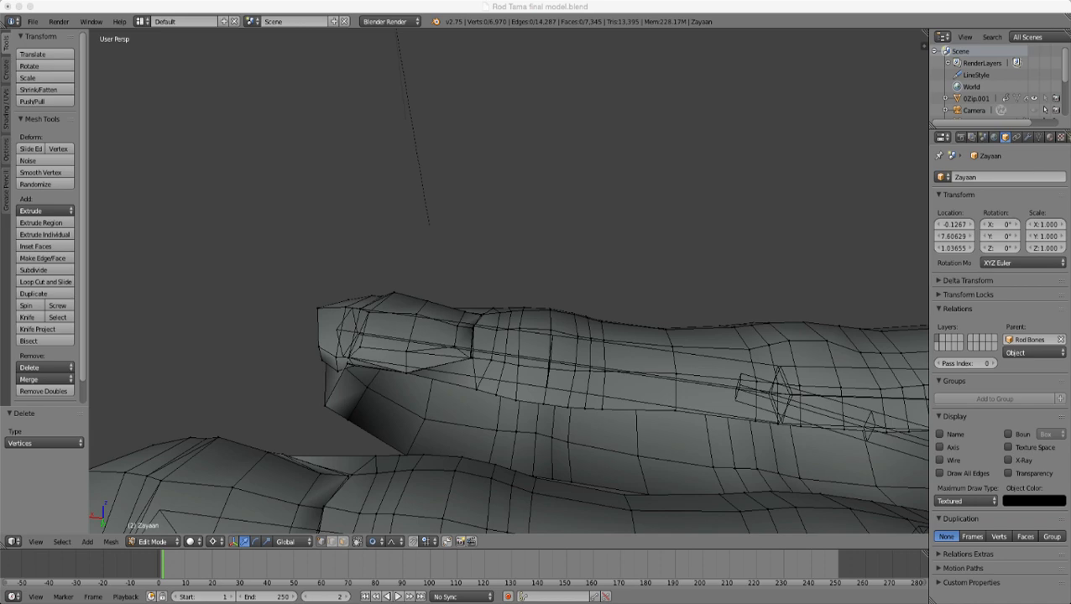
- Leave mesh editing and examine the hand with its finger bones from several angles
middle_drag(587, 286, 361, 189)
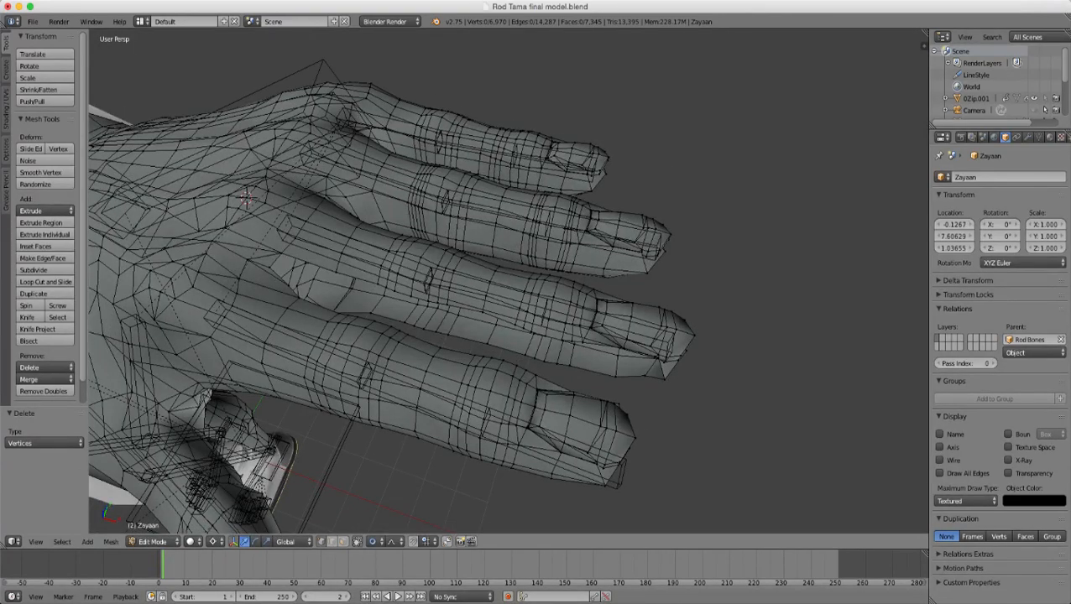
key(Tab)
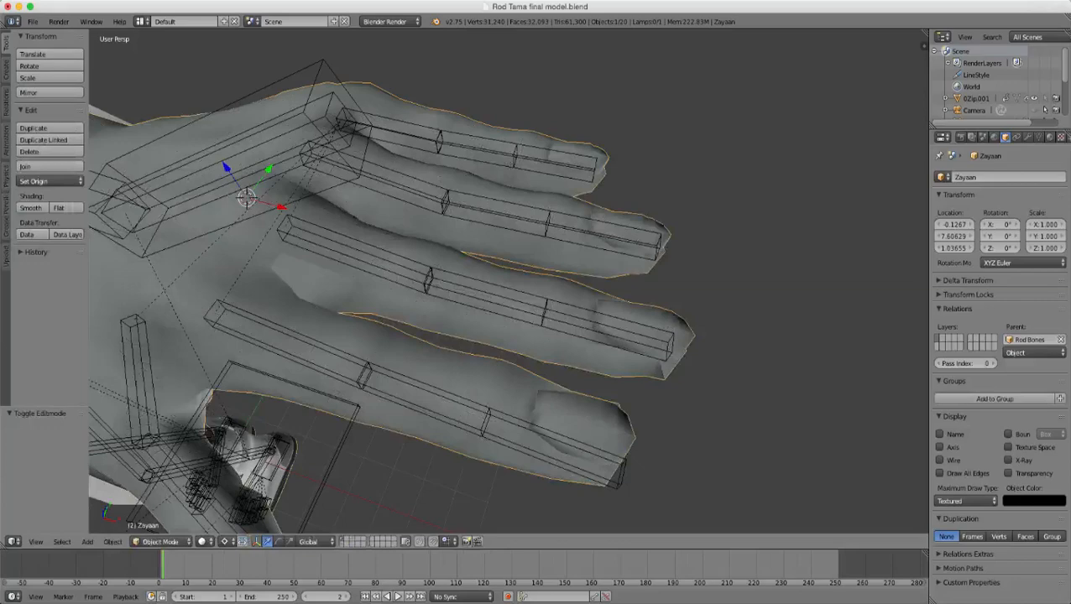
middle_drag(361, 252, 415, 281)
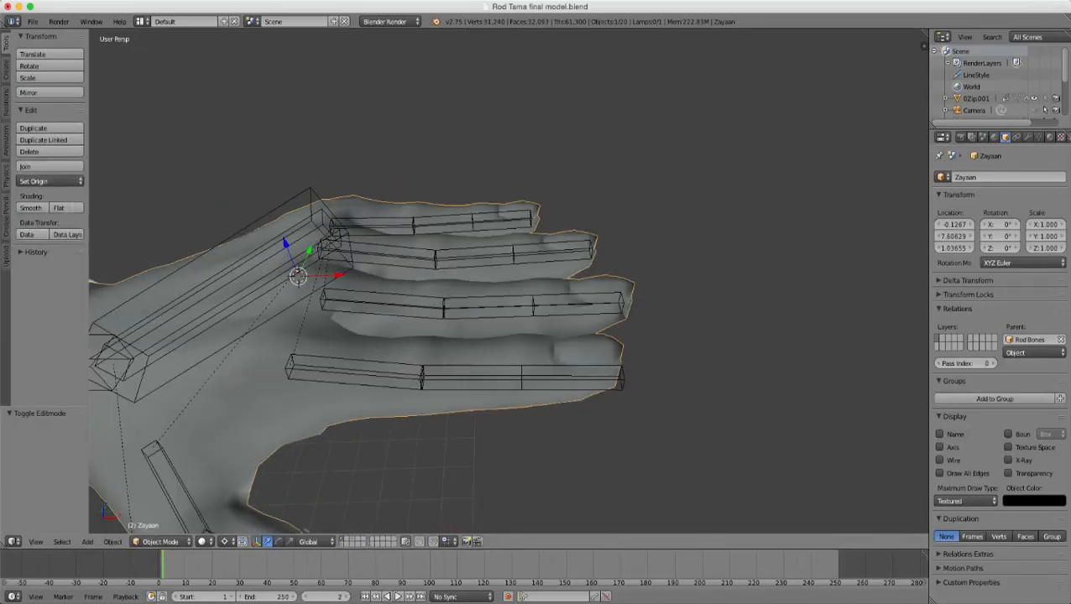
middle_drag(324, 431, 336, 454)
scroll(507, 281, down, 5)
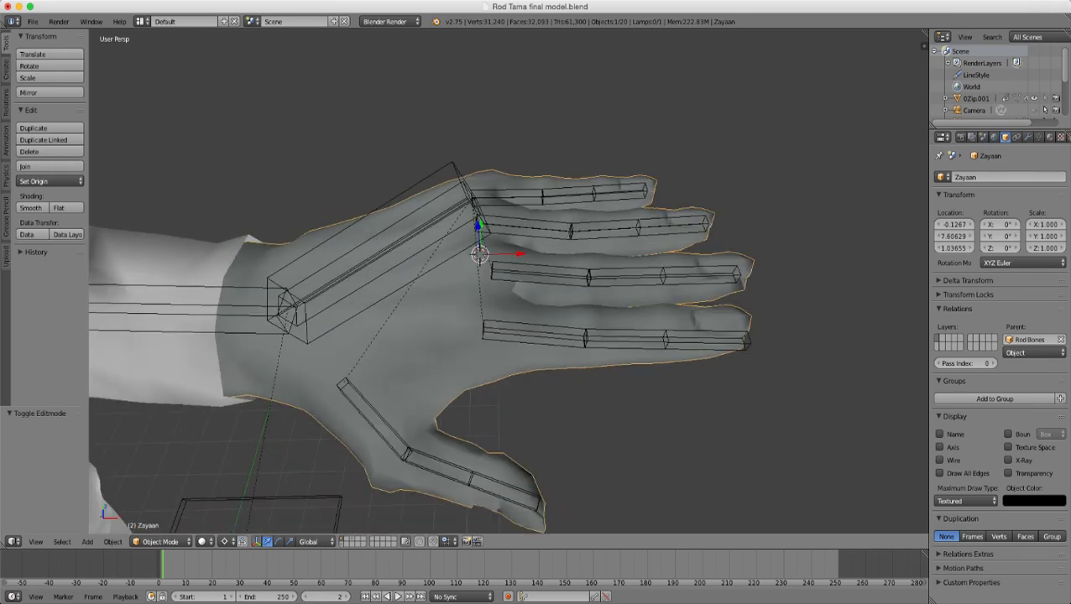
scroll(376, 409, down, 5)
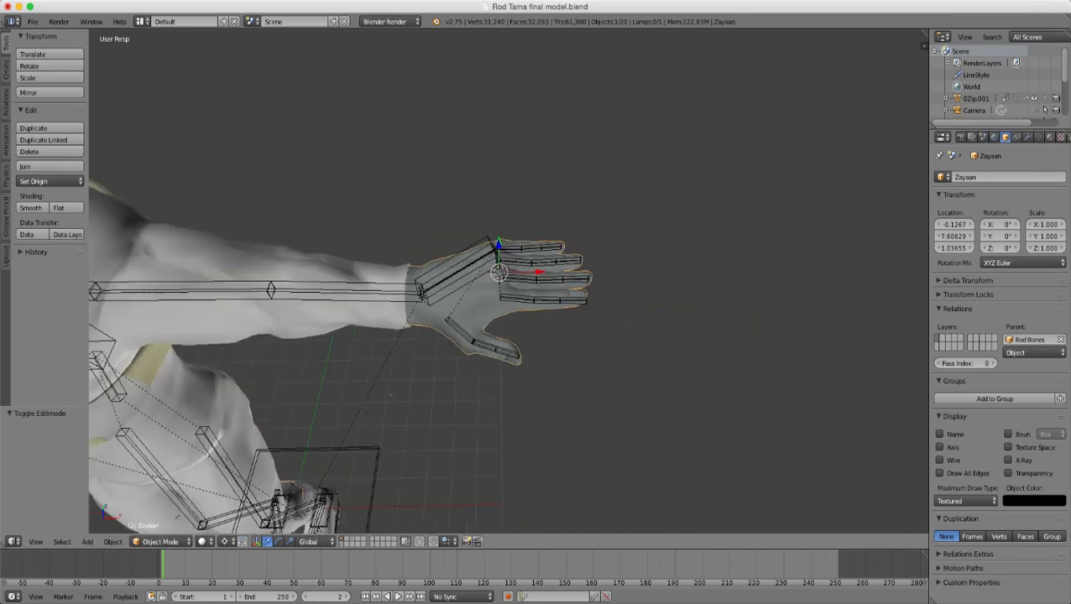
- Examine the character's head, torso and arm rig in orthographic projection from the front and side
middle_drag(375, 409, 543, 307)
scroll(509, 282, up, 1)
scroll(543, 307, up, 2)
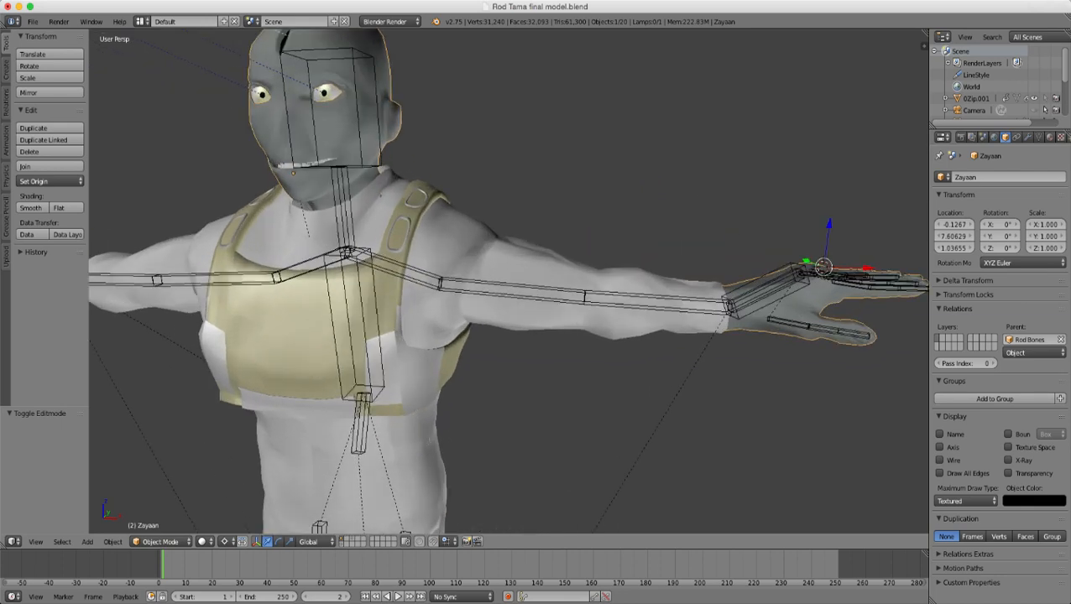
key(KP_5)
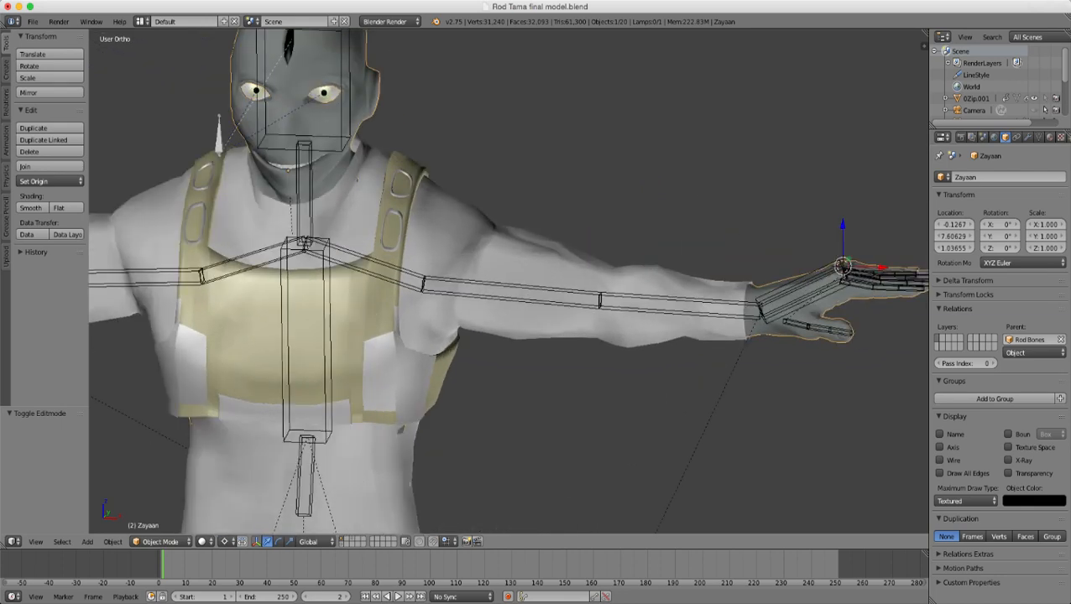
middle_drag(509, 282, 494, 338)
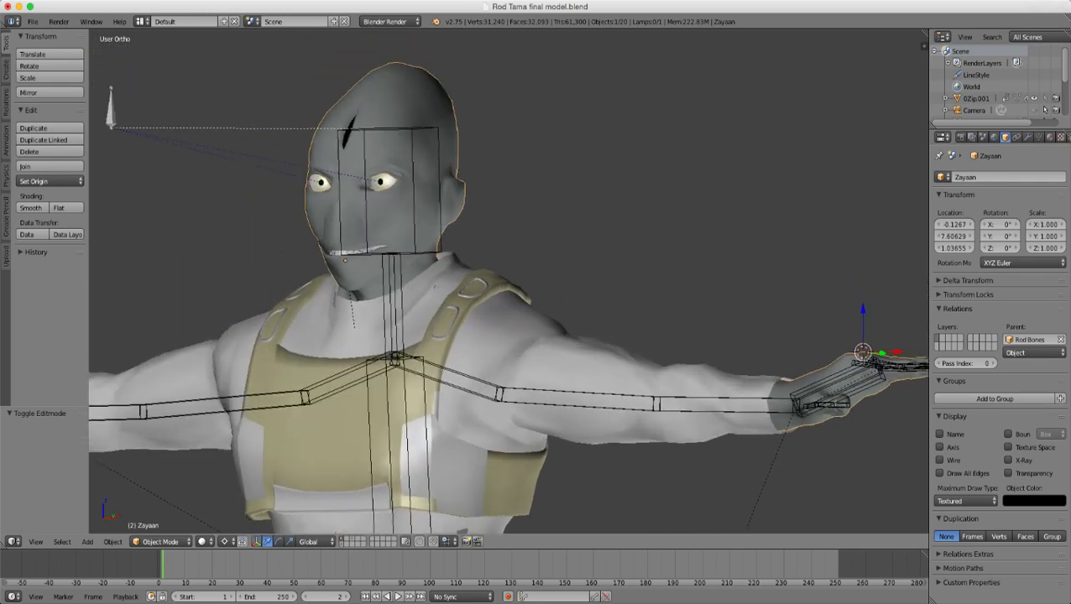
scroll(508, 282, up, 2)
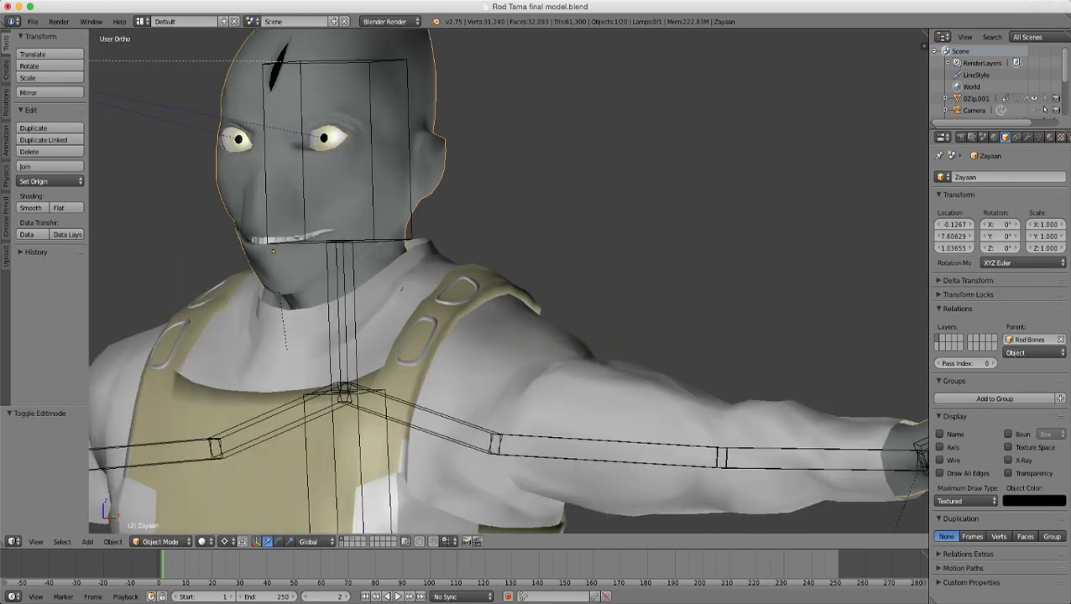
scroll(508, 282, down, 2)
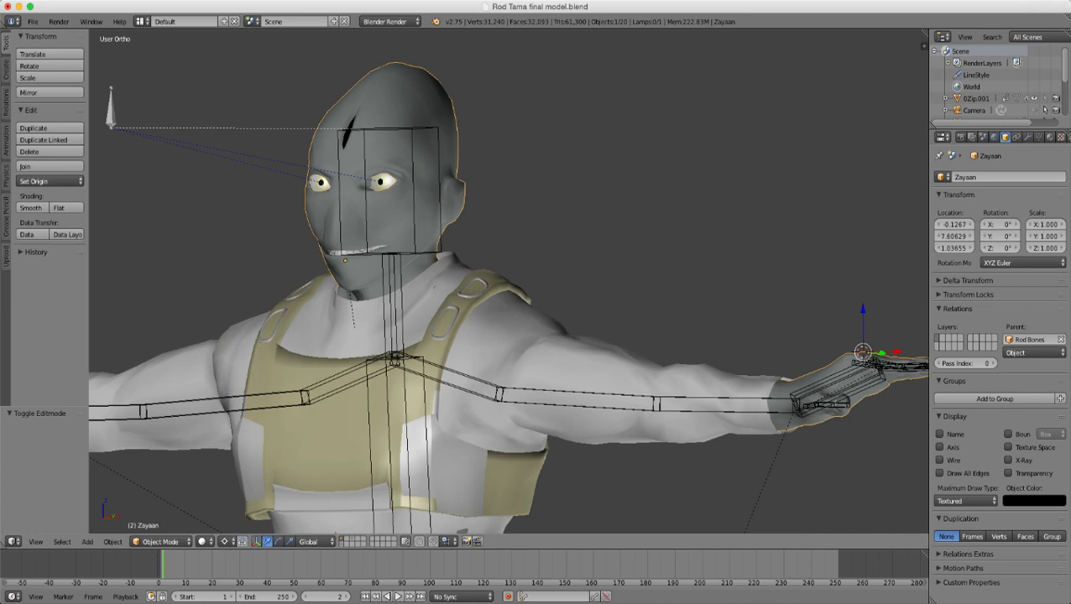
middle_drag(509, 282, 649, 328)
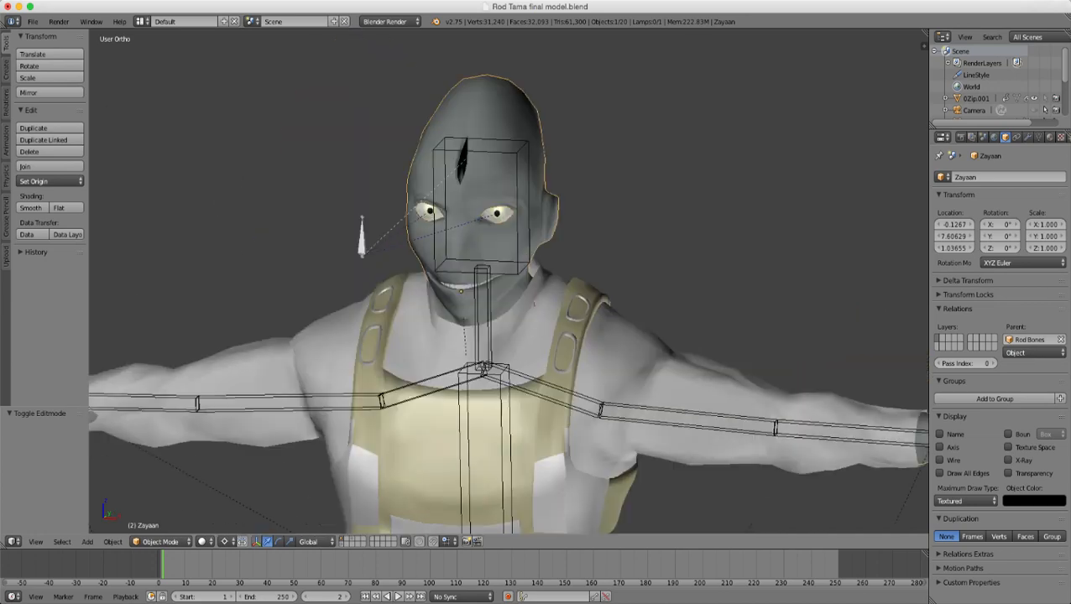
scroll(509, 282, up, 3)
middle_drag(509, 282, 353, 235)
shift+middle_drag(509, 282, 408, 290)
scroll(509, 282, down, 3)
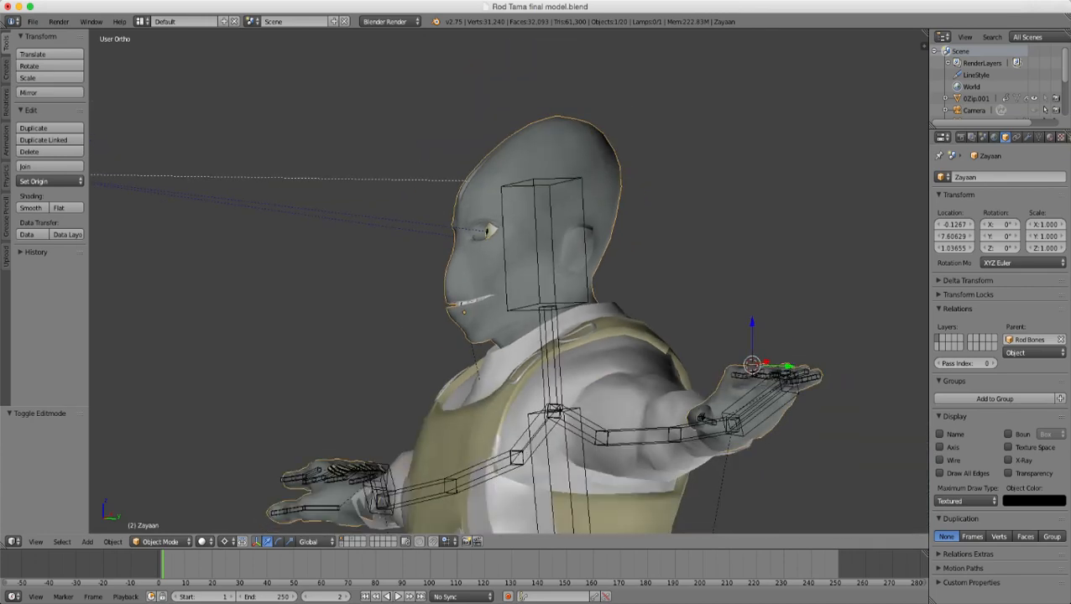
middle_drag(509, 282, 714, 300)
shift+middle_drag(509, 282, 422, 385)
scroll(509, 282, up, 1)
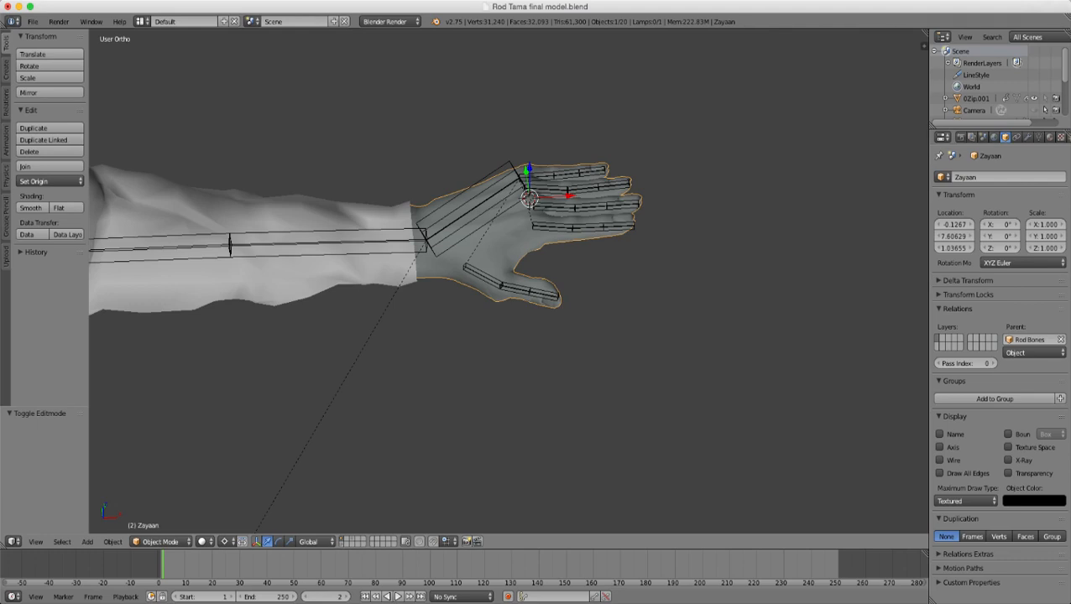
- Examine how the finger bones sit inside the fingers and fingertips up close
shift+middle_drag(509, 282, 495, 261)
scroll(509, 282, up, 5)
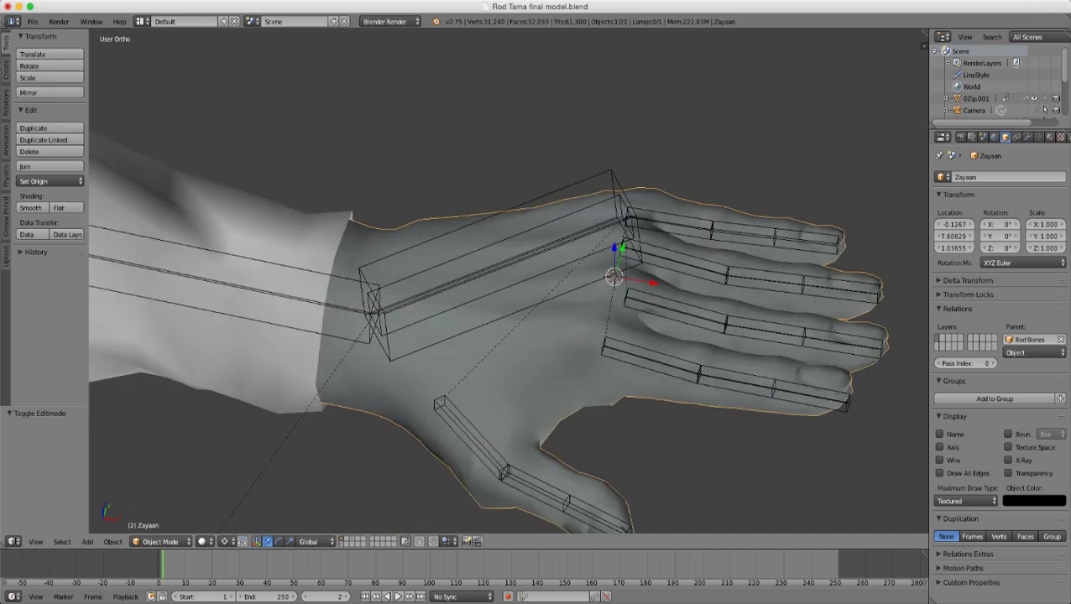
scroll(509, 282, down, 1)
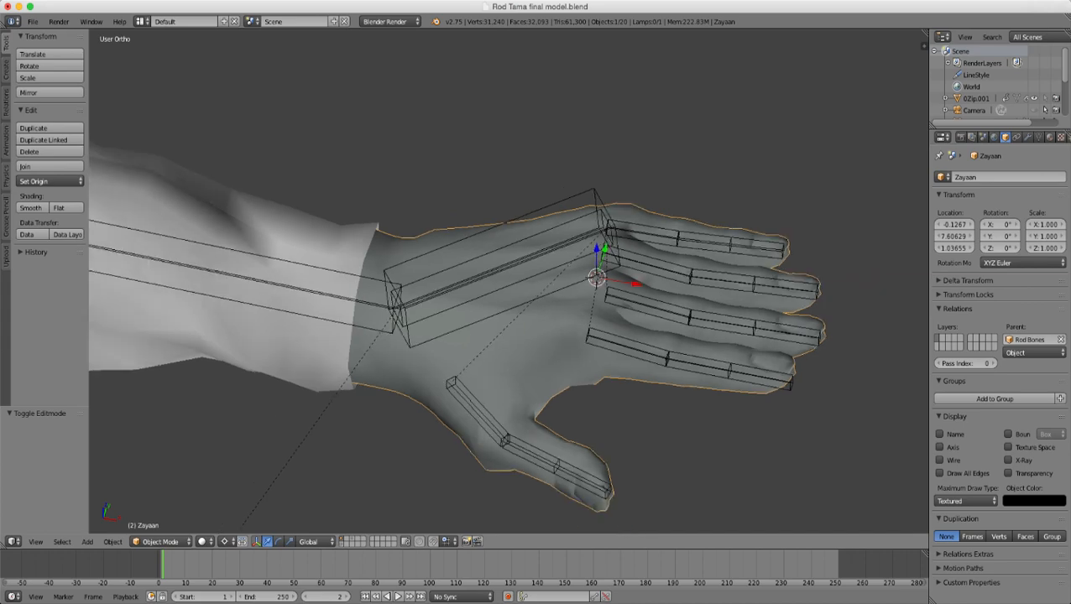
middle_drag(509, 282, 508, 311)
scroll(508, 282, up, 6)
scroll(509, 282, up, 1)
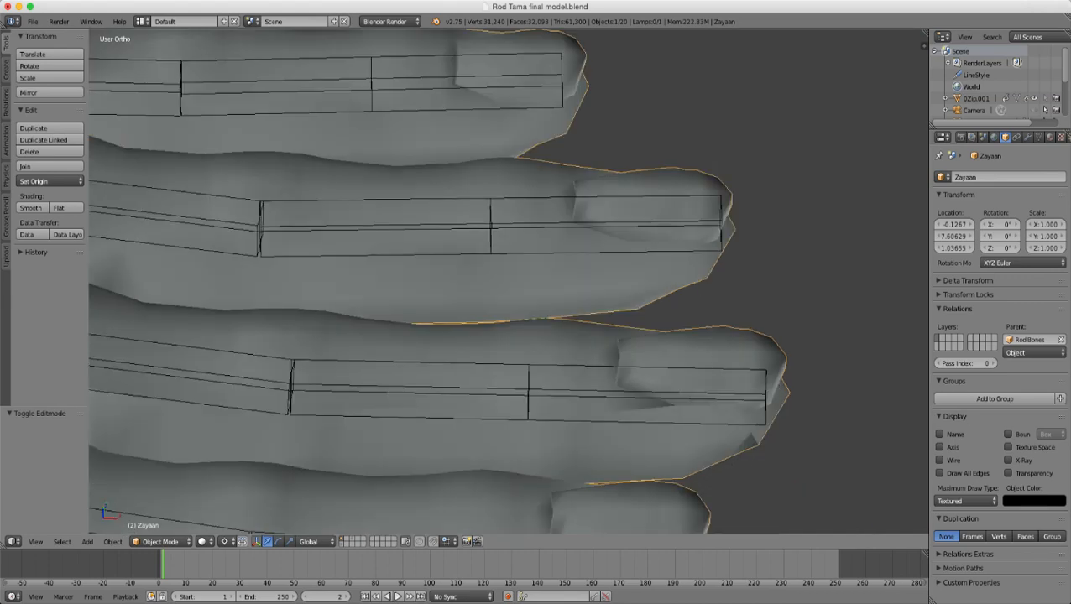
scroll(509, 282, down, 4)
scroll(508, 282, down, 6)
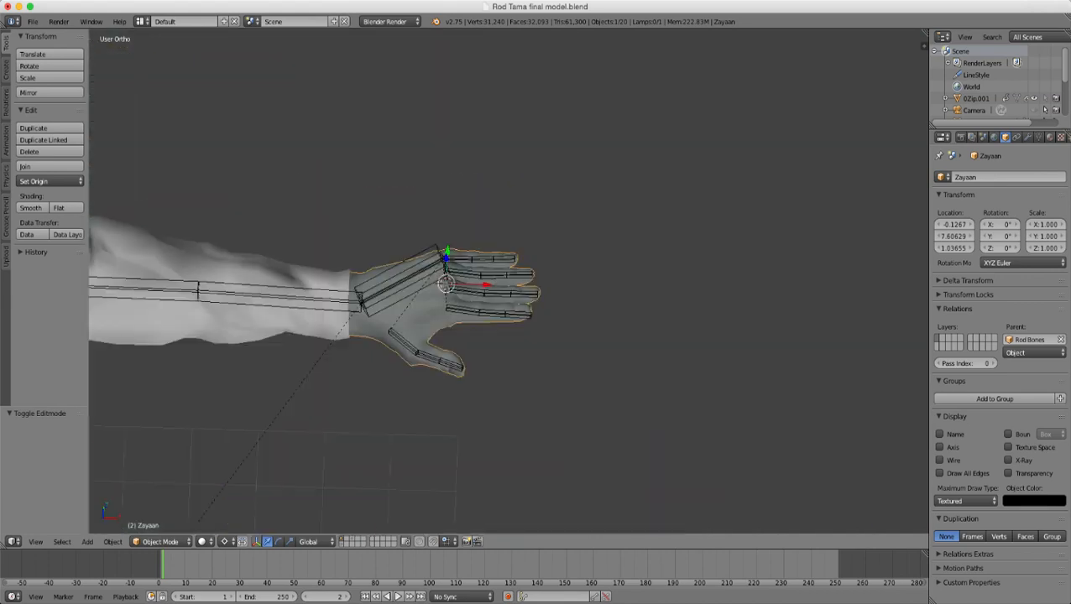
shift+middle_drag(509, 282, 921, 501)
scroll(658, 274, up, 7)
scroll(922, 501, up, 1)
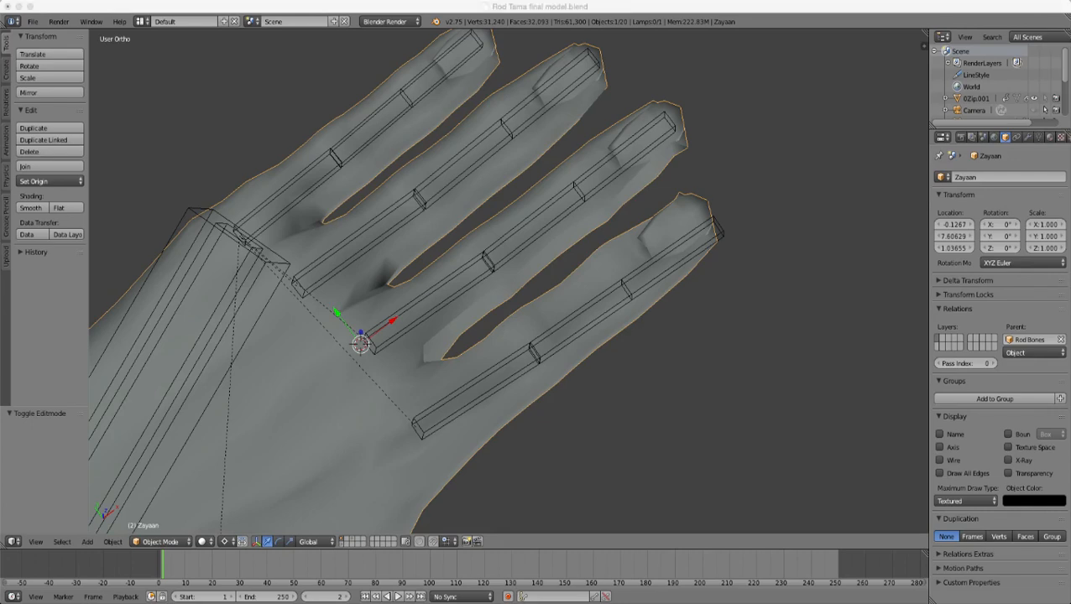
- Examine the bone chains along the back of the hand and the thumb
scroll(428, 504, down, 11)
middle_drag(428, 516, 149, 394)
scroll(517, 349, up, 3)
scroll(424, 312, up, 3)
scroll(443, 301, down, 1)
scroll(497, 309, up, 5)
shift+middle_drag(545, 312, 613, 428)
scroll(613, 428, up, 6)
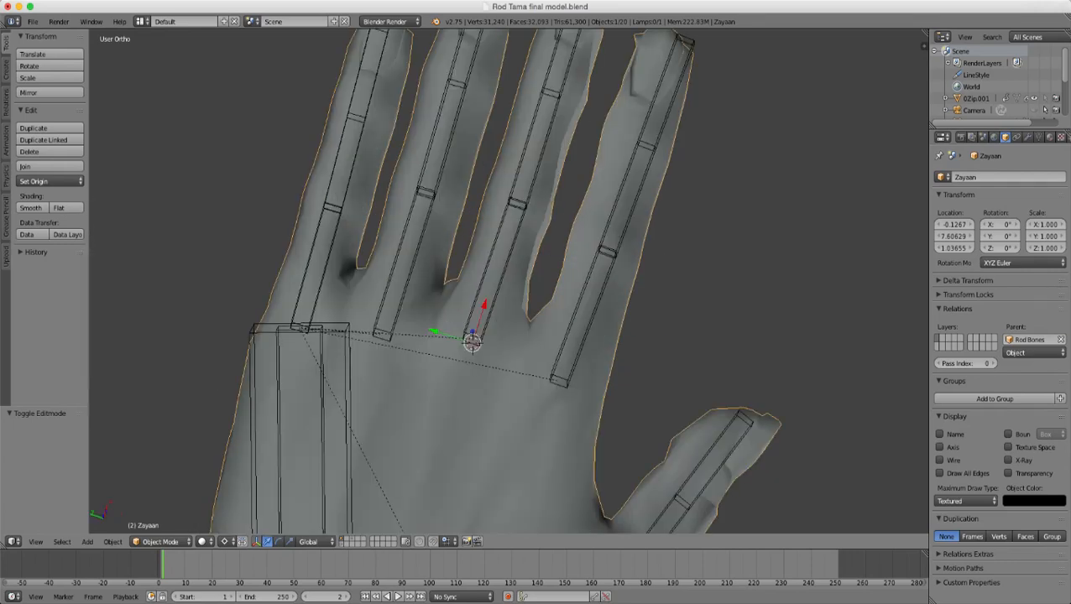
shift+middle_drag(509, 282, 325, 331)
scroll(481, 370, down, 11)
scroll(416, 298, up, 4)
scroll(325, 331, up, 3)
middle_drag(520, 319, 358, 282)
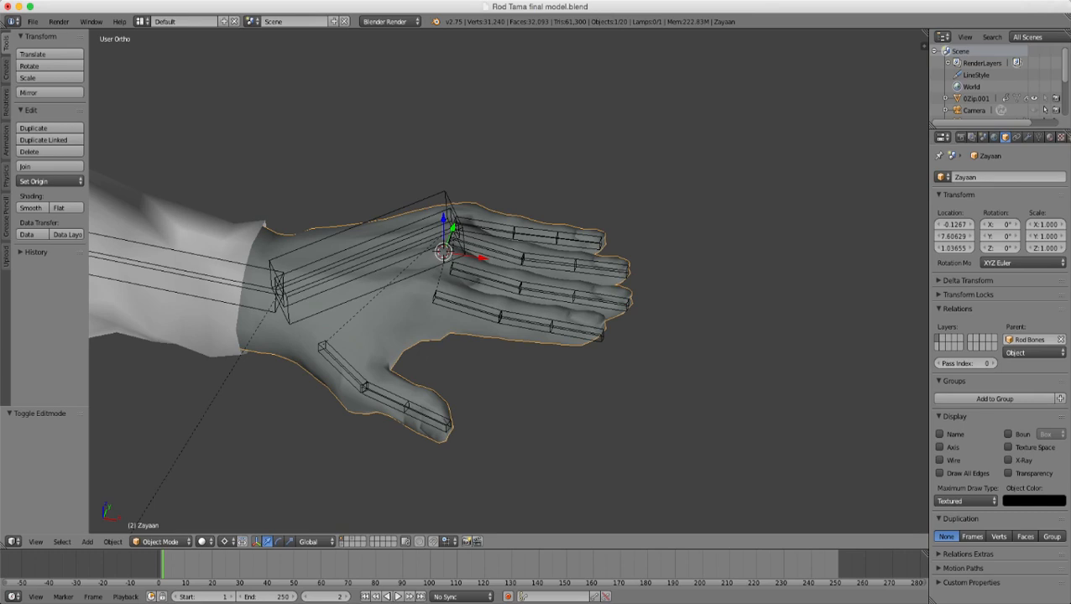
middle_drag(487, 285, 526, 361)
scroll(580, 385, up, 5)
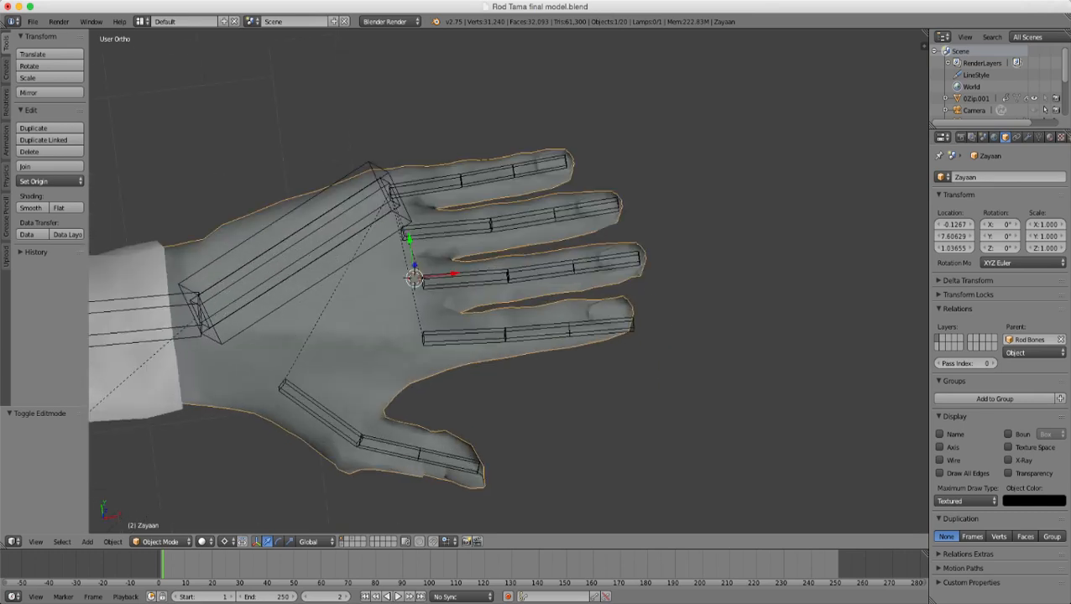
- Enter mesh editing and select the stray vertex beside the index fingernail, on the side facing the middle finger
key(Tab)
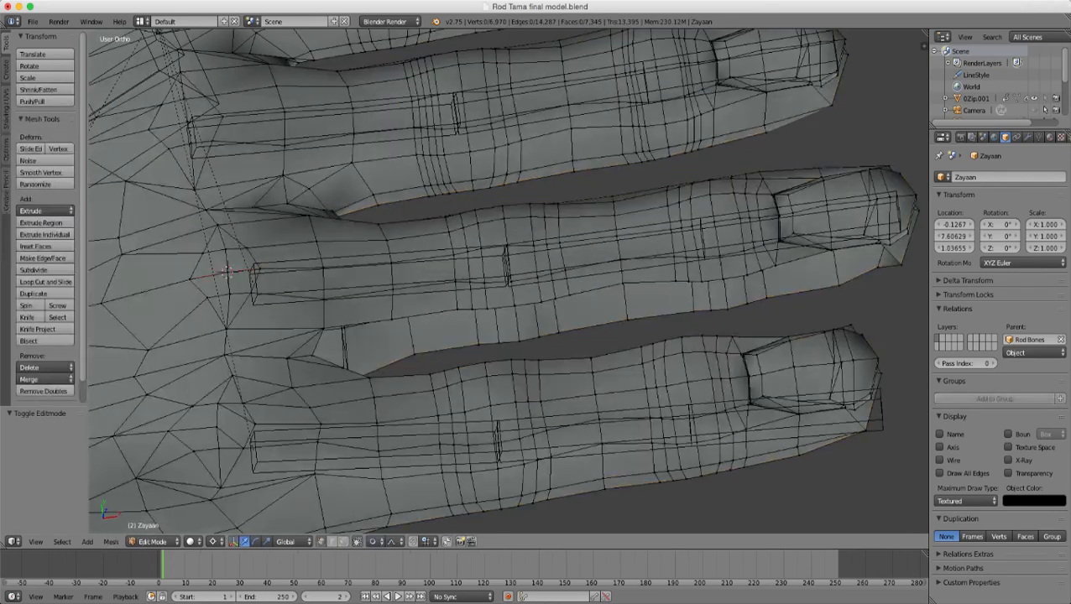
scroll(509, 281, down, 1)
middle_drag(503, 294, 370, 328)
shift+middle_drag(508, 252, 467, 375)
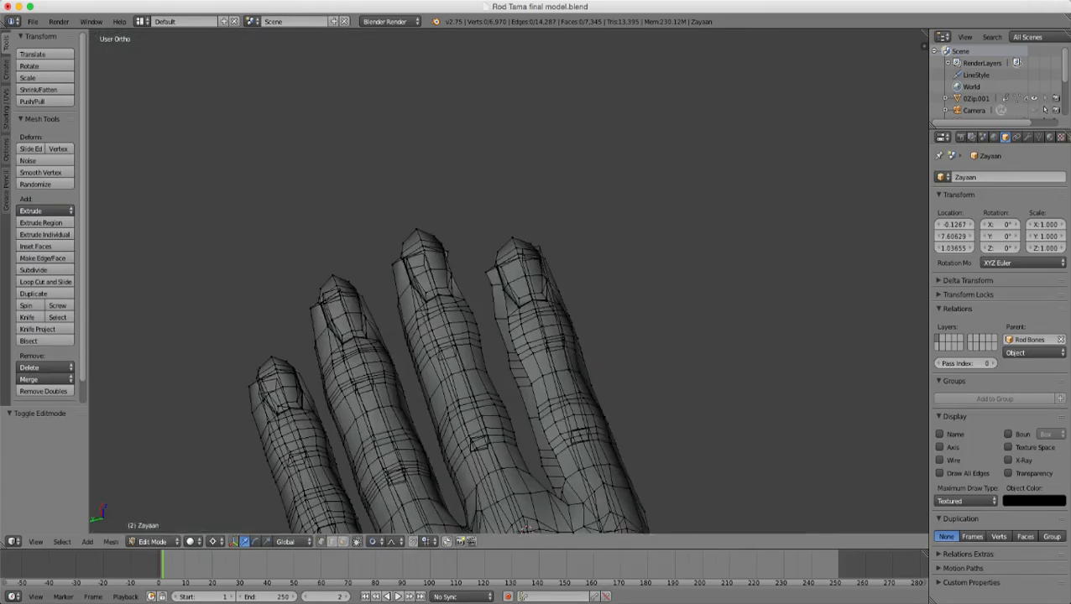
scroll(508, 282, up, 5)
middle_drag(508, 281, 528, 302)
scroll(509, 281, up, 3)
right_click(488, 296)
scroll(509, 281, down, 3)
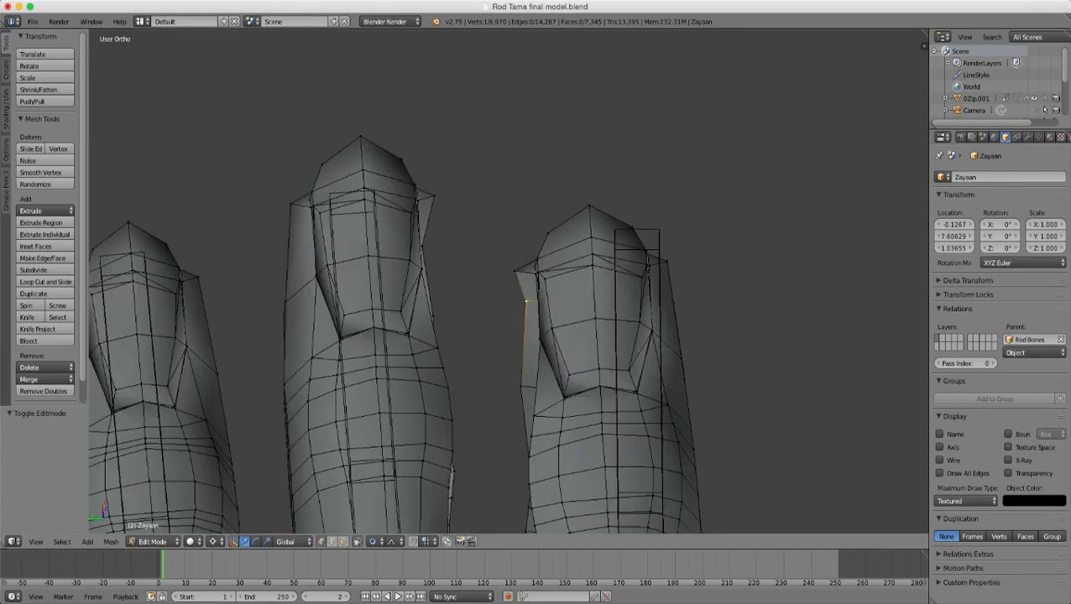
scroll(508, 281, up, 3)
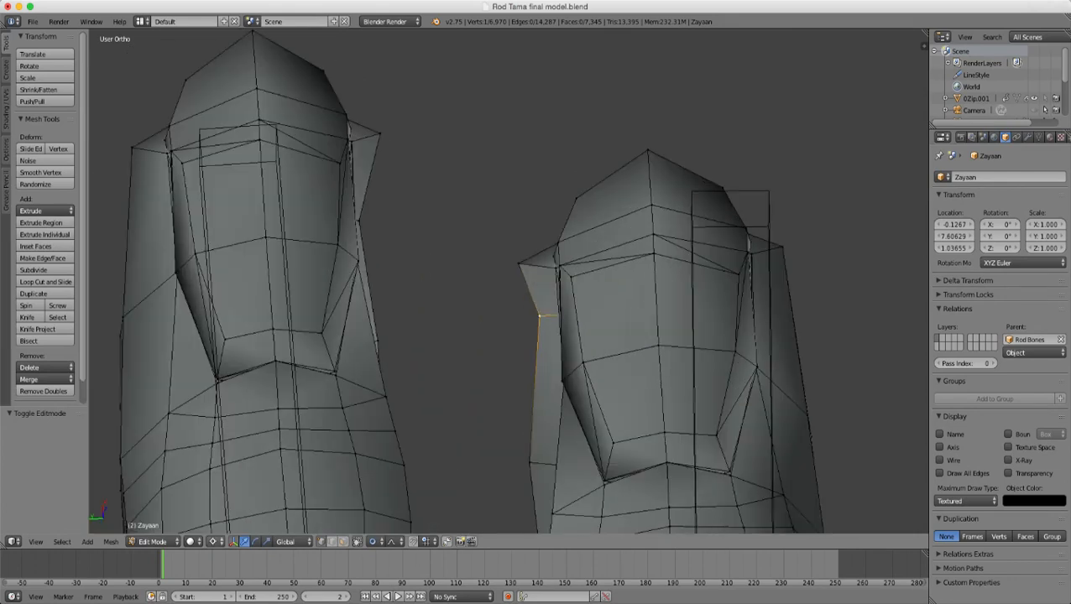
- Change the pivot point to place the transform handles on the selected vertex, and try shifting it along Y
click(212, 541)
click(270, 480)
drag(500, 318, 490, 318)
key(Escape)
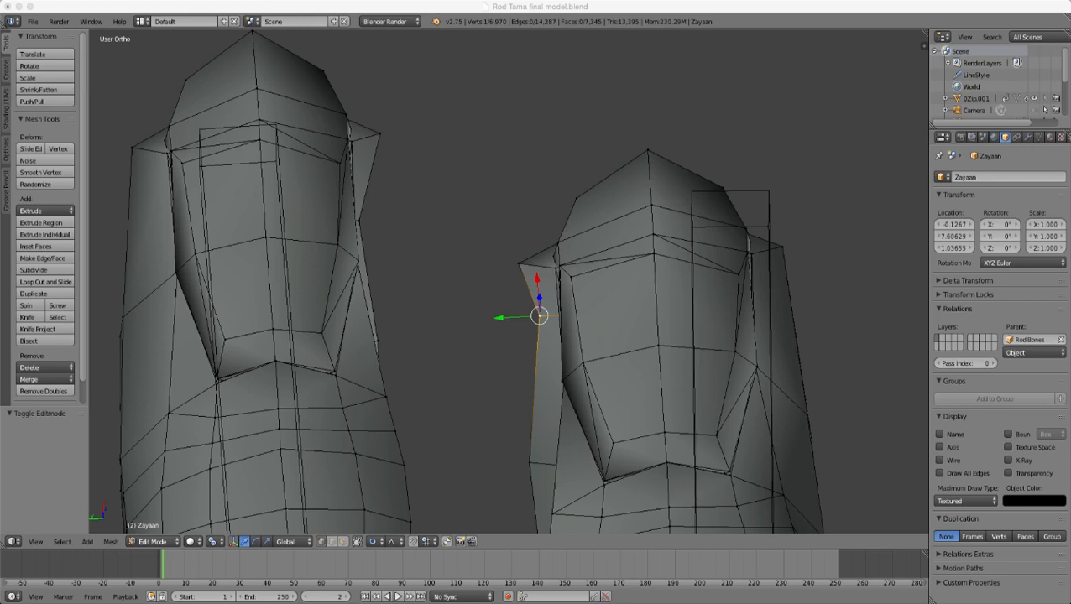
- Move the selected index fingertip vertex 0.019 along the Y axis
scroll(509, 282, down, 5)
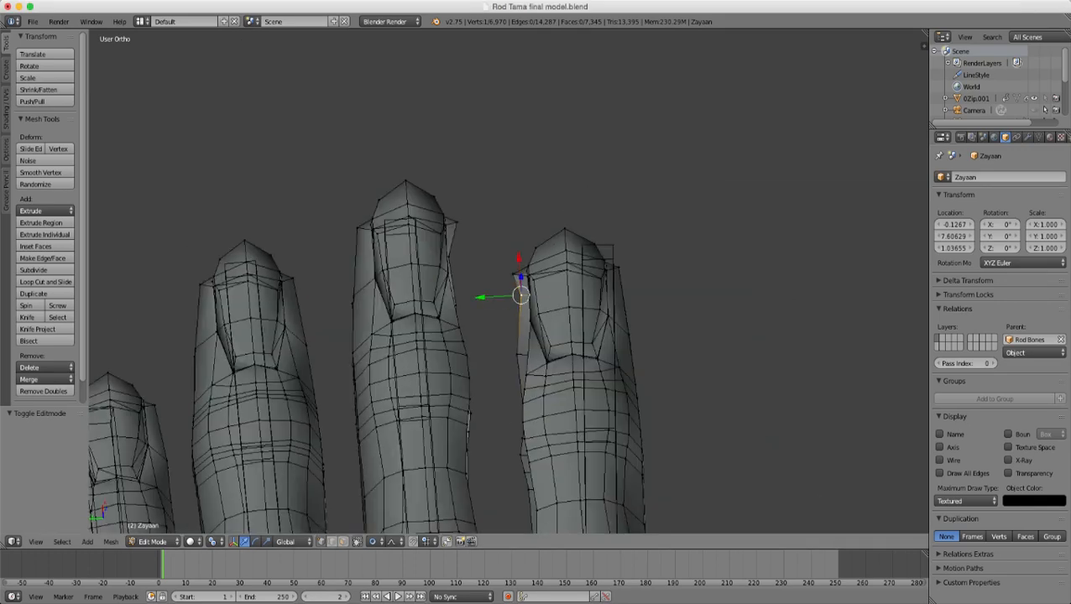
scroll(509, 281, up, 5)
middle_drag(509, 282, 489, 294)
drag(463, 361, 438, 360)
key(Escape)
scroll(462, 361, up, 3)
scroll(438, 360, down, 3)
middle_drag(438, 359, 369, 353)
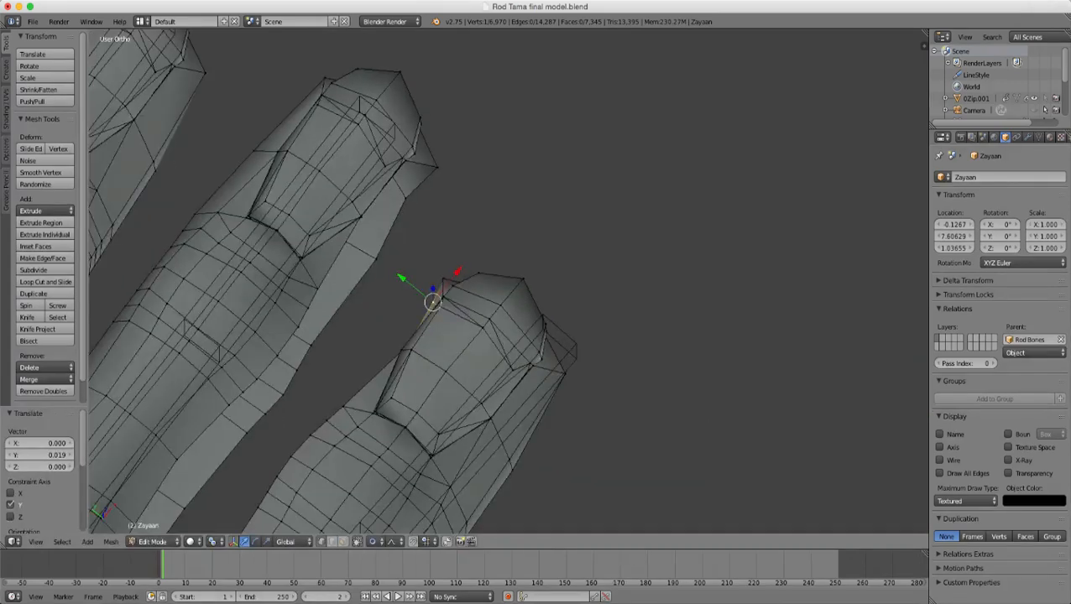
- Examine the fingertip meshes around the moved vertex in perspective projection, including the underside of the nail
shift+middle_drag(412, 186, 609, 207)
scroll(436, 207, up, 3)
scroll(437, 206, down, 5)
key(KP_5)
scroll(508, 281, down, 3)
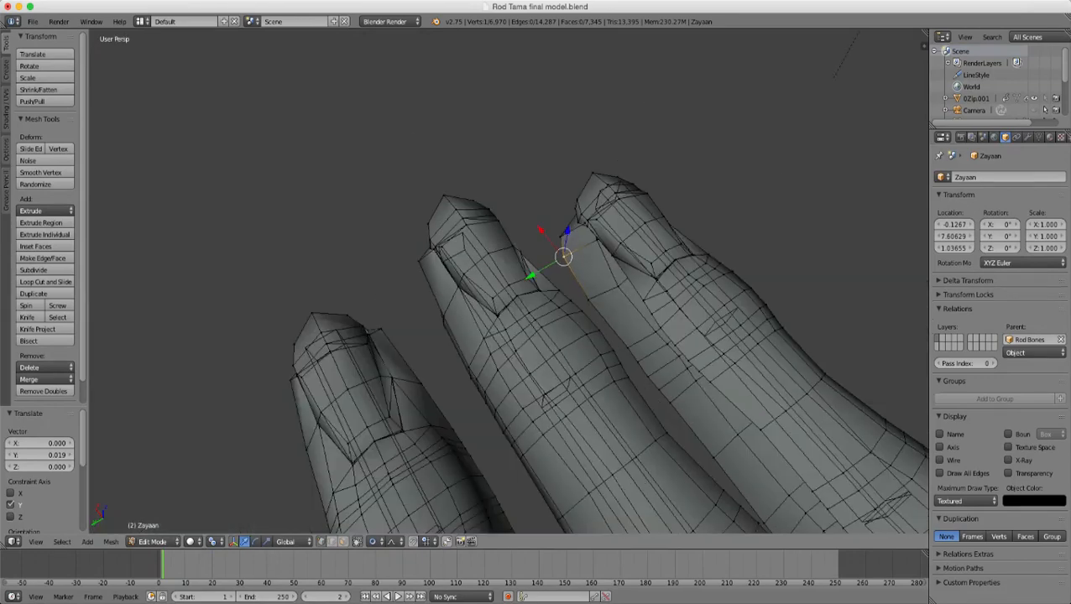
shift+middle_drag(564, 256, 671, 268)
scroll(483, 318, up, 5)
scroll(671, 269, down, 5)
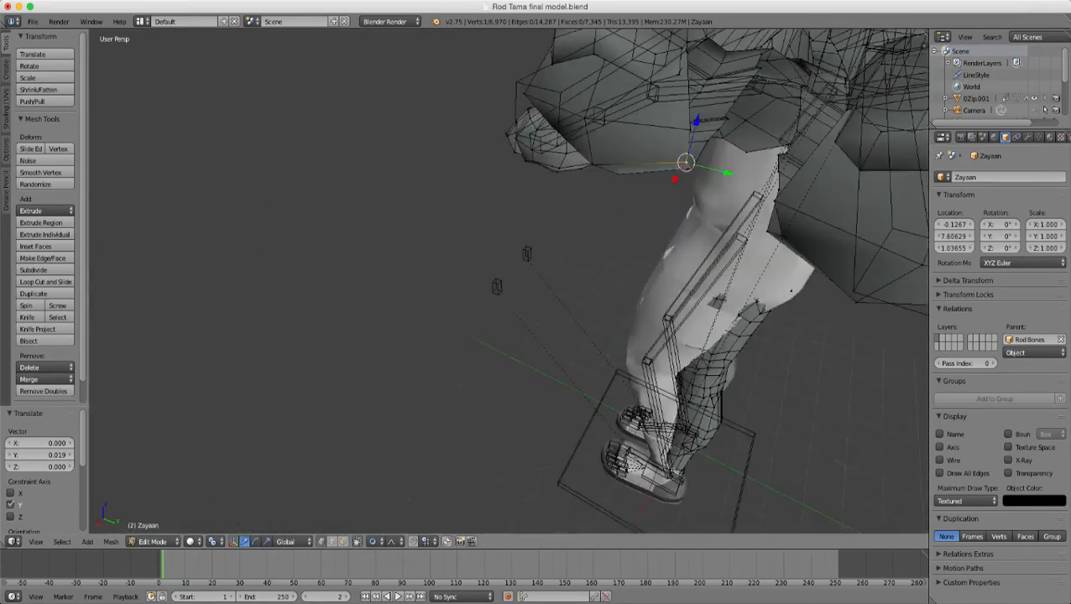
shift+middle_drag(686, 163, 509, 366)
scroll(513, 298, up, 3)
scroll(509, 366, up, 3)
mouse_move(587, 277)
middle_down()
mouse_move(591, 307)
mouse_move(680, 272)
mouse_move(595, 275)
middle_up()
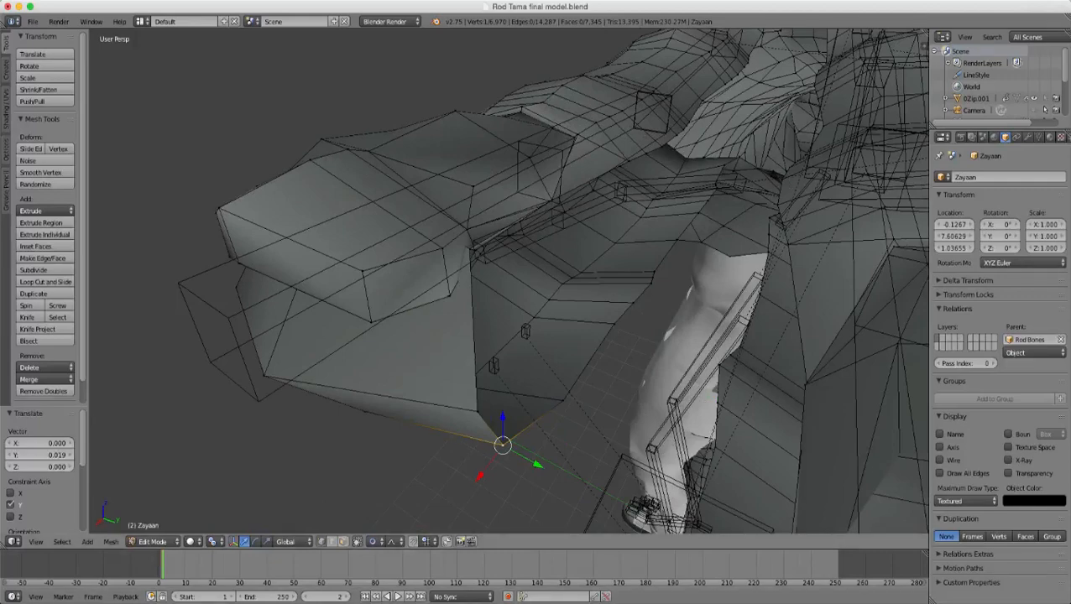
- Switch to face selection and delete the three small faces beneath the fingernail along the fingertip's side
click(342, 543)
right_click(407, 287)
middle_drag(407, 287, 293, 303)
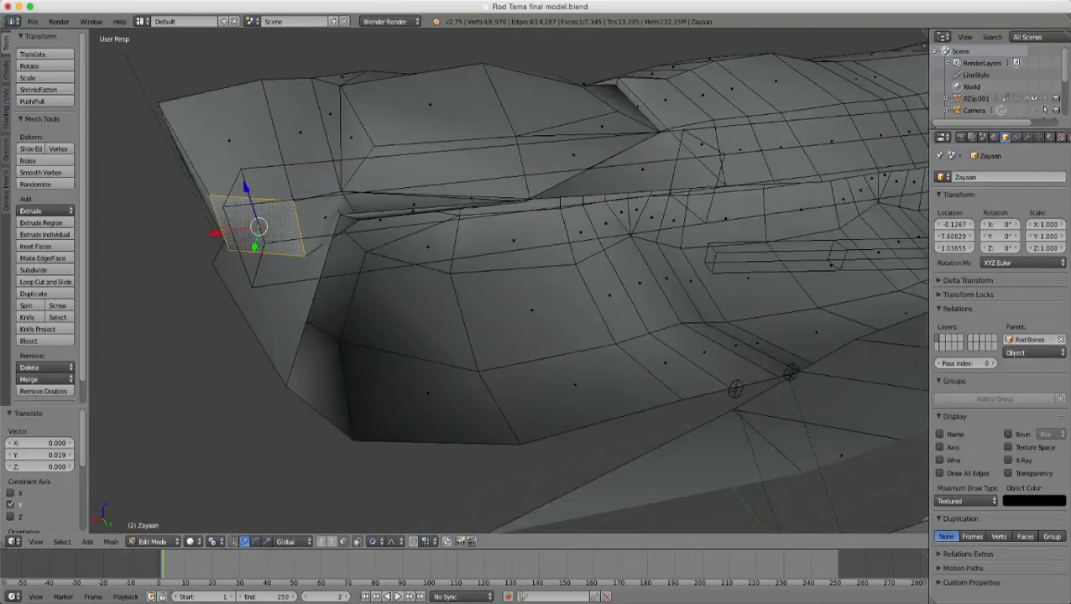
shift+right_click(325, 219)
shift+right_click(412, 205)
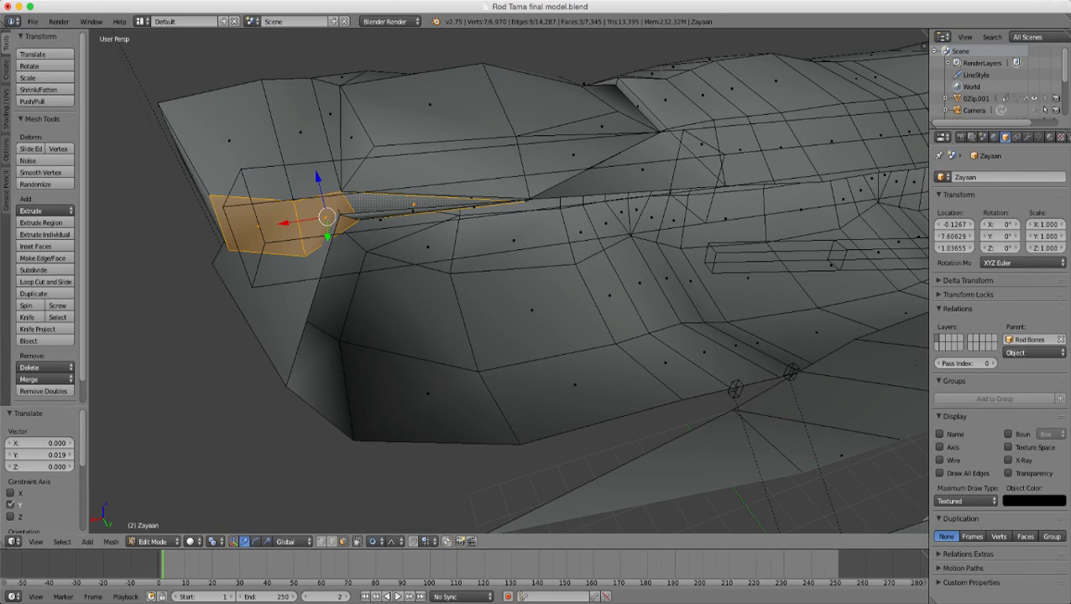
middle_drag(411, 205, 494, 257)
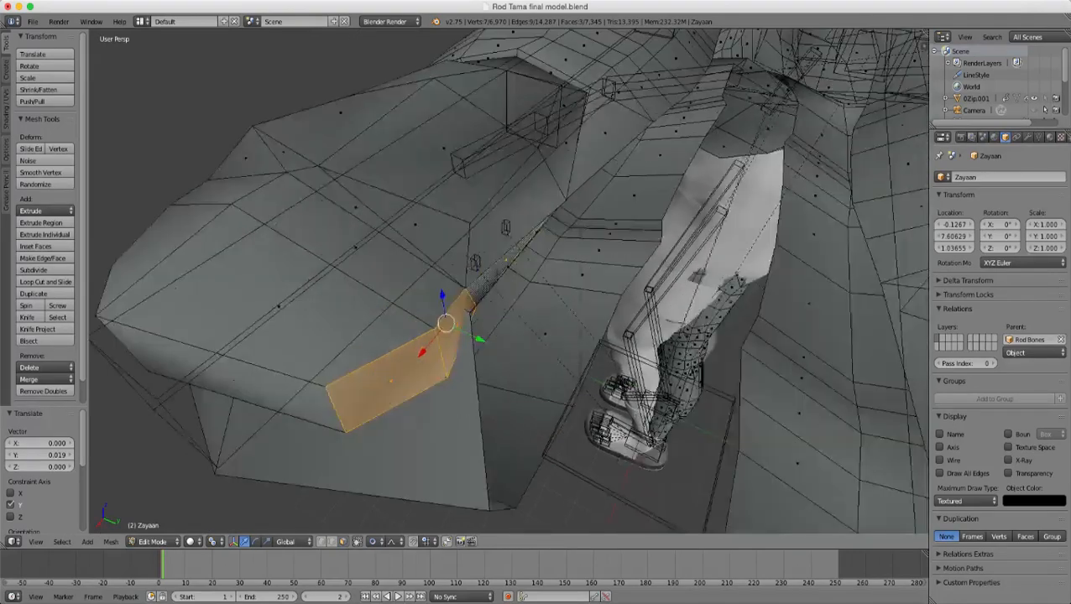
key(x)
click(537, 272)
middle_drag(538, 272, 437, 212)
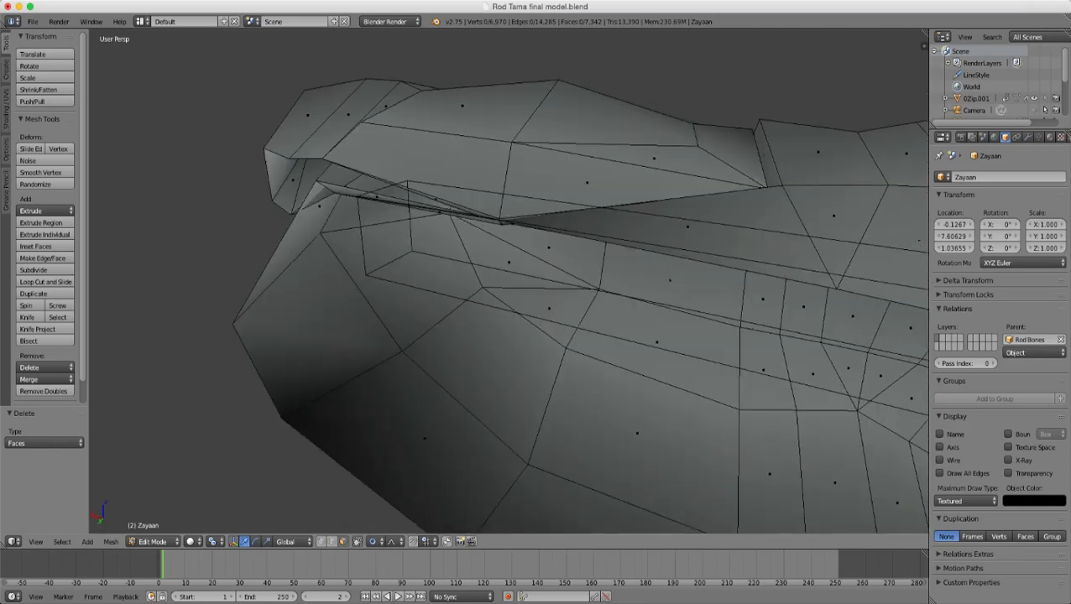
- Switch to vertex selection and select the overlapping vertices at the fingernail's lower side corner, using wireframe display
click(322, 543)
middle_drag(504, 244, 554, 285)
scroll(571, 260, up, 3)
right_click(590, 246)
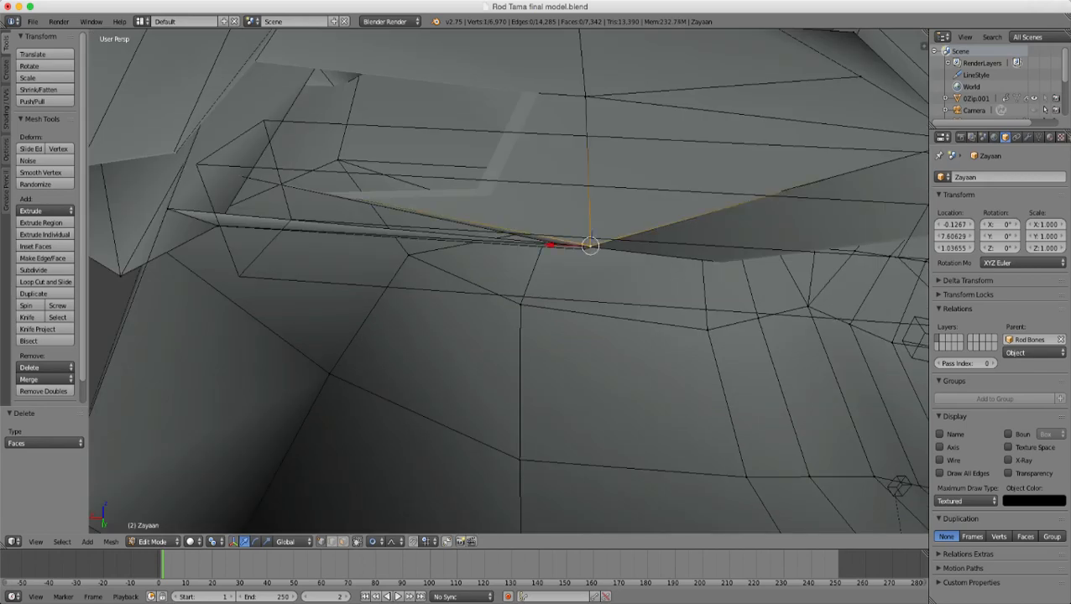
key(z)
key(c)
click(585, 259)
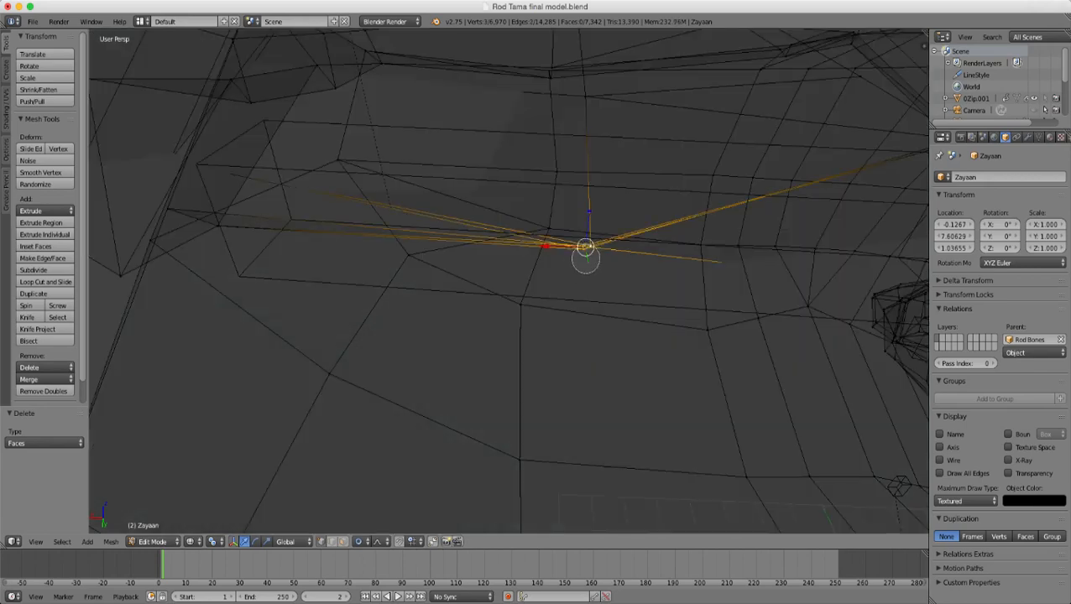
key(Escape)
- Return to solid display, select the vertex on the flap beneath the nail, and examine the gap around it
mouse_move(586, 259)
middle_down()
mouse_move(584, 277)
mouse_move(592, 243)
mouse_move(564, 241)
mouse_move(590, 276)
middle_up()
key(z)
scroll(584, 281, down, 3)
right_click(361, 211)
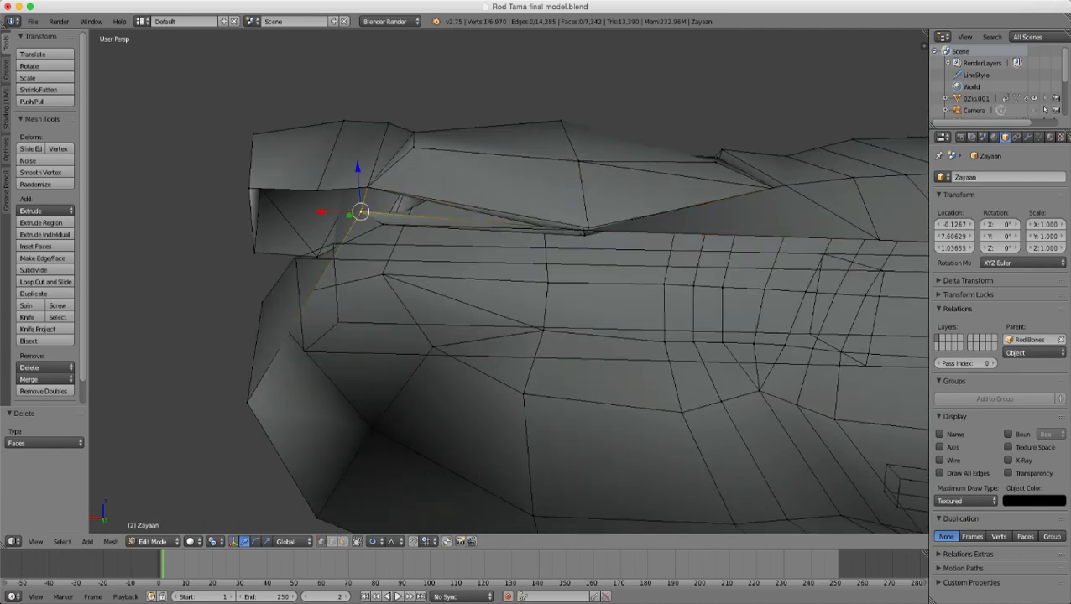
key(x)
middle_drag(504, 227, 597, 228)
scroll(597, 228, up, 2)
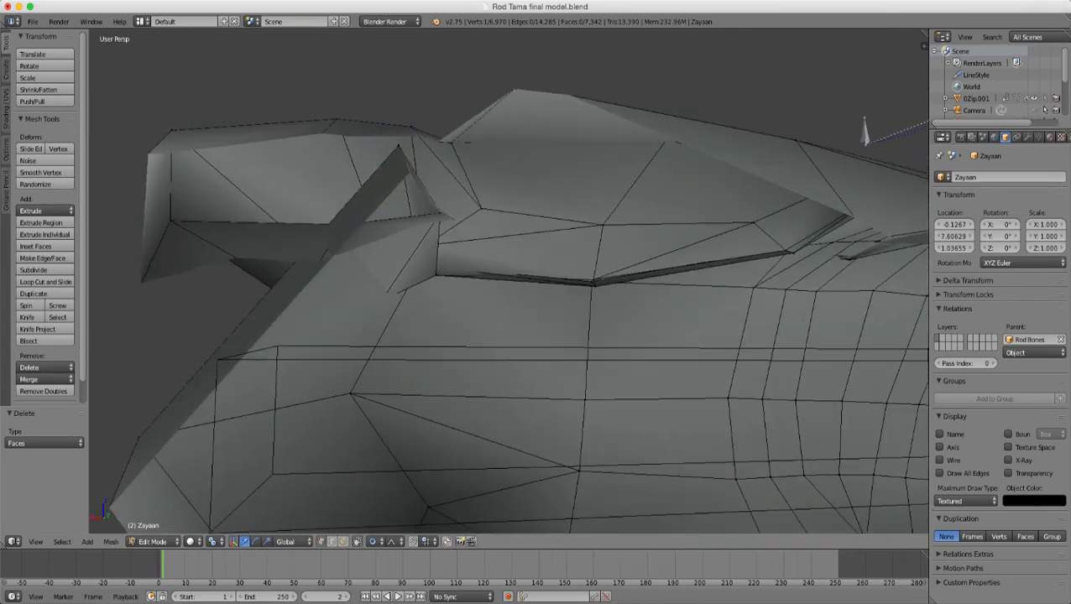
- Lower the peak vertex of the spike beneath the fingernail by 0.030 along Z with proportional editing
right_click(399, 146)
middle_drag(398, 146, 445, 109)
key(g)
key(z)
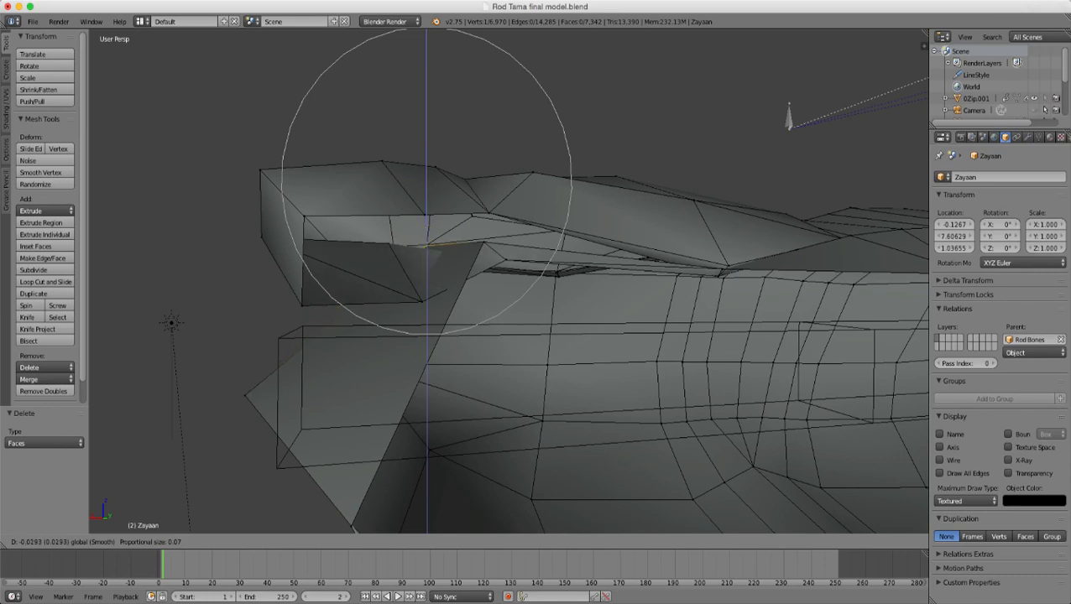
click(428, 246)
middle_drag(428, 246, 453, 243)
- Raise the lower vertex at the open end beneath the nail by 0.008 along Z with proportional editing
right_click(387, 305)
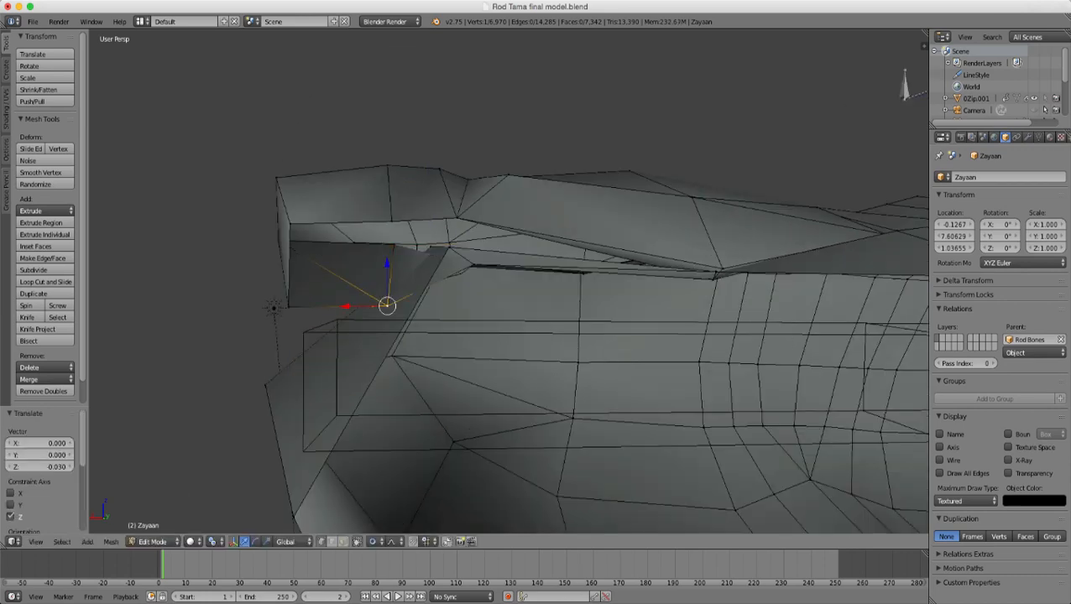
key(g)
key(z)
scroll(387, 306, down, 3)
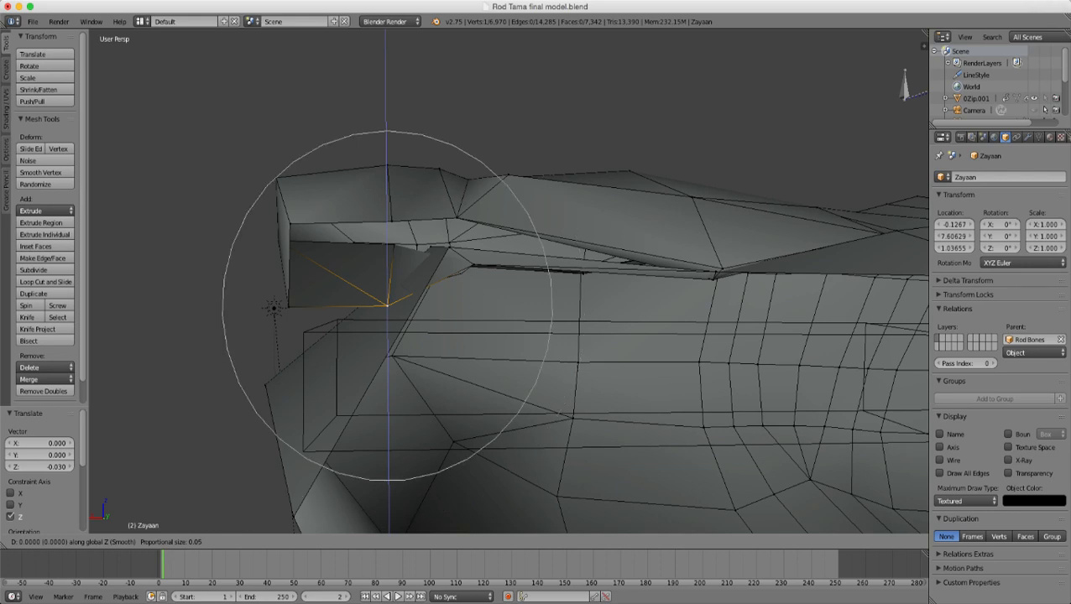
click(387, 279)
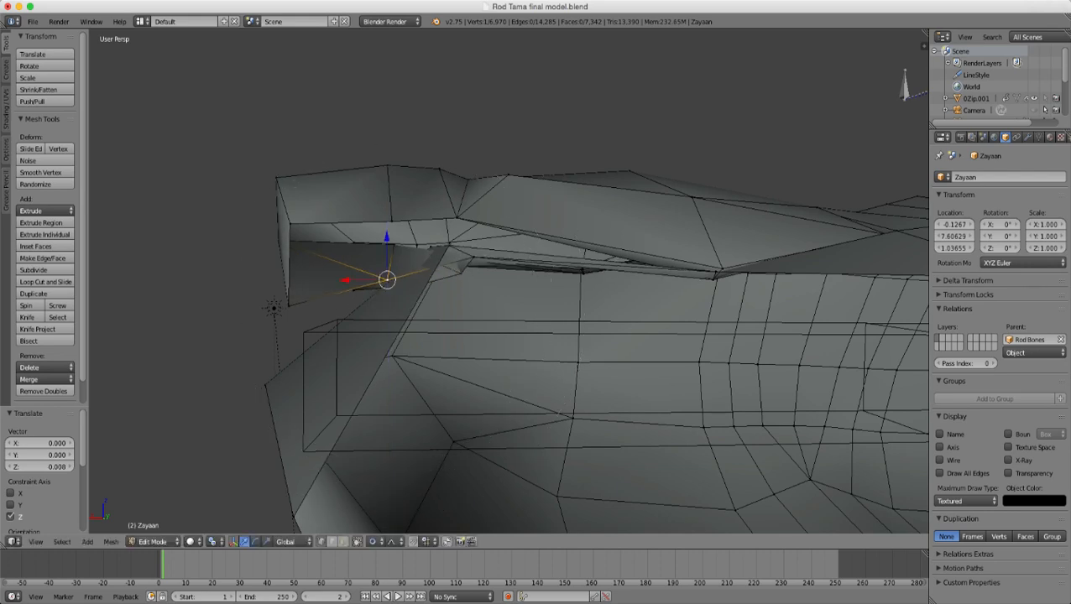
- Lower the top vertex of the fingertip's side flap by 0.012 along Z, with the proportional size reduced to 0.02
right_click(449, 243)
right_click(449, 246)
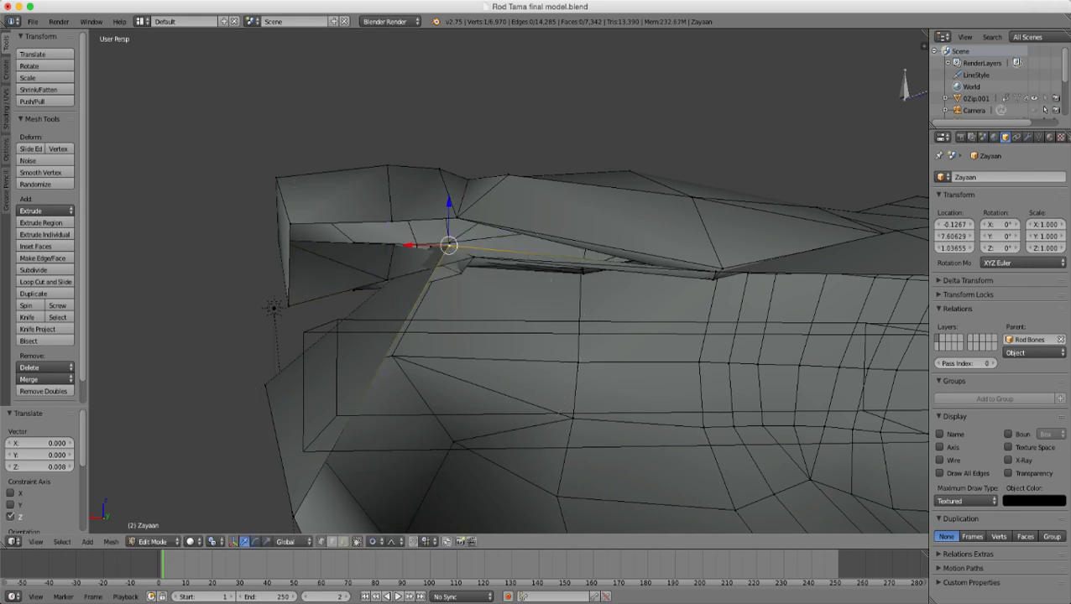
middle_drag(551, 281, 570, 281)
scroll(571, 281, up, 1)
key(g)
key(z)
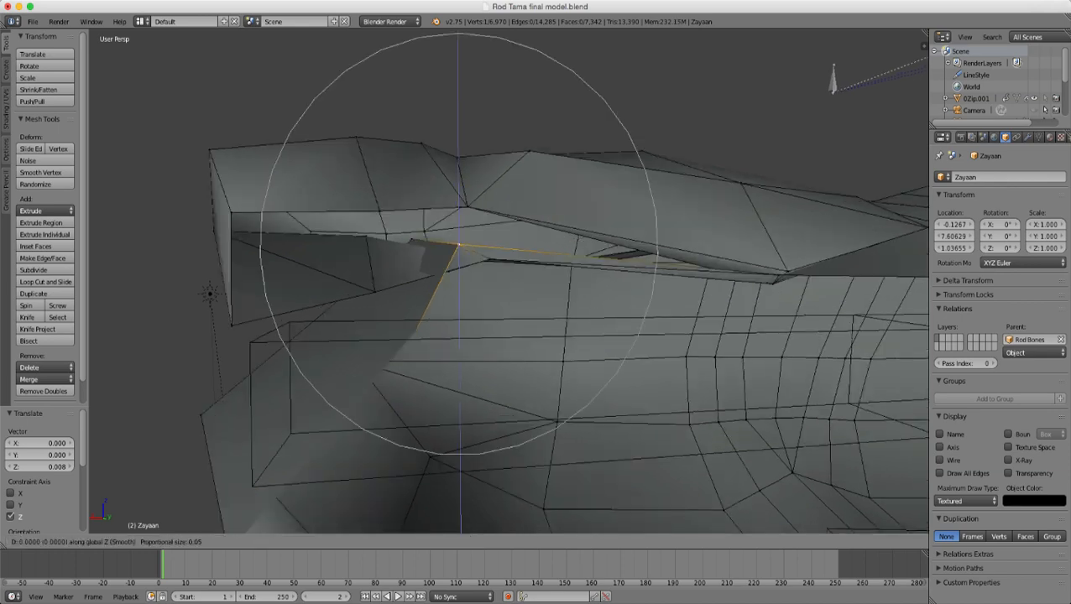
scroll(458, 244, up, 5)
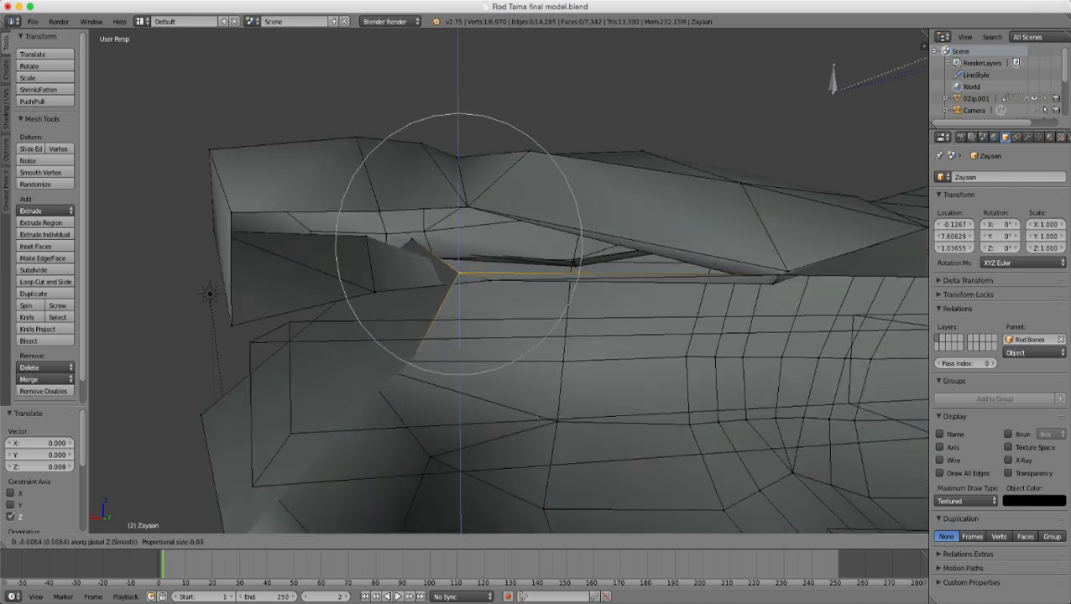
scroll(459, 243, up, 6)
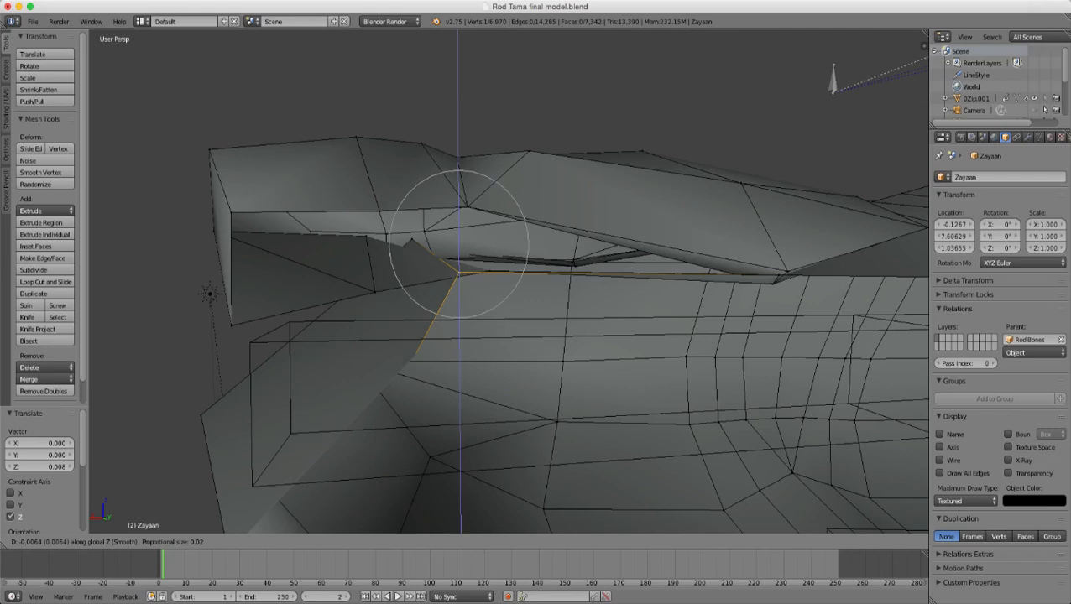
key(Return)
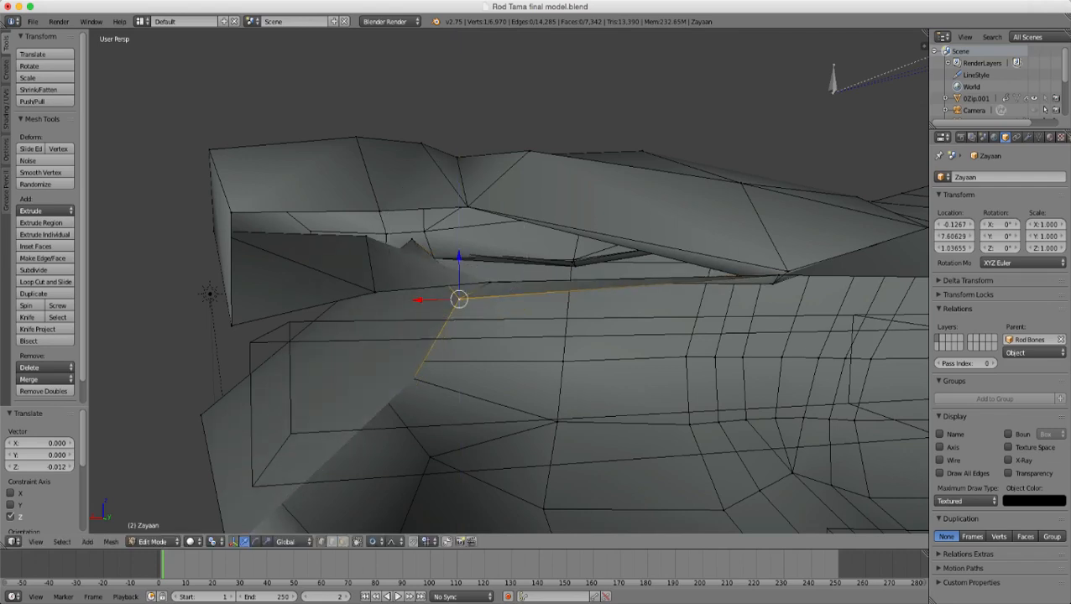
- Lower the small pointed vertex remaining under the nail by 0.009 along Z
middle_drag(458, 252, 407, 250)
right_click(423, 240)
drag(422, 199, 423, 223)
- Examine the edited fingertips from above, leave Edit Mode, and view the whole hand
scroll(508, 281, down, 10)
middle_drag(412, 252, 553, 327)
scroll(509, 281, up, 4)
middle_drag(454, 277, 567, 290)
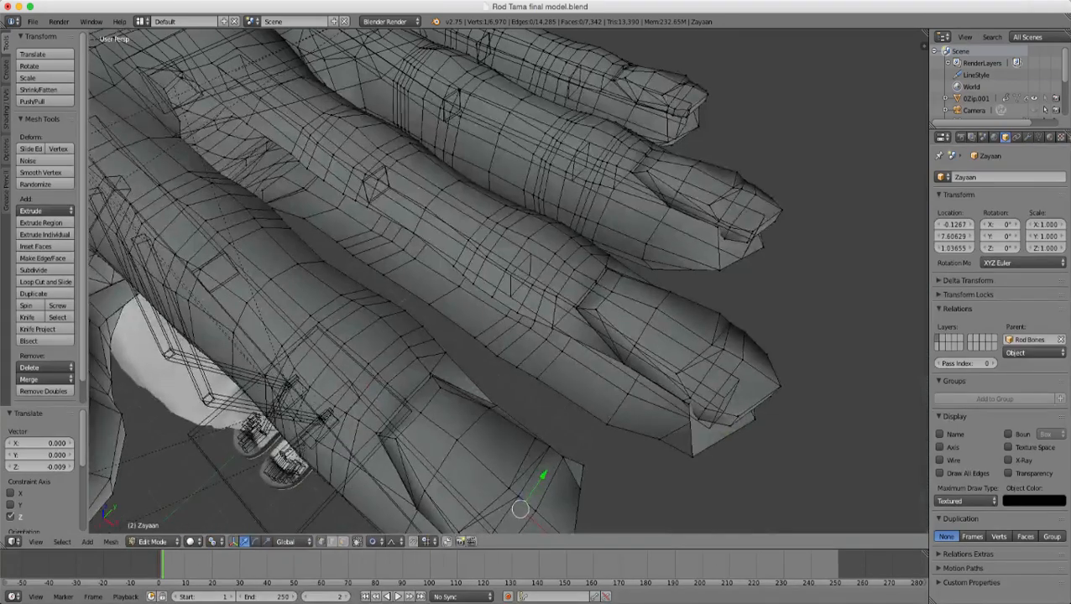
scroll(508, 282, down, 7)
key(Tab)
middle_drag(470, 261, 572, 300)
scroll(508, 281, up, 2)
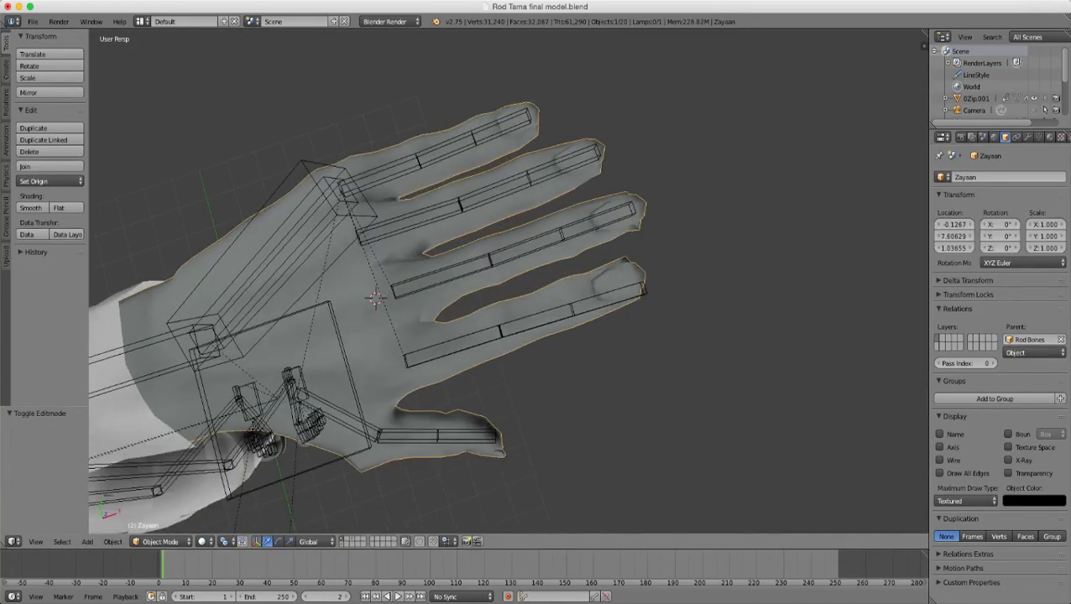
- Select the base bone of the middle finger to inspect the hand rig, and reselect the hand mesh
right_click(445, 275)
middle_drag(445, 276, 395, 252)
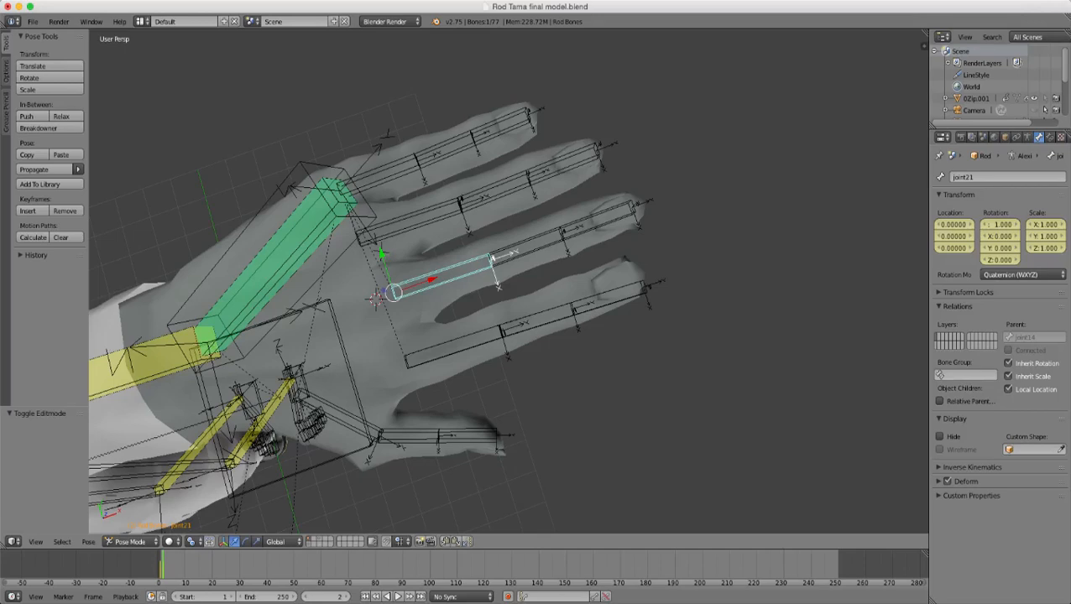
scroll(395, 251, down, 3)
middle_drag(395, 252, 369, 184)
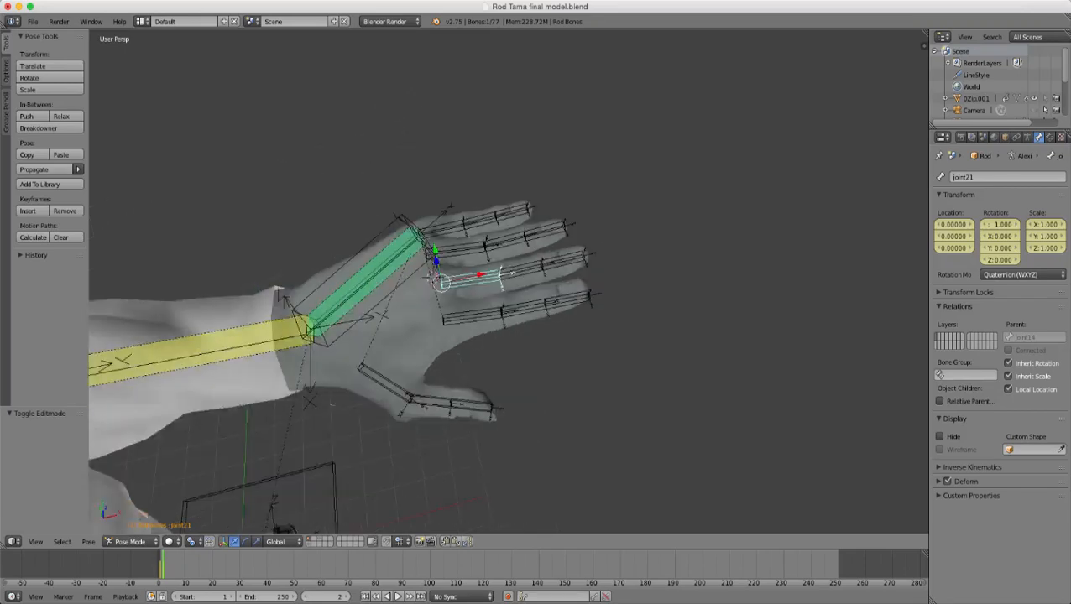
scroll(394, 327, up, 6)
right_click(361, 336)
scroll(361, 335, down, 5)
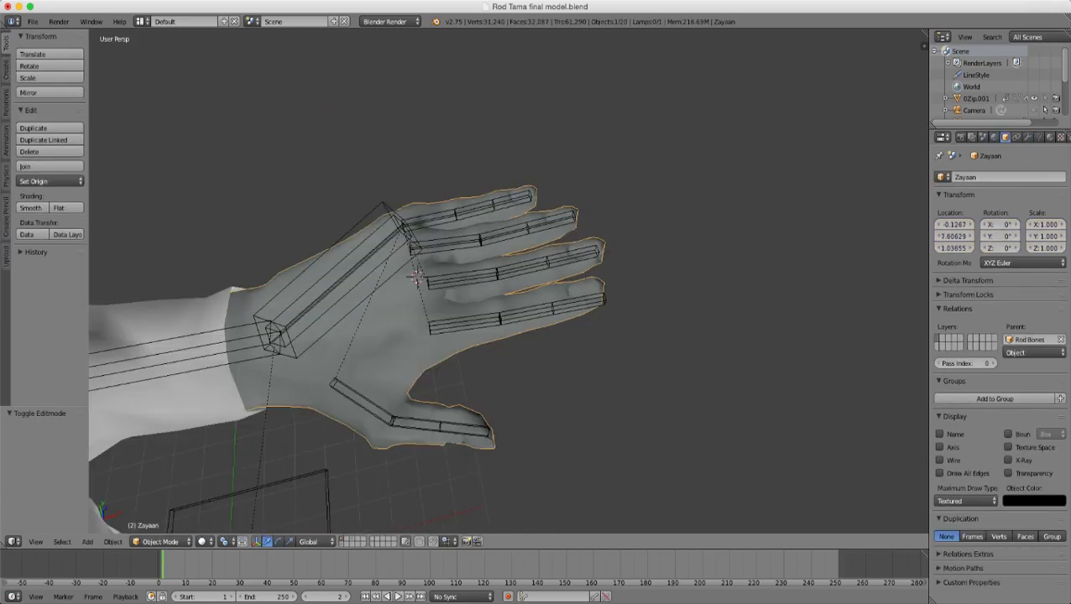
- Select the index and middle finger bones one by one to check their placement, and reselect the hand mesh
scroll(437, 352, up, 3)
right_click(435, 354)
right_click(542, 336)
right_click(631, 320)
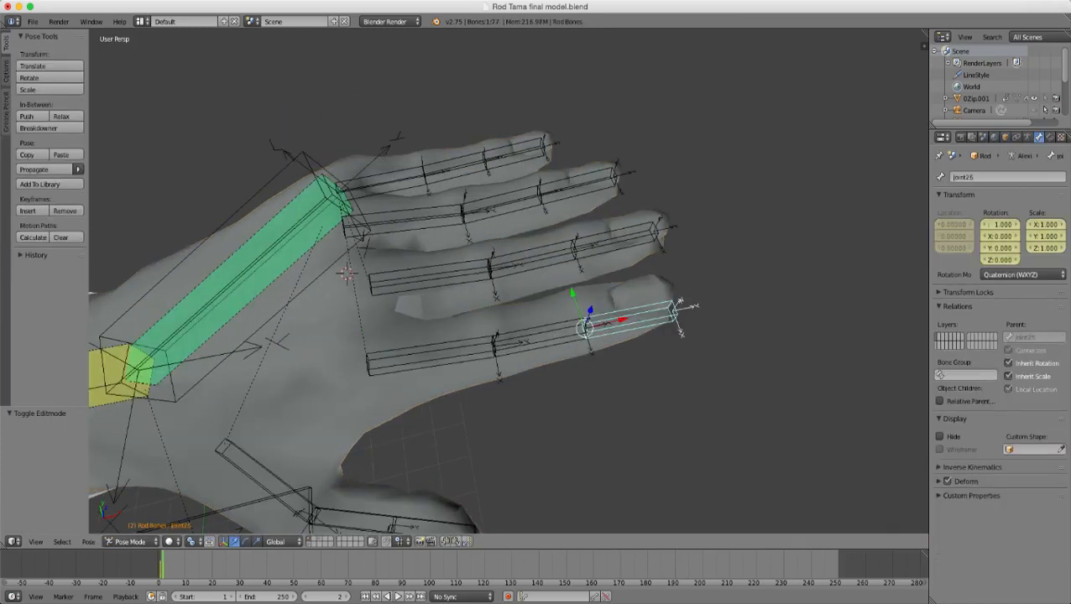
right_click(534, 257)
right_click(434, 276)
right_click(617, 240)
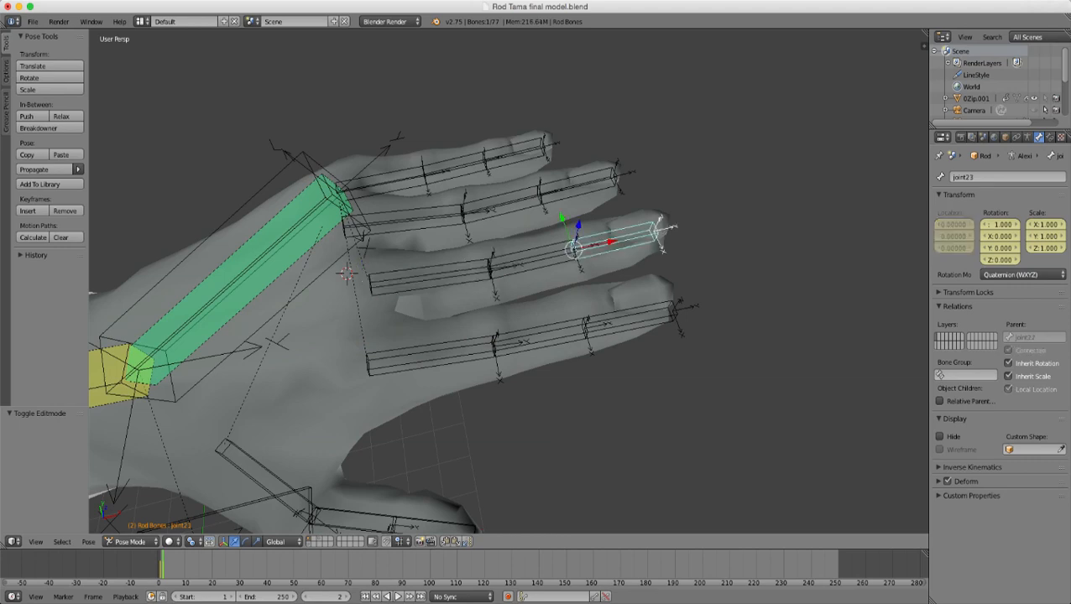
key(ctrl+Tab)
right_click(346, 272)
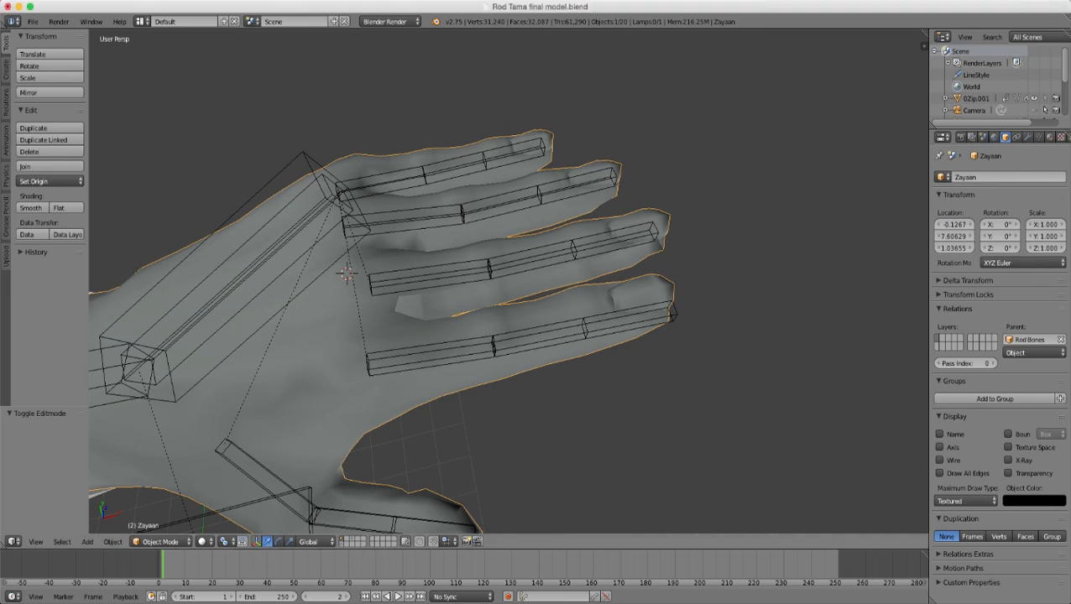
- Enter Edit Mode and raise the two lower-edge vertices at the index fingernail's front 0.011 along Z with proportional editing
key(Tab)
scroll(609, 402, up, 8)
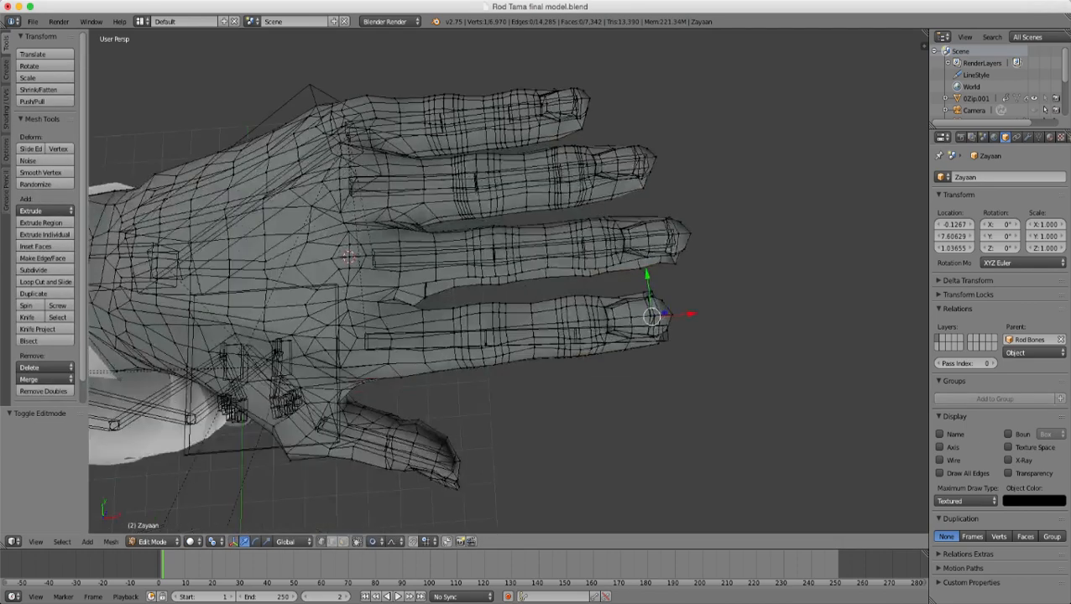
middle_drag(609, 402, 378, 266)
scroll(458, 235, up, 3)
shift+middle_drag(579, 386, 492, 344)
scroll(499, 315, up, 2)
right_click(496, 323)
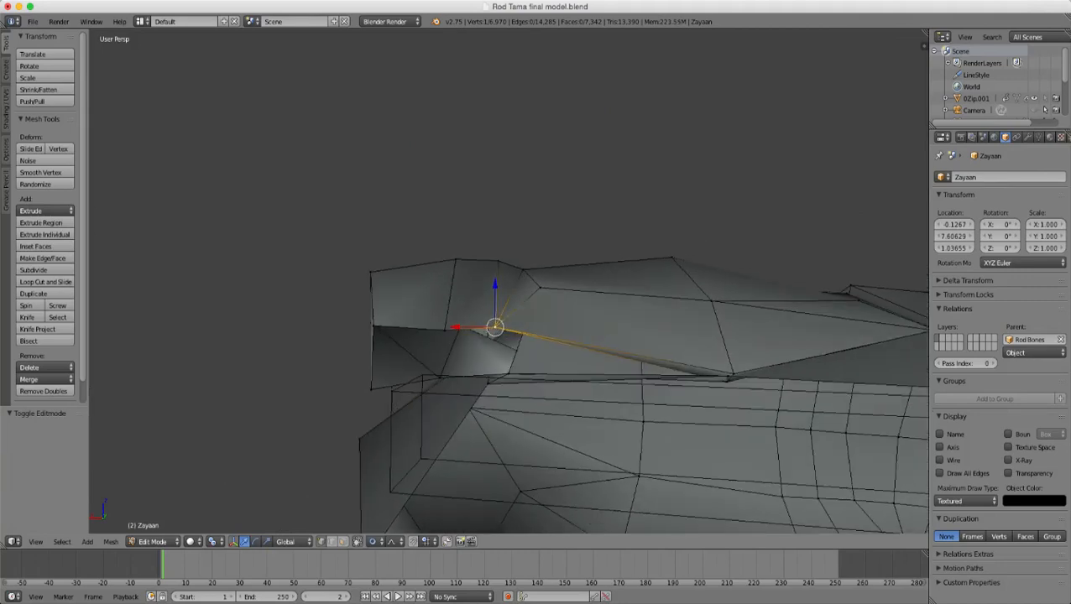
shift+right_click(445, 330)
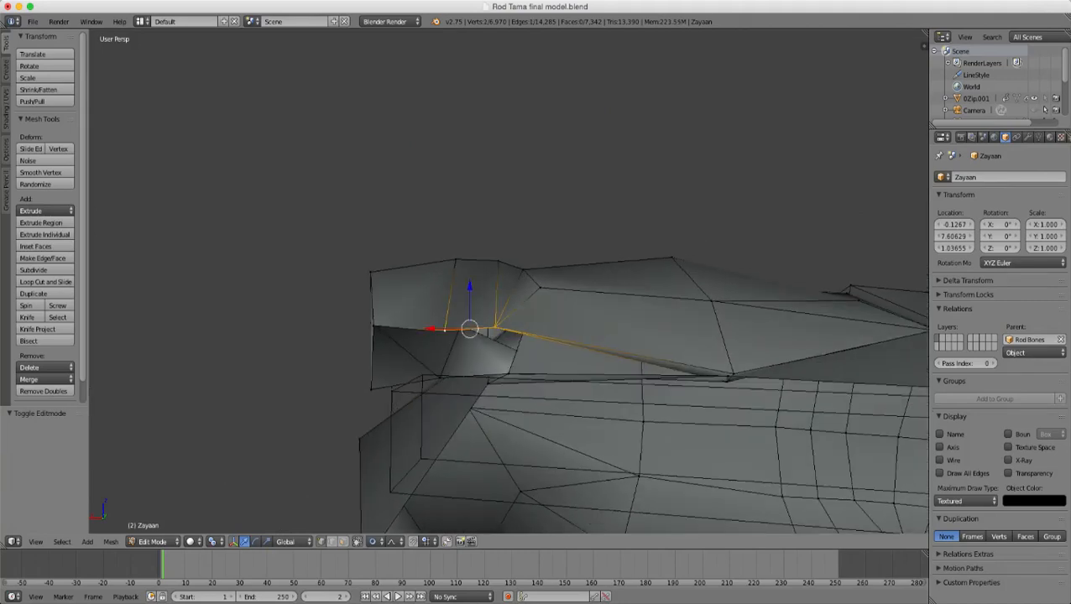
key(g)
key(z)
scroll(469, 328, down, 2)
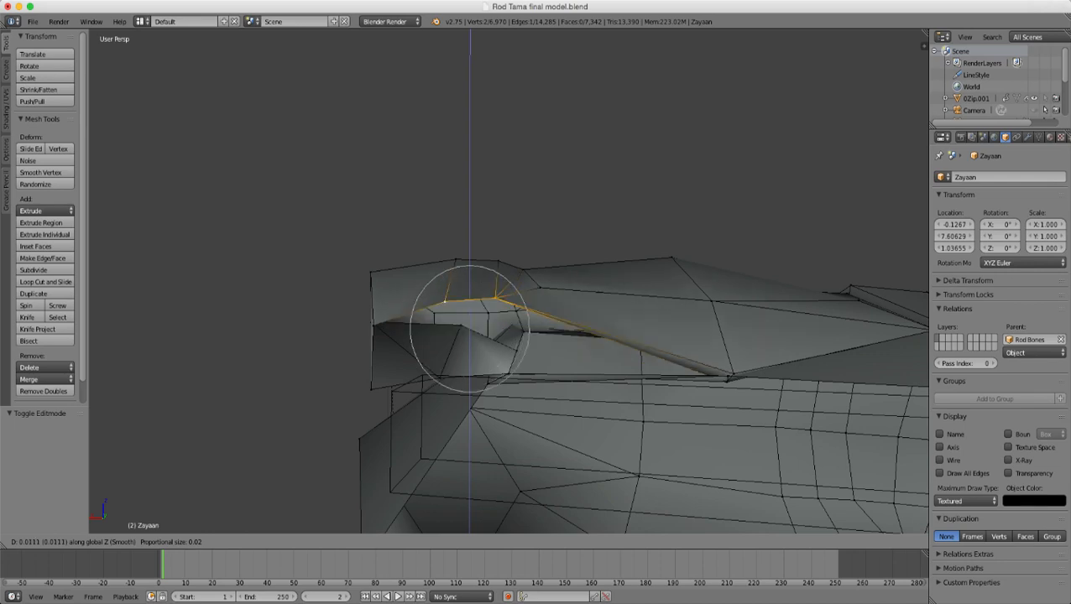
scroll(470, 327, down, 4)
click(453, 302)
- Select the vertex at the nail's lower side corner and examine the mesh around it in wireframe and solid display
middle_drag(454, 302, 558, 310)
right_click(571, 378)
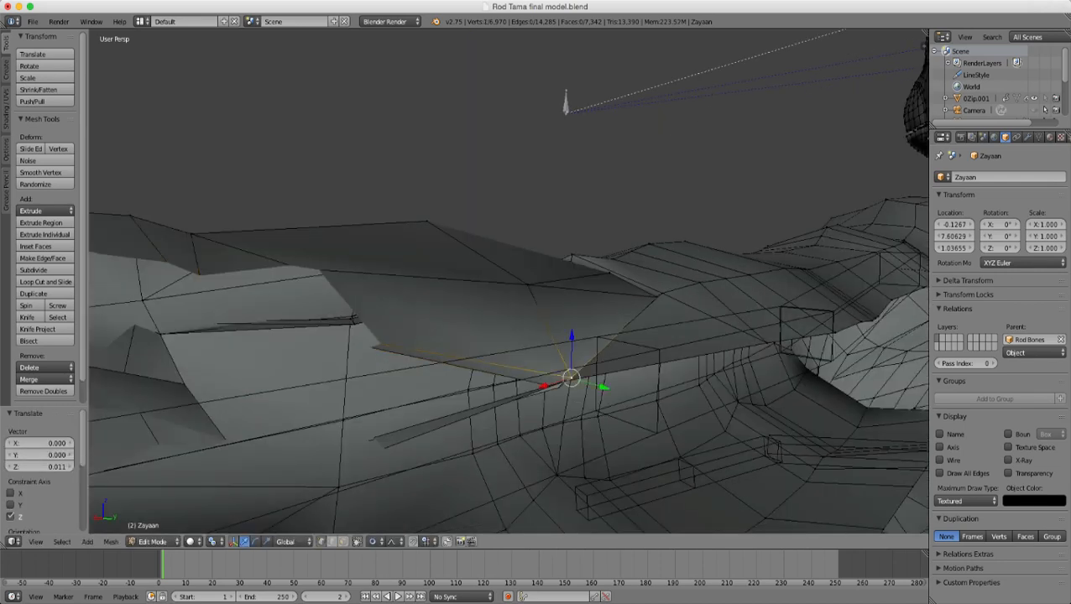
middle_drag(570, 377, 621, 356)
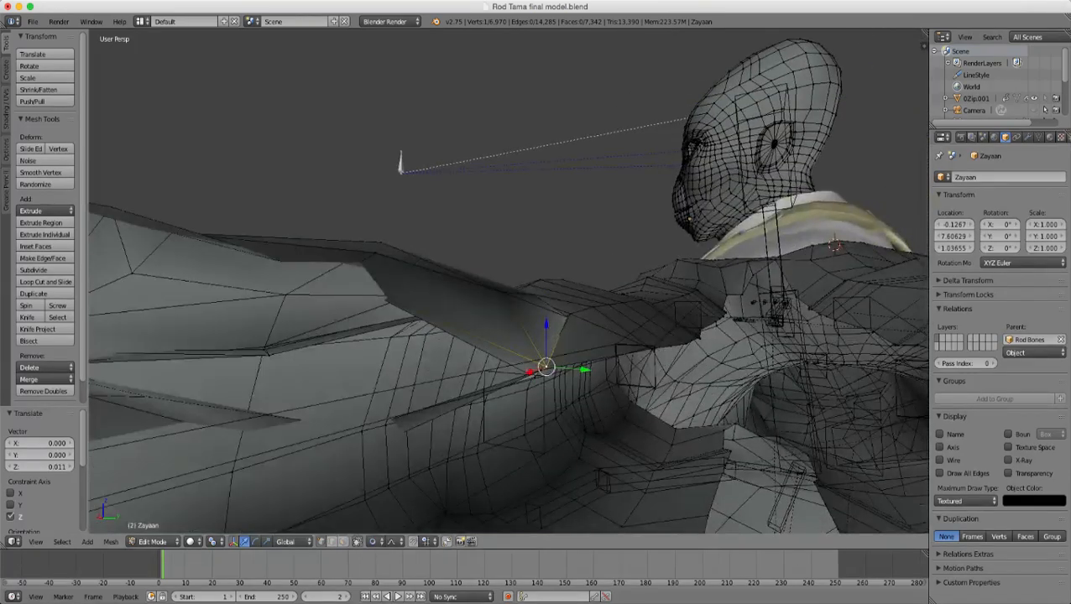
key(z)
key(z)
key(z)
right_click(534, 377)
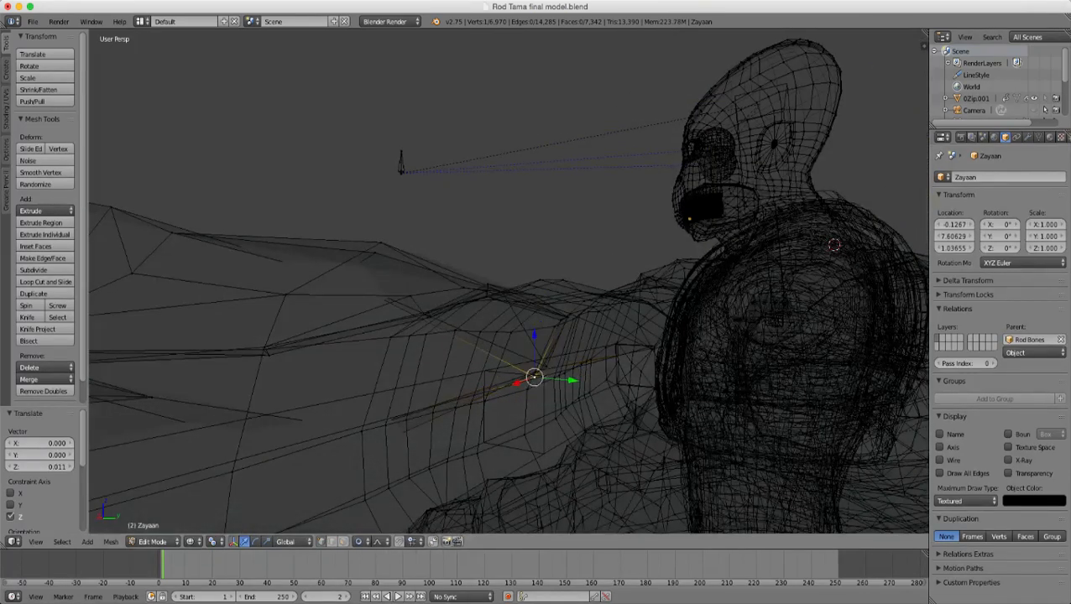
key(z)
mouse_move(534, 377)
middle_down()
mouse_move(479, 374)
mouse_move(474, 346)
mouse_move(636, 306)
mouse_move(184, 382)
mouse_move(526, 435)
mouse_move(537, 377)
mouse_move(629, 397)
mouse_move(661, 433)
mouse_move(904, 101)
mouse_move(768, 529)
middle_up()
key(x)
key(Escape)
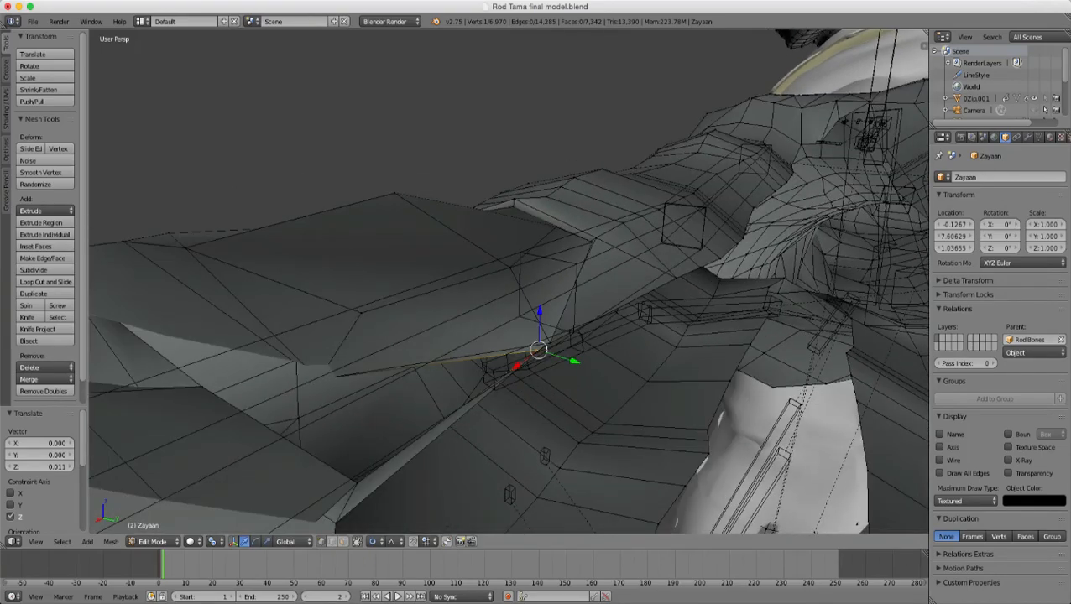
middle_drag(671, 378, 509, 327)
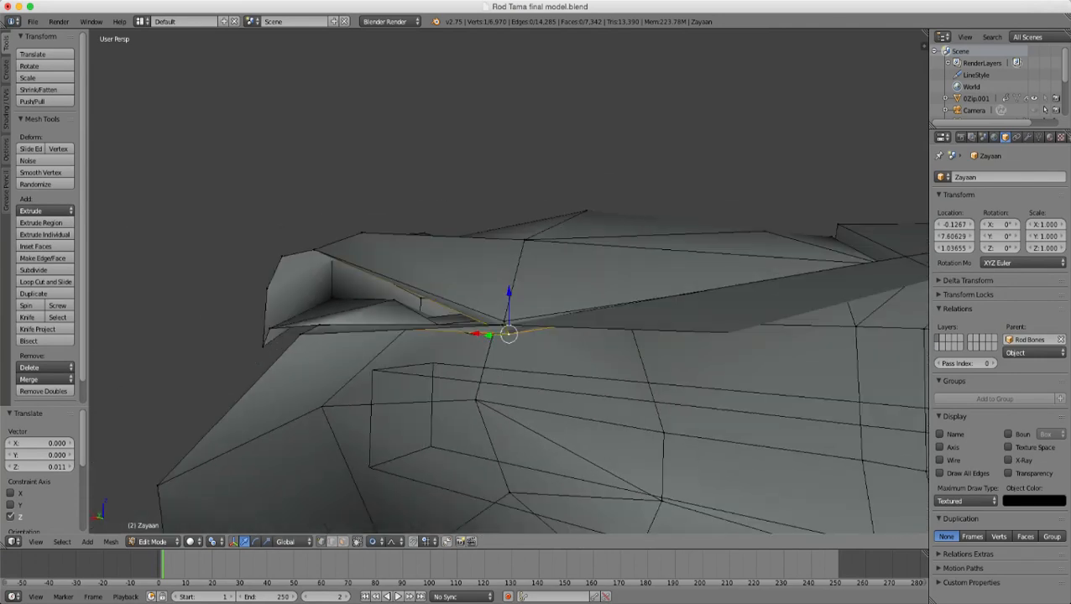
- Set the viewport's clip start distance to 0.01 for close-up work
key(n)
scroll(823, 277, down, 8)
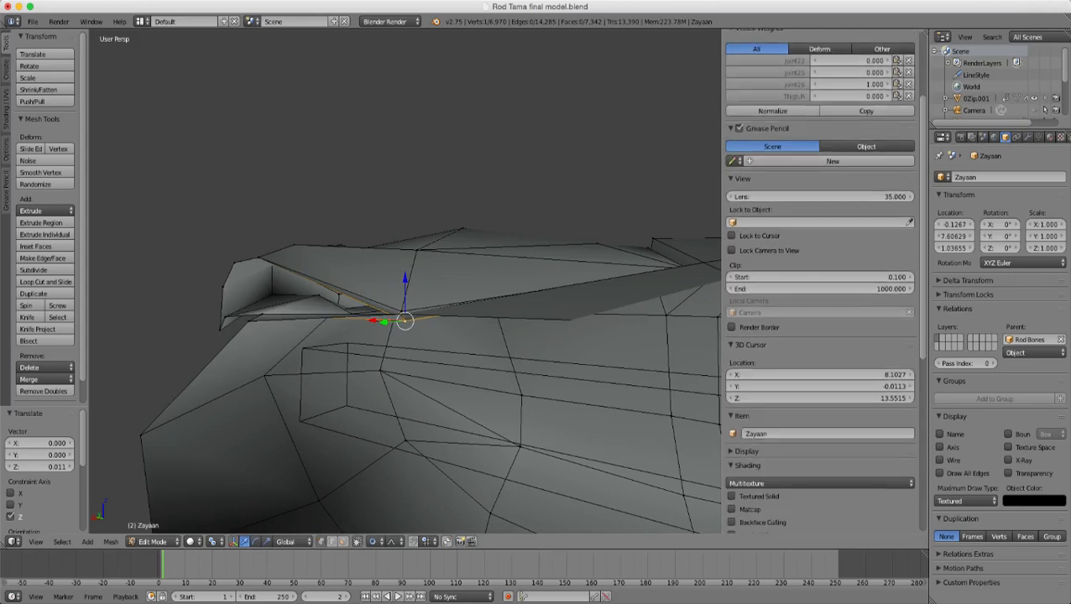
scroll(823, 277, down, 5)
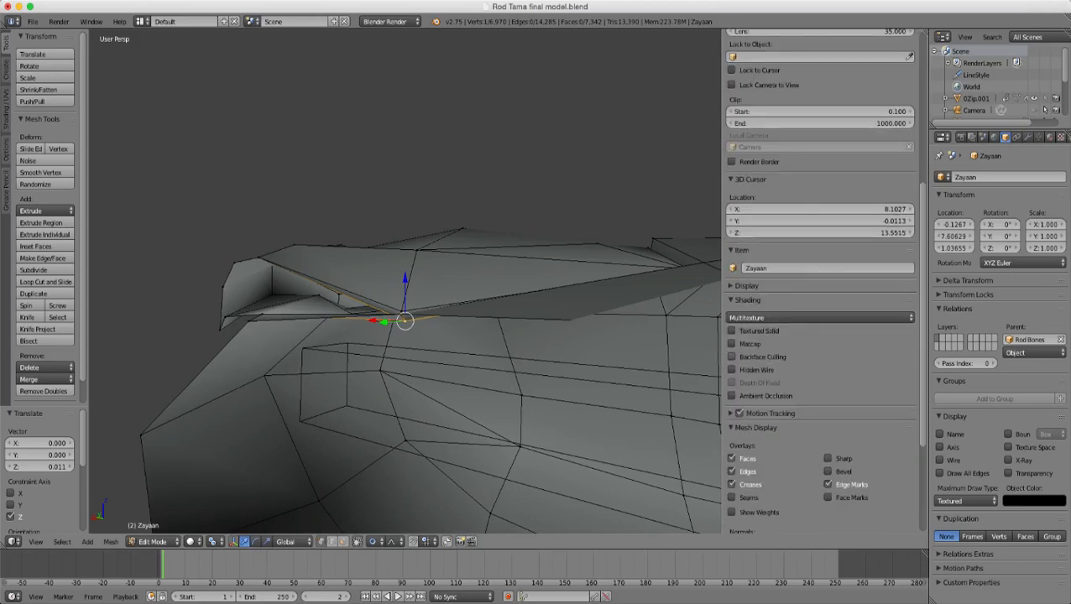
click(746, 286)
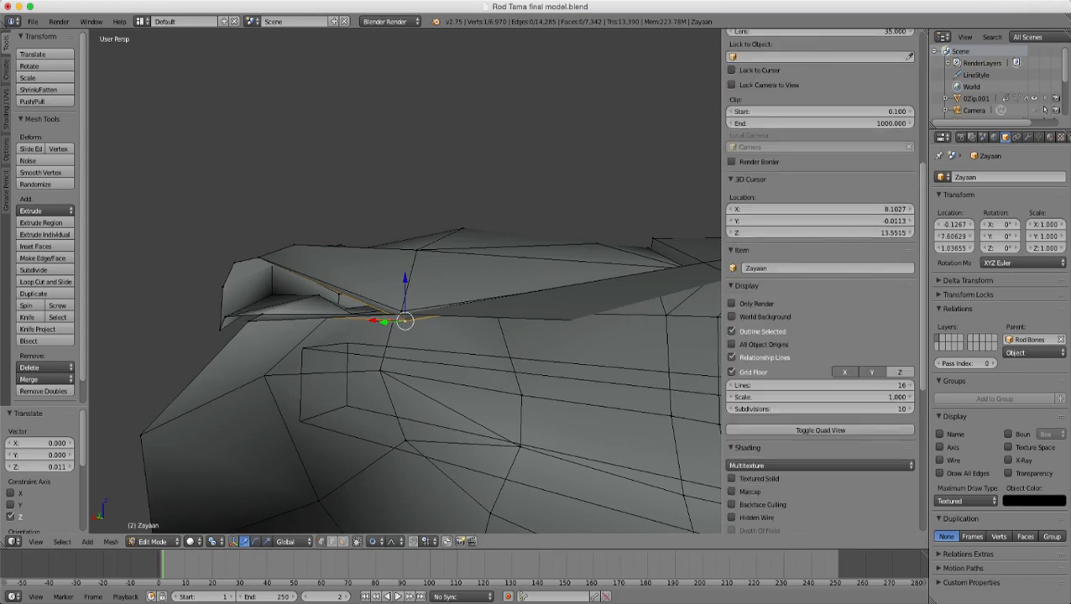
click(746, 287)
scroll(819, 289, up, 5)
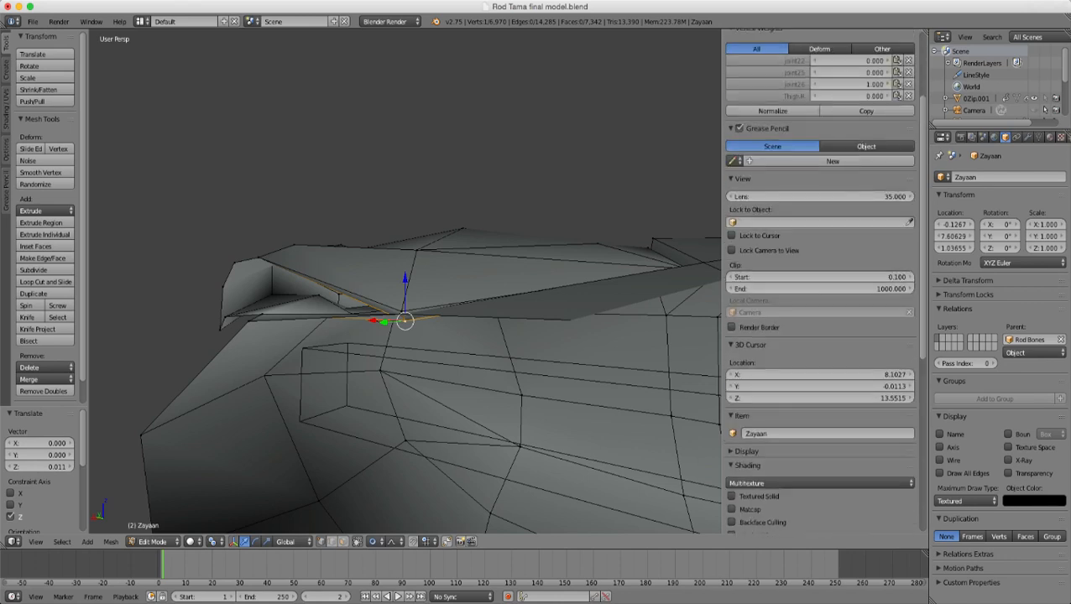
click(818, 277)
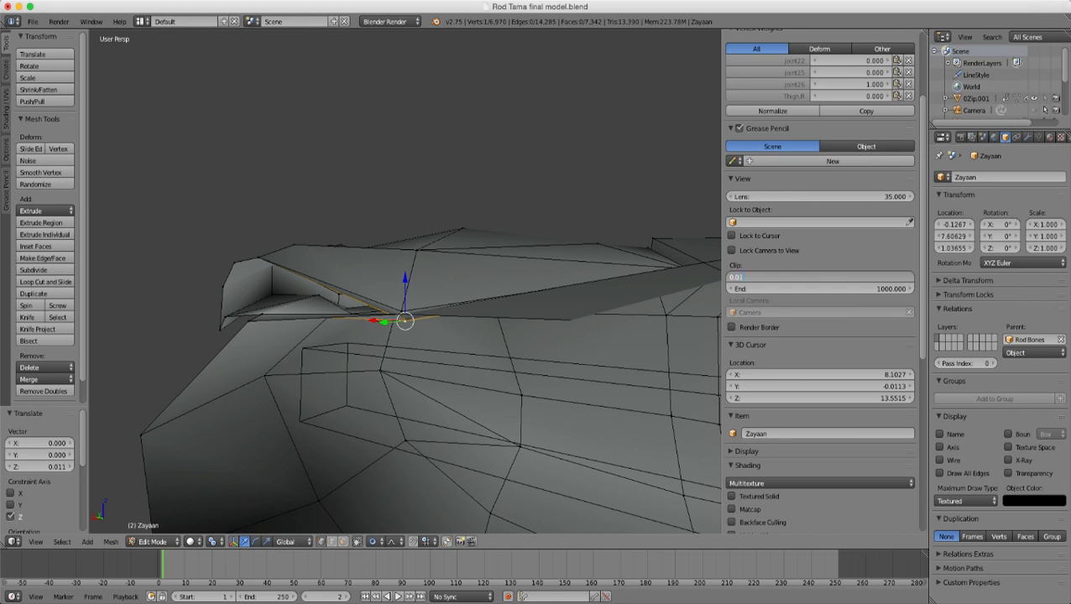
text(0.01)
key(Return)
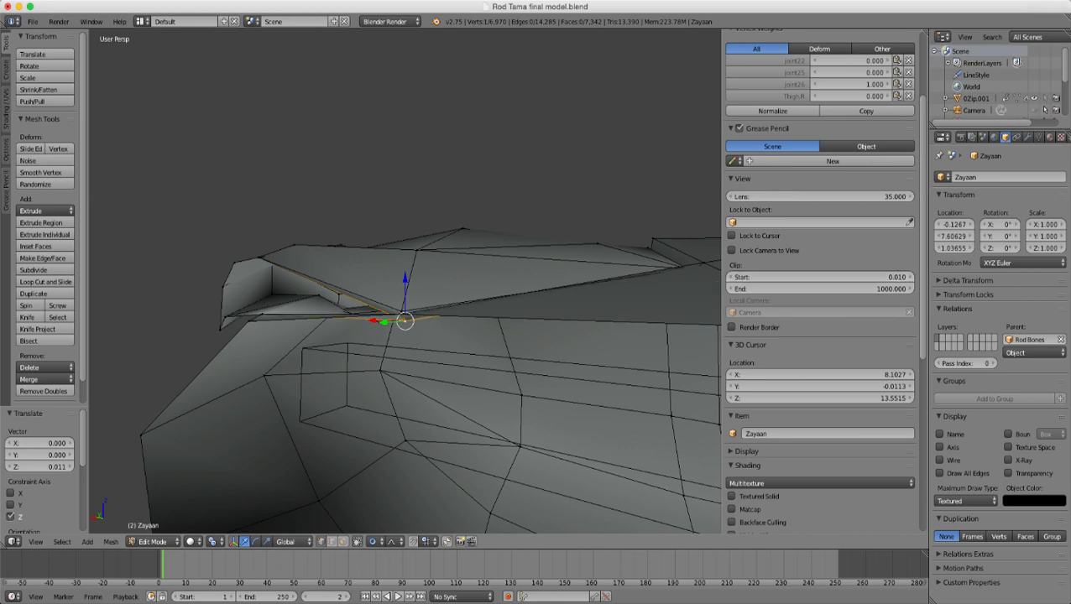
key(n)
- Add the two neighbouring vertices at the nail's lower side corner to the selection and delete all three vertices
middle_drag(470, 319, 597, 329)
shift+right_click(562, 357)
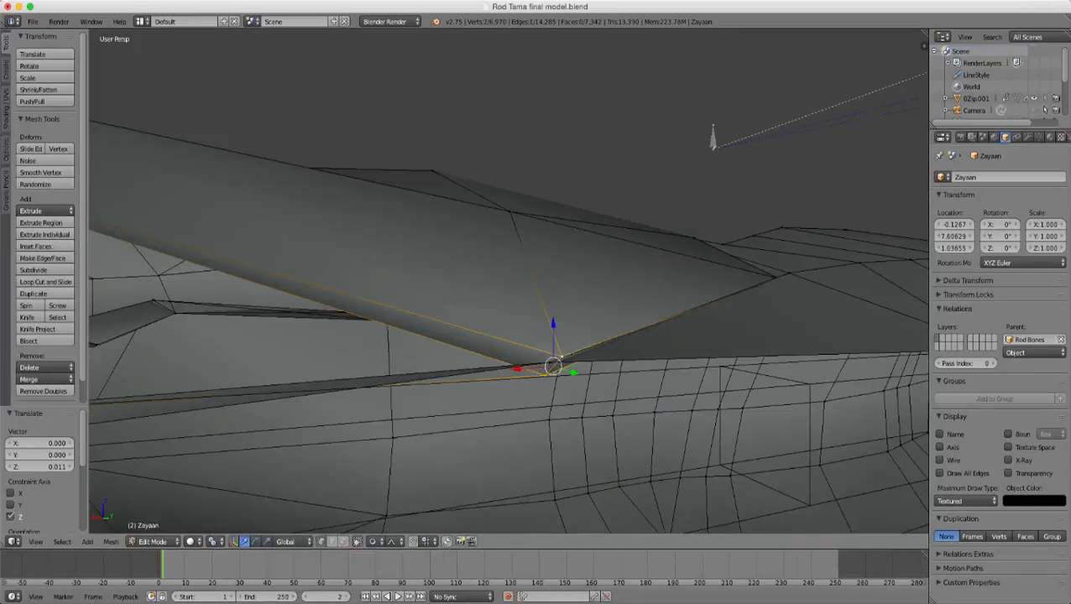
shift+right_click(550, 363)
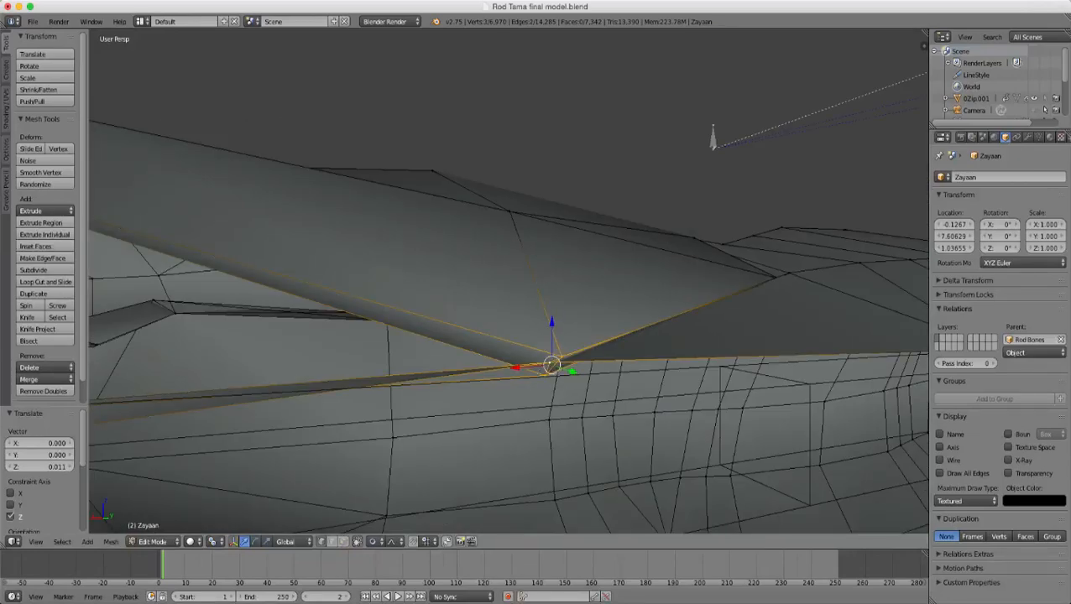
key(x)
click(592, 272)
- Delete the edge between the nail fold's lower corner vertex and the next vertex along the finger's side
middle_drag(592, 272, 739, 273)
scroll(621, 268, down, 4)
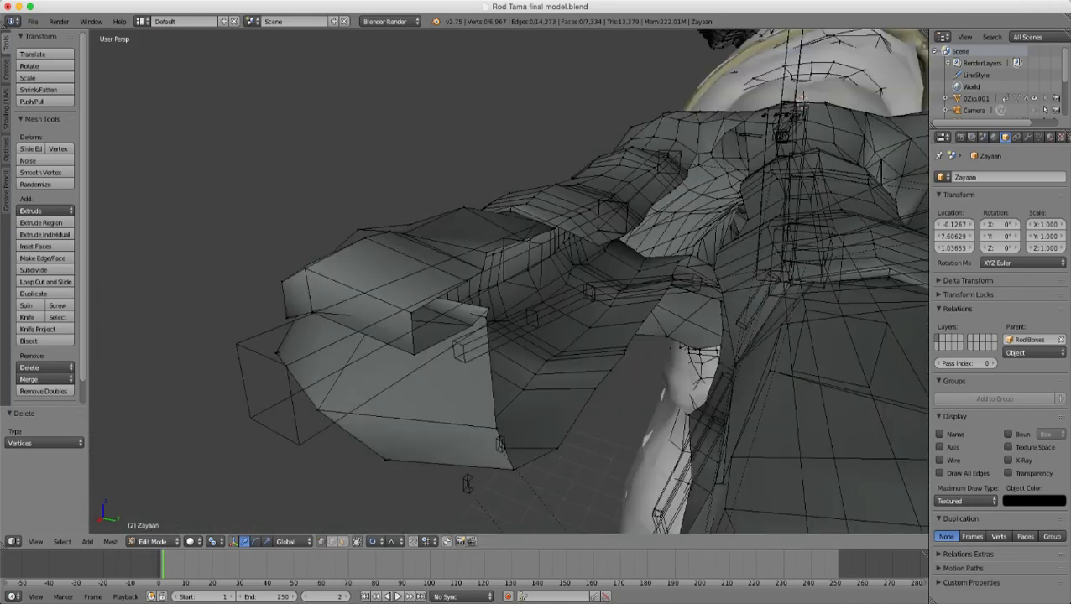
middle_drag(537, 269, 512, 235)
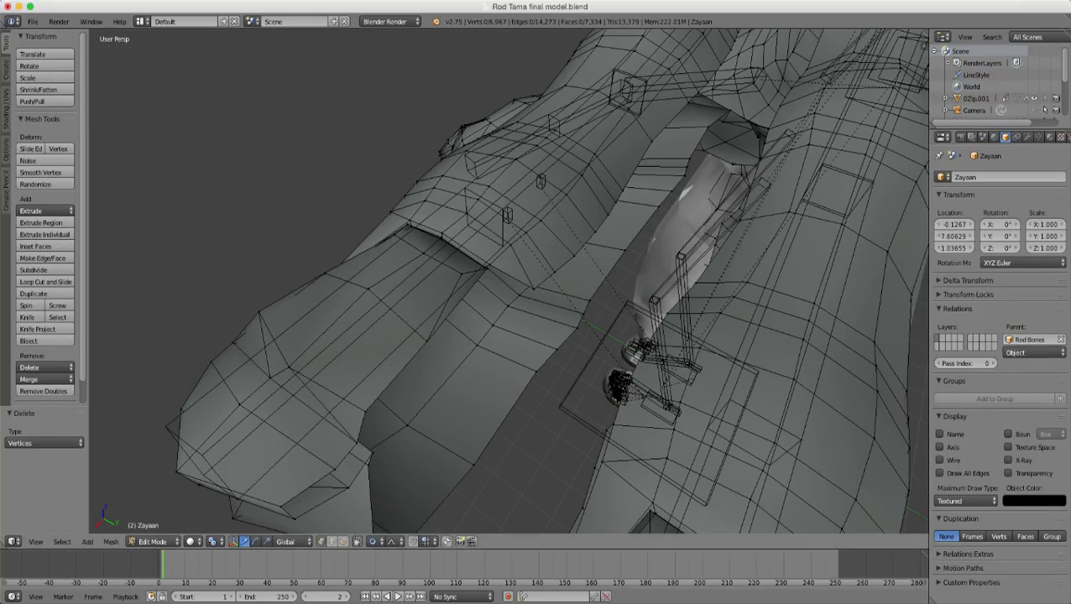
middle_drag(537, 285, 458, 260)
scroll(509, 282, up, 3)
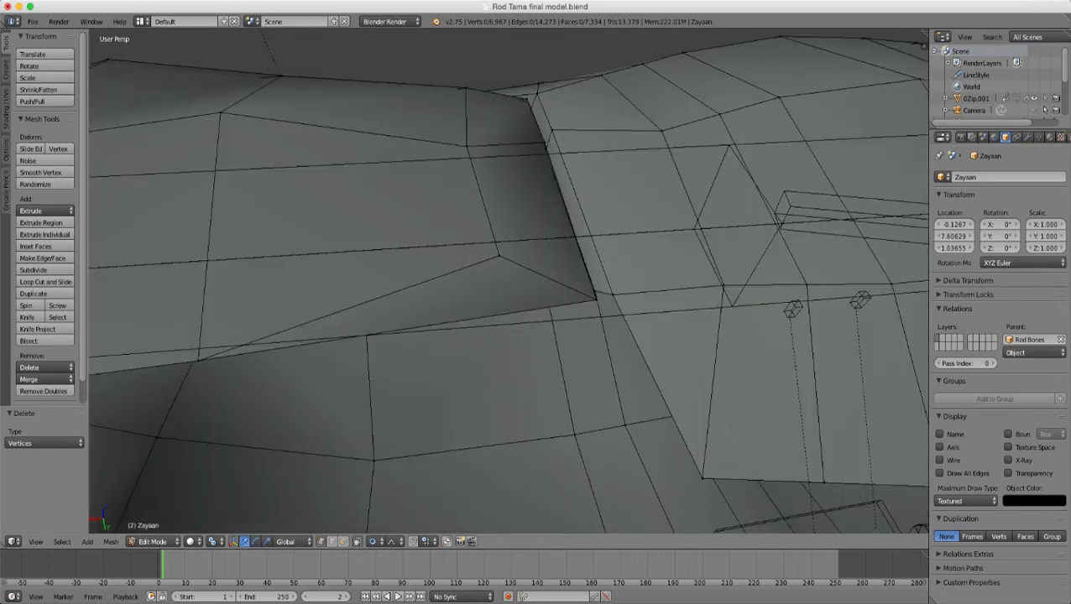
right_click(497, 253)
right_click(594, 300)
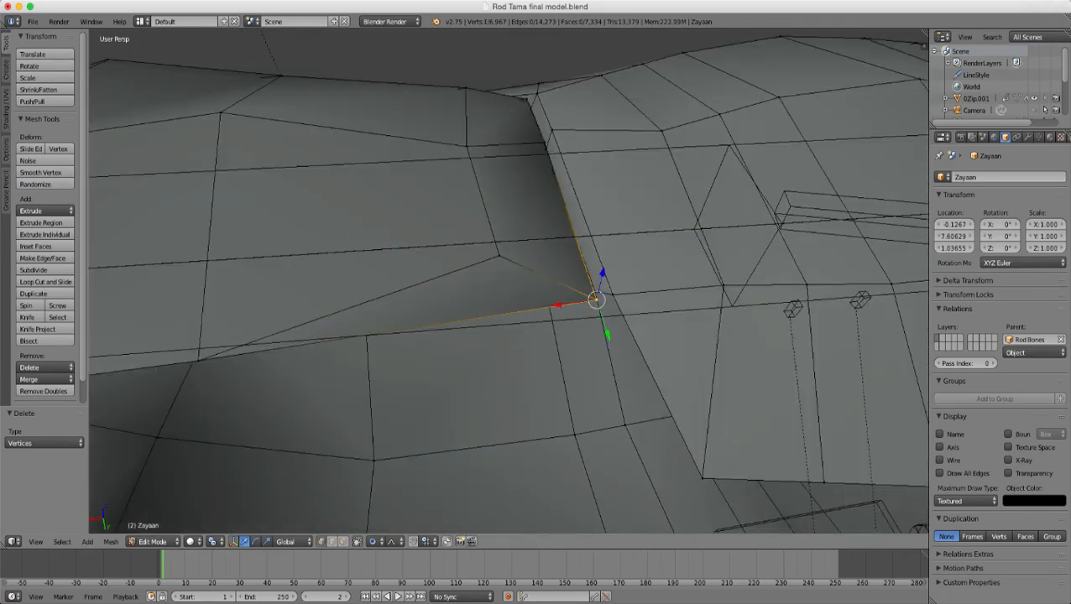
shift+right_click(197, 361)
key(x)
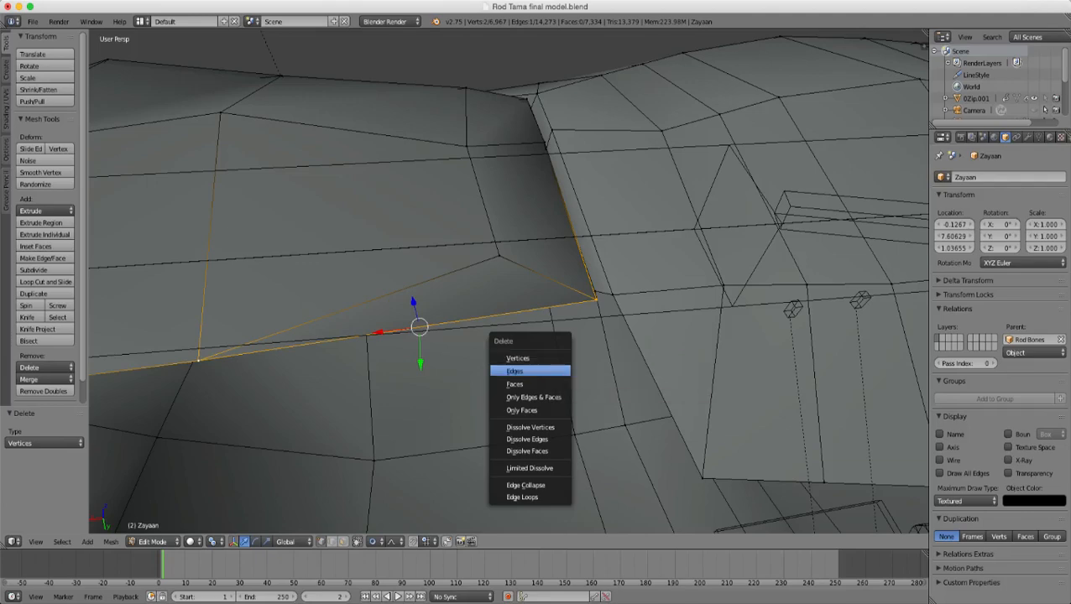
click(530, 371)
- Move the open-edge vertex just in front of the index nail fold's corner 0.013 along Y
scroll(530, 371, down, 4)
middle_drag(530, 371, 722, 374)
scroll(537, 294, up, 2)
scroll(536, 287, down, 4)
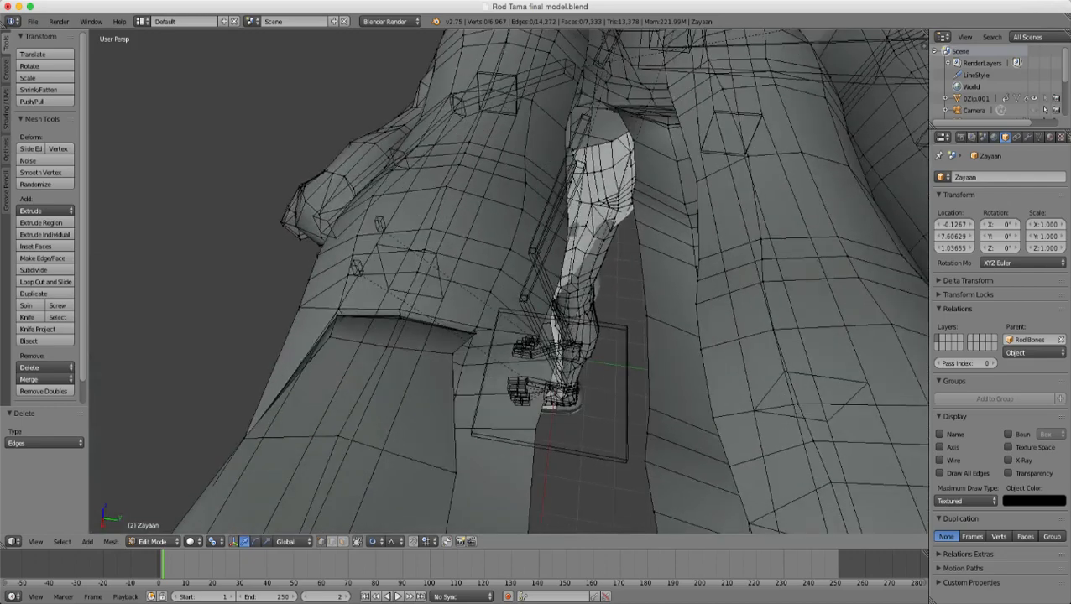
middle_drag(537, 289, 521, 363)
scroll(520, 362, up, 4)
right_click(452, 371)
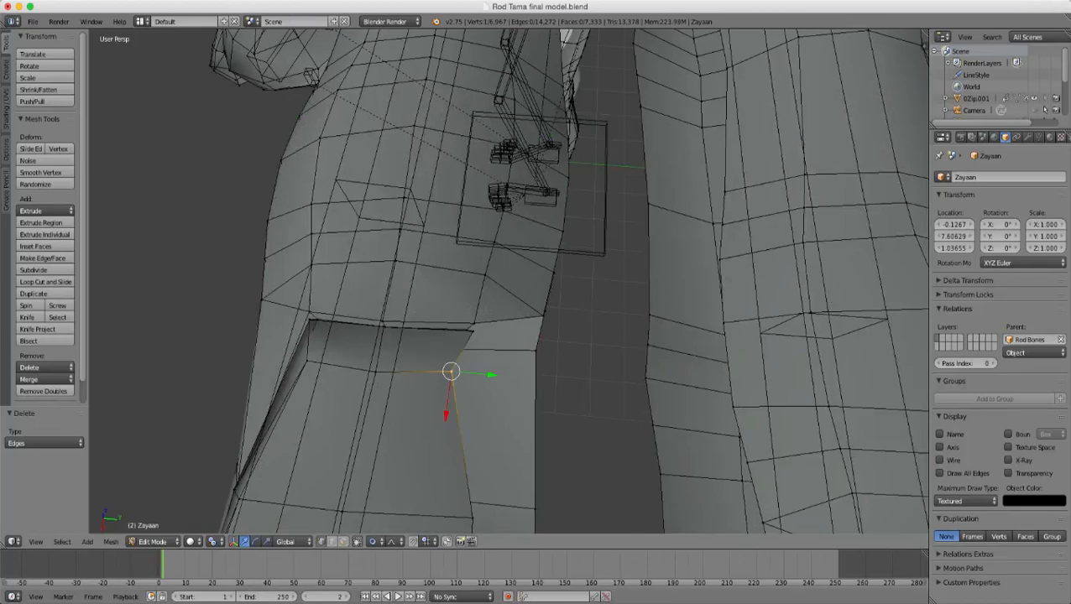
drag(491, 375, 513, 377)
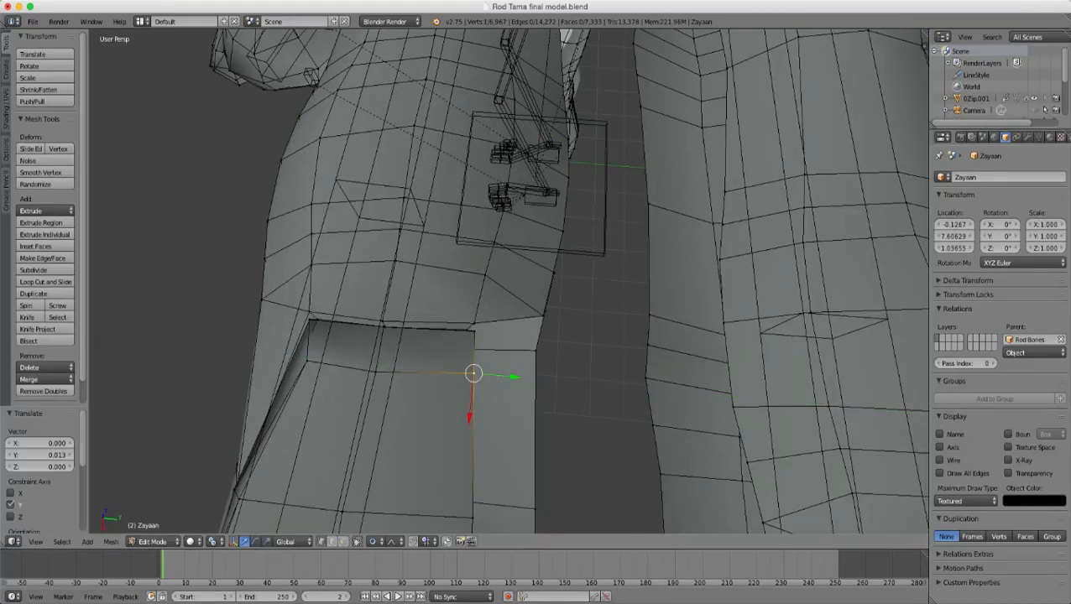
- Select the open edge loop along the finger's side and examine where it runs around the index and middle fingers
middle_drag(513, 377, 353, 332)
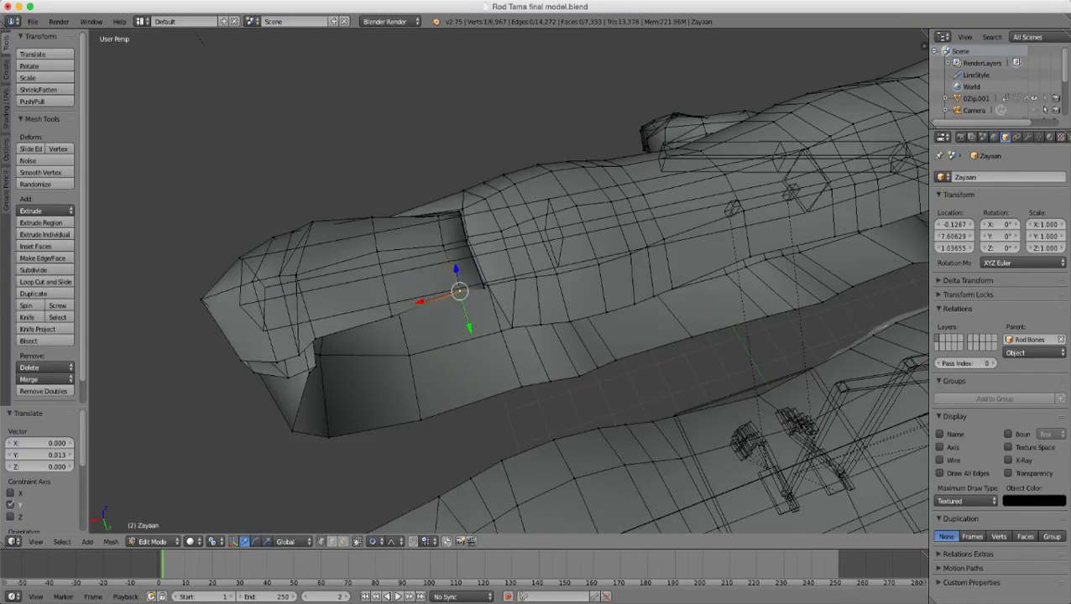
alt+right_click(510, 326)
middle_drag(510, 326, 701, 319)
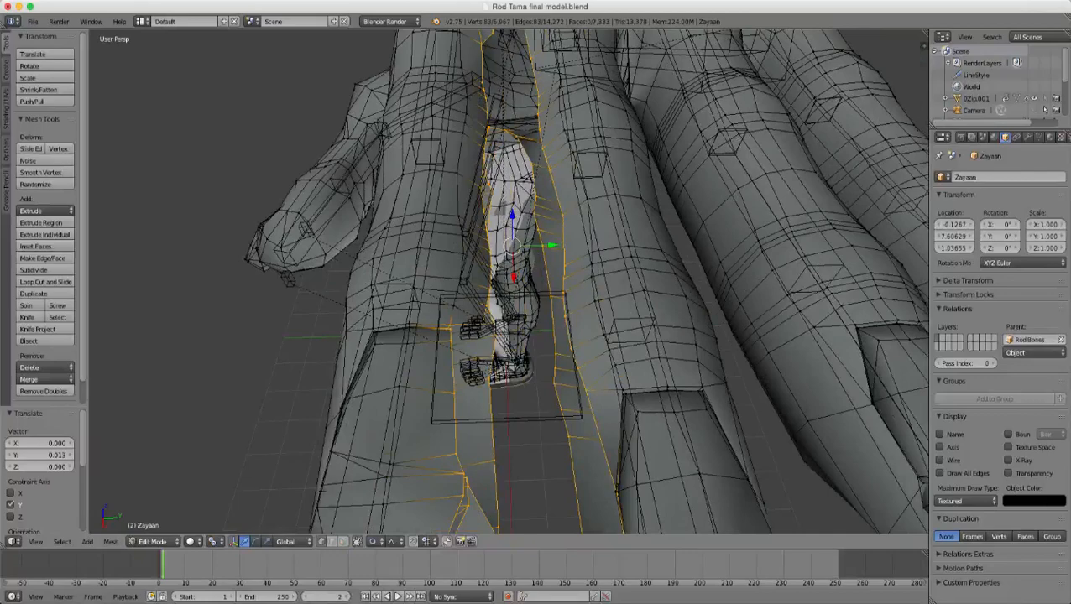
scroll(512, 245, down, 4)
middle_drag(111, 99, 198, 156)
scroll(509, 282, up, 2)
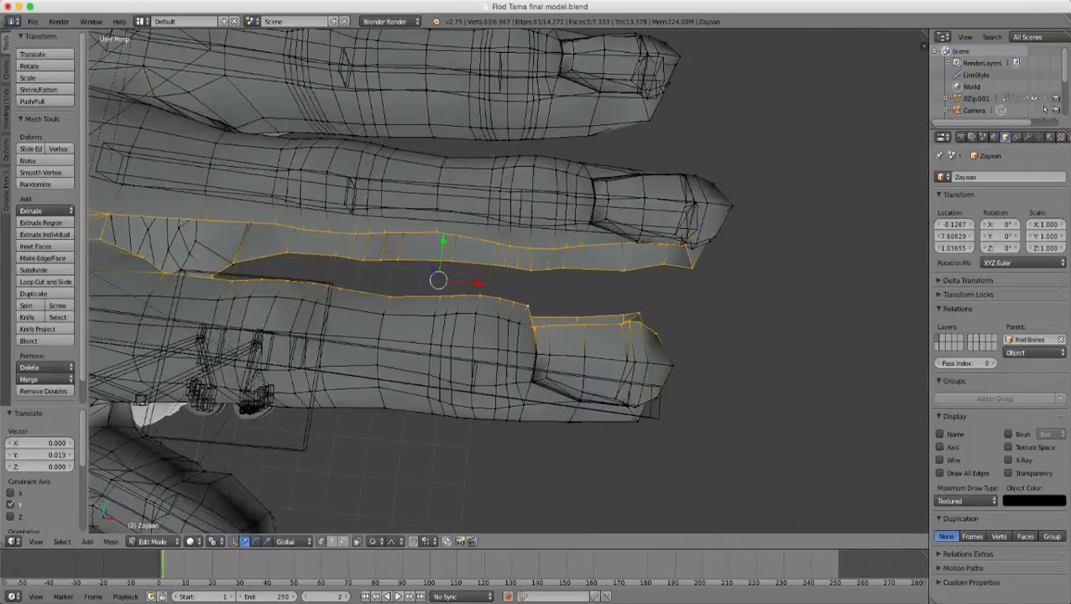
- Circle-select the index fingertip and nail vertices through the mesh in wireframe, and briefly hide and reveal them in solid display
key(z)
key(a)
key(c)
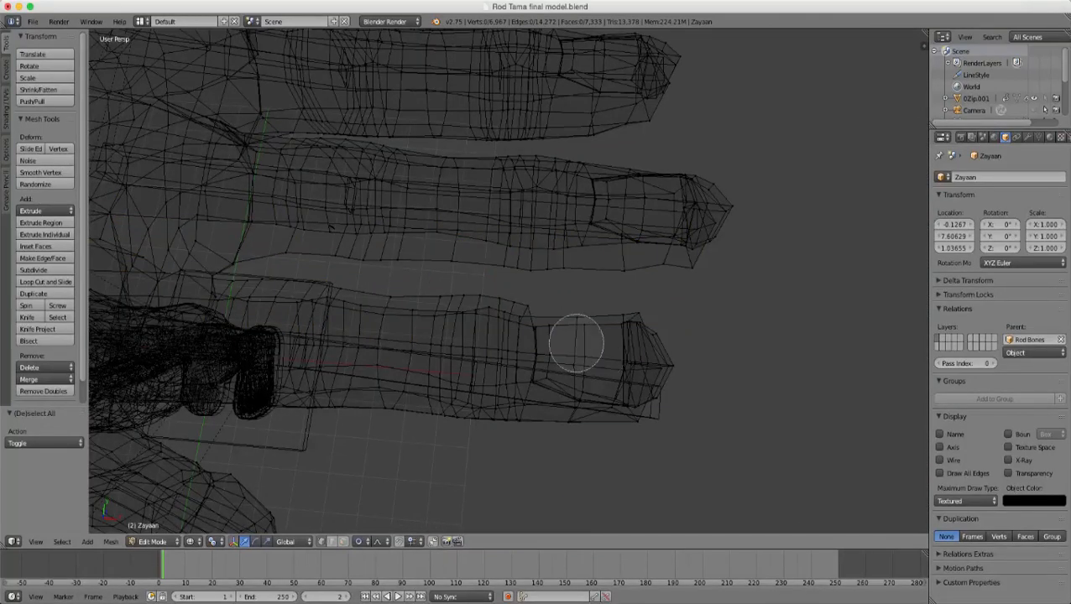
mouse_move(569, 342)
mouse_down()
mouse_move(556, 341)
mouse_move(549, 372)
mouse_move(555, 363)
mouse_move(626, 375)
mouse_move(645, 346)
mouse_move(618, 327)
mouse_up()
key(Escape)
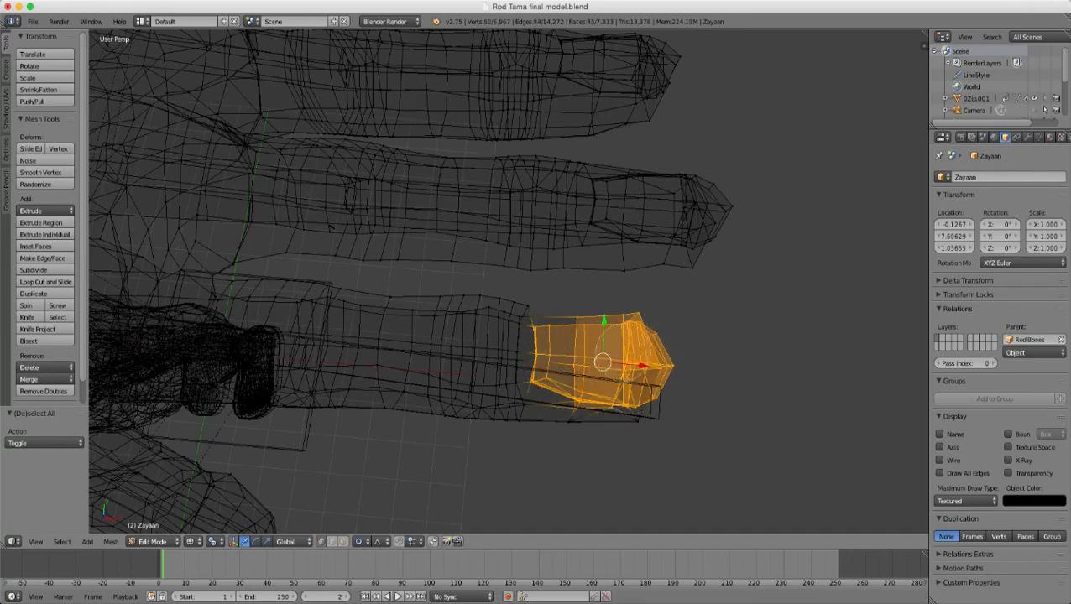
key(z)
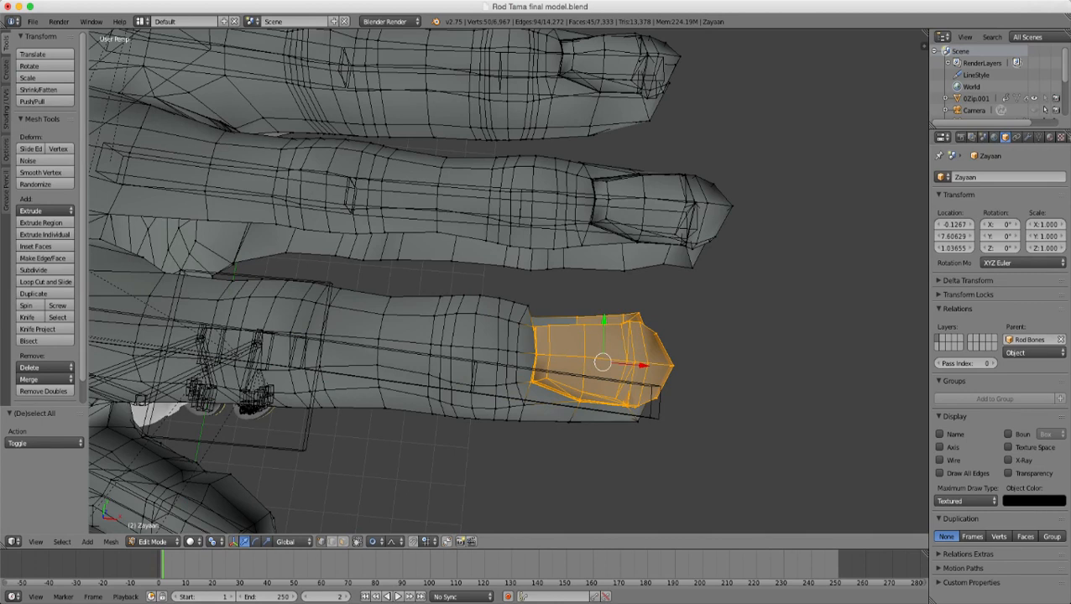
key(h)
key(alt+h)
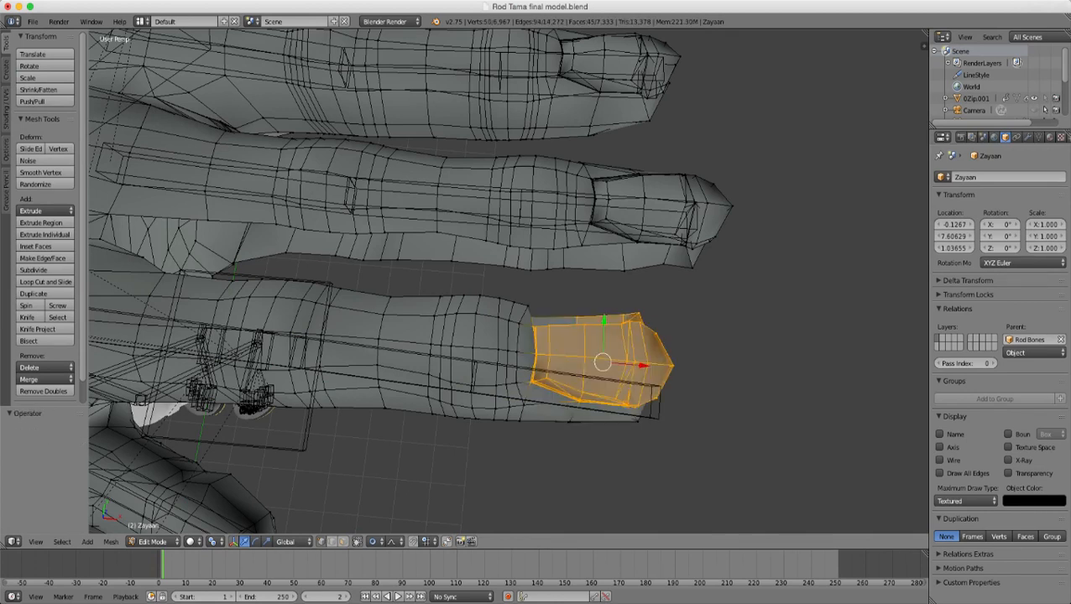
- Move the selected index fingertip outward about 0.13 along X with smooth proportional editing at a size of 0.42
key(g)
key(x)
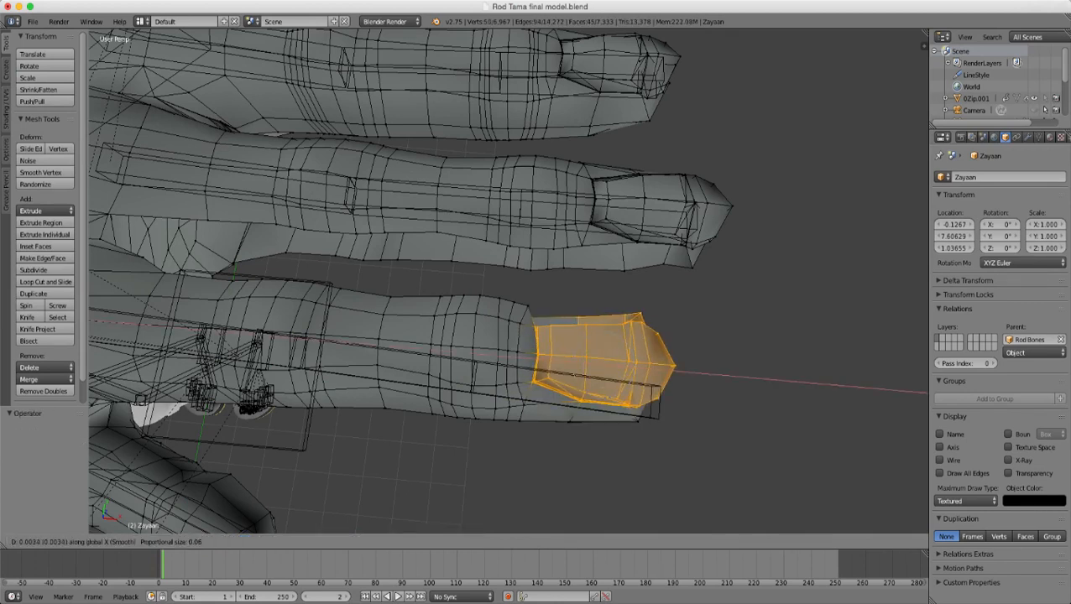
scroll(604, 362, down, 8)
scroll(604, 365, down, 7)
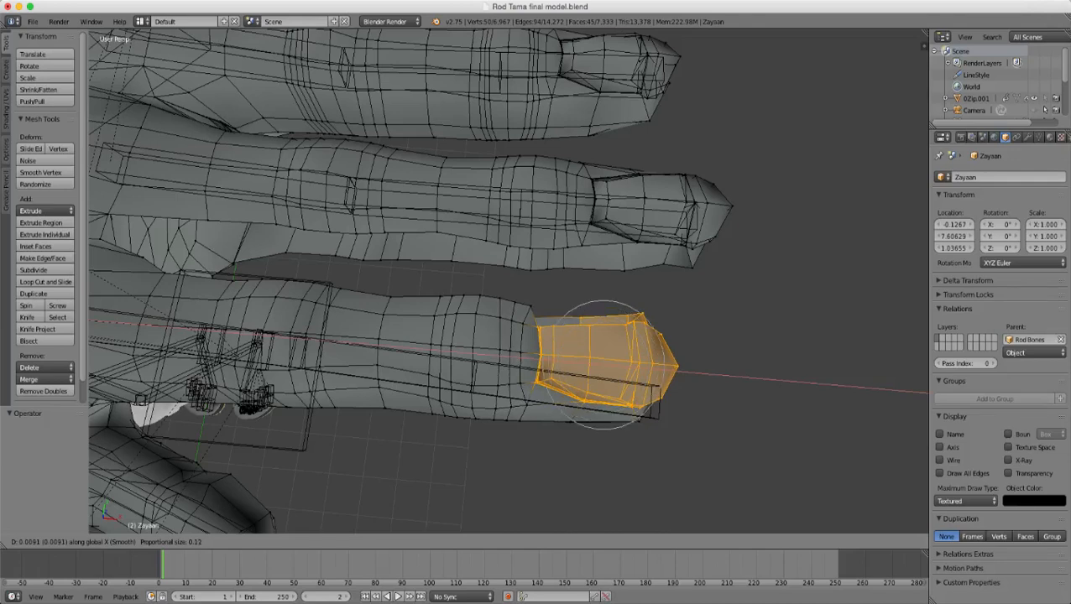
scroll(604, 365, down, 8)
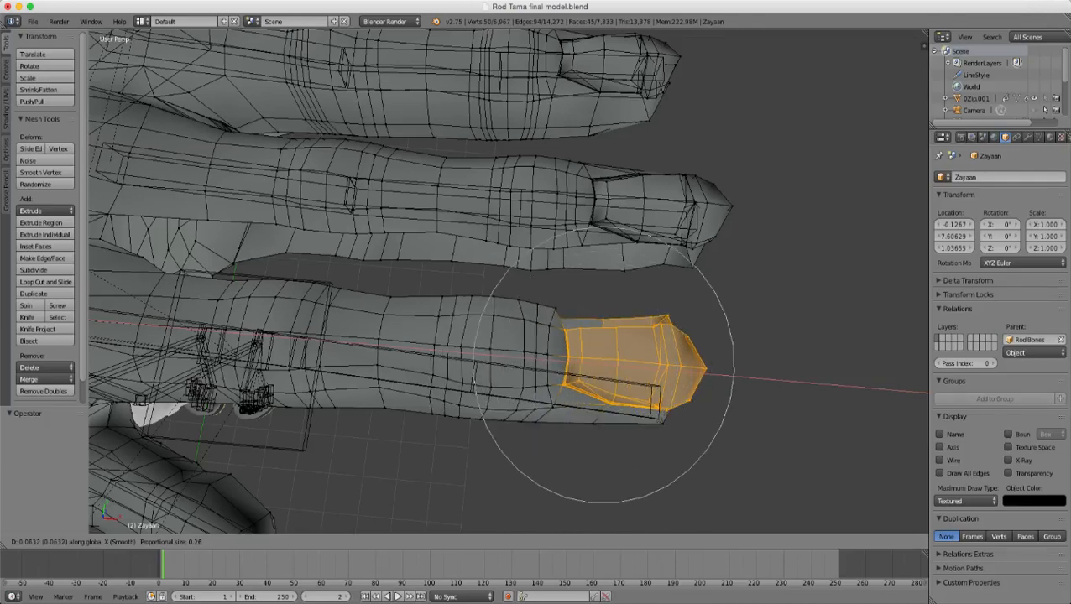
scroll(632, 365, down, 1)
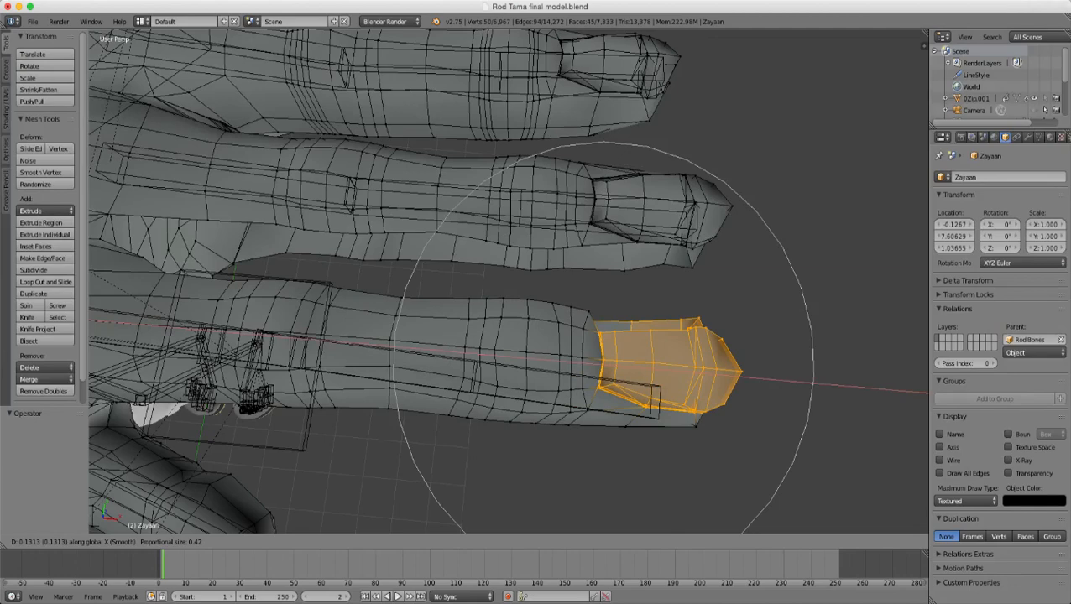
click(669, 368)
- Shift the selected index fingertip back by 0.010 along X
middle_drag(669, 367, 646, 294)
key(g)
key(x)
click(680, 362)
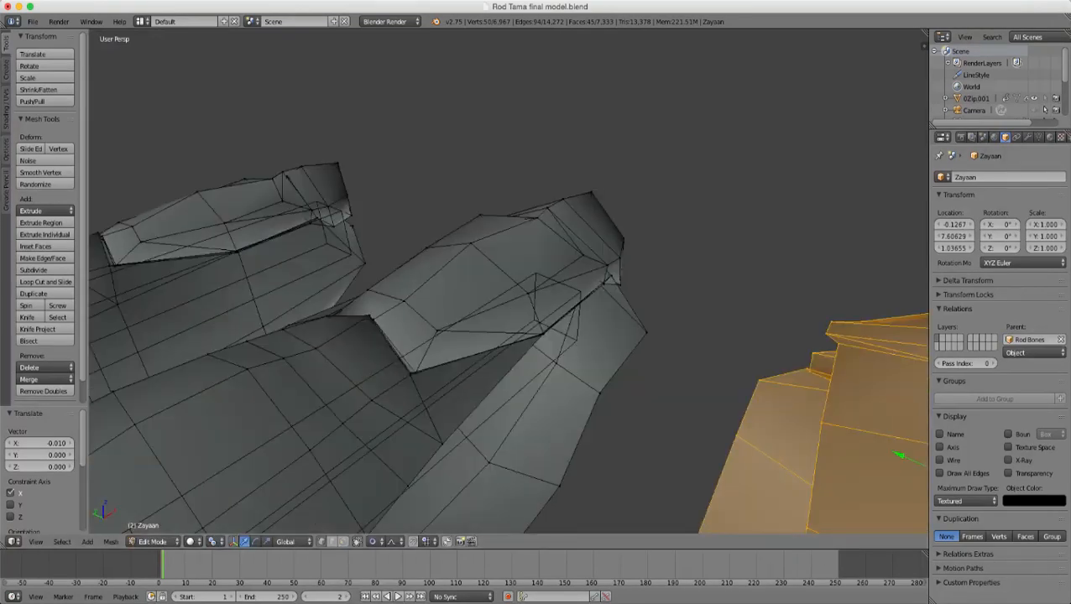
- Examine the underside and front edge of the middle fingertip's nail area in wireframe and solid display
key(super+Tab)
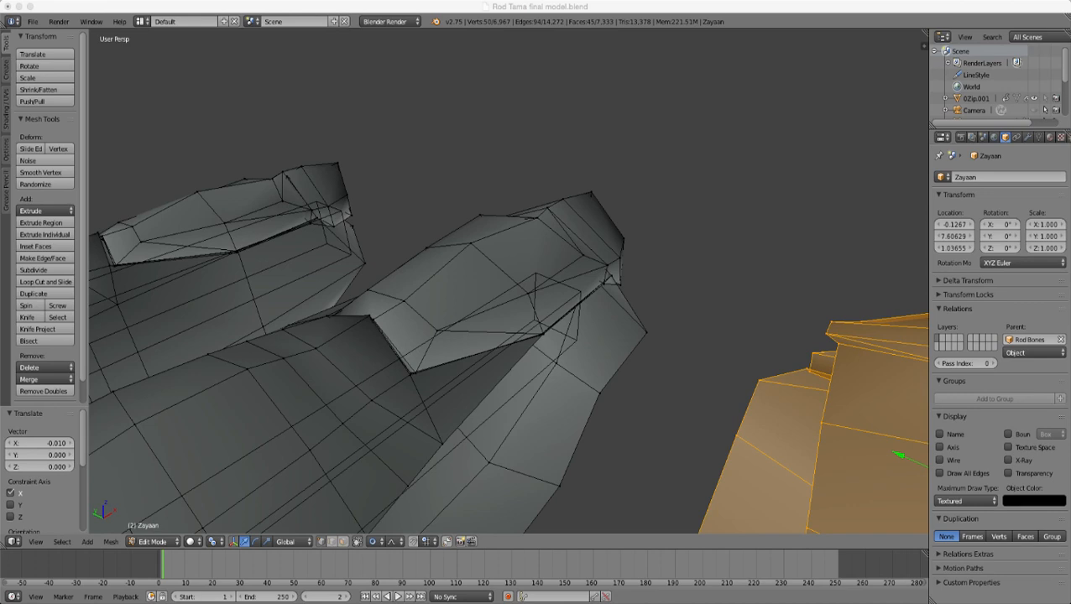
click(537, 293)
middle_drag(537, 294, 440, 231)
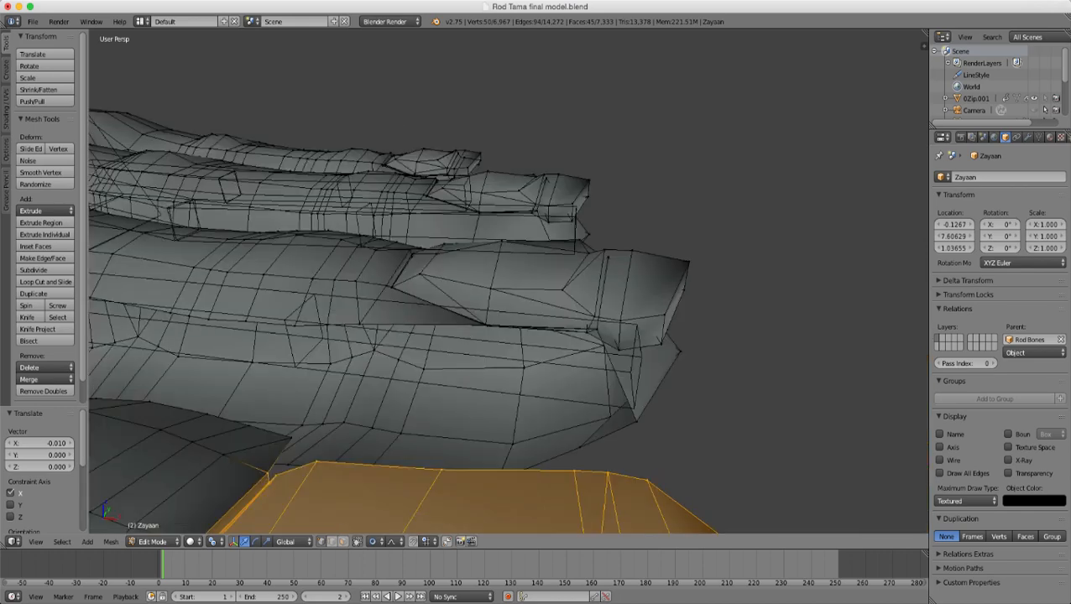
scroll(508, 281, up, 4)
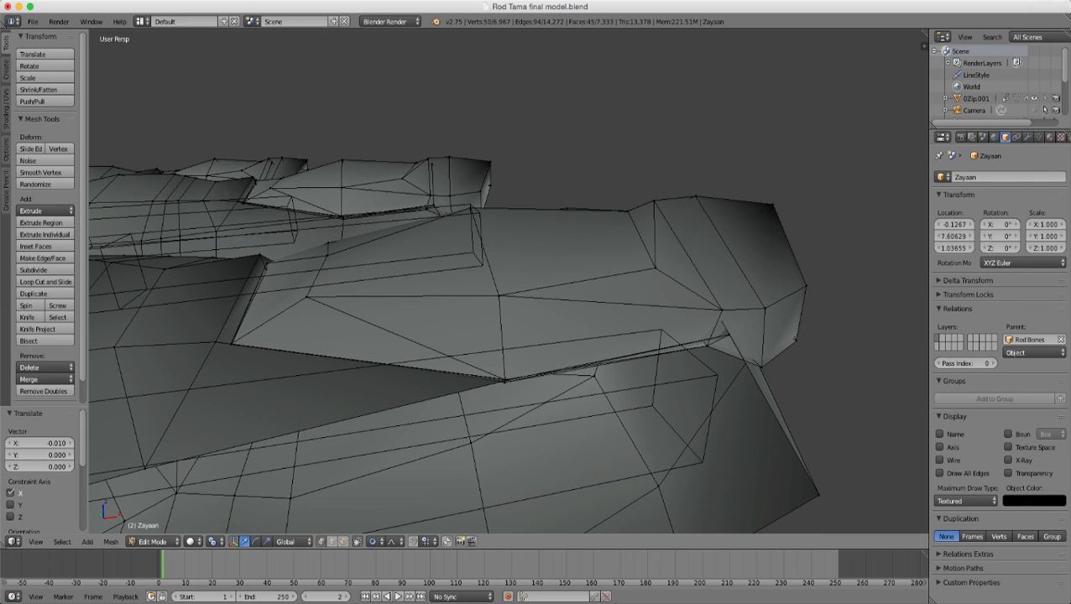
mouse_move(504, 285)
middle_down()
mouse_move(638, 311)
mouse_move(470, 272)
mouse_move(445, 281)
mouse_move(592, 298)
mouse_move(579, 323)
mouse_move(495, 314)
mouse_move(510, 295)
mouse_move(549, 306)
mouse_move(504, 277)
mouse_move(596, 243)
mouse_move(550, 260)
middle_up()
key(z)
key(z)
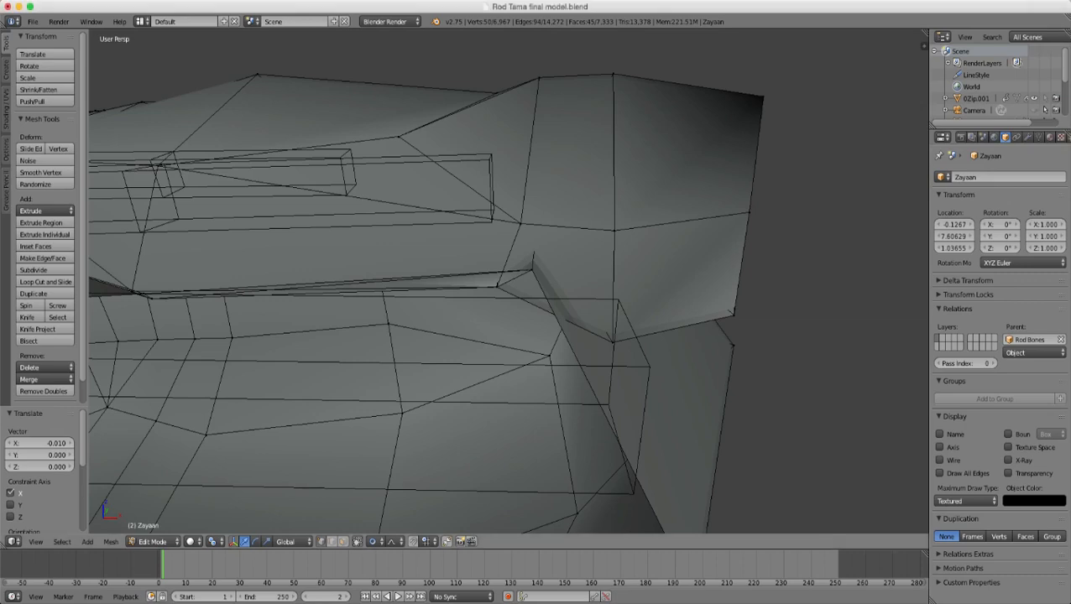
middle_drag(503, 285, 420, 298)
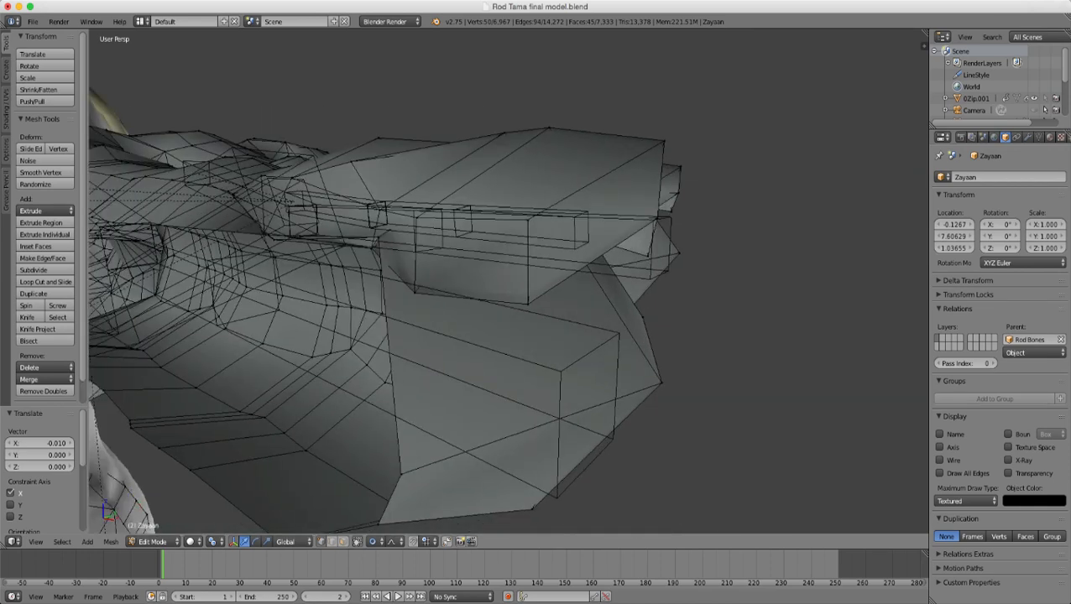
- Raise the two lowest vertices on the fingertip's side by 0.011 along Z with smooth proportional editing at a size of about 0.06
right_click(415, 293)
shift+right_click(527, 304)
middle_drag(527, 303, 571, 294)
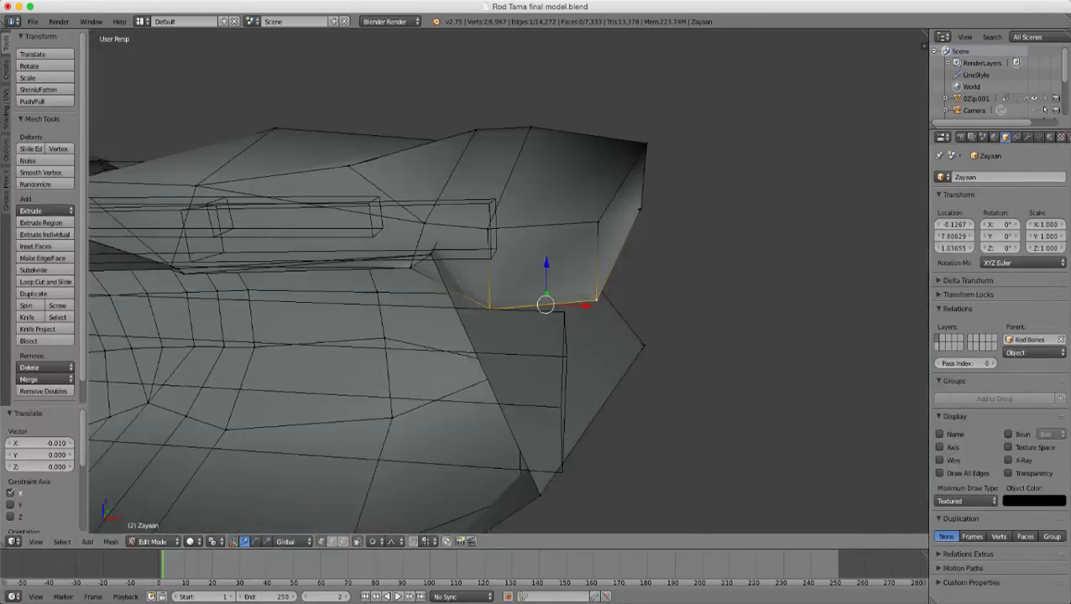
key(g)
key(z)
key(Escape)
key(g)
key(z)
scroll(1045, 110, up, 2)
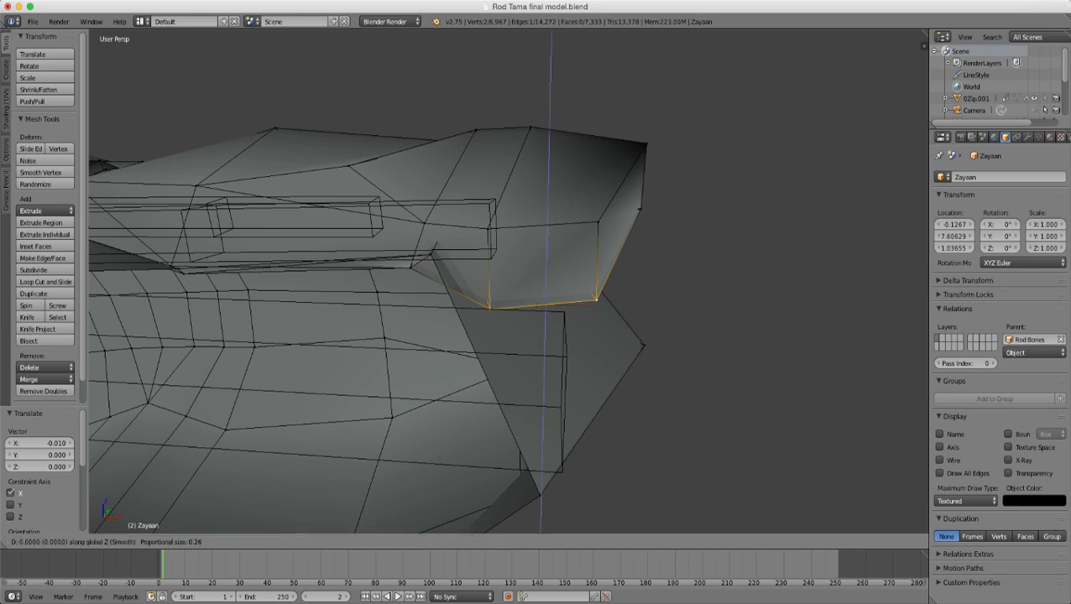
scroll(1045, 109, up, 7)
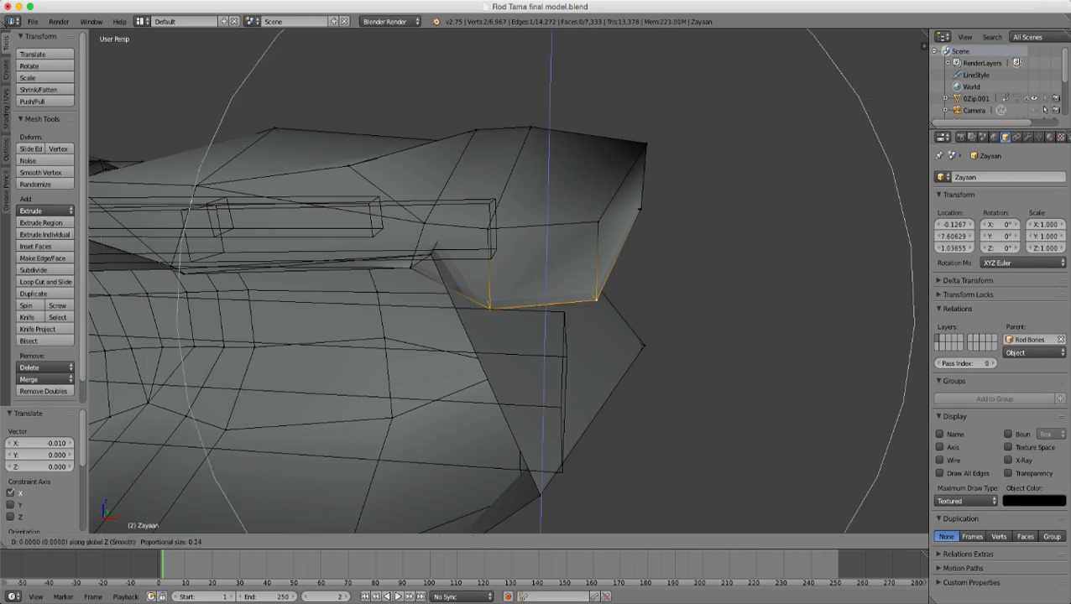
scroll(1045, 109, up, 7)
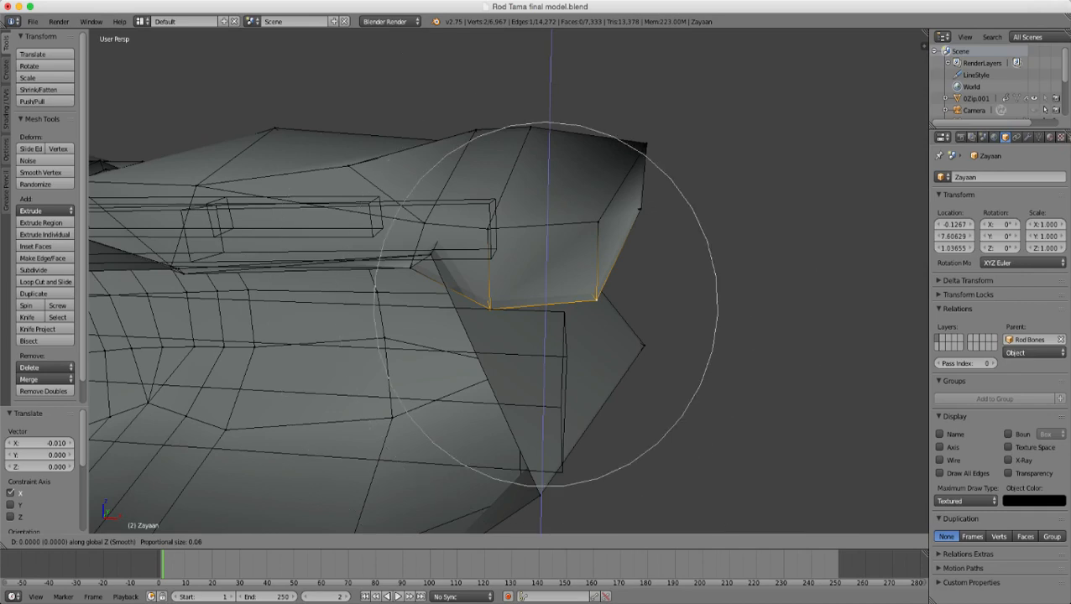
click(1045, 109)
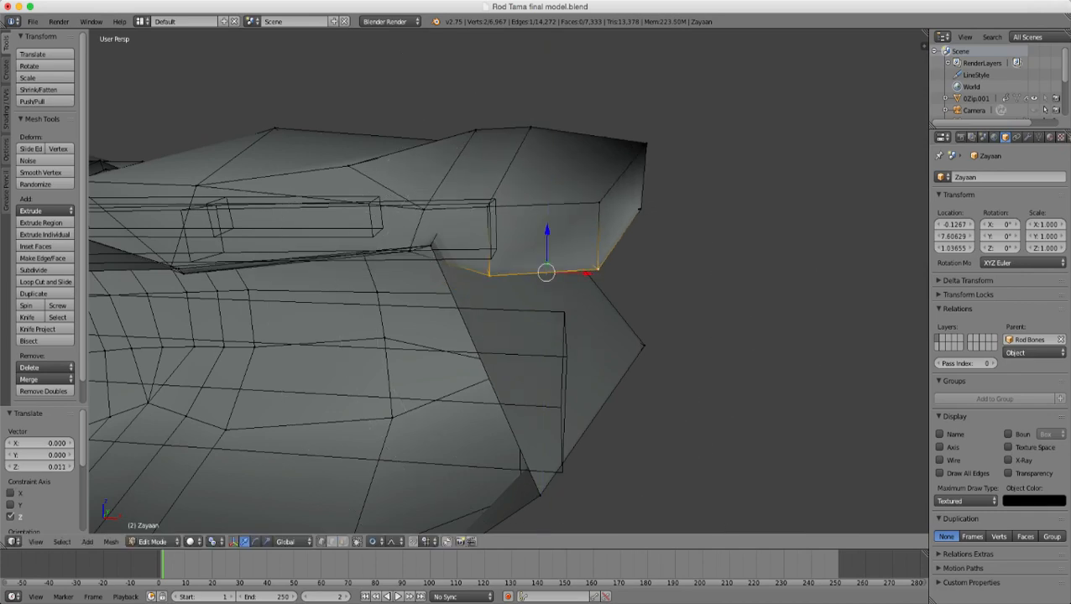
- In face selection mode, select the five adjoining faces running back from the fingertip along the lower side of the finger
key(3)
right_click(545, 238)
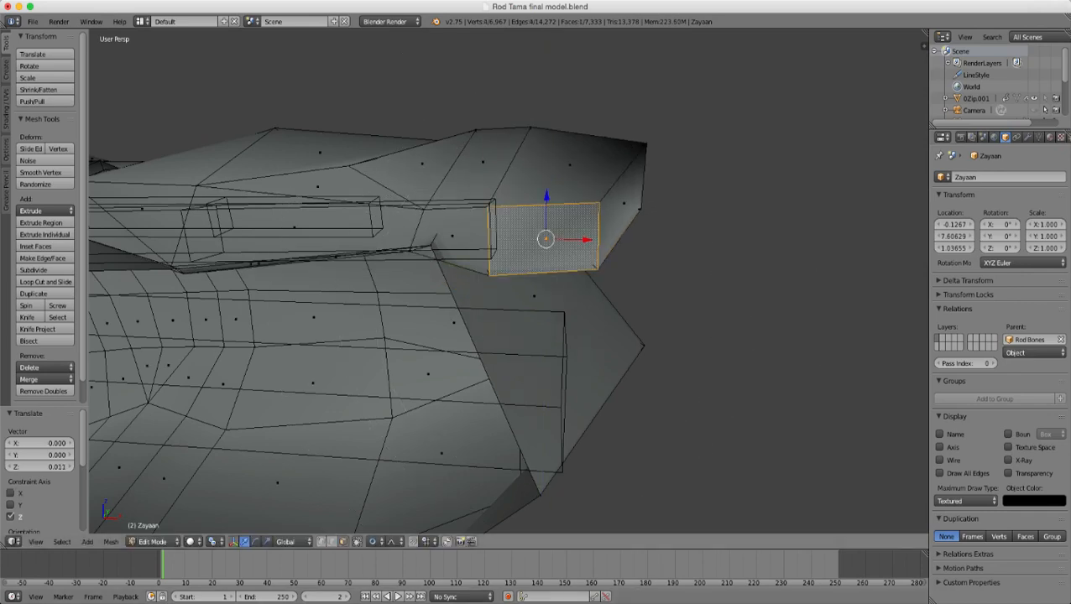
shift+right_click(452, 236)
shift+right_click(296, 228)
middle_drag(295, 227, 430, 246)
shift+right_click(262, 266)
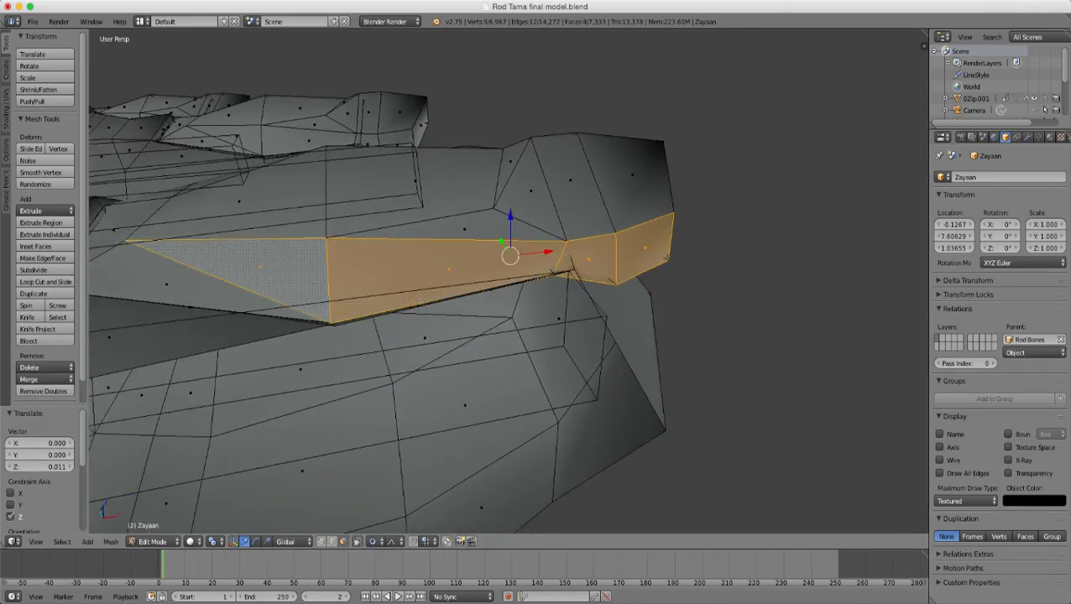
shift+right_click(168, 283)
key(x)
click(443, 297)
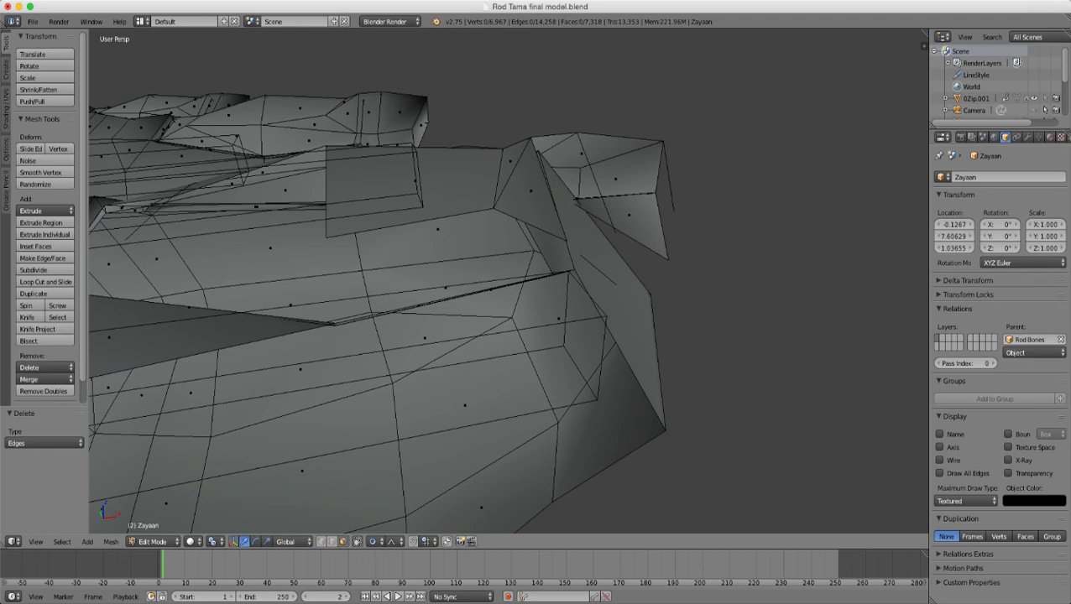
key(ctrl+z)
- Delete the selected side strip using the Faces option and switch back to vertex selection mode
key(x)
click(445, 309)
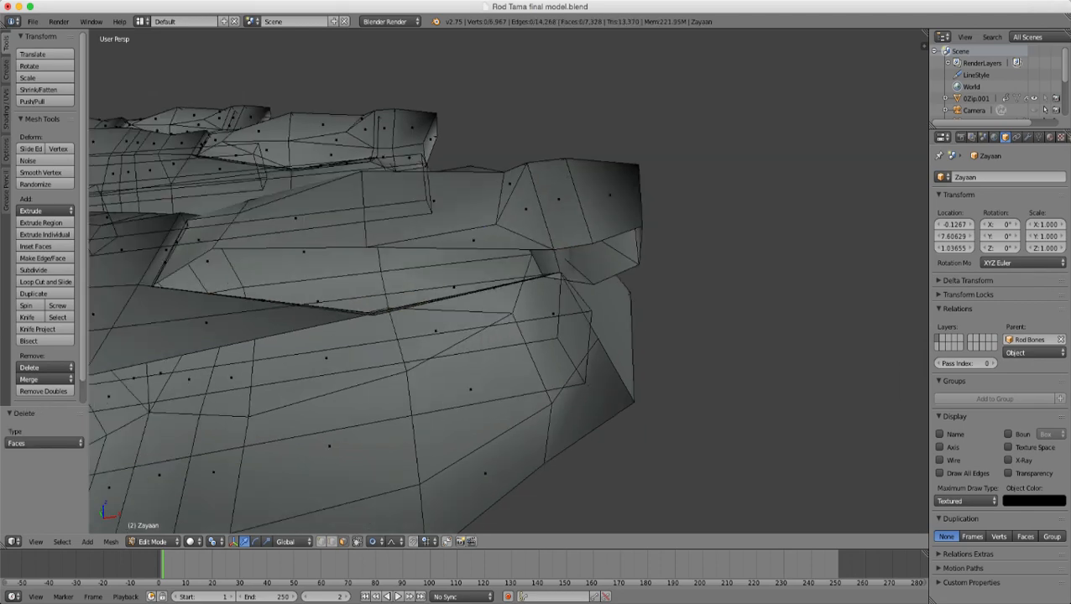
middle_drag(445, 309, 467, 324)
click(322, 542)
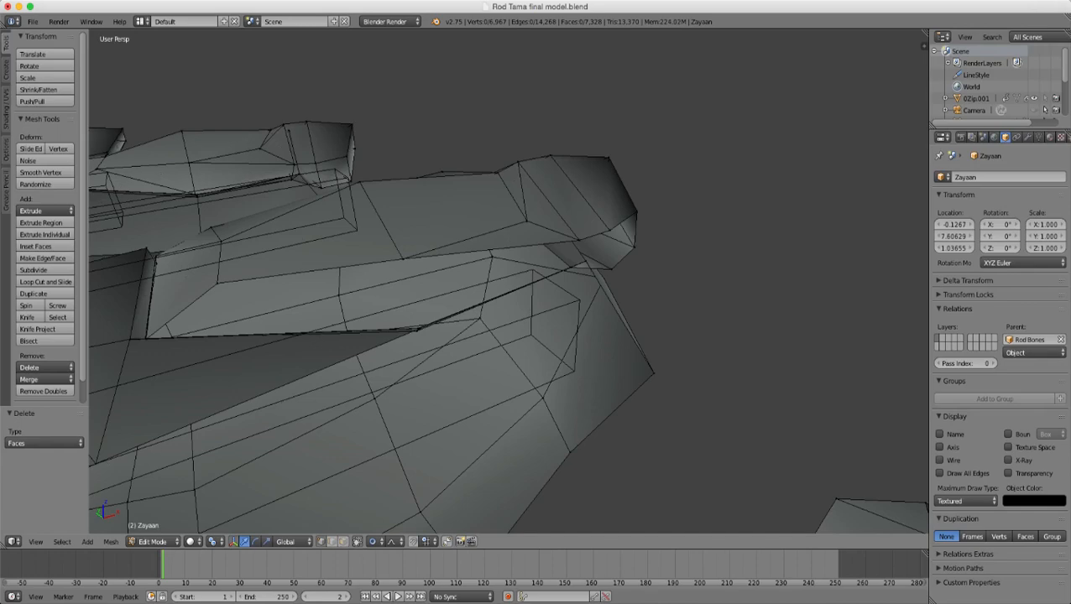
- Circle-select the three clustered leftover vertices on the narrow seam below the opened finger side in wireframe and delete them as vertices
middle_drag(467, 285, 483, 340)
shift+middle_drag(436, 294, 587, 307)
scroll(509, 282, up, 2)
middle_drag(508, 294, 510, 310)
key(z)
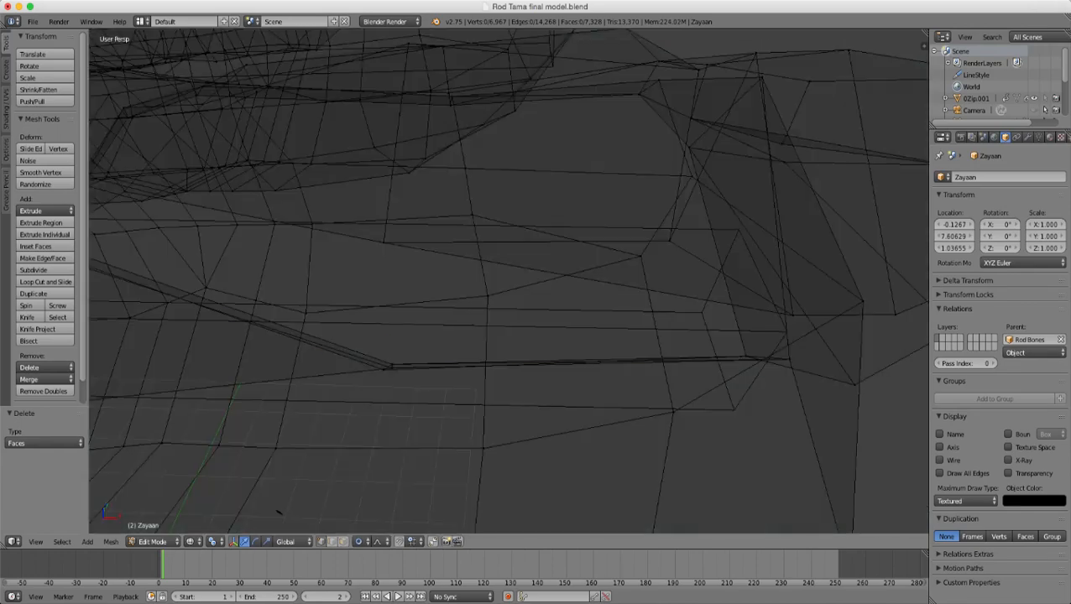
right_click(384, 370)
key(c)
scroll(389, 372, up, 3)
click(388, 369)
right_click(388, 369)
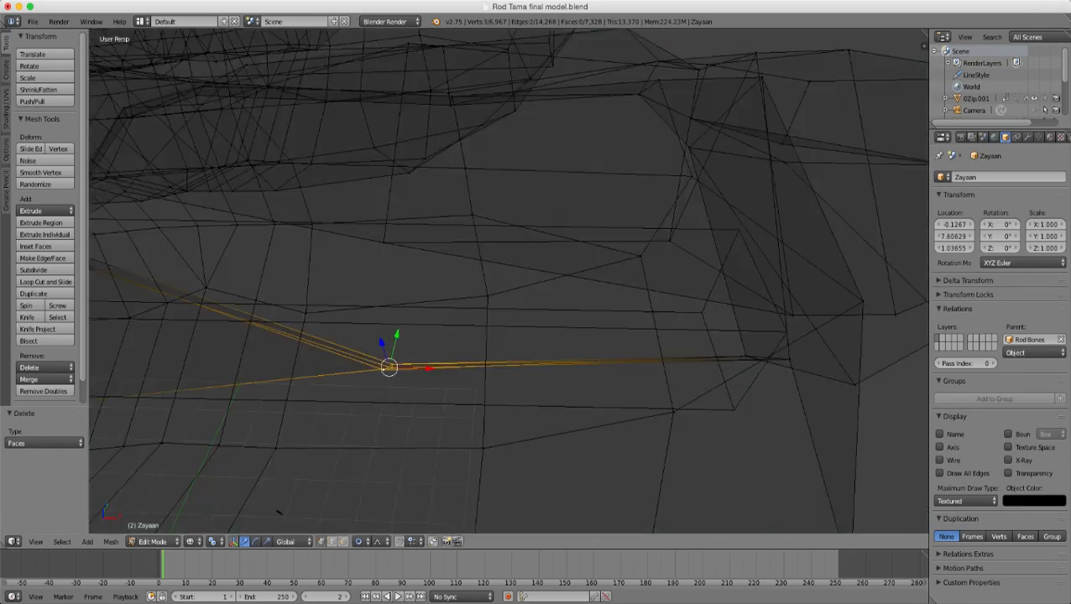
shift+middle_drag(389, 367, 185, 327)
key(z)
key(x)
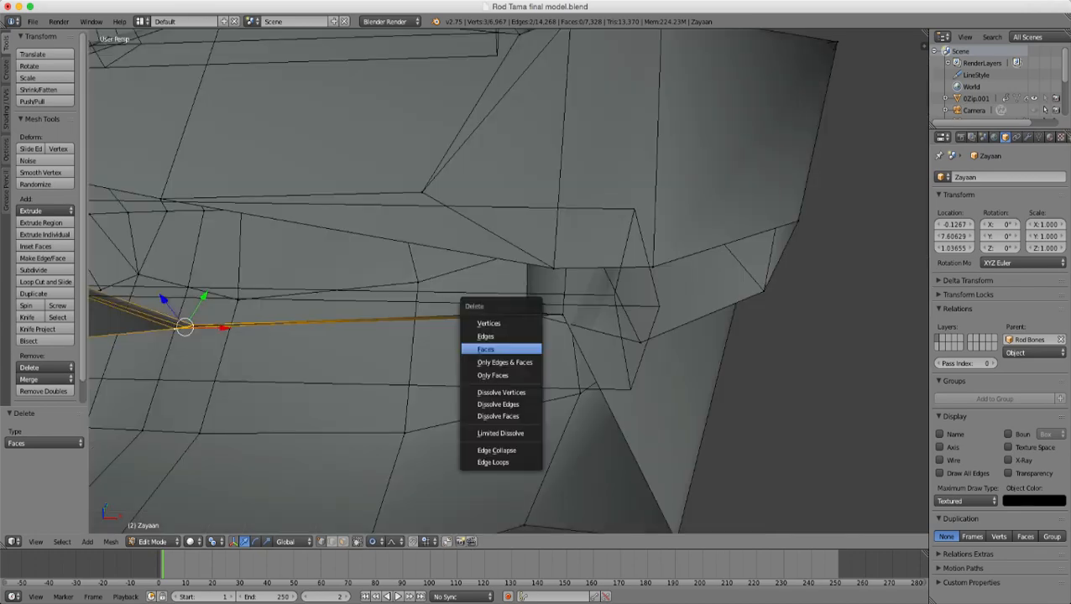
click(501, 324)
- Lower the peak vertex of the raised flap beneath the fingertip by 0.023 along Z with proportional editing at a size of 0.05
scroll(501, 324, down, 7)
scroll(537, 293, up, 3)
middle_drag(501, 323, 455, 225)
scroll(537, 294, up, 4)
middle_drag(723, 265, 781, 286)
scroll(781, 284, up, 3)
scroll(781, 285, down, 3)
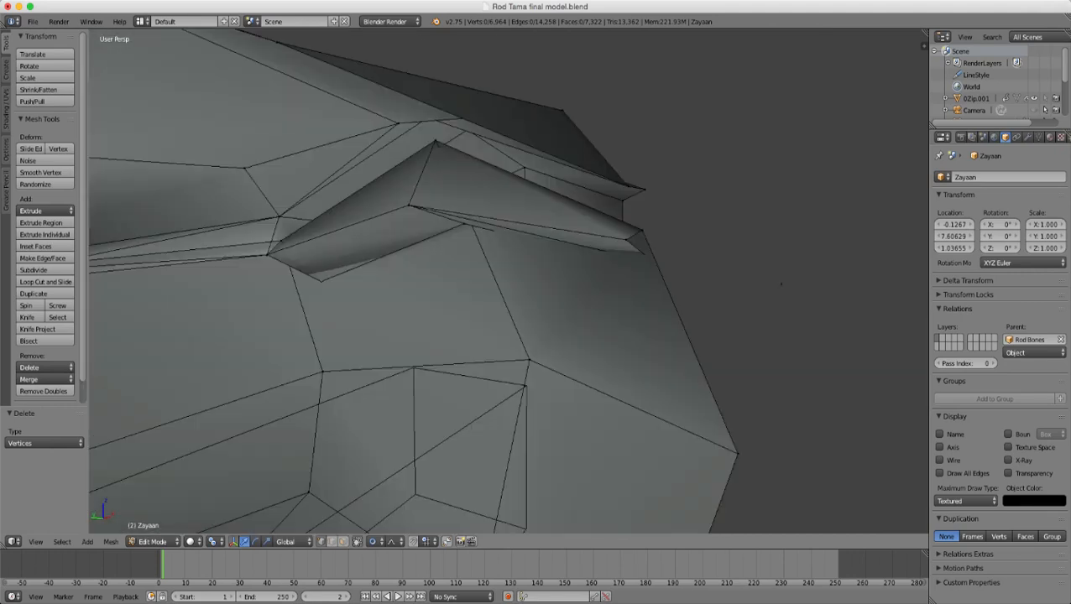
right_click(434, 141)
middle_drag(435, 141, 470, 80)
middle_drag(881, 334, 915, 320)
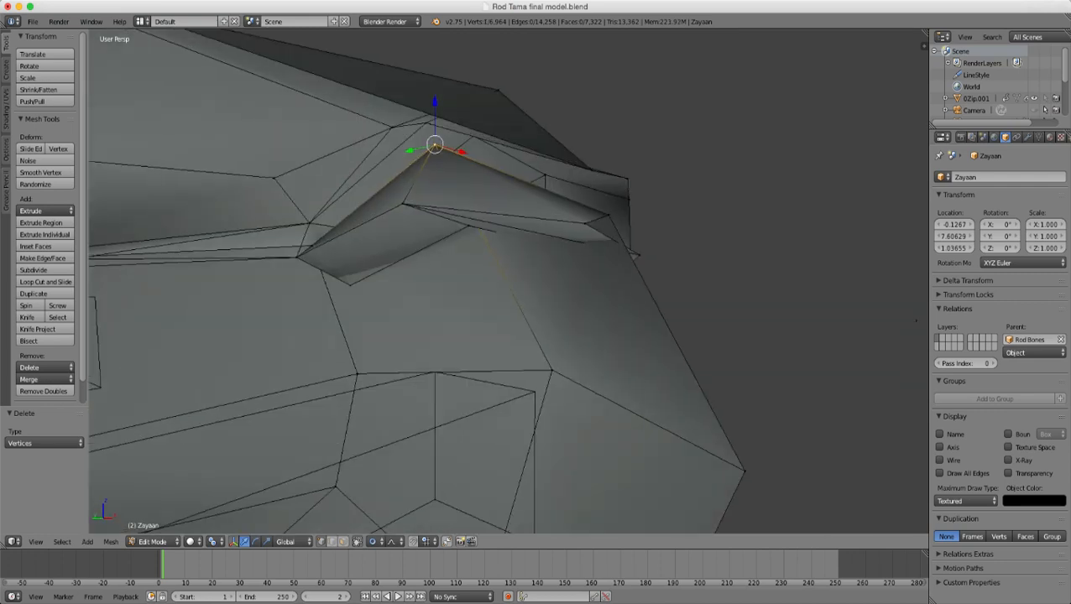
key(g)
key(z)
scroll(915, 320, up, 3)
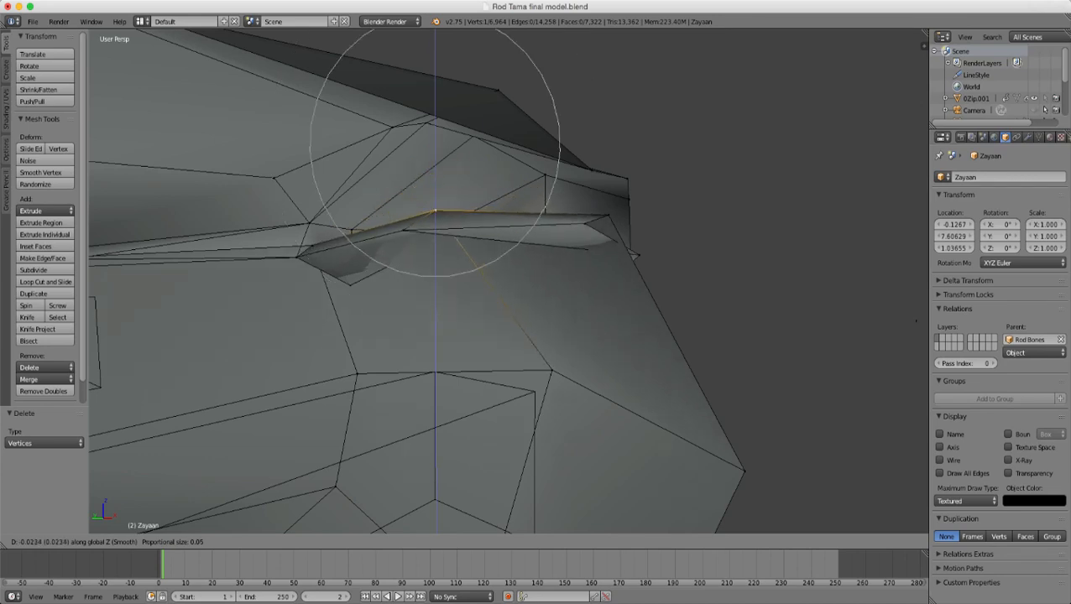
click(915, 320)
- Add the adjacent lower flap vertex to the selection and move both down 0.013 along Z with a proportional size of 0.03
middle_drag(916, 319, 868, 326)
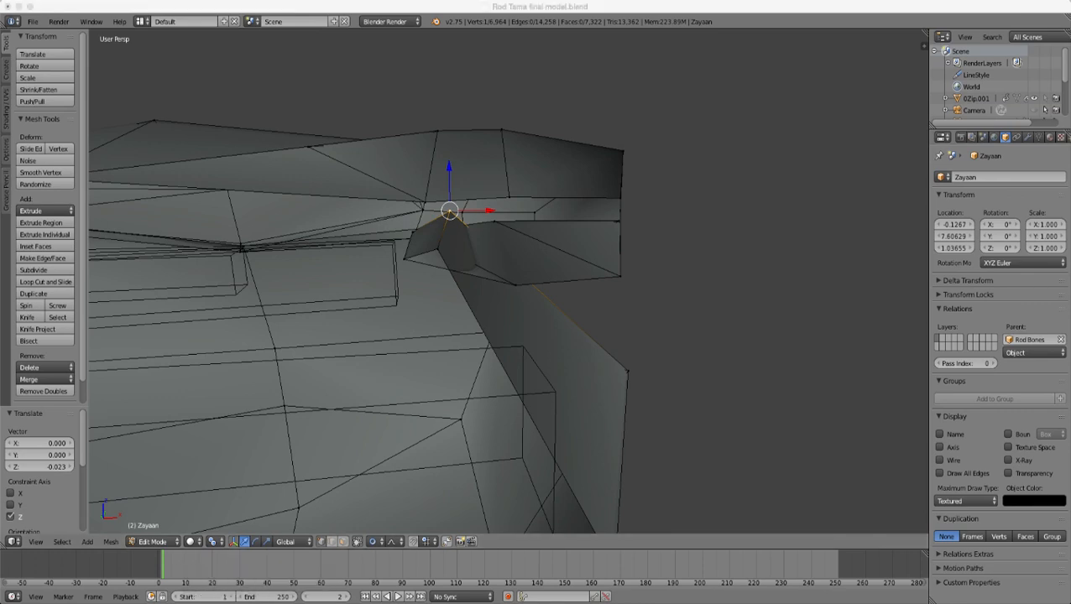
mouse_move(868, 326)
middle_down()
mouse_move(923, 327)
mouse_move(862, 327)
middle_up()
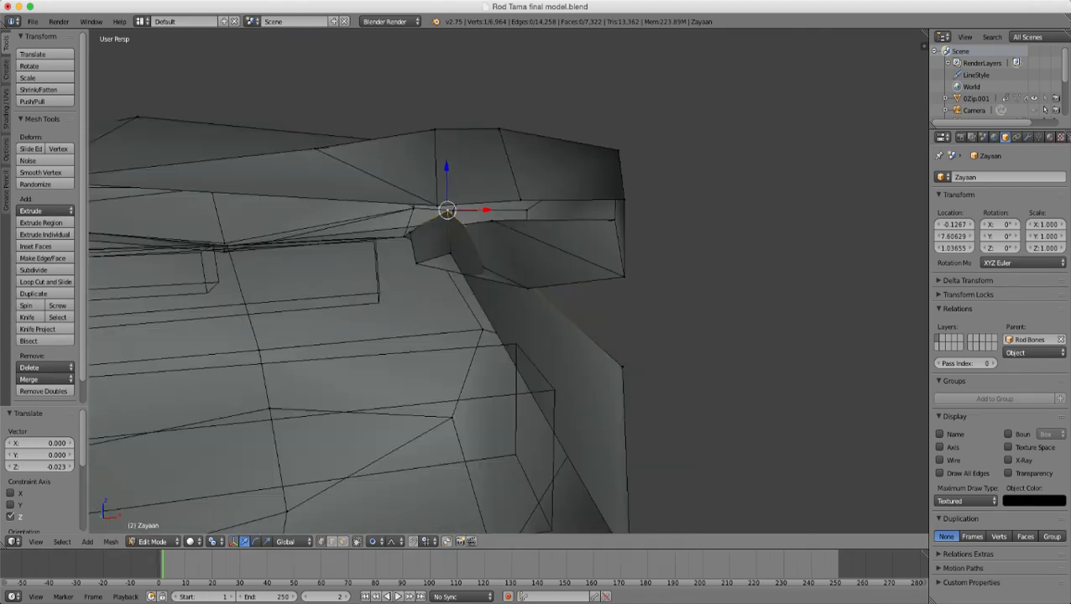
shift+right_click(451, 253)
key(g)
key(z)
scroll(449, 235, up, 5)
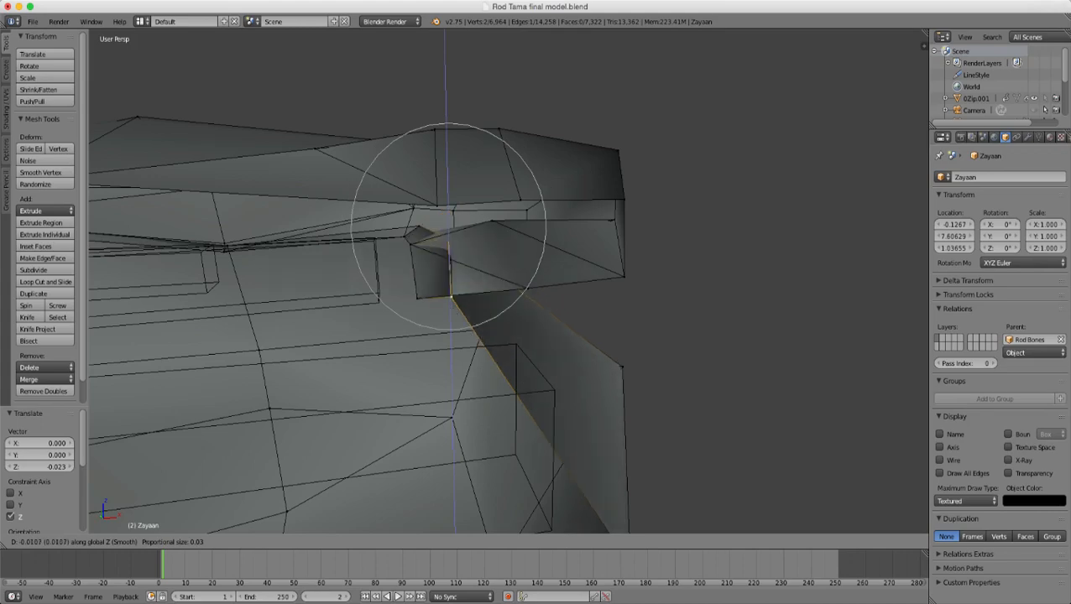
click(450, 269)
mouse_move(450, 268)
middle_down()
mouse_move(264, 267)
mouse_move(449, 259)
middle_up()
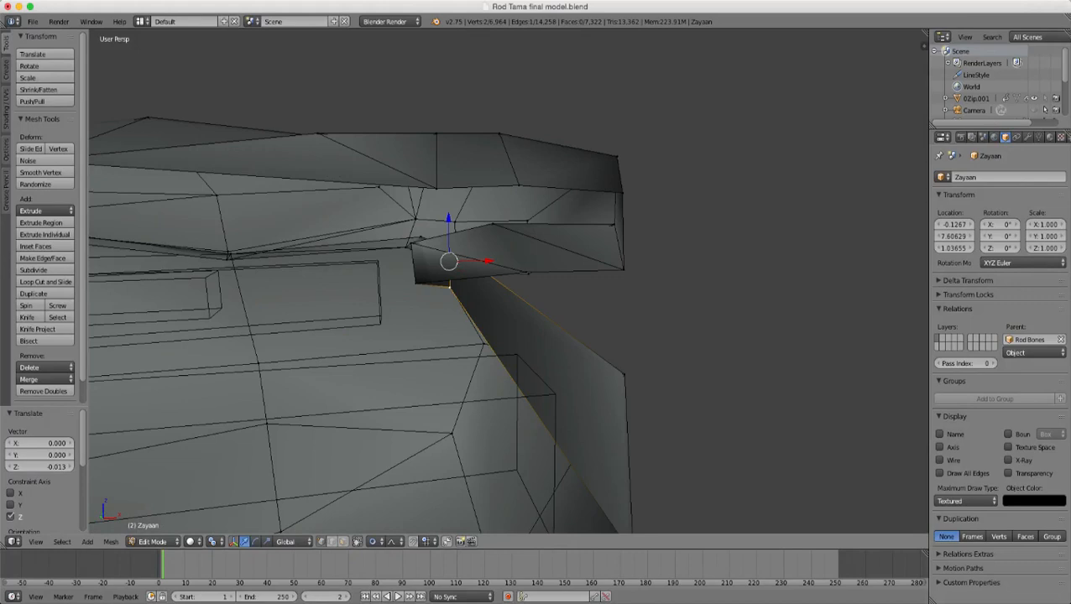
- Lower the single vertex at the inner end of the flap by 0.013 along Z with a proportional size of 0.02
middle_drag(571, 253, 716, 246)
right_click(263, 241)
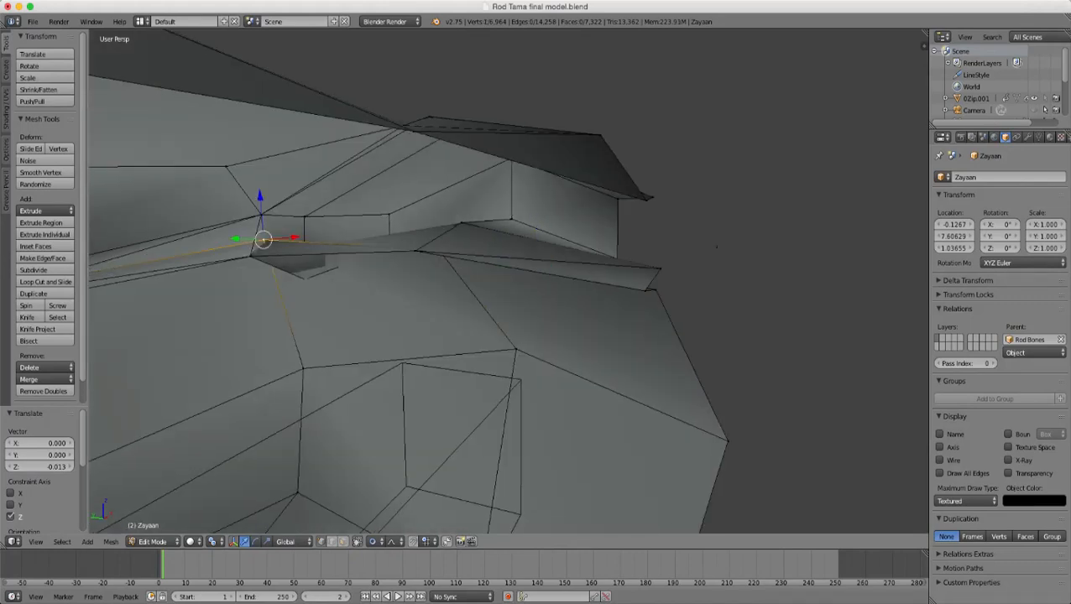
key(g)
key(z)
scroll(264, 241, up, 4)
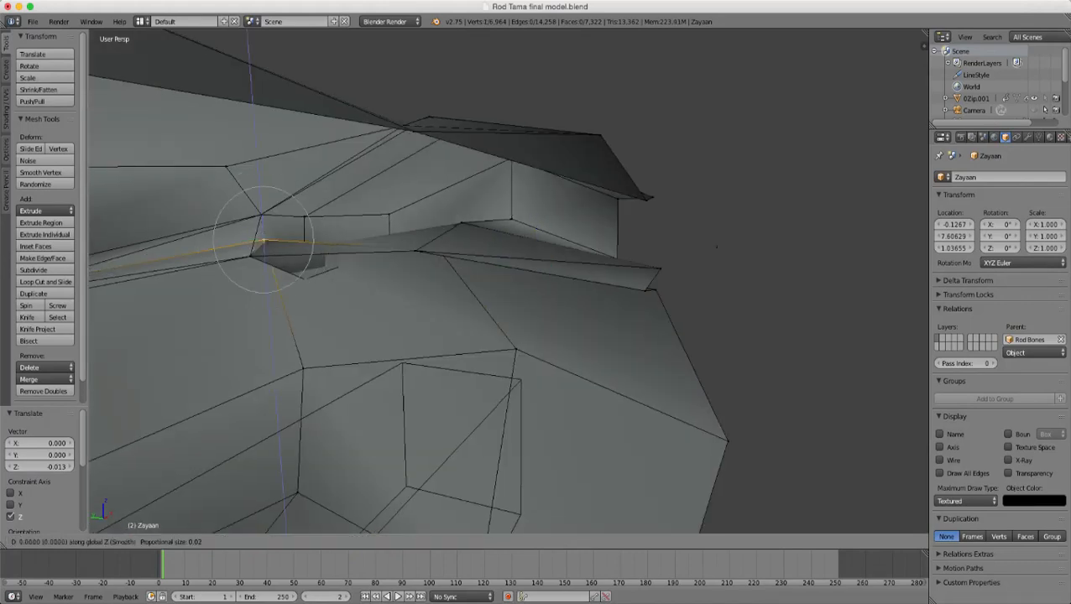
scroll(266, 269, up, 1)
scroll(265, 270, up, 1)
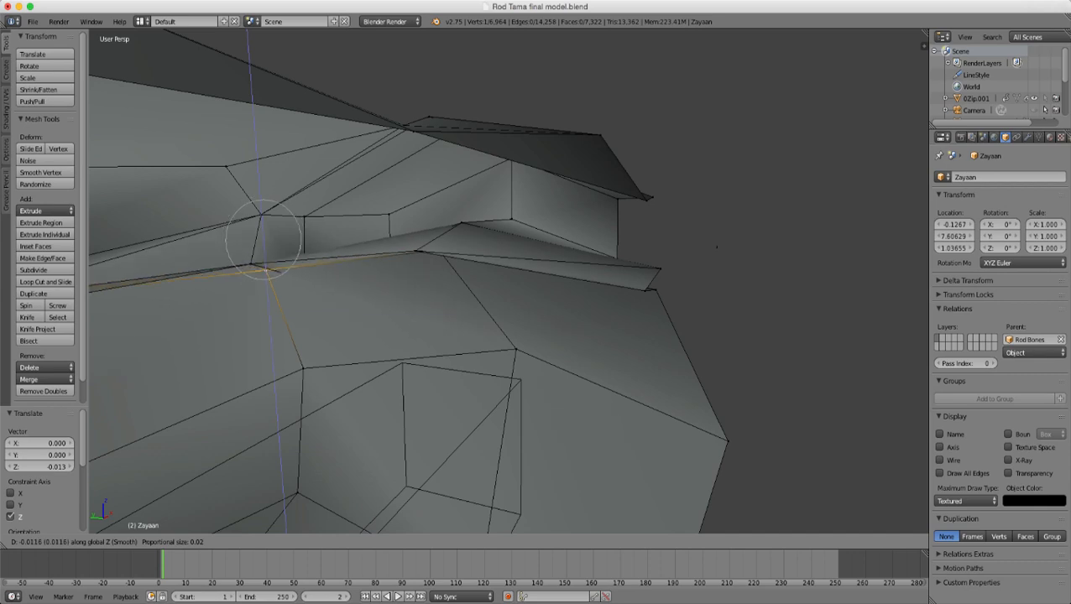
click(265, 272)
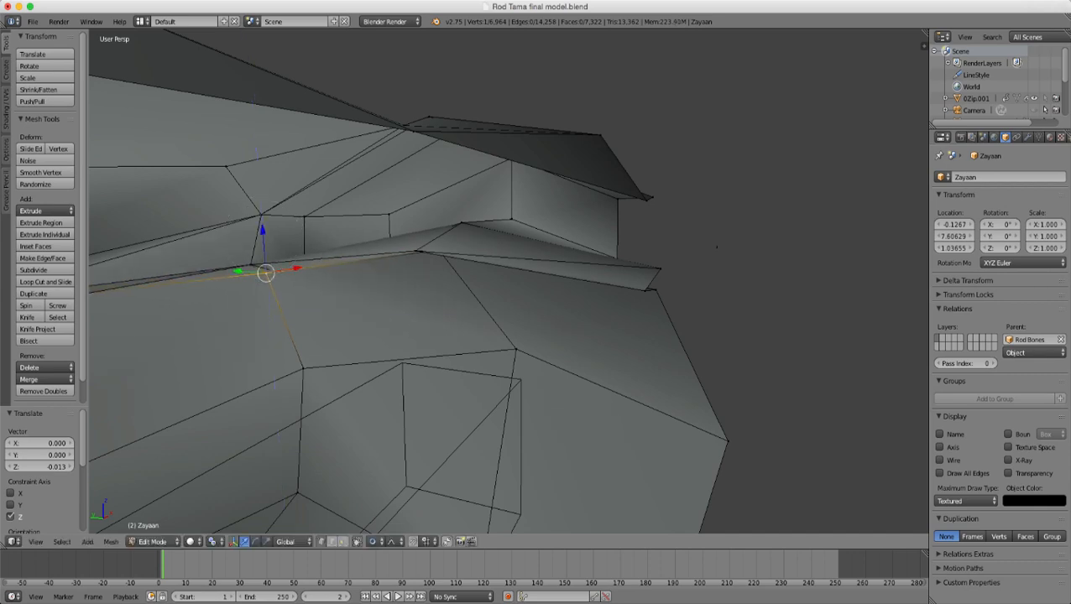
middle_drag(265, 272, 240, 288)
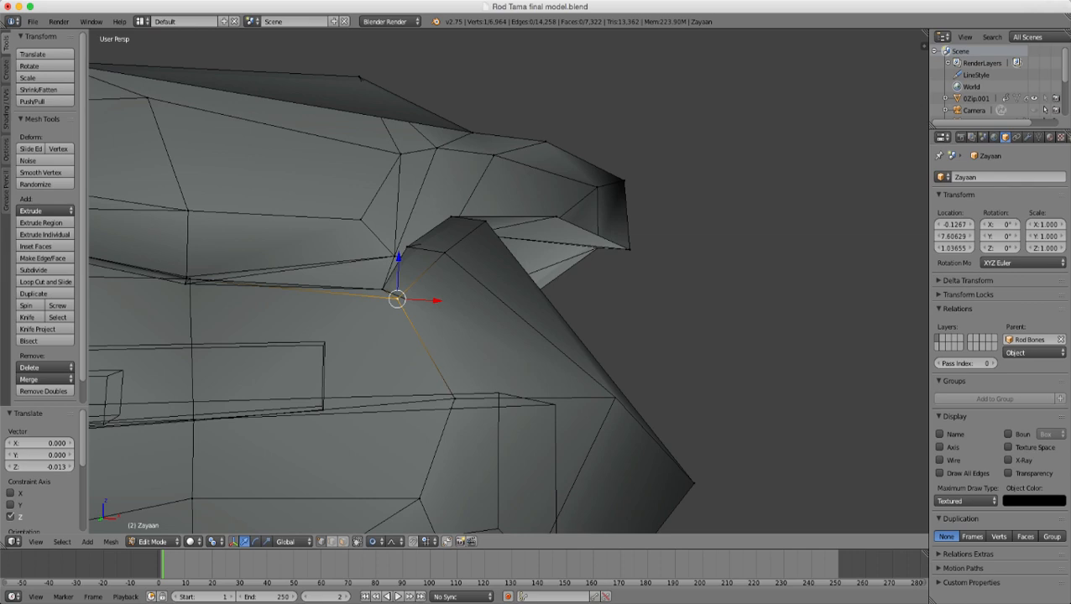
right_click(445, 251)
key(g)
right_click(451, 249)
middle_drag(452, 248, 454, 240)
right_click(485, 227)
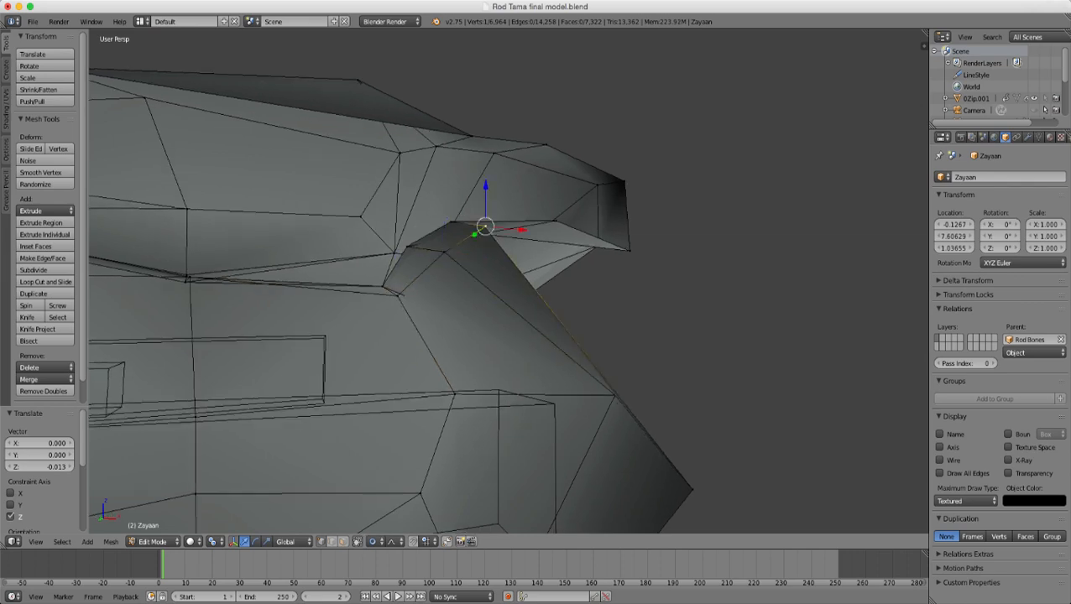
middle_drag(486, 227, 548, 309)
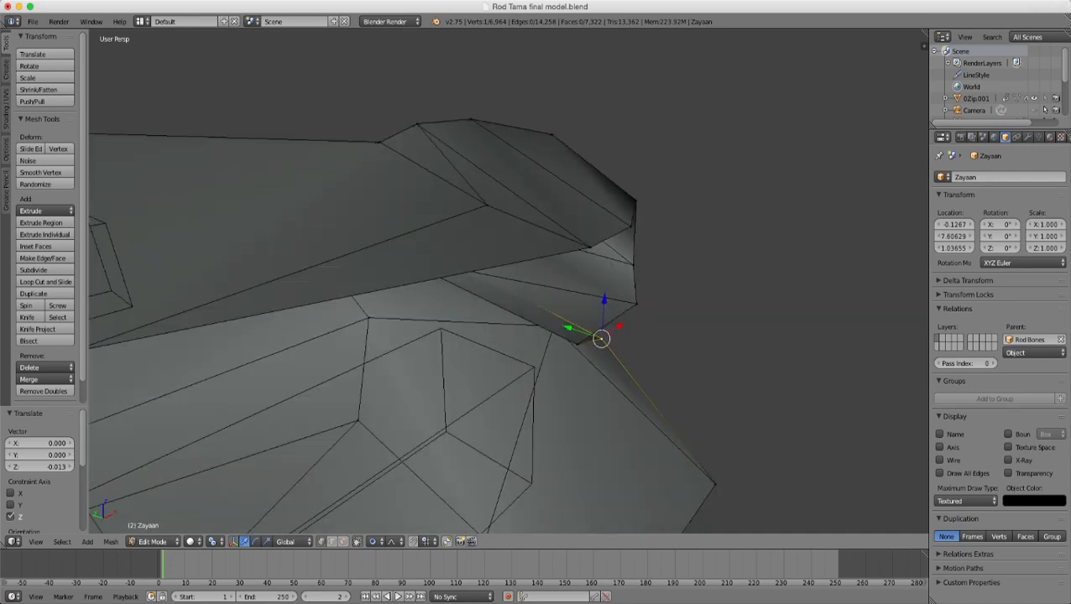
scroll(509, 282, down, 4)
alt+right_click(584, 348)
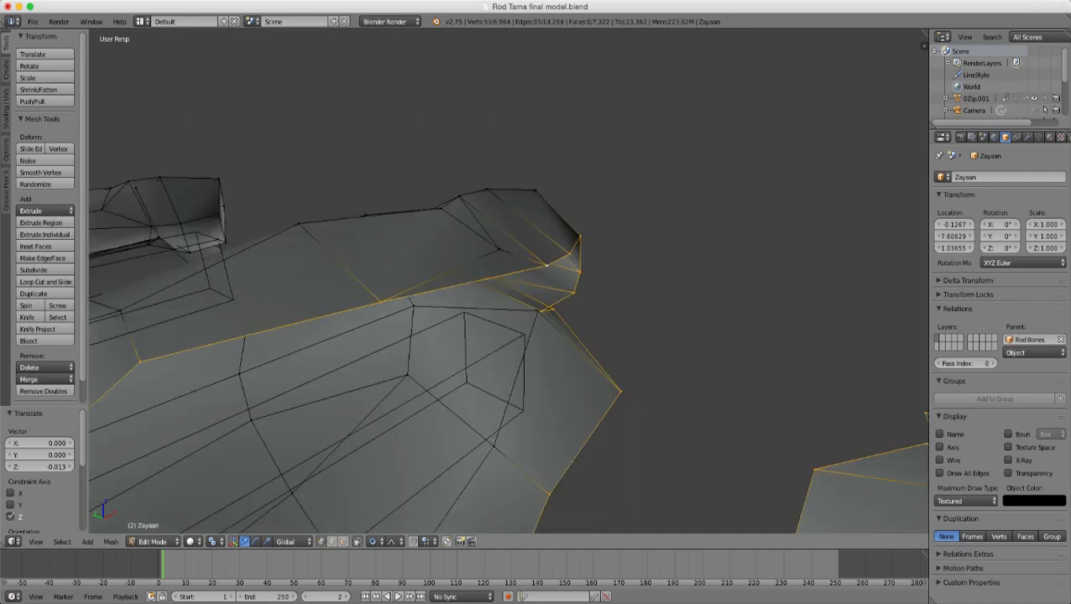
key(a)
- Select the four facing open-border vertices on each of the two adjacent fingers and bridge them with Bridge Edge Loops
middle_drag(584, 347, 684, 303)
scroll(545, 351, down, 3)
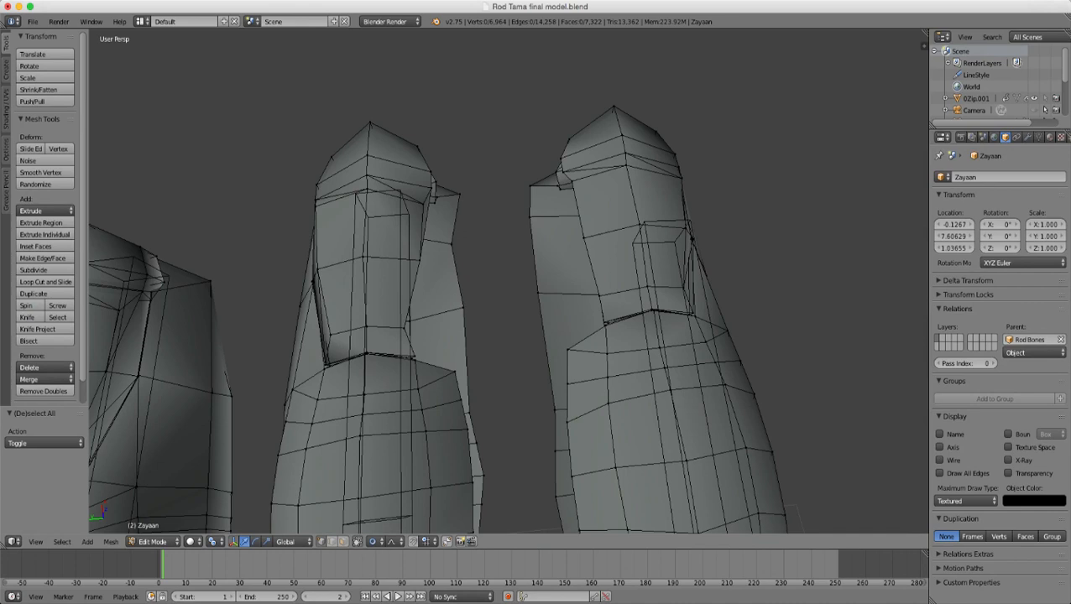
scroll(503, 281, up, 4)
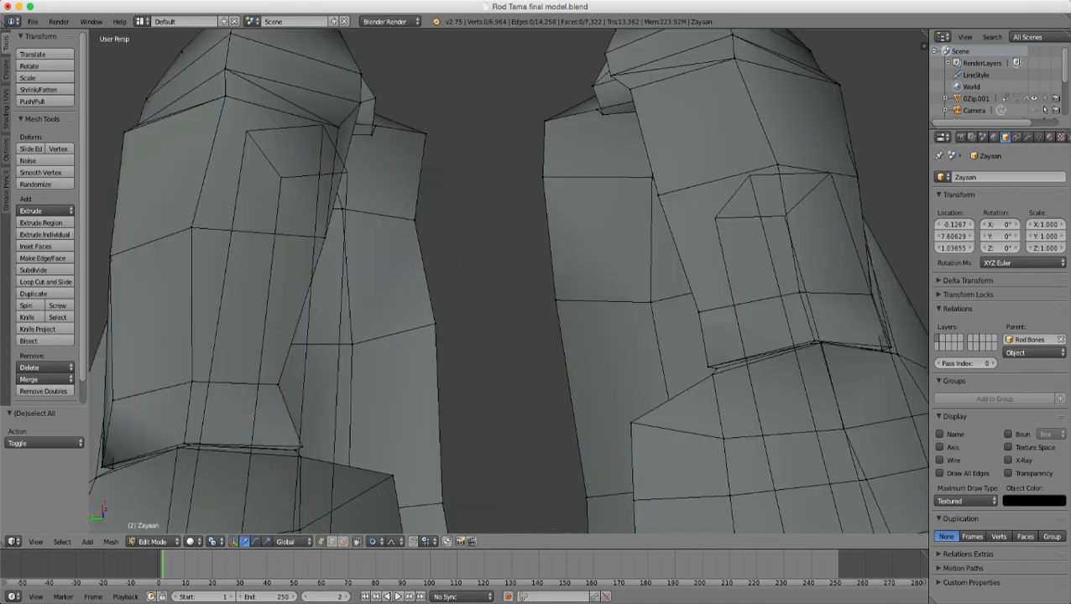
right_click(415, 221)
shift+right_click(425, 134)
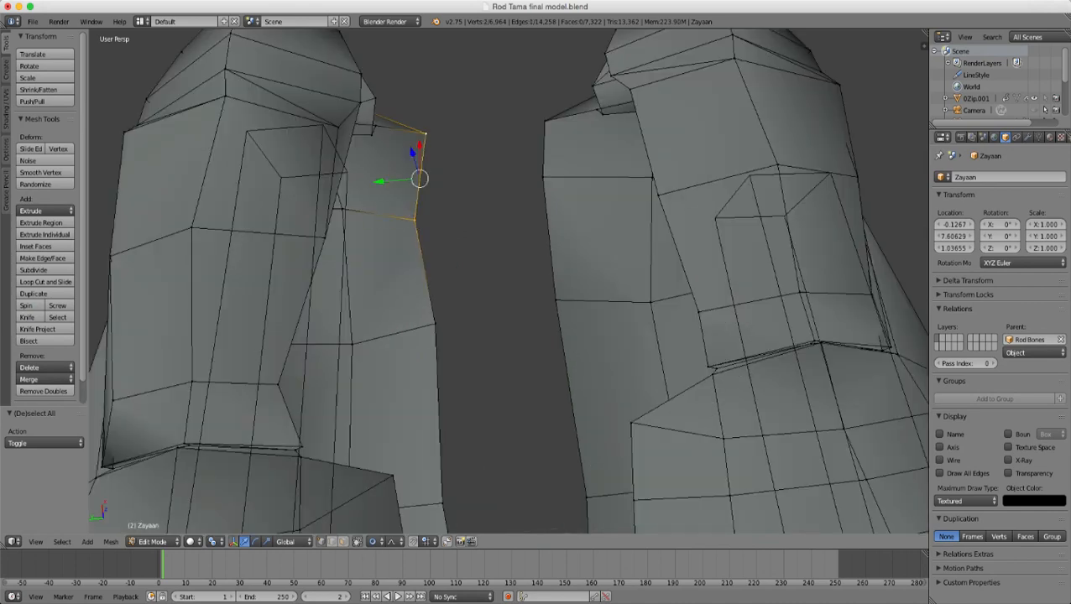
shift+right_click(544, 119)
shift+right_click(542, 176)
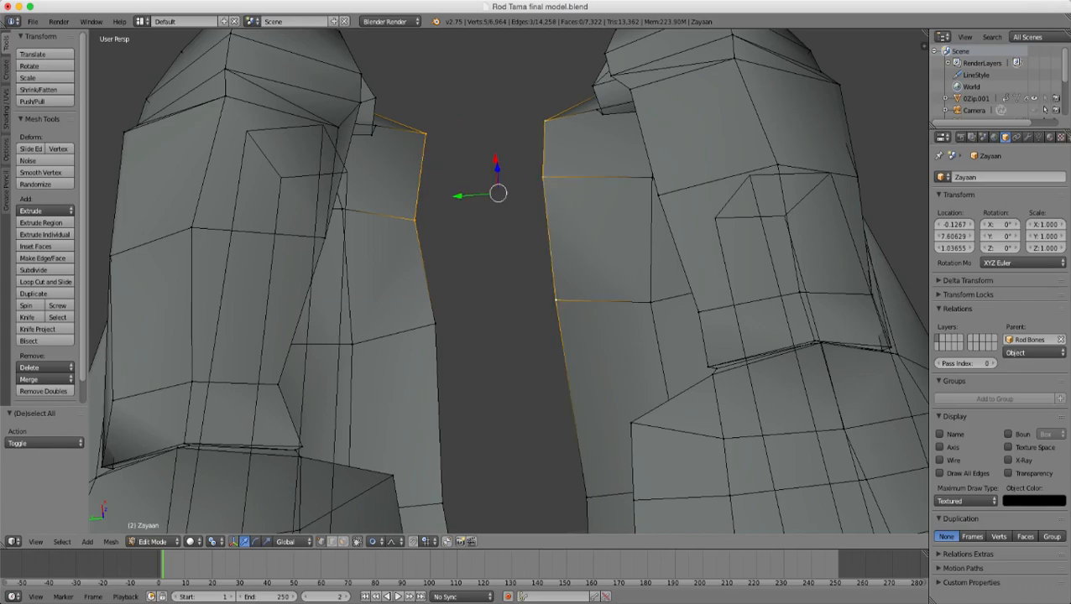
scroll(504, 281, down, 3)
scroll(503, 281, up, 6)
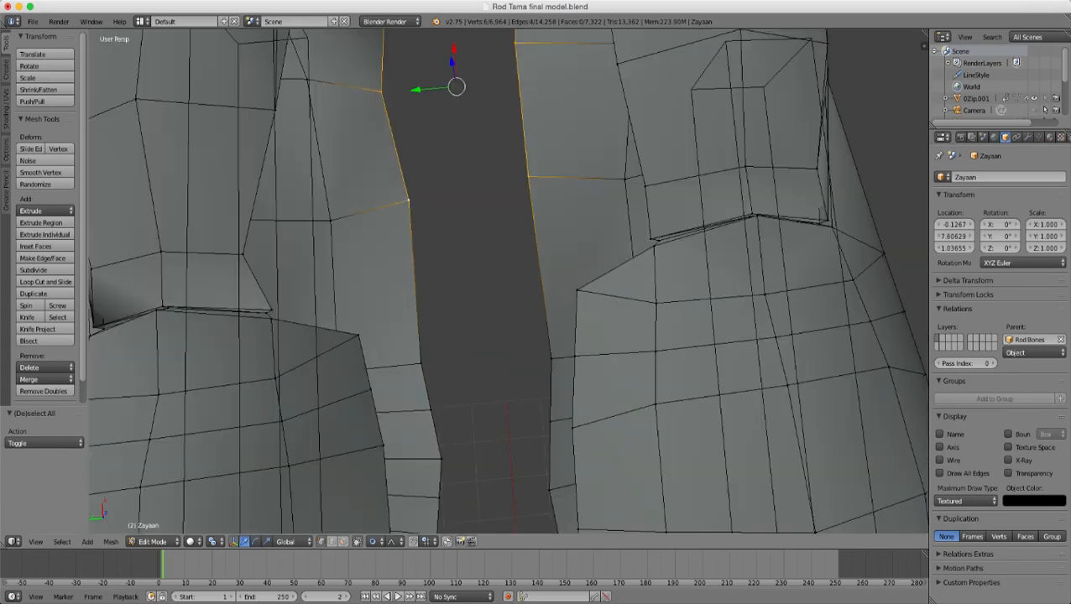
shift+right_click(551, 358)
scroll(551, 359, down, 3)
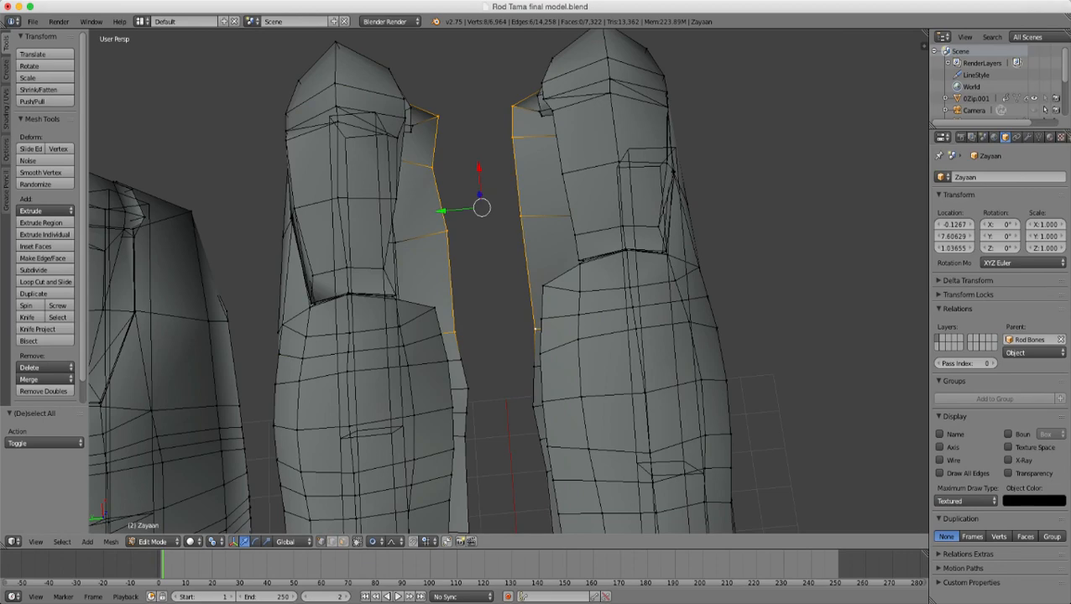
shift+middle_drag(550, 358, 554, 385)
scroll(560, 440, up, 3)
key(w)
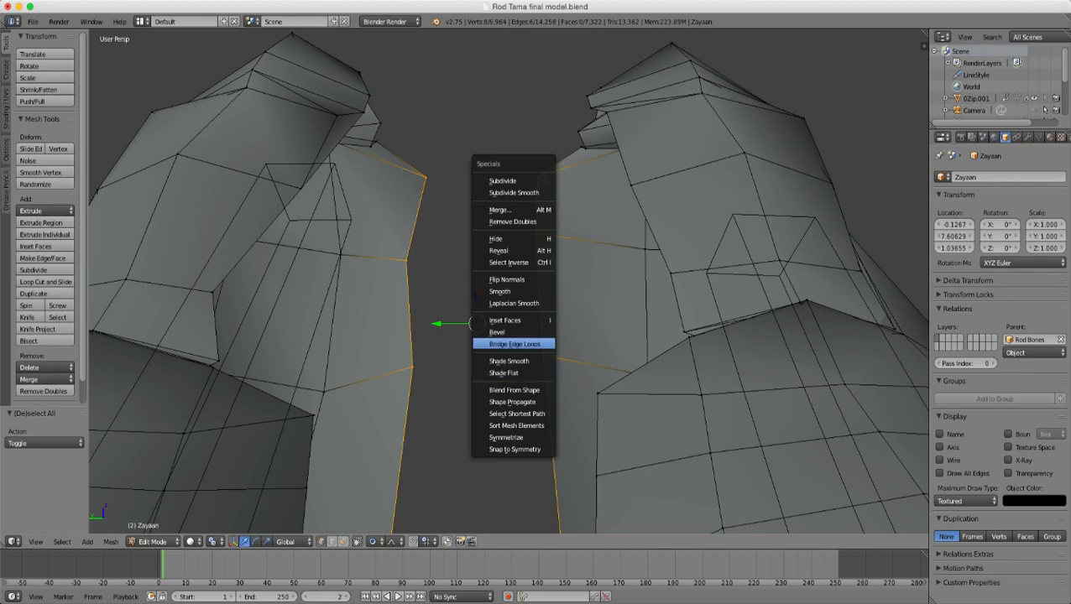
click(515, 345)
scroll(515, 344, down, 4)
middle_drag(514, 344, 491, 332)
key(a)
- Circle-select the open-border vertices at both facing fingertips above the newly bridged strip
scroll(491, 331, up, 5)
middle_drag(495, 210, 493, 107)
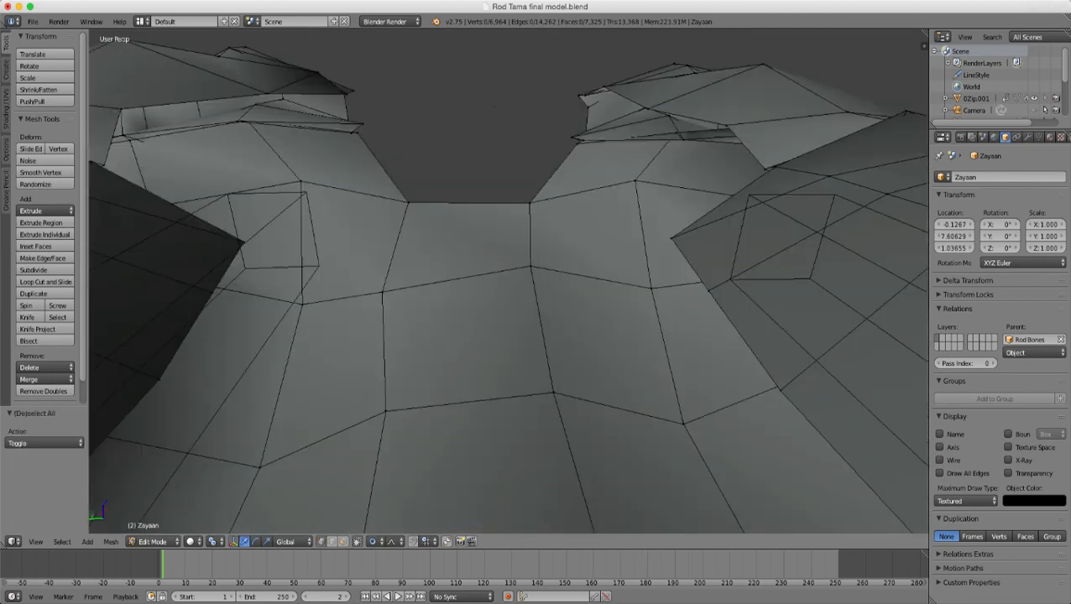
right_click(359, 133)
middle_drag(361, 136, 359, 80)
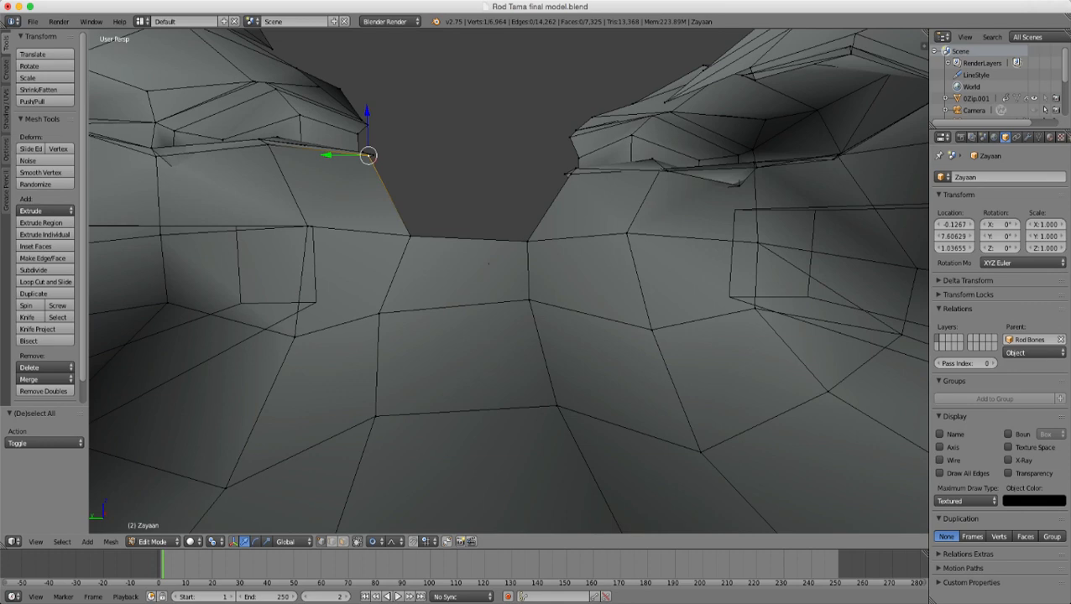
middle_drag(361, 126, 365, 205)
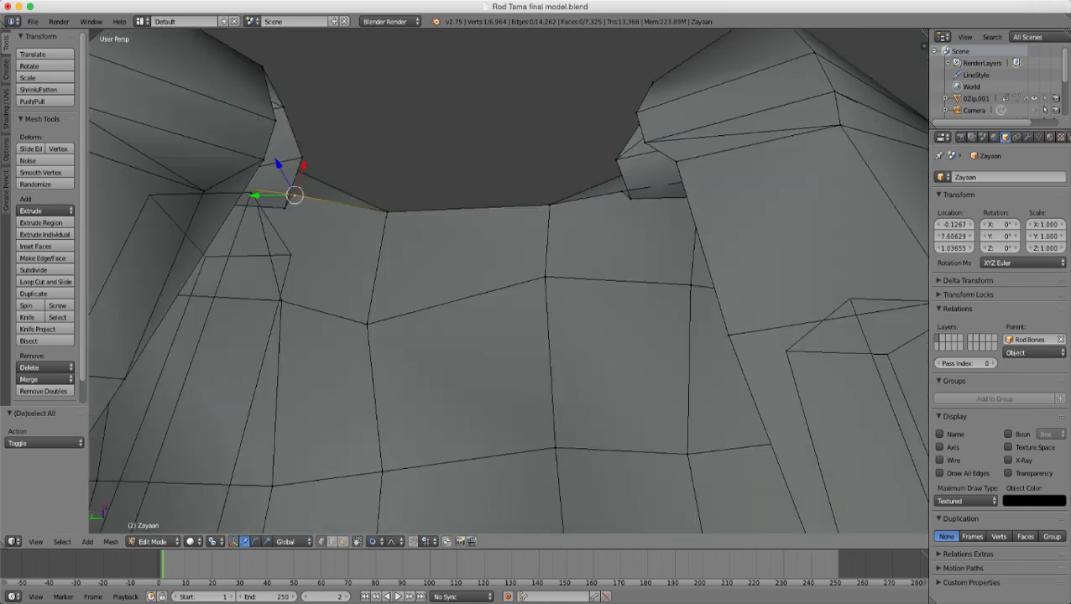
scroll(366, 205, up, 1)
scroll(508, 281, down, 1)
middle_drag(364, 260, 360, 184)
key(c)
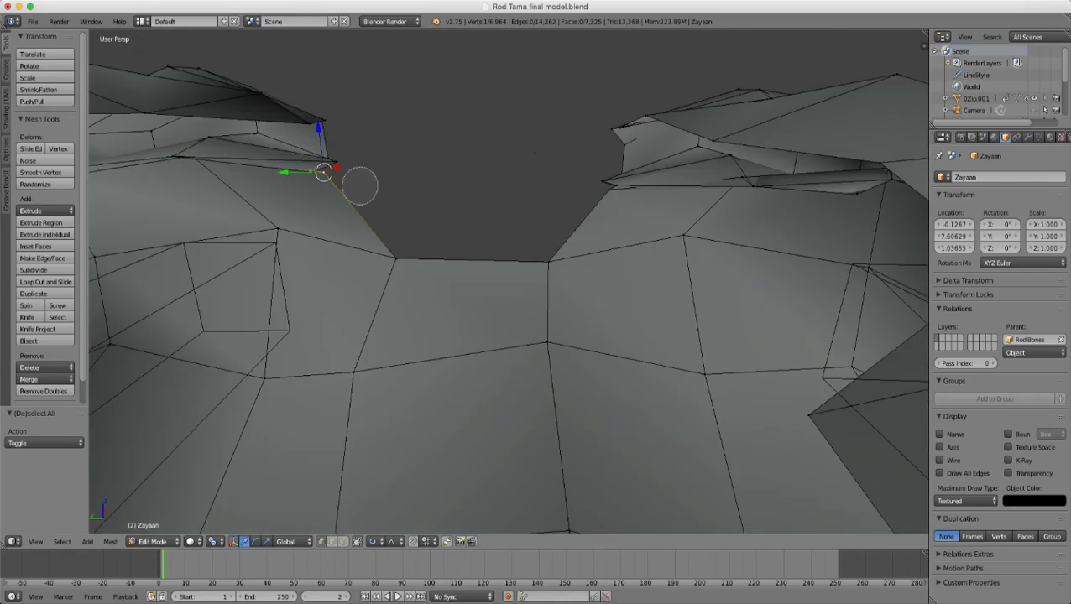
drag(332, 172, 330, 134)
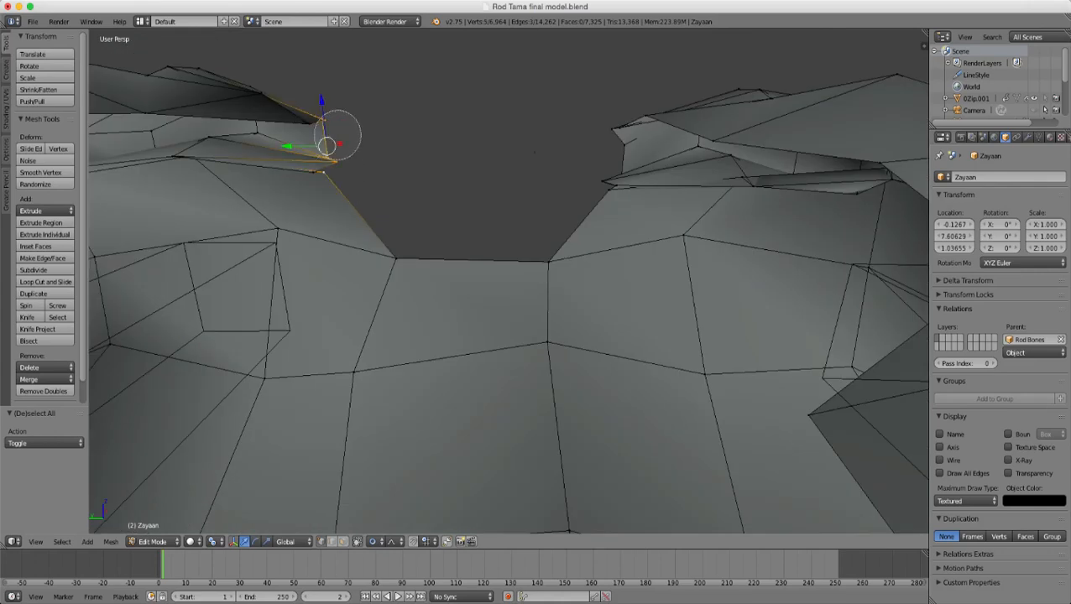
key(Escape)
key(c)
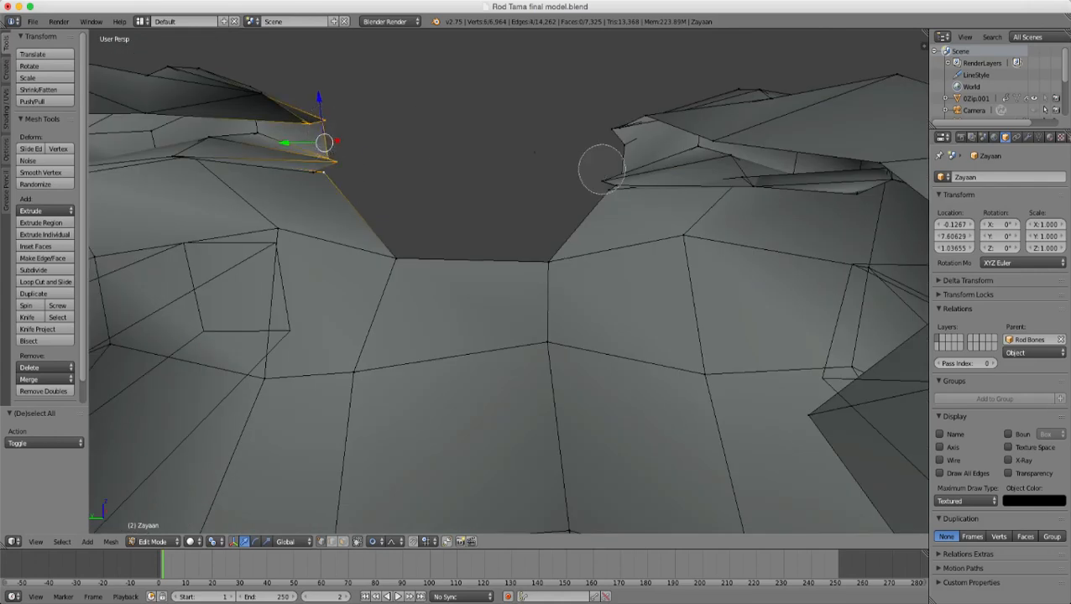
drag(602, 179, 609, 126)
key(Escape)
mouse_move(609, 127)
middle_down()
mouse_move(620, 186)
mouse_move(619, 171)
mouse_move(505, 178)
mouse_move(793, 195)
mouse_move(831, 186)
mouse_move(857, 235)
mouse_move(831, 210)
mouse_move(824, 178)
middle_up()
key(z)
scroll(619, 171, down, 3)
key(z)
scroll(619, 171, up, 3)
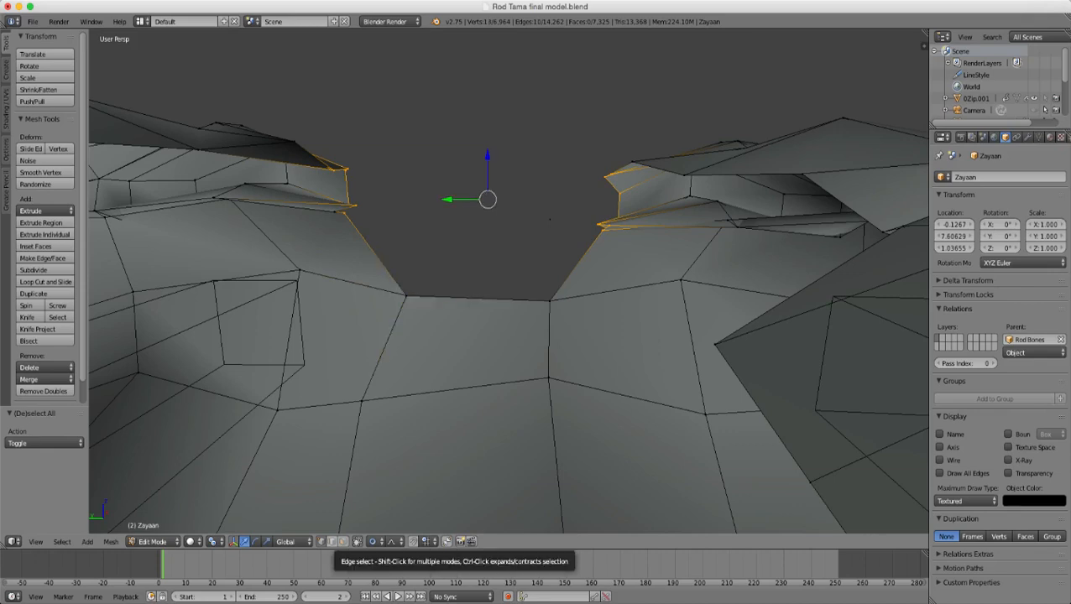
- Switch to edge selection, add the missing border edges down to the existing bridge on both fingers, and bridge the two edge loops
click(244, 542)
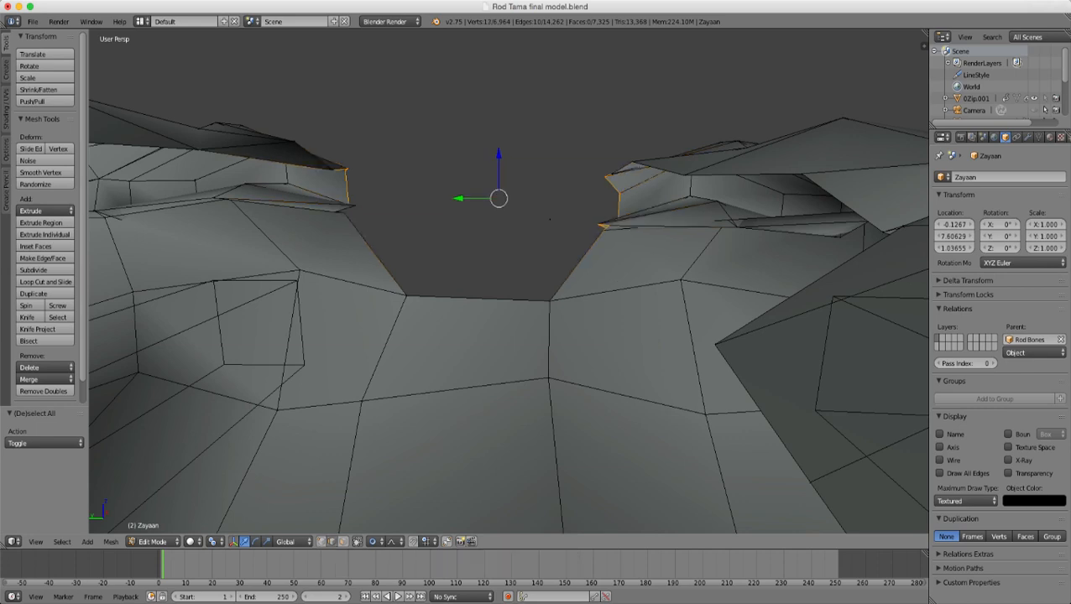
middle_drag(503, 277, 587, 281)
scroll(588, 282, up, 1)
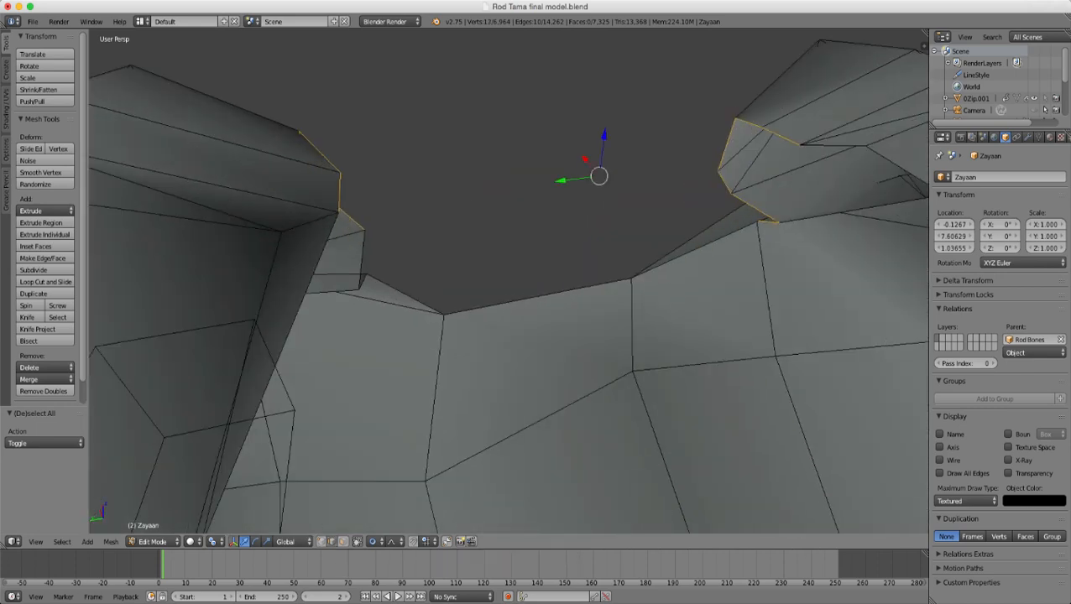
shift+right_click(363, 260)
shift+right_click(364, 282)
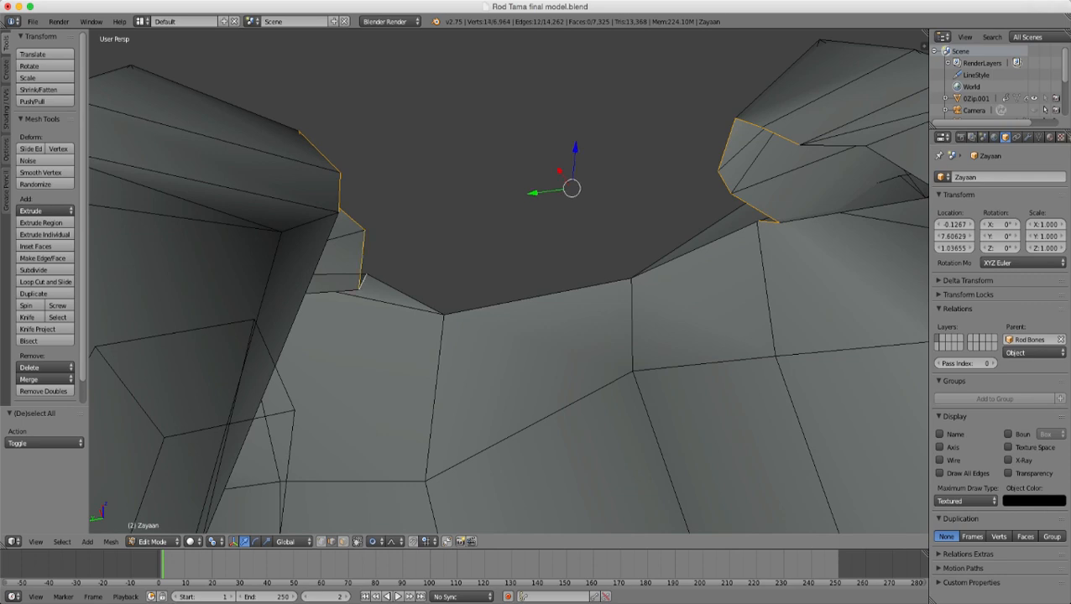
shift+right_click(405, 294)
middle_drag(420, 298, 460, 253)
shift+right_click(690, 265)
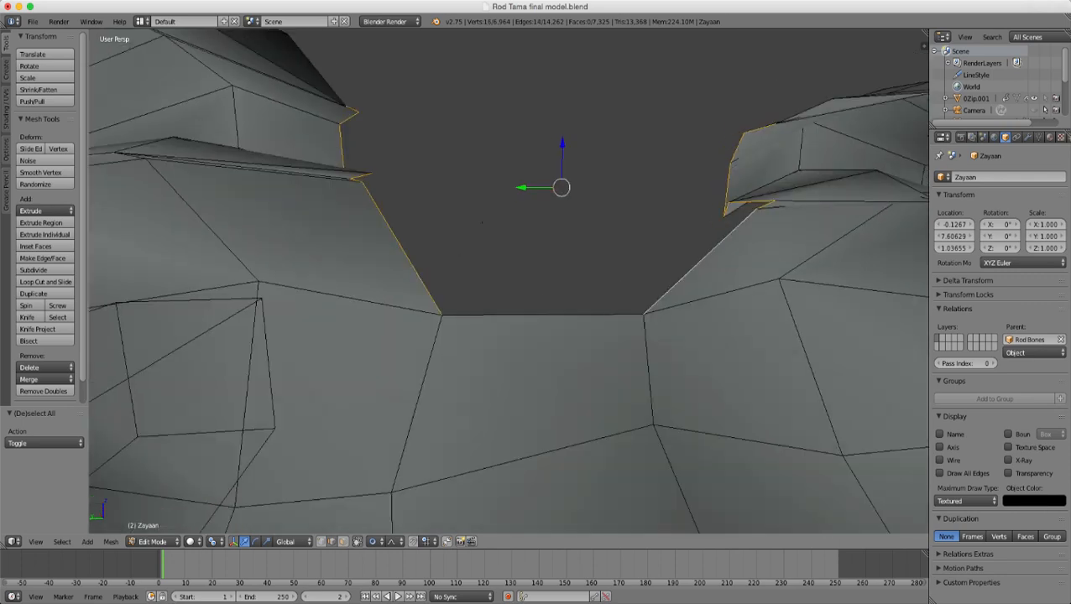
middle_drag(690, 265, 671, 341)
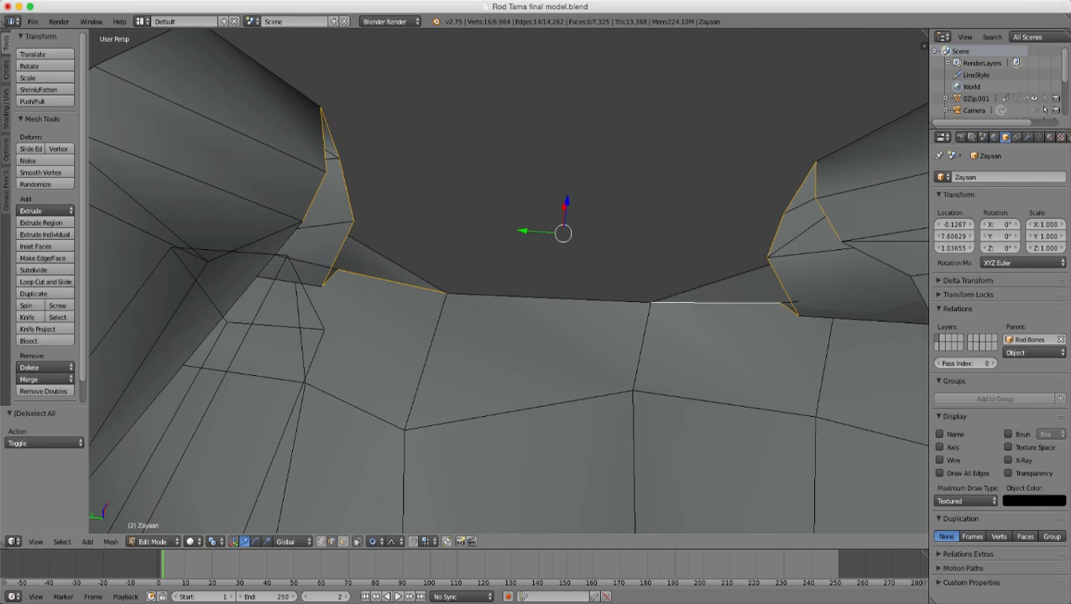
middle_drag(671, 340, 632, 322)
key(w)
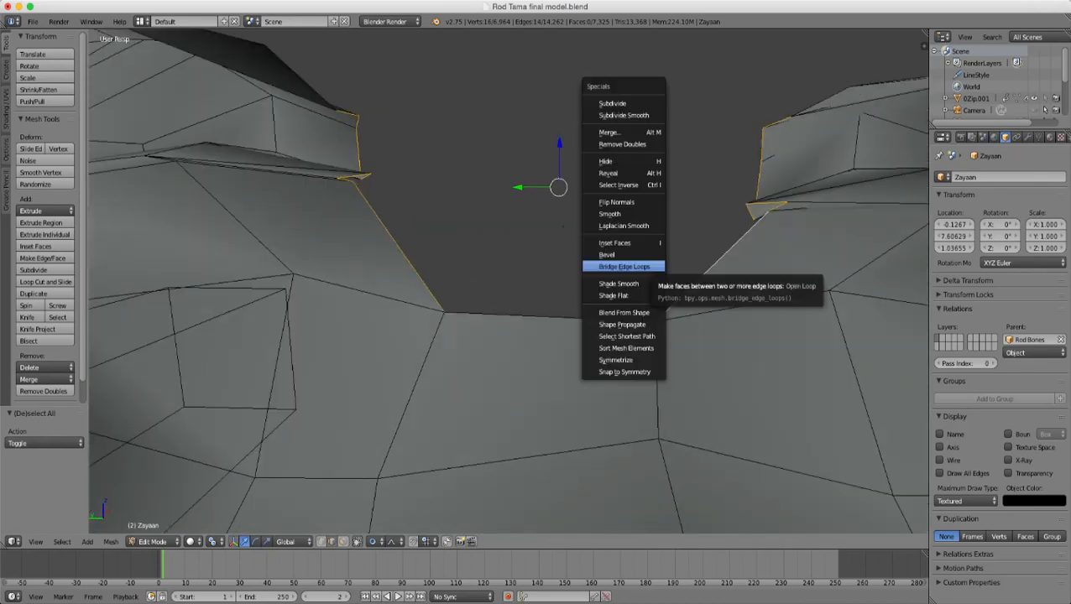
click(626, 263)
scroll(625, 264, down, 4)
middle_drag(625, 263, 619, 340)
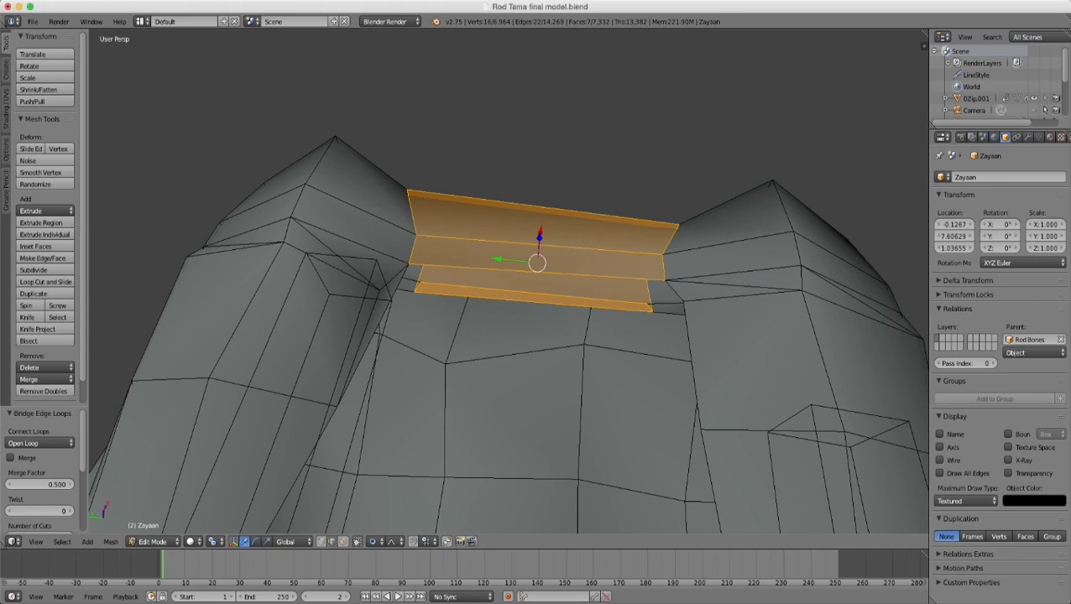
- Select the four edges around the bridge's outermost face and move them 0.047 along X with a proportional size of 0.03
right_click(544, 207)
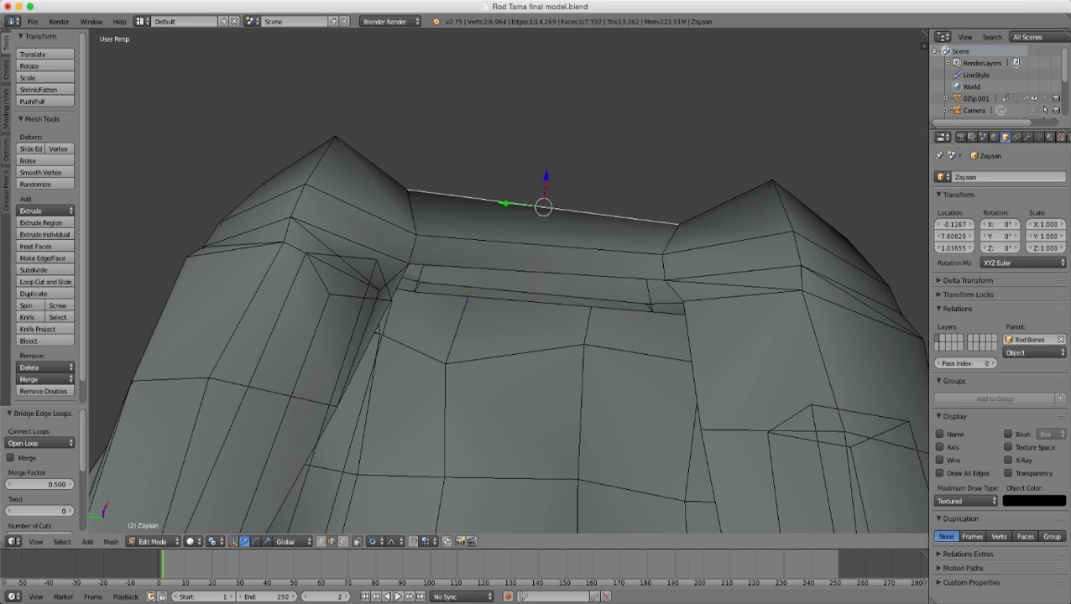
middle_drag(543, 208, 398, 220)
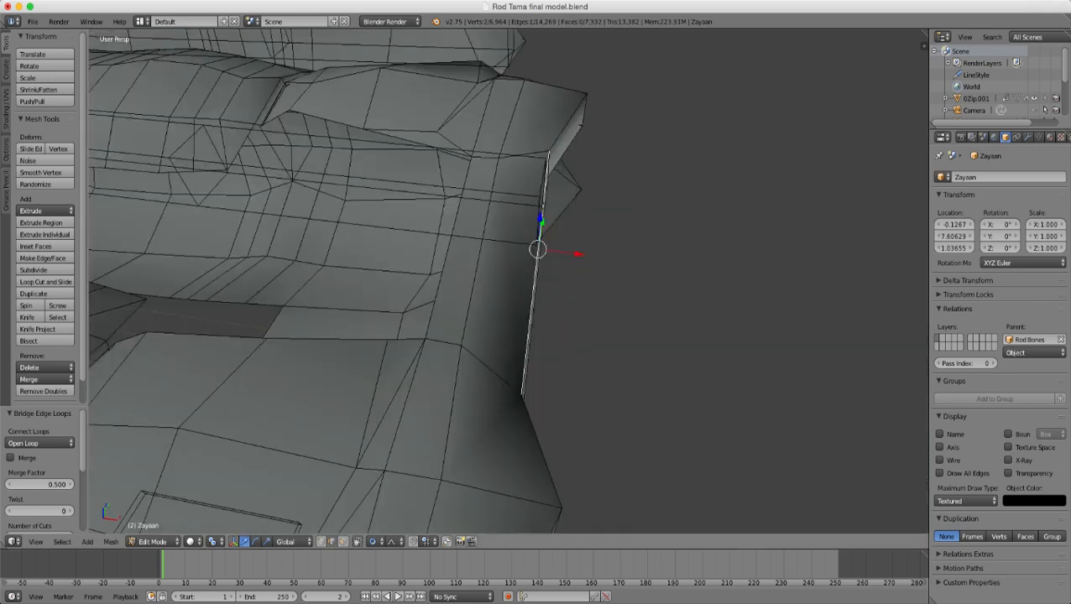
middle_drag(549, 290, 475, 267)
shift+right_click(496, 290)
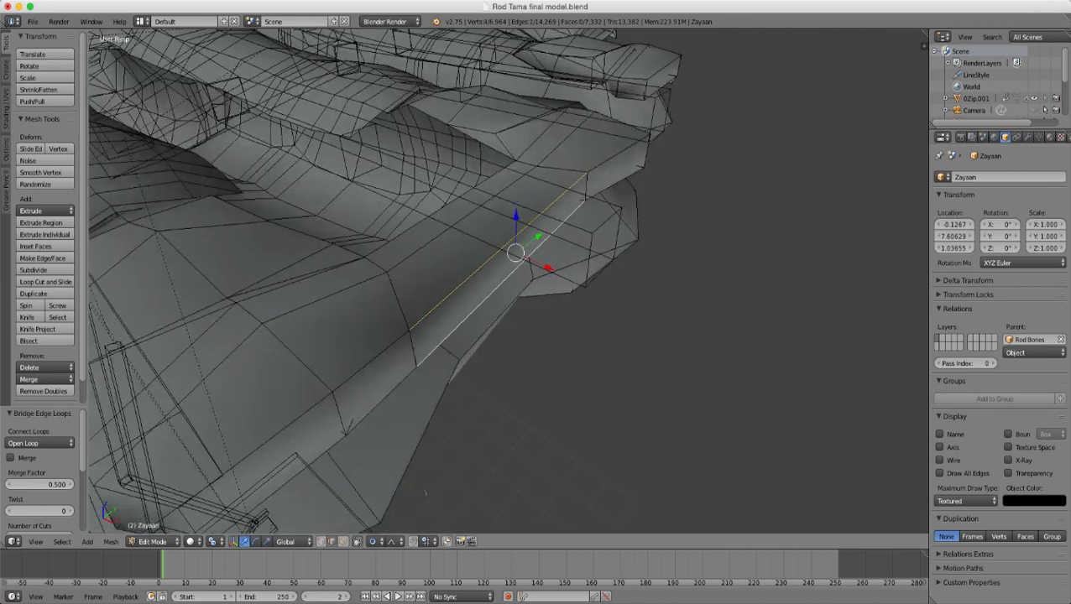
shift+right_click(414, 348)
shift+right_click(585, 188)
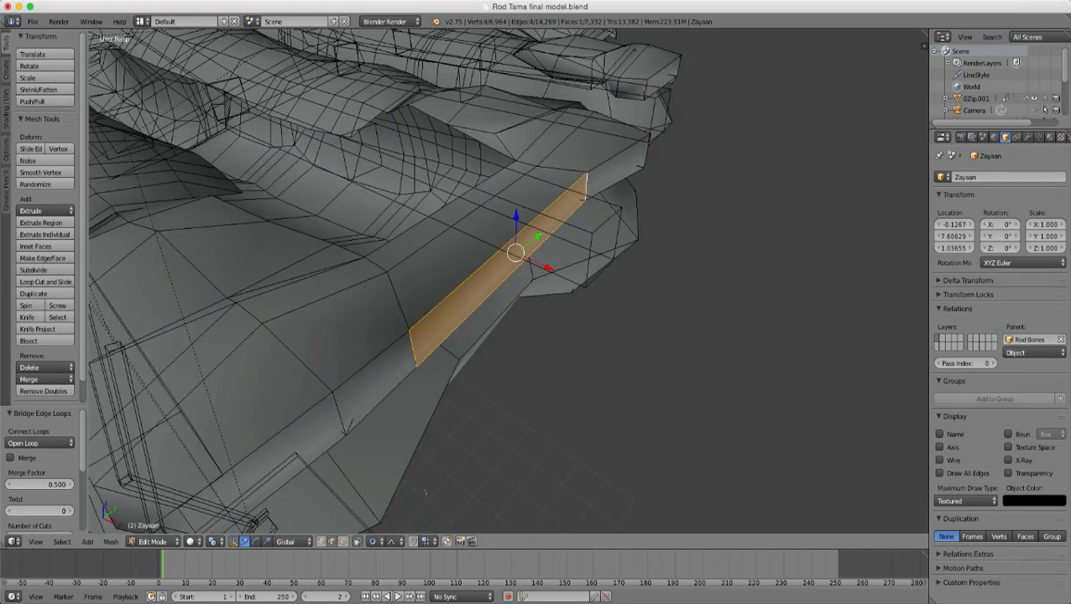
middle_drag(586, 189, 634, 201)
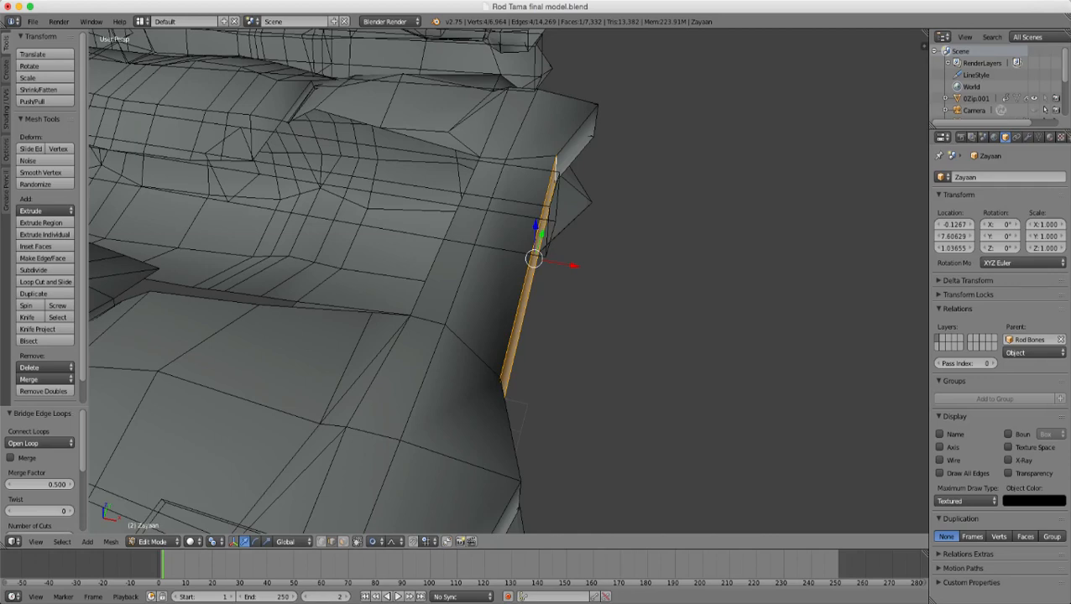
key(g)
key(x)
scroll(534, 257, down, 3)
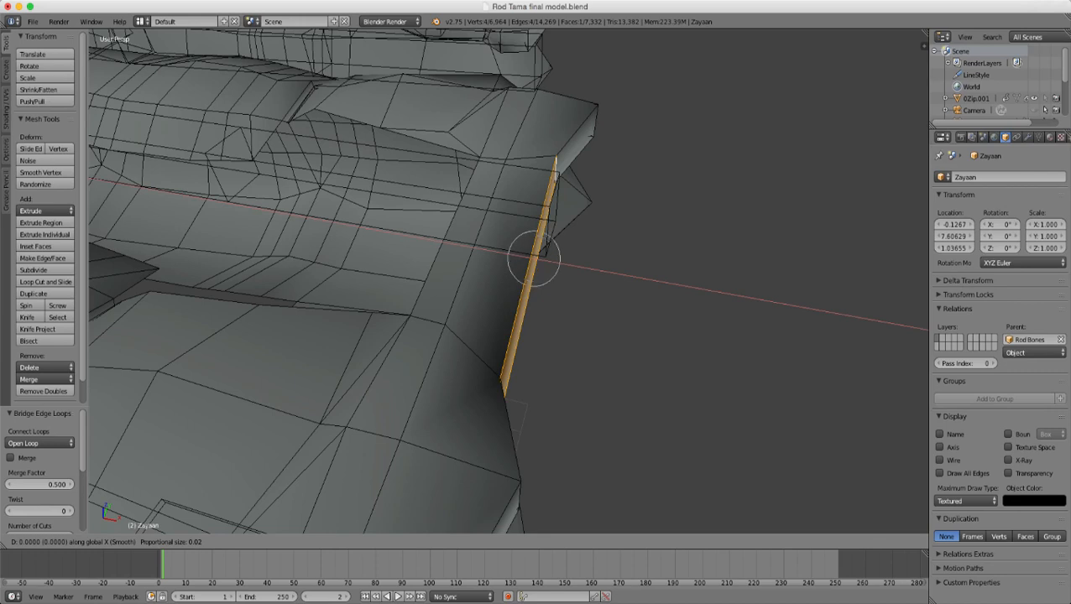
scroll(534, 258, down, 3)
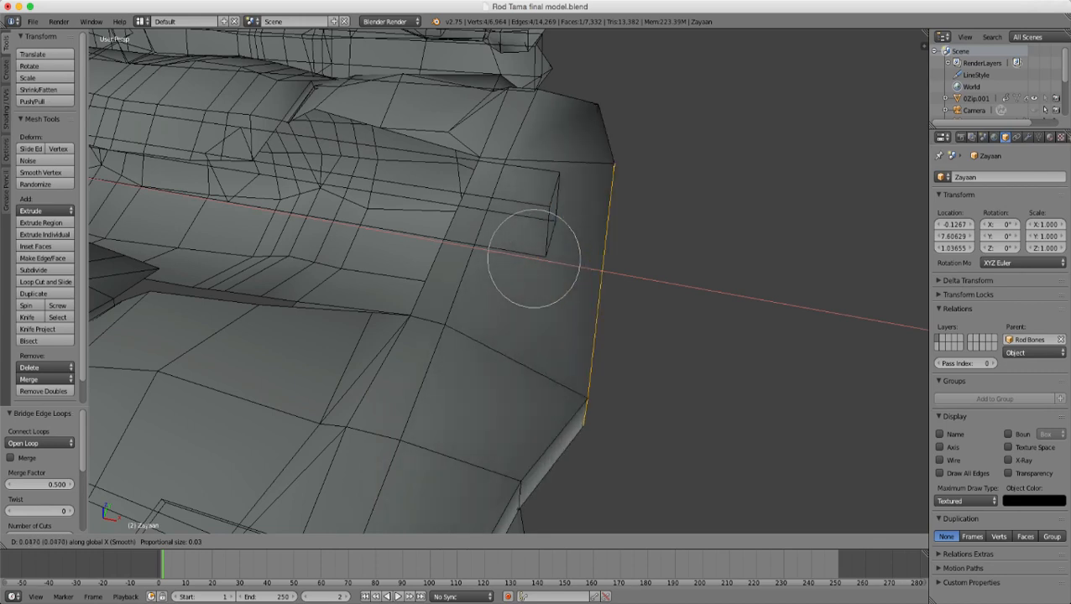
key(Return)
scroll(534, 257, down, 4)
middle_drag(534, 269, 718, 267)
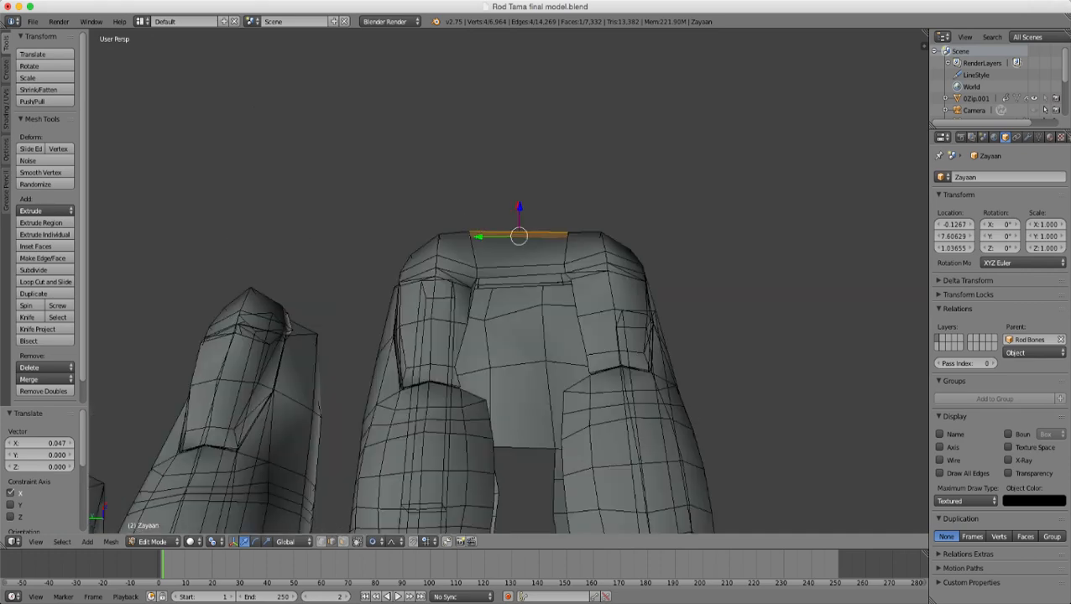
- Select the short seam edges at both ends of the fingertip bridge and move them 0.027 along Z with a proportional size of 0.08
scroll(534, 269, up, 2)
middle_drag(533, 268, 564, 225)
scroll(534, 269, up, 2)
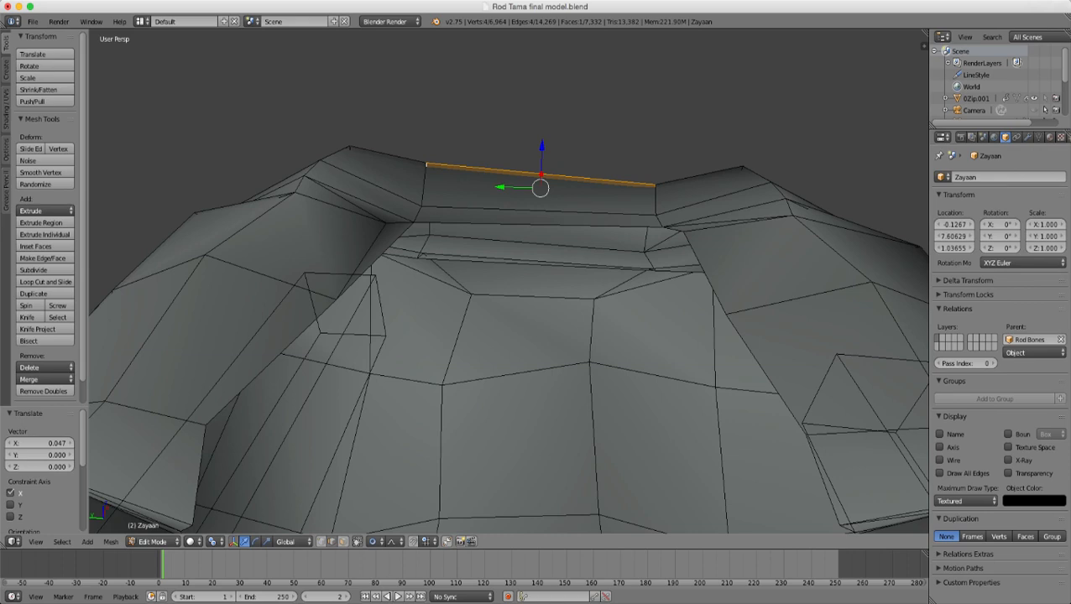
right_click(417, 215)
scroll(417, 215, up, 1)
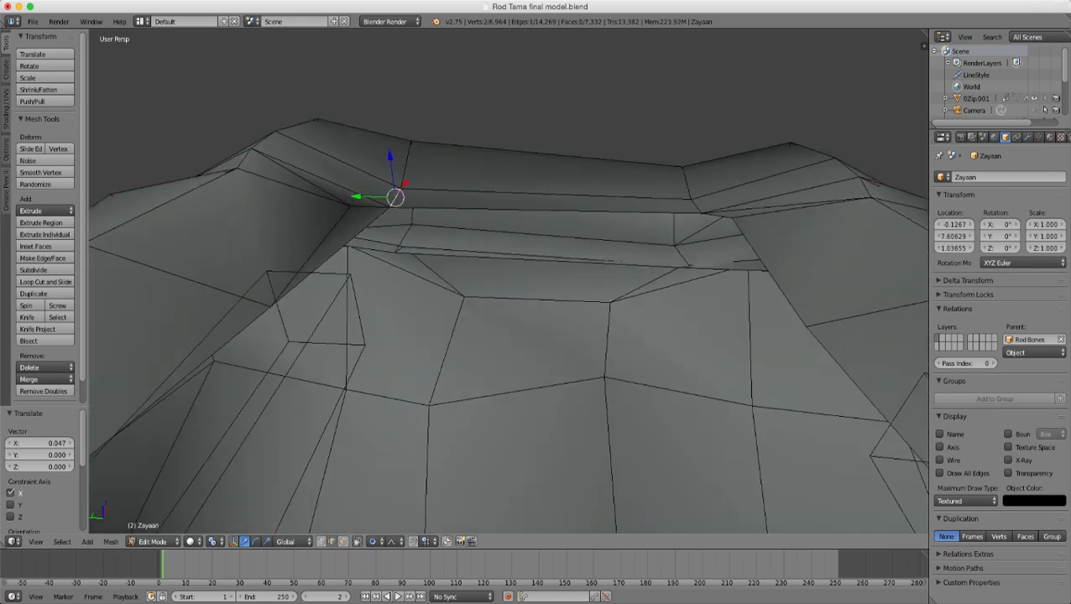
shift+right_click(697, 207)
key(g)
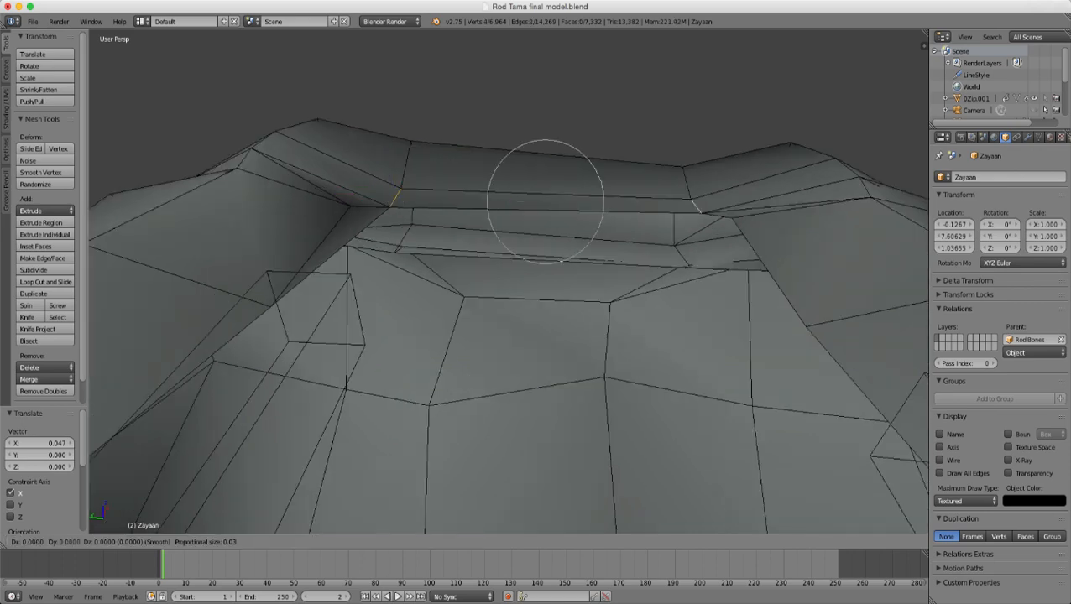
key(z)
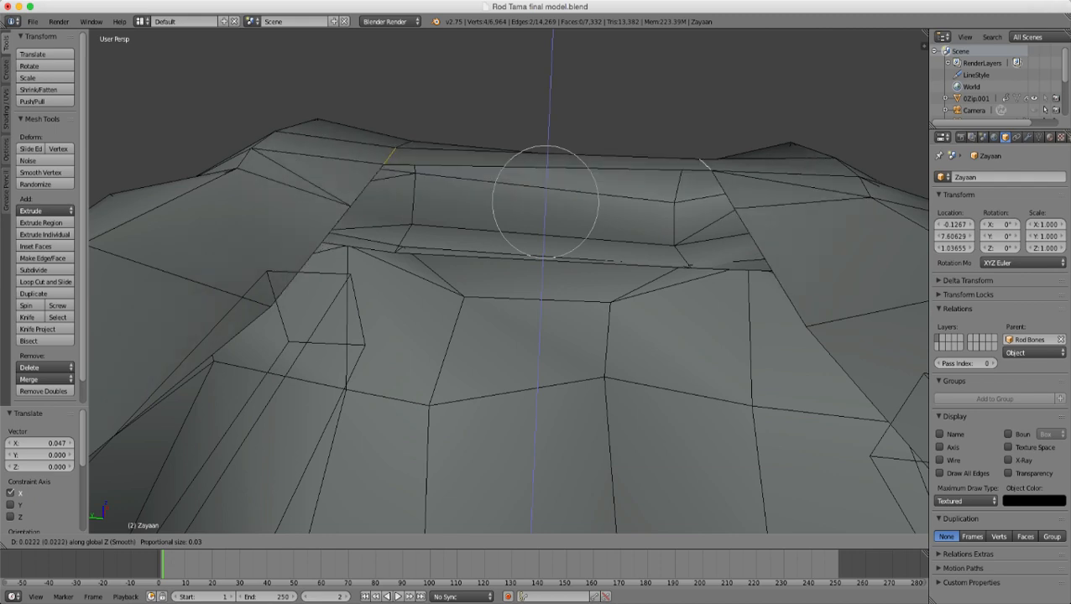
scroll(545, 201, down, 2)
scroll(546, 201, down, 6)
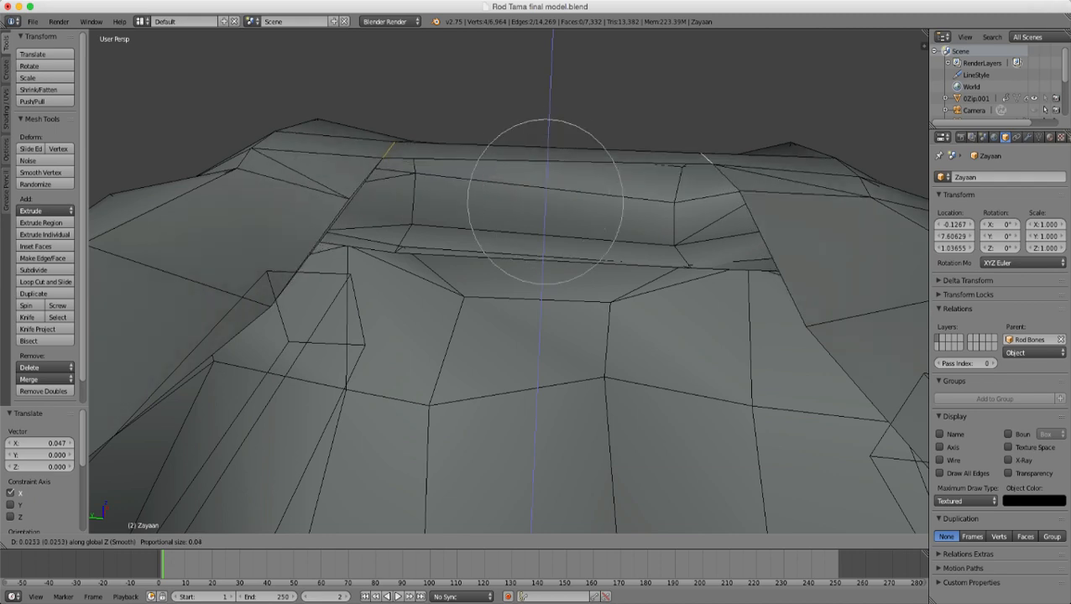
scroll(1045, 109, down, 5)
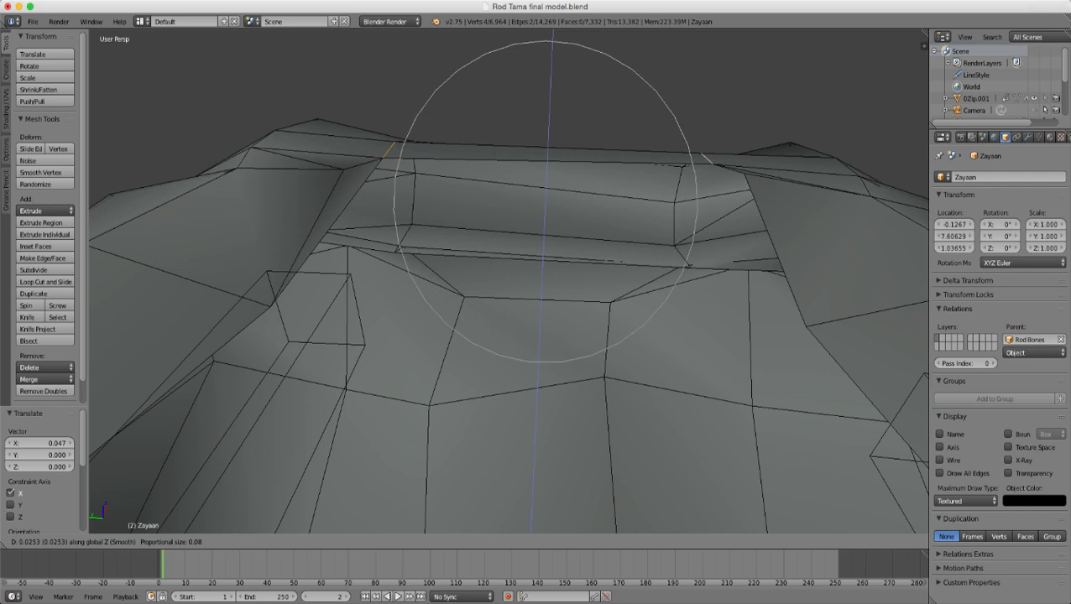
click(569, 67)
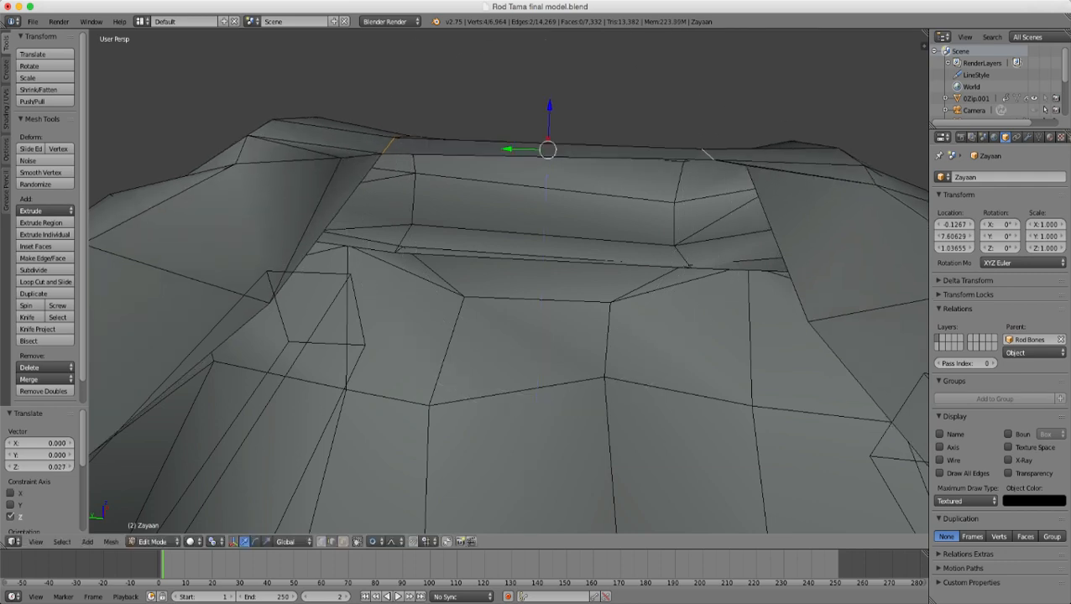
middle_drag(568, 68, 569, 37)
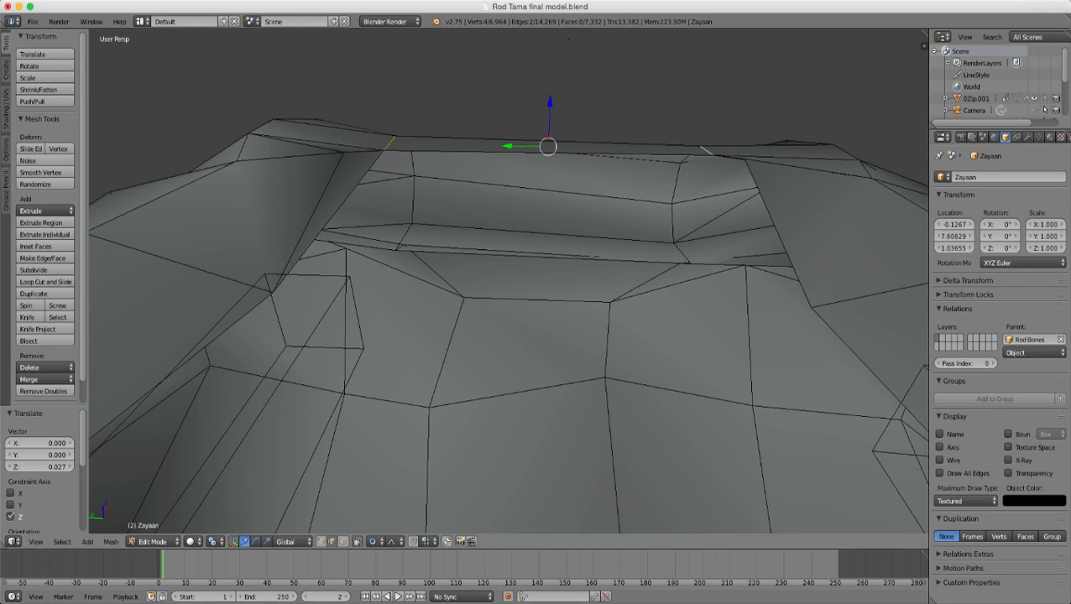
- Switch to vertex selection and select the vertex in the middle of the +Y finger's crease, just below the fingertip
right_click(289, 157)
click(321, 542)
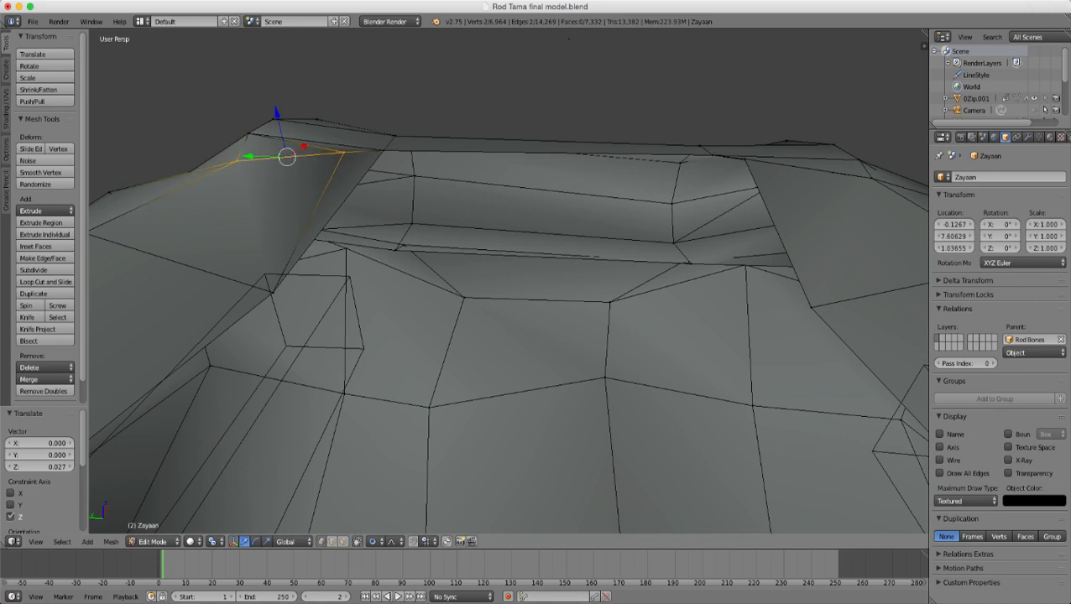
right_click(237, 161)
scroll(236, 161, down, 4)
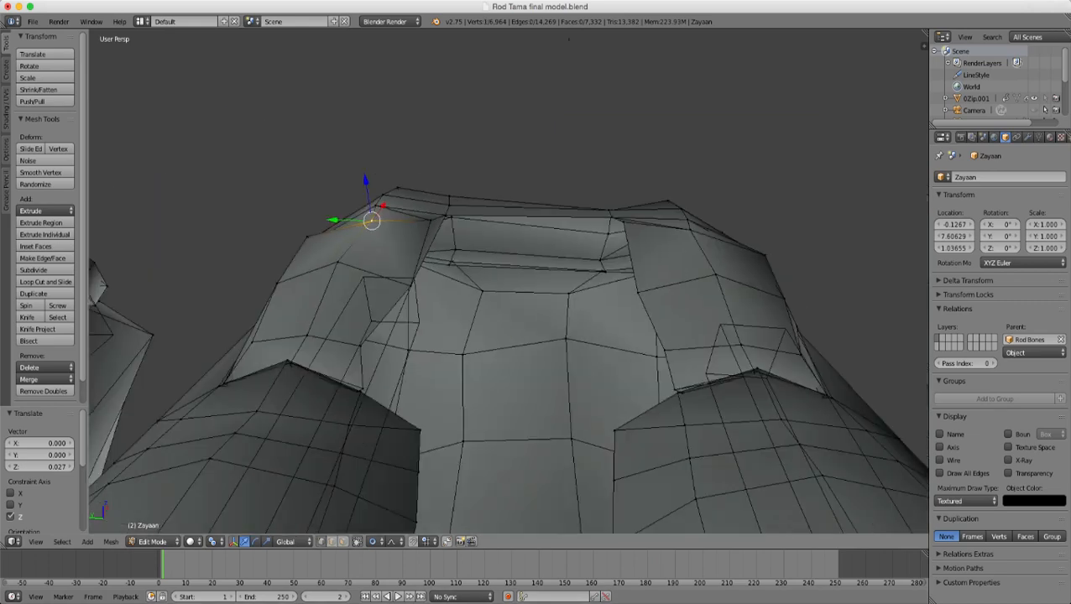
scroll(236, 161, up, 4)
key(g)
key(z)
scroll(237, 160, up, 6)
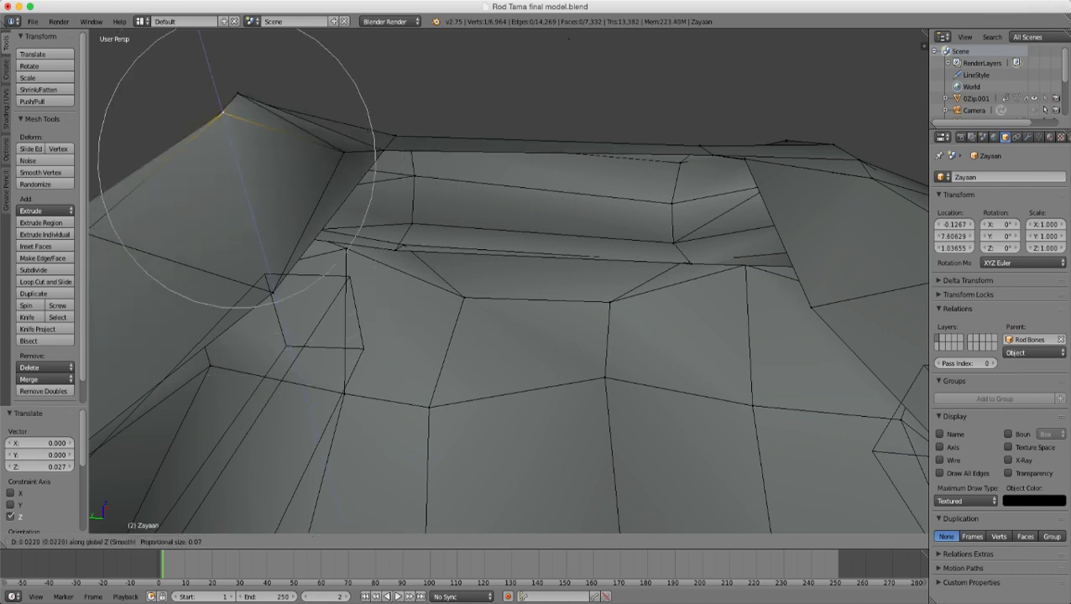
scroll(336, 269, up, 1)
key(Escape)
- Move the selected crease vertex freely by about -0.009 X, -0.003 Y and 0.011 Z with a proportional size of 0.02
scroll(508, 282, up, 1)
middle_drag(509, 282, 678, 243)
scroll(678, 243, up, 3)
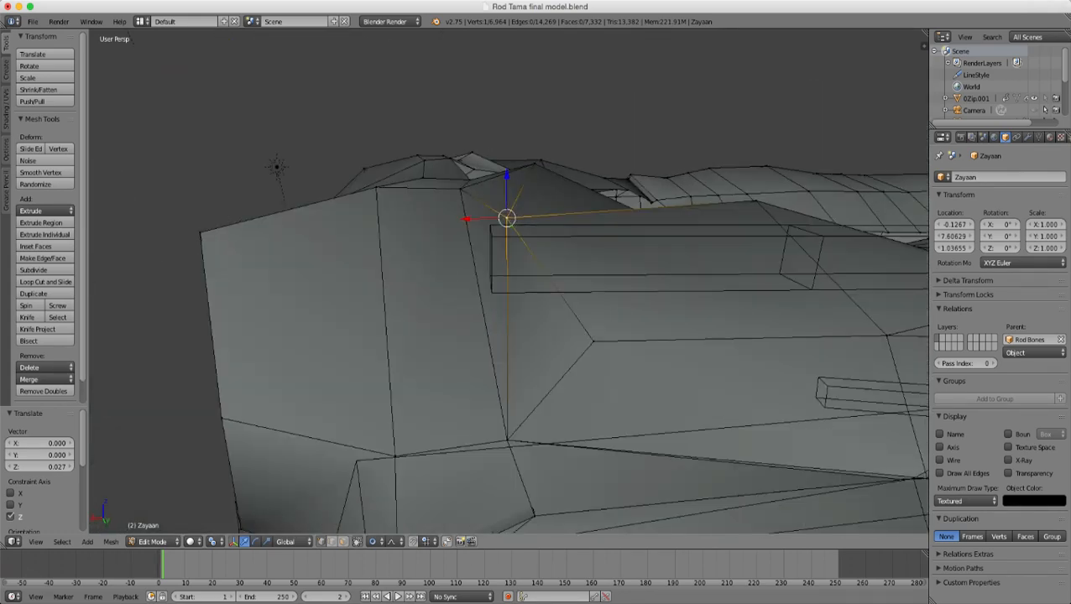
key(g)
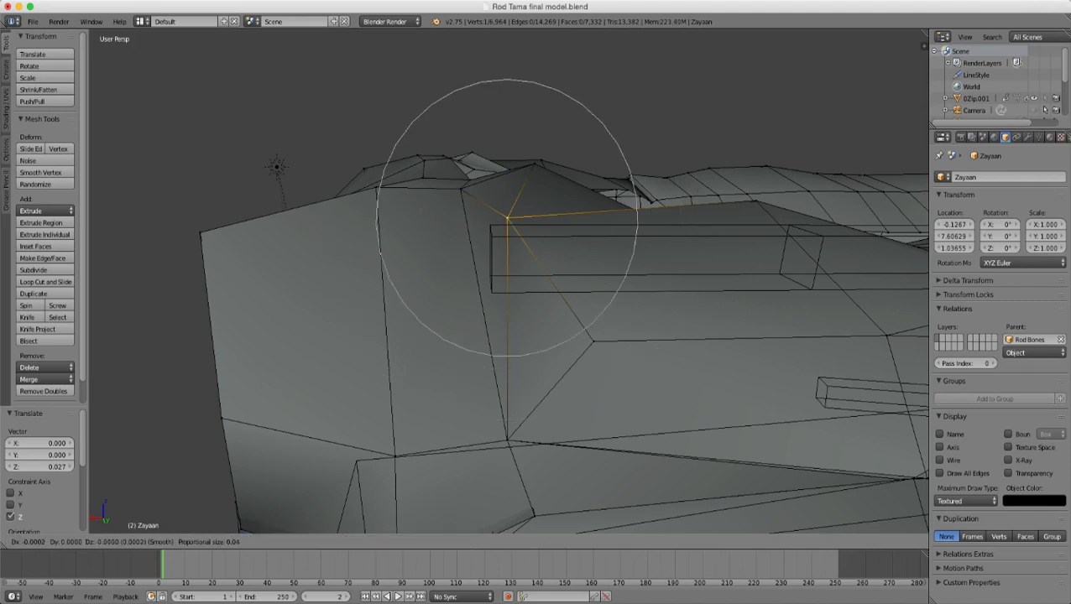
scroll(516, 202, down, 7)
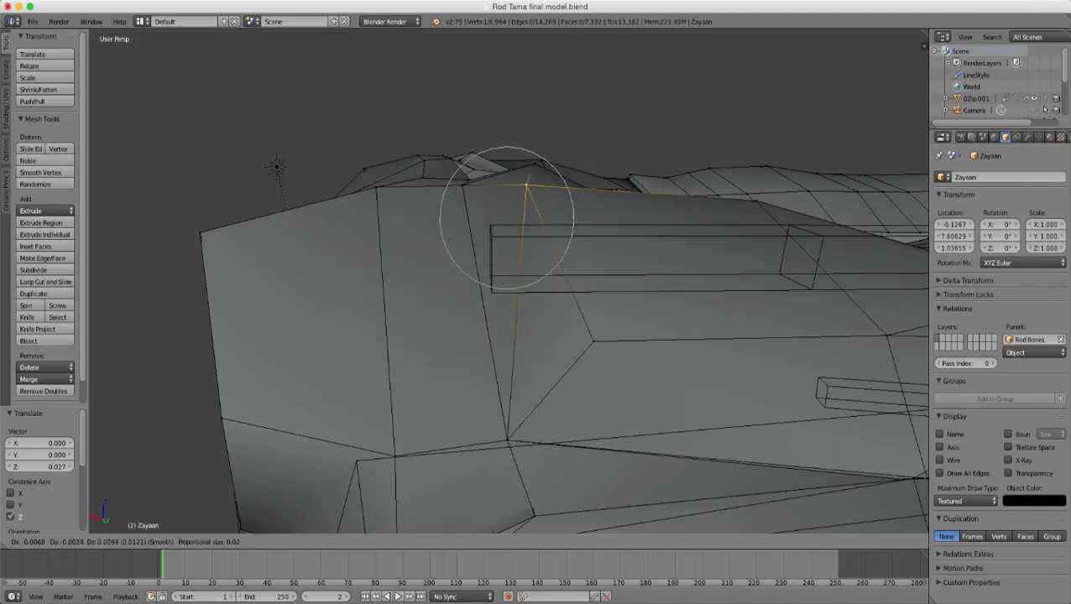
click(526, 188)
middle_drag(527, 188, 362, 199)
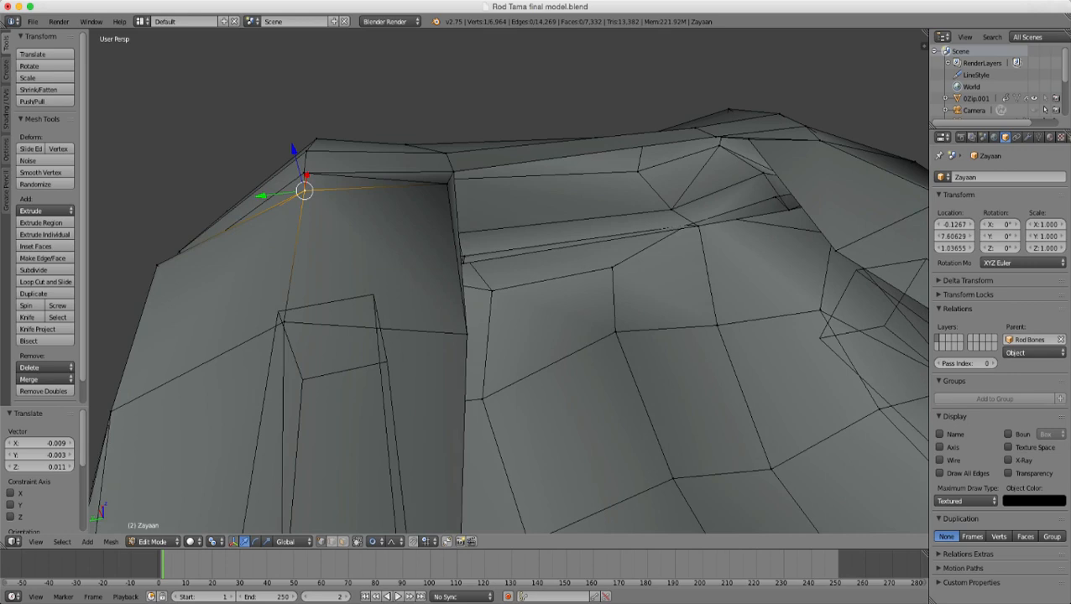
- Select the neighbouring crease vertex on the +Y finger's side facing the bridge and move it about -0.009 along Z
right_click(447, 183)
middle_drag(448, 183, 573, 166)
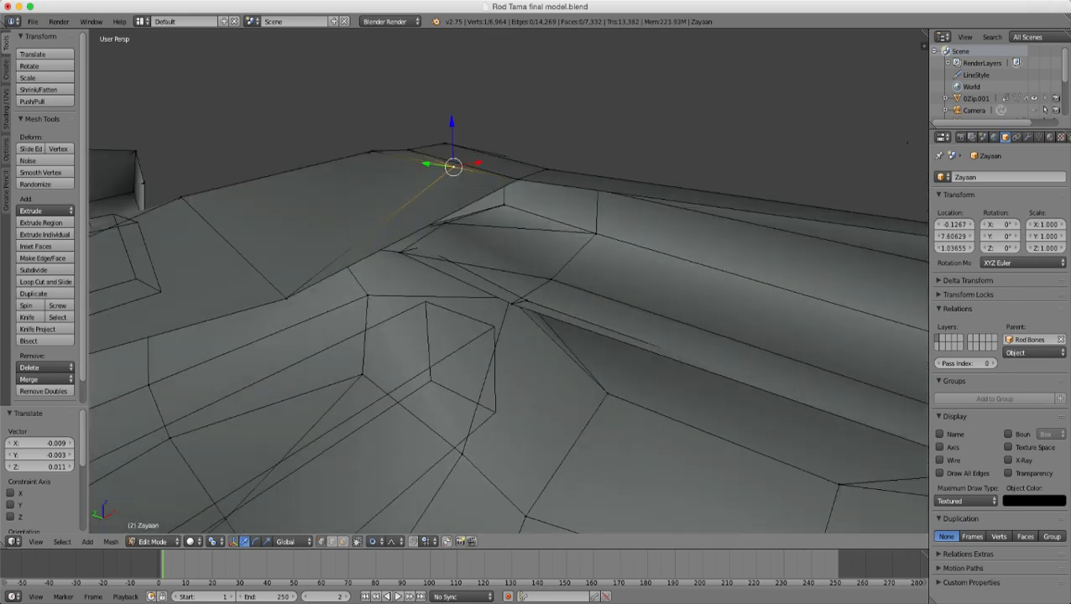
key(g)
key(z)
key(Return)
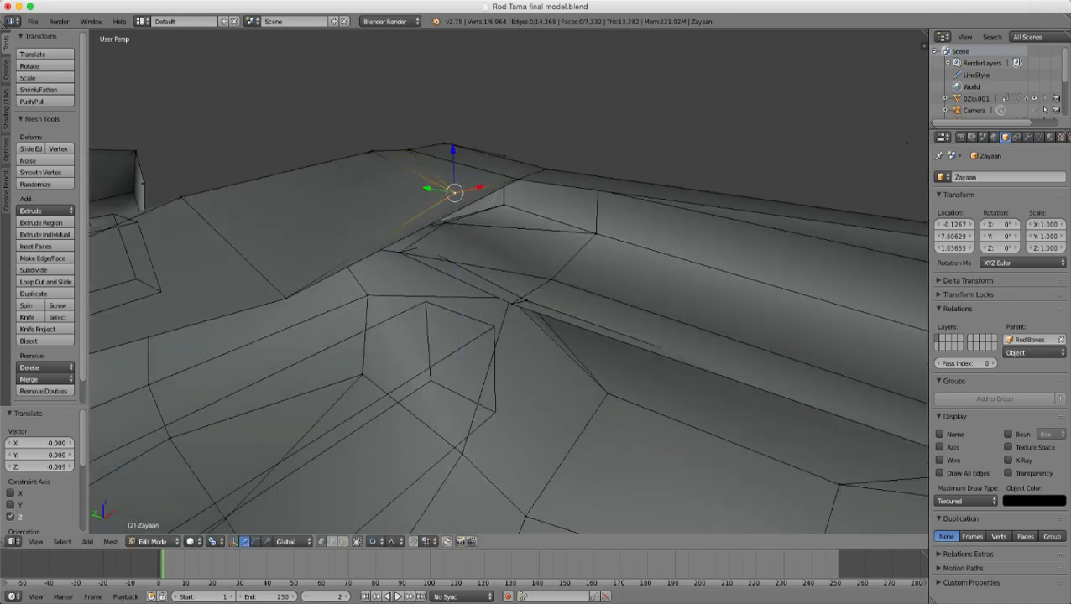
- Switch to edge selection and delete the long stray edge running along the +Y finger's inner border, using the Edges delete option
click(333, 542)
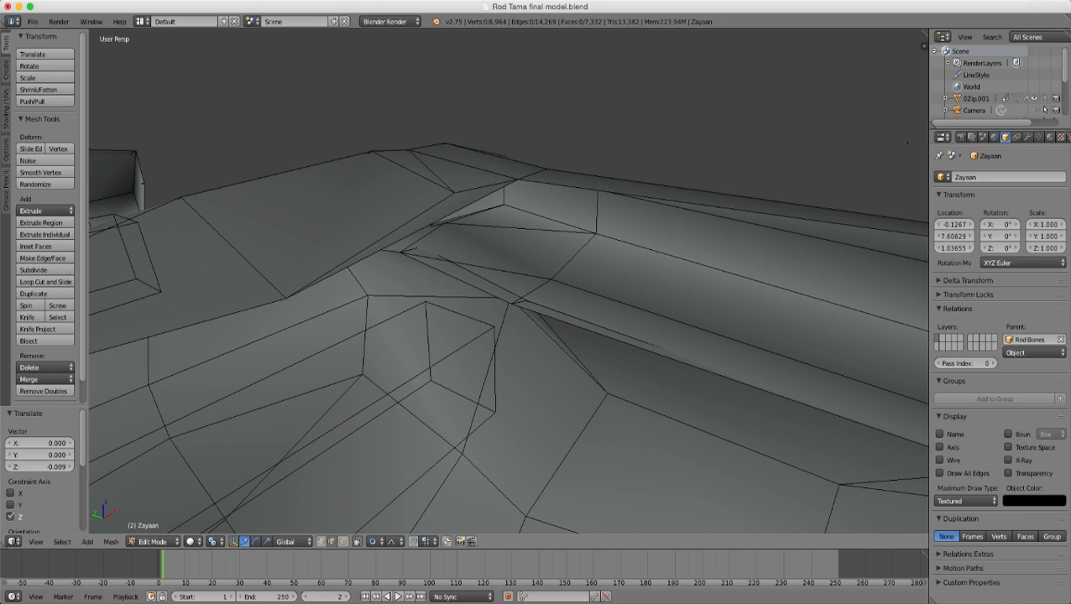
right_click(453, 212)
key(x)
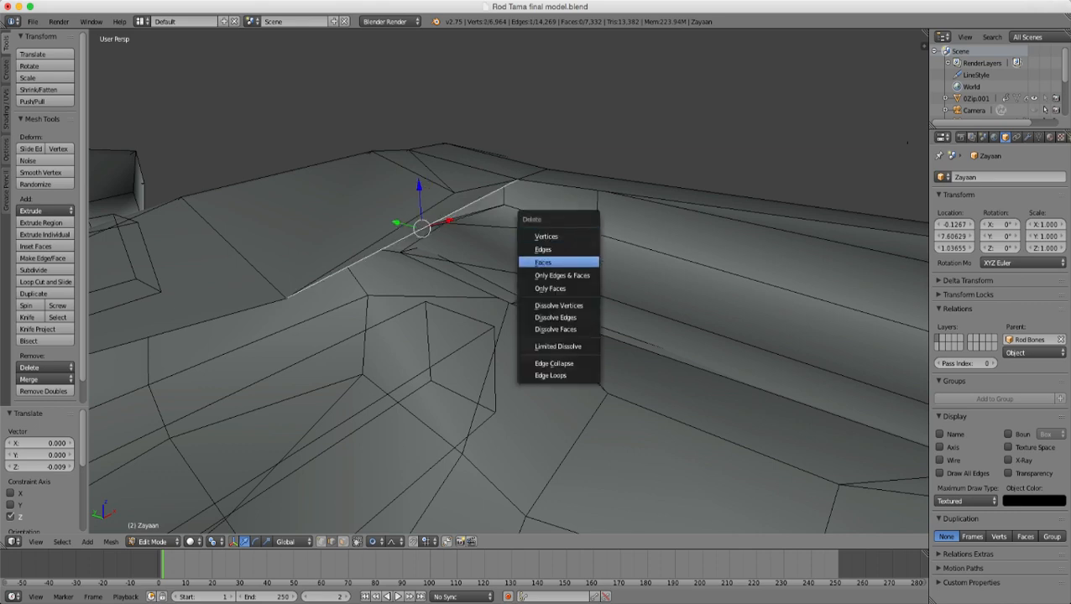
click(554, 261)
right_click(453, 212)
key(x)
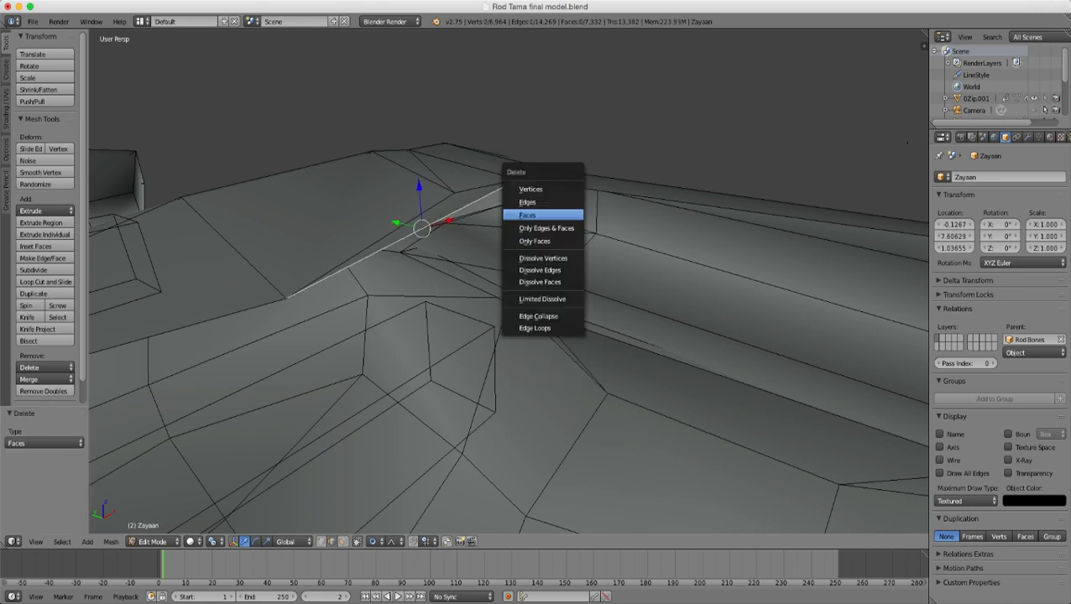
click(543, 202)
middle_drag(543, 202, 344, 193)
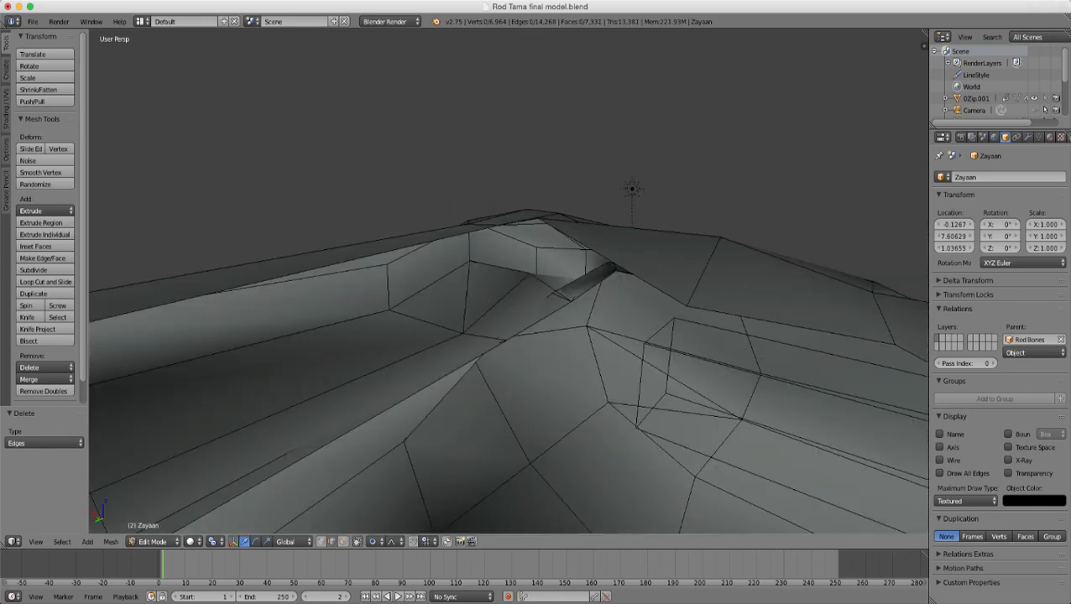
- Switch to vertex selection and move the -Y finger's inner border vertex 0.024 along Z with a proportional size of 0.06
click(321, 542)
right_click(687, 305)
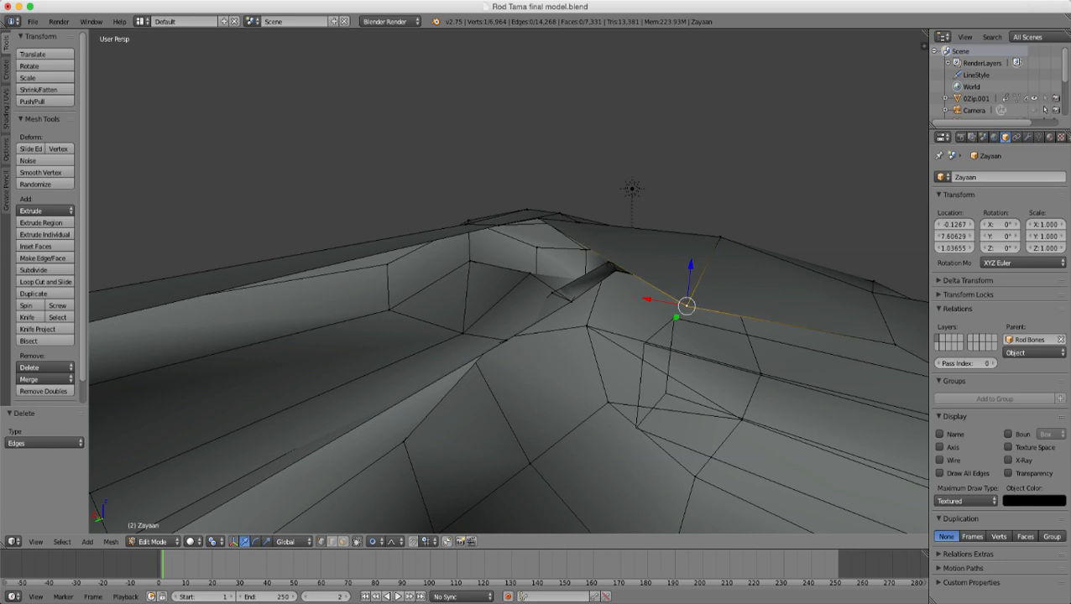
scroll(686, 305, down, 3)
middle_drag(686, 306, 536, 312)
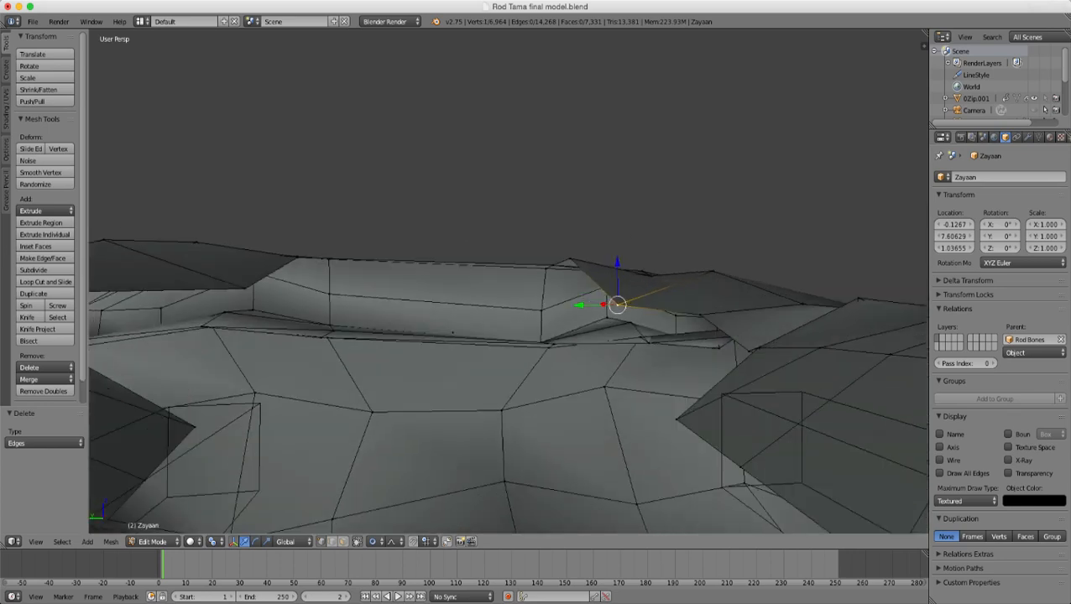
key(g)
key(z)
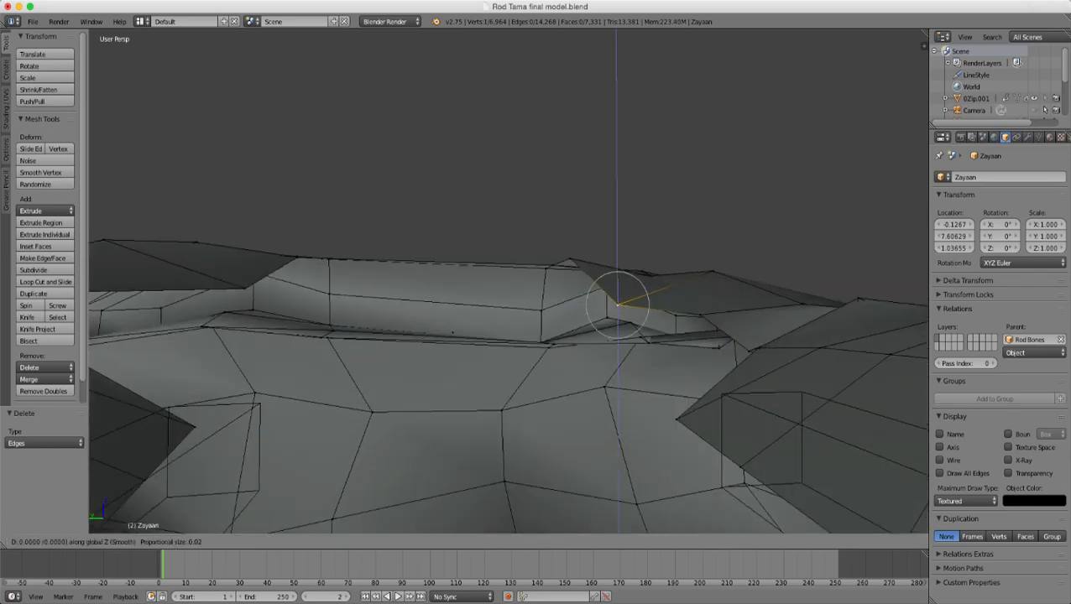
scroll(617, 304, down, 3)
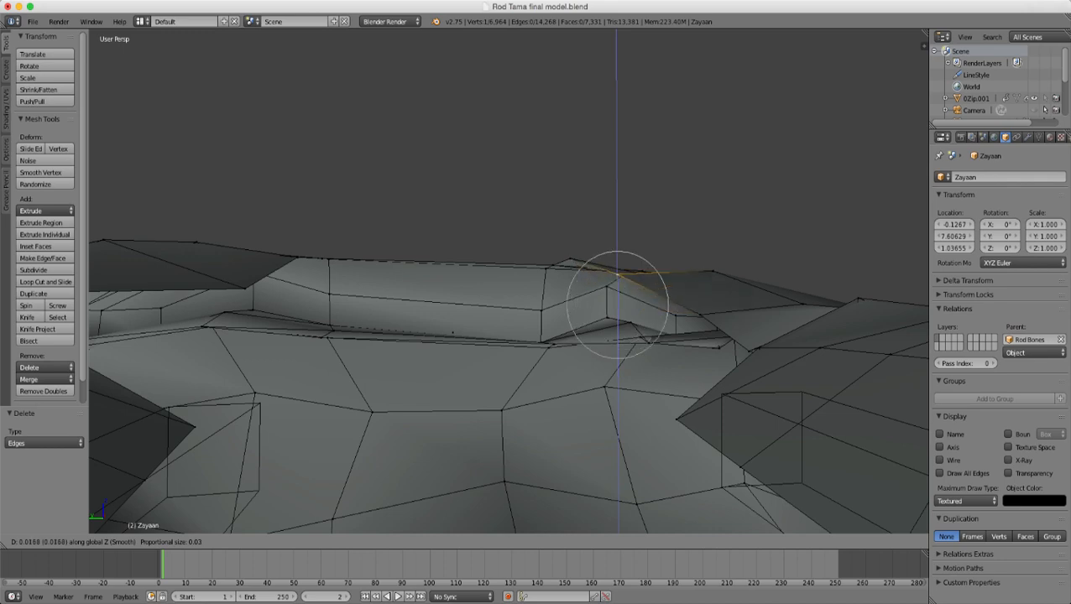
scroll(617, 290, down, 5)
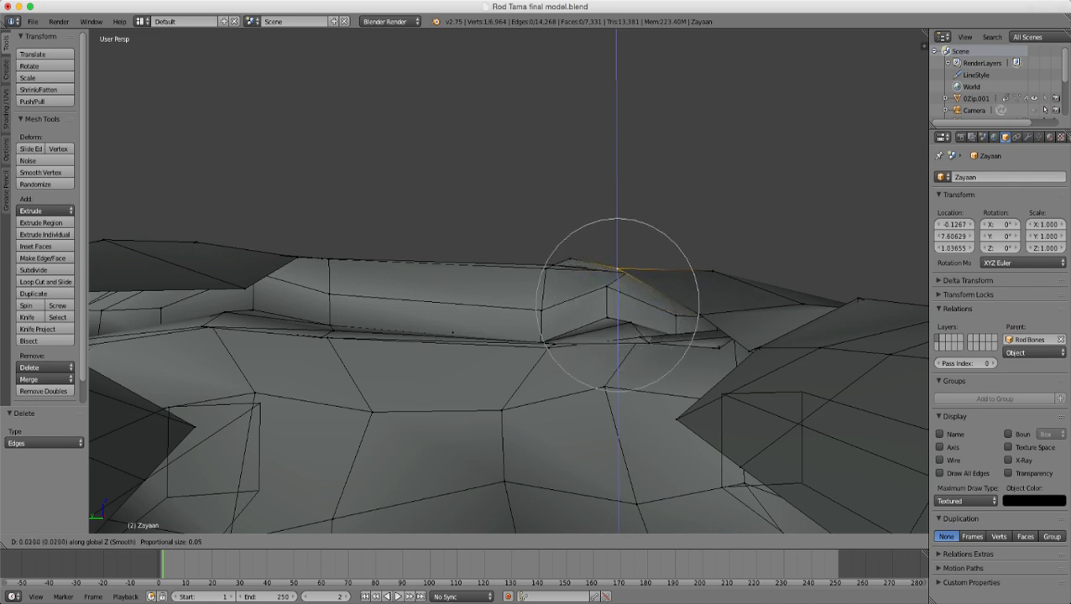
scroll(617, 304, down, 2)
click(617, 262)
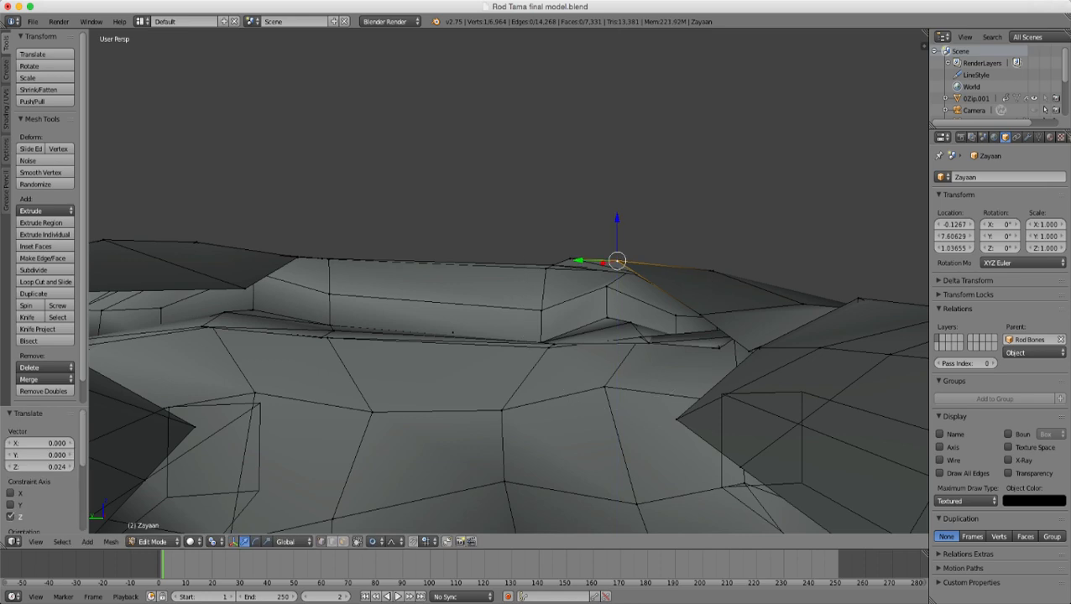
- Select the matching inner border vertex on the +Y finger and move it 0.021 along Z with a proportional size of 0.06
right_click(245, 288)
key(g)
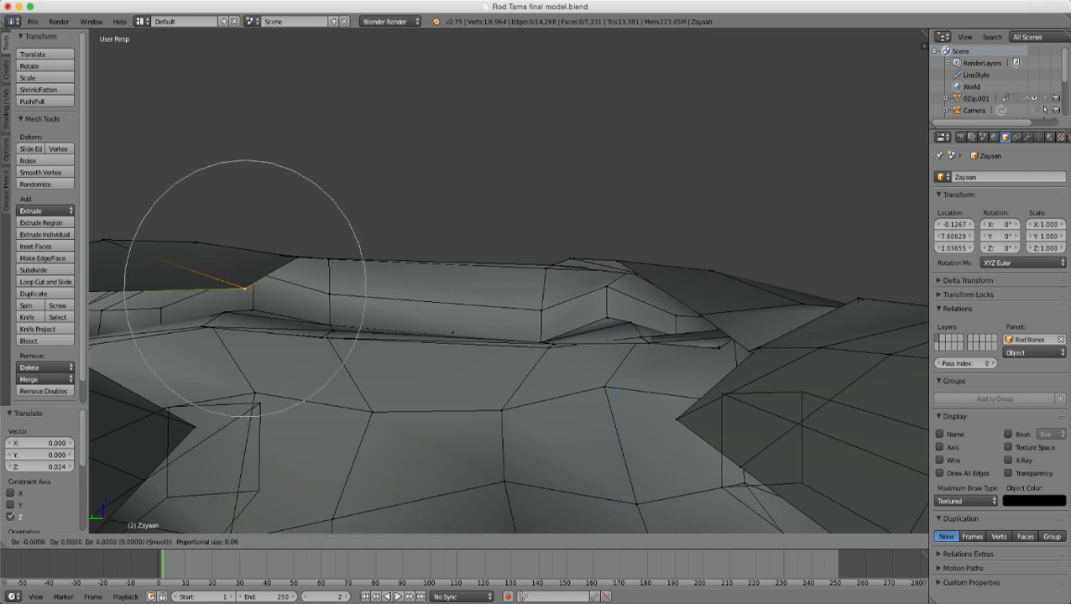
key(z)
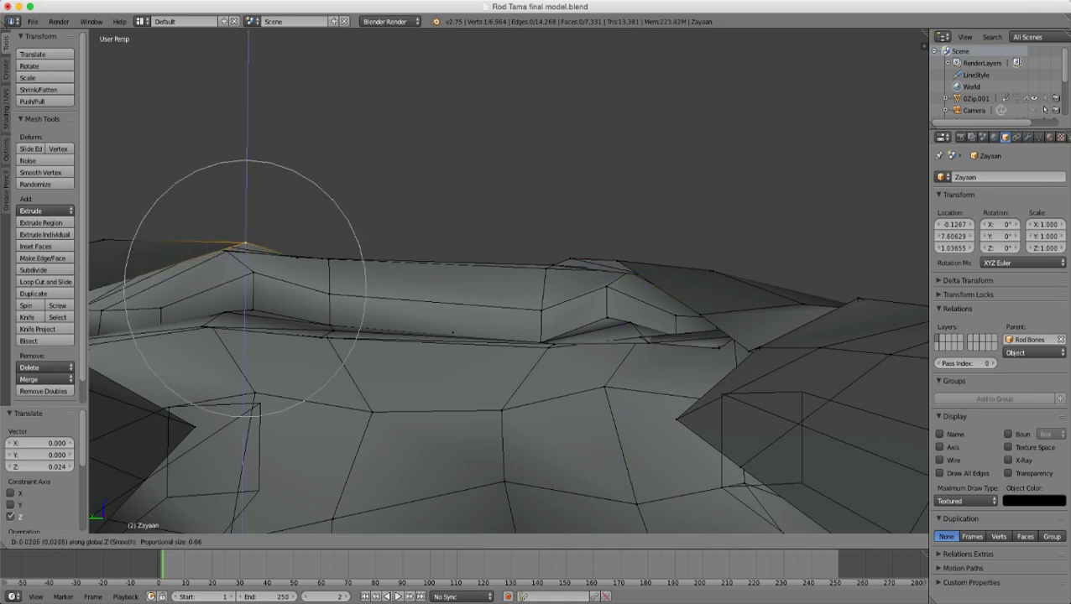
click(245, 248)
middle_drag(245, 248, 278, 403)
scroll(509, 282, down, 4)
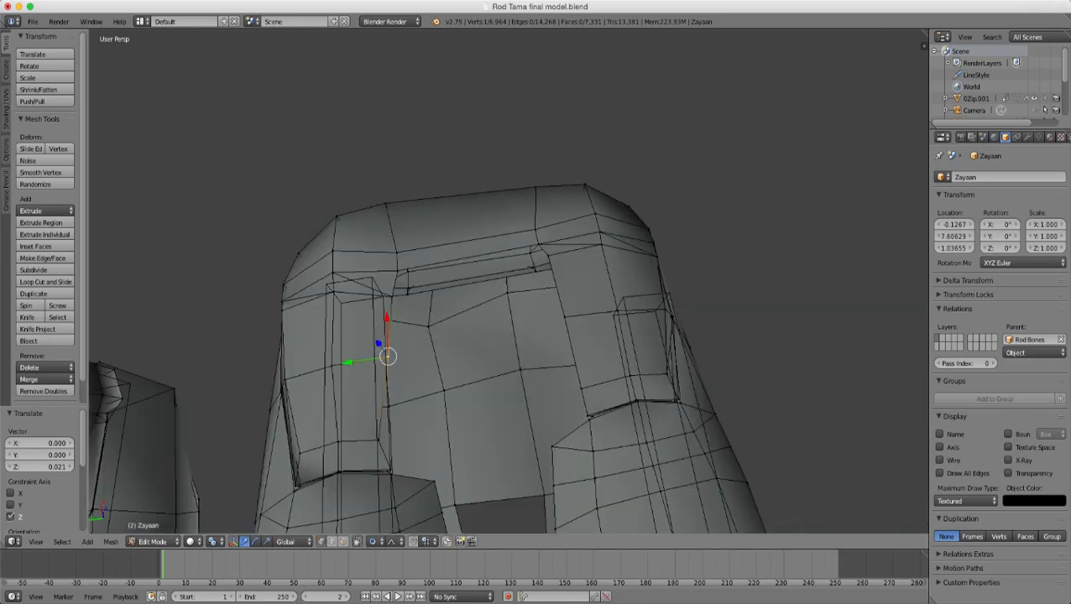
- Select the four vertices around the two triangles beside the bridge on the +Y fingertip, convert them to a quad, and deselect everything
middle_drag(509, 282, 507, 269)
scroll(507, 268, up, 4)
right_click(299, 309)
shift+right_click(314, 263)
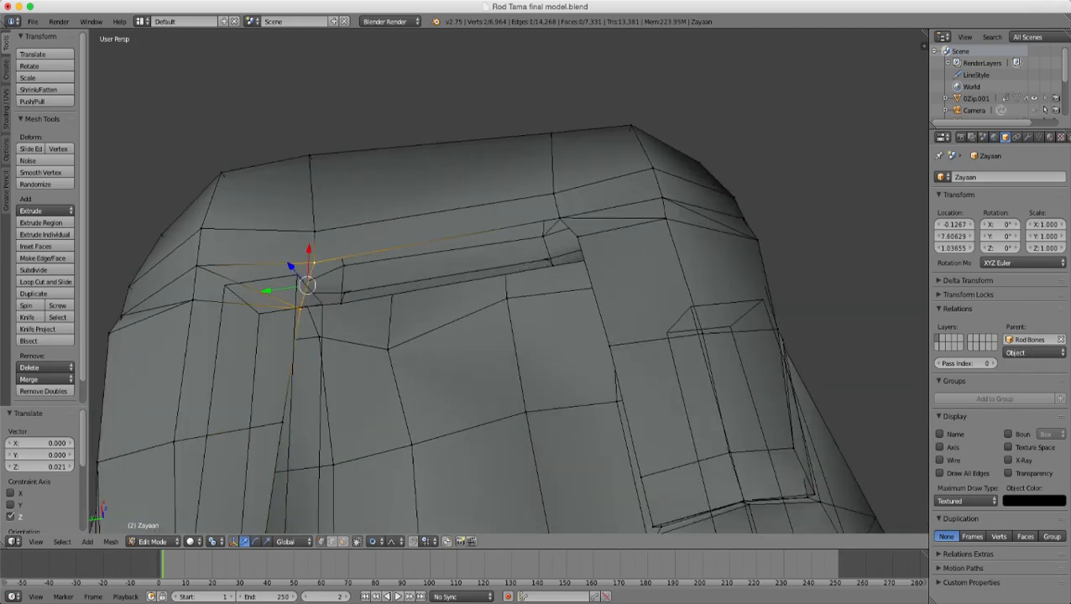
shift+right_click(196, 266)
shift+right_click(193, 299)
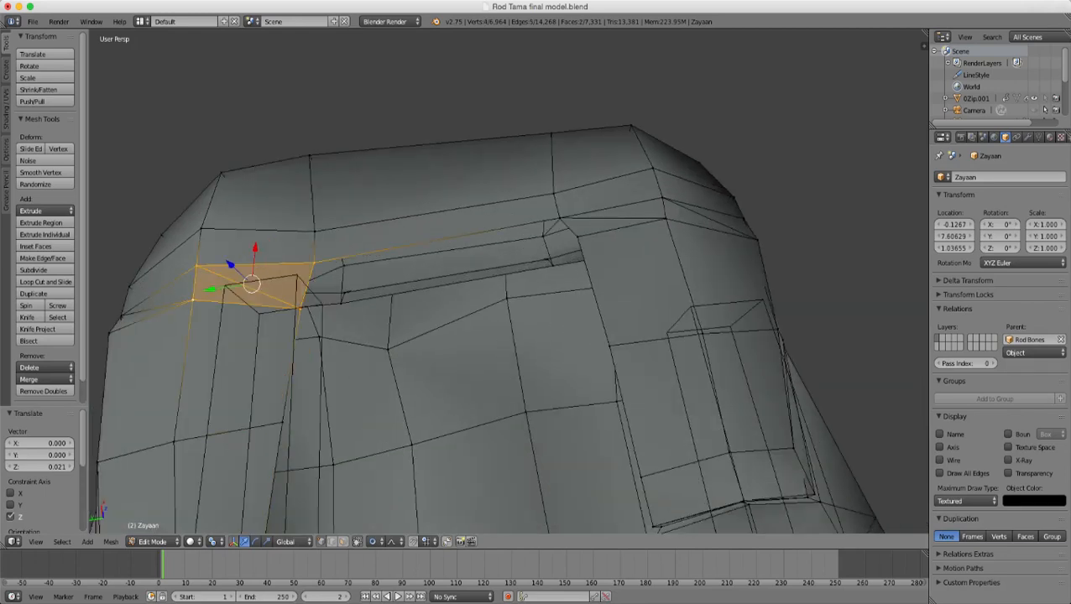
key(alt+j)
key(a)
scroll(509, 282, down, 3)
middle_drag(508, 282, 428, 280)
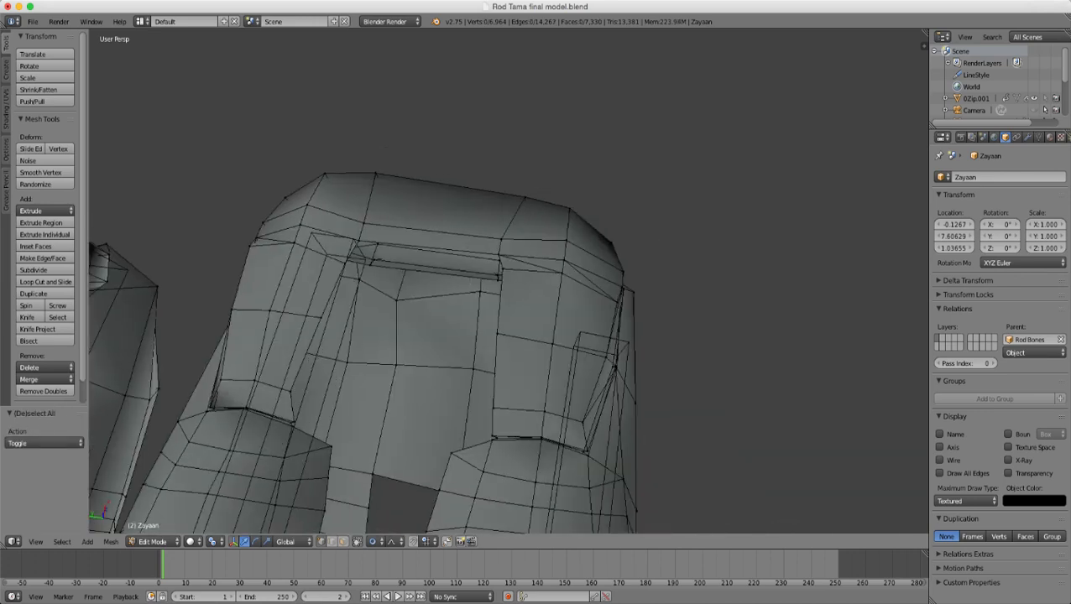
scroll(428, 280, up, 2)
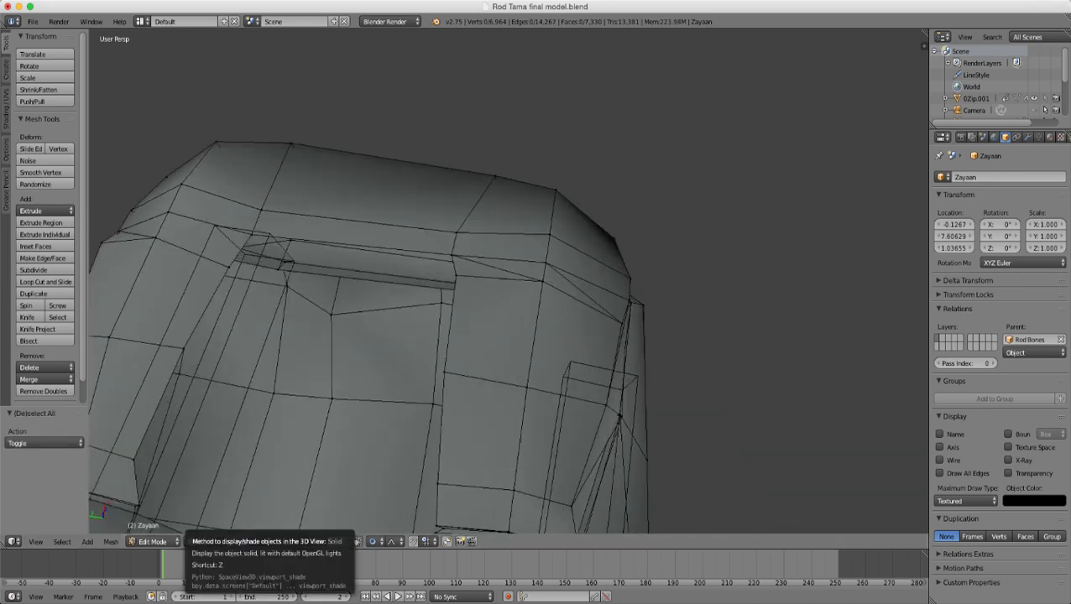
key(super+Tab)
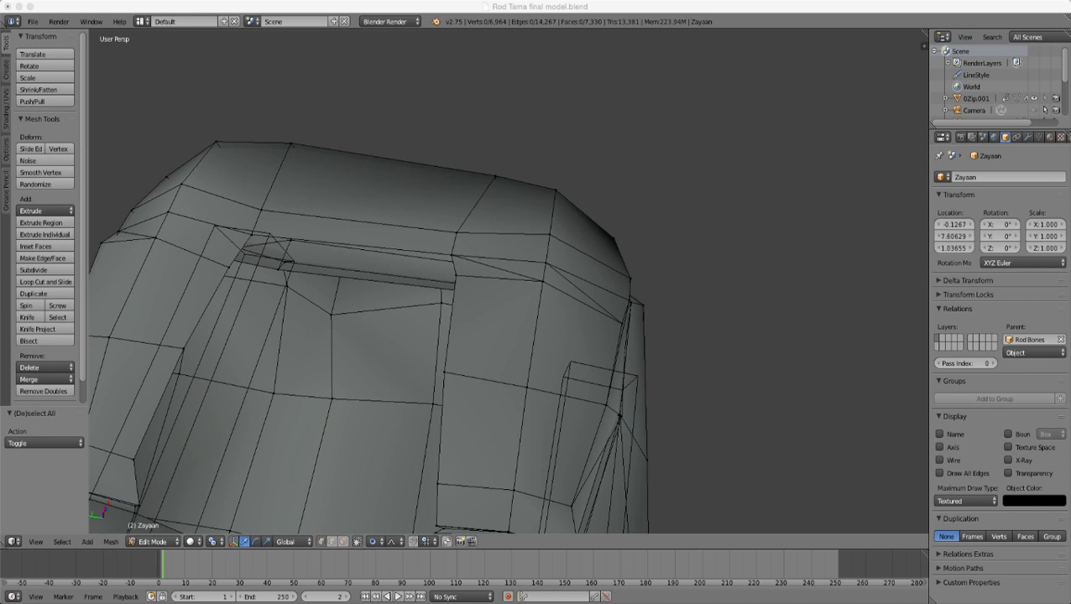
- Move the inner border vertex near the base of the +Y fingertip by -0.018 along Y using proportional editing
key(super+Tab)
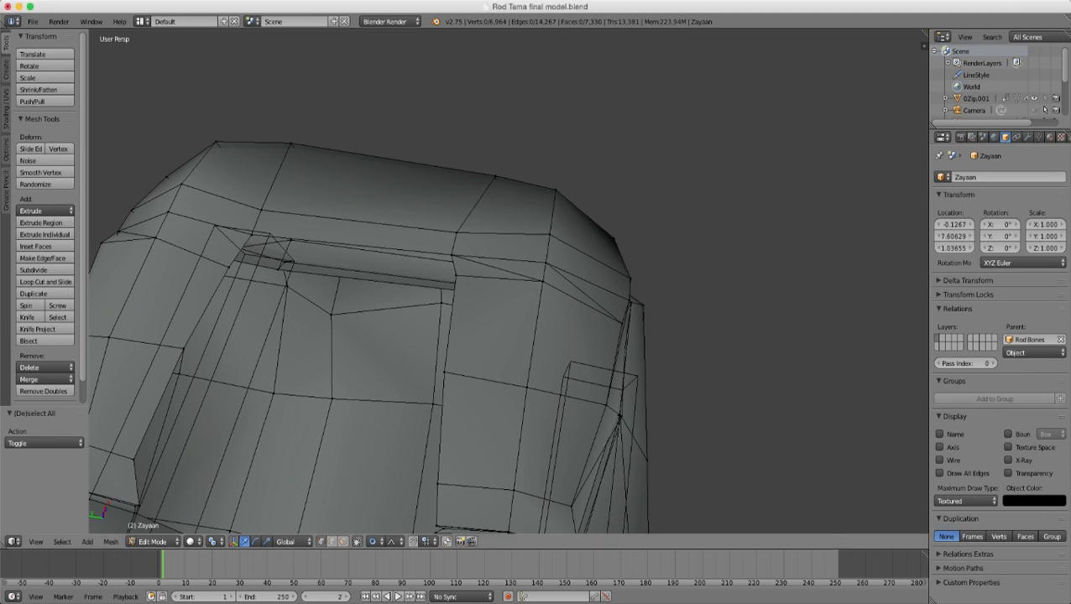
scroll(508, 282, down, 4)
middle_drag(508, 282, 514, 373)
scroll(445, 280, up, 3)
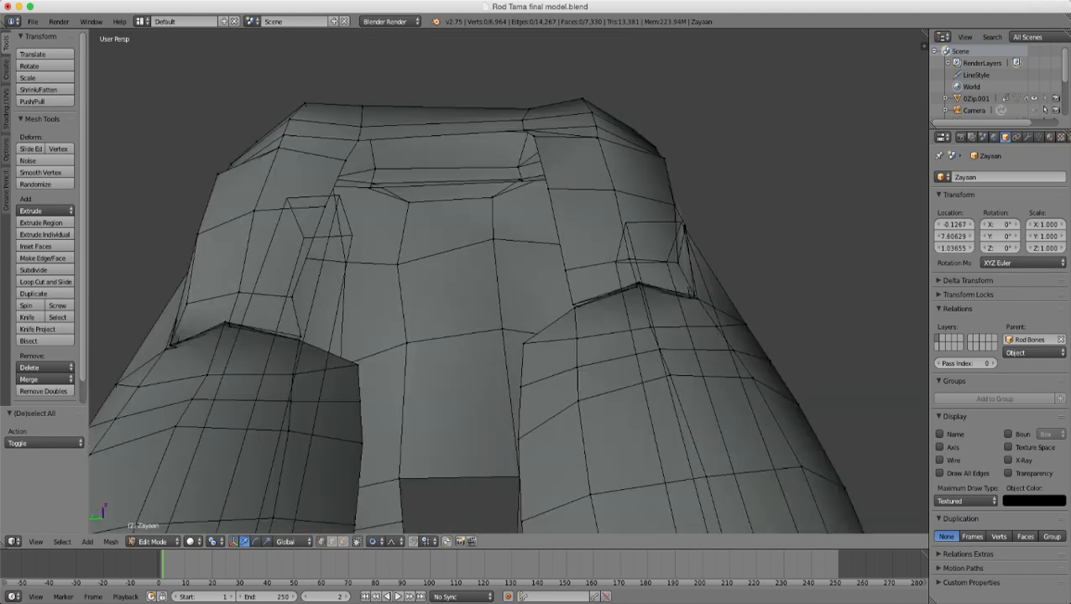
middle_drag(453, 312, 499, 312)
right_click(304, 340)
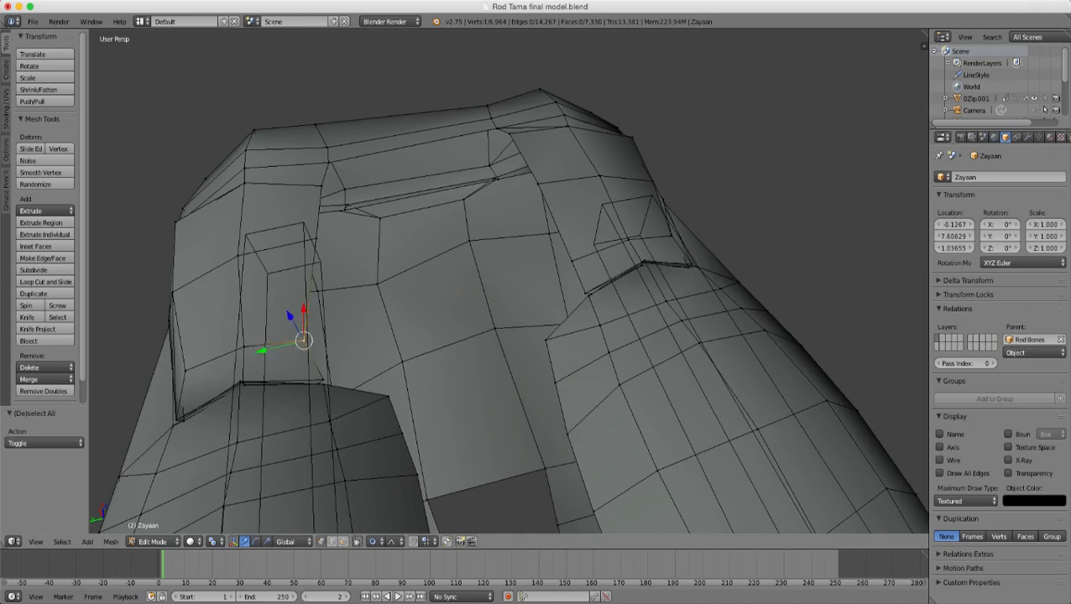
middle_drag(305, 339, 309, 369)
key(g)
key(y)
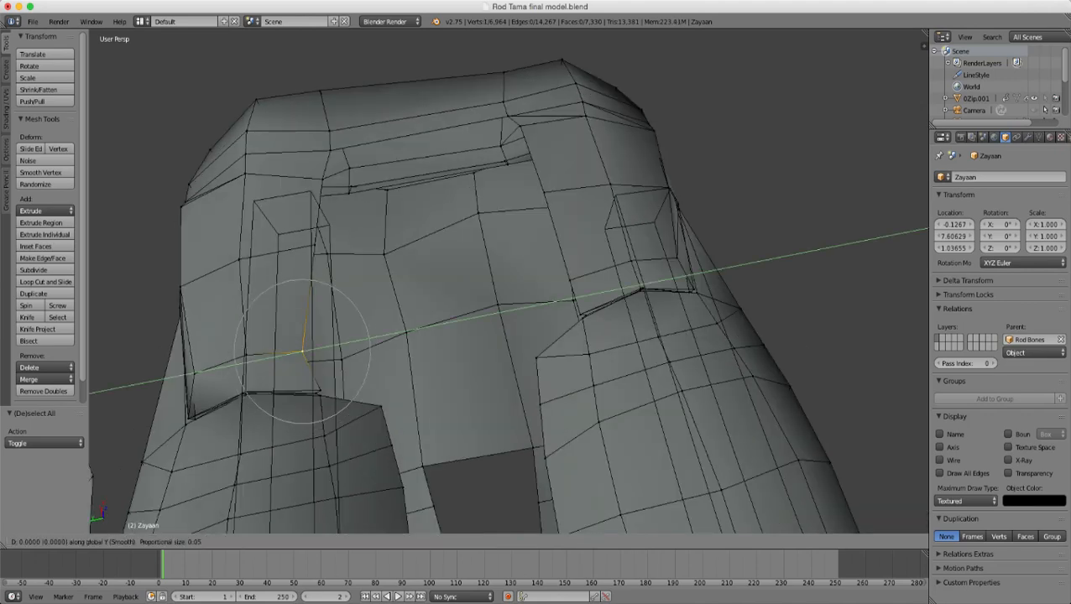
scroll(326, 348, up, 3)
click(325, 348)
middle_drag(325, 348, 383, 299)
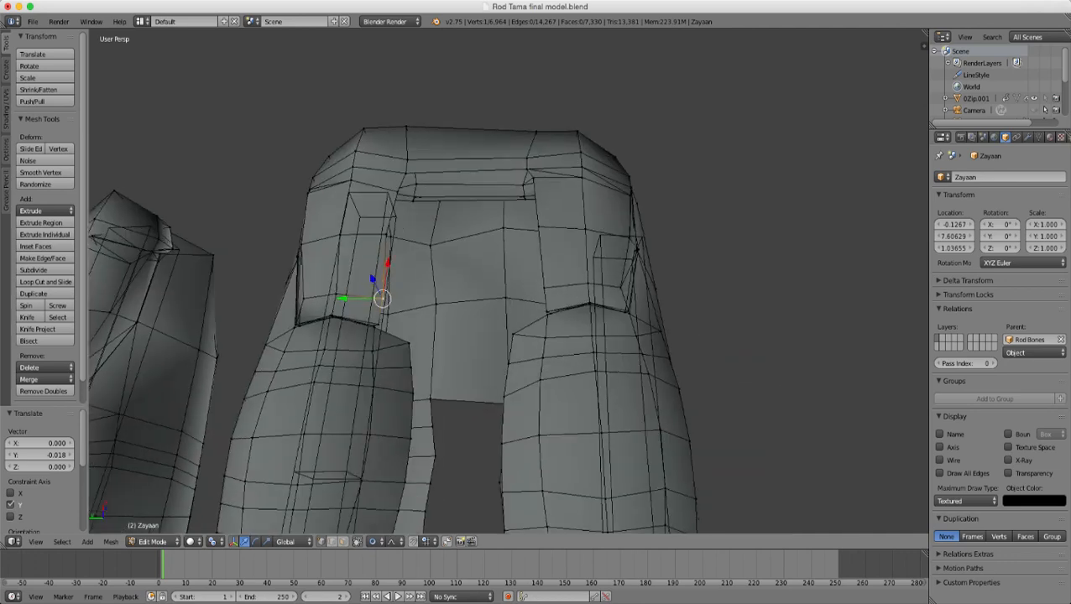
right_click(410, 343)
shift+right_click(410, 367)
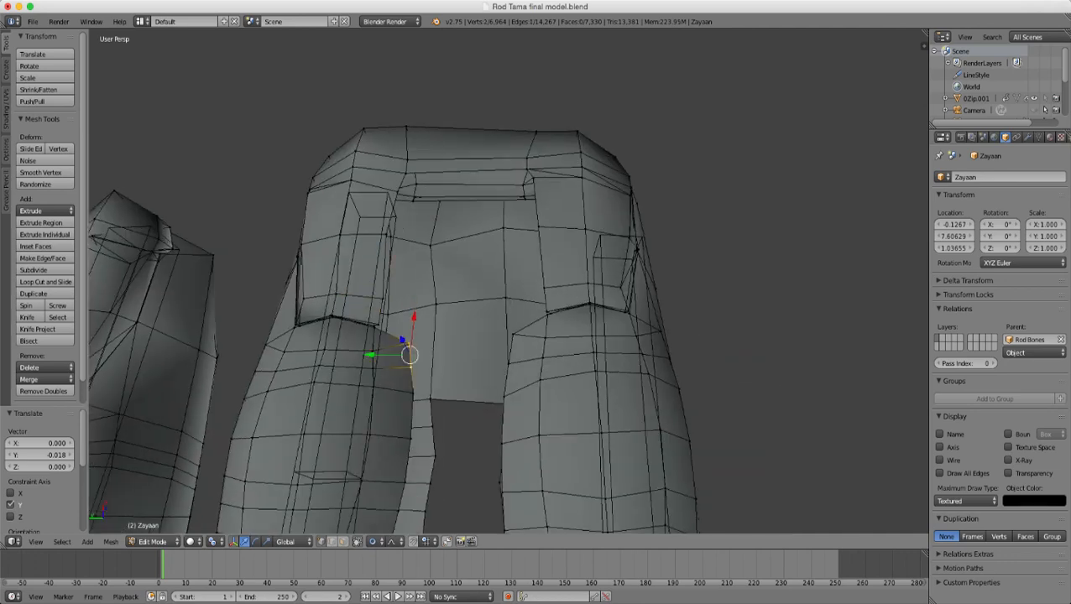
alt+right_click(394, 389)
alt+right_click(411, 360)
scroll(411, 359, down, 3)
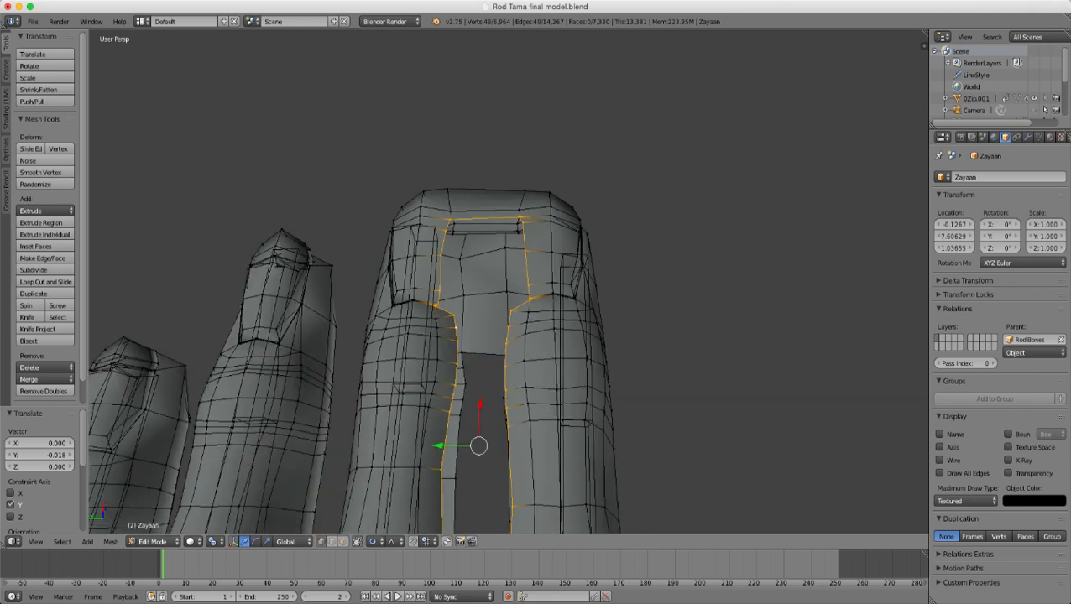
key(z)
scroll(411, 359, down, 5)
key(z)
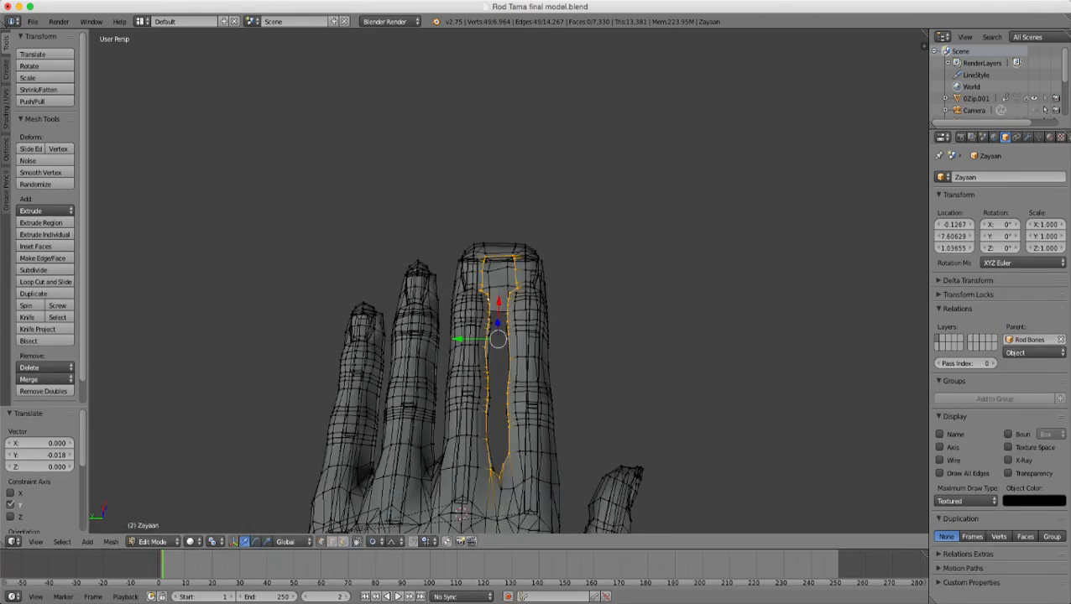
scroll(503, 336, up, 4)
mouse_move(521, 277)
middle_down()
mouse_move(549, 294)
mouse_move(587, 273)
mouse_move(587, 251)
mouse_move(628, 231)
mouse_move(471, 191)
mouse_move(375, 232)
mouse_move(397, 263)
mouse_move(409, 178)
mouse_move(445, 80)
mouse_move(581, 76)
mouse_move(609, 167)
mouse_move(609, 210)
mouse_move(827, 223)
mouse_move(852, 210)
middle_up()
scroll(587, 251, up, 4)
key(c)
key(Escape)
scroll(609, 209, down, 3)
shift+middle_drag(852, 210, 605, 205)
mouse_move(822, 121)
shift+middle_down()
mouse_move(648, 223)
mouse_move(635, 267)
mouse_move(615, 270)
mouse_move(564, 246)
mouse_move(501, 359)
mouse_move(632, 337)
shift+middle_up()
scroll(634, 267, up, 2)
key(c)
key(Escape)
scroll(500, 361, down, 3)
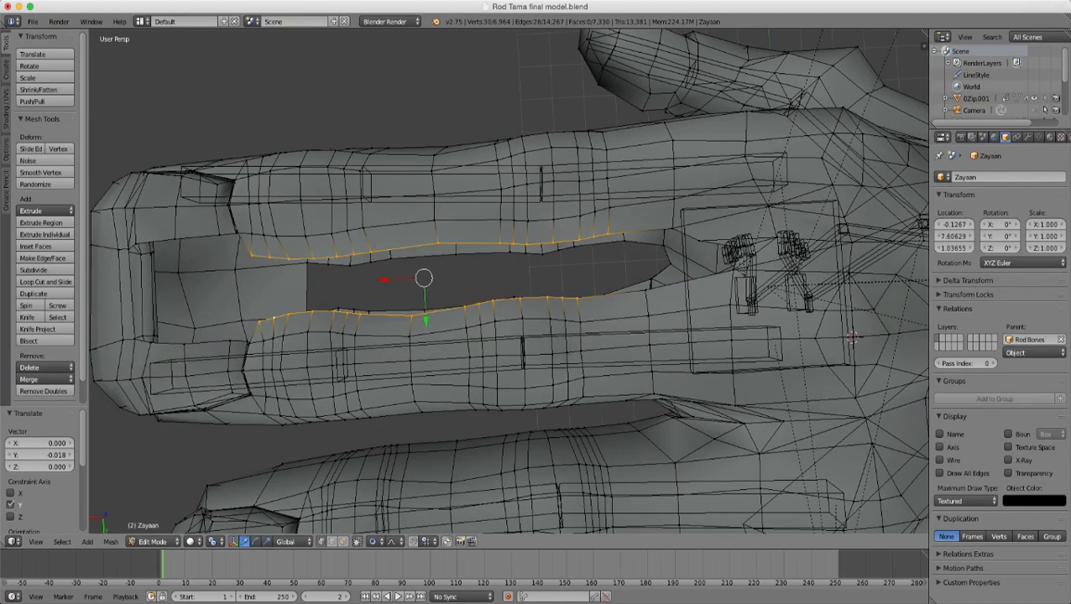
- Circle-select the -Y finger's knuckle section through the mesh and move it 0.064 along X with a proportional size of 0.16
shift+middle_drag(556, 166, 495, 225)
scroll(495, 225, up, 2)
key(z)
key(a)
key(c)
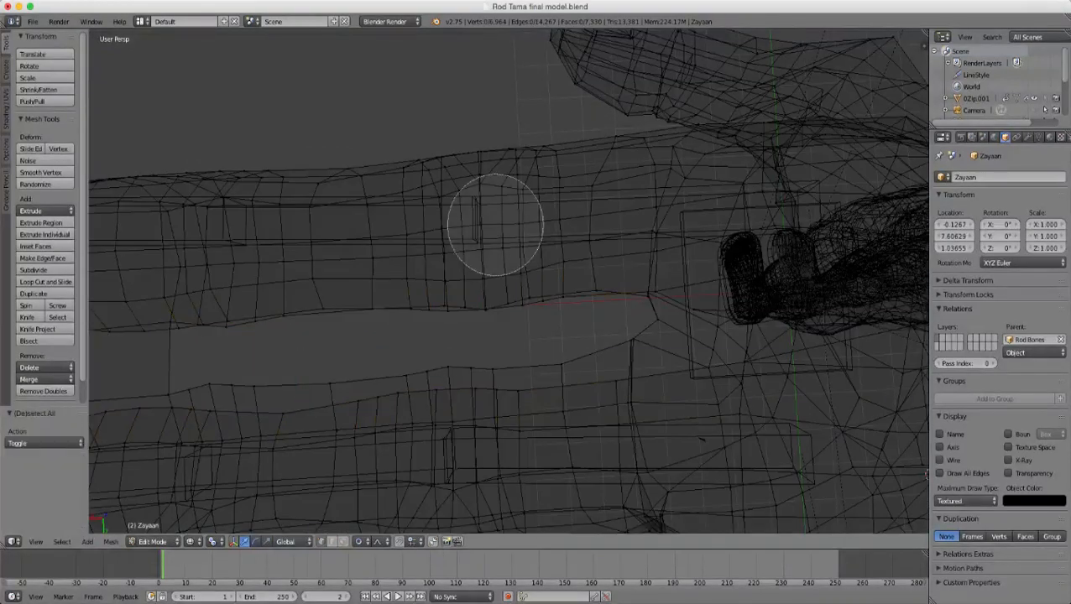
mouse_move(445, 178)
mouse_down()
mouse_move(425, 210)
mouse_move(468, 271)
mouse_move(516, 282)
mouse_move(529, 275)
mouse_move(530, 166)
mouse_up()
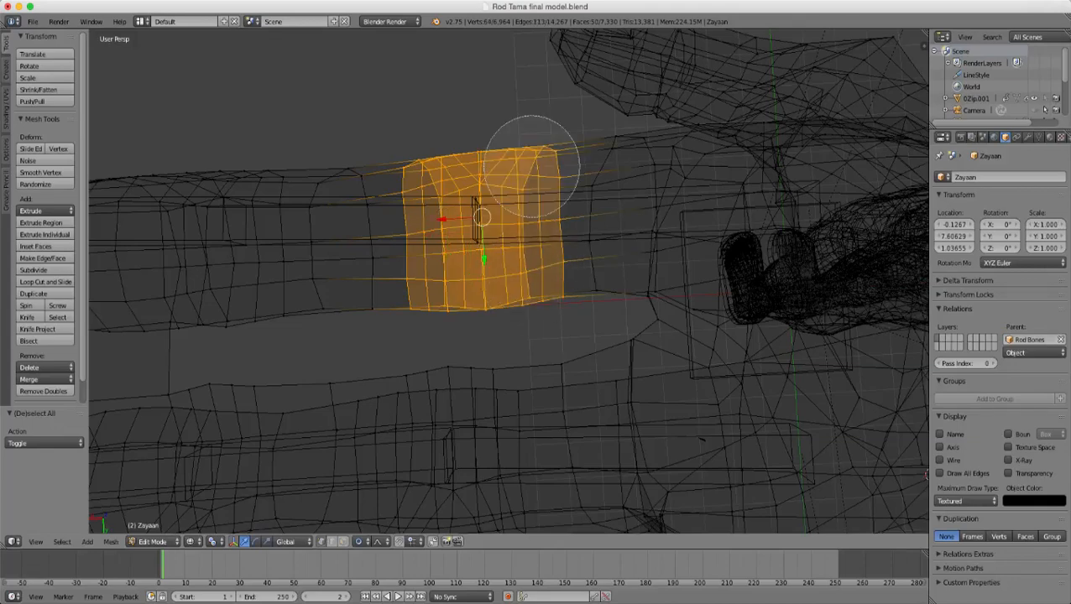
key(Escape)
key(z)
middle_drag(530, 166, 552, 165)
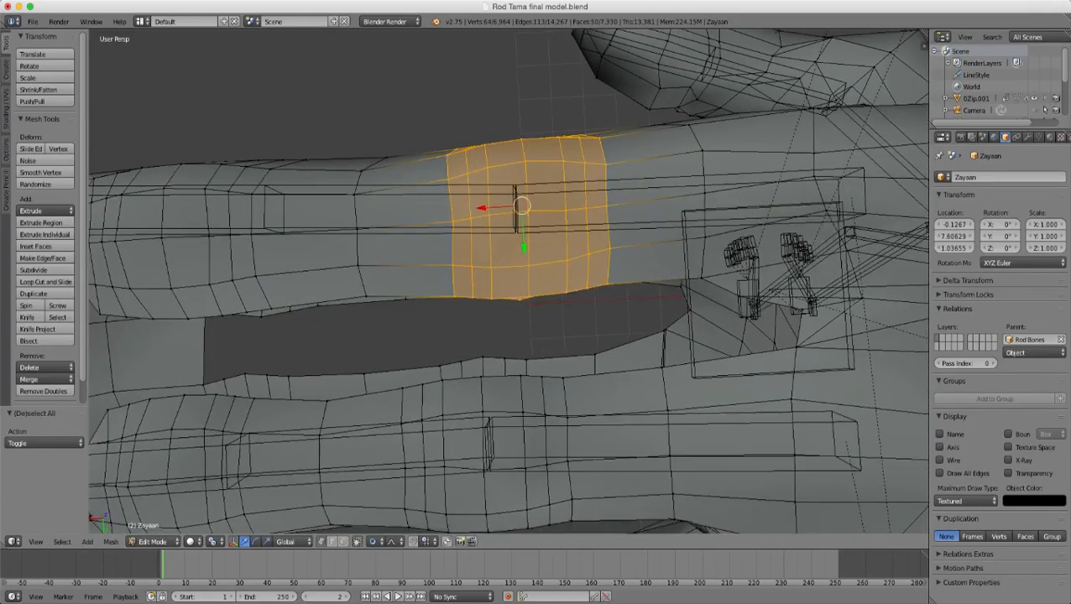
key(g)
key(x)
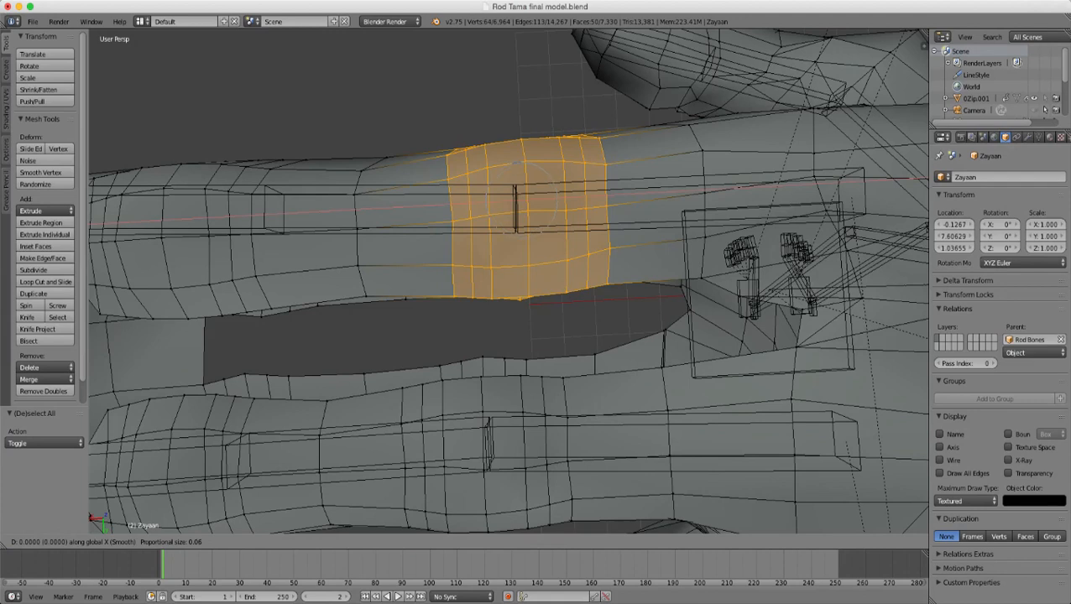
scroll(519, 198, down, 6)
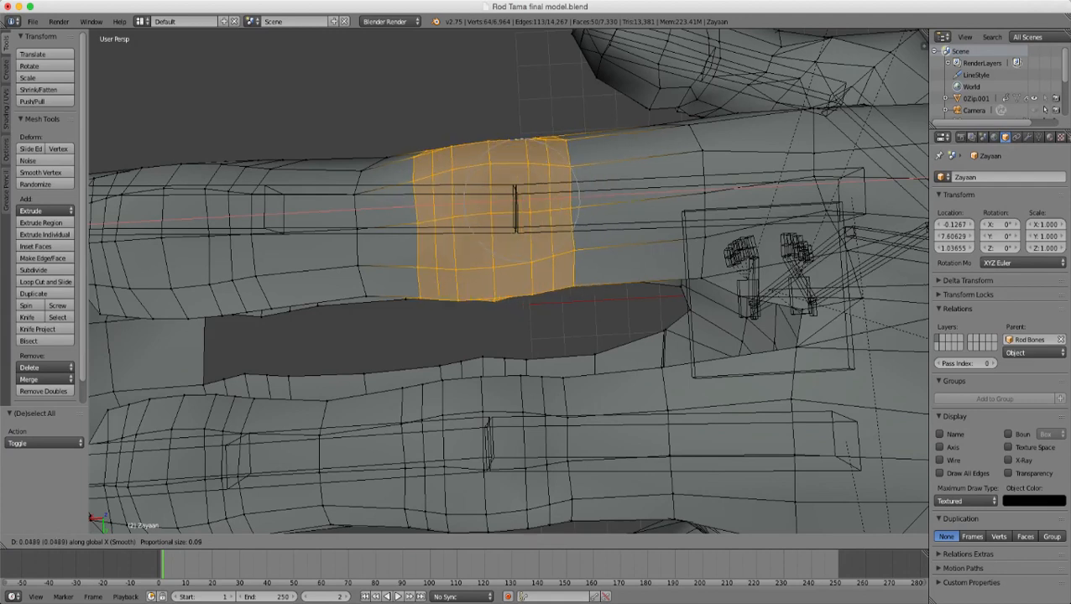
scroll(528, 199, down, 1)
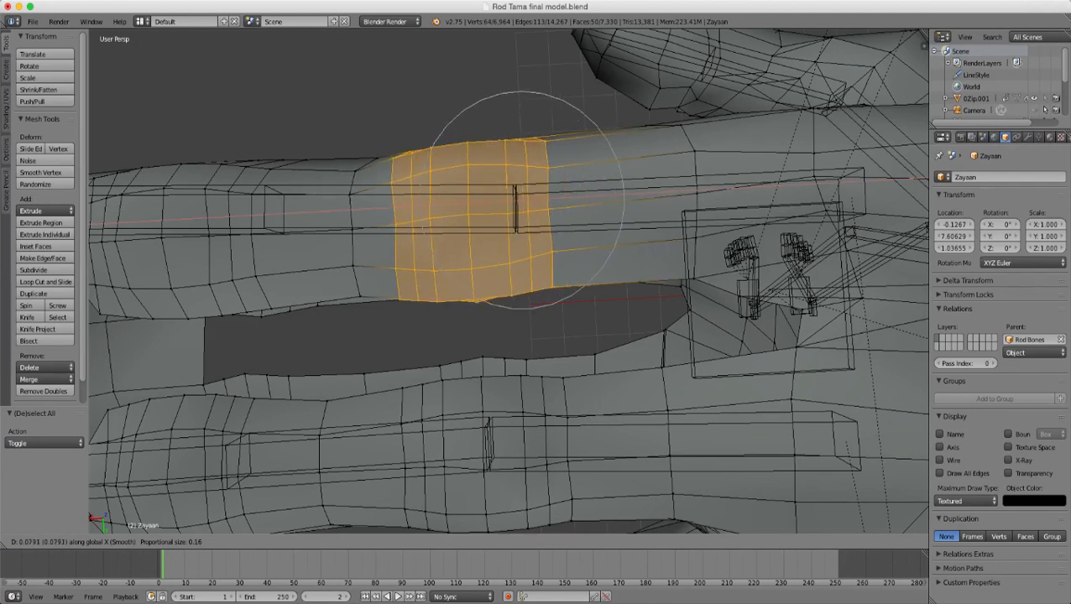
click(434, 225)
- Select the edge loop just beyond the moved knuckle section on the -Y finger and move it 0.046 along X with proportional editing
scroll(434, 226, down, 3)
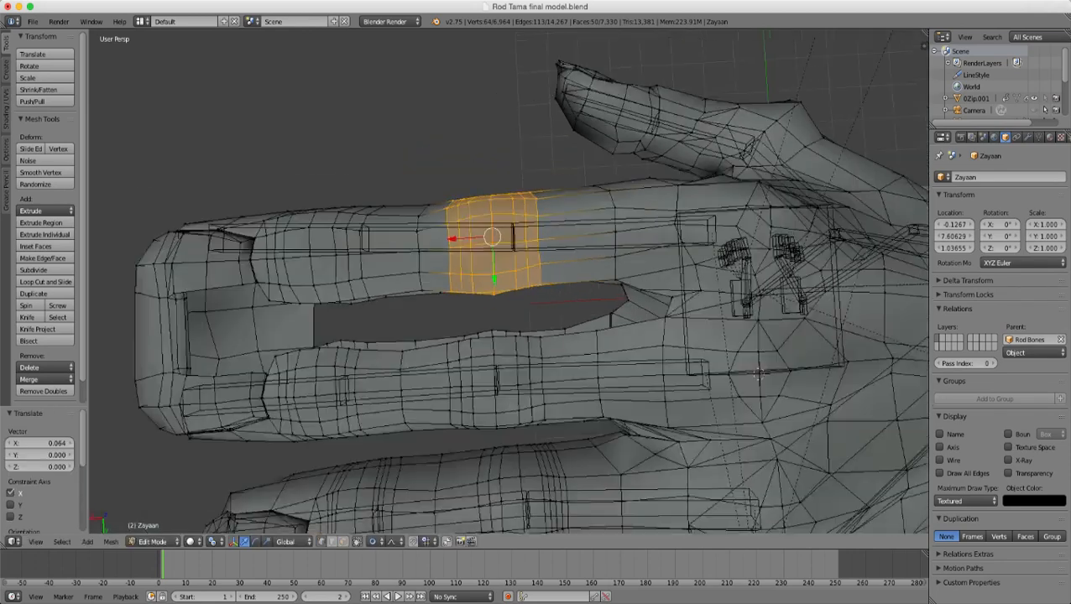
shift+middle_drag(495, 273, 587, 256)
scroll(587, 256, up, 2)
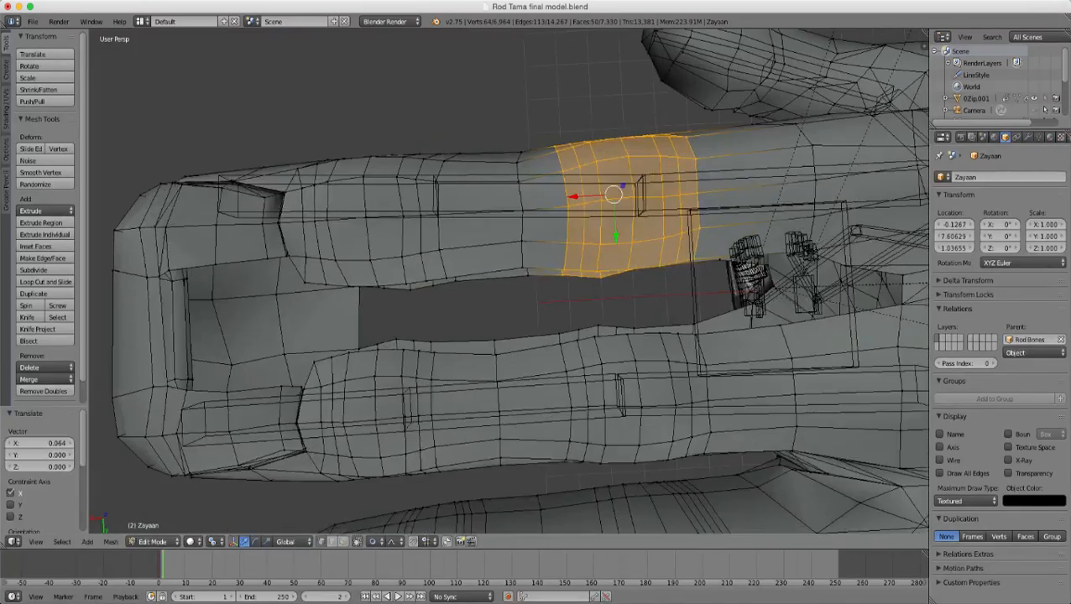
alt+right_click(522, 227)
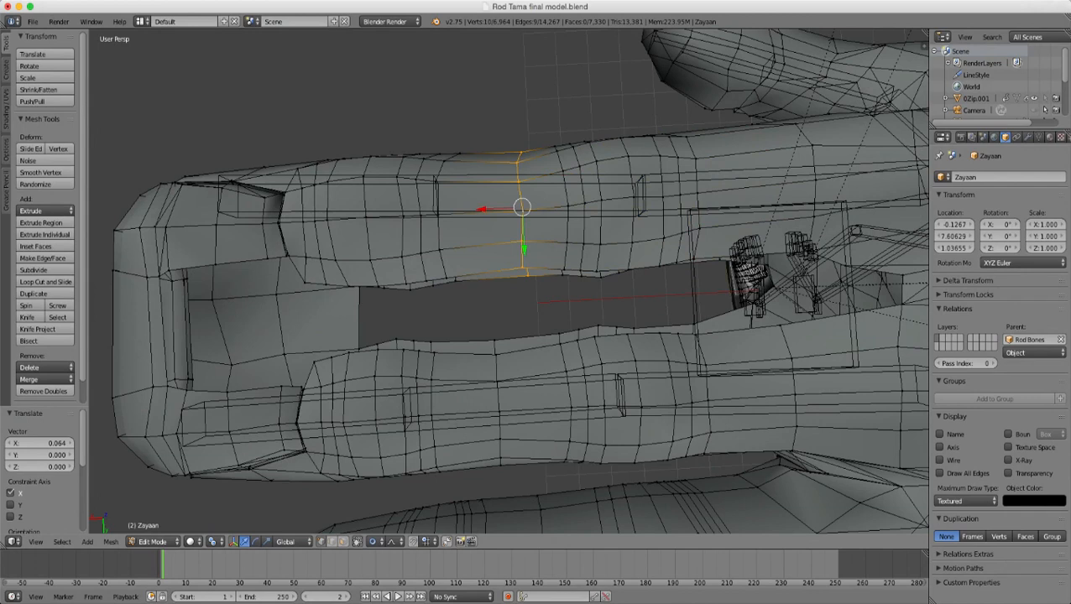
key(g)
key(x)
scroll(521, 206, up, 4)
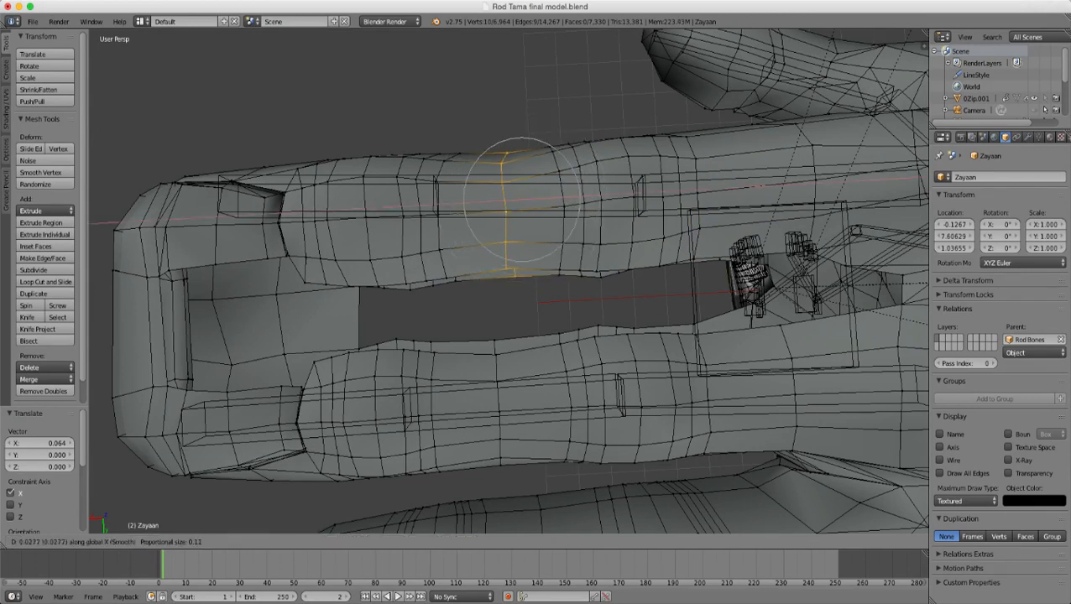
scroll(521, 202, up, 2)
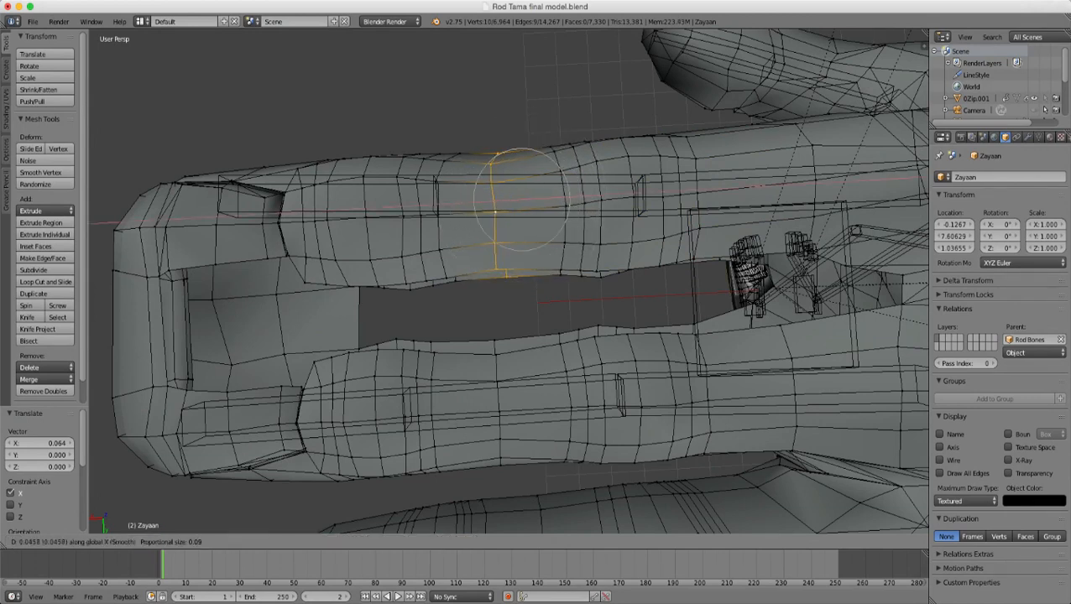
scroll(500, 208, up, 2)
click(497, 210)
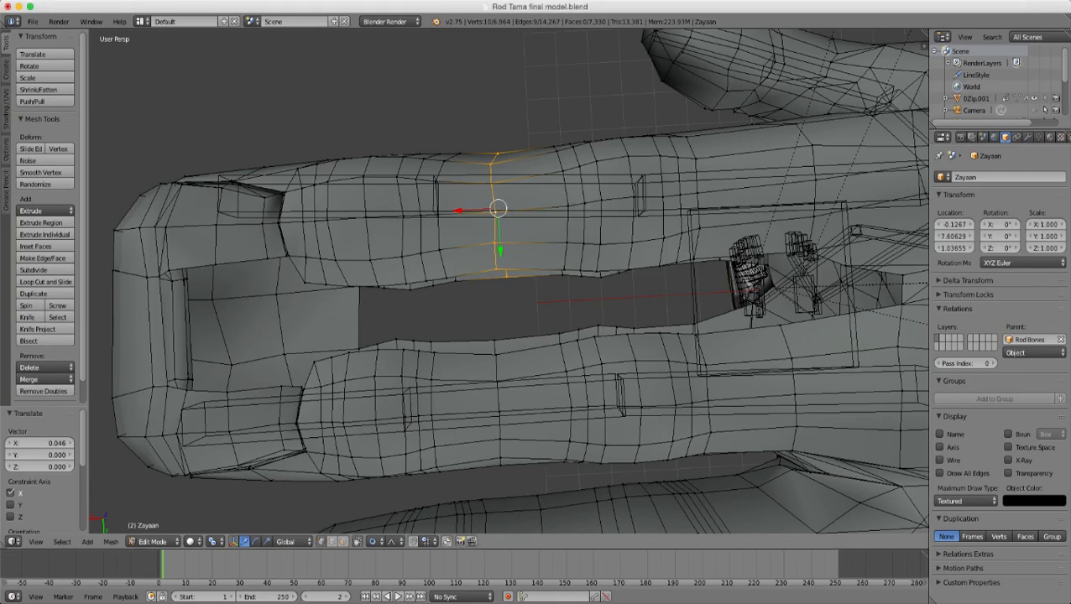
- Switch to Object Mode and examine the shape of the joined fingers from several angles
scroll(509, 281, down, 8)
middle_drag(470, 335, 622, 251)
key(Tab)
middle_drag(420, 281, 604, 277)
scroll(508, 281, down, 3)
middle_drag(436, 238, 262, 336)
scroll(263, 336, up, 4)
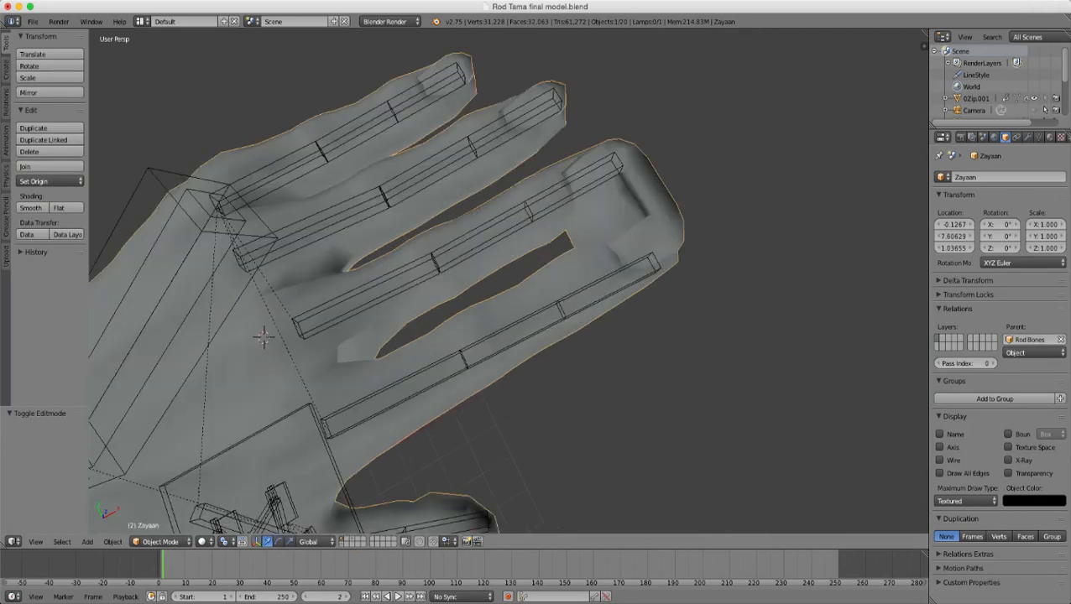
- Return to Edit Mode and select the inner border loop running around the gap between the two joined fingers
key(Tab)
middle_drag(508, 281, 478, 269)
scroll(509, 281, up, 4)
middle_drag(437, 352, 579, 248)
scroll(509, 281, up, 2)
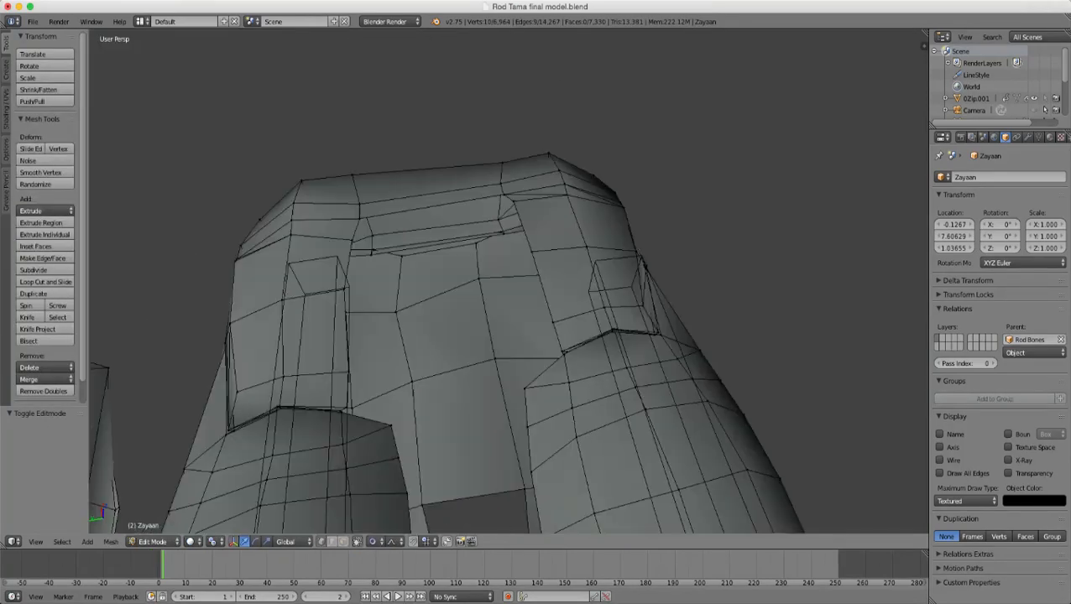
middle_drag(503, 352, 586, 255)
scroll(508, 281, up, 2)
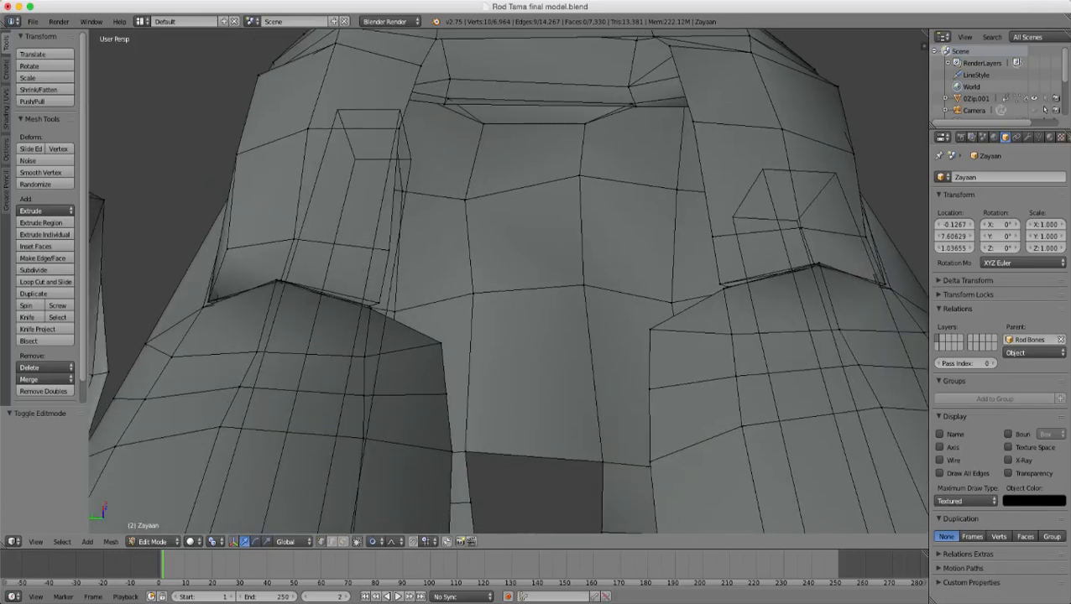
alt+right_click(392, 220)
- Circle-deselect the border loop's vertices along both finger shafts in wireframe, keeping only the fingertip portion selected
scroll(509, 281, down, 3)
key(z)
scroll(509, 281, down, 2)
key(c)
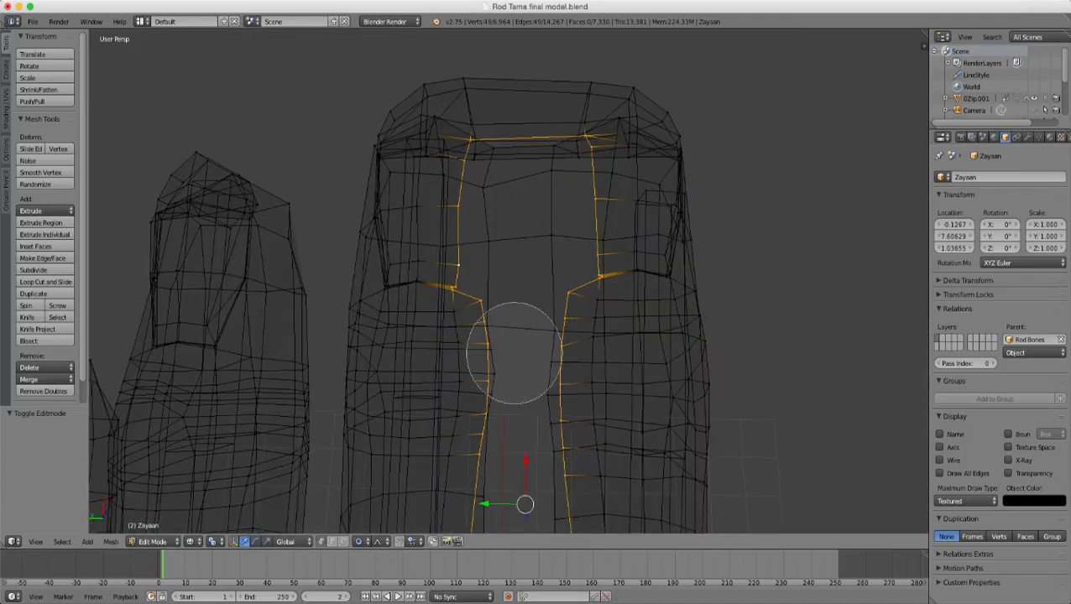
middle_click(511, 325)
middle_click(550, 313)
middle_click(511, 387)
middle_click(518, 442)
key(Escape)
scroll(518, 442, down, 1)
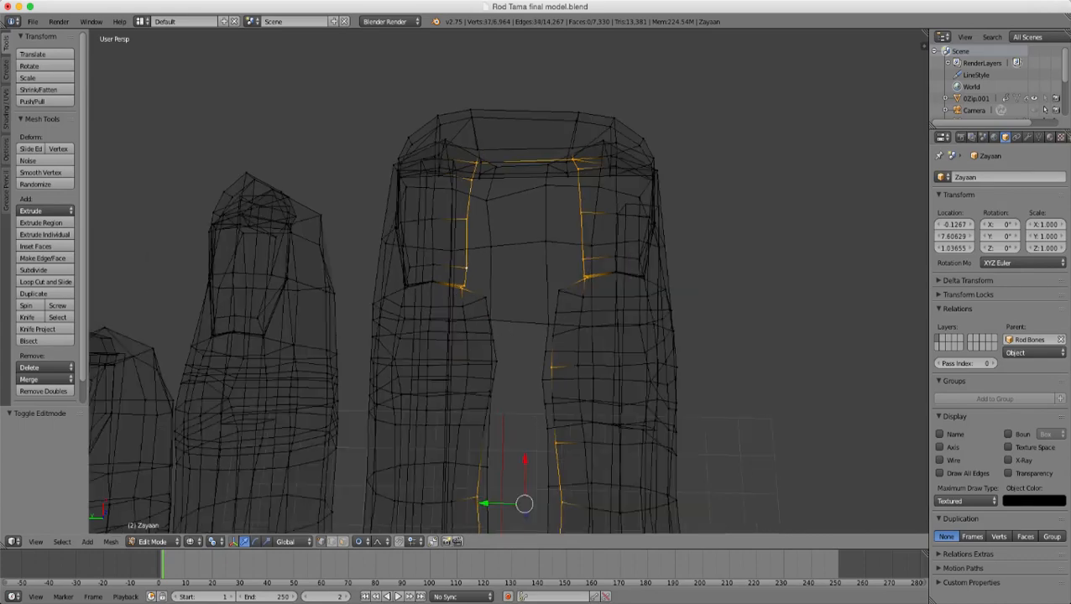
scroll(531, 388, down, 3)
key(c)
mouse_move(524, 361)
middle_down()
mouse_move(506, 448)
mouse_move(514, 478)
mouse_move(514, 410)
mouse_move(511, 432)
middle_up()
key(Escape)
scroll(506, 448, down, 3)
key(c)
key(Escape)
scroll(515, 470, up, 10)
key(z)
scroll(513, 394, down, 2)
scroll(511, 419, up, 2)
key(z)
key(c)
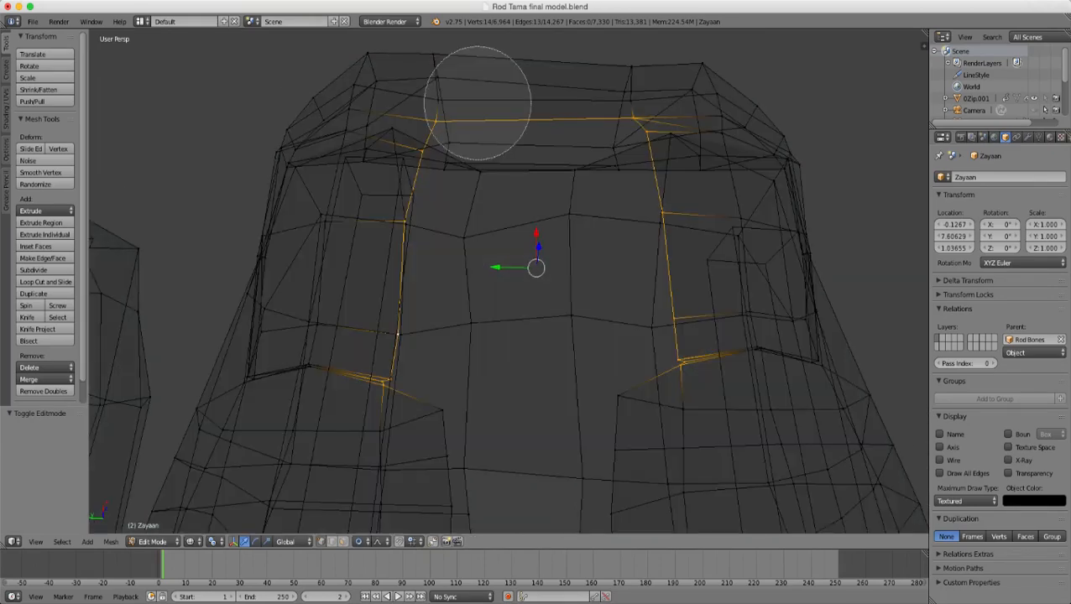
mouse_move(477, 103)
middle_down()
mouse_move(528, 112)
mouse_move(573, 96)
middle_up()
key(Escape)
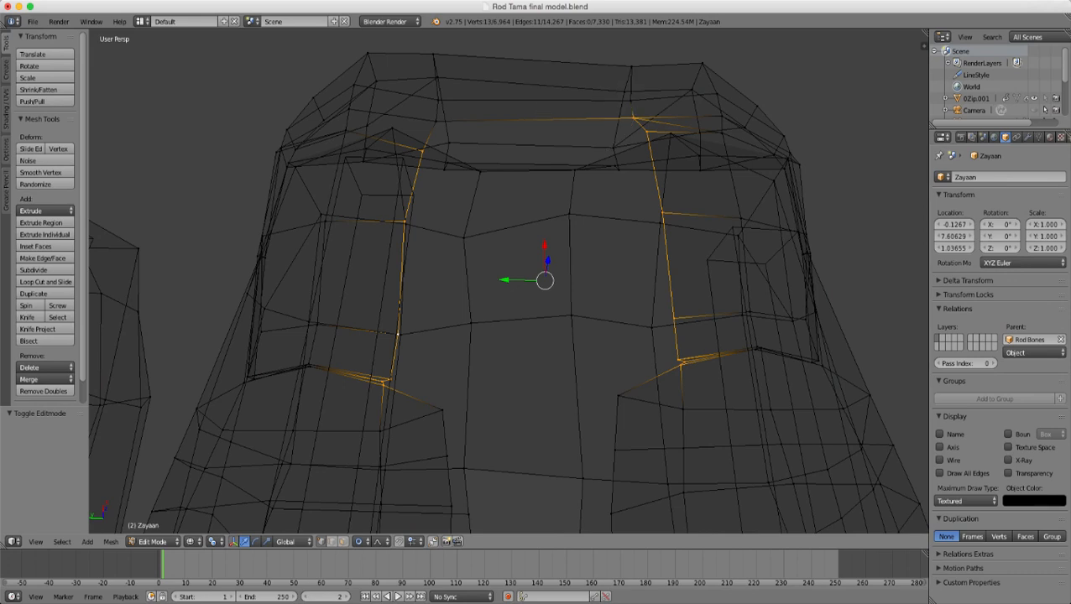
key(ctrl+z)
- Switch to solid shading and edge selection, and deselect the cross edge joining the two inner fingertip borders
key(z)
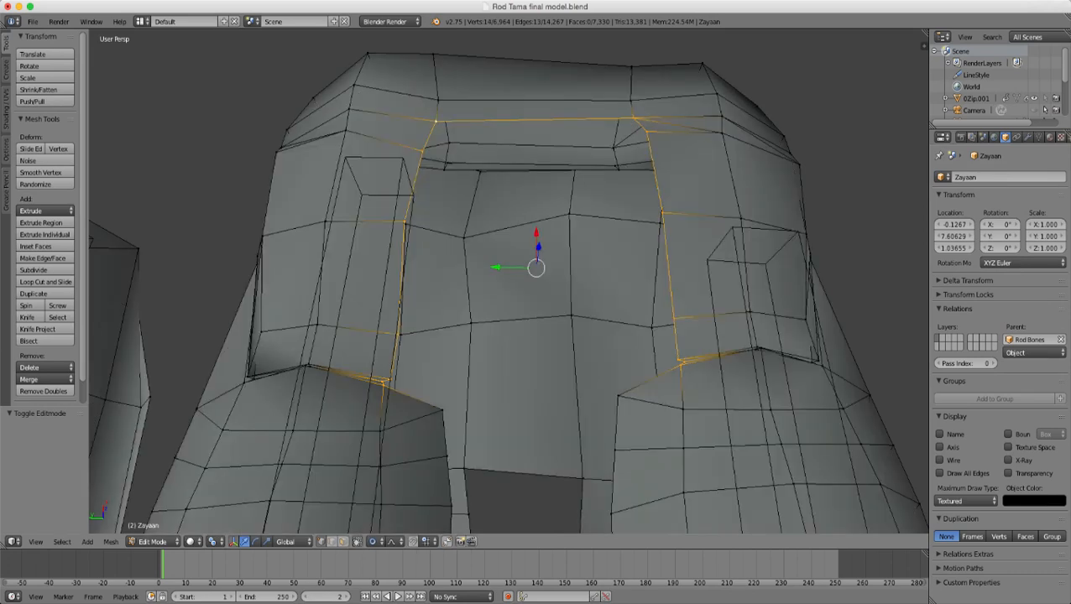
click(333, 542)
shift+right_click(535, 119)
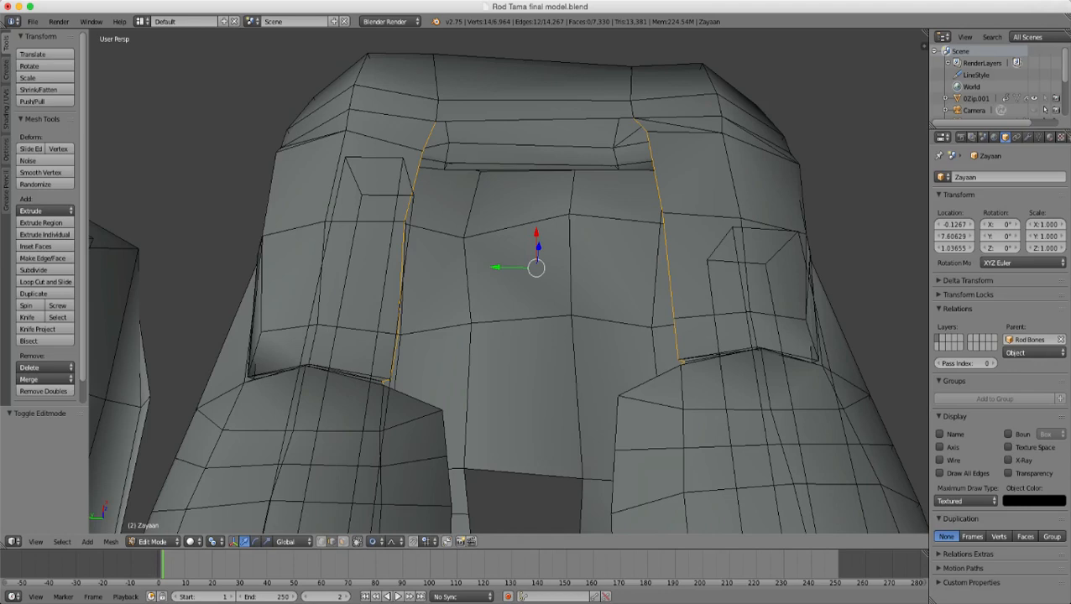
- With proportional editing disabled and the pivot point changed, extrude the two inner fingertip borders and scale them by 0.566 along Y
click(374, 541)
click(392, 527)
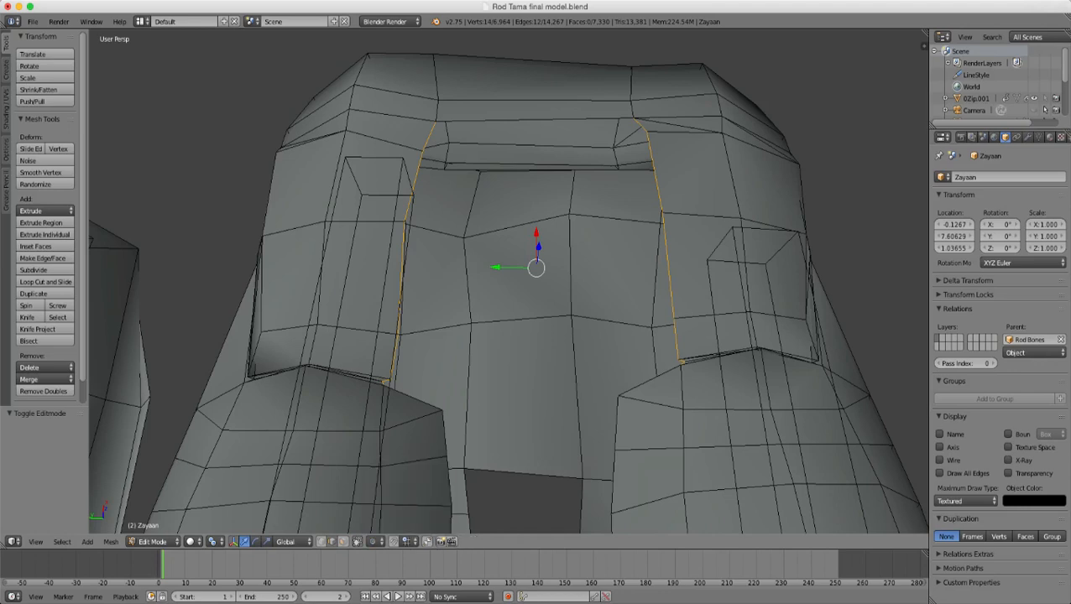
click(215, 541)
click(244, 486)
key(e)
key(Escape)
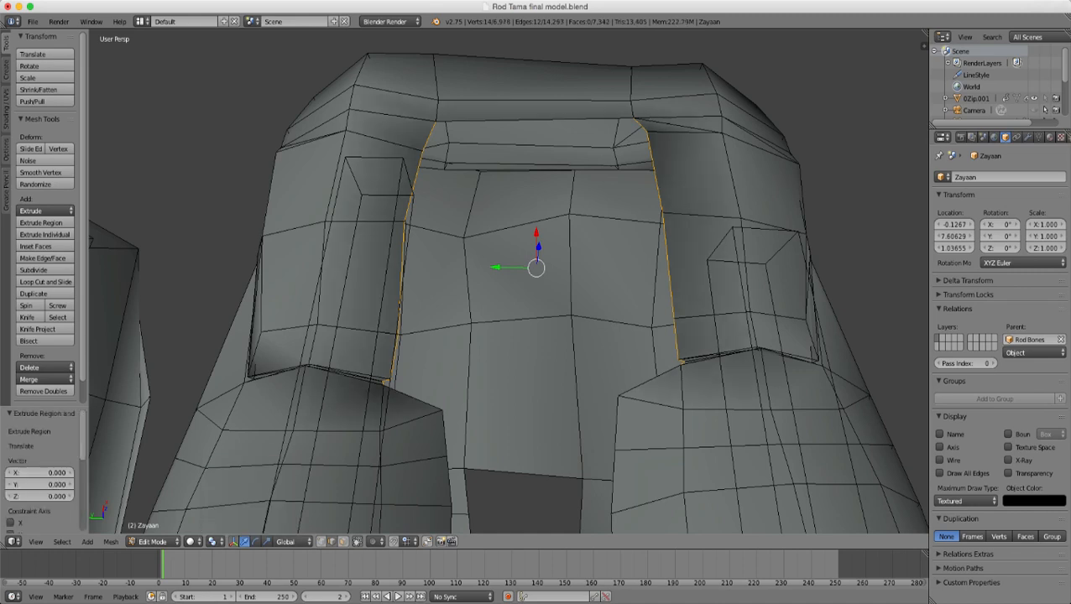
key(s)
key(y)
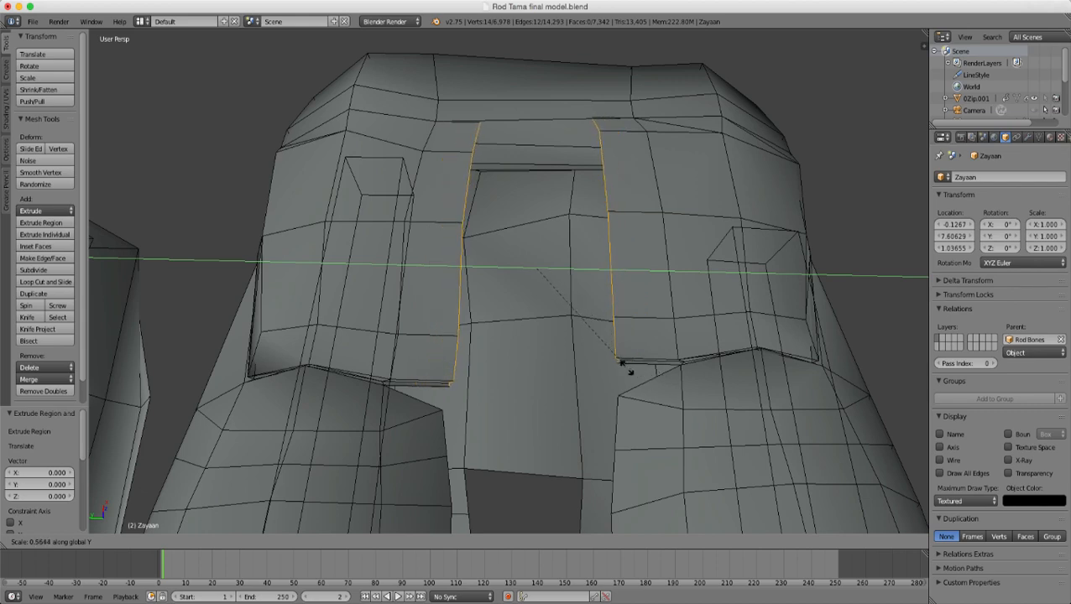
click(622, 363)
- Fill the triangular gap below the middle finger's extruded fingertip border with a face made from its two bordering edges
middle_drag(622, 362, 663, 218)
scroll(626, 302, up, 2)
right_click(430, 323)
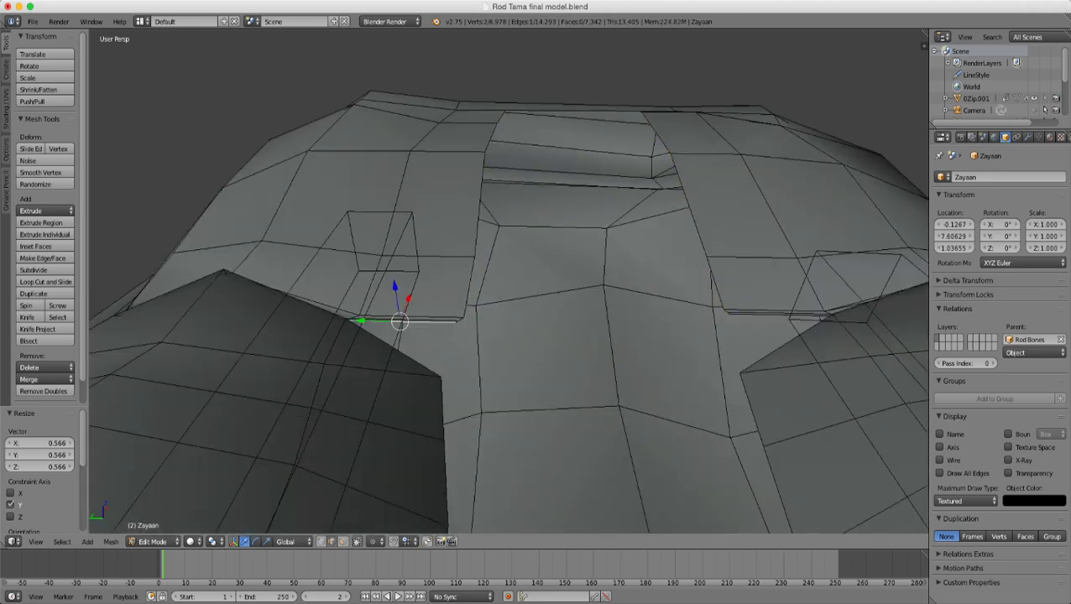
shift+right_click(401, 353)
middle_drag(401, 353, 503, 331)
scroll(332, 336, up, 4)
right_click(610, 304)
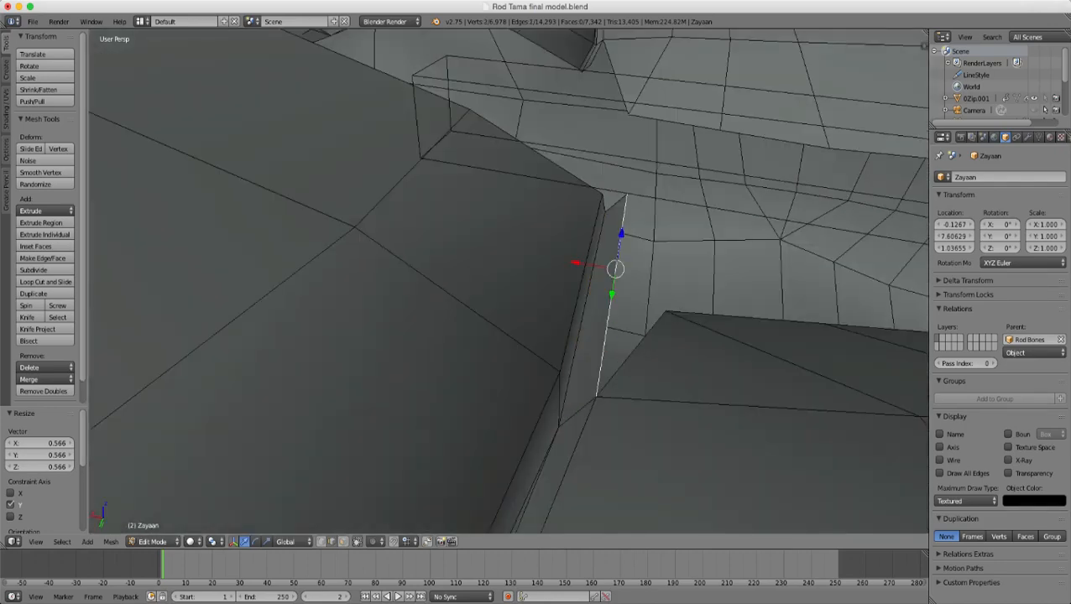
shift+right_click(634, 352)
middle_drag(634, 351, 186, 357)
key(f)
- Fill the matching triangular gap below the index finger's extruded fingertip border with a face from two edges
scroll(470, 345, down, 4)
scroll(168, 336, up, 4)
right_click(636, 250)
shift+right_click(654, 308)
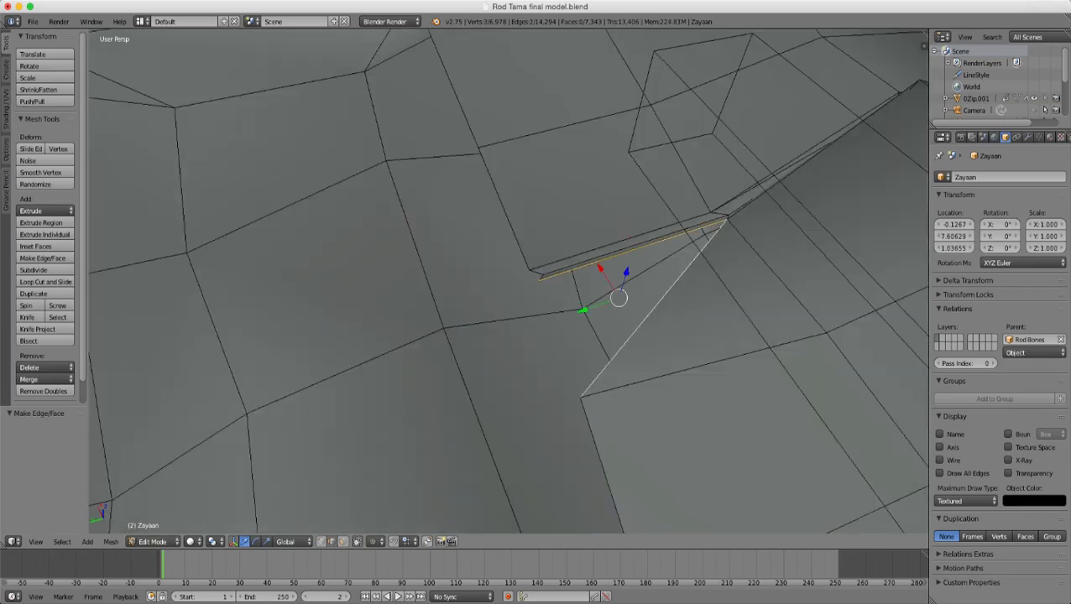
key(f)
scroll(544, 285, down, 3)
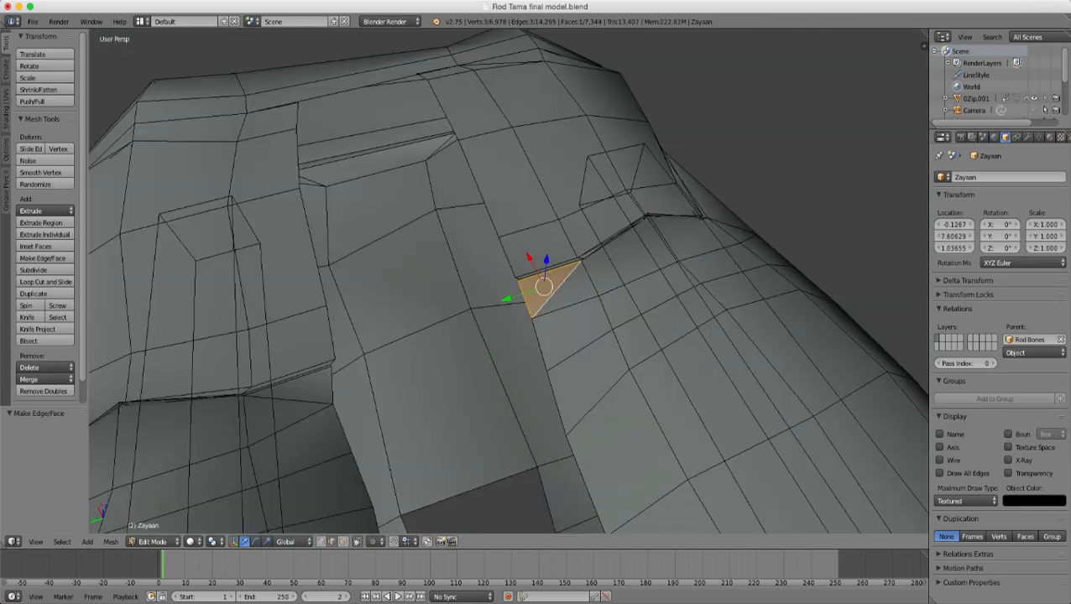
- Select the new triangle and its neighbouring triangle on both fingers and try to convert the pairs to quads
shift+right_click(591, 277)
shift+right_click(566, 306)
middle_drag(566, 306, 625, 285)
scroll(625, 286, up, 3)
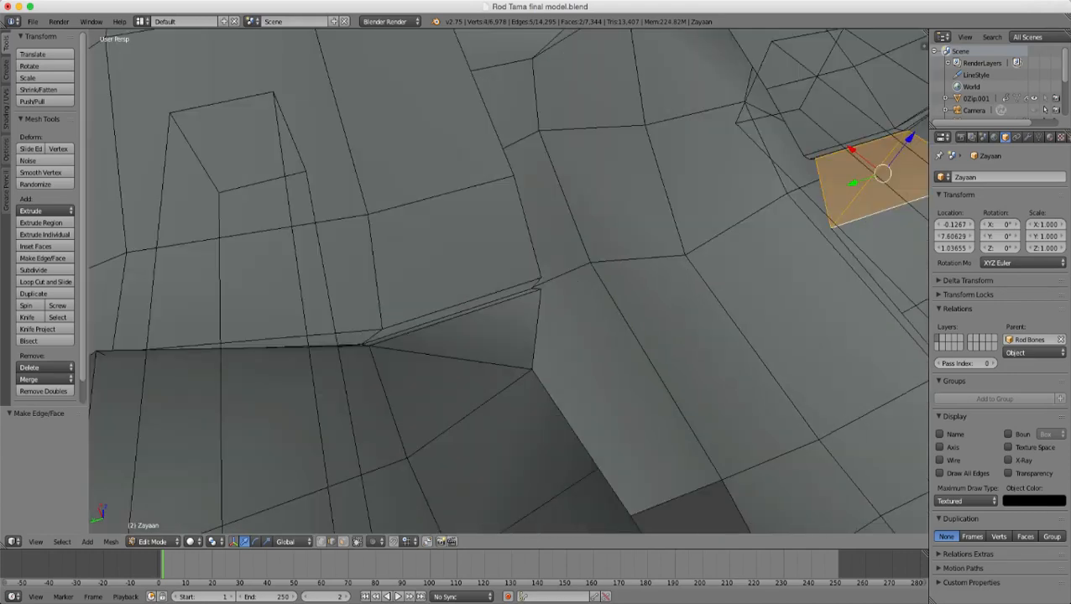
shift+right_click(470, 361)
shift+right_click(480, 406)
shift+right_click(536, 333)
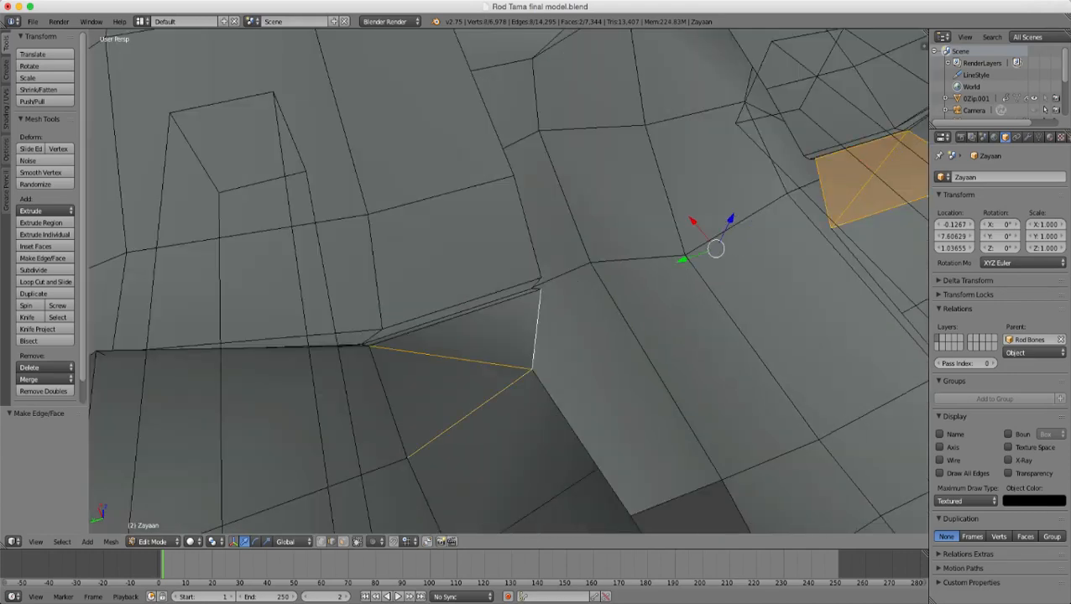
key(f)
key(f)
middle_drag(536, 333, 470, 323)
key(alt+j)
scroll(596, 318, up, 1)
scroll(567, 339, up, 3)
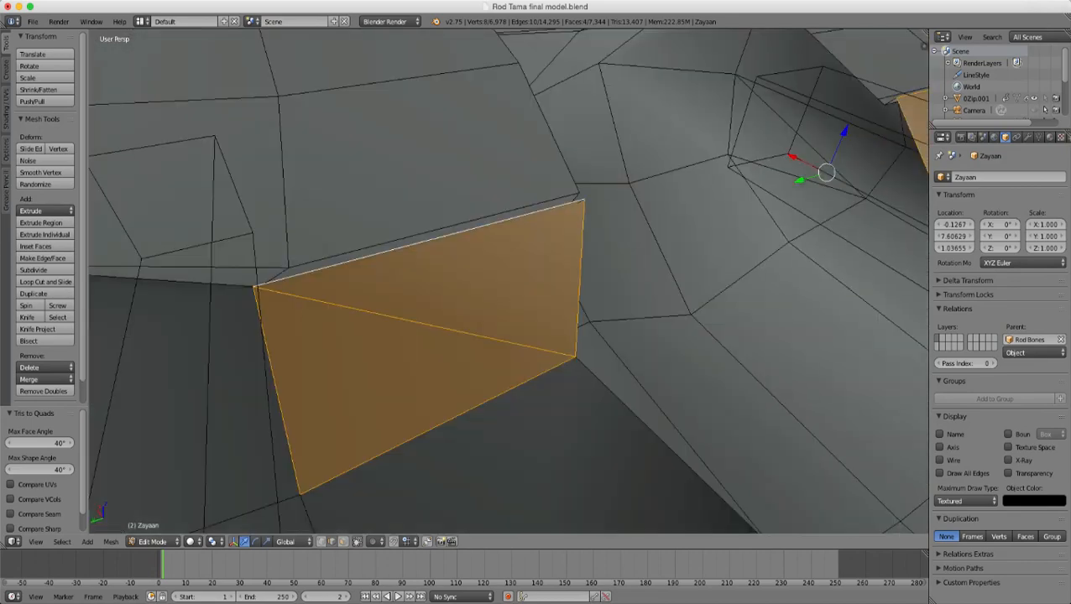
- In vertex selection mode, raise the middle finger triangle's lower corner vertex about 0.012 along Z and shift it along X
scroll(508, 323, down, 3)
middle_drag(588, 336, 315, 273)
scroll(507, 281, up, 1)
click(321, 542)
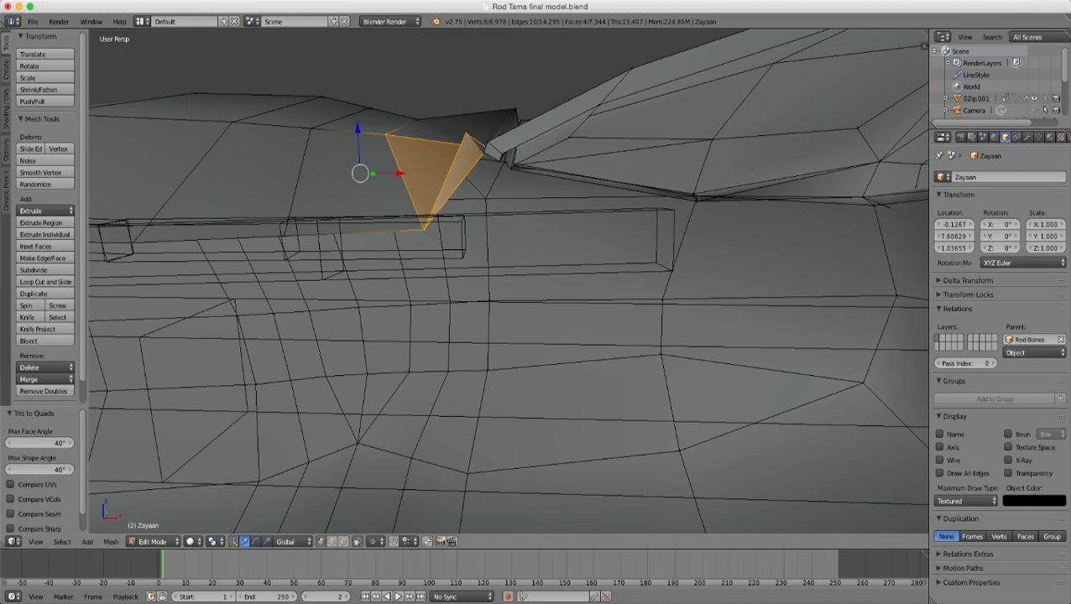
right_click(425, 229)
middle_drag(425, 229, 393, 233)
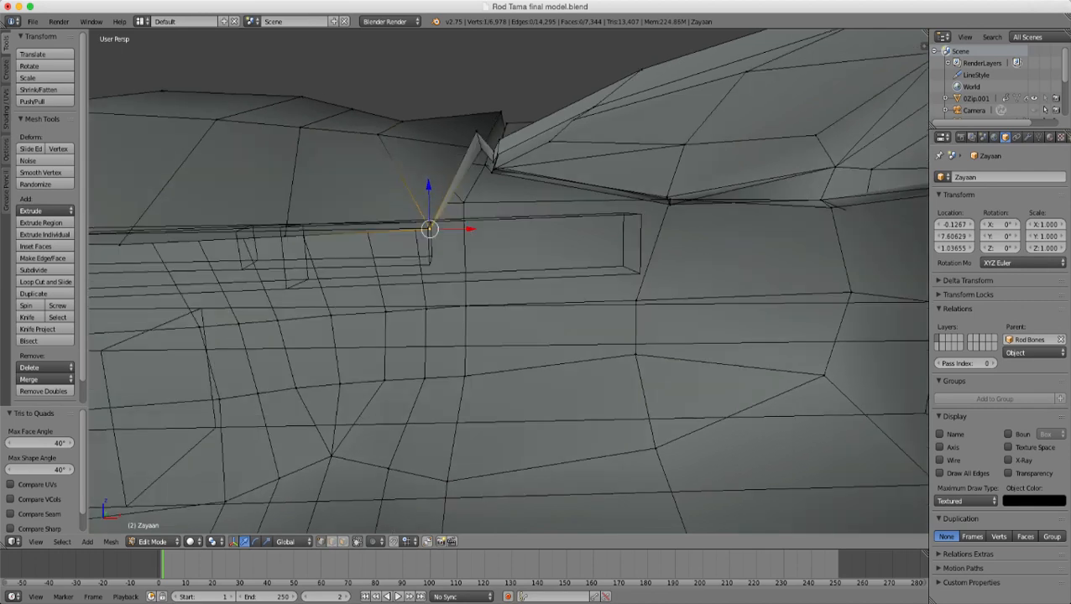
drag(428, 185, 429, 126)
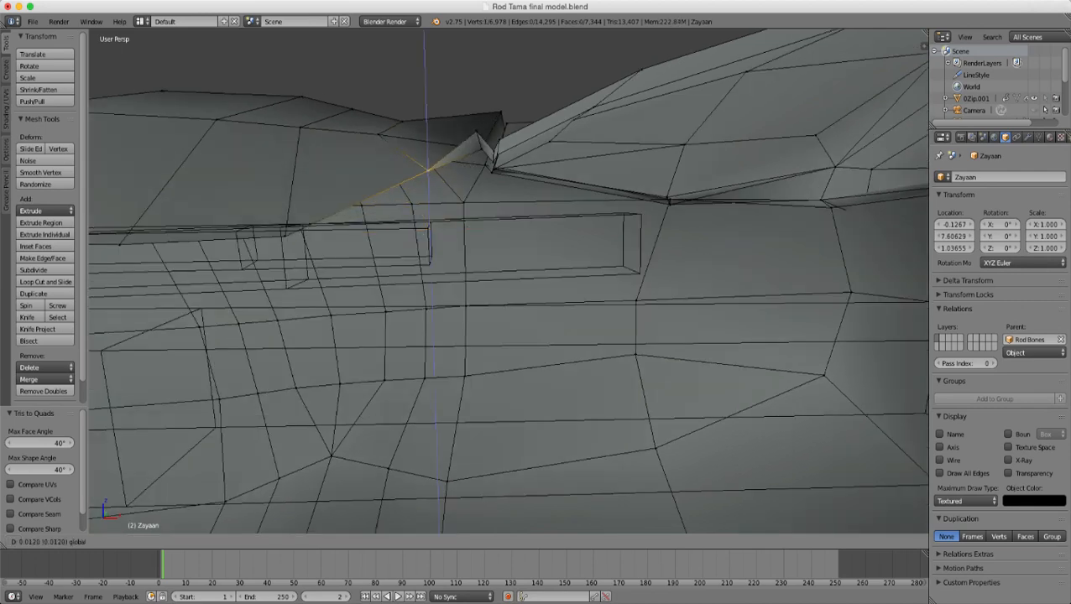
middle_drag(429, 126, 420, 172)
drag(477, 206, 409, 211)
- Move the corner vertex -0.006 along Y, and move it together with the border vertex below it -0.002 along Y
scroll(409, 211, down, 4)
middle_drag(409, 211, 506, 290)
drag(507, 317, 519, 317)
middle_drag(518, 317, 443, 340)
shift+right_click(436, 370)
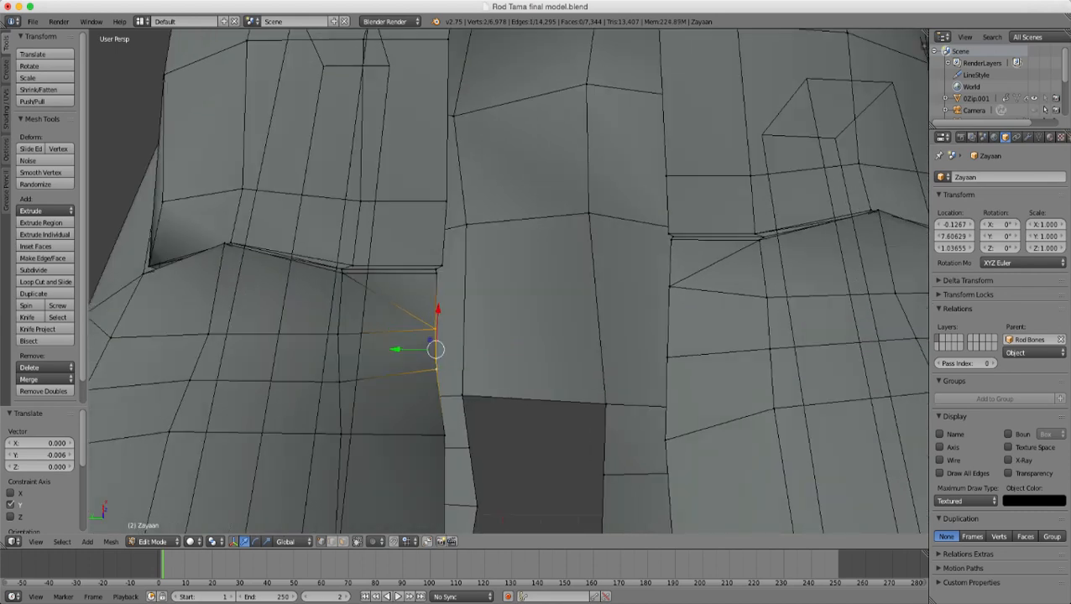
drag(395, 349, 399, 349)
- Raise the matching corner vertex on the index finger along Z and move it -0.013 along X
middle_drag(399, 349, 512, 336)
right_click(538, 318)
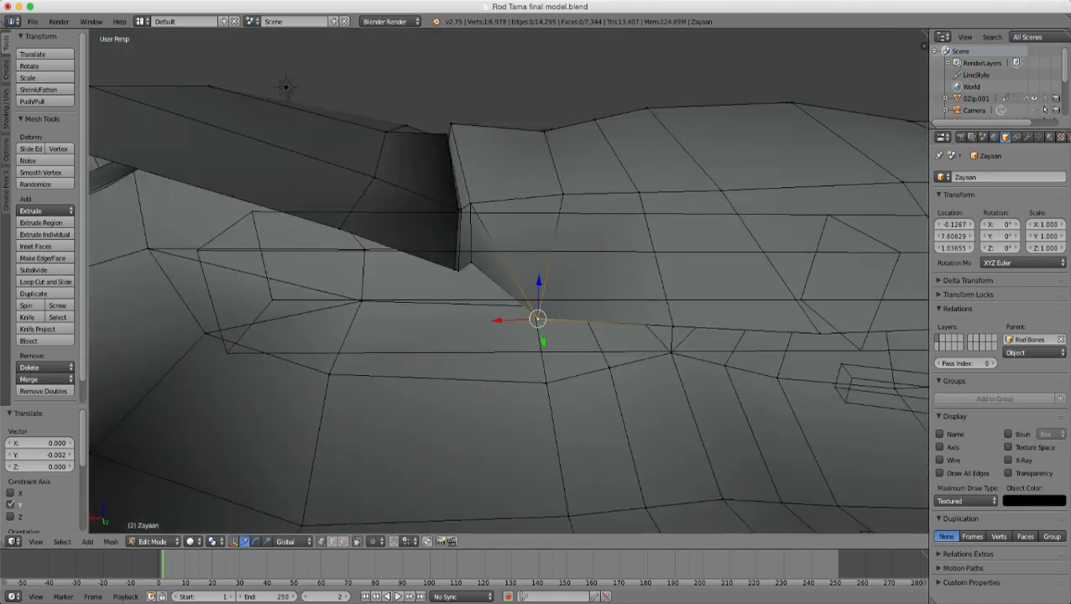
drag(538, 282, 539, 220)
middle_drag(539, 220, 537, 166)
drag(500, 256, 548, 256)
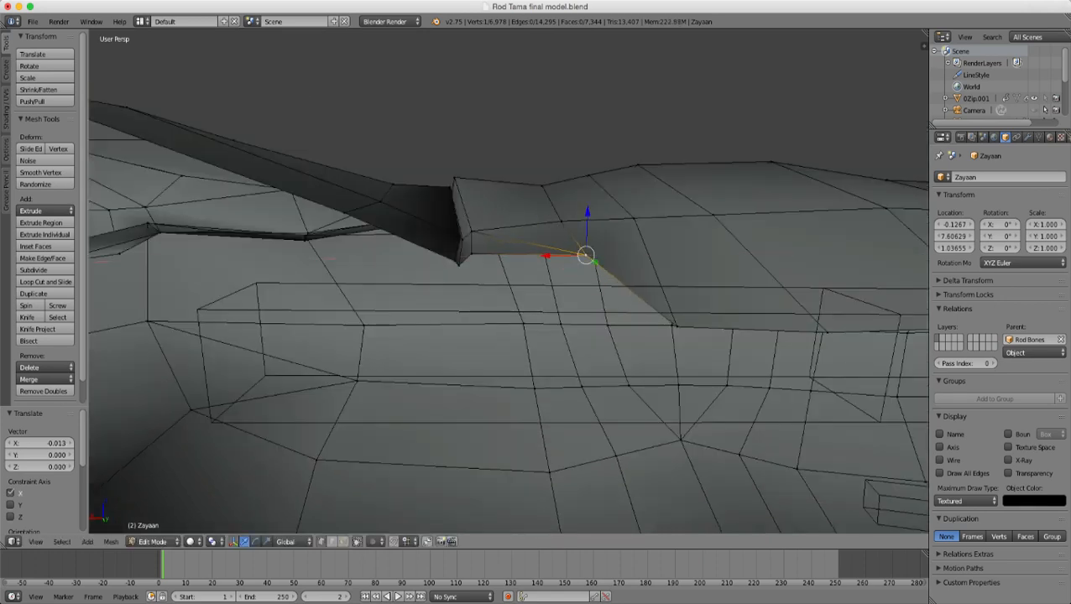
- Select the four vertices of the index finger's triangle pair below the fingertip border and convert it to a quad
middle_drag(547, 256, 522, 336)
shift+right_click(465, 267)
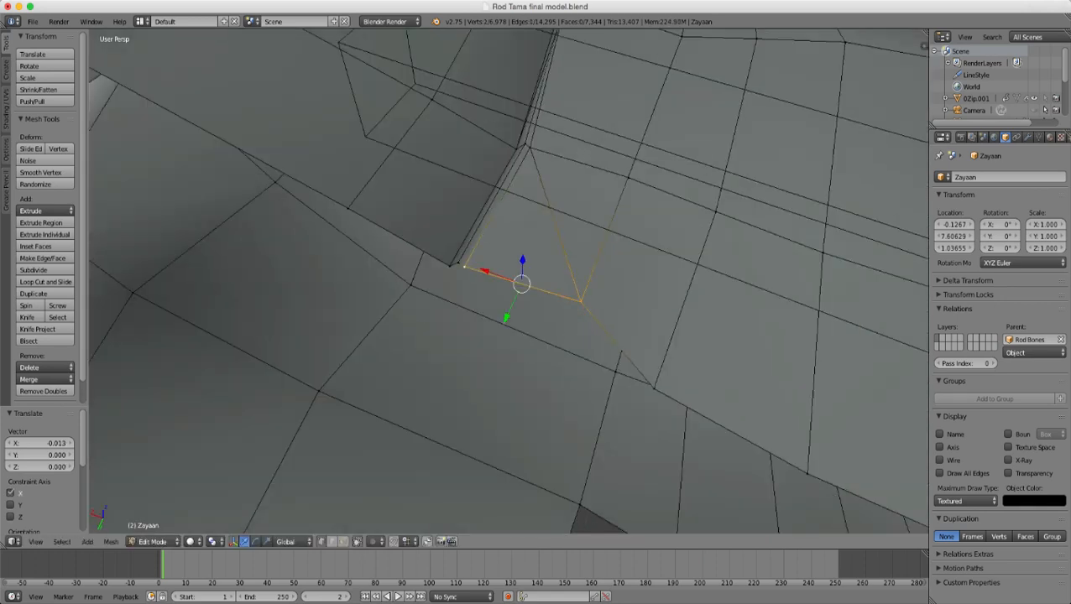
shift+right_click(530, 148)
shift+right_click(629, 178)
scroll(629, 178, down, 5)
middle_drag(629, 178, 550, 151)
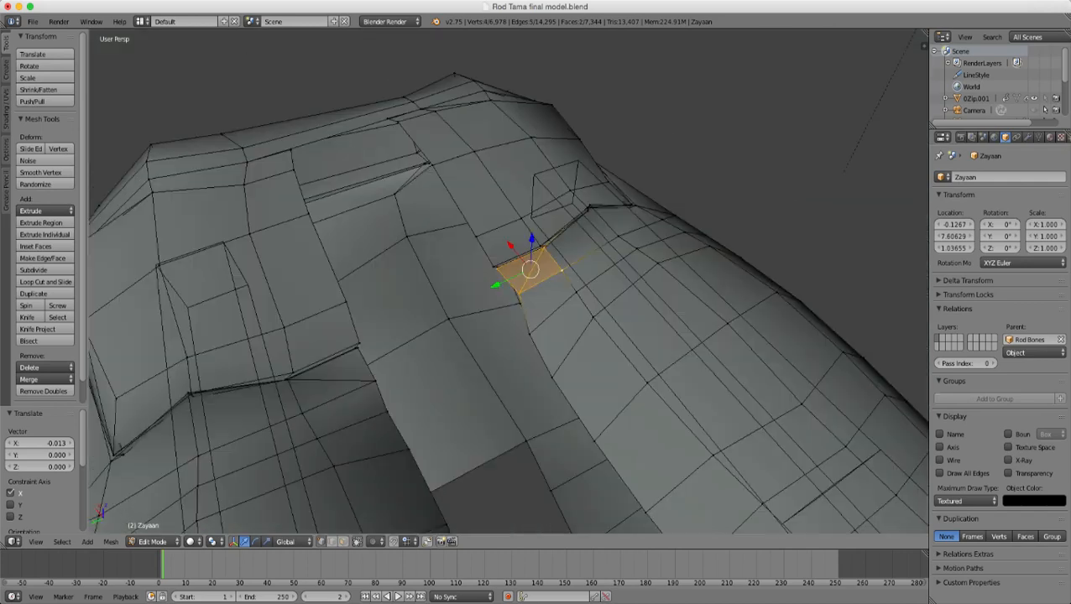
scroll(507, 281, up, 6)
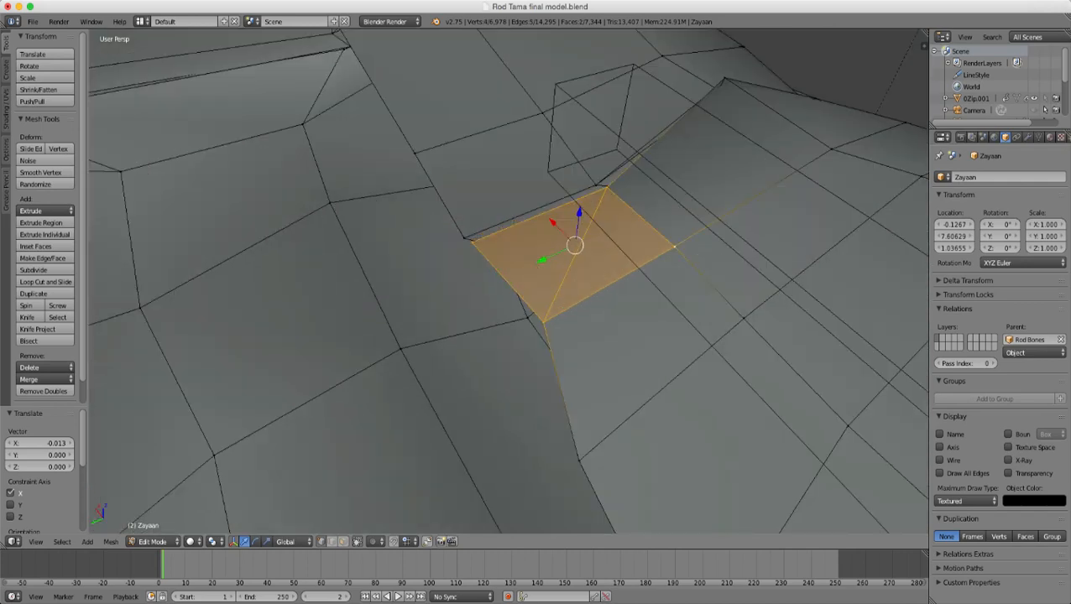
key(alt+j)
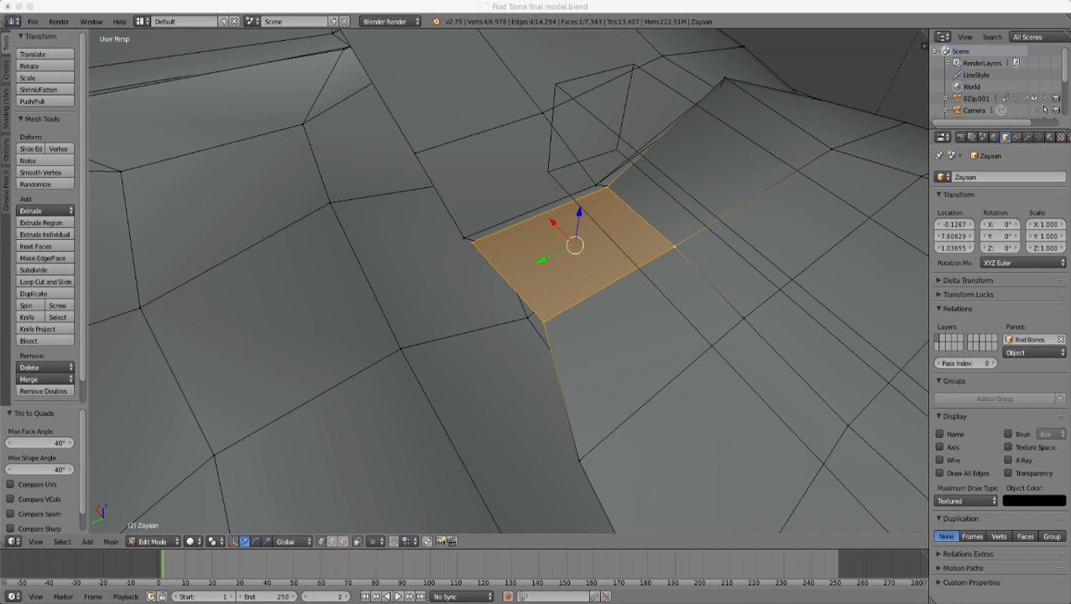
- Select the four vertices of the middle finger's triangle pair below the fingertip border and convert it to a quad
scroll(508, 282, down, 6)
middle_drag(508, 281, 607, 277)
scroll(508, 281, up, 3)
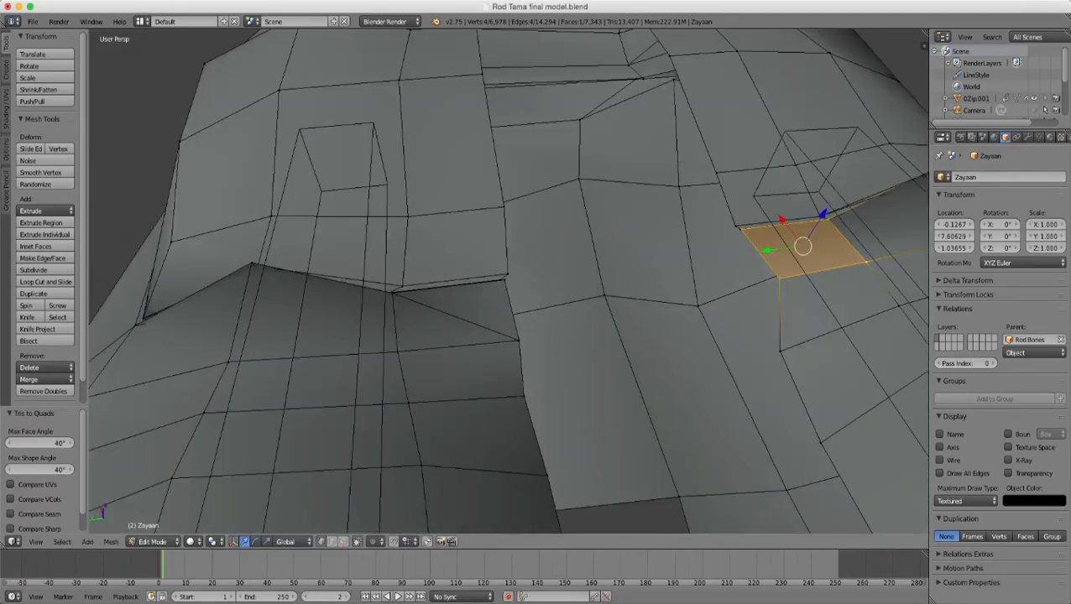
right_click(398, 351)
shift+right_click(519, 340)
scroll(508, 281, up, 3)
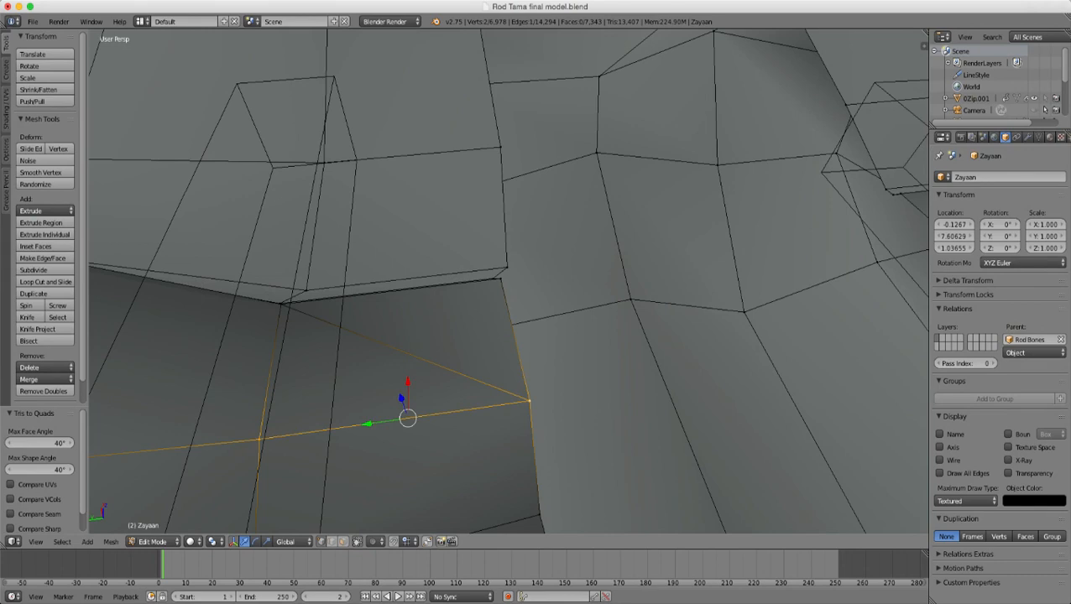
shift+right_click(502, 279)
shift+right_click(282, 304)
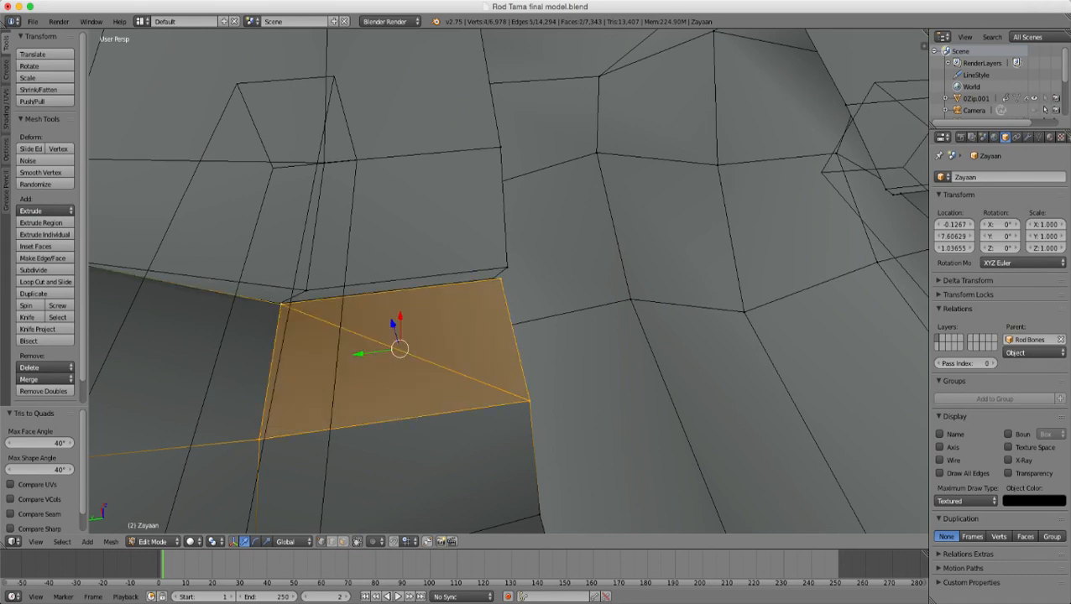
key(alt+j)
scroll(509, 281, down, 3)
- Inspect the fingers and the gap between them in Object Mode, and return to Edit Mode at the finger bases
key(Tab)
scroll(508, 281, down, 9)
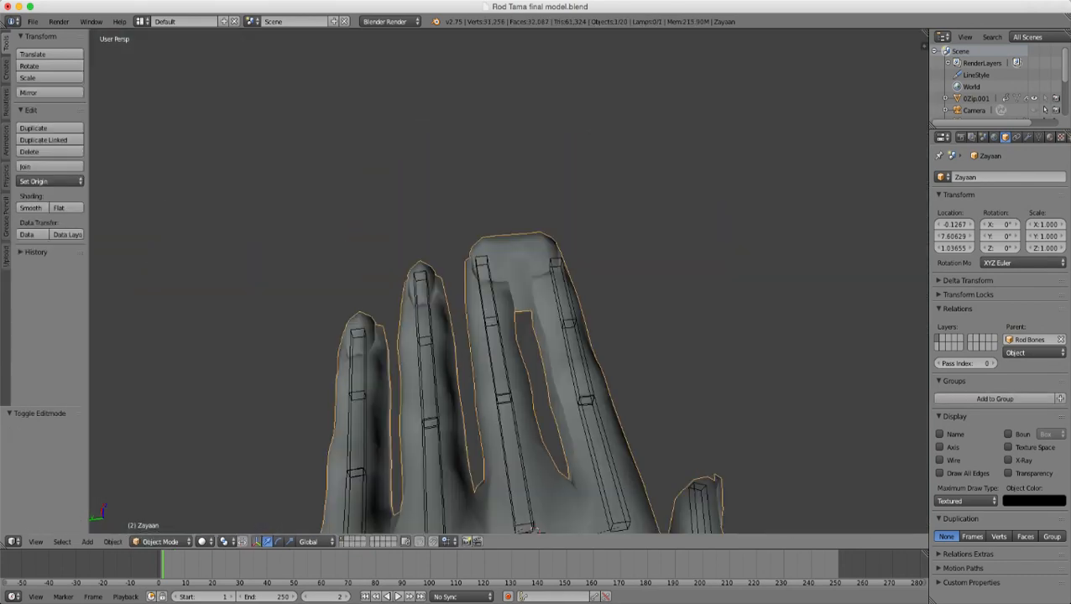
middle_drag(508, 281, 428, 323)
scroll(508, 281, up, 3)
scroll(509, 281, down, 2)
middle_drag(509, 281, 558, 162)
key(Tab)
scroll(509, 281, up, 3)
right_click(475, 383)
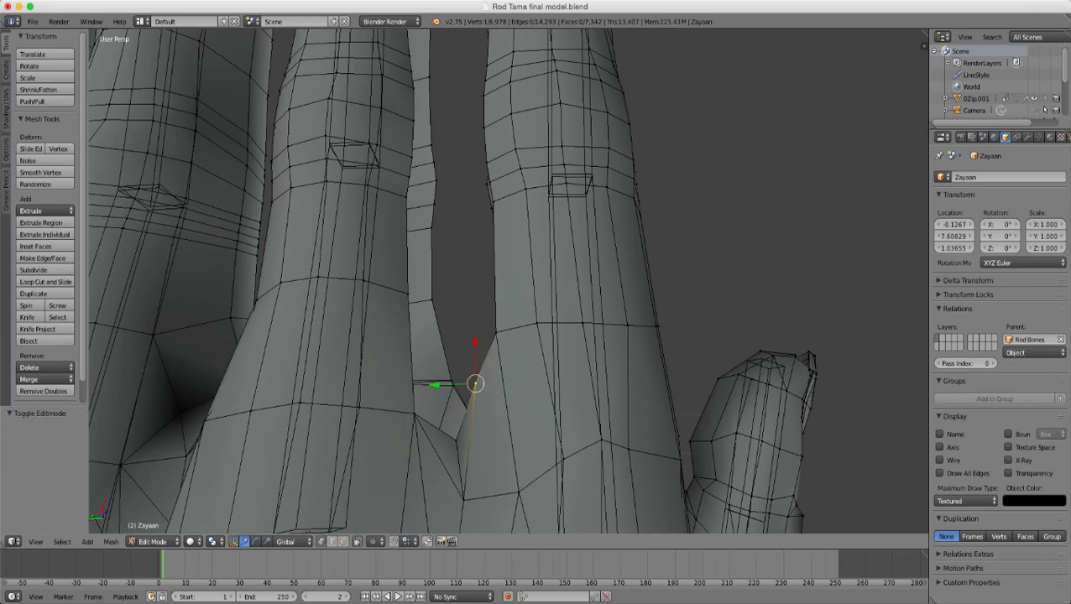
middle_drag(475, 383, 496, 356)
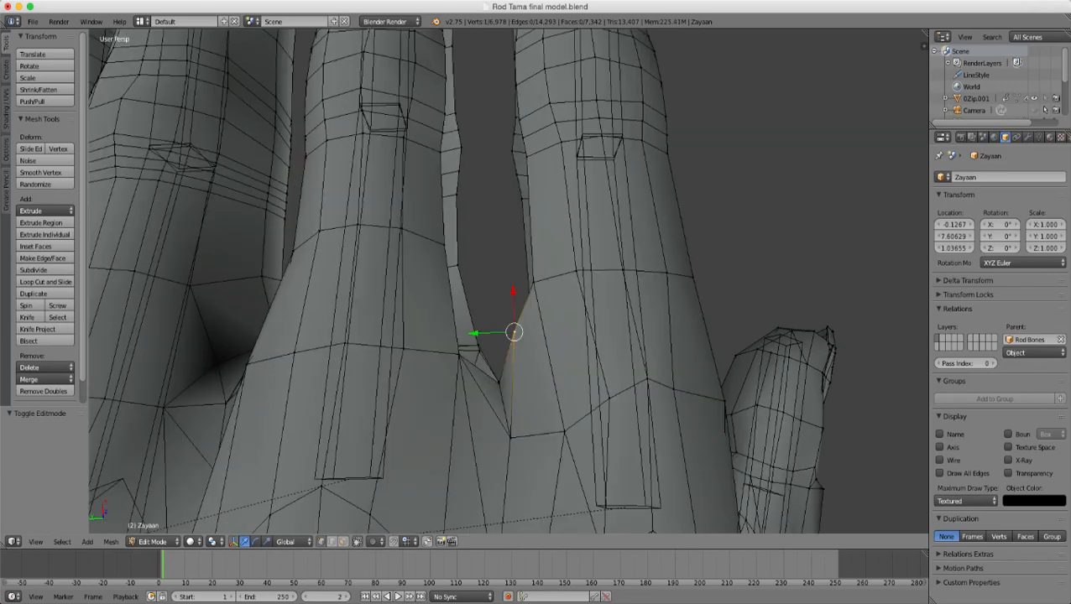
shift+right_click(499, 383)
scroll(506, 357, down, 4)
scroll(507, 357, up, 4)
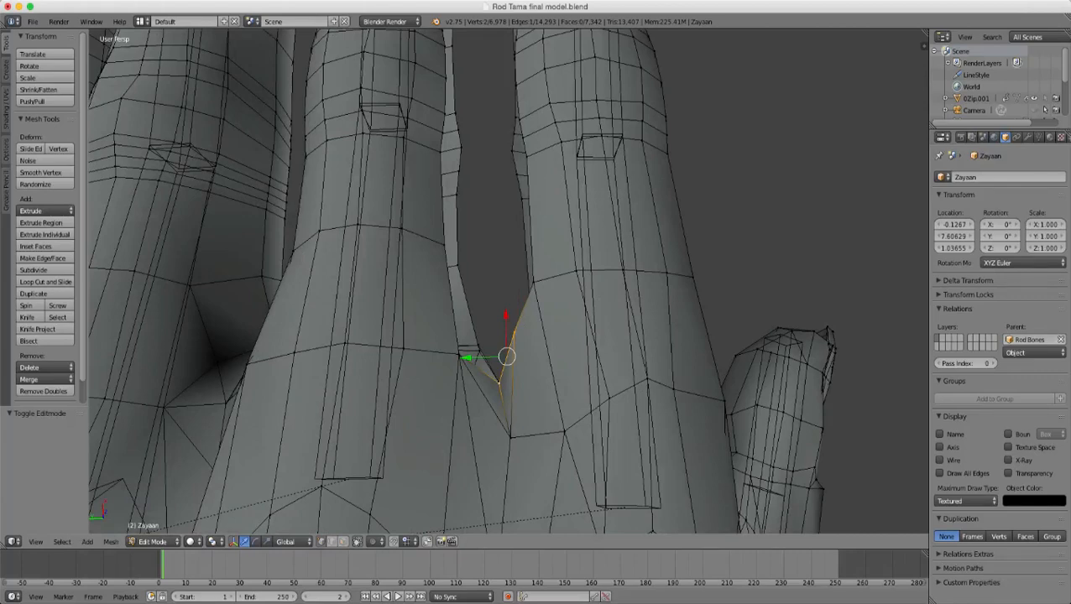
scroll(506, 357, down, 3)
scroll(506, 356, up, 3)
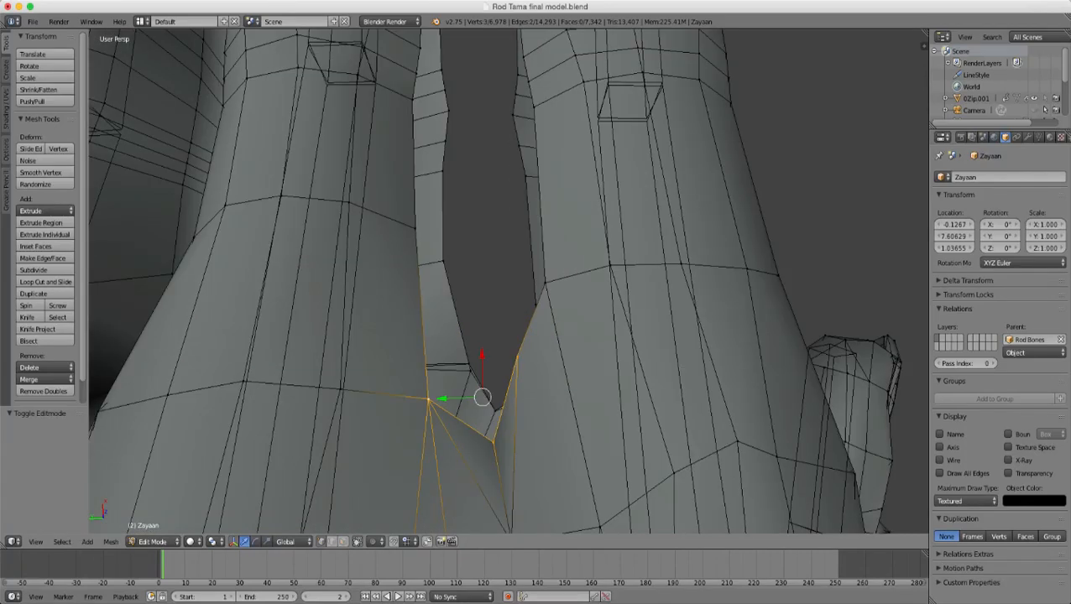
right_click(495, 410)
- Merge the two neighbouring border vertices in the web between the joined fingers at their center, and clear the selection
right_click(493, 442)
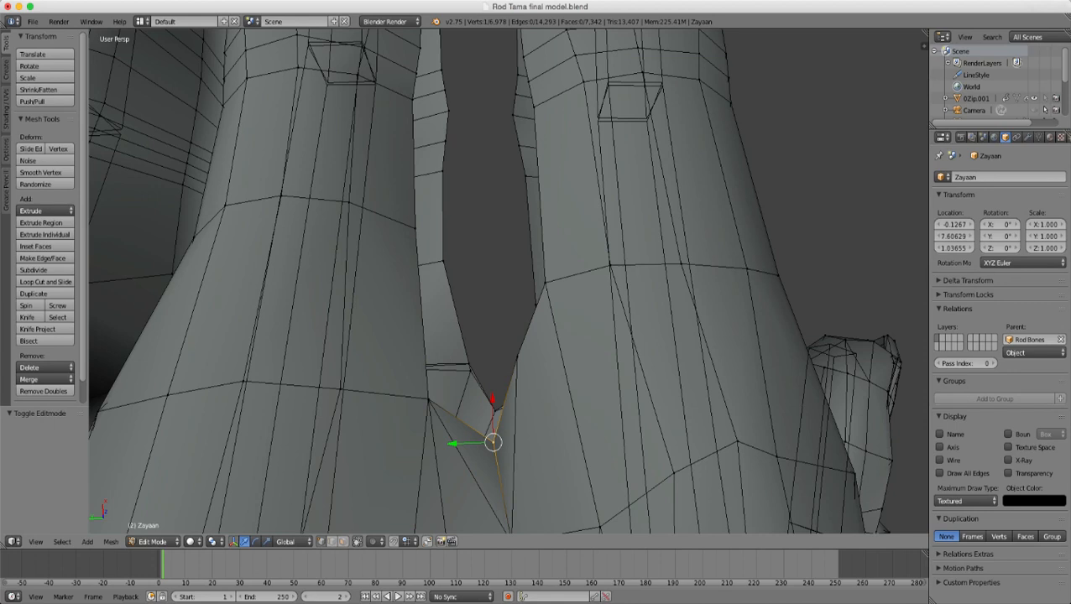
scroll(496, 436, down, 4)
shift+right_click(513, 318)
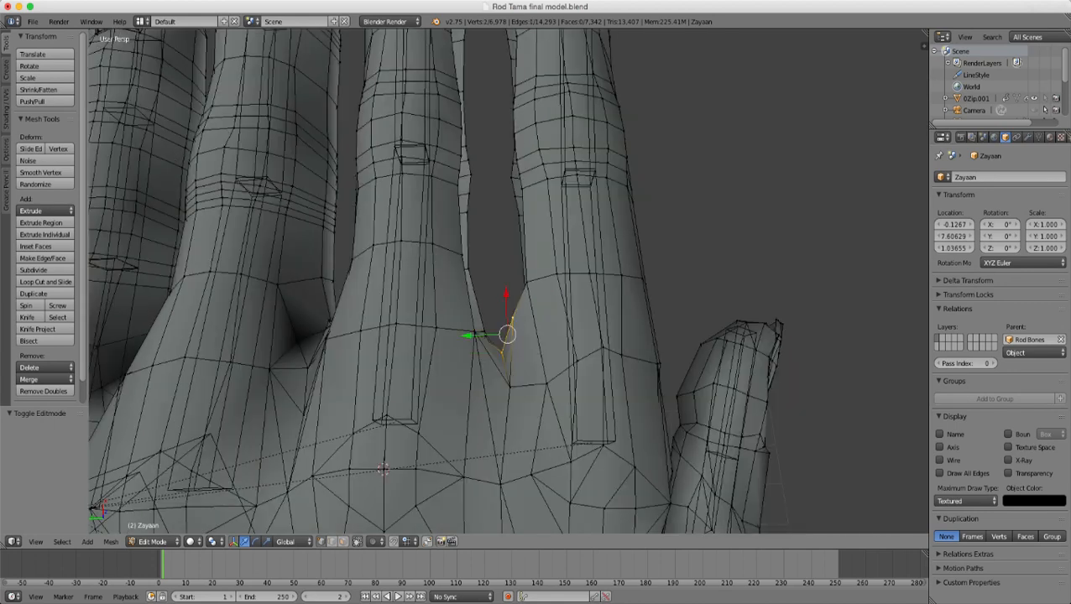
scroll(506, 336, up, 2)
key(alt+m)
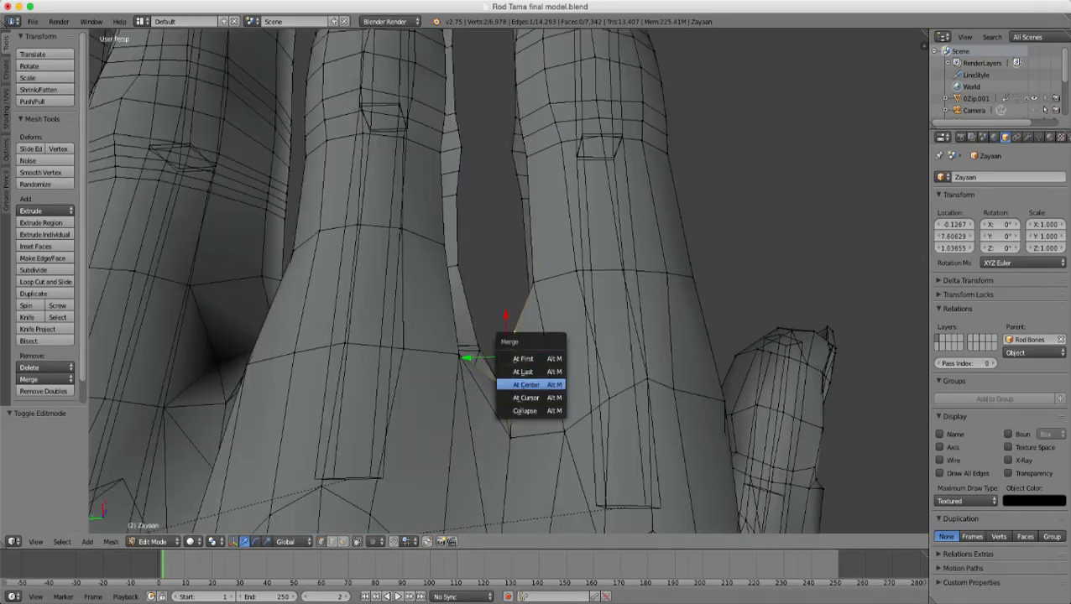
click(526, 385)
key(a)
scroll(507, 354, up, 3)
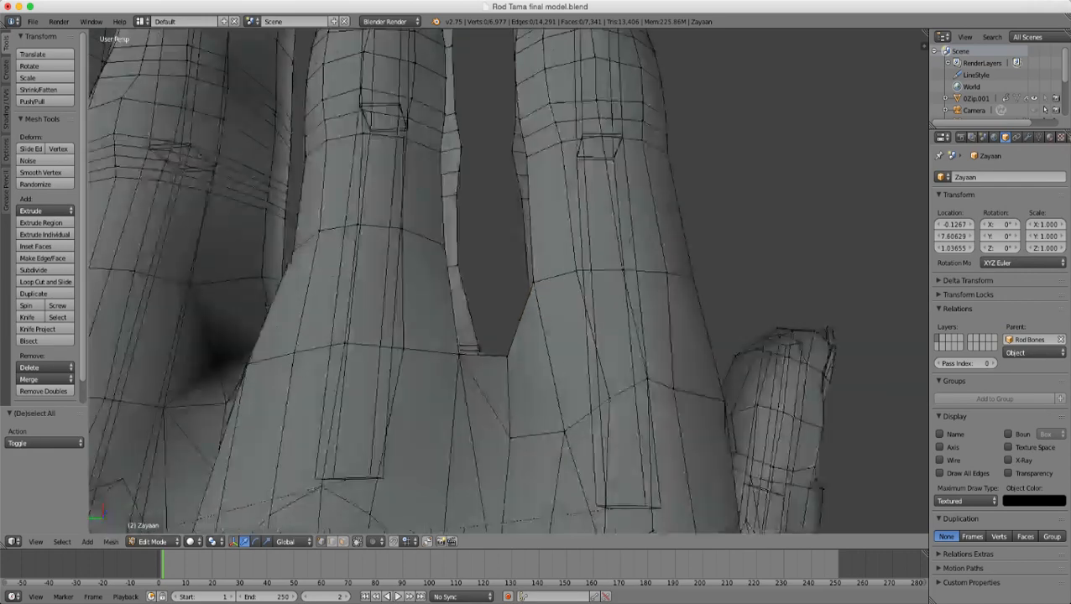
- Select the edge loop around the base of the index finger and move it -0.051 along X toward the palm
right_click(507, 357)
scroll(507, 357, down, 1)
middle_drag(507, 356, 502, 412)
right_click(472, 420)
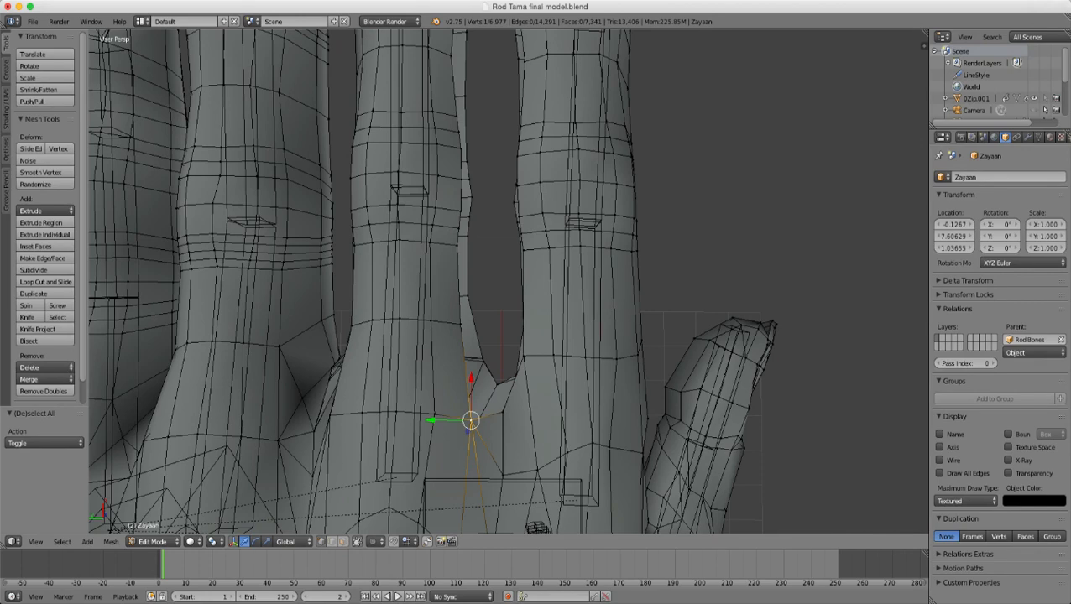
alt+right_click(552, 358)
scroll(551, 358, down, 2)
key(z)
middle_drag(621, 360, 485, 370)
key(z)
shift+right_click(468, 235)
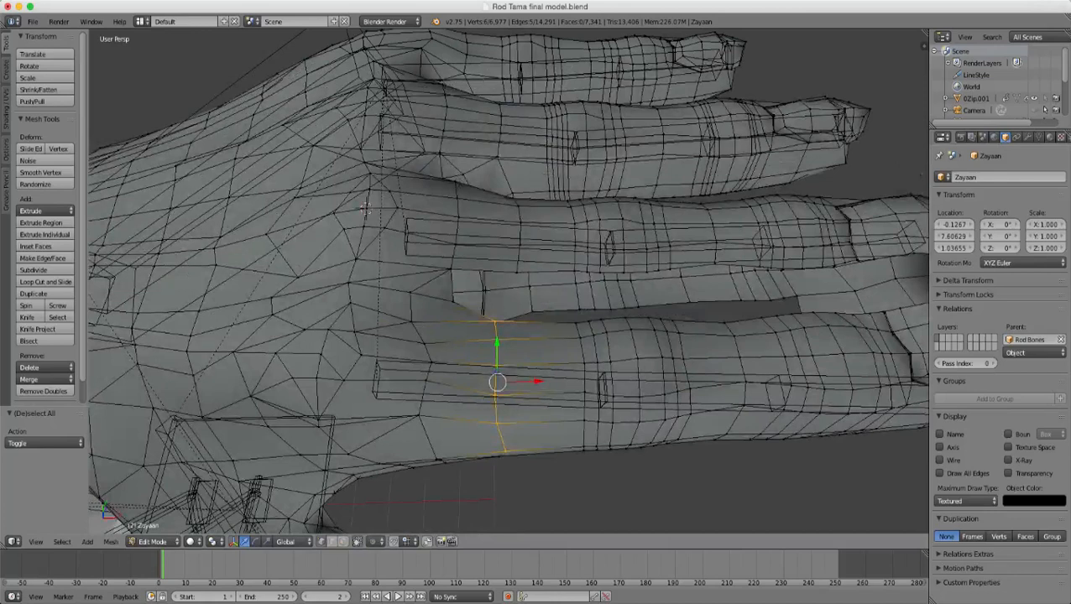
key(g)
key(x)
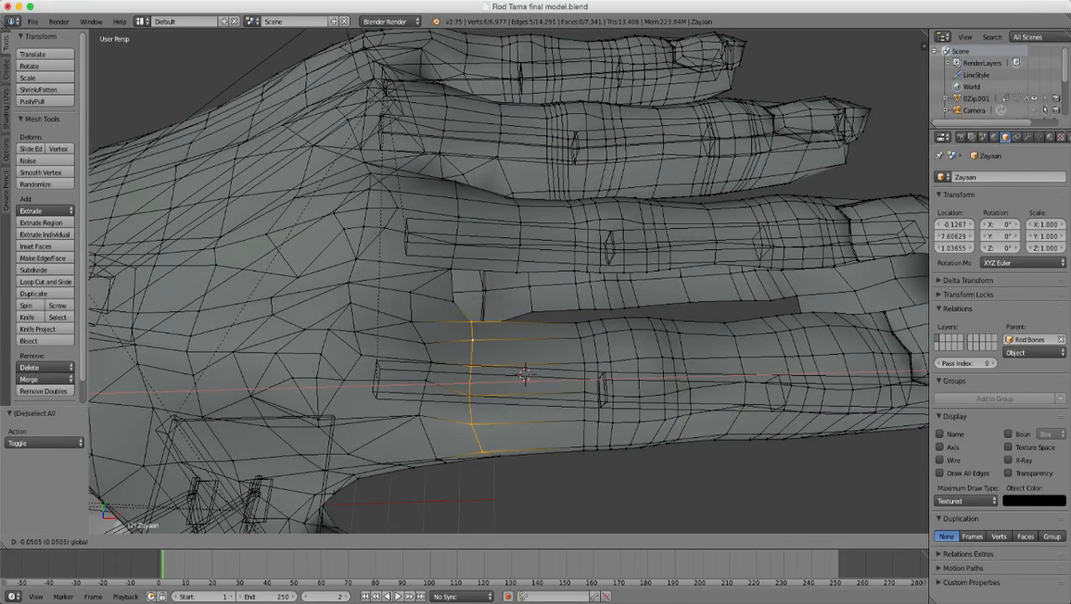
click(524, 376)
- Select the two web vertices at the middle finger's base and move them 0.024 along X
right_click(453, 301)
shift+right_click(450, 270)
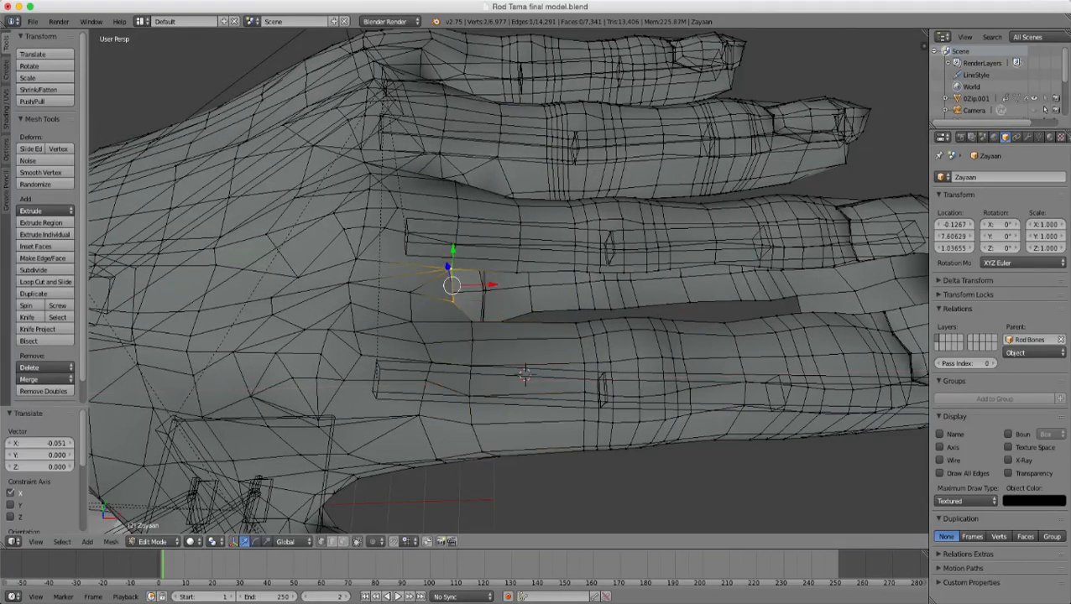
drag(493, 284, 504, 285)
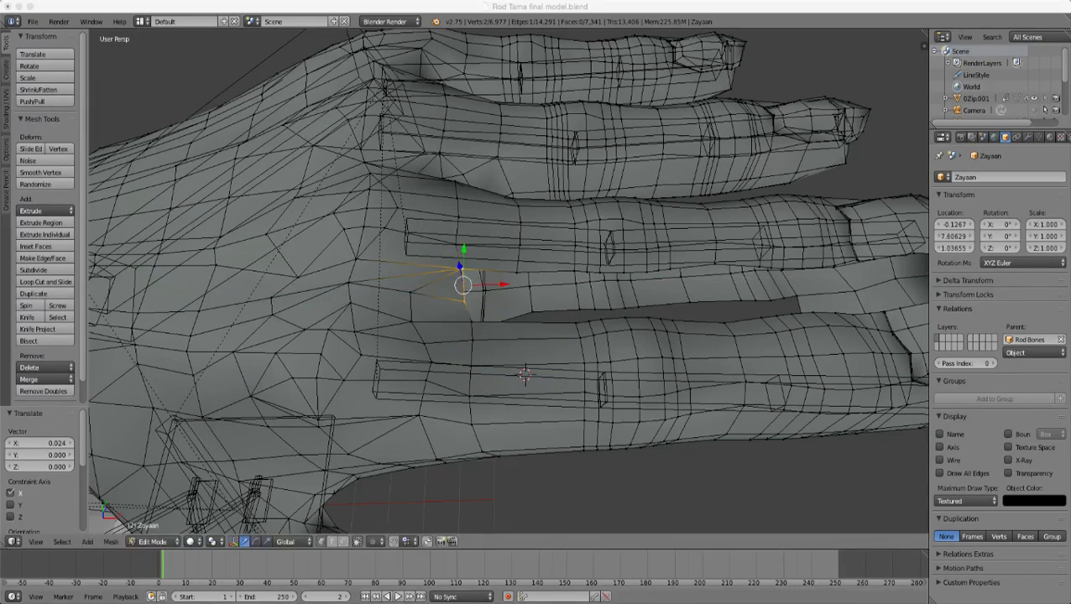
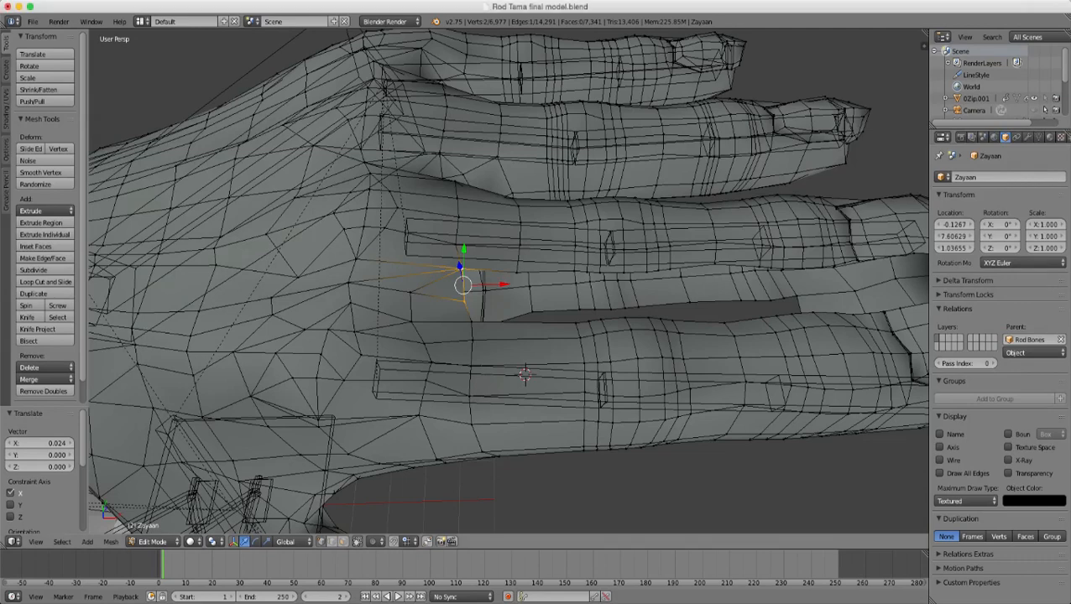
- Inspect the joined fingers and the gap between them in Object Mode, and return to Edit Mode at the fingertips
scroll(509, 282, down, 3)
key(Tab)
middle_drag(509, 283, 496, 327)
shift+middle_drag(508, 375, 342, 340)
scroll(509, 283, up, 3)
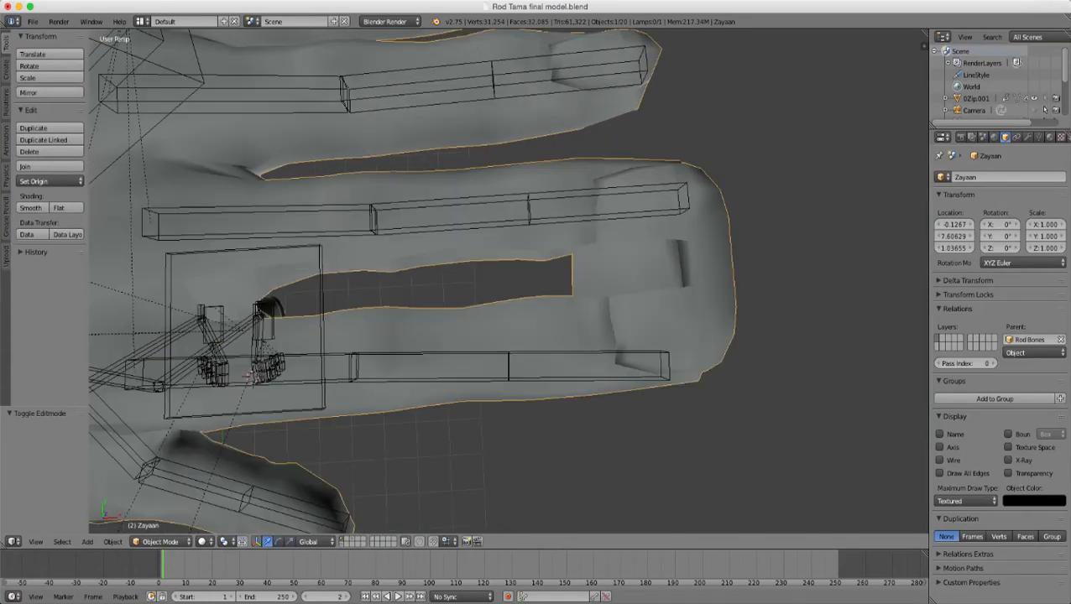
scroll(509, 283, down, 1)
middle_drag(509, 283, 540, 298)
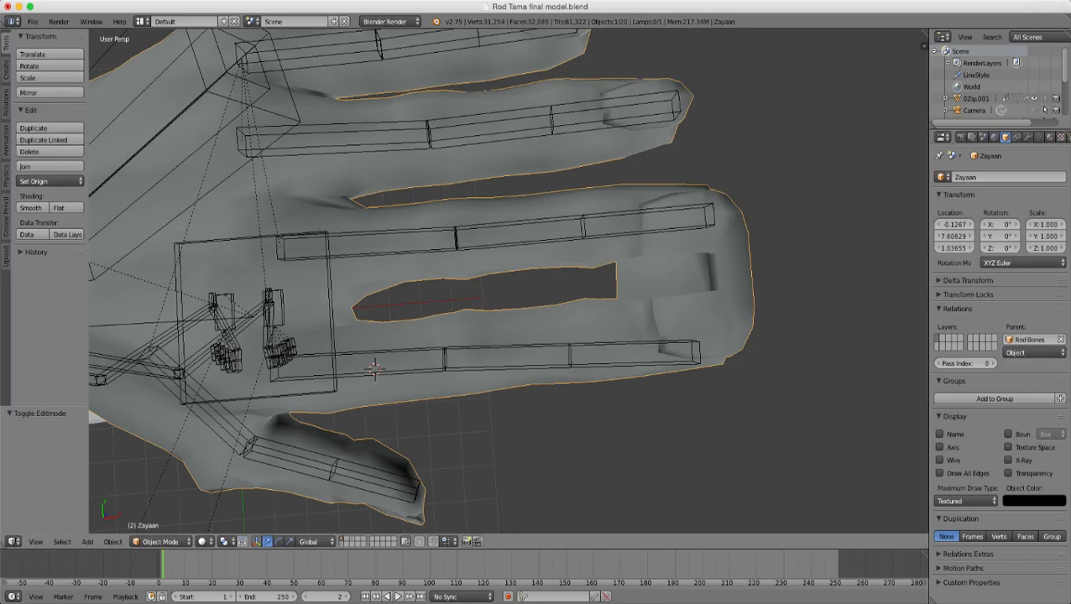
middle_drag(509, 283, 604, 252)
scroll(509, 283, up, 3)
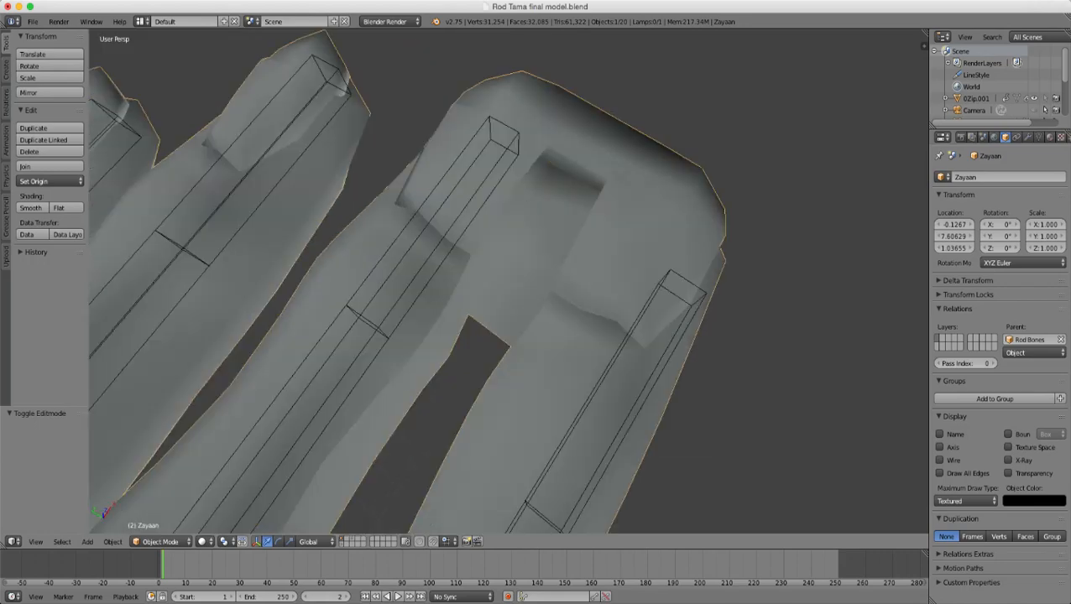
scroll(508, 283, up, 3)
middle_drag(509, 283, 612, 252)
scroll(509, 282, down, 8)
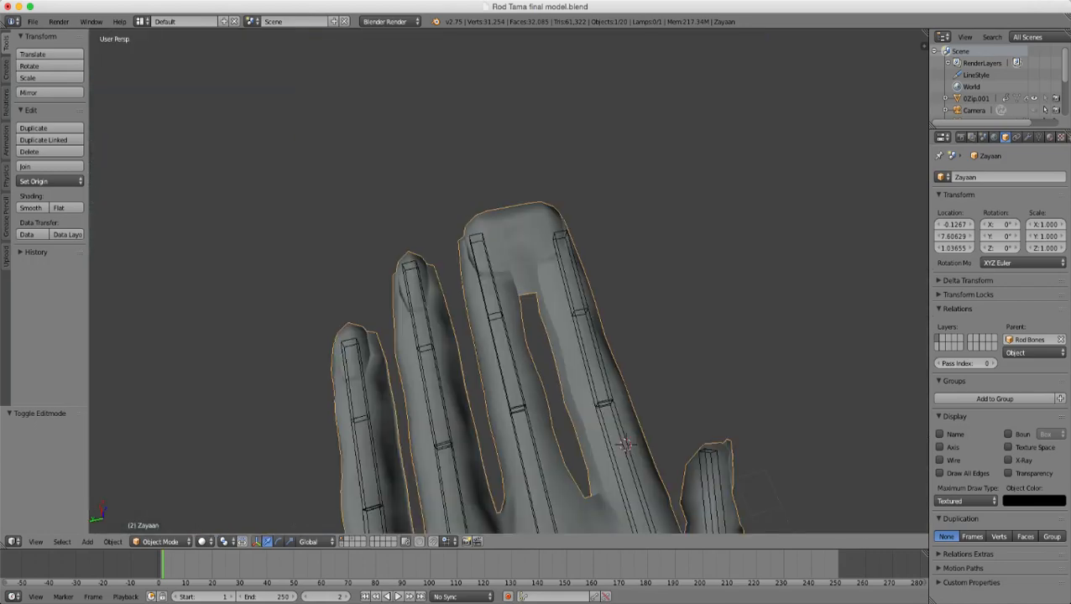
scroll(508, 283, up, 3)
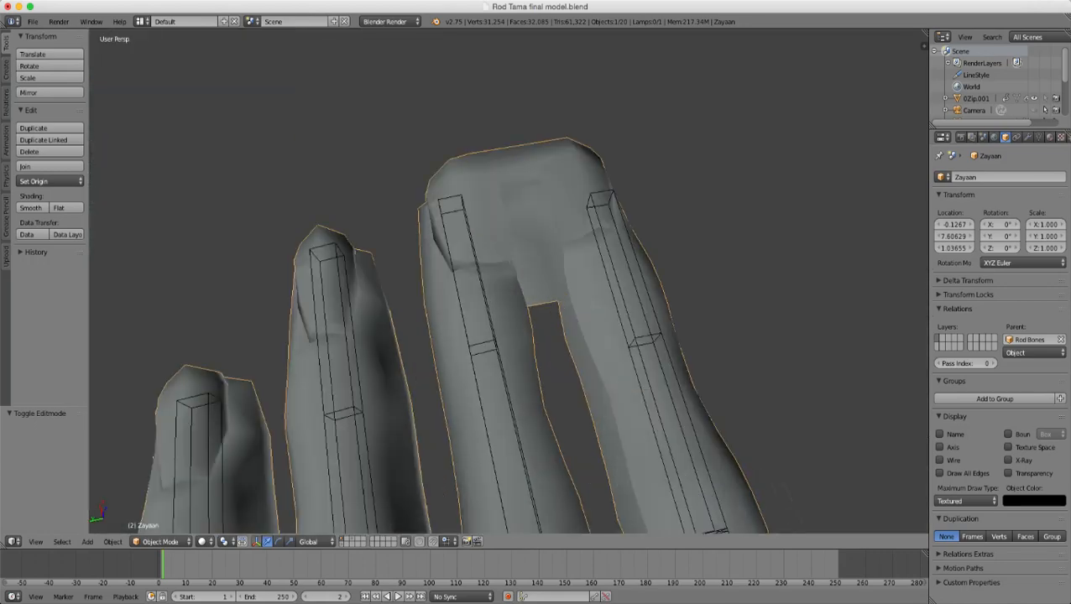
scroll(509, 283, up, 4)
key(Tab)
middle_drag(509, 283, 436, 315)
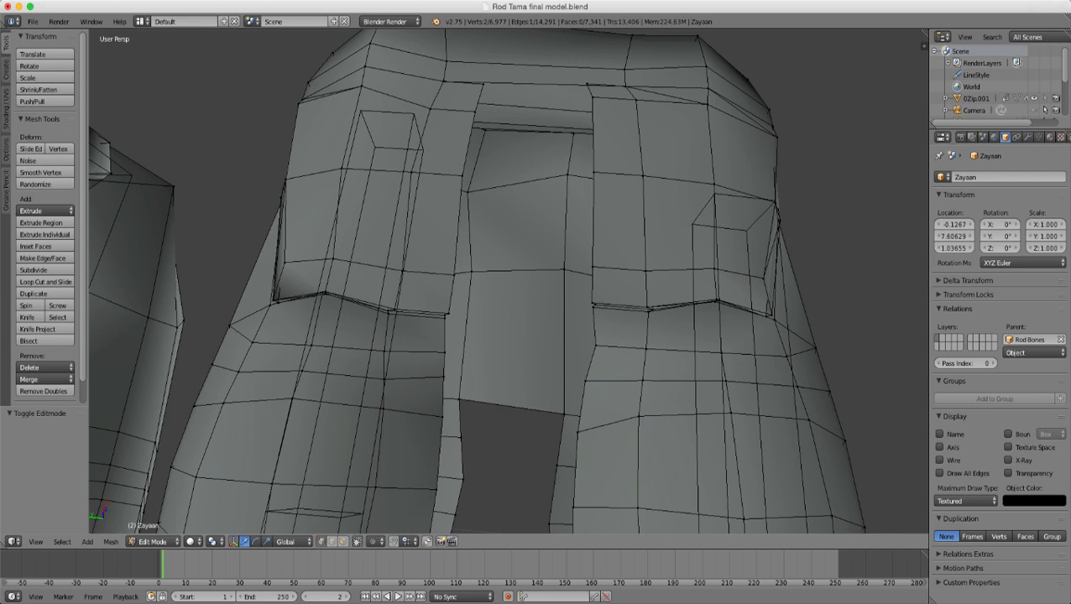
middle_drag(508, 283, 505, 367)
scroll(508, 283, up, 4)
middle_drag(509, 283, 462, 261)
scroll(509, 283, down, 4)
scroll(509, 283, up, 3)
scroll(508, 282, up, 3)
right_click(334, 234)
alt+right_click(342, 216)
scroll(508, 283, down, 3)
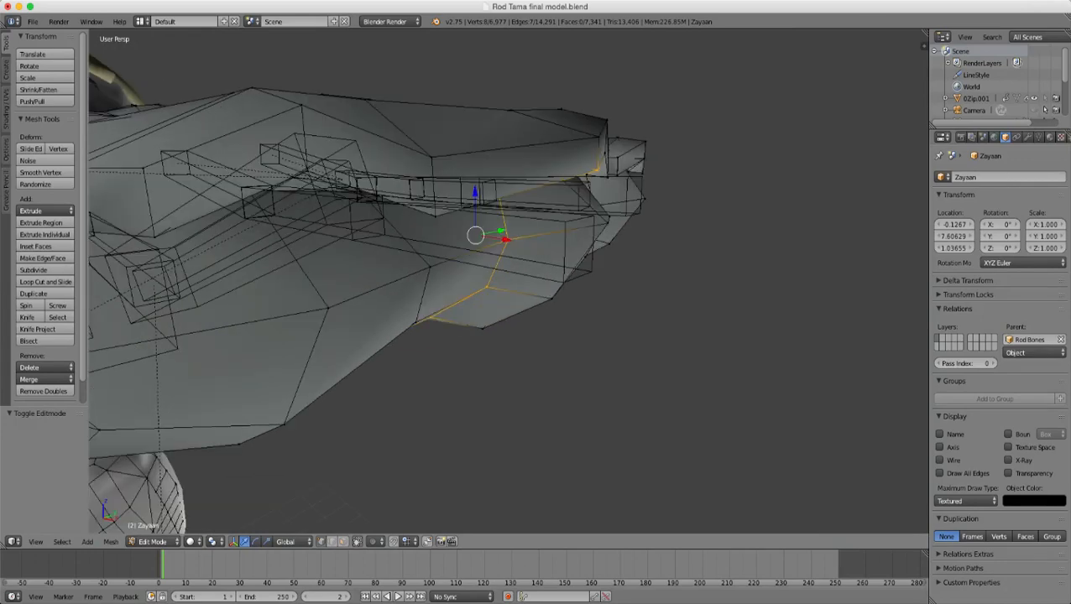
- Select the four vertices of the end face between the joined fingertips and move them 0.041 along Z
right_click(435, 217)
middle_drag(435, 216, 391, 148)
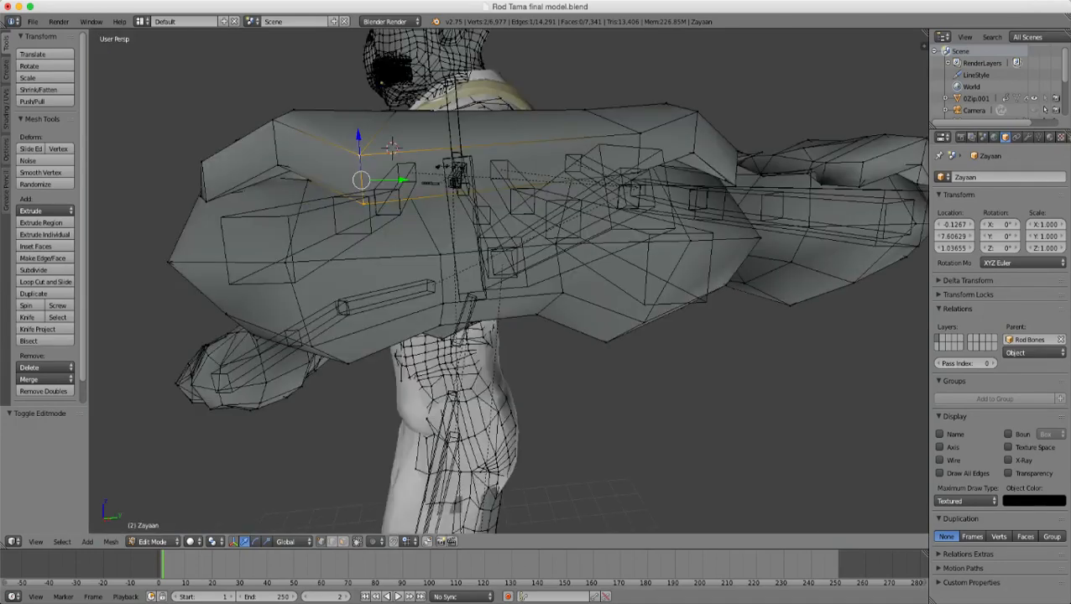
shift+right_click(643, 175)
shift+right_click(640, 133)
middle_drag(641, 133, 818, 145)
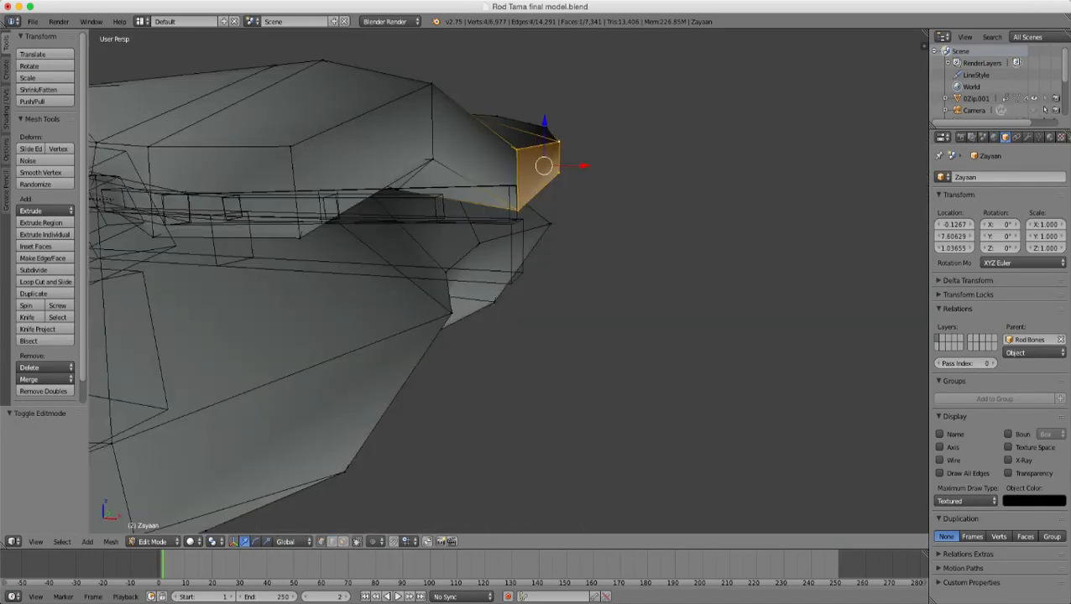
key(g)
key(z)
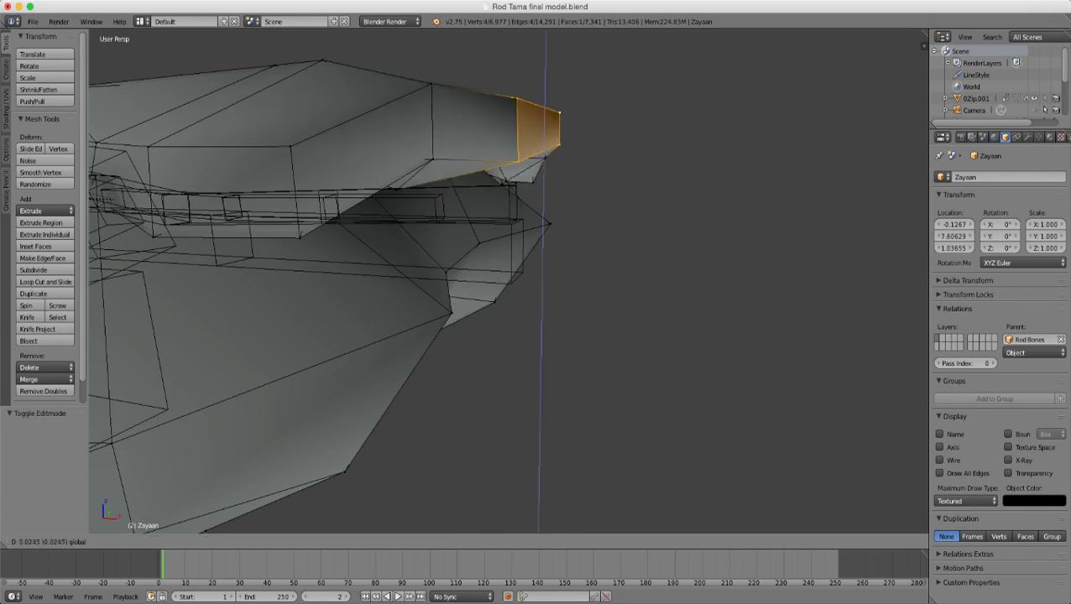
drag(540, 87, 544, 62)
middle_drag(544, 62, 758, 45)
scroll(509, 281, up, 1)
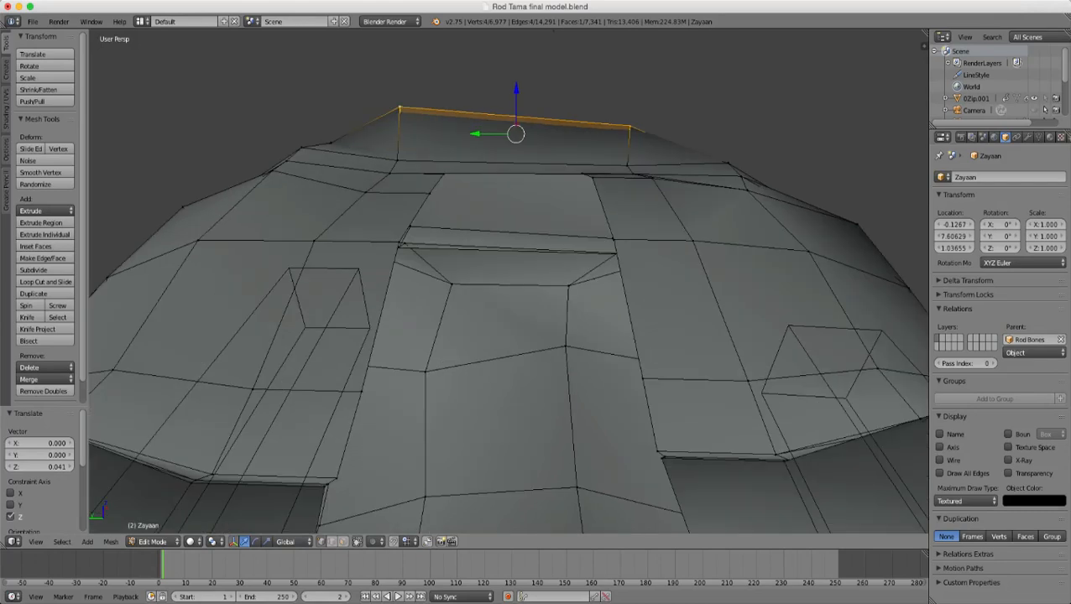
- Select one upper corner vertex of the raised fingertip face and nudge it by 0.001 along Z
right_click(397, 159)
right_click(399, 107)
key(z)
mouse_move(399, 107)
middle_down()
mouse_move(403, 76)
mouse_move(389, 102)
middle_up()
scroll(390, 102, up, 1)
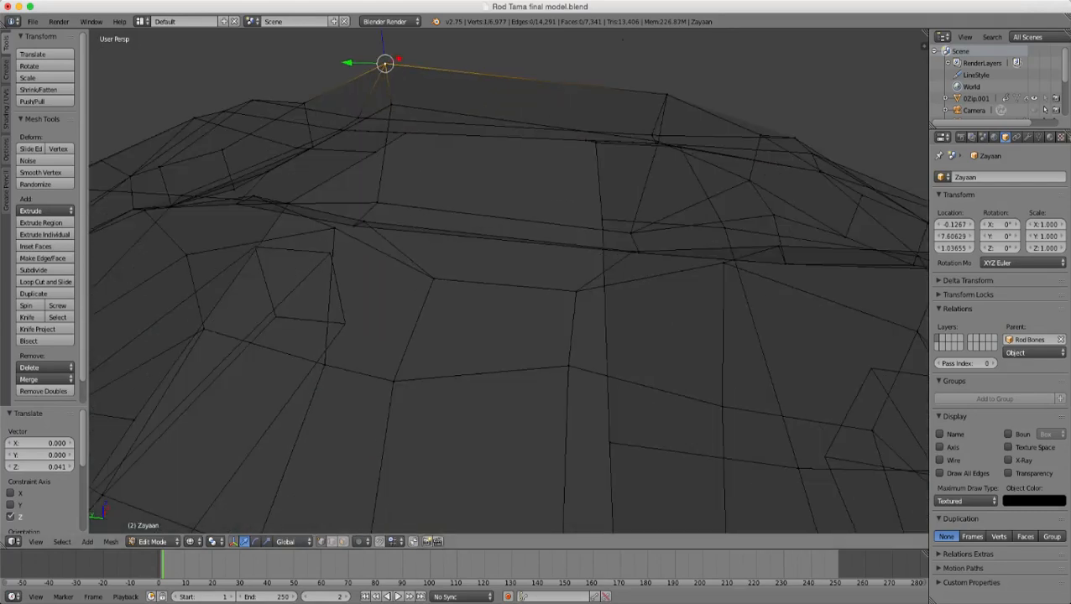
mouse_move(383, 39)
mouse_down()
mouse_move(385, 55)
mouse_move(383, 34)
mouse_up()
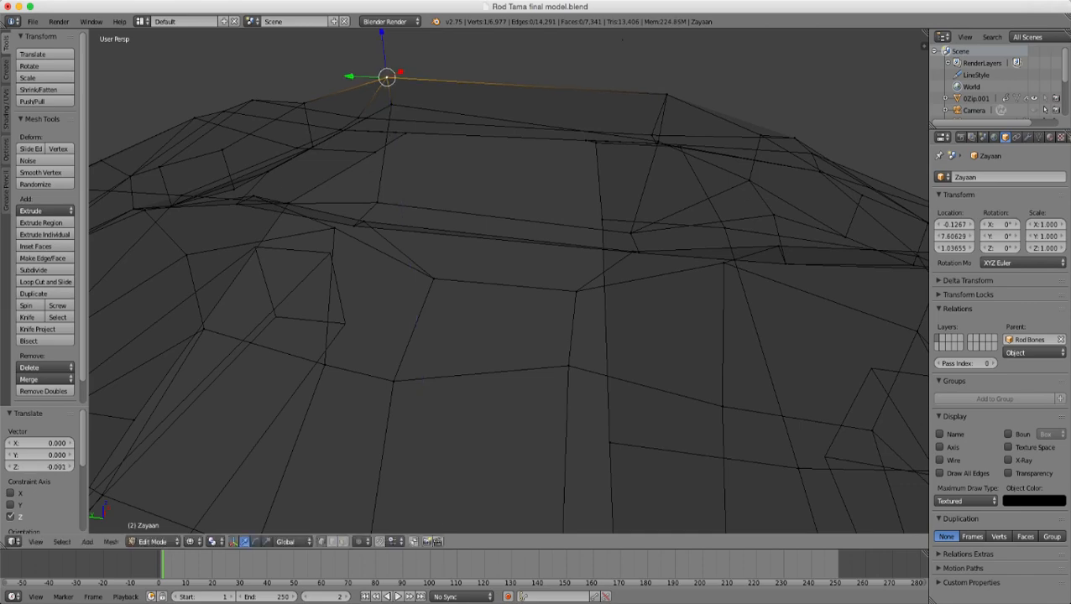
- Examine the fingertips and the gap between the joined fingers from several angles in solid shading
scroll(383, 36, down, 6)
middle_drag(383, 35, 568, 74)
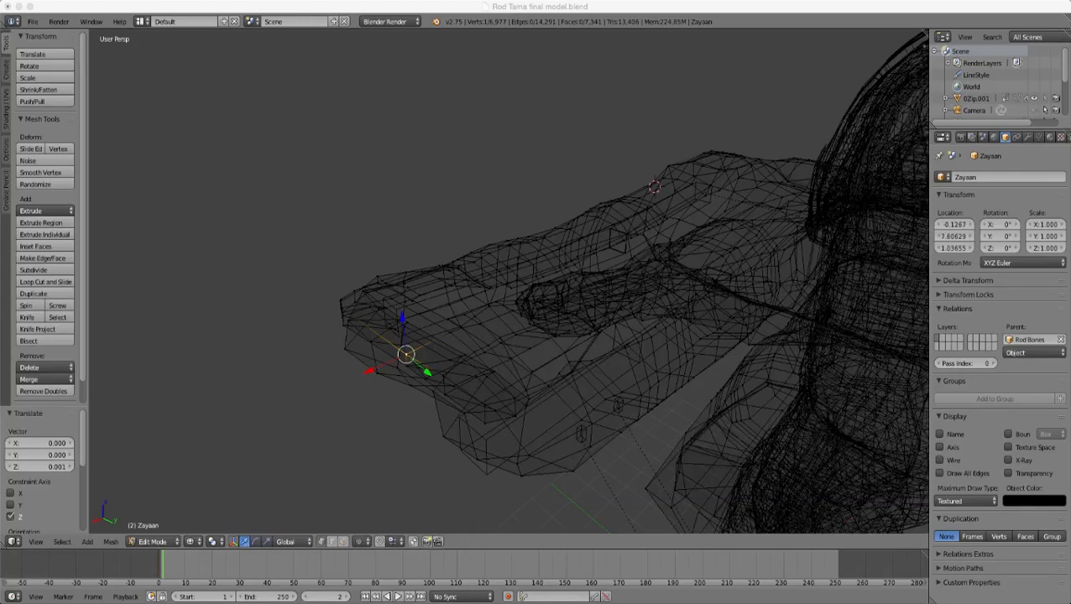
scroll(509, 281, up, 2)
key(z)
scroll(509, 281, down, 1)
middle_drag(508, 281, 591, 277)
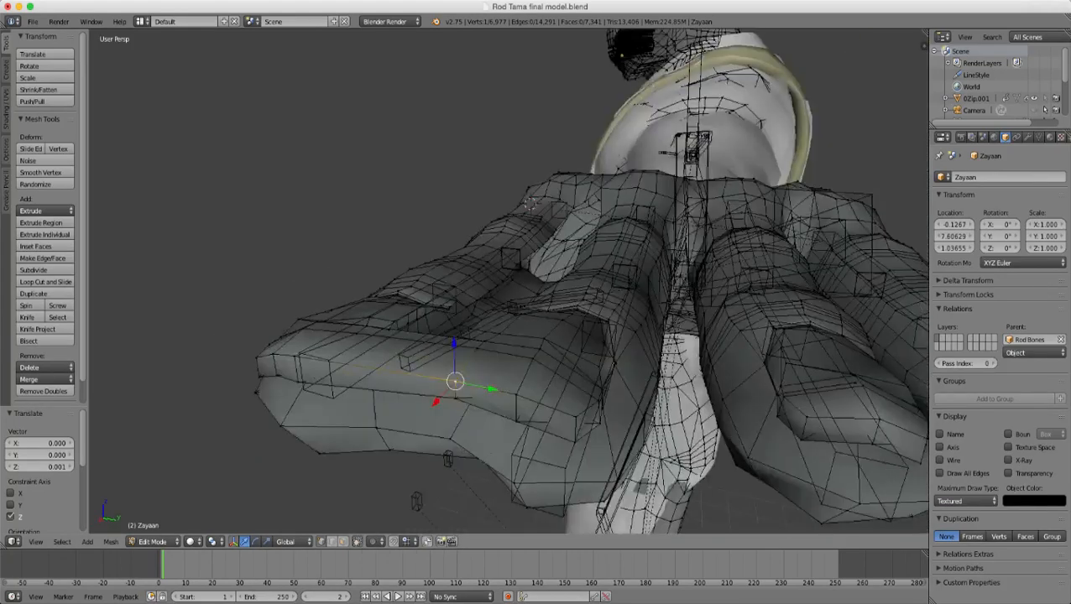
middle_drag(530, 202, 552, 327)
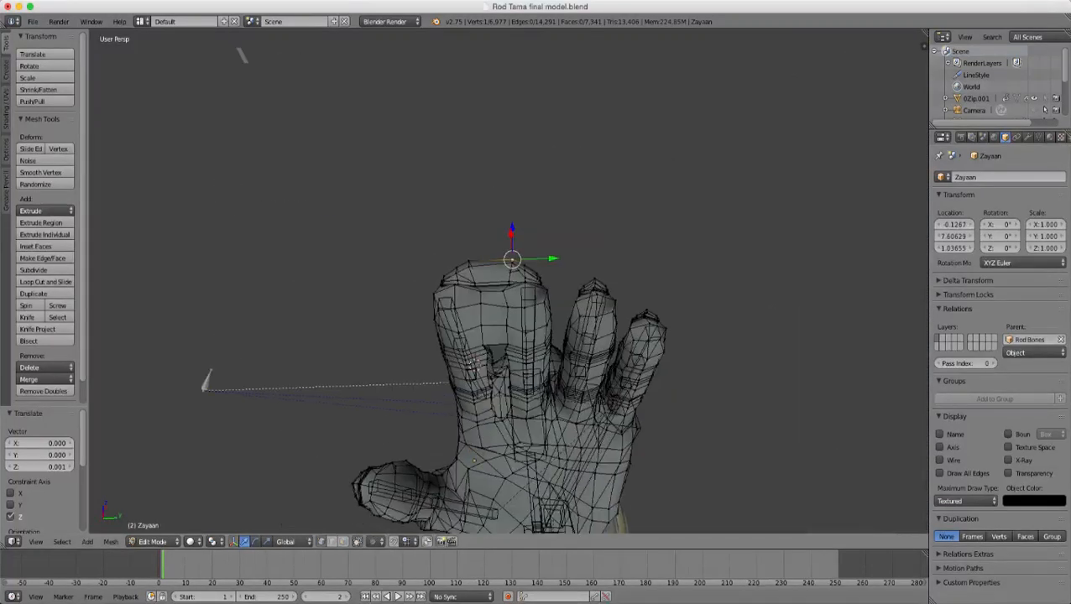
middle_drag(242, 54, 353, 334)
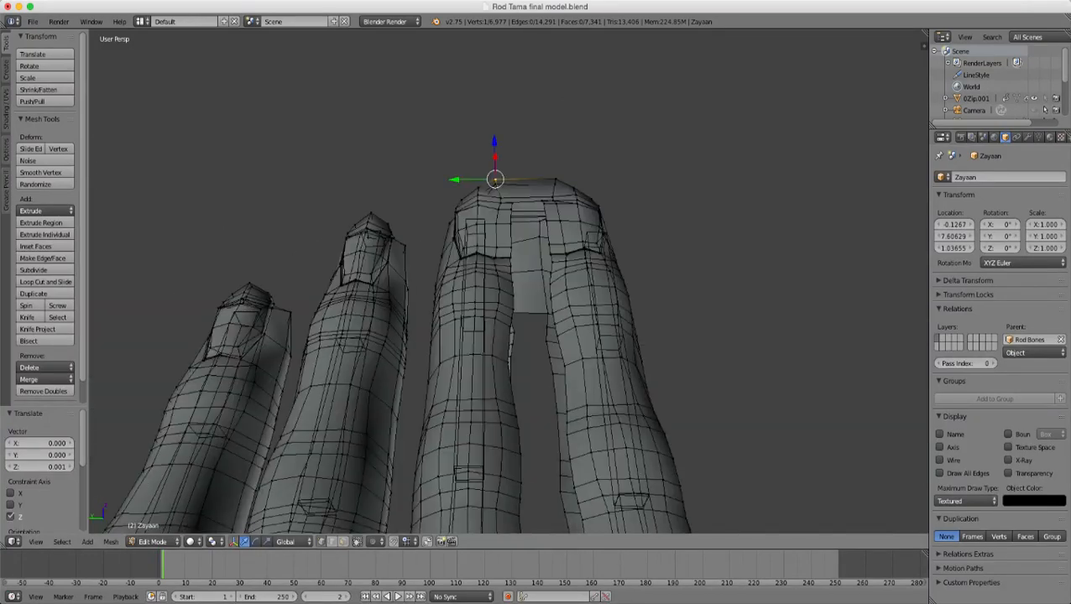
middle_drag(495, 336, 458, 290)
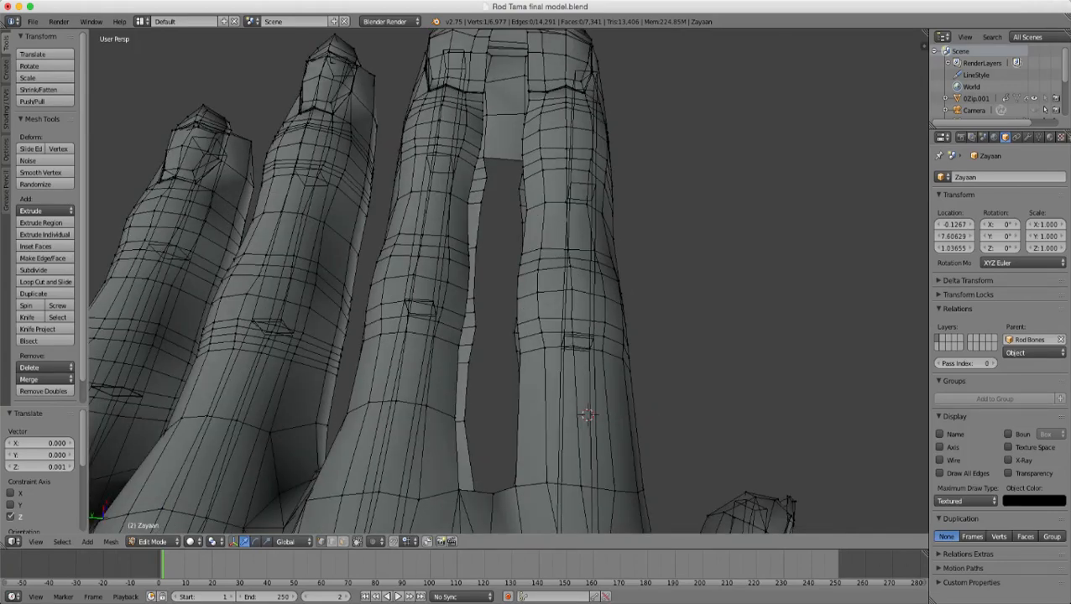
alt+right_click(518, 357)
scroll(518, 357, down, 1)
middle_drag(518, 356, 514, 378)
key(z)
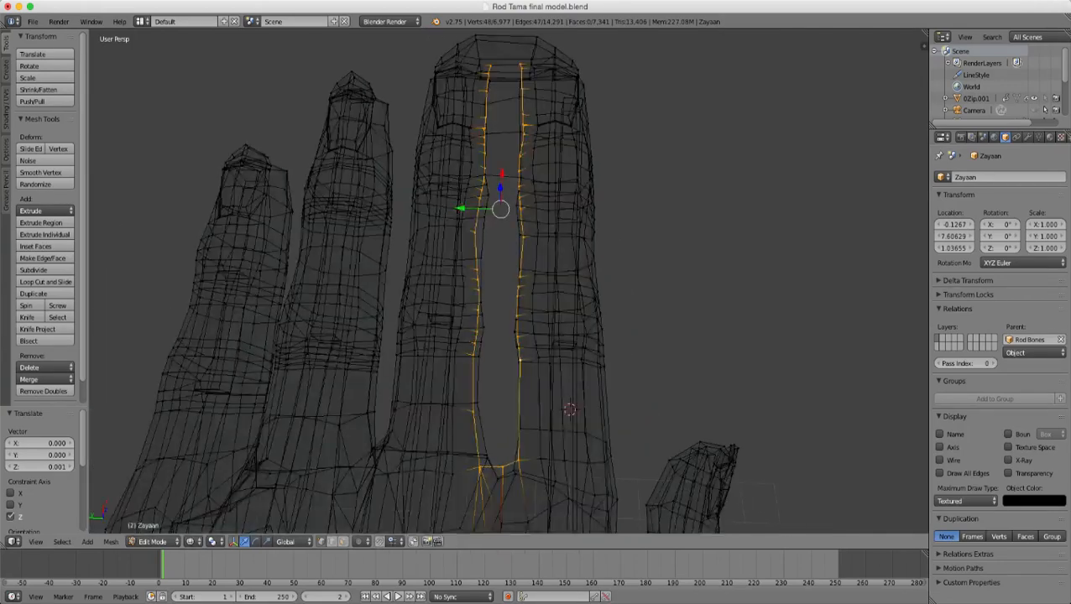
key(c)
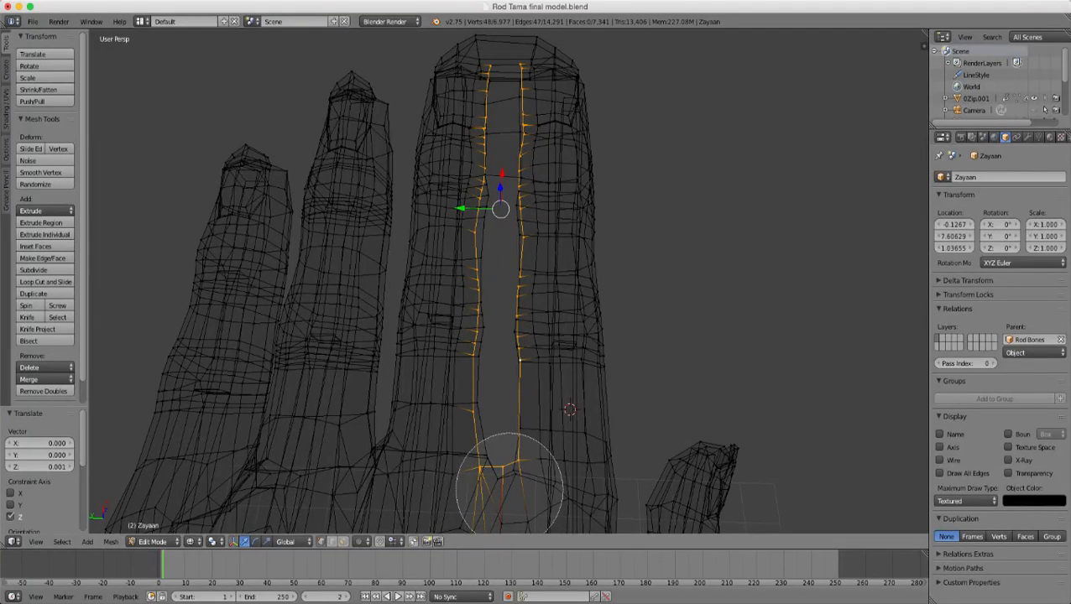
key(Escape)
key(z)
- Add a single centered loop cut around the lower segment of the index finger
scroll(562, 403, up, 2)
key(ctrl+r)
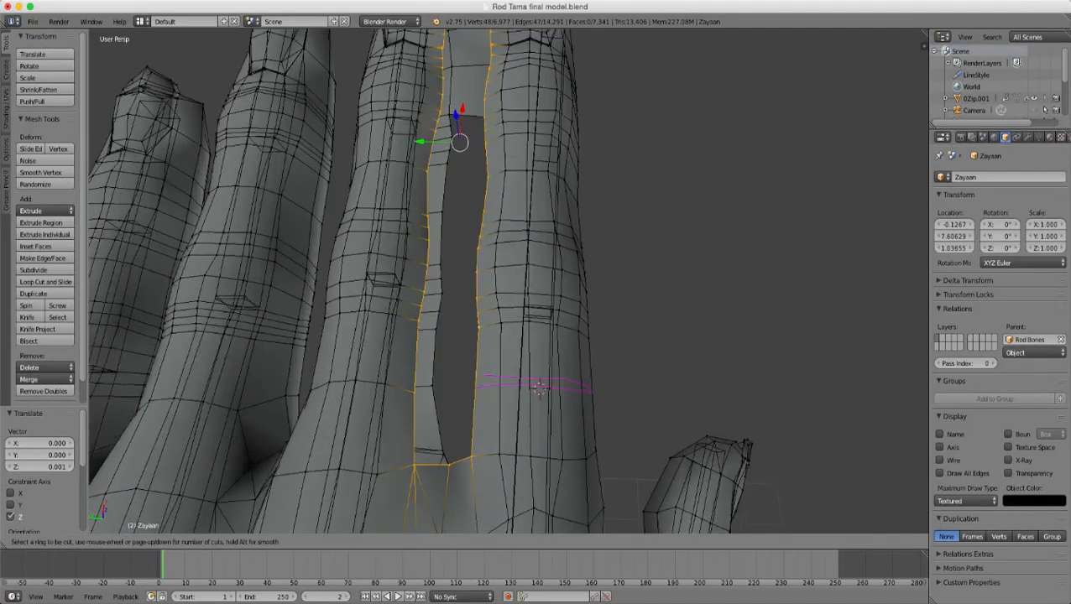
double_click(539, 388)
key(z)
scroll(540, 388, down, 1)
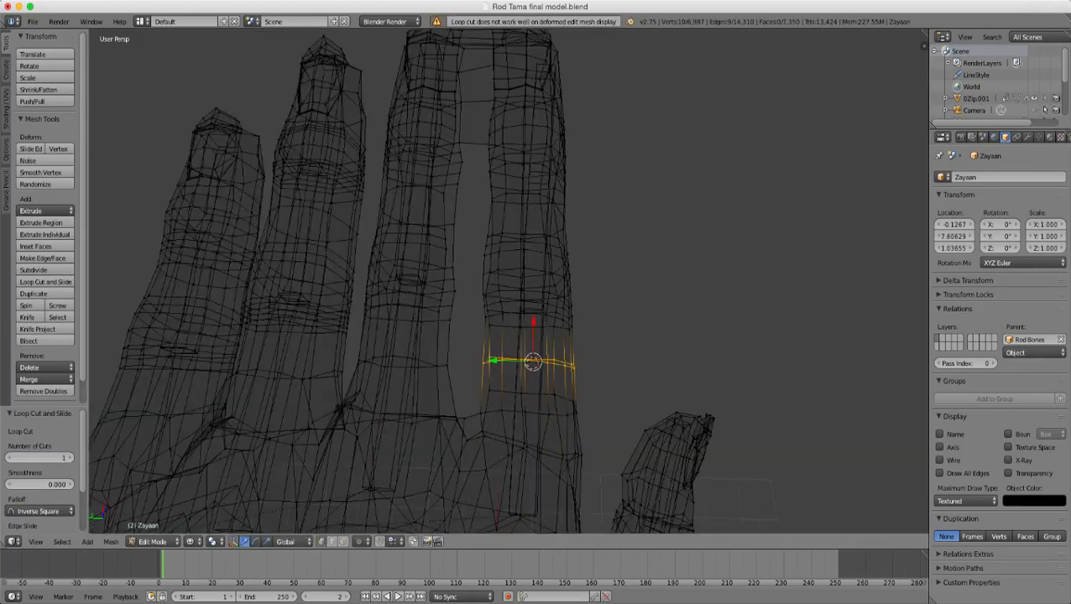
- Select the border loop of the gap between the joined fingers, deselect its web vertices, and bridge the two facing edge loops
key(z)
alt+right_click(485, 357)
key(z)
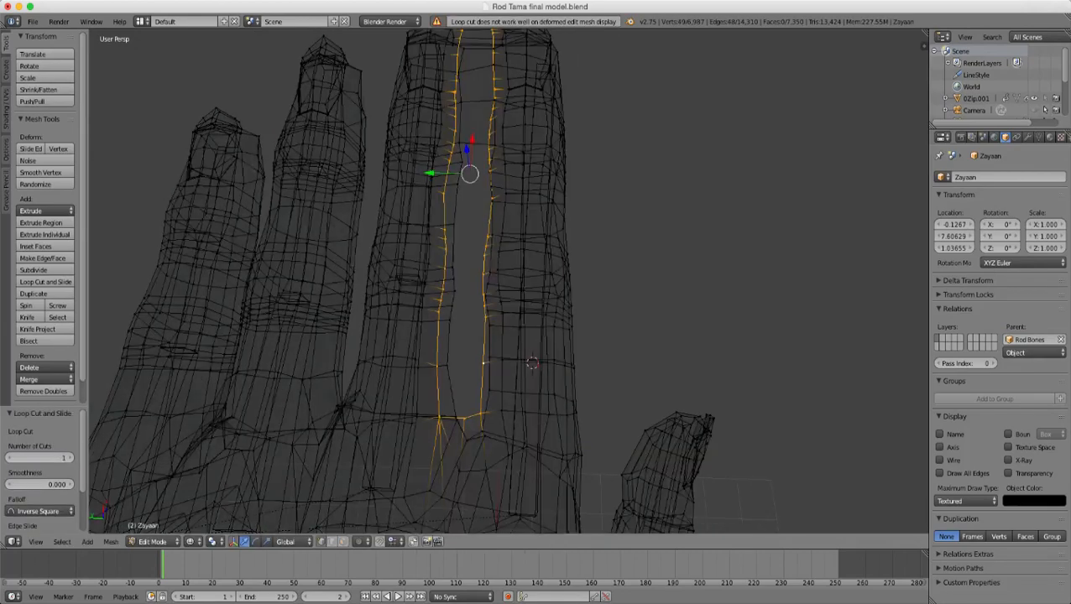
key(z)
key(z)
key(c)
mouse_move(493, 440)
middle_down()
mouse_move(445, 445)
mouse_move(499, 470)
mouse_move(596, 466)
middle_up()
key(Escape)
key(z)
scroll(508, 281, up, 4)
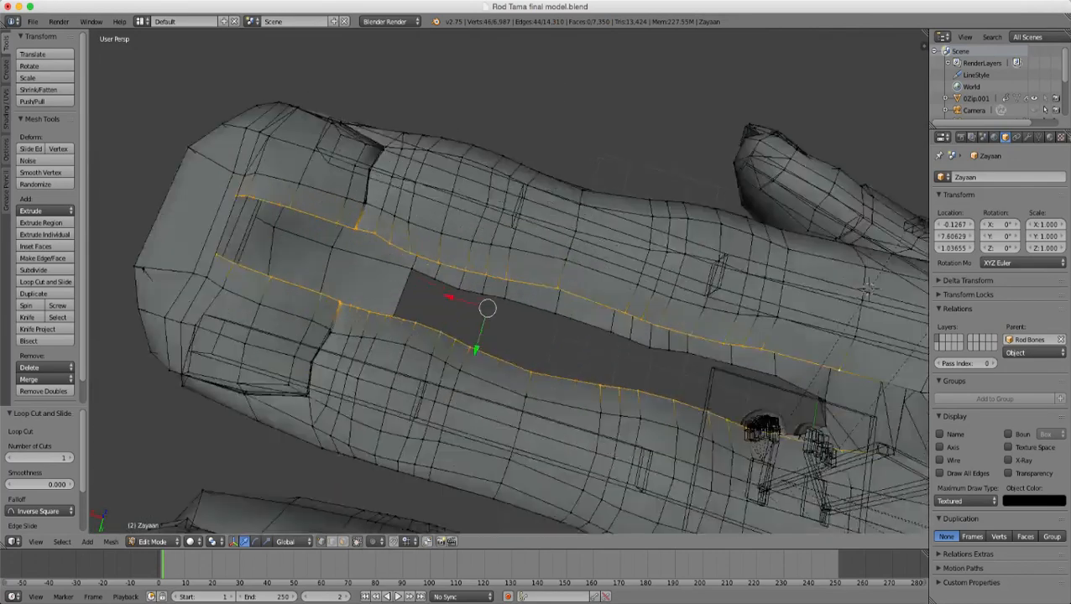
shift+middle_drag(429, 292, 520, 280)
key(w)
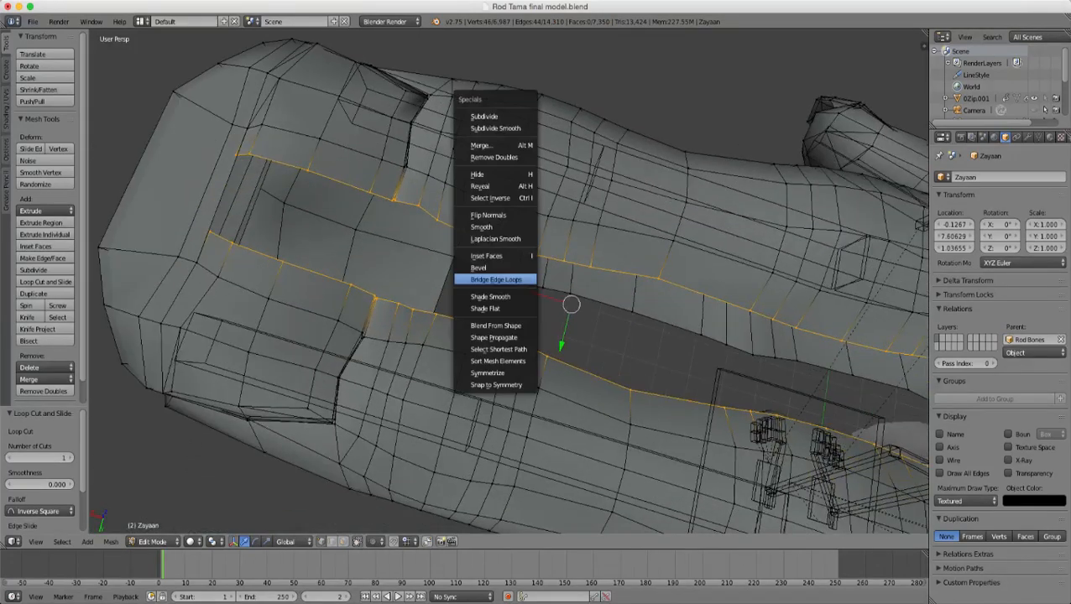
click(495, 280)
- Inspect the bridged strip and the remaining hole at the web in Object Mode, and return to Edit Mode
scroll(571, 302, down, 5)
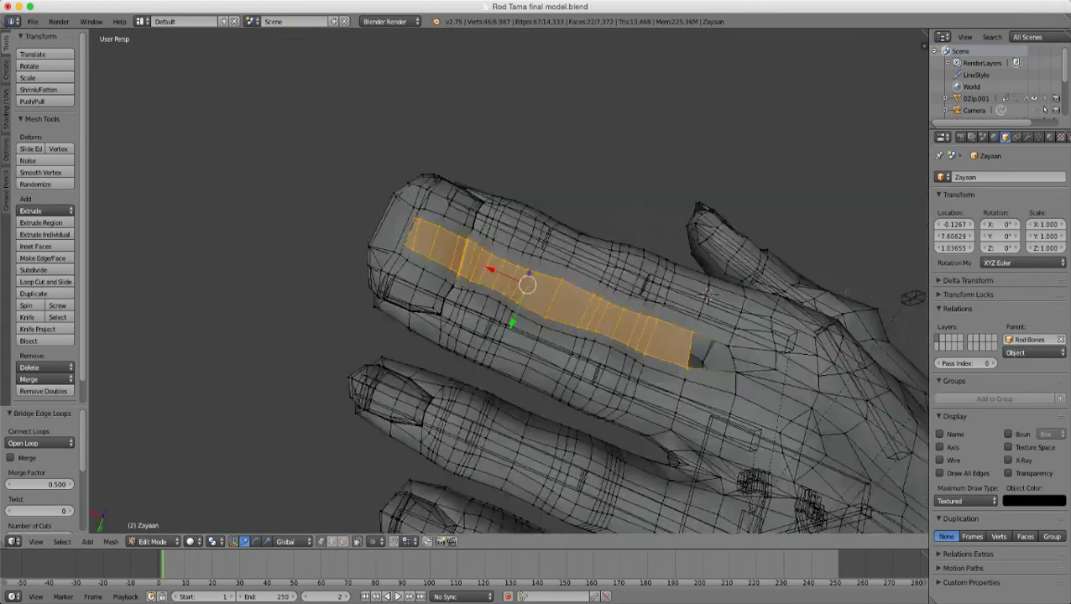
middle_drag(571, 302, 585, 257)
scroll(654, 233, up, 2)
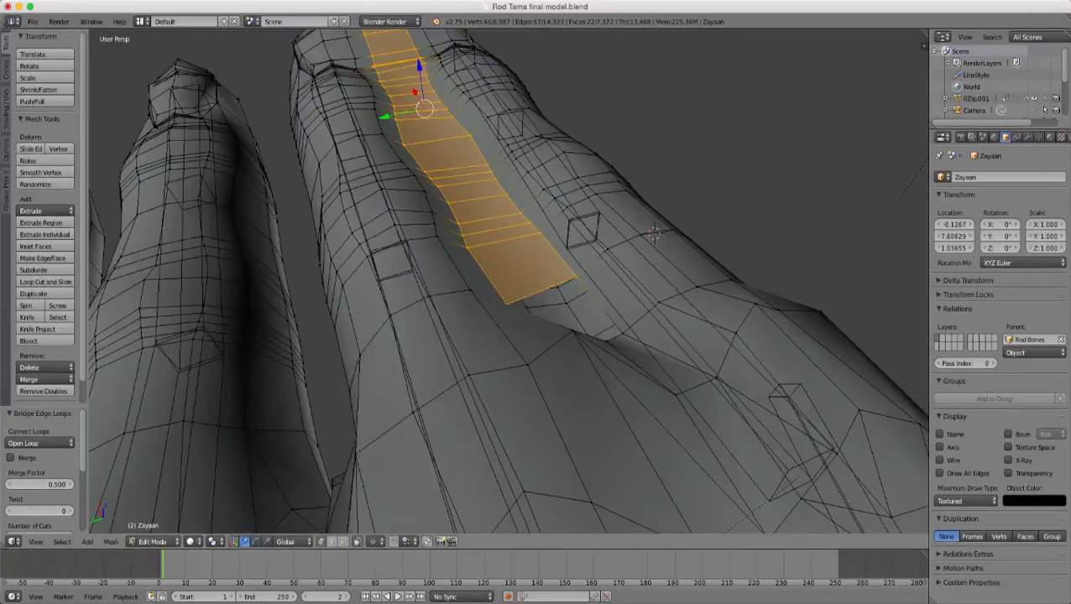
middle_drag(654, 232, 503, 281)
key(Tab)
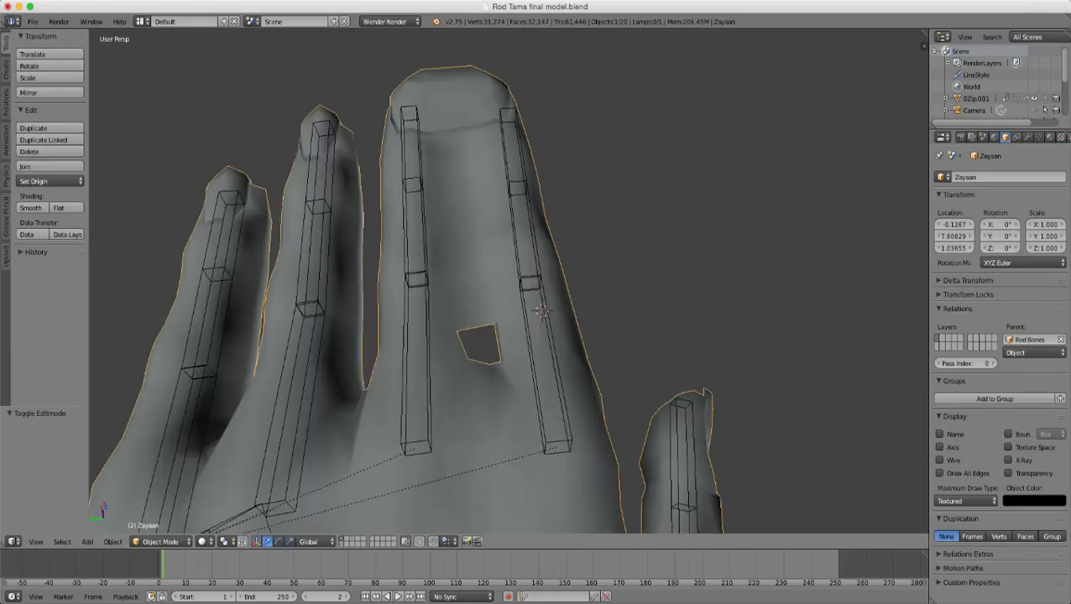
scroll(504, 281, up, 4)
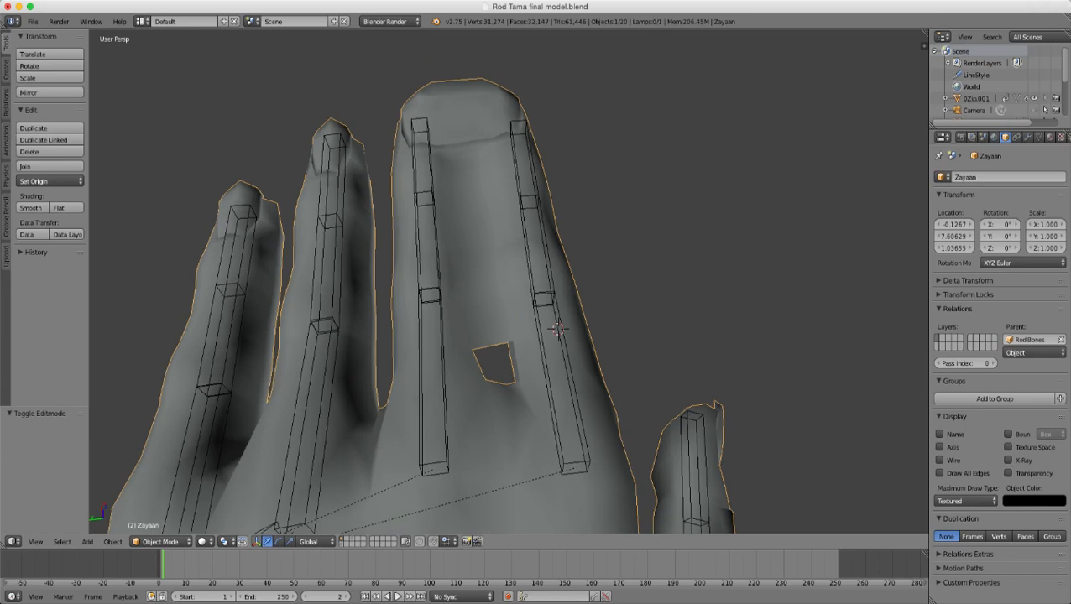
key(Tab)
scroll(613, 393, down, 5)
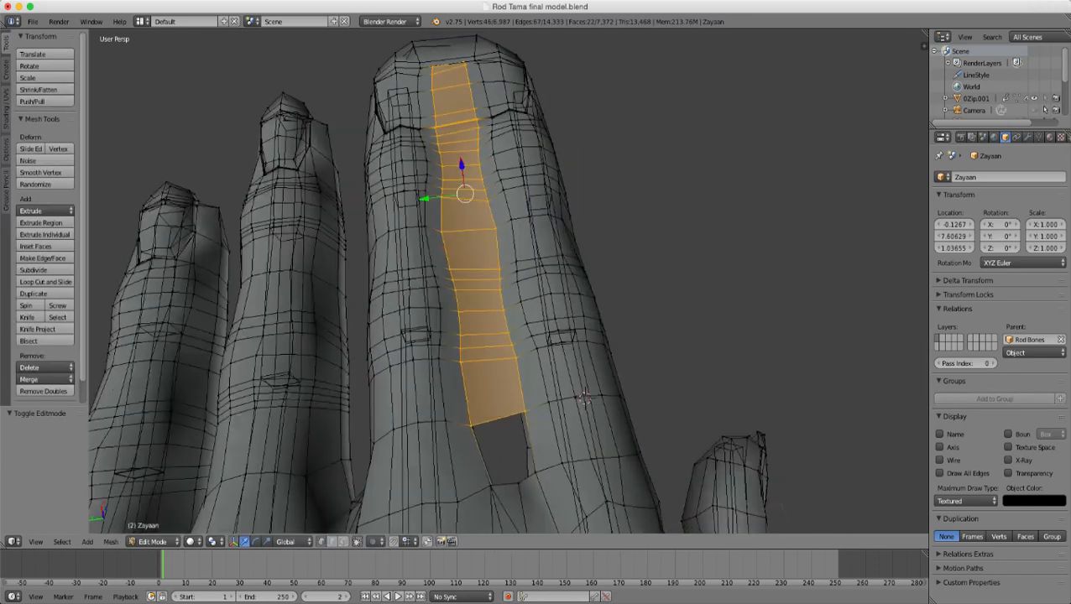
- Scale the bridged strip between the fingers to 0.690 along Y
scroll(585, 400, up, 2)
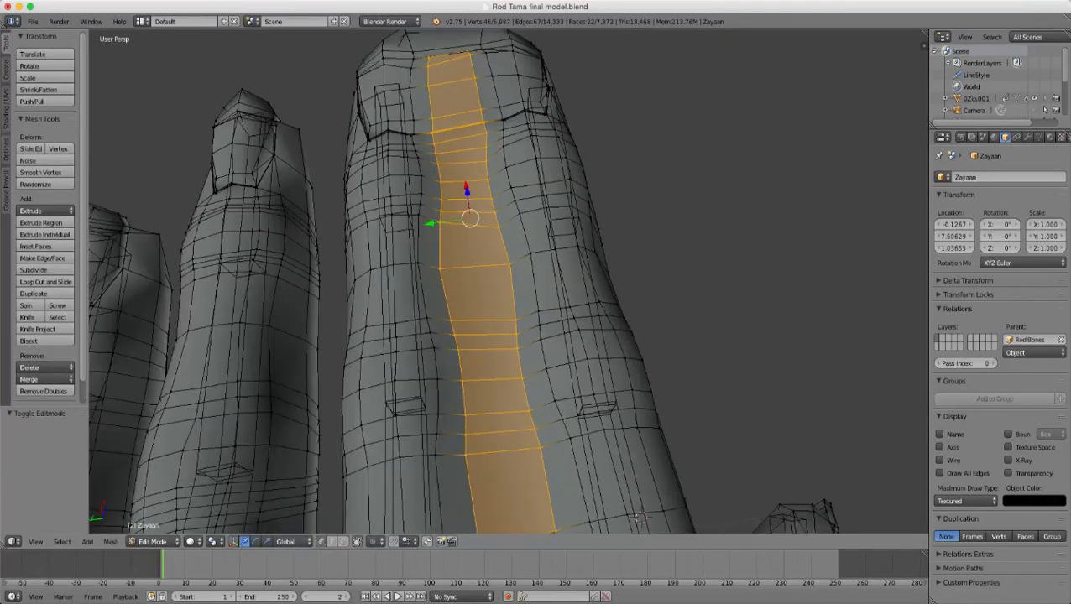
scroll(621, 483, down, 2)
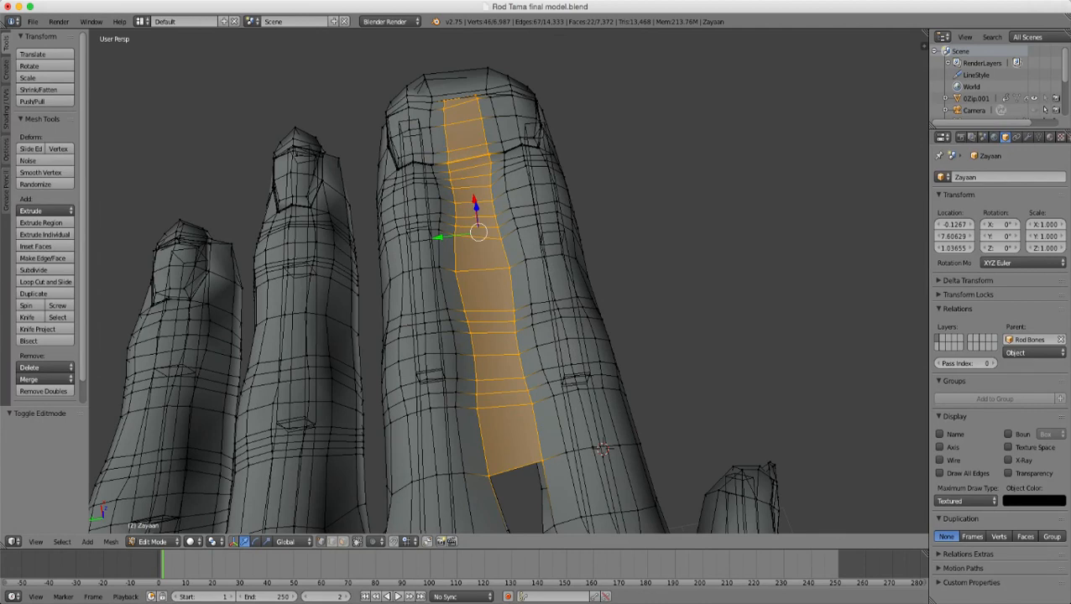
key(s)
key(y)
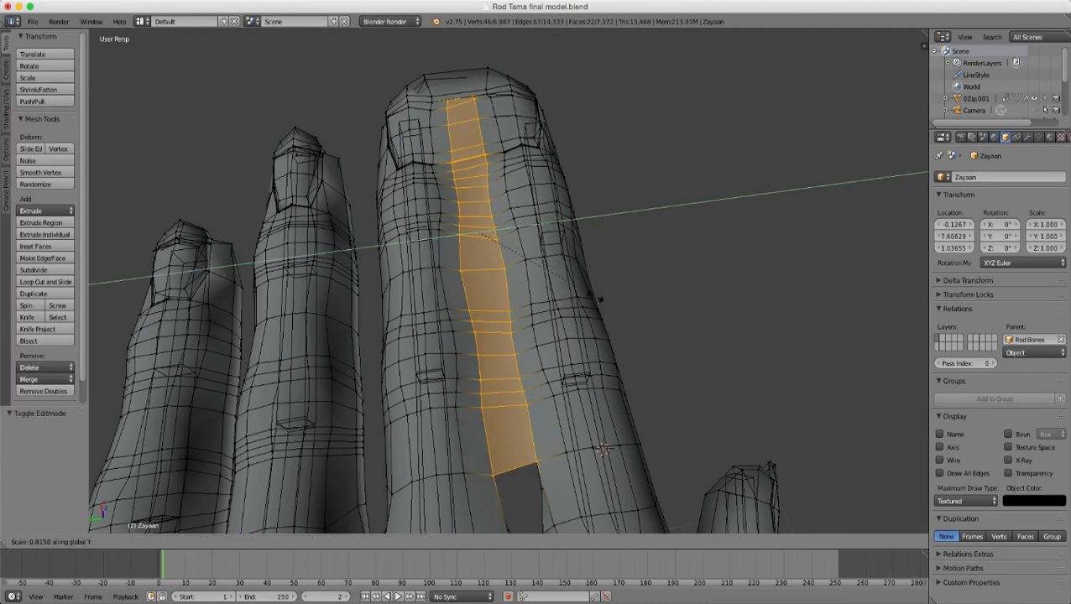
key(Return)
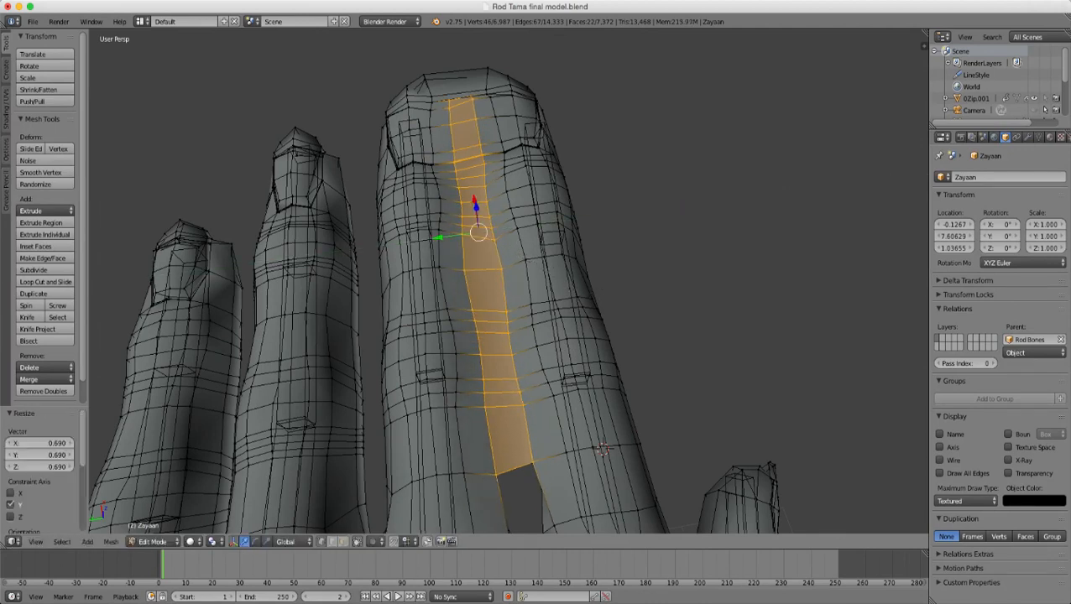
scroll(601, 449, up, 6)
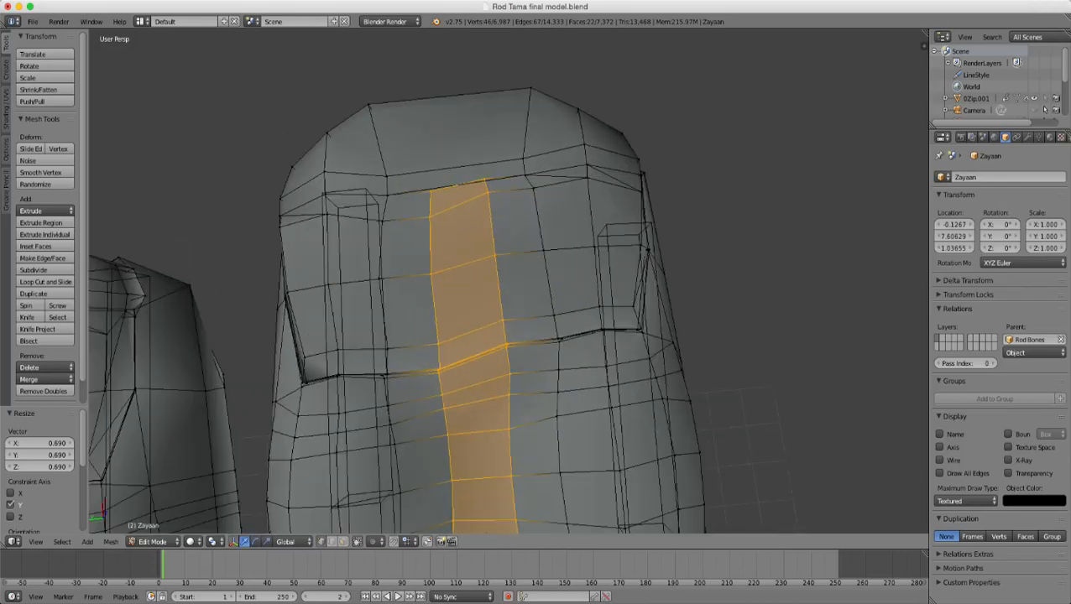
- Add two lengthwise loop cuts across the joined fingertip, sliding each one to line up with an edge of the bridged strip
scroll(602, 449, down, 2)
middle_drag(602, 449, 457, 243)
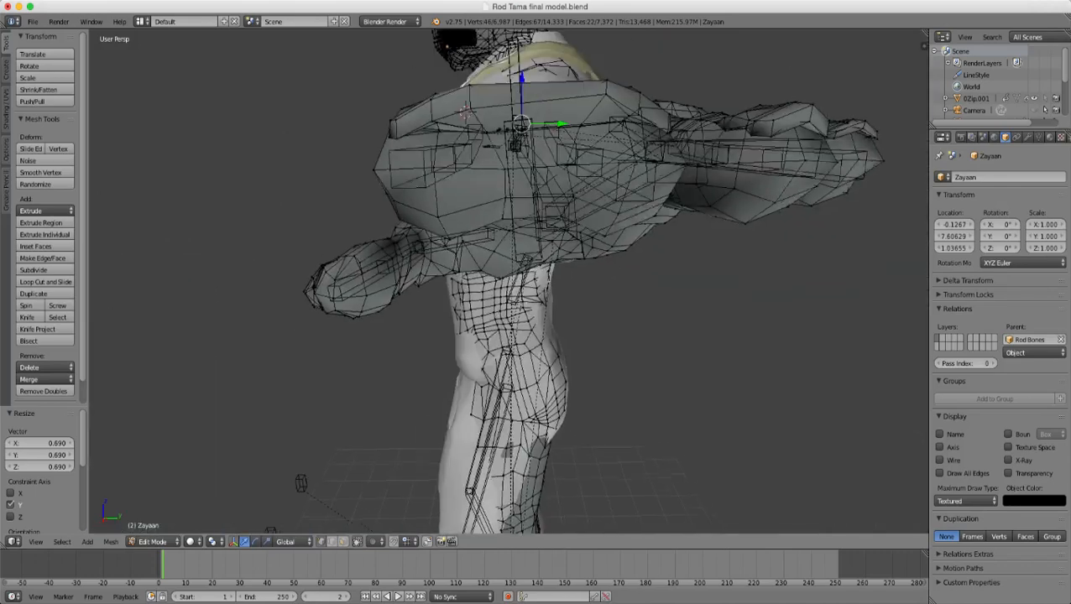
middle_drag(560, 168, 575, 382)
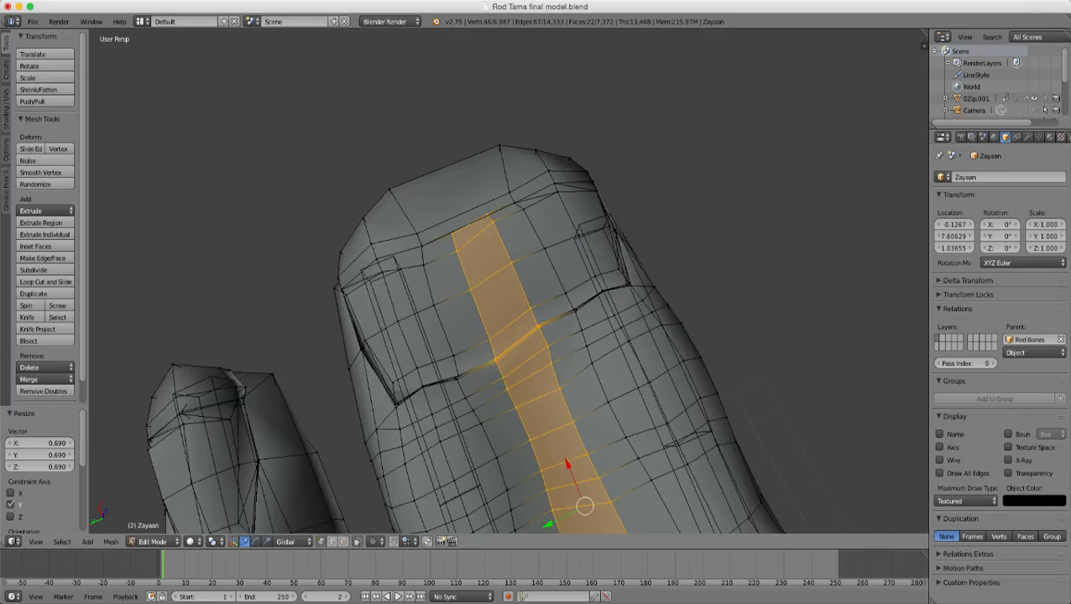
scroll(509, 335, up, 3)
key(ctrl+r)
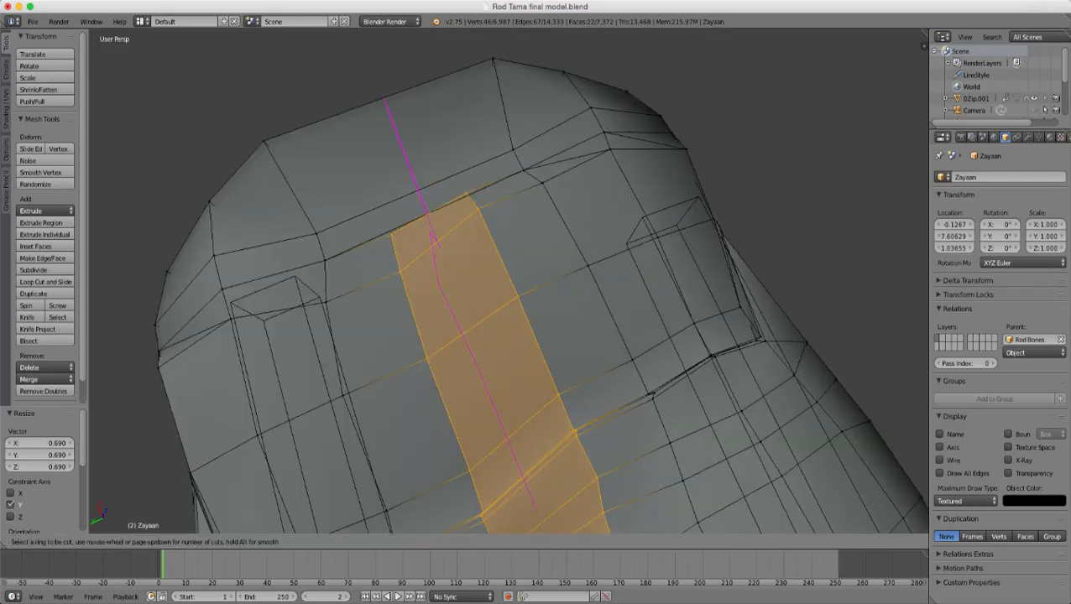
click(418, 190)
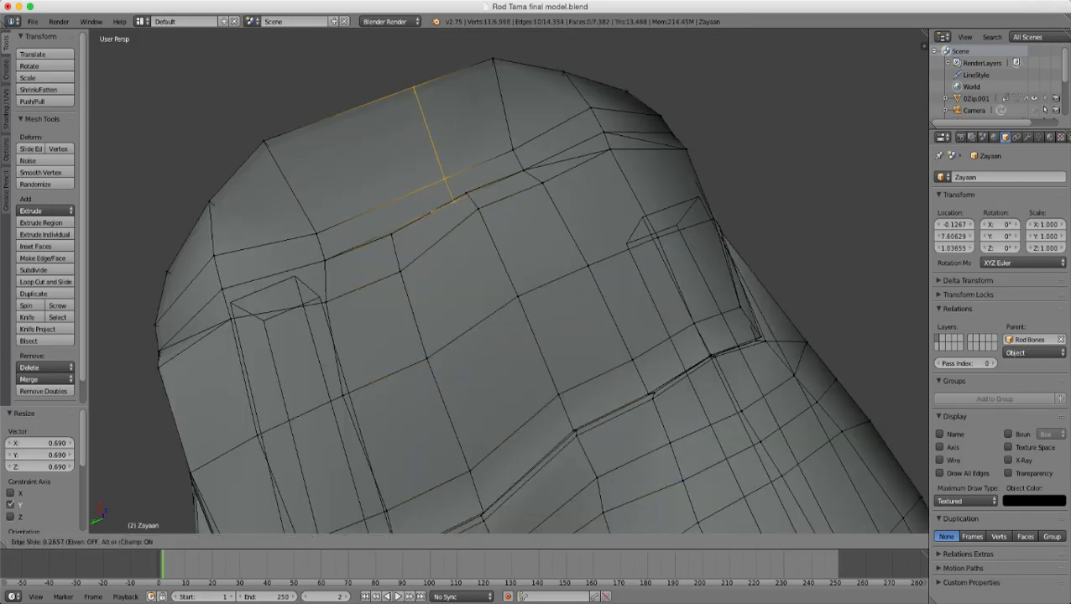
click(458, 176)
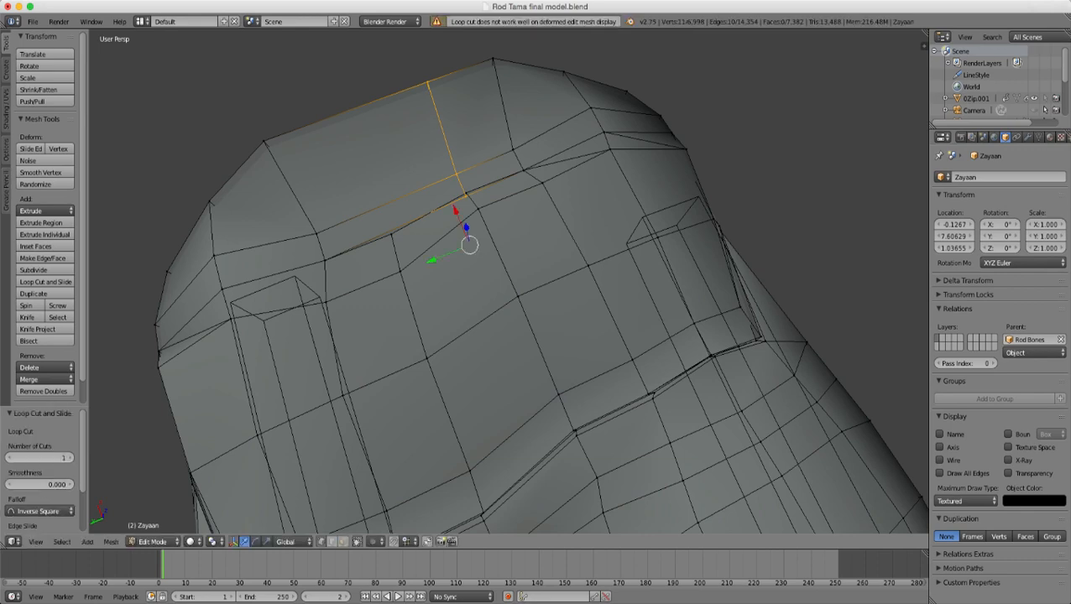
key(ctrl+r)
click(388, 202)
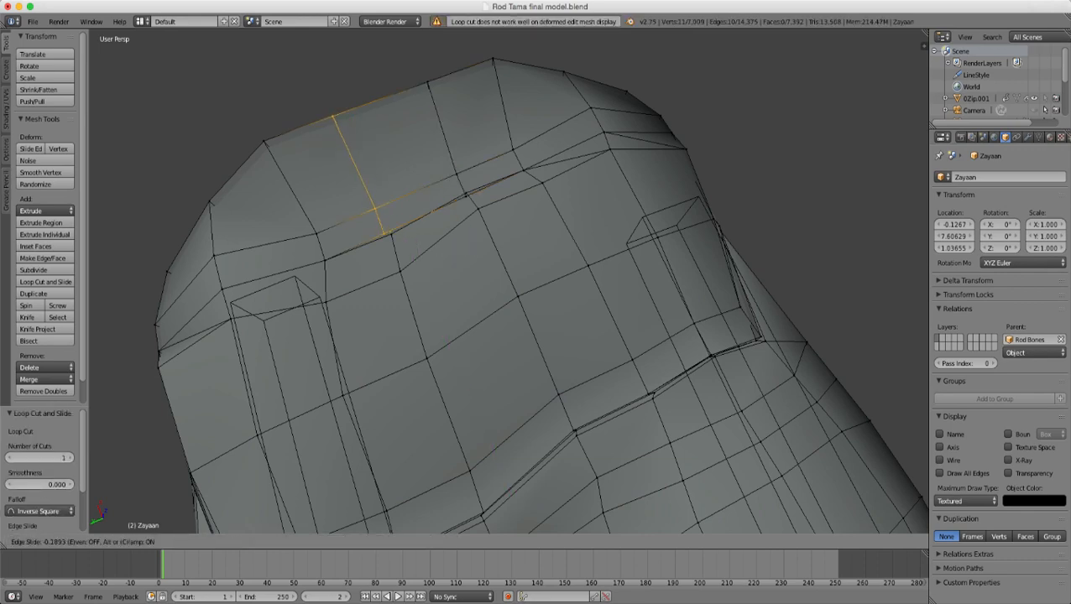
click(381, 206)
- Merge each new loop-cut end vertex at center with the adjacent corner vertex at the fingertip end of the bridged strip
right_click(388, 232)
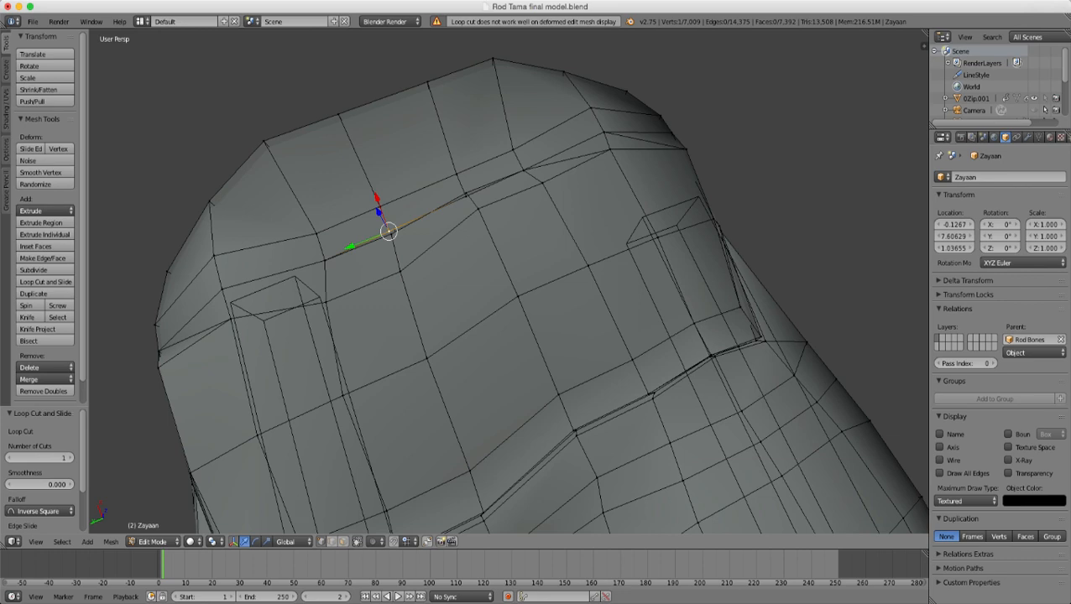
key(alt+m)
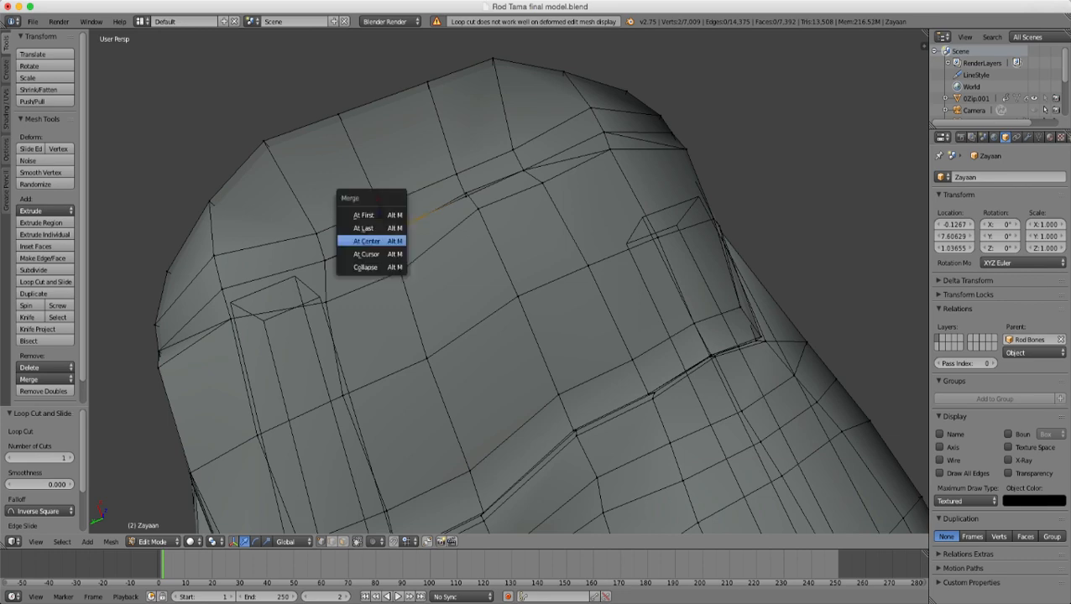
click(366, 241)
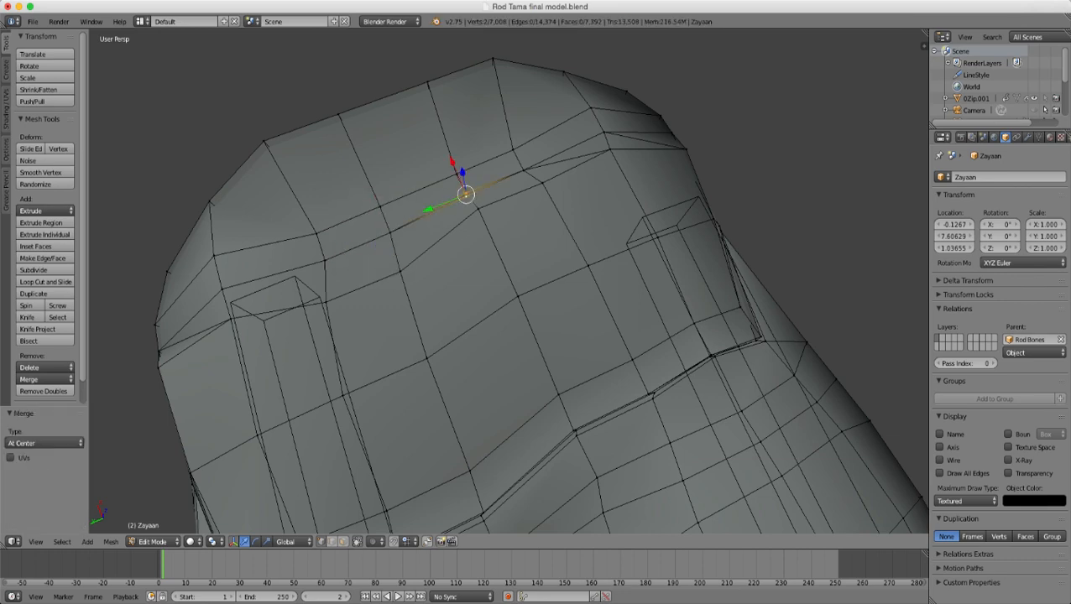
key(alt+m)
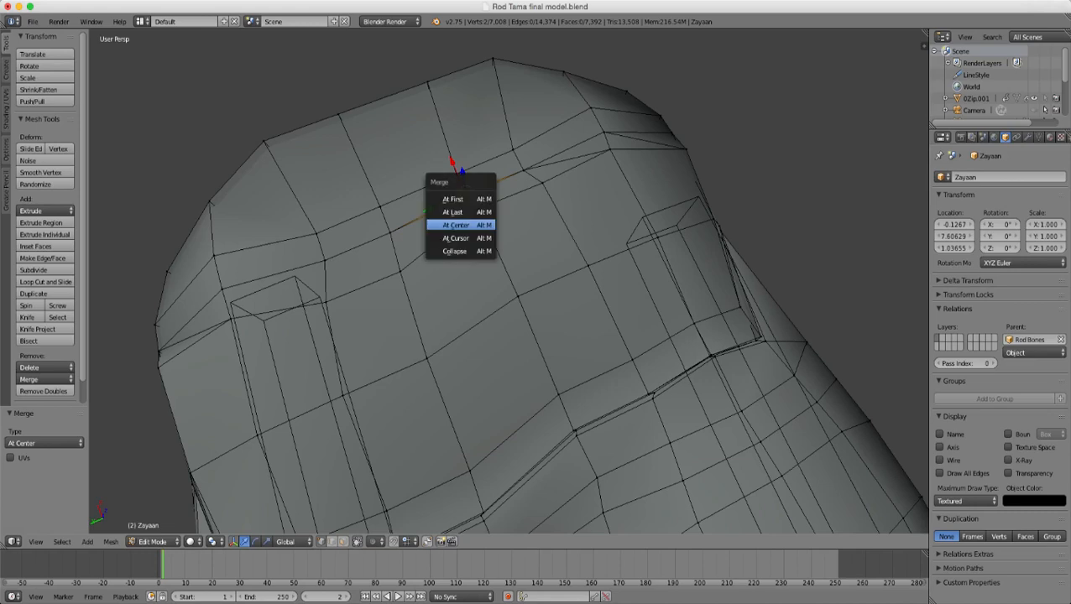
click(456, 225)
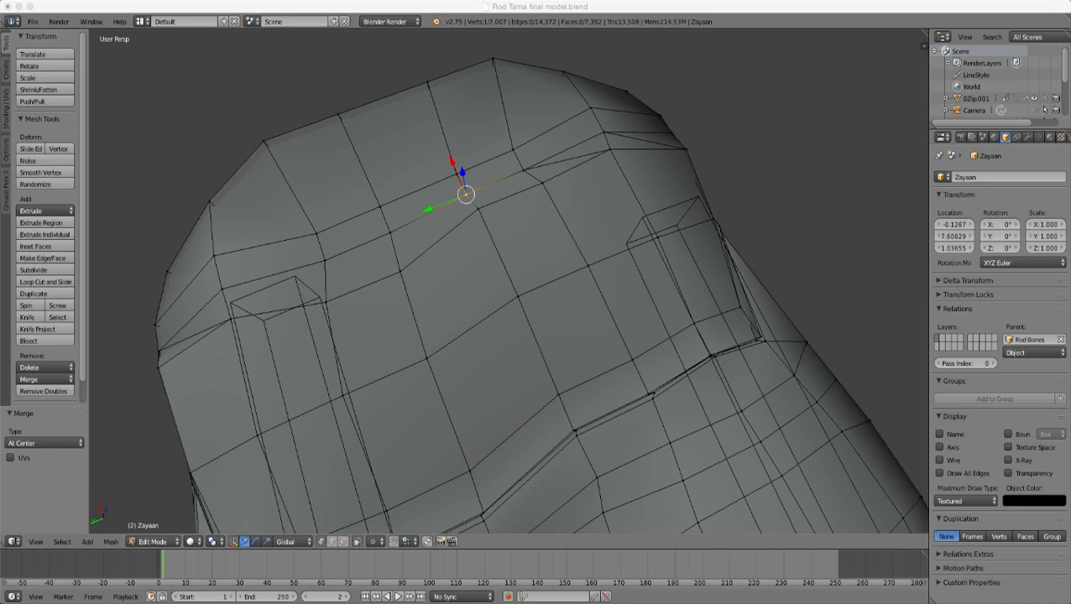
- Inspect the joined fingers and the remaining hole from several sides in Object Mode
scroll(508, 285, down, 4)
middle_drag(520, 310, 655, 343)
key(Tab)
scroll(509, 285, down, 5)
scroll(509, 285, down, 5)
scroll(509, 285, up, 4)
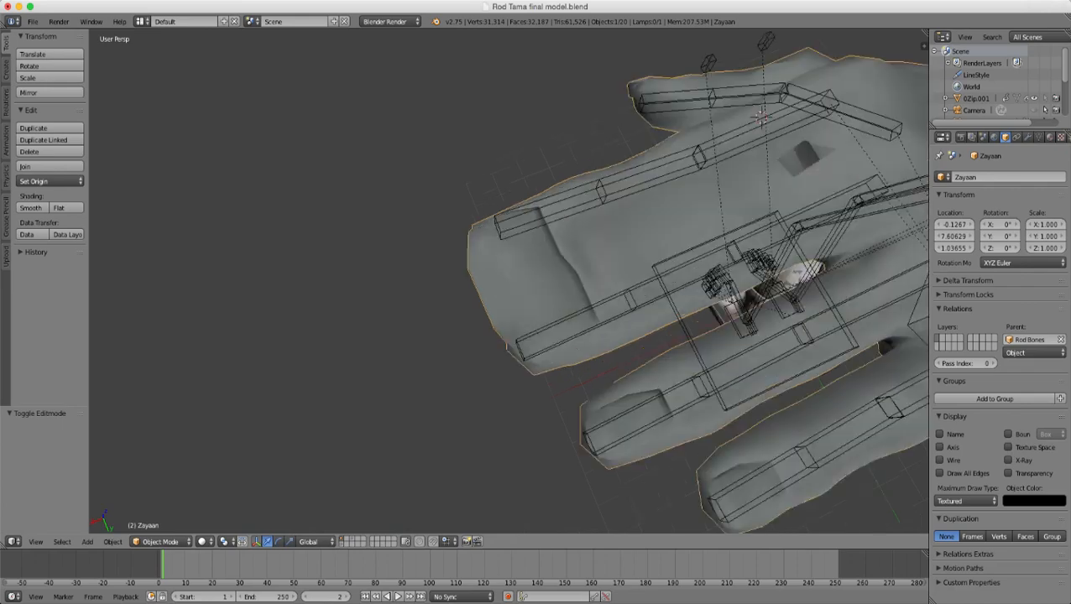
middle_drag(503, 290, 651, 277)
middle_drag(504, 336, 554, 377)
scroll(476, 327, down, 2)
scroll(553, 377, up, 1)
- Return to Edit Mode and examine the mesh of the whole hand and wrist
key(Tab)
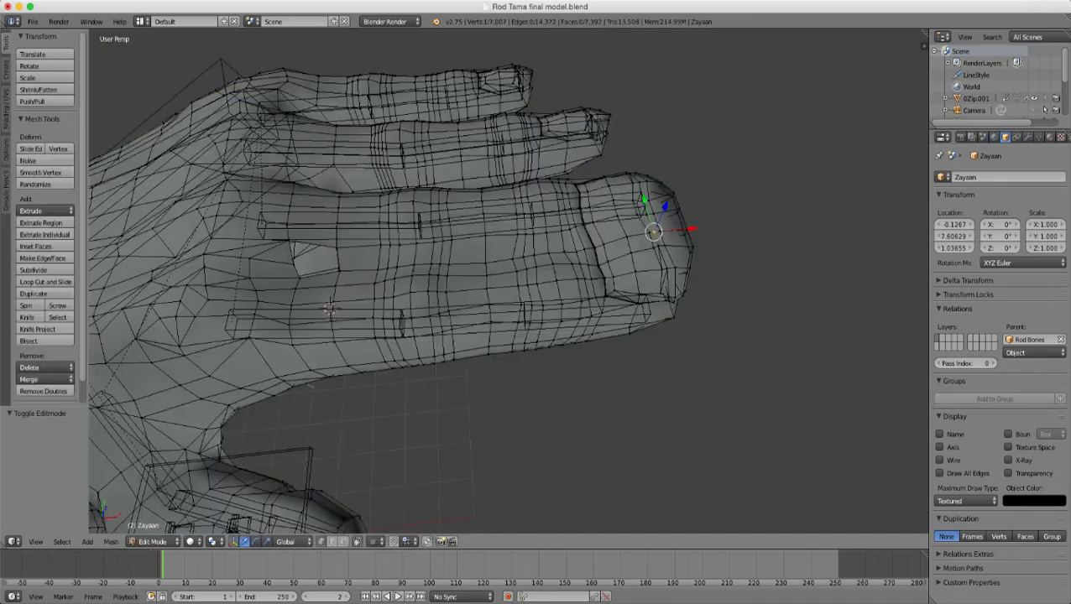
key(z)
middle_drag(537, 336, 528, 390)
scroll(530, 363, down, 2)
key(z)
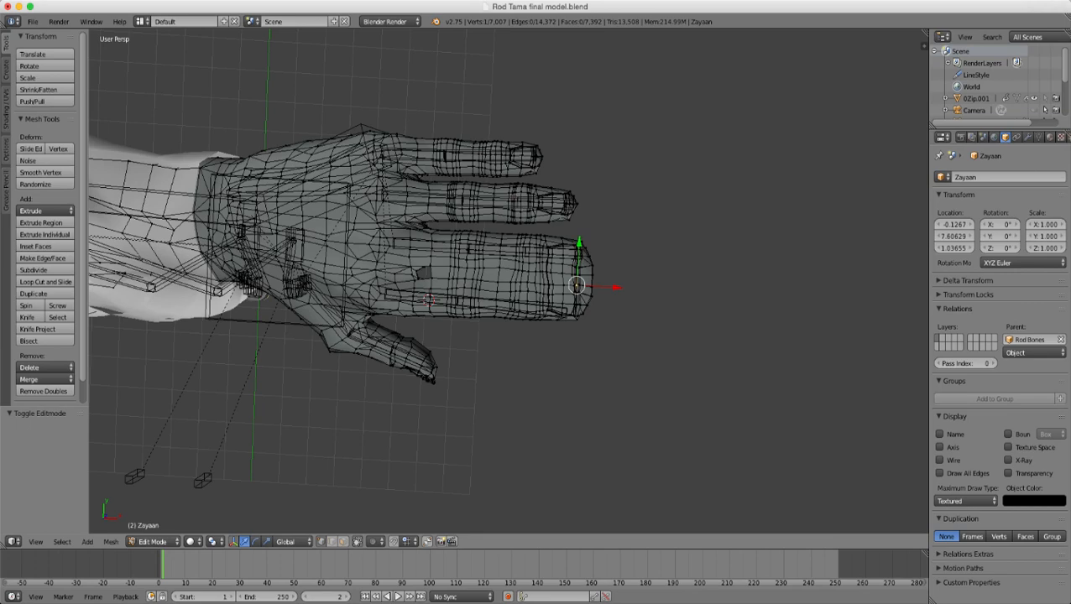
scroll(503, 285, down, 3)
middle_drag(537, 294, 688, 286)
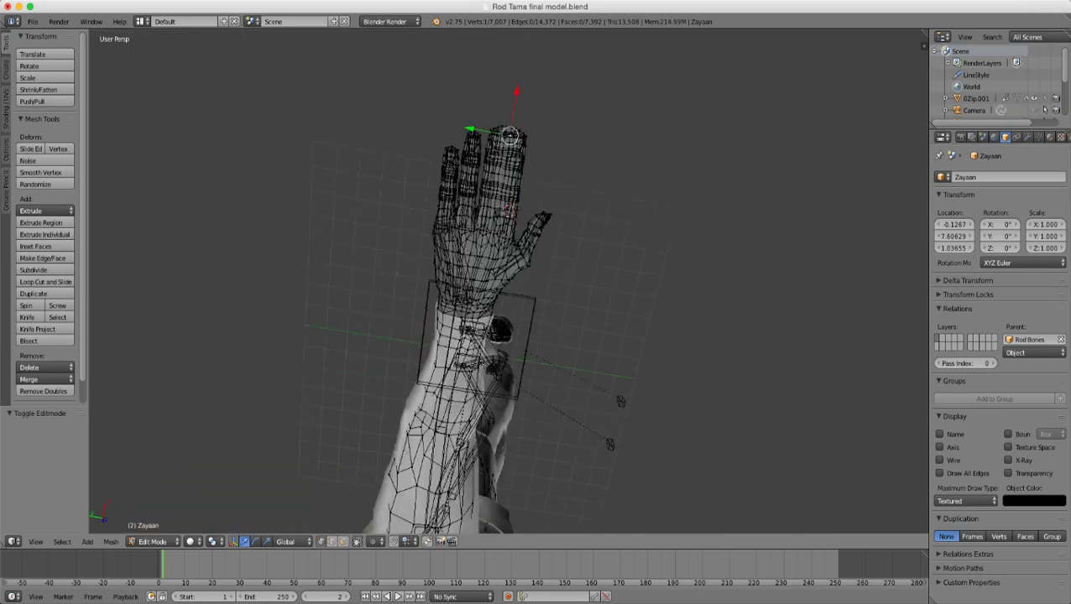
scroll(508, 281, up, 4)
scroll(460, 335, down, 3)
- Clear the selection and circle-select the cluster of vertices on the thumb side of the wrist through the wireframe
key(z)
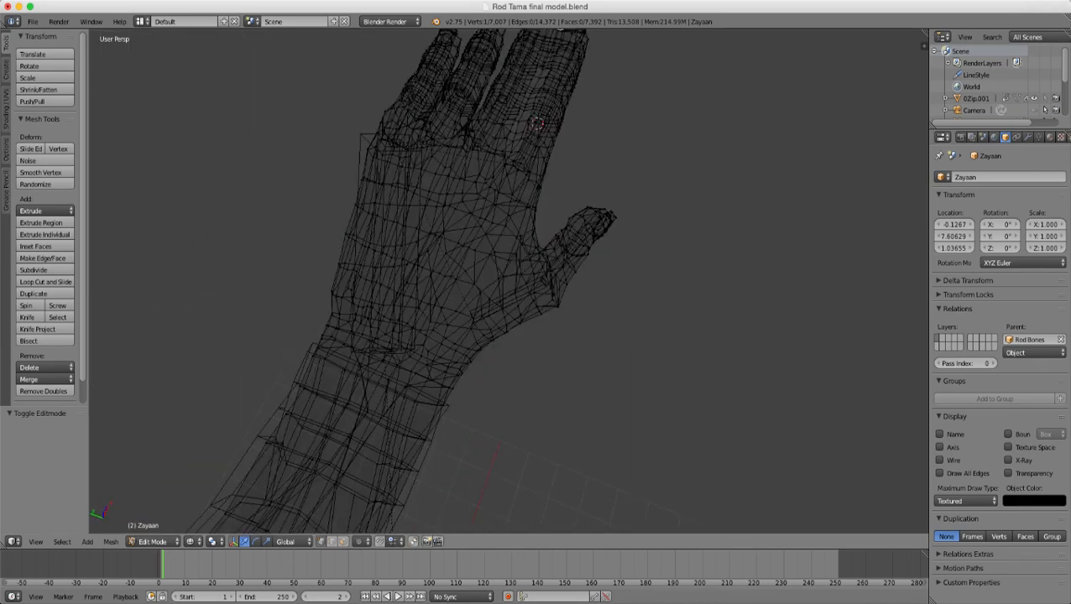
key(a)
key(c)
scroll(461, 400, up, 4)
drag(462, 399, 445, 417)
key(Escape)
key(z)
scroll(445, 416, down, 4)
middle_drag(445, 416, 470, 395)
scroll(470, 395, up, 3)
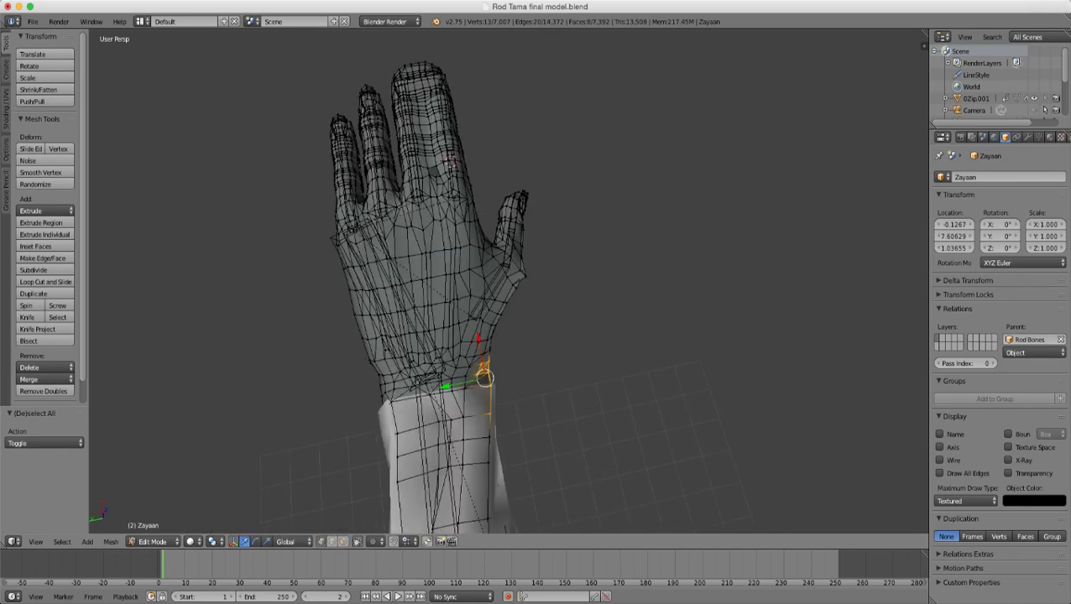
- Enable connected proportional editing and move the selected wrist vertices -0.194 along Y with a proportional size of about 0.75
click(374, 542)
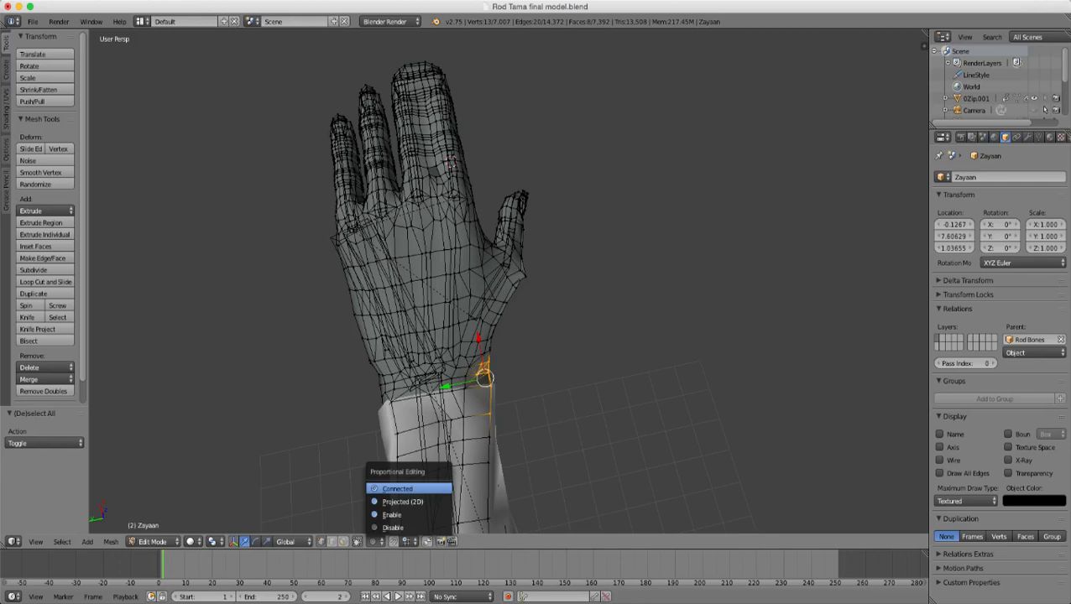
click(397, 489)
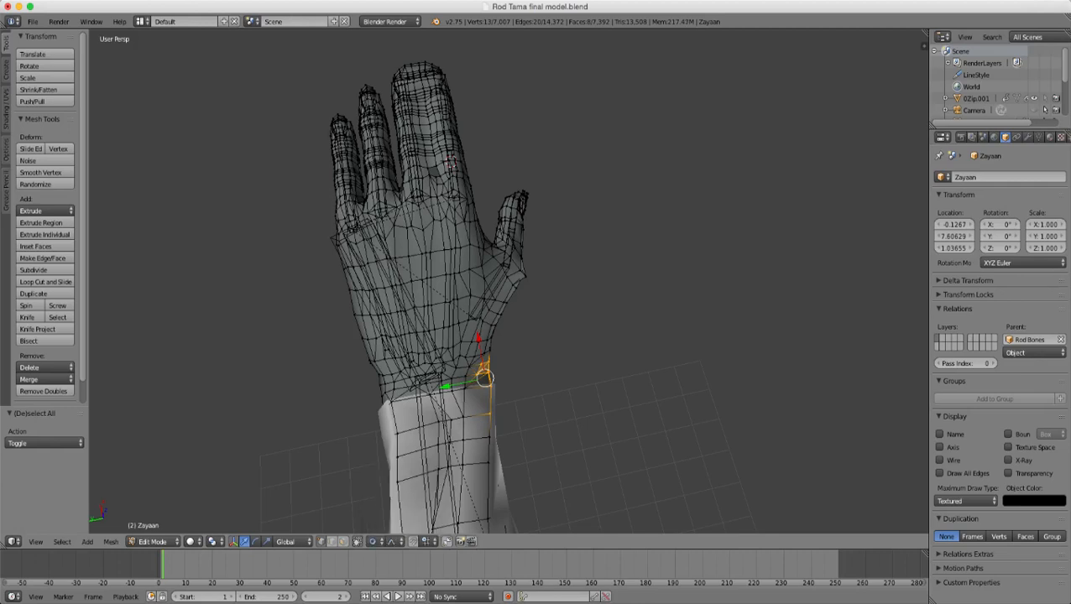
key(g)
key(x)
scroll(485, 378, down, 4)
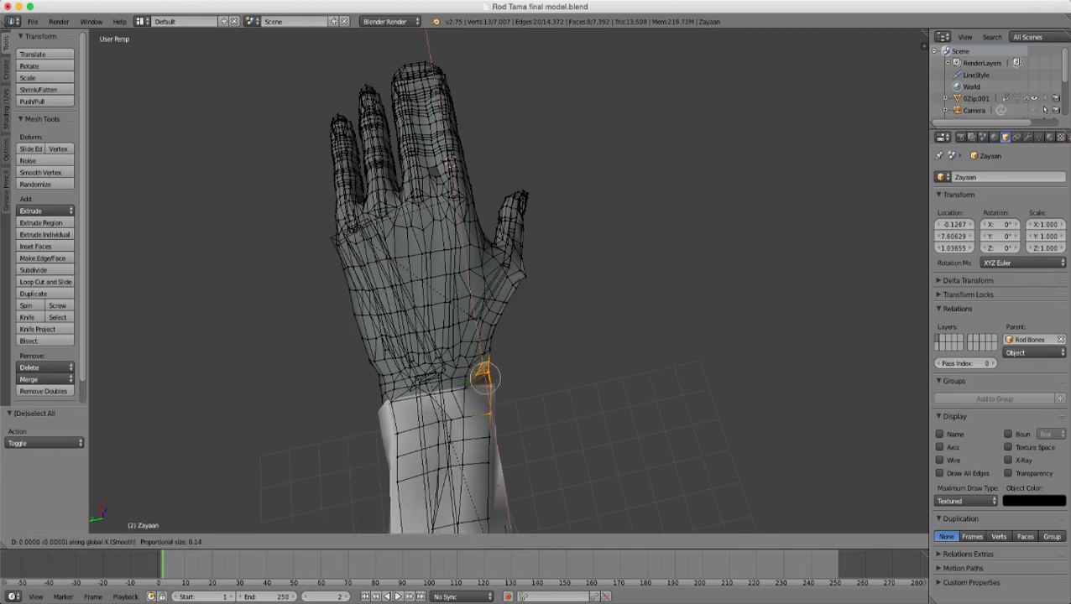
key(y)
scroll(484, 378, down, 6)
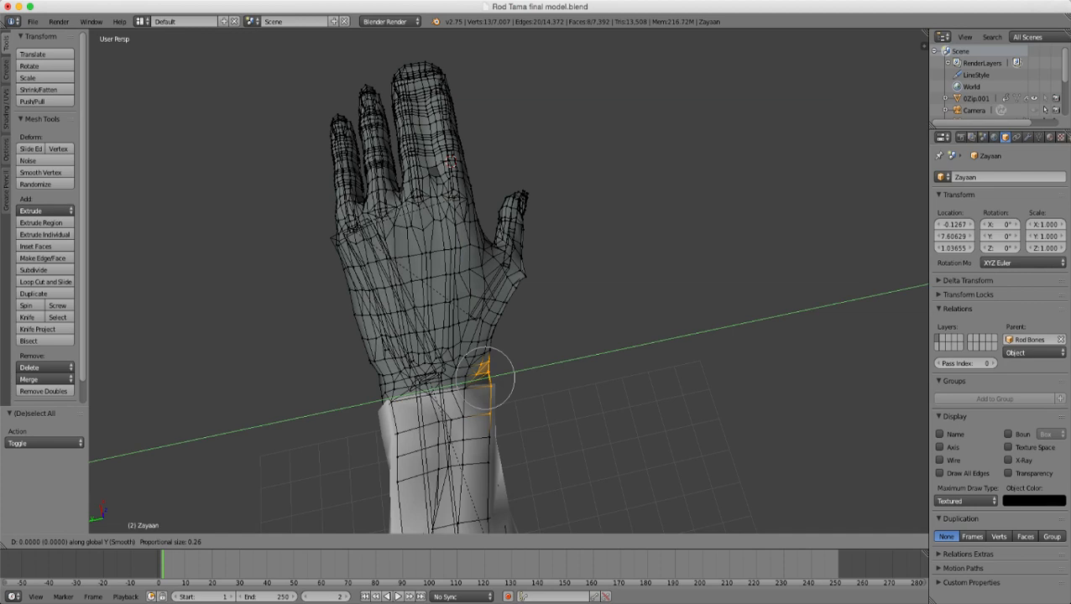
scroll(495, 382, down, 7)
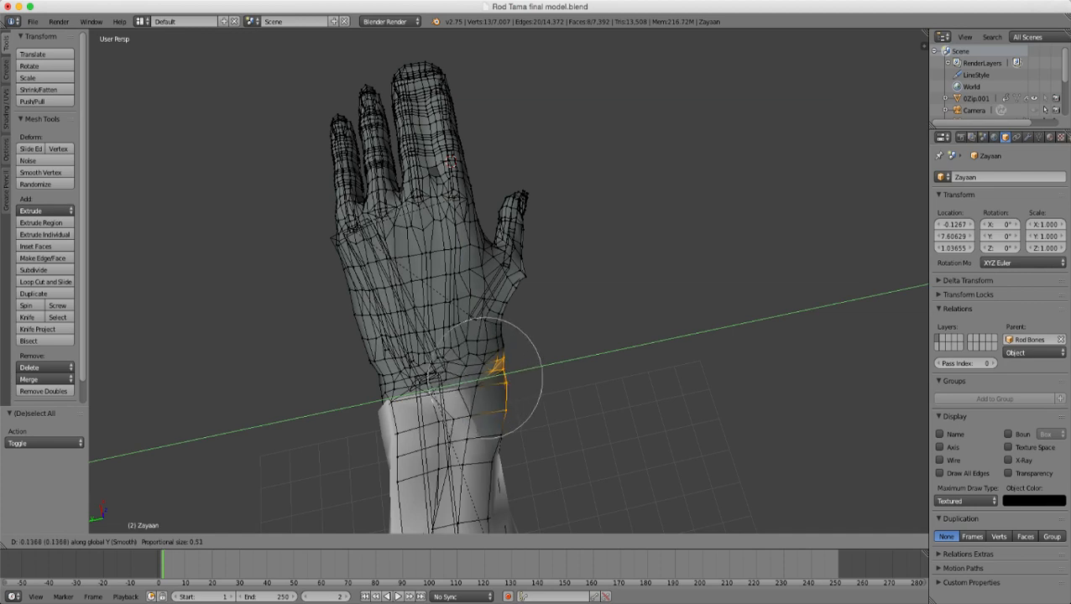
scroll(500, 378, down, 4)
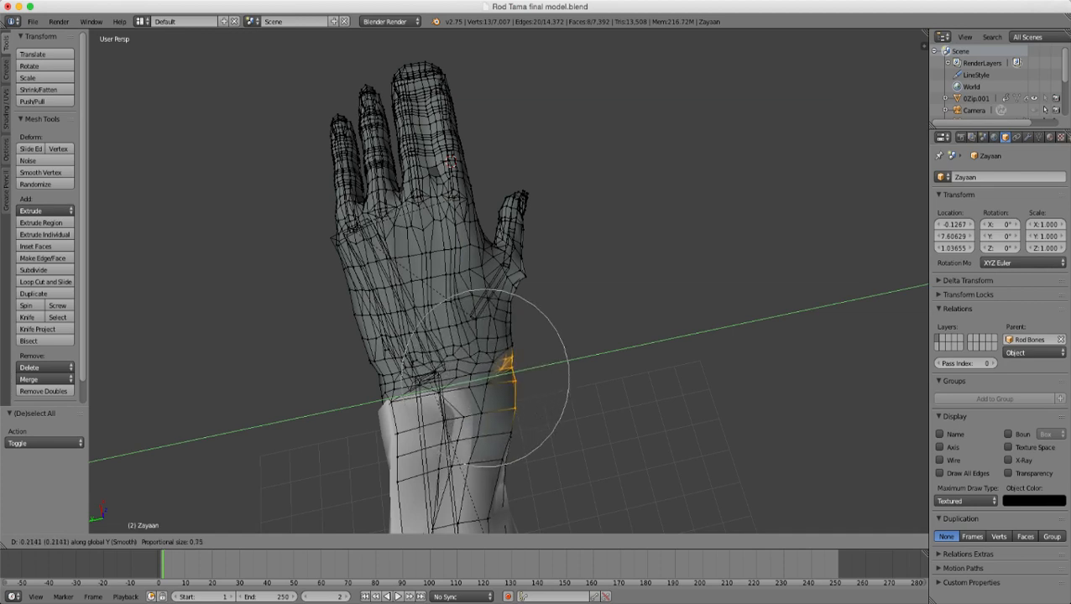
click(504, 378)
- Select the forearm edge vertex below the wrist on the thumb side and move it slightly outward along Y with proportional editing
scroll(504, 378, down, 5)
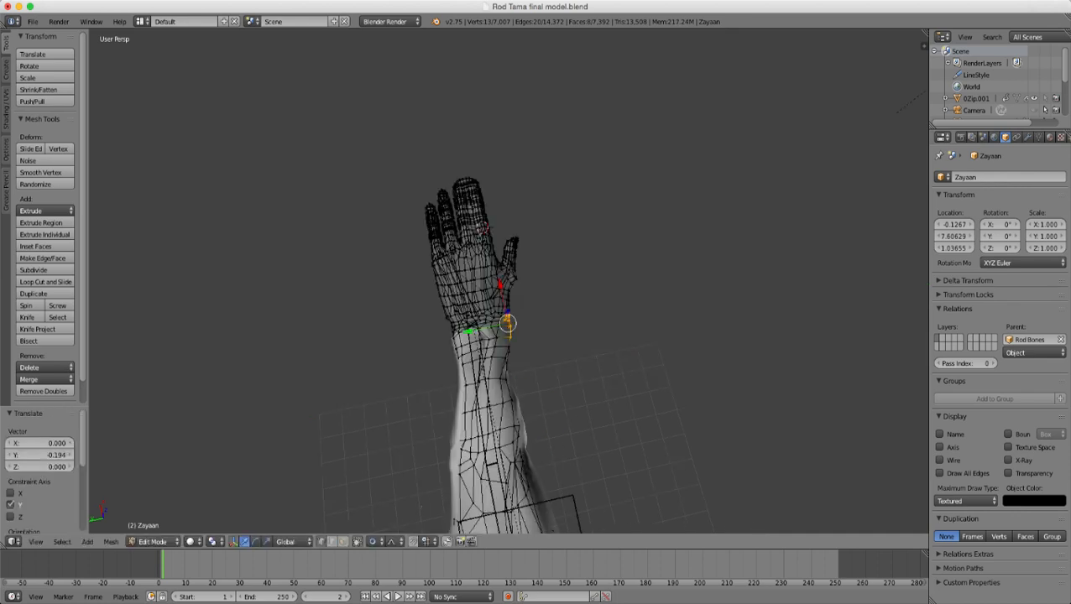
scroll(505, 378, up, 2)
right_click(505, 399)
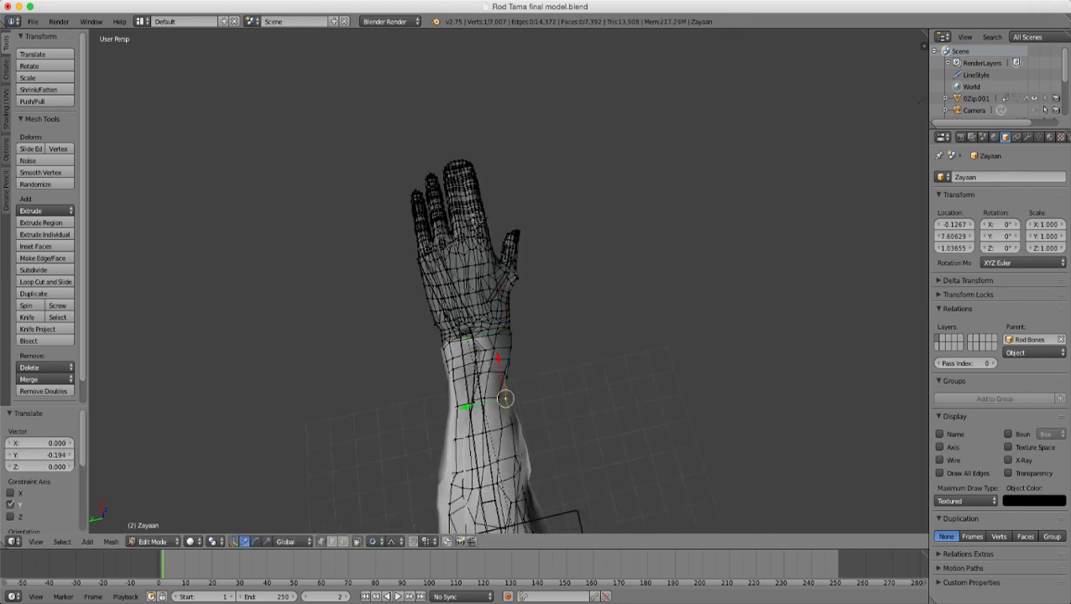
key(g)
key(y)
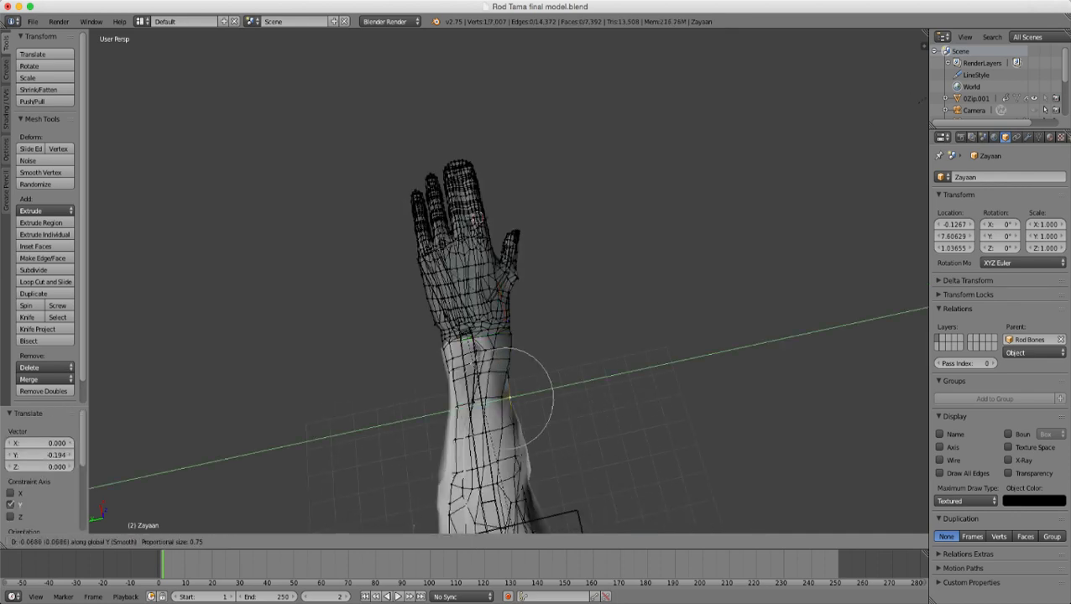
key(Return)
- Inspect the reshaped wrist and hand in Object Mode, and examine the web hole between the joined fingers in Edit Mode
key(Tab)
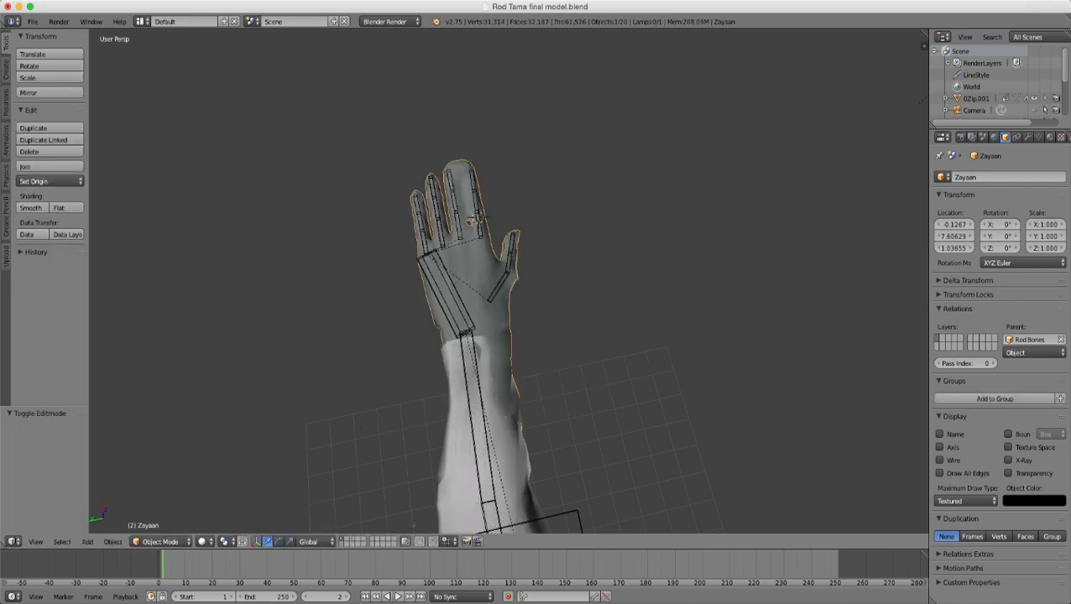
middle_drag(579, 319, 433, 353)
scroll(655, 296, up, 5)
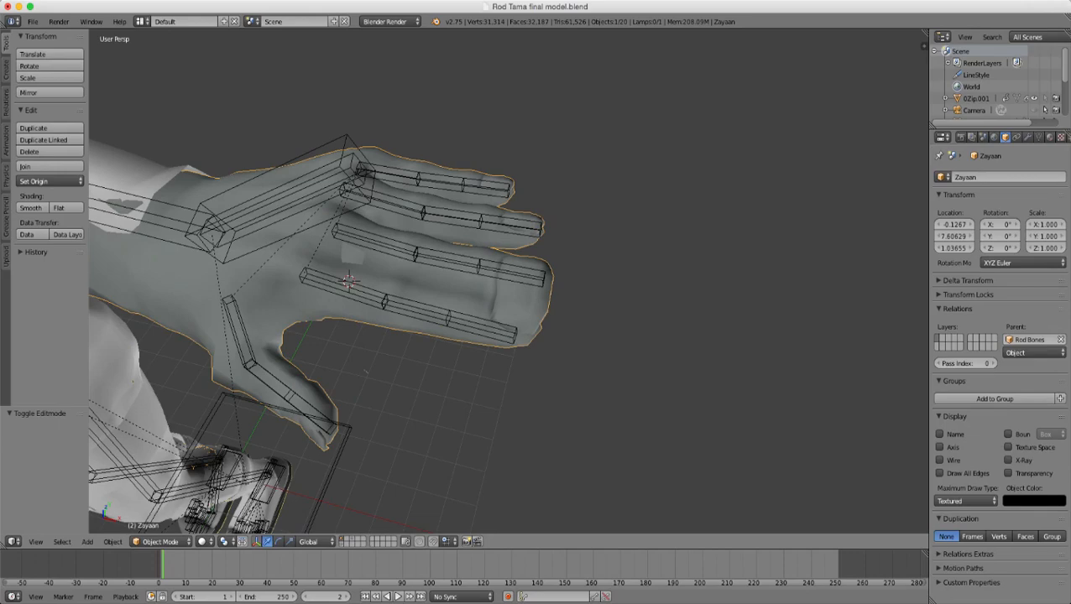
key(Tab)
key(z)
mouse_move(655, 295)
middle_down()
mouse_move(657, 356)
mouse_move(566, 159)
mouse_move(562, 118)
middle_up()
key(z)
scroll(566, 160, up, 3)
scroll(562, 118, up, 2)
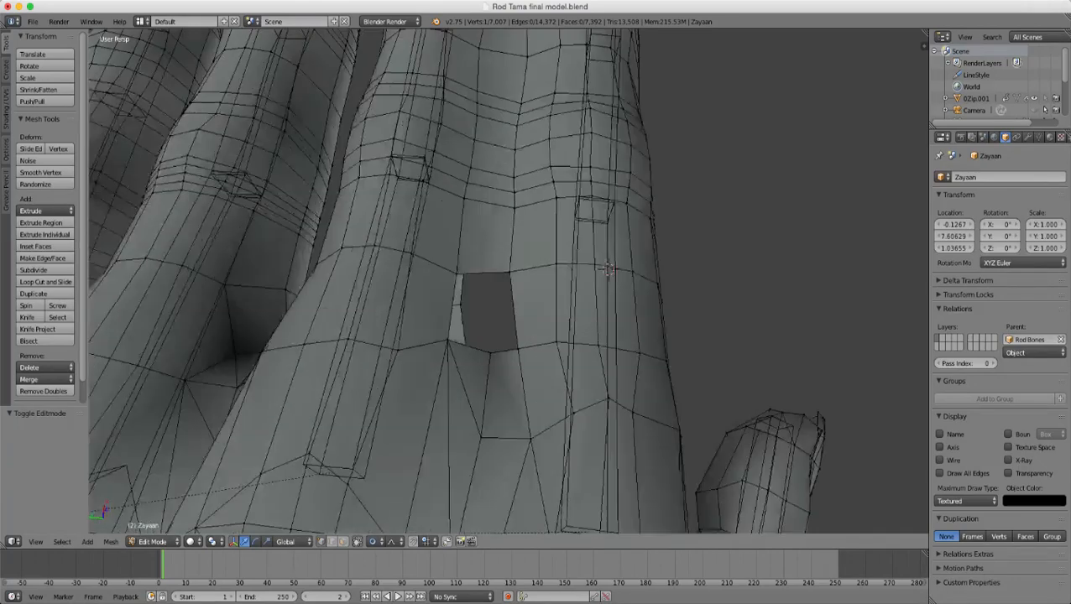
scroll(606, 269, down, 6)
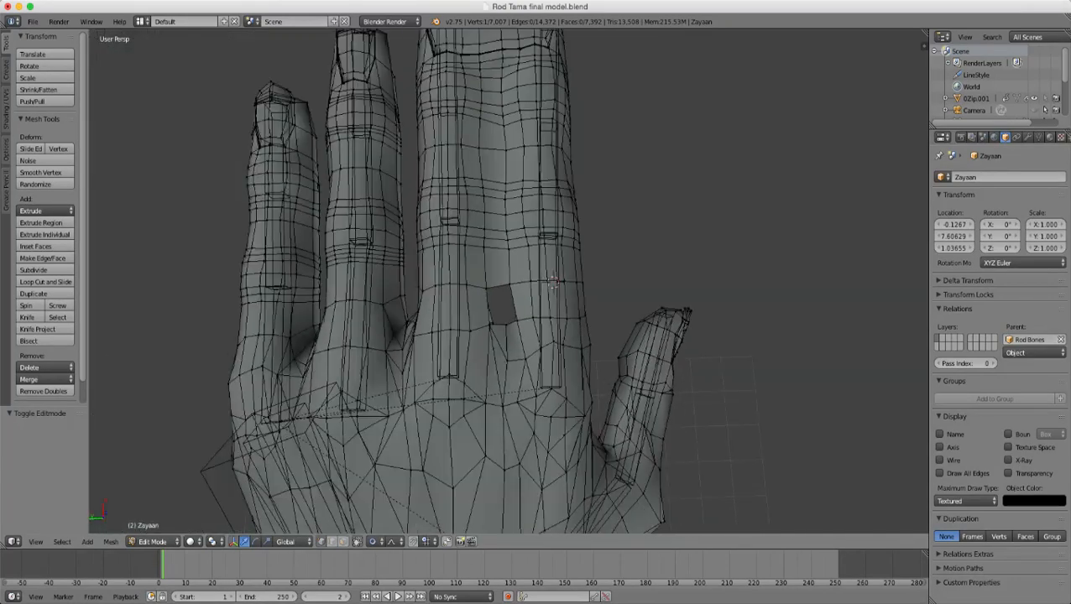
- Select the border loop of the long gap opposite the bridged strip inside the joined fingers, and deselect its vertex at the web
scroll(509, 281, down, 2)
mouse_move(509, 281)
middle_down()
mouse_move(508, 210)
mouse_move(509, 273)
middle_up()
scroll(508, 281, up, 4)
scroll(508, 282, down, 2)
scroll(508, 281, up, 5)
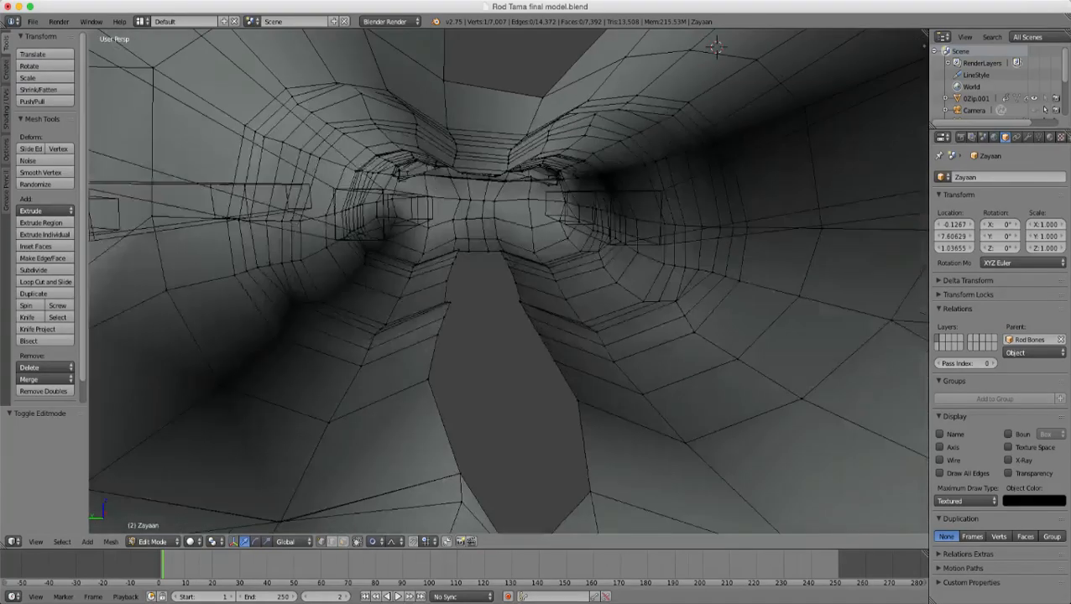
alt+right_click(431, 373)
scroll(431, 374, down, 2)
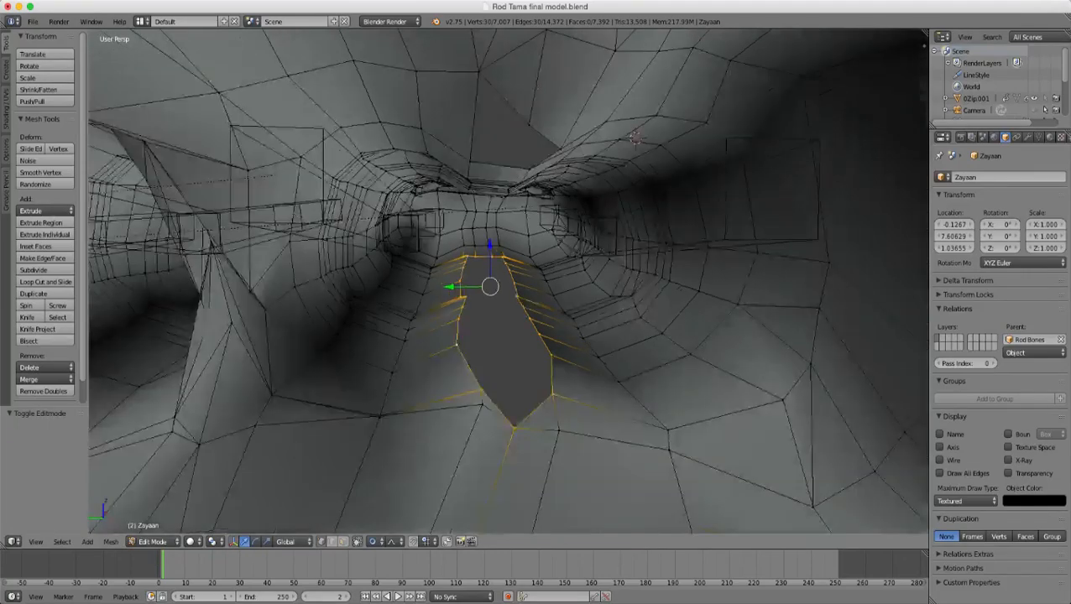
middle_drag(431, 373, 425, 396)
key(c)
middle_click(507, 454)
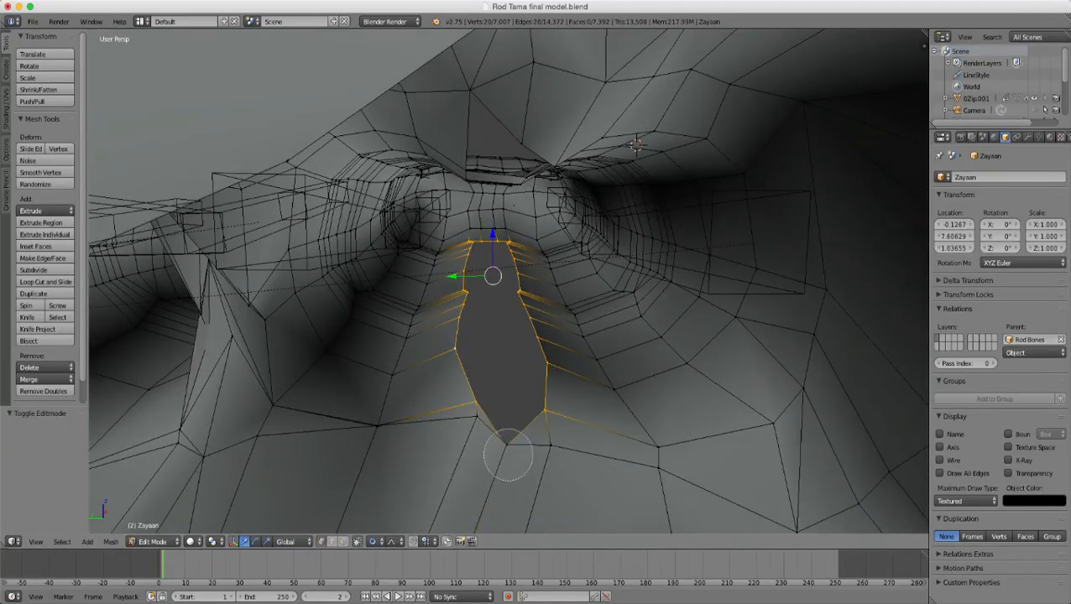
key(Escape)
- Deselect the two middle vertices at the fingertip end of the gap's border loop
scroll(507, 455, down, 4)
mouse_move(507, 454)
middle_down()
mouse_move(378, 445)
mouse_move(331, 478)
mouse_move(262, 480)
mouse_move(470, 495)
middle_up()
key(z)
scroll(588, 279, up, 6)
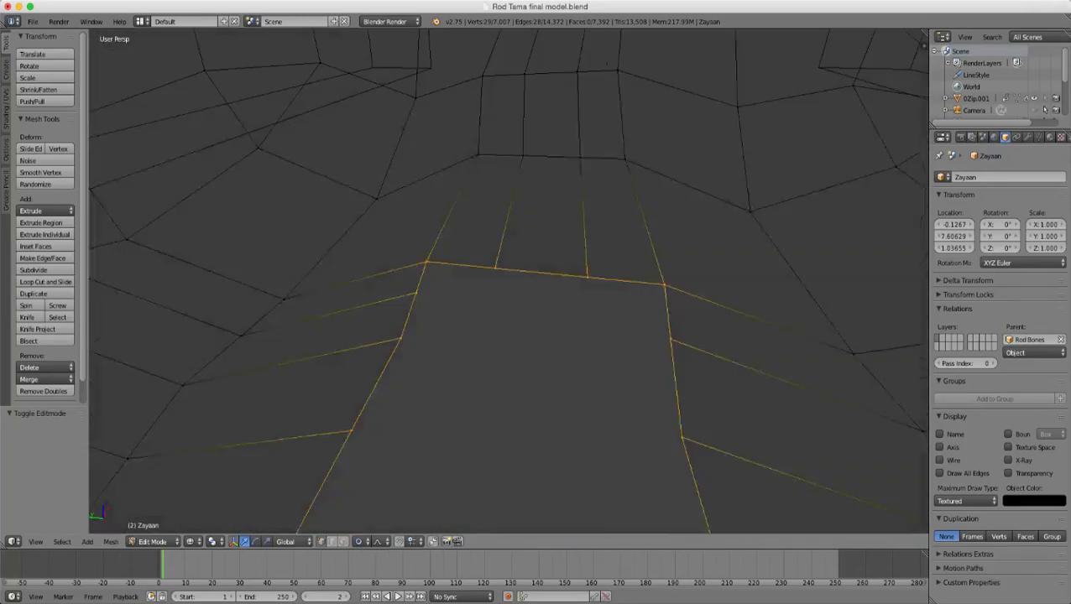
key(z)
key(c)
middle_drag(588, 279, 505, 274)
key(Escape)
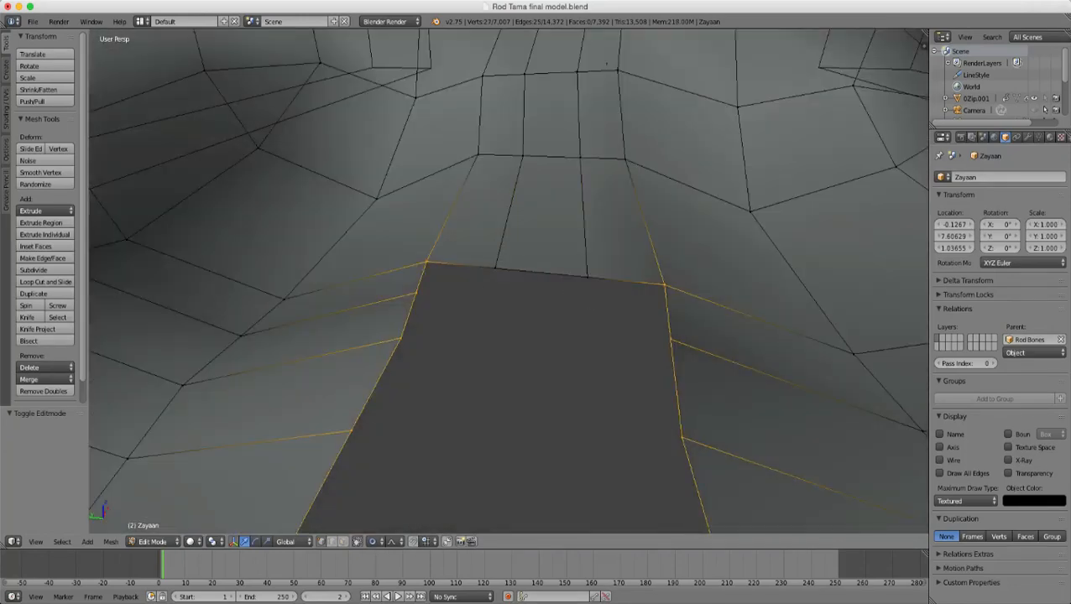
- Try to bridge the selected border edges across the long gap inside the joined fingers, and undo the bridge
scroll(504, 275, down, 6)
key(KP_Decimal)
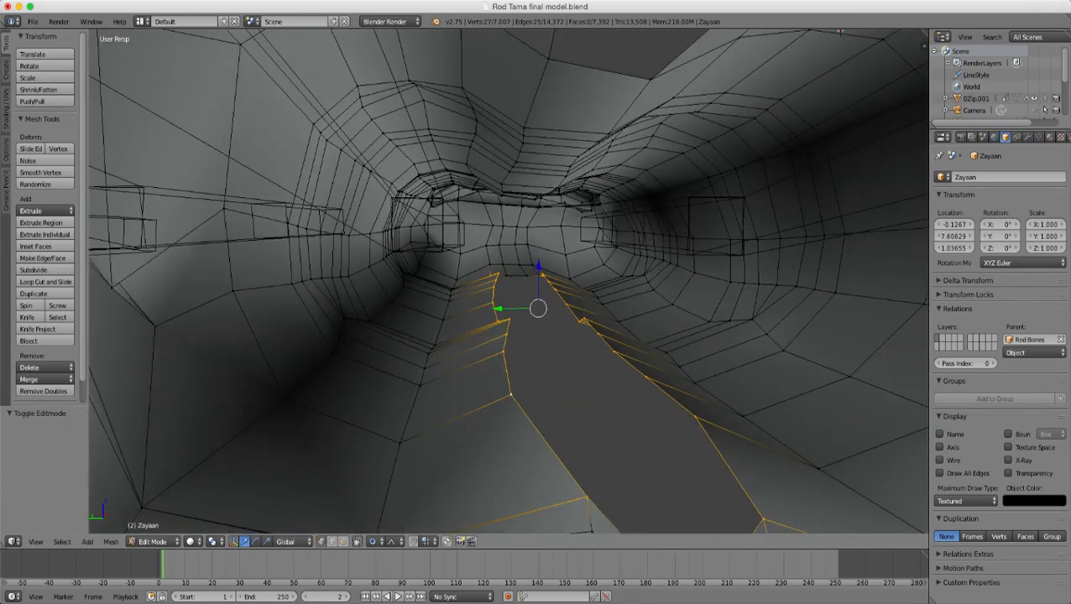
key(w)
key(Return)
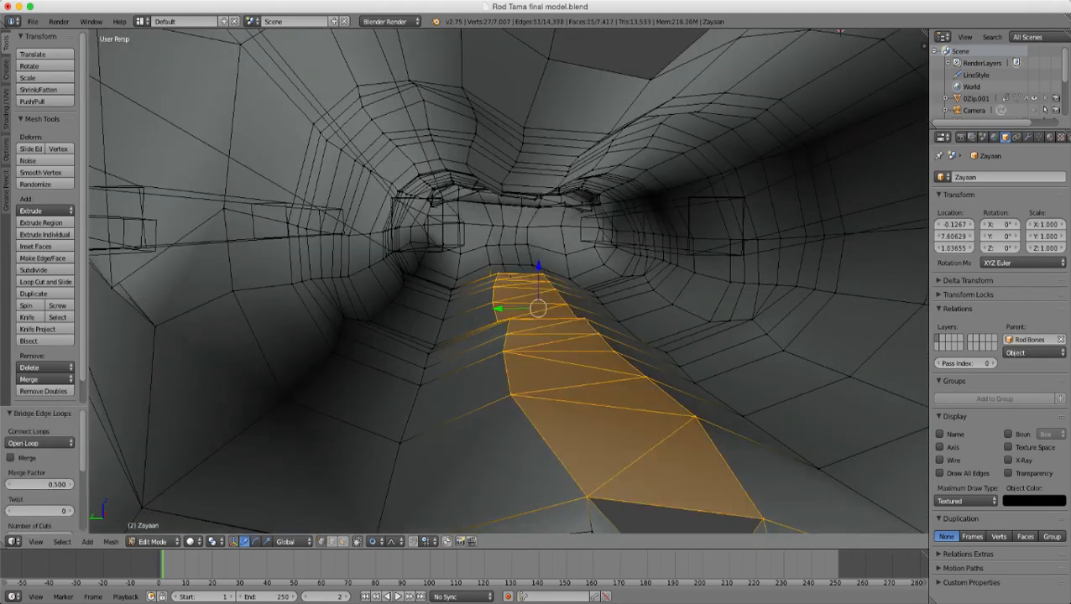
key(ctrl+z)
- Deselect the web-end vertex on one side of the gap, and bridge the two remaining edge loops
scroll(509, 281, down, 4)
mouse_move(509, 281)
middle_down()
mouse_move(580, 336)
mouse_move(588, 365)
mouse_move(554, 357)
middle_up()
scroll(508, 281, up, 5)
key(z)
middle_drag(508, 282, 588, 332)
mouse_move(509, 282)
middle_down()
mouse_move(546, 304)
mouse_move(485, 282)
mouse_move(509, 285)
mouse_move(509, 298)
middle_up()
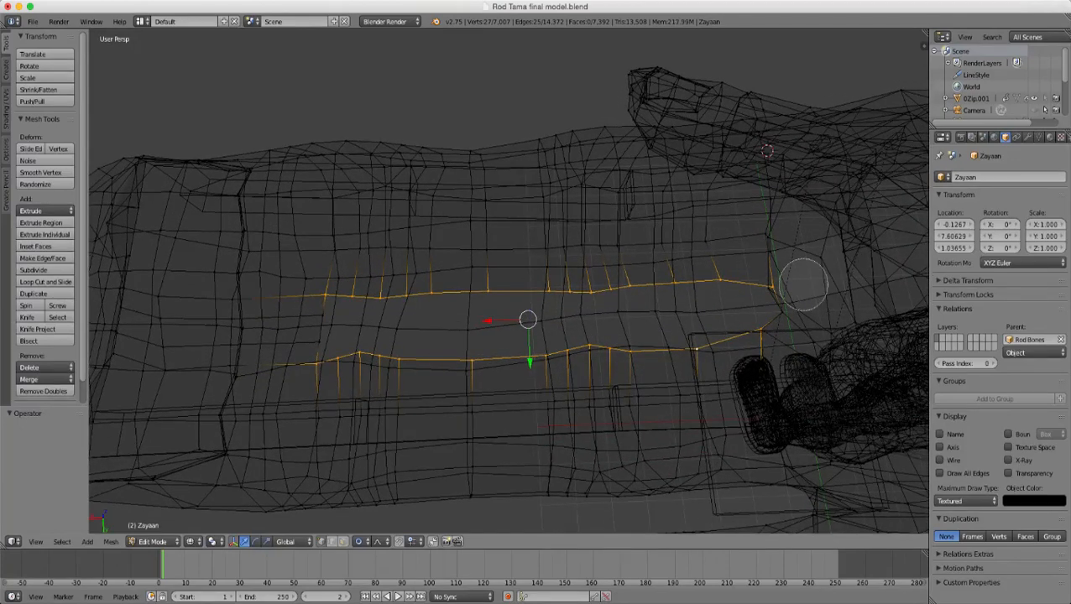
shift+right_click(771, 287)
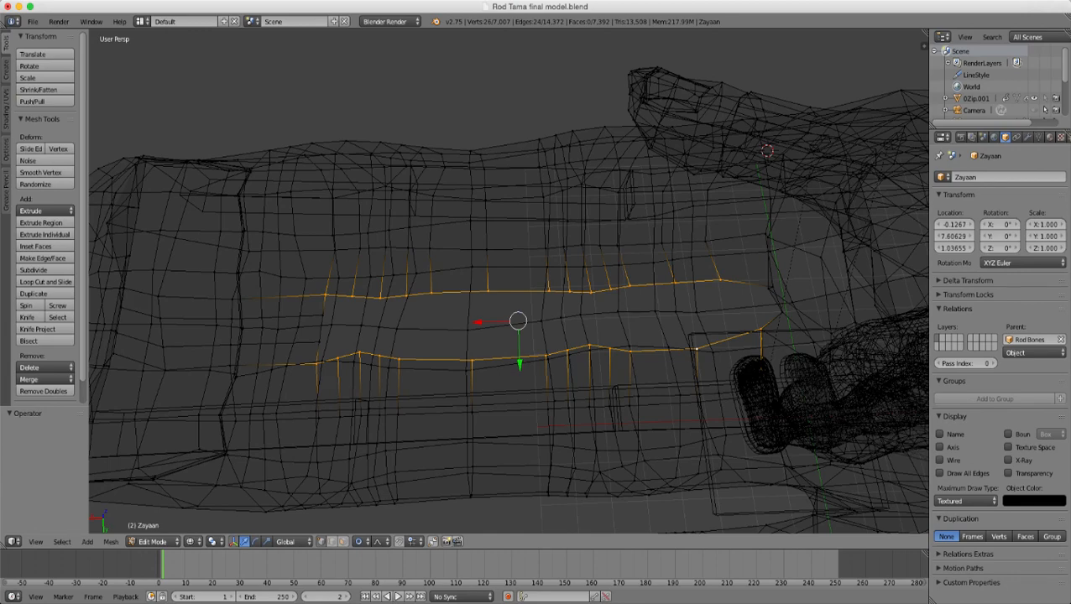
key(w)
key(Return)
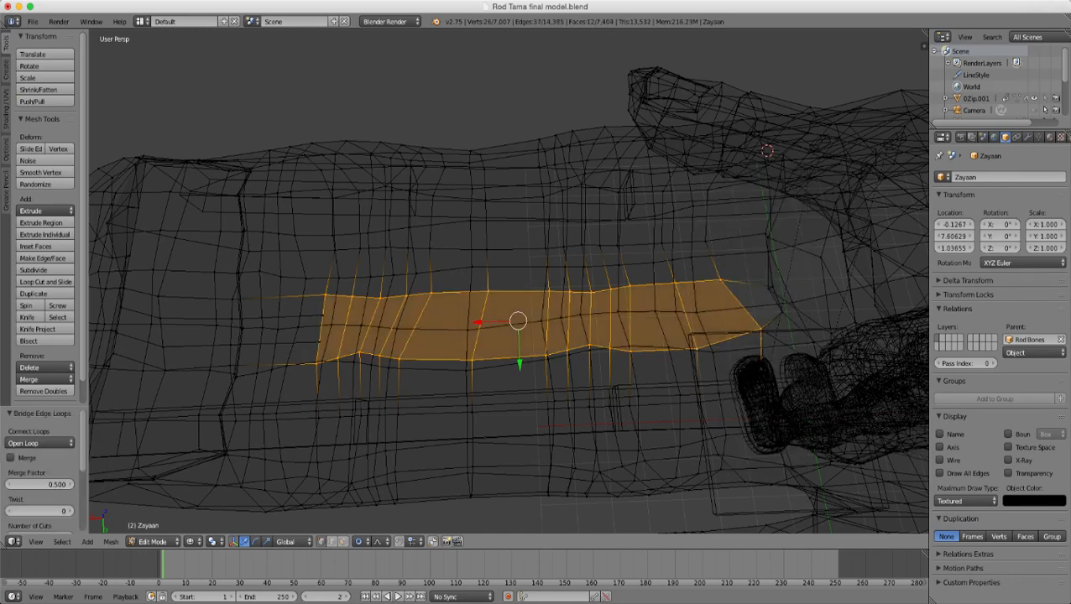
- Select the lower vertex on the Y-positive side of the remaining web hole, and undo a trial move of it along Y
mouse_move(508, 306)
shift+middle_down()
mouse_move(629, 281)
mouse_move(385, 261)
mouse_move(508, 300)
mouse_move(353, 231)
mouse_move(327, 159)
shift+middle_up()
scroll(509, 282, up, 3)
scroll(509, 281, down, 2)
key(z)
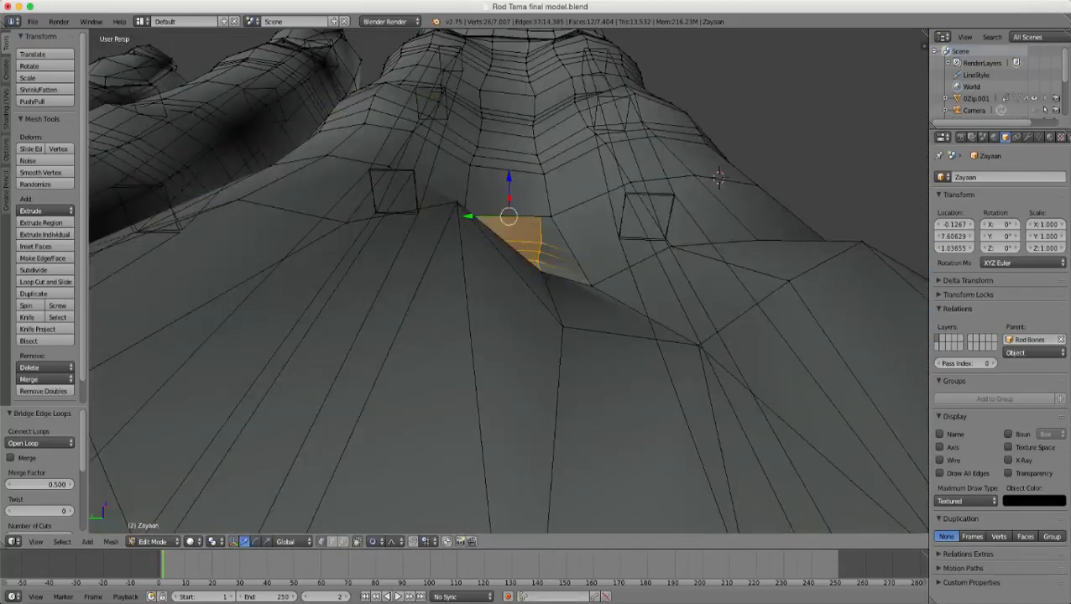
middle_drag(509, 281, 504, 214)
middle_drag(508, 282, 516, 311)
scroll(508, 281, up, 1)
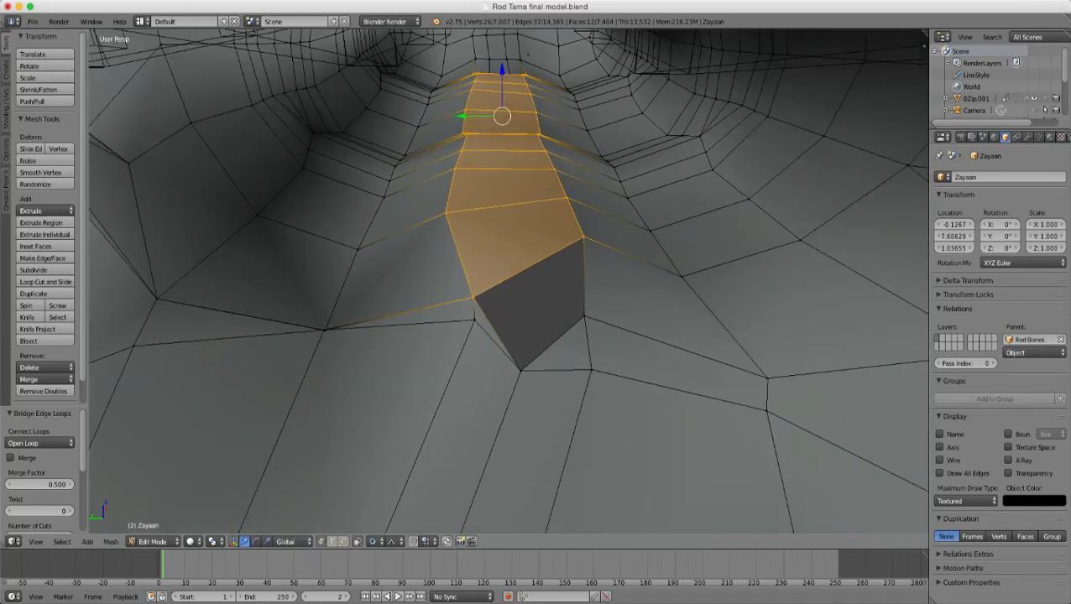
right_click(474, 320)
drag(434, 320, 425, 320)
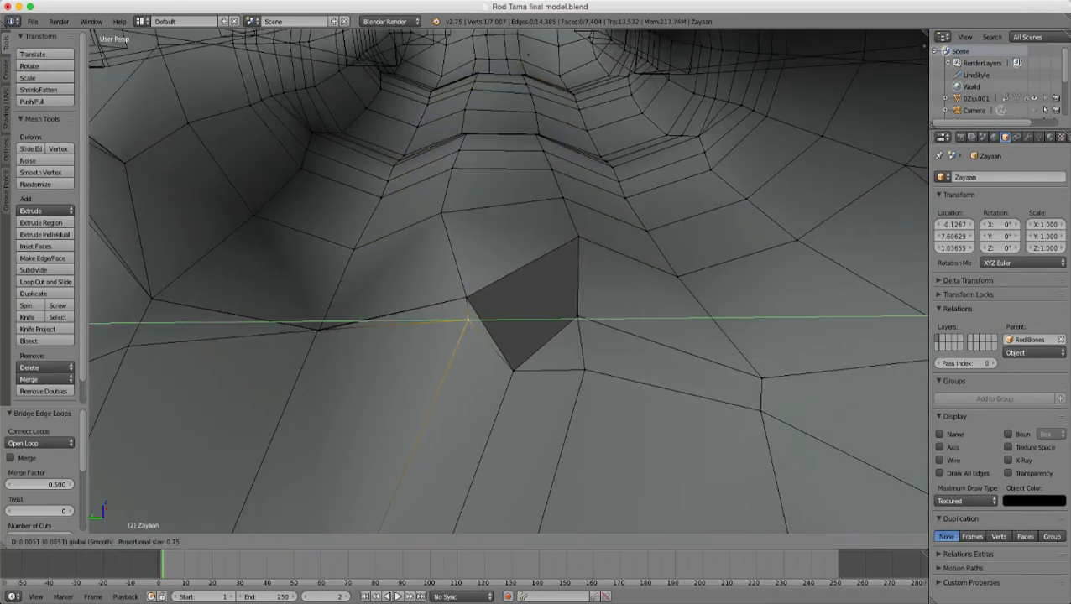
key(ctrl+z)
- Add the vertex directly above to the selection and move both 0.035 along Y, reducing the proportional editing size to about 0.09
shift+right_click(474, 298)
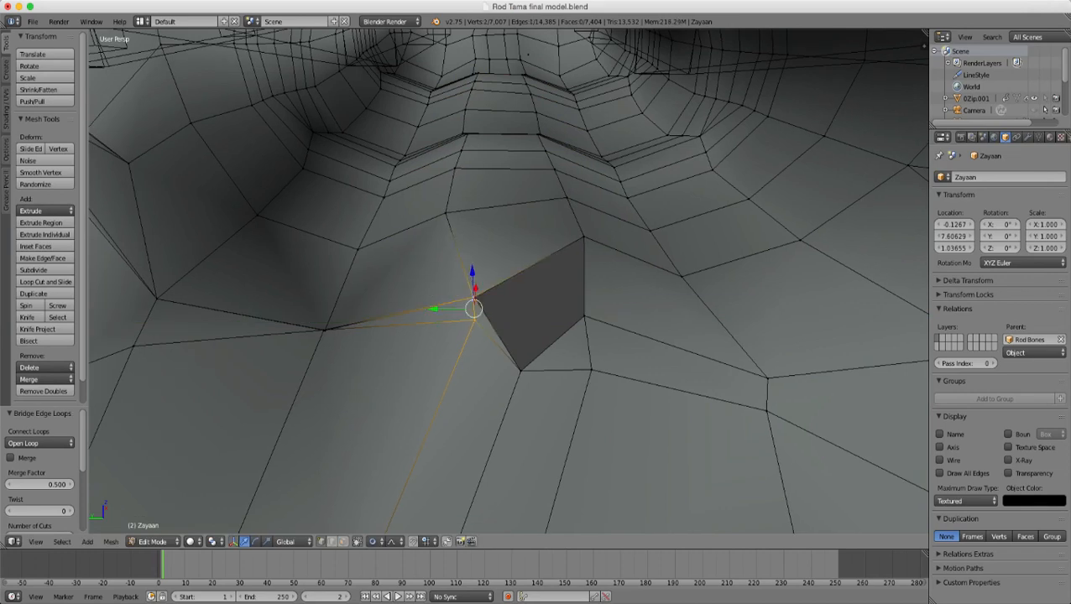
drag(434, 308, 436, 309)
scroll(436, 309, up, 7)
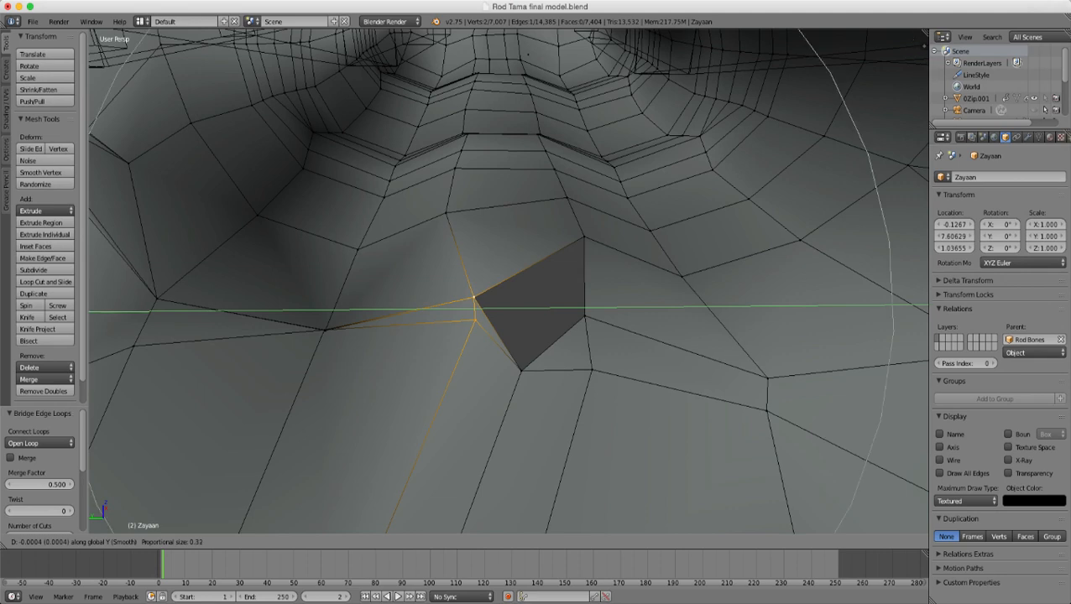
scroll(436, 309, up, 4)
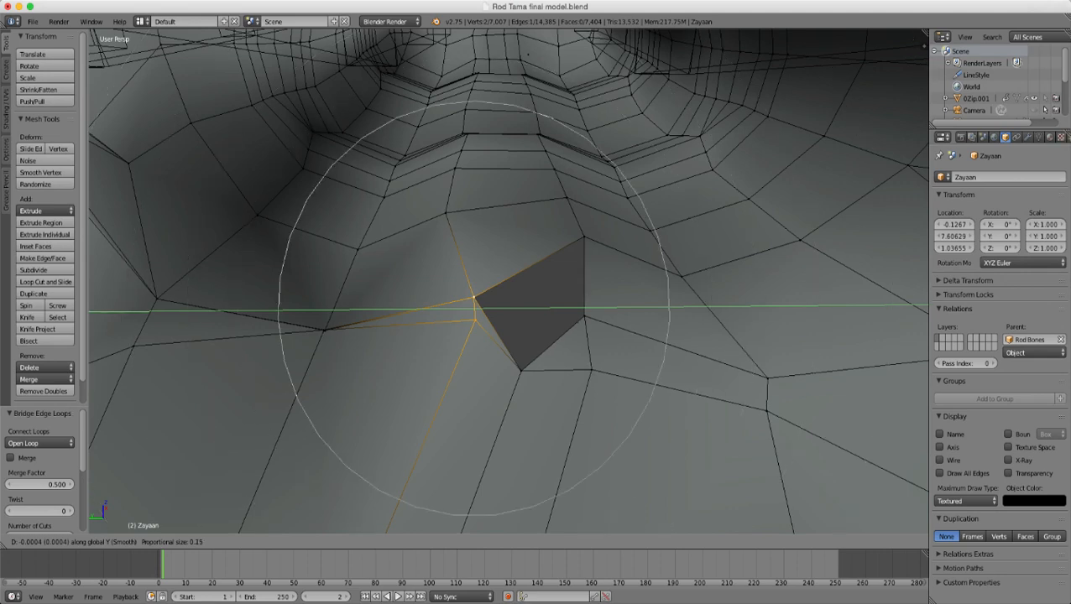
scroll(436, 309, up, 5)
drag(436, 309, 389, 309)
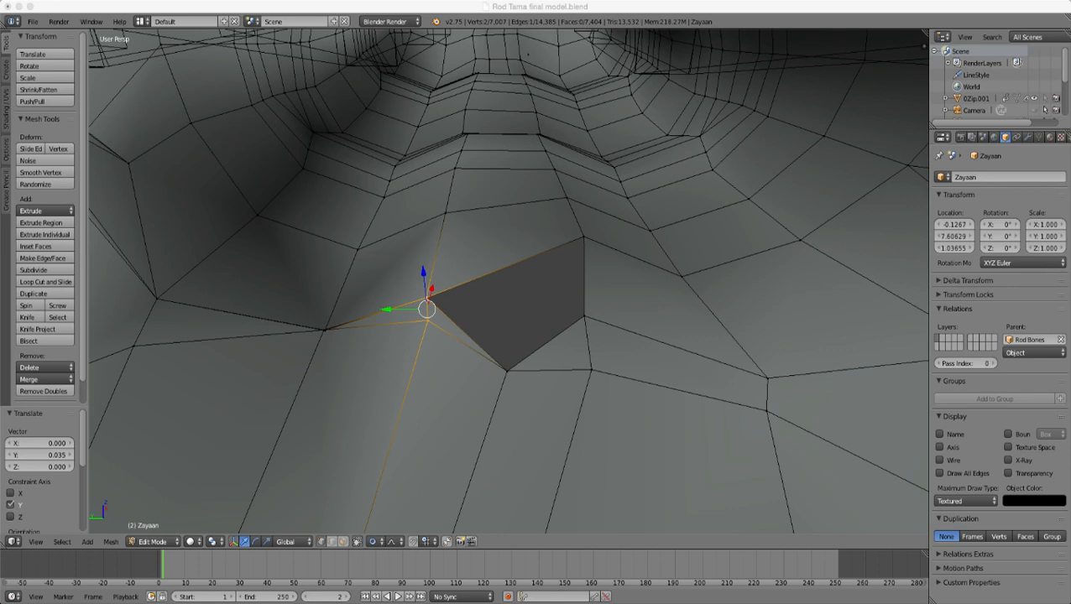
- Delete the two diagonal edges that run from the web hole's lowest vertex to its side vertices
scroll(508, 281, down, 2)
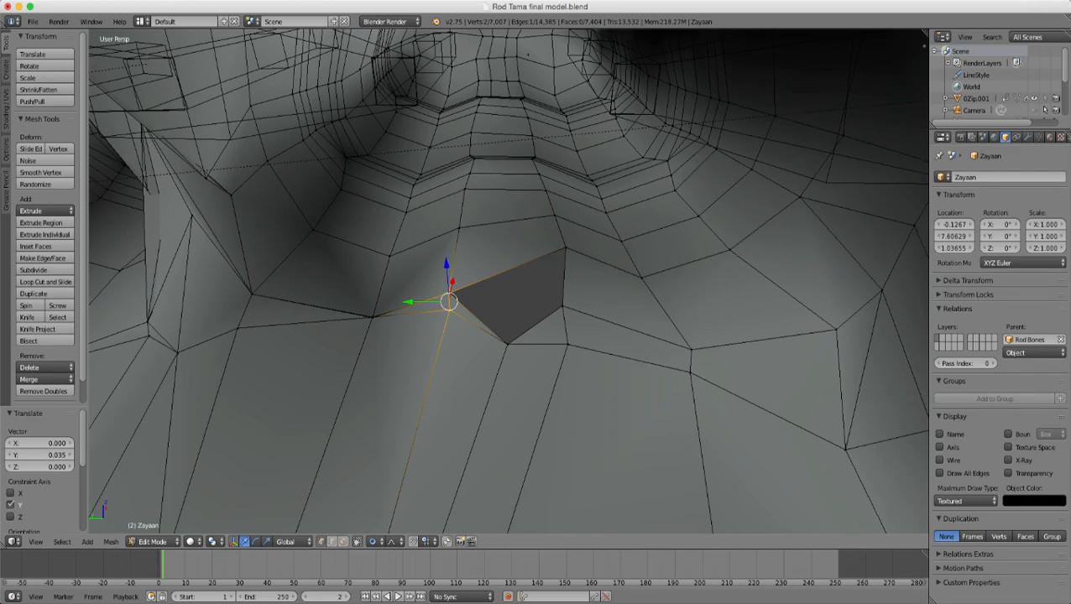
mouse_move(508, 281)
middle_down()
mouse_move(508, 262)
mouse_move(507, 281)
middle_up()
scroll(508, 281, up, 3)
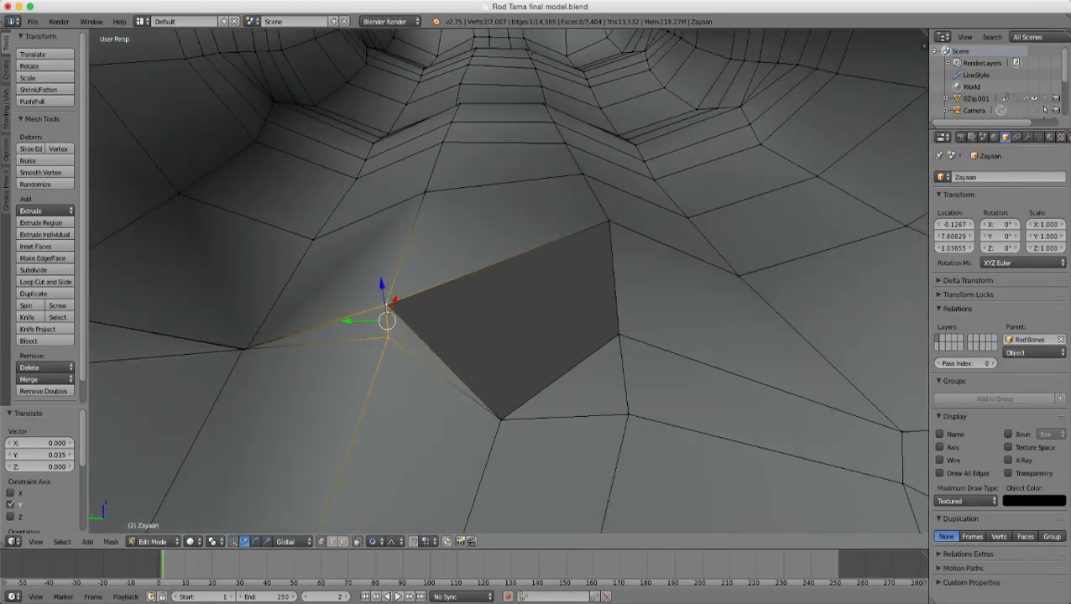
right_click(386, 306)
shift+right_click(502, 418)
key(x)
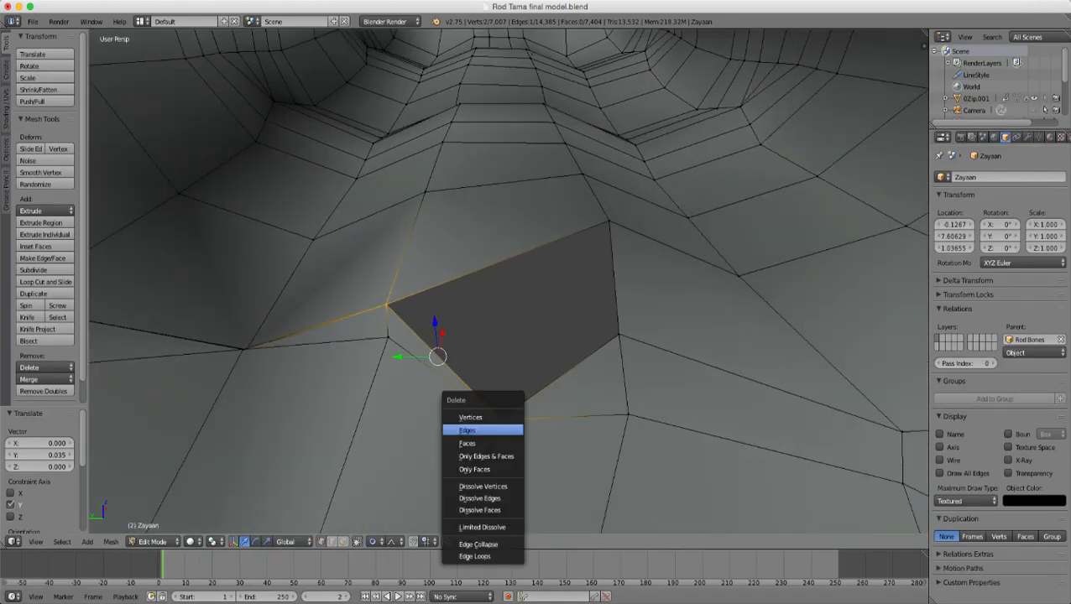
click(482, 430)
right_click(619, 334)
shift+right_click(502, 418)
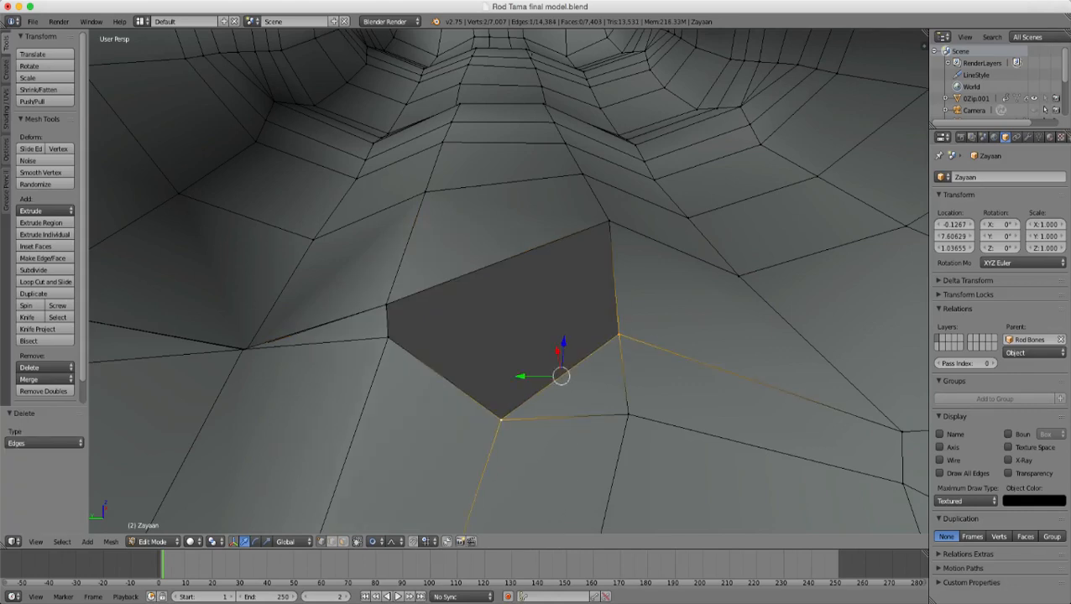
key(x)
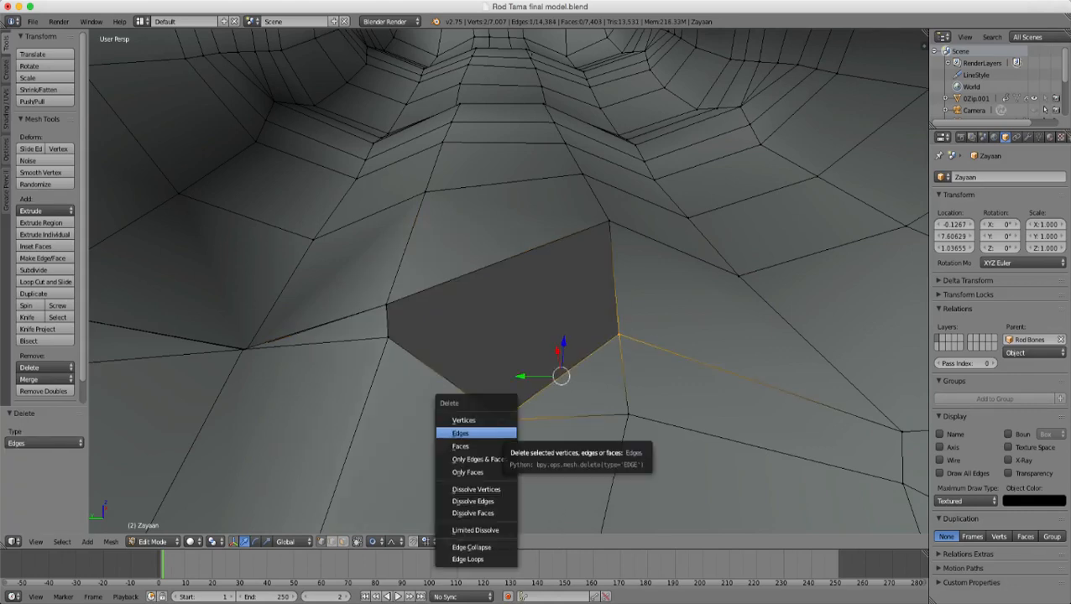
click(470, 433)
- Examine the close-lying vertices at the crease beside the web hole, checking them in wireframe as well
scroll(482, 433, down, 4)
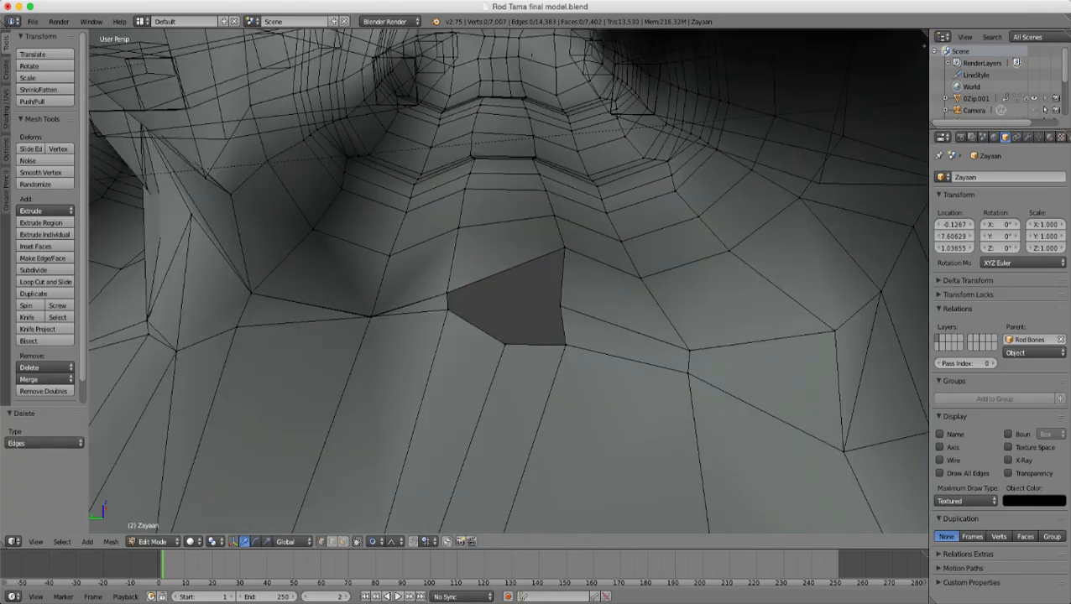
right_click(447, 293)
middle_drag(447, 293, 525, 300)
scroll(514, 273, up, 2)
right_click(453, 314)
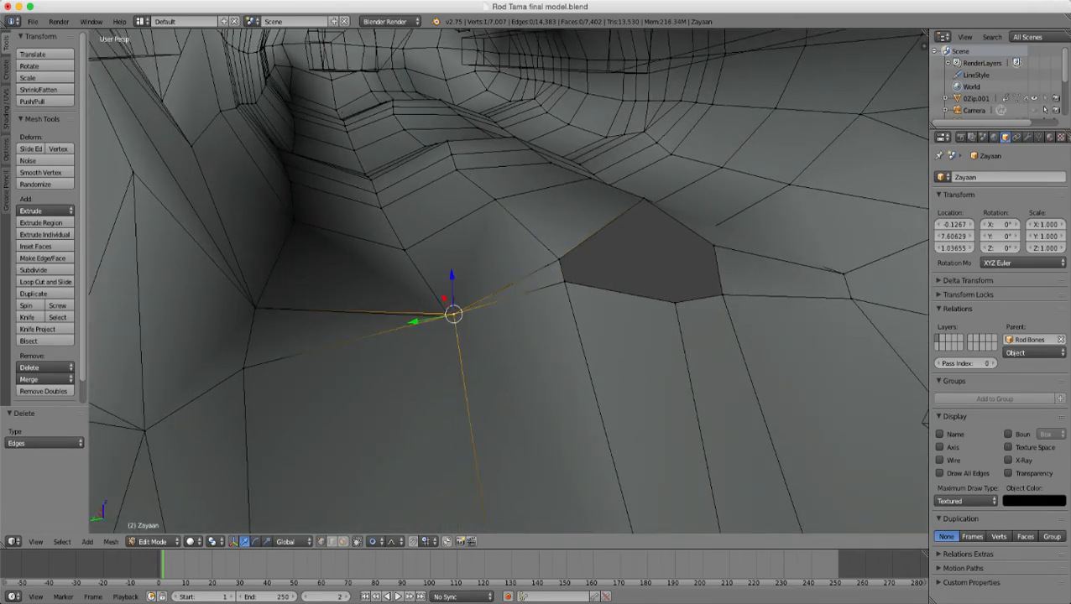
key(z)
right_click(449, 316)
key(z)
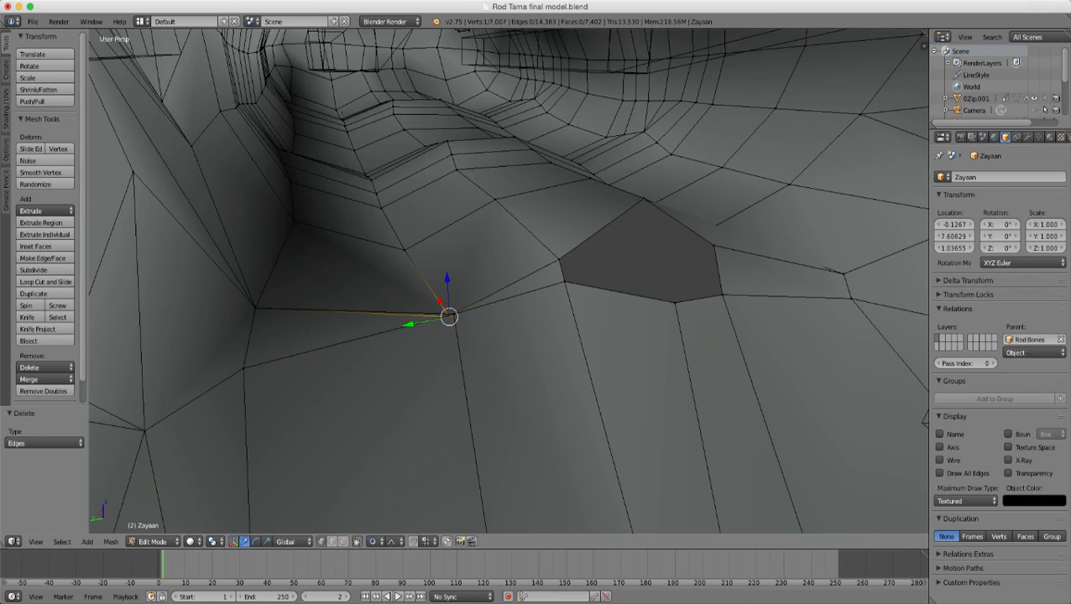
key(c)
key(Escape)
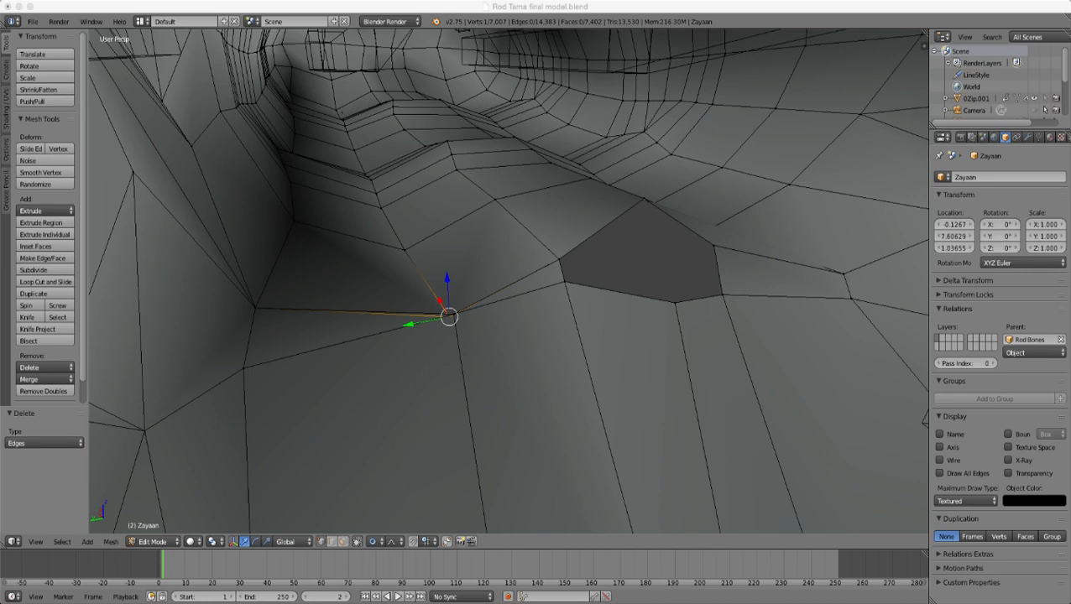
- Add two lengthwise loop cuts along the bridged strip between the fingers, sliding one toward each side
scroll(508, 282, down, 2)
middle_drag(538, 294, 436, 306)
scroll(508, 281, up, 5)
scroll(508, 282, down, 4)
key(ctrl+r)
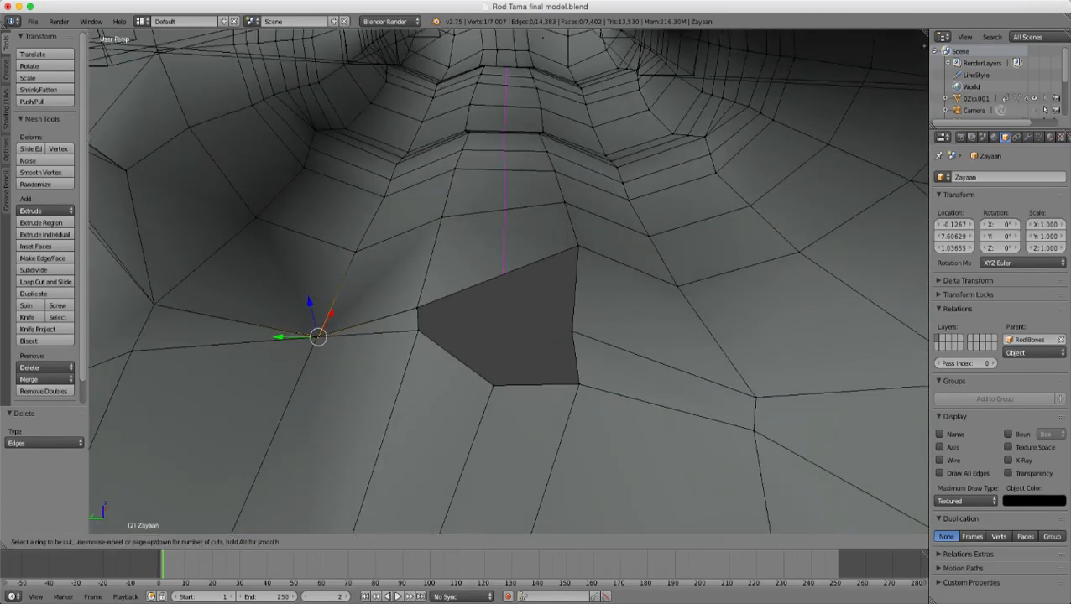
click(507, 277)
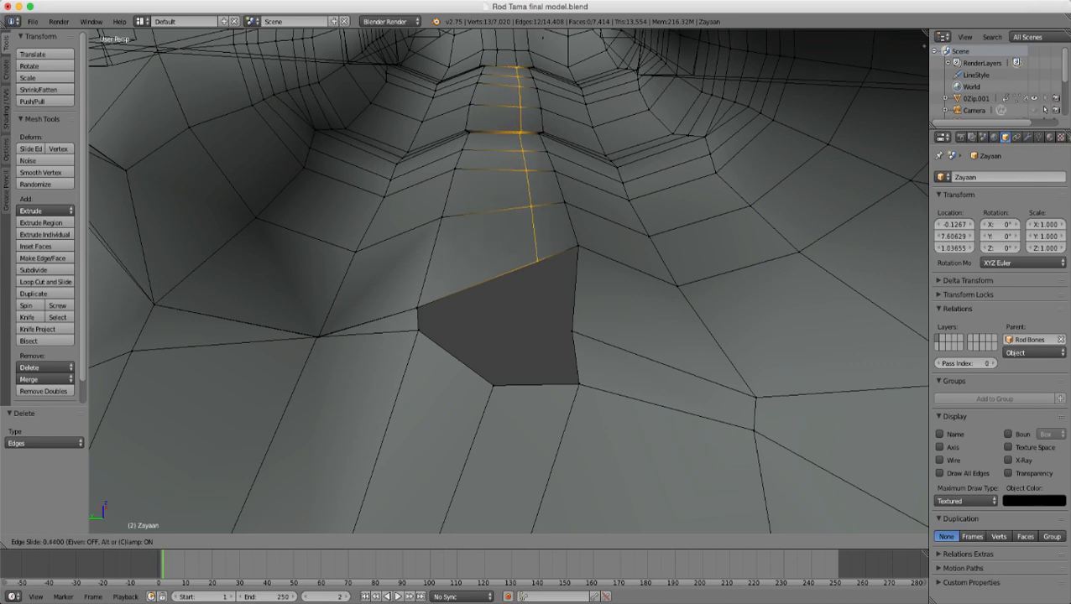
click(538, 262)
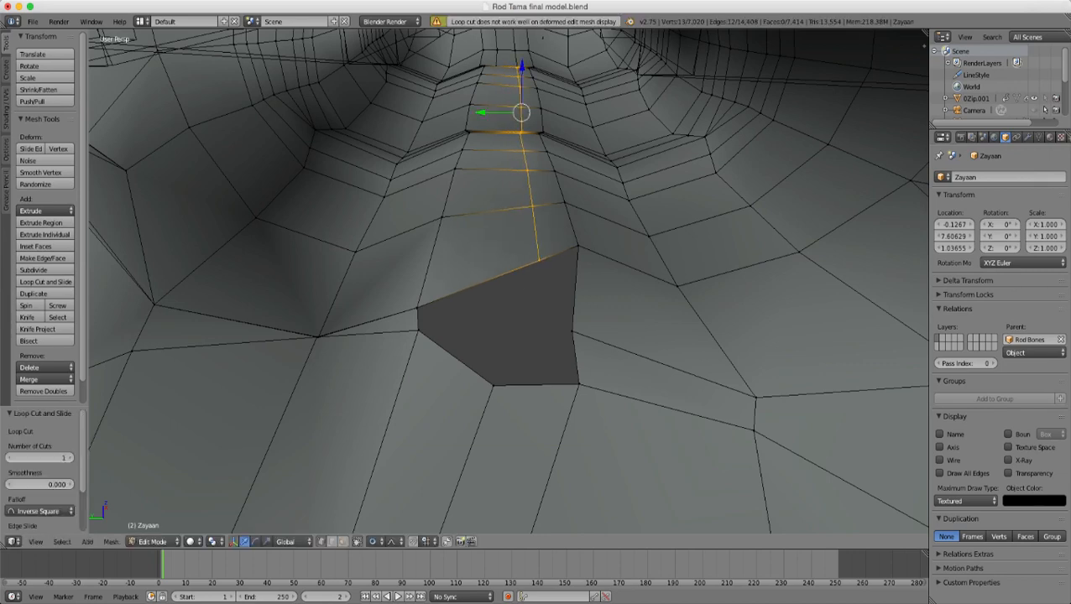
key(ctrl+r)
click(482, 281)
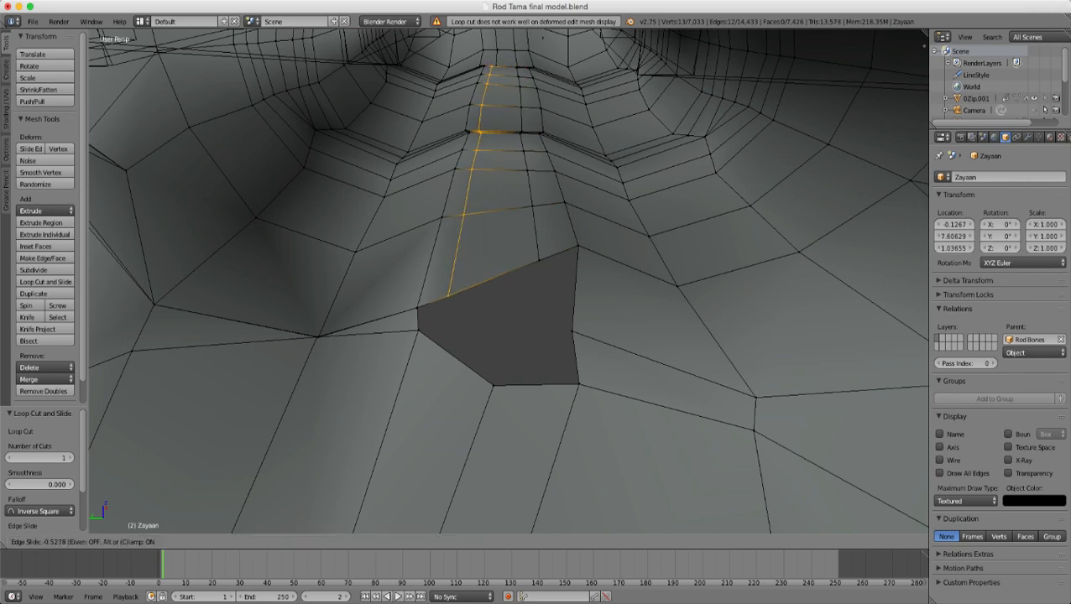
click(463, 290)
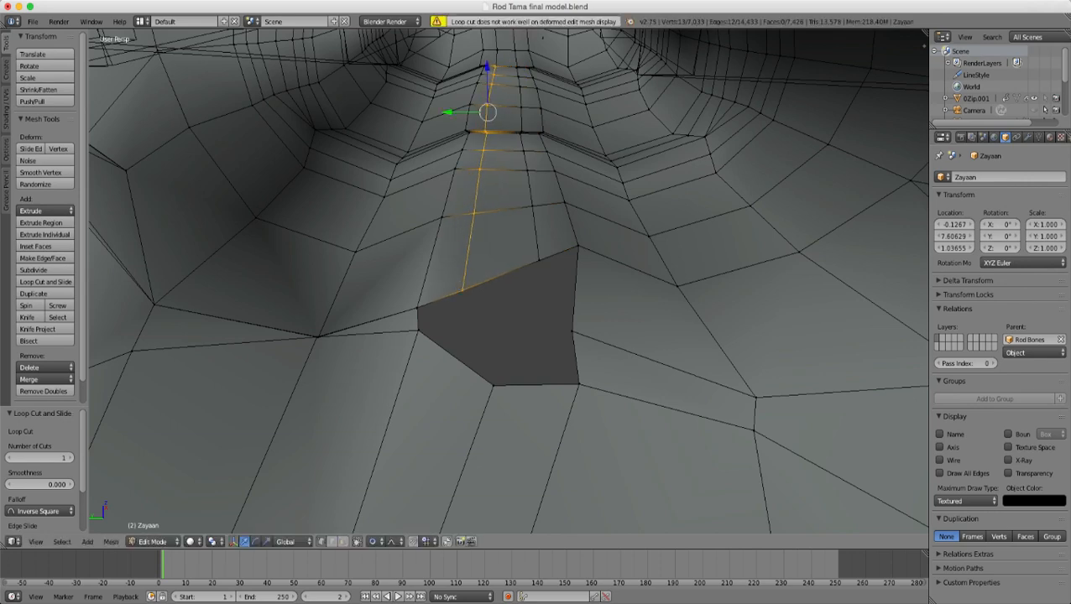
- Move the web hole's corner vertex at the end of the bridged strip -0.051 along X with proportional editing
middle_drag(463, 290, 470, 313)
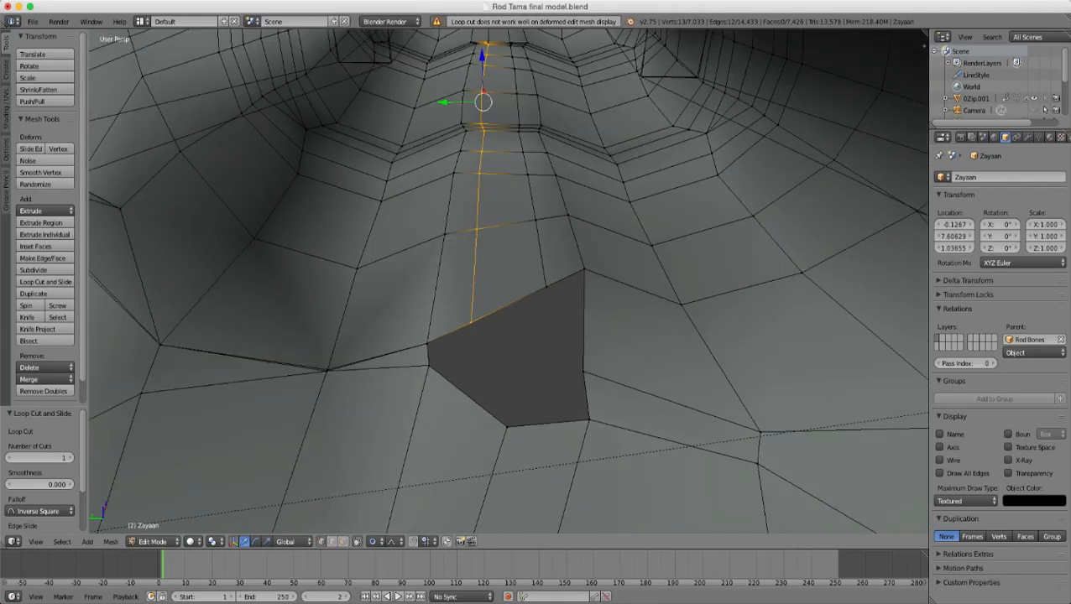
right_click(584, 269)
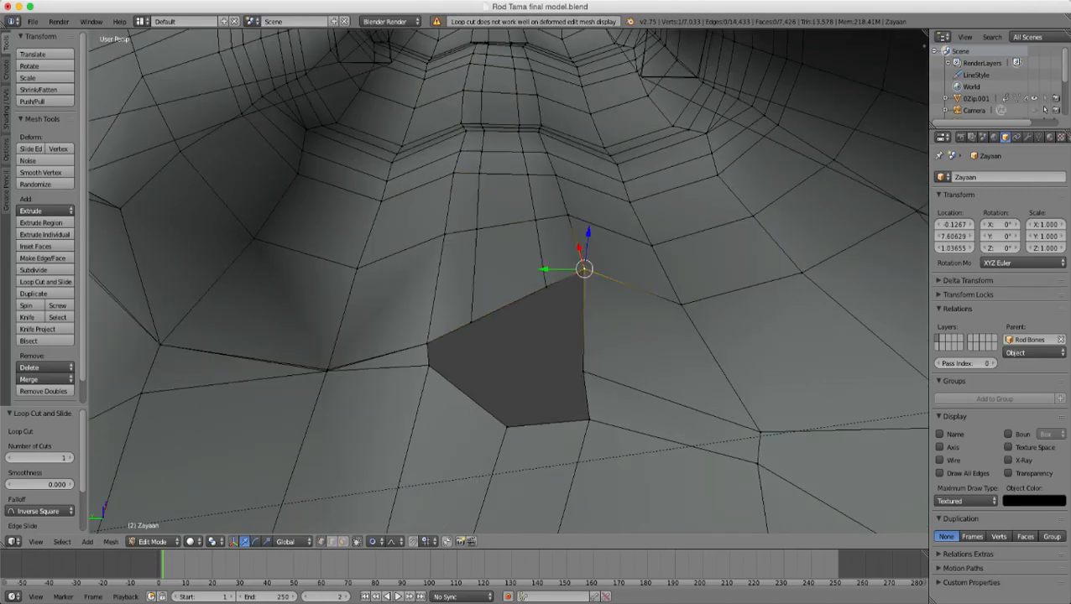
middle_drag(584, 270, 611, 309)
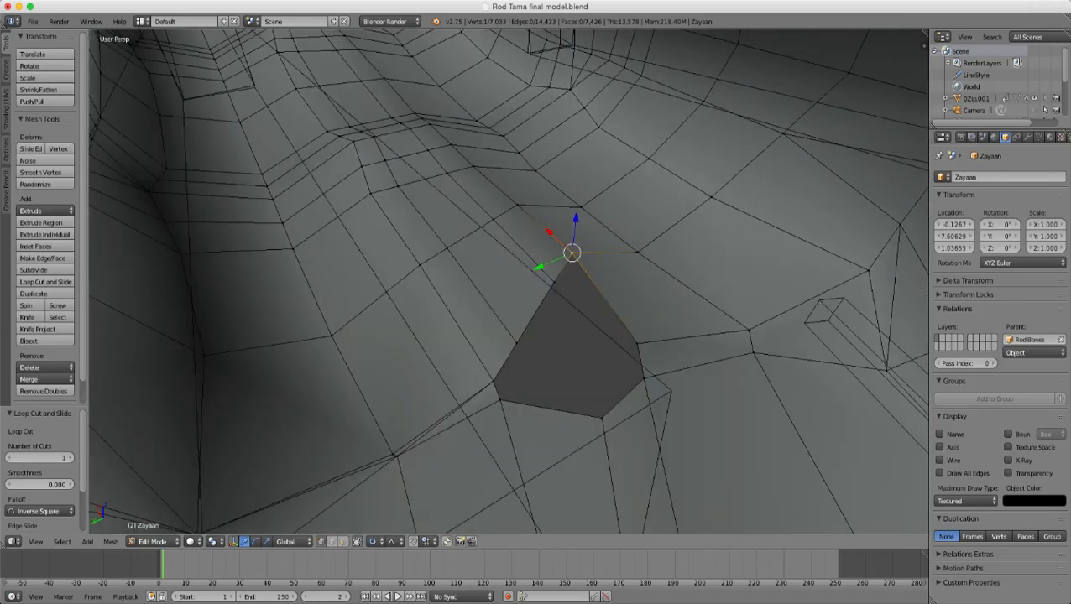
key(g)
key(x)
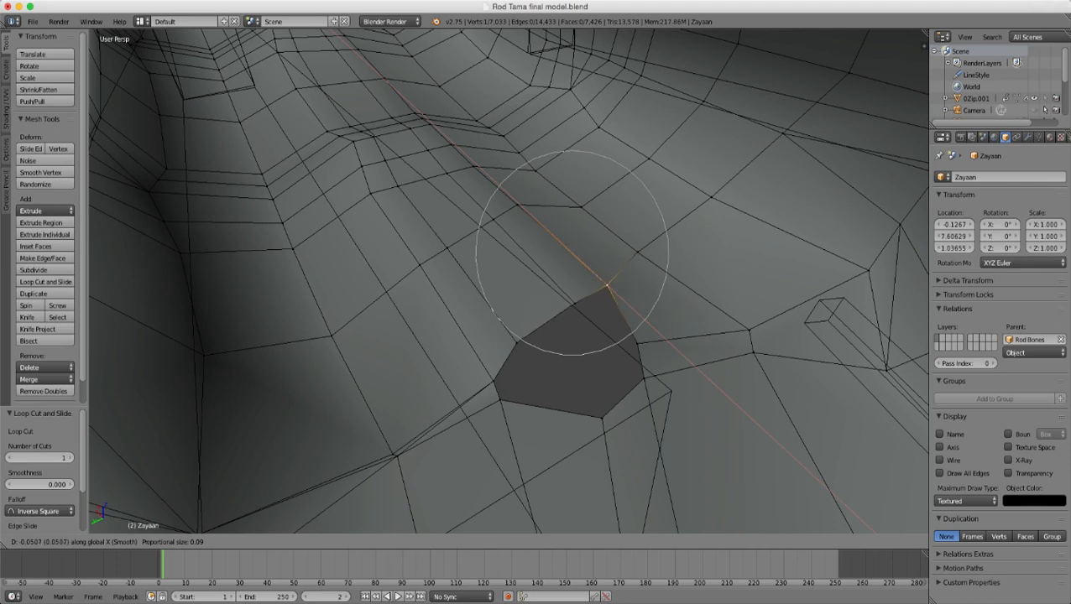
key(Return)
- Move the middle vertex of the hole's hand-side border 0.030 along X with the proportional size reduced to 0.06
right_click(601, 418)
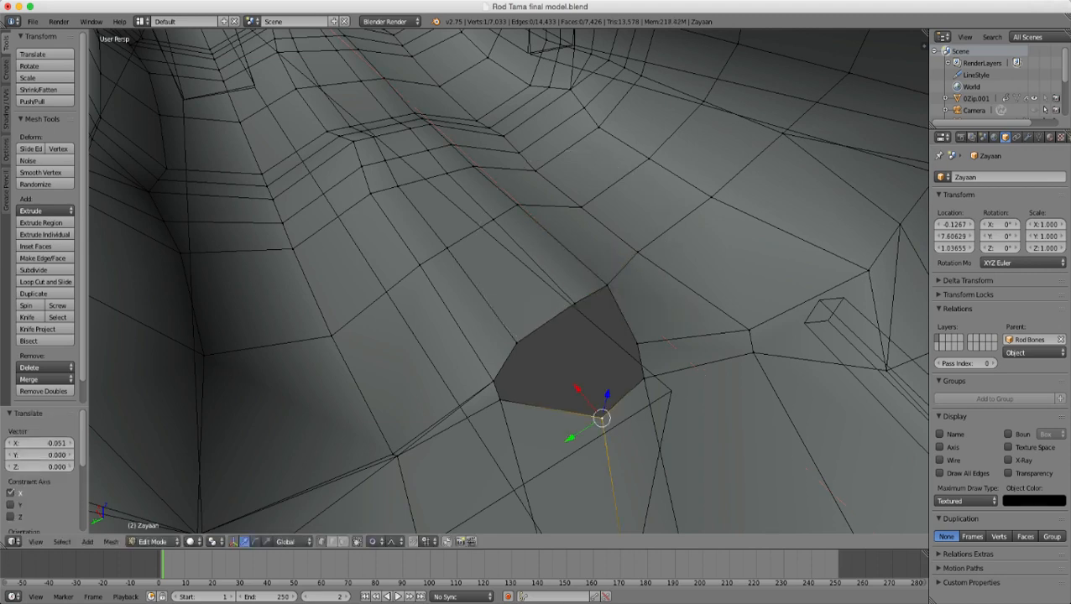
key(g)
key(x)
scroll(602, 418, up, 3)
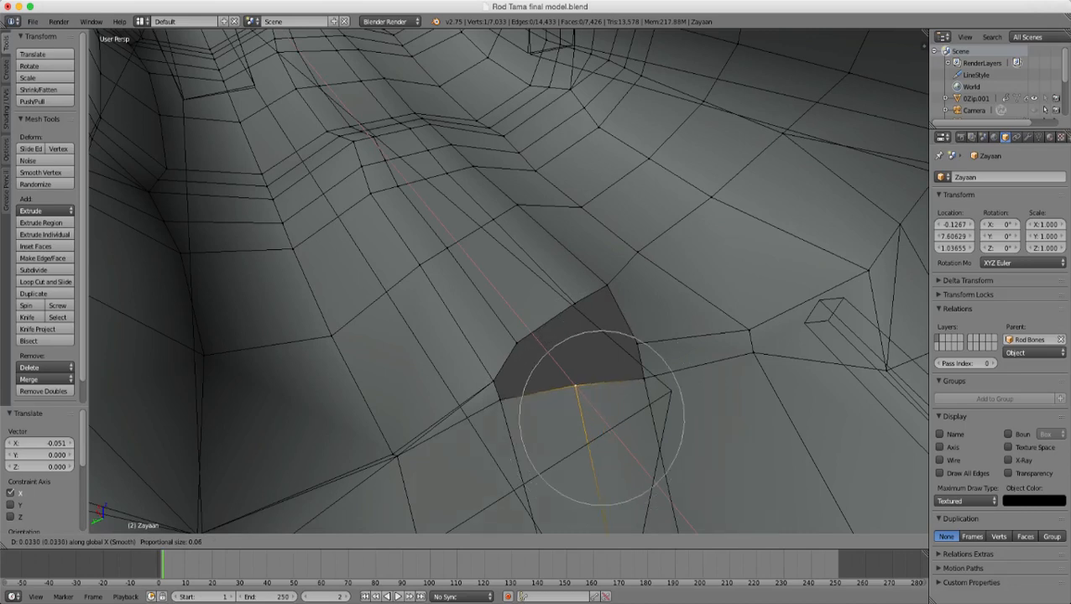
key(Return)
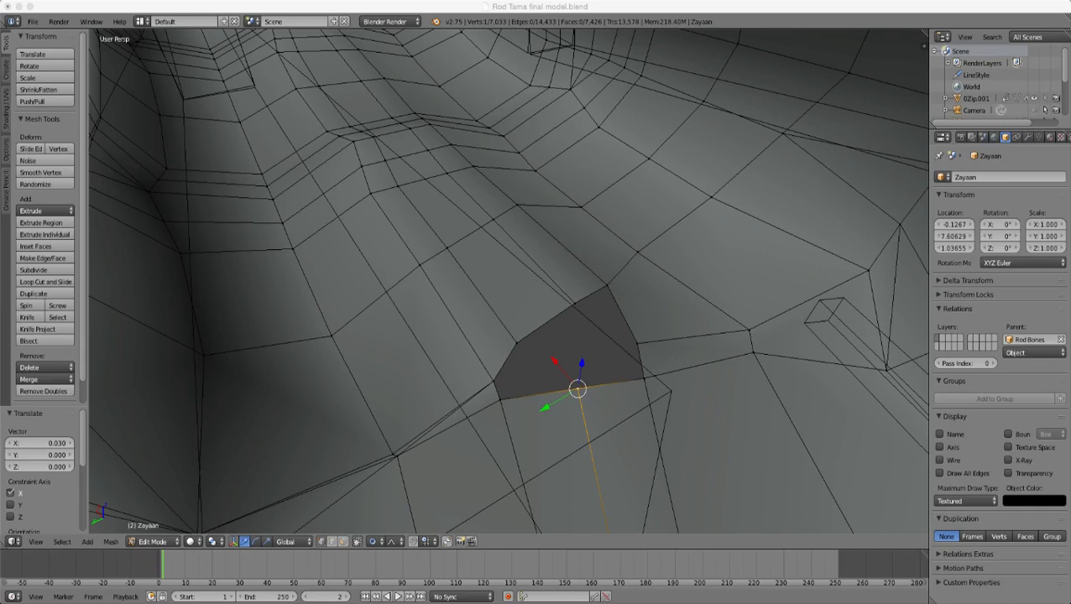
- Inspect the joined fingers and the web area of the hand in Object Mode
scroll(508, 282, down, 9)
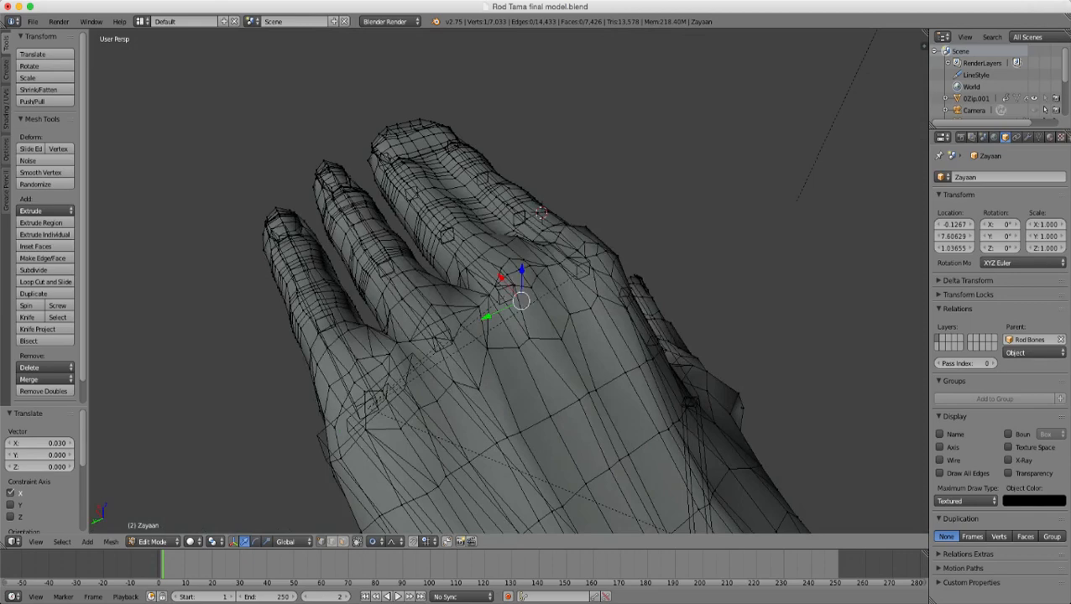
middle_drag(508, 282, 516, 231)
scroll(508, 282, up, 5)
key(Tab)
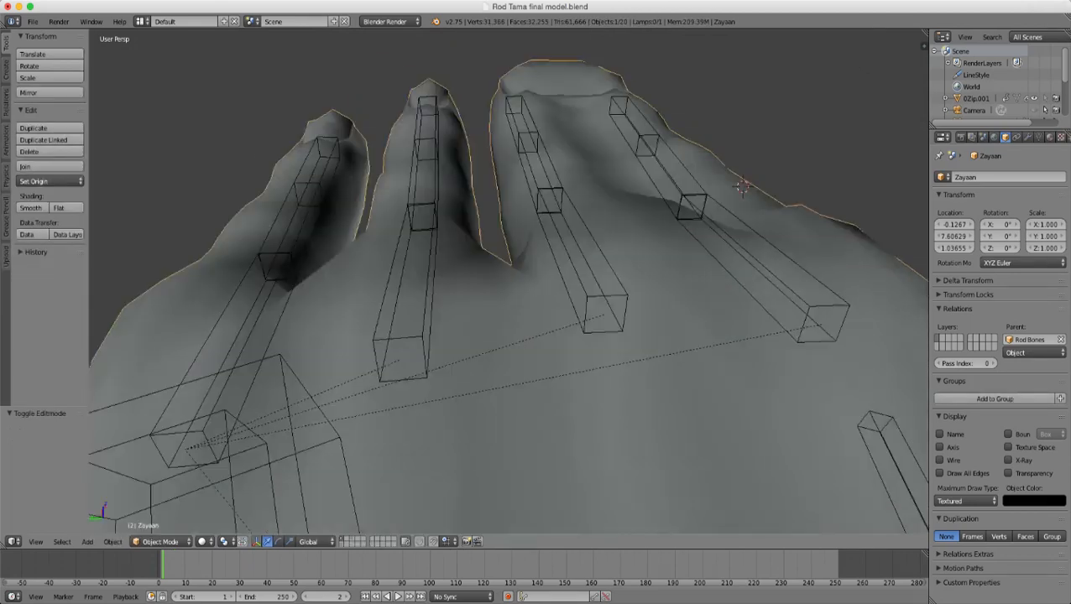
- Merge the first pair of nearly coincident vertices on the seam near the joined fingertips at their center
middle_drag(742, 187, 567, 227)
scroll(537, 201, up, 5)
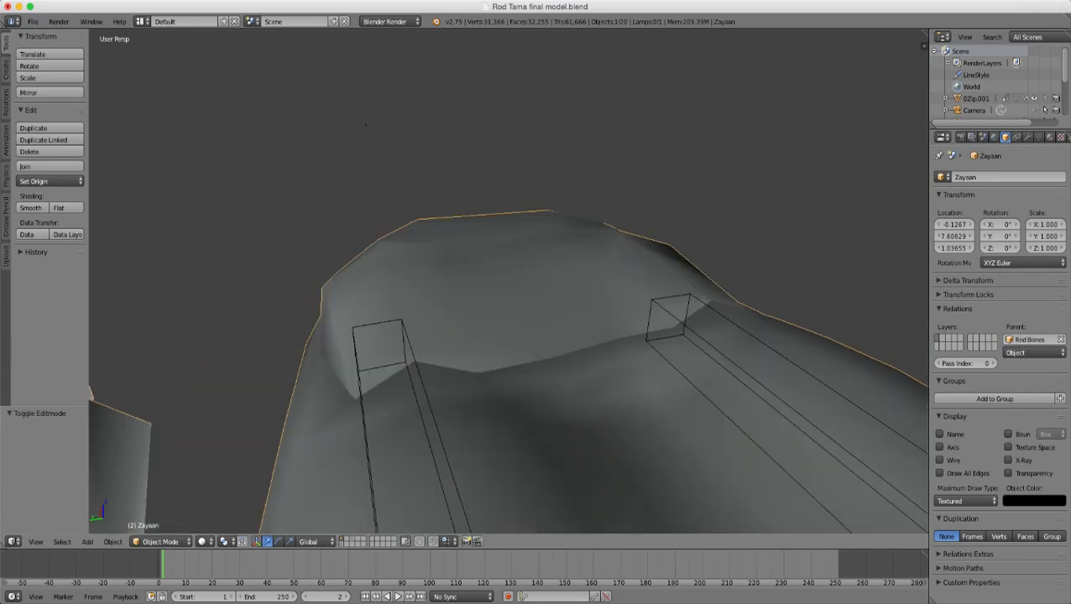
mouse_move(567, 336)
middle_down()
mouse_move(521, 290)
mouse_move(499, 220)
mouse_move(495, 307)
mouse_move(549, 323)
middle_up()
key(Tab)
scroll(509, 311, up, 2)
key(z)
right_click(459, 318)
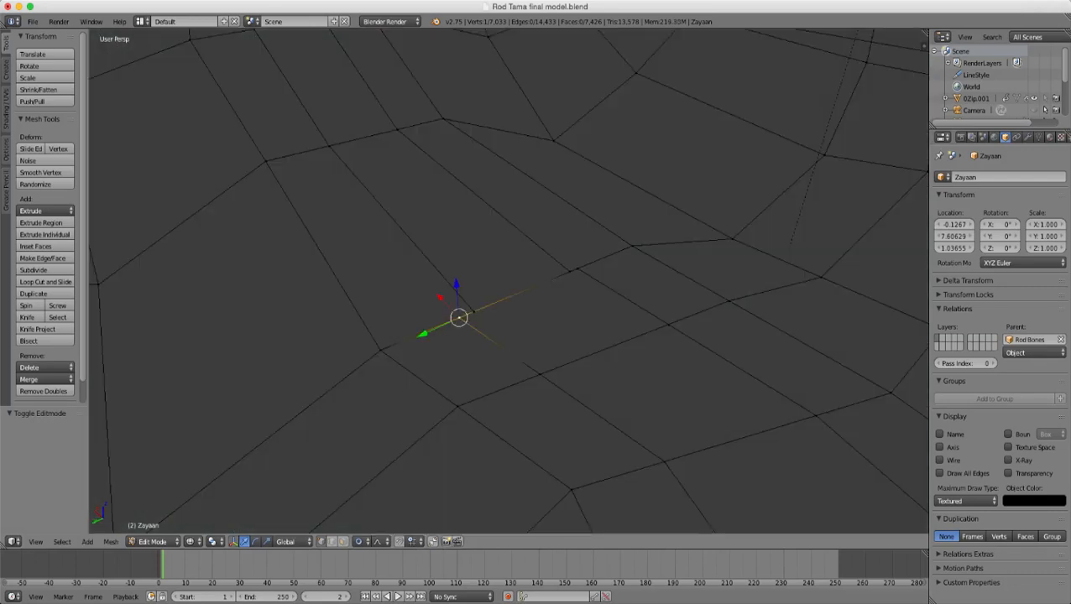
shift+right_click(474, 310)
key(alt+m)
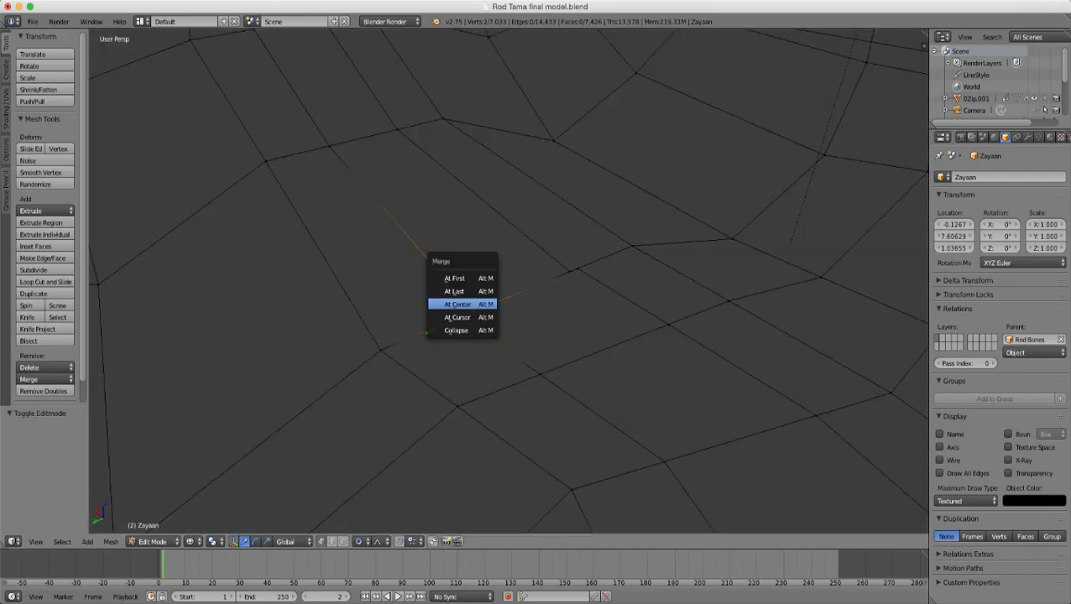
key(Return)
- Merge the neighbouring pair of overlapping vertices on the same fingertip seam at their center
shift+right_click(572, 271)
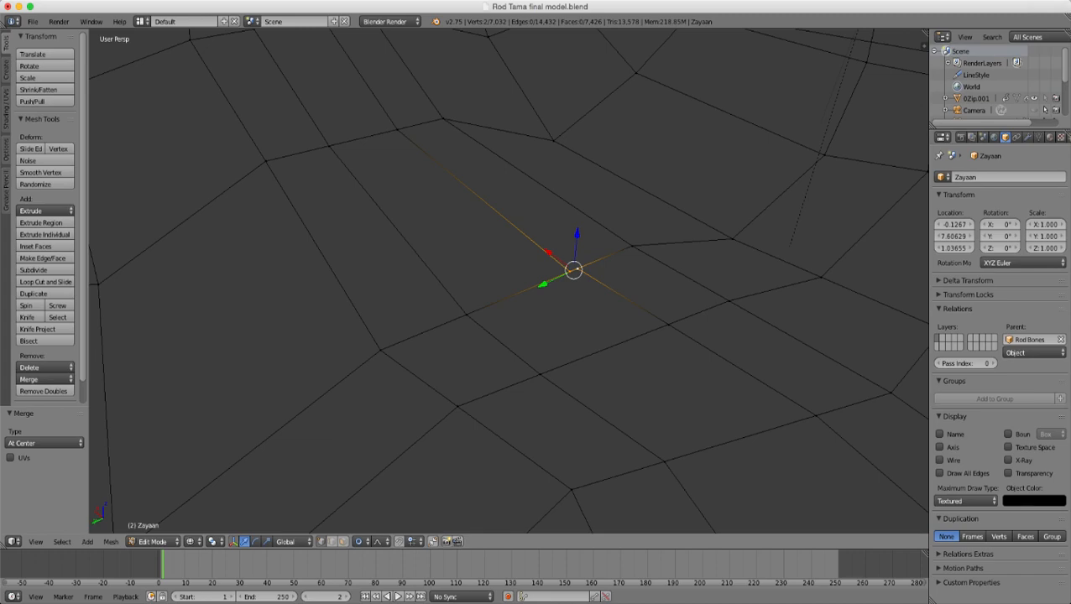
key(alt+m)
key(Return)
scroll(567, 274, down, 5)
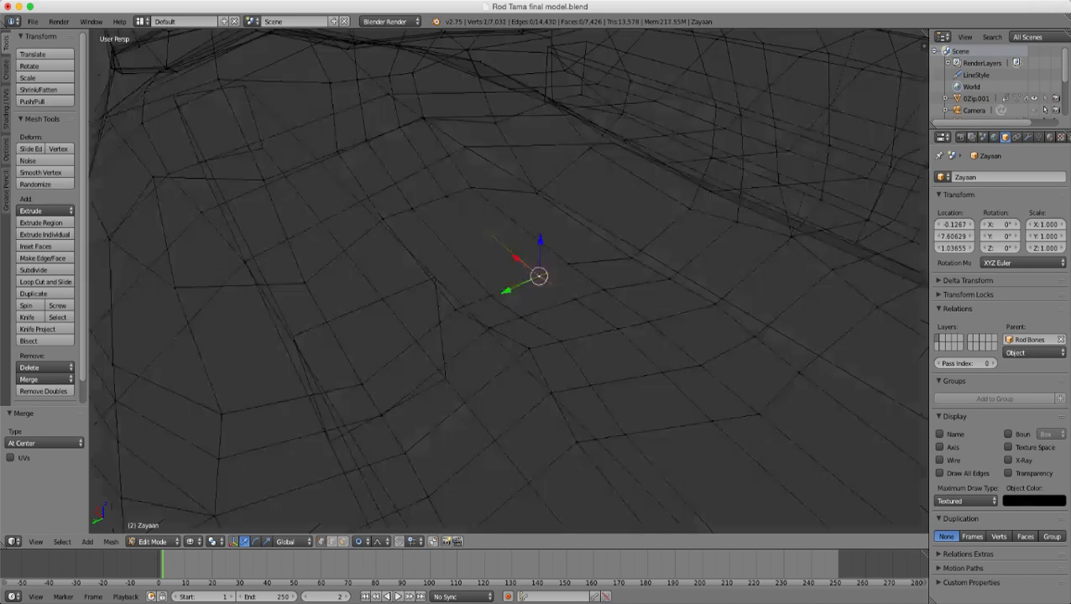
- Return to solid shading and select the vertex at the far end of the narrow strip leading from the web hole's corner
key(z)
scroll(567, 274, down, 4)
mouse_move(567, 274)
middle_down()
mouse_move(557, 244)
mouse_move(529, 242)
mouse_move(493, 164)
mouse_move(463, 171)
mouse_move(481, 186)
middle_up()
scroll(494, 164, down, 3)
scroll(464, 171, up, 3)
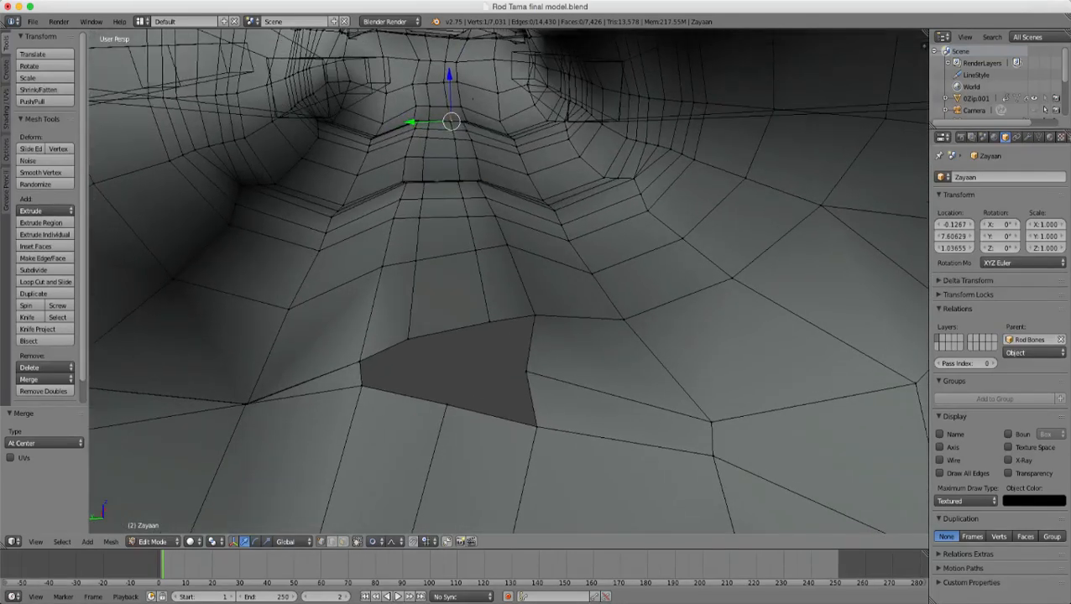
right_click(360, 361)
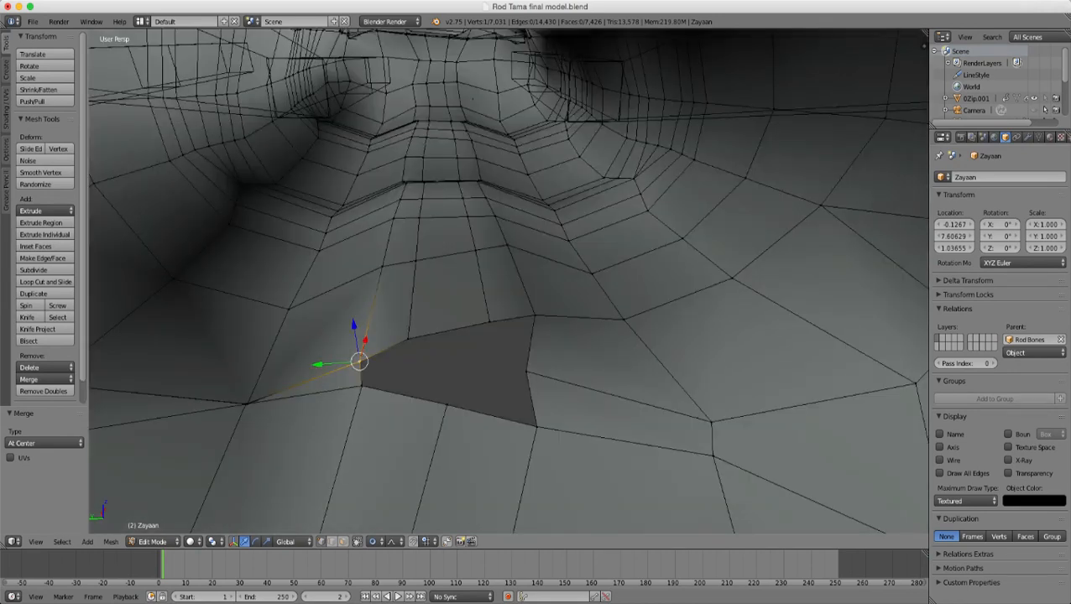
middle_drag(360, 361, 372, 363)
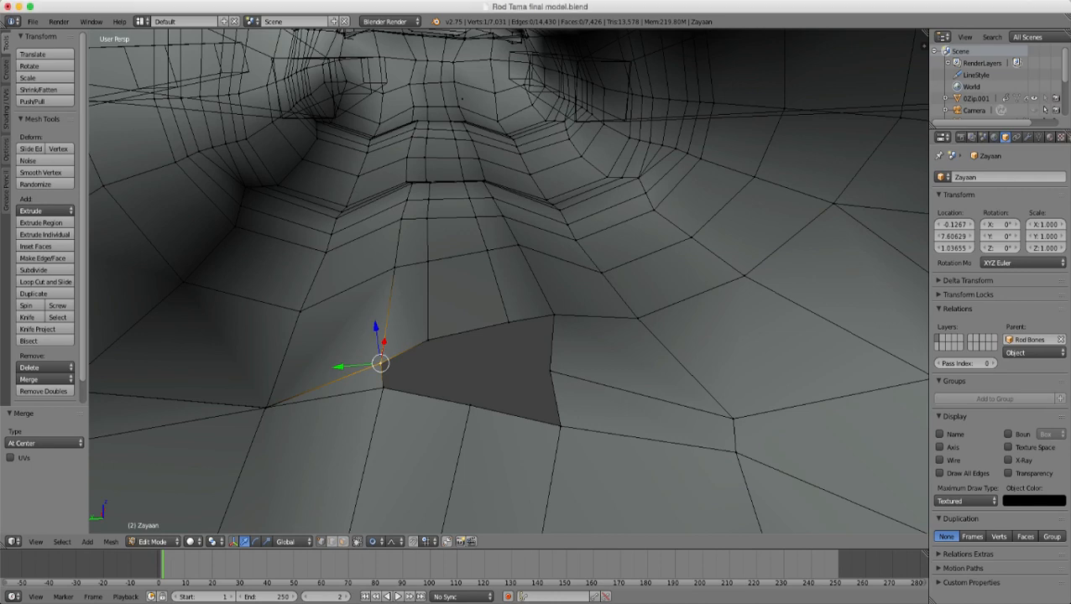
middle_drag(382, 369, 427, 326)
right_click(347, 338)
middle_drag(346, 338, 384, 365)
scroll(377, 330, up, 3)
key(g)
key(x)
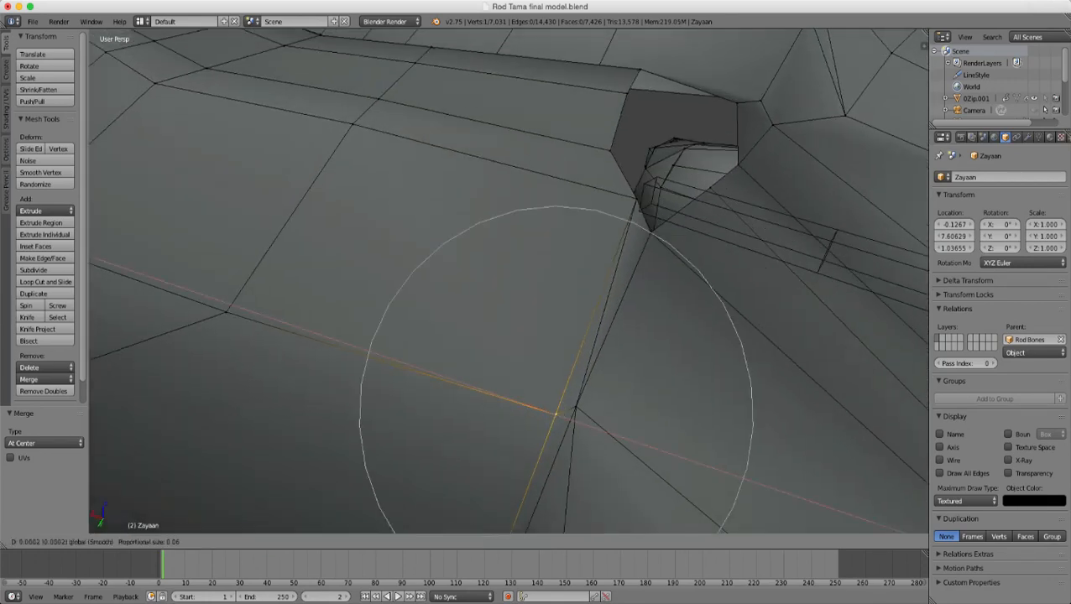
key(Escape)
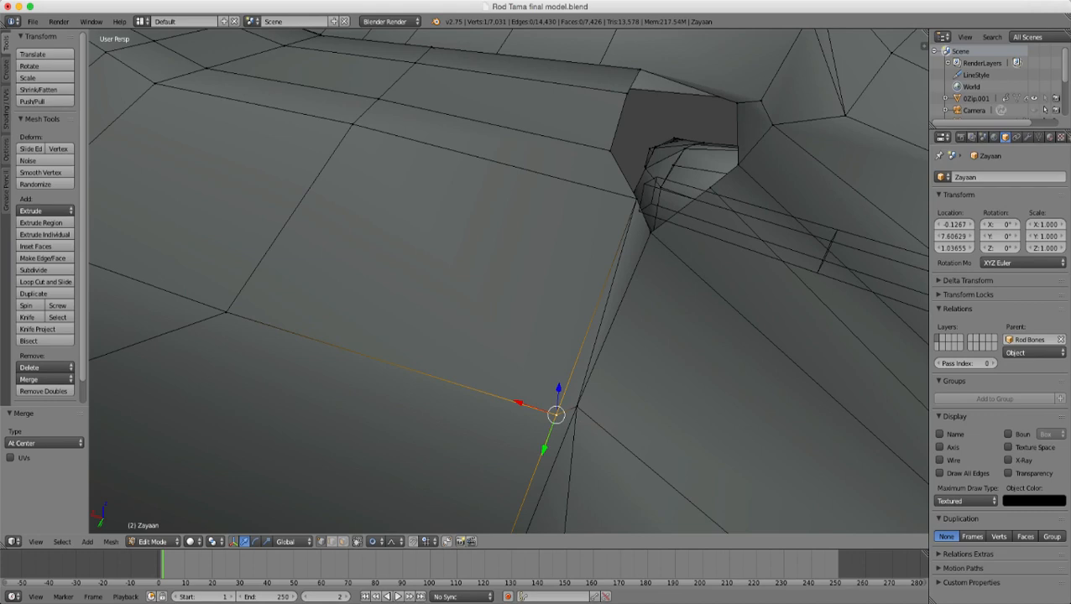
- Add the web hole's corner vertex to the selection, disable proportional editing and move both vertices 0.013 along X
shift+right_click(636, 199)
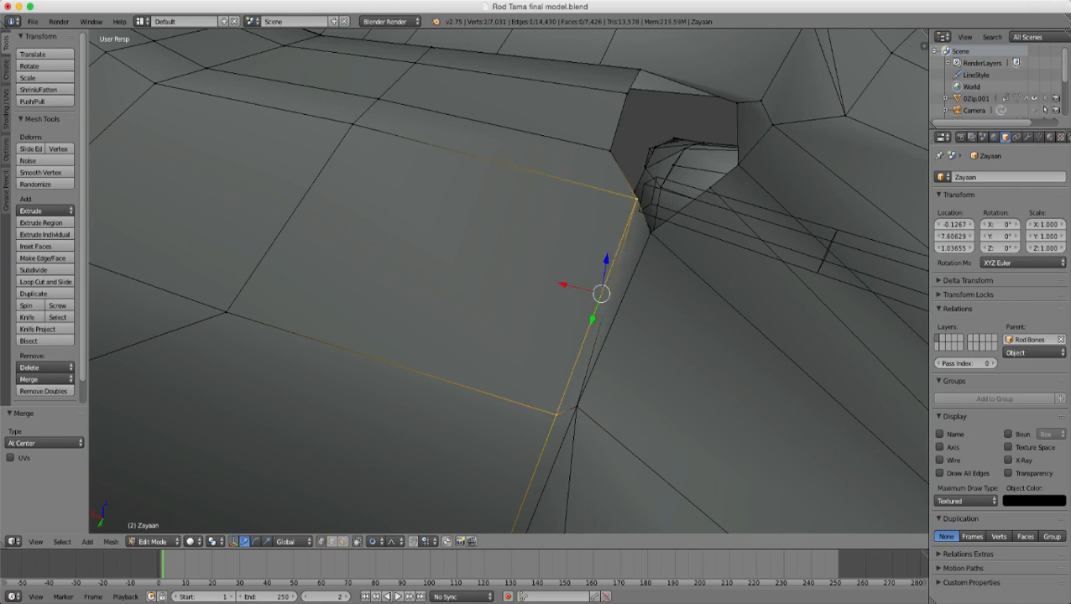
click(373, 542)
click(384, 528)
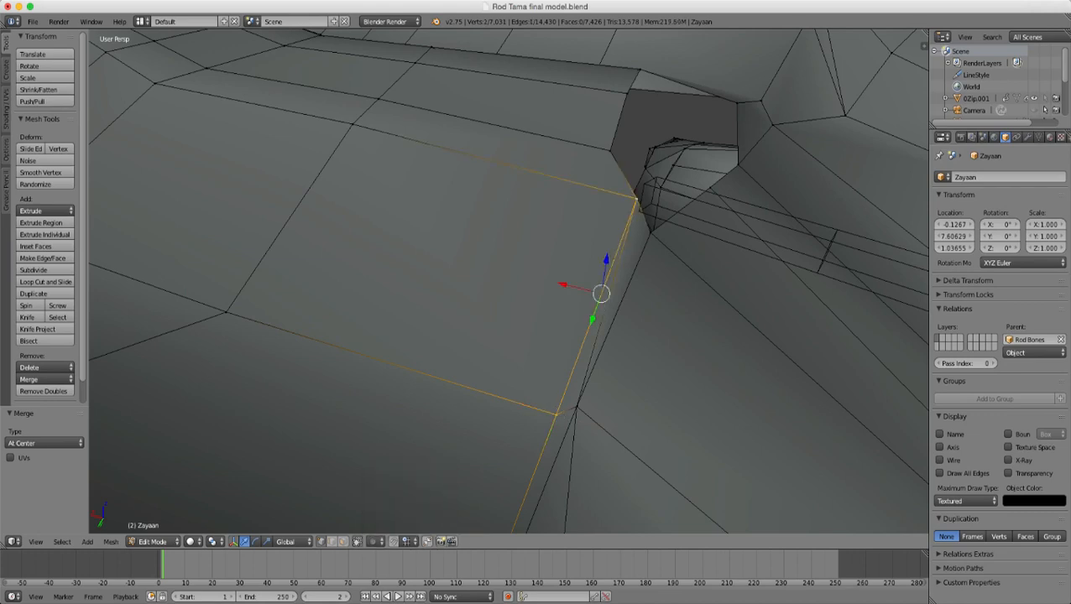
key(g)
key(x)
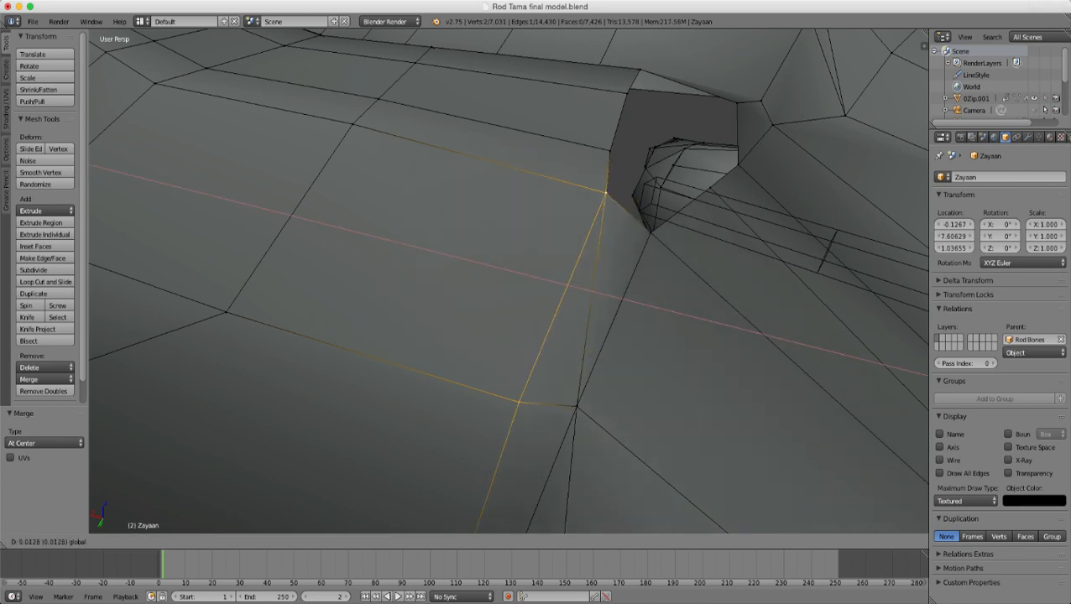
drag(534, 277, 534, 277)
mouse_move(533, 277)
middle_down()
mouse_move(454, 294)
mouse_move(504, 304)
mouse_move(527, 294)
middle_up()
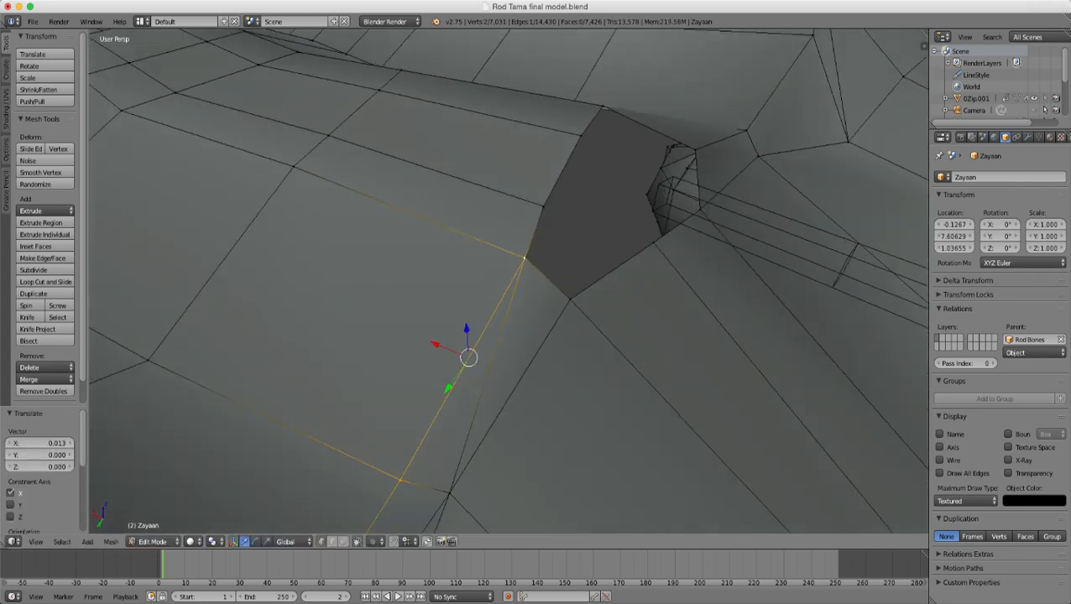
- Join the two triangles of the narrow strip beside the web hole into a single four-sided face
shift+right_click(450, 493)
shift+right_click(570, 298)
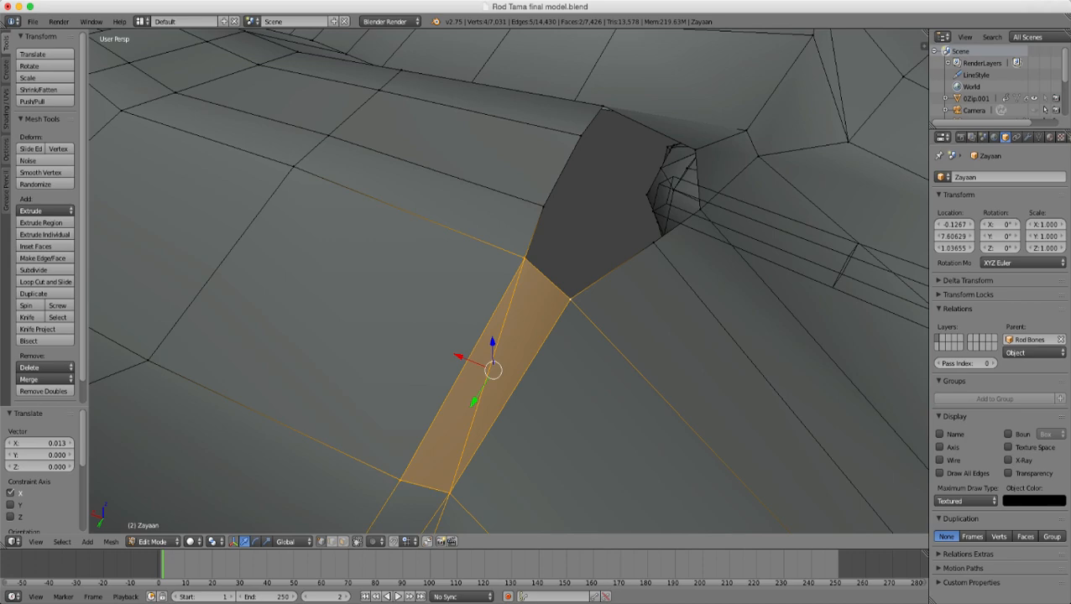
key(f)
key(a)
scroll(570, 298, down, 2)
middle_drag(570, 298, 563, 368)
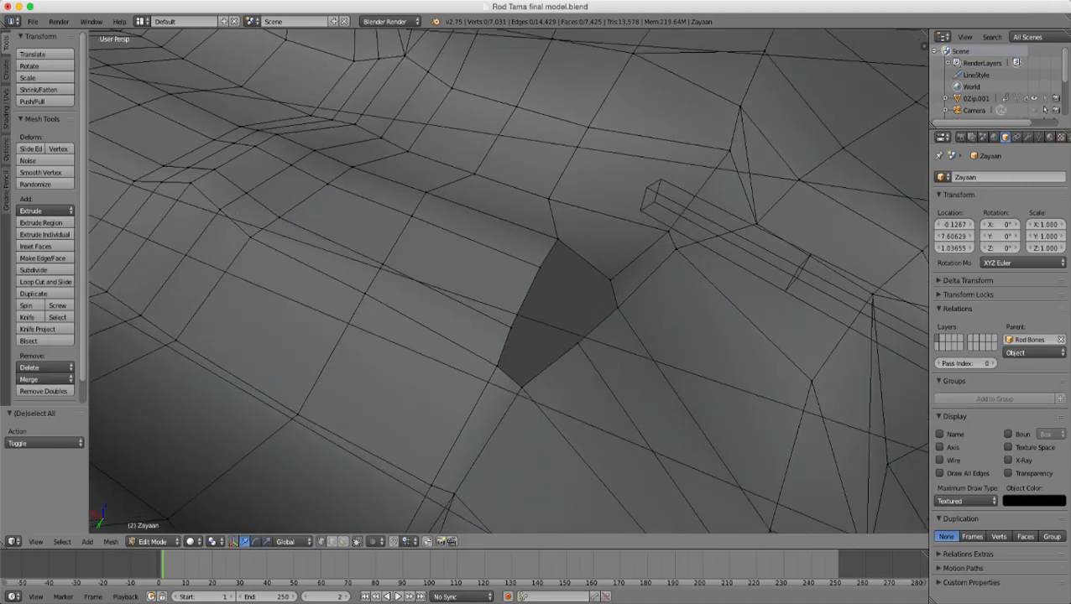
- Create a face across the web hole from its four corner vertices
right_click(610, 279)
shift+right_click(559, 239)
shift+right_click(498, 365)
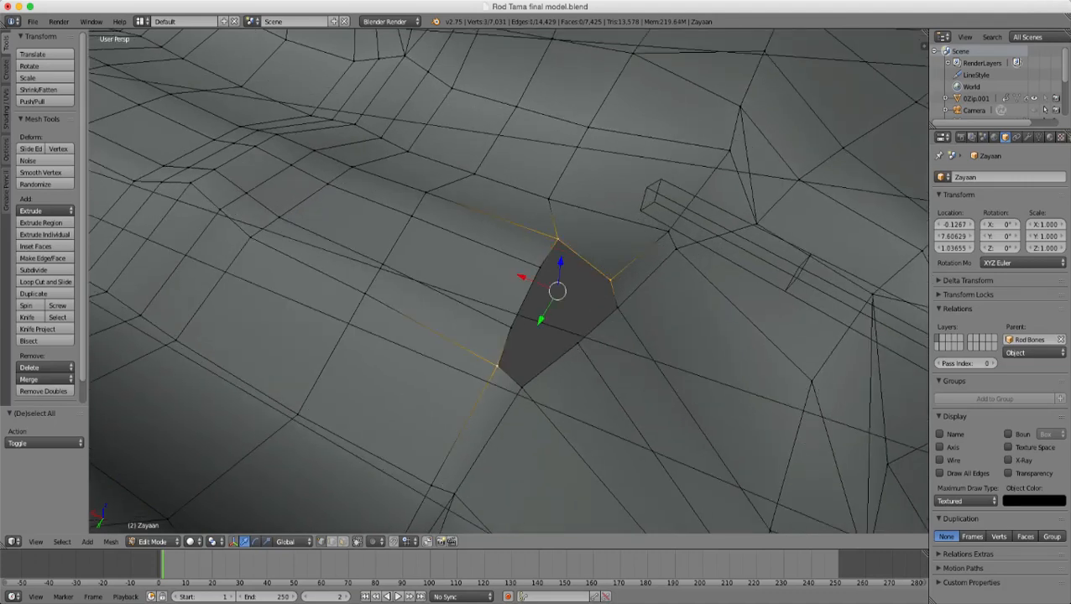
shift+right_click(520, 387)
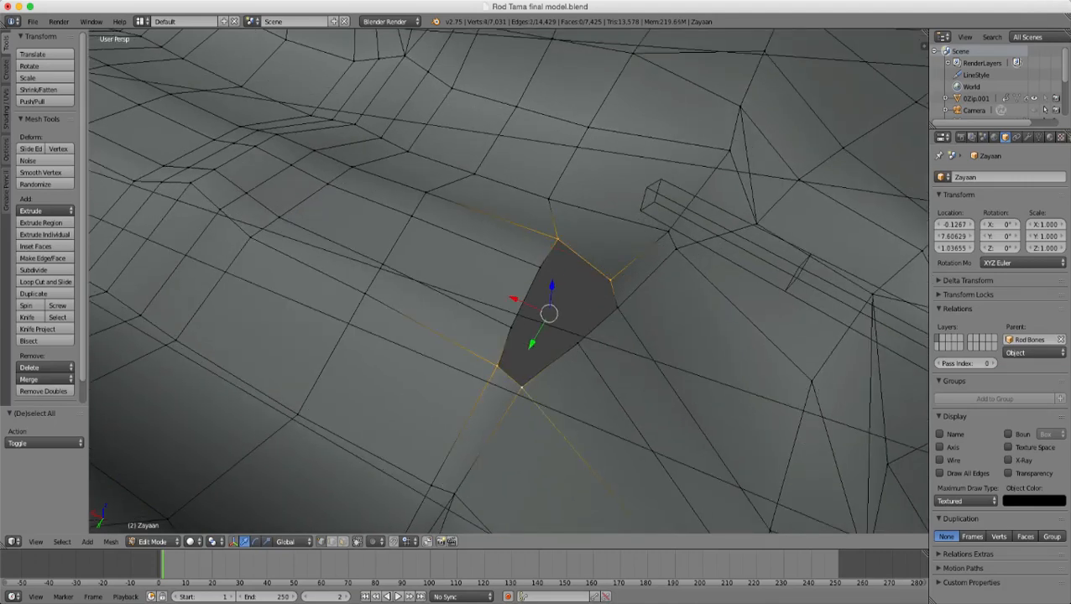
key(f)
- Add a loop cut with two cuts across the new face spanning the web hole
middle_drag(521, 387, 492, 403)
scroll(491, 403, up, 3)
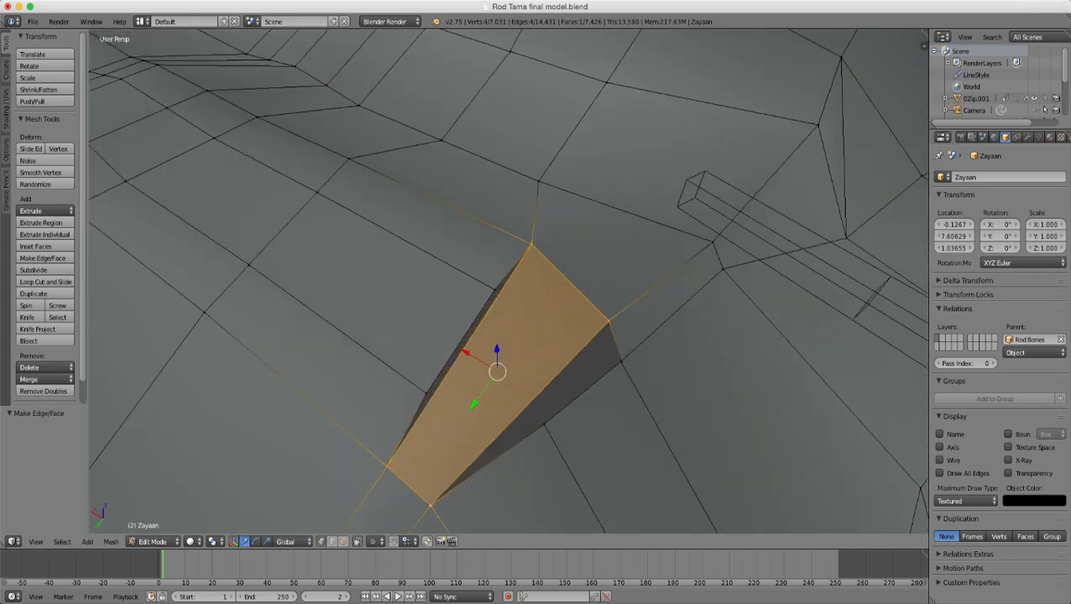
key(ctrl+r)
scroll(504, 369, up, 1)
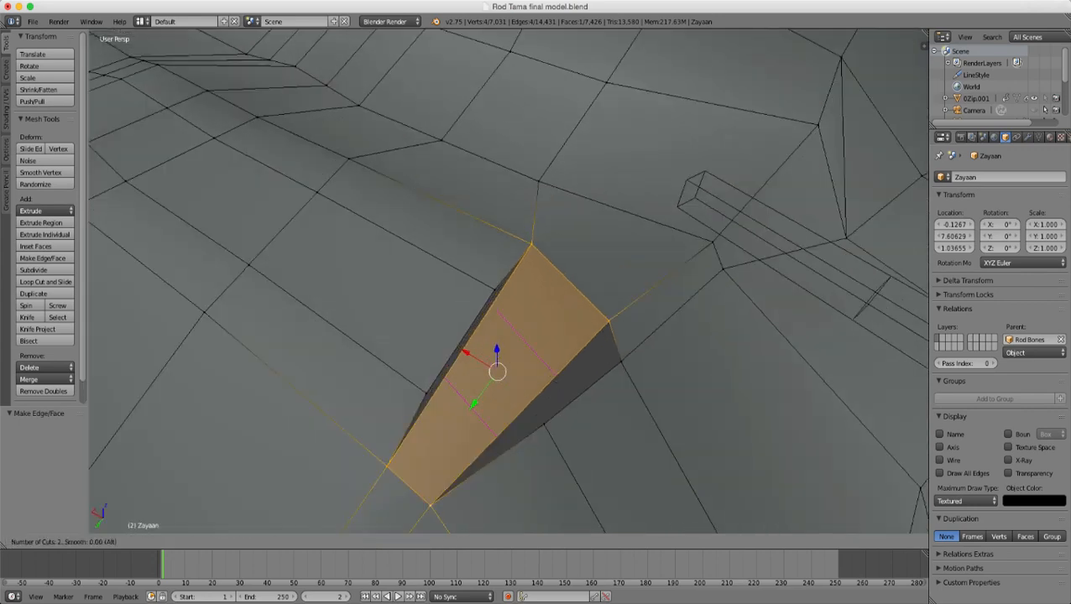
- Add two evenly spaced loop cuts across the new face and merge the inner-side cut vertices at center with their neighbouring hand vertices
click(503, 370)
right_click(503, 370)
right_click(445, 379)
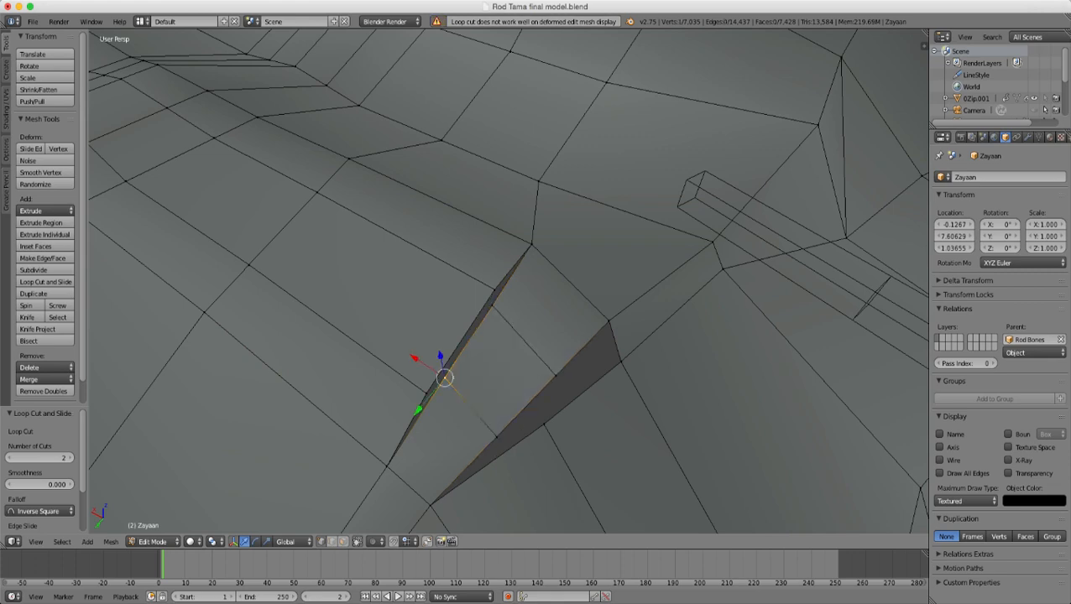
shift+right_click(426, 393)
key(alt+m)
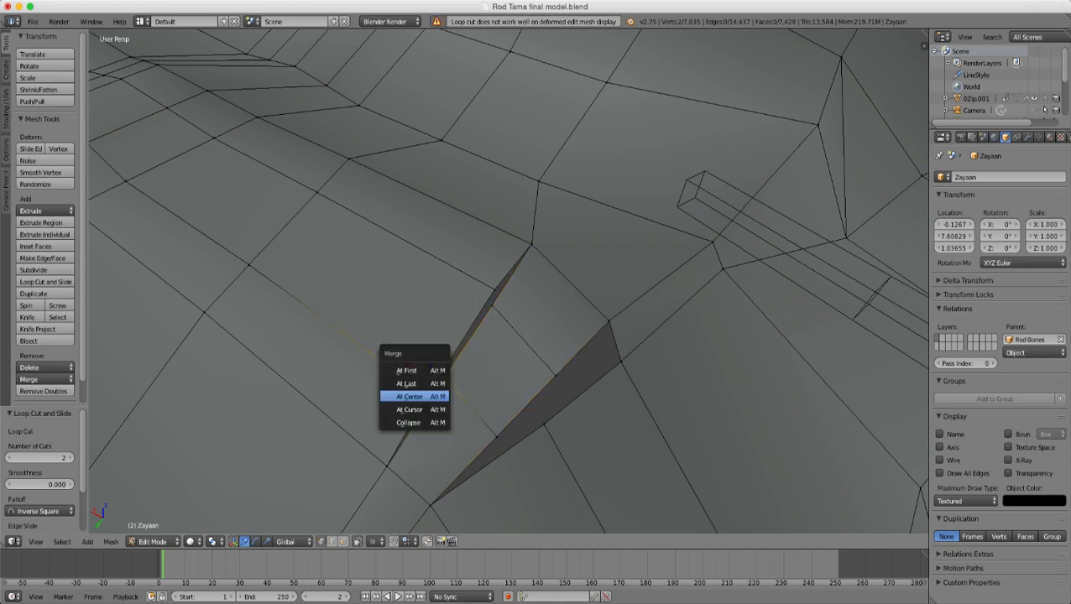
key(Return)
shift+right_click(492, 305)
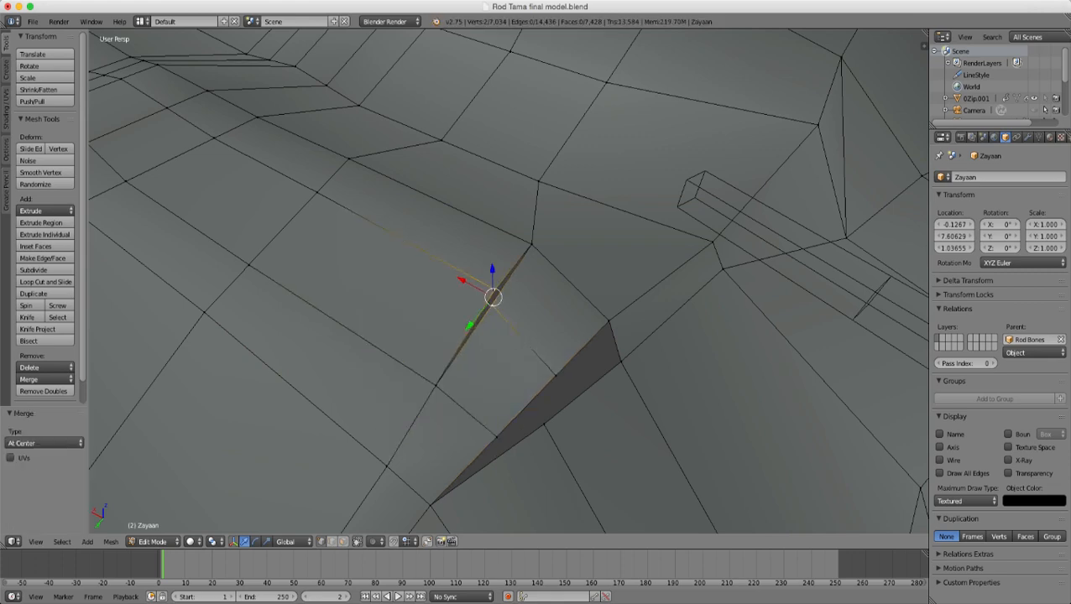
key(alt+m)
key(Return)
- Fill the wide end of the remaining dark gap with a four-sided face between its two pairs of opposite vertices
middle_drag(491, 305, 464, 252)
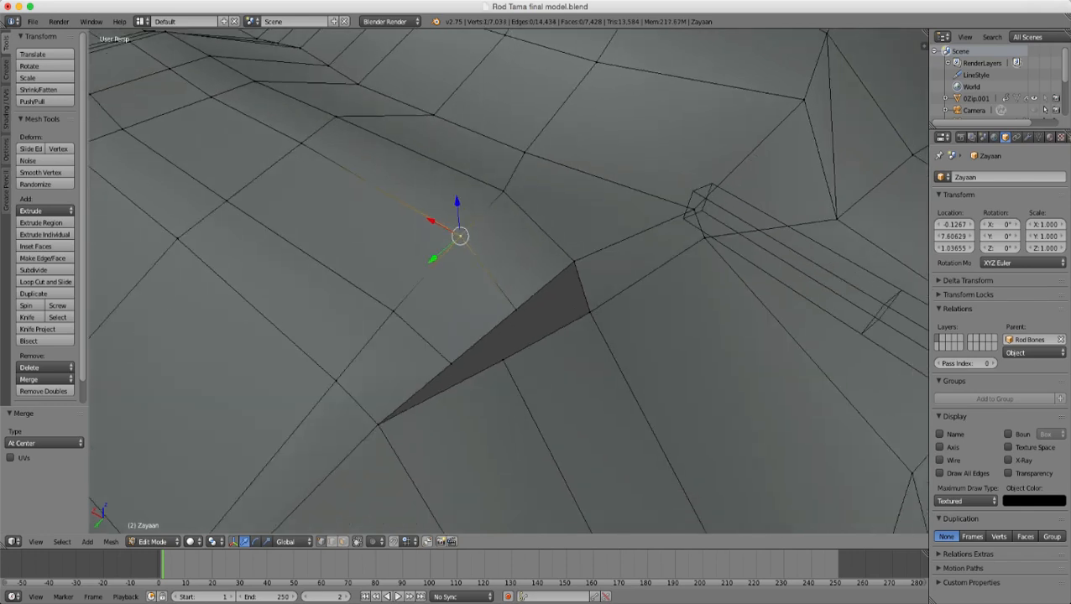
right_click(515, 310)
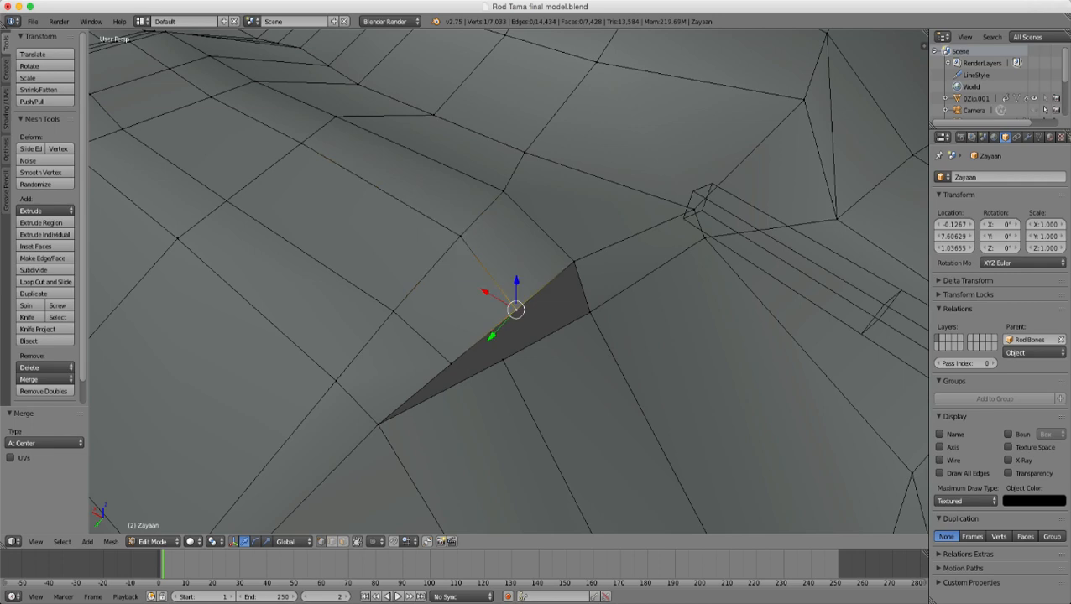
shift+right_click(503, 360)
shift+right_click(574, 262)
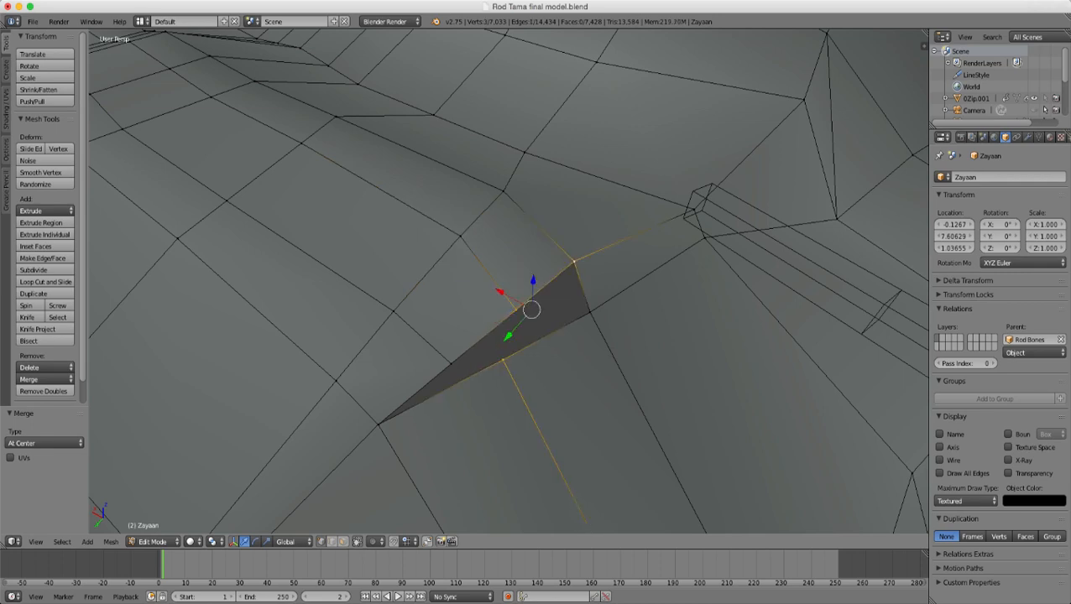
shift+right_click(589, 313)
middle_drag(589, 313, 554, 303)
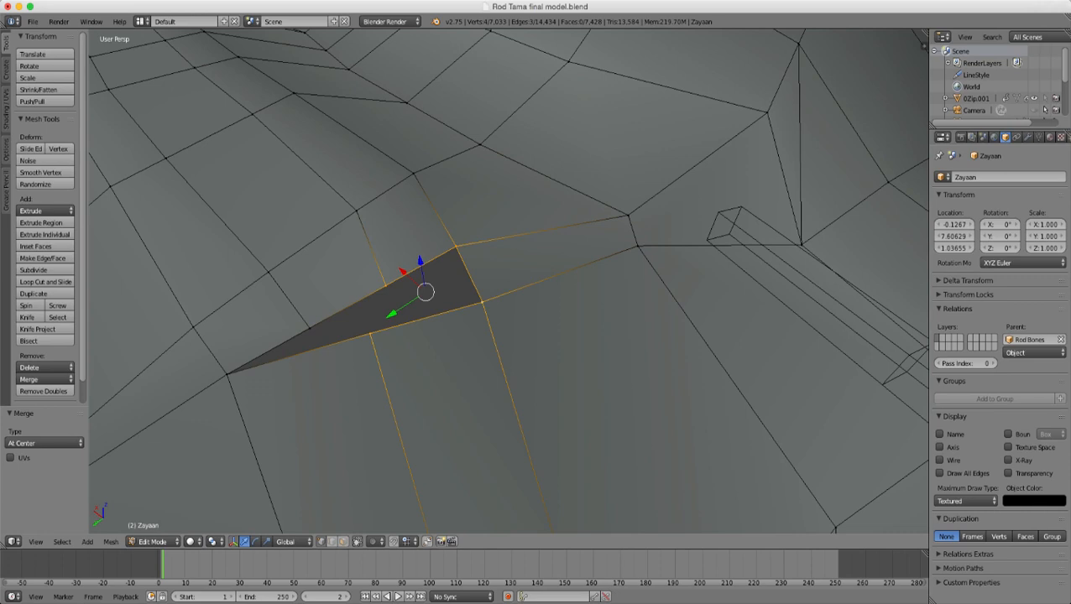
middle_drag(537, 303, 562, 337)
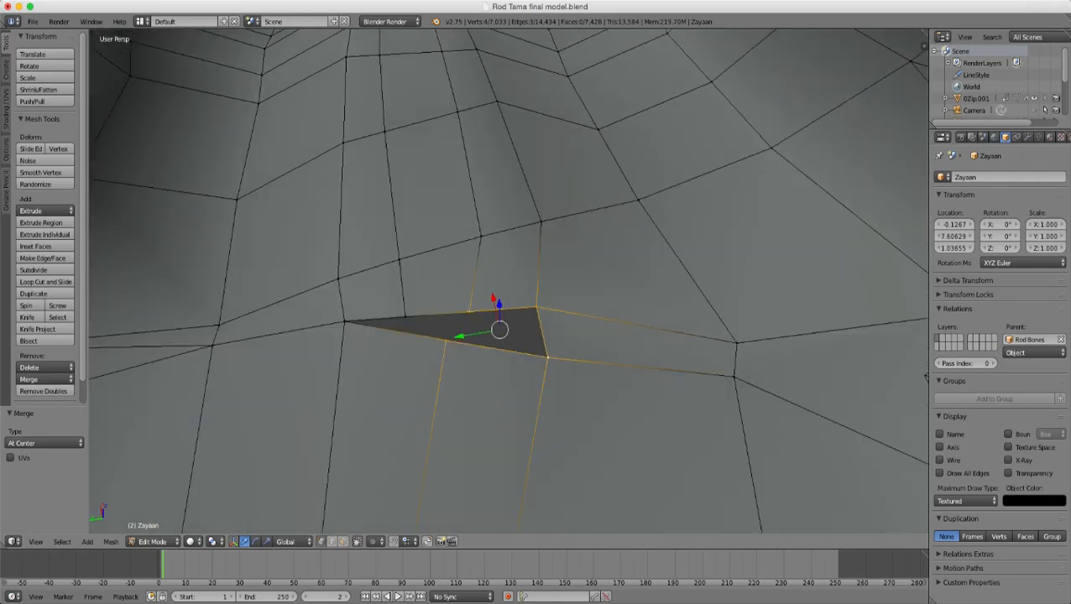
key(f)
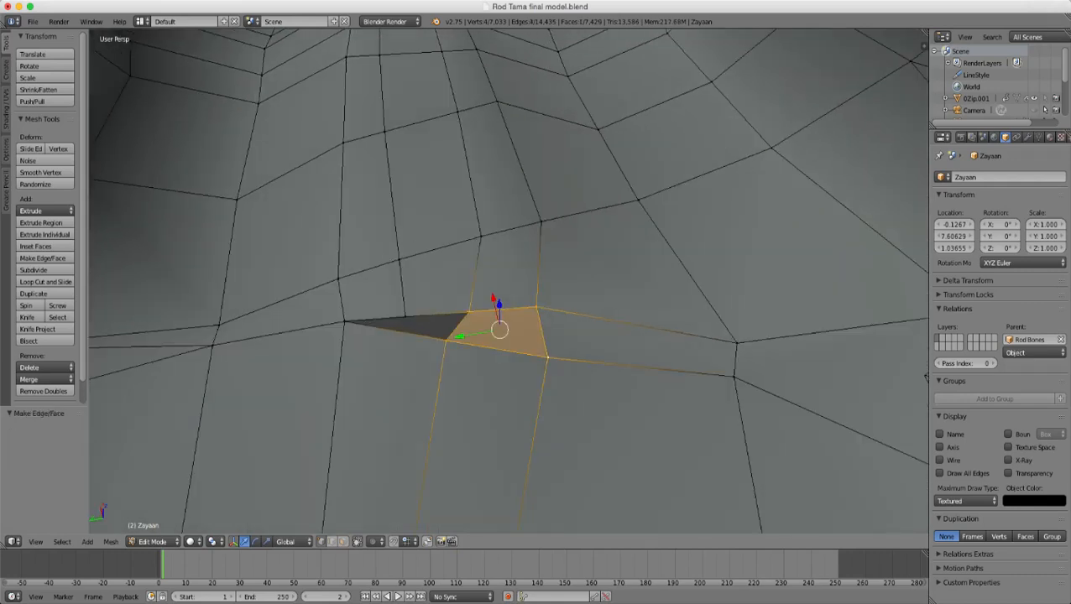
- Select the border loop of the leftover triangular gap and fill it with a face
key(a)
scroll(509, 281, down, 3)
mouse_move(509, 282)
middle_down()
mouse_move(529, 198)
mouse_move(524, 279)
middle_up()
scroll(508, 281, up, 3)
alt+right_click(451, 278)
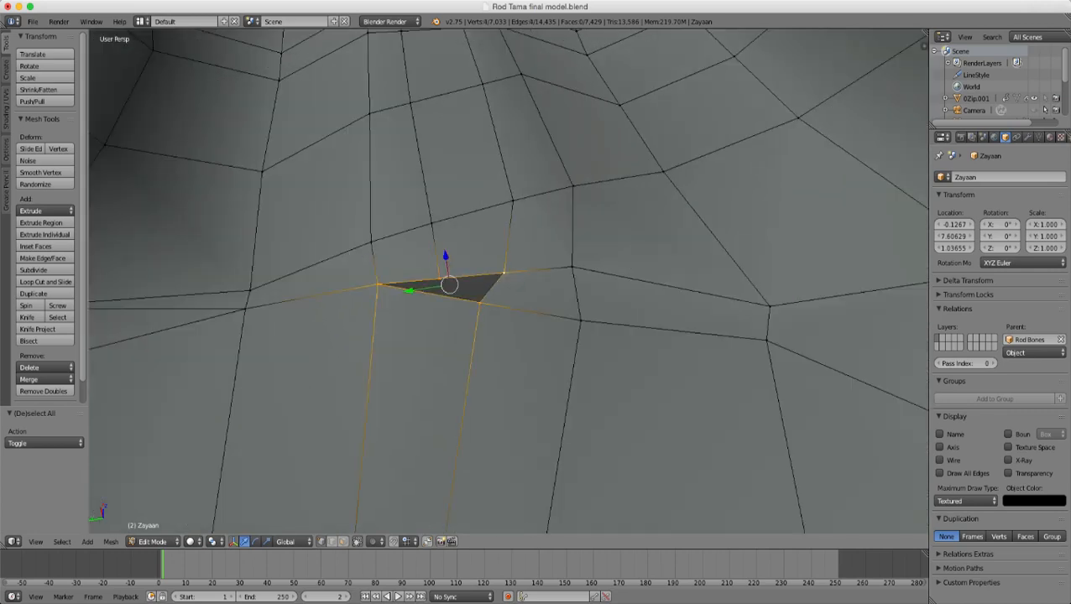
key(f)
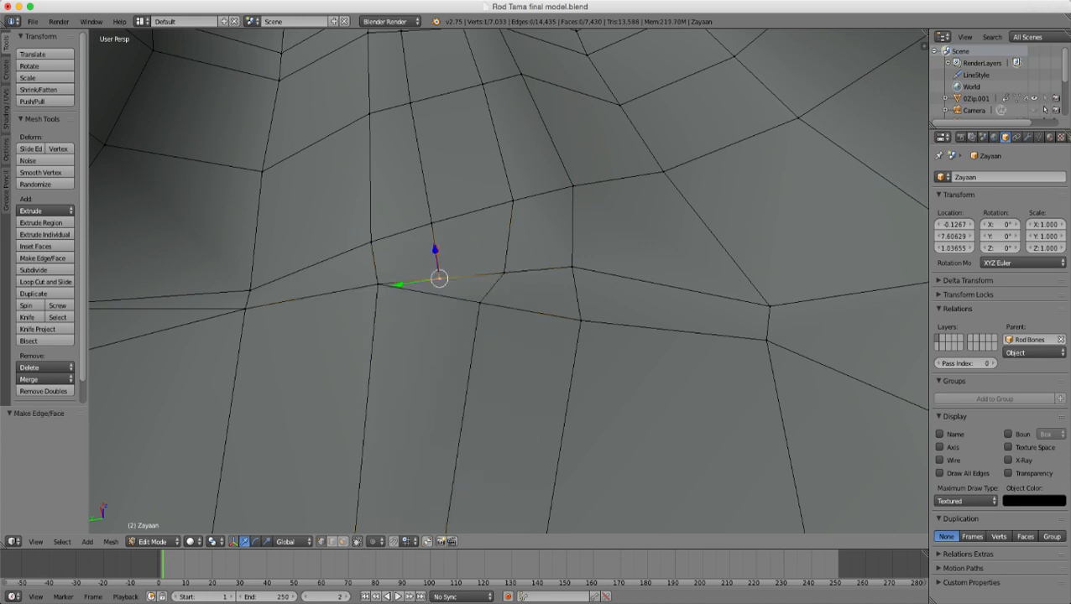
- Move the vertex on the upper border of the filled gap up 0.009 along the Z axis
key(g)
key(z)
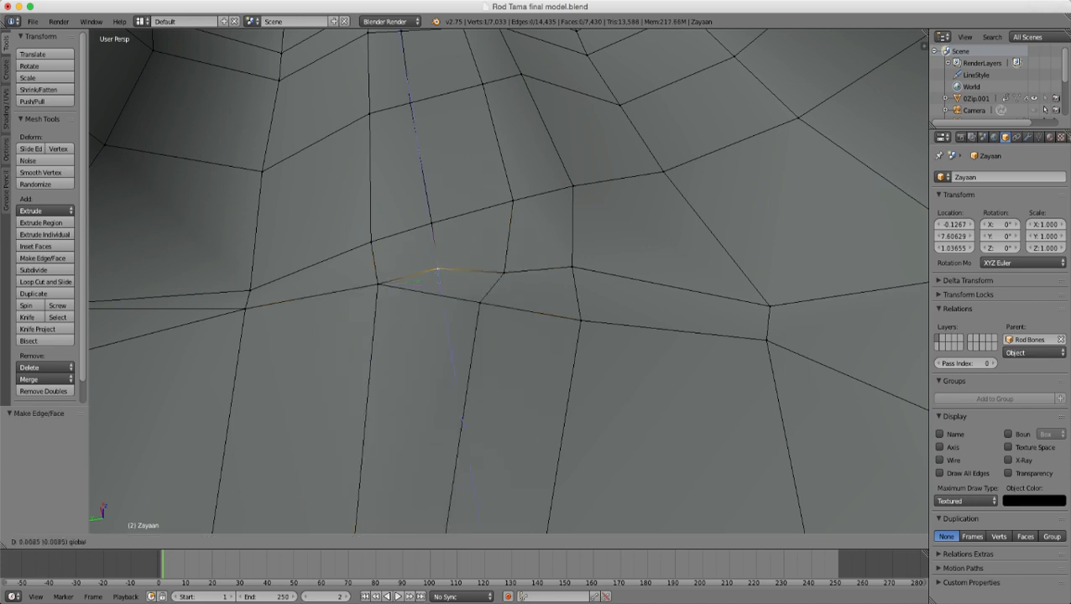
key(Return)
- Delete the long diagonal edge running from the corner of the small patch at the wide finger's base to the knuckle row
scroll(597, 127, down, 7)
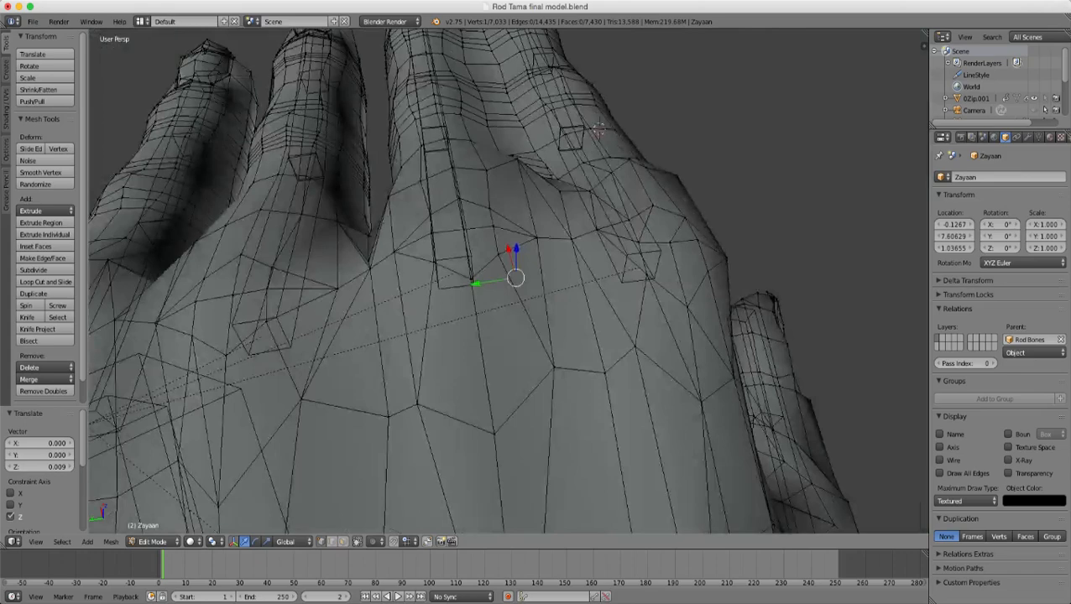
scroll(509, 281, down, 3)
middle_drag(509, 282, 522, 345)
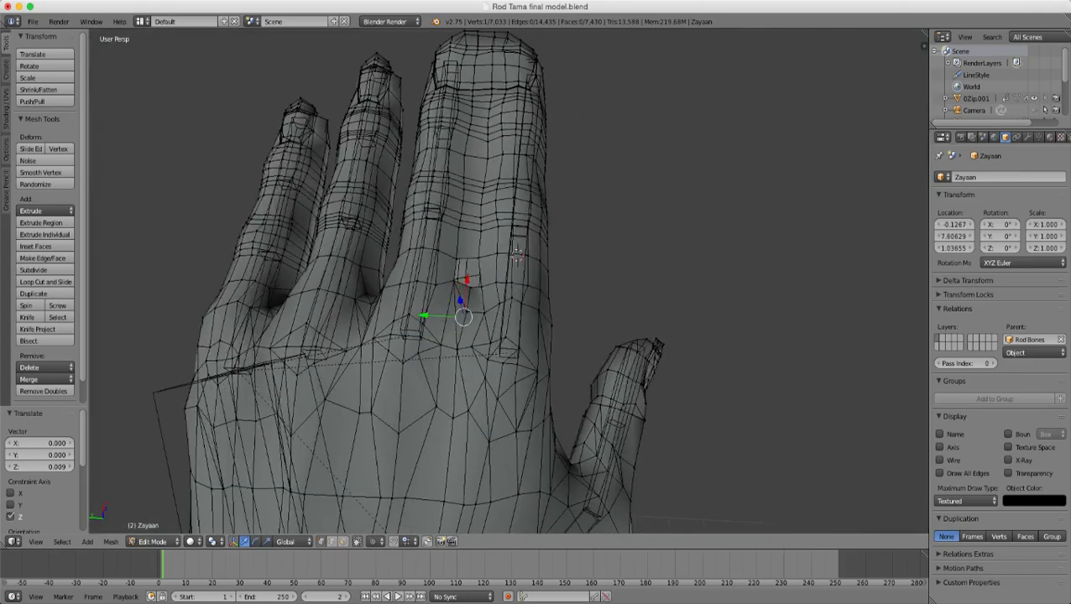
scroll(509, 281, up, 4)
shift+middle_drag(470, 285, 567, 285)
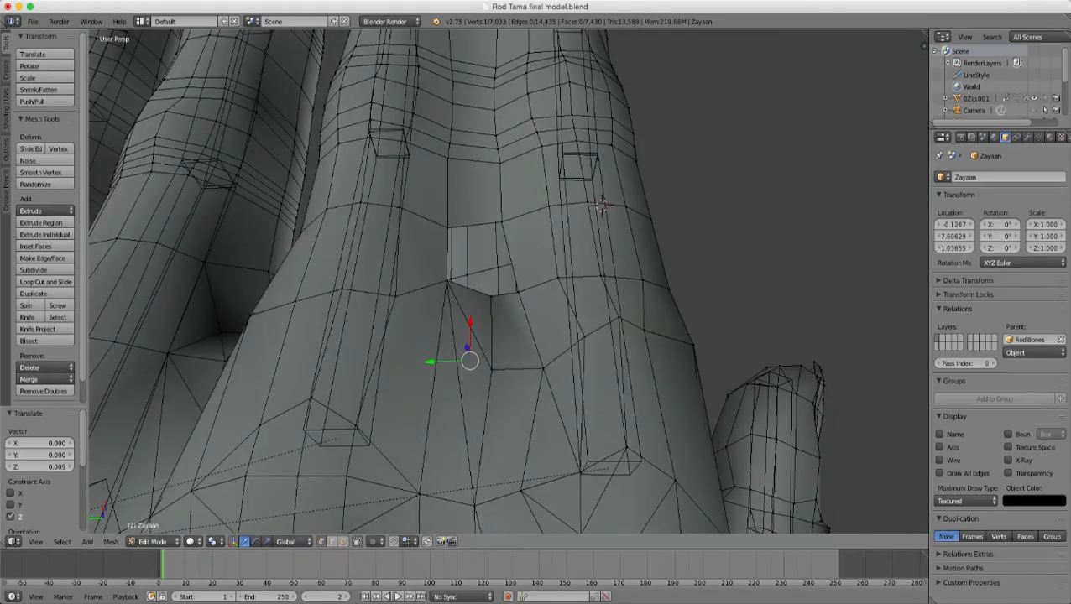
middle_drag(601, 206, 571, 226)
scroll(508, 281, up, 2)
right_click(475, 506)
shift+right_click(447, 282)
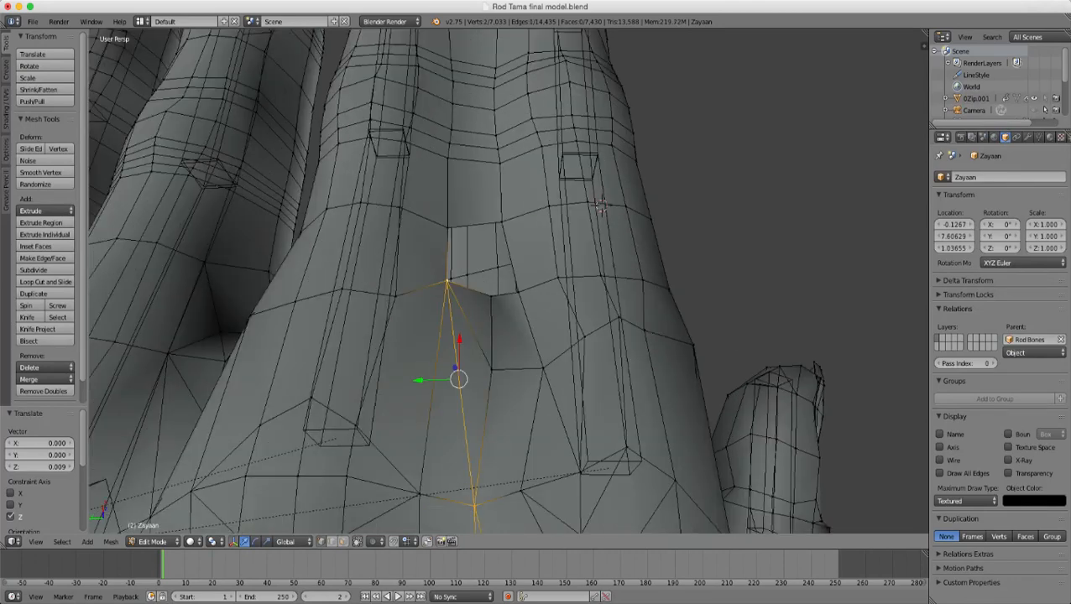
key(x)
click(514, 359)
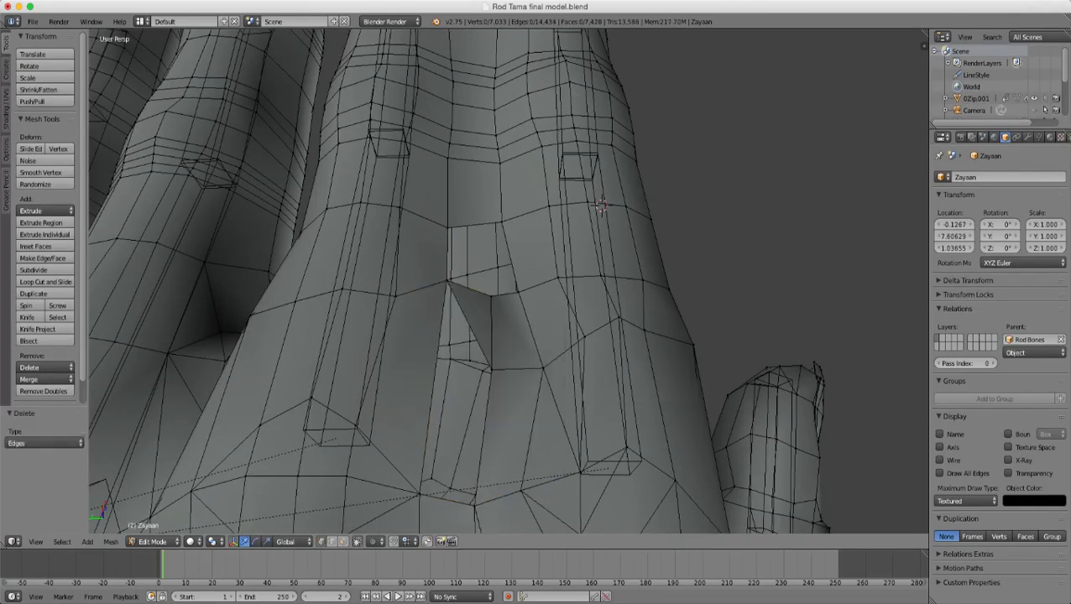
- Add a single loop cut across the faces beside the opened gap at the wide finger's base
scroll(508, 282, down, 2)
scroll(509, 281, up, 2)
scroll(508, 282, down, 2)
middle_drag(509, 281, 531, 353)
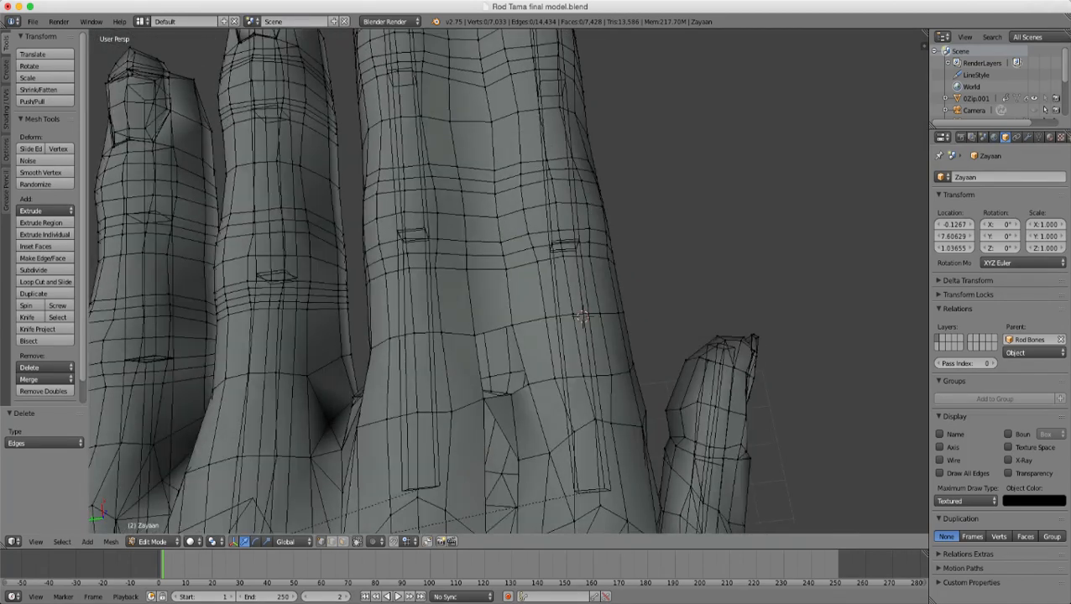
middle_drag(583, 317, 571, 207)
key(ctrl+r)
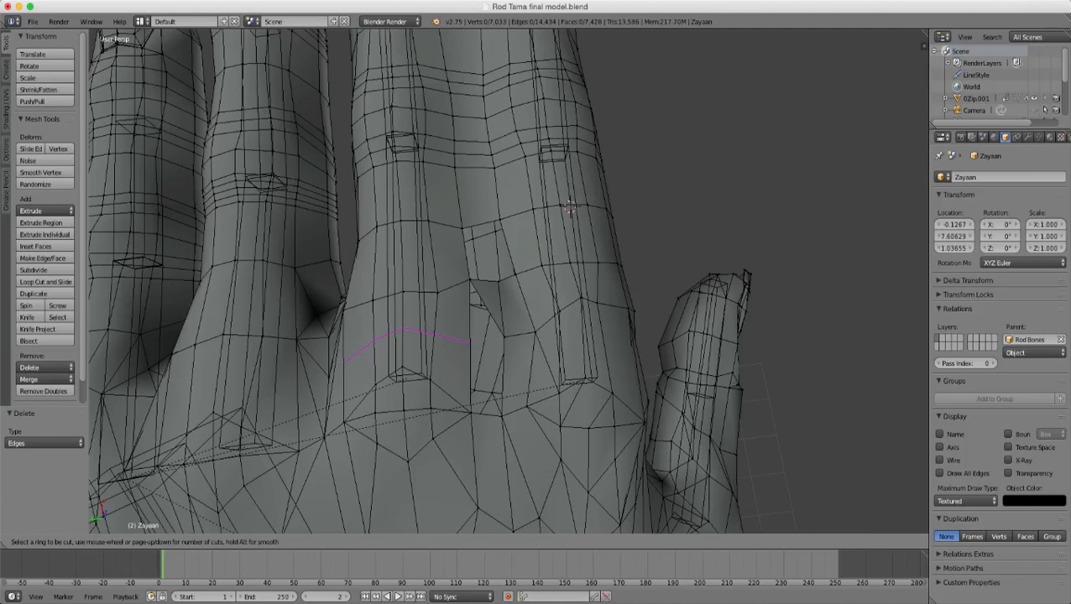
double_click(460, 344)
scroll(457, 357, up, 2)
- Fill the upper part of the gap with two triangular faces and convert them into one quad
right_click(452, 374)
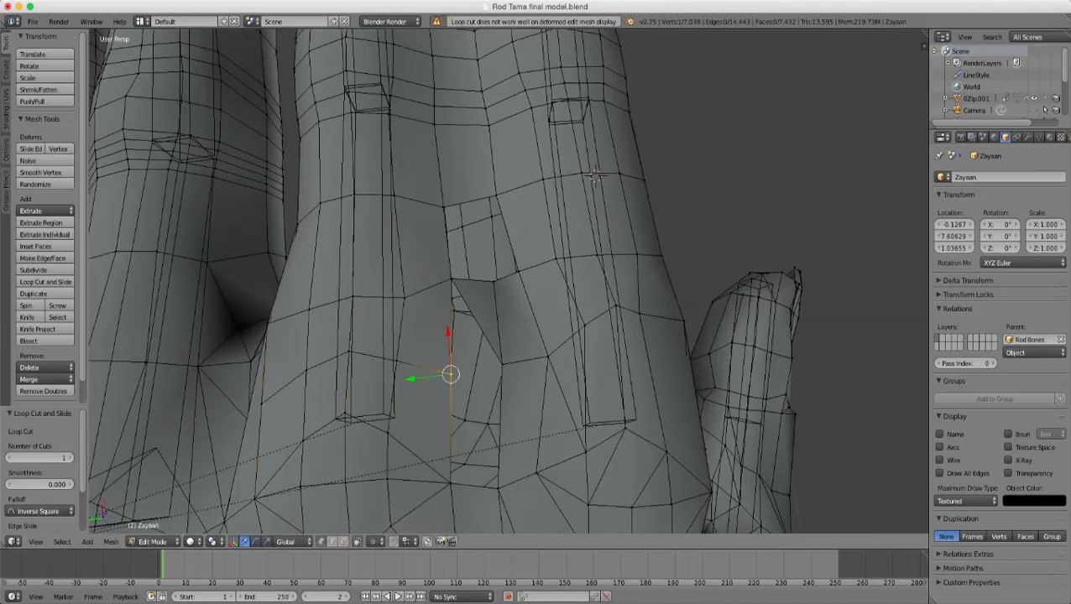
shift+right_click(451, 280)
shift+right_click(502, 365)
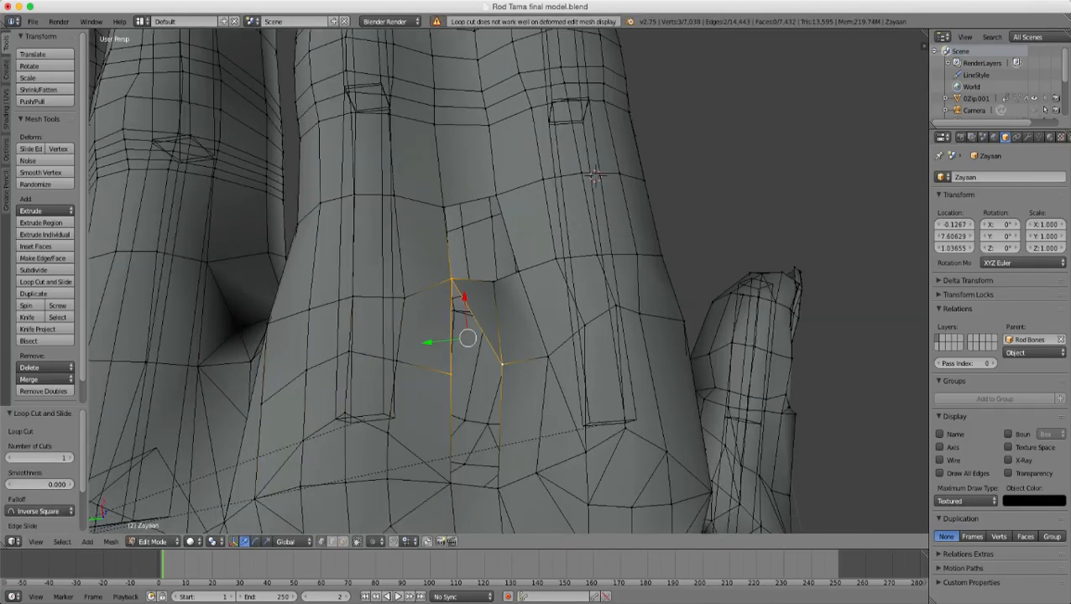
key(f)
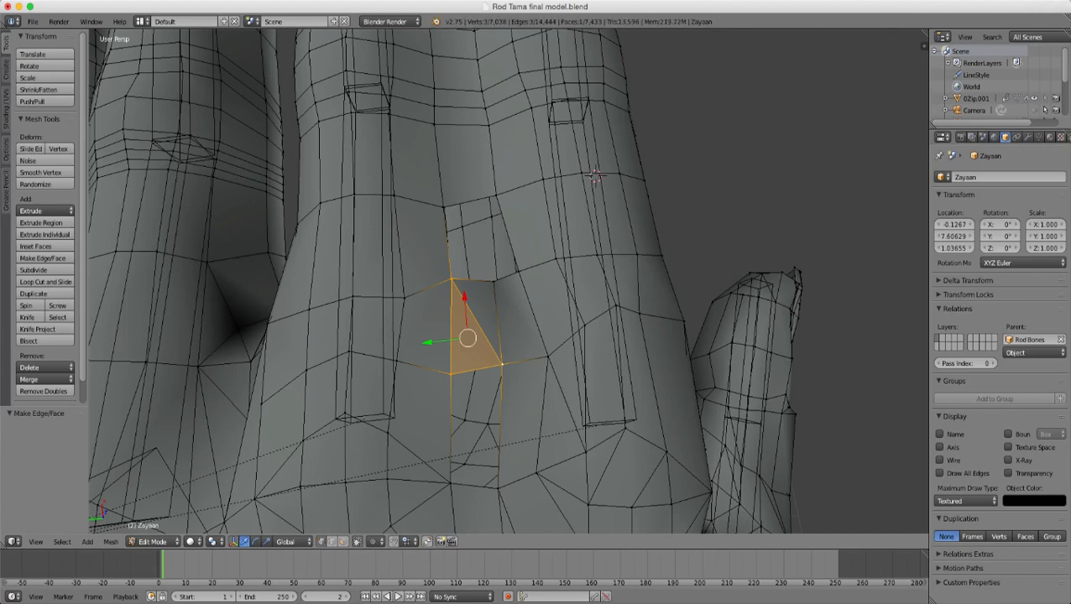
shift+right_click(495, 279)
key(f)
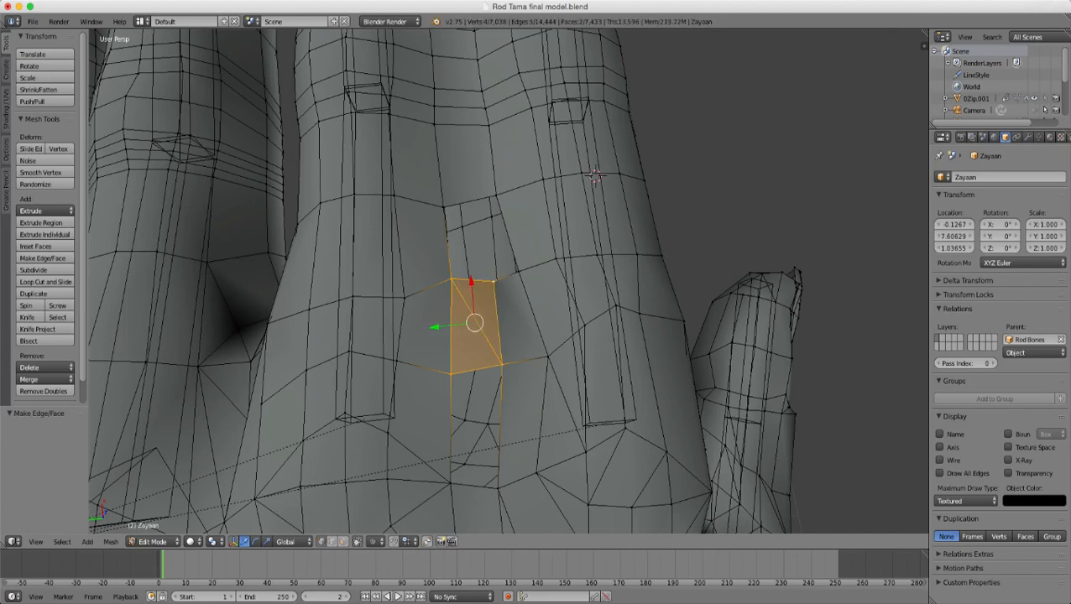
key(alt+j)
- Select the border loop of the lower part of the gap and fill it with a face
right_click(489, 423)
alt+right_click(500, 413)
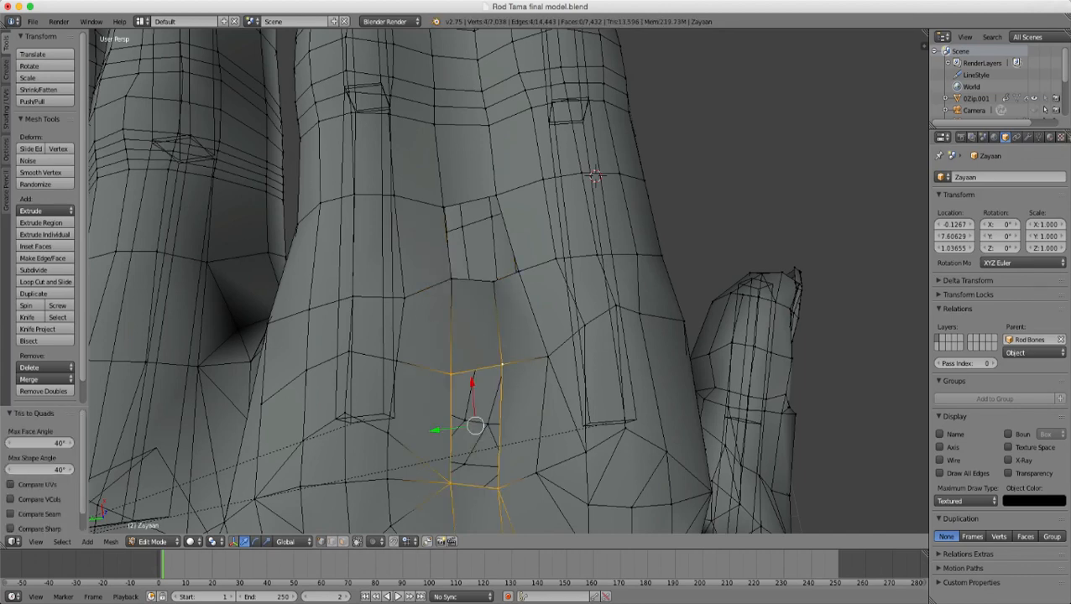
key(f)
middle_drag(501, 414, 500, 450)
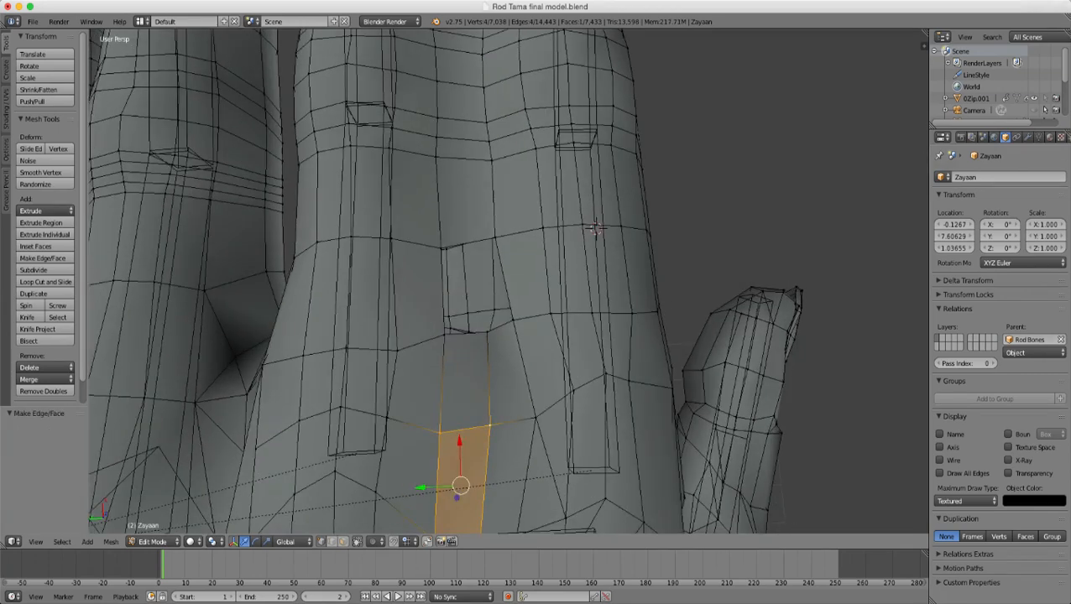
key(a)
- Try to add a single loop cut running down the wide finger through the small patch at its base
scroll(500, 420, down, 3)
scroll(552, 255, up, 2)
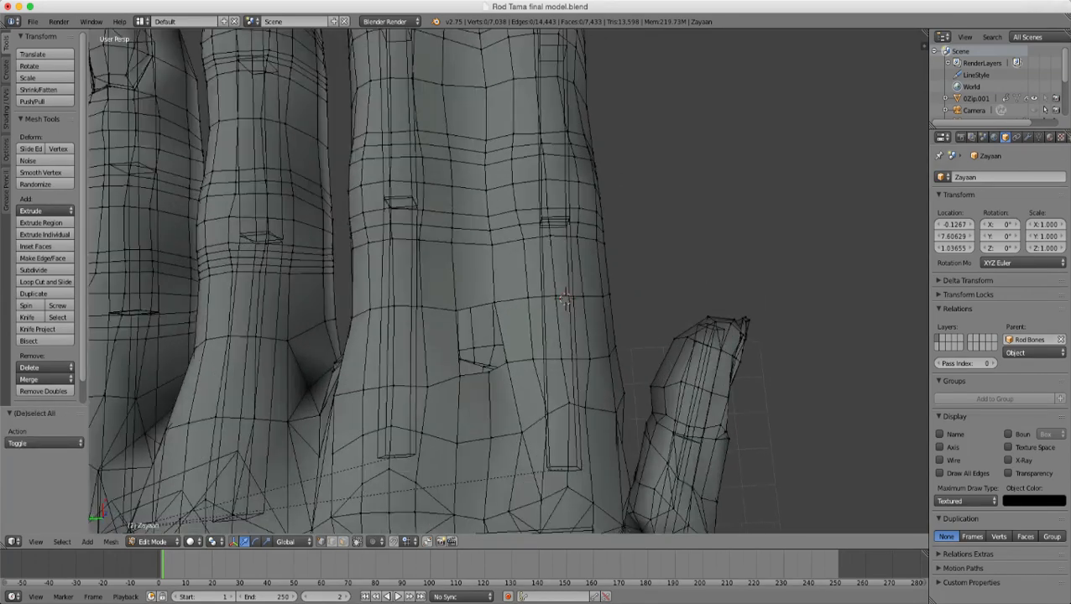
key(ctrl+r)
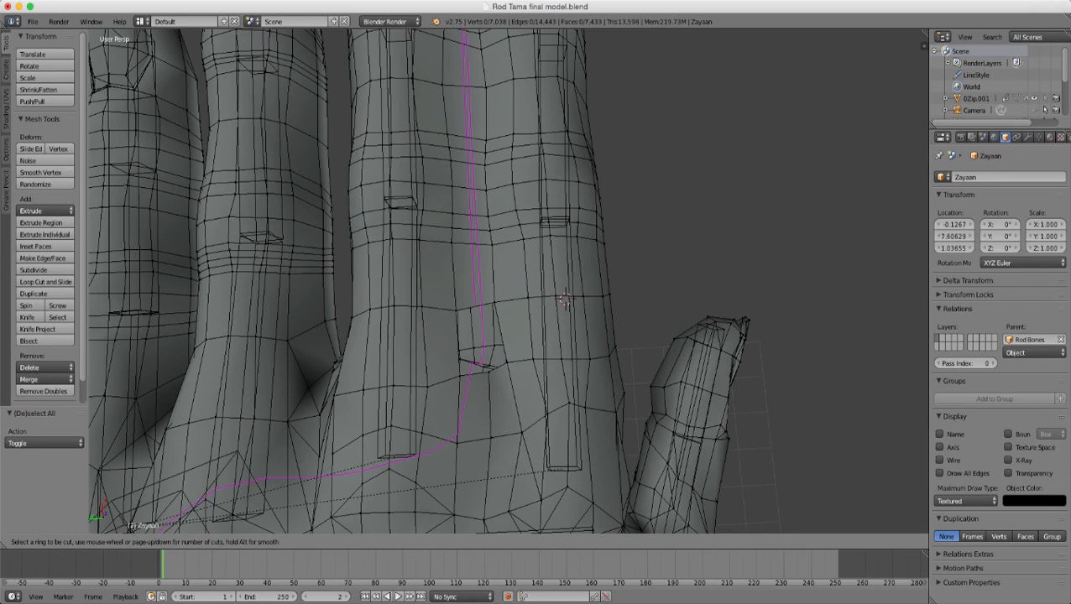
click(480, 340)
click(480, 340)
scroll(480, 340, down, 1)
middle_drag(481, 340, 482, 273)
scroll(482, 273, up, 2)
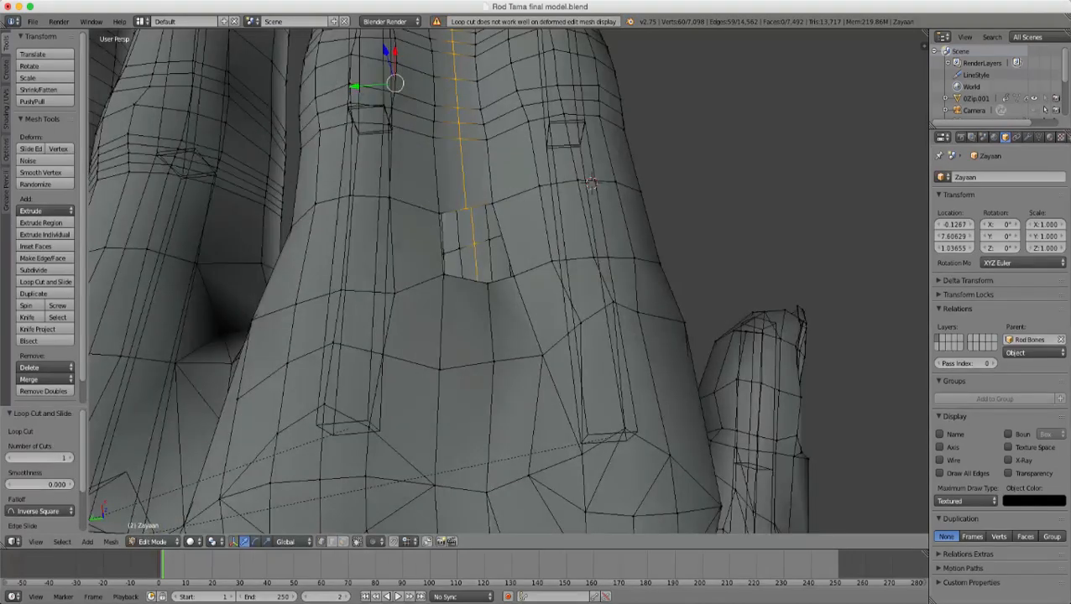
scroll(591, 183, down, 1)
scroll(634, 180, up, 3)
key(ctrl+z)
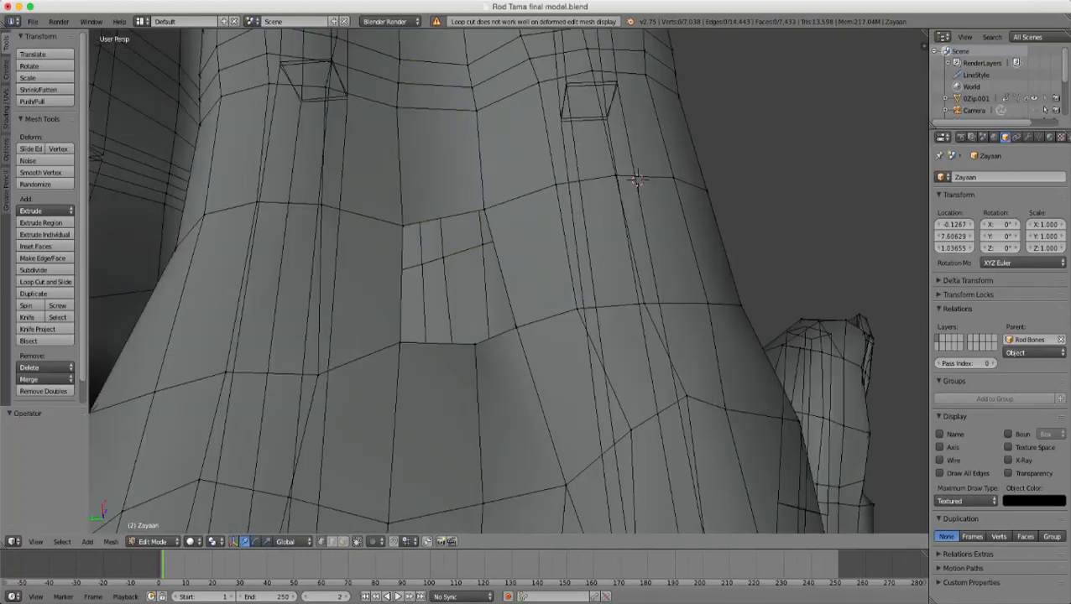
- Select the edge loop below the small patch and examine how the edges flow from the finger into the hand
middle_drag(638, 179, 616, 206)
scroll(618, 164, down, 2)
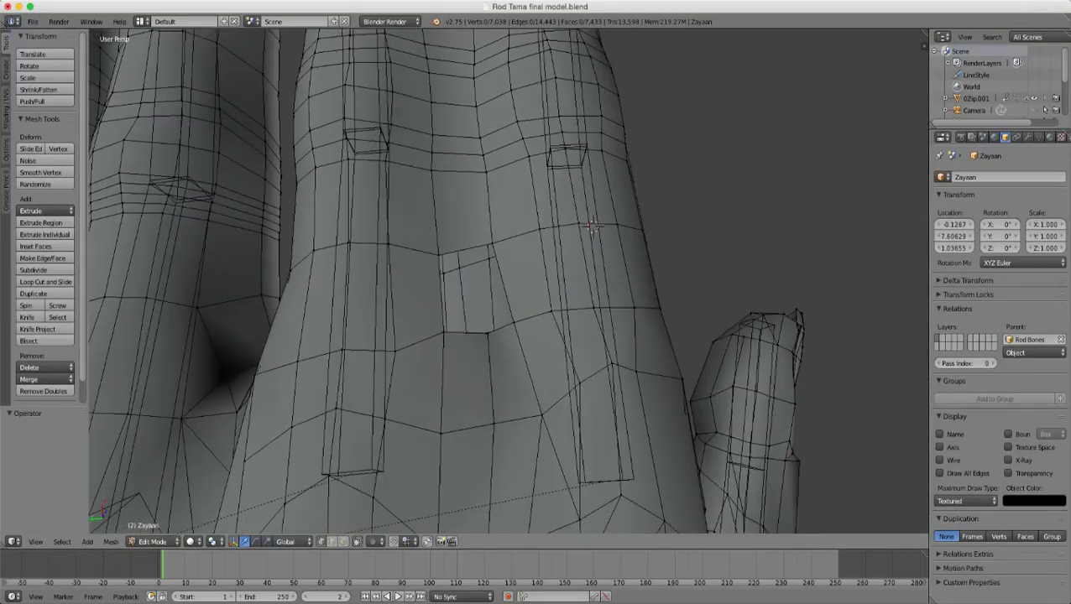
scroll(508, 281, down, 3)
alt+right_click(501, 393)
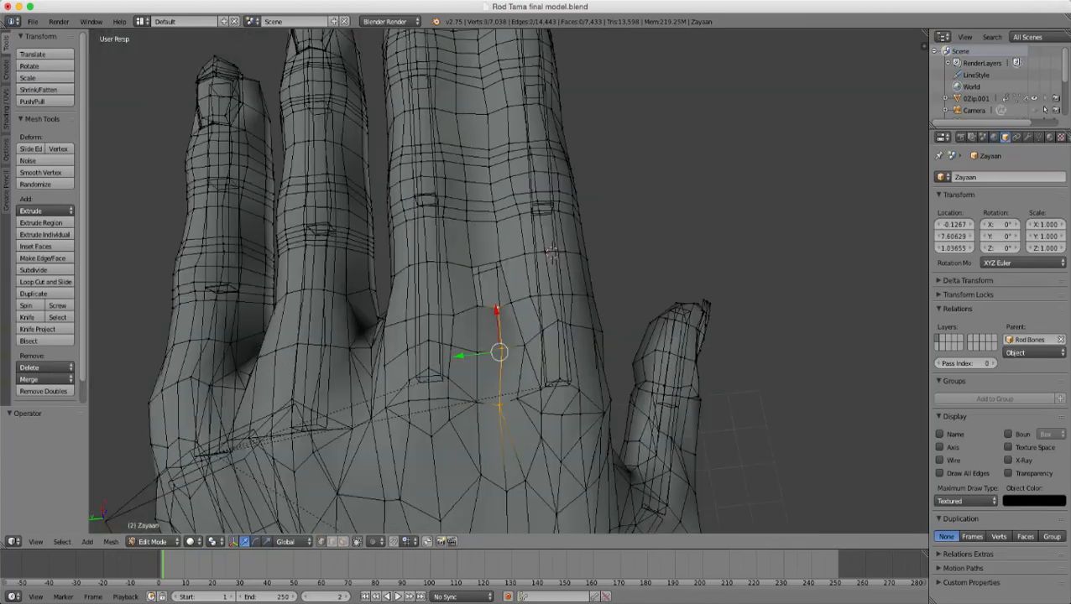
scroll(501, 393, down, 5)
scroll(524, 272, up, 4)
scroll(525, 271, down, 2)
middle_drag(525, 272, 525, 311)
scroll(525, 311, up, 4)
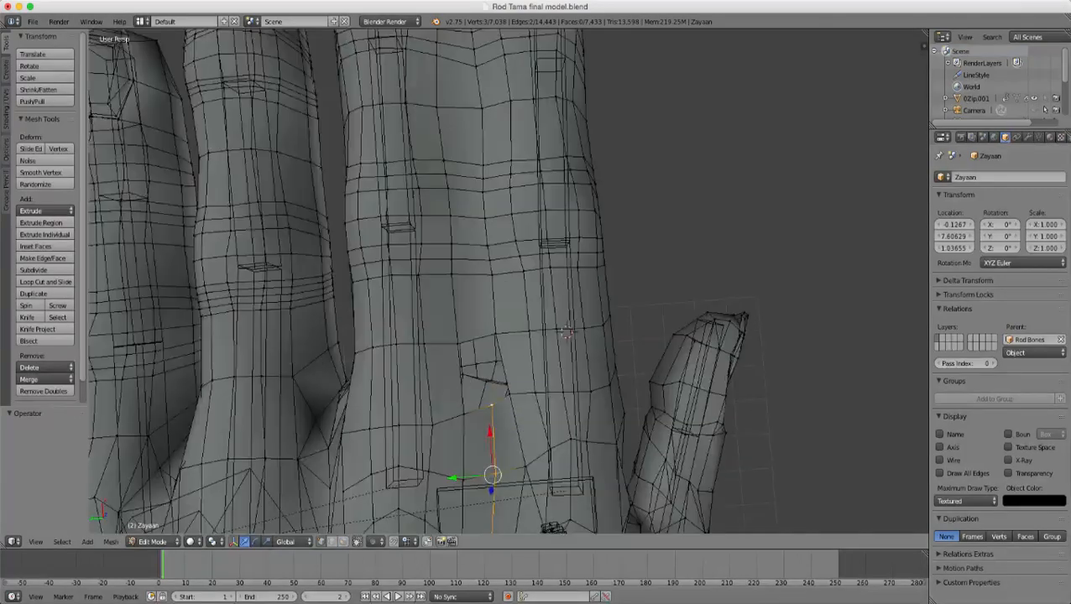
- Add a single loop cut running down the wide finger through the small patch at its base
scroll(567, 333, down, 4)
scroll(590, 356, up, 4)
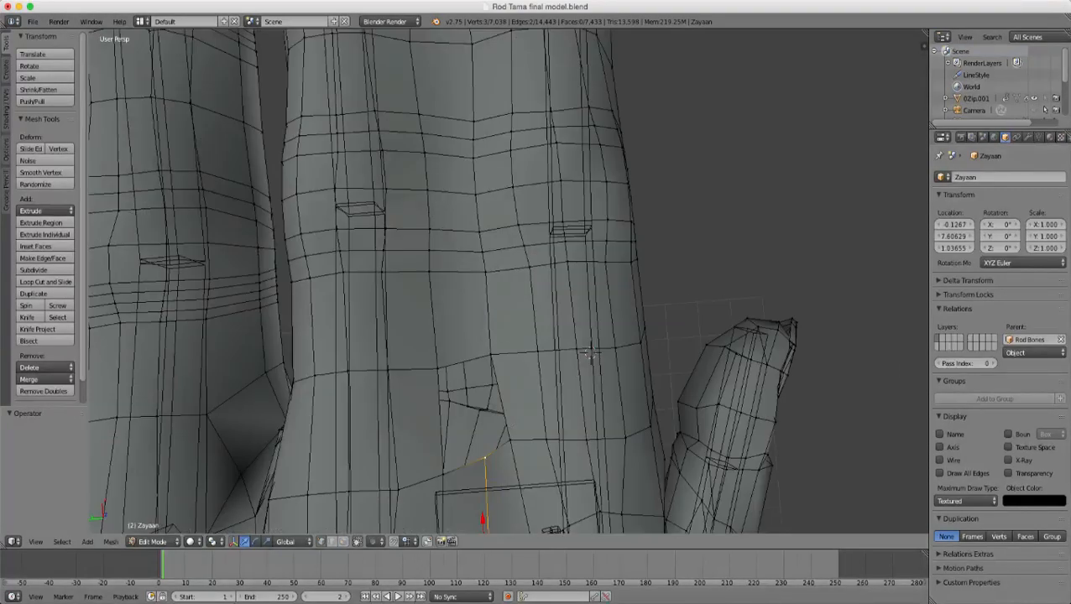
middle_drag(590, 356, 594, 311)
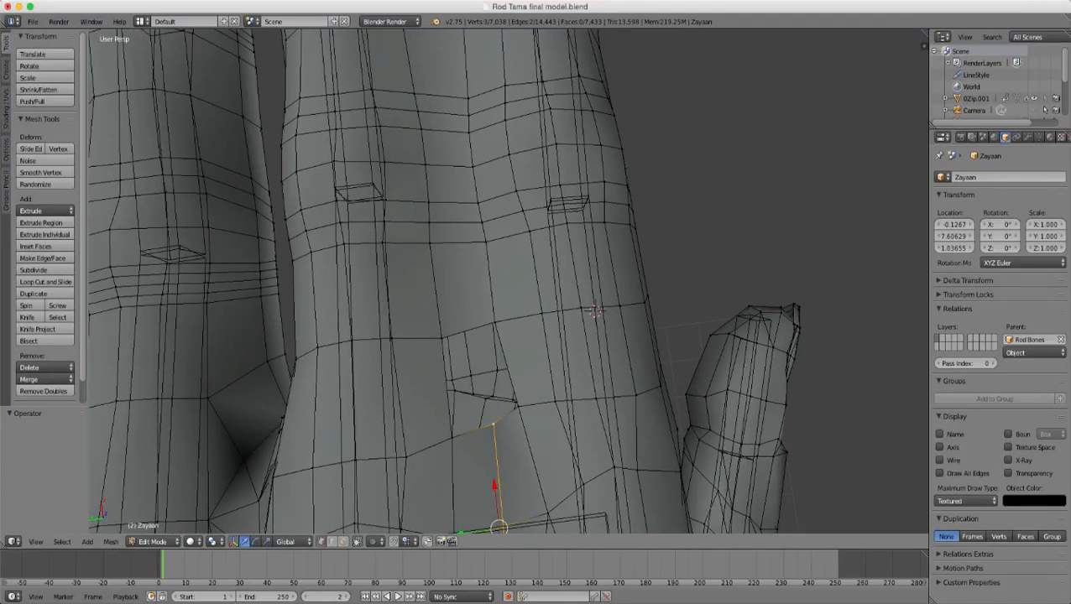
key(ctrl+r)
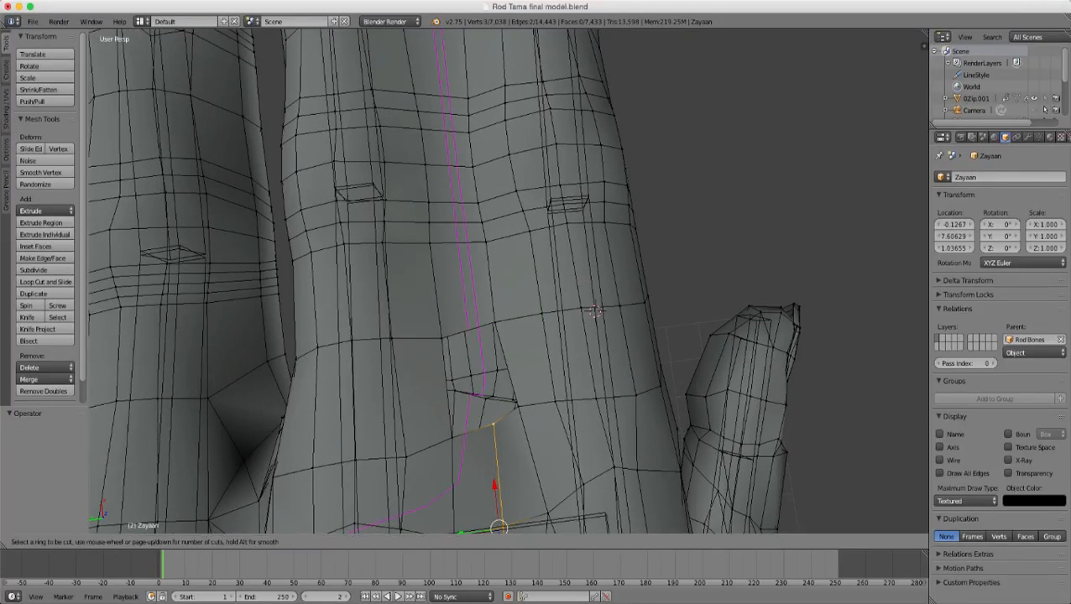
click(479, 329)
click(478, 329)
- Fill the gap over the small patch at the wide finger's base with two four-sided faces between its border vertices
right_click(468, 329)
shift+right_click(494, 322)
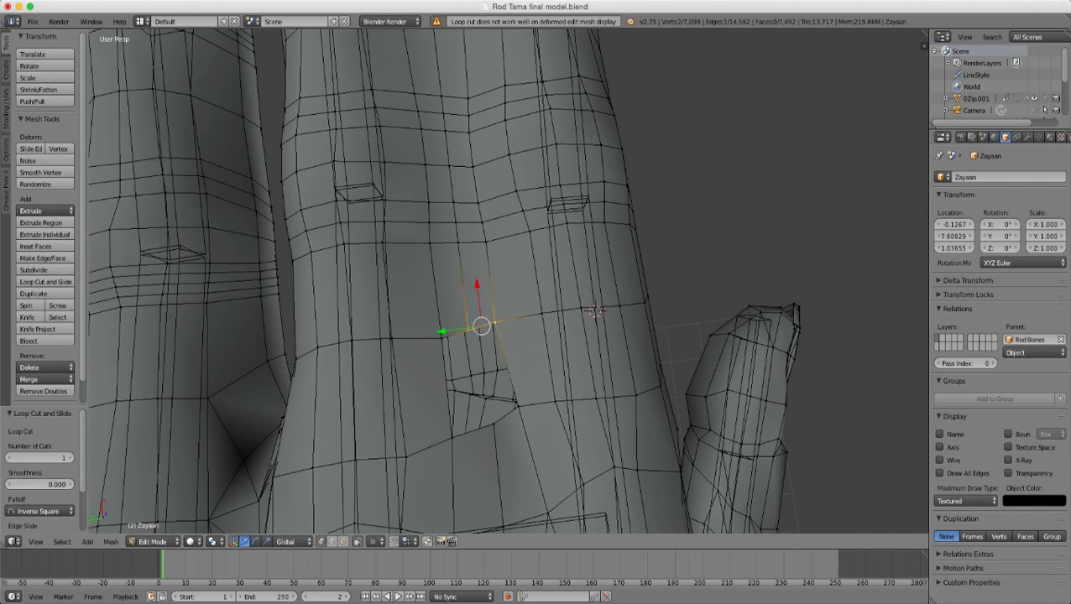
shift+right_click(518, 408)
shift+right_click(493, 424)
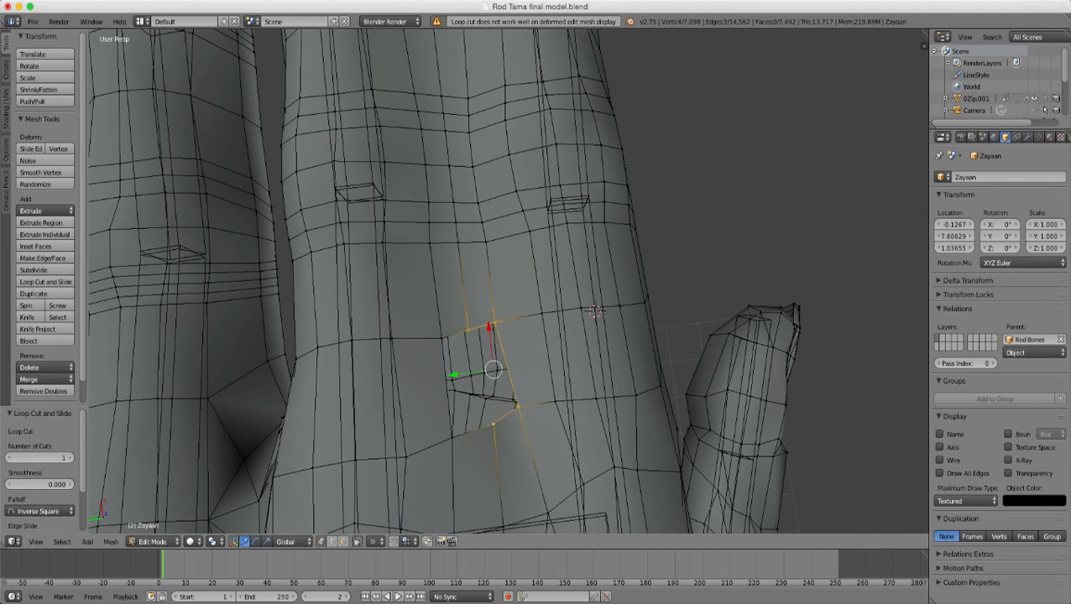
key(f)
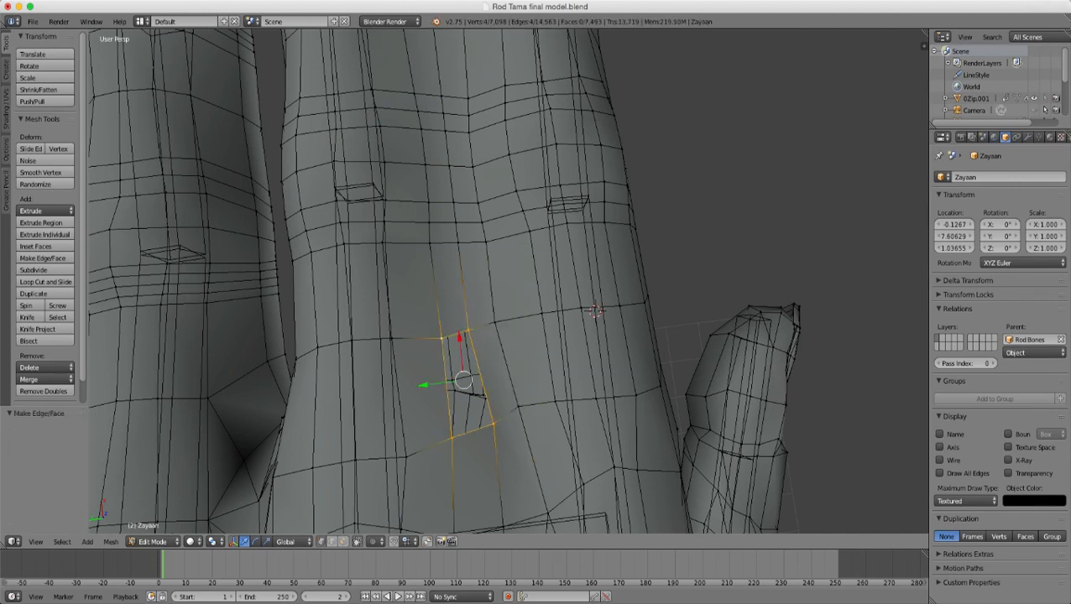
- Enable proportional editing and move the two middle vertices at the base of the wide finger's nail about 0.017 along X
key(Tab)
scroll(508, 285, down, 8)
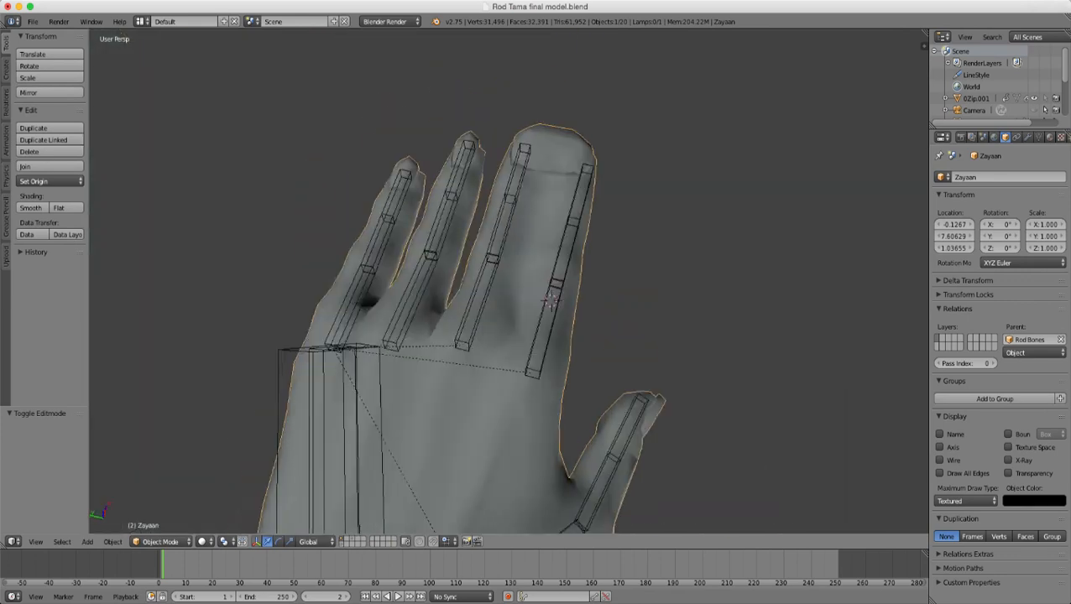
middle_drag(508, 286, 508, 315)
scroll(508, 286, up, 6)
key(Tab)
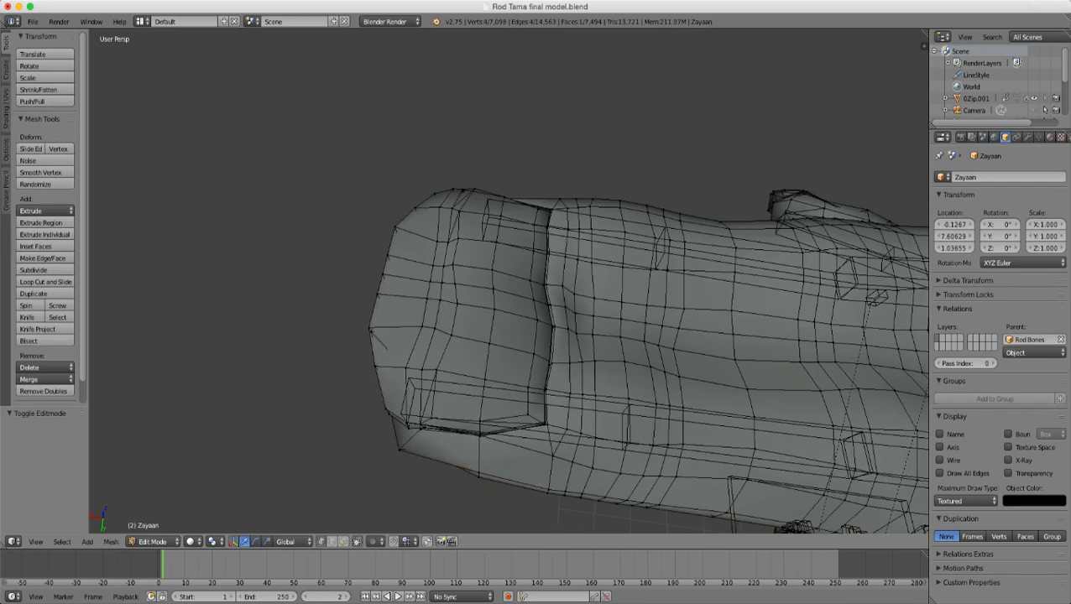
right_click(551, 326)
shift+right_click(556, 326)
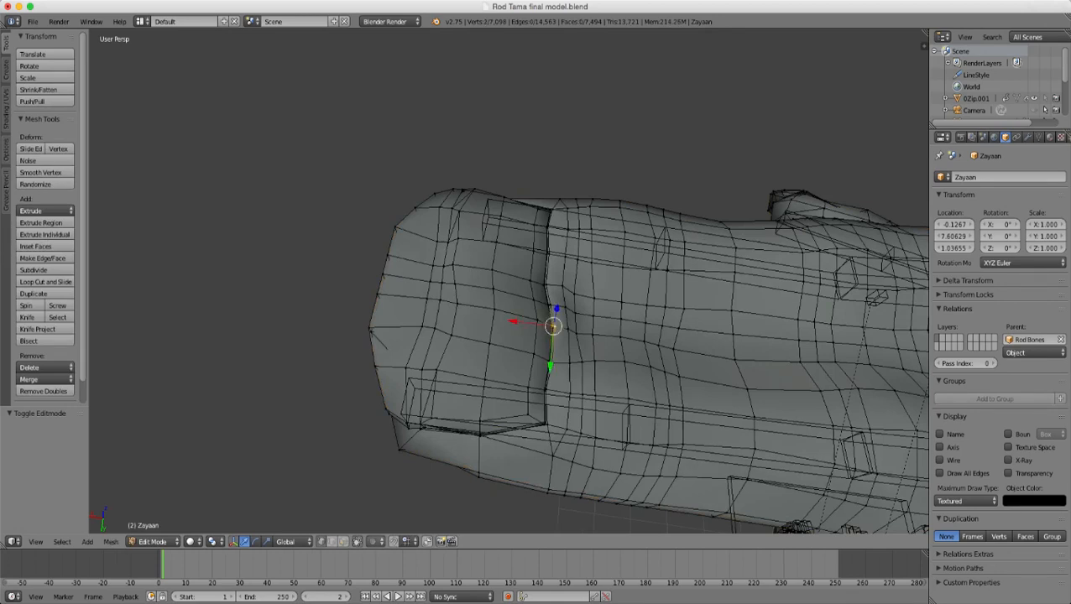
click(373, 542)
click(399, 499)
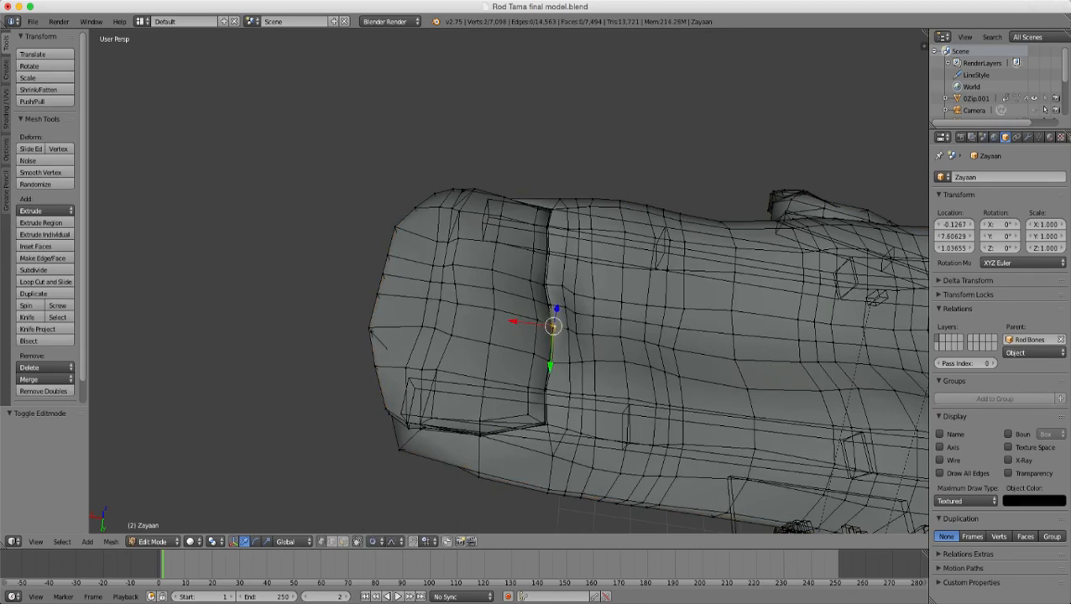
key(g)
key(x)
scroll(552, 326, down, 7)
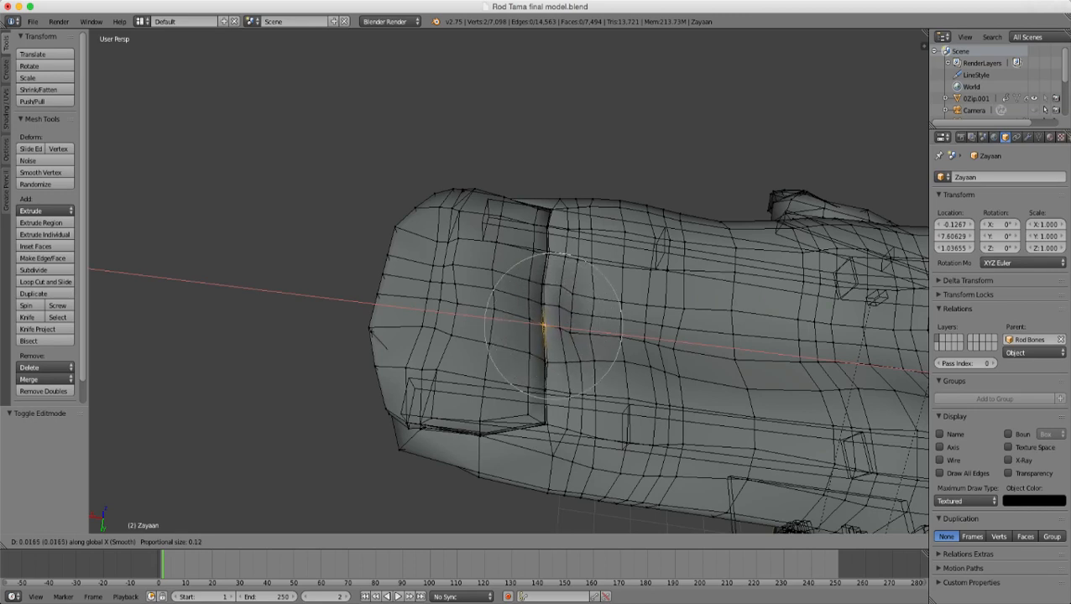
key(Return)
- Move the next pair of vertices along the nail's base edge about 0.005 along X
scroll(537, 336, up, 2)
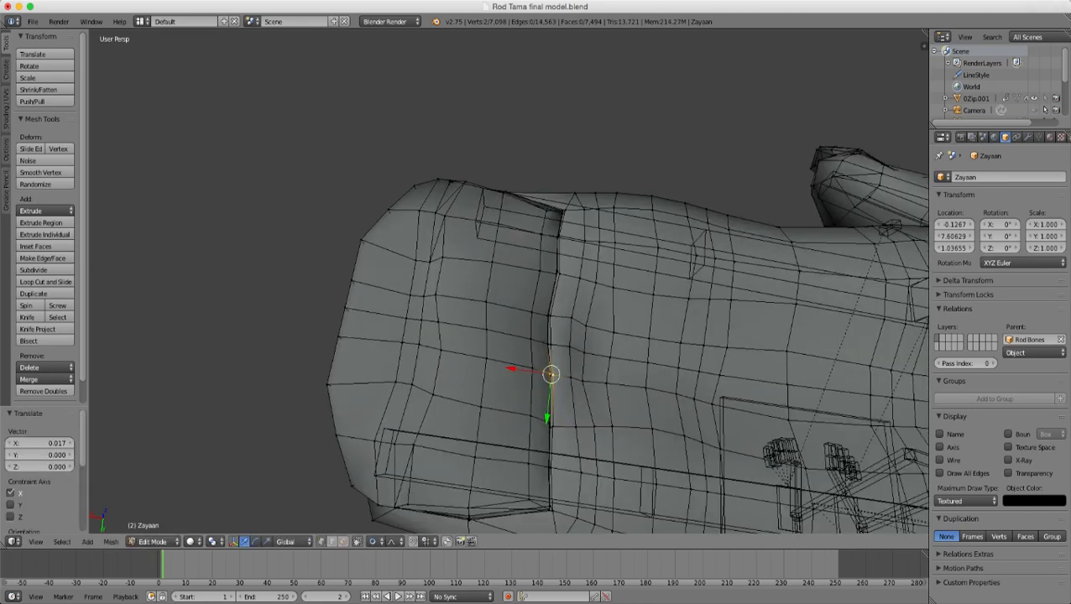
right_click(557, 272)
shift+right_click(537, 271)
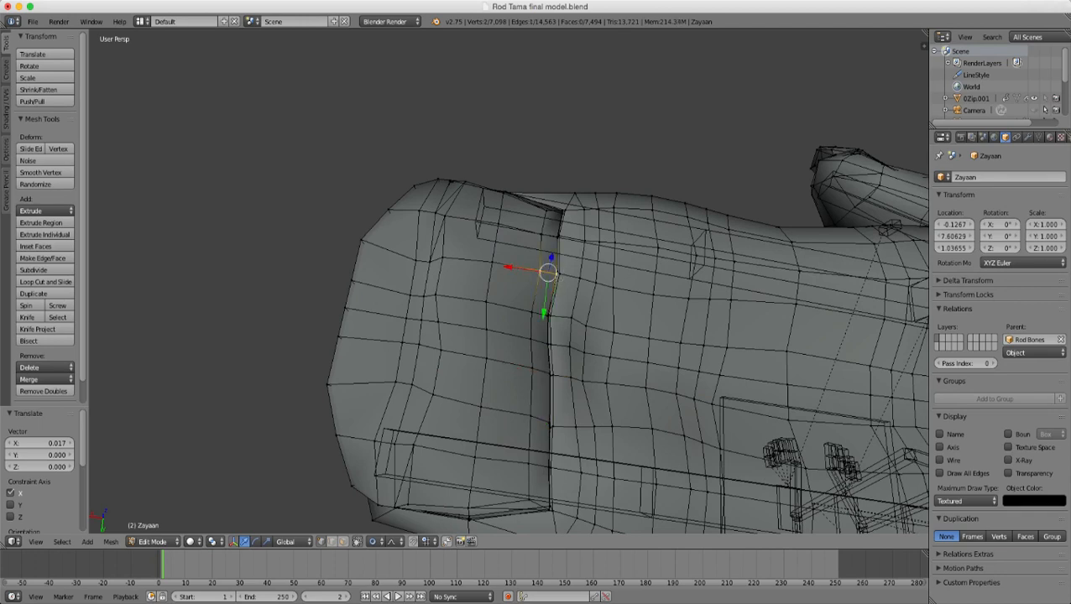
key(g)
key(x)
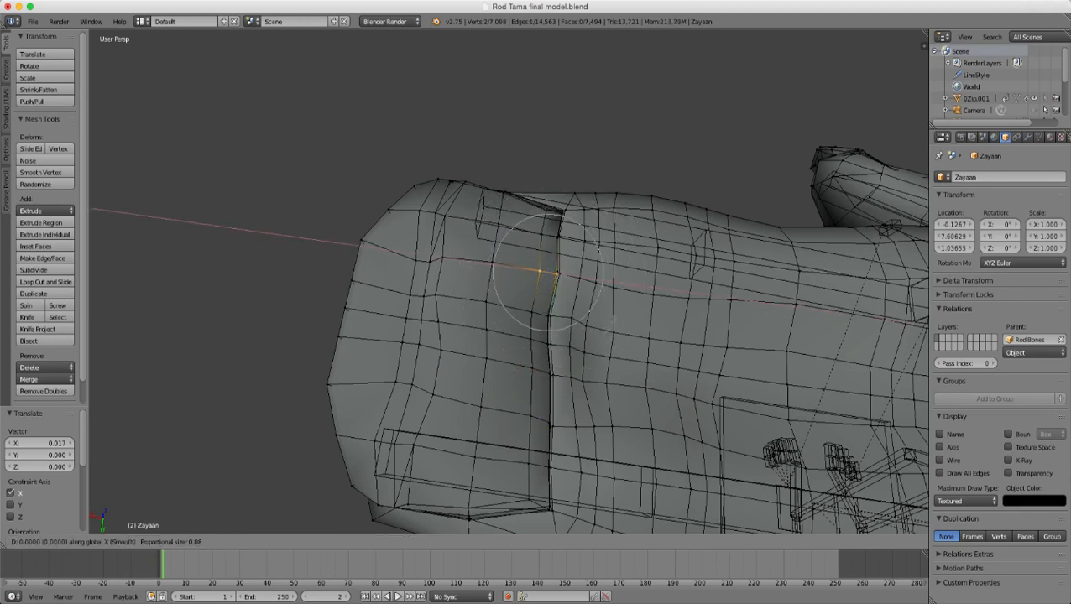
click(536, 273)
- Move the nail-base vertex between the two adjusted pairs about -0.009 along X with a proportional size of about 0.11
right_click(548, 315)
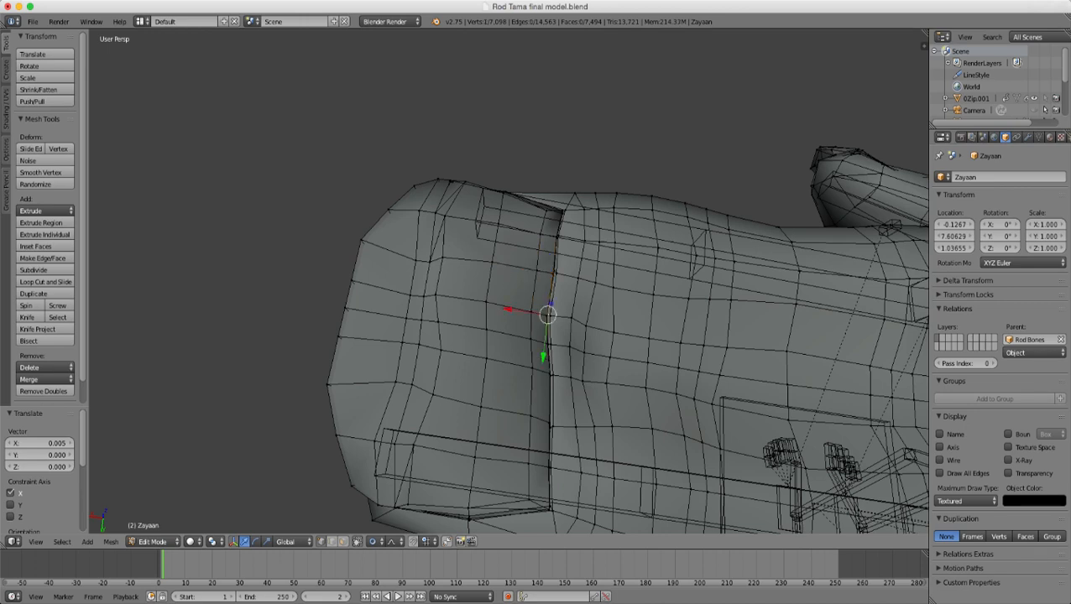
key(g)
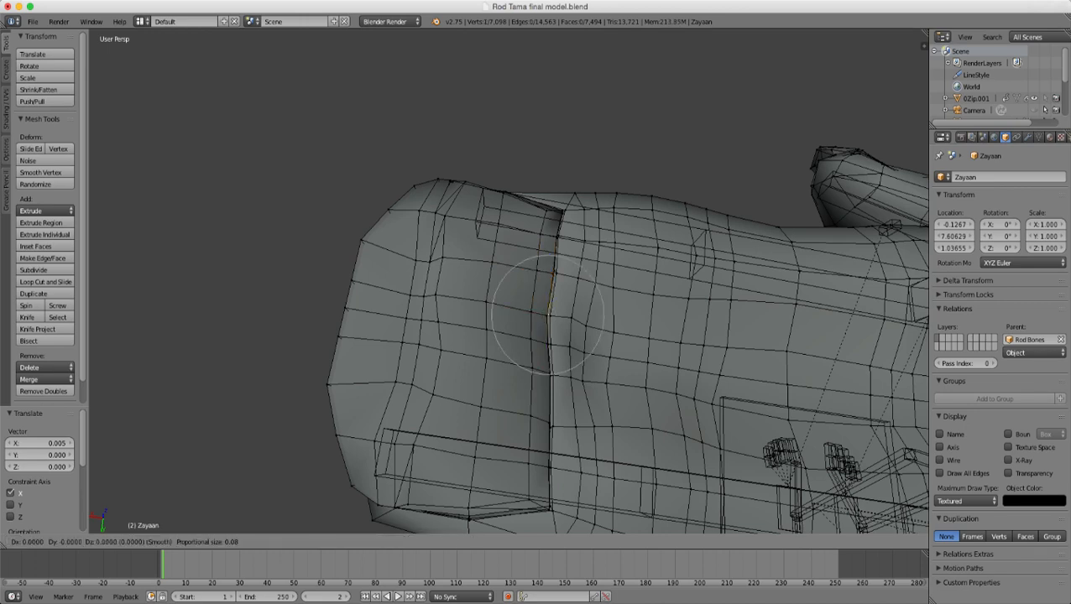
key(x)
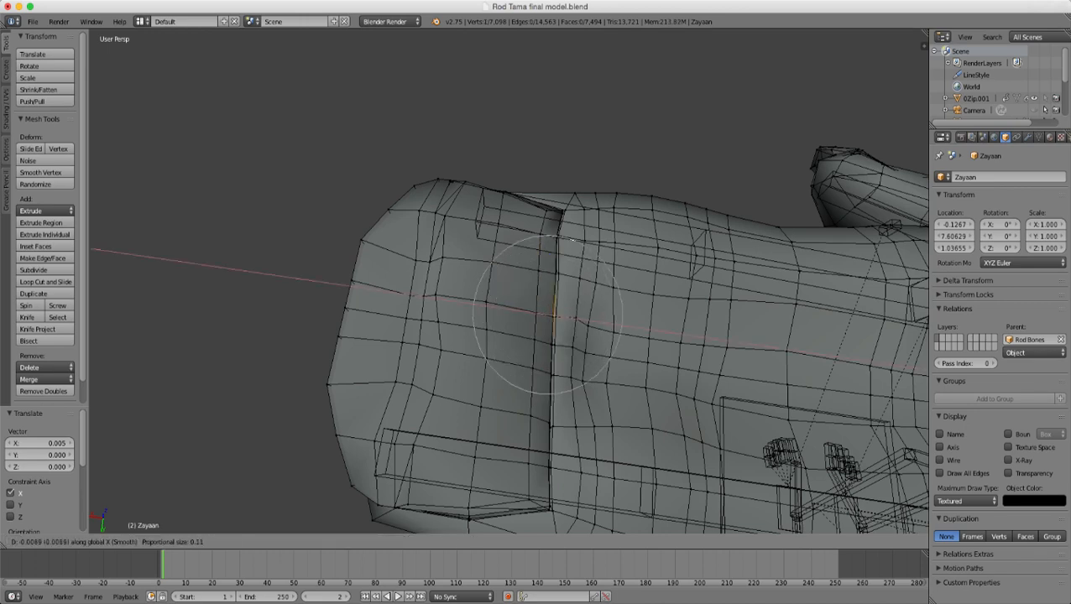
click(555, 316)
- Select the lengthwise edge loop running down the middle of the wide finger
key(Tab)
scroll(555, 316, down, 5)
middle_drag(555, 316, 467, 41)
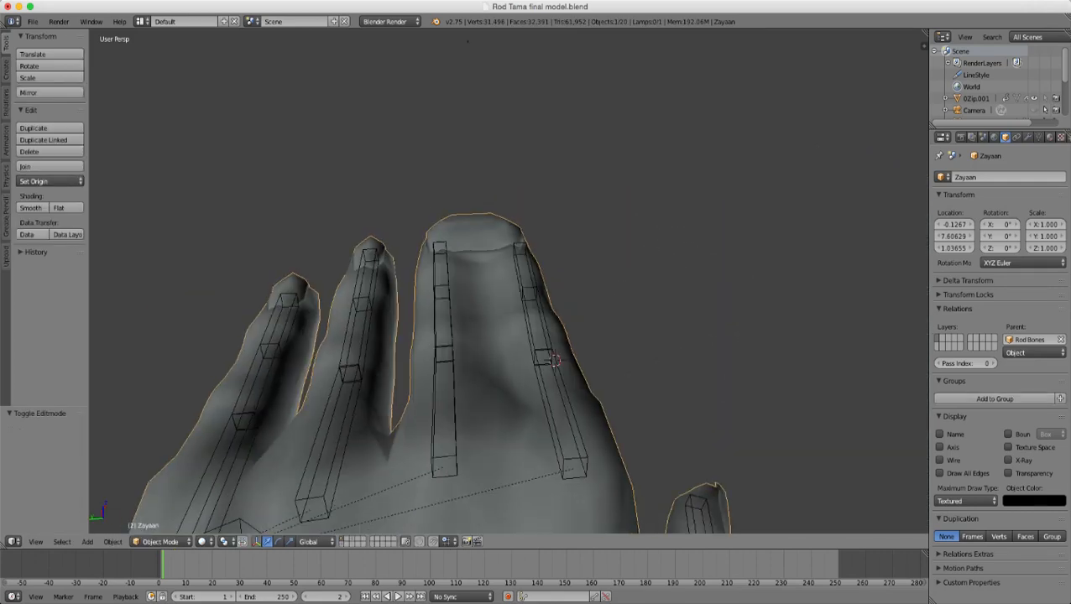
key(Tab)
scroll(468, 40, up, 4)
alt+right_click(487, 369)
scroll(486, 370, down, 4)
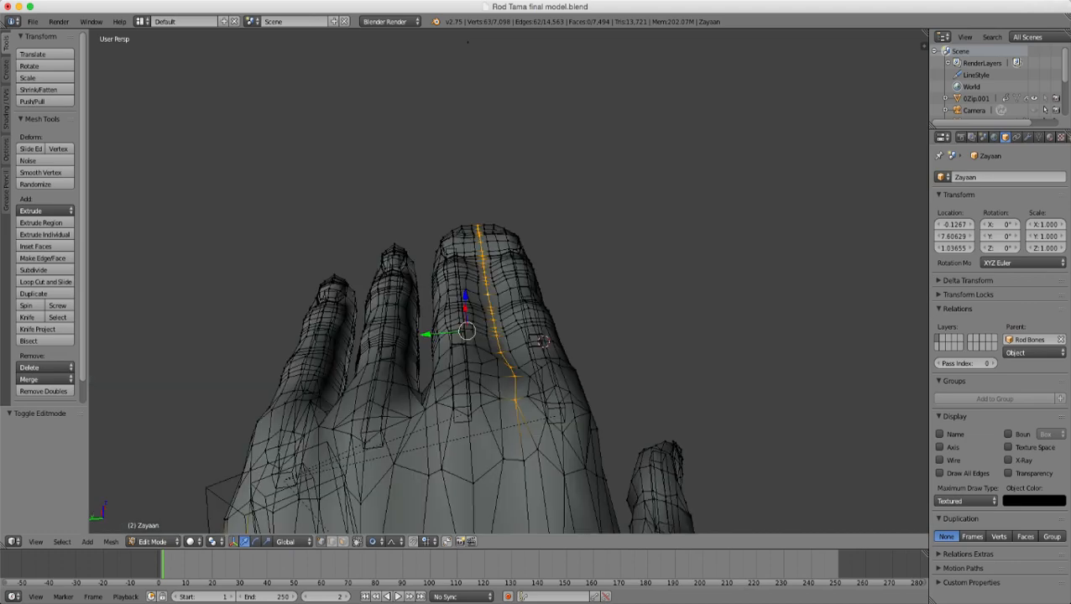
- Reduce the loop selection with circle select to the stretch on the back of the wide finger between nail and finger base
key(z)
middle_drag(377, 285, 478, 320)
key(c)
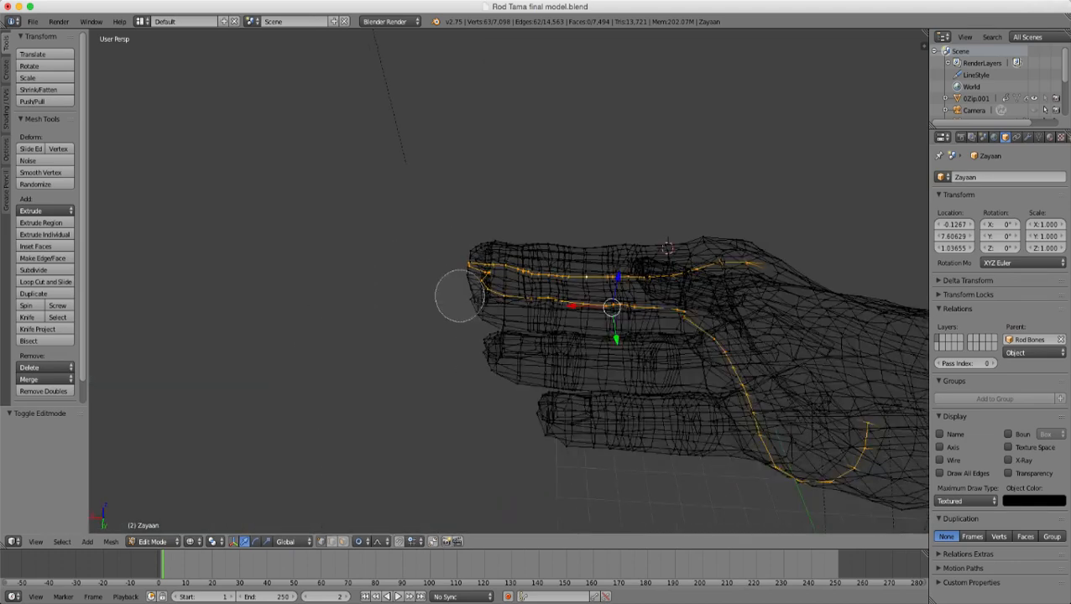
mouse_move(474, 270)
middle_down()
mouse_move(507, 313)
mouse_move(660, 315)
mouse_move(541, 323)
mouse_move(547, 314)
middle_up()
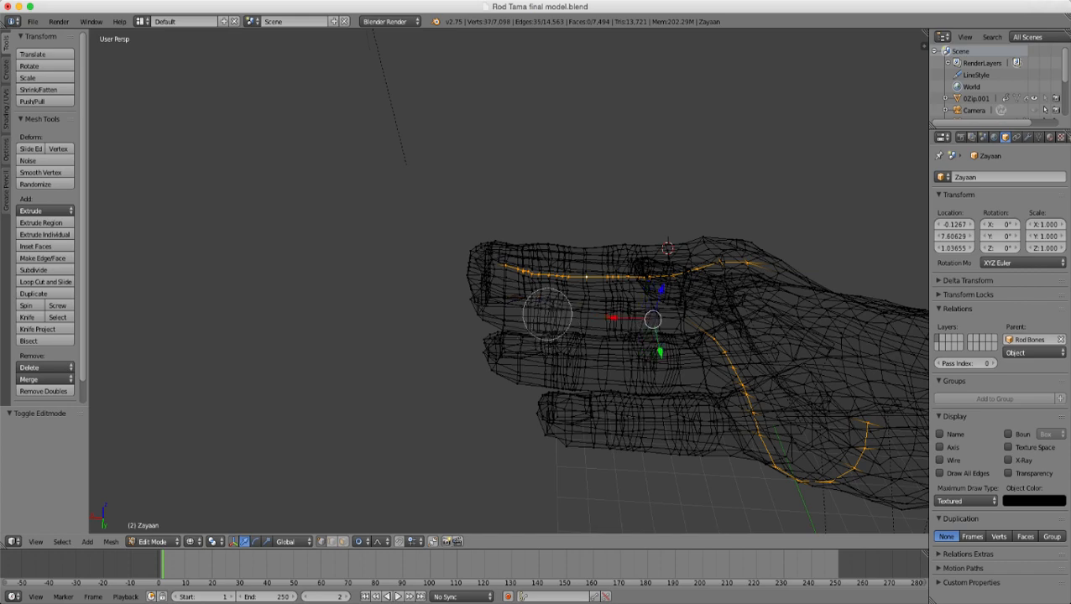
mouse_move(717, 336)
middle_down()
mouse_move(765, 344)
mouse_move(729, 346)
middle_up()
key(Escape)
key(c)
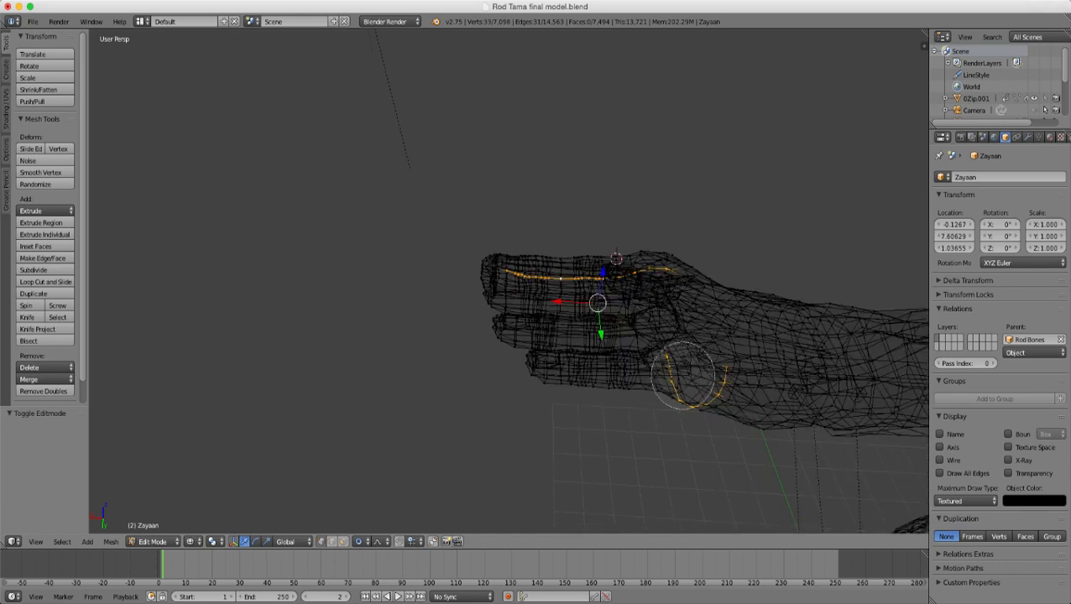
middle_drag(685, 382, 690, 376)
key(Escape)
key(z)
scroll(688, 376, up, 6)
mouse_move(755, 284)
middle_down()
mouse_move(754, 294)
mouse_move(737, 294)
mouse_move(764, 282)
mouse_move(625, 307)
middle_up()
key(z)
key(c)
key(Escape)
key(z)
mouse_move(306, 273)
middle_down()
mouse_move(303, 262)
mouse_move(340, 253)
mouse_move(369, 270)
middle_up()
key(z)
key(c)
key(Escape)
key(z)
key(z)
key(c)
key(Escape)
key(z)
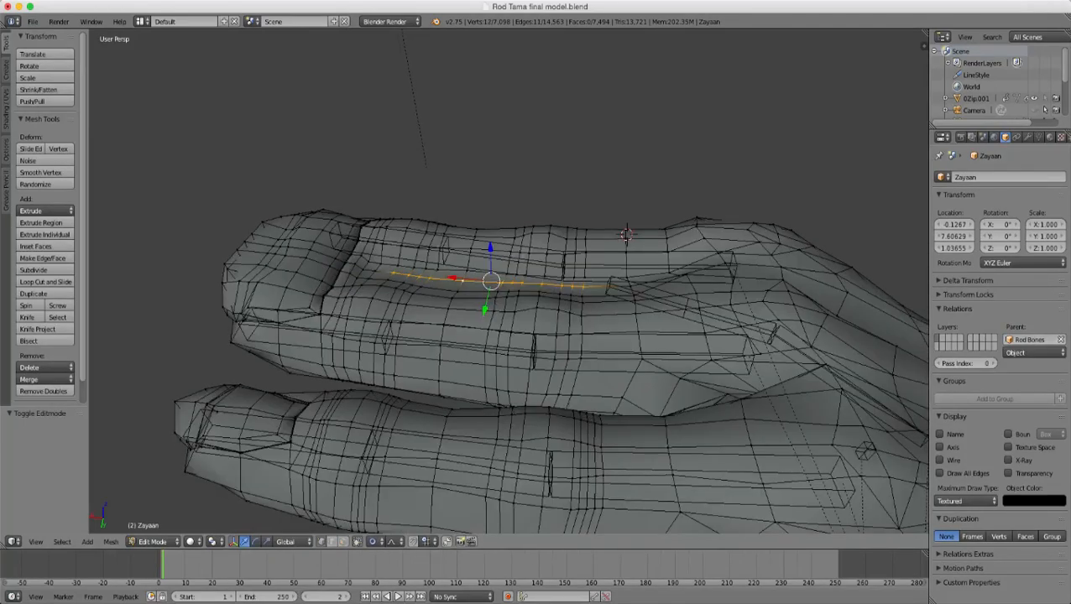
- Raise the selected stretch of the middle loop about 0.066 along Z with proportional editing
key(g)
key(z)
scroll(496, 277, down, 1)
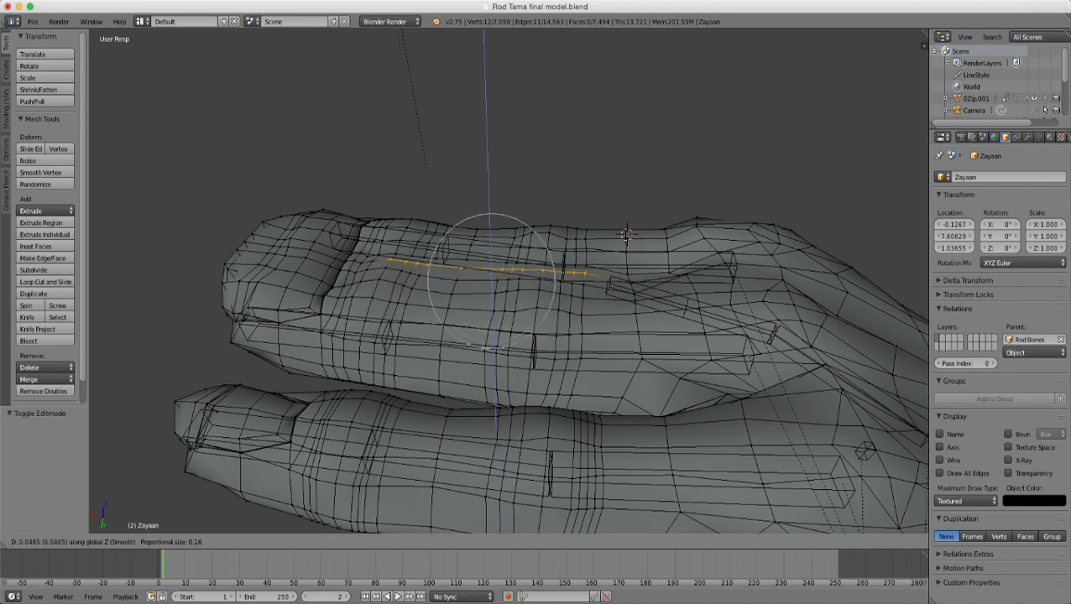
scroll(493, 279, down, 1)
key(Return)
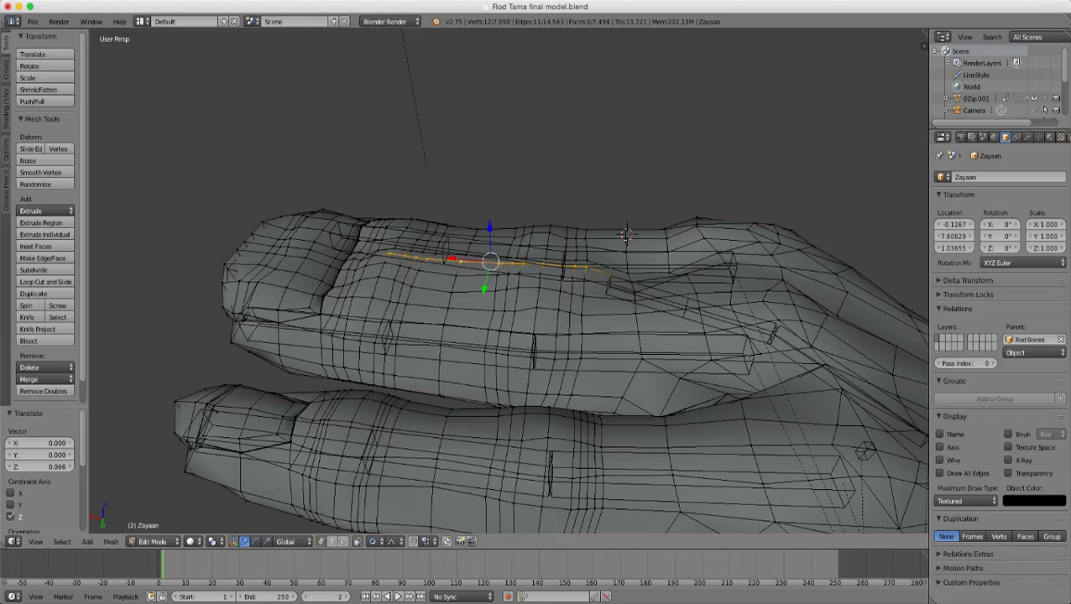
- Raise the next two vertices toward the knuckle about 0.064 along Z with proportional editing
right_click(670, 272)
shift+right_click(628, 272)
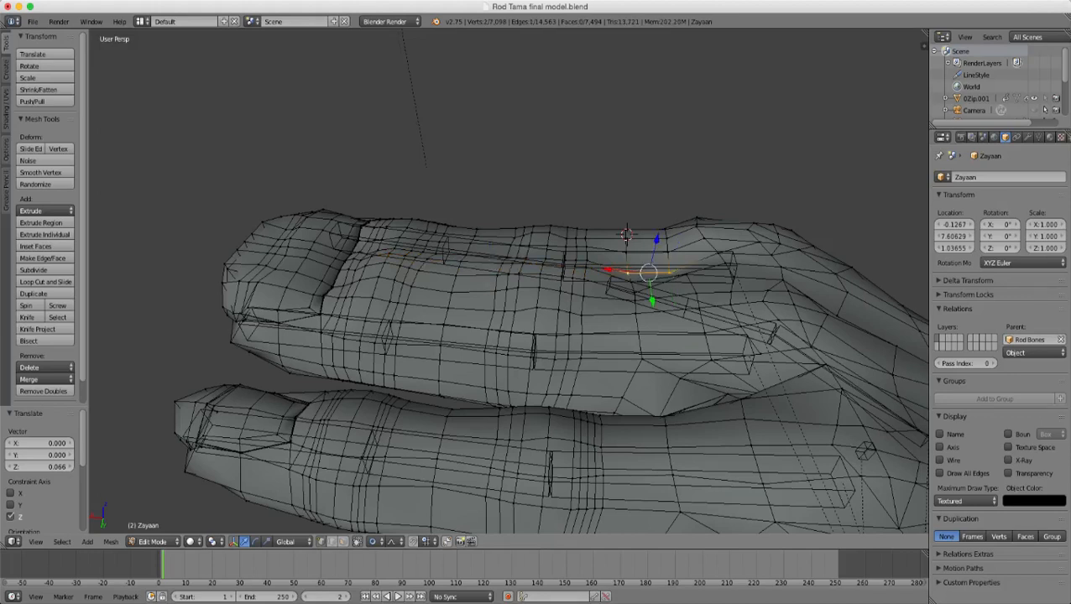
key(g)
key(z)
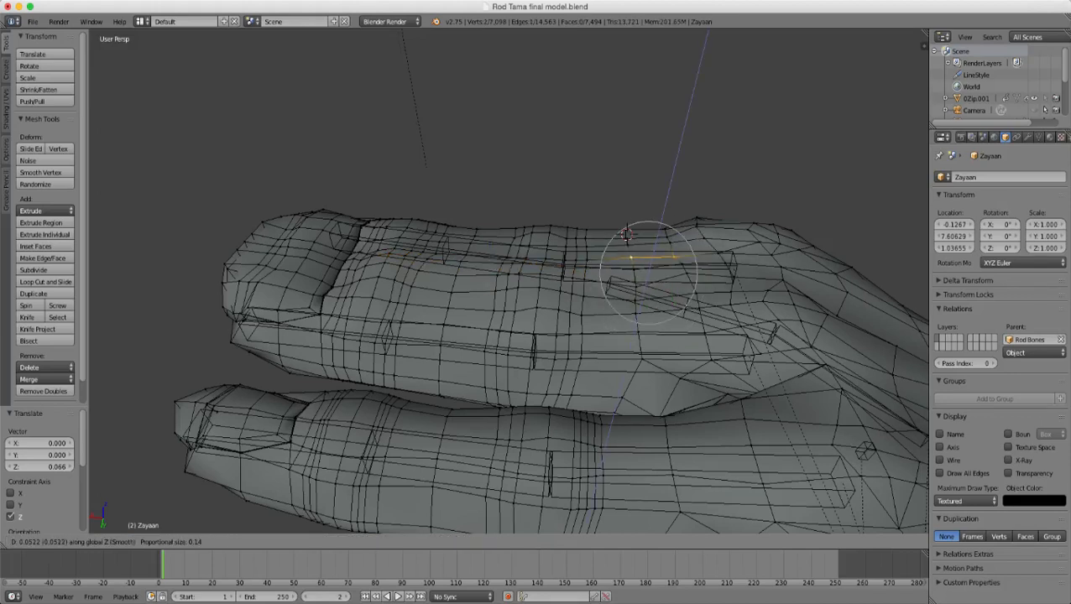
key(Return)
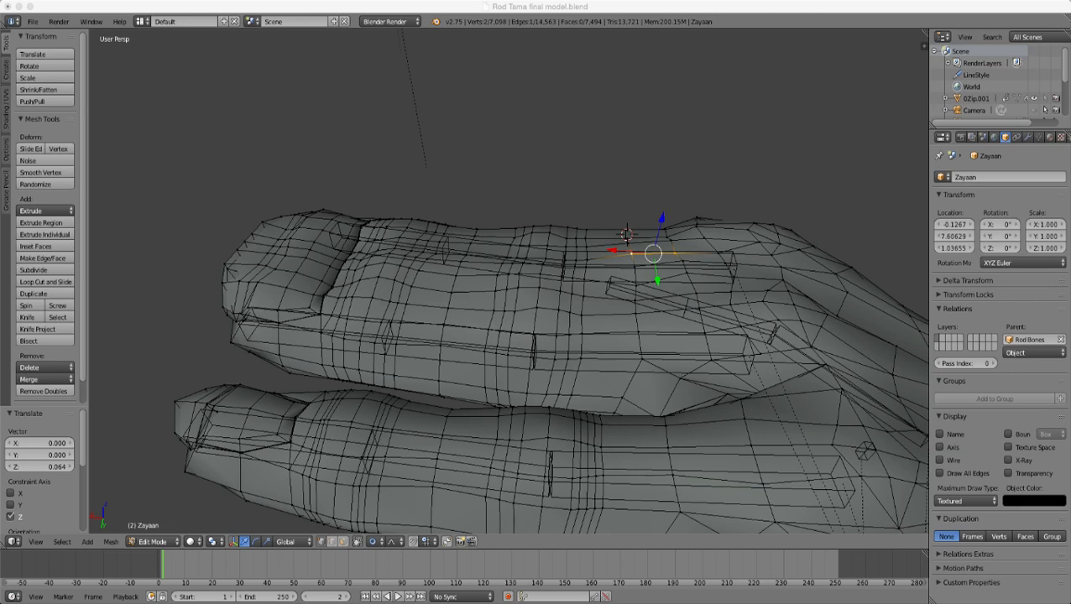
- Inspect the shaded palm side of the hand and the finger bases in Object Mode
scroll(546, 369, down, 4)
middle_drag(546, 369, 711, 456)
key(Tab)
middle_drag(571, 294, 747, 75)
shift+middle_drag(503, 294, 570, 295)
scroll(571, 296, up, 3)
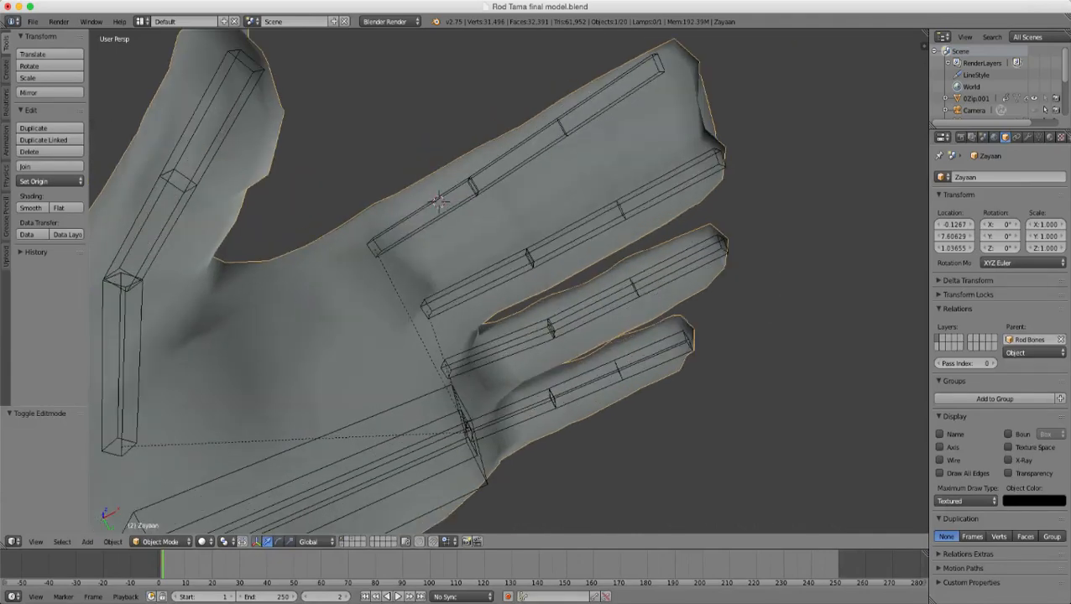
- Edge-slide the row of four vertices on the palm side of the wide finger's base by a factor of about 0.031
key(Tab)
shift+middle_drag(503, 294, 479, 293)
scroll(597, 287, up, 3)
scroll(478, 294, up, 1)
right_click(551, 220)
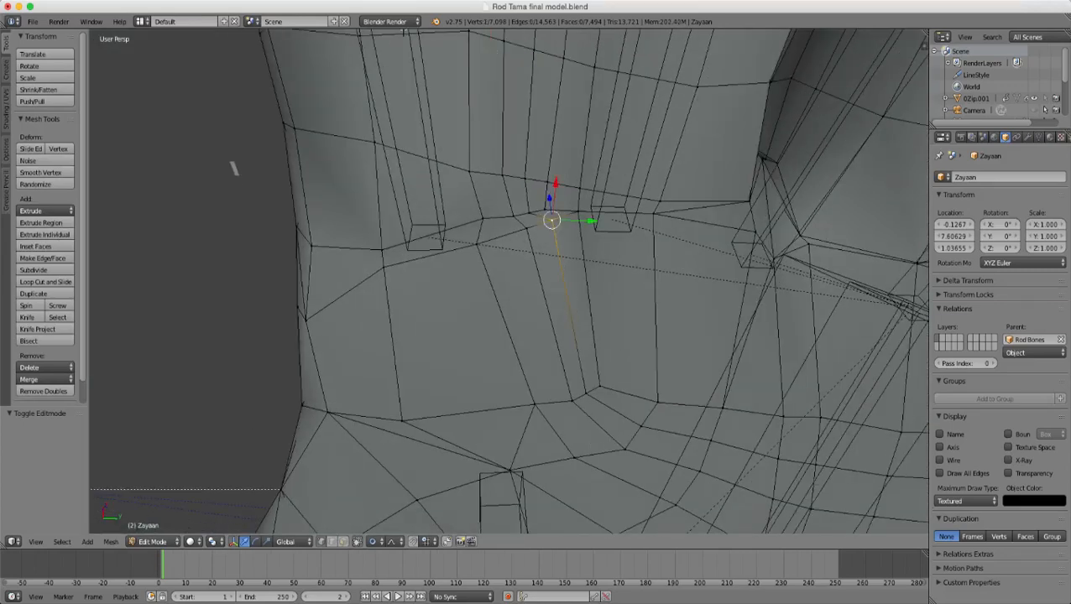
shift+right_click(476, 245)
shift+right_click(383, 267)
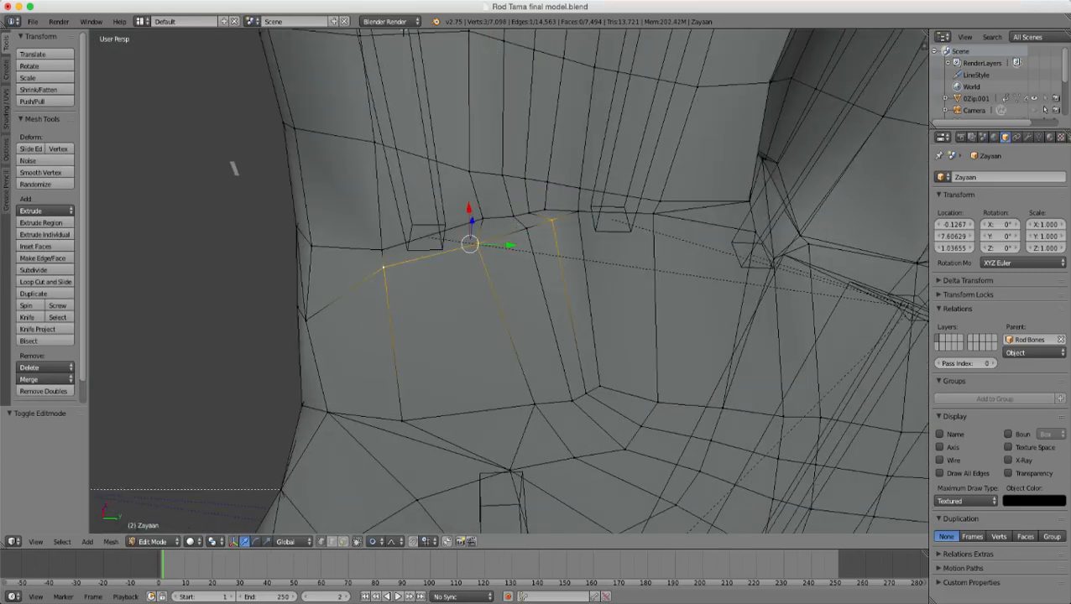
shift+right_click(527, 229)
key(ctrl+e)
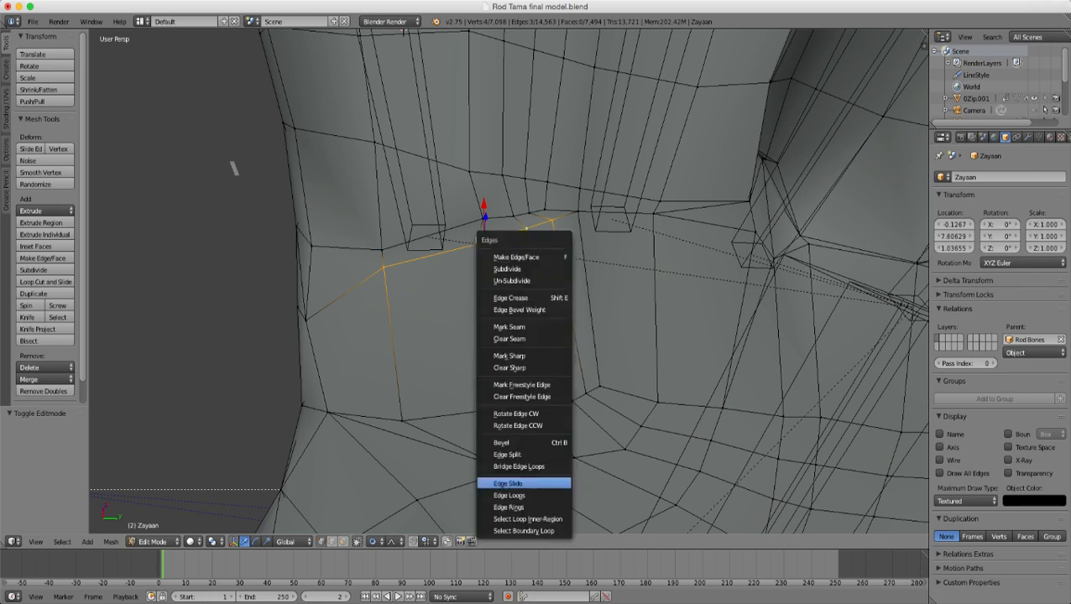
key(Return)
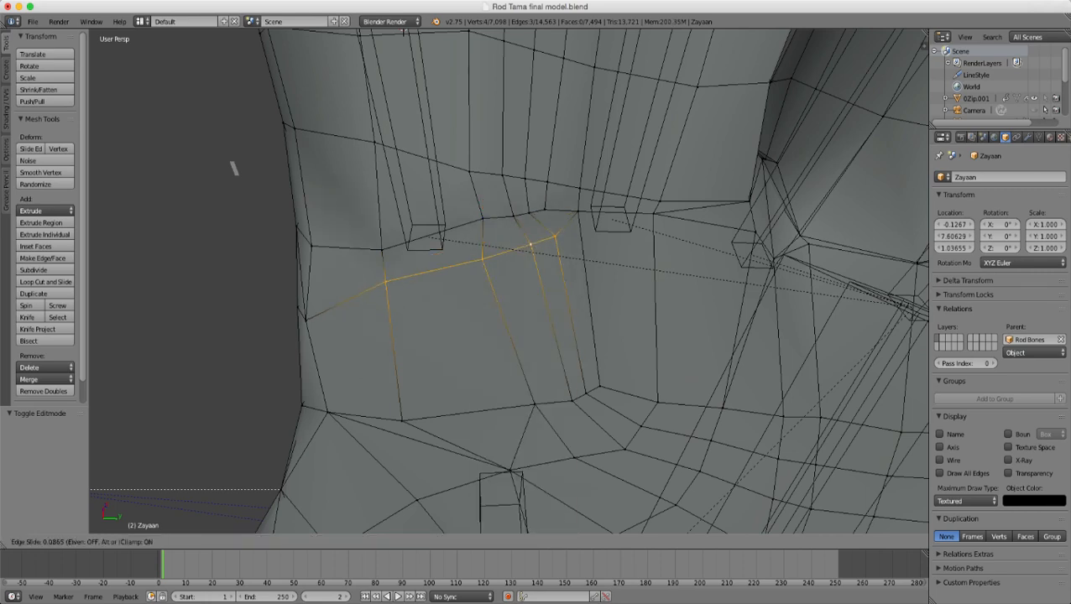
click(528, 246)
- Rip the edge between the two vertices continuing the palm-side row at the wide finger's base, opening a narrow gap
middle_drag(527, 245, 472, 153)
middle_drag(403, 432, 273, 490)
scroll(328, 445, up, 6)
middle_drag(334, 137, 278, 86)
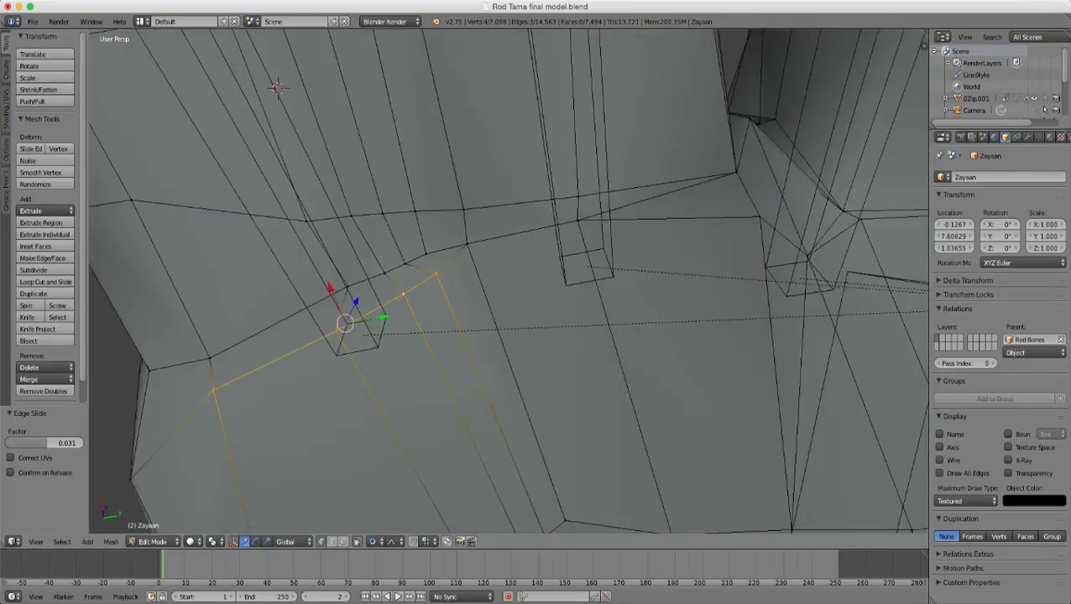
right_click(467, 244)
shift+right_click(577, 220)
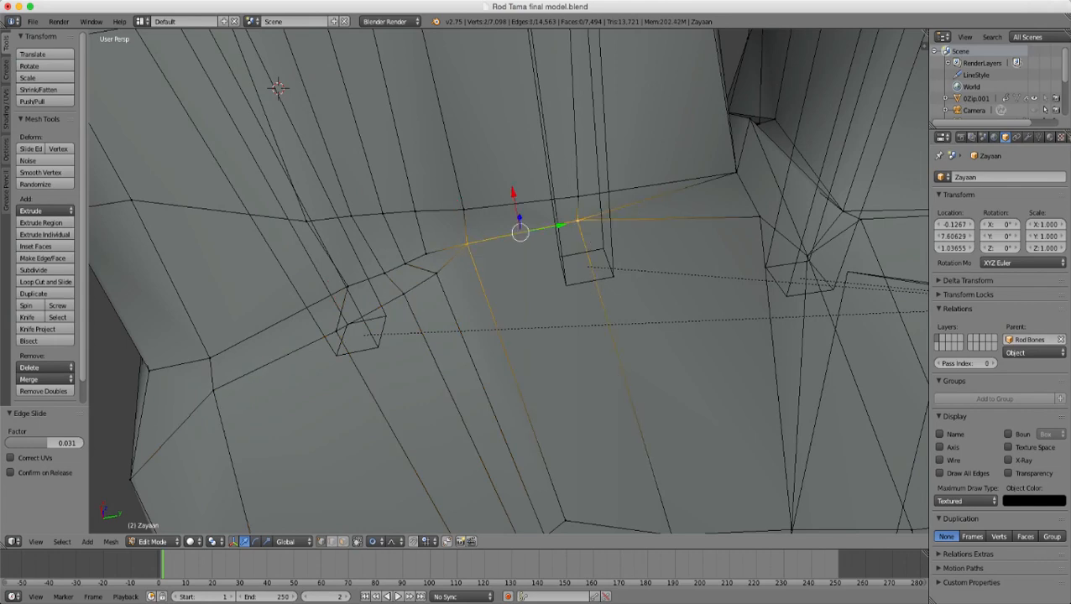
key(e)
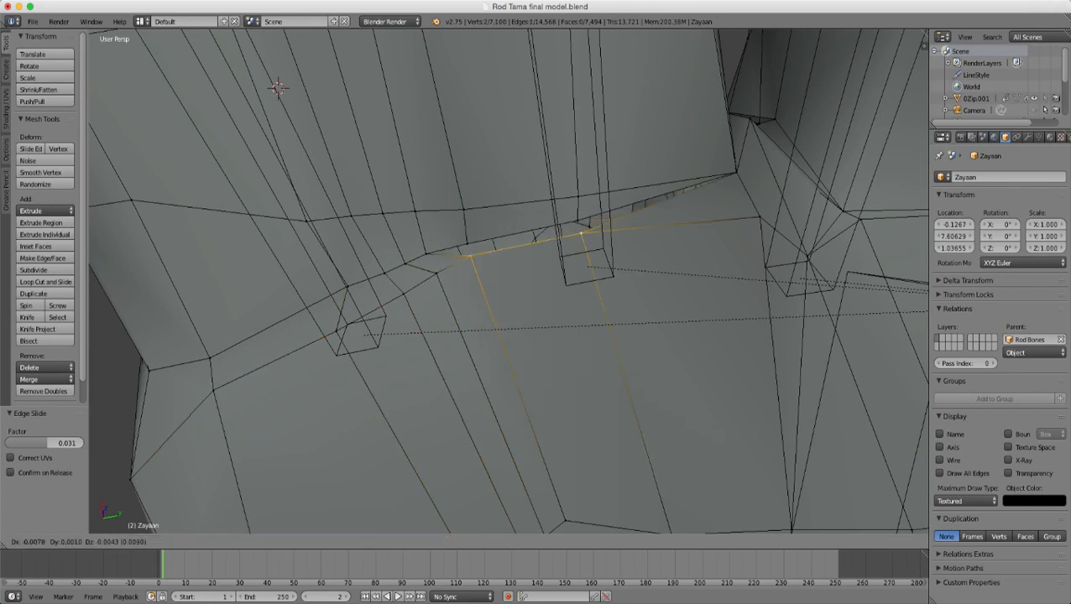
key(Return)
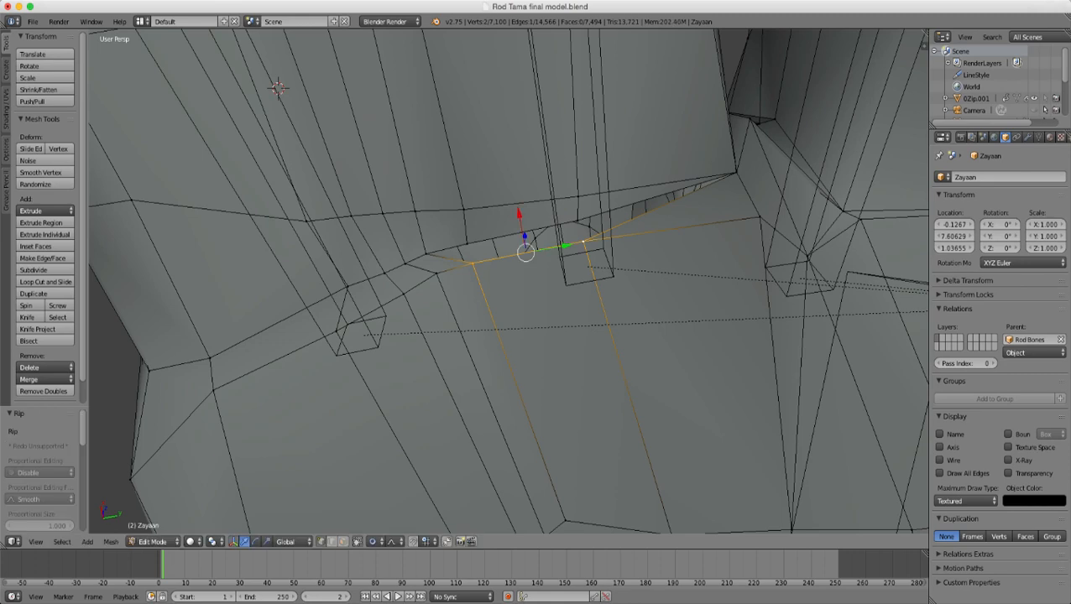
- Fill a triangular face between the ripped vertex, its original and the corner vertex at the finger web
right_click(588, 225)
right_click(584, 241)
shift+right_click(577, 221)
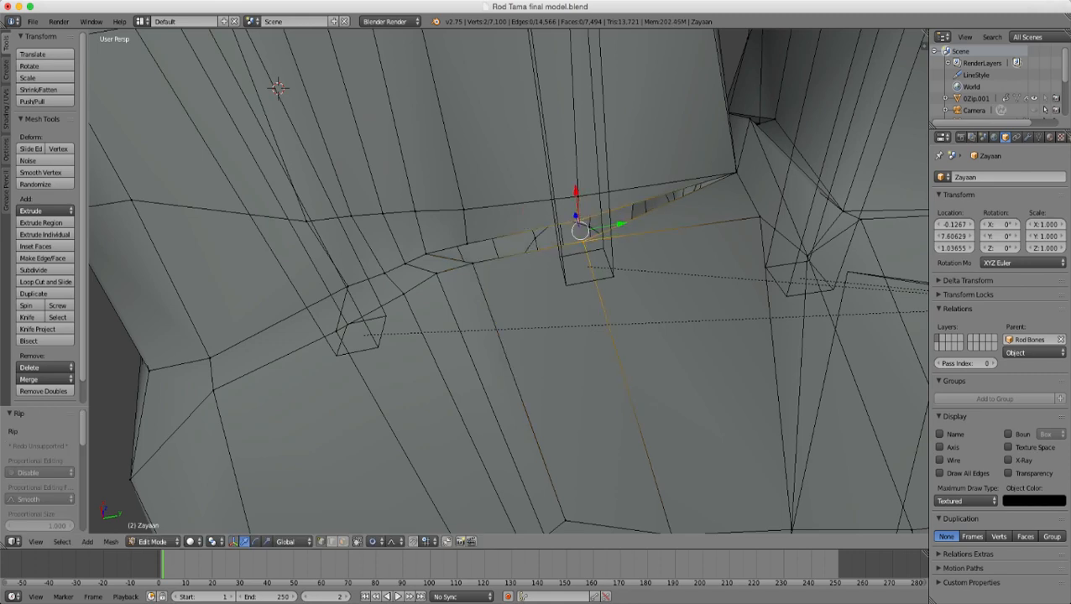
shift+right_click(736, 173)
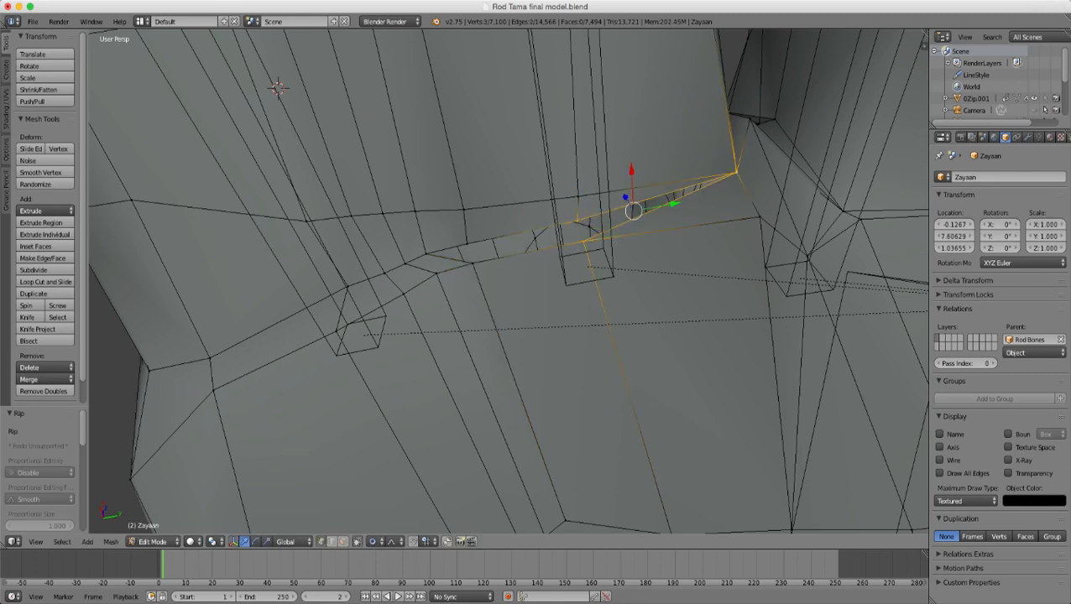
key(f)
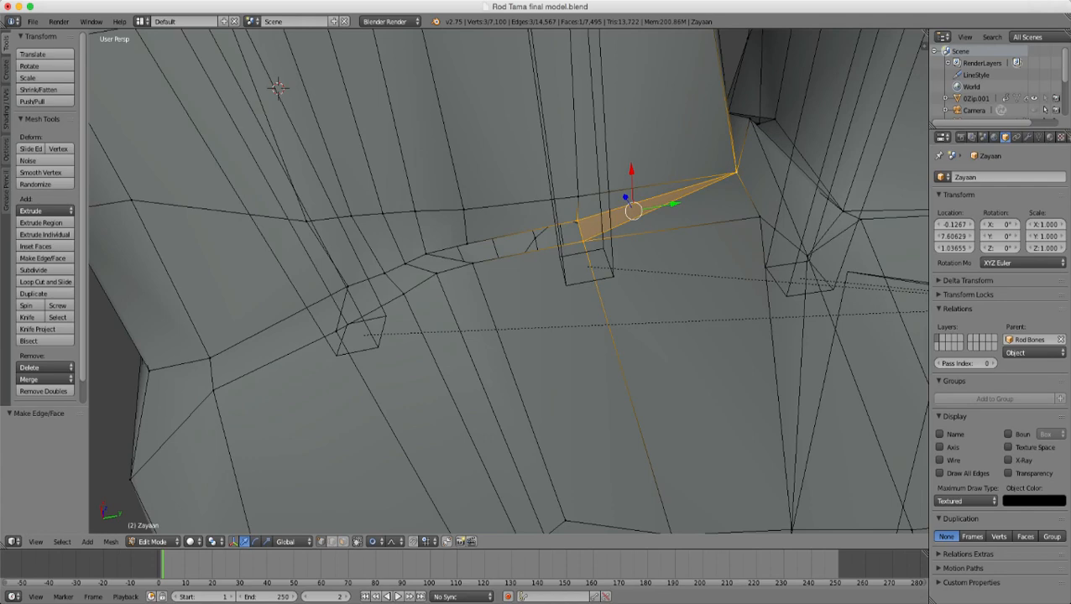
- Delete the diagonal edge joining the ripped vertex to the upper row at the thumb-side end of the gap
right_click(470, 252)
key(g)
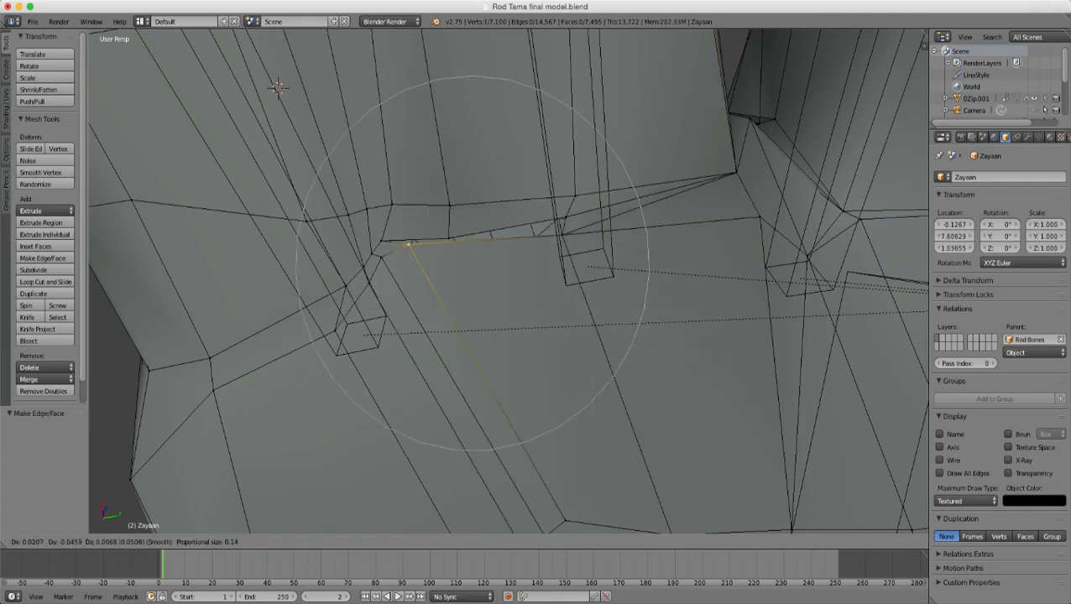
key(Escape)
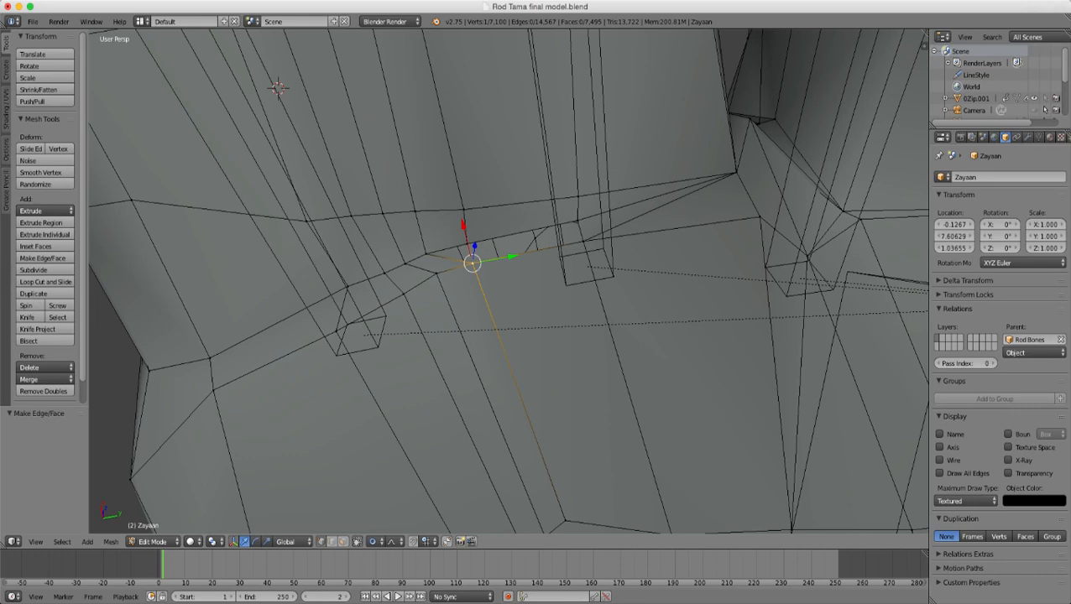
shift+right_click(426, 252)
key(x)
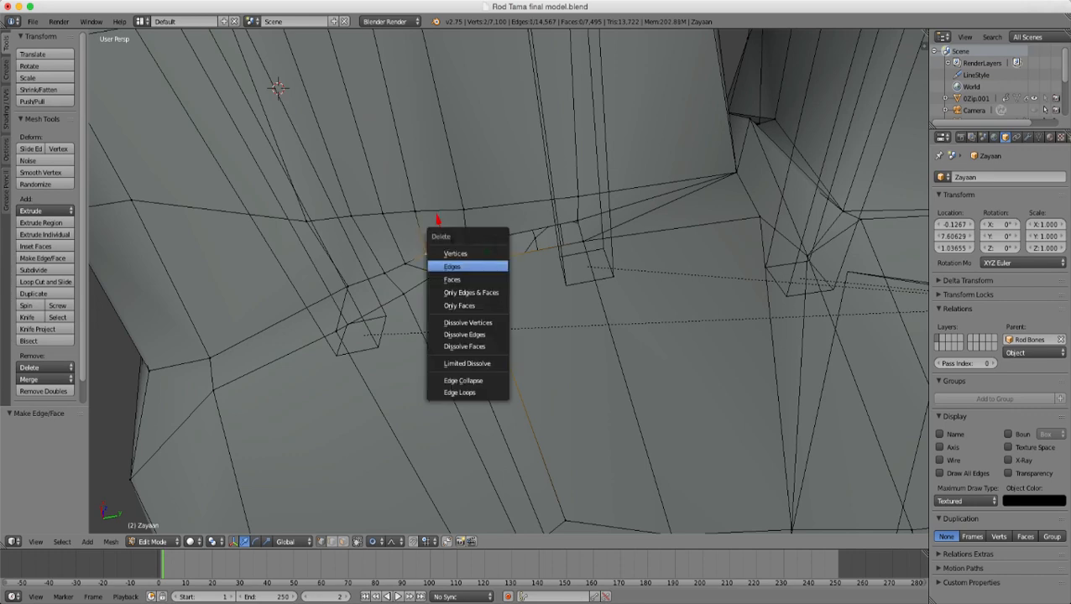
click(467, 267)
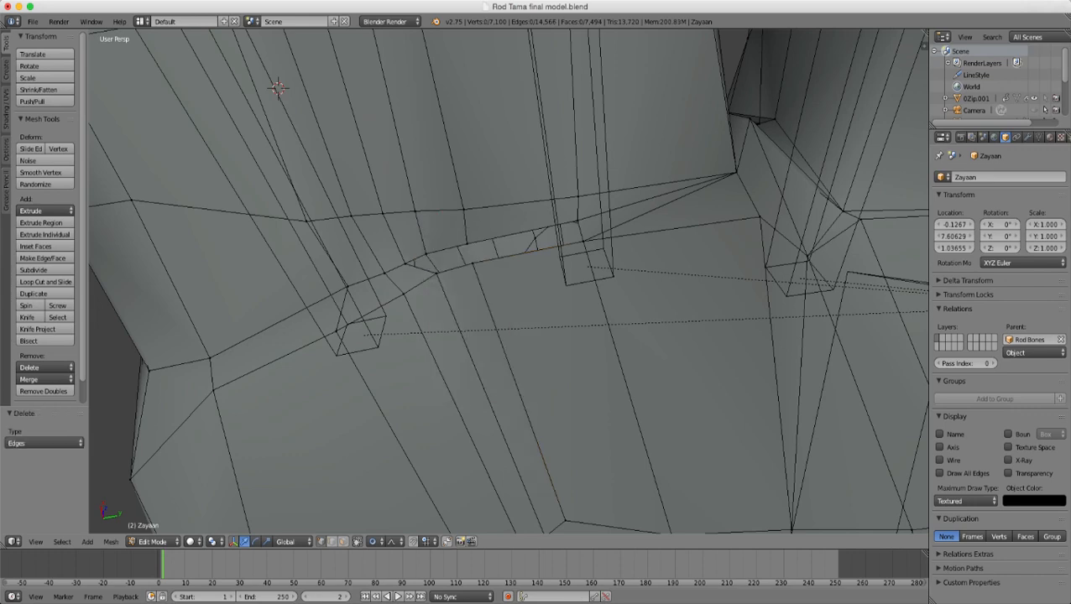
- Try to delete the short edge linking the lower row's end vertex to the upper row beside the gap
right_click(426, 253)
scroll(509, 281, down, 1)
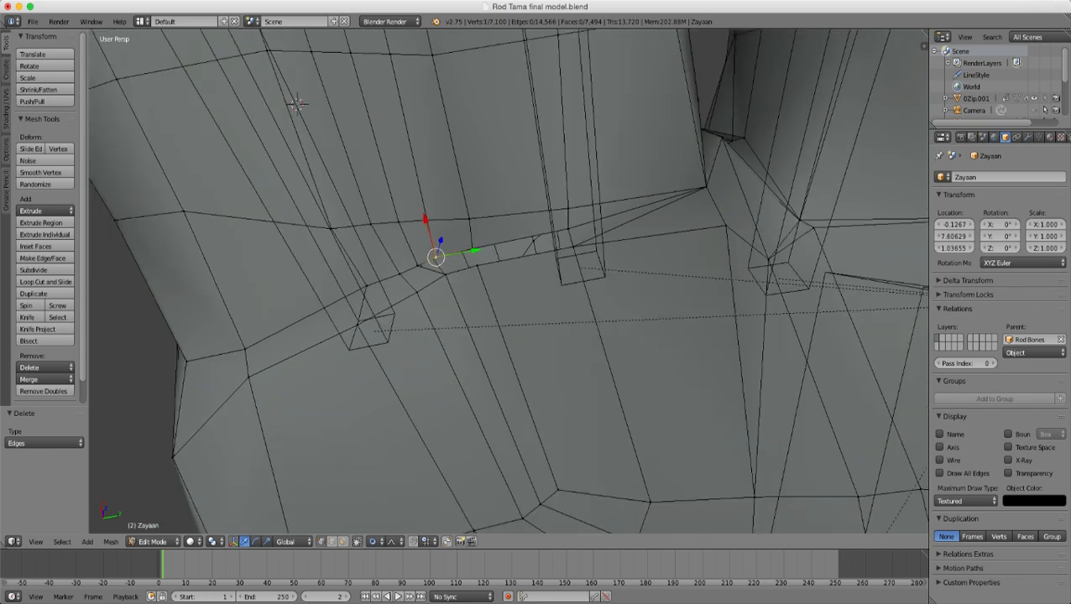
scroll(509, 281, up, 1)
right_click(437, 273)
shift+right_click(405, 263)
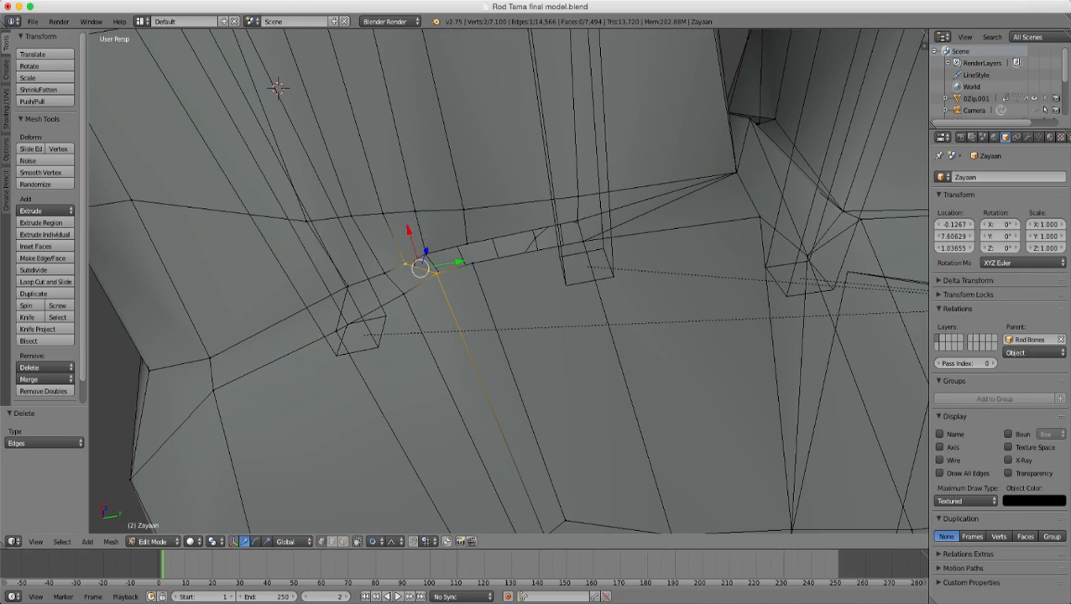
key(x)
click(467, 299)
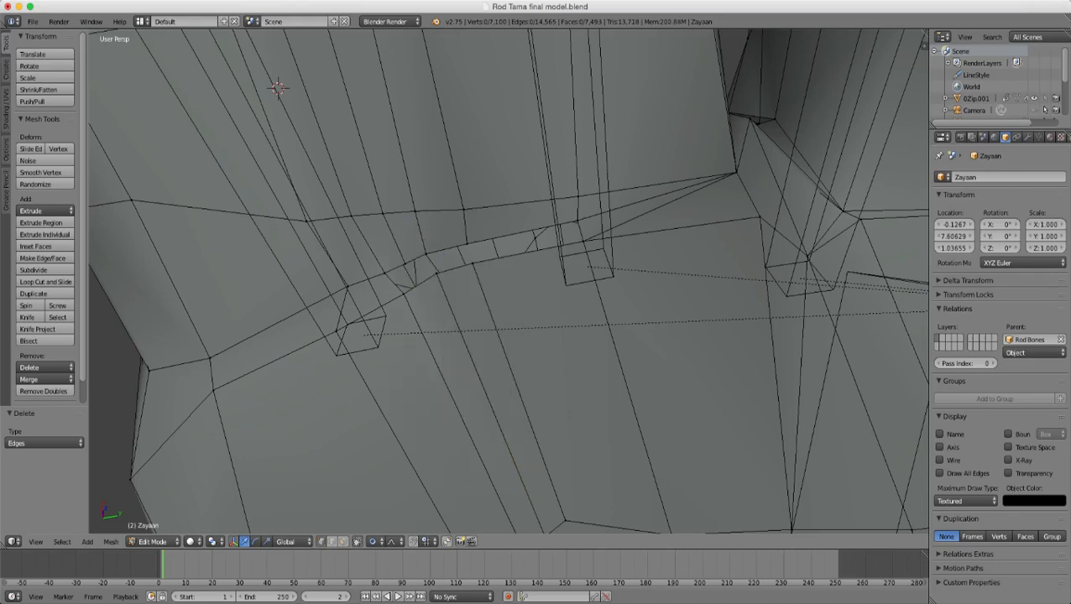
key(f)
- Move the lower row's end vertex about -0.008 X, -0.010 Y, -0.006 Z with proportional size about 0.03
right_click(437, 273)
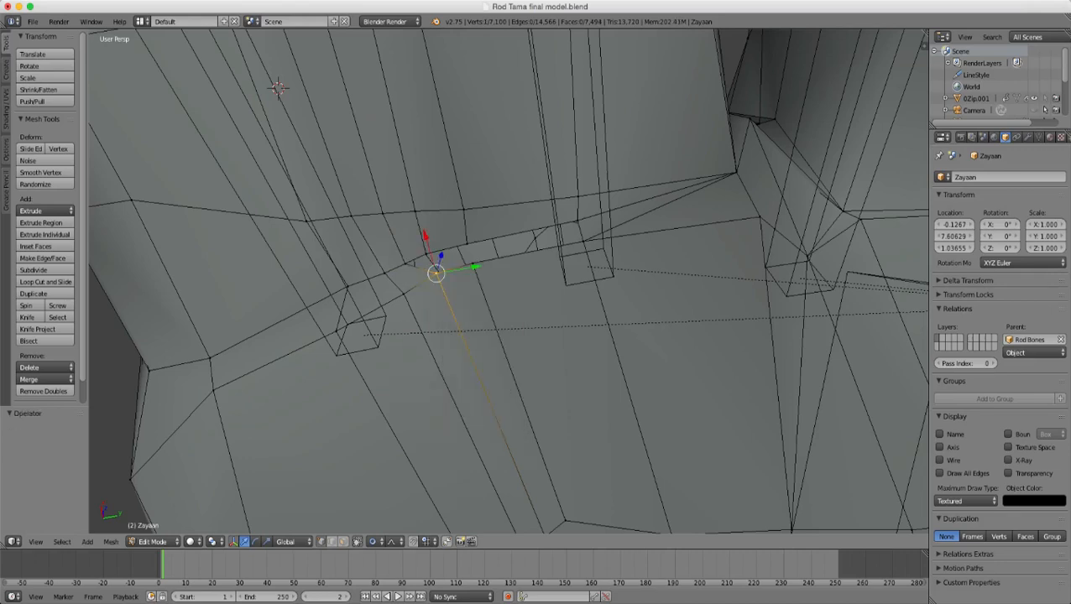
key(g)
scroll(1045, 109, up, 3)
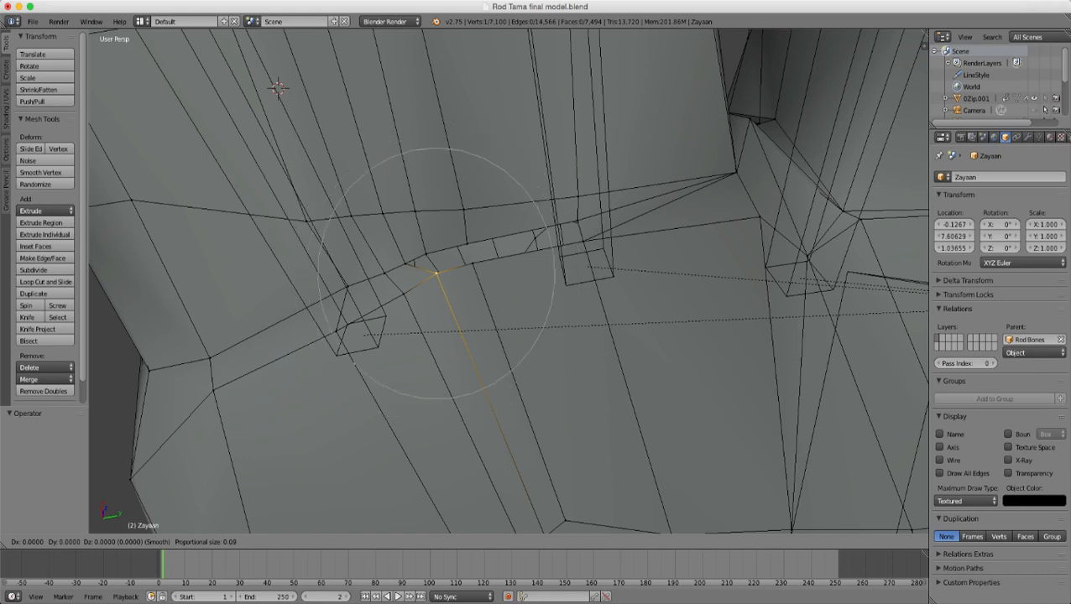
scroll(1045, 109, up, 8)
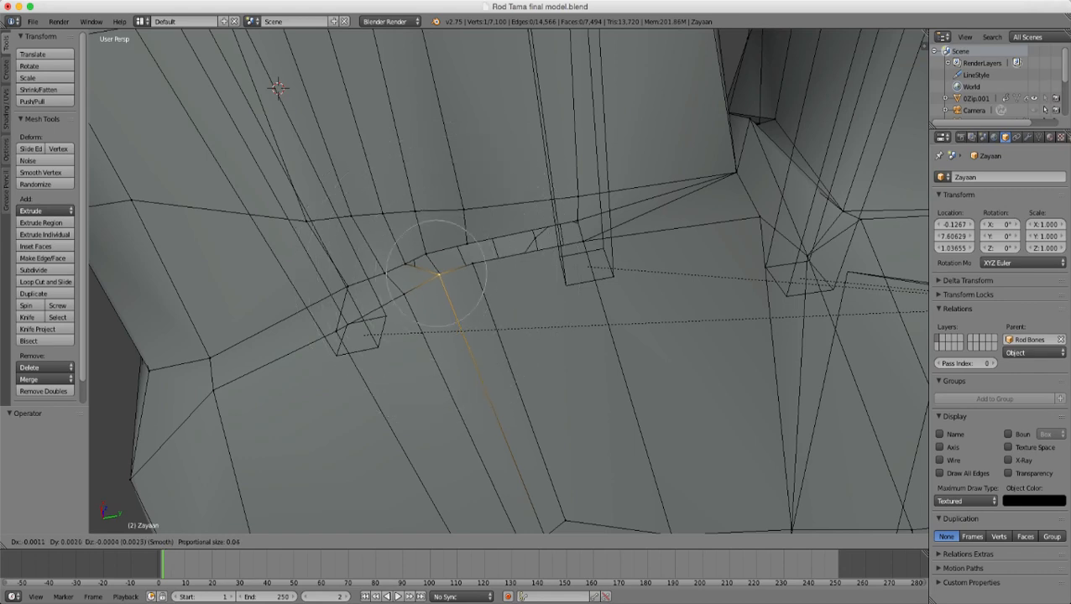
scroll(1045, 109, up, 1)
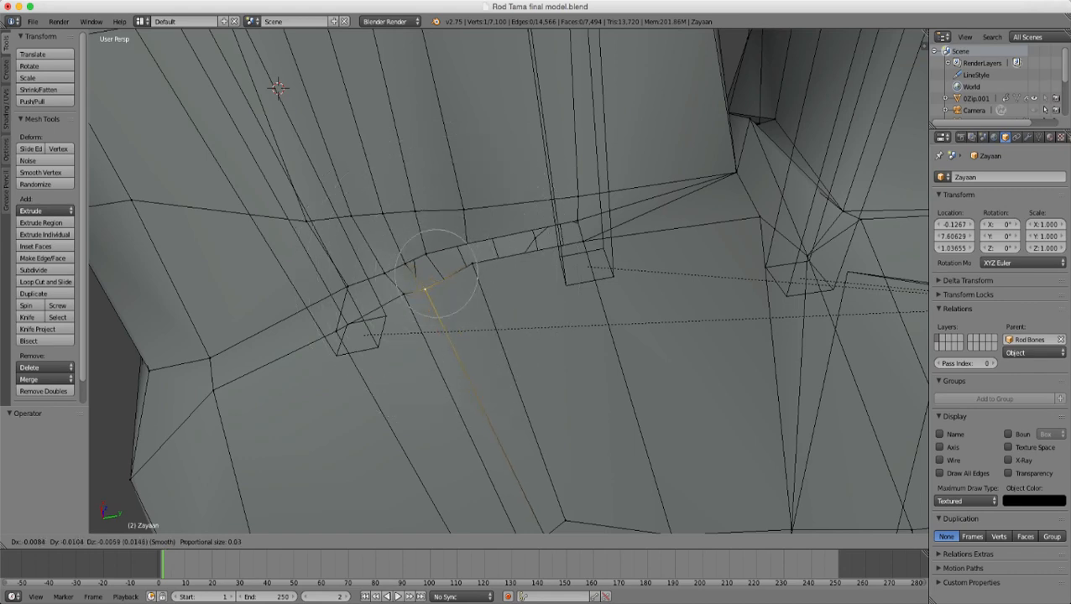
click(1045, 109)
- Move the neighbouring lower-row vertex about -0.006 X, -0.005 Y and -0.004 Z to even the spacing
right_click(404, 294)
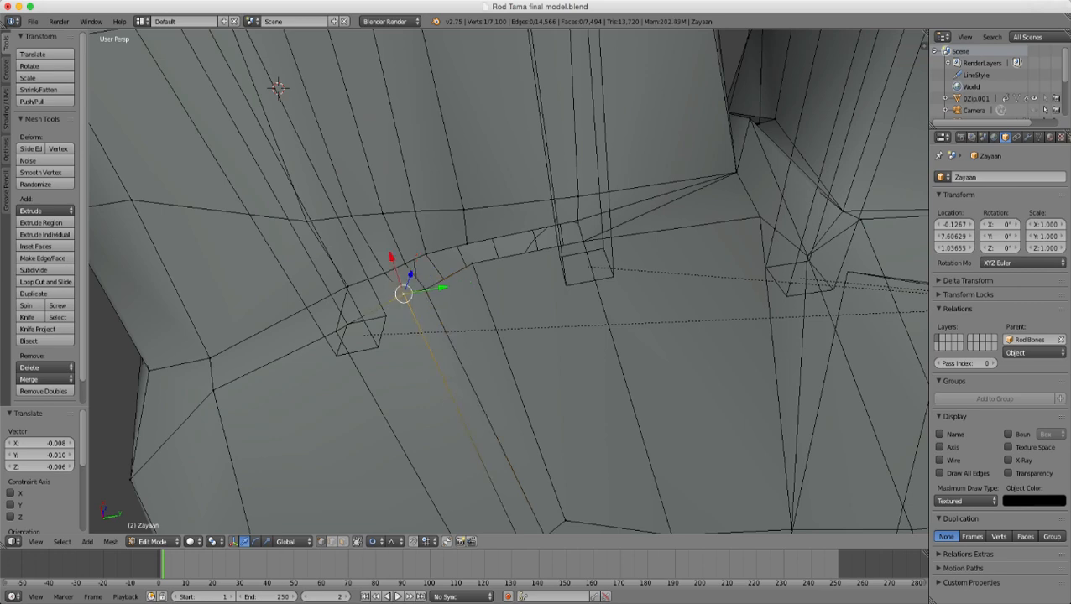
key(g)
click(1045, 110)
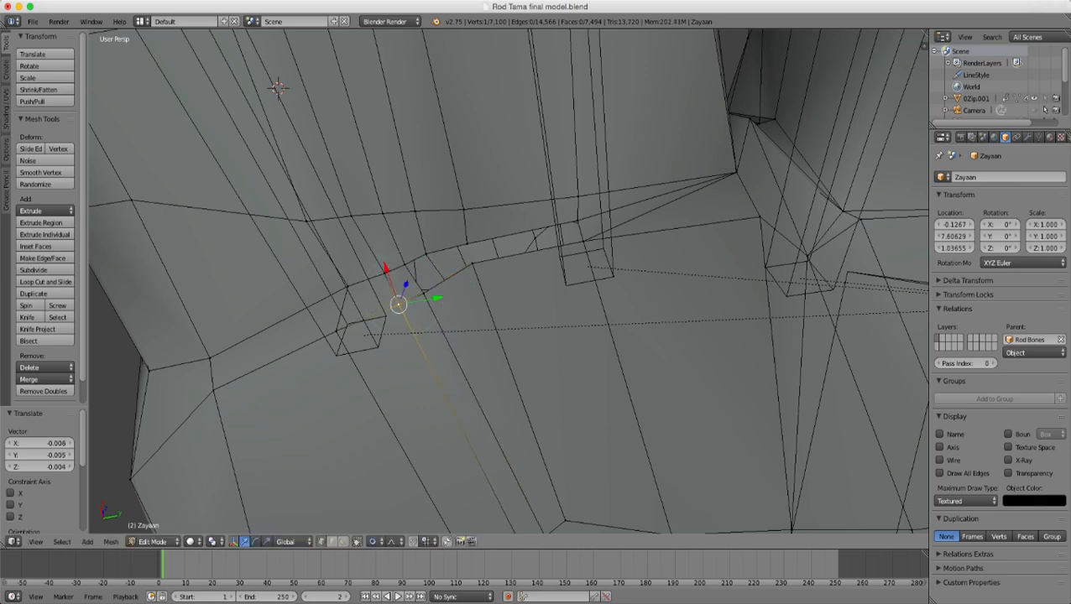
- Convert the two adjoining triangles between the gap and the finger web into a quad with Tris to Quads
right_click(472, 264)
middle_drag(472, 264, 462, 248)
key(g)
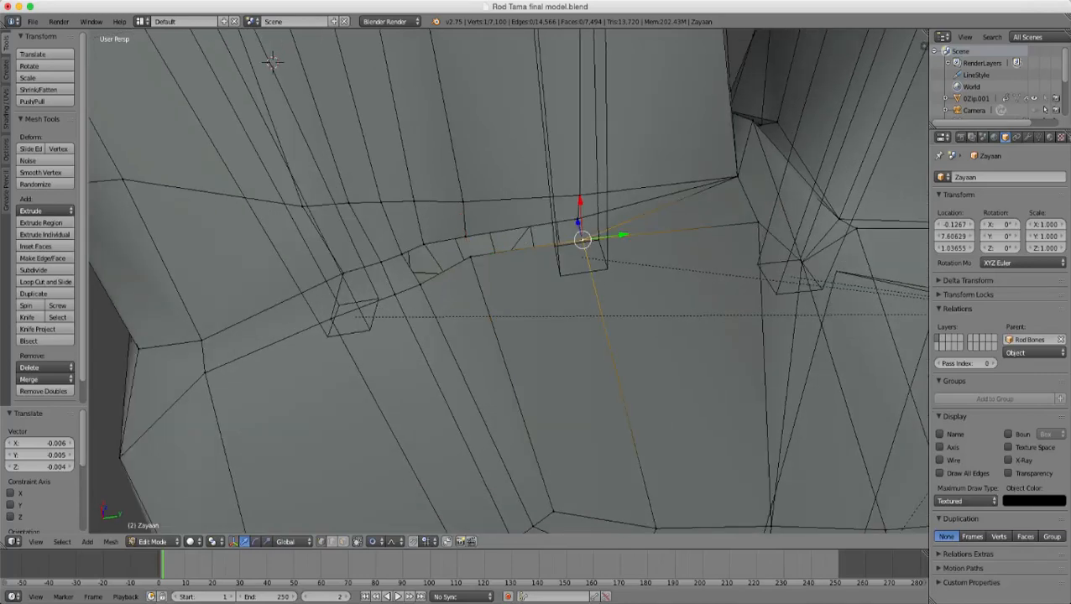
shift+right_click(736, 178)
shift+right_click(758, 223)
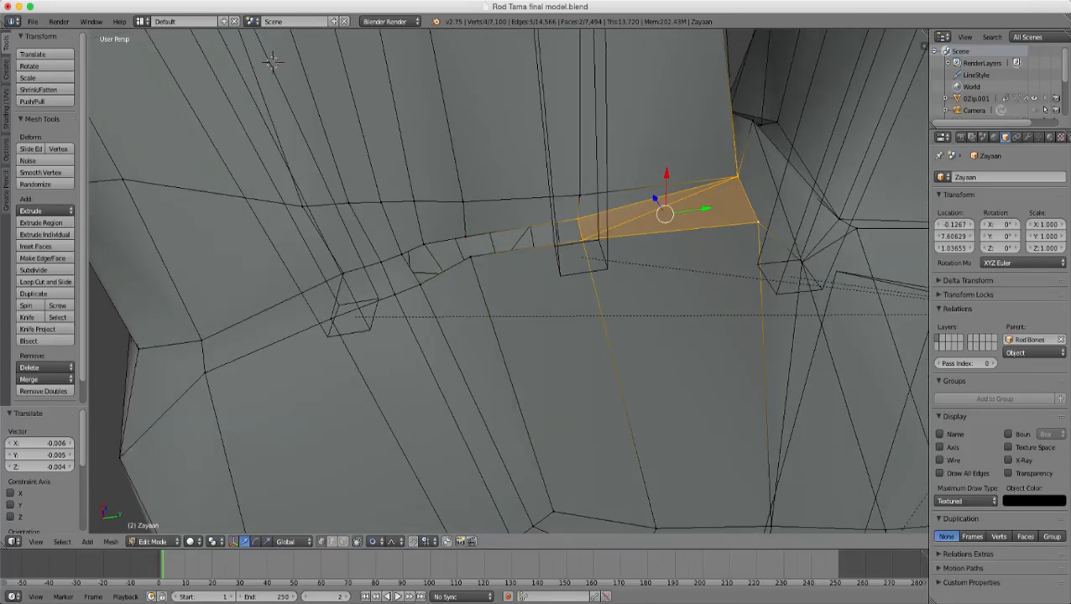
key(alt+j)
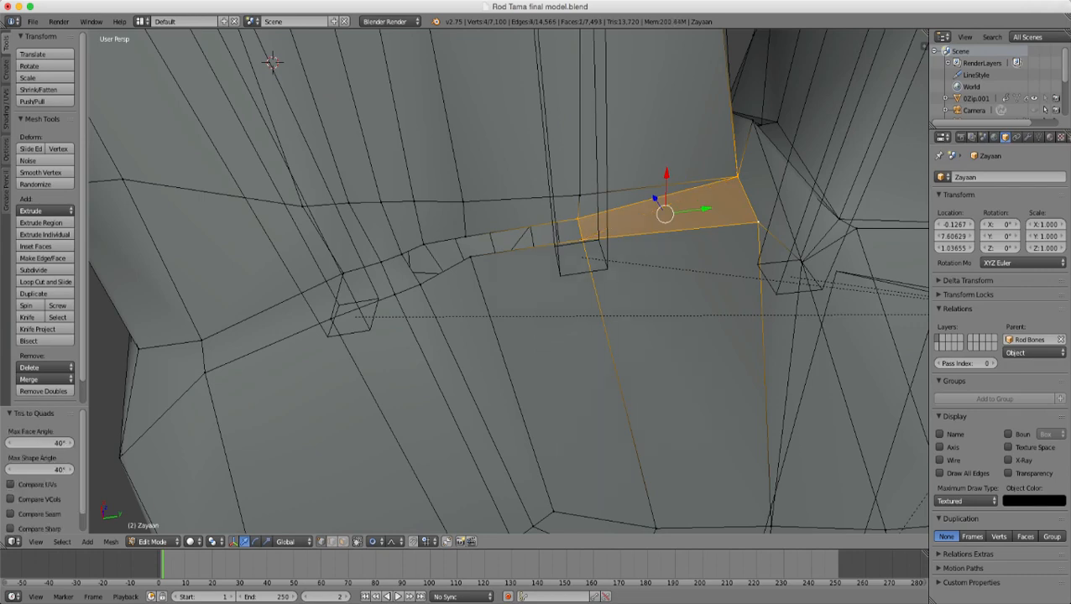
key(a)
- Add a single loop cut through the narrow strip running from the wide finger's base gap down and across the palm
middle_drag(274, 65, 332, 118)
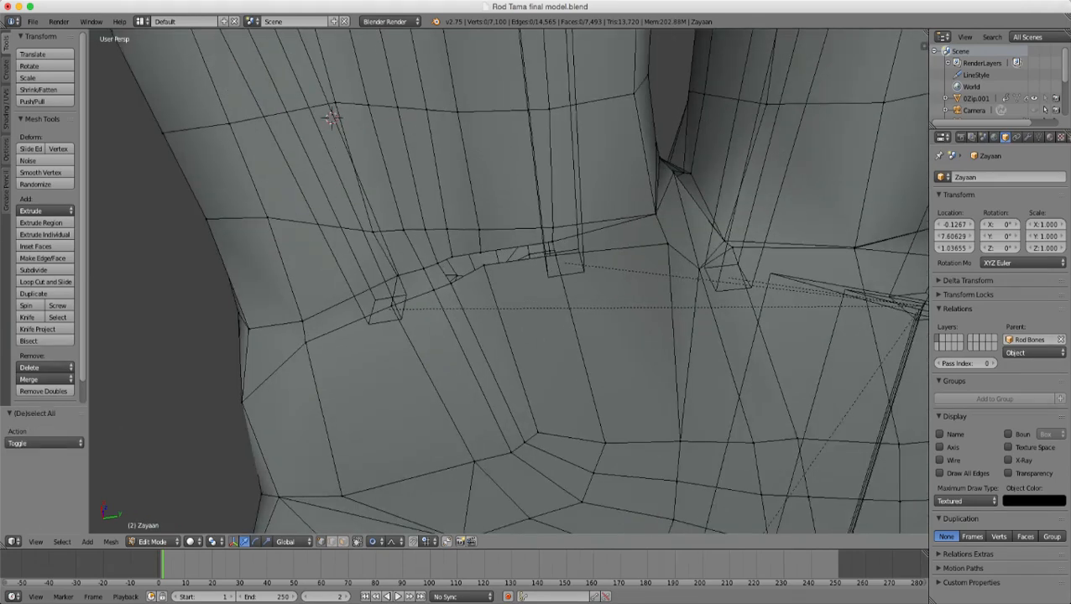
key(ctrl+r)
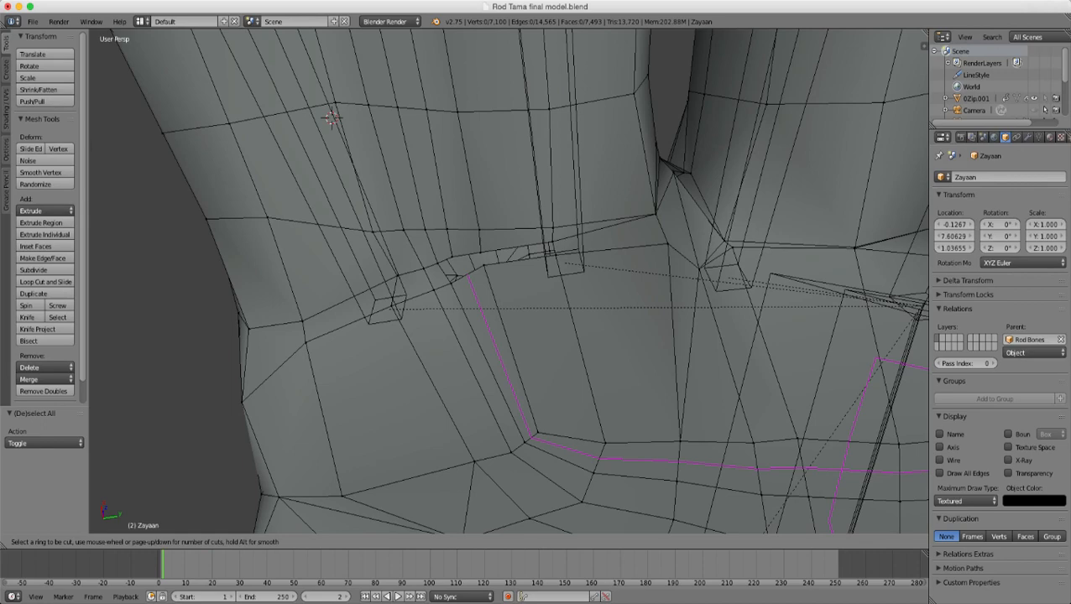
key(Escape)
scroll(287, 270, down, 3)
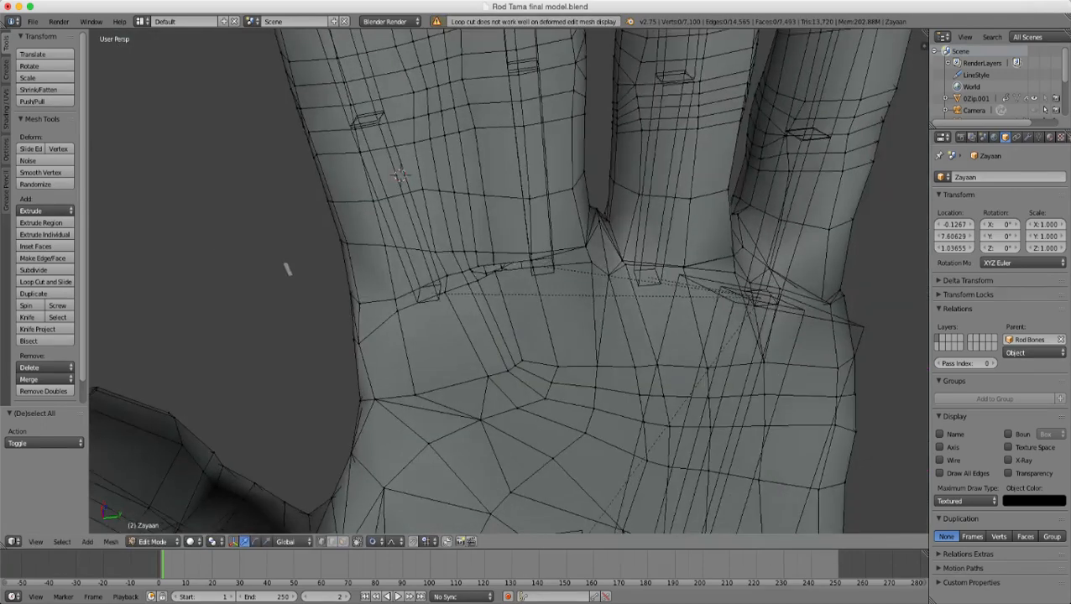
middle_drag(287, 270, 322, 282)
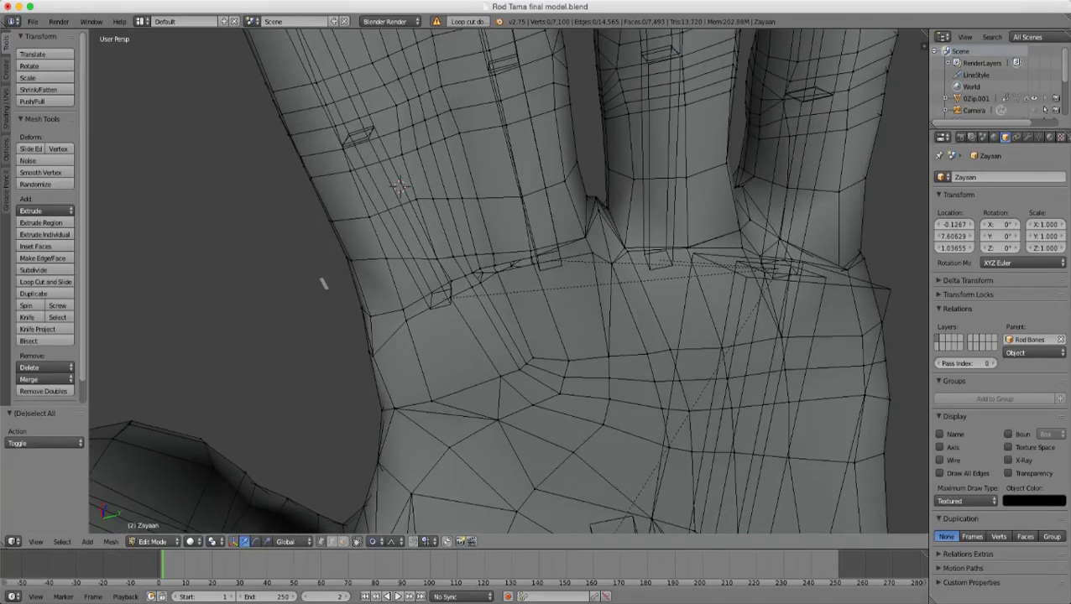
scroll(324, 283, up, 3)
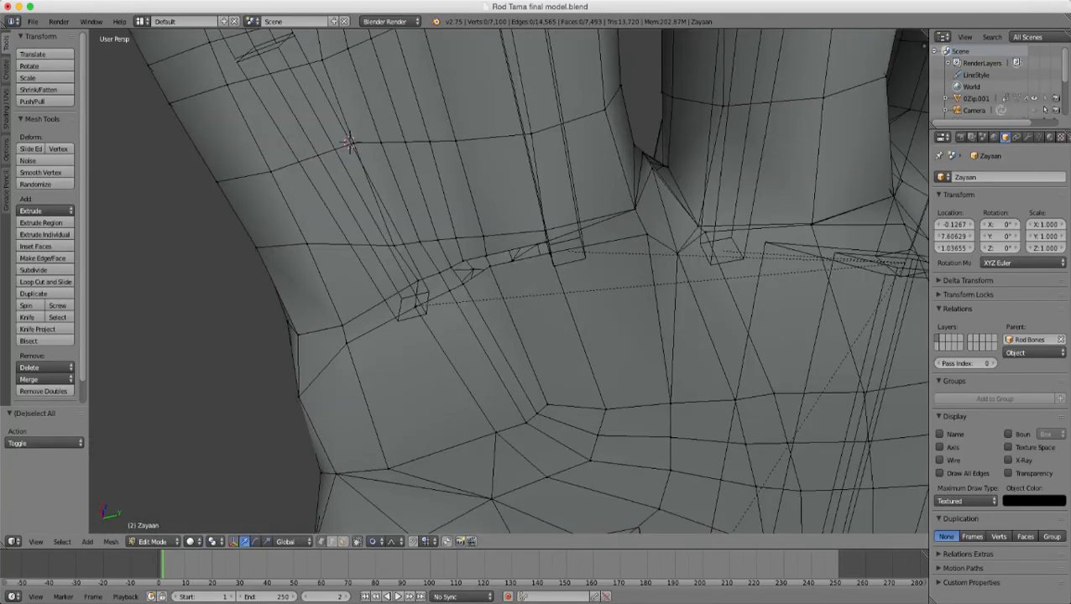
key(ctrl+r)
click(601, 422)
click(602, 422)
- Fill a quad face between the new loop's end vertex, its lower neighbour and the two facing upper-row vertices
scroll(602, 422, up, 2)
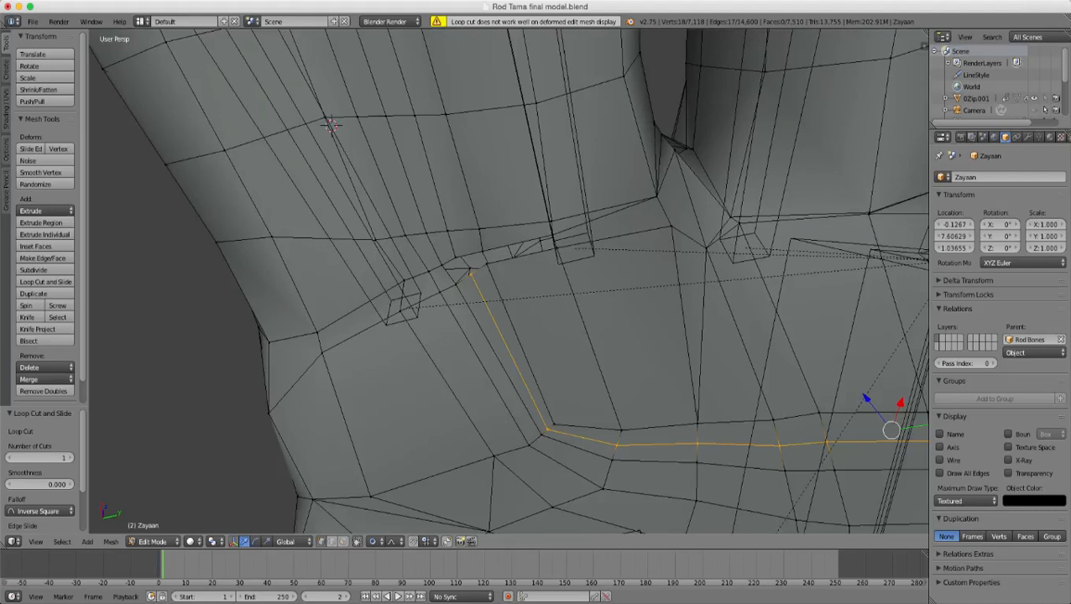
right_click(465, 272)
shift+right_click(447, 253)
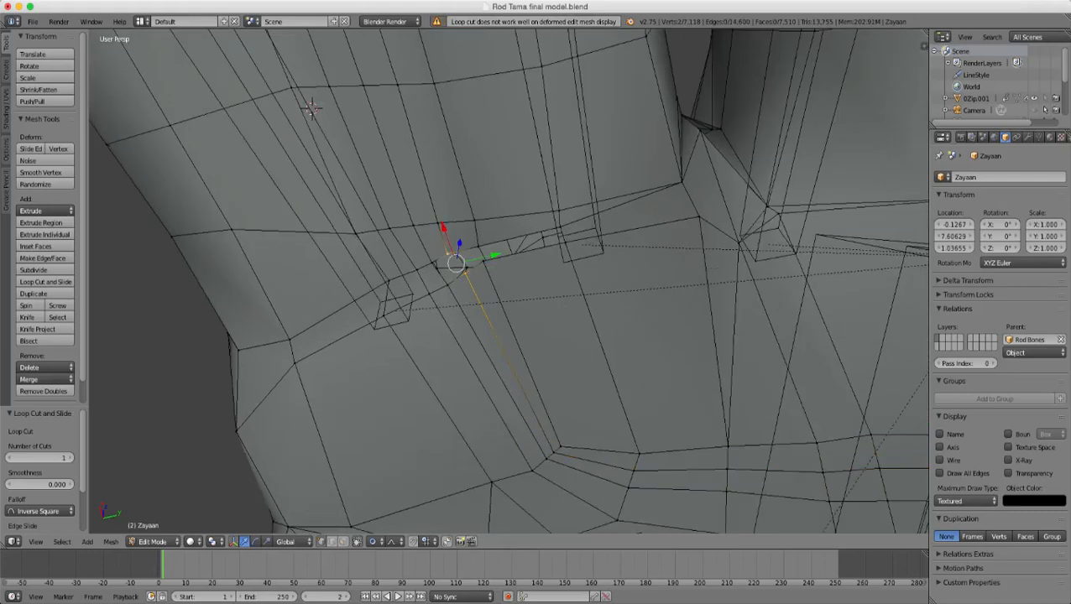
shift+right_click(418, 270)
shift+right_click(418, 270)
shift+right_click(432, 263)
shift+right_click(449, 284)
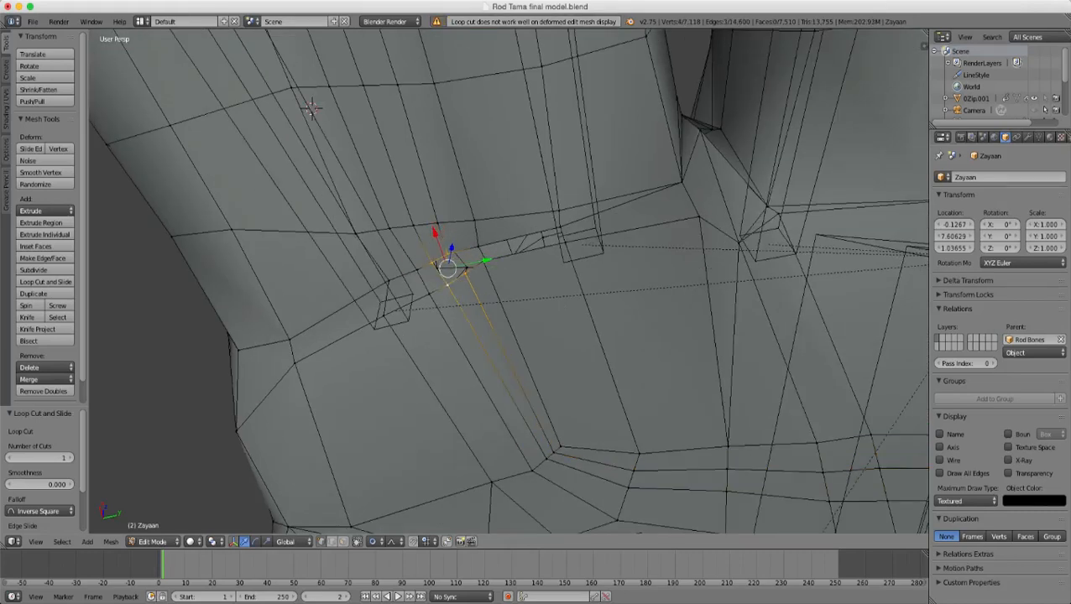
key(f)
- Fill the next quad face in the gap between two upper-row and two lower-row vertices, toward the finger web
scroll(293, 92, up, 1)
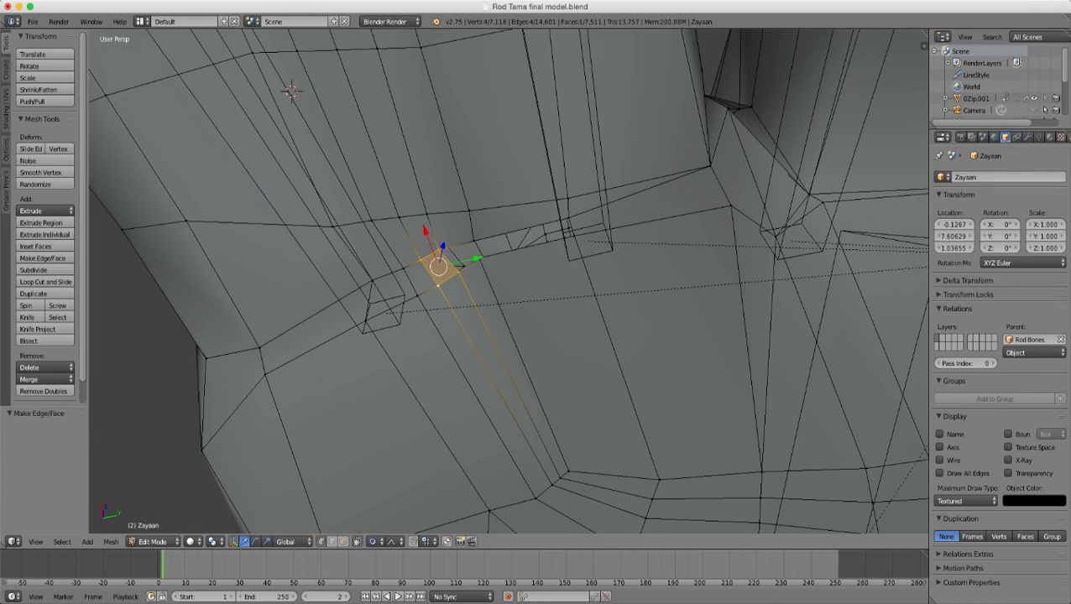
scroll(509, 281, up, 1)
right_click(462, 228)
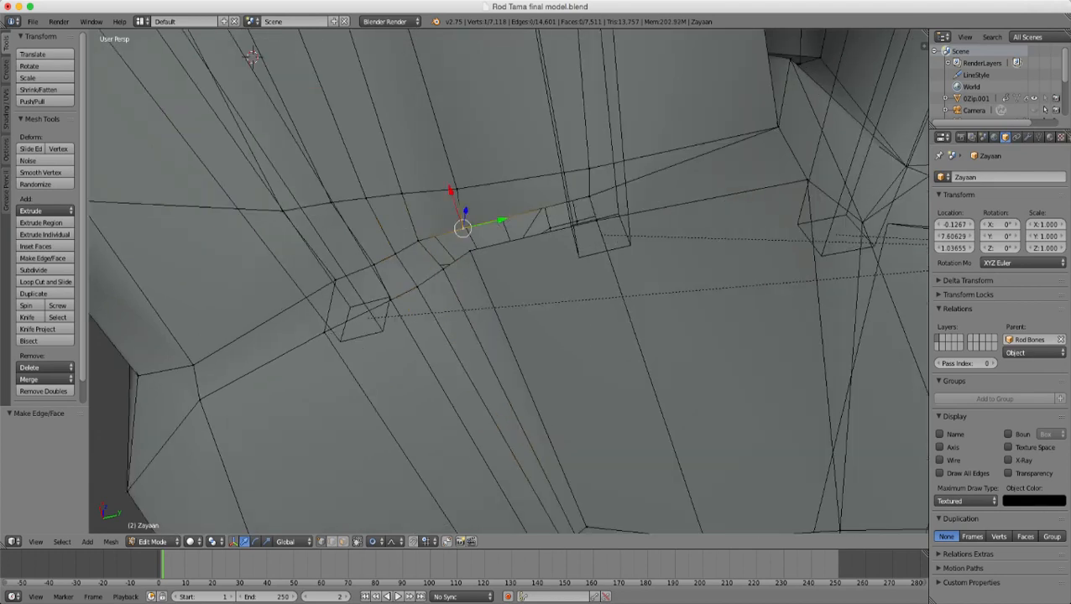
shift+right_click(418, 242)
shift+right_click(443, 269)
shift+right_click(470, 250)
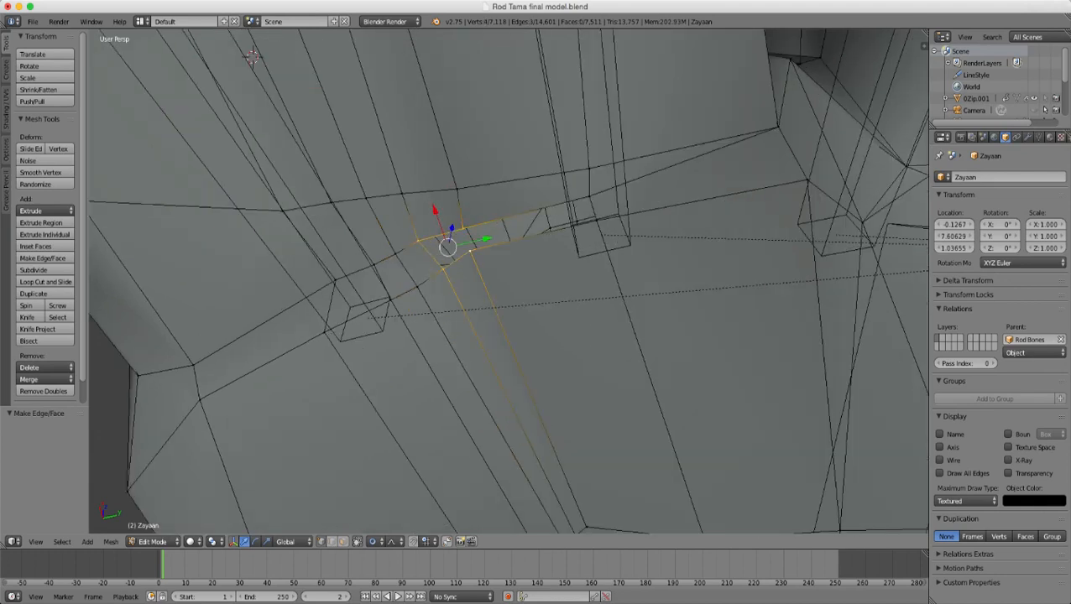
key(f)
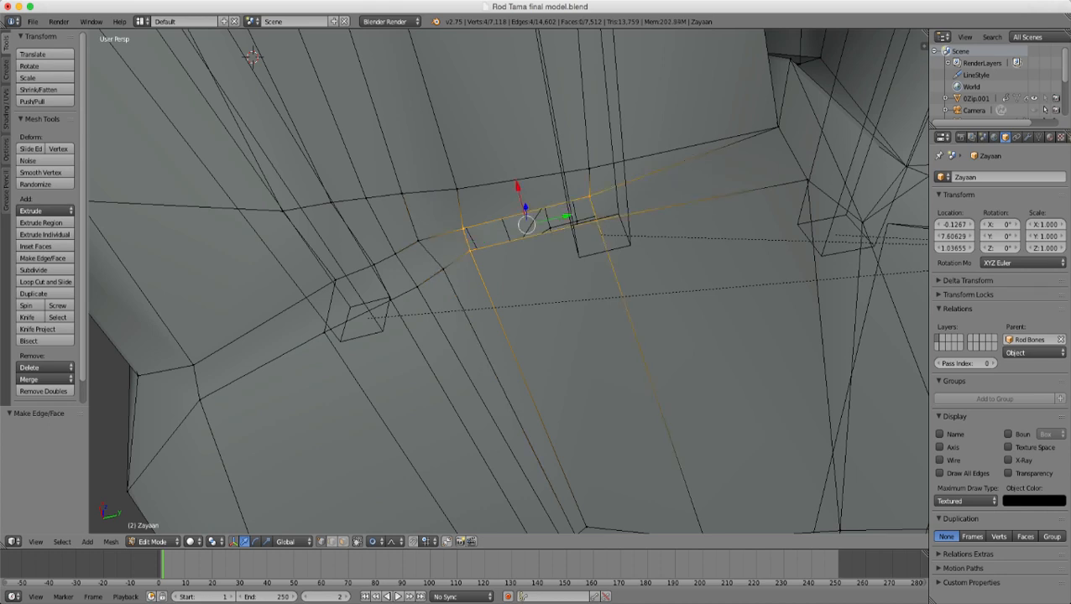
- Fill the remaining quad face in the wide finger's base gap from the four selected vertices
key(f)
key(Tab)
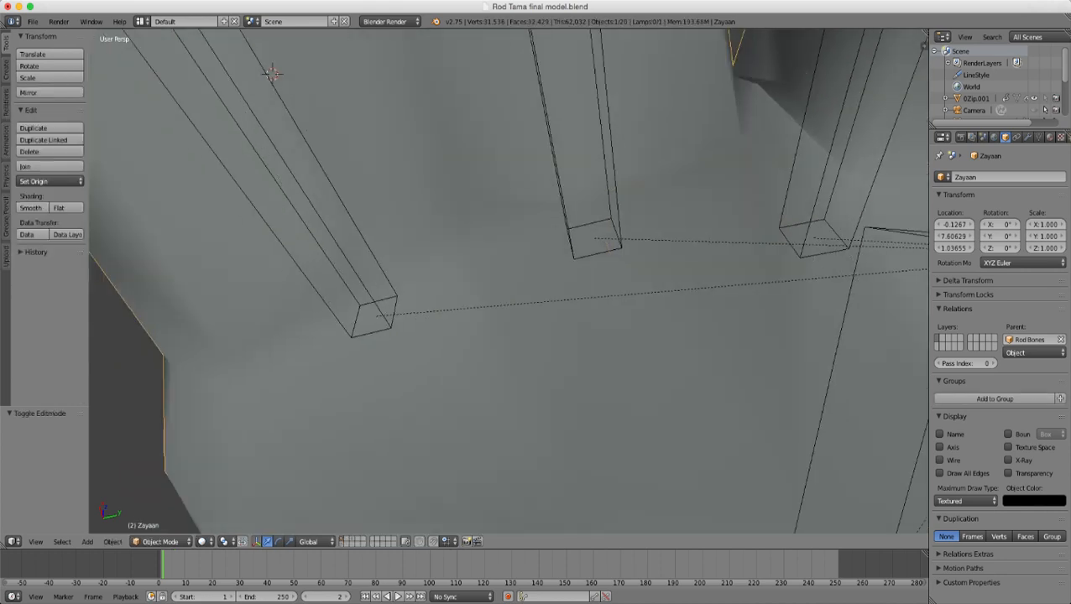
key(Tab)
key(ctrl+r)
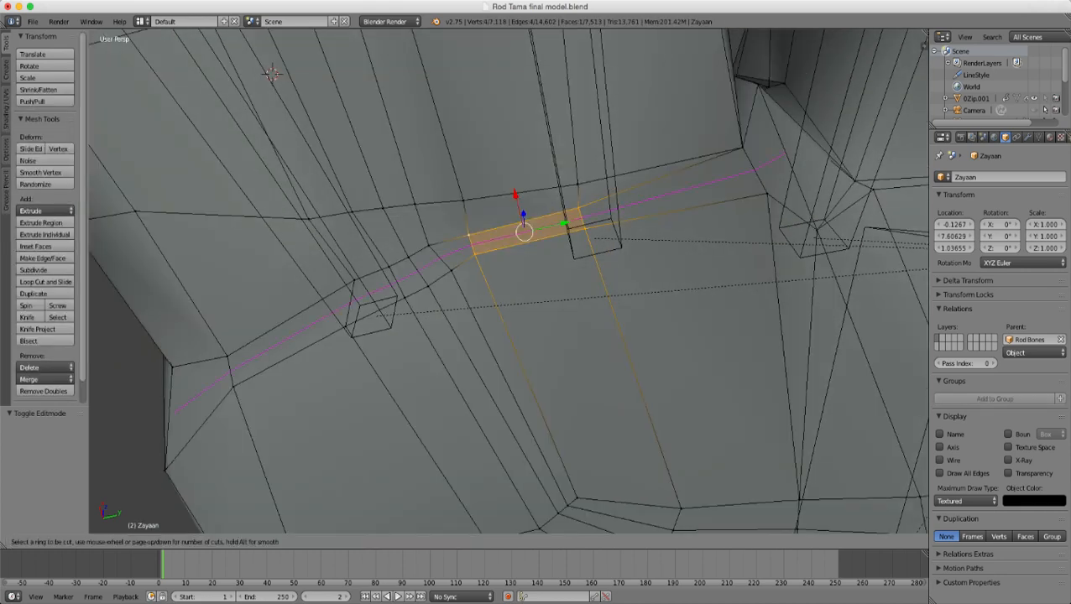
key(Escape)
- Raise a vertex at the wide finger's base on the back of the hand about 0.05 along Z, with proportional size 0.24
scroll(509, 281, down, 4)
middle_drag(508, 281, 521, 382)
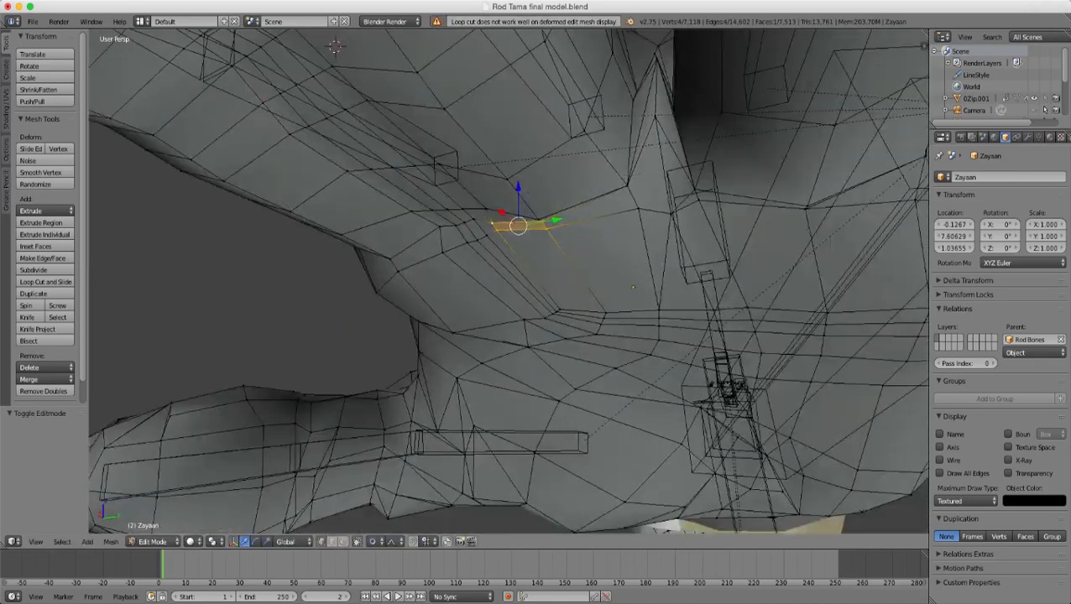
scroll(512, 302, down, 6)
middle_drag(512, 302, 655, 432)
key(Tab)
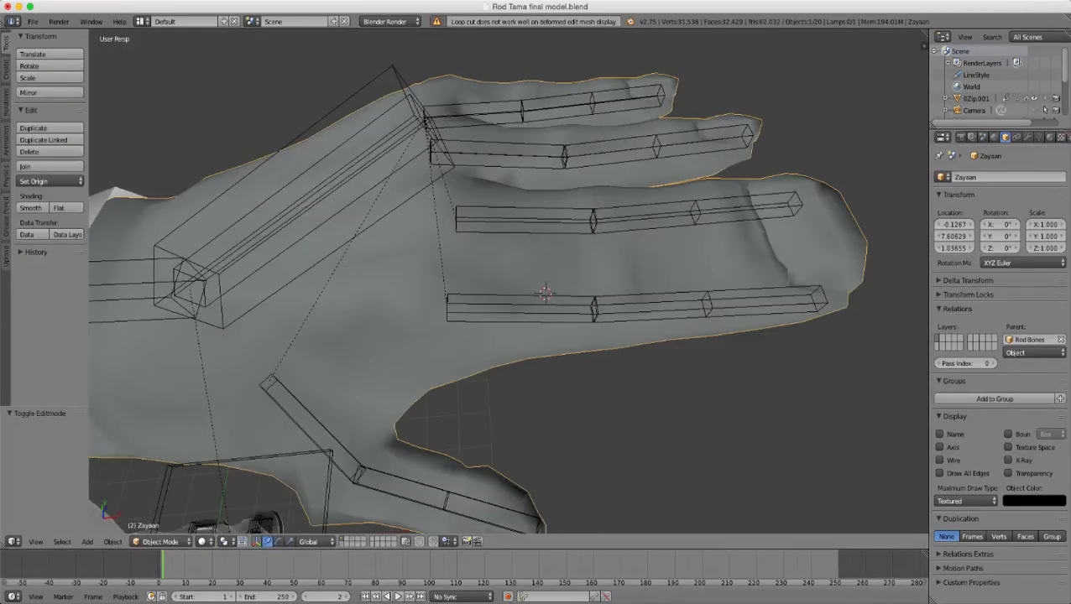
middle_drag(512, 335, 684, 243)
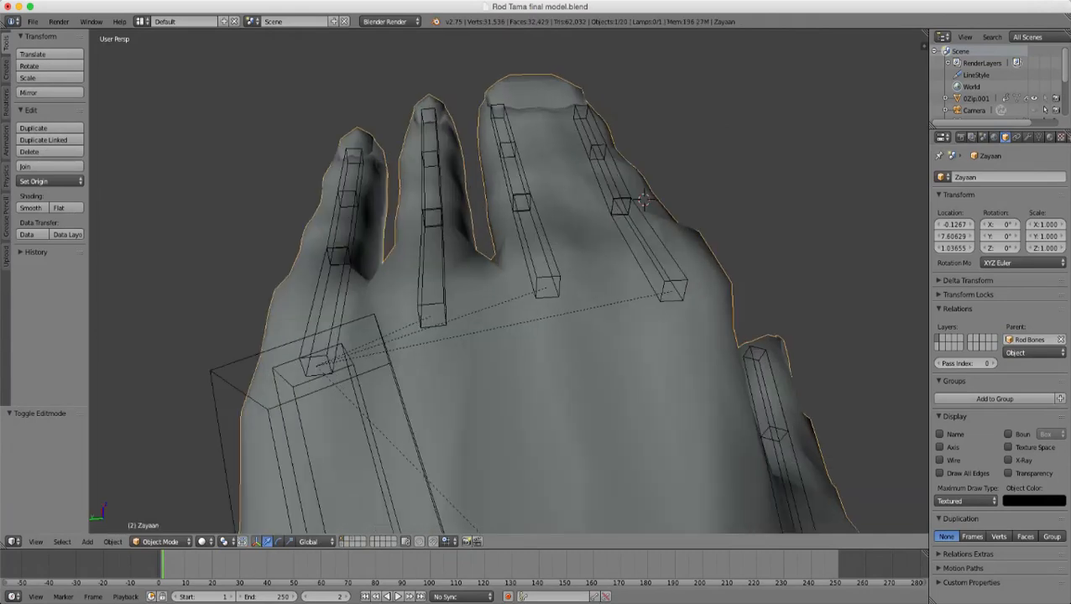
key(Tab)
right_click(628, 263)
middle_drag(628, 263, 632, 206)
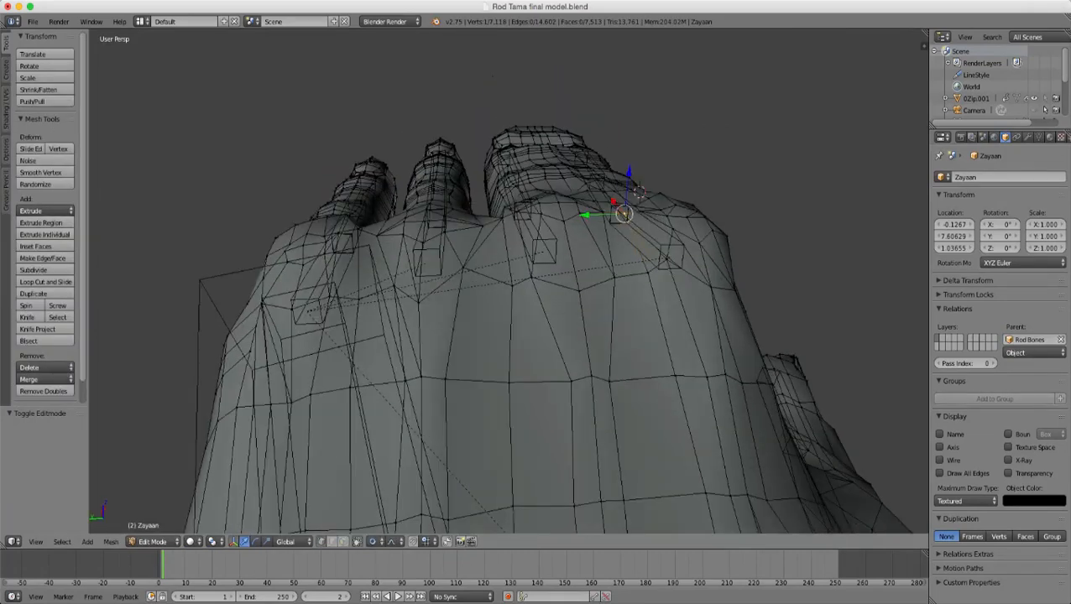
key(g)
key(z)
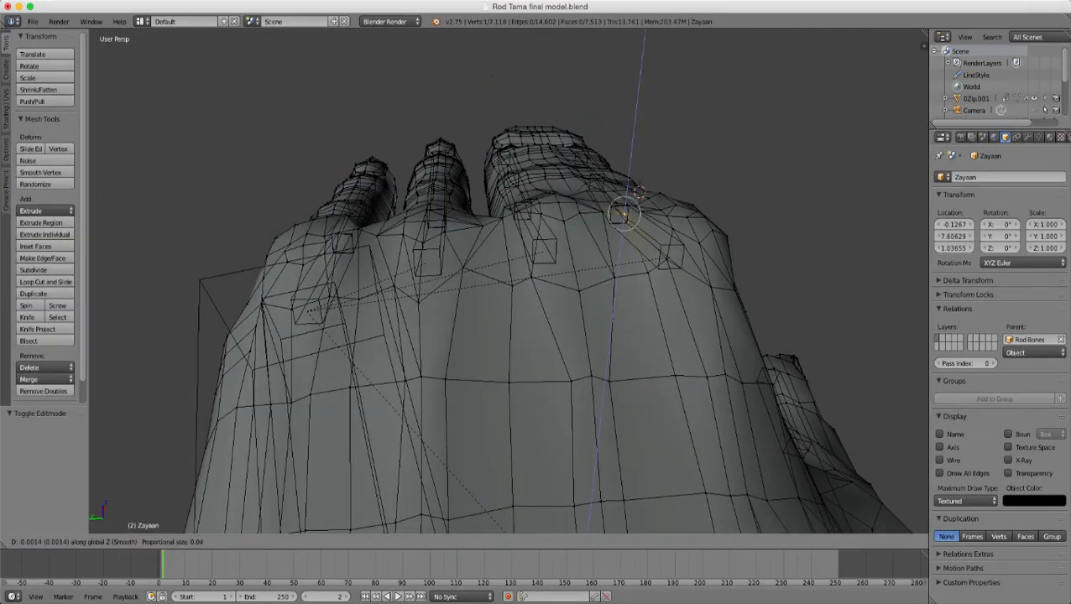
scroll(623, 214, down, 7)
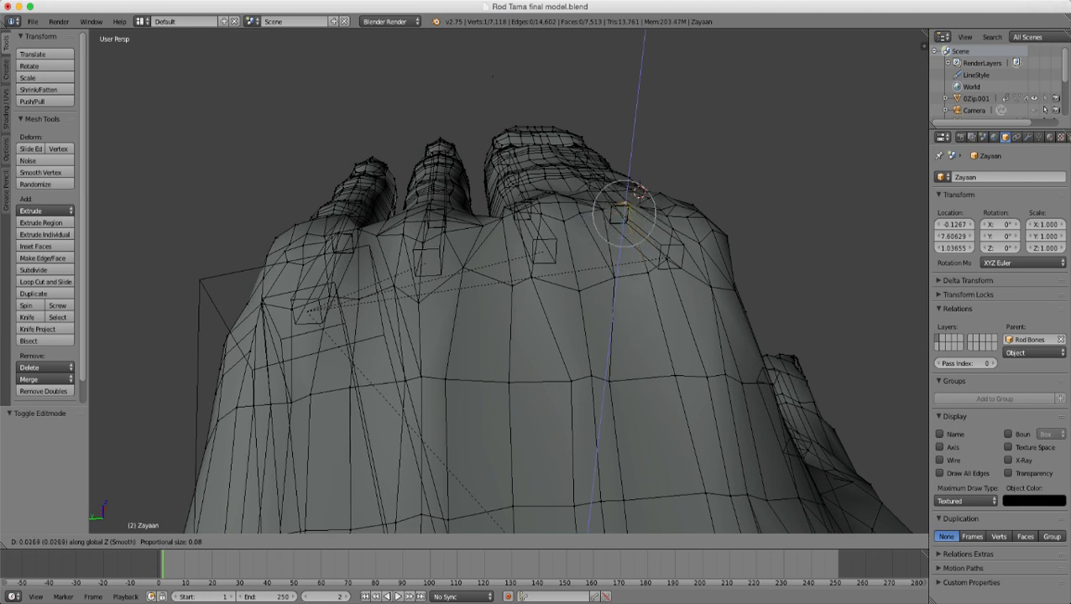
scroll(624, 214, down, 5)
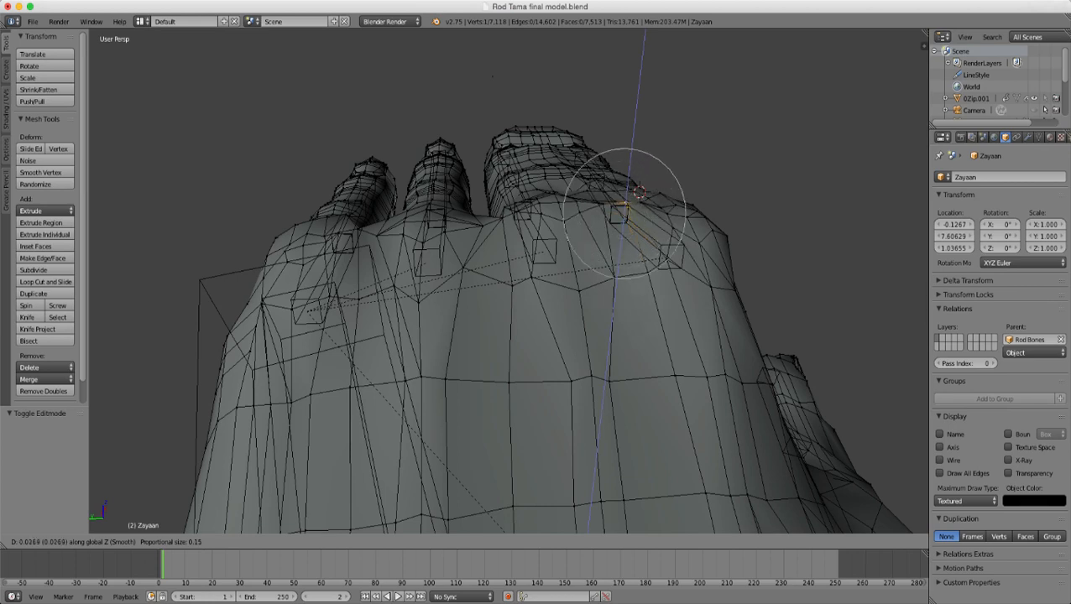
scroll(640, 192, down, 4)
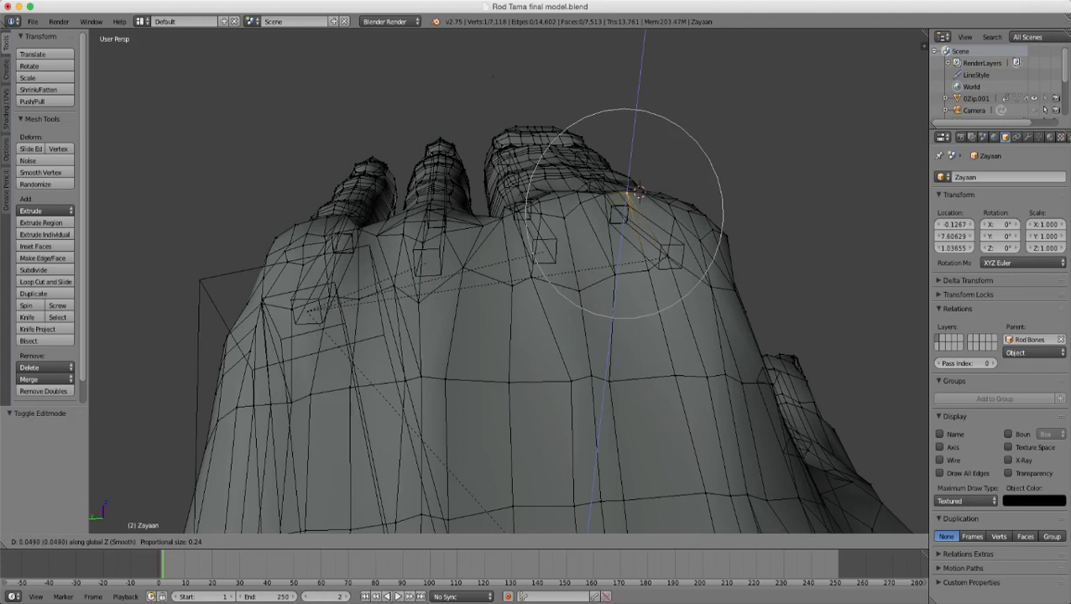
click(640, 191)
- Raise two neighbouring vertices at the wide finger's base by 0.024 along Z with proportional editing
key(Tab)
middle_drag(639, 192, 445, 240)
key(Tab)
scroll(509, 281, up, 2)
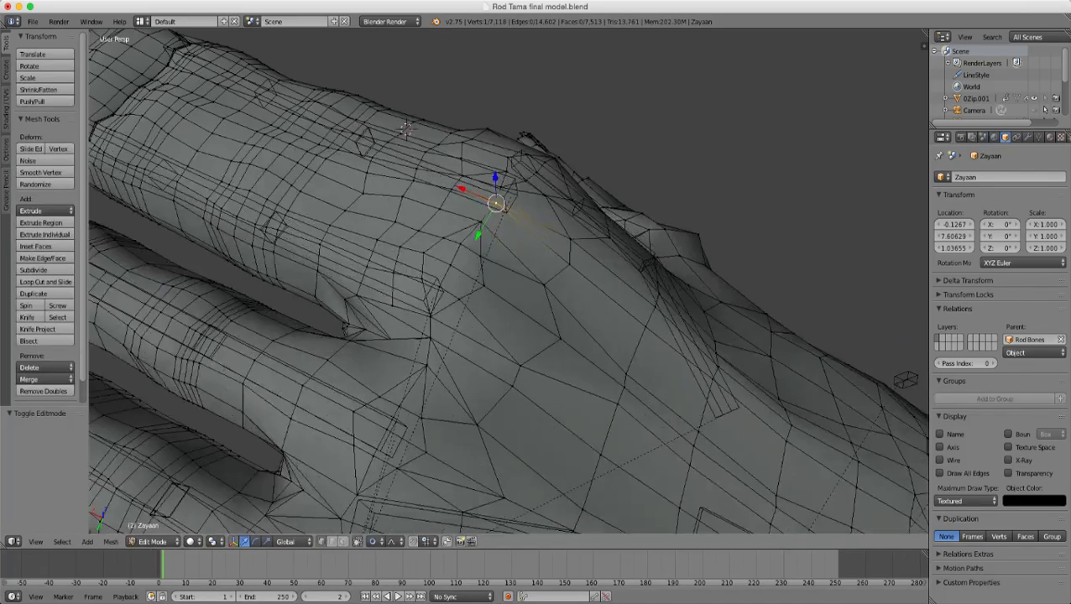
right_click(452, 188)
shift+right_click(436, 211)
middle_drag(436, 211, 344, 172)
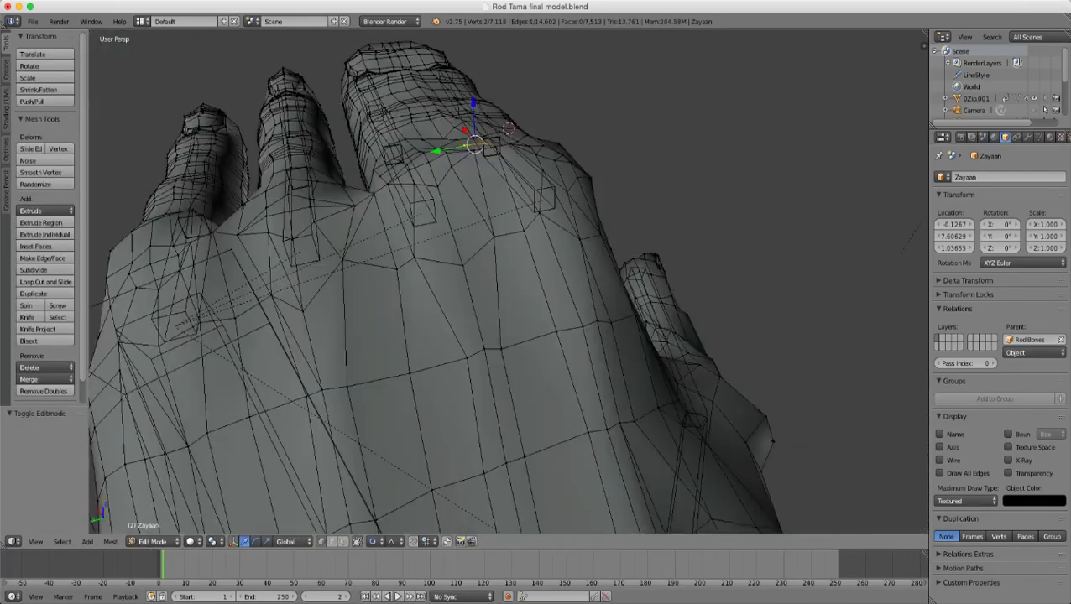
key(g)
key(z)
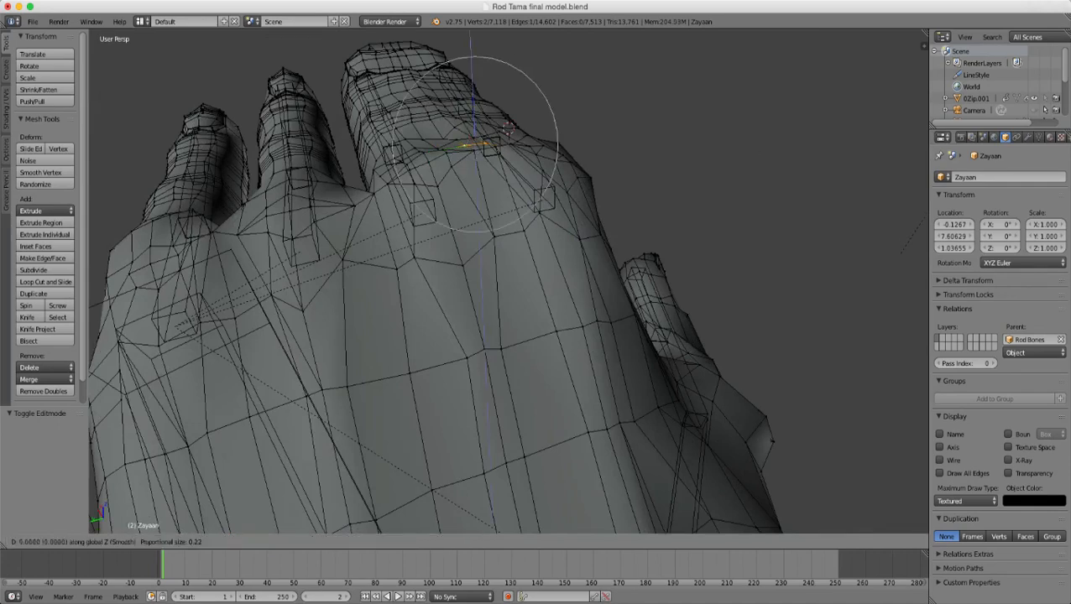
click(474, 143)
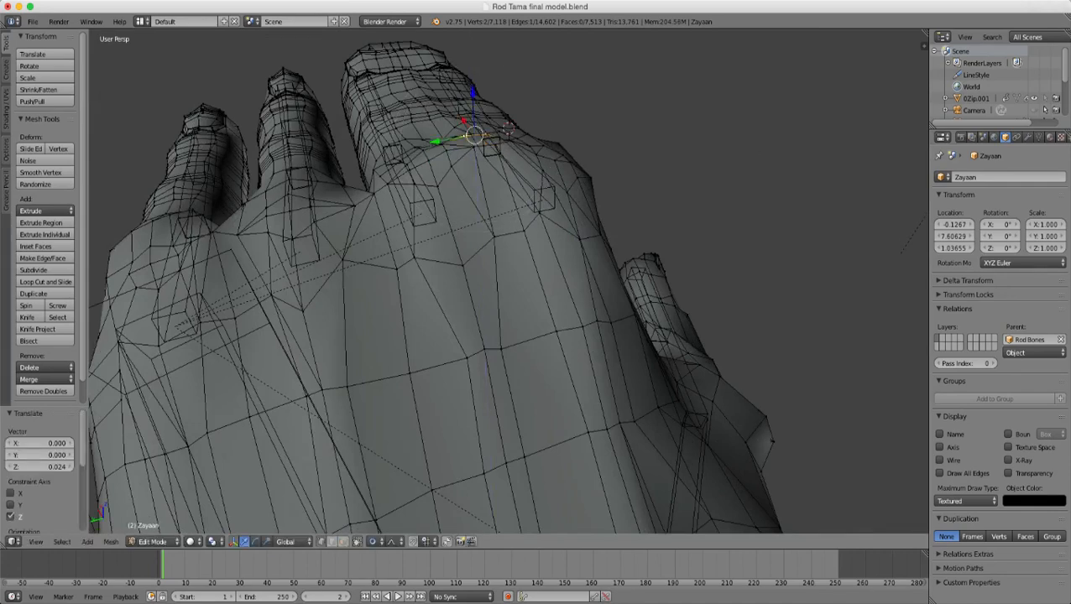
- Raise a vertex in the dip midway along the wide finger's upper surface about 0.03 along Z with proportional editing
key(Tab)
scroll(474, 252, down, 2)
middle_drag(474, 251, 311, 252)
shift+middle_drag(520, 277, 444, 321)
scroll(444, 322, up, 4)
mouse_move(503, 277)
middle_down()
mouse_move(457, 235)
mouse_move(504, 282)
middle_up()
scroll(457, 235, up, 4)
key(Tab)
right_click(578, 183)
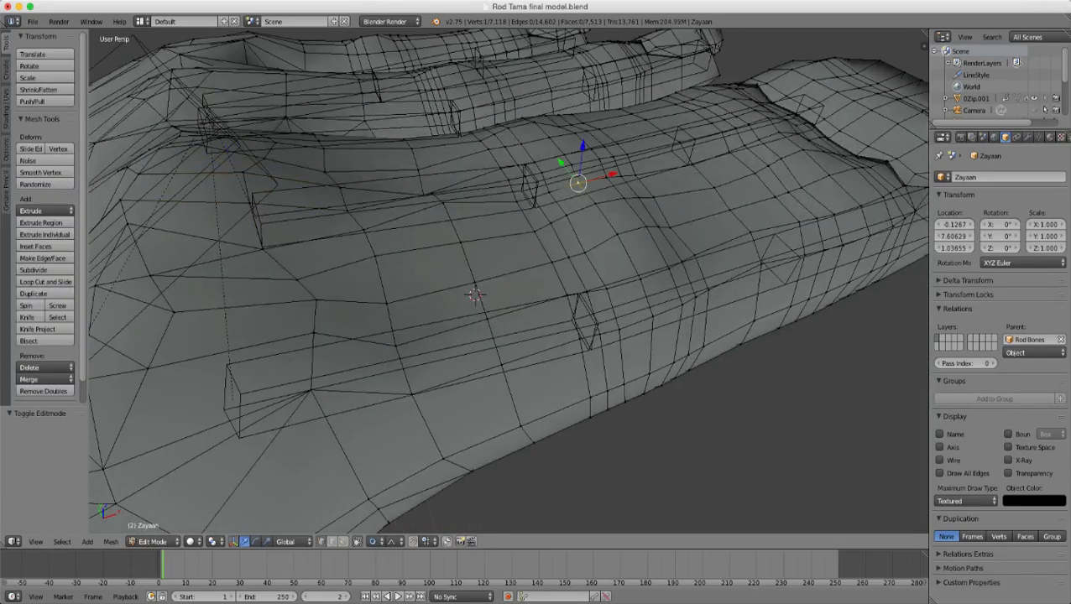
key(g)
key(z)
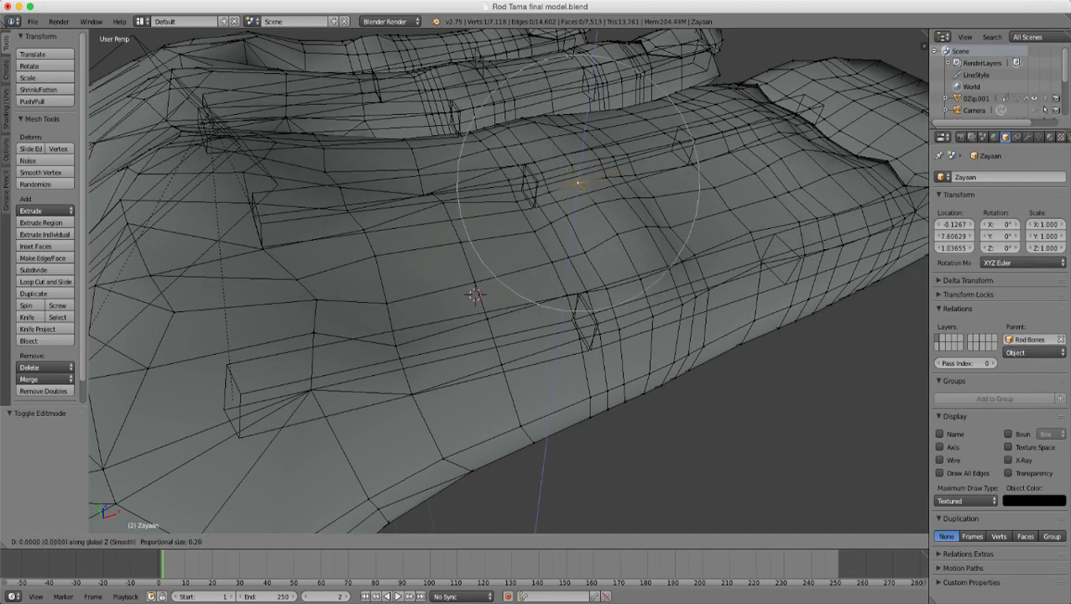
scroll(578, 188, up, 3)
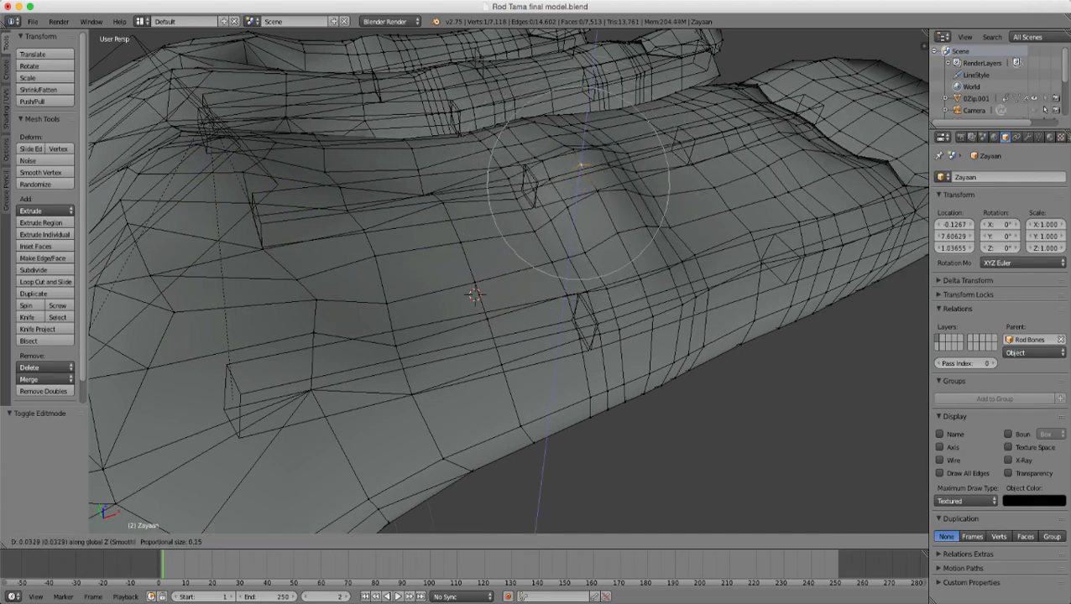
scroll(579, 189, down, 3)
key(Return)
- Examine the reshaped fingers and the back of the hand in Object Mode
key(Tab)
scroll(508, 282, down, 6)
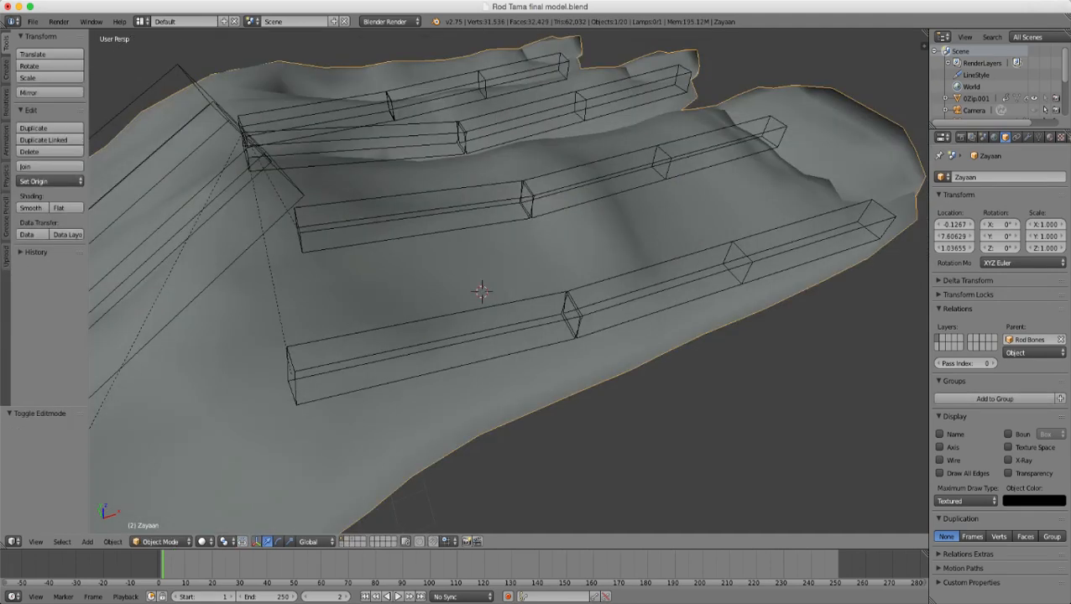
middle_drag(496, 285, 538, 298)
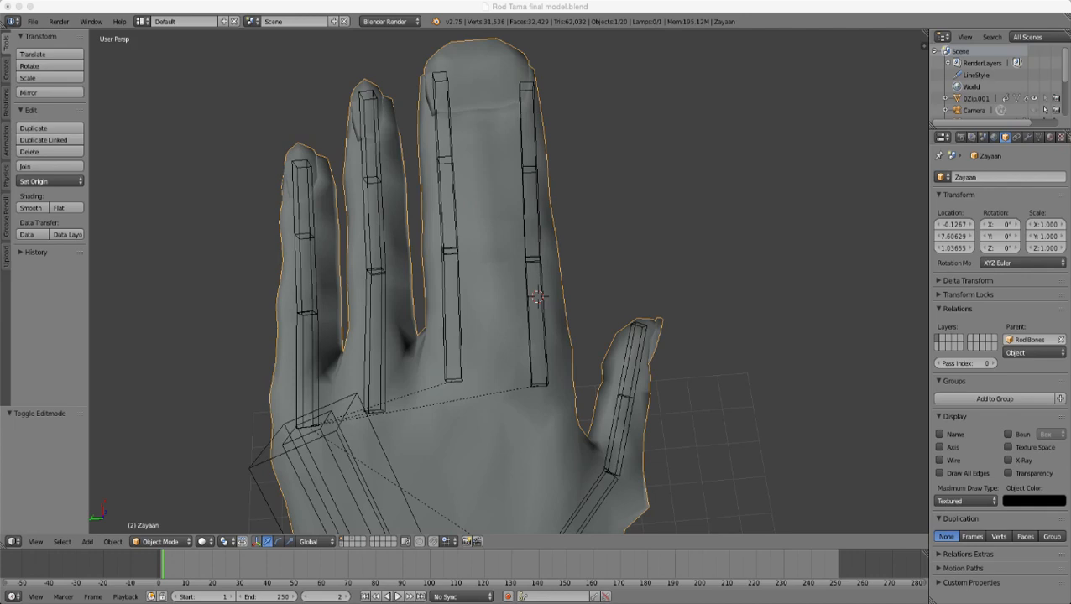
scroll(509, 282, down, 3)
scroll(509, 282, up, 3)
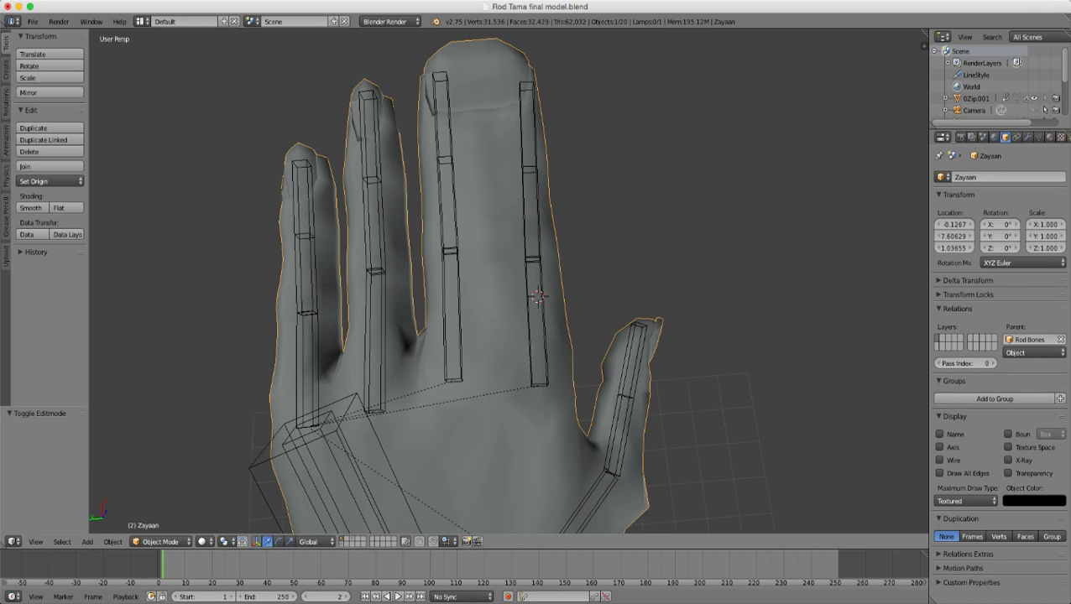
shift+middle_drag(508, 282, 394, 186)
scroll(599, 266, down, 2)
- Circle-select all vertices of the little finger's tip through the mesh in wireframe, leaving the neighbouring finger unselected
key(Tab)
mouse_move(508, 252)
middle_down()
mouse_move(407, 338)
mouse_move(413, 373)
mouse_move(478, 384)
middle_up()
scroll(408, 338, up, 4)
key(z)
scroll(478, 385, up, 2)
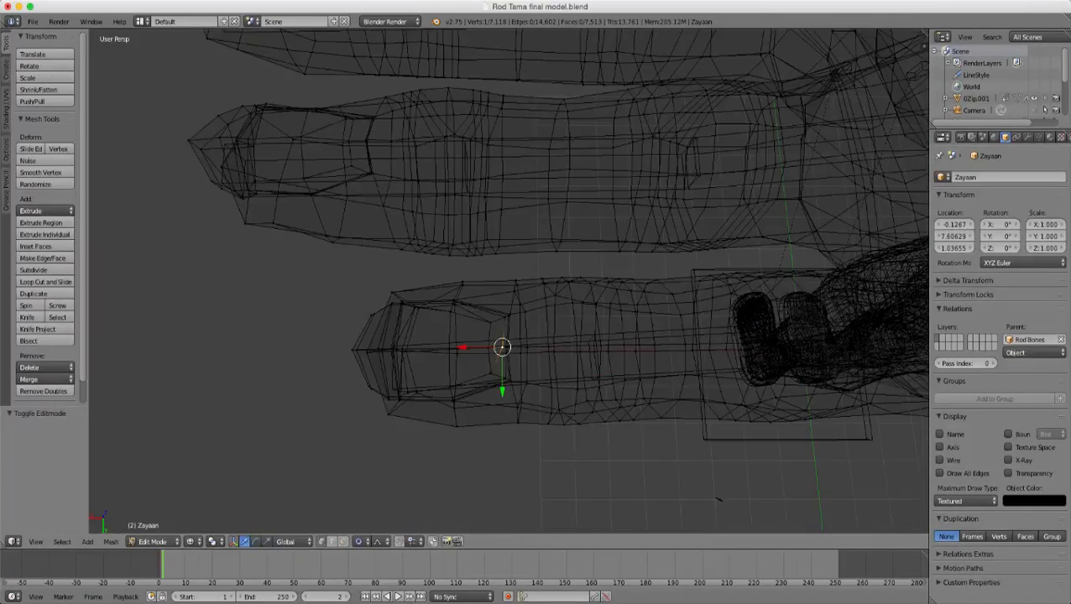
key(c)
key(Escape)
right_click(449, 315)
key(c)
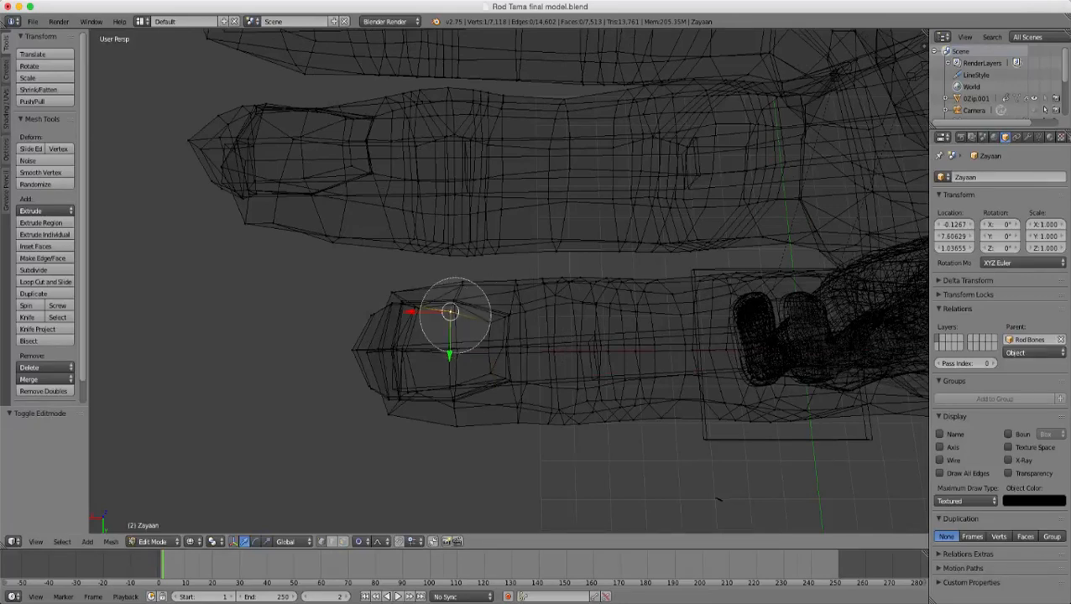
scroll(466, 311, down, 5)
mouse_move(472, 315)
mouse_down()
mouse_move(466, 336)
mouse_move(440, 347)
mouse_up()
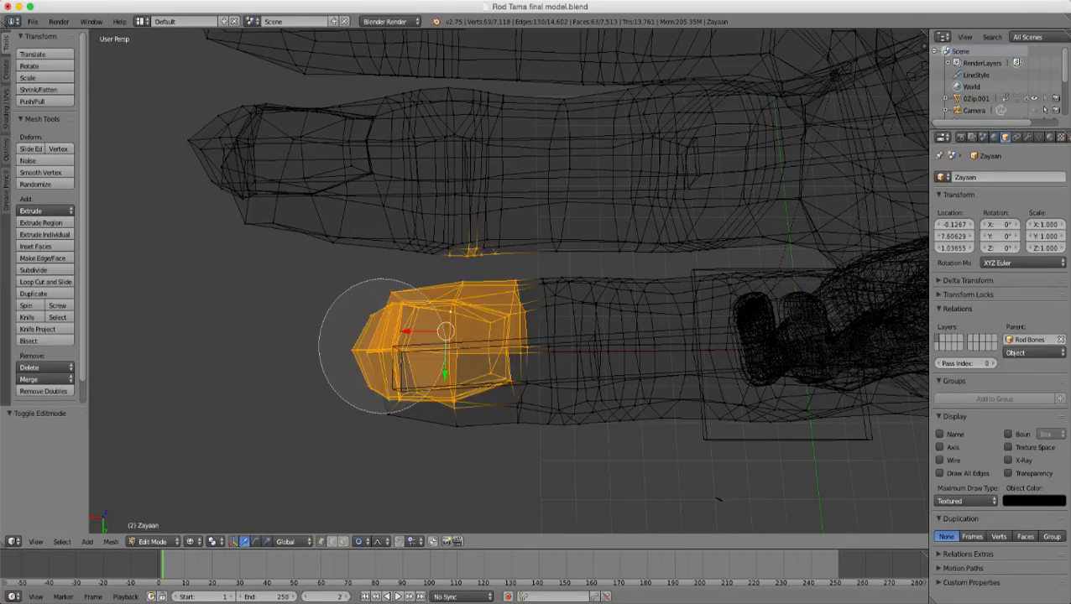
middle_click(477, 204)
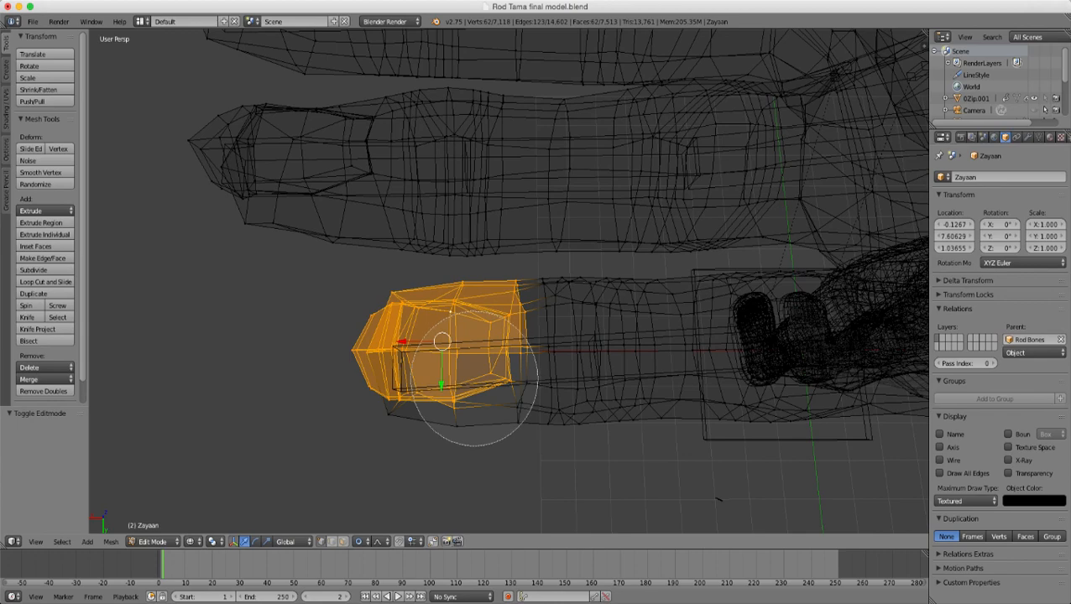
drag(475, 380, 373, 407)
key(Escape)
- Lengthen the little finger by moving its tip 0.245 along X with proportional size 0.56 in solid shading
key(z)
scroll(373, 407, down, 3)
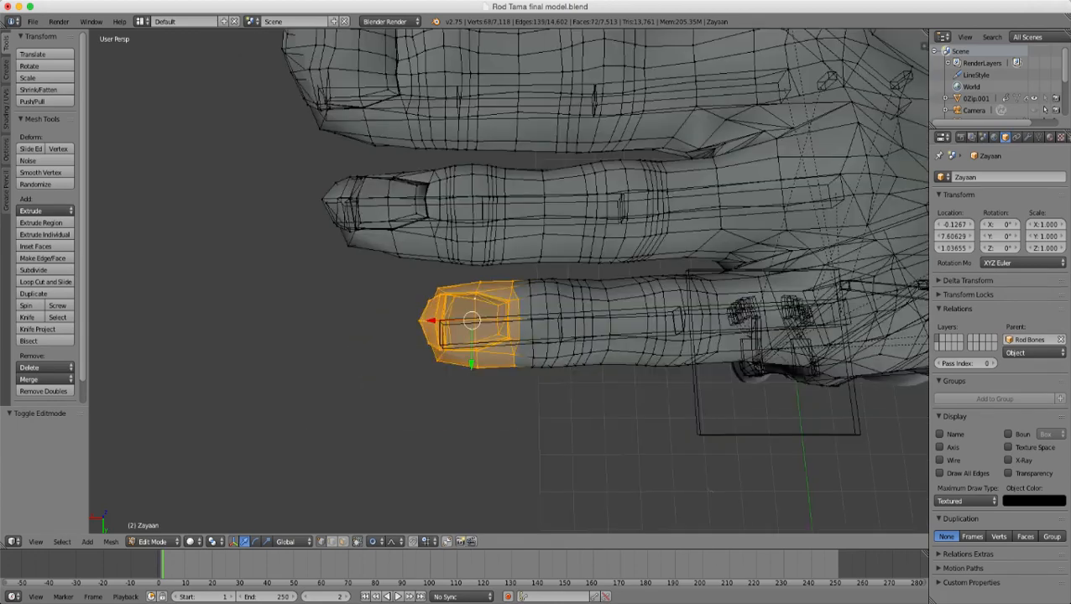
scroll(509, 281, up, 2)
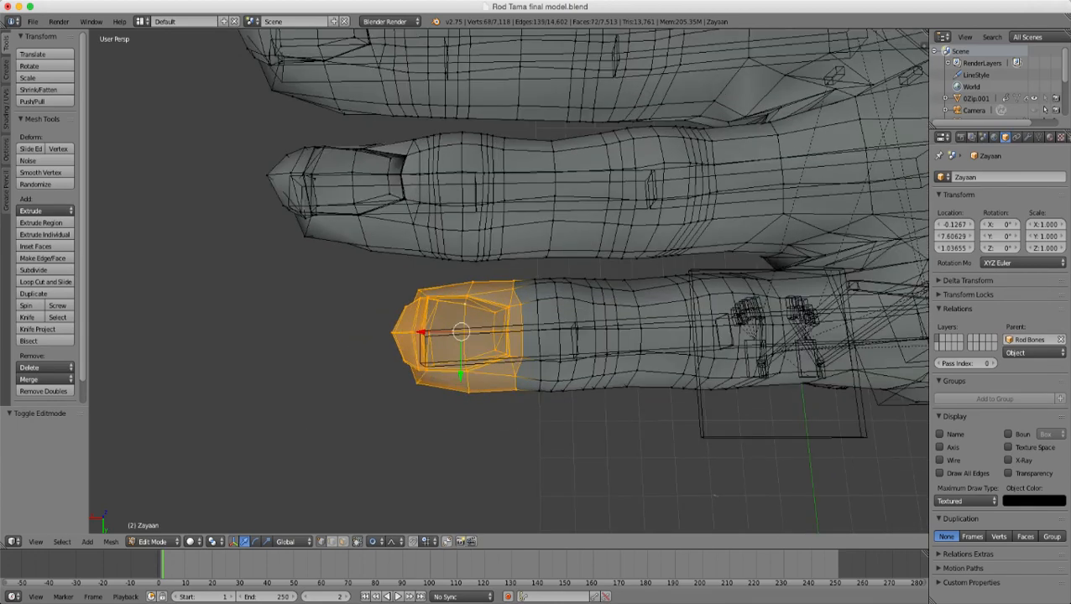
key(g)
key(x)
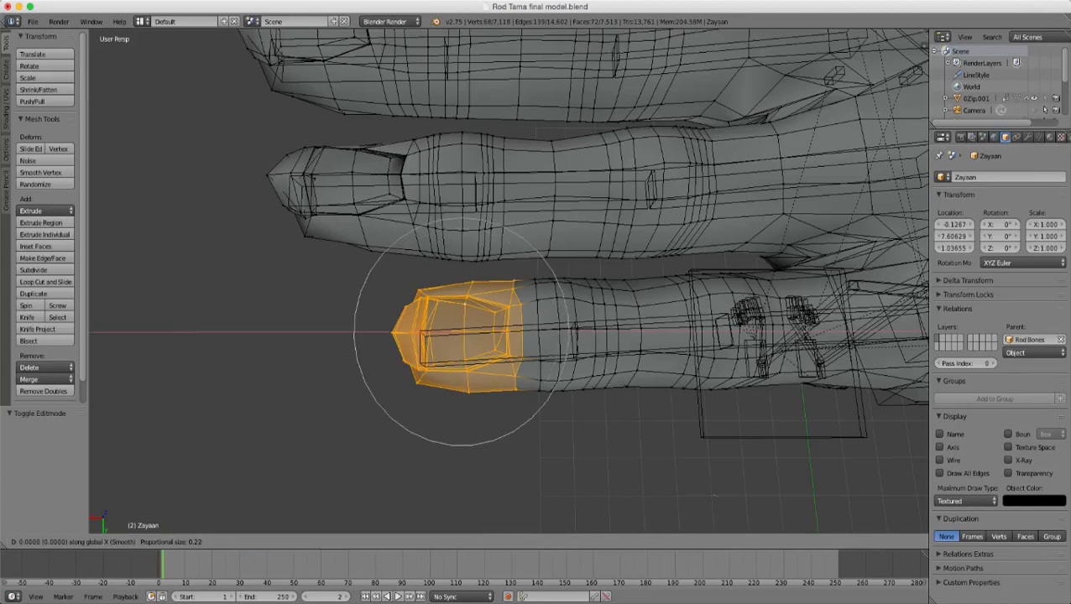
scroll(461, 333, down, 4)
scroll(461, 332, down, 3)
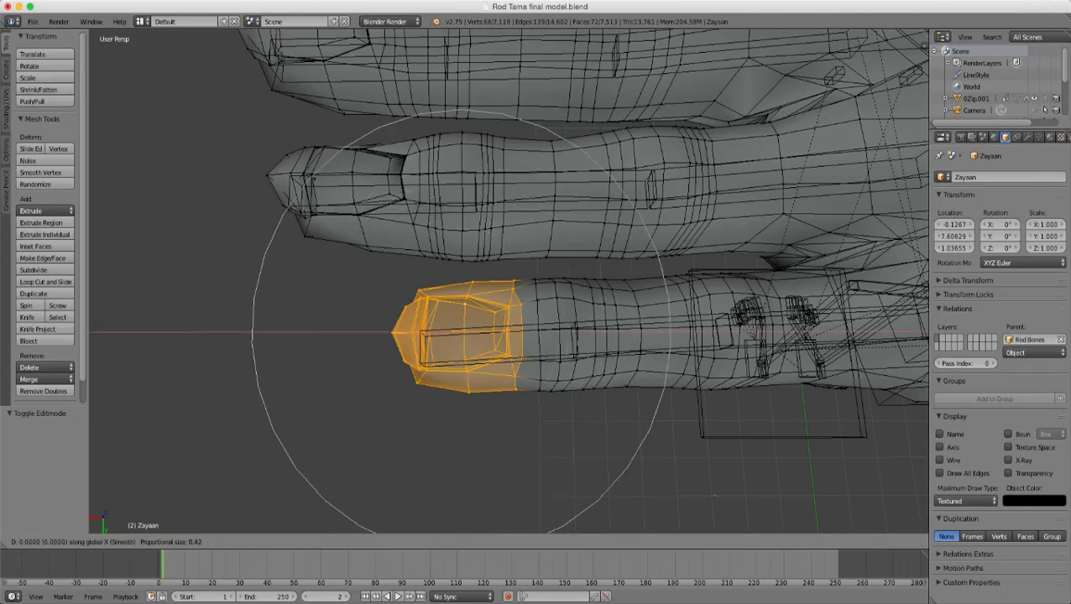
scroll(461, 332, down, 1)
scroll(461, 333, down, 2)
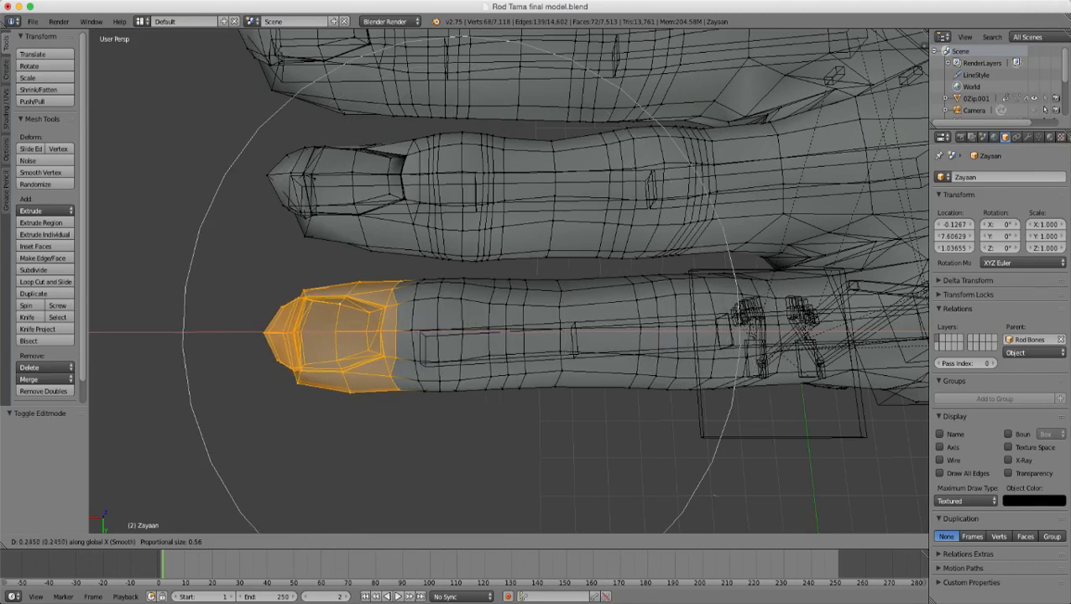
key(Return)
- Shift the little finger's tip by -0.010 along X with proportional size 0.26
middle_drag(503, 336, 537, 347)
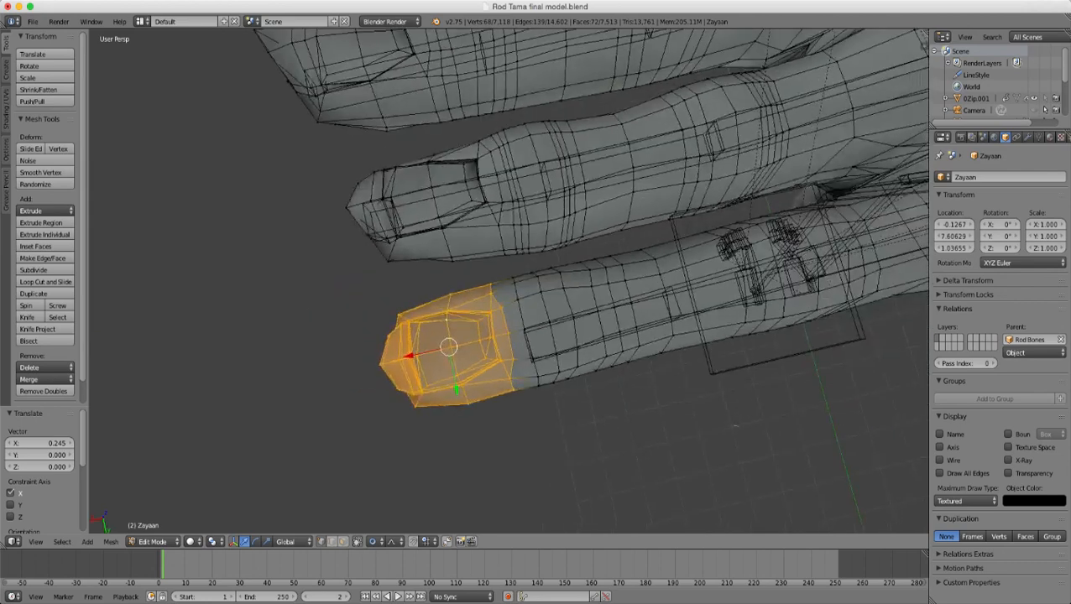
key(g)
key(x)
scroll(736, 426, up, 3)
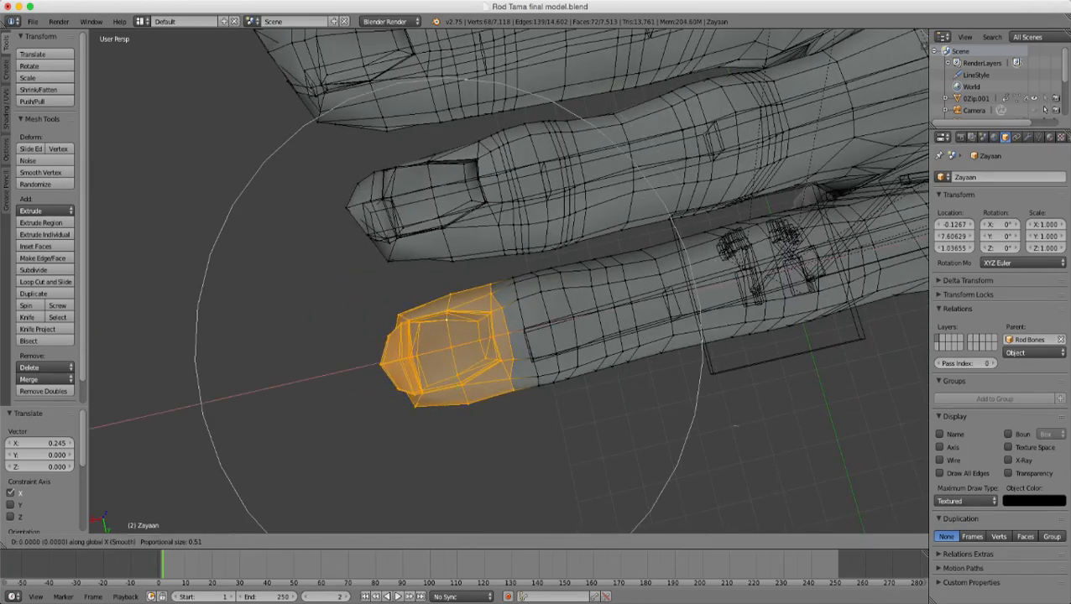
scroll(736, 426, up, 3)
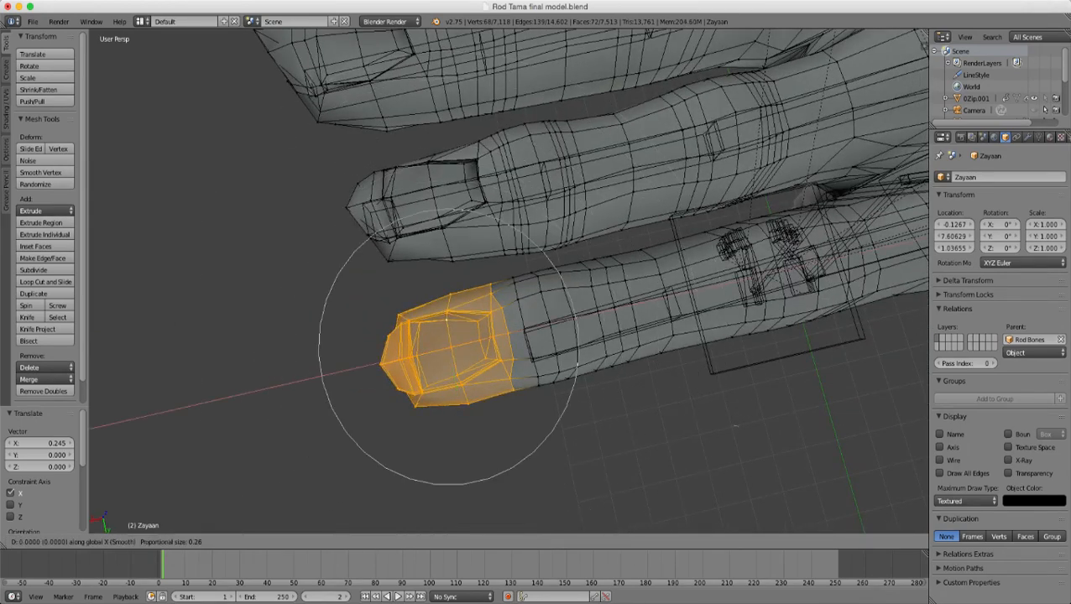
key(Return)
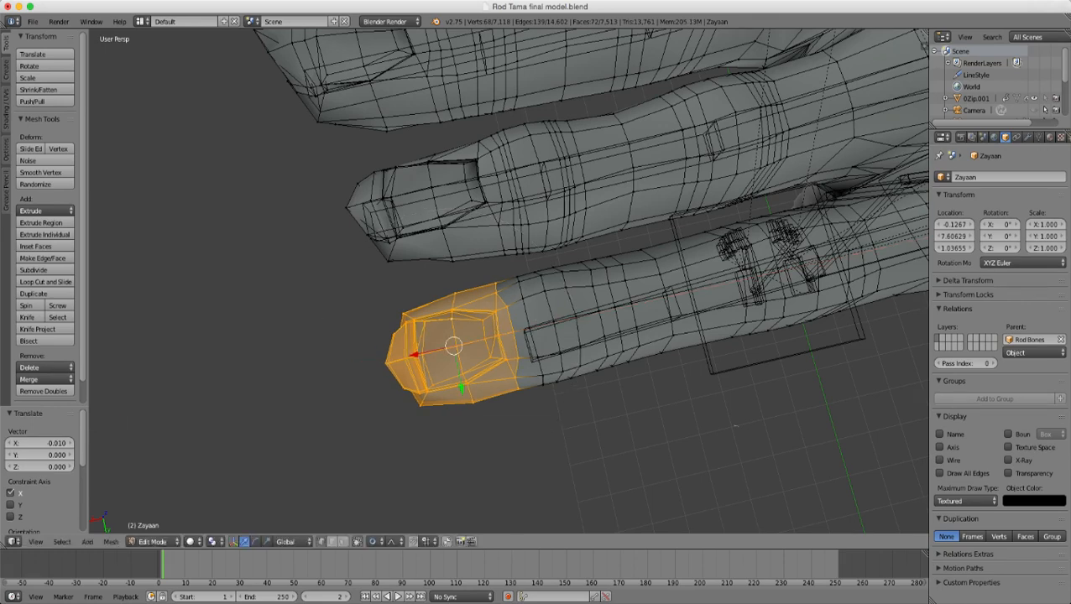
- Delete the closely spaced edge loop on the wrist side of the first knuckle on the finger beside the little finger
middle_drag(736, 426, 759, 504)
scroll(760, 504, up, 5)
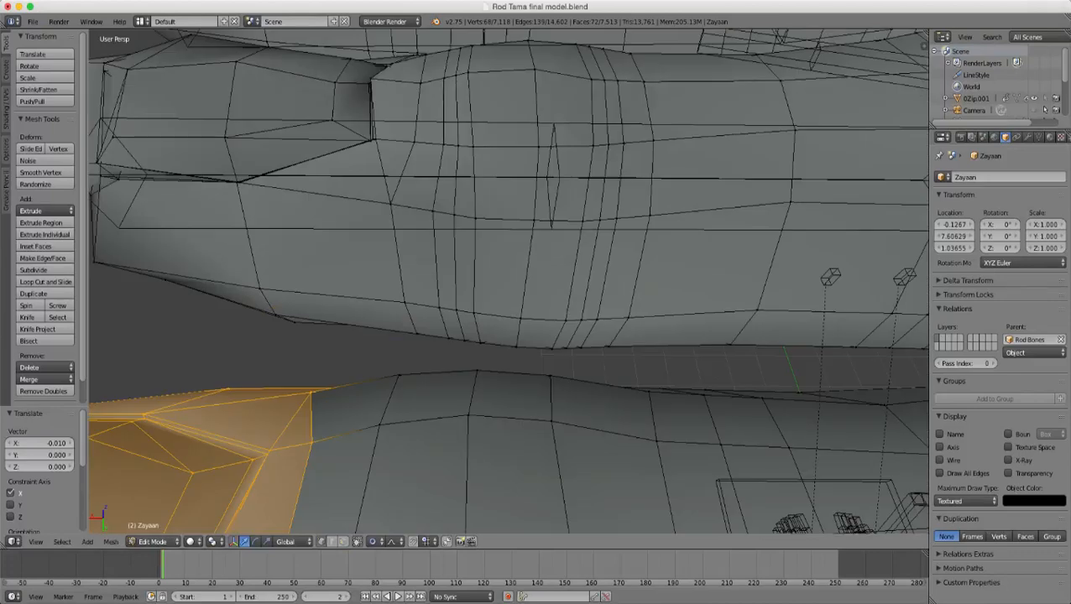
alt+right_click(599, 219)
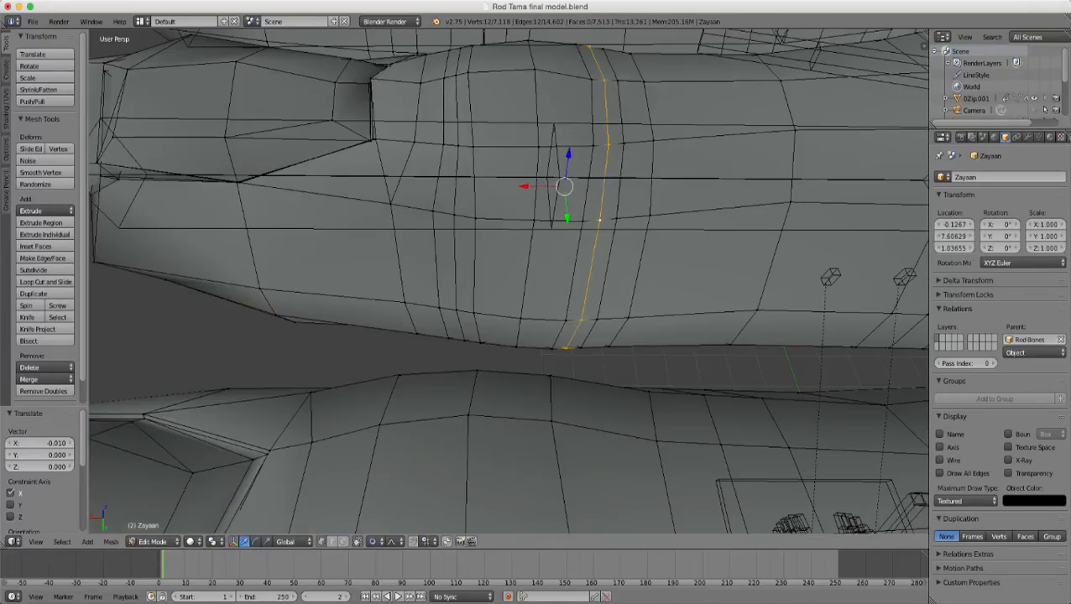
scroll(509, 285, down, 3)
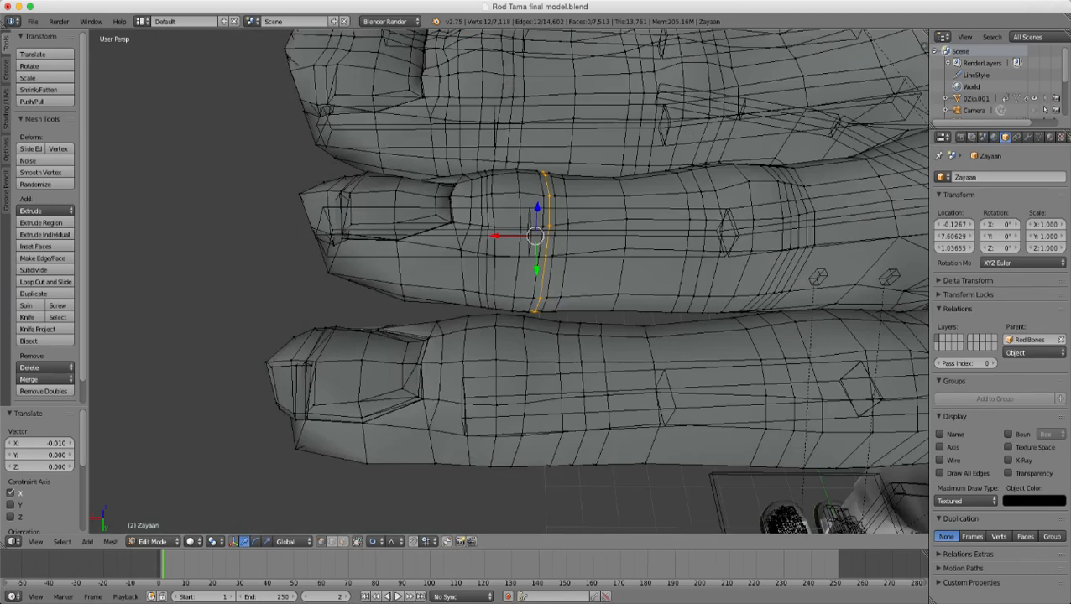
middle_drag(509, 286, 653, 326)
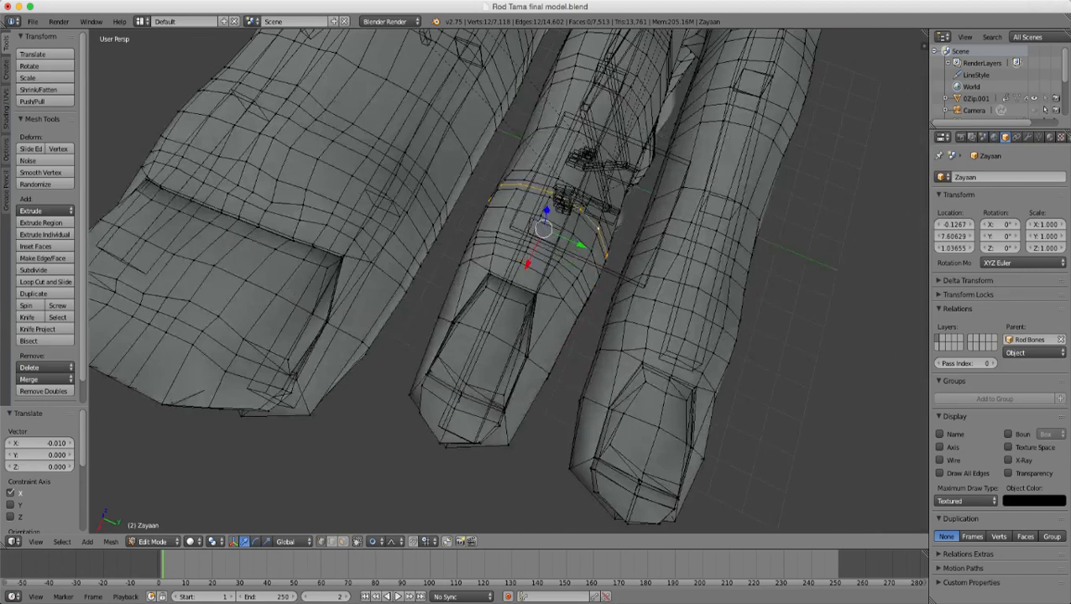
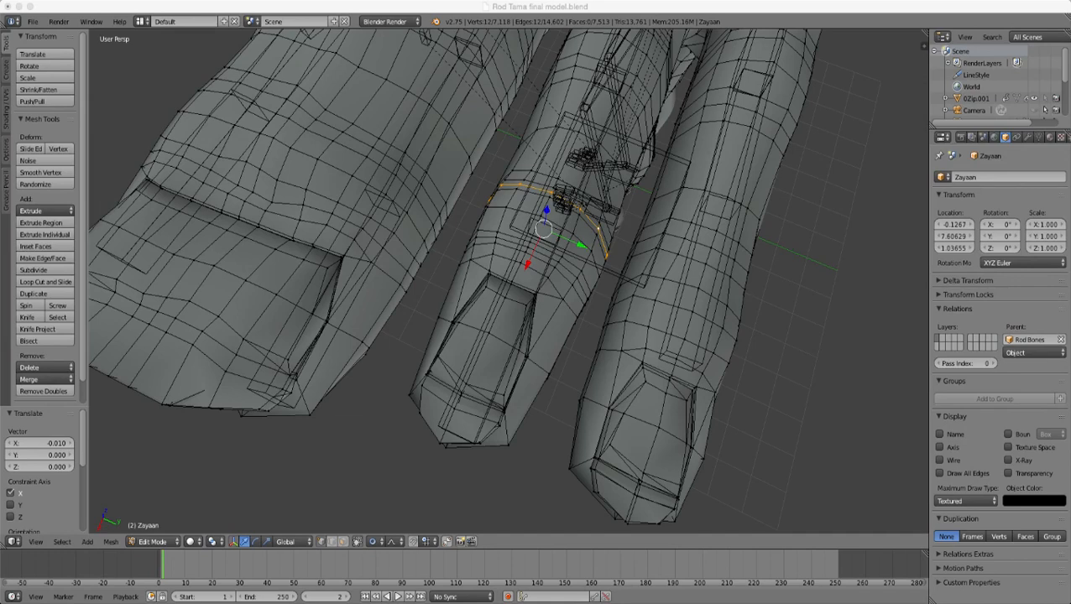
middle_drag(538, 302, 436, 281)
scroll(537, 319, up, 4)
middle_drag(605, 344, 561, 351)
key(x)
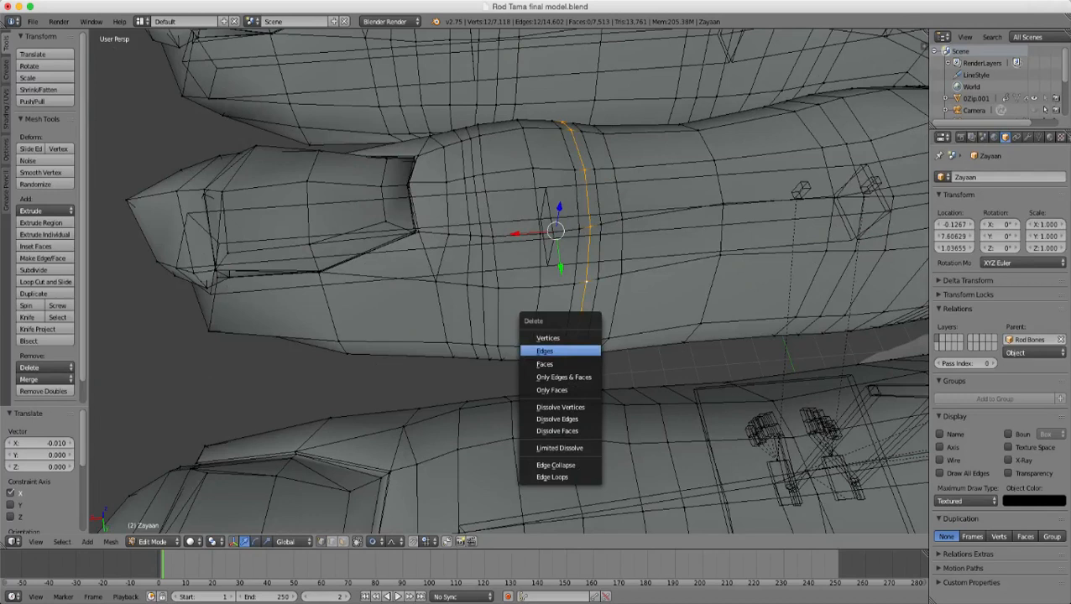
click(551, 476)
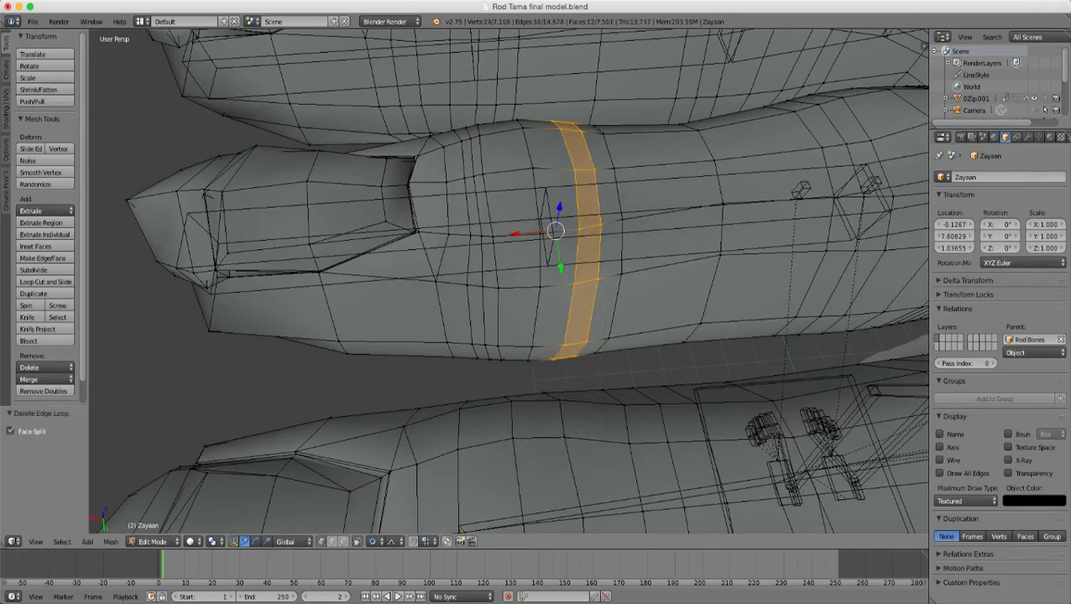
- Delete another crowded edge loop on the same finger, on the nail side of that knuckle
alt+right_click(477, 294)
key(x)
click(454, 298)
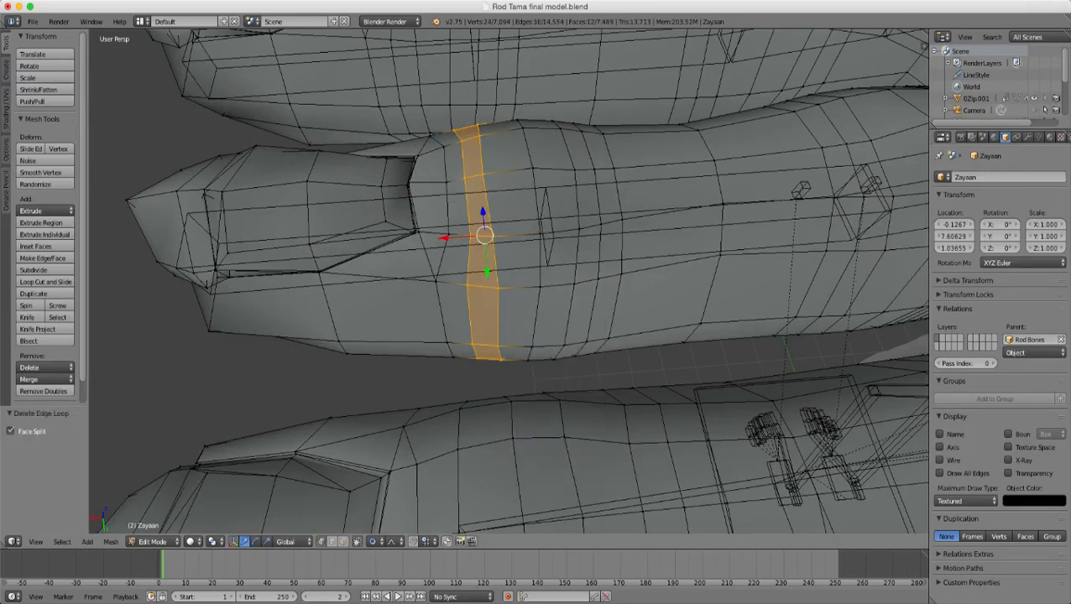
- Examine the vertices along that finger's nail edge and the facing sides of the fingers from several angles
scroll(508, 281, down, 3)
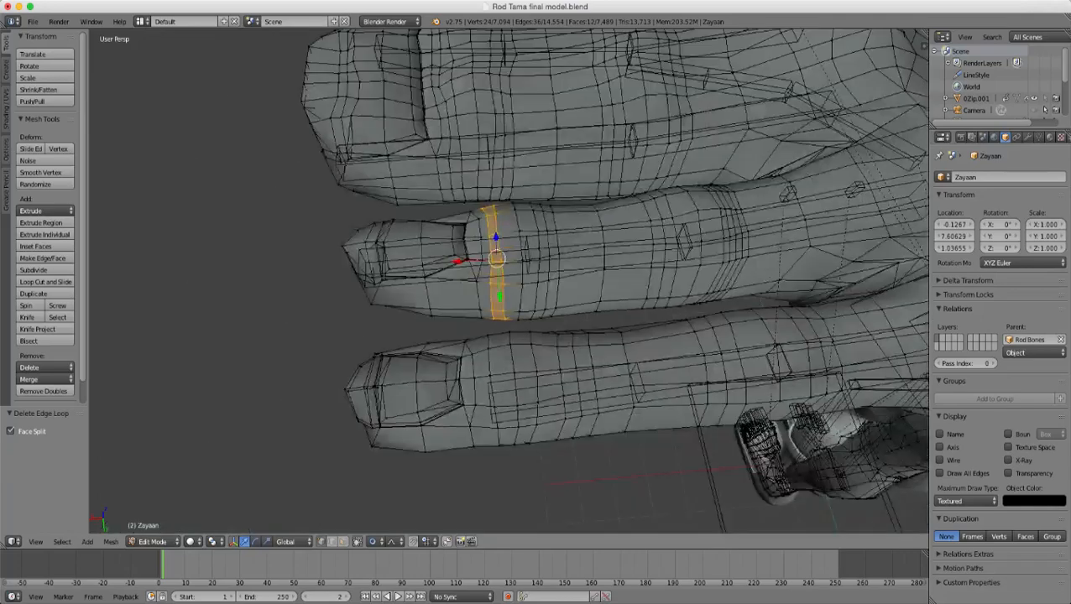
middle_drag(508, 281, 617, 294)
scroll(507, 281, up, 4)
middle_drag(508, 281, 324, 239)
scroll(315, 210, up, 6)
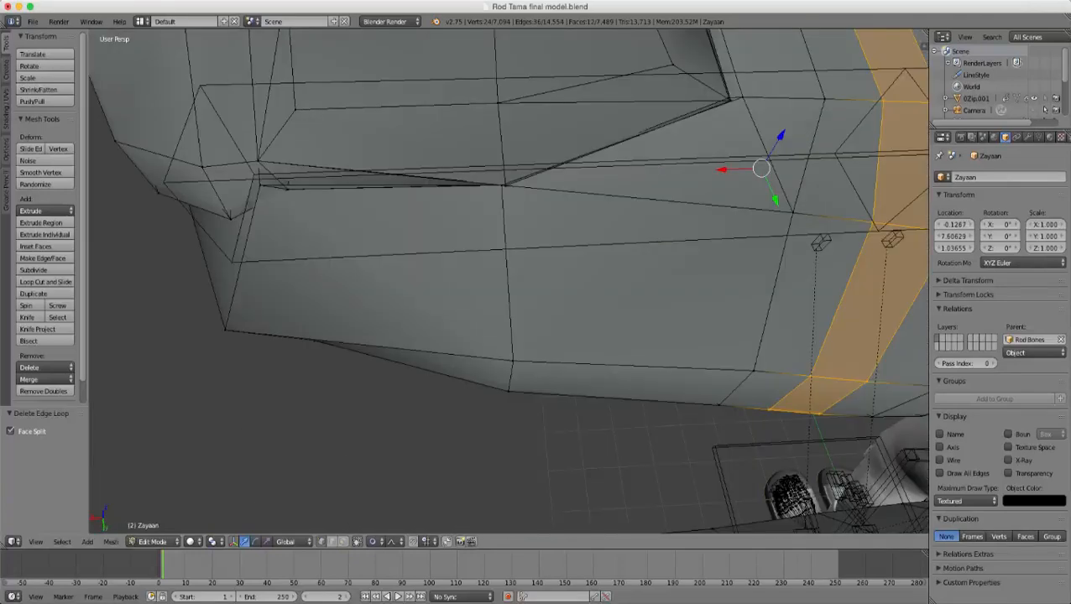
right_click(504, 186)
shift+right_click(503, 186)
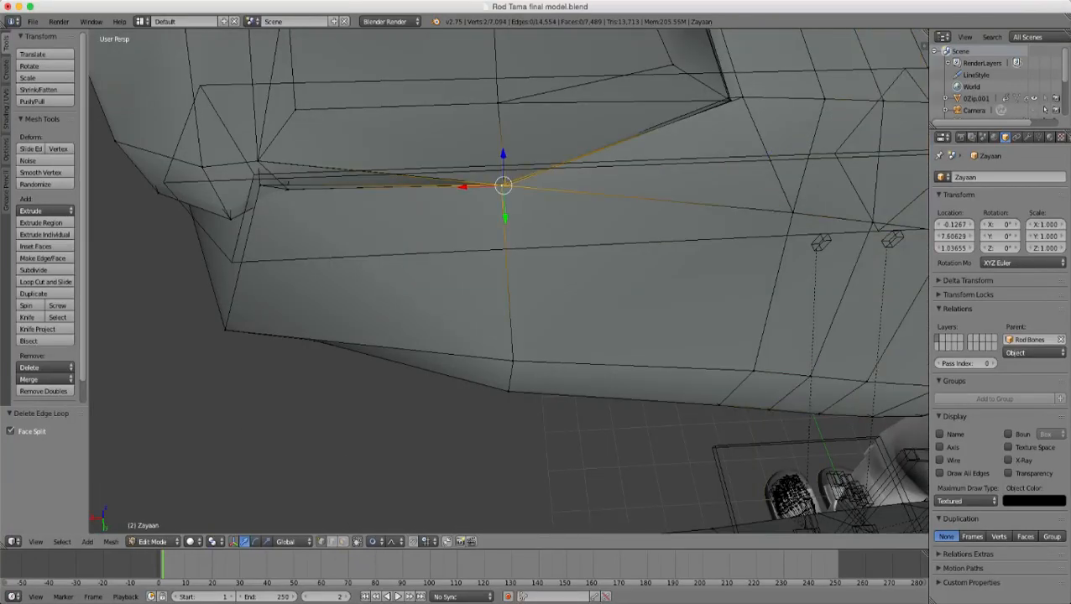
scroll(509, 281, down, 6)
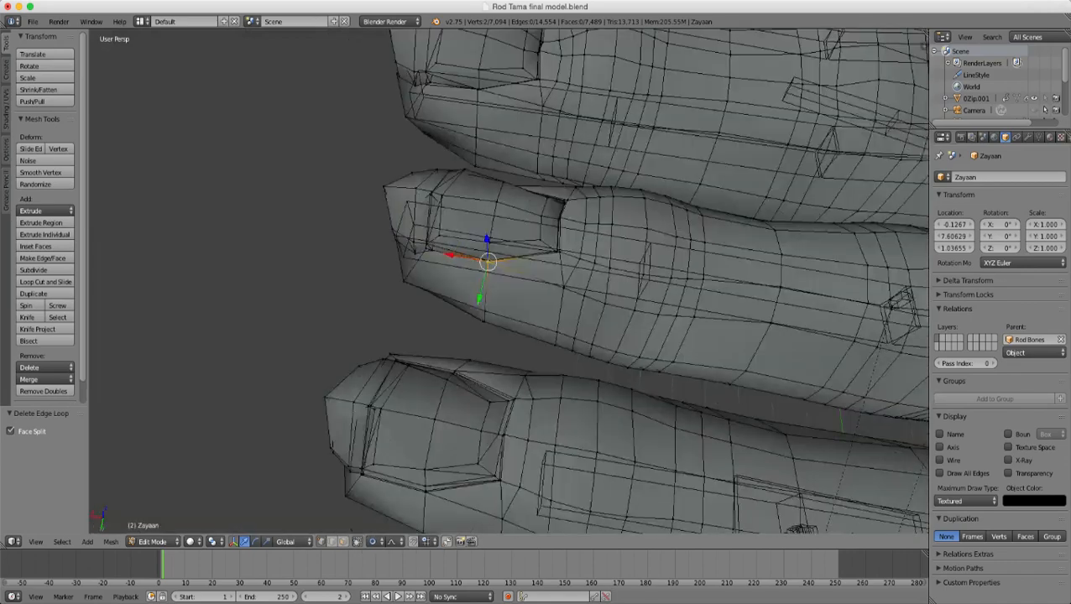
middle_drag(509, 281, 547, 325)
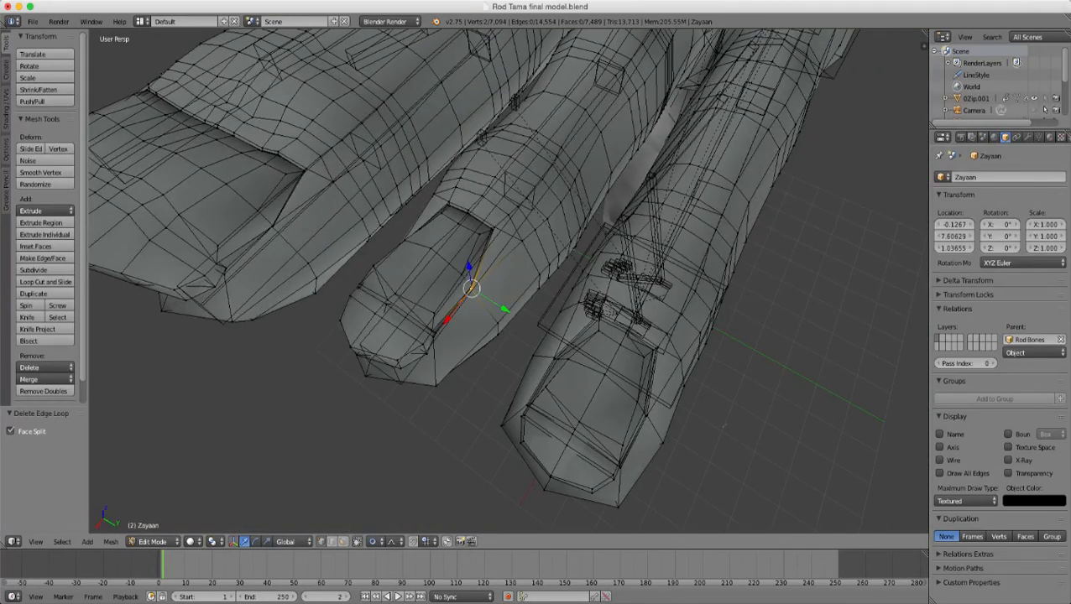
scroll(724, 426, down, 2)
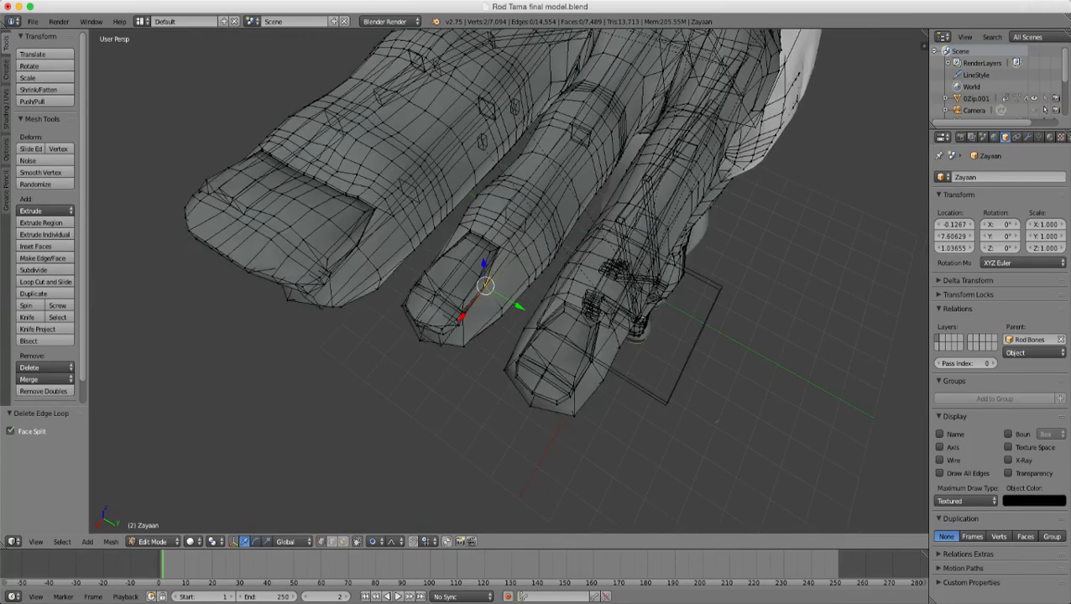
middle_drag(724, 427, 769, 329)
scroll(509, 281, up, 2)
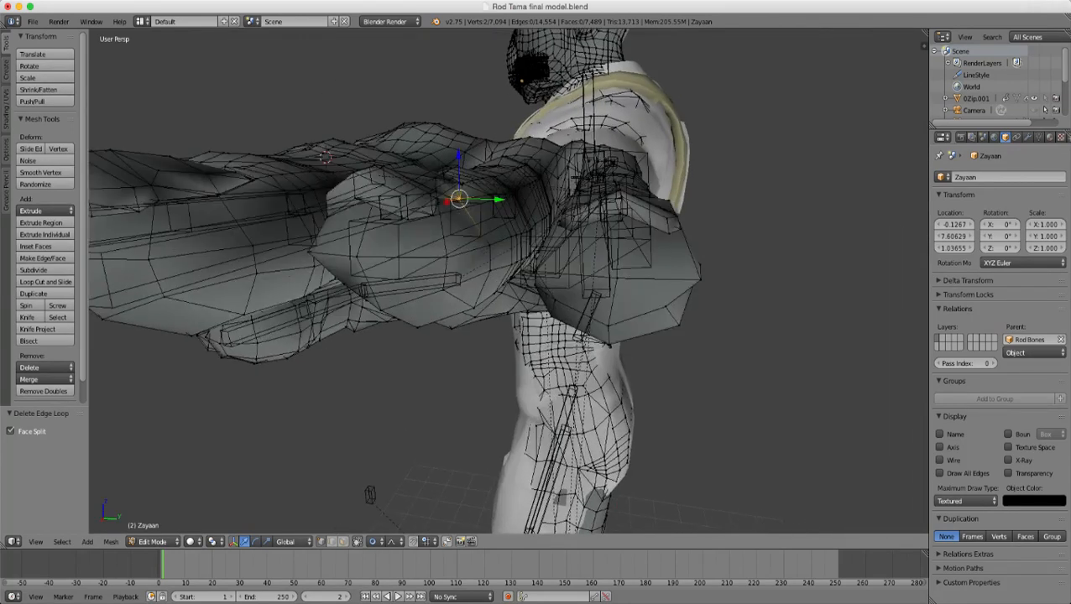
middle_drag(509, 281, 597, 312)
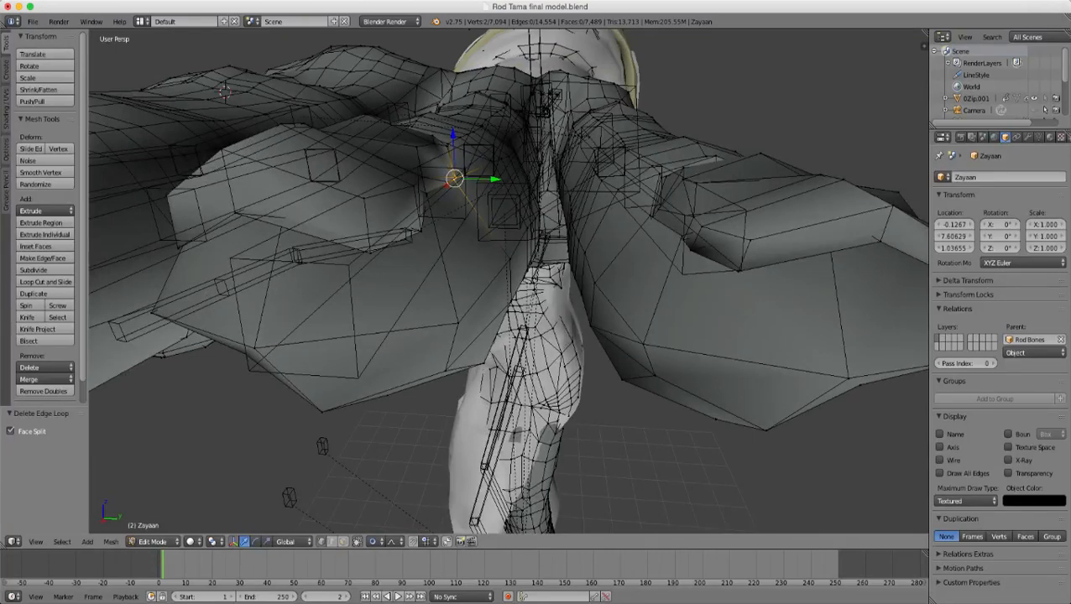
- In face select mode, select the lengthwise face loop around the finger beside the little finger, keeping only its side facing the little finger
click(343, 542)
middle_drag(547, 405, 491, 417)
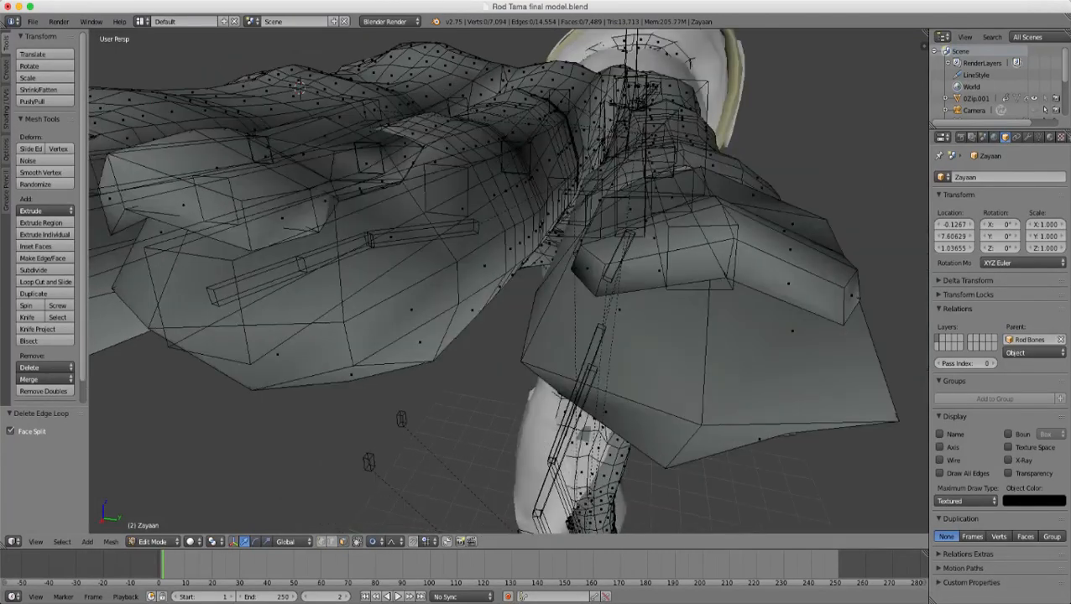
right_click(411, 310)
shift+right_click(478, 268)
mouse_move(479, 268)
middle_down()
mouse_move(417, 294)
mouse_move(475, 304)
mouse_move(480, 287)
middle_up()
alt+right_click(409, 316)
scroll(408, 316, down, 5)
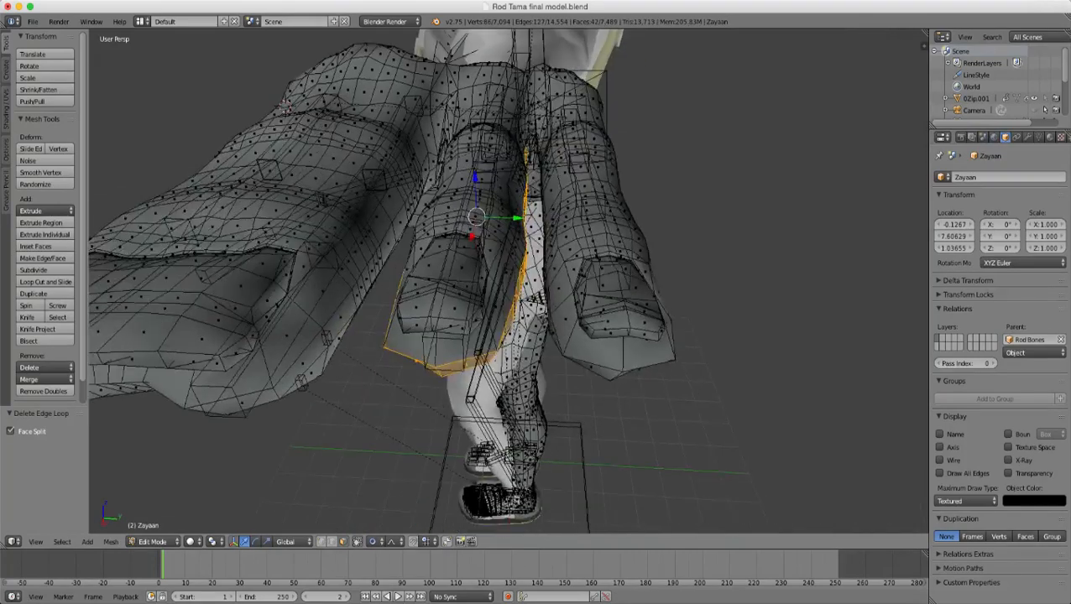
key(z)
key(c)
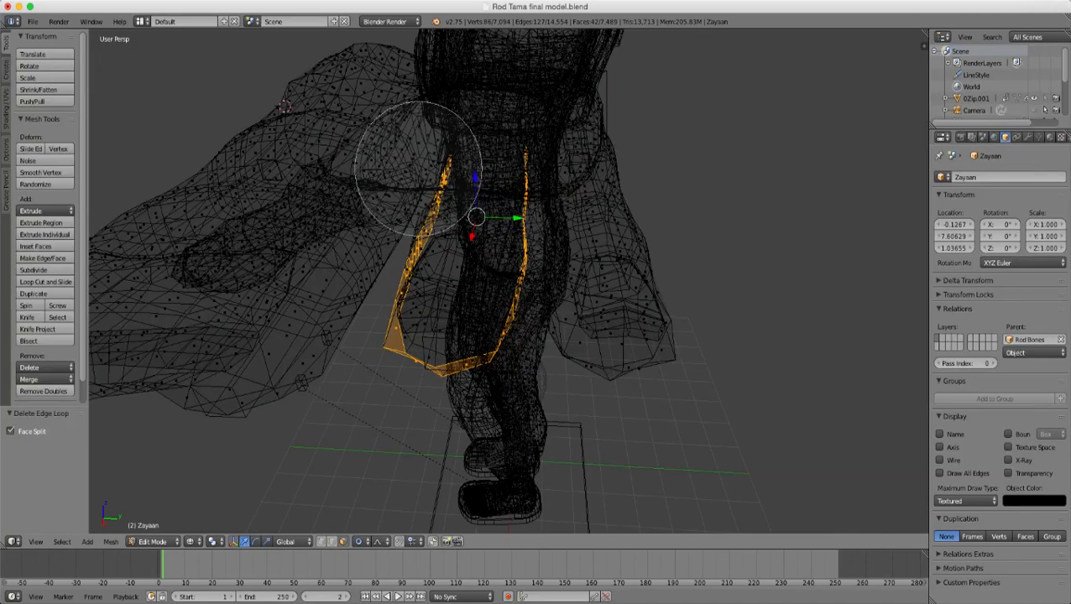
mouse_move(418, 131)
middle_down()
mouse_move(423, 330)
mouse_move(503, 259)
mouse_move(542, 264)
mouse_move(531, 318)
mouse_move(663, 394)
mouse_move(579, 357)
mouse_move(560, 298)
mouse_move(524, 273)
middle_up()
right_click(423, 330)
key(z)
- Add the facing strip of faces on the little finger's inner side to the selection and delete the faces of both strips
scroll(503, 259, up, 2)
alt+shift+right_click(531, 376)
mouse_move(530, 376)
middle_down()
mouse_move(537, 470)
mouse_move(521, 482)
mouse_move(625, 444)
mouse_move(676, 453)
mouse_move(479, 346)
middle_up()
key(z)
key(z)
shift+right_click(602, 345)
shift+right_click(626, 362)
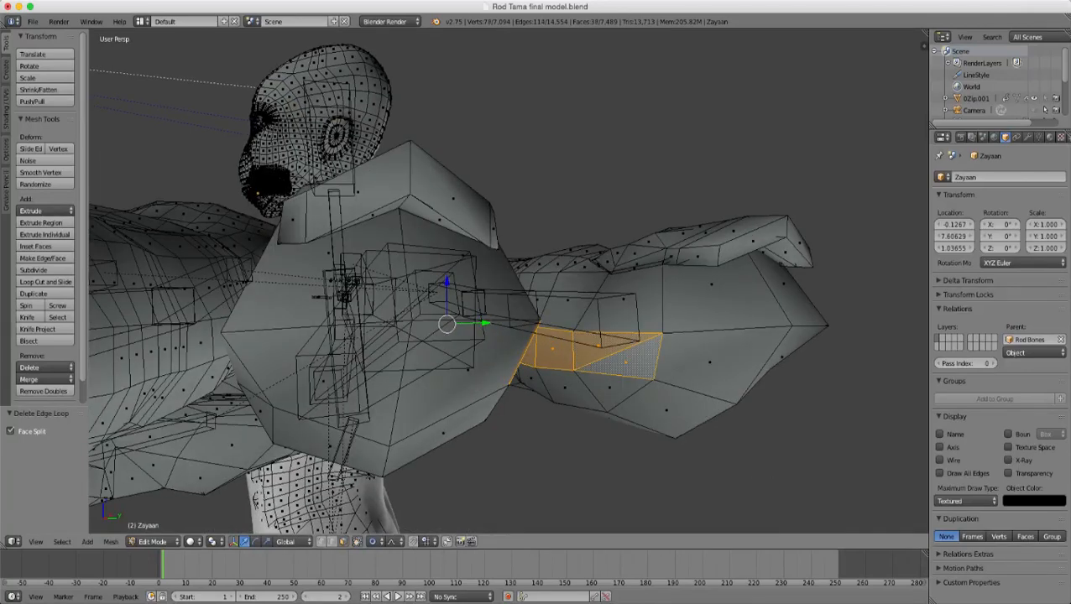
middle_drag(626, 361, 579, 357)
scroll(764, 365, up, 1)
key(x)
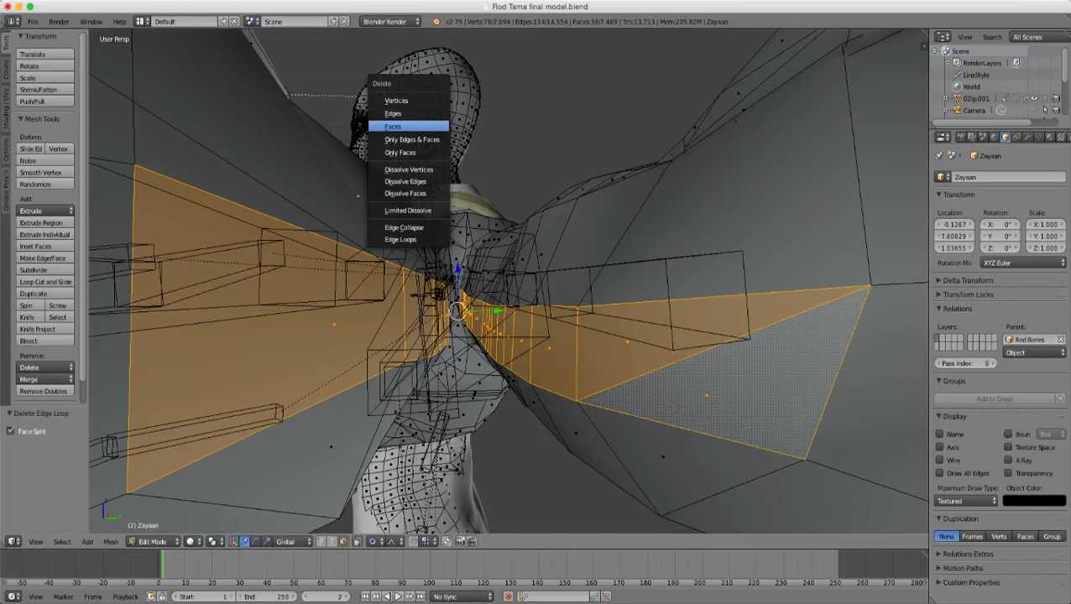
click(411, 126)
- Select the boundary edge loops of the openings on the facing sides of both fingers
middle_drag(412, 126, 537, 118)
middle_drag(538, 252, 472, 340)
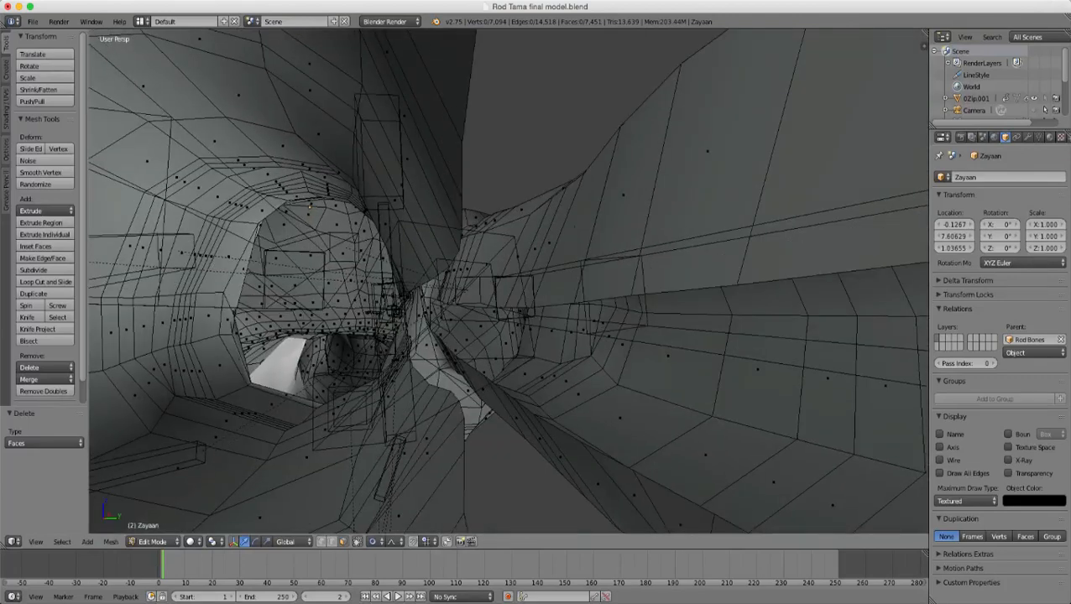
key(3)
alt+right_click(689, 291)
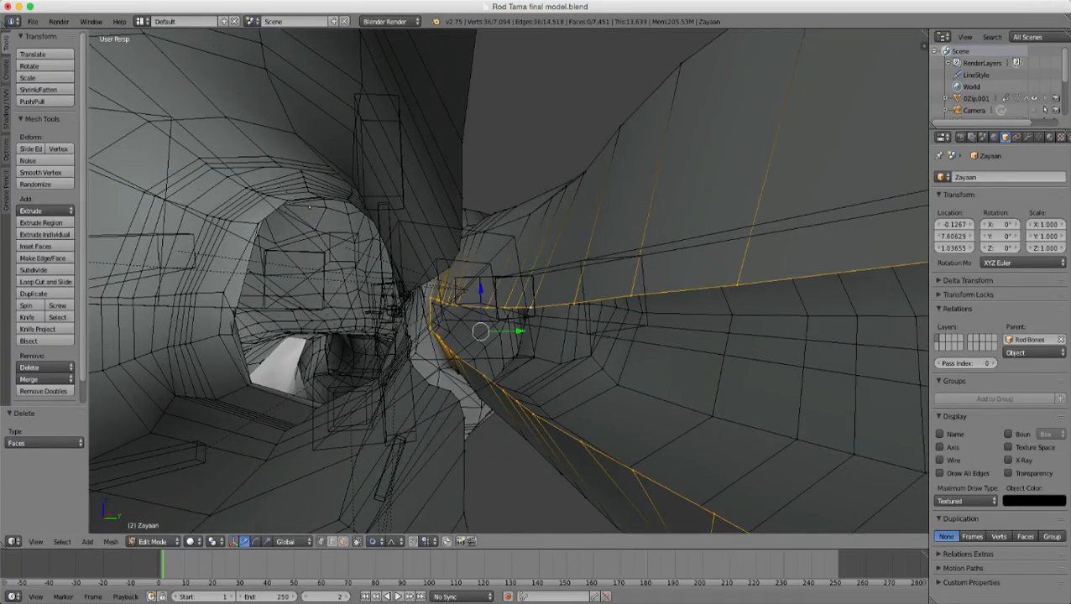
middle_drag(689, 290, 789, 307)
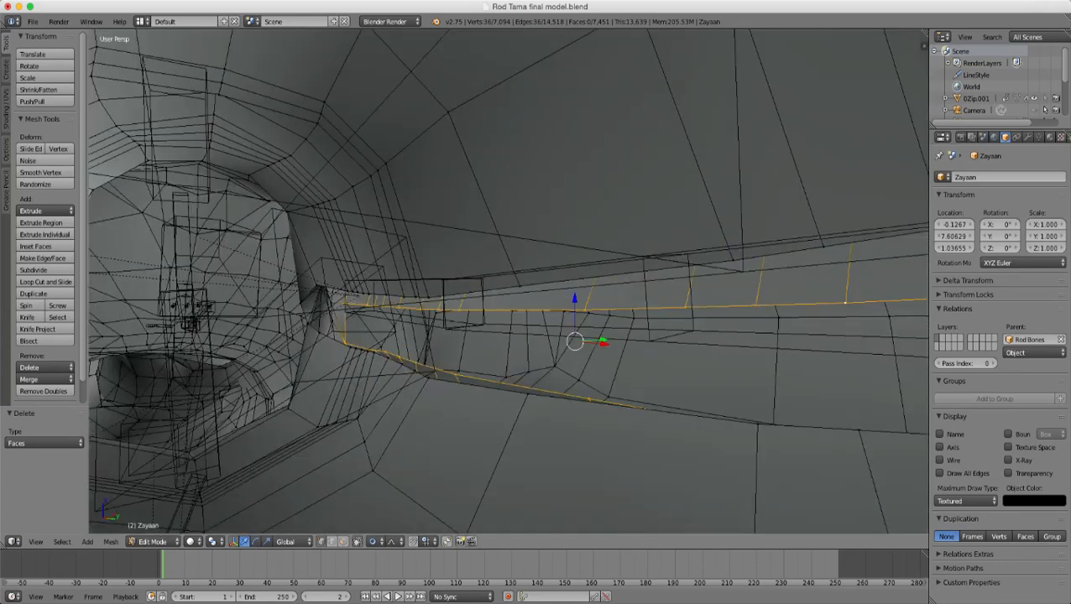
alt+shift+right_click(533, 285)
middle_drag(522, 287, 391, 294)
scroll(420, 294, down, 6)
scroll(512, 323, up, 5)
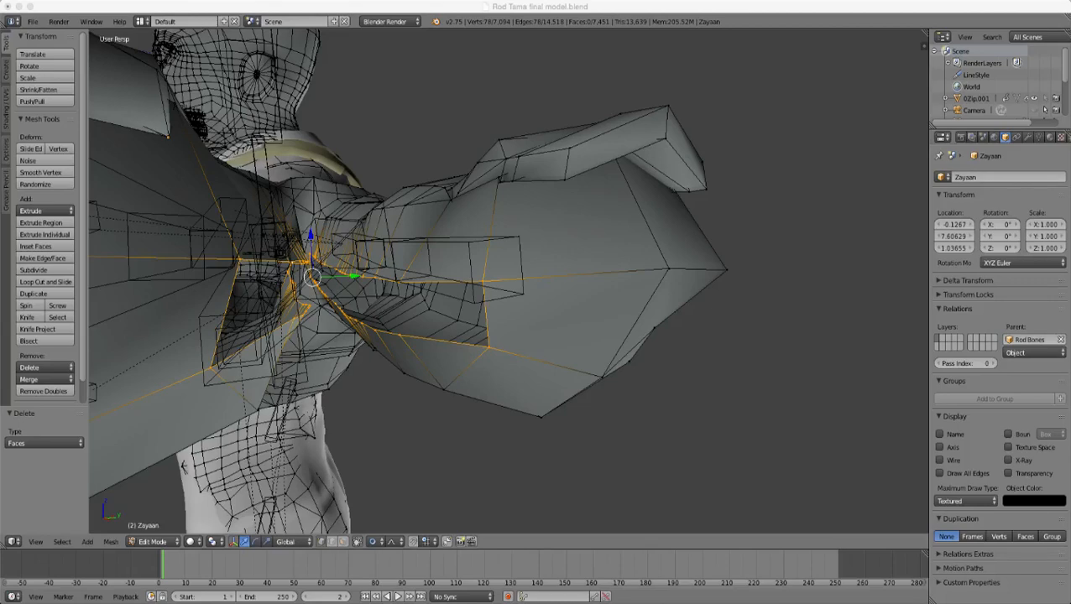
middle_drag(486, 356, 431, 336)
key(s)
scroll(431, 336, up, 4)
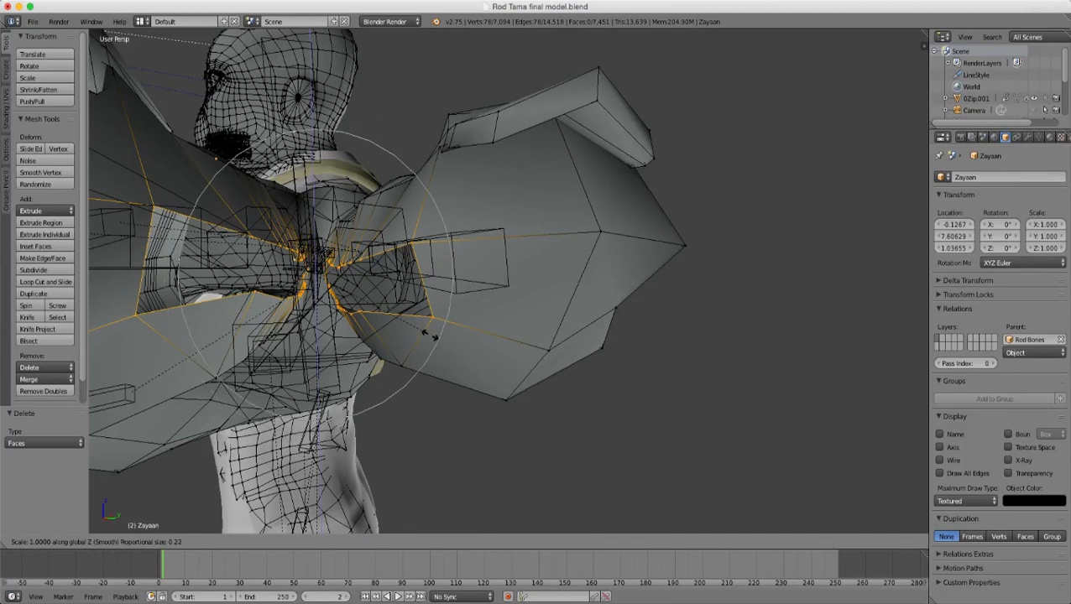
key(z)
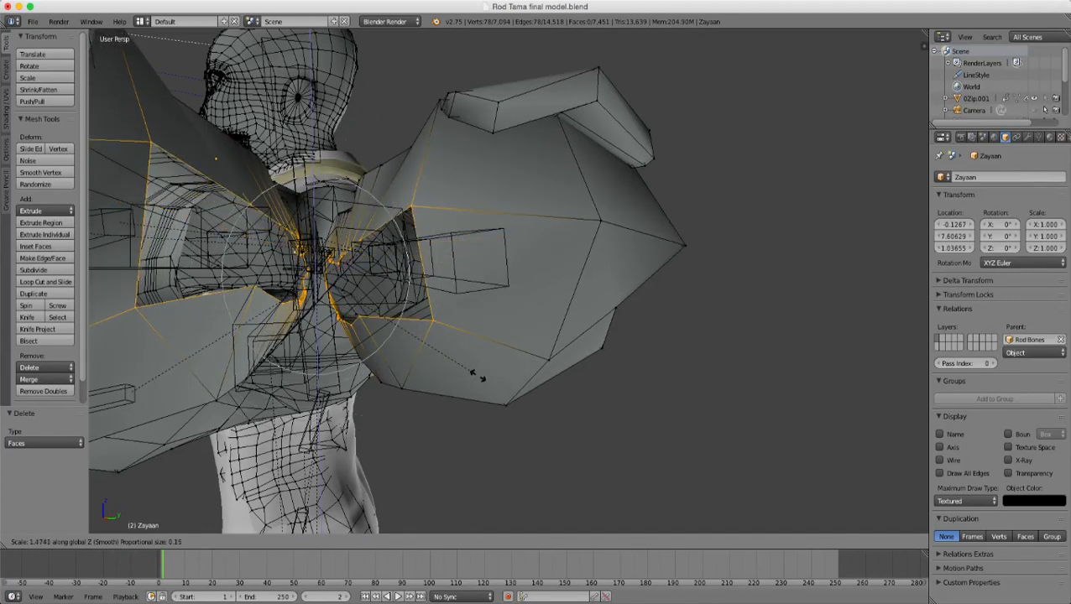
key(Return)
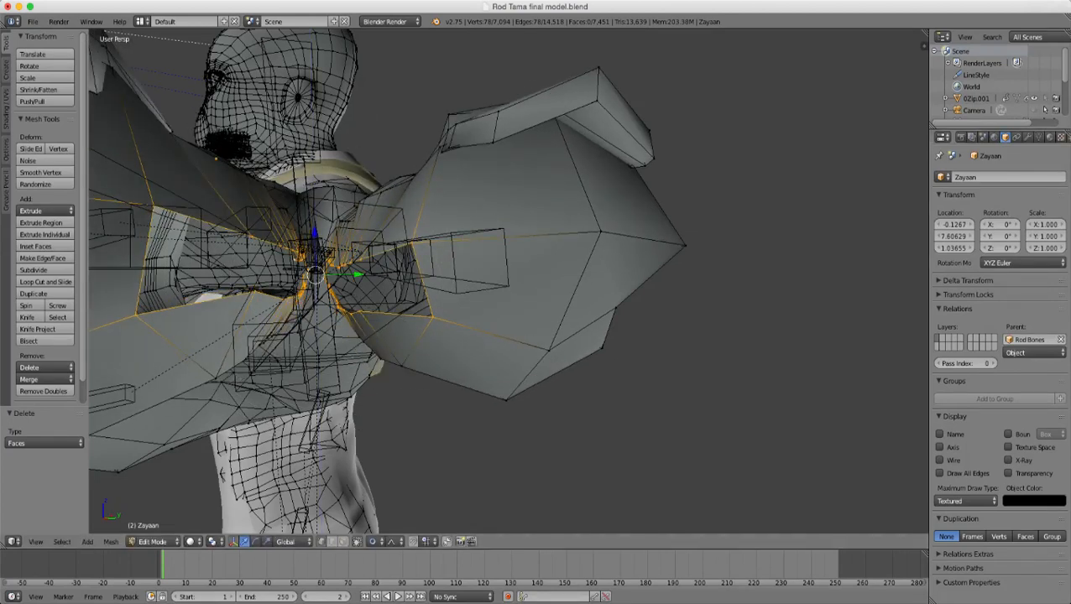
middle_drag(431, 336, 445, 420)
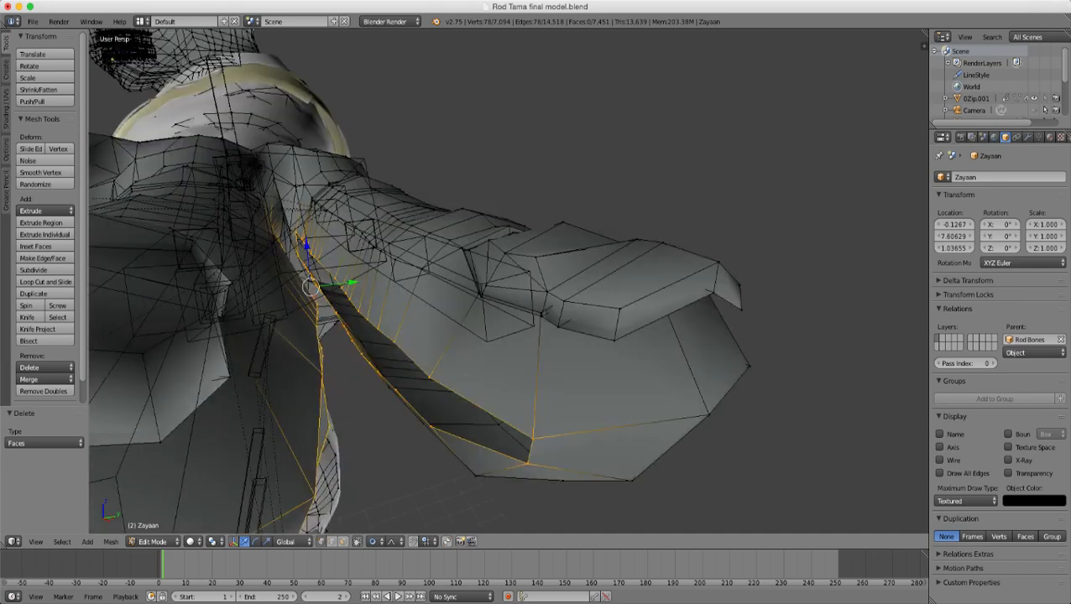
key(s)
key(z)
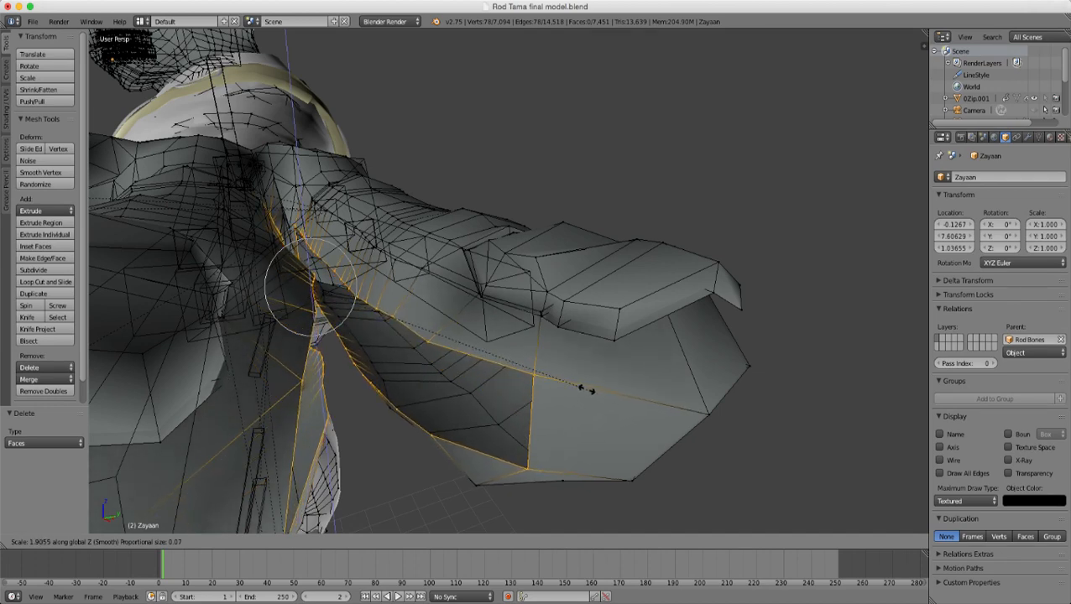
key(Escape)
- Widen both finger openings by scaling their boundary loops 1.622 along Z with proportional size 0.07
middle_drag(508, 285, 489, 354)
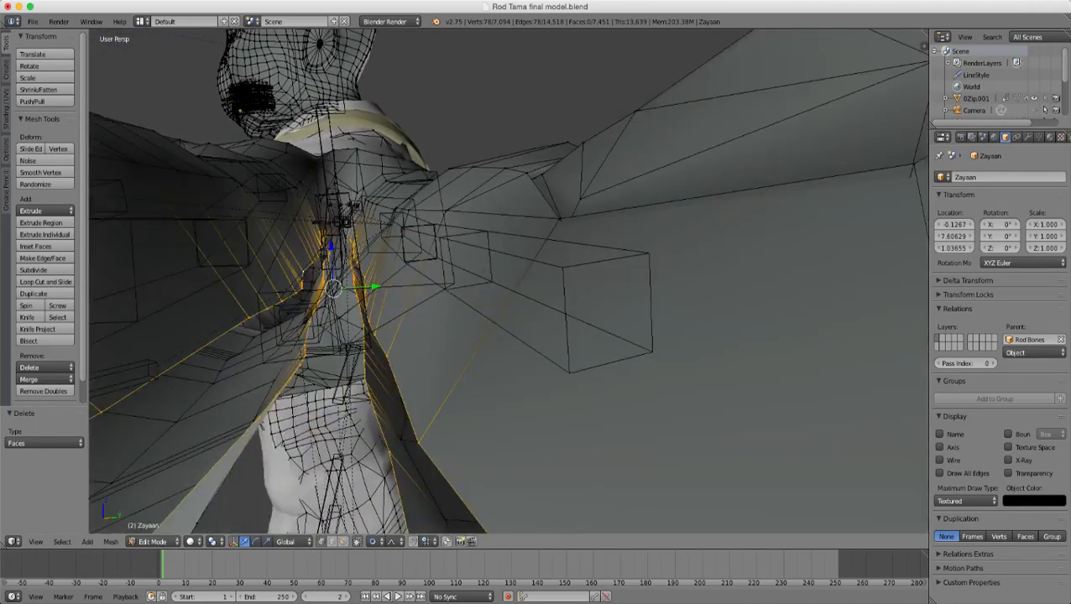
key(s)
key(z)
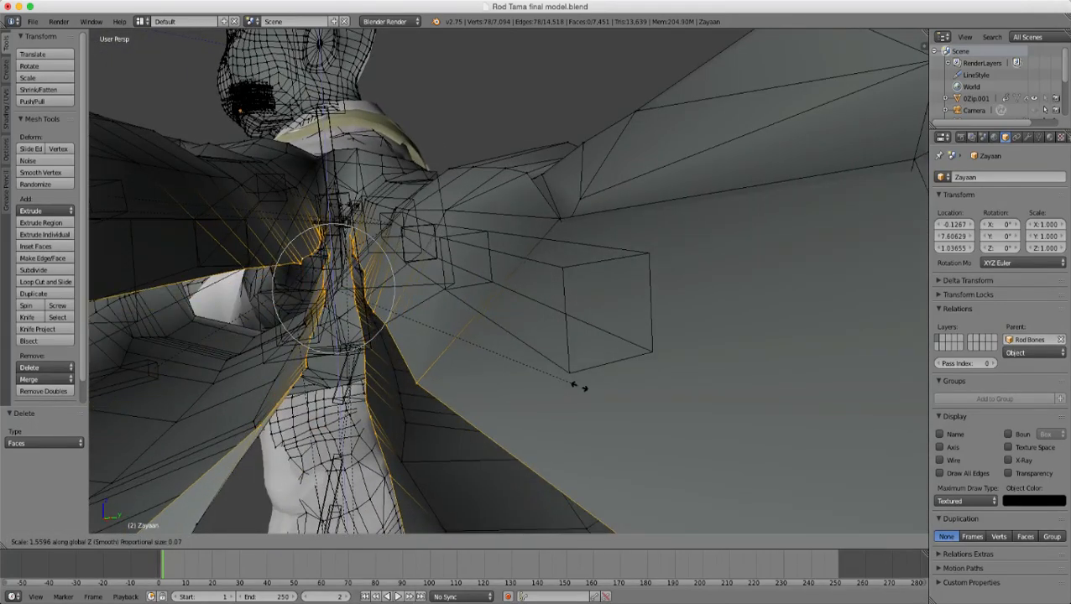
click(573, 384)
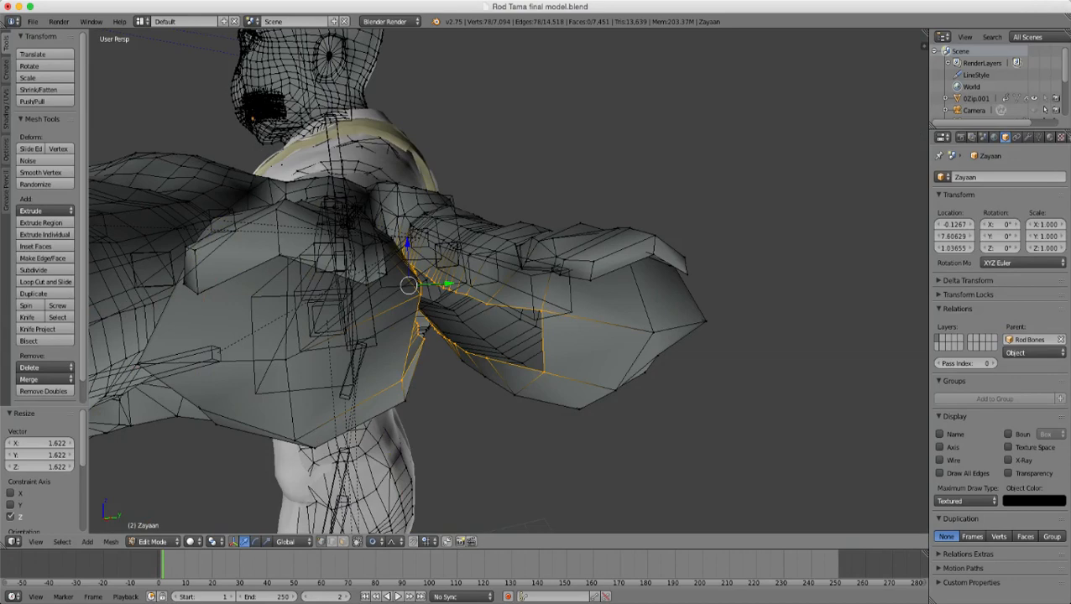
middle_drag(504, 294, 519, 340)
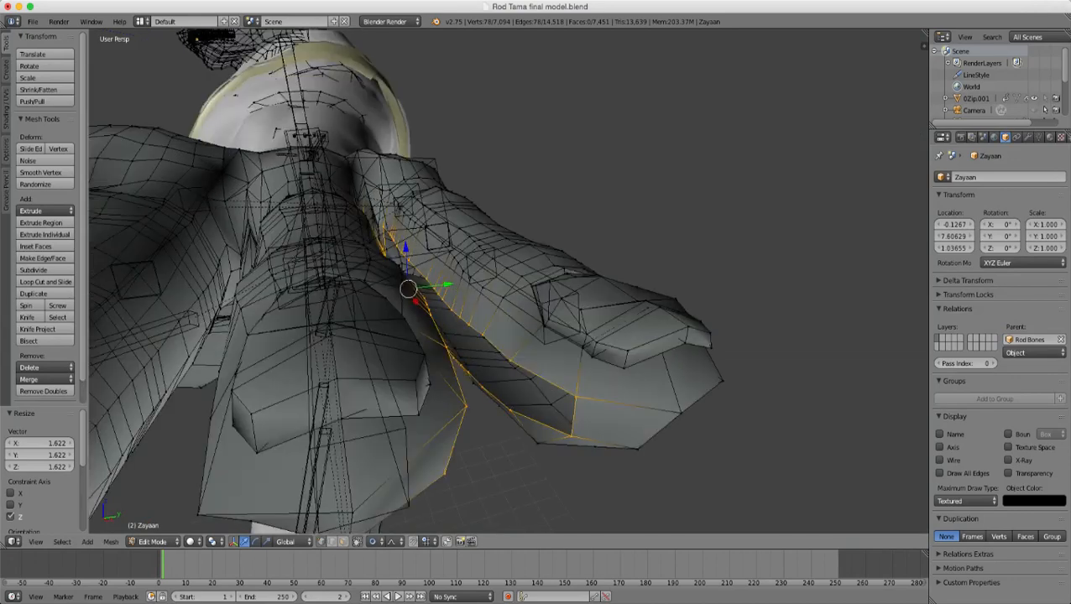
middle_drag(503, 293, 688, 370)
shift+middle_drag(507, 370, 703, 348)
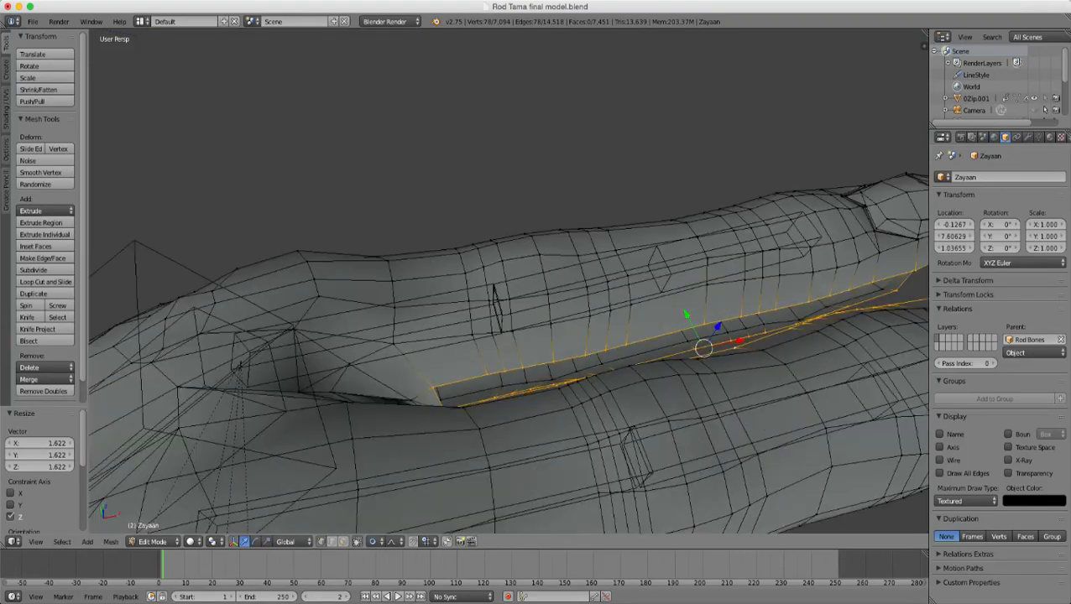
- Switch to face selection at the base of the gap between the two opened fingers
middle_drag(537, 336, 429, 231)
scroll(509, 282, up, 4)
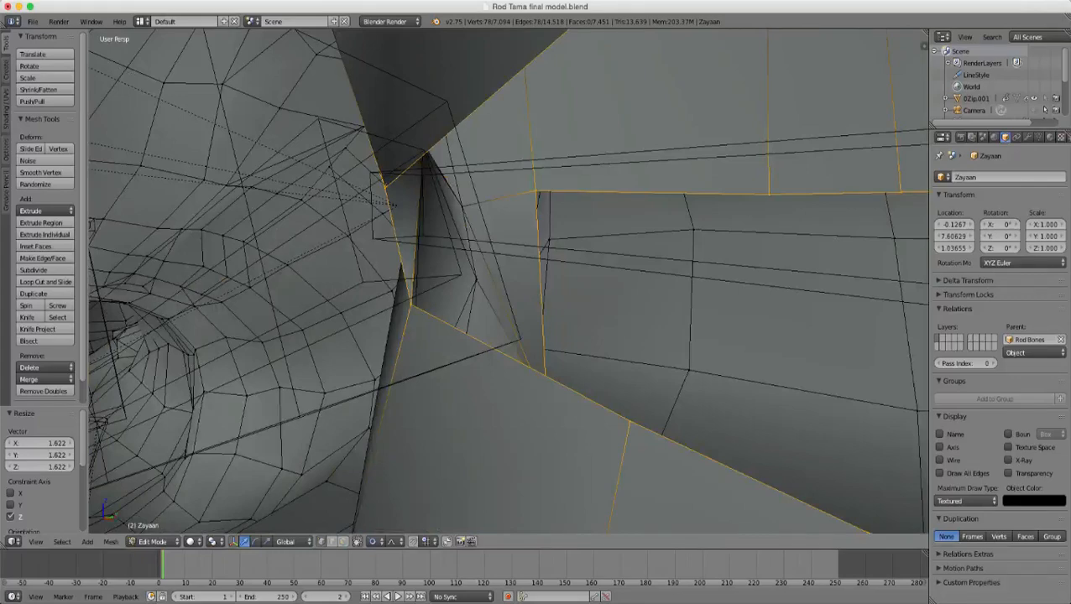
key(ctrl+Tab)
key(3)
middle_drag(470, 277, 349, 281)
right_click(365, 214)
shift+right_click(351, 362)
mouse_move(464, 332)
middle_down()
mouse_move(649, 338)
mouse_move(449, 338)
middle_up()
shift+right_click(649, 337)
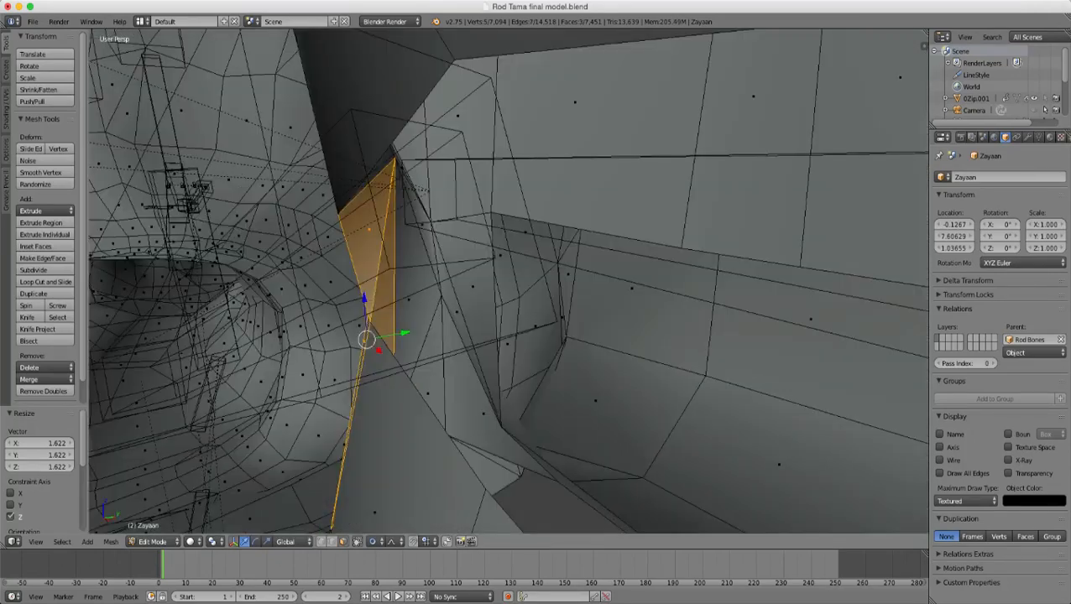
shift+right_click(409, 299)
shift+right_click(424, 226)
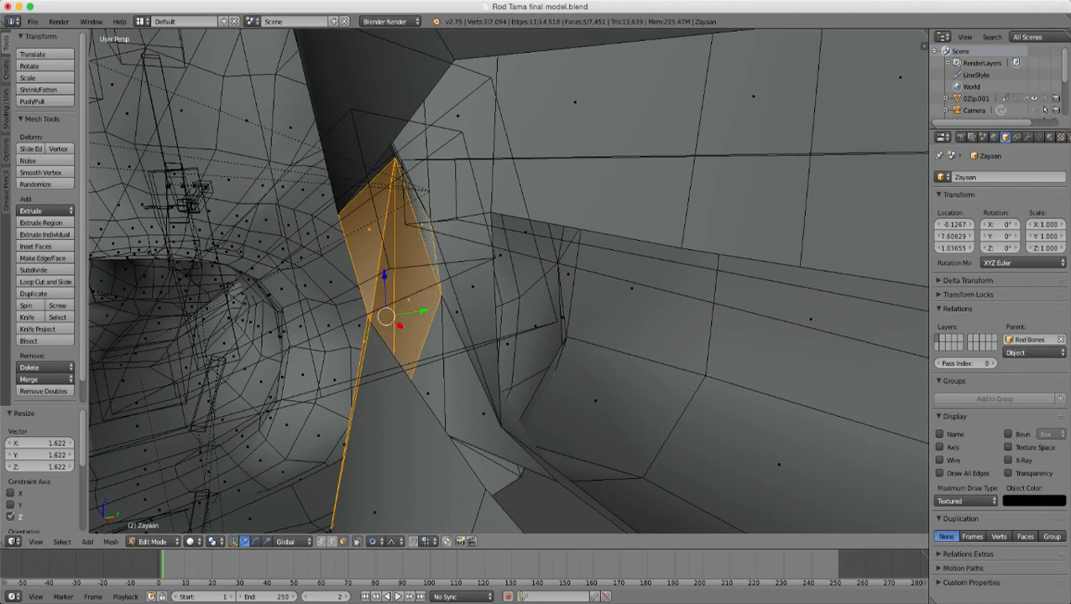
shift+right_click(458, 312)
shift+right_click(472, 287)
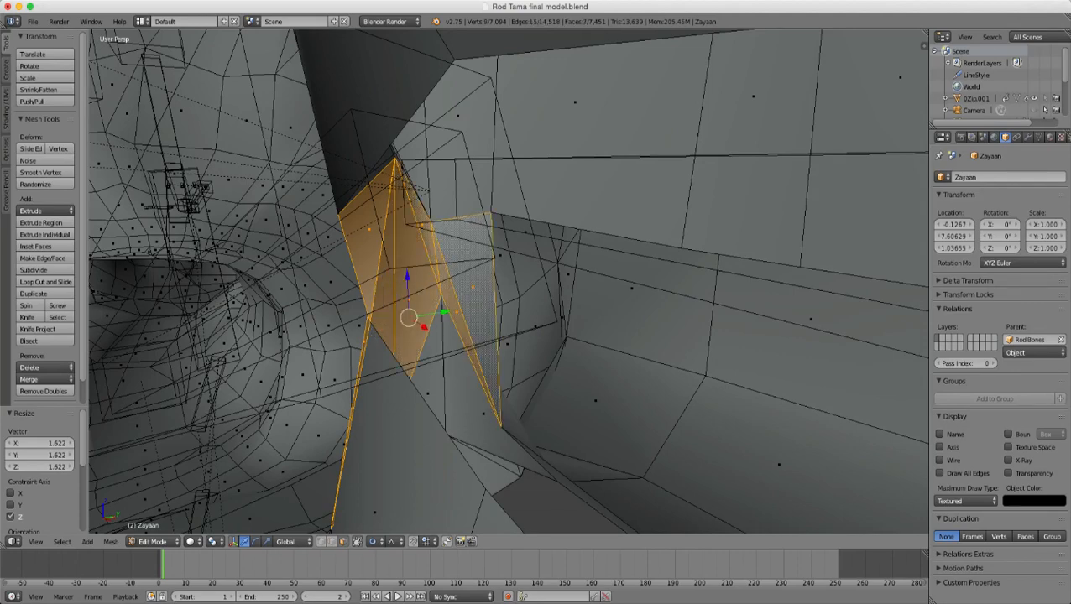
middle_drag(472, 287, 575, 262)
scroll(617, 261, down, 3)
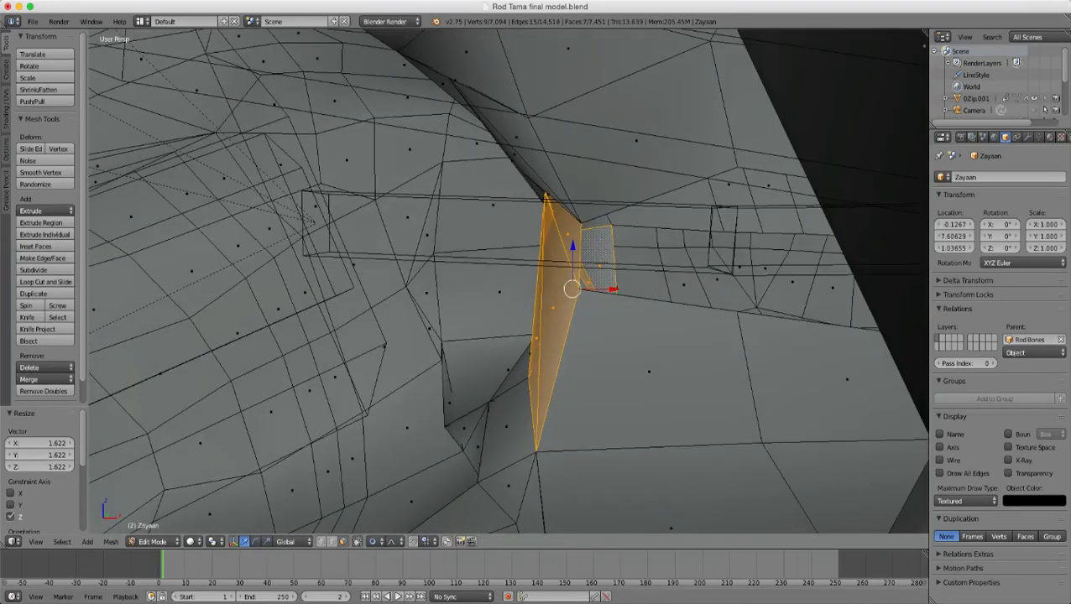
shift+right_click(554, 304)
shift+right_click(536, 338)
key(z)
drag(536, 338, 520, 335)
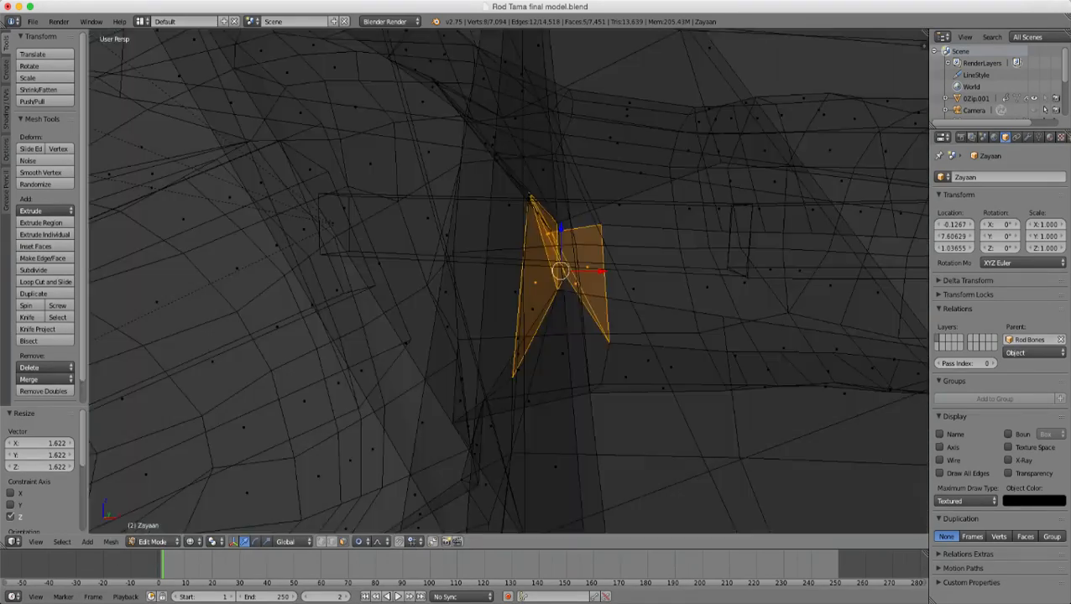
middle_drag(520, 335, 315, 323)
scroll(424, 323, up, 2)
key(z)
key(z)
key(z)
- Select the two narrow faces between the bases of the two fingers and delete them as faces
right_click(375, 190)
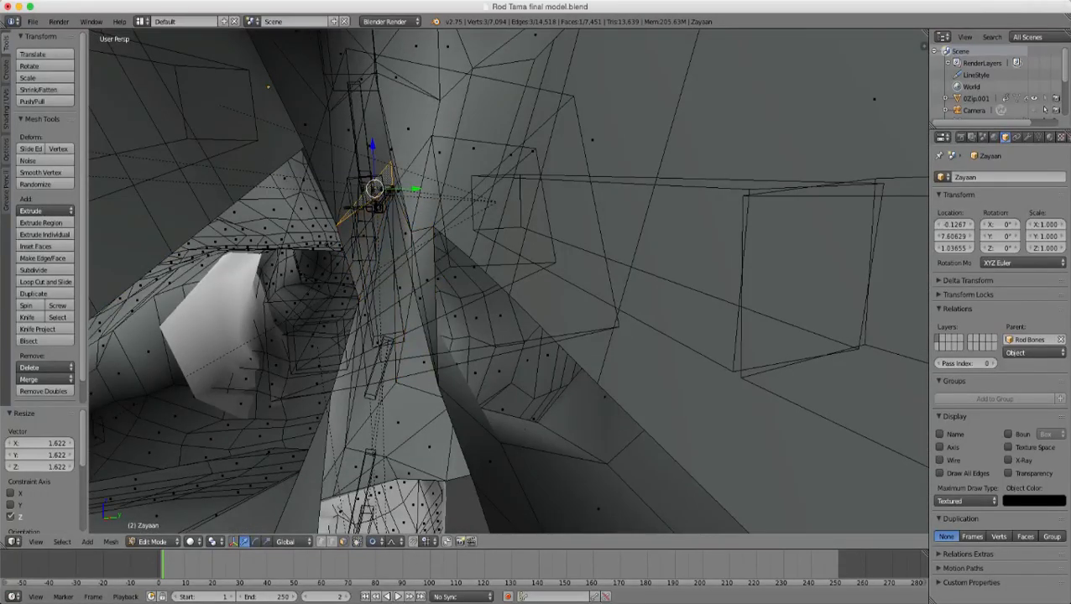
shift+right_click(363, 239)
middle_drag(363, 238, 541, 256)
key(x)
click(437, 278)
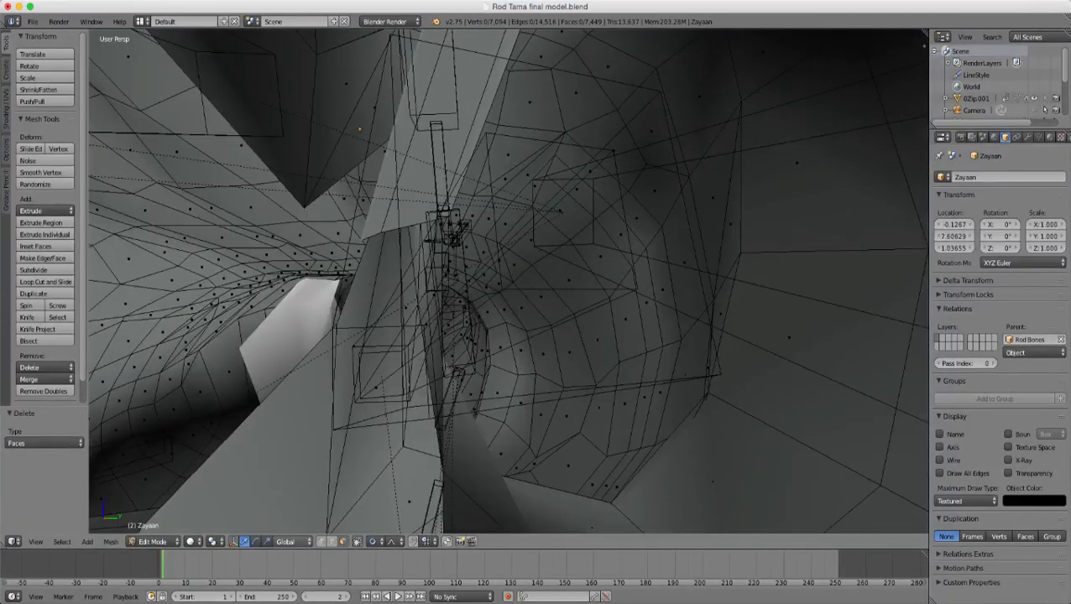
- In vertex select mode, delete the vertex joining the remaining stretched faces at the base of the finger gap
click(321, 542)
middle_drag(386, 353, 424, 203)
key(x)
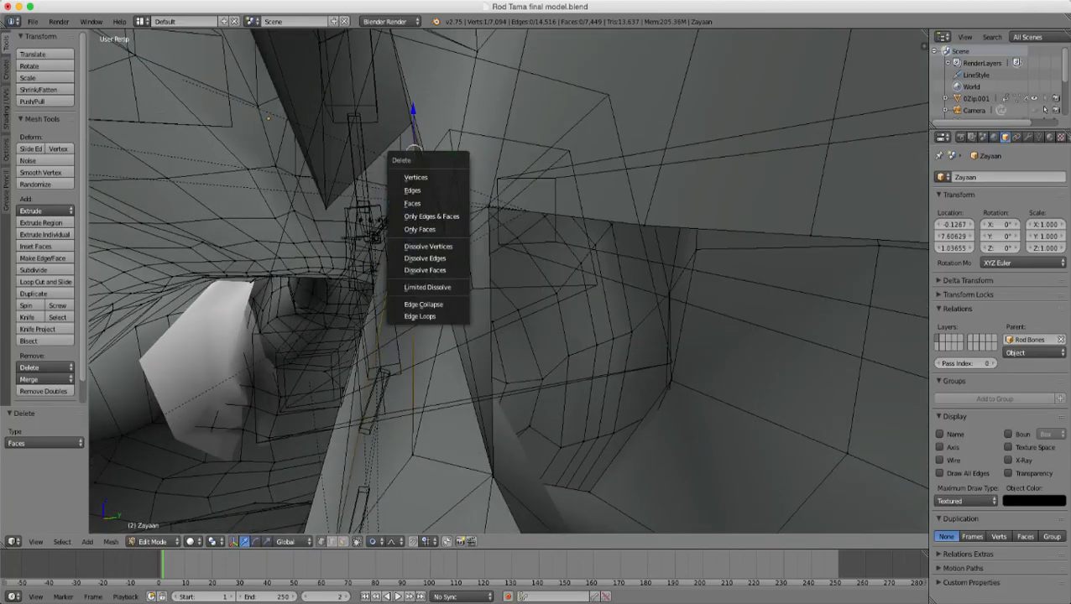
key(Return)
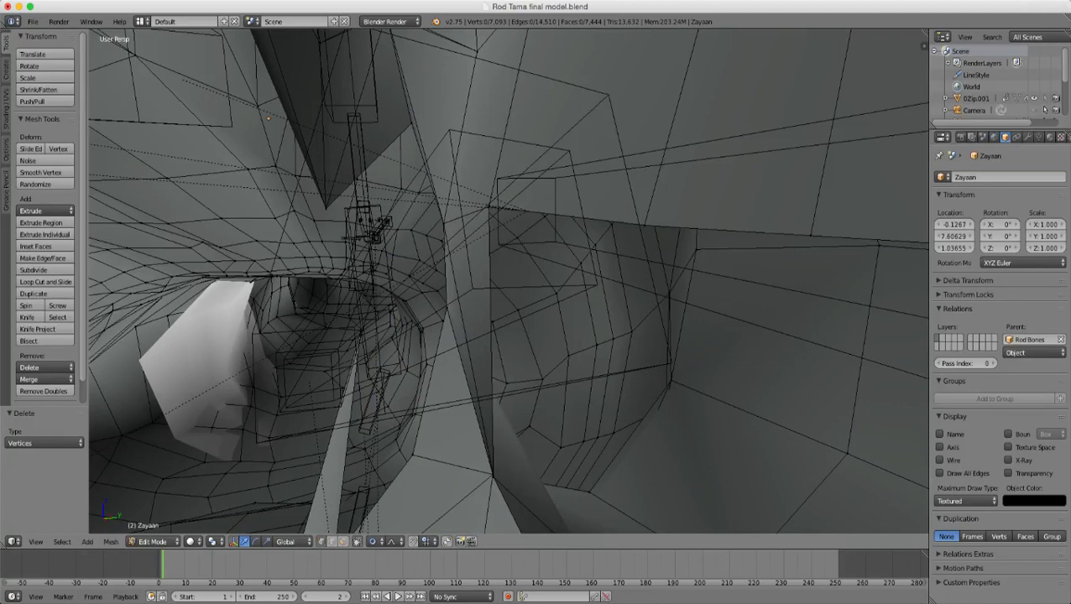
- In face select mode, select the two long faces beside the finger opening at the gap's base and delete them
middle_drag(424, 252, 469, 277)
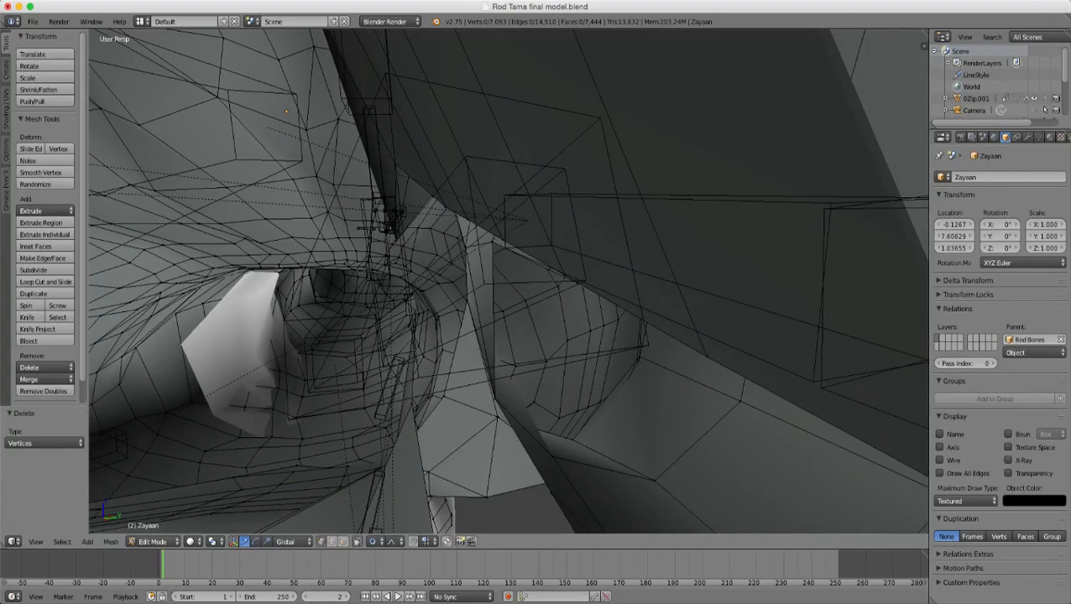
middle_drag(468, 278, 550, 280)
click(342, 543)
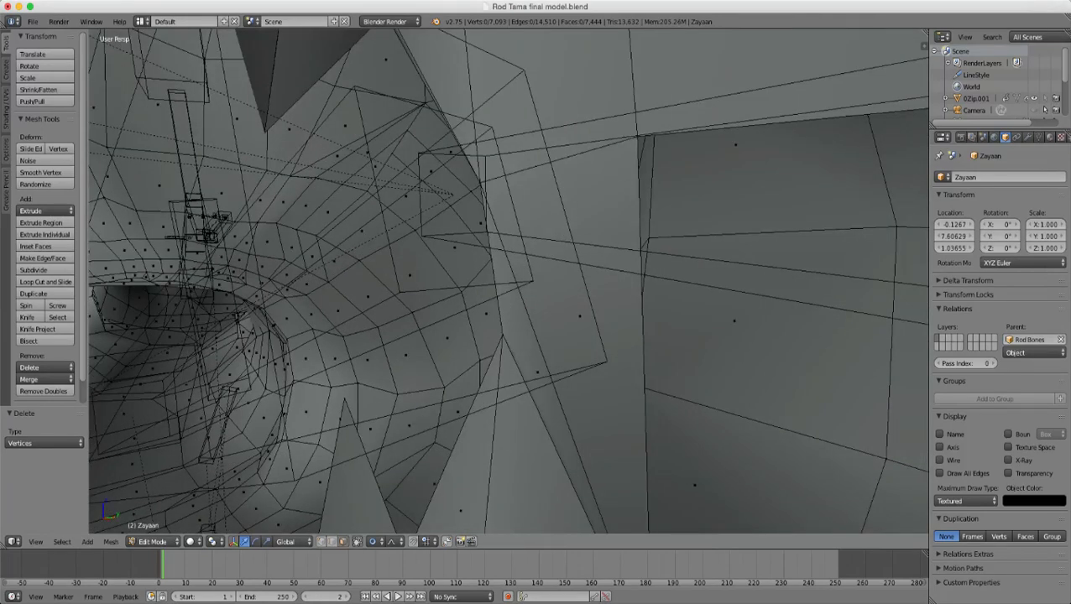
right_click(579, 316)
shift+right_click(536, 369)
key(x)
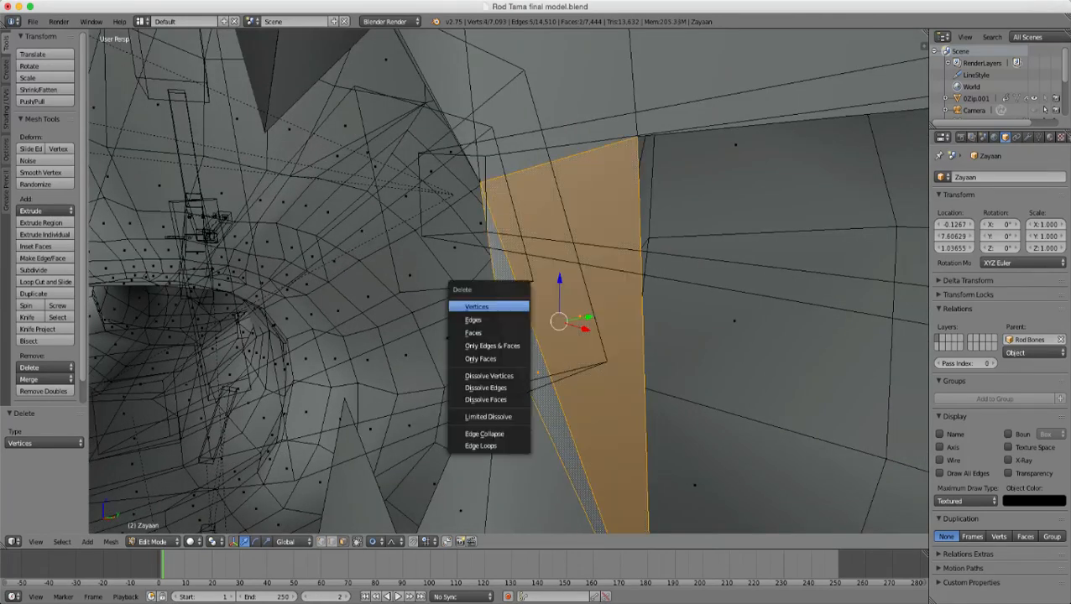
click(475, 333)
scroll(475, 334, down, 3)
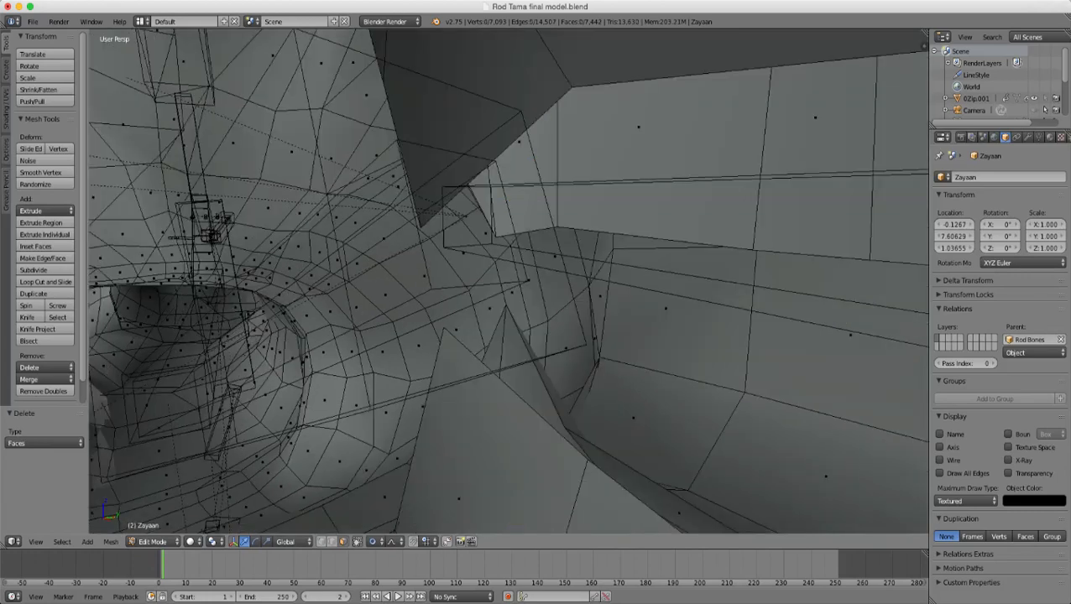
- In vertex select mode, raise the two low-hanging vertices on the opening's upper edge by 0.034 along Z using a smaller proportional size
middle_drag(475, 333, 396, 364)
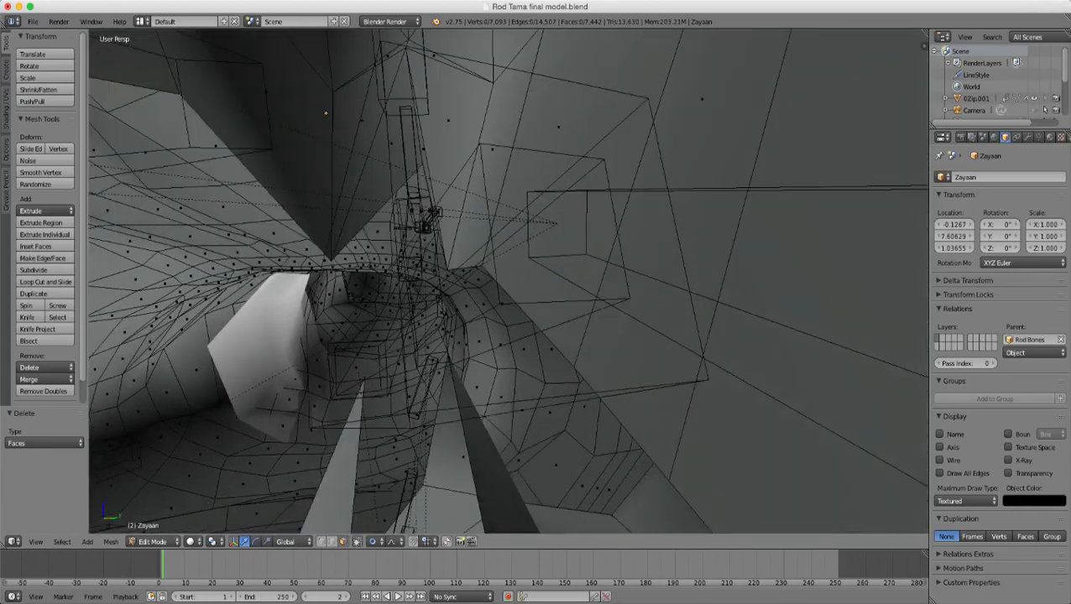
click(322, 542)
right_click(448, 271)
middle_drag(448, 270, 485, 260)
shift+right_click(346, 252)
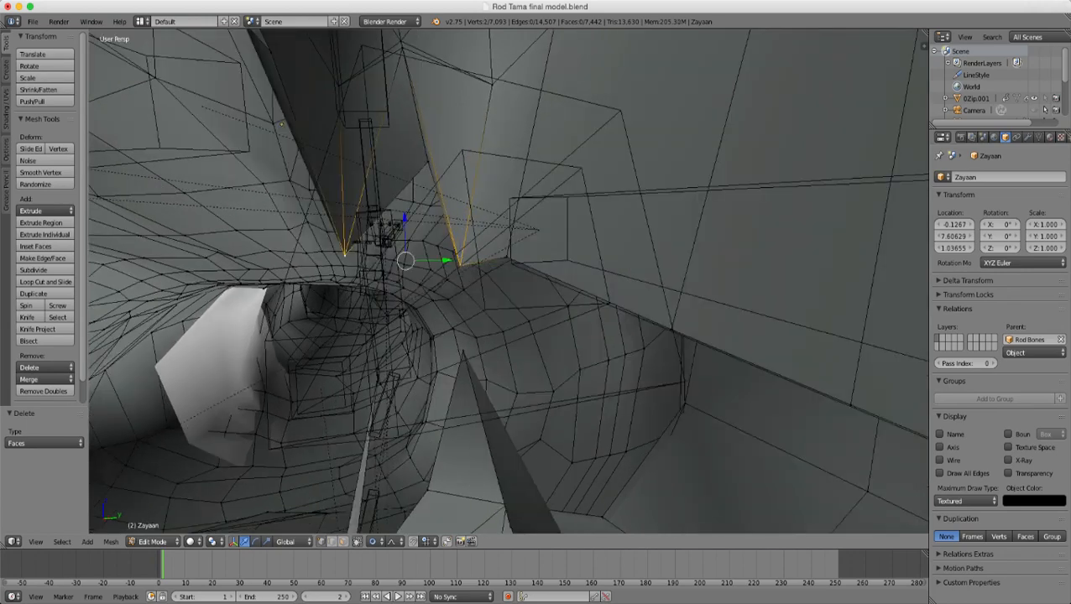
middle_drag(346, 252, 385, 248)
key(g)
key(z)
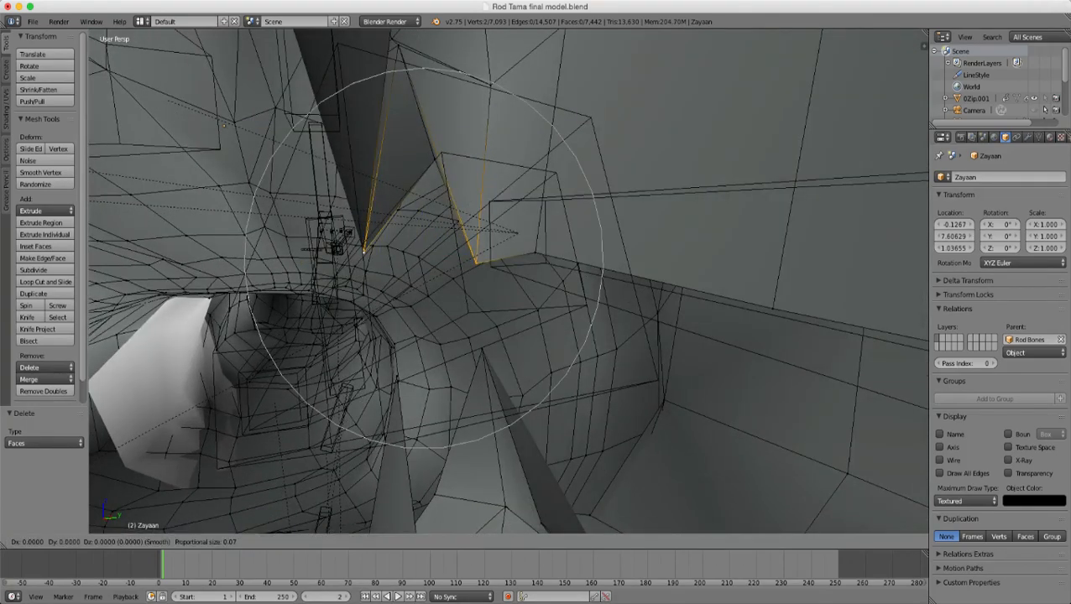
scroll(424, 258, up, 4)
scroll(424, 258, up, 1)
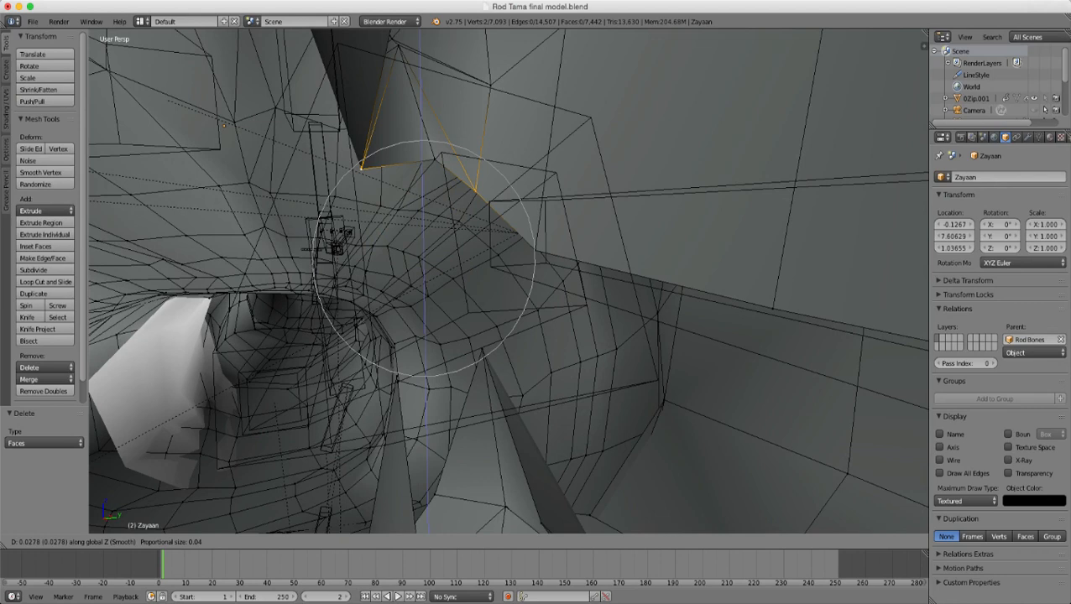
key(Return)
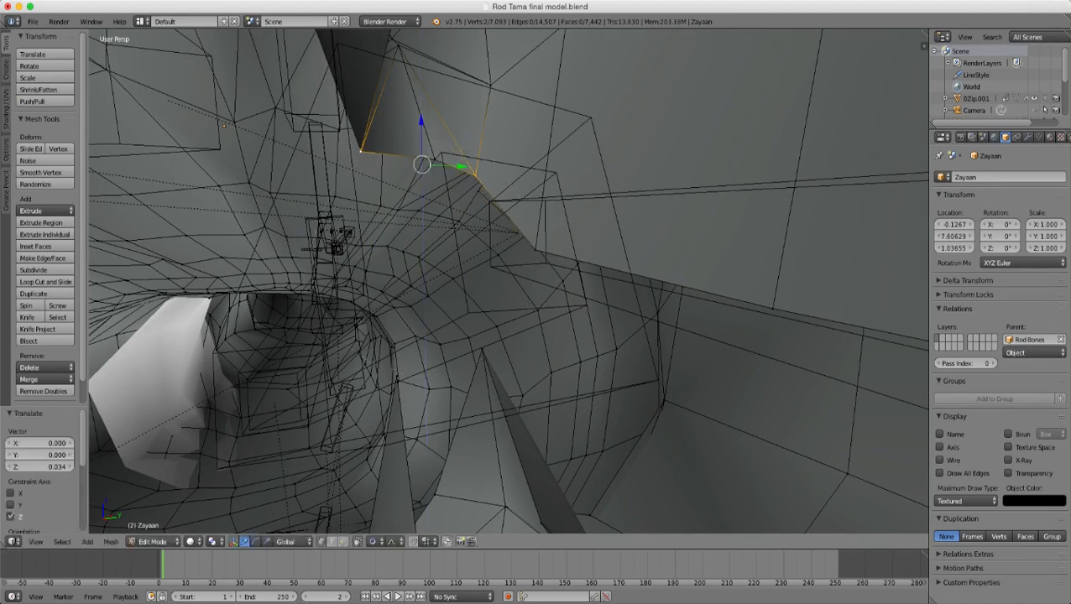
- Raise the next two upper-edge vertices one at a time by 0.021 and 0.022 along Z with proportional size 0.05
right_click(535, 250)
key(g)
key(z)
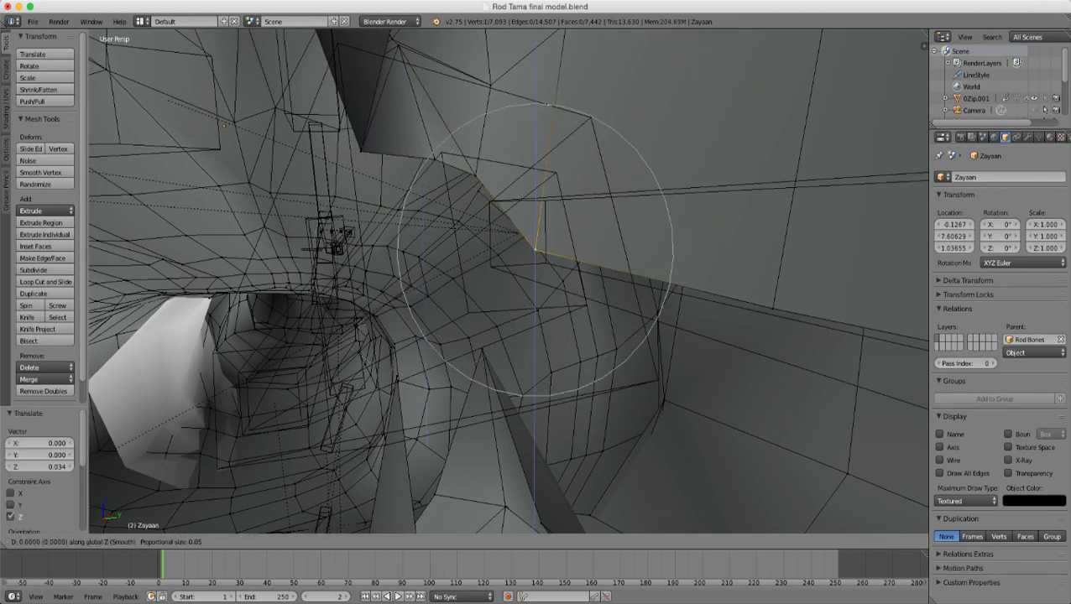
key(Return)
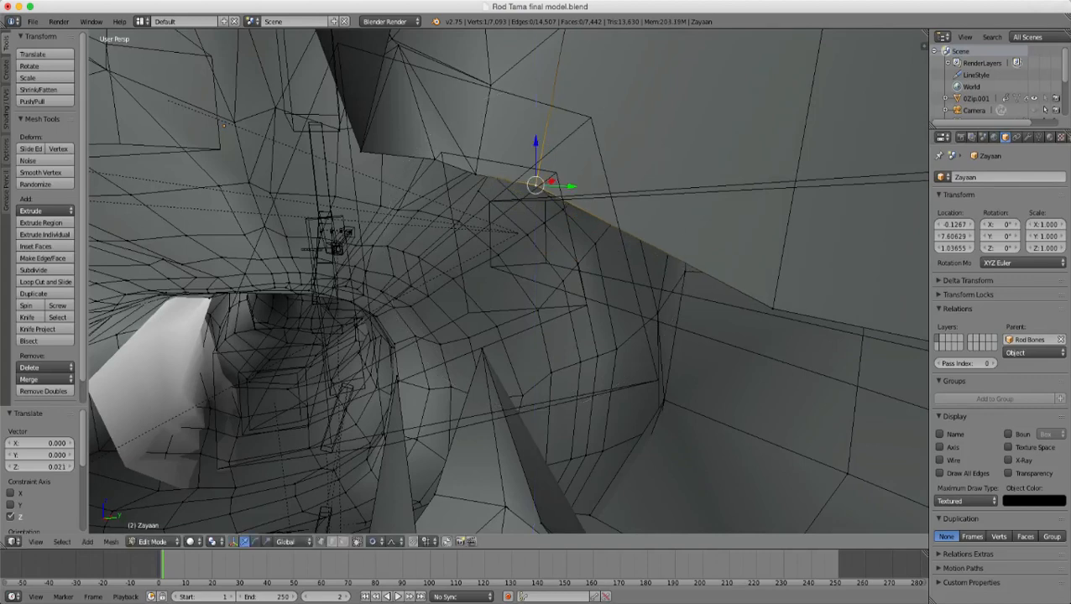
right_click(772, 309)
scroll(772, 309, down, 1)
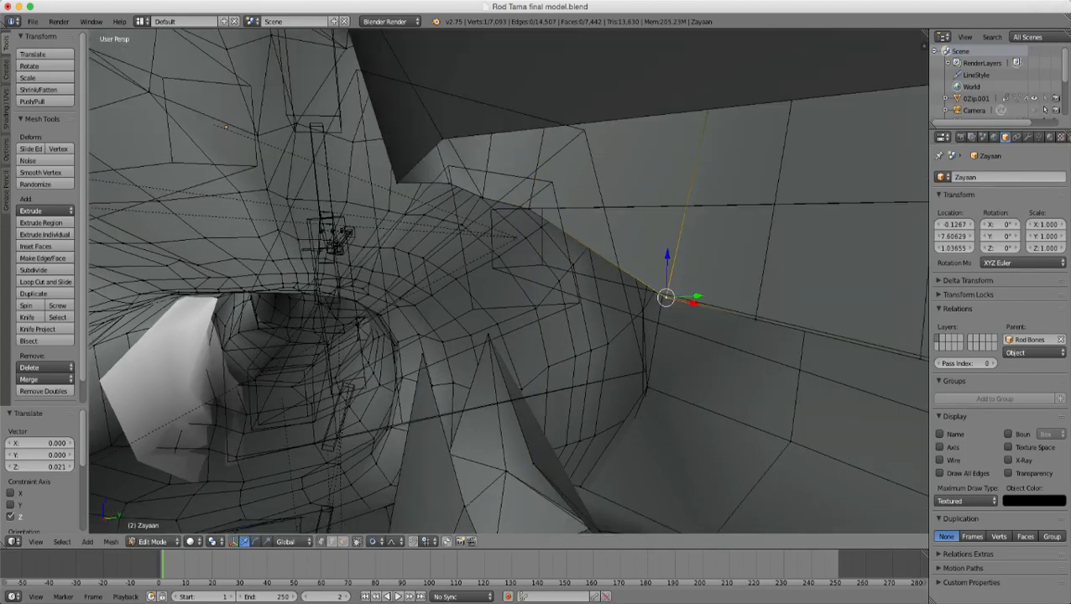
key(g)
key(z)
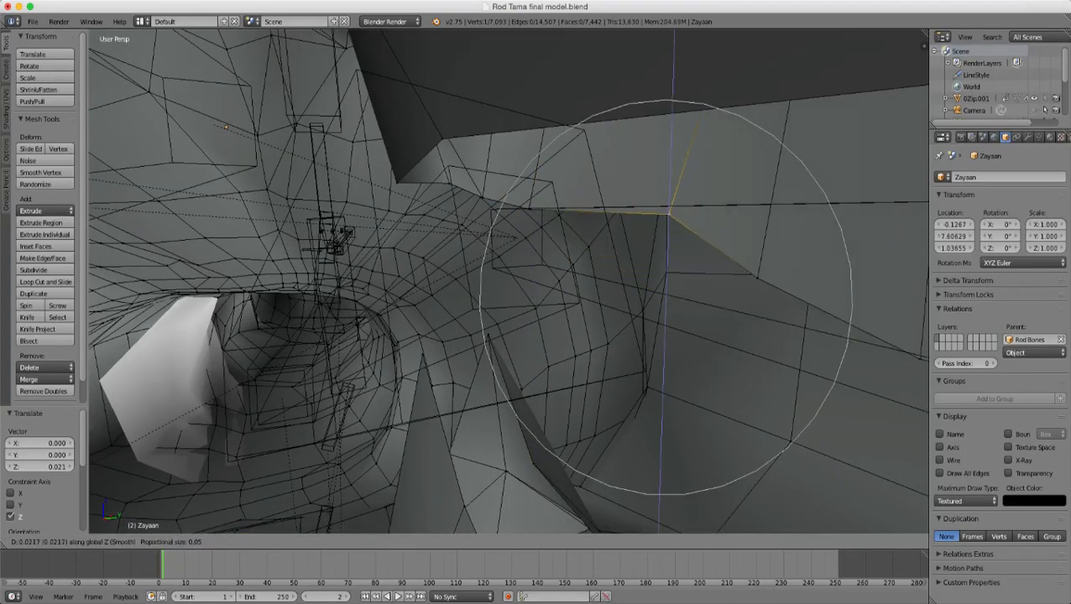
key(Return)
- Select the following two vertices on the opening's upper edge and raise them together by 0.021 along Z
right_click(758, 277)
middle_drag(758, 277, 878, 265)
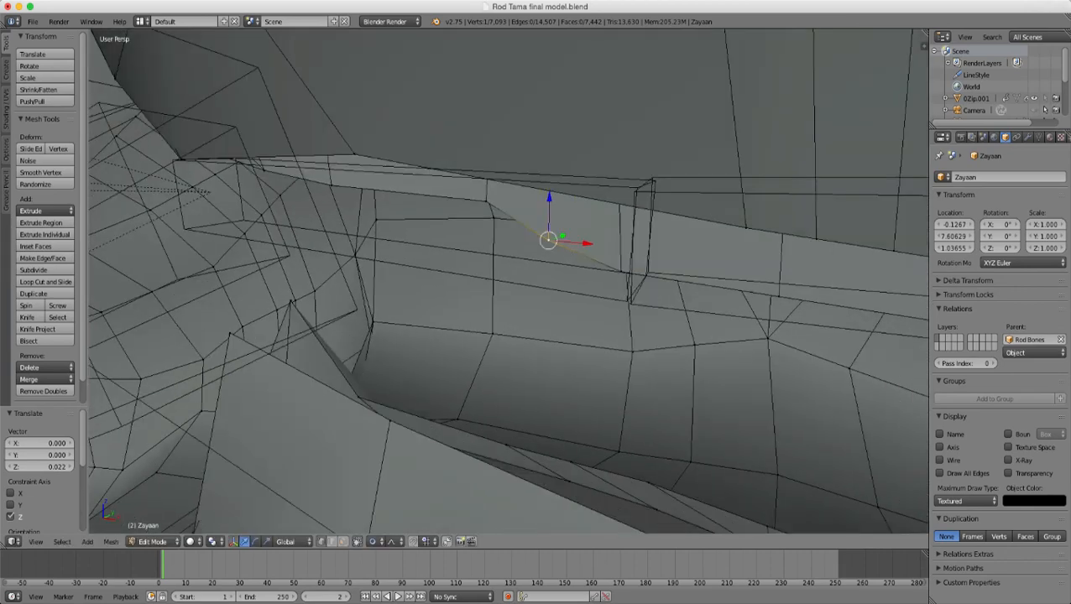
right_click(621, 272)
shift+right_click(779, 296)
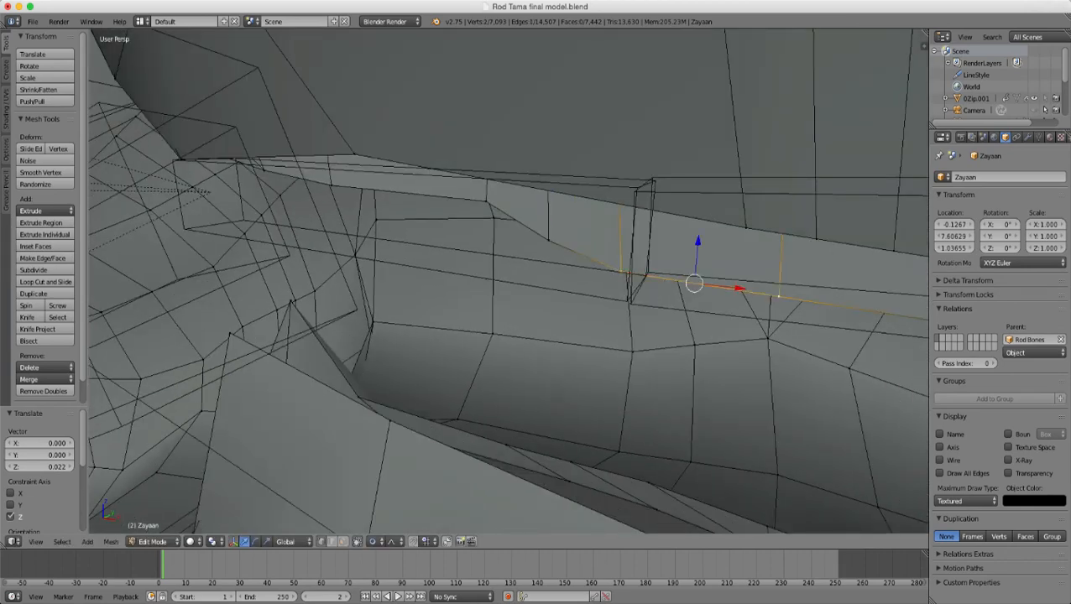
middle_drag(779, 296, 709, 294)
key(g)
key(z)
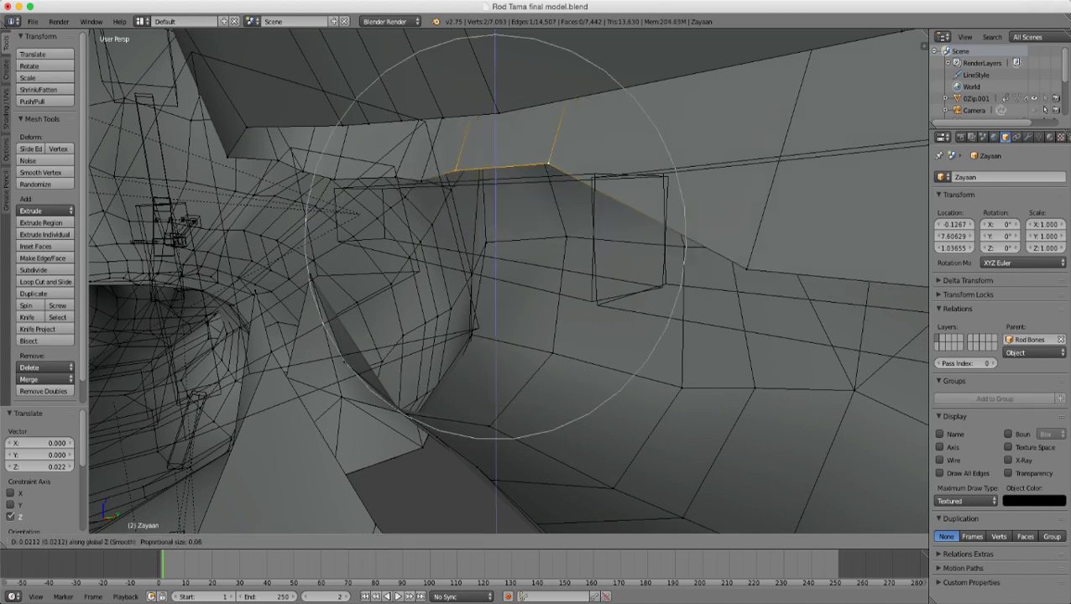
click(550, 172)
- Fill a four-sided face bridging both fingers' boundary edges at the lower base of the gap, leaving nothing selected
middle_drag(549, 172, 634, 302)
alt+right_click(514, 321)
scroll(514, 321, down, 2)
middle_drag(514, 320, 407, 181)
middle_drag(428, 470, 546, 424)
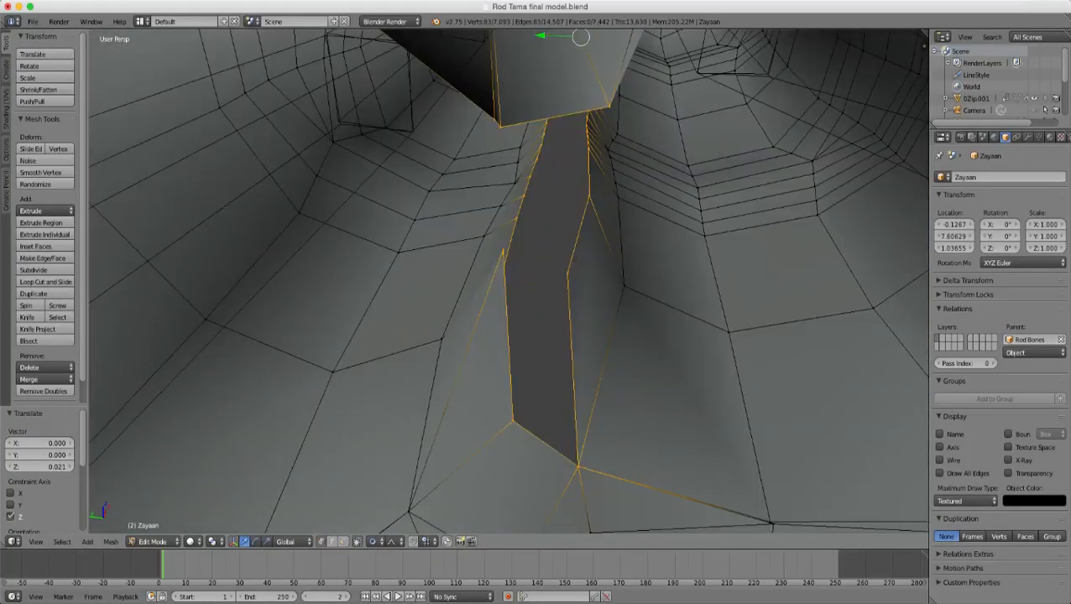
right_click(502, 250)
shift+right_click(512, 420)
shift+right_click(578, 464)
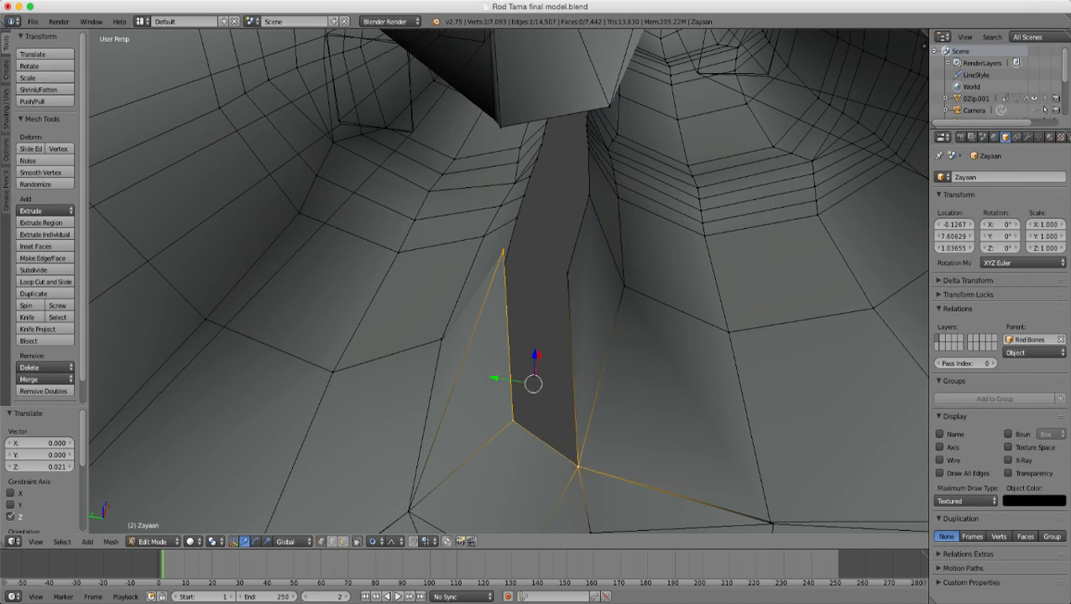
shift+right_click(567, 272)
key(f)
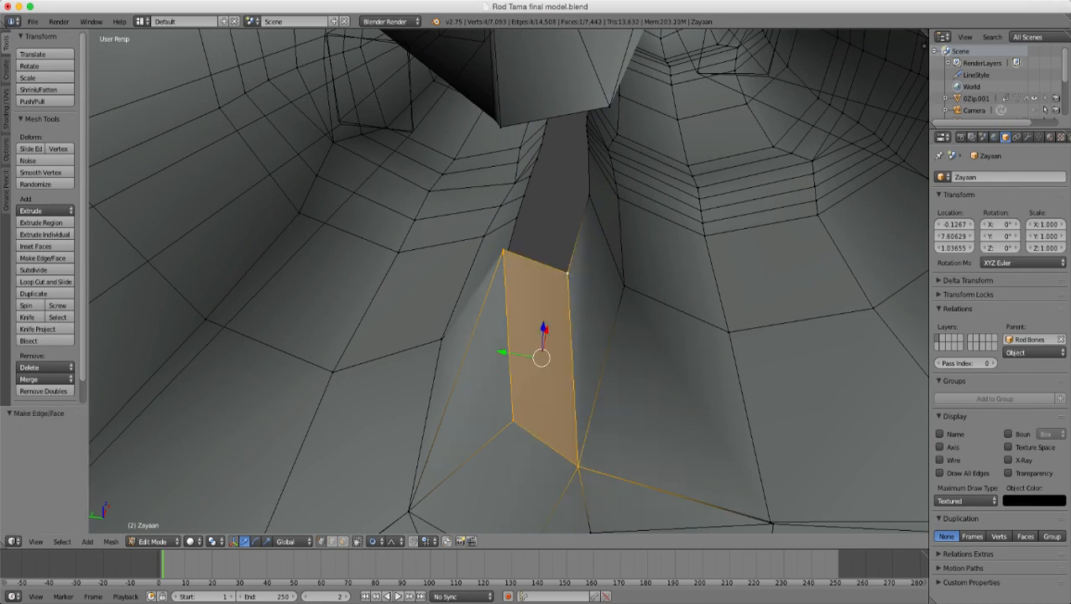
key(a)
- Lower one corner vertex on the open edge of the new bridging face by 0.049 along Z
middle_drag(579, 290, 604, 222)
right_click(487, 240)
key(g)
key(z)
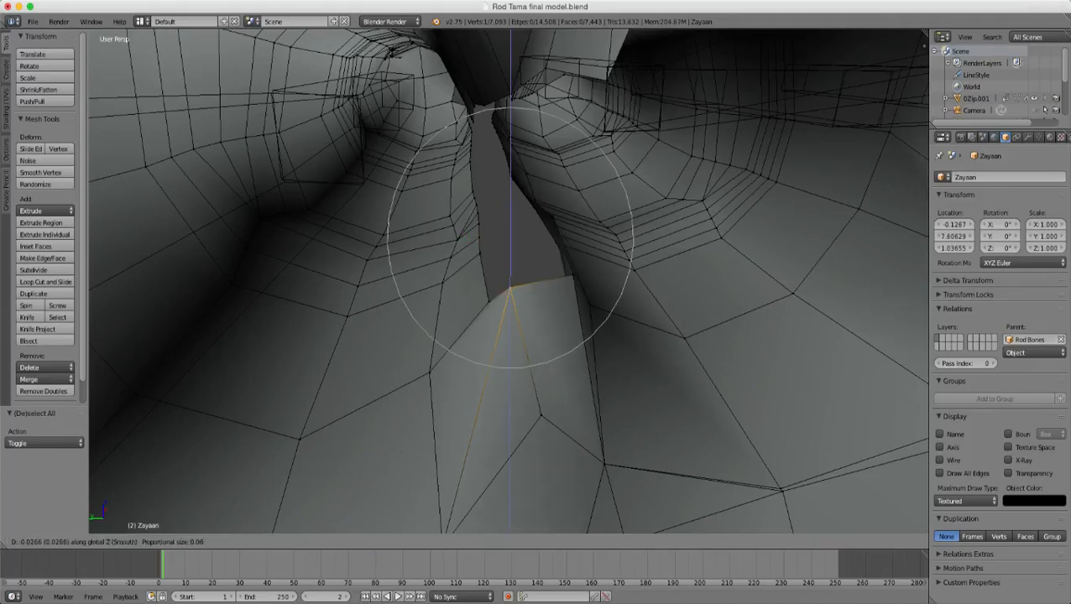
scroll(579, 270, up, 5)
click(579, 272)
- Lower the bridging face's other open-edge corner by 0.034 and the adjacent boundary vertex by 0.031 along Z
right_click(573, 259)
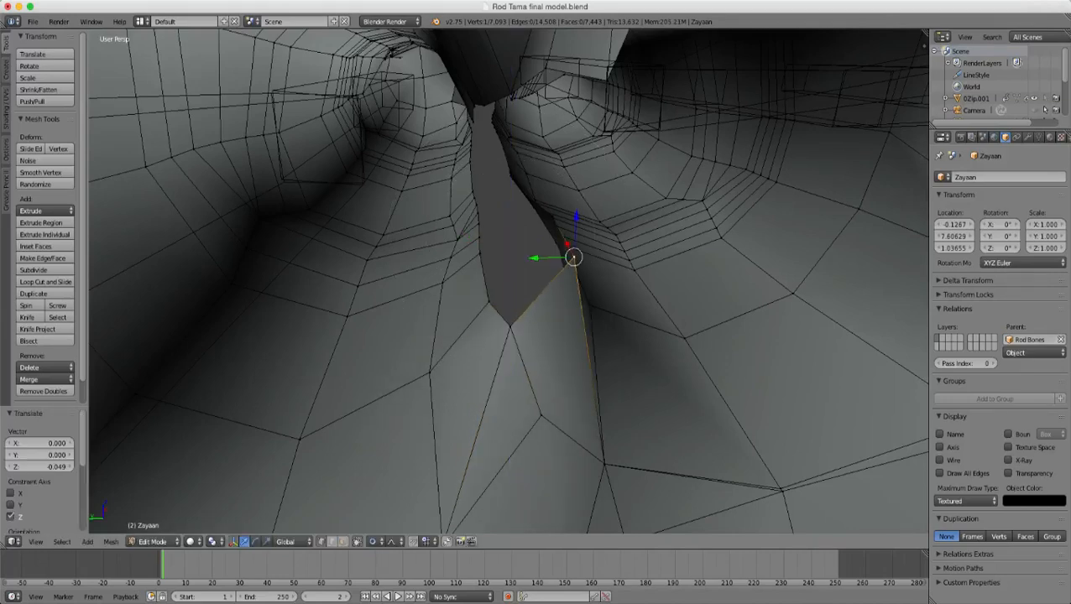
middle_drag(574, 259, 505, 252)
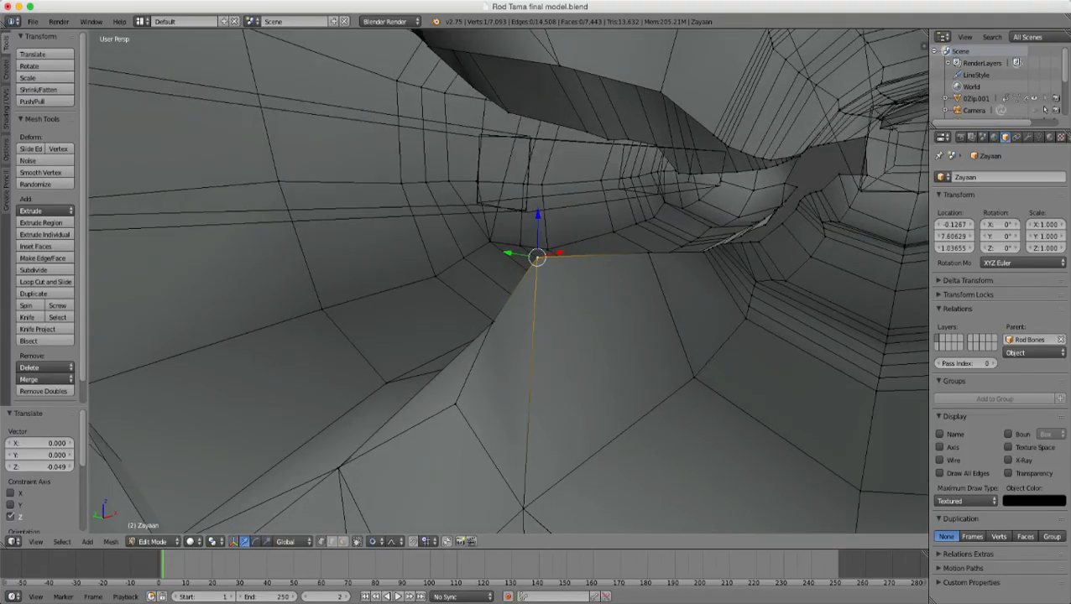
drag(537, 216, 537, 288)
right_click(648, 253)
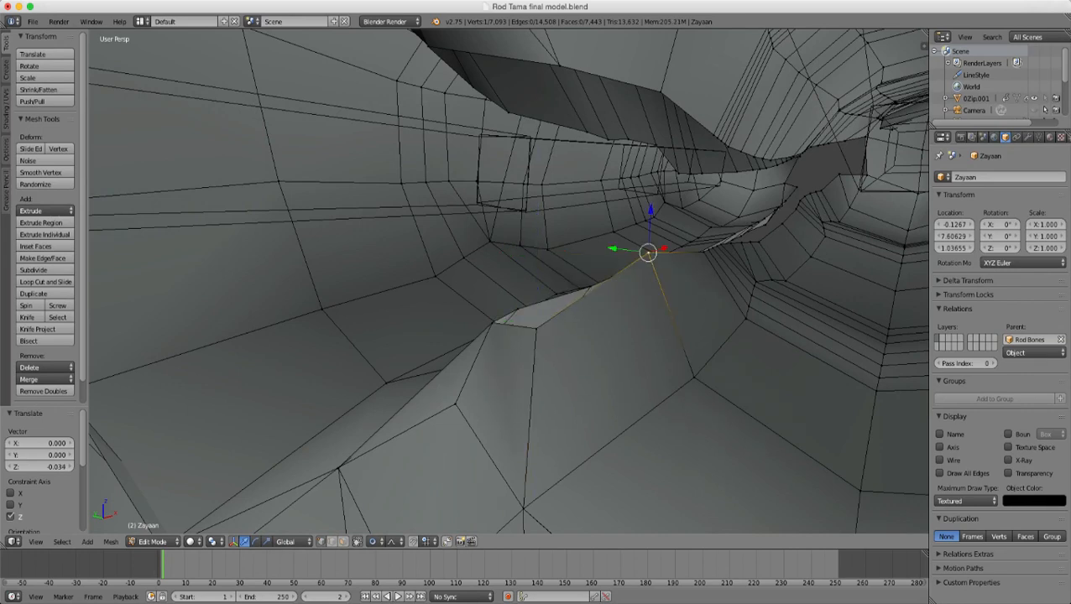
drag(651, 210, 648, 260)
- Select the next two vertices along the gap's lower boundary edge and lower them by 0.014 along Z with proportional editing
right_click(693, 255)
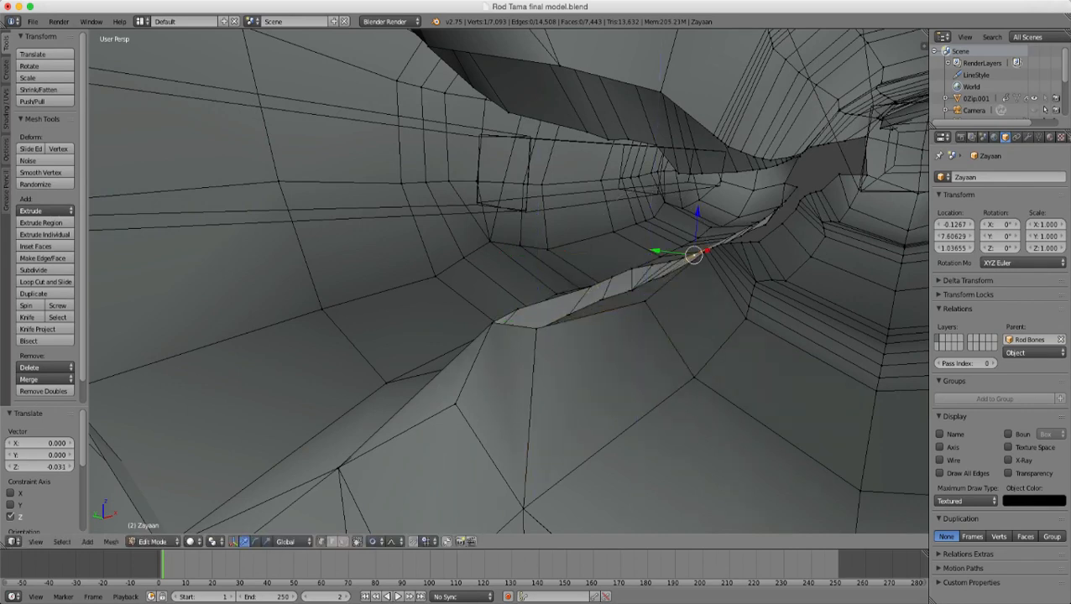
right_click(703, 254)
shift+right_click(710, 249)
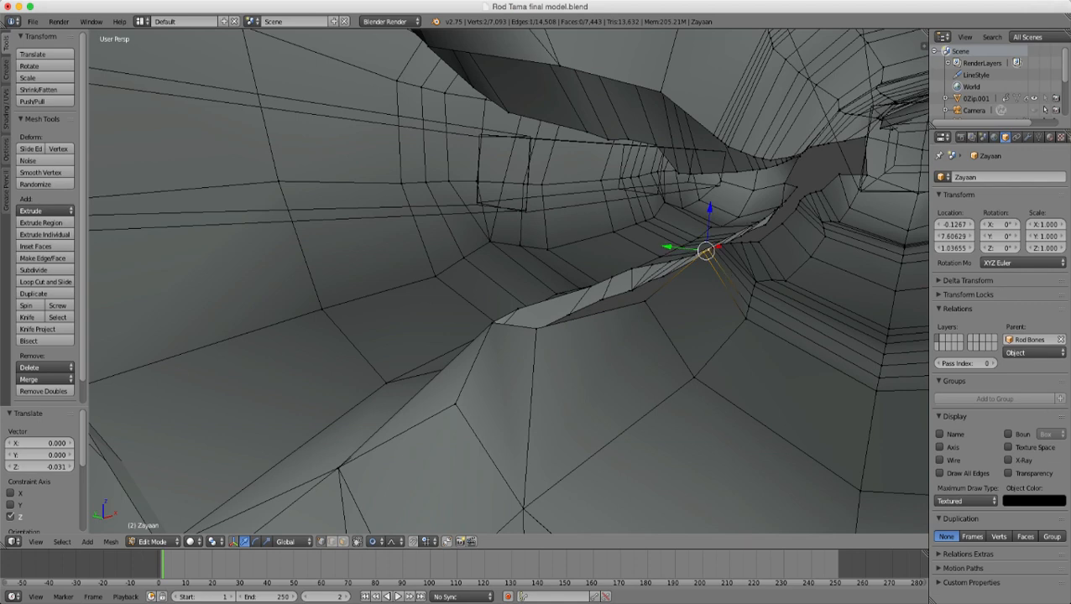
key(g)
key(z)
scroll(705, 252, down, 4)
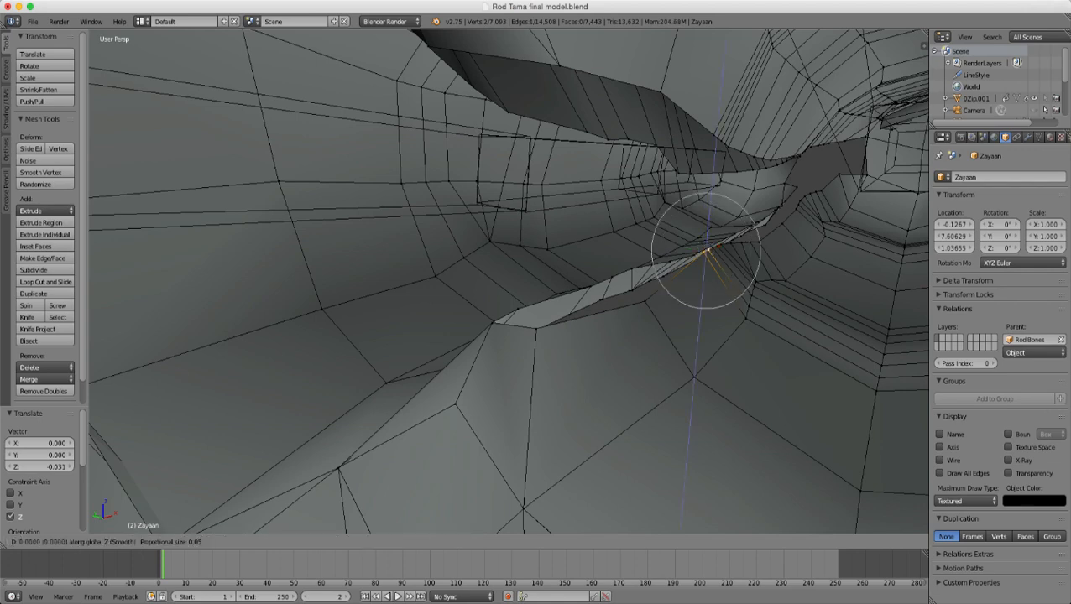
scroll(705, 265, down, 3)
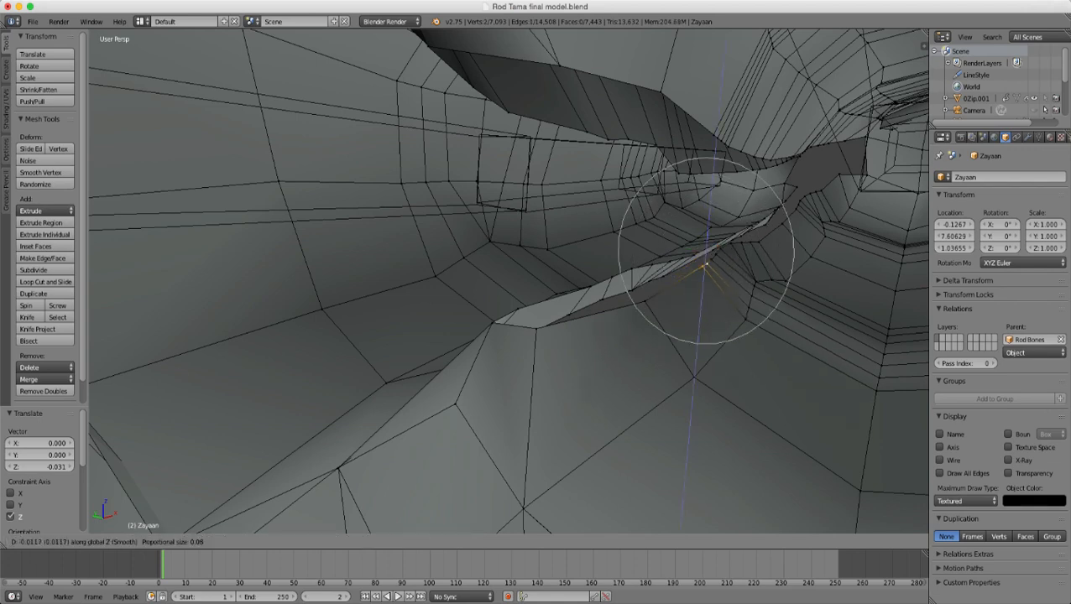
click(707, 266)
- Lower the following boundary vertex, deeper in the gap, by 0.008 along Z
right_click(731, 243)
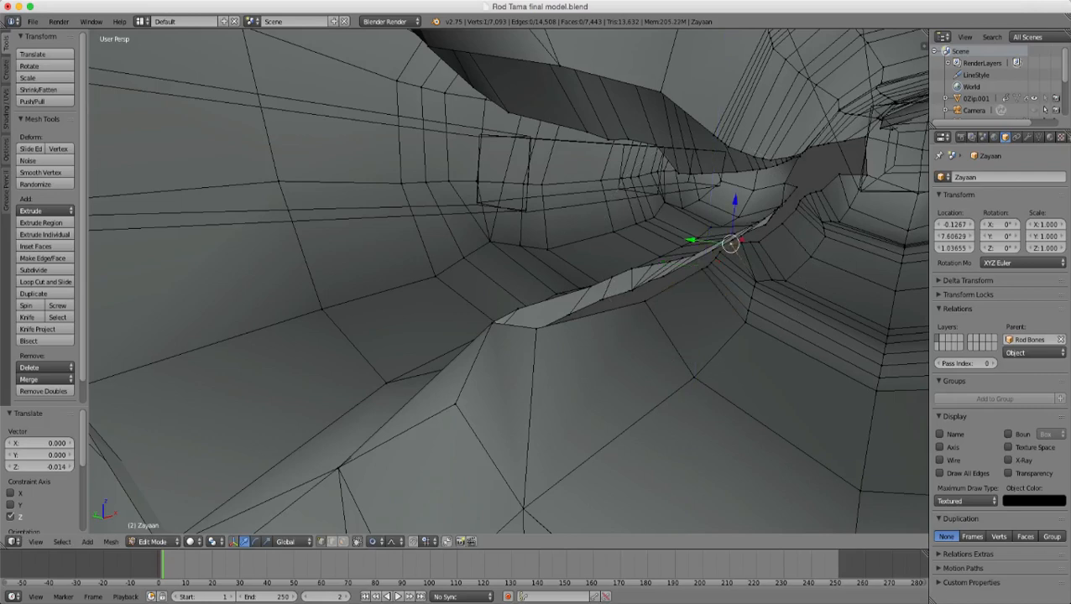
key(g)
key(z)
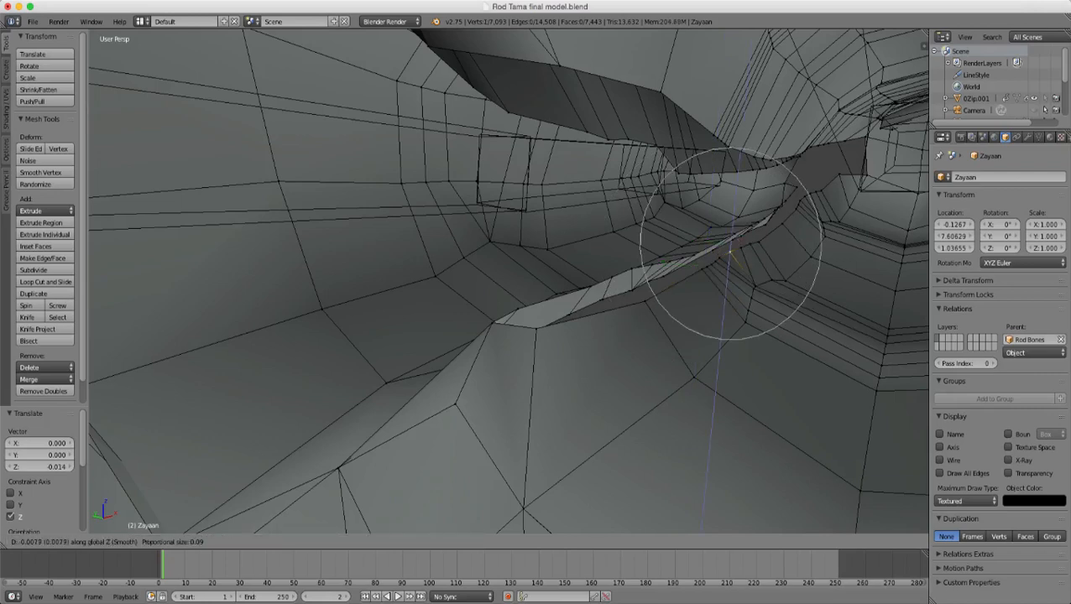
click(730, 252)
- Select three consecutive vertices on the outer finger's upper boundary edge and raise them together by 0.029 along Z
middle_drag(730, 251, 462, 325)
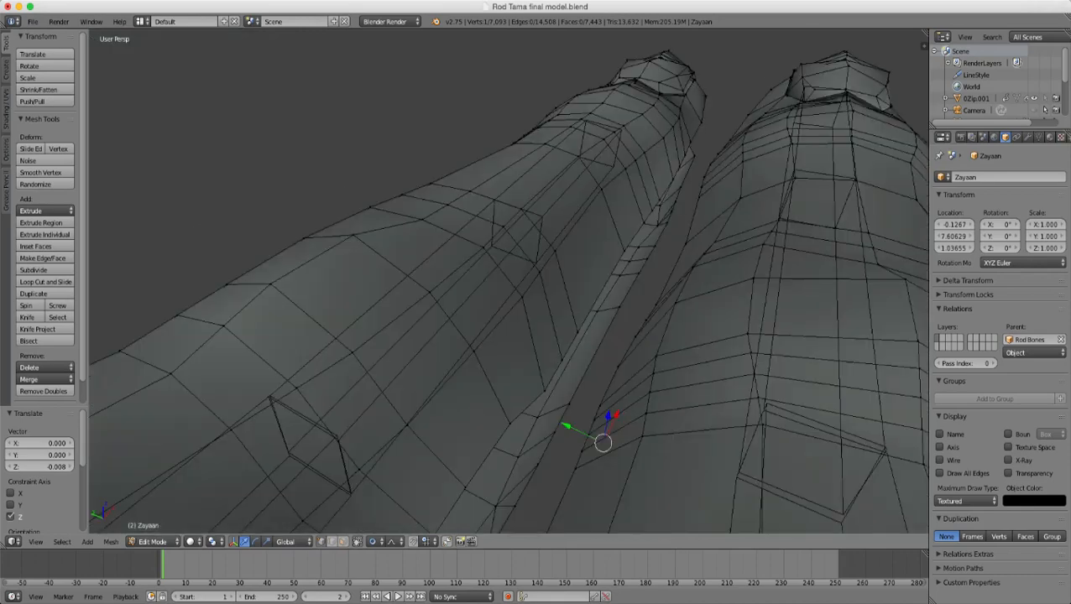
right_click(577, 333)
shift+right_click(561, 360)
shift+right_click(544, 391)
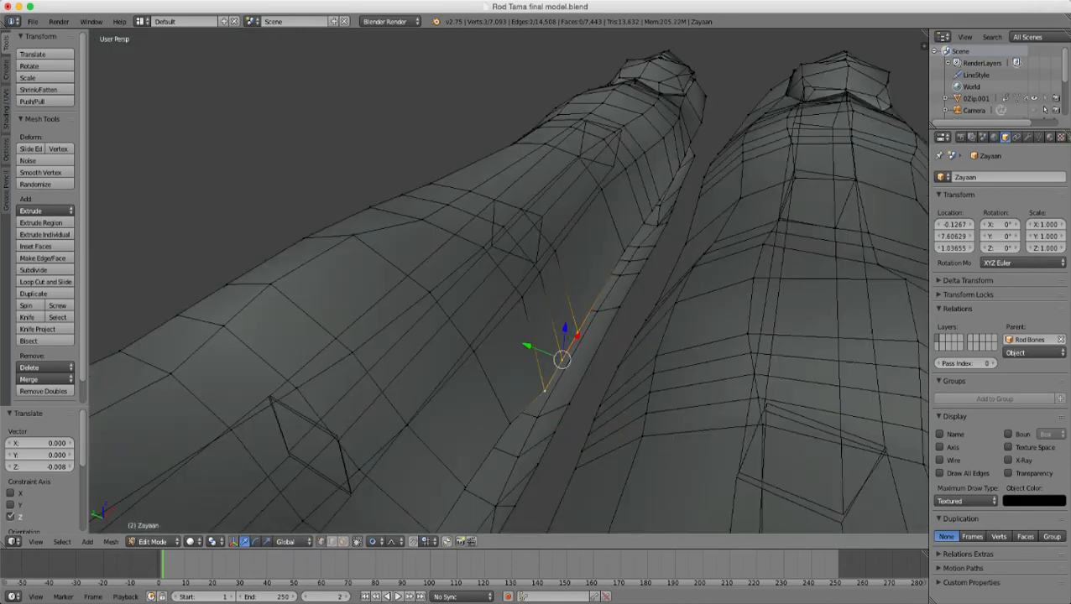
key(g)
key(z)
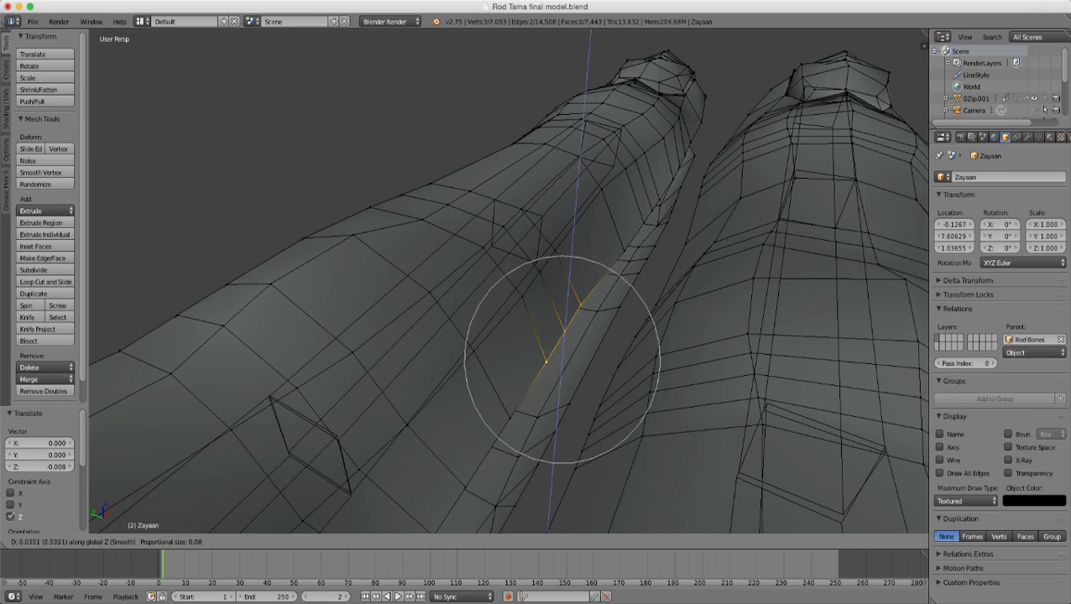
key(Return)
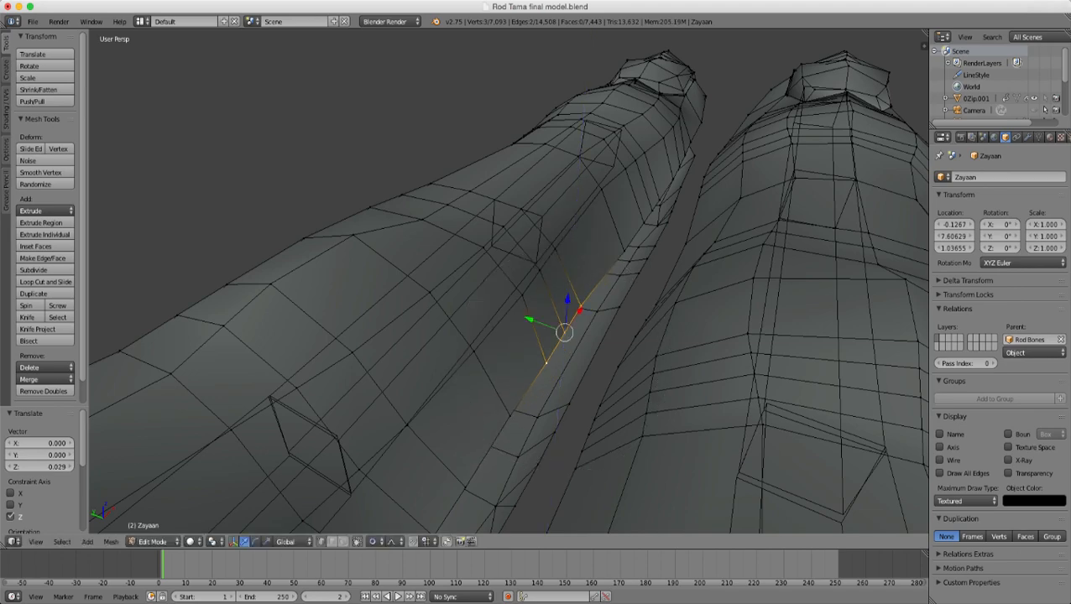
- Select the complete boundary edge loop lining the gap between the two outer fingers
scroll(509, 282, down, 4)
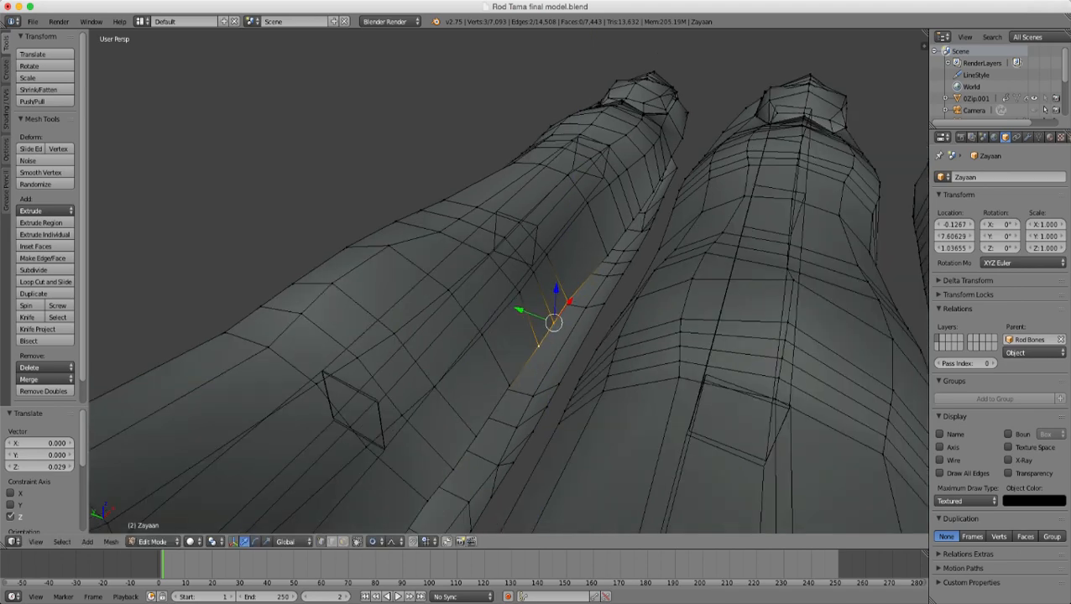
middle_drag(509, 282, 165, 292)
middle_drag(183, 243, 103, 230)
alt+right_click(535, 436)
middle_drag(535, 436, 826, 317)
scroll(716, 471, up, 2)
middle_drag(420, 420, 508, 462)
- Deselect the stray vertex at the gap's base, switch to edge selection and deselect the bridging face's open edge
key(z)
key(c)
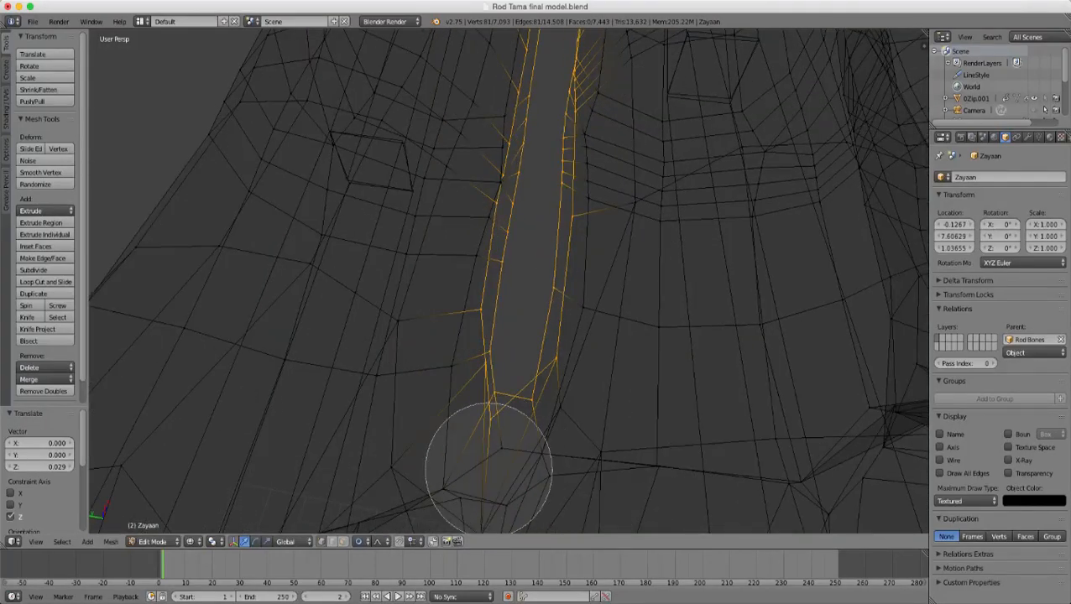
middle_click(489, 467)
scroll(499, 468, up, 3)
right_click(498, 468)
key(z)
scroll(508, 282, up, 2)
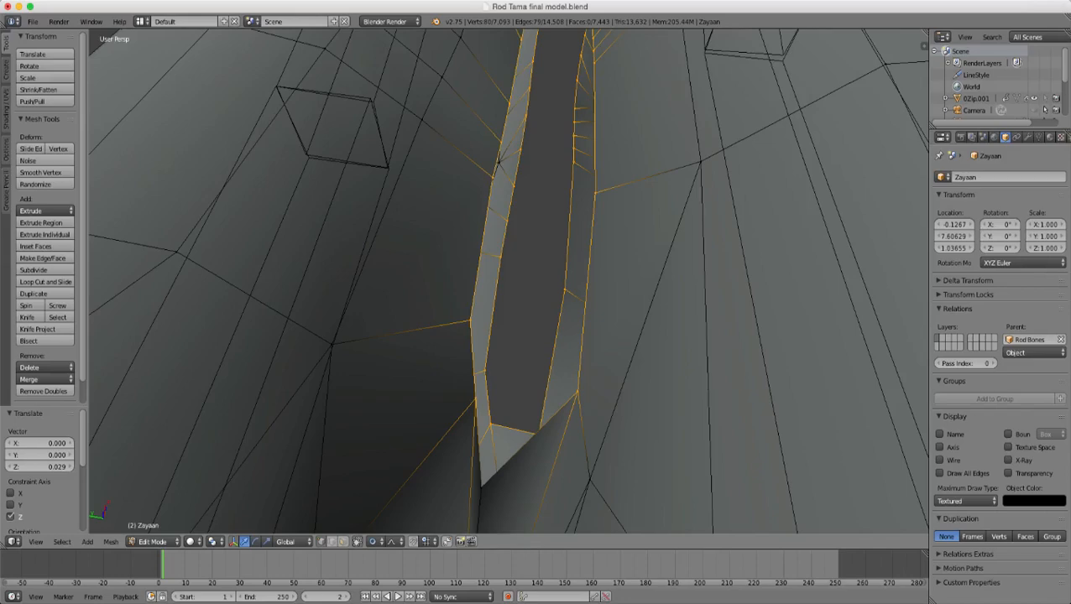
click(332, 543)
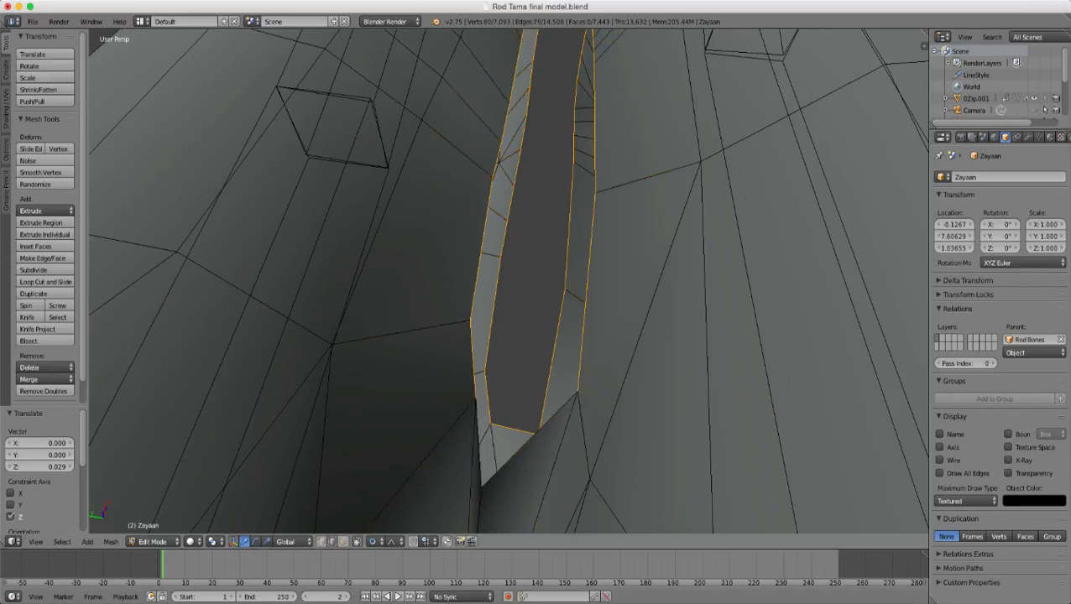
shift+right_click(513, 428)
- Examine the selected edge loops along both fingers from the fingertip end
key(z)
scroll(513, 423, down, 7)
mouse_move(512, 352)
middle_down()
mouse_move(497, 475)
mouse_move(415, 477)
mouse_move(251, 395)
middle_up()
scroll(470, 336, up, 2)
key(z)
middle_drag(403, 335, 492, 323)
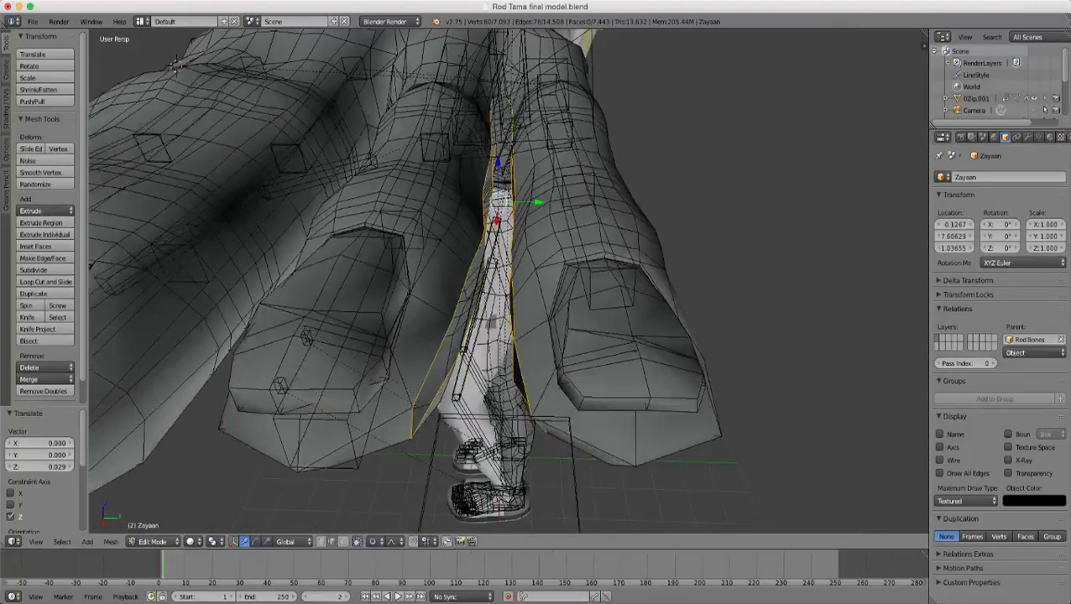
middle_drag(176, 66, 132, 117)
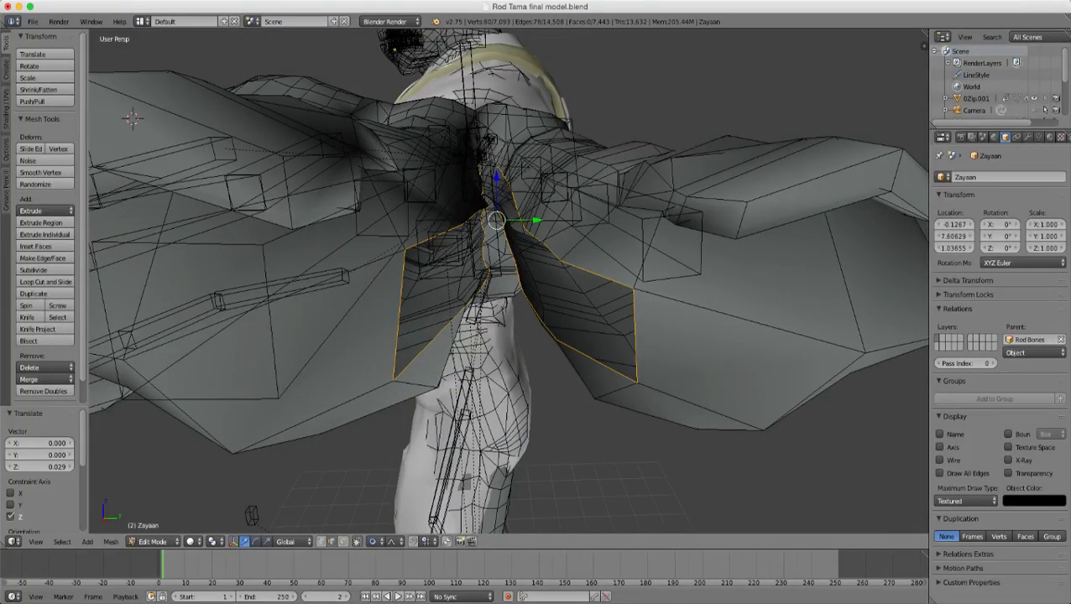
middle_drag(132, 117, 101, 198)
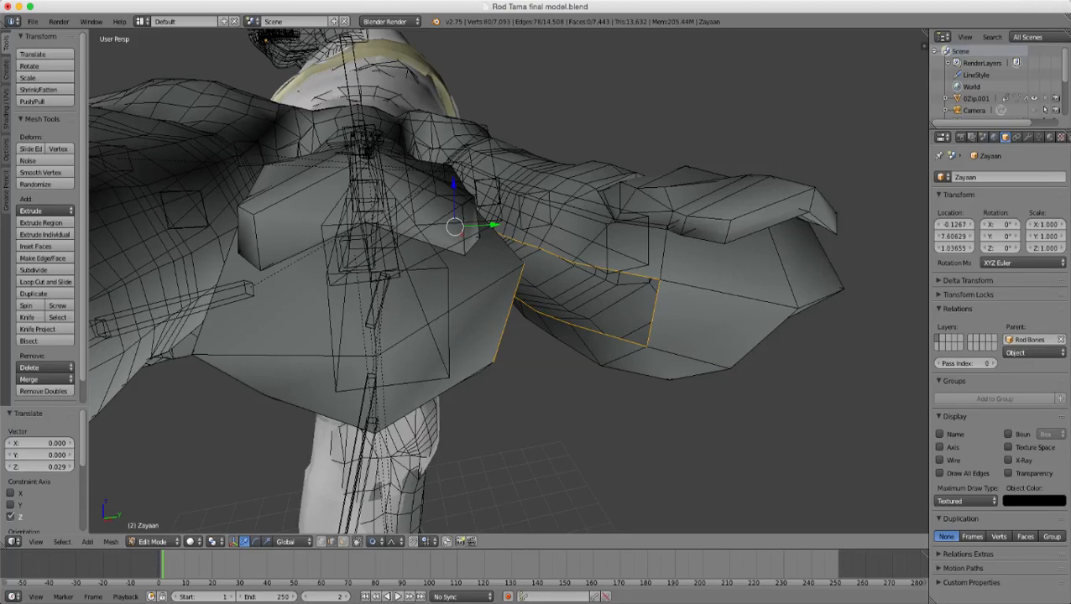
- Reduce the selection to one long run of boundary edges on each finger and delete those edges
mouse_move(504, 252)
middle_down()
mouse_move(509, 315)
mouse_move(587, 302)
mouse_move(613, 310)
mouse_move(613, 353)
mouse_move(638, 370)
mouse_move(395, 399)
mouse_move(228, 352)
mouse_move(157, 367)
middle_up()
scroll(663, 454, up, 2)
key(z)
scroll(458, 336, down, 3)
key(c)
key(Escape)
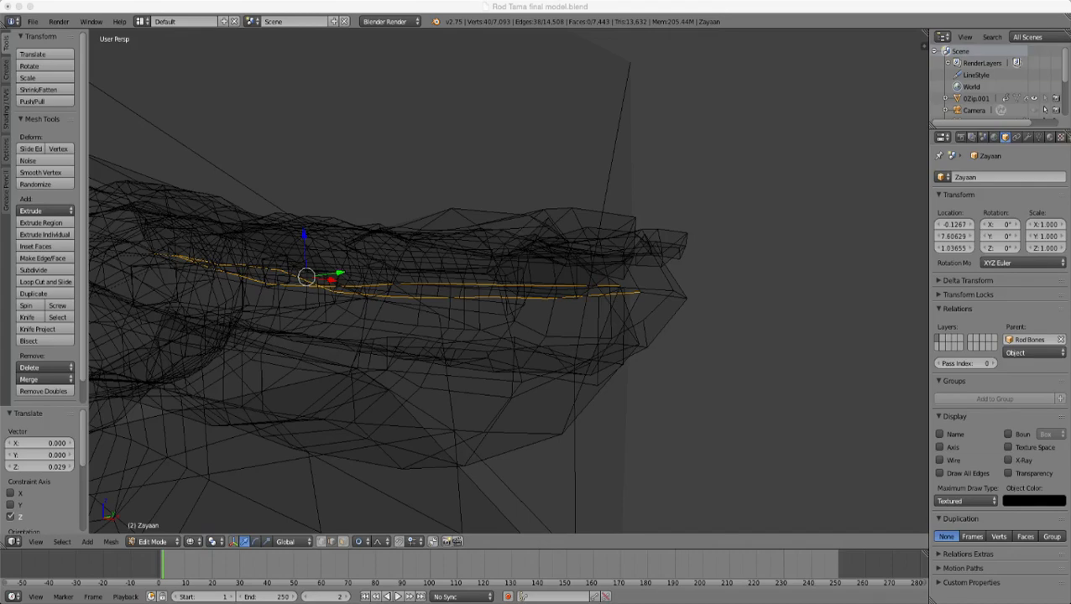
mouse_move(537, 285)
middle_down()
mouse_move(415, 289)
mouse_move(491, 265)
mouse_move(470, 352)
mouse_move(554, 332)
mouse_move(457, 263)
mouse_move(550, 473)
middle_up()
key(z)
key(x)
click(458, 263)
- Try to delete the vertices of the boundary edge along the fingertip's underside
middle_drag(508, 282, 571, 335)
scroll(508, 282, up, 3)
middle_drag(508, 282, 536, 289)
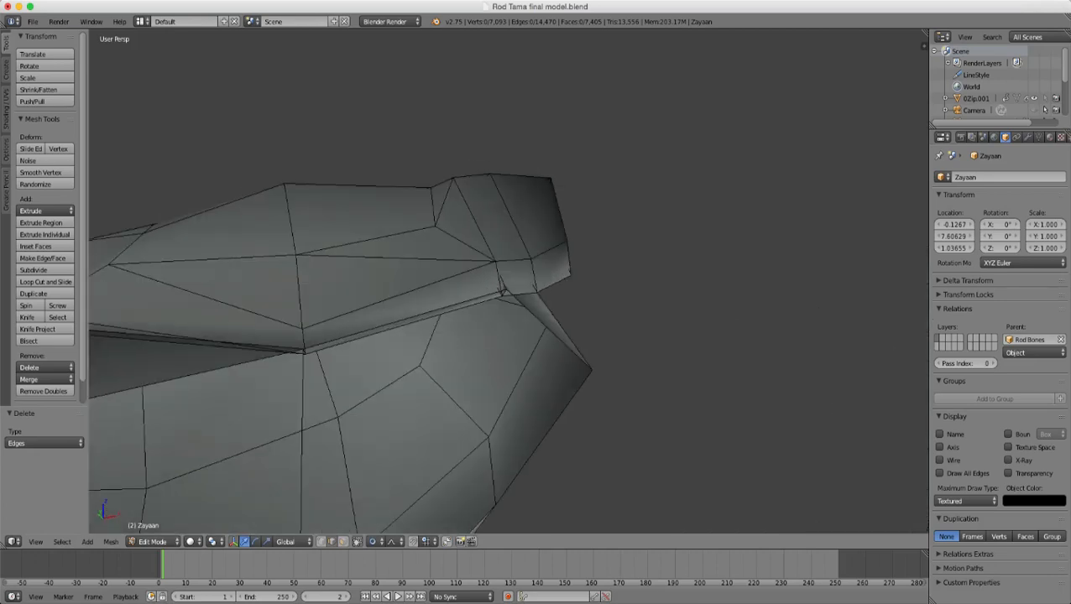
right_click(411, 321)
middle_drag(411, 321, 446, 329)
key(x)
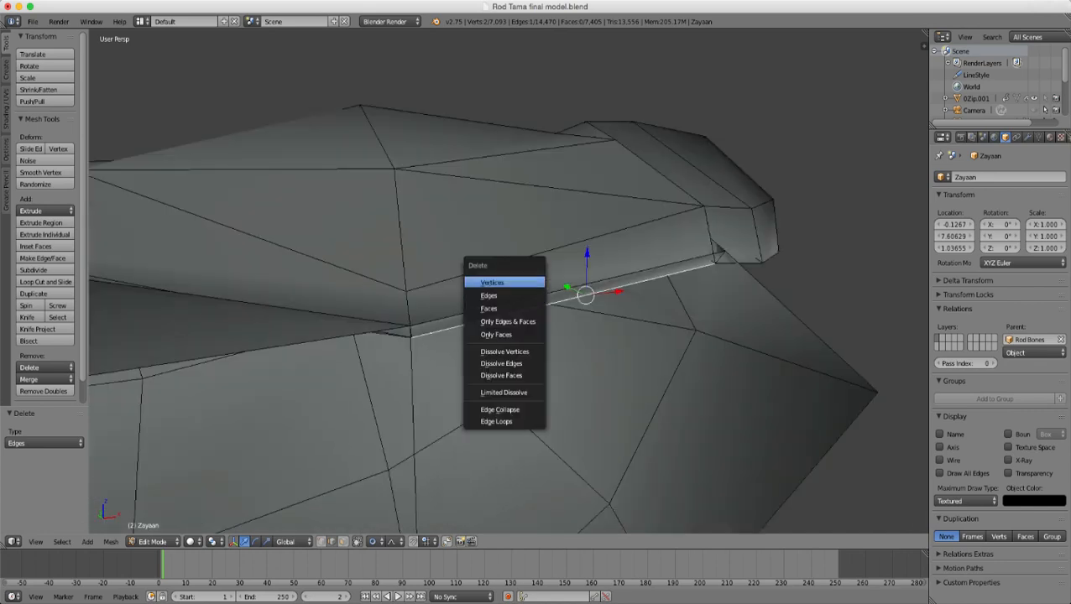
click(492, 283)
middle_drag(493, 283, 522, 225)
key(ctrl+z)
- Delete the long loose edge running diagonally away from the corner of the strip beneath the fingertip
right_click(401, 309)
middle_drag(401, 309, 497, 345)
key(x)
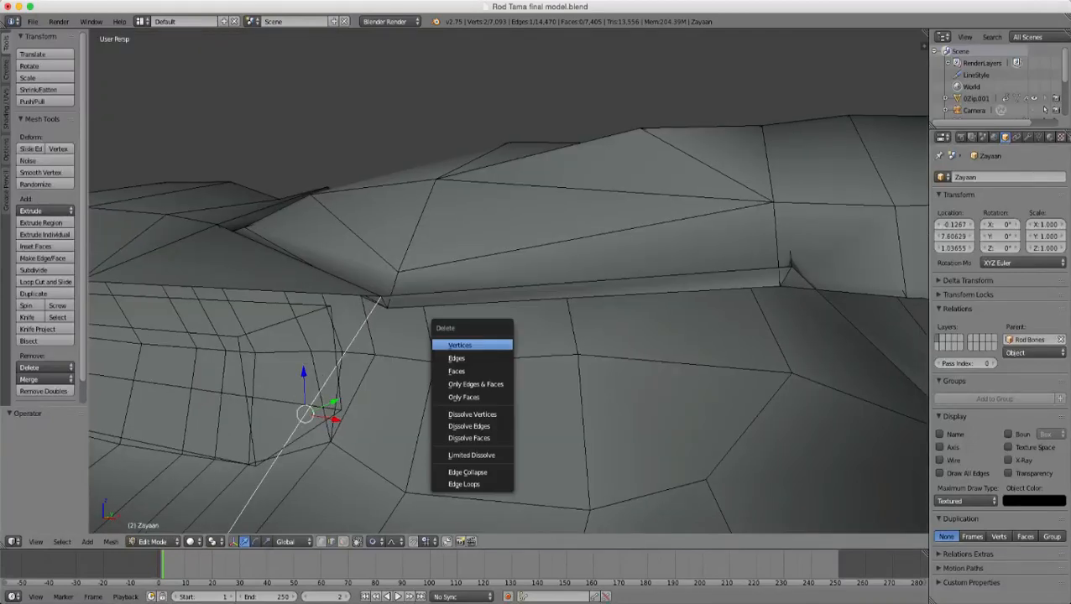
click(457, 359)
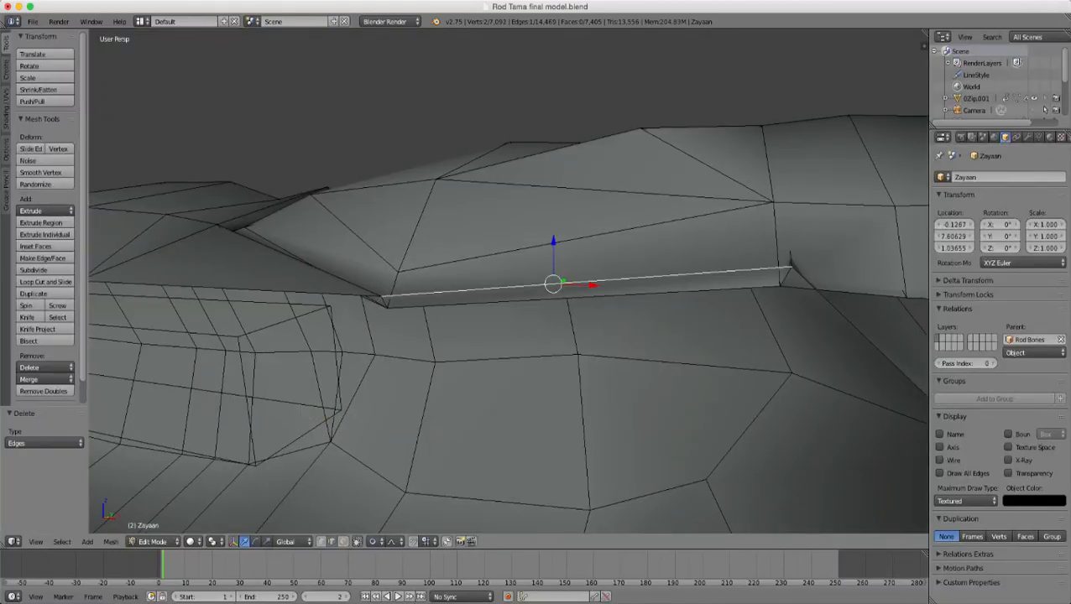
- Delete the upper edge of the narrow leftover strip along the fingertip's underside
middle_drag(458, 359, 407, 334)
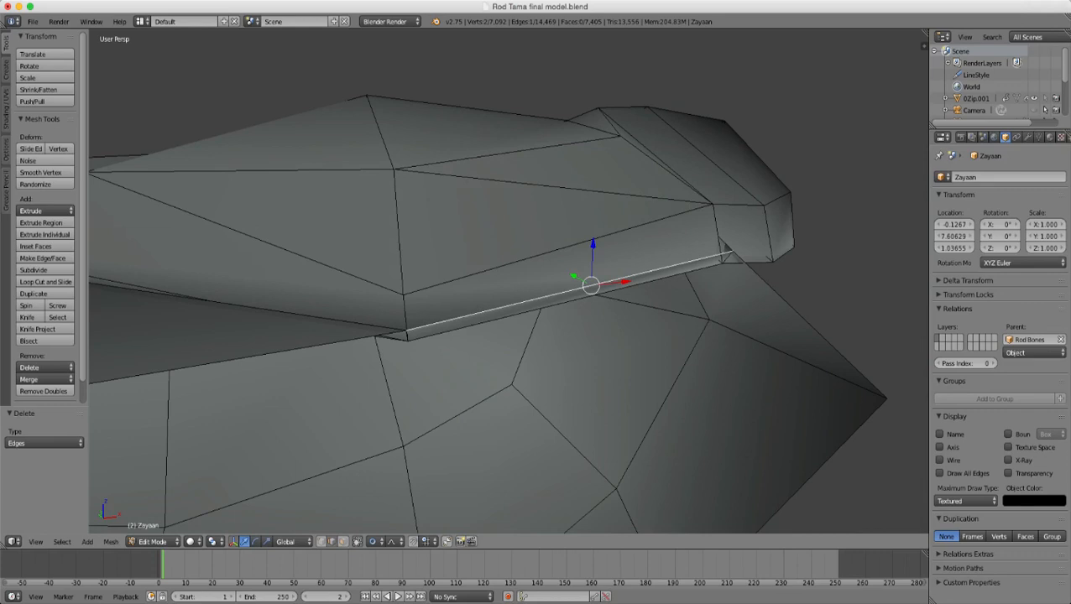
key(x)
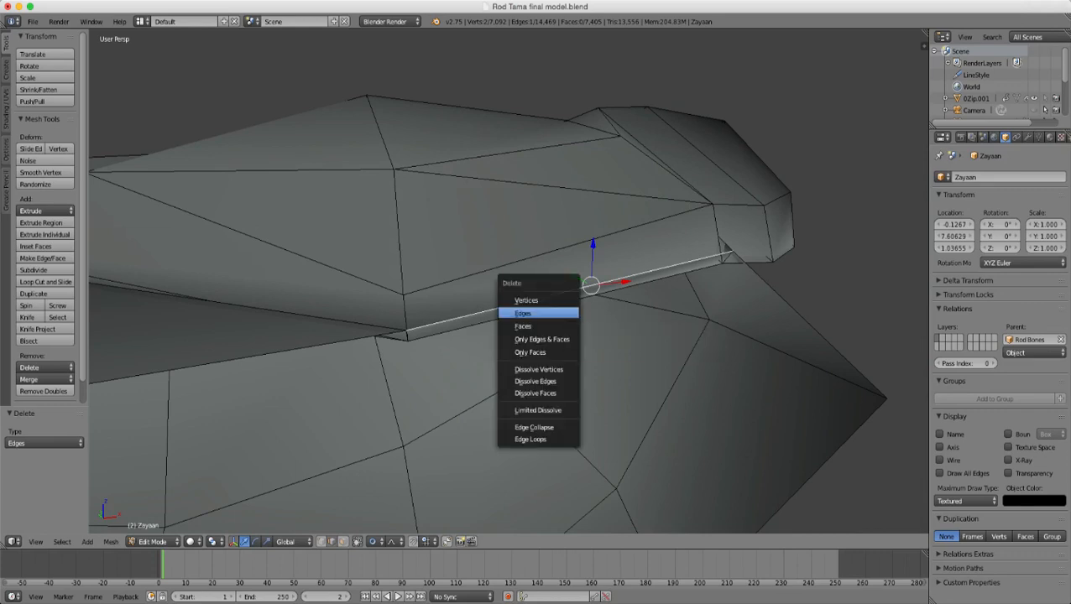
click(539, 313)
middle_drag(539, 313, 485, 329)
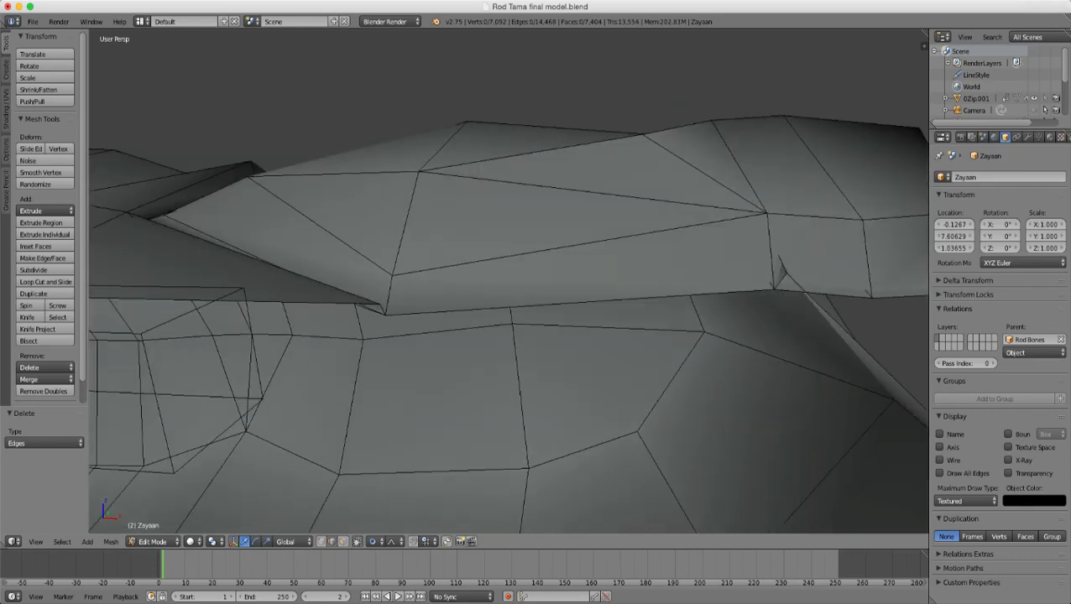
- Delete the leftover edge along the gap side of the finger, just behind the fingertip section
scroll(508, 282, down, 2)
middle_drag(509, 282, 500, 392)
right_click(505, 269)
scroll(508, 281, up, 3)
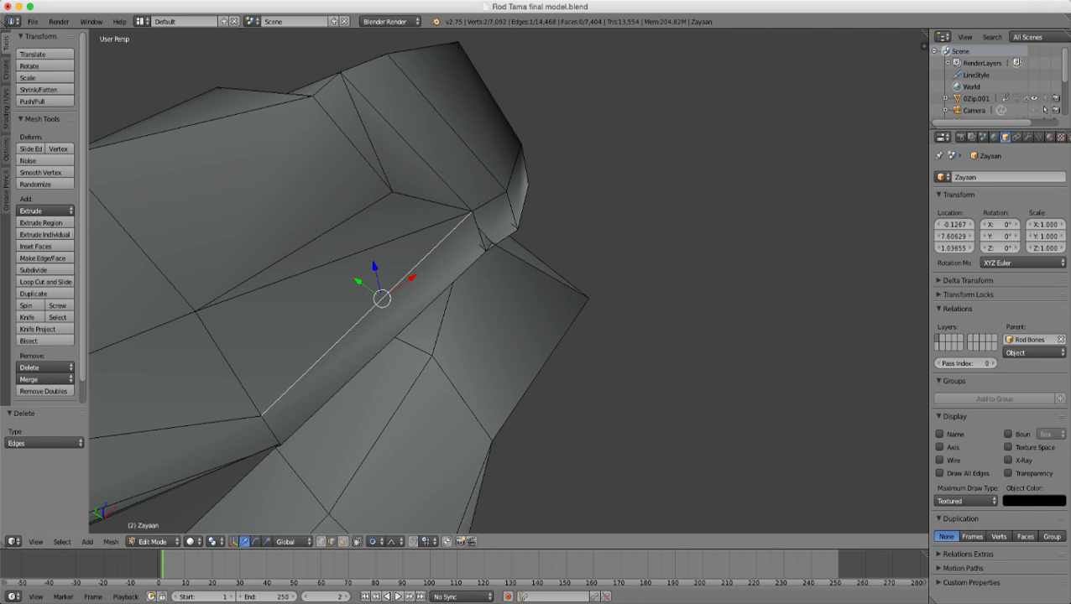
scroll(509, 282, down, 2)
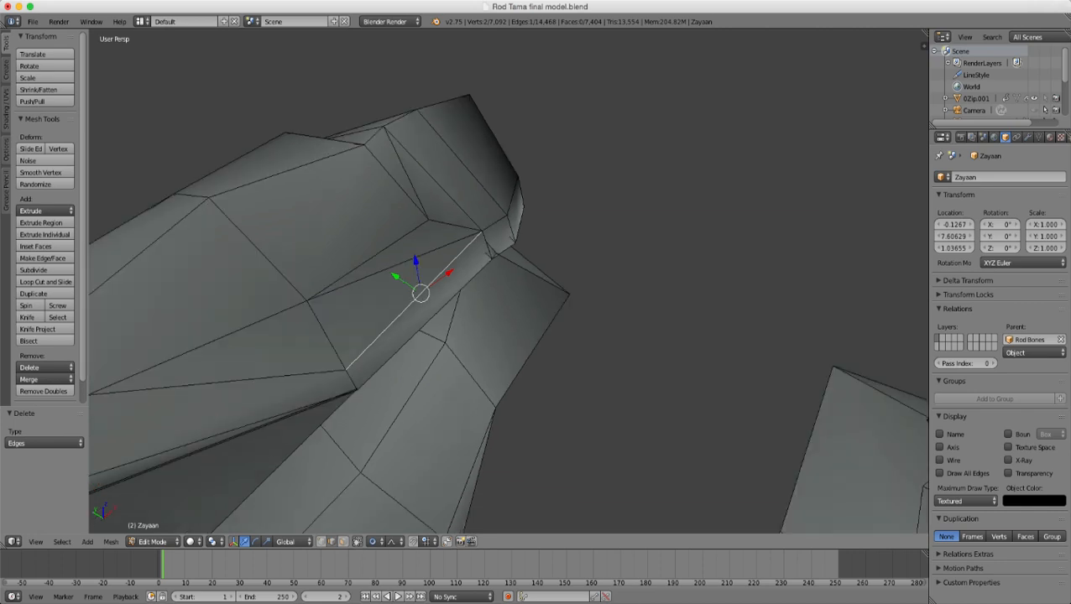
shift+middle_drag(508, 282, 570, 243)
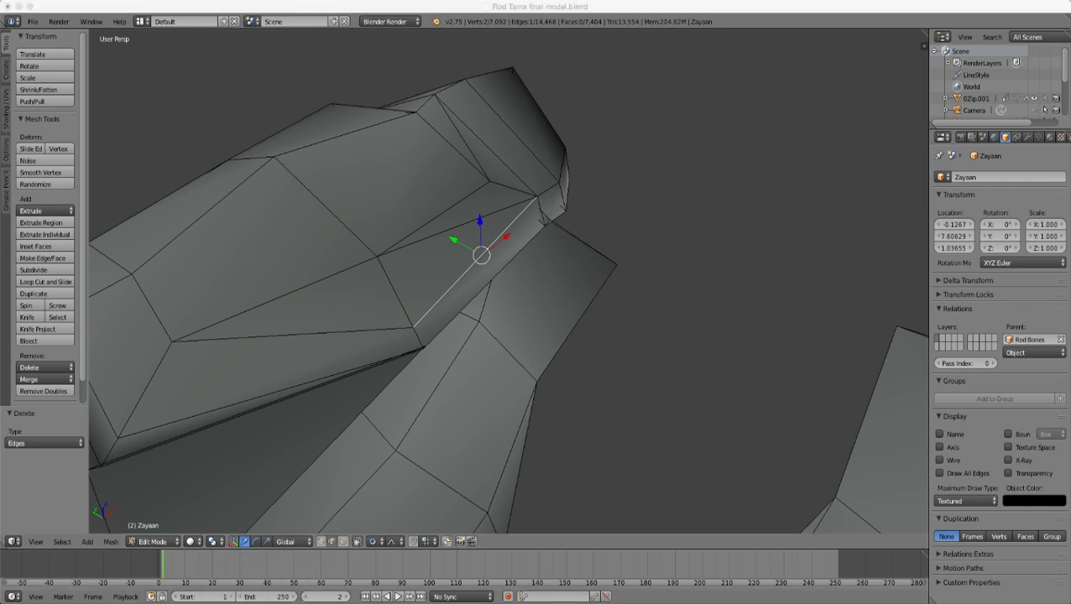
scroll(509, 282, down, 3)
middle_drag(509, 282, 508, 312)
right_click(433, 353)
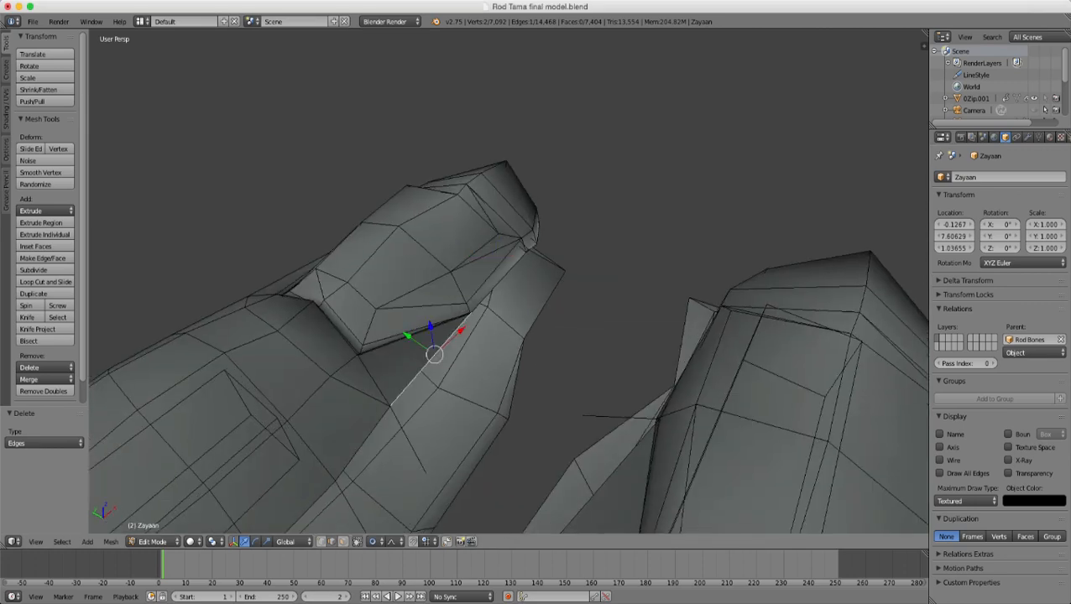
middle_drag(433, 353, 466, 369)
key(x)
click(538, 366)
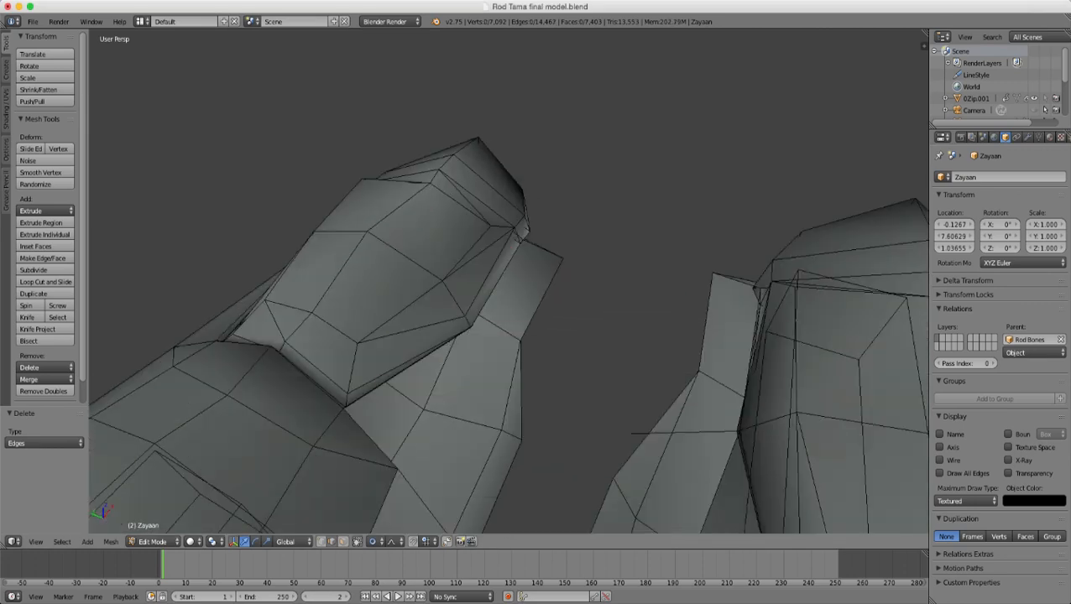
- Delete the leftover loose edge sticking out from the opposite finger into the gap
middle_drag(537, 366, 554, 394)
middle_drag(672, 345, 444, 126)
right_click(618, 334)
key(x)
click(619, 347)
- In face selection, select the two fingertip side faces and the thin triangular face beside them, and delete the three faces
scroll(512, 160, up, 2)
scroll(445, 168, up, 4)
middle_drag(445, 168, 467, 157)
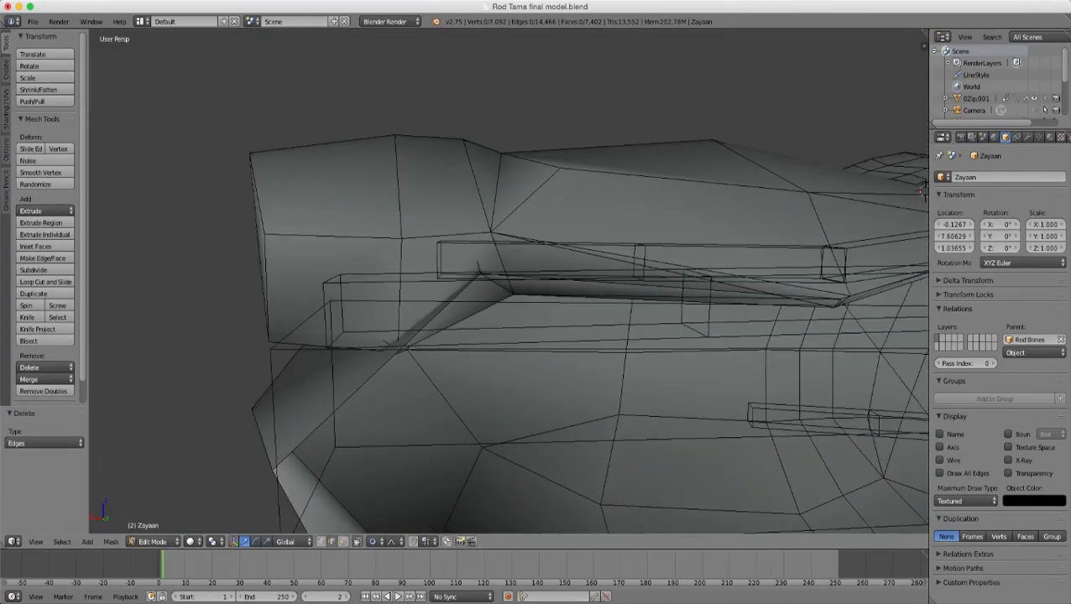
click(343, 542)
right_click(451, 280)
shift+right_click(333, 291)
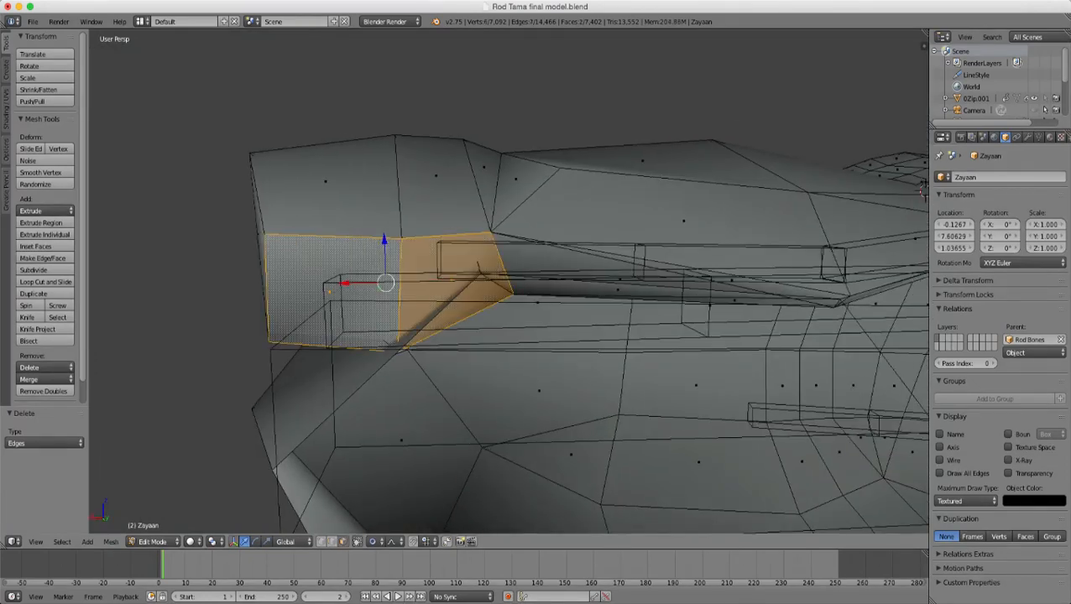
shift+right_click(587, 277)
key(x)
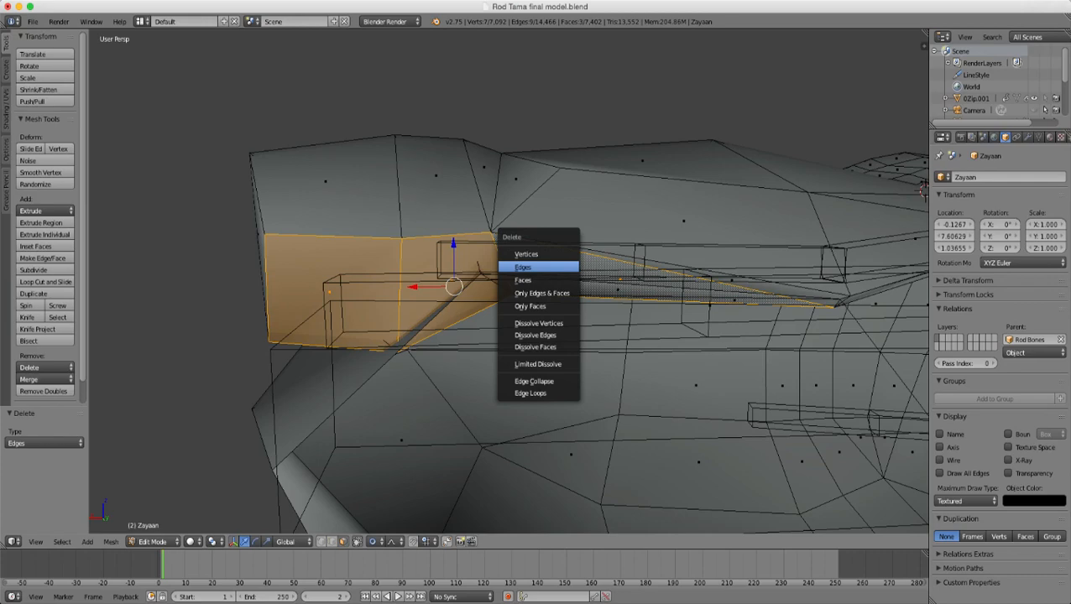
click(522, 281)
middle_drag(522, 281, 889, 223)
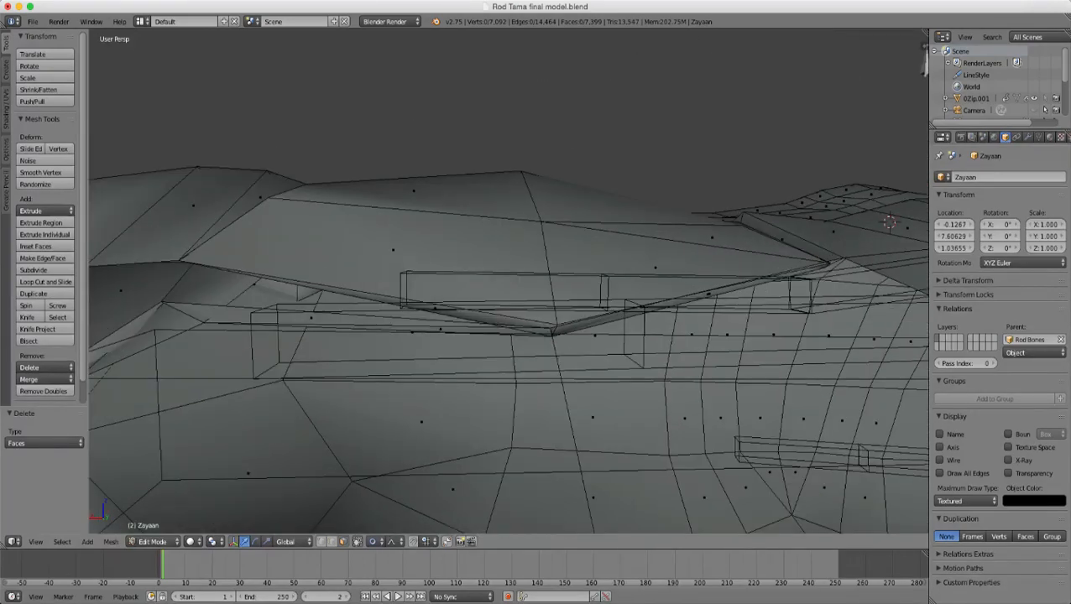
middle_drag(403, 294, 463, 338)
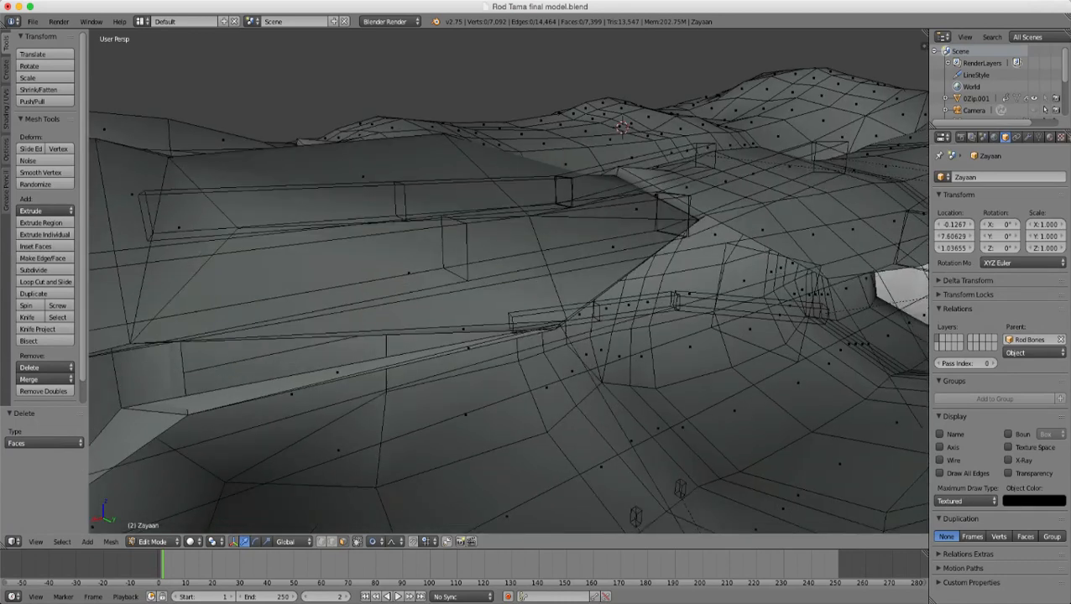
- Select the two long thin faces along the finger's underside behind the fingertip and delete them
right_click(467, 347)
shift+right_click(466, 351)
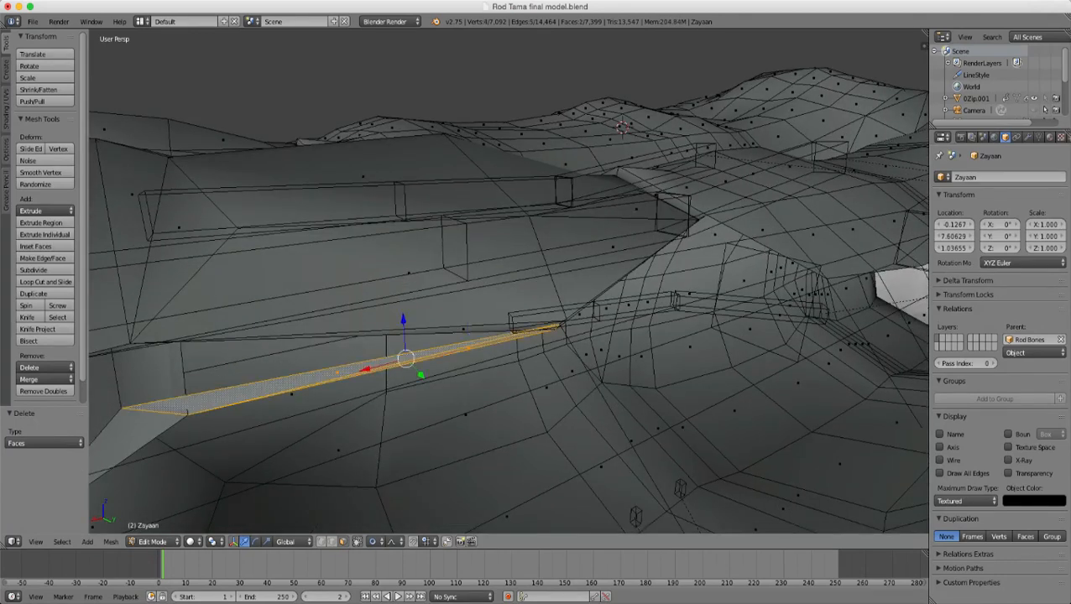
key(x)
click(467, 345)
scroll(468, 345, down, 4)
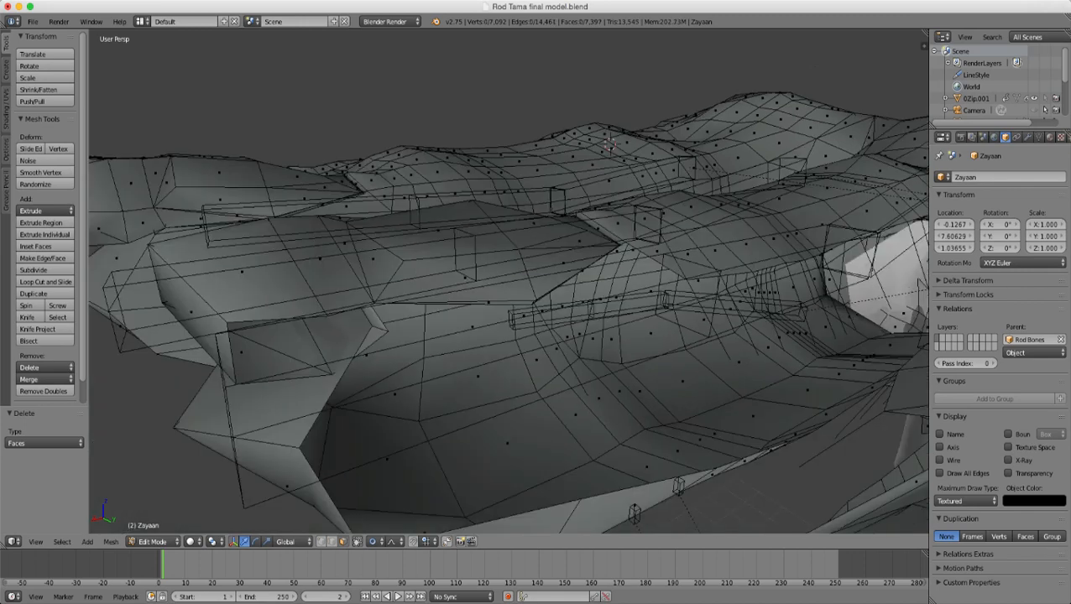
- In vertex selection, delete the loose vertex dangling below the finger's lower edge together with its stray edge
middle_drag(468, 345, 644, 357)
scroll(495, 336, up, 3)
scroll(587, 334, down, 4)
scroll(644, 357, up, 4)
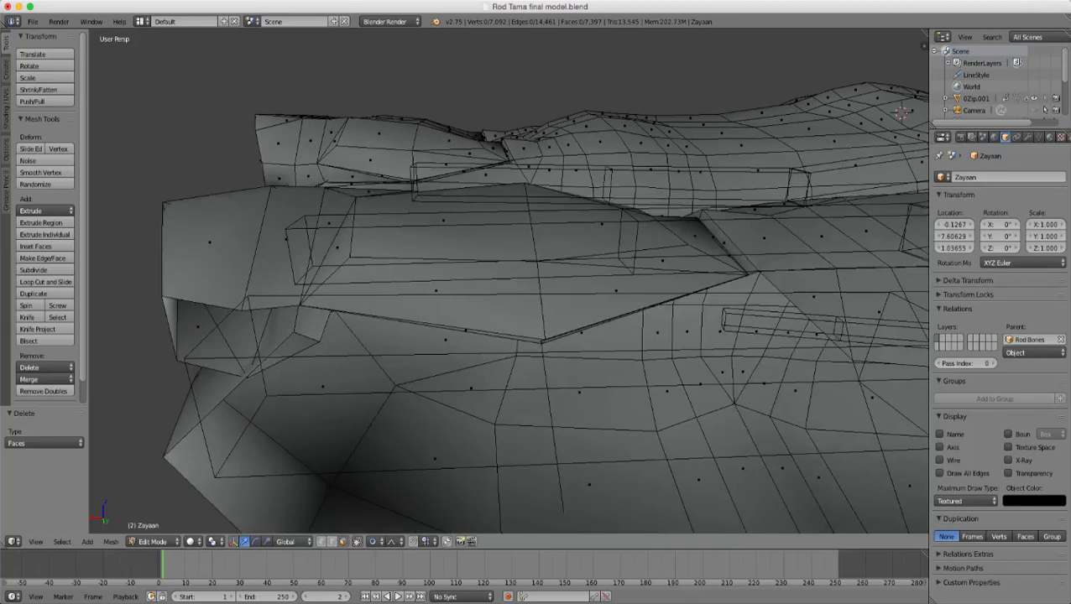
click(321, 542)
middle_drag(504, 378, 457, 352)
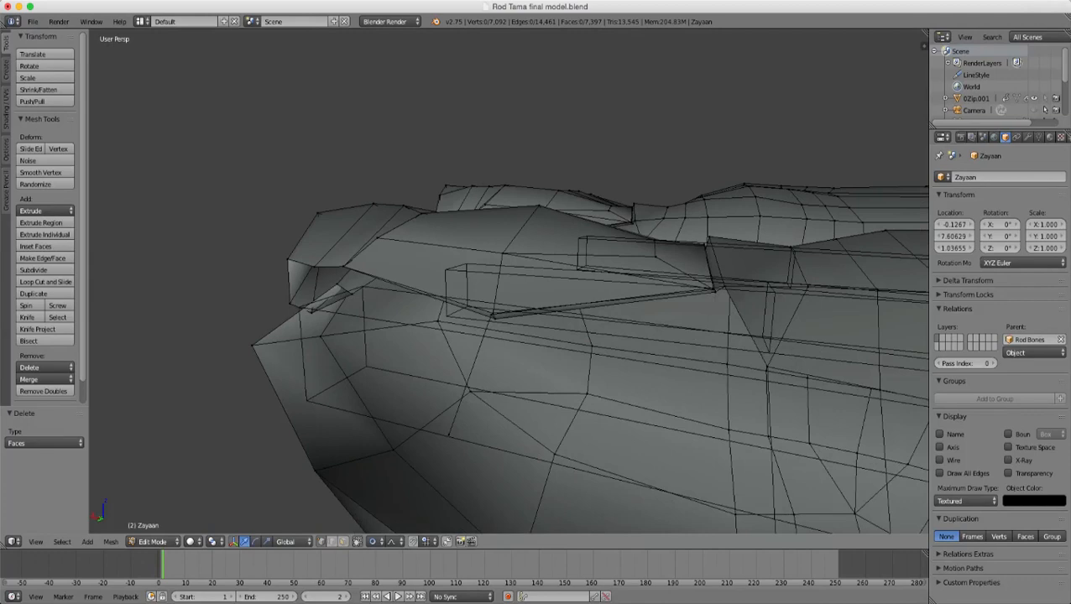
right_click(447, 433)
key(x)
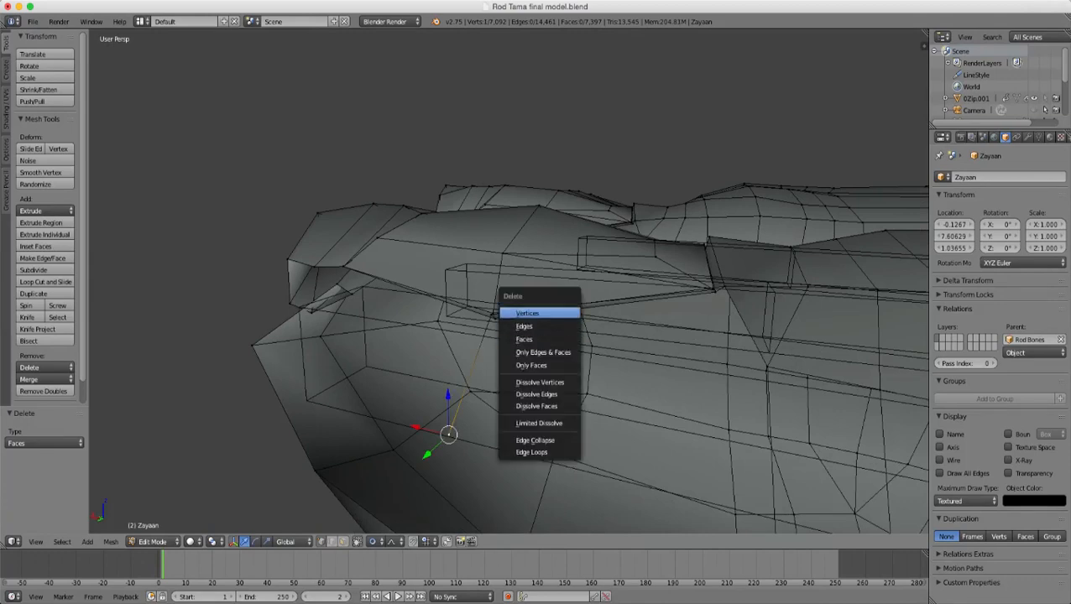
click(528, 314)
- Raise the two vertices at the sagging point of the finger's lower edge by 0.017 along Z with proportional editing
right_click(493, 312)
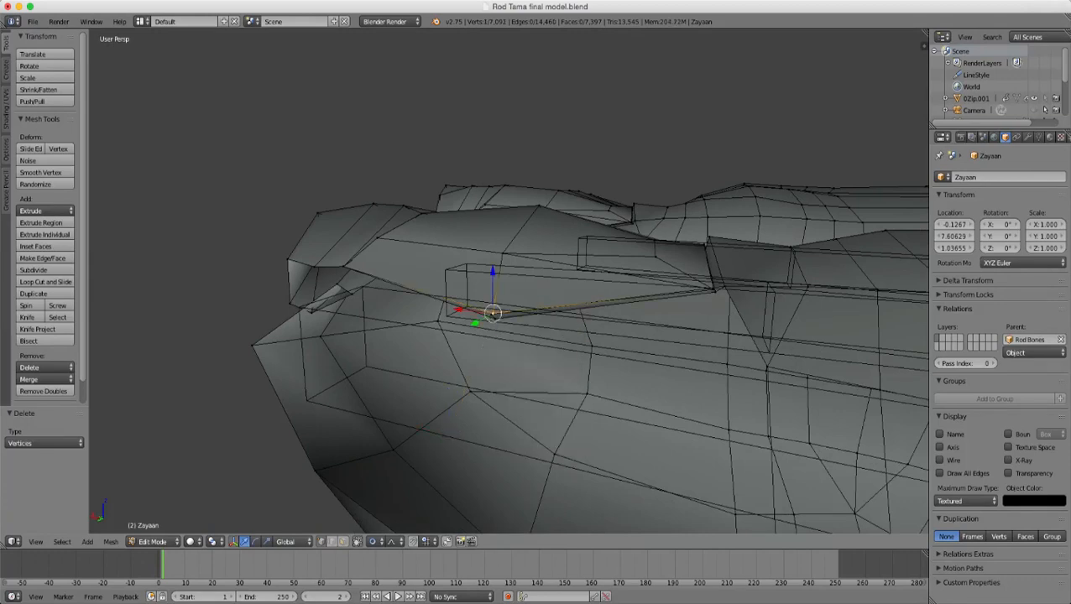
shift+right_click(495, 317)
middle_drag(495, 318, 557, 297)
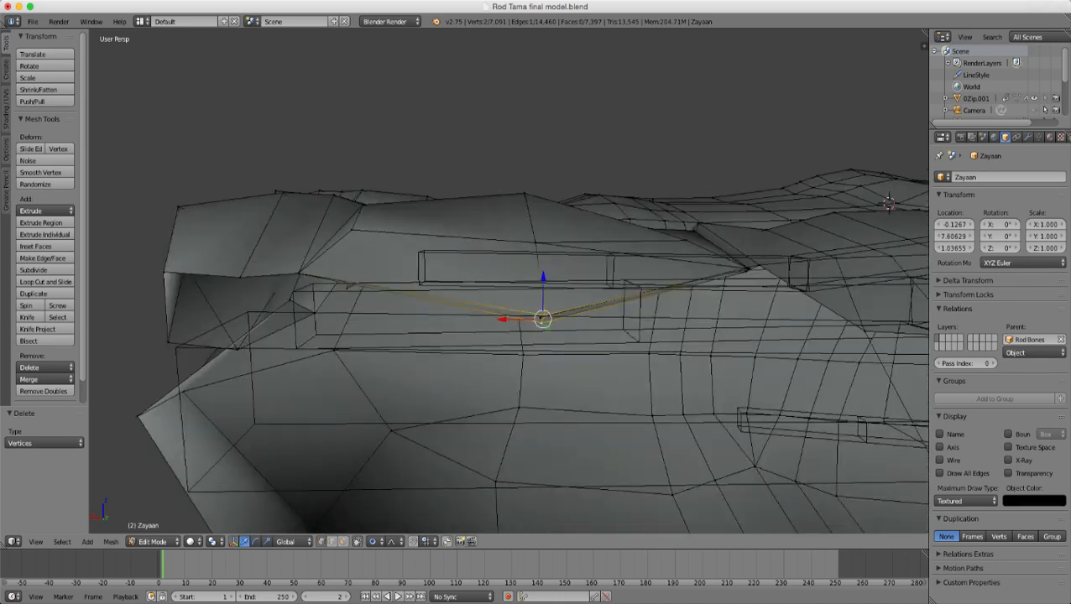
key(g)
key(z)
scroll(543, 319, up, 6)
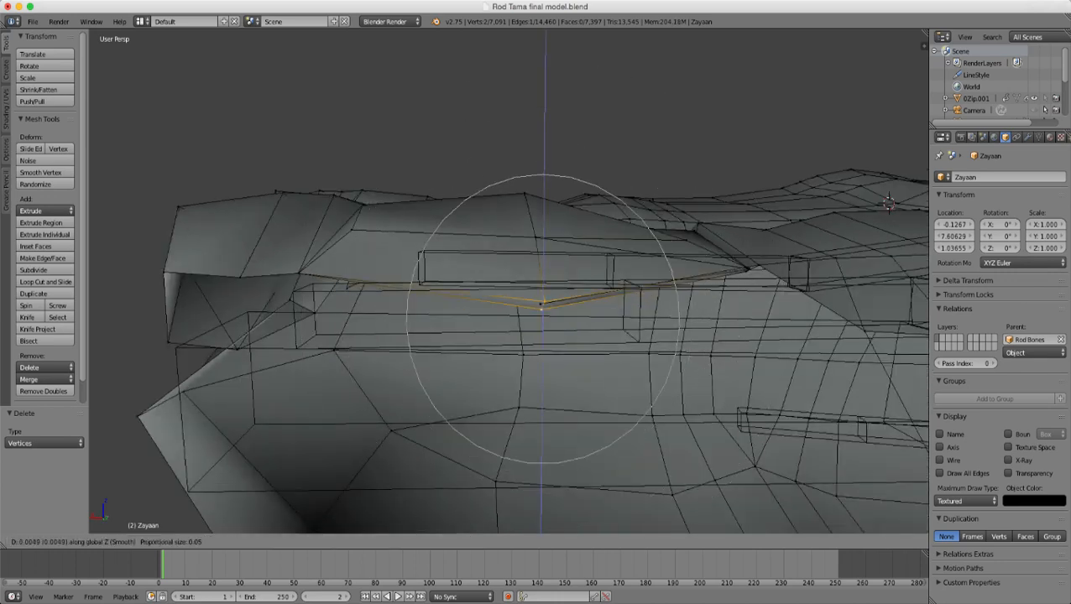
click(541, 271)
- Delete the two leftover vertices midway along the underside of the same finger section
middle_drag(541, 270, 374, 156)
right_click(422, 199)
key(z)
key(z)
key(x)
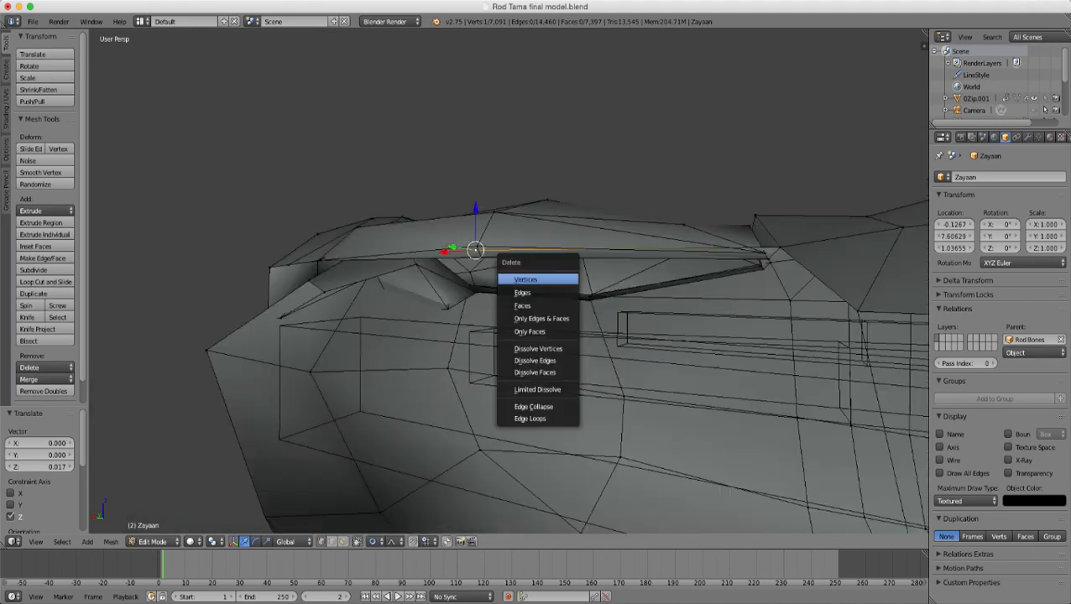
click(561, 280)
middle_drag(560, 280, 504, 243)
right_click(534, 279)
key(x)
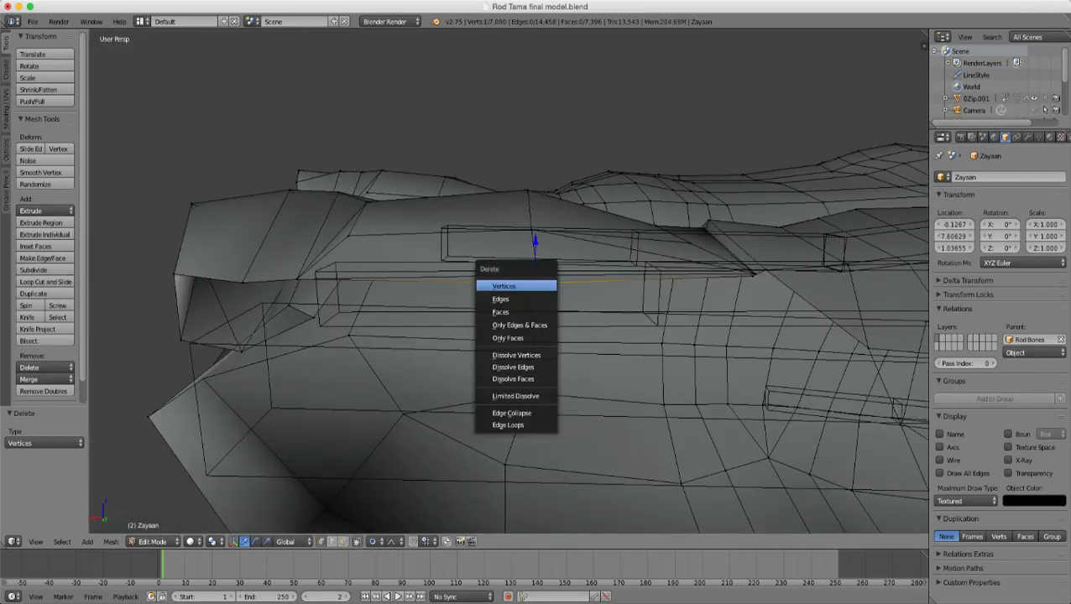
click(504, 286)
- Delete the leftover vertex at the end corner of the narrow strip along the finger's lower side
middle_drag(503, 286, 753, 103)
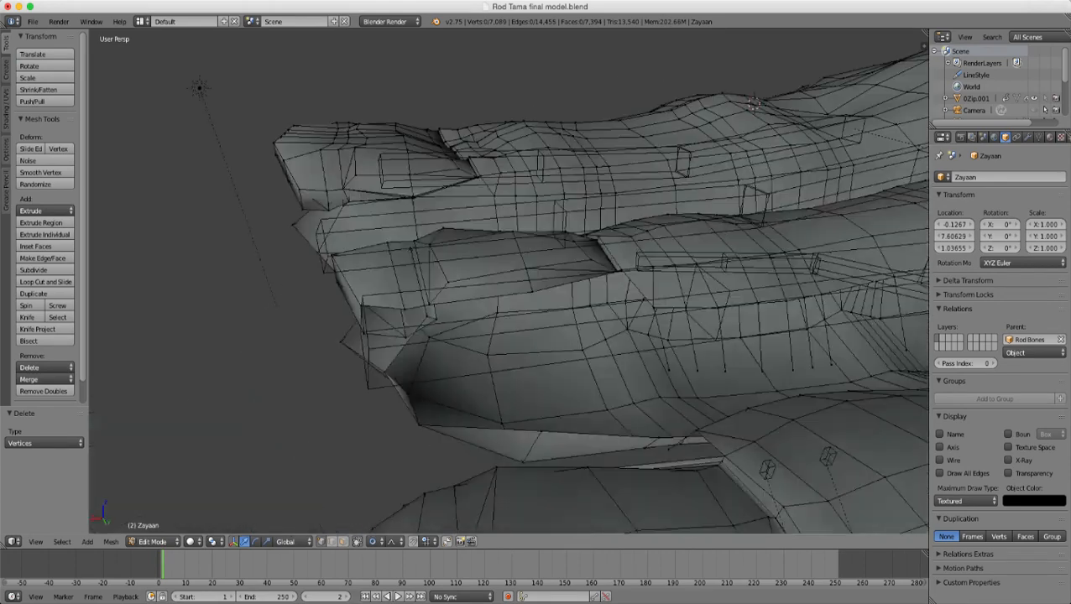
middle_drag(671, 252, 420, 268)
middle_drag(537, 285, 377, 233)
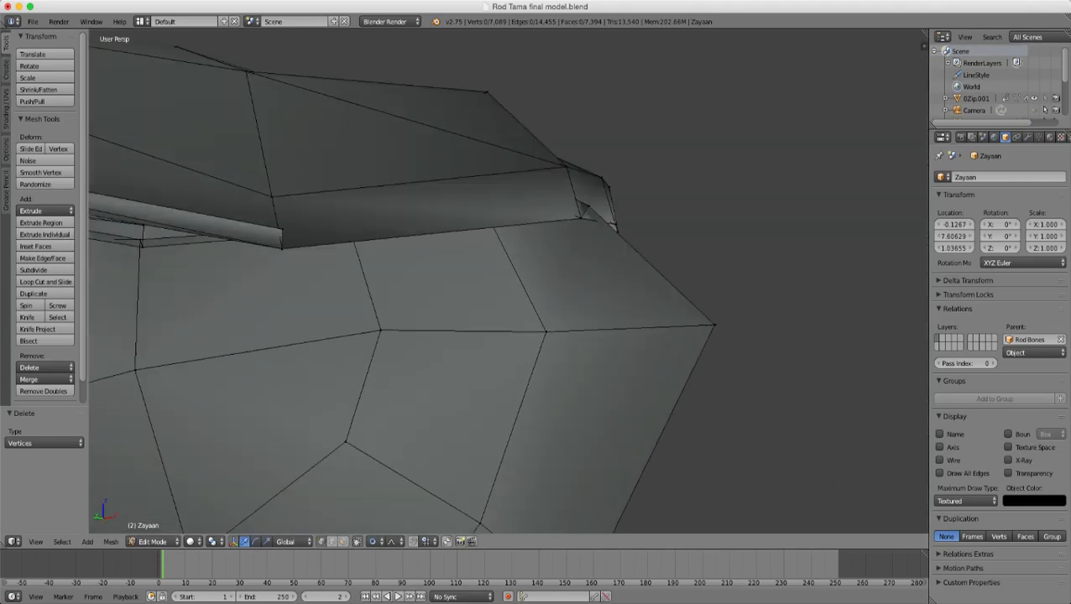
right_click(282, 229)
shift+right_click(282, 248)
key(z)
scroll(509, 281, down, 4)
mouse_move(509, 281)
middle_down()
mouse_move(462, 289)
mouse_move(420, 328)
mouse_move(462, 298)
mouse_move(441, 302)
mouse_move(604, 336)
mouse_move(550, 338)
mouse_move(512, 302)
middle_up()
key(z)
scroll(509, 282, down, 2)
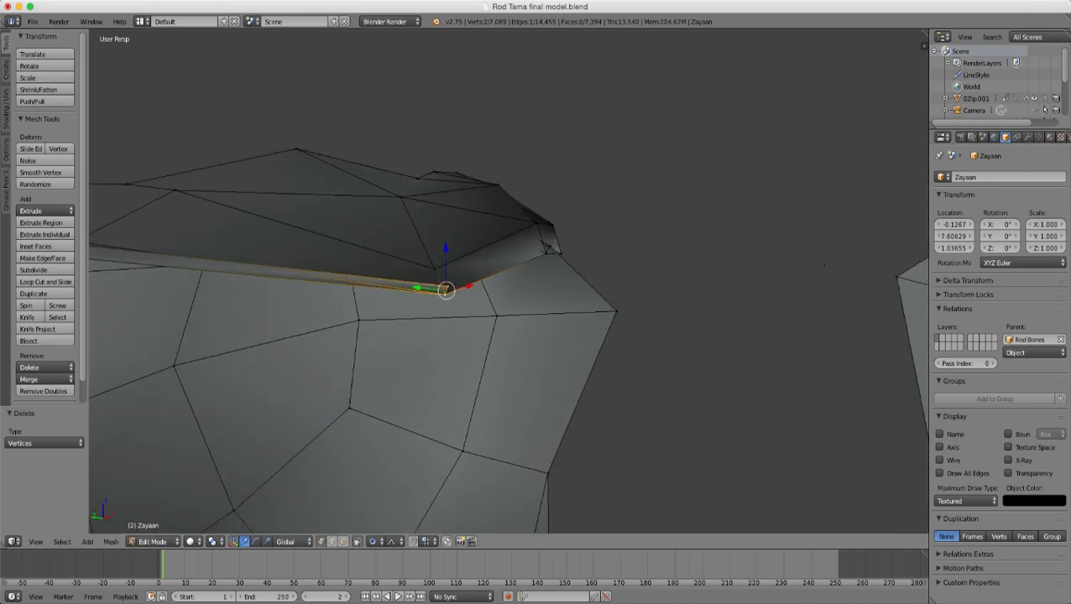
key(x)
click(493, 271)
- Raise the remaining corner vertex of the finger's lower edge by 0.014 along Z with proportional editing
scroll(493, 271, down, 2)
middle_drag(493, 271, 541, 294)
scroll(516, 298, up, 2)
right_click(501, 299)
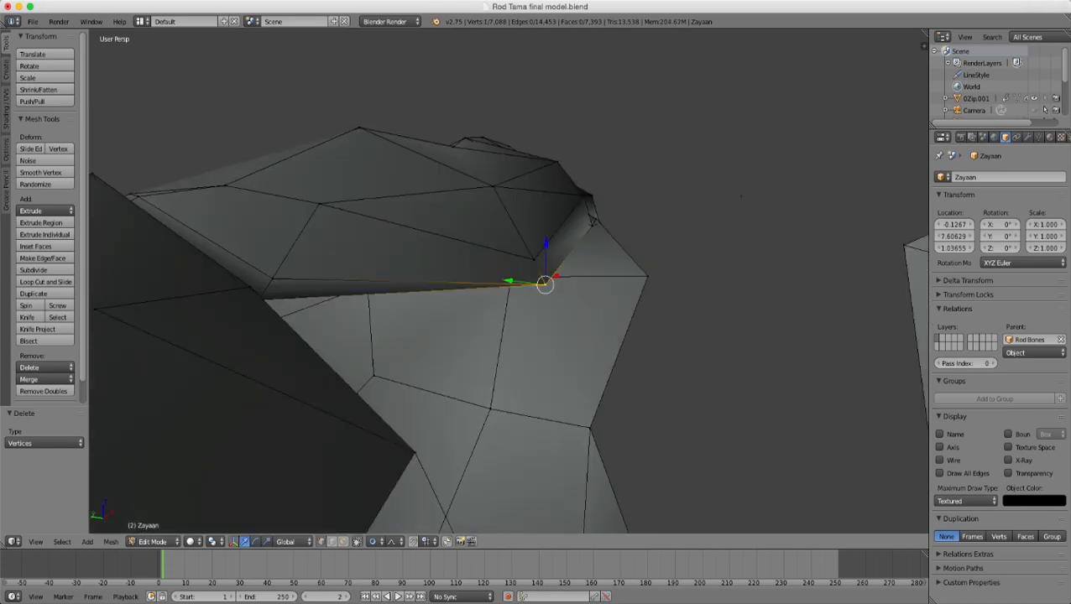
key(g)
key(z)
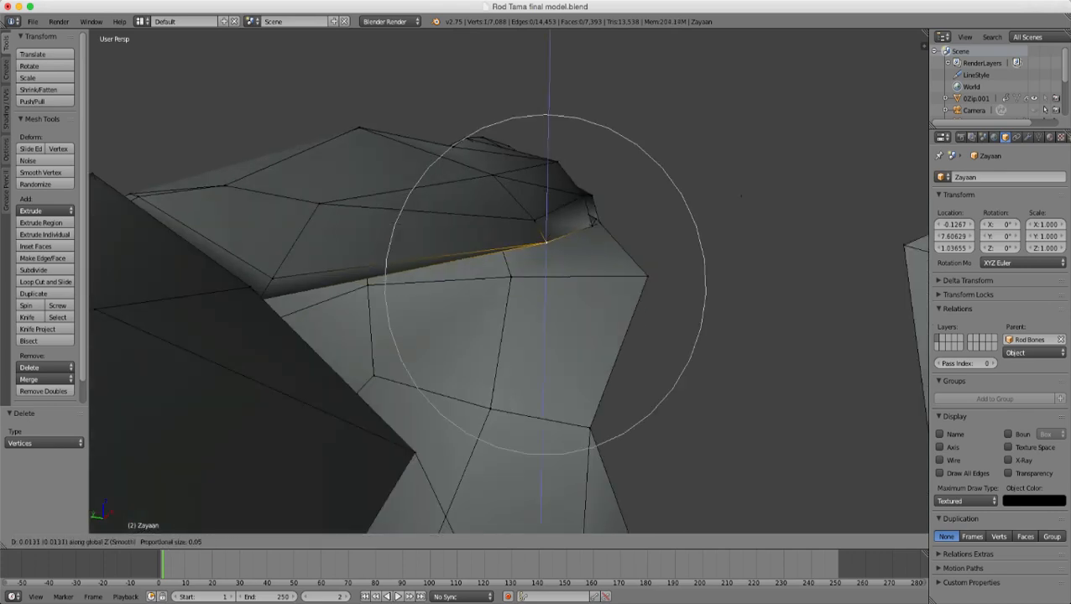
click(547, 245)
- In face selection, select the five connected narrow faces along the lower side of the raised finger section and delete them
middle_drag(547, 244, 252, 279)
click(344, 541)
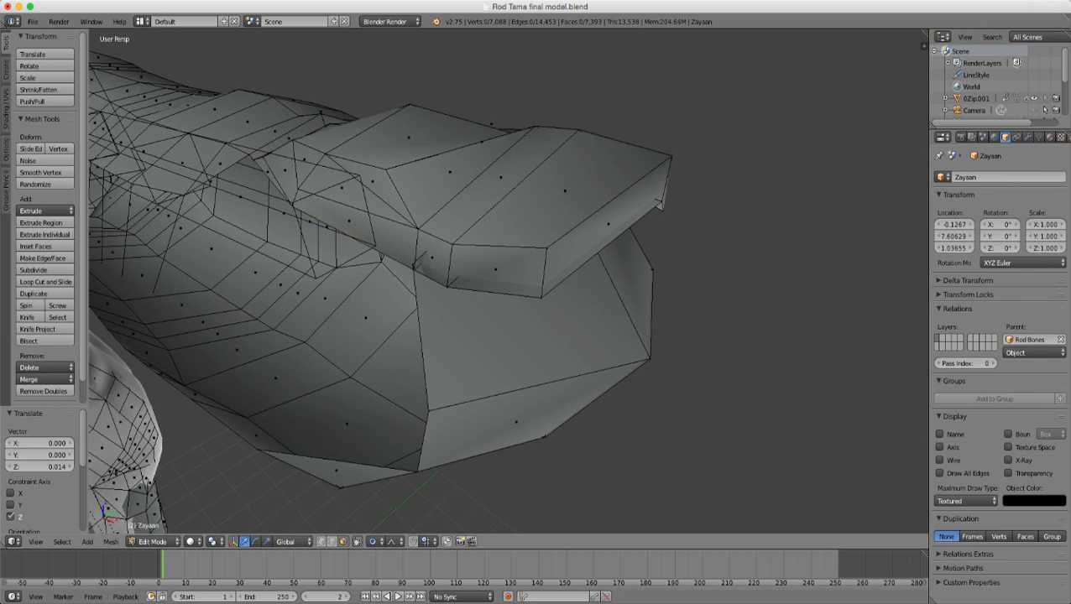
right_click(495, 269)
shift+right_click(432, 257)
shift+right_click(350, 222)
middle_drag(350, 222, 411, 216)
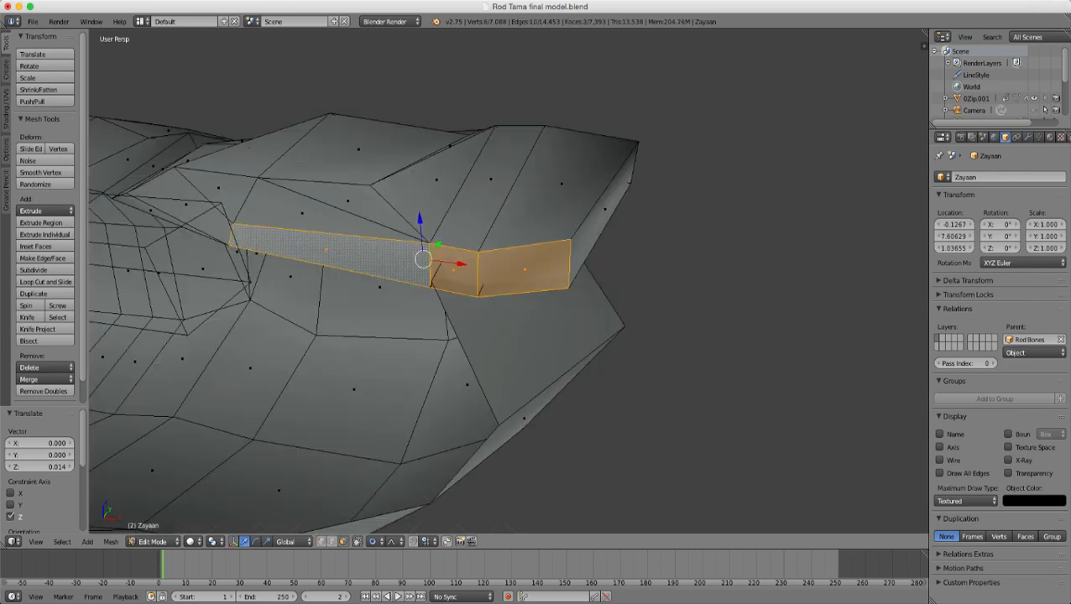
middle_drag(252, 240, 325, 246)
shift+right_click(281, 248)
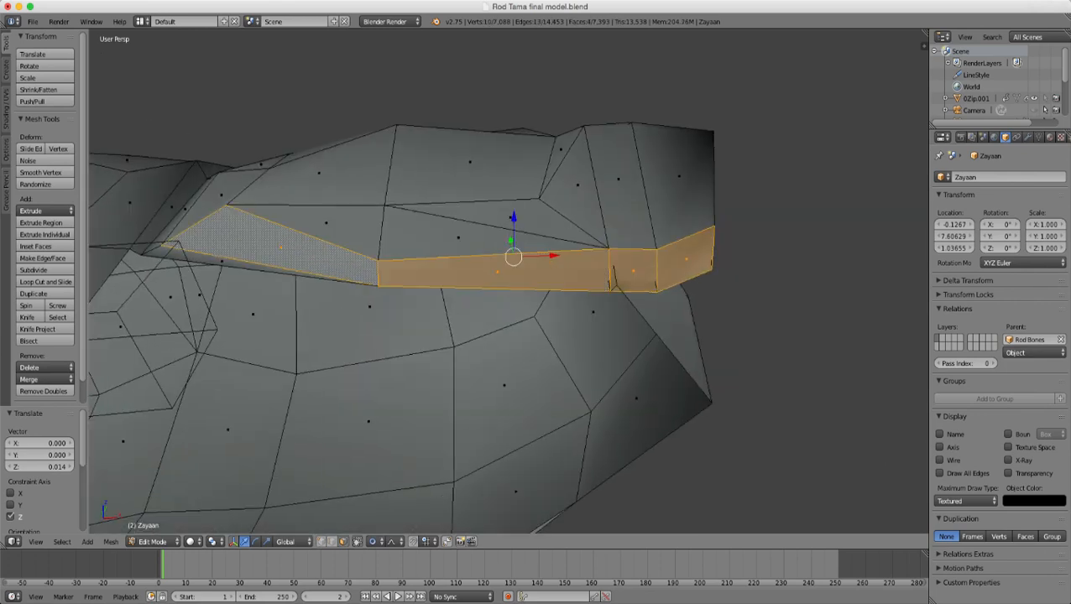
shift+right_click(193, 254)
key(x)
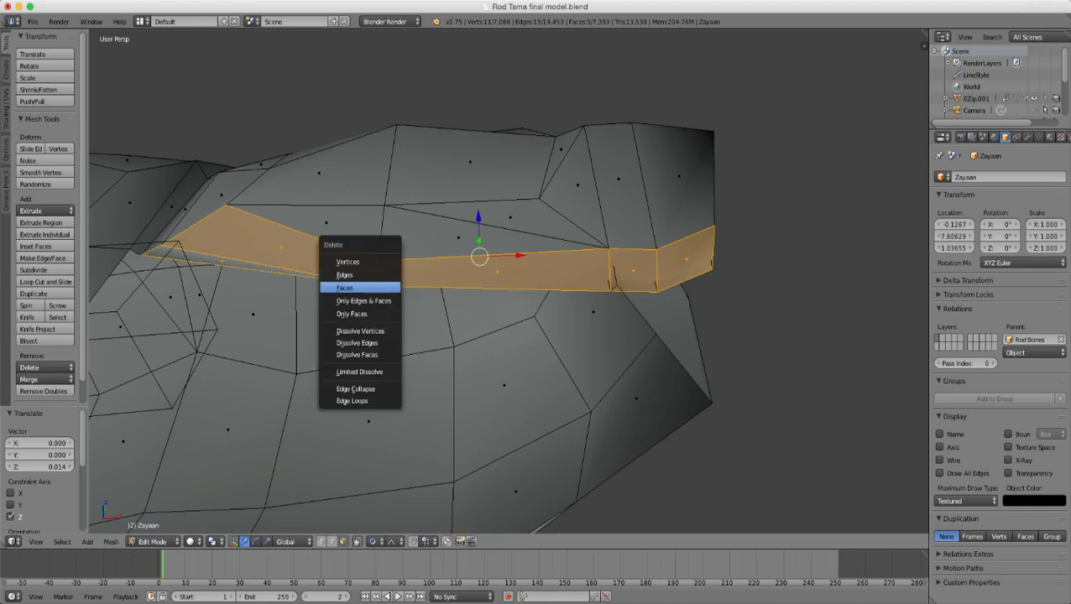
click(352, 288)
- Select the two thin triangular faces along the finger's gap side below the fingertip and delete them
middle_drag(379, 352, 642, 393)
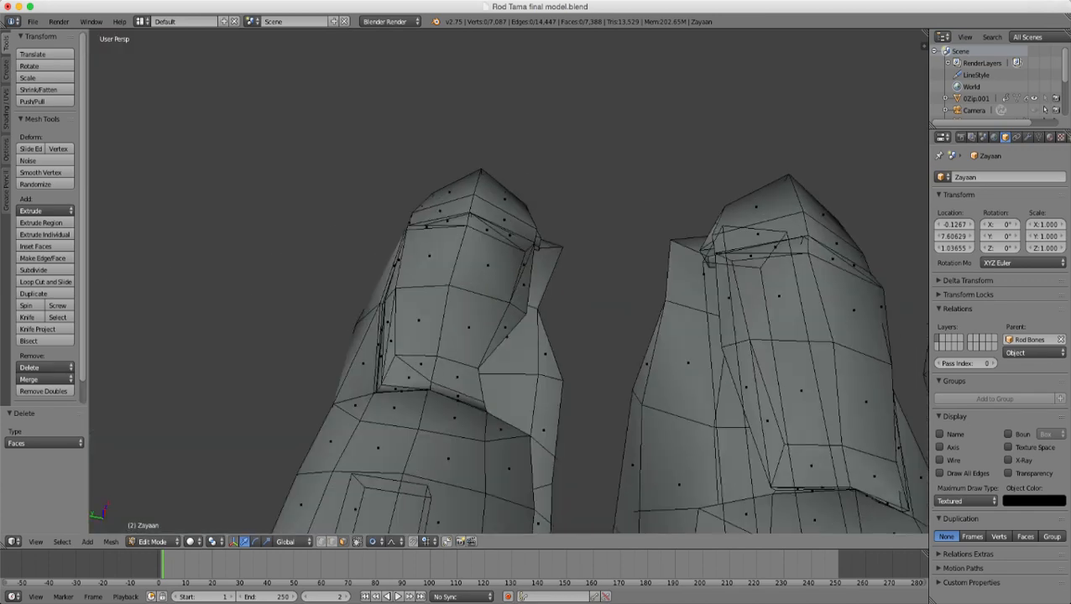
right_click(513, 277)
shift+right_click(493, 336)
scroll(487, 321, up, 3)
key(x)
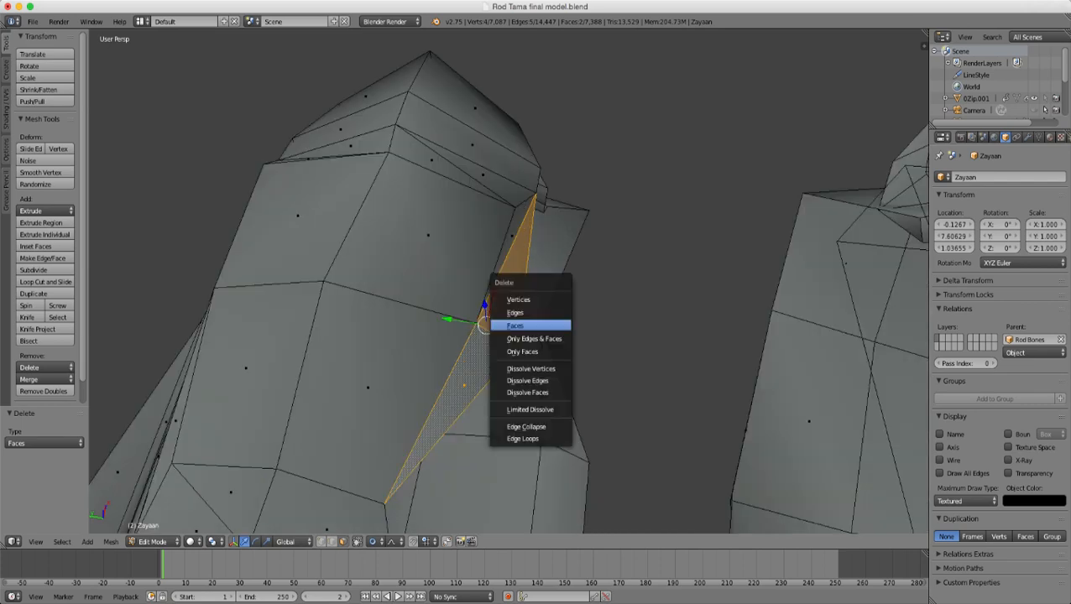
click(515, 325)
- In vertex selection, move the open-edge vertex behind the fingertip section by -0.011 along Y with proportional editing
middle_drag(515, 327, 537, 335)
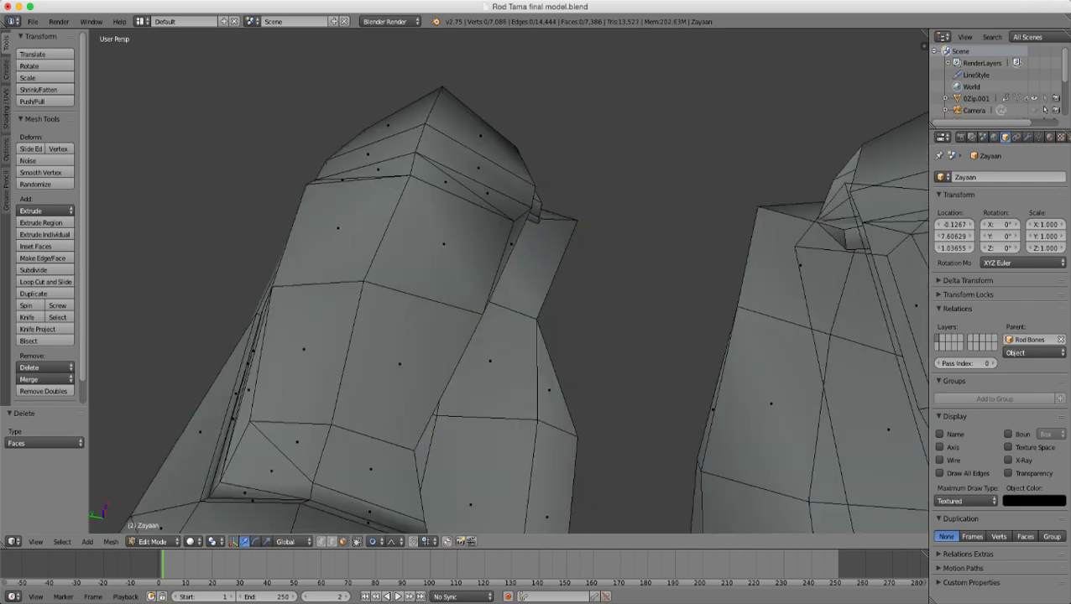
click(322, 542)
right_click(415, 451)
scroll(414, 450, down, 2)
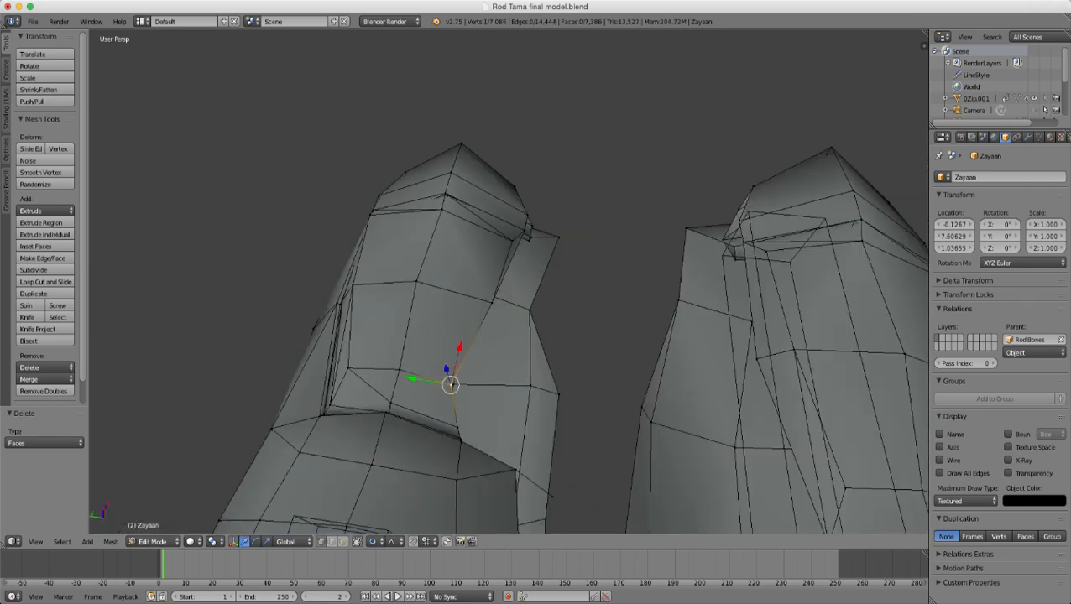
key(g)
key(y)
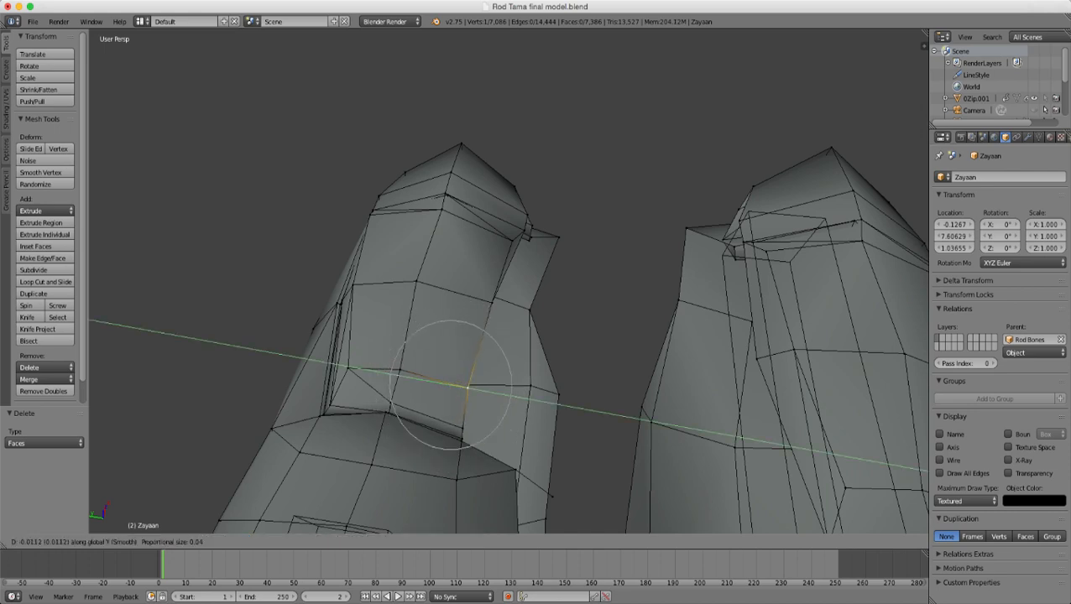
click(511, 431)
- Select the two end vertices of the leftover edge along the fingertip section's open side and delete that edge
middle_drag(511, 431, 419, 382)
right_click(440, 246)
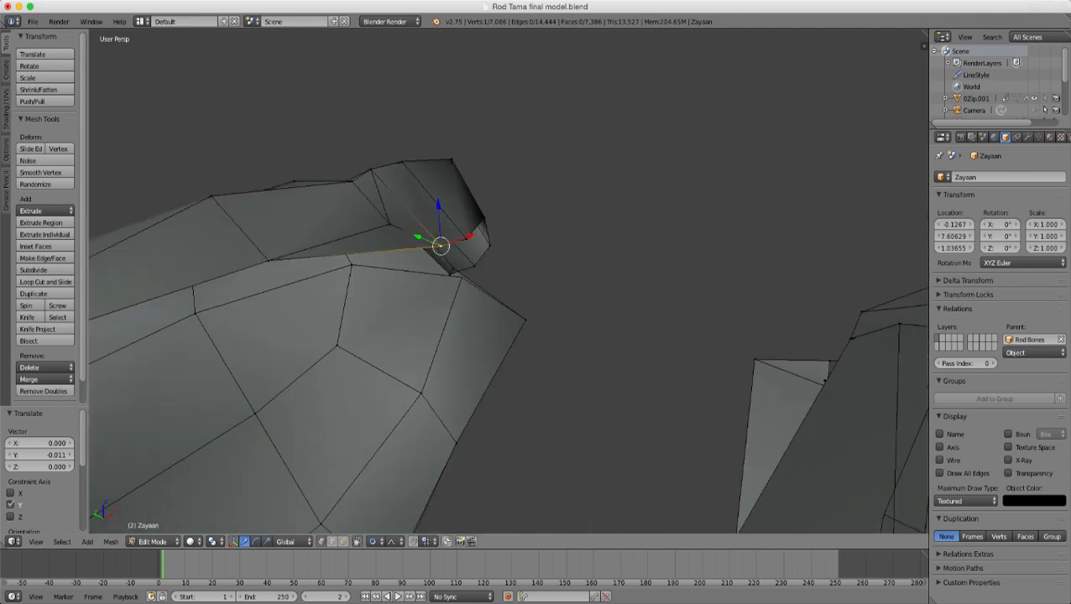
shift+right_click(268, 260)
key(x)
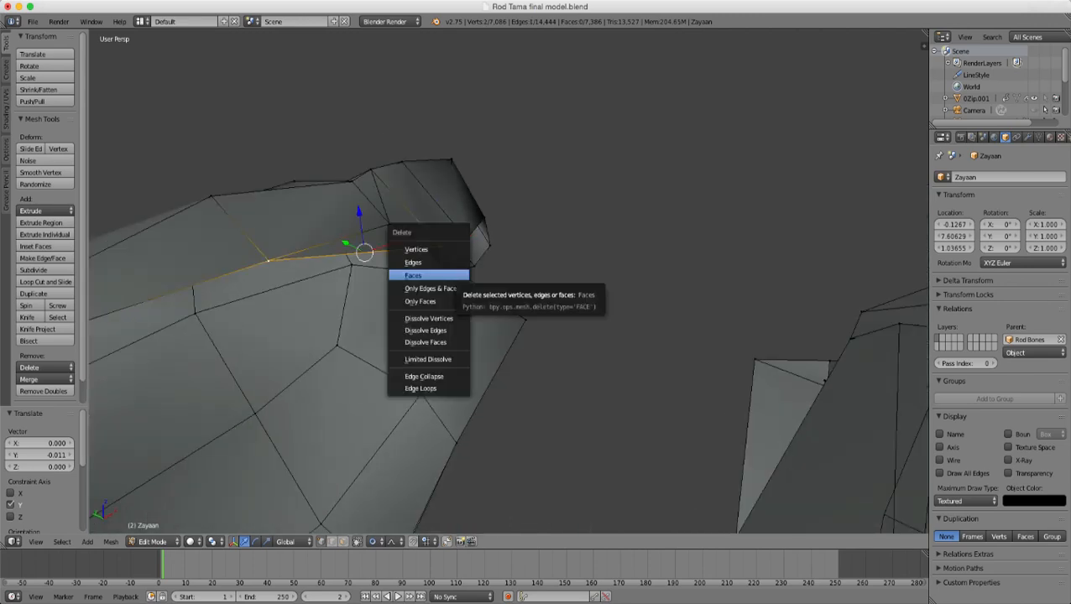
click(428, 262)
- Move the protruding corner vertex beside the fingertip by 0.022 along Y, pulling it in from the gap
scroll(428, 262, down, 3)
key(a)
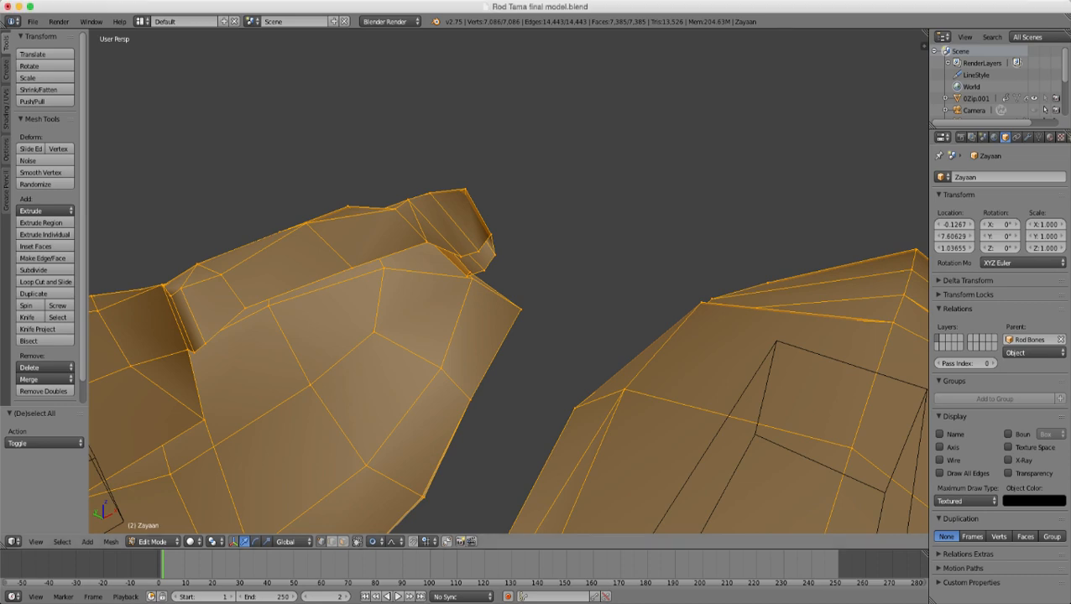
scroll(428, 263, down, 4)
middle_drag(428, 263, 512, 281)
scroll(512, 281, up, 4)
right_click(501, 278)
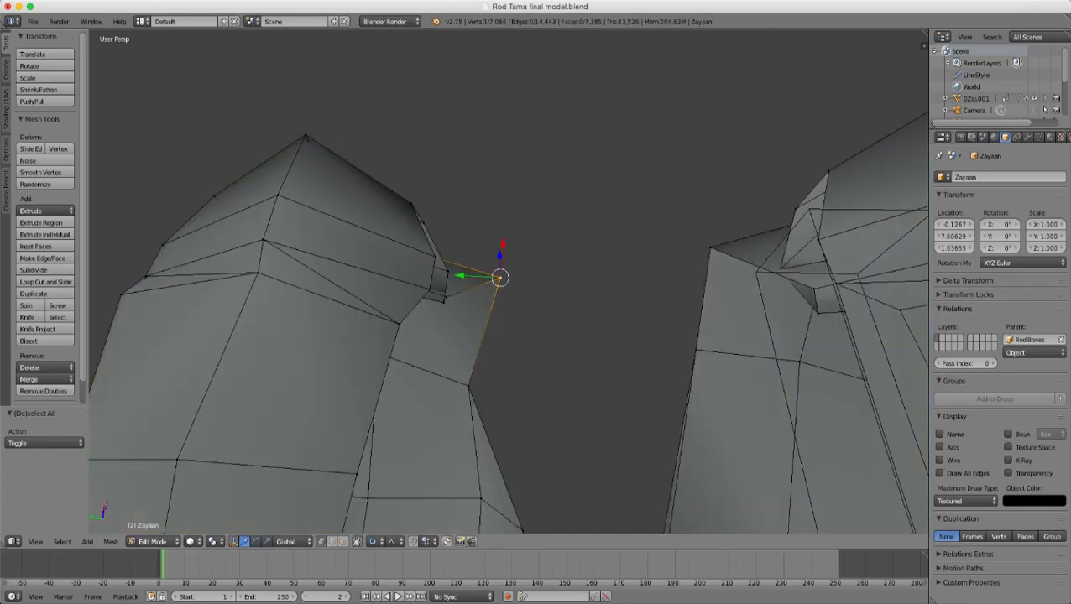
scroll(501, 278, down, 1)
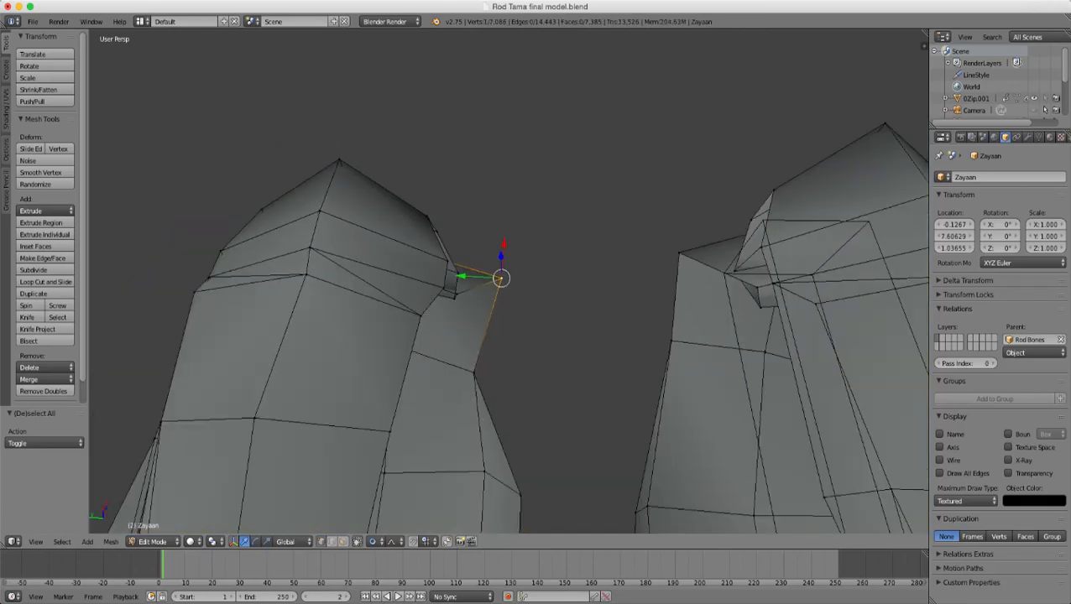
key(g)
key(y)
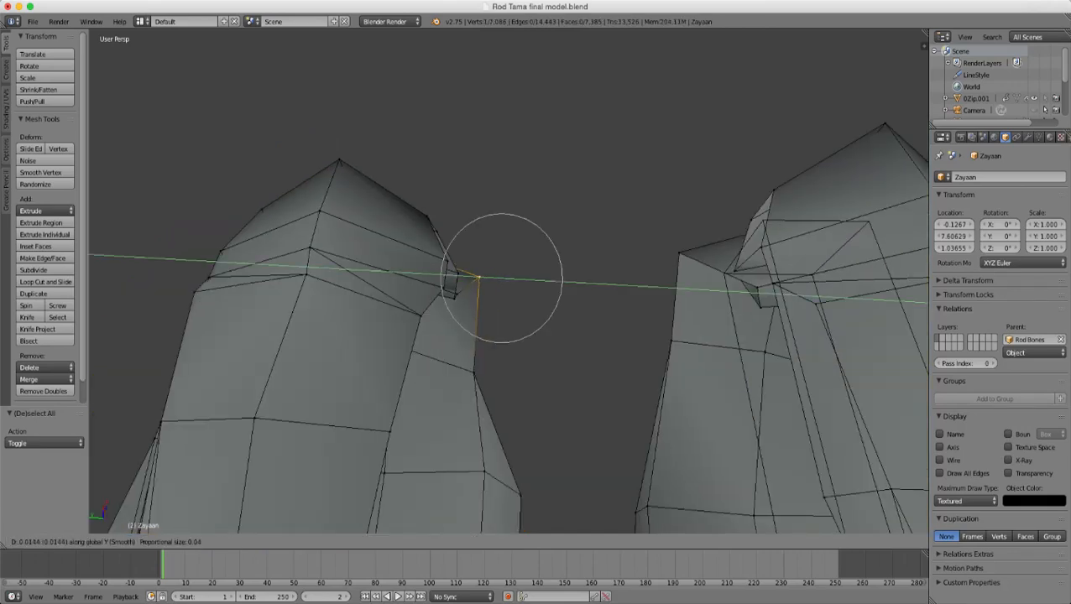
key(Return)
- Select the free end vertices of all loose edges sticking out along both facing sides of the finger gap and delete them as vertices
middle_drag(487, 286, 490, 320)
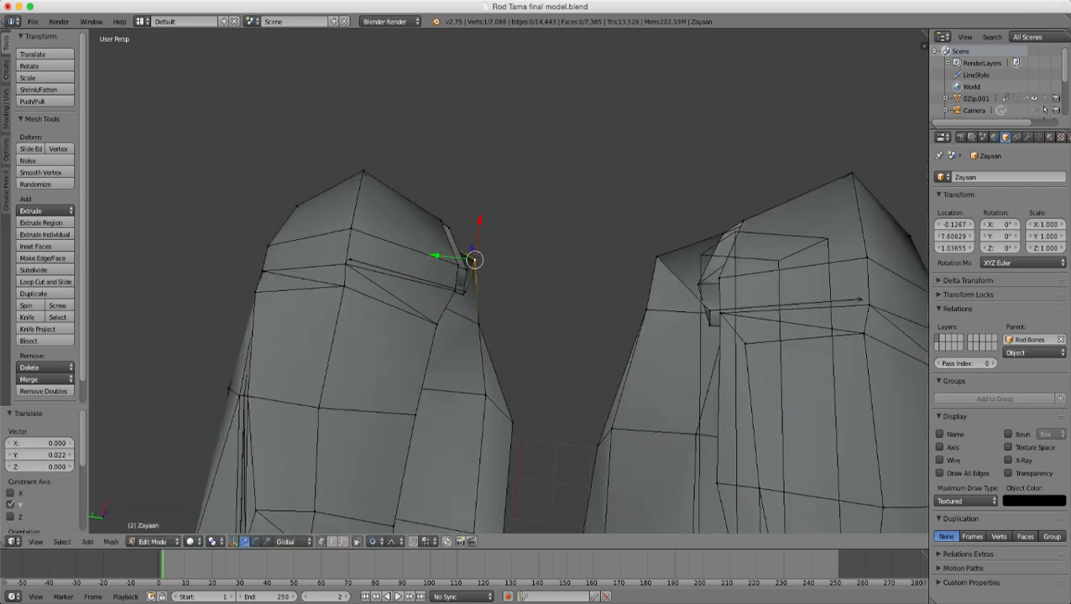
key(KP_Decimal)
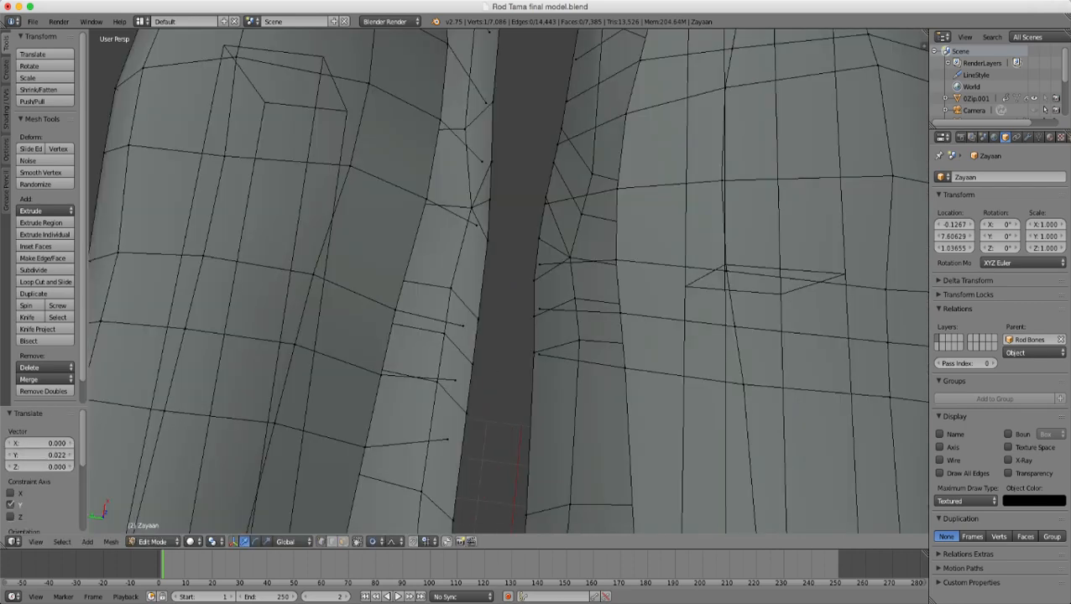
middle_drag(489, 320, 498, 346)
right_click(465, 272)
shift+right_click(435, 289)
shift+right_click(402, 307)
shift+right_click(538, 251)
shift+right_click(582, 245)
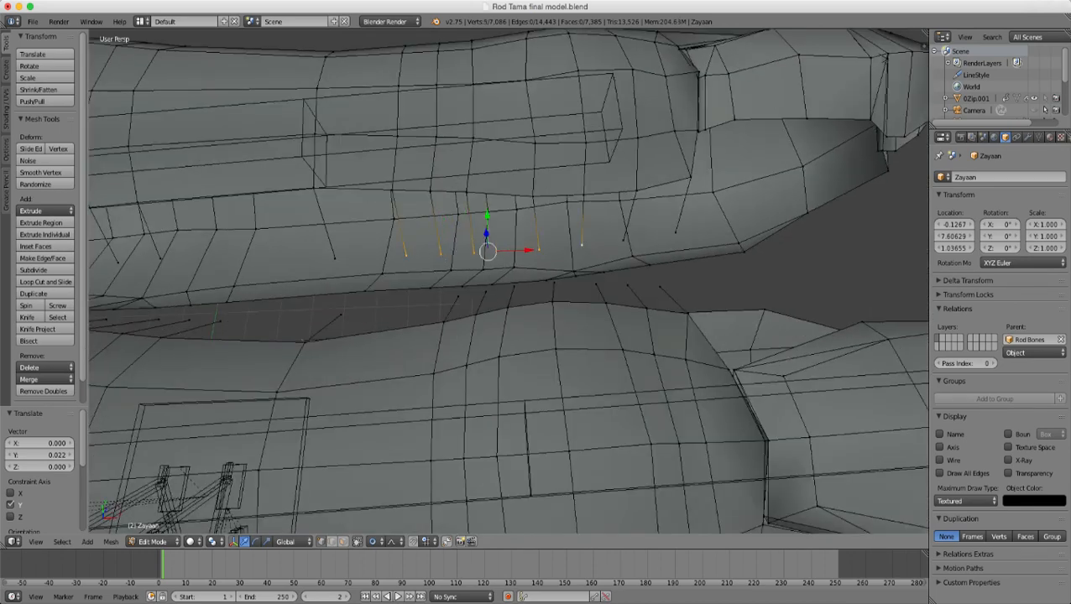
shift+right_click(623, 241)
shift+right_click(676, 232)
middle_drag(676, 232, 785, 223)
shift+right_click(569, 300)
shift+right_click(669, 281)
shift+right_click(692, 276)
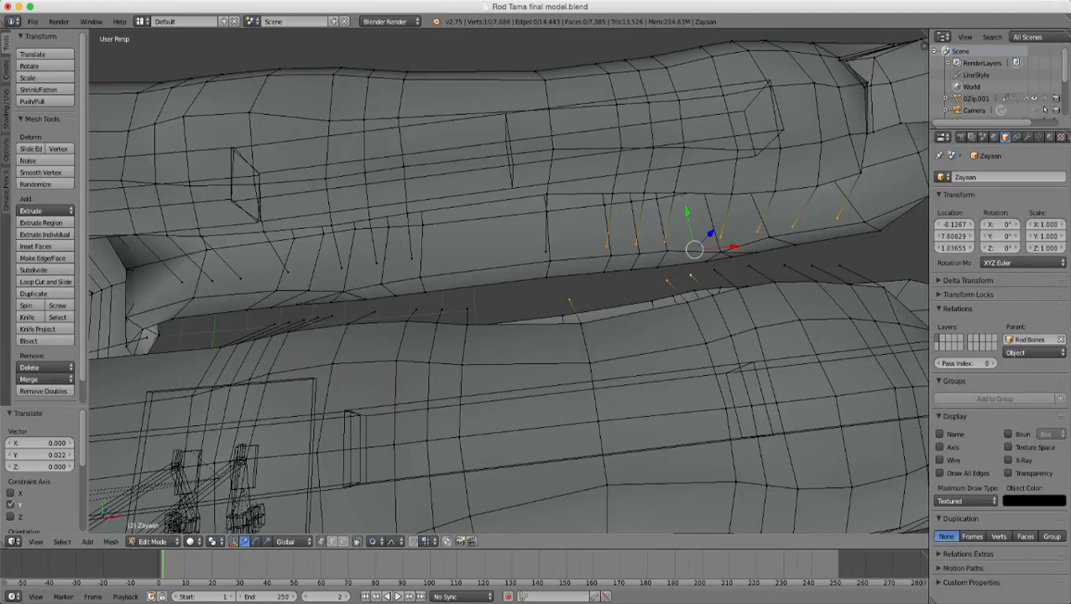
shift+right_click(716, 270)
shift+right_click(749, 266)
shift+right_click(784, 266)
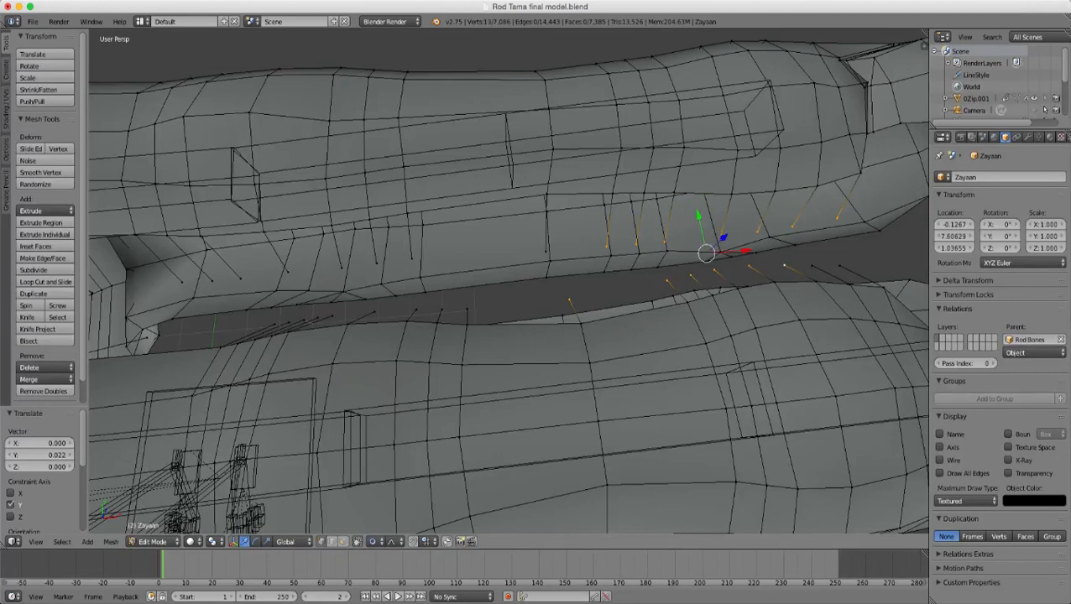
shift+right_click(812, 266)
shift+right_click(839, 266)
middle_drag(839, 267, 902, 262)
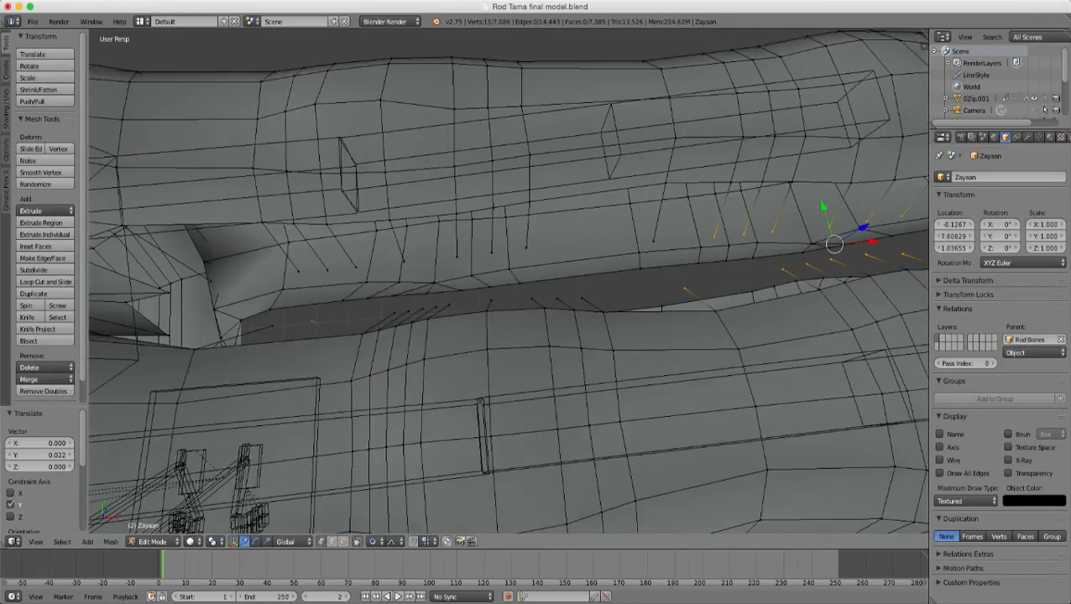
middle_drag(582, 291, 580, 299)
shift+right_click(580, 301)
shift+right_click(555, 302)
shift+right_click(531, 301)
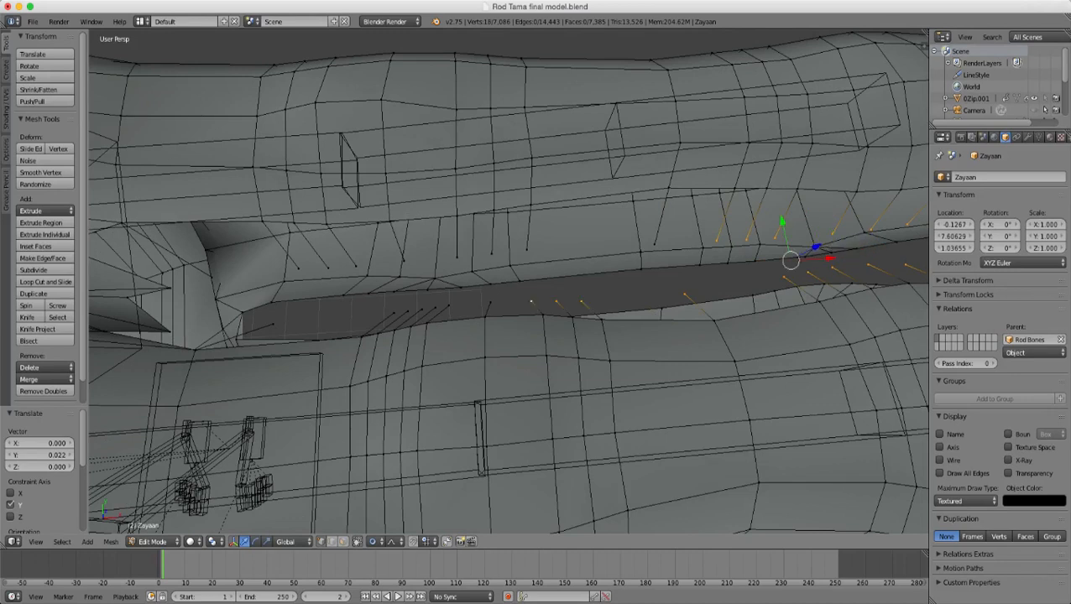
shift+right_click(490, 303)
shift+right_click(435, 308)
shift+right_click(449, 305)
shift+right_click(422, 310)
shift+right_click(408, 312)
shift+right_click(393, 314)
middle_drag(394, 314, 408, 308)
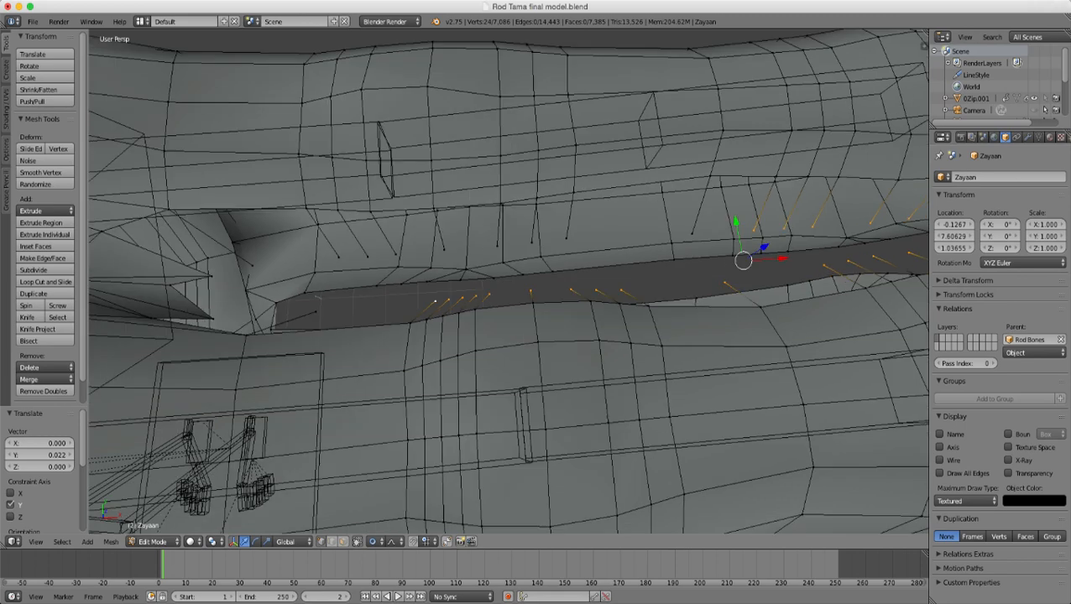
shift+right_click(316, 313)
middle_drag(315, 312, 341, 274)
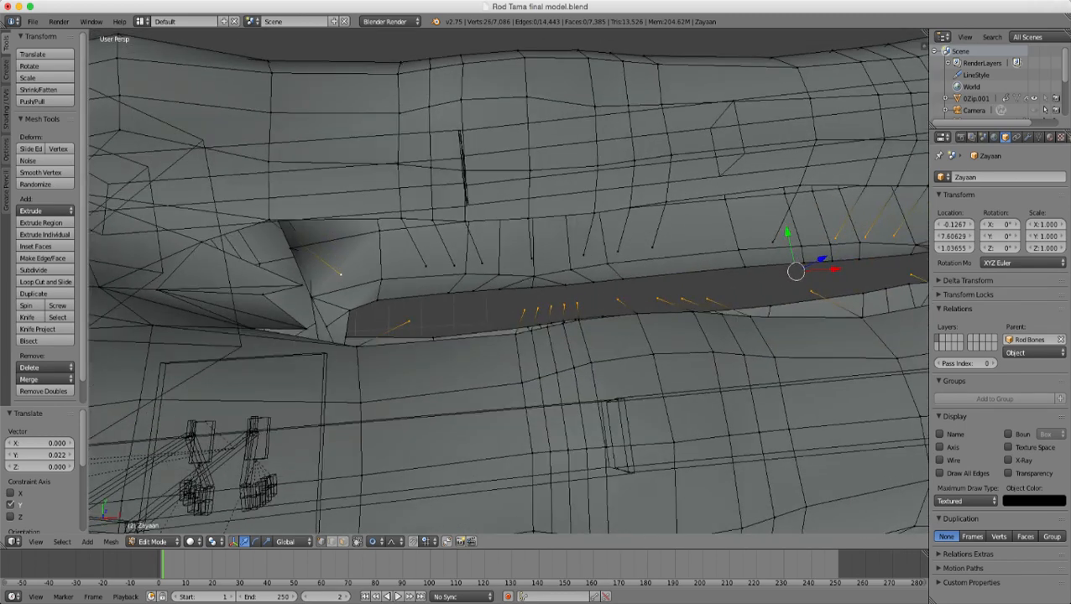
shift+right_click(426, 266)
shift+right_click(454, 265)
shift+right_click(482, 263)
middle_drag(482, 263, 427, 250)
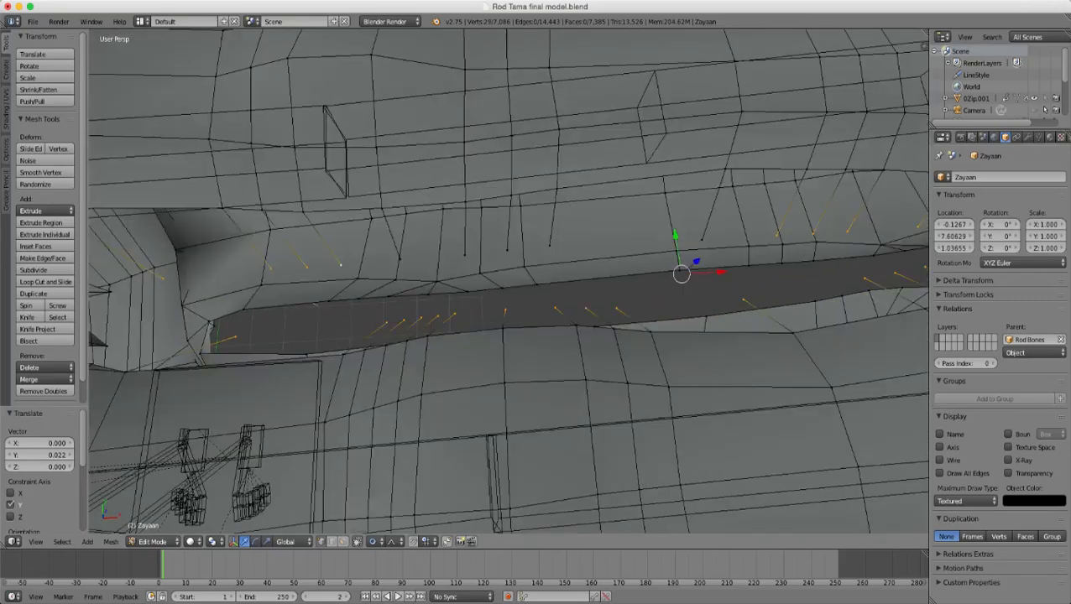
shift+right_click(400, 258)
shift+right_click(464, 253)
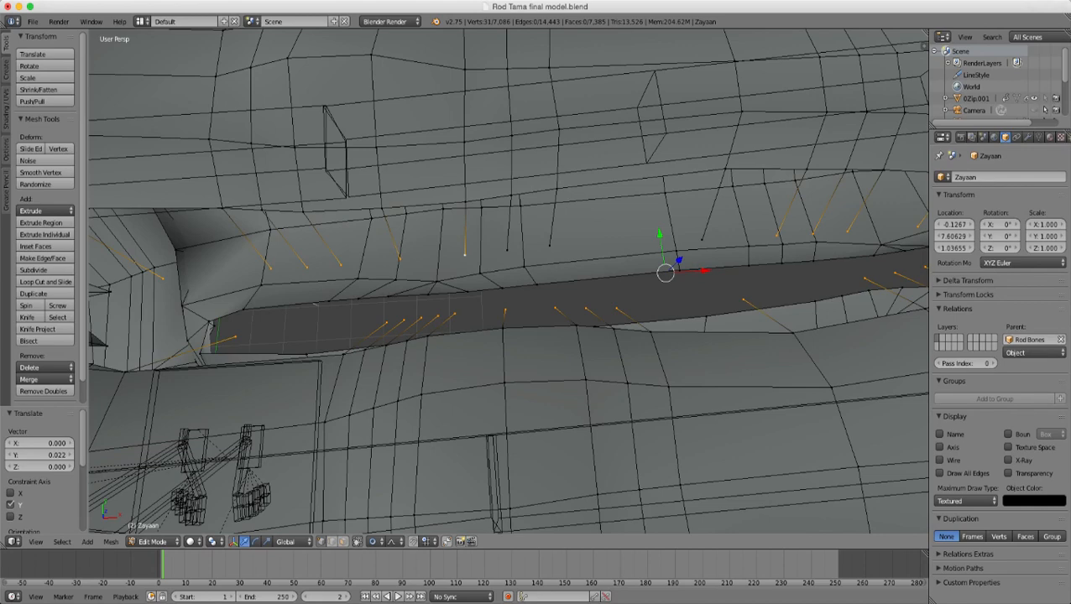
shift+right_click(507, 250)
shift+right_click(550, 246)
shift+right_click(702, 239)
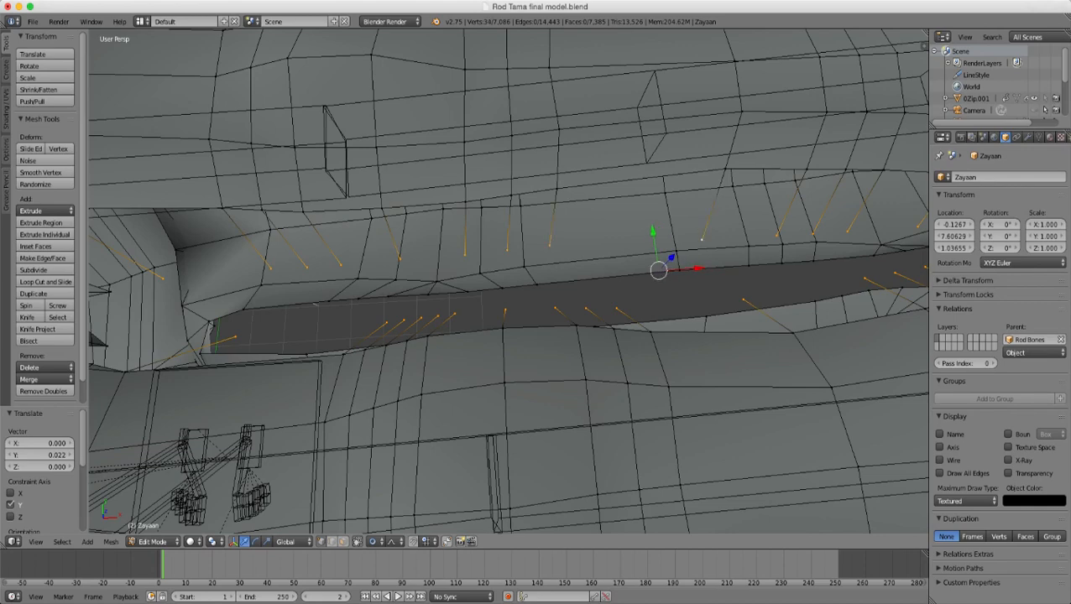
key(z)
scroll(508, 281, down, 6)
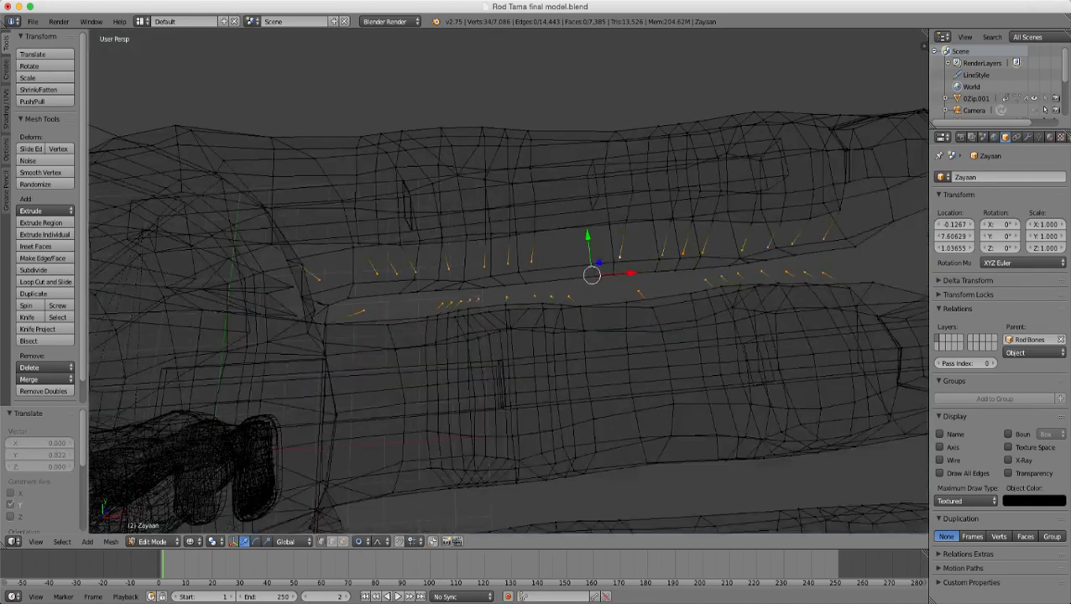
middle_drag(580, 294, 410, 189)
middle_drag(537, 343, 122, 177)
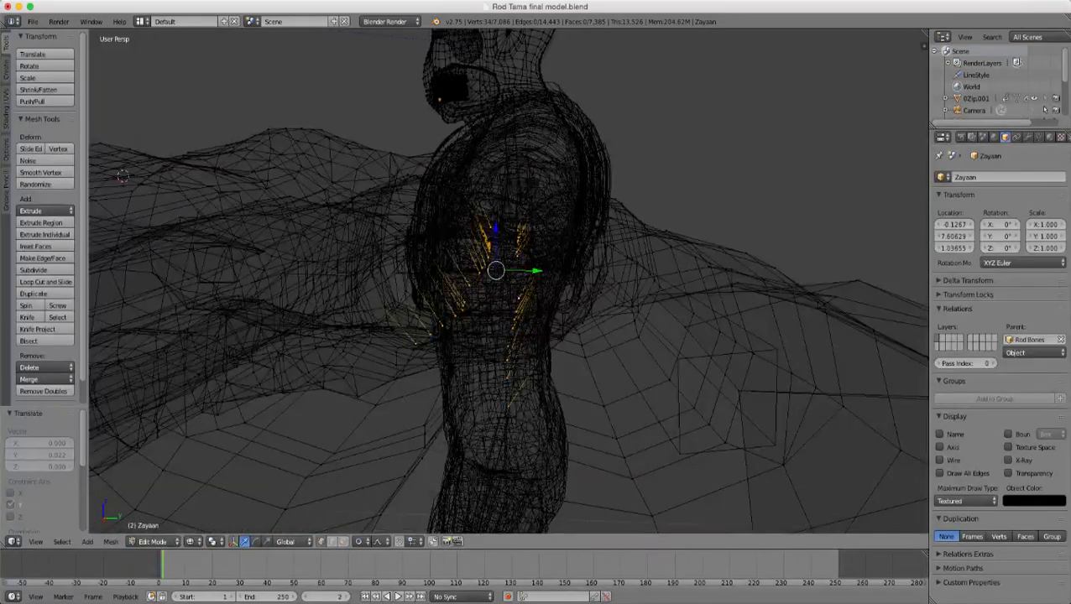
key(z)
mouse_move(520, 293)
middle_down()
mouse_move(579, 323)
mouse_move(533, 344)
mouse_move(541, 332)
middle_up()
scroll(533, 344, up, 3)
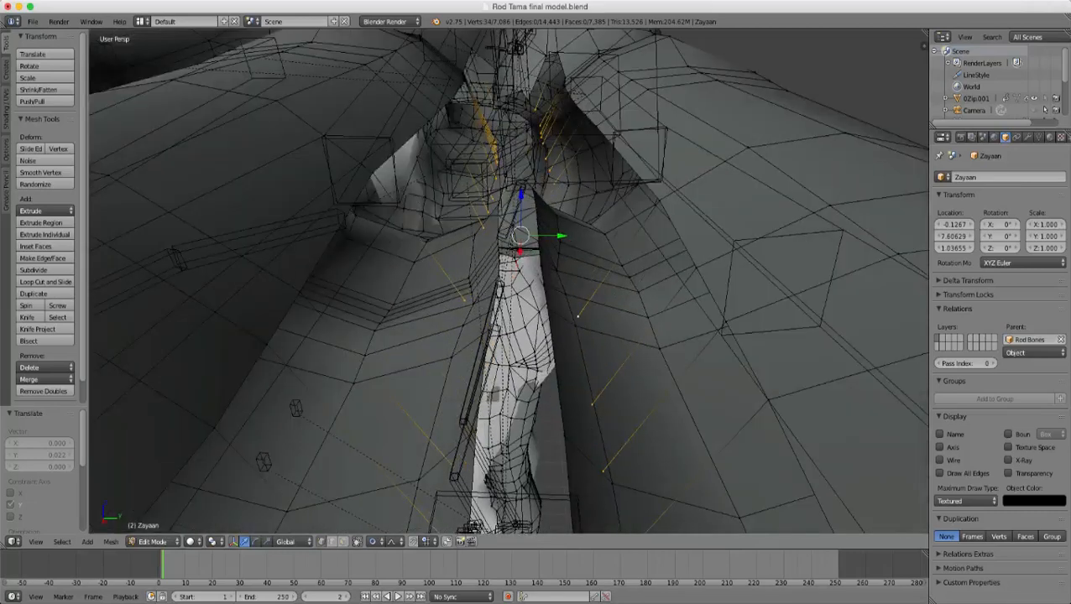
key(x)
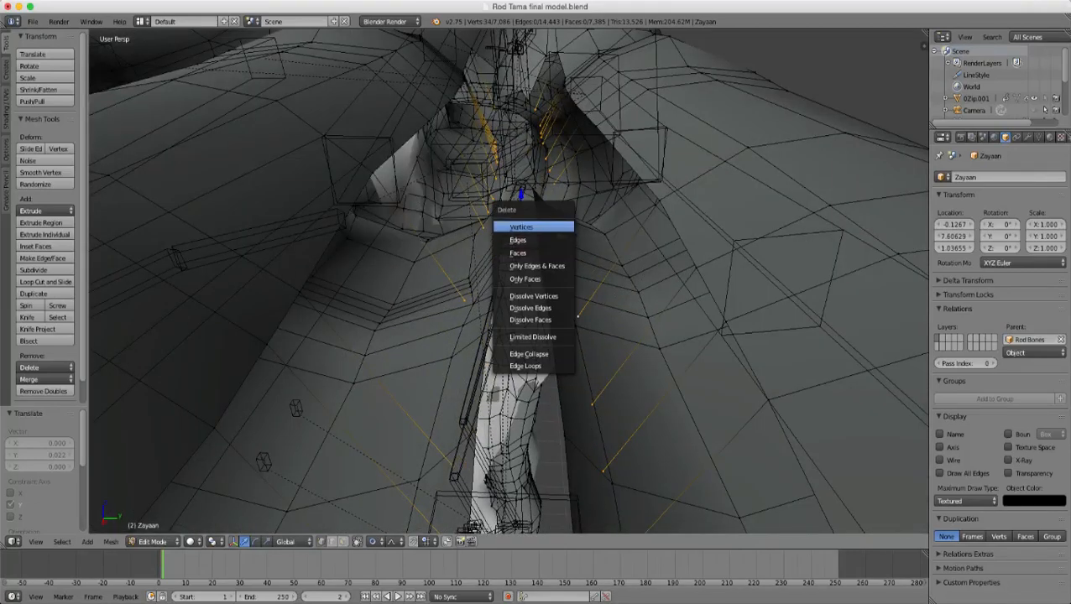
click(534, 226)
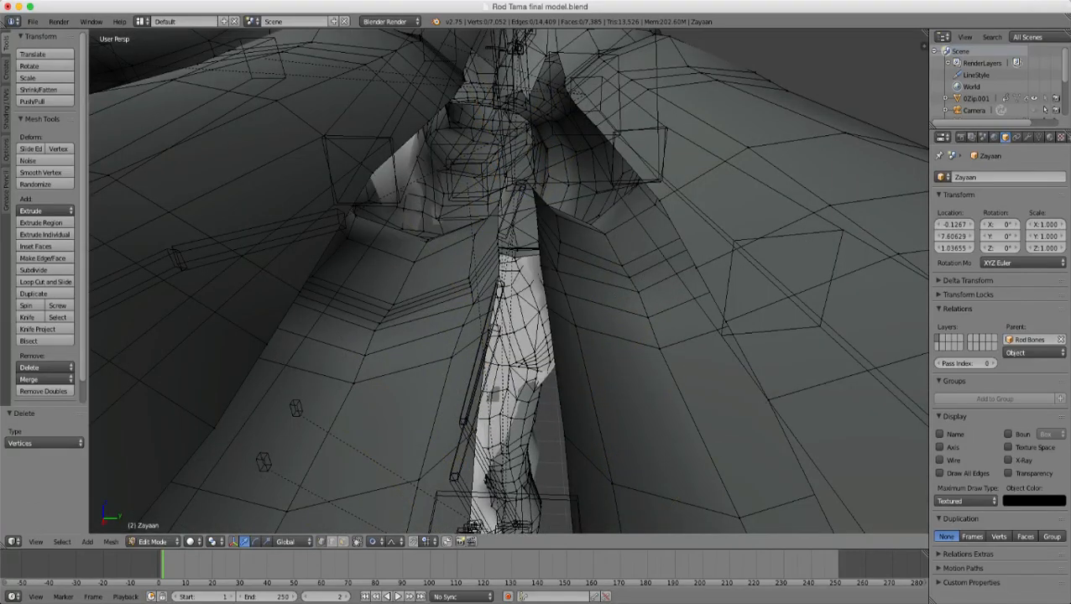
- Move the tip vertex of the first pointed flap at the fingers' base by -0.030 along X, with proportional size 0.02
scroll(534, 227, down, 8)
scroll(534, 226, up, 5)
scroll(534, 227, up, 3)
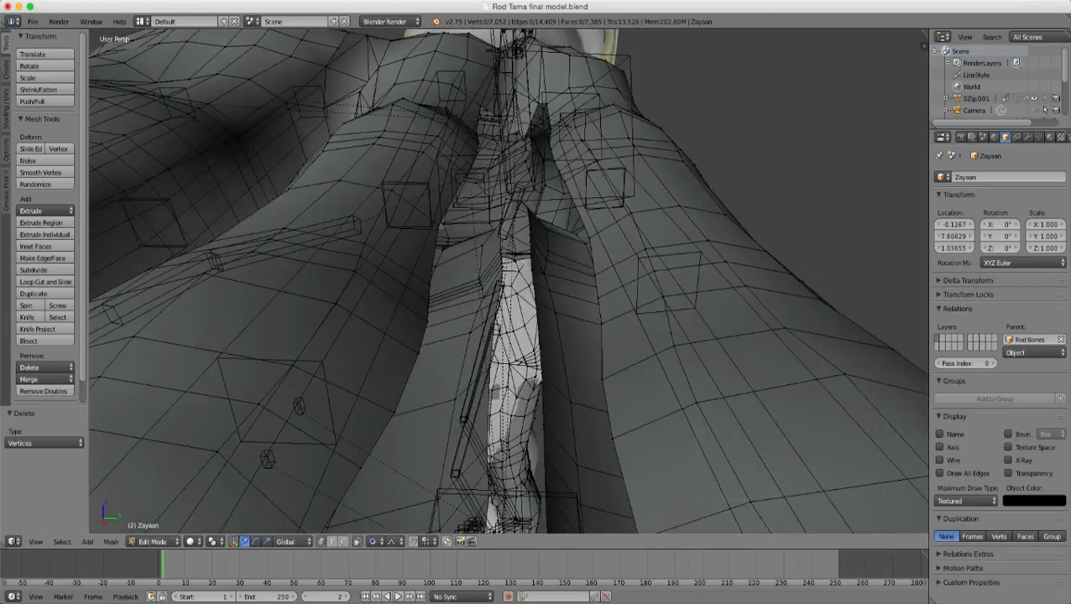
middle_drag(534, 227, 873, 286)
scroll(522, 254, down, 5)
right_click(582, 168)
right_click(468, 433)
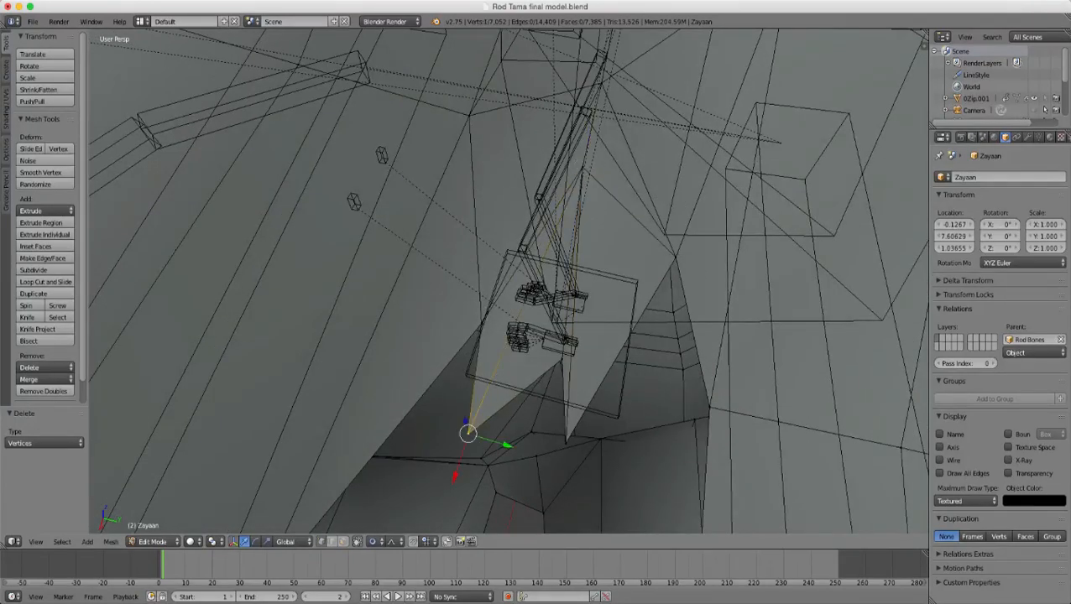
middle_drag(469, 430, 352, 399)
key(g)
key(x)
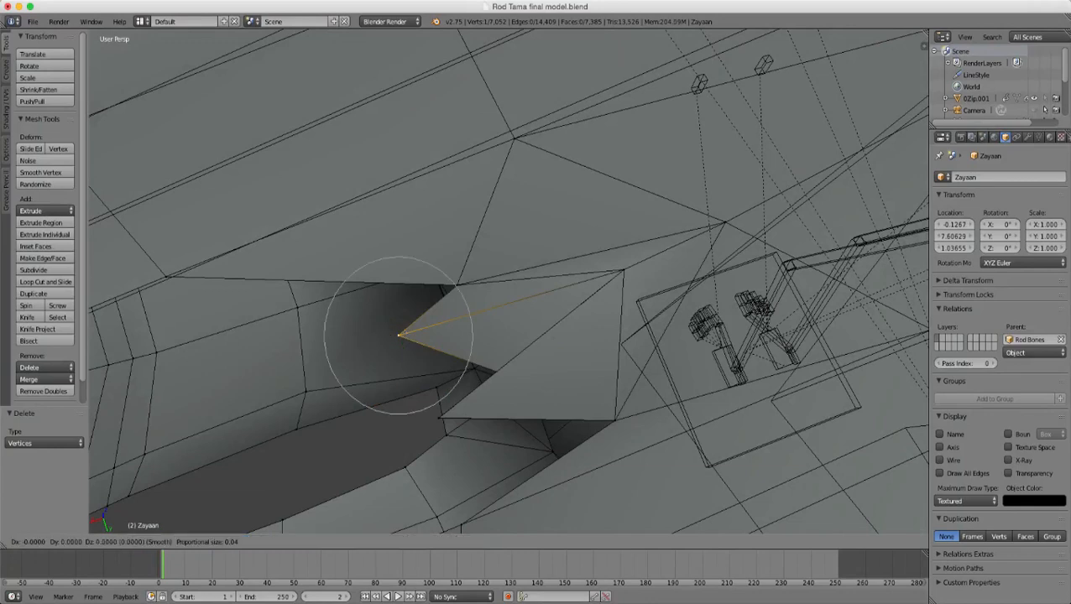
scroll(398, 336, up, 4)
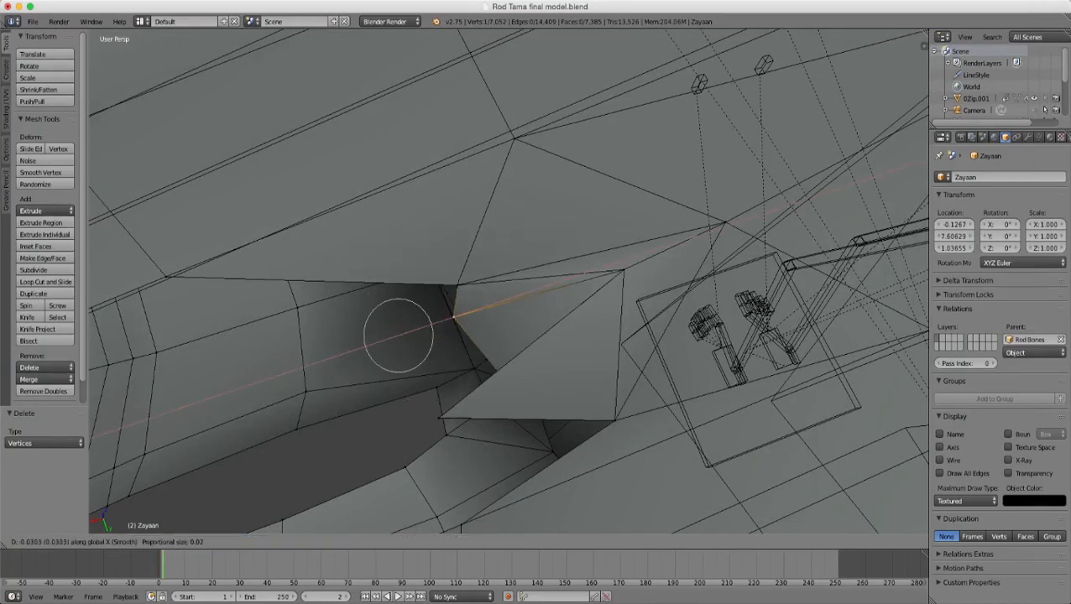
click(399, 335)
- Move the tip vertex of the second pointed flap at the fingers' base by -0.045 along X, pulling it out of the gap
right_click(439, 417)
key(g)
key(x)
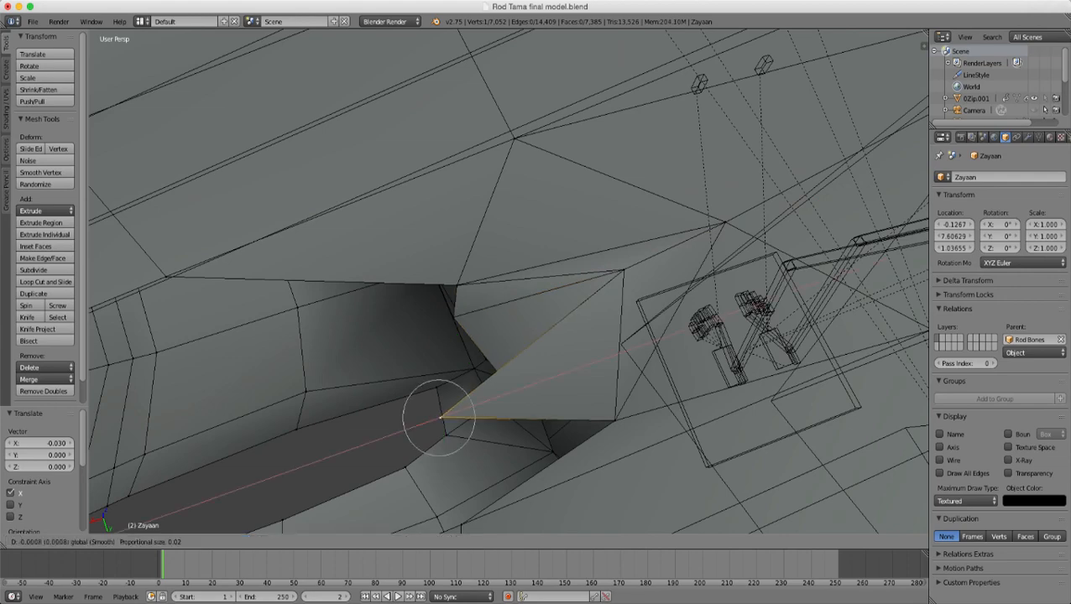
click(523, 387)
middle_drag(523, 387, 698, 445)
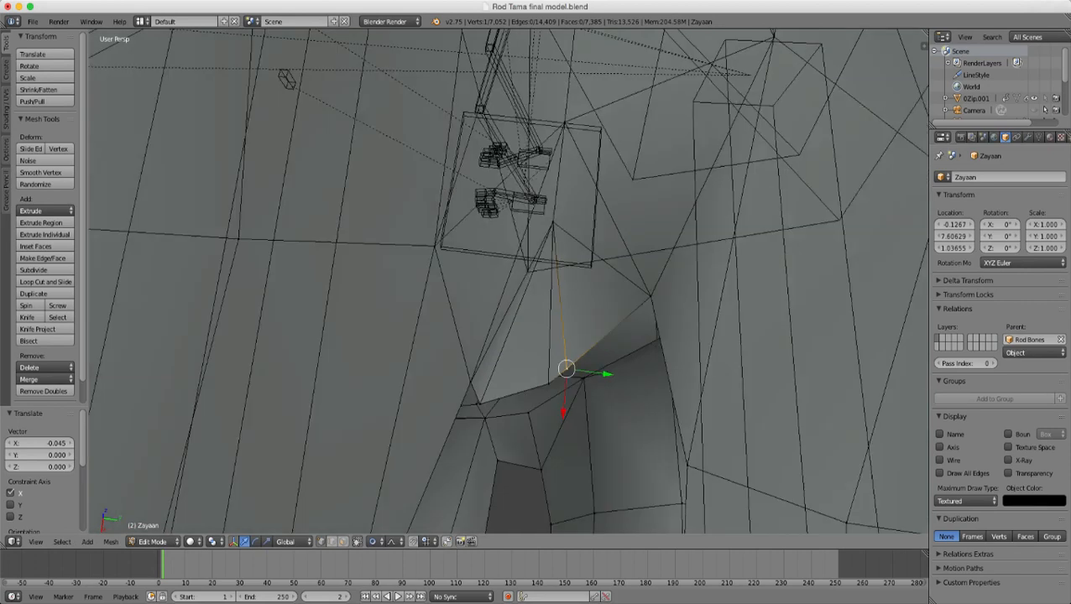
- Merge at center the two neighbouring vertices at the corner where the webbing meets the first finger
shift+right_click(549, 384)
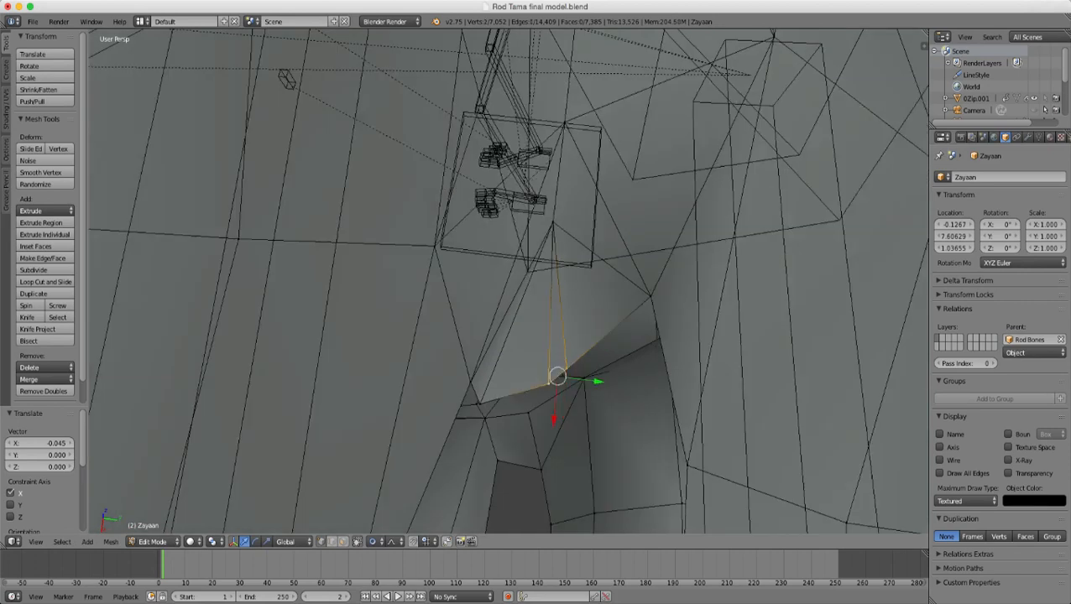
right_click(471, 382)
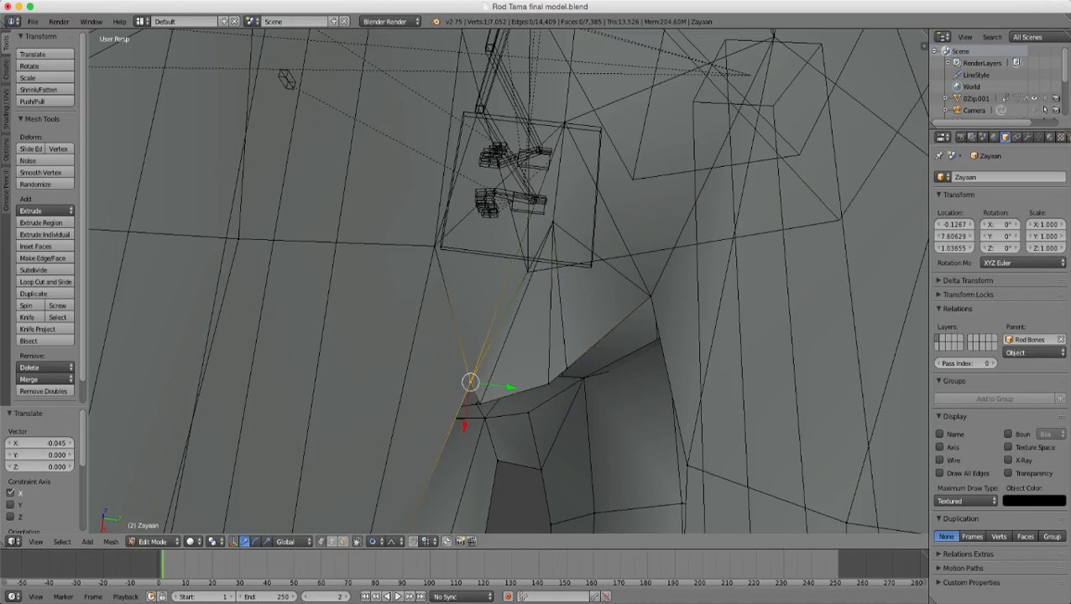
shift+right_click(479, 404)
key(alt+m)
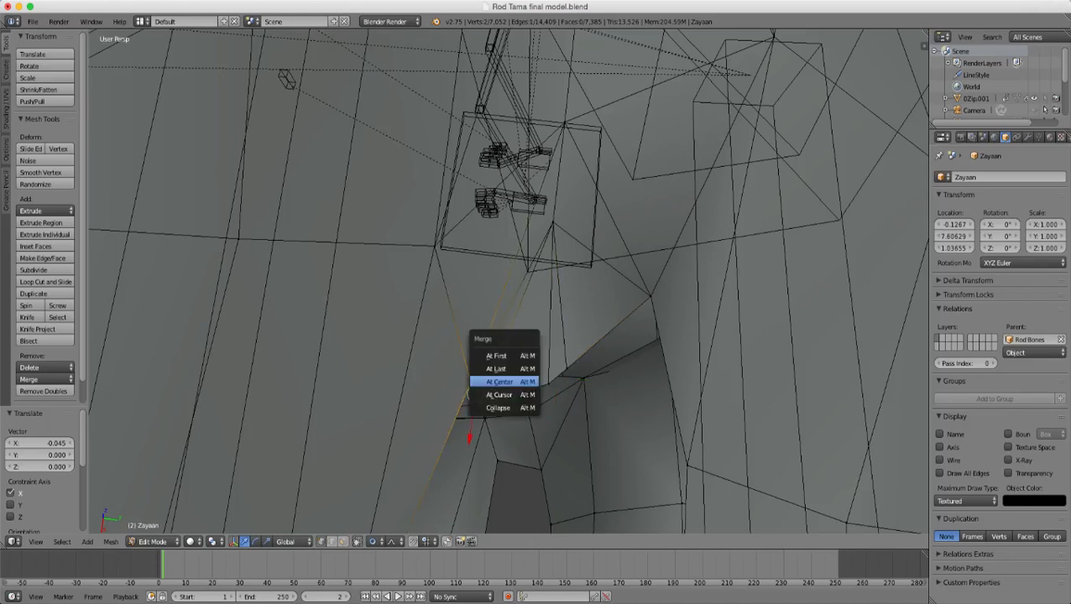
click(504, 376)
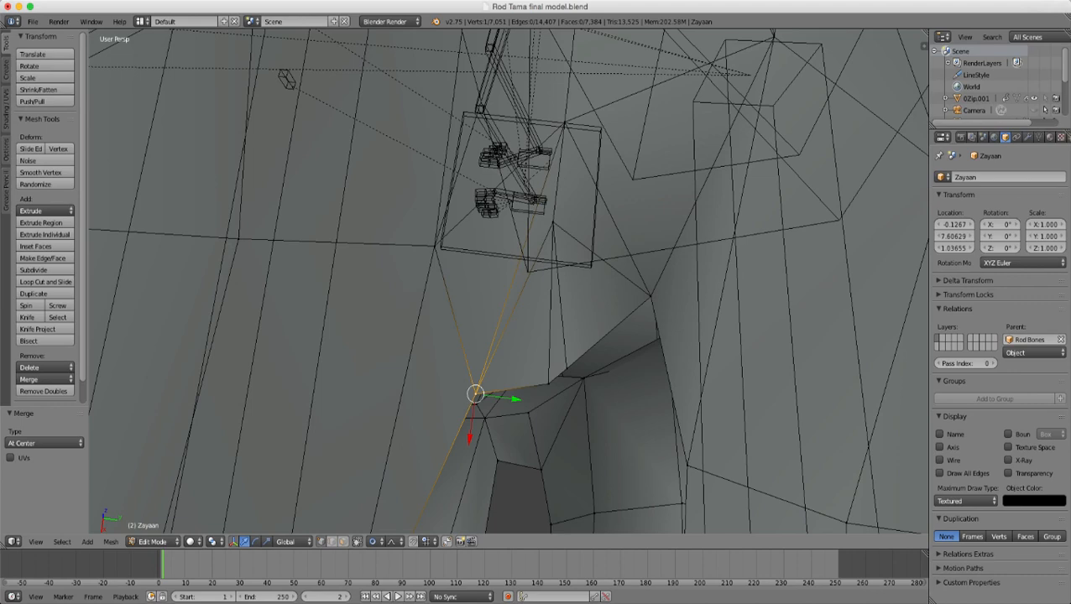
- Merge at center the two close vertices in the middle of the webbing's front edge
right_click(549, 384)
shift+right_click(566, 369)
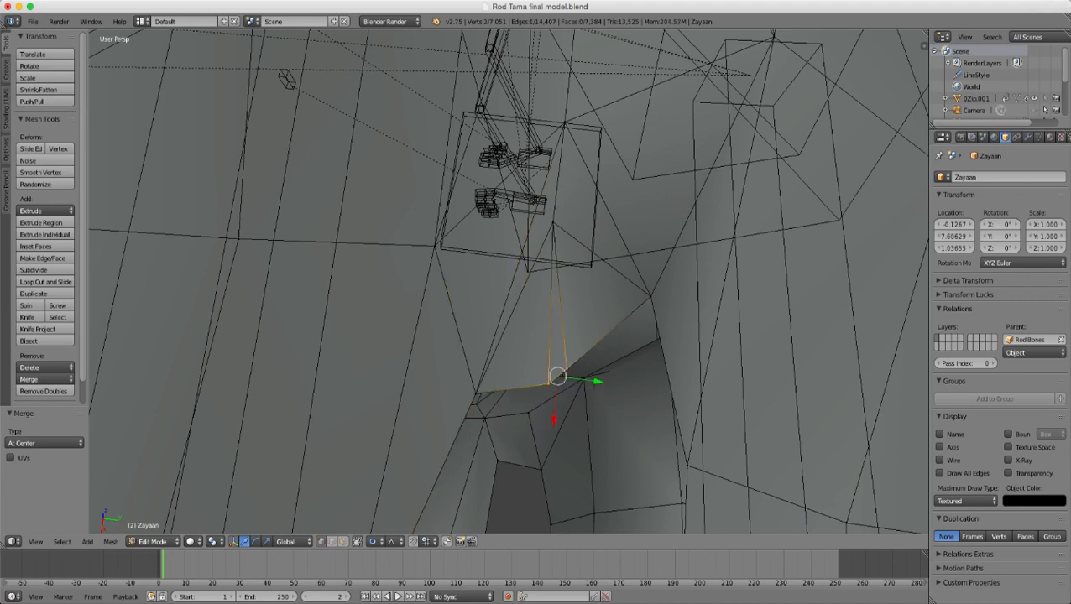
key(alt+m)
click(550, 361)
scroll(549, 361, down, 1)
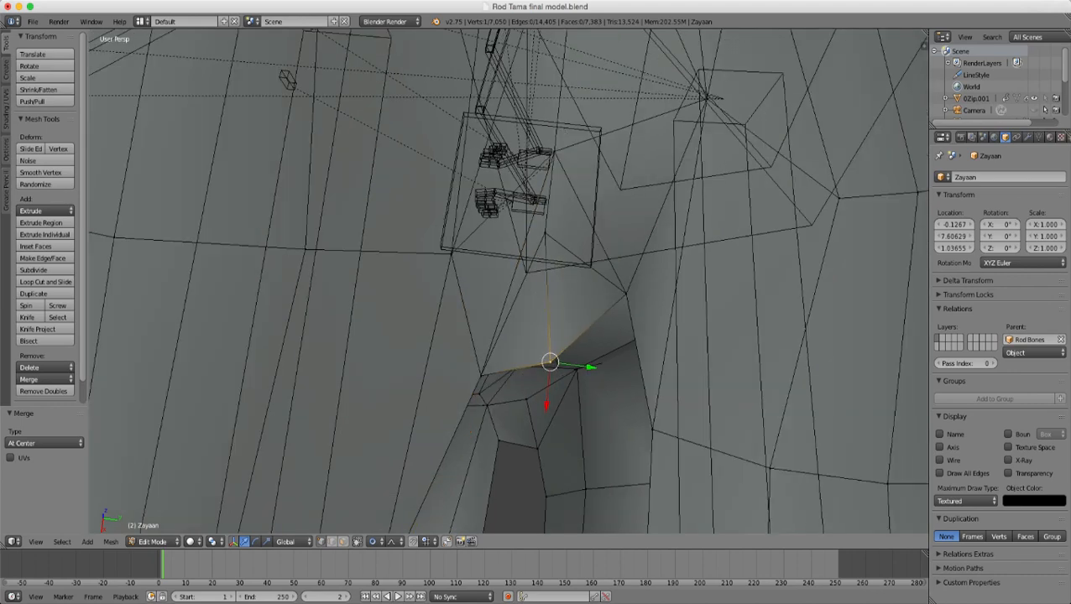
- Select the two connected vertices behind the webbing's front edge and raise them by 0.041 along Z
key(a)
right_click(544, 233)
middle_drag(545, 232, 551, 111)
shift+right_click(541, 199)
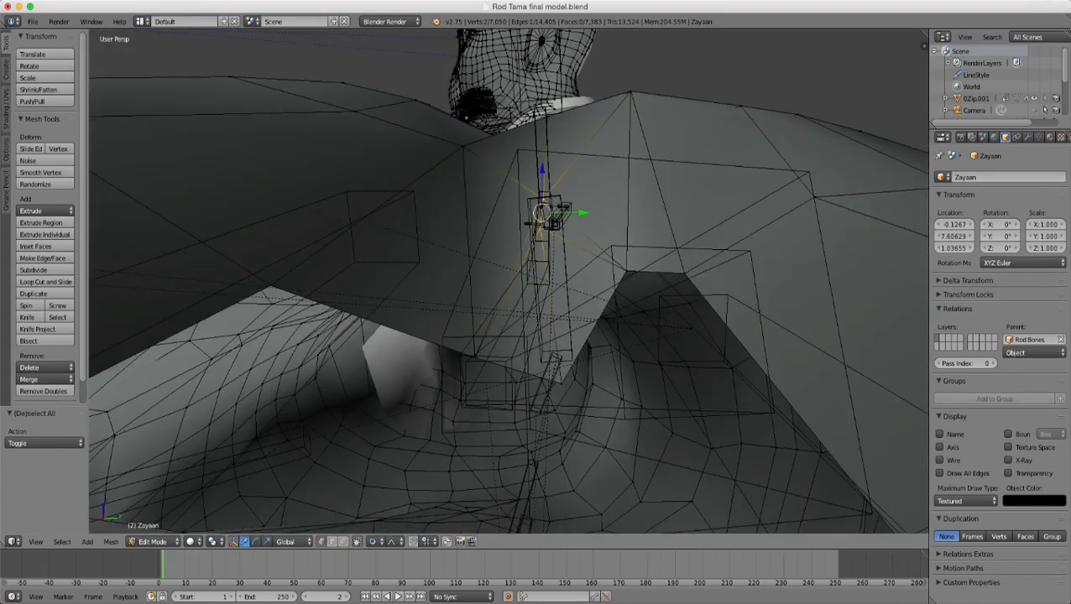
middle_drag(541, 199, 542, 118)
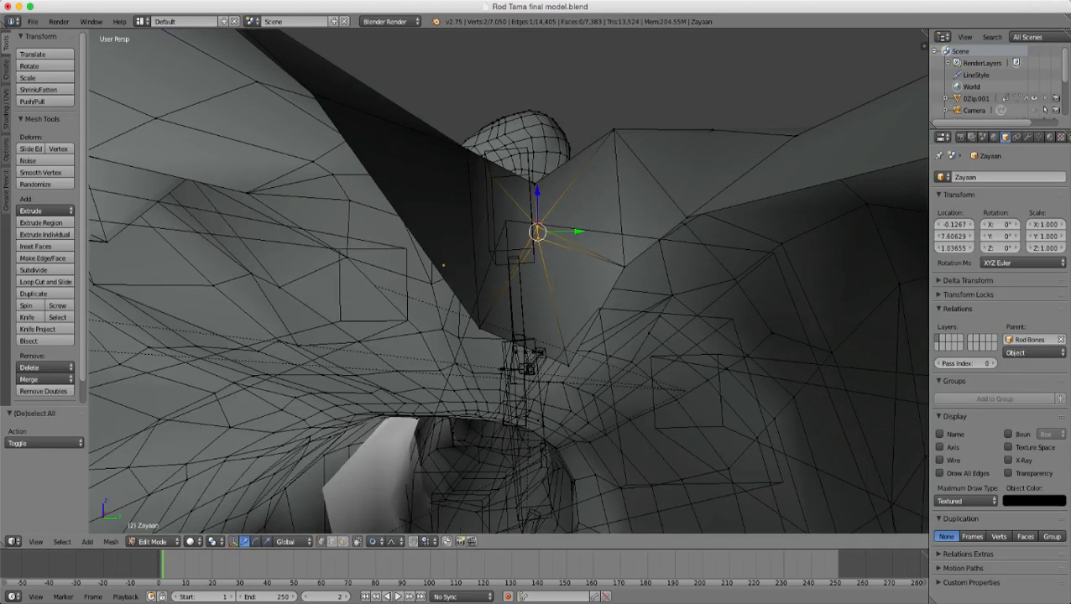
drag(537, 193, 537, 129)
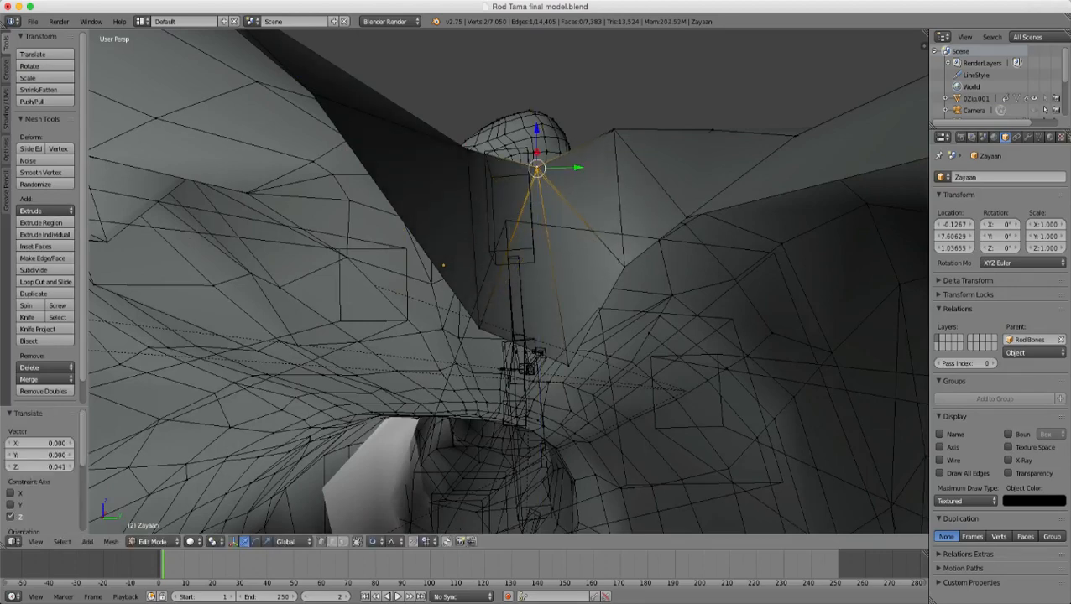
- Move one of the raised webbing vertices between the finger bases by 0.014 along X
middle_drag(537, 130, 540, 239)
right_click(540, 112)
scroll(537, 168, down, 4)
middle_drag(530, 193, 717, 269)
key(g)
key(x)
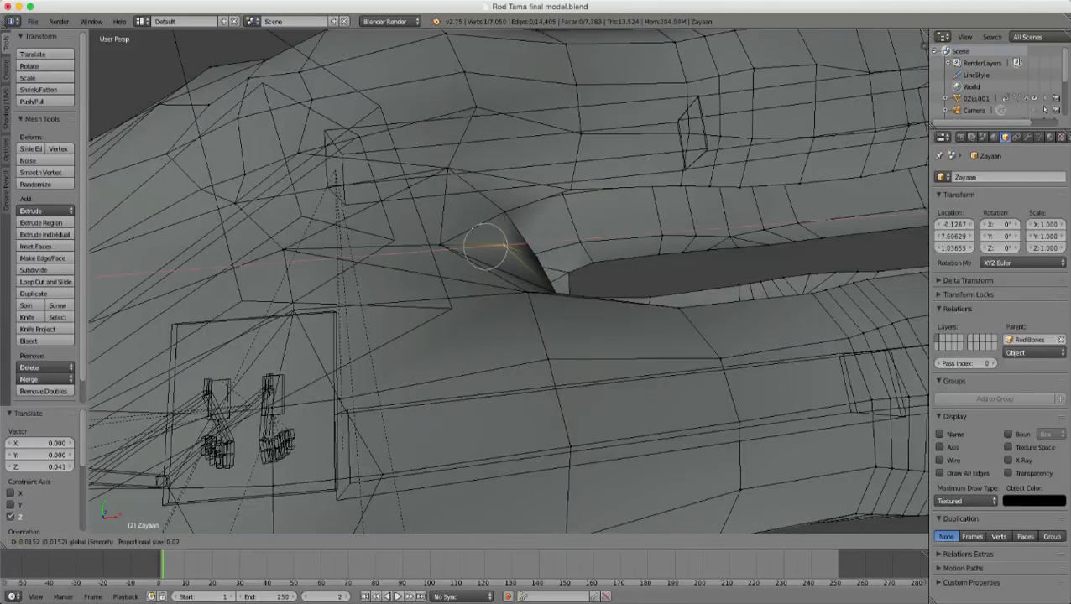
drag(541, 243, 541, 243)
middle_drag(540, 243, 315, 84)
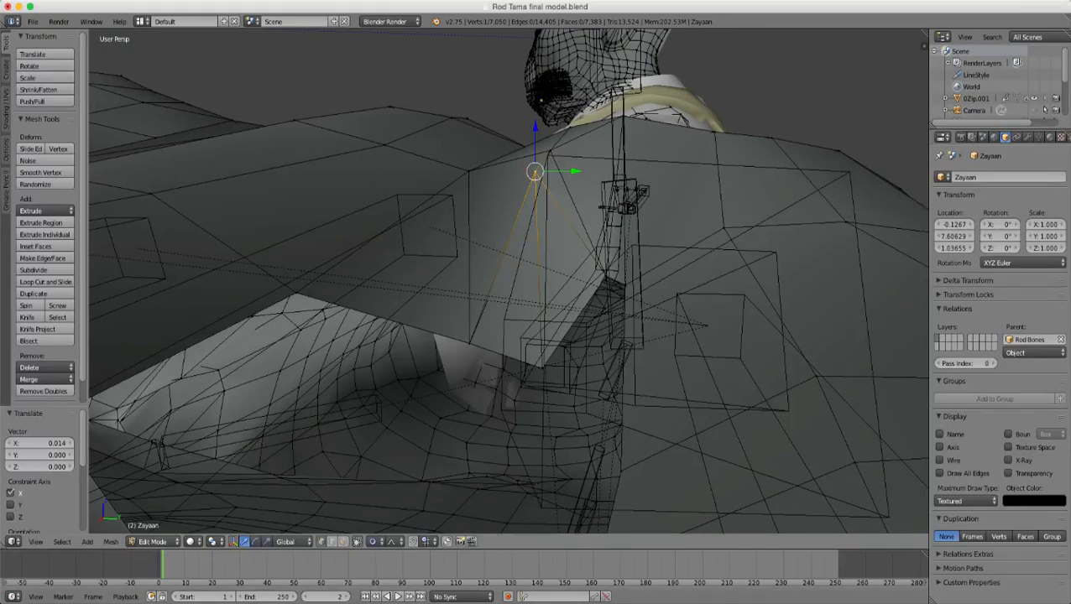
middle_drag(509, 281, 507, 317)
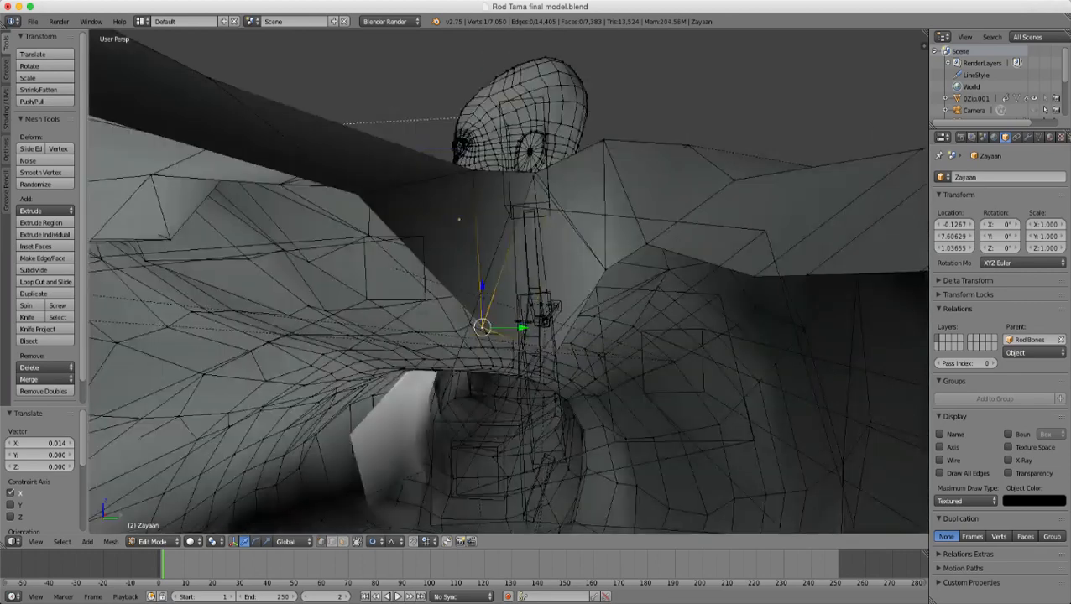
- Raise the pair of webbing vertices between the finger bases about 0.053 along Z, and lift them further together with a neighbouring vertex
shift+right_click(555, 355)
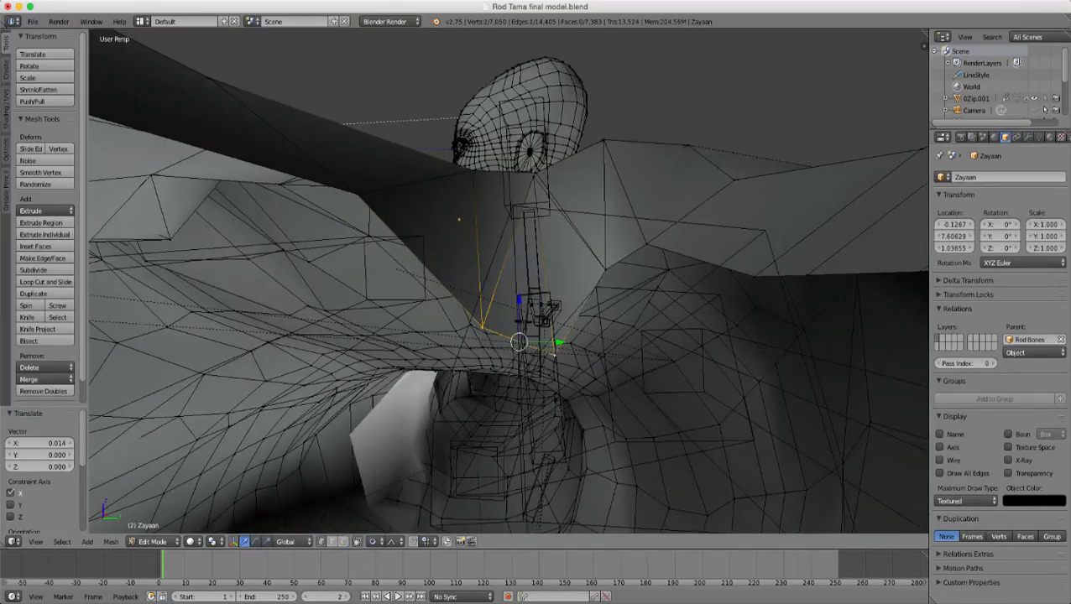
drag(519, 299, 519, 203)
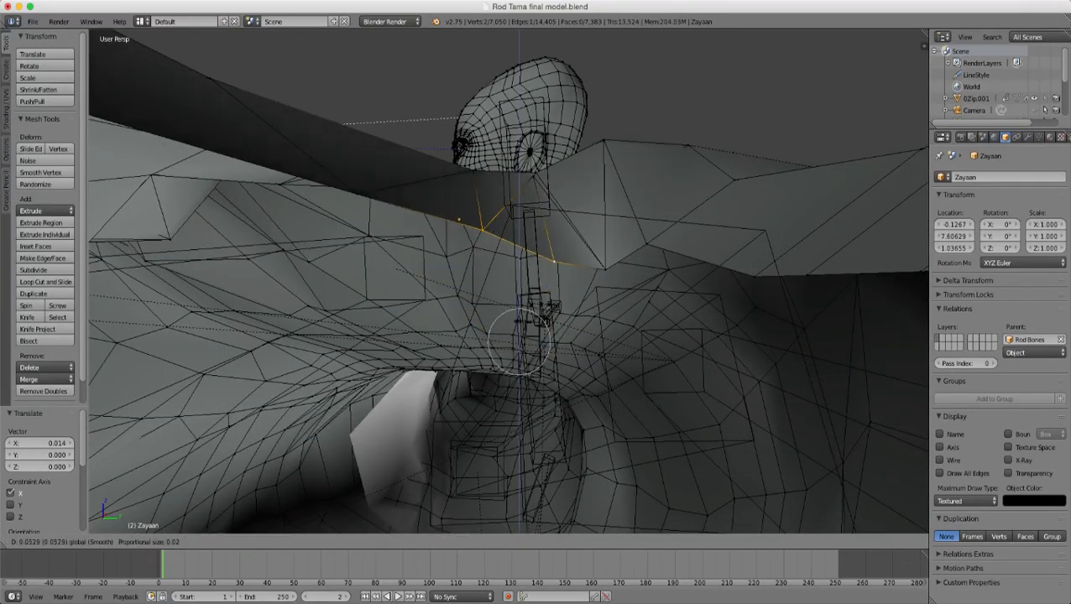
middle_drag(519, 203, 583, 174)
shift+right_click(596, 266)
drag(550, 212, 549, 176)
- Move the outer webbing vertex by 0.003 X, -0.005 Y and 0.029 Z, and raise the vertex beside it 0.015 along Z
right_drag(604, 235, 595, 189)
right_click(554, 220)
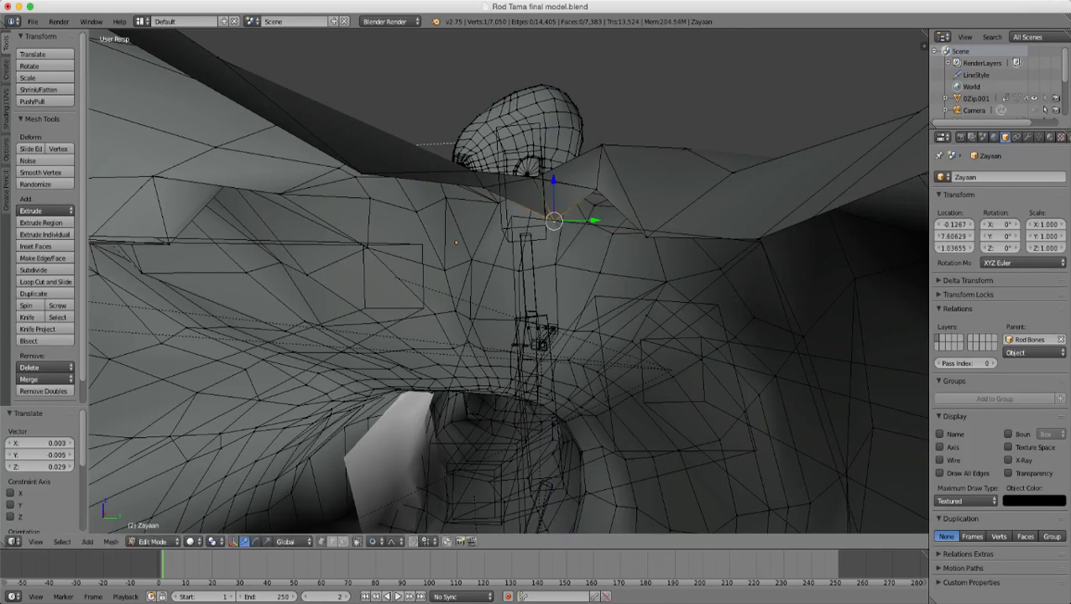
drag(554, 182, 554, 157)
- Merge at center the webbing's front-edge vertex and the vertex directly behind it
middle_drag(554, 157, 554, 327)
scroll(554, 270, down, 3)
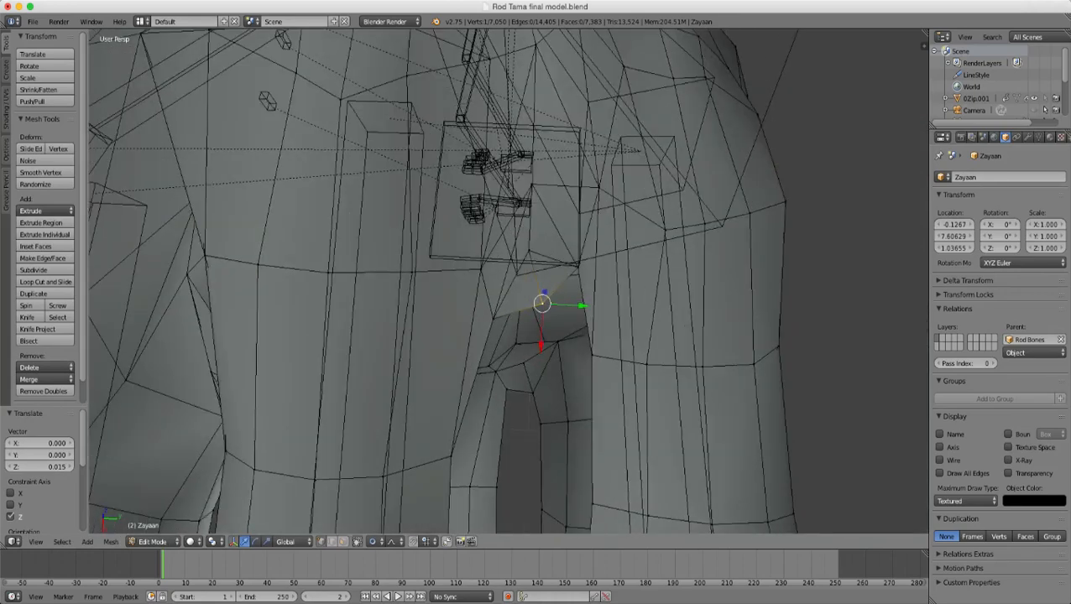
right_click(529, 251)
shift+right_click(543, 304)
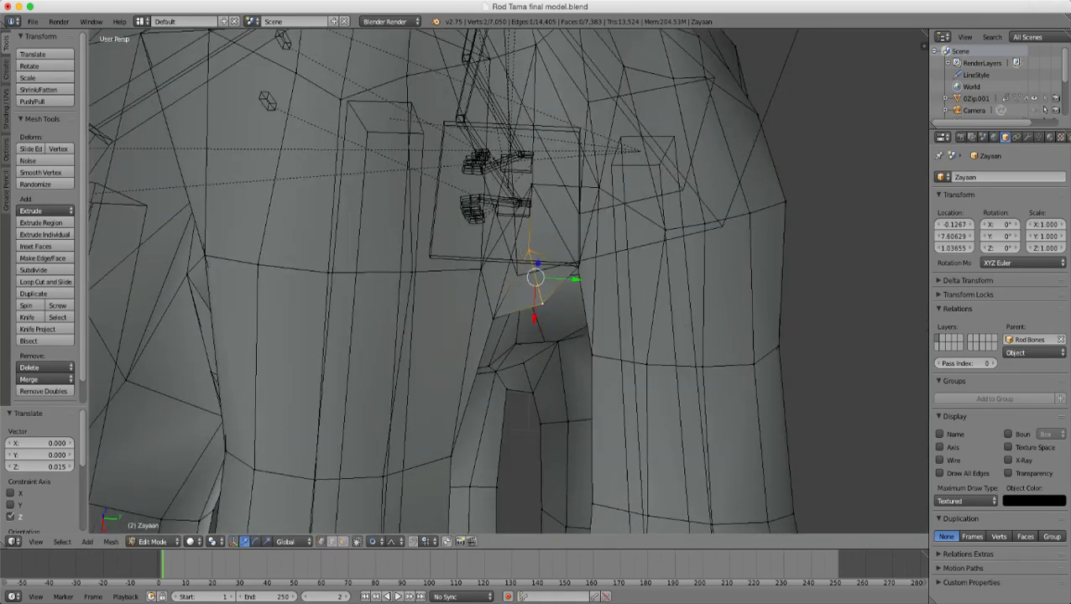
key(alt+m)
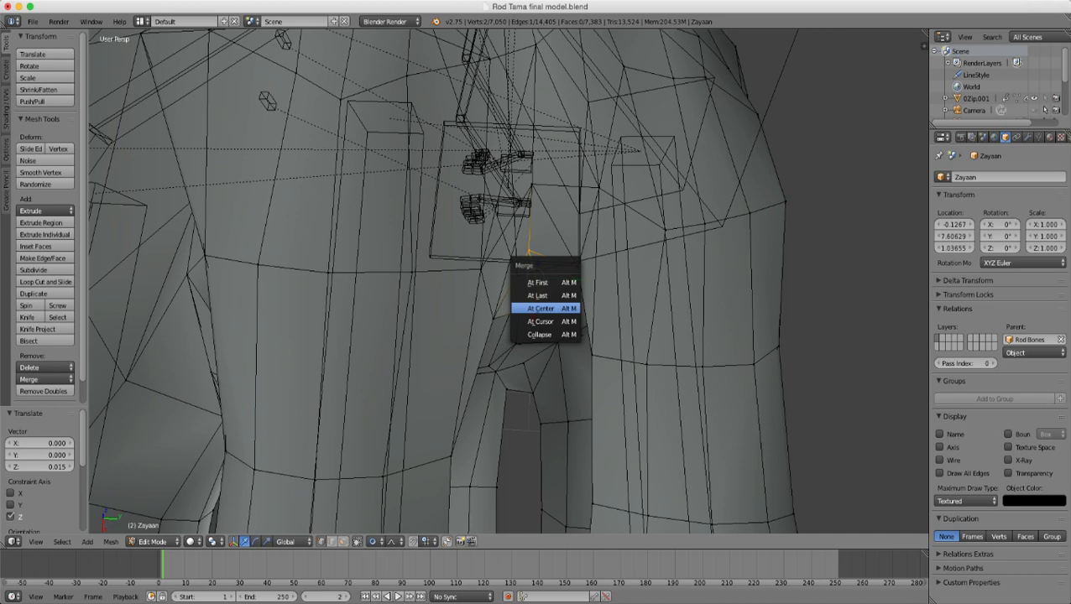
click(544, 309)
- Join the two triangles in the middle of the webbing between the finger bases into one quad
middle_drag(543, 309, 567, 357)
shift+right_click(572, 349)
shift+right_click(585, 285)
shift+right_click(515, 282)
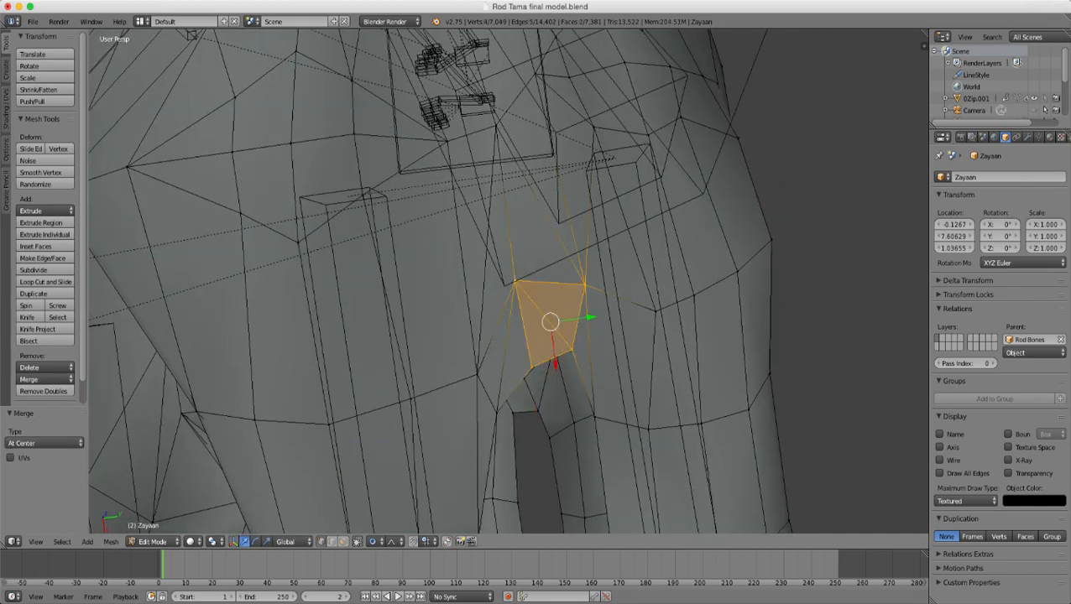
key(alt+j)
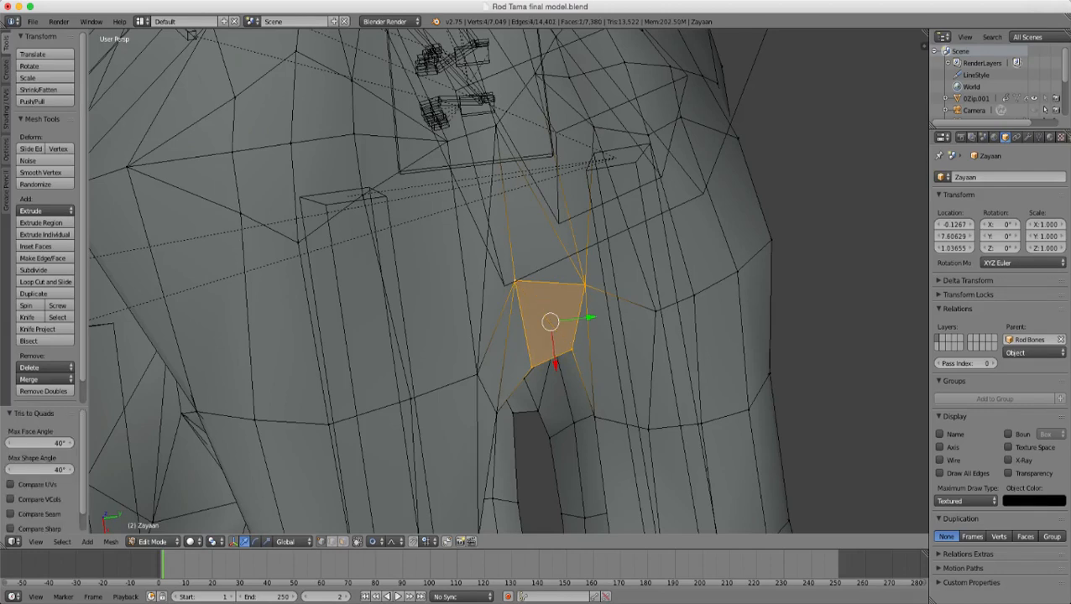
- Join the two triangles between the middle webbing quad and the adjacent finger's base into one quad
right_click(515, 282)
shift+right_click(478, 374)
shift+right_click(497, 413)
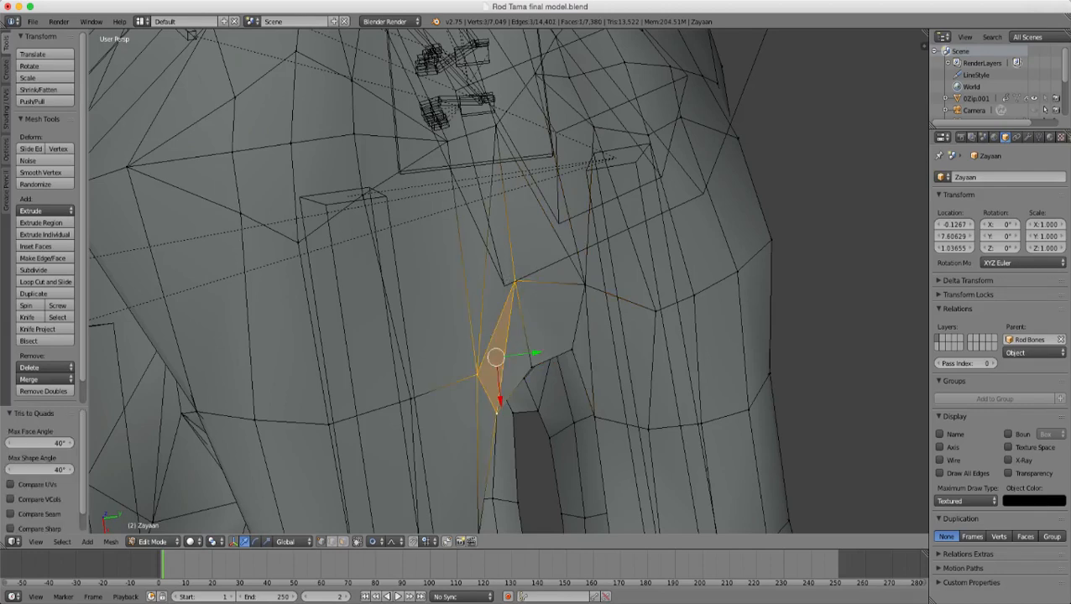
shift+right_click(532, 367)
key(alt+j)
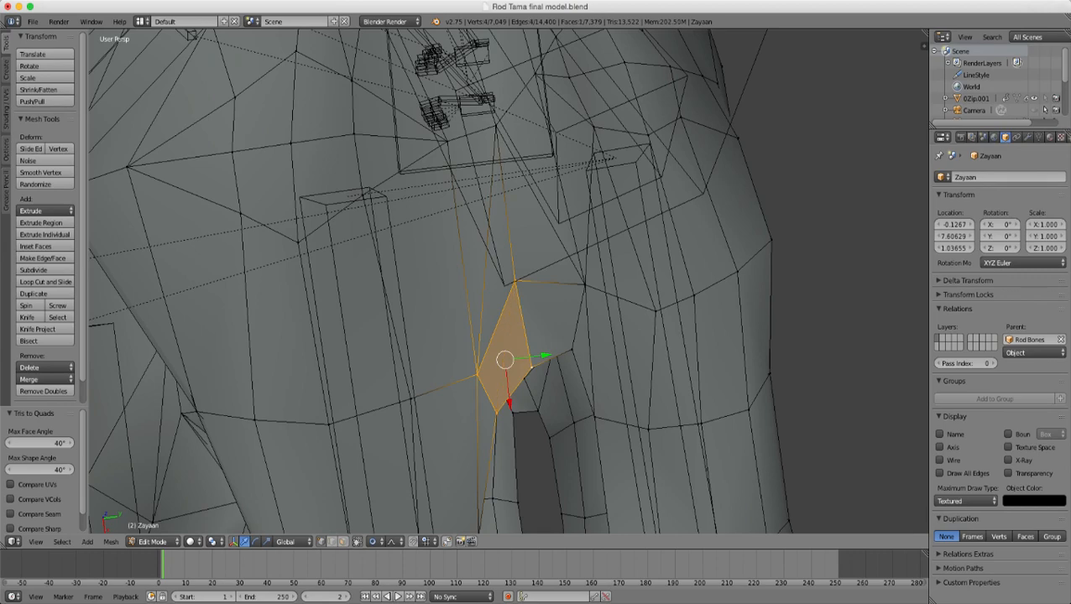
- Select a single vertex behind the webbing and adjust its height along Z by 0.022, 0.005 and -0.008
middle_drag(531, 367, 497, 470)
key(a)
shift+middle_drag(497, 336, 453, 462)
right_click(462, 225)
key(g)
key(z)
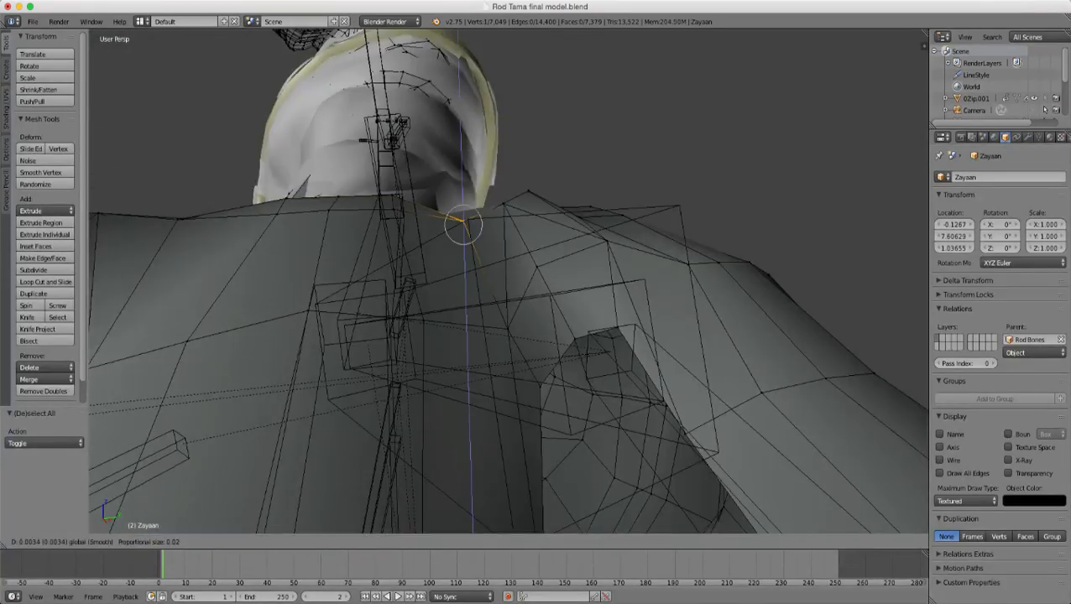
click(463, 225)
middle_drag(463, 225, 503, 209)
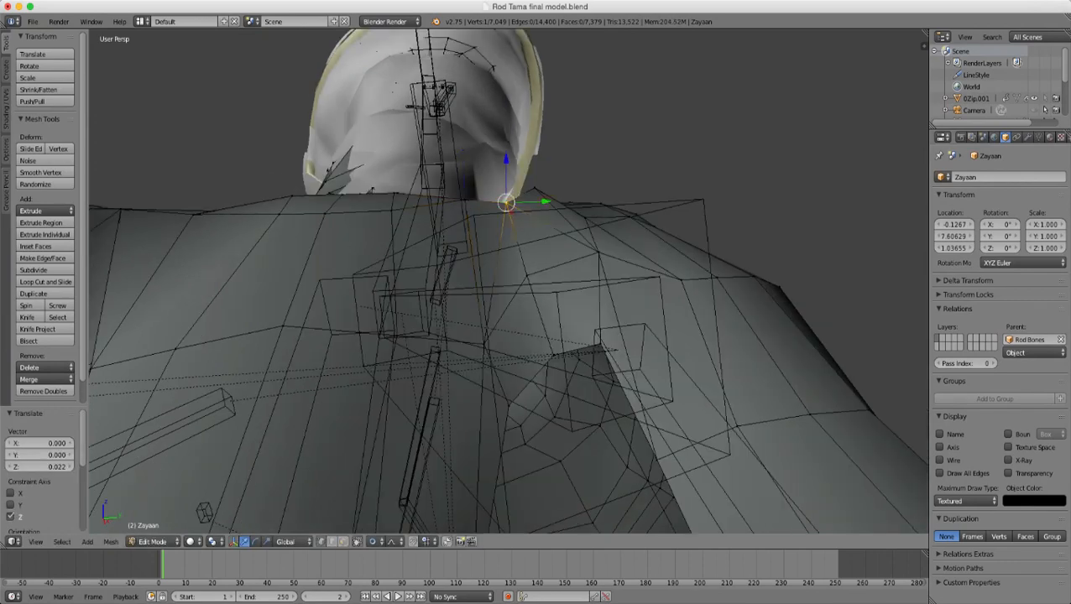
drag(506, 158, 506, 153)
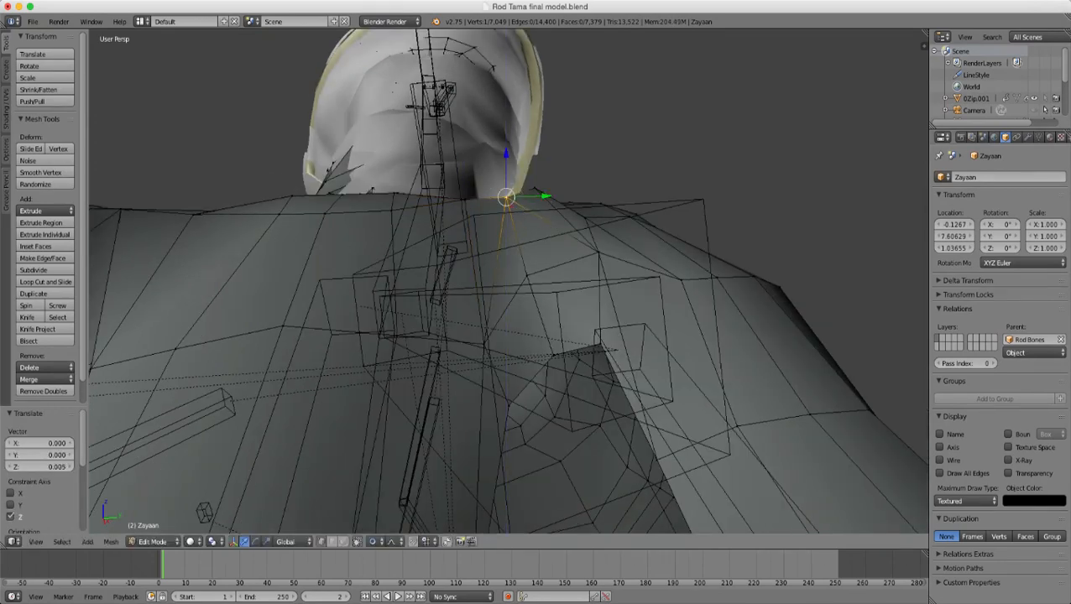
middle_drag(506, 154, 485, 185)
drag(548, 139, 548, 147)
- Select three neighbouring vertices on the surface beside the webbing and raise them slightly along Z
right_click(564, 192)
shift+right_click(593, 221)
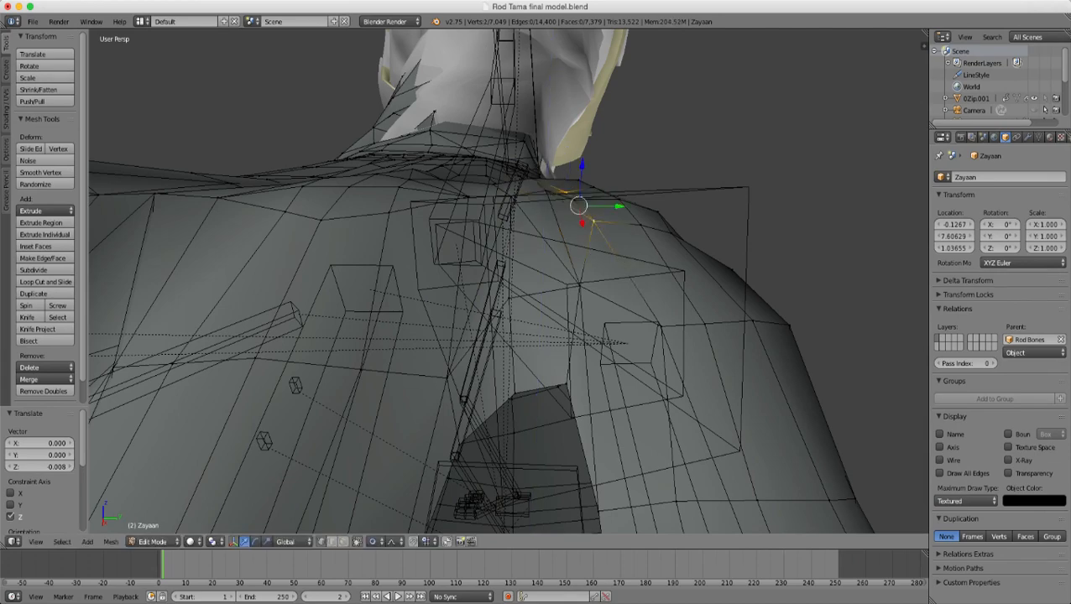
middle_drag(594, 221, 596, 252)
shift+right_click(587, 197)
middle_drag(587, 198, 589, 167)
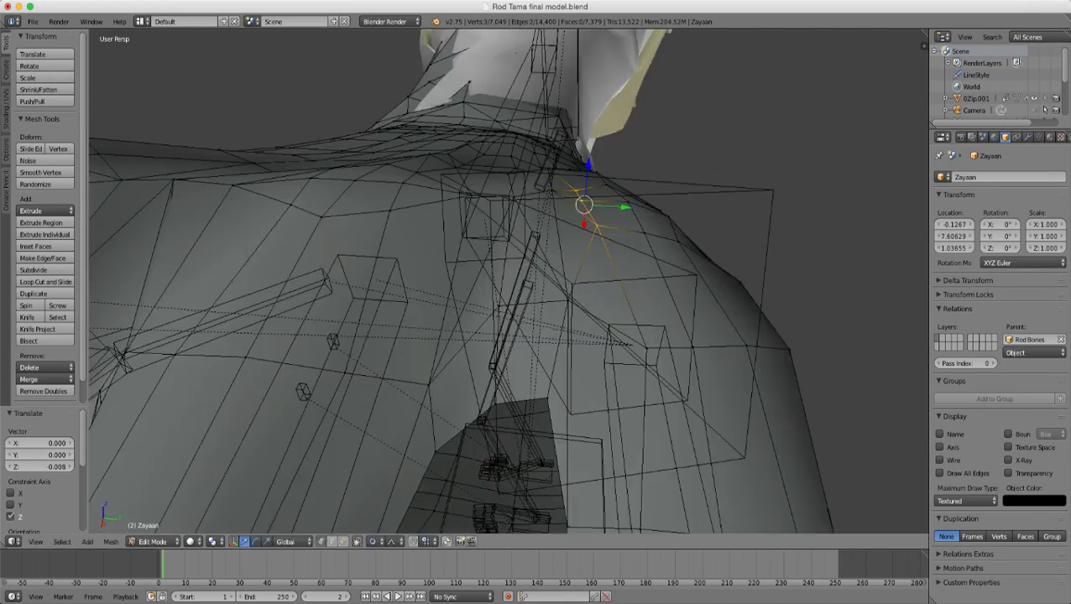
drag(588, 168, 589, 156)
- Leave Edit Mode and examine the shape of the fingers and webbing from several sides
scroll(588, 155, down, 2)
middle_drag(589, 155, 747, 155)
key(Tab)
middle_drag(638, 201, 705, 411)
middle_drag(604, 336, 705, 294)
scroll(714, 260, up, 3)
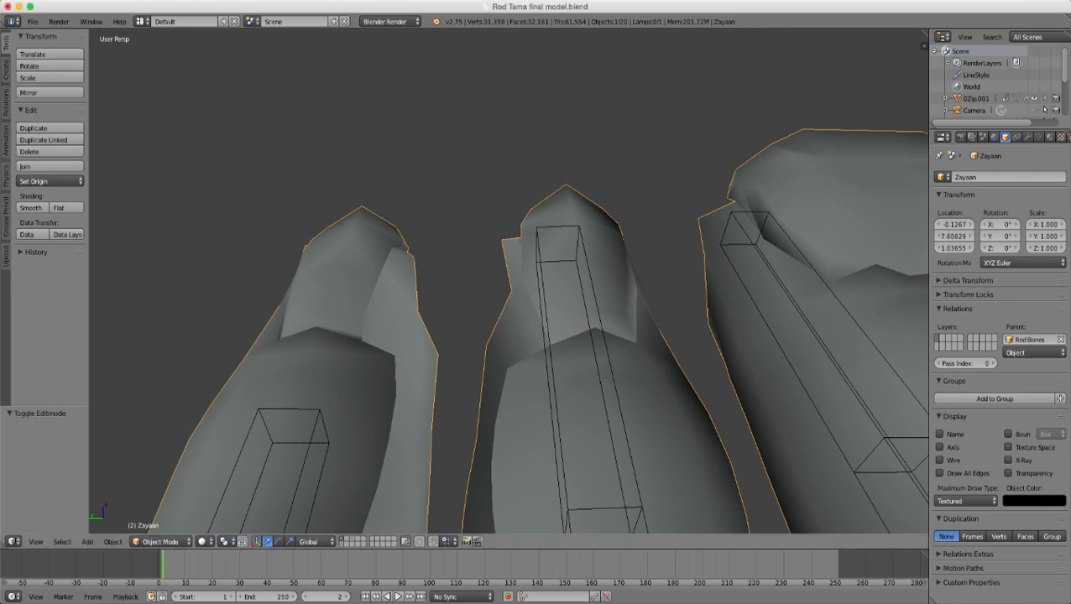
scroll(509, 281, down, 8)
scroll(509, 281, down, 1)
middle_drag(509, 281, 556, 374)
scroll(525, 367, up, 3)
scroll(525, 368, up, 1)
- In Edit Mode, select the three edge loops at the smallest finger's lower joint and move them 0.060 along X with proportional editing
key(Tab)
scroll(525, 367, down, 3)
middle_drag(663, 369, 676, 311)
scroll(675, 311, up, 4)
scroll(509, 281, up, 1)
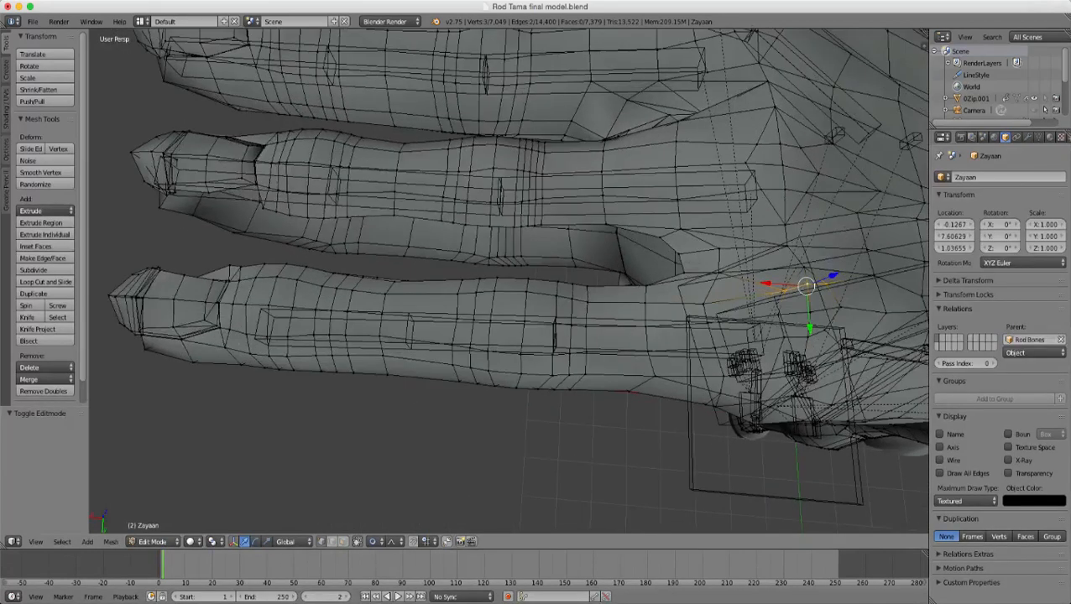
alt+right_click(586, 339)
alt+shift+right_click(572, 339)
alt+shift+right_click(555, 339)
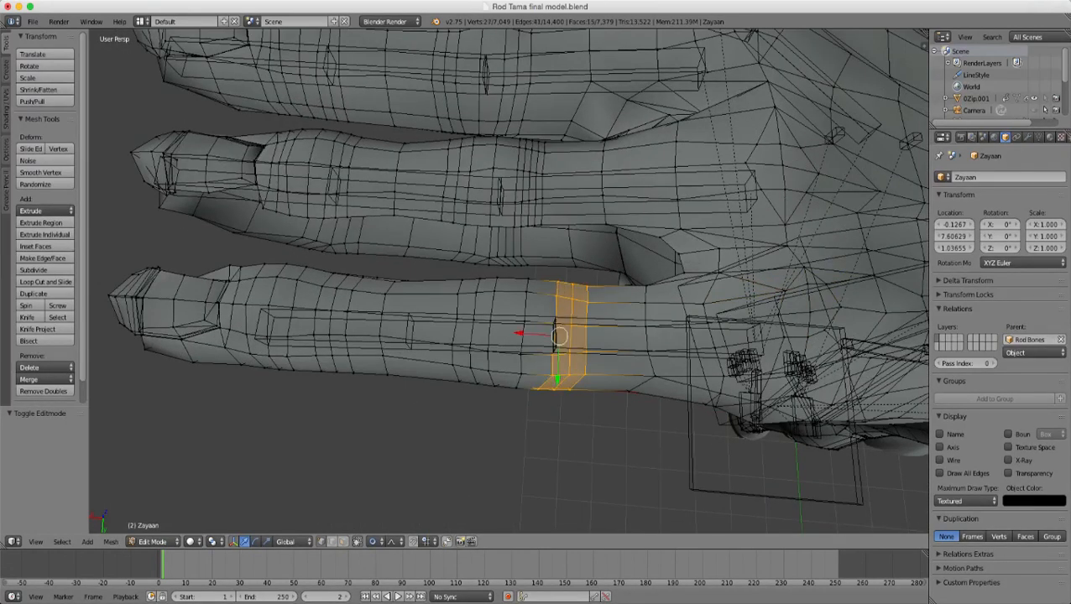
key(g)
key(x)
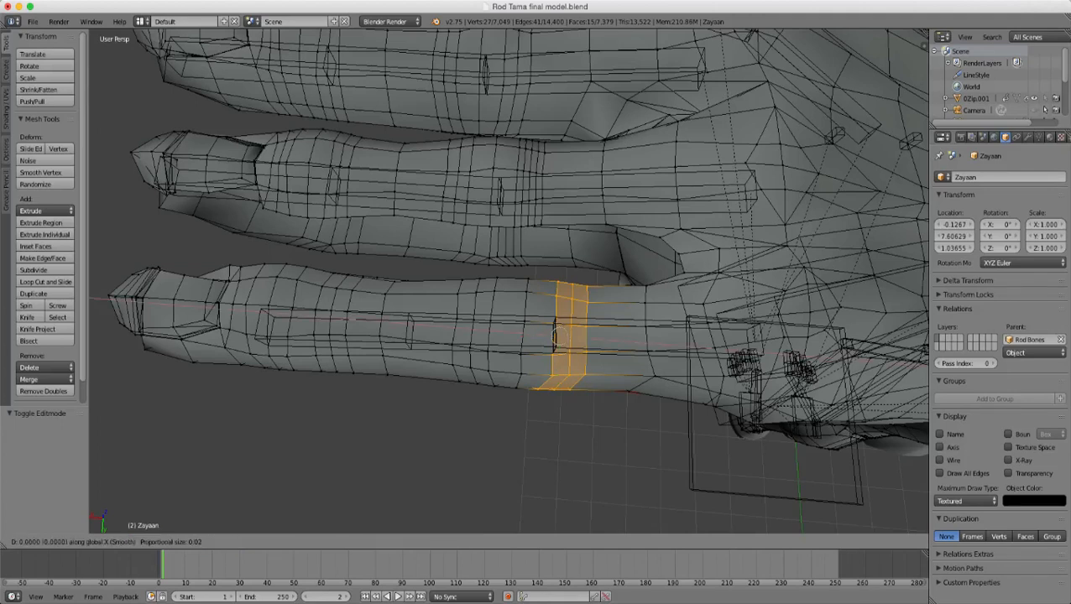
scroll(554, 336, down, 13)
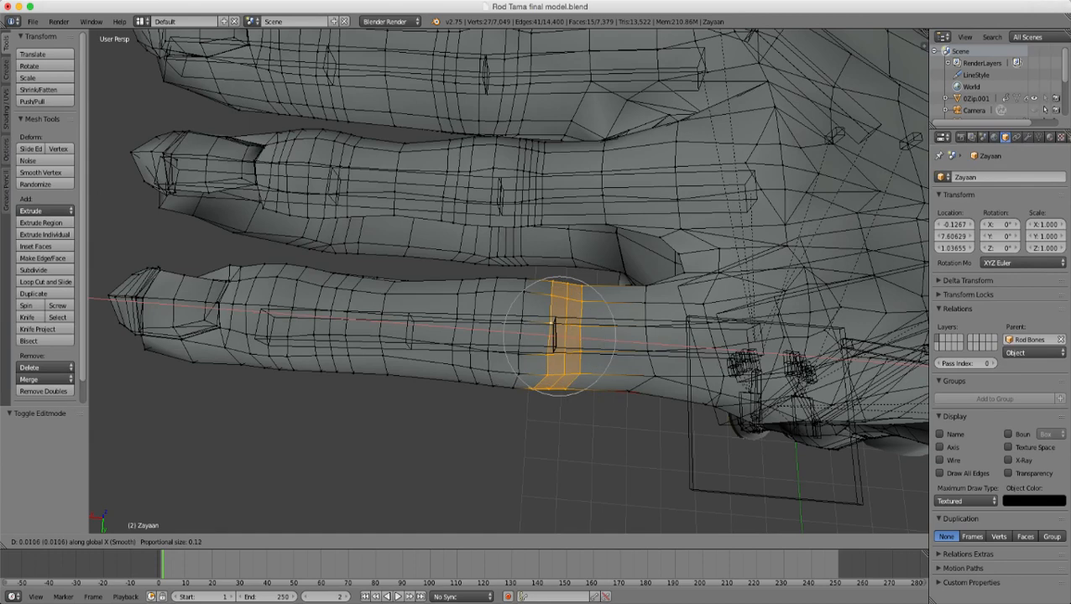
click(527, 335)
- Select the partial edge loop at the smallest finger's base and move it about 0.043 along X with proportional size 0.10
alt+right_click(646, 340)
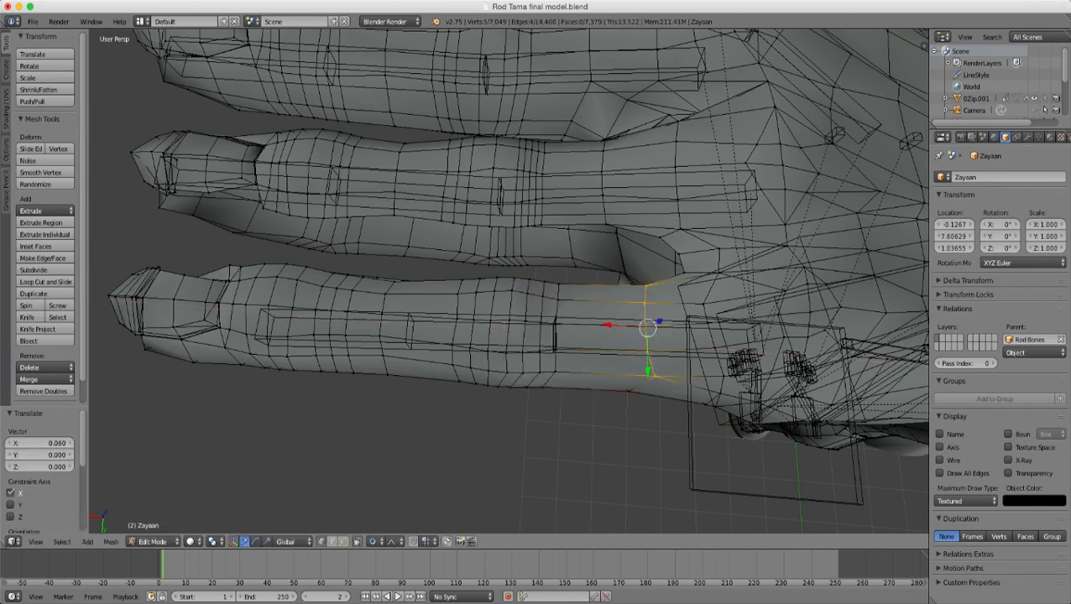
middle_drag(651, 343, 678, 404)
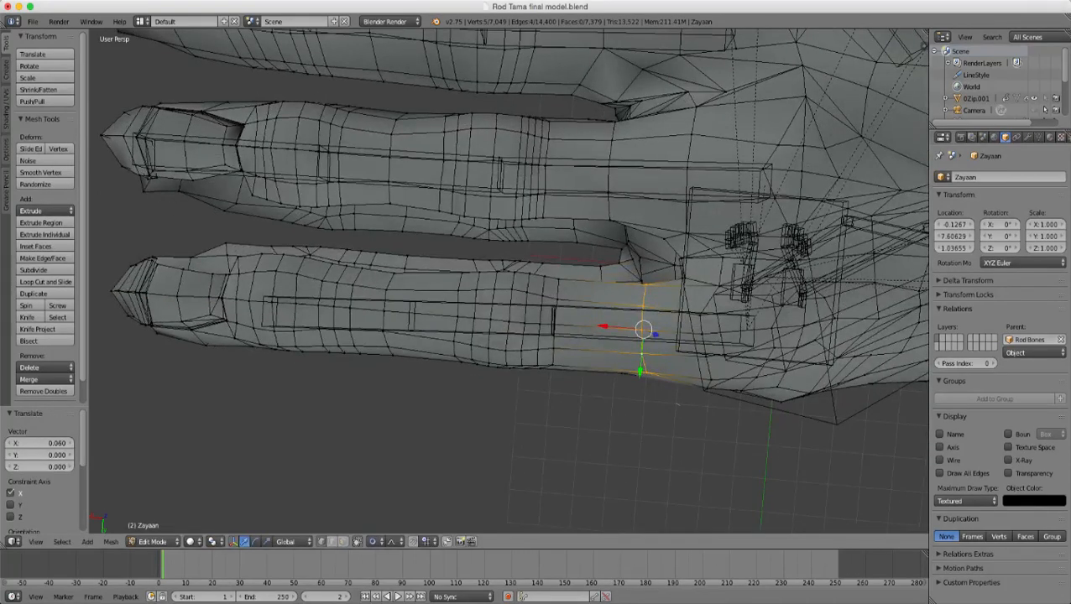
key(g)
key(x)
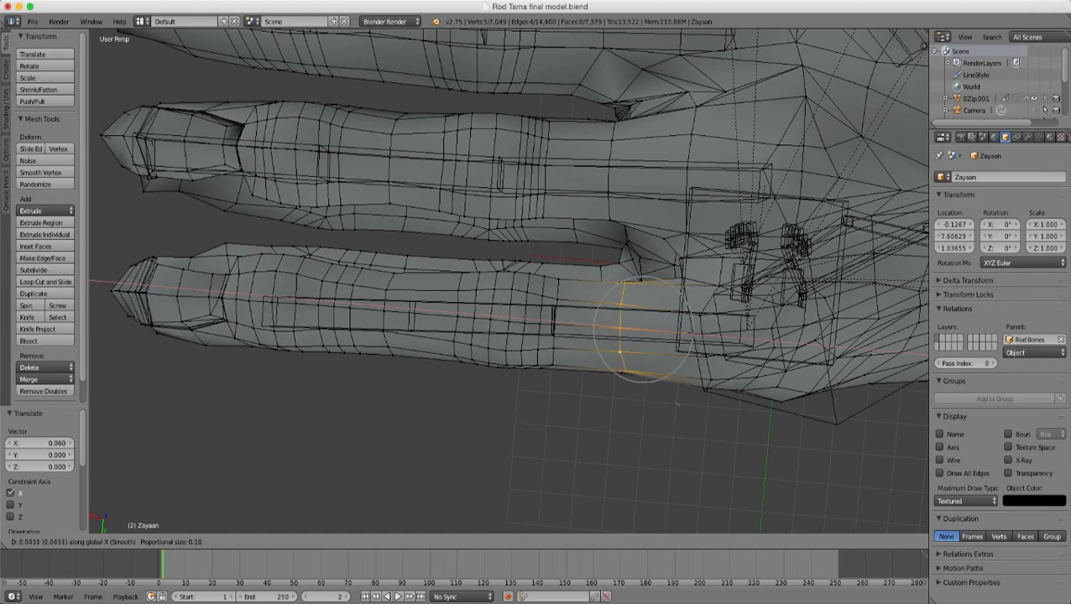
click(678, 405)
- Check the whole hand in Object Mode, and examine the fingertips and nails closely in Edit Mode
scroll(678, 404, down, 3)
key(Tab)
scroll(514, 249, down, 11)
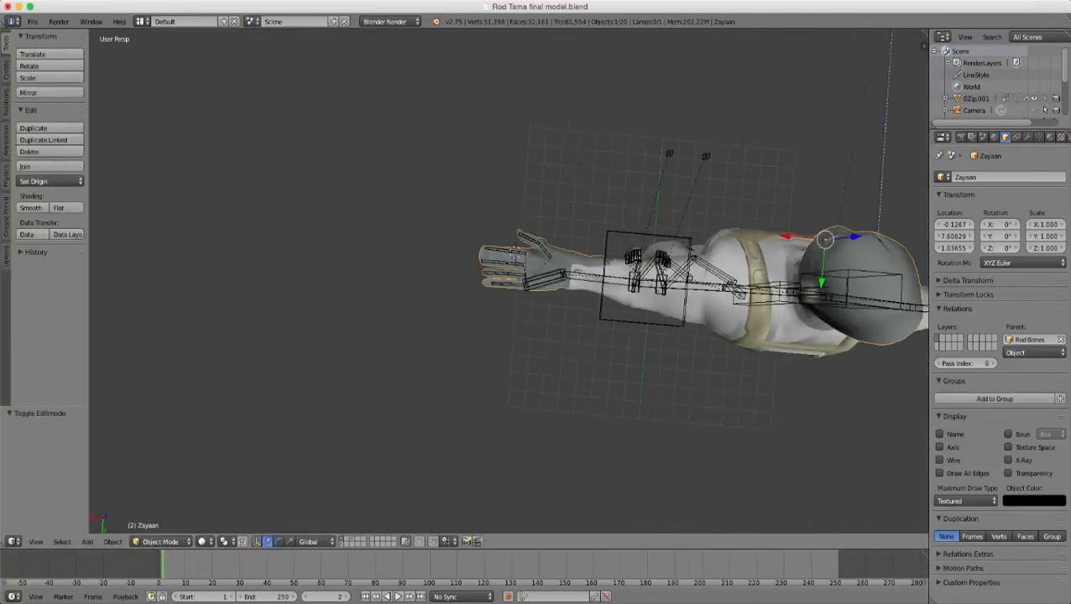
shift+middle_drag(514, 249, 402, 228)
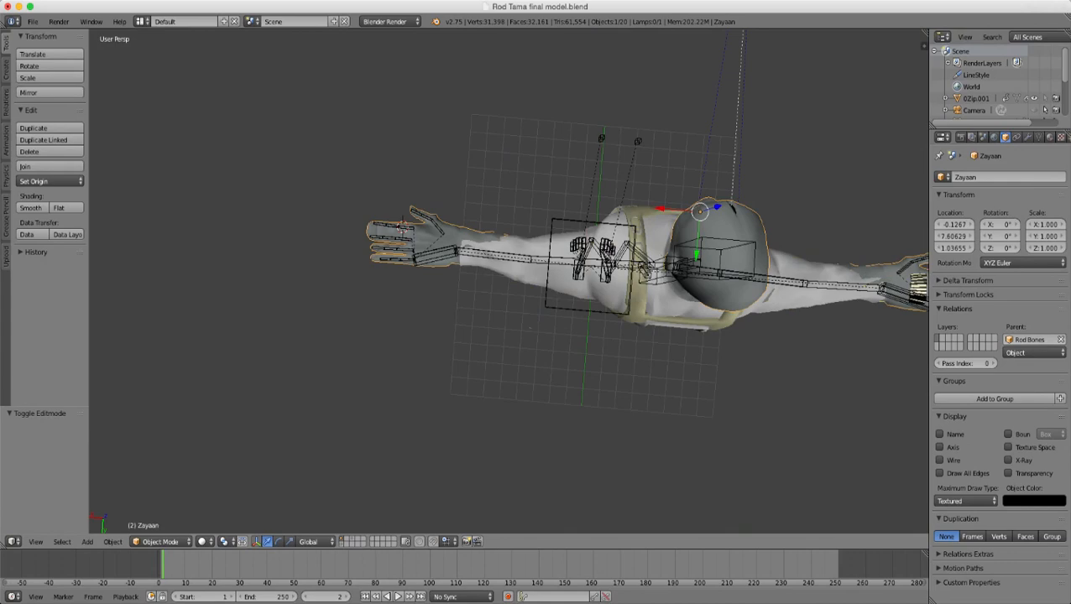
scroll(402, 228, up, 8)
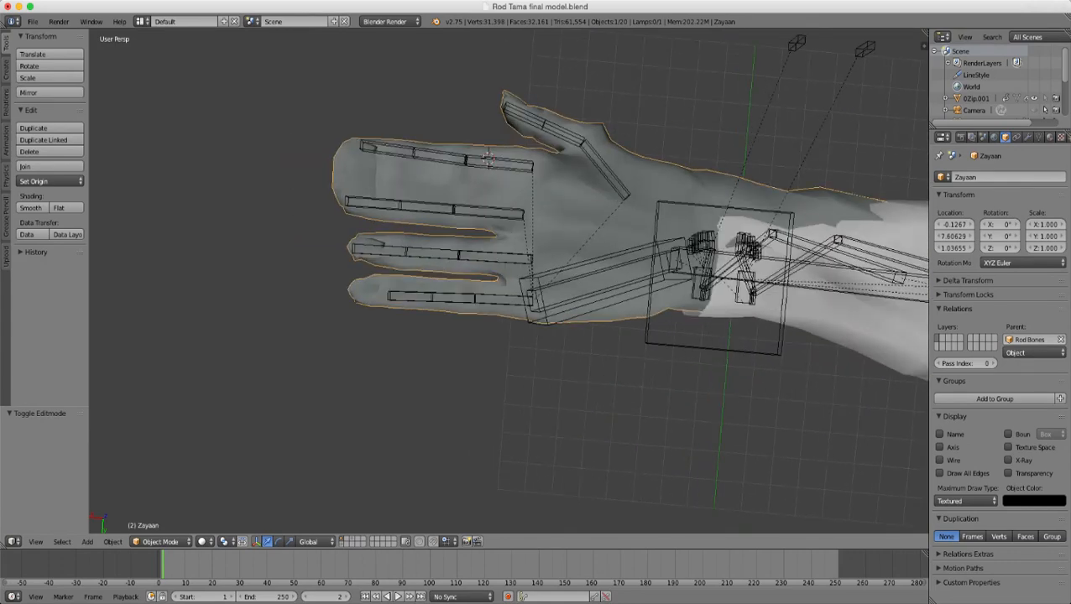
key(Tab)
scroll(477, 312, up, 3)
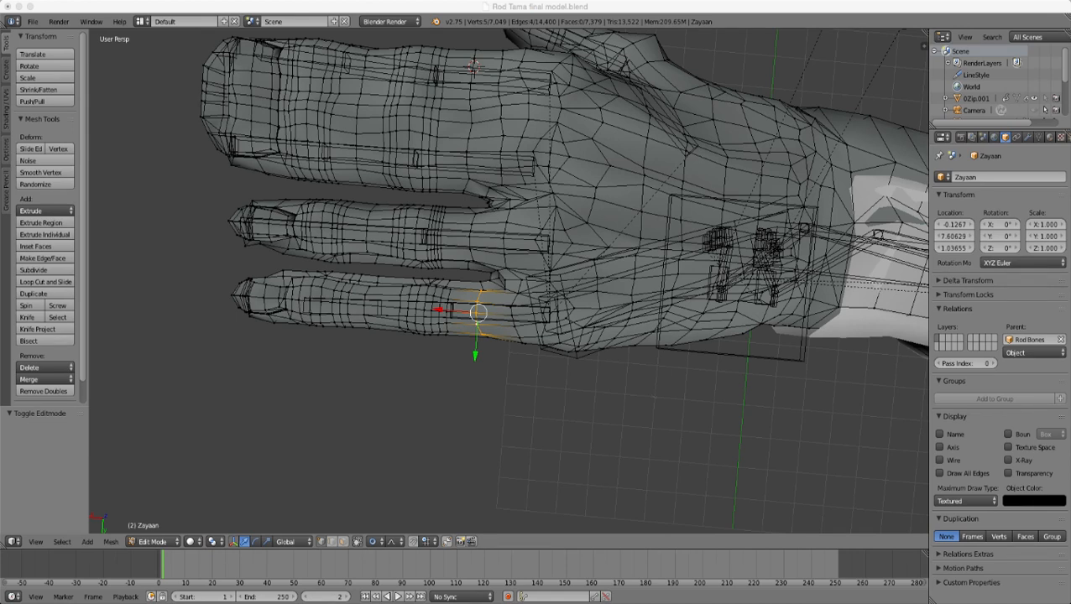
middle_drag(503, 319, 663, 244)
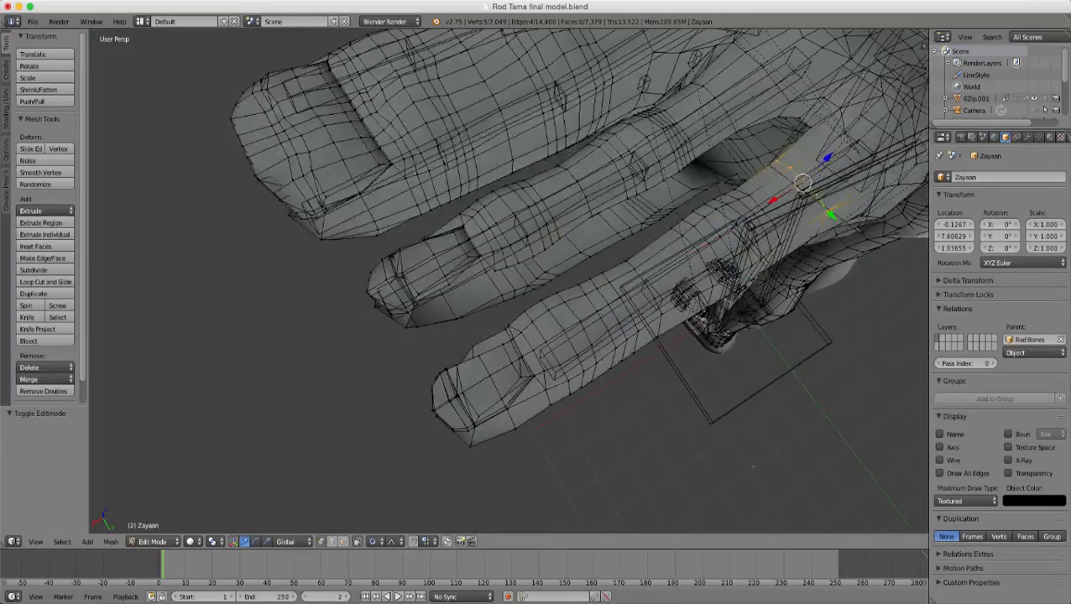
scroll(753, 467, up, 3)
middle_drag(753, 467, 537, 495)
scroll(537, 445, up, 3)
scroll(537, 444, up, 2)
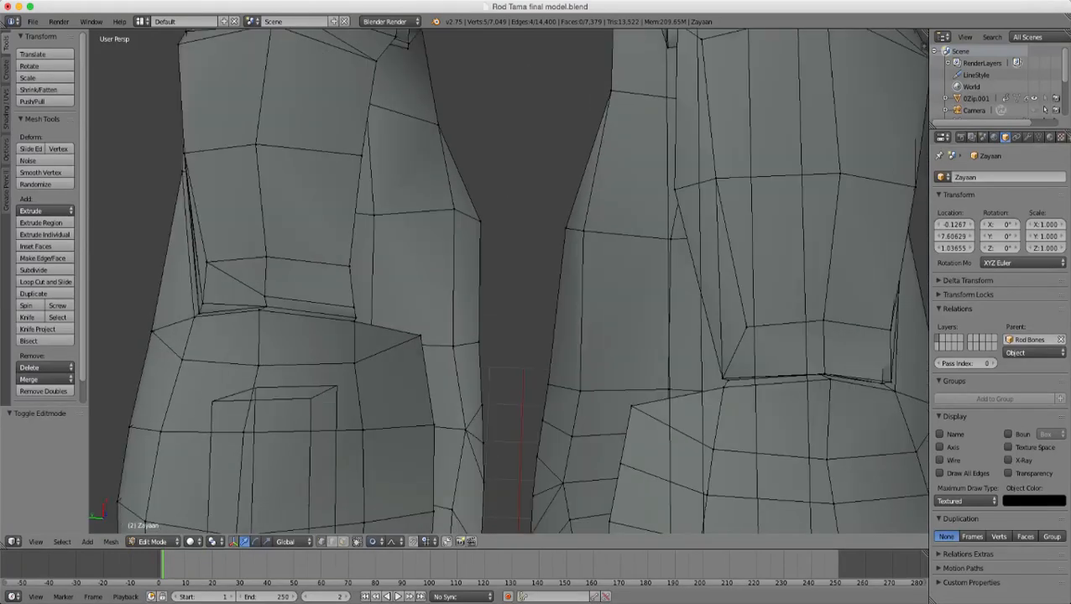
- Select the five vertices along the side edge of the smallest finger's nail
right_click(356, 318)
shift+right_click(350, 265)
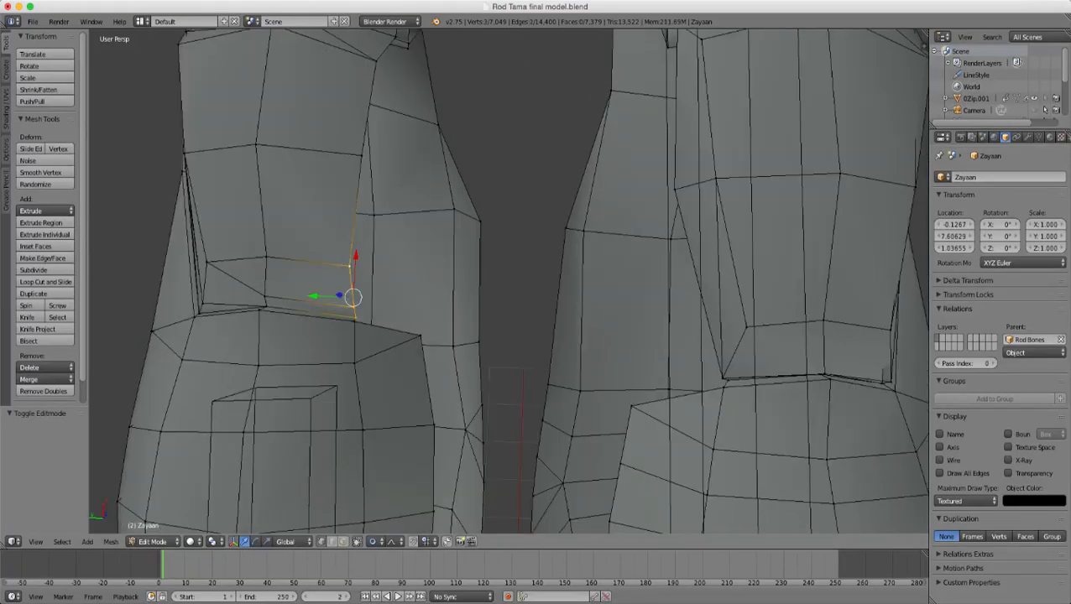
shift+right_click(361, 155)
shift+middle_drag(361, 156, 392, 303)
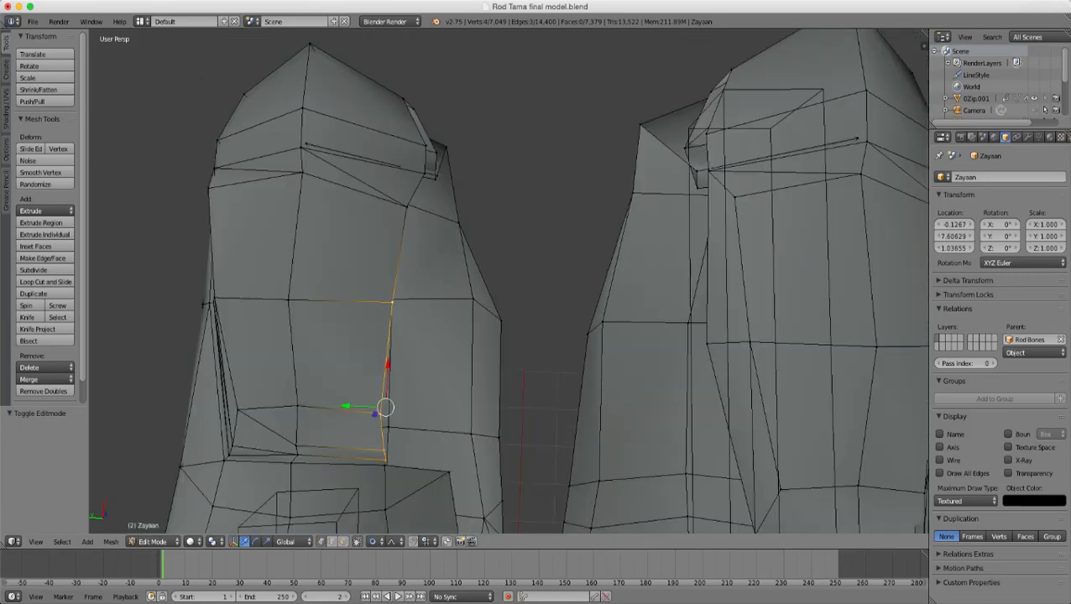
shift+right_click(407, 207)
middle_drag(407, 208, 415, 187)
scroll(416, 188, down, 2)
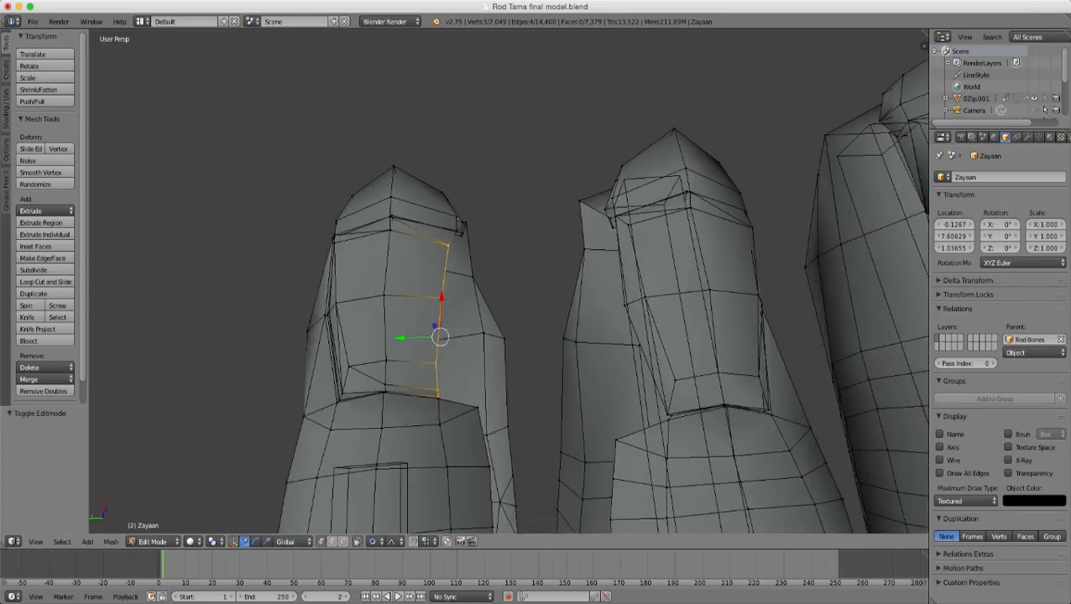
middle_drag(416, 210, 220, 143)
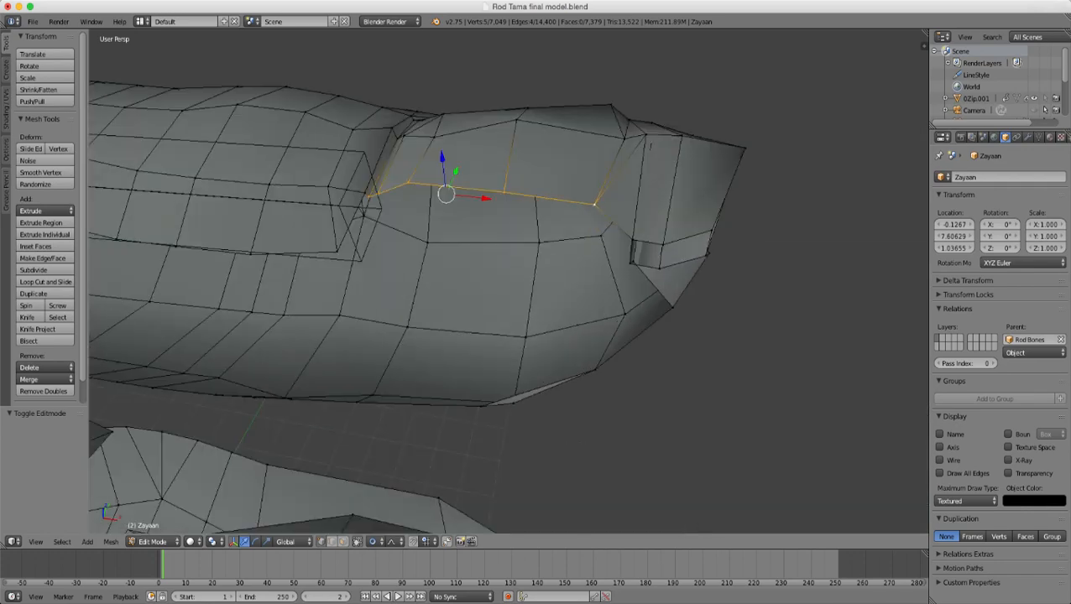
middle_drag(650, 146, 753, 235)
- Select the long edge loop running along the facing sides of the two thin fingers, from tip to tip around the webbing
scroll(505, 216, down, 4)
alt+right_click(436, 328)
scroll(435, 328, down, 4)
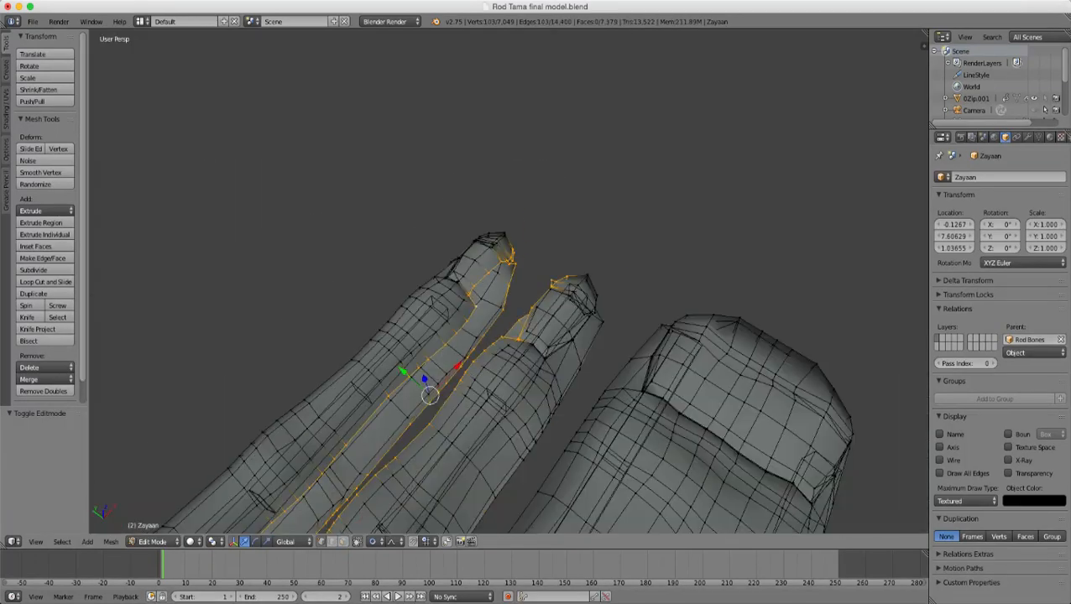
middle_drag(436, 328, 547, 334)
scroll(547, 334, down, 2)
middle_drag(802, 489, 777, 366)
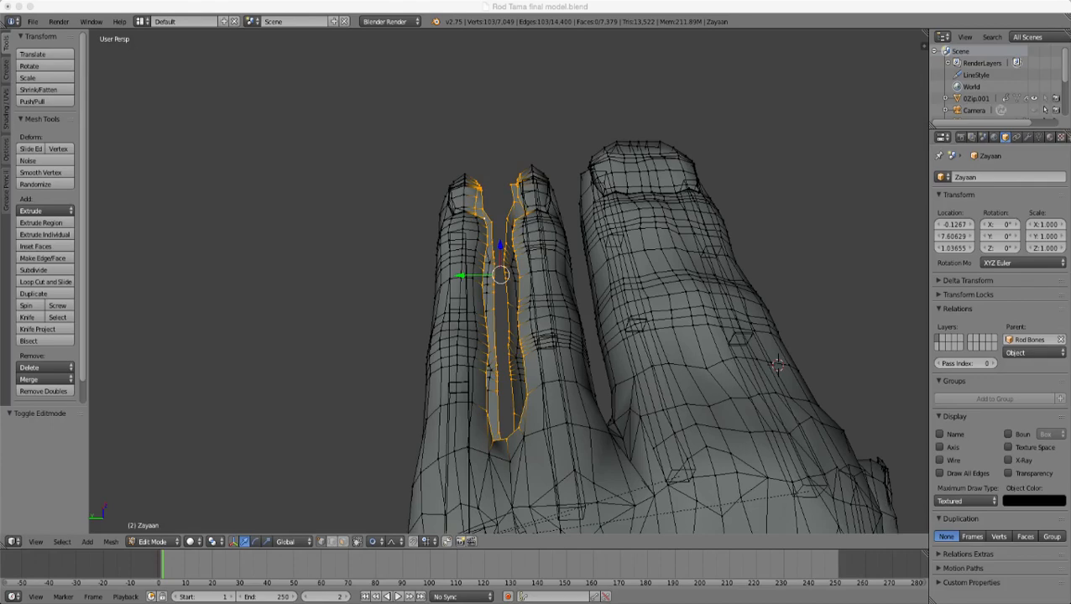
- Select the five vertices along the open side edge of the smallest finger's nail, from its base up to the tip
middle_drag(504, 286, 504, 319)
scroll(504, 293, up, 2)
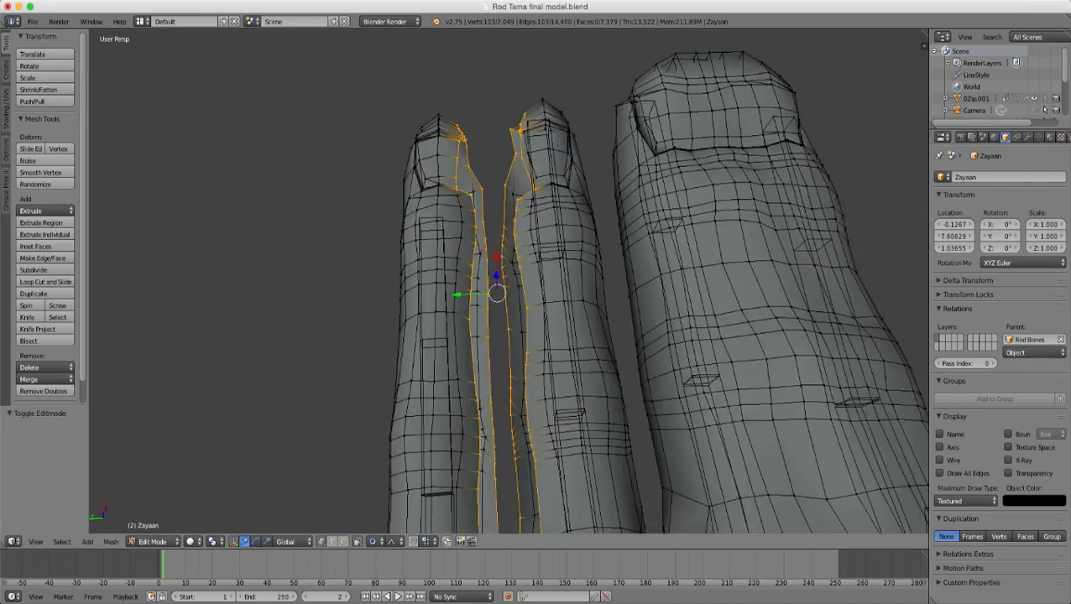
scroll(487, 98, up, 5)
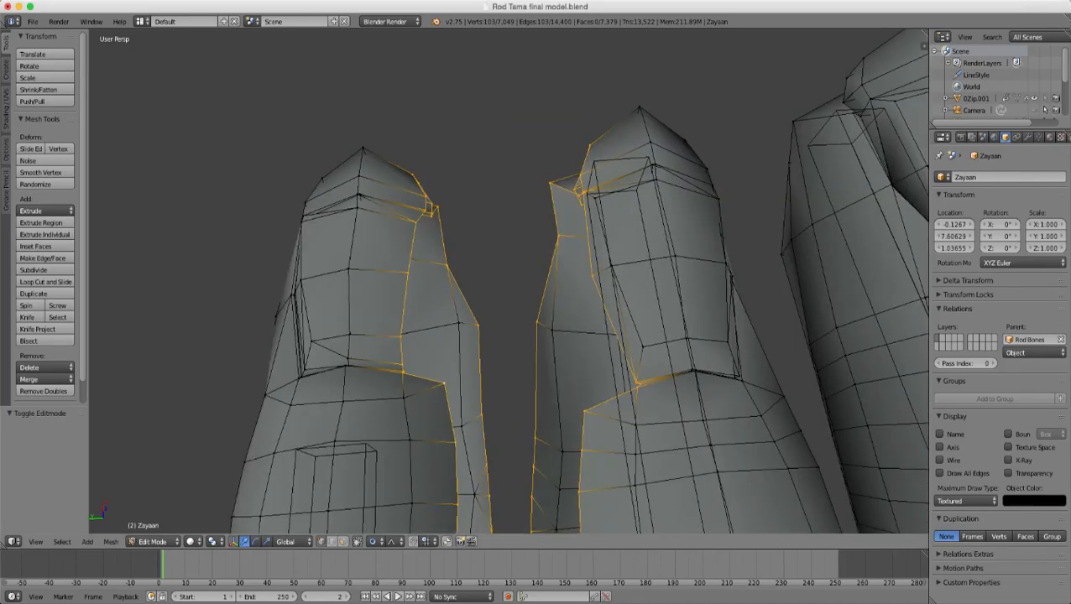
right_click(404, 372)
middle_drag(404, 372, 405, 402)
scroll(405, 403, up, 3)
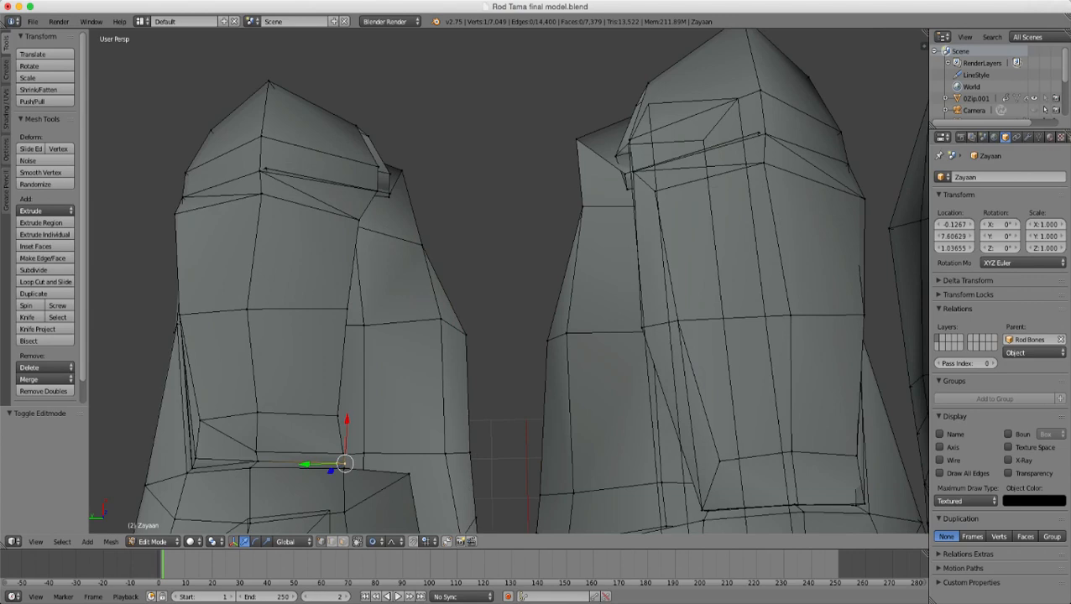
shift+right_click(344, 454)
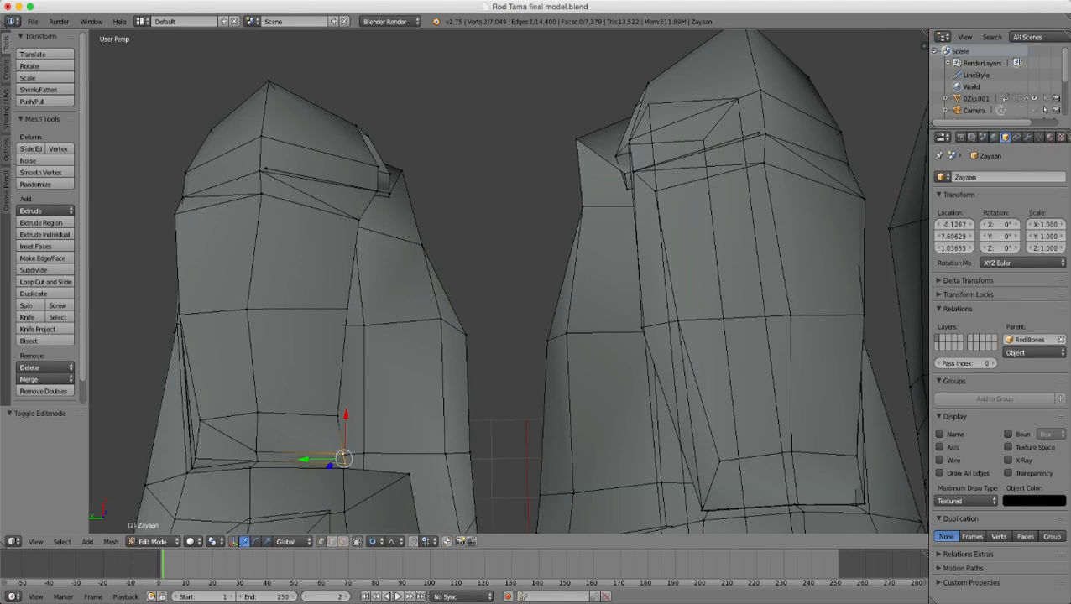
shift+right_click(338, 415)
shift+right_click(347, 310)
shift+right_click(358, 220)
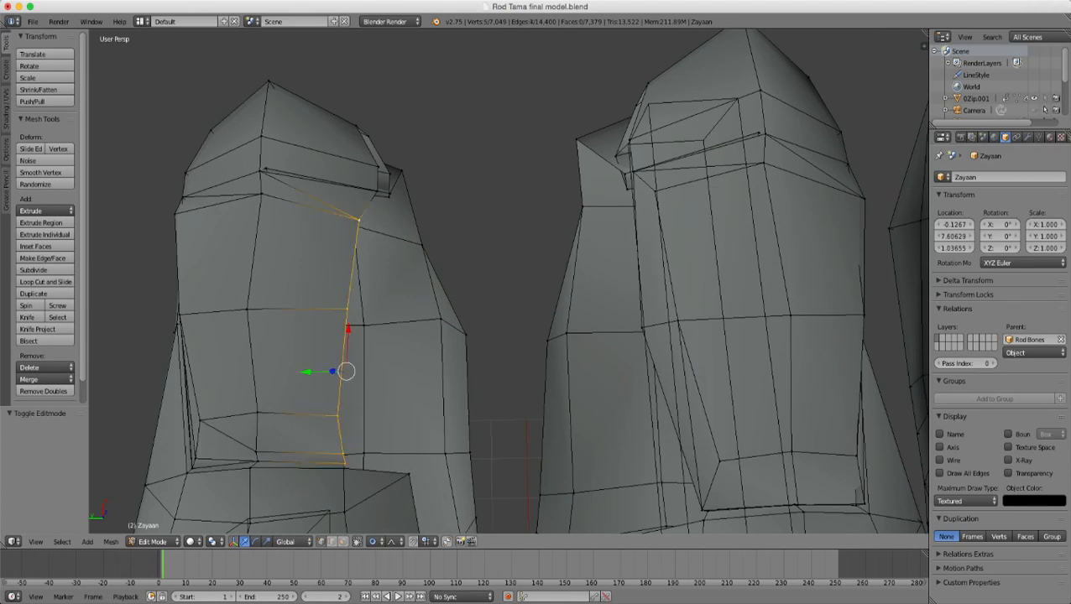
- Add the open-edge vertices around the smallest finger's tip and upper inner side to the selection
scroll(359, 219, down, 3)
scroll(359, 220, up, 3)
mouse_move(358, 220)
middle_down()
mouse_move(267, 220)
mouse_move(236, 205)
mouse_move(336, 231)
mouse_move(346, 275)
mouse_move(348, 243)
mouse_move(401, 117)
middle_up()
scroll(347, 276, up, 3)
scroll(347, 276, down, 2)
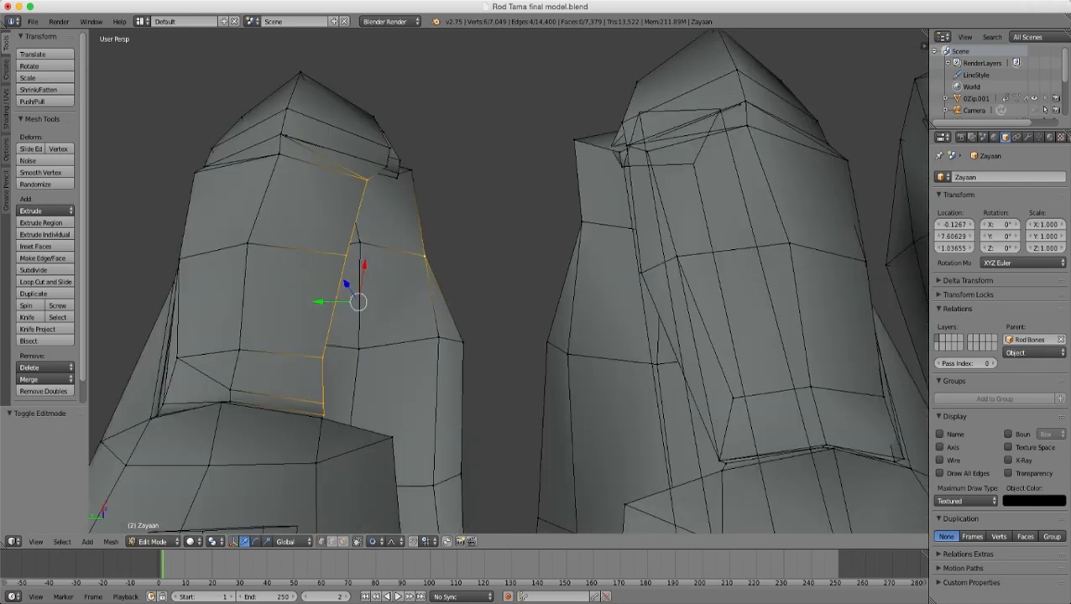
key(z)
key(c)
drag(423, 121, 420, 115)
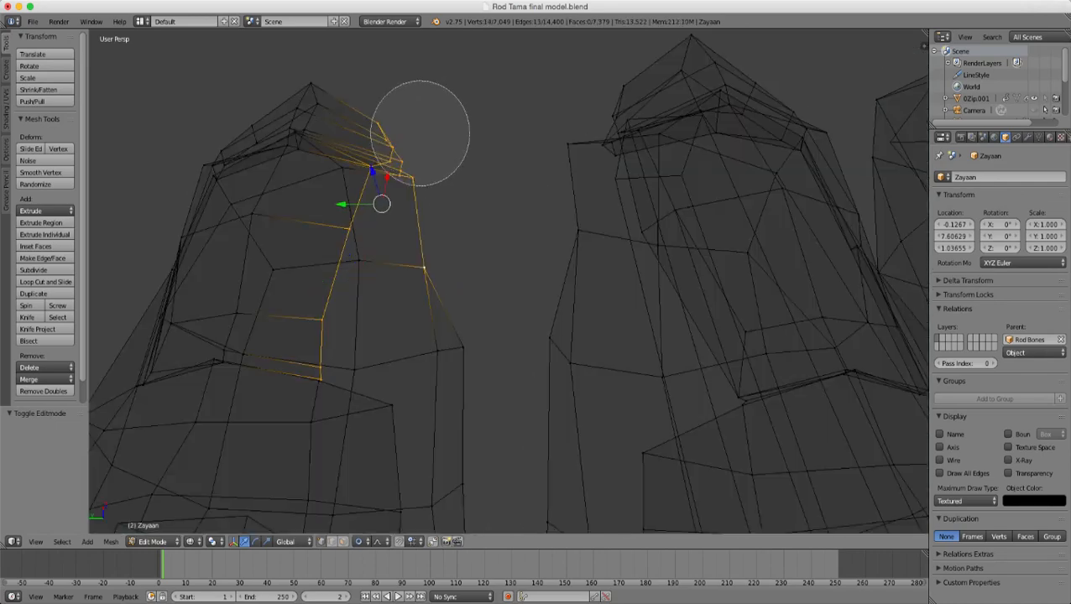
key(Escape)
key(z)
scroll(421, 115, down, 3)
mouse_move(421, 115)
middle_down()
mouse_move(418, 153)
mouse_move(420, 130)
middle_up()
scroll(421, 130, up, 3)
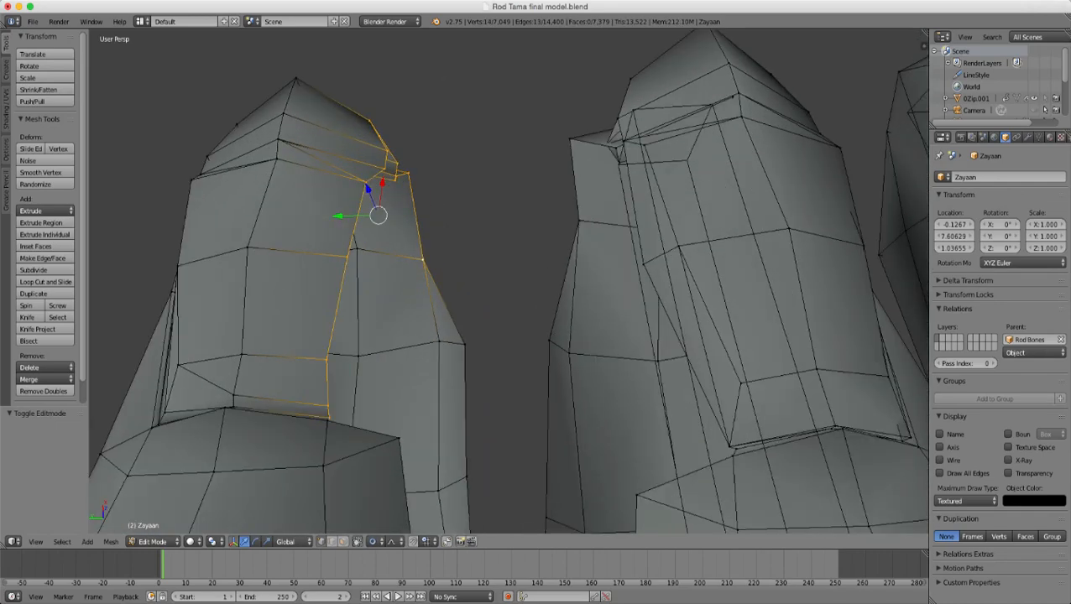
- Disable proportional editing and add the remaining vertex at the smallest finger's nail base to the selection
click(373, 542)
click(403, 486)
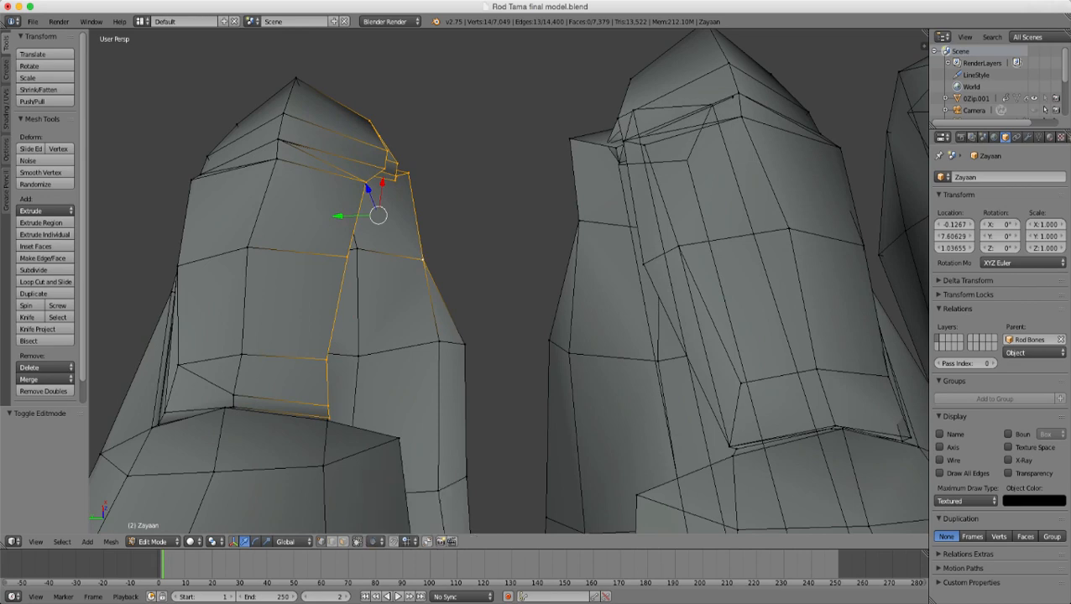
scroll(509, 281, down, 2)
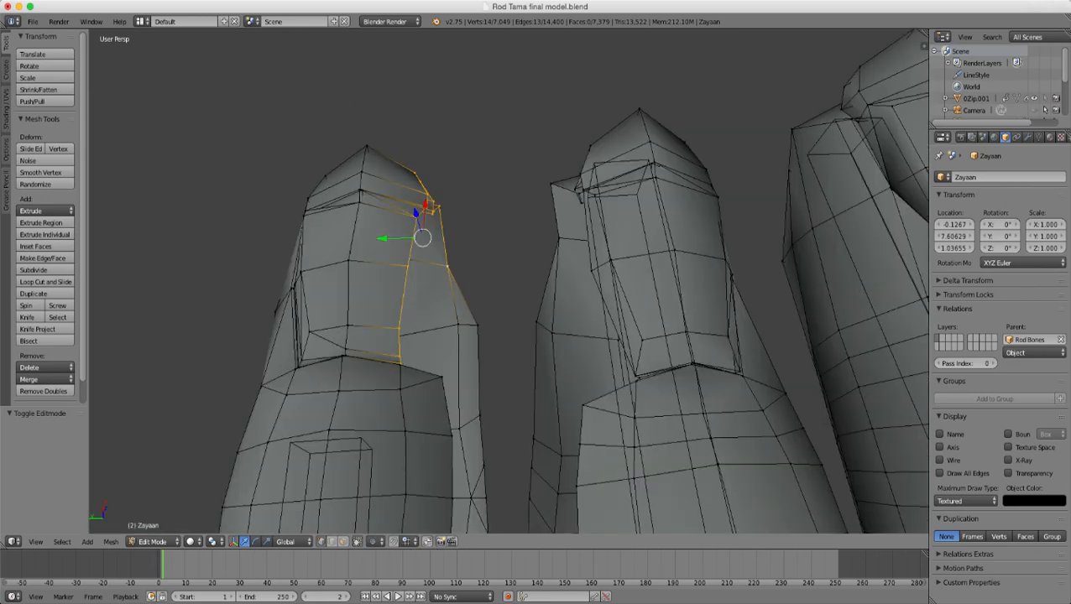
key(z)
shift+right_click(400, 365)
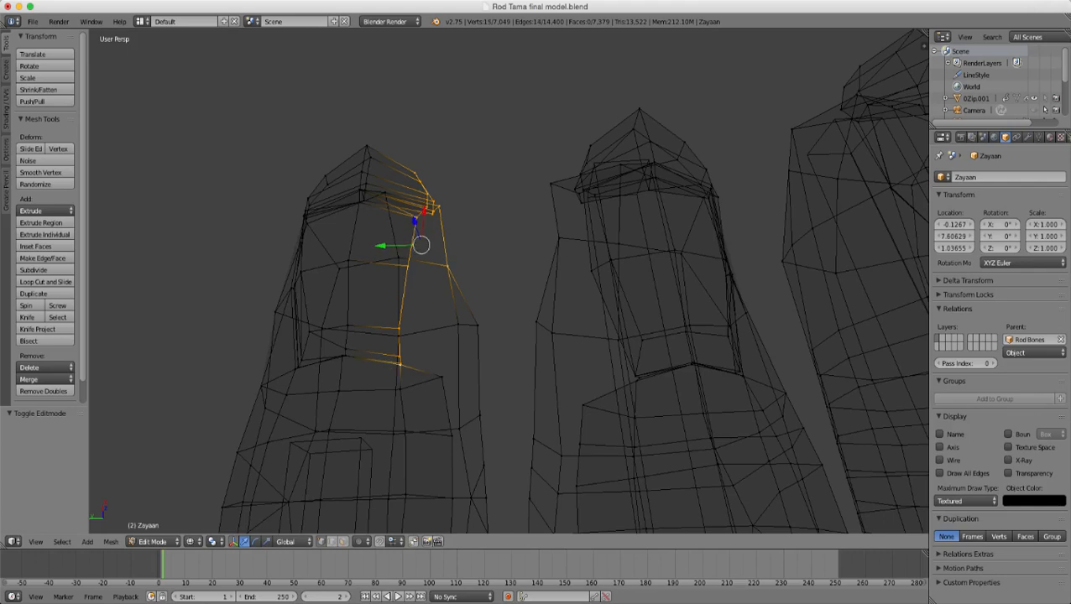
key(z)
scroll(509, 281, up, 1)
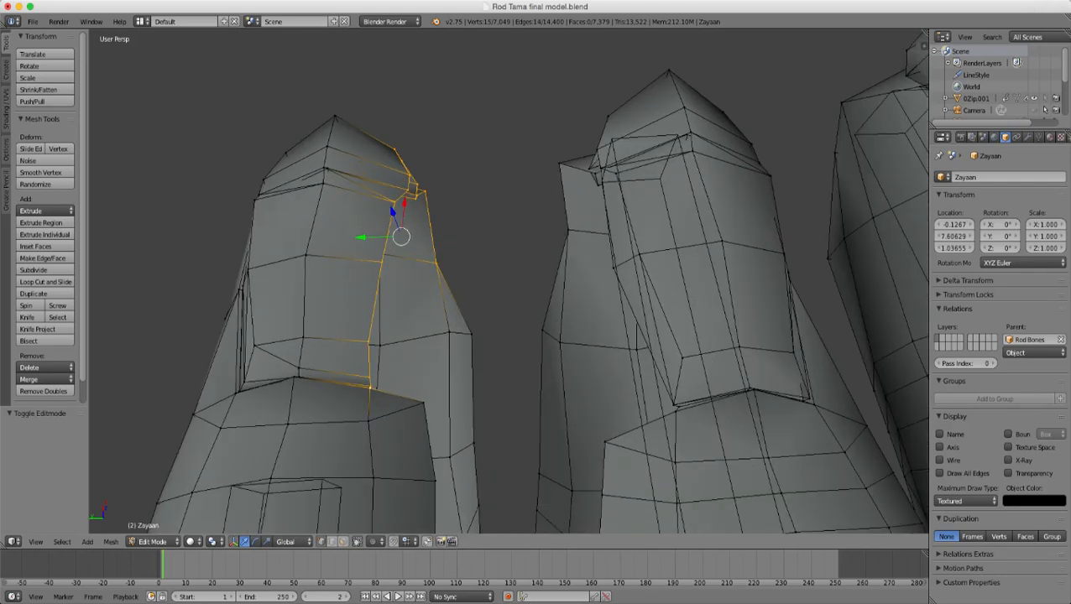
- Extrude the smallest finger's selected edge -0.038 along Y and flatten the new edge by scaling it to 0.169 along Y
key(e)
key(y)
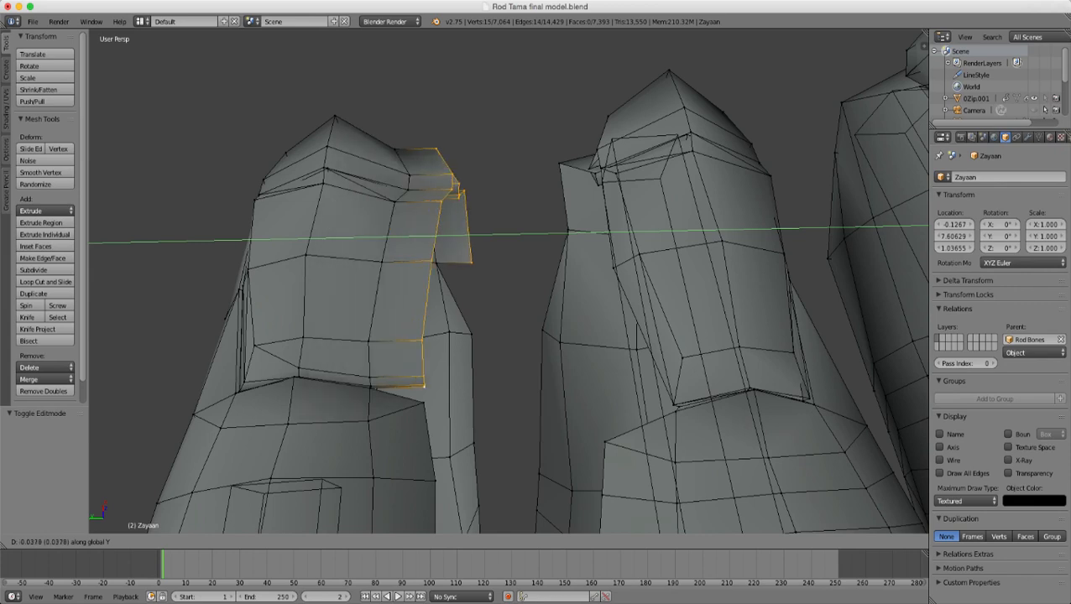
key(Return)
key(s)
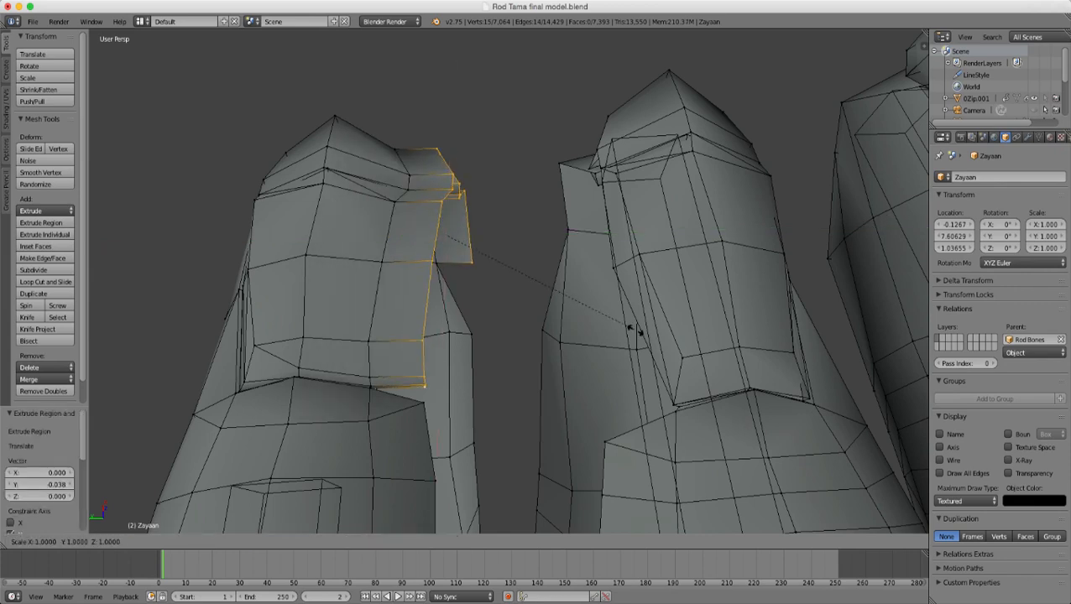
key(y)
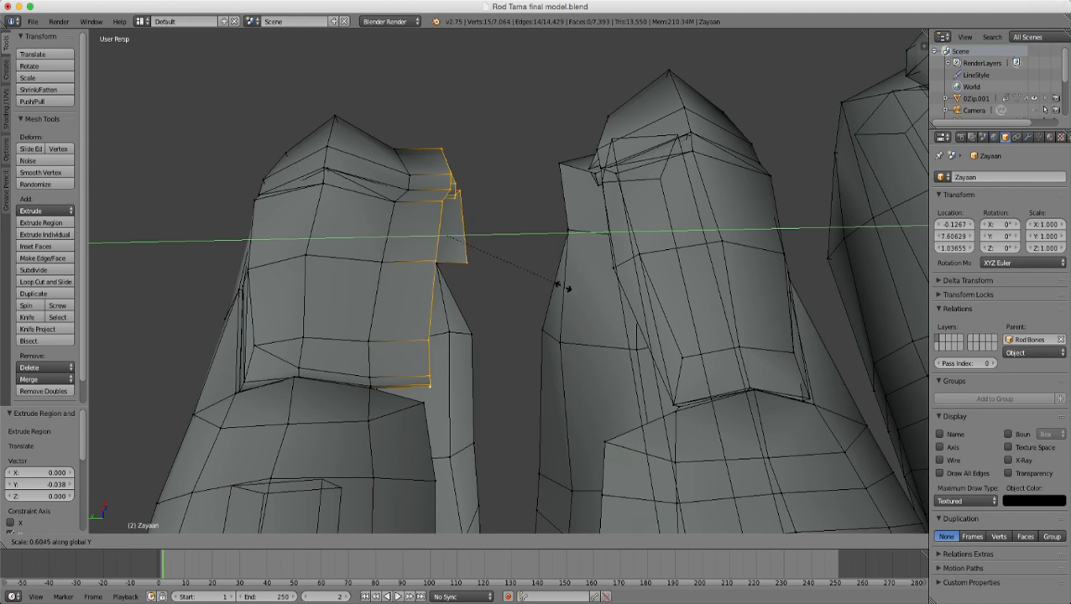
click(459, 273)
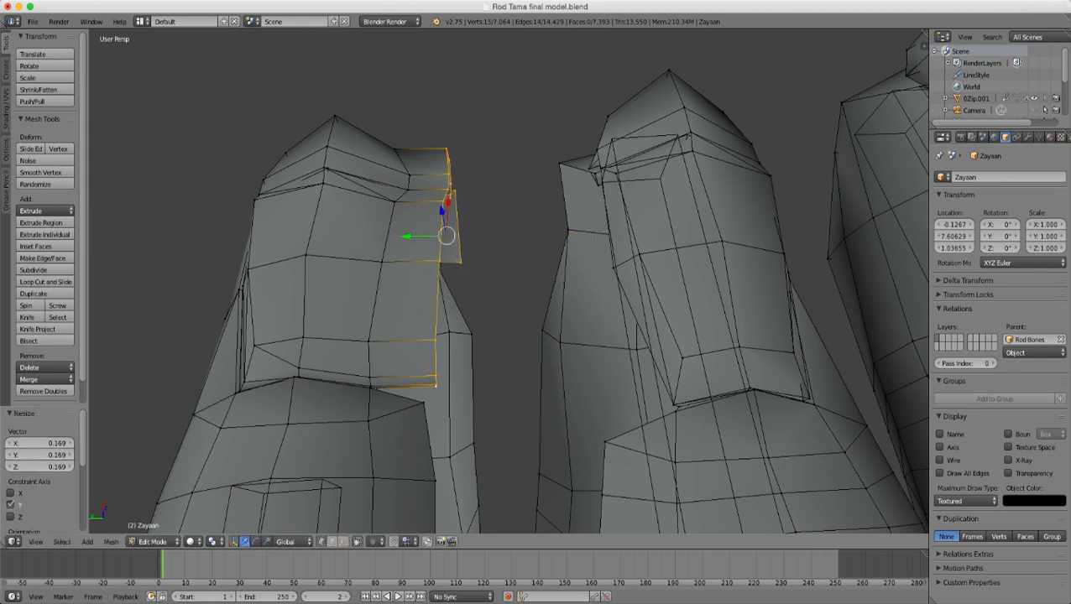
middle_drag(459, 272, 460, 311)
key(z)
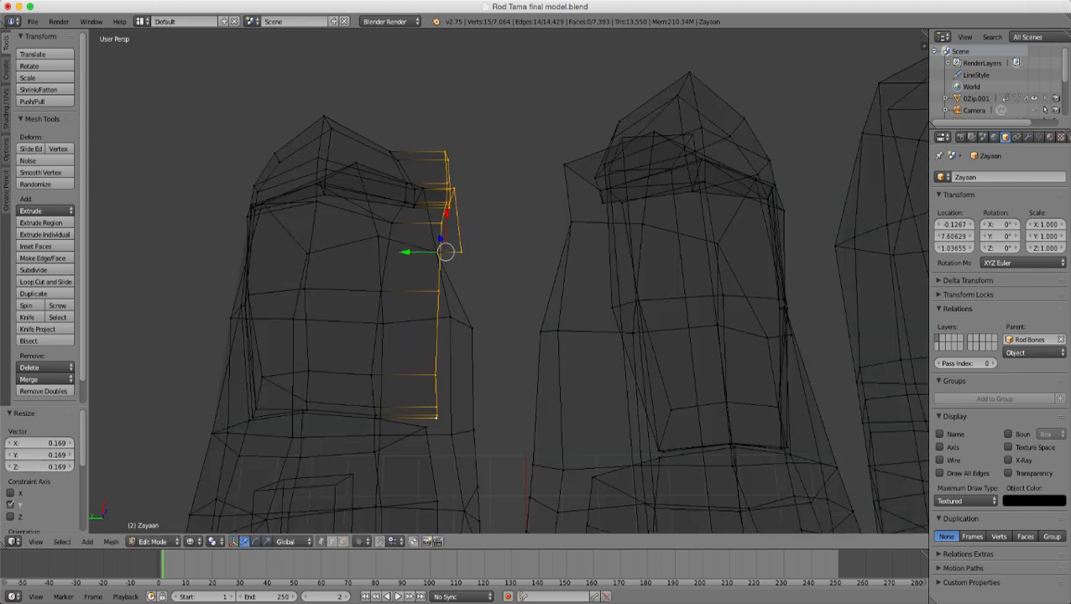
key(z)
- Select the open-edge vertices on the facing side and tip of the neighbouring thin finger
right_click(571, 222)
shift+right_click(565, 166)
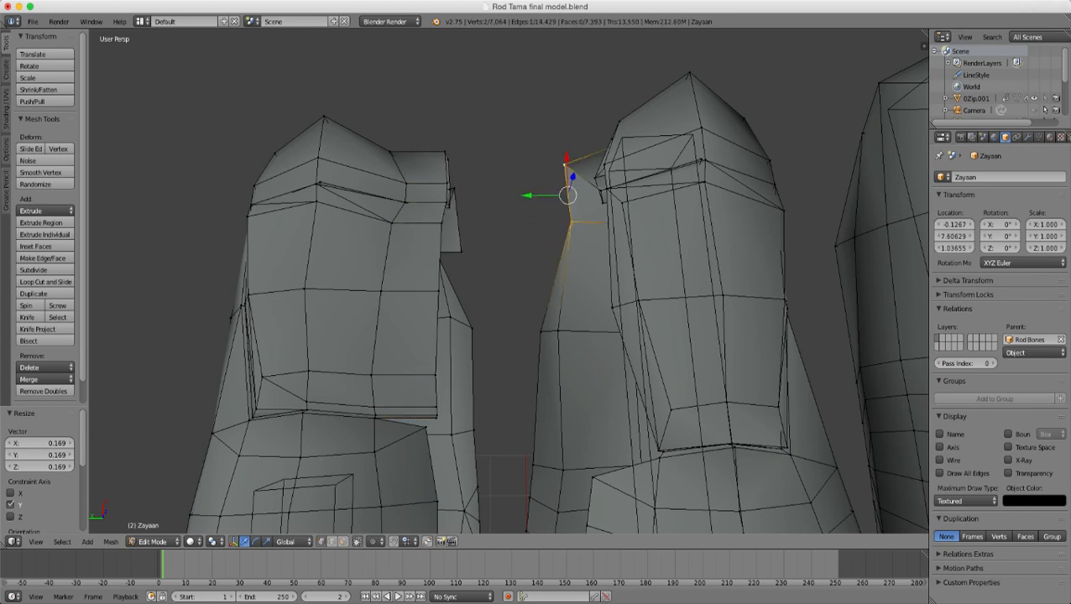
mouse_move(564, 166)
middle_down()
mouse_move(562, 118)
mouse_move(572, 82)
mouse_move(581, 87)
middle_up()
key(z)
key(c)
scroll(593, 142, up, 3)
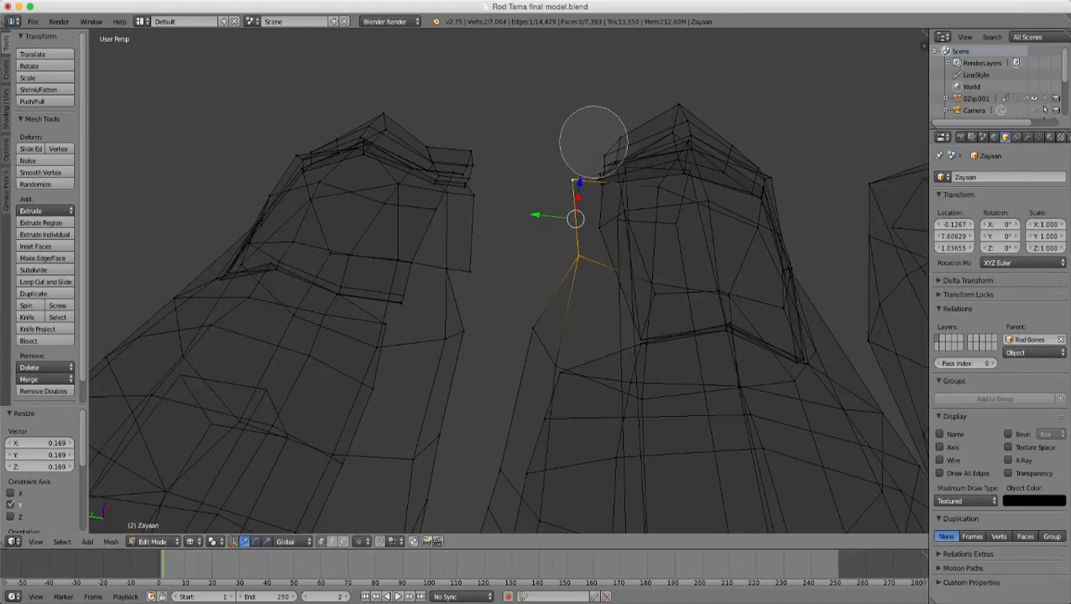
click(593, 142)
scroll(593, 160, up, 4)
click(592, 180)
click(592, 184)
right_click(593, 185)
- Add the vertices along the neighbouring finger's nail side and nail base to the selection
middle_drag(593, 184, 578, 212)
shift+right_click(581, 250)
key(z)
mouse_move(581, 250)
middle_down()
mouse_move(614, 244)
mouse_move(595, 236)
mouse_move(639, 274)
mouse_move(644, 356)
middle_up()
key(z)
scroll(640, 274, up, 1)
key(c)
scroll(649, 293, up, 3)
click(648, 304)
right_click(649, 304)
key(z)
scroll(509, 281, up, 1)
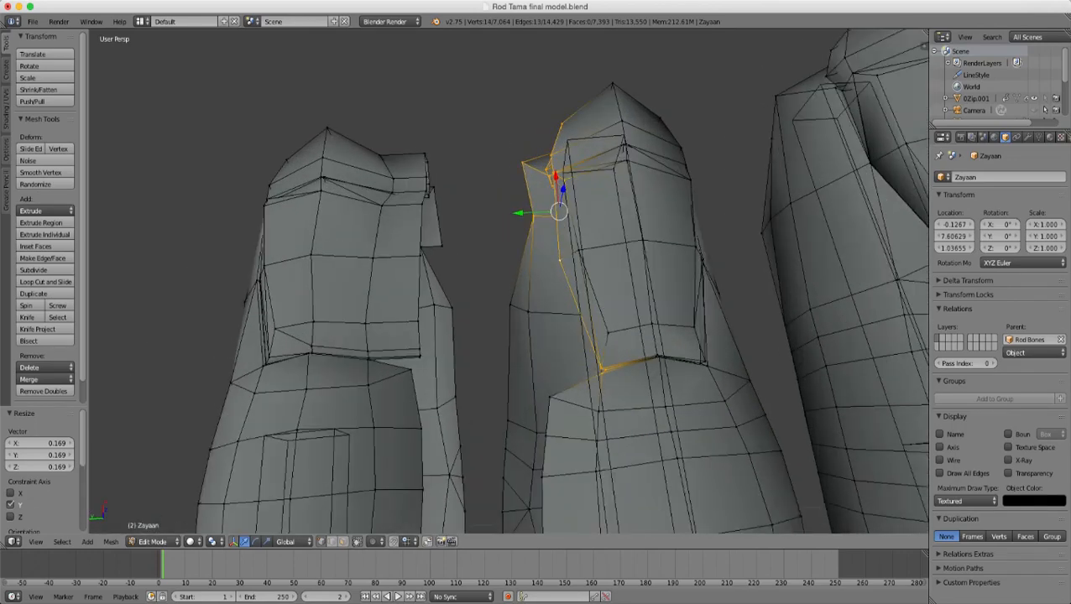
- Extrude the neighbouring finger's selected edge 0.038 along Y and flatten the new edge by scaling it to 0.149 along Y
key(g)
key(y)
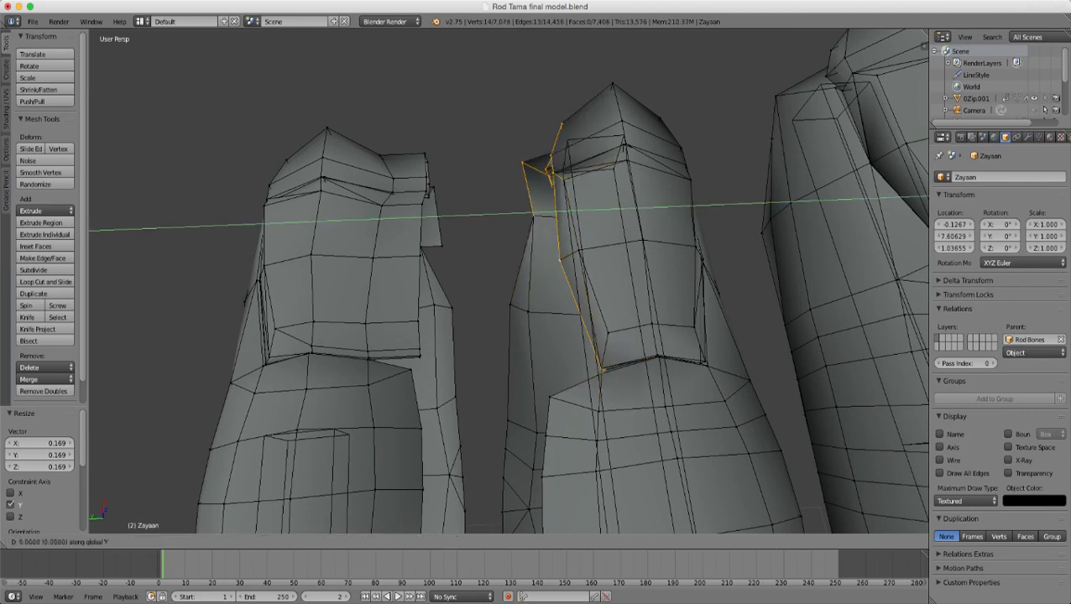
key(Return)
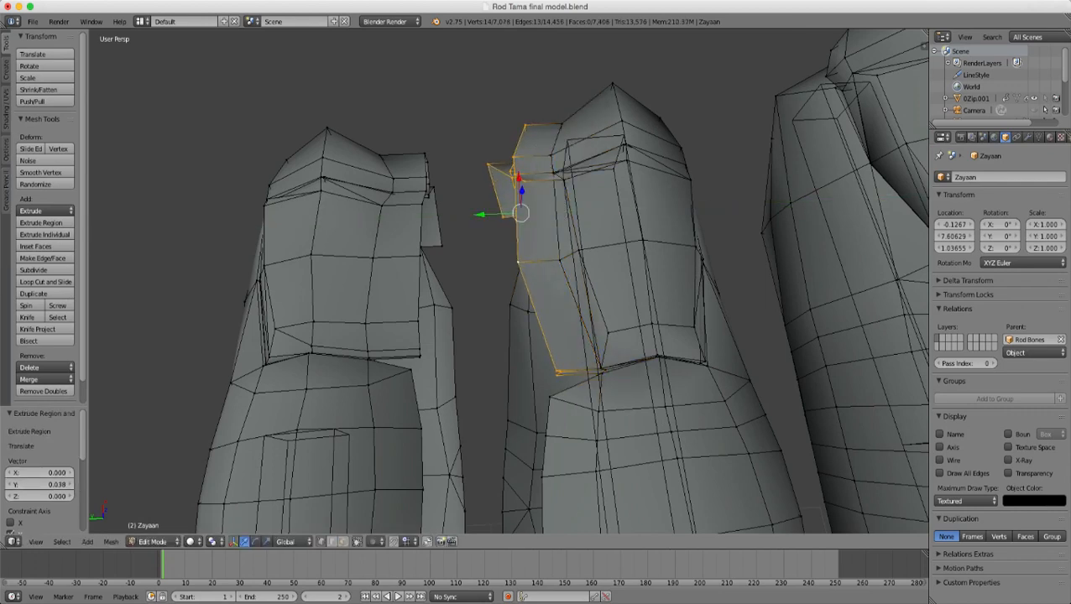
key(s)
key(y)
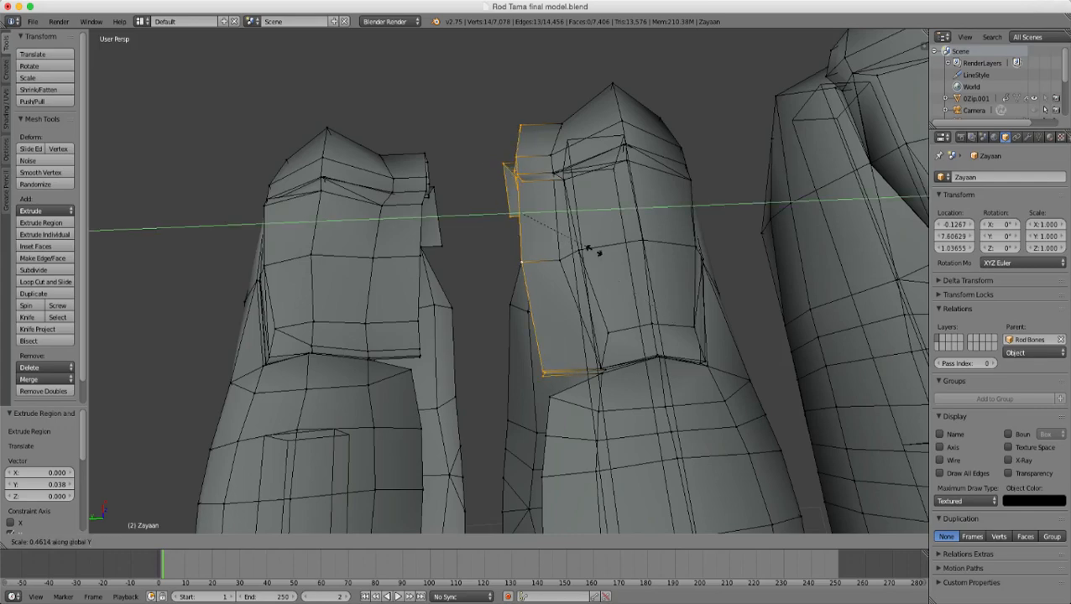
click(549, 214)
- Delete the loose outer corner vertex of the unwanted flap face from the extruded strip
middle_drag(548, 214, 680, 310)
shift+right_click(476, 285)
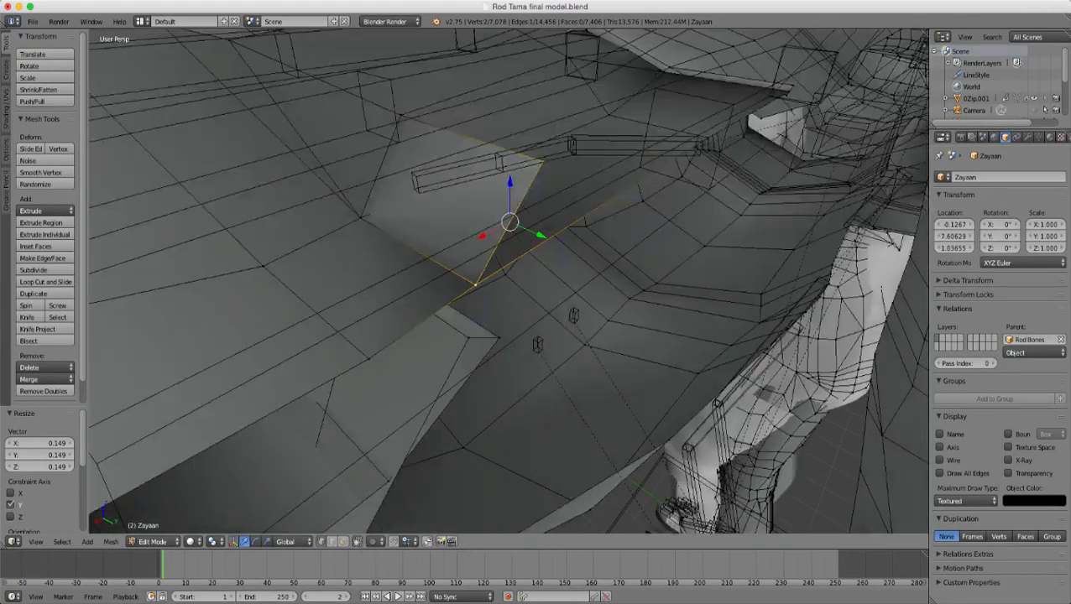
right_click(542, 160)
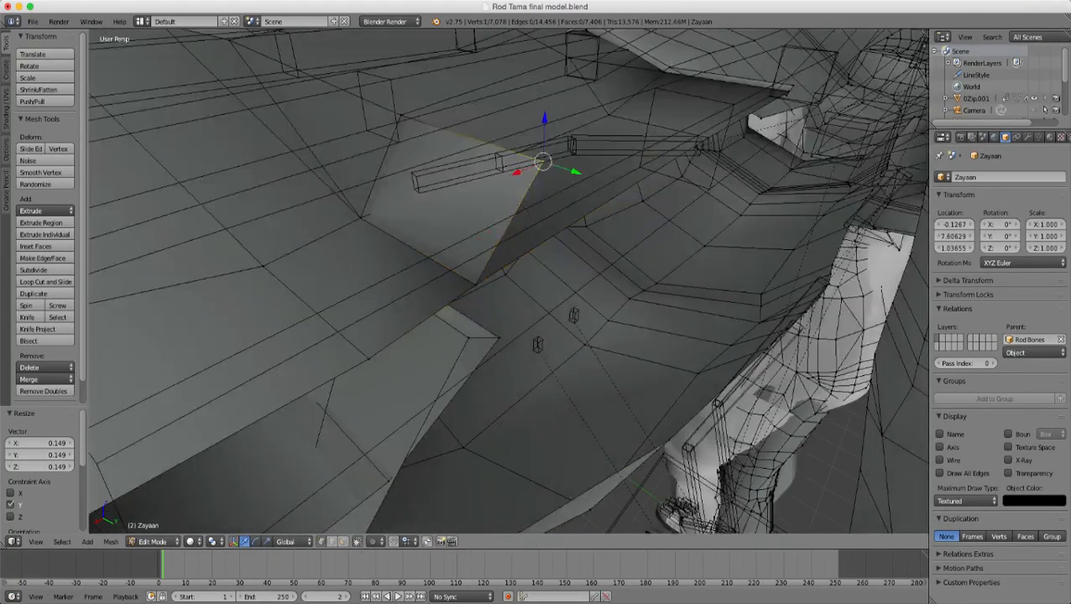
key(x)
click(543, 160)
middle_drag(542, 168, 294, 218)
- Fill the gap under the smallest finger's extruded nail strip with a triangular face between its three corner vertices
middle_drag(503, 286, 537, 265)
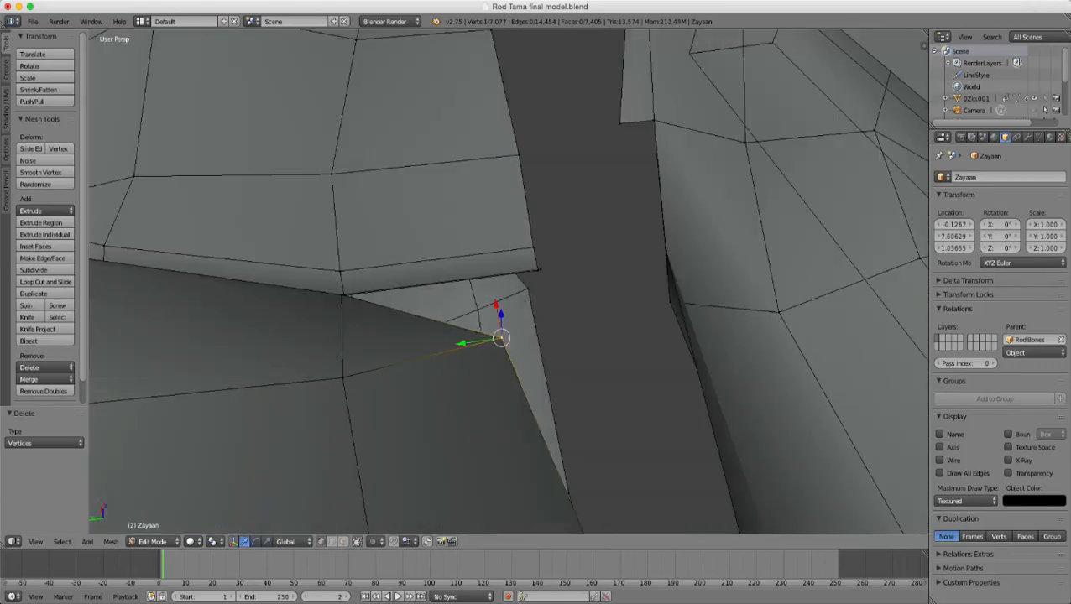
middle_drag(501, 337, 514, 378)
right_click(356, 352)
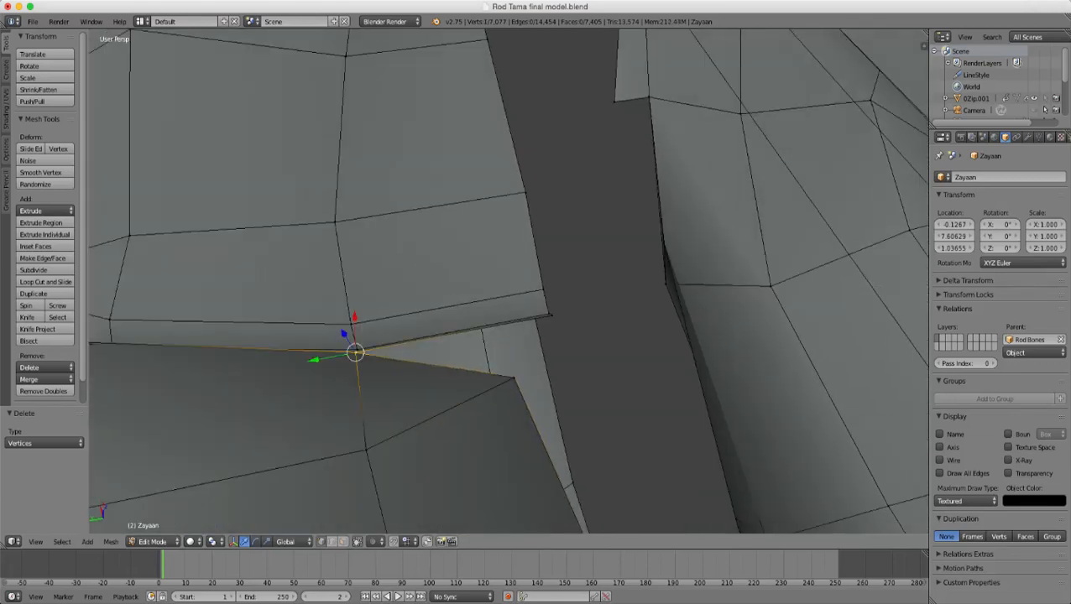
shift+right_click(550, 316)
shift+right_click(513, 378)
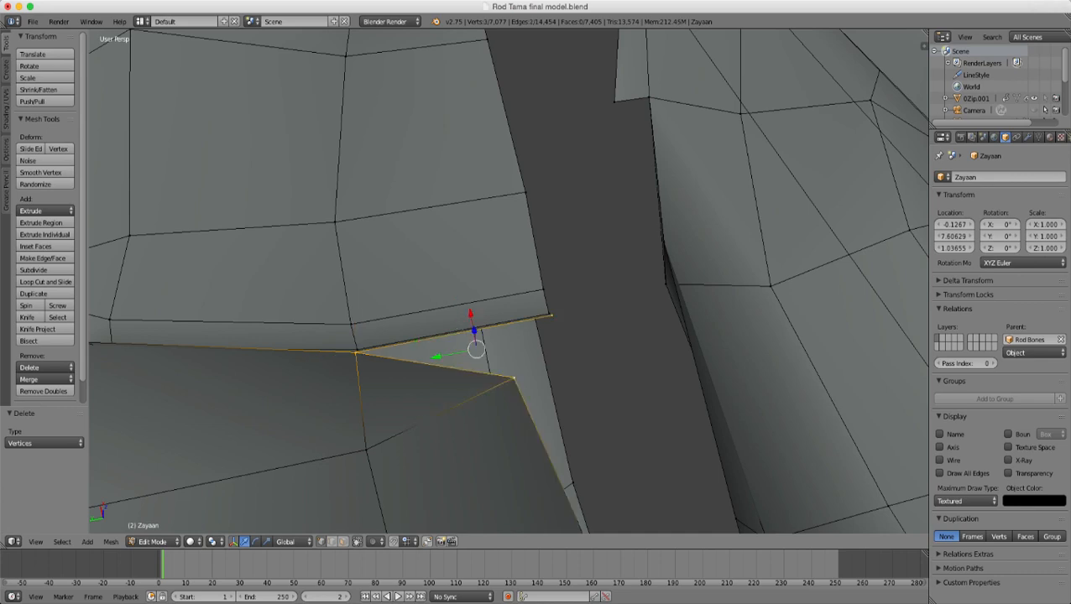
key(f)
- Fill the matching gap under the neighbouring finger's extruded nail strip with a triangular face
scroll(514, 377, down, 5)
middle_drag(514, 378, 321, 350)
scroll(321, 350, up, 1)
shift+middle_drag(617, 323, 458, 323)
right_click(458, 323)
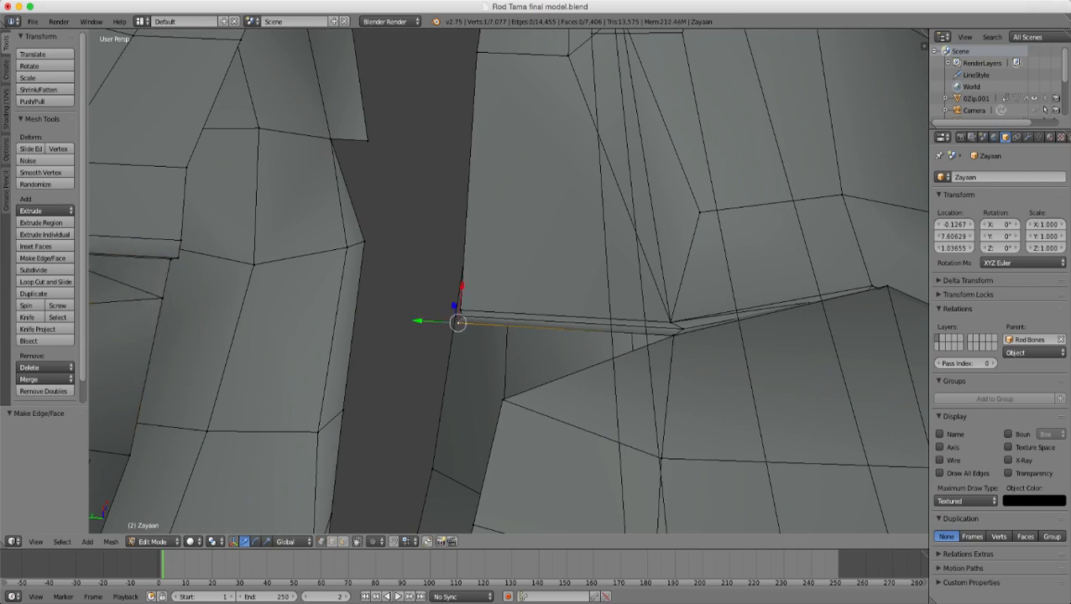
shift+right_click(673, 335)
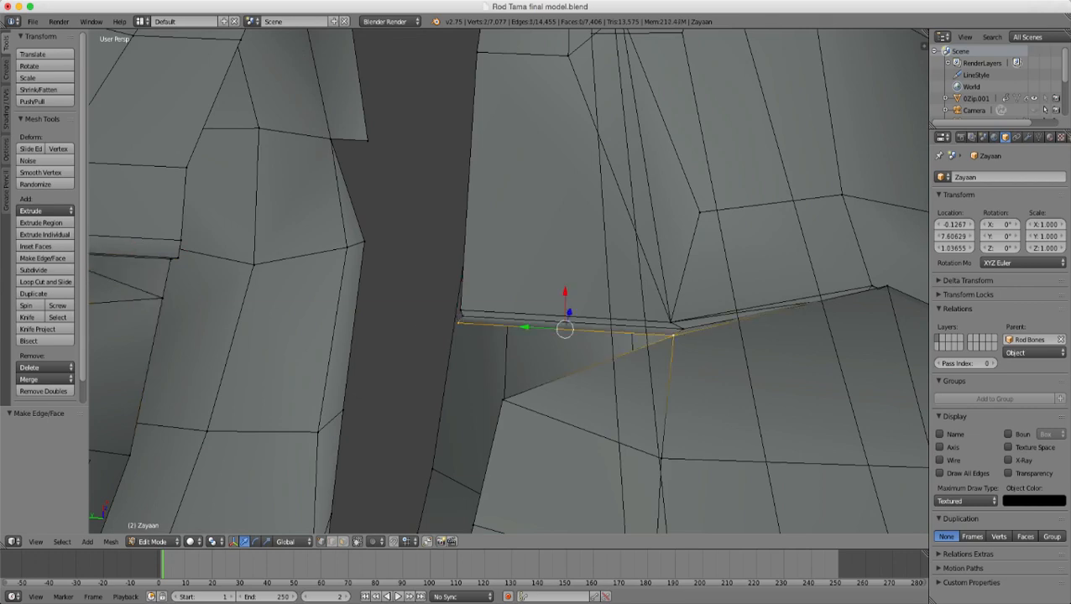
shift+right_click(502, 401)
key(f)
scroll(509, 281, down, 6)
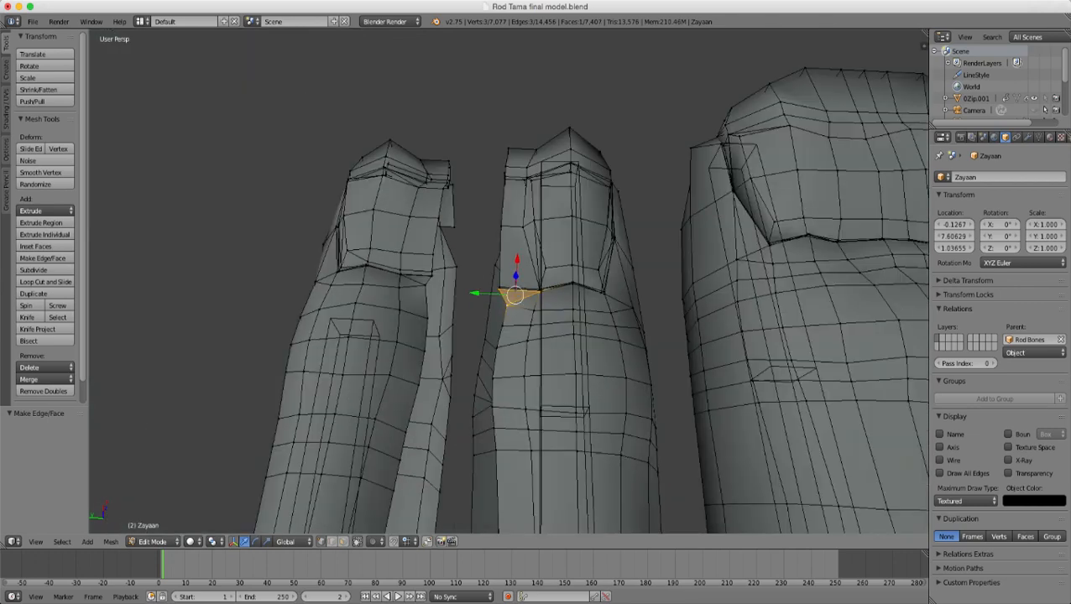
- Convert the new triangle and its adjacent triangle below the neighbouring finger's nail into one quad
scroll(509, 282, up, 4)
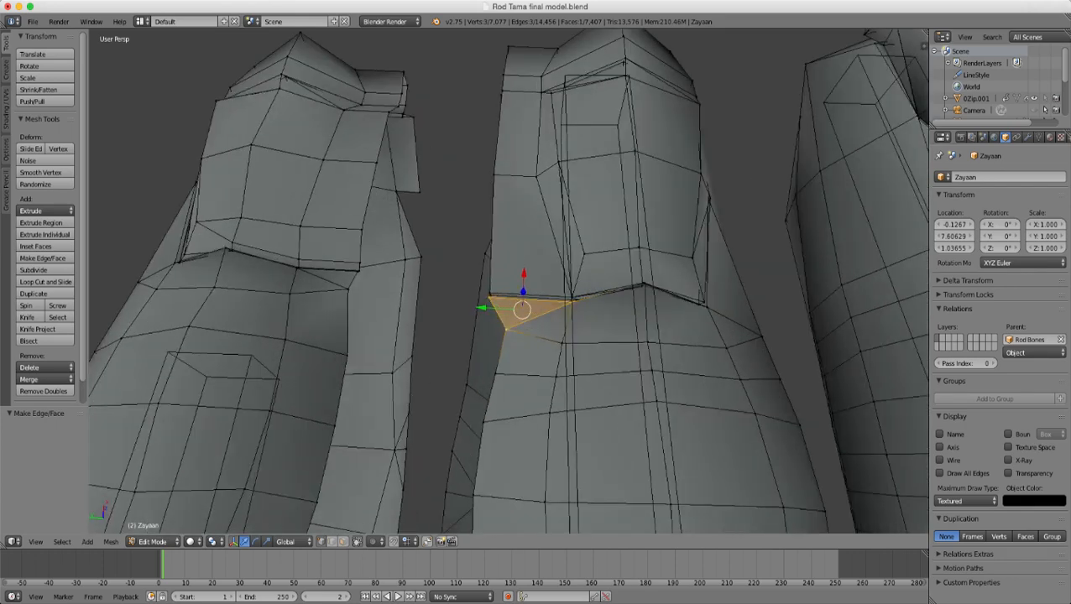
shift+right_click(563, 342)
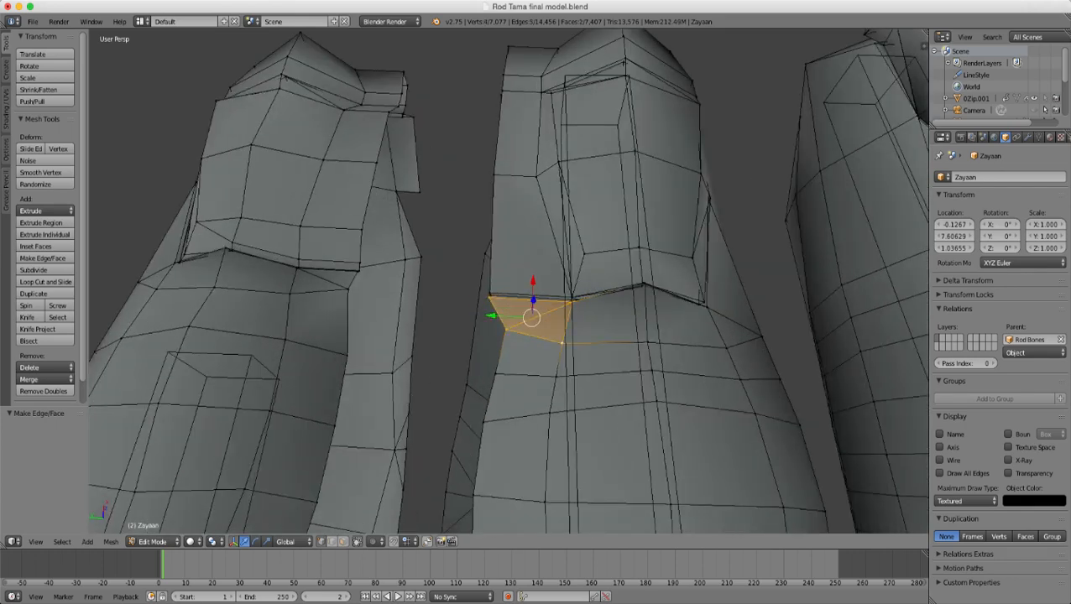
key(alt+j)
- Convert the two adjoining triangles below the smallest finger's nail into one quad and clear the selection
middle_drag(509, 282, 567, 296)
scroll(509, 283, up, 4)
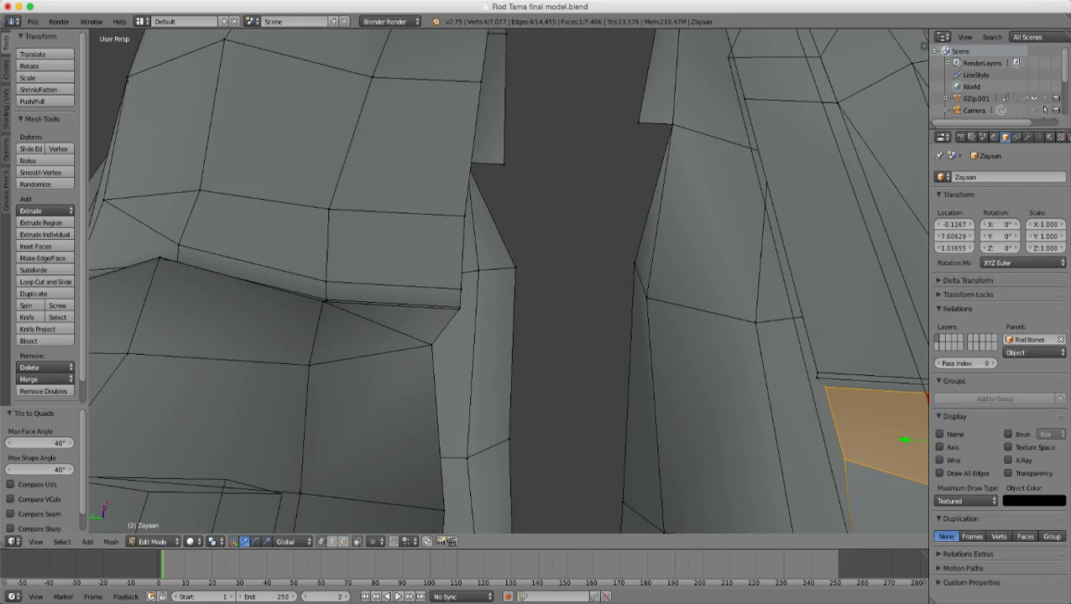
right_click(309, 364)
shift+right_click(325, 295)
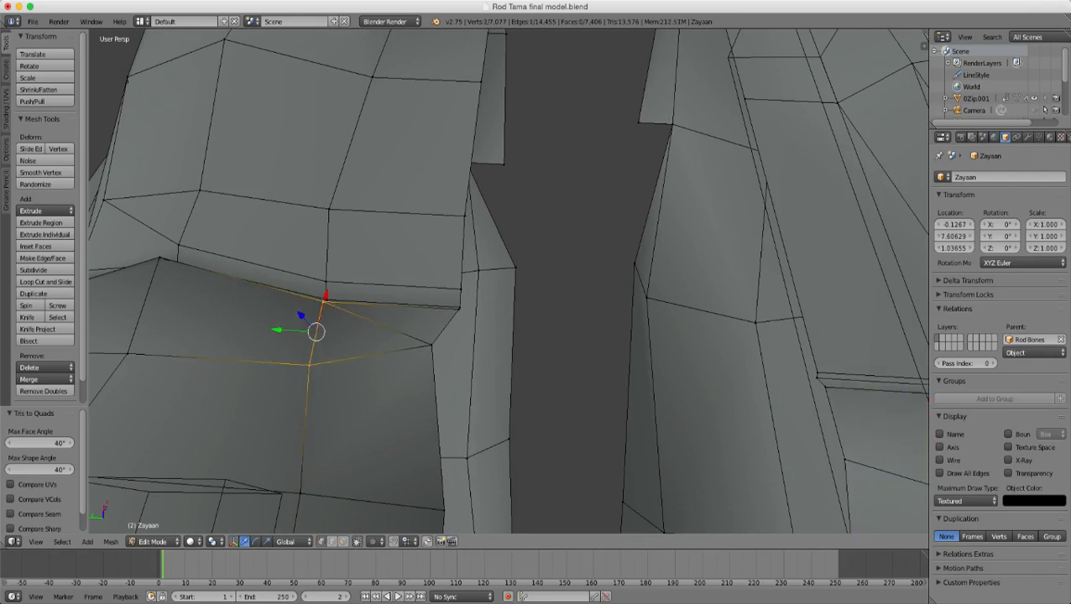
shift+right_click(459, 309)
shift+right_click(430, 344)
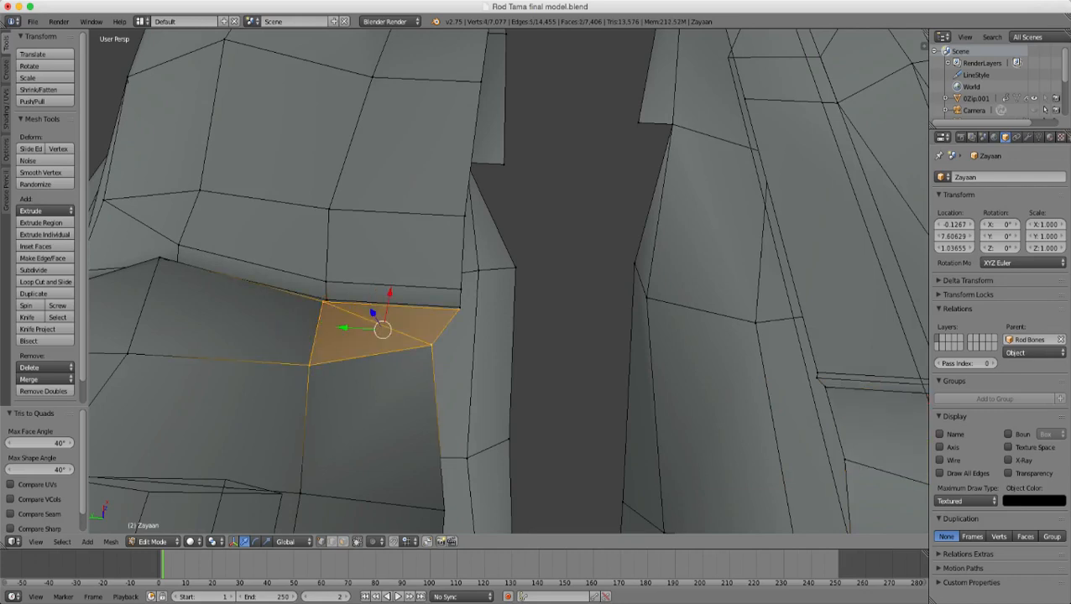
key(a)
scroll(509, 282, down, 5)
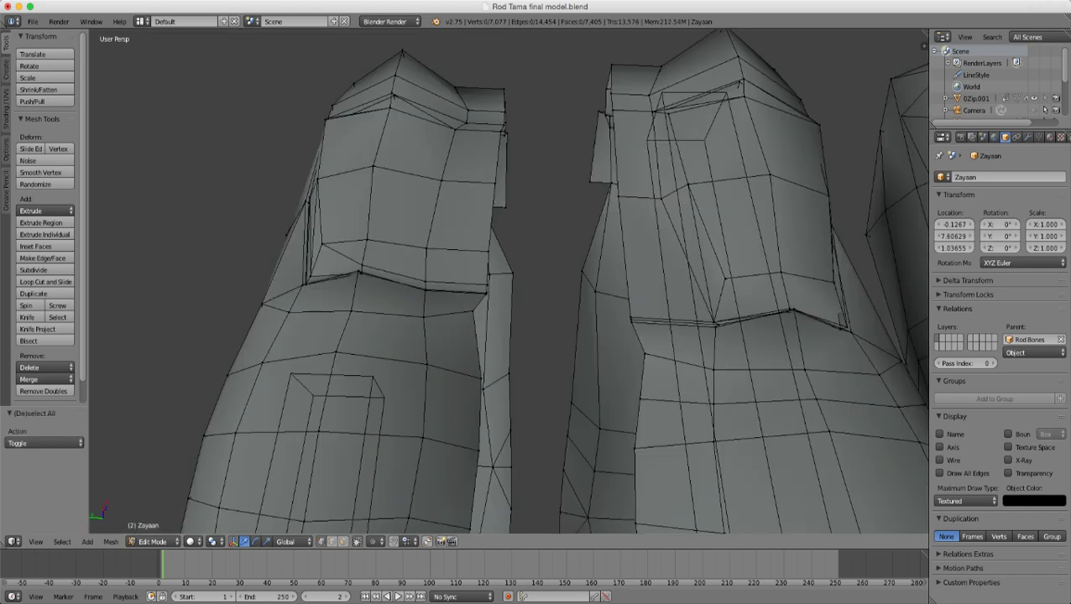
- Move the inner side vertex below the smallest finger's nail -0.009 along Y, and the neighbouring finger's matching vertex 0.005 along Y
right_click(472, 311)
drag(433, 309, 445, 310)
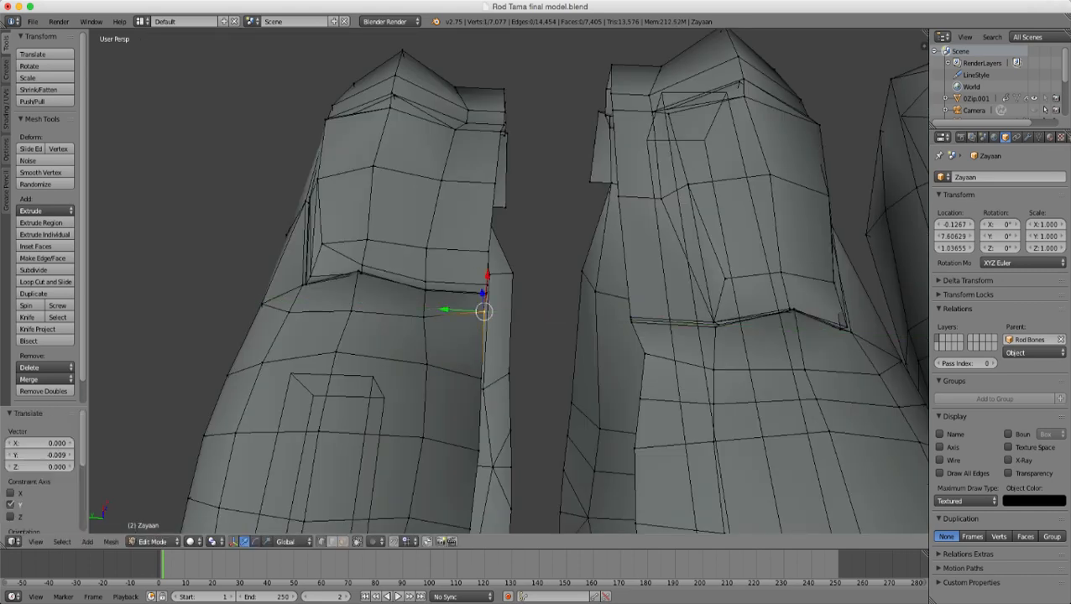
scroll(445, 310, up, 2)
right_click(686, 375)
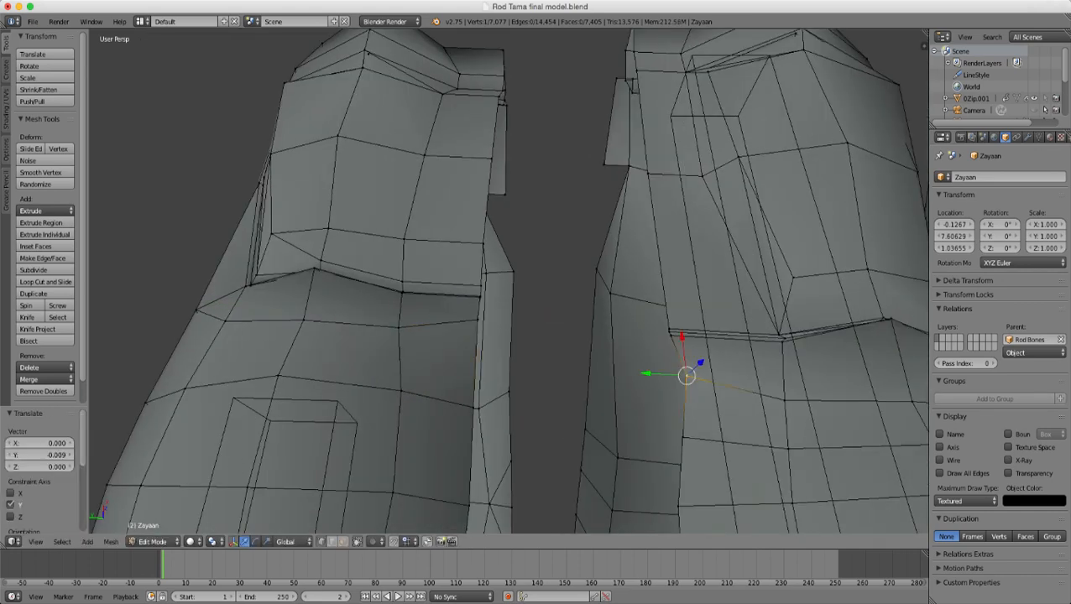
drag(646, 373, 637, 373)
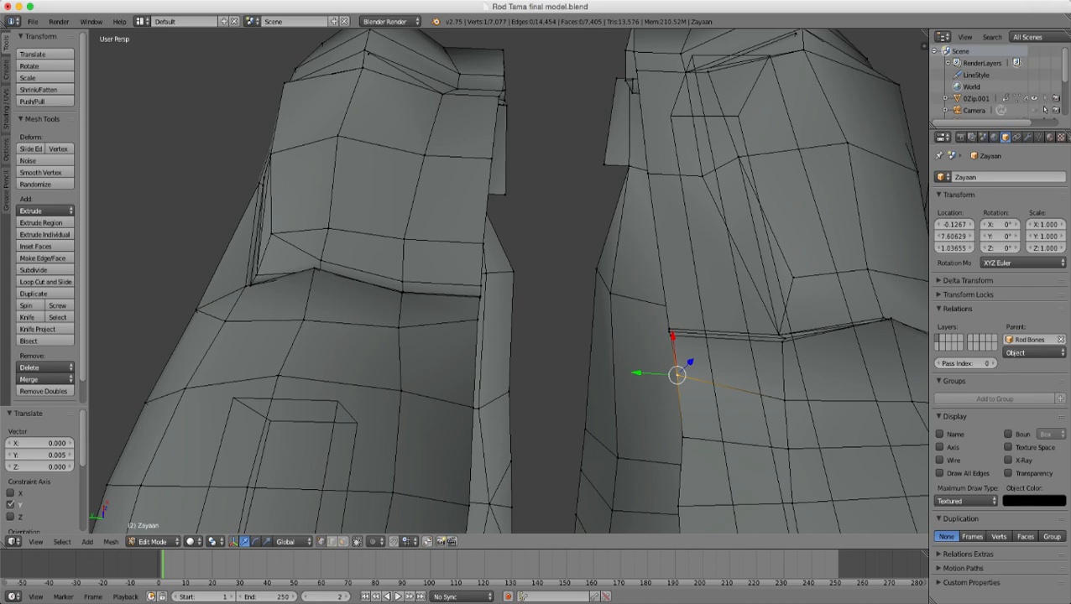
- Fill the notch below the extruded strip on the smallest finger's inner side with a triangular face
scroll(636, 372, down, 6)
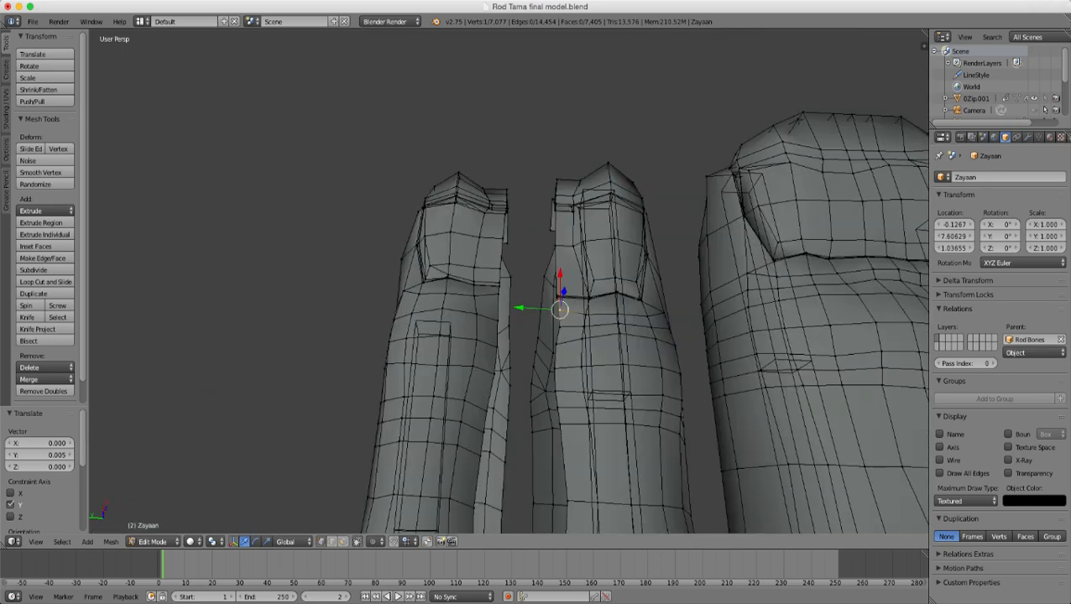
middle_drag(636, 373, 636, 319)
scroll(587, 331, up, 3)
scroll(587, 331, up, 3)
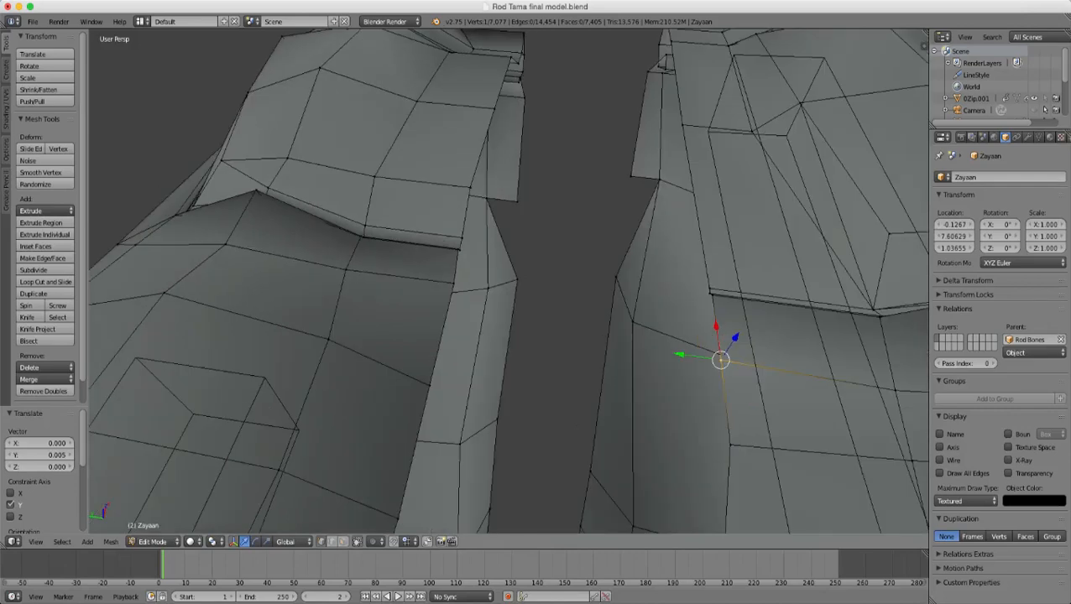
right_click(518, 201)
shift+right_click(488, 199)
shift+right_click(516, 279)
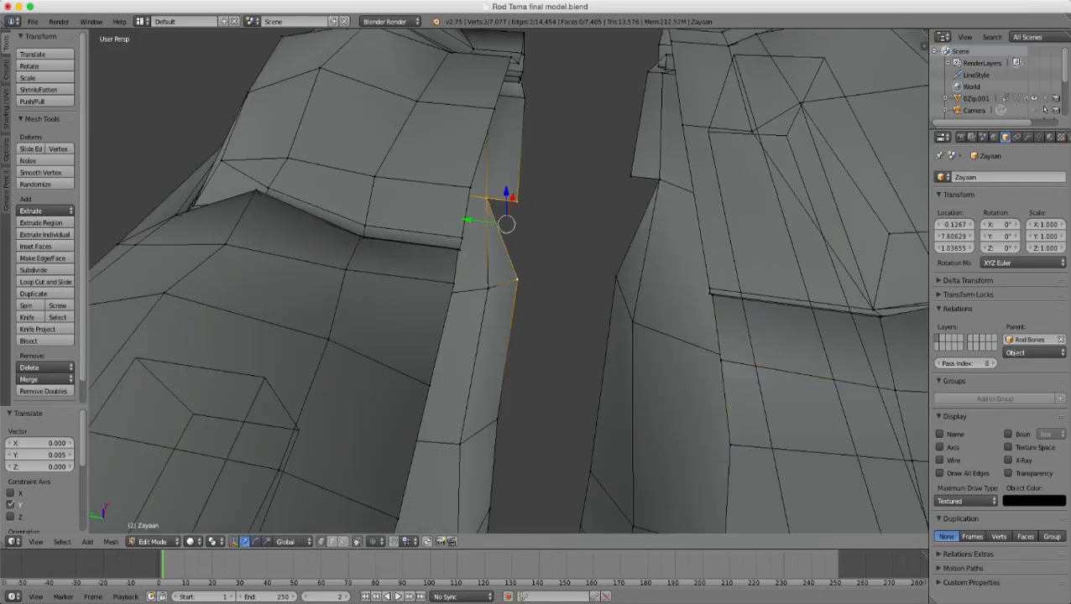
key(f)
- Fill the matching notch on the neighbouring finger's inner side with a triangle and merge it with the adjacent triangle into one quad
right_click(631, 174)
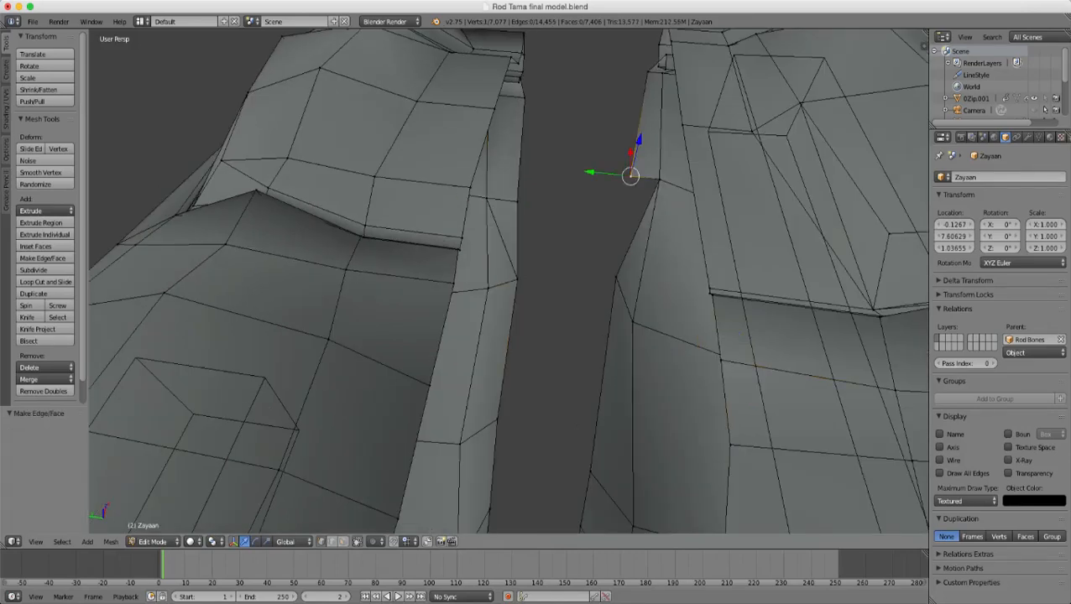
shift+right_click(658, 178)
shift+right_click(616, 277)
key(f)
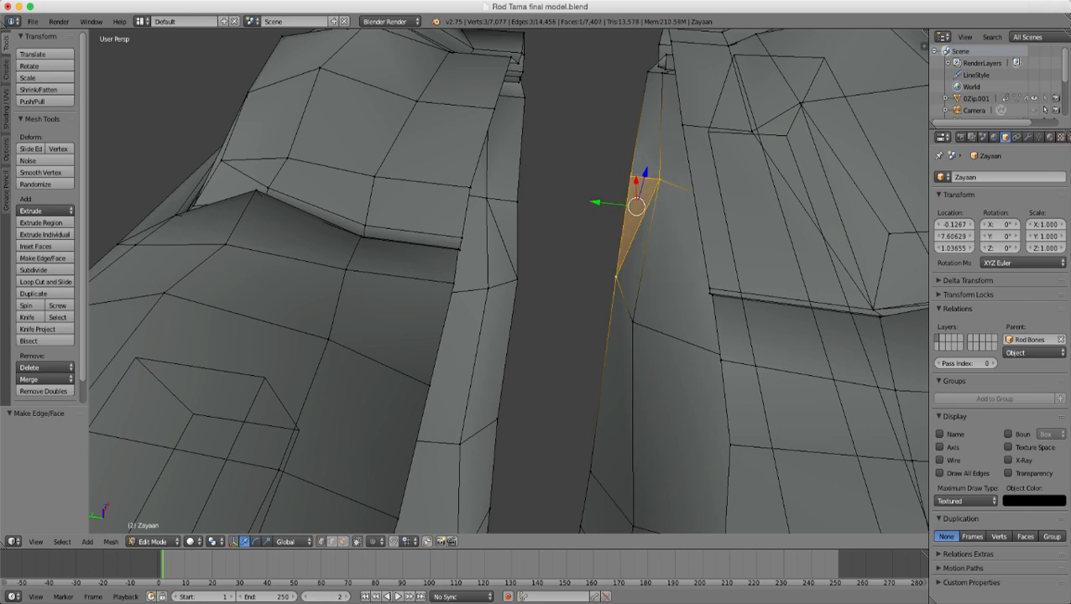
shift+right_click(631, 321)
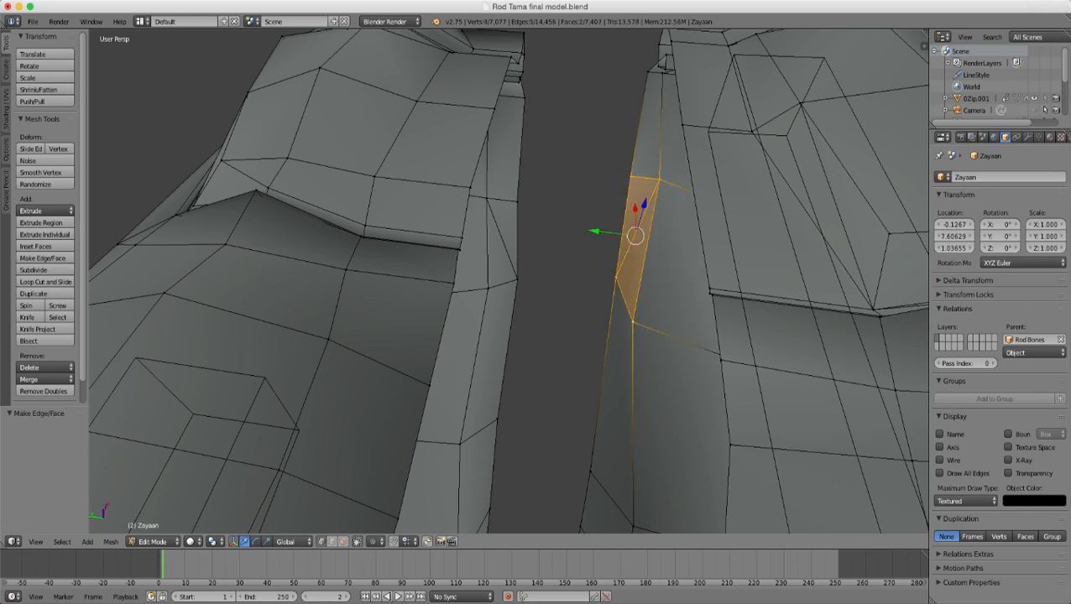
key(alt+j)
- Convert the new triangle and its adjacent triangle on the smallest finger's inner side into one quad
right_click(517, 202)
shift+right_click(487, 198)
shift+right_click(488, 288)
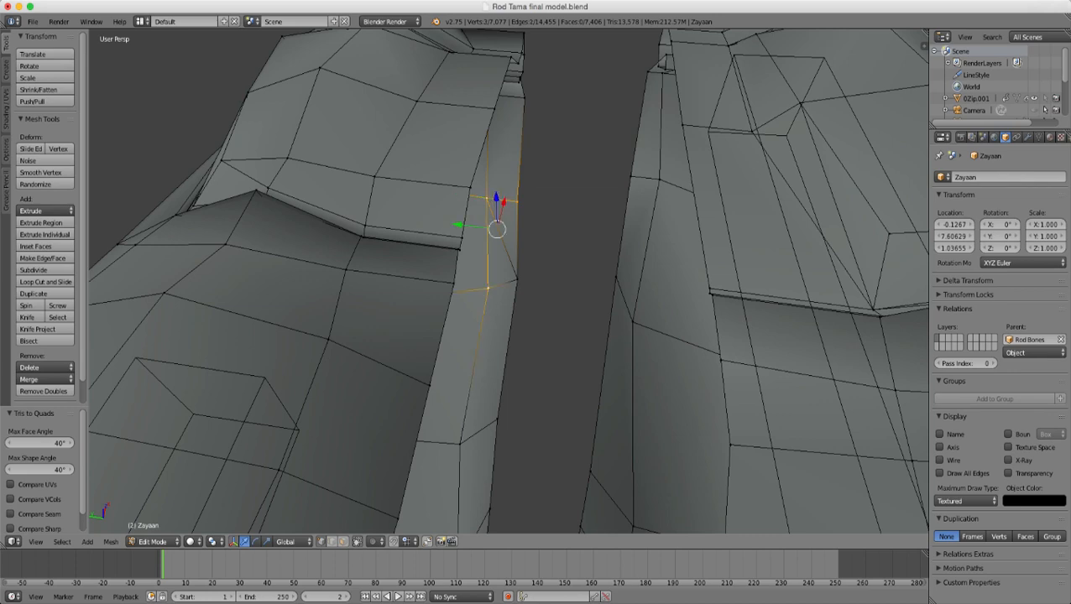
- Merge the two triangles on the finger's inner side strip into one quad
shift+right_click(517, 279)
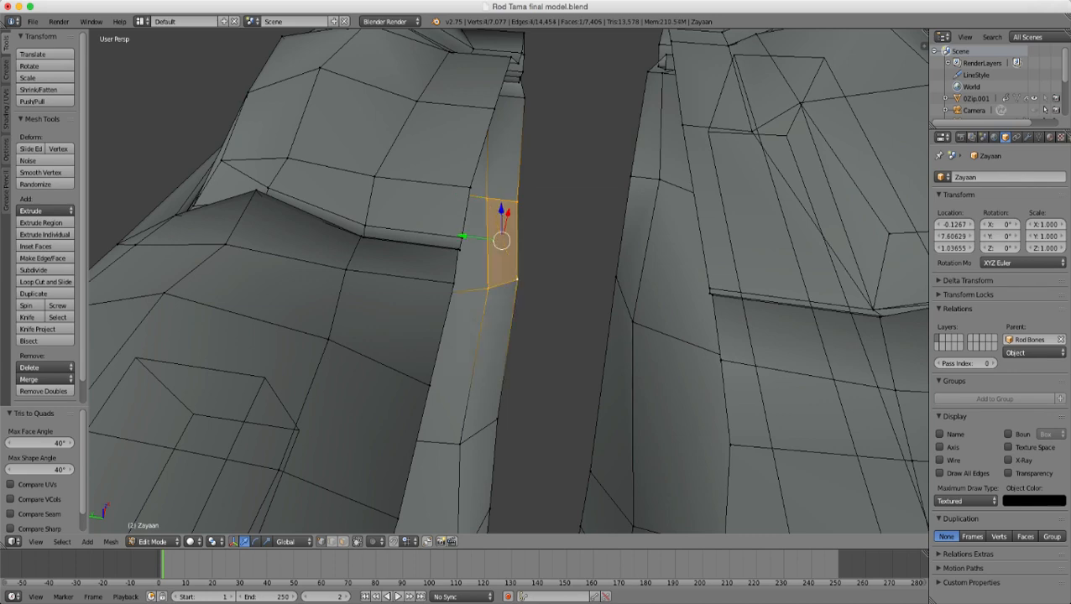
scroll(517, 279, down, 6)
middle_drag(517, 279, 509, 329)
- Select the open boundary edge loop running around the gap between the two lowest fingers
alt+right_click(504, 291)
scroll(503, 291, down, 3)
key(z)
mouse_move(504, 291)
middle_down()
mouse_move(633, 261)
mouse_move(743, 220)
middle_up()
key(z)
mouse_move(666, 259)
shift+middle_down()
mouse_move(555, 277)
mouse_move(561, 334)
mouse_move(372, 379)
shift+middle_up()
scroll(560, 334, up, 3)
key(z)
key(z)
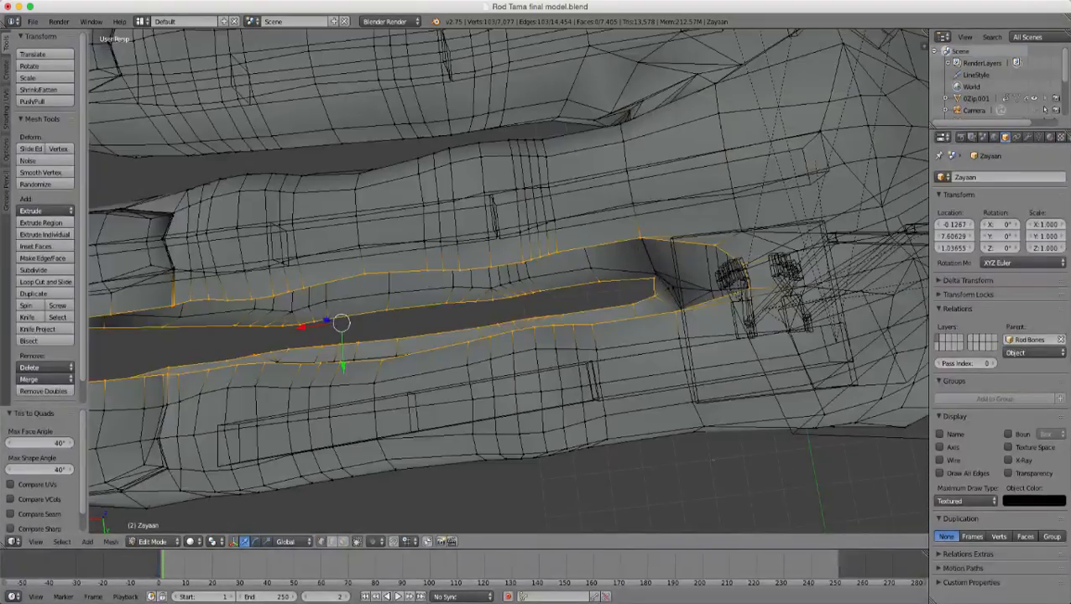
- Circle-deselect the boundary loop vertices at the palm end, leaving the loop along the fingers selected
key(z)
key(c)
scroll(734, 241, down, 7)
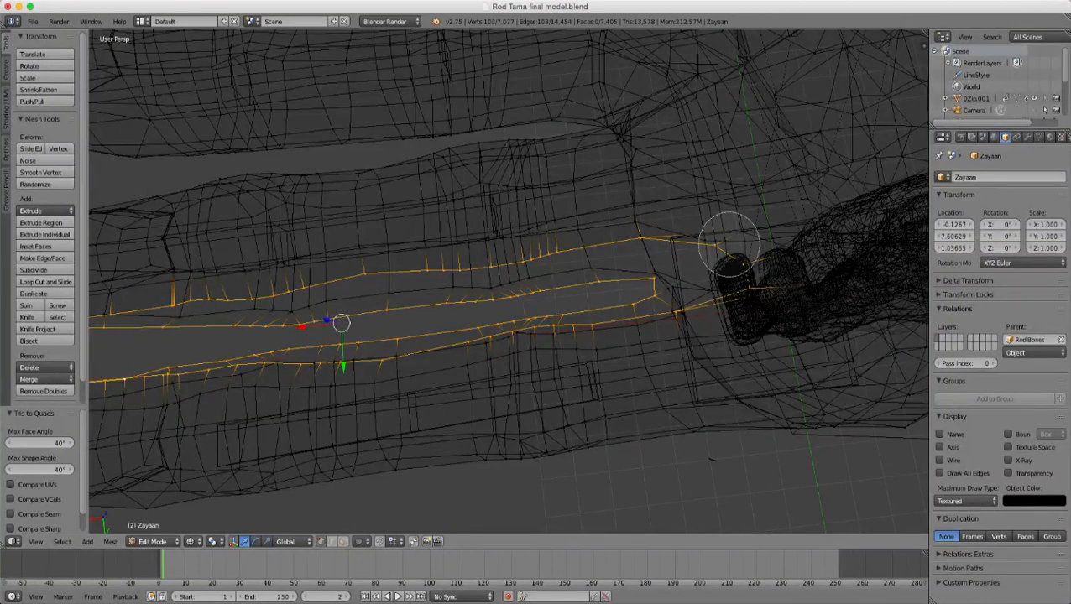
middle_drag(727, 243, 762, 296)
key(Escape)
key(z)
scroll(509, 281, up, 2)
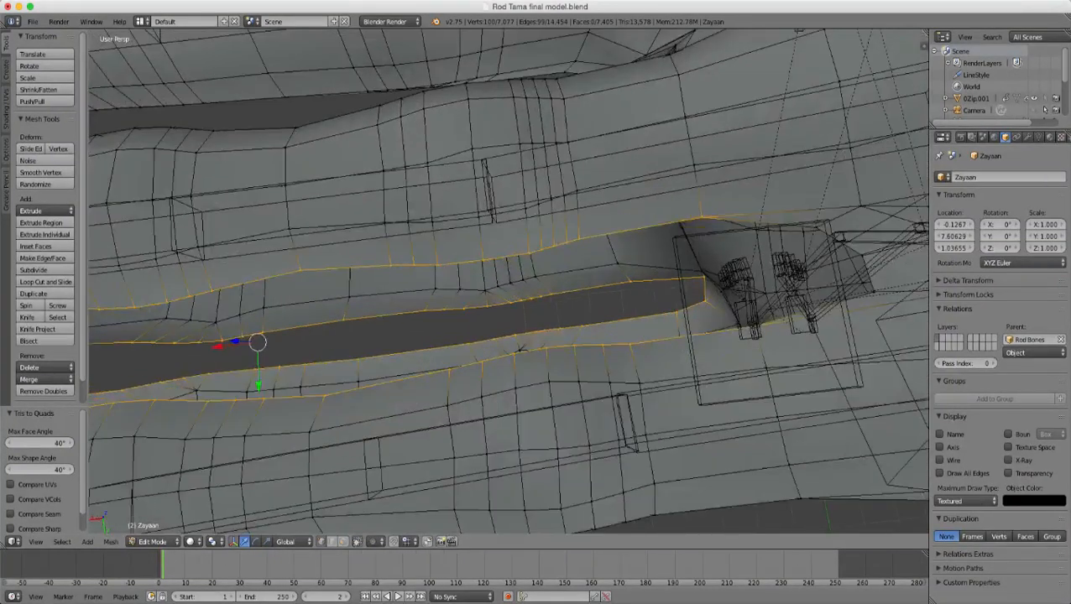
- Switch to edge selection and deselect the short edge closing the finger gap at its palm end
key(z)
scroll(503, 286, down, 5)
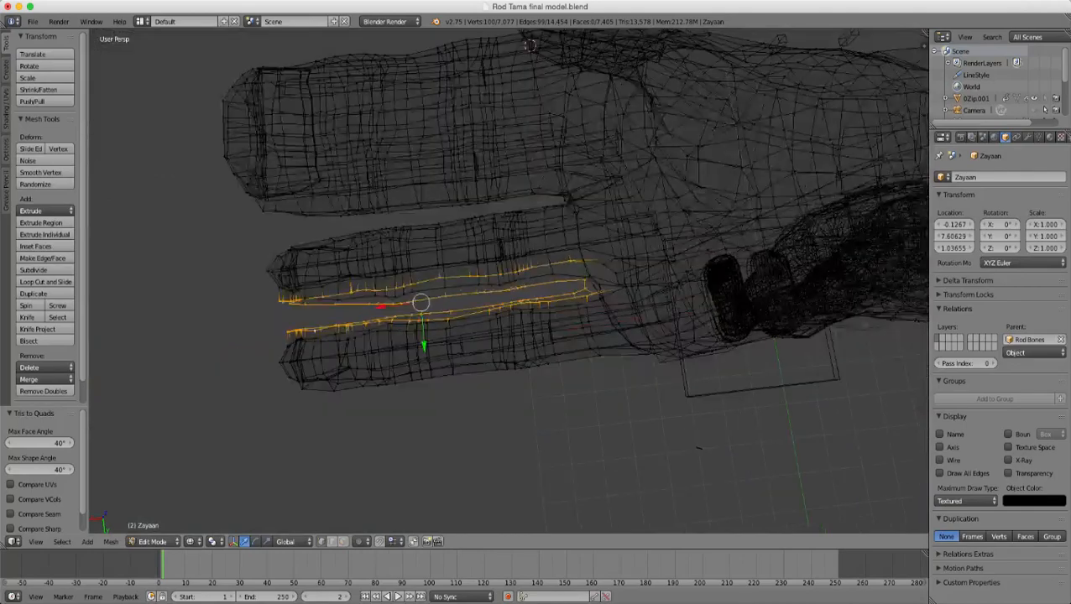
shift+middle_drag(503, 286, 576, 361)
scroll(576, 361, up, 3)
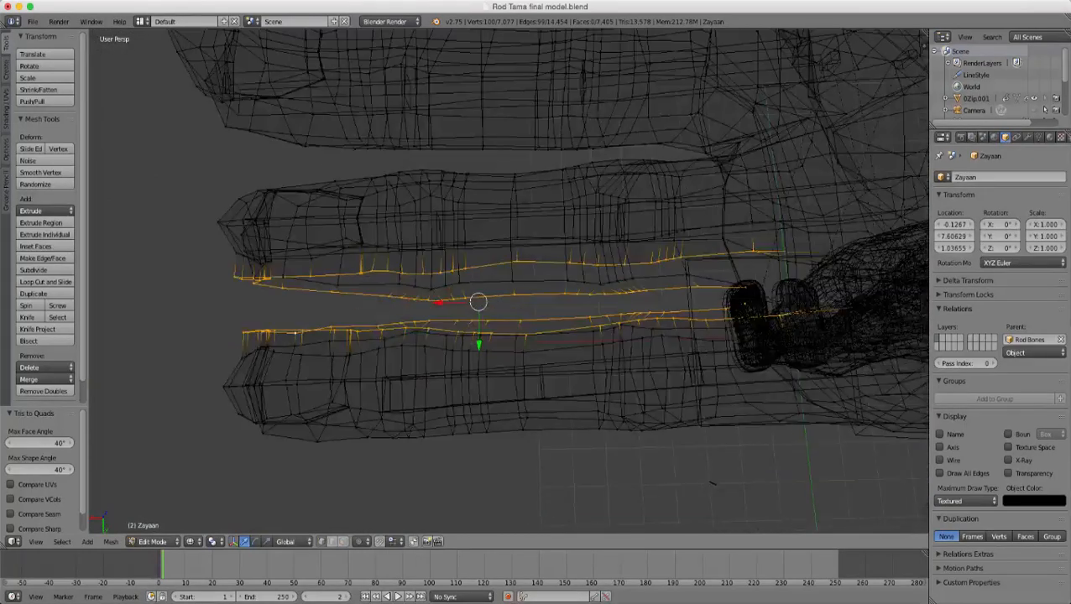
key(z)
scroll(508, 281, up, 4)
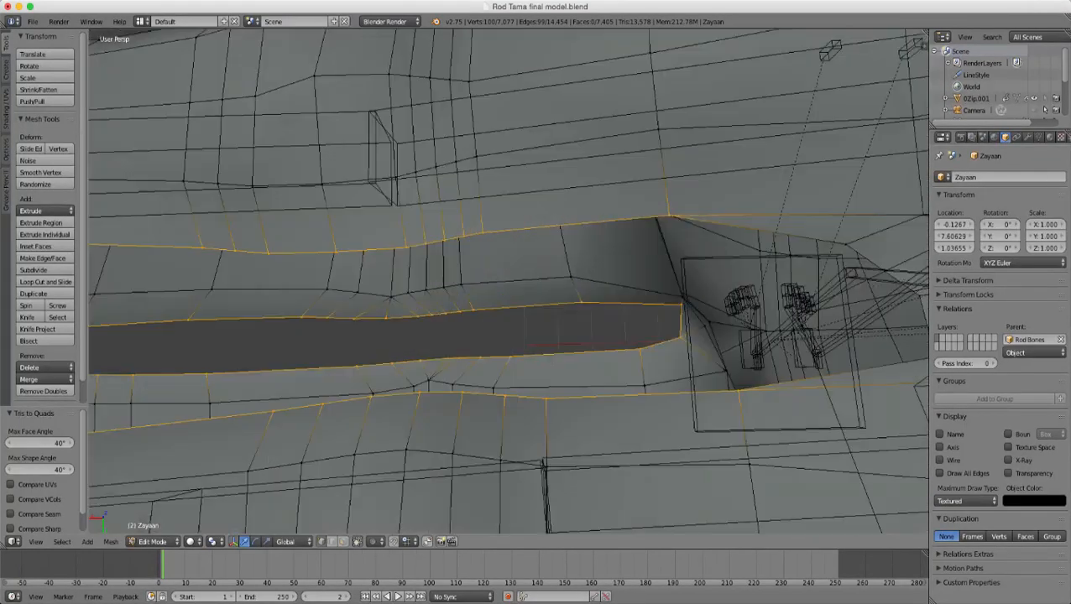
click(332, 542)
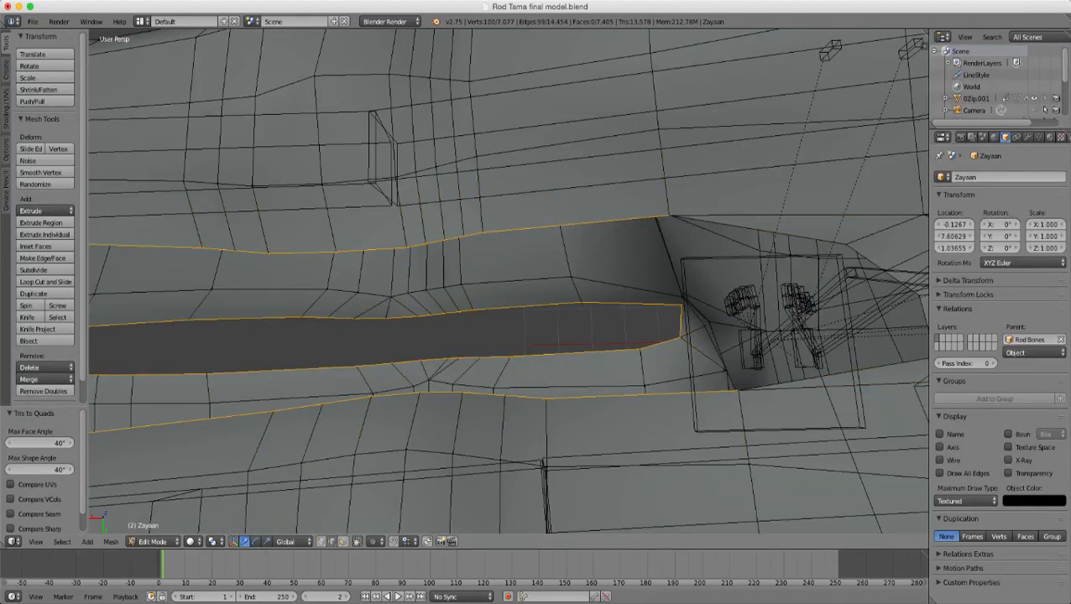
shift+right_click(681, 322)
scroll(681, 322, down, 5)
key(z)
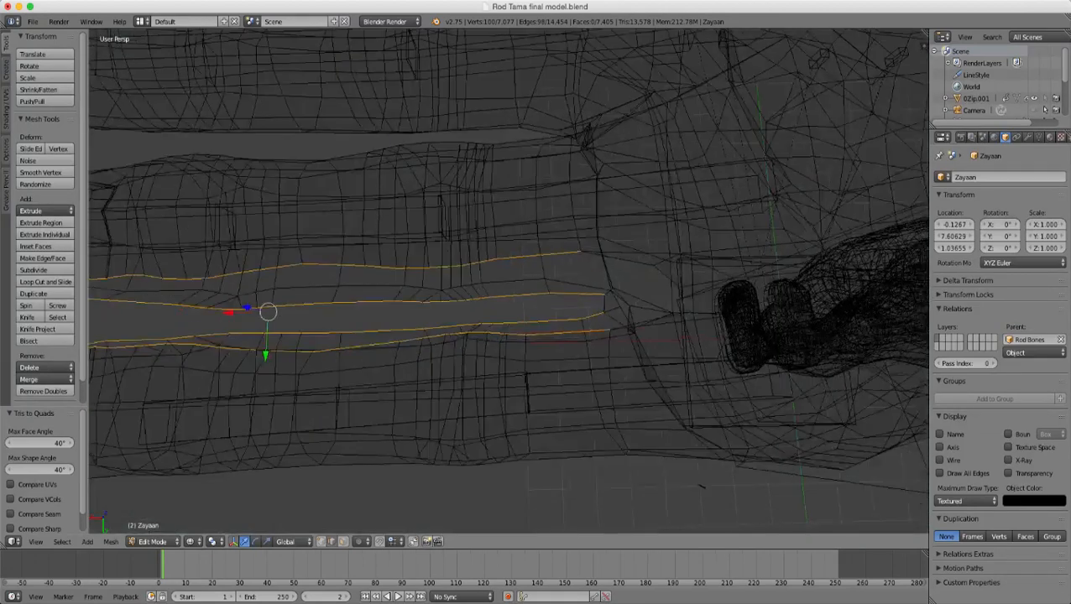
shift+middle_drag(681, 322, 823, 312)
key(z)
- Try Bridge Edge Loops between the open edges of the two lowest fingers, and undo it
key(w)
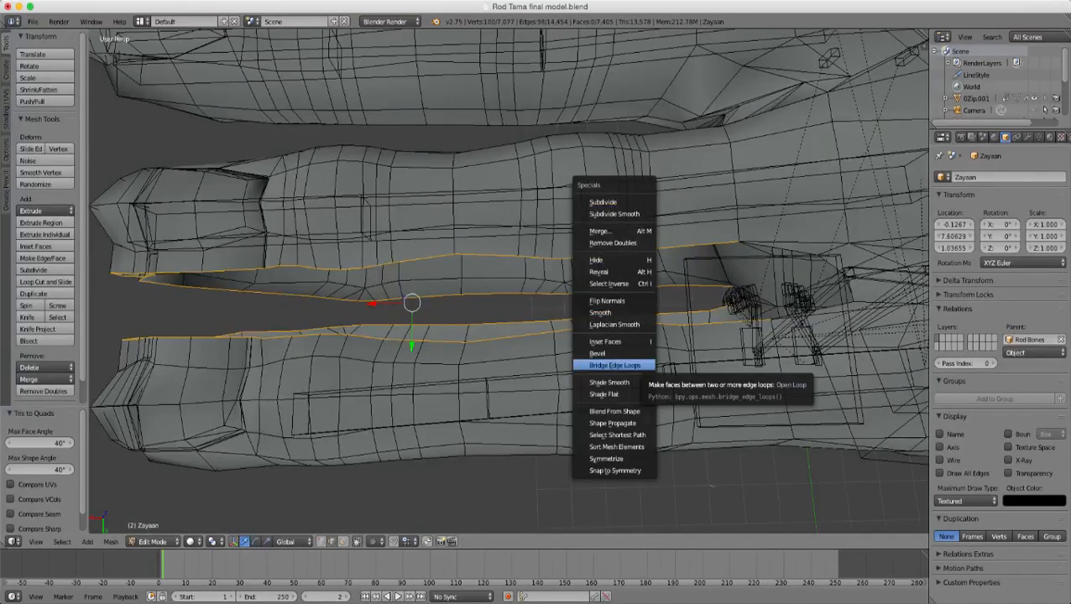
key(Return)
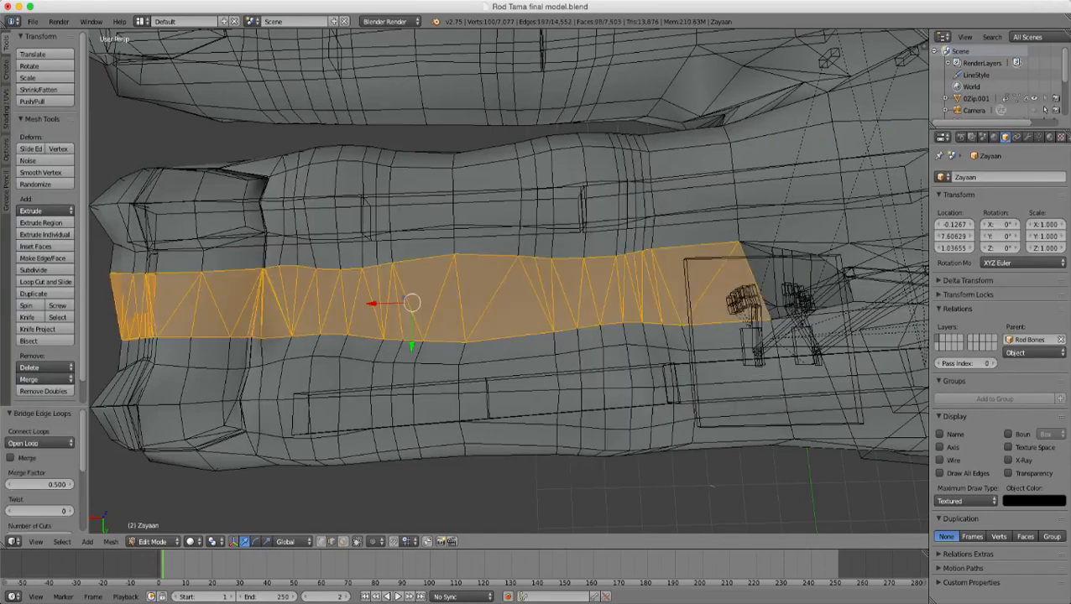
key(ctrl+z)
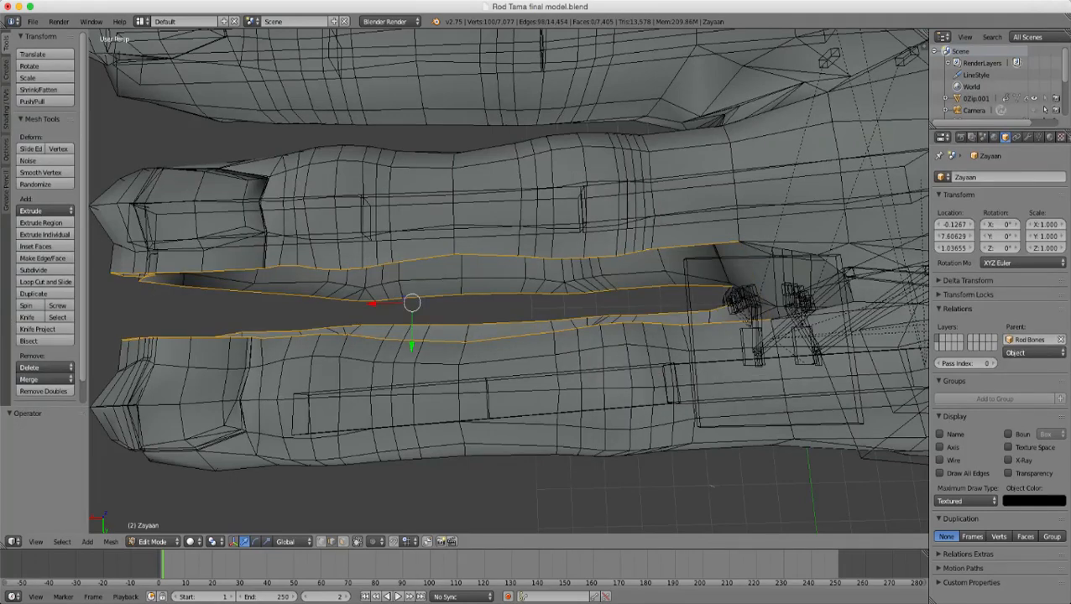
- Replace the selection with the full band of vertices around the lowest finger's joint nearest the palm
middle_drag(508, 285, 454, 309)
scroll(509, 282, down, 2)
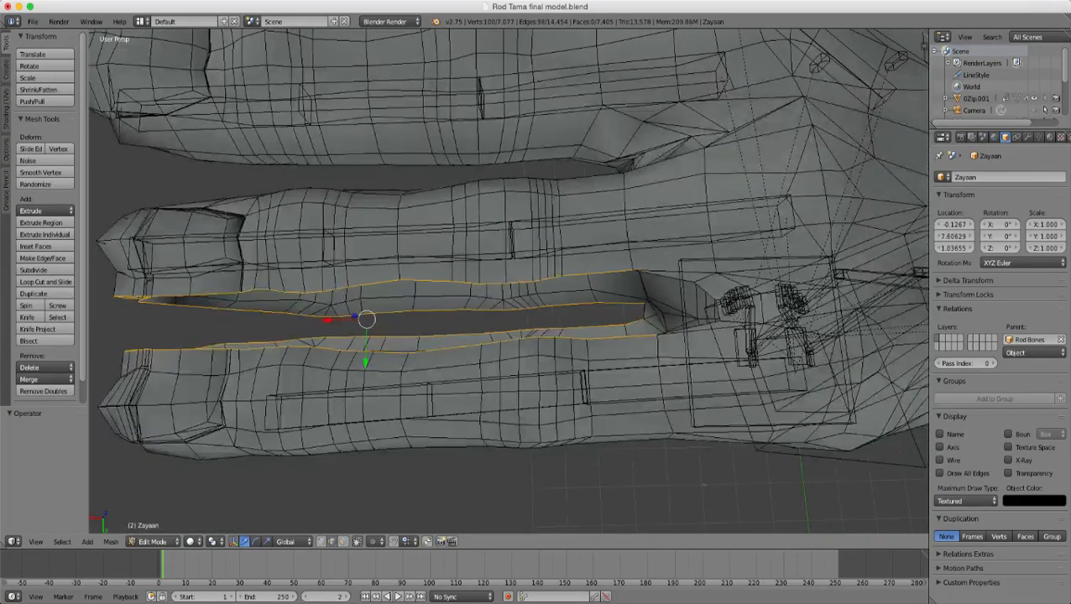
key(z)
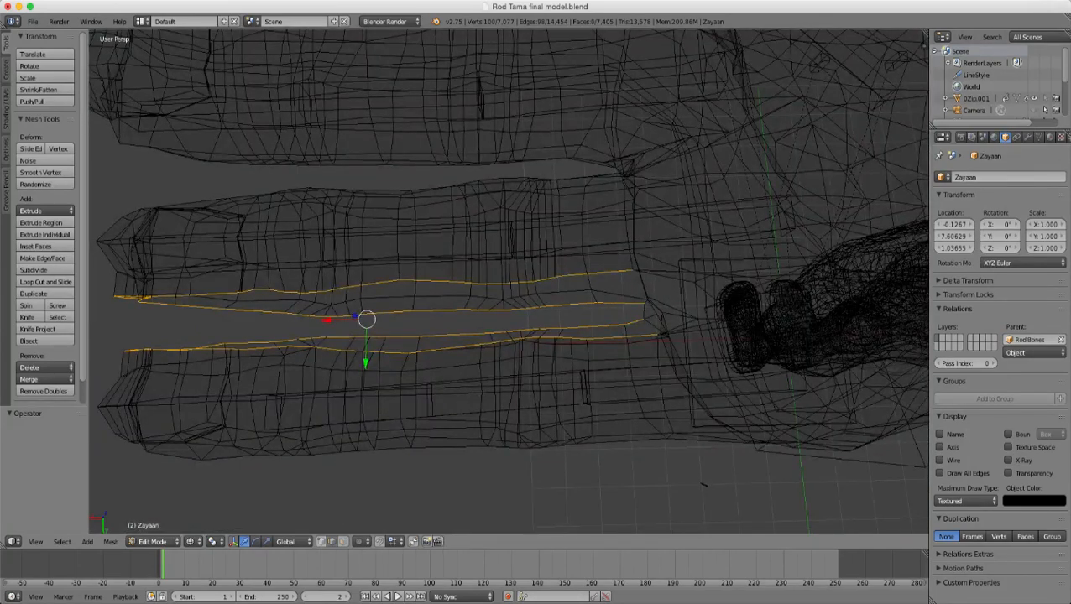
key(a)
key(c)
mouse_move(496, 359)
mouse_down()
mouse_move(566, 347)
mouse_move(555, 361)
mouse_move(574, 438)
mouse_move(496, 447)
mouse_move(493, 368)
mouse_up()
key(Escape)
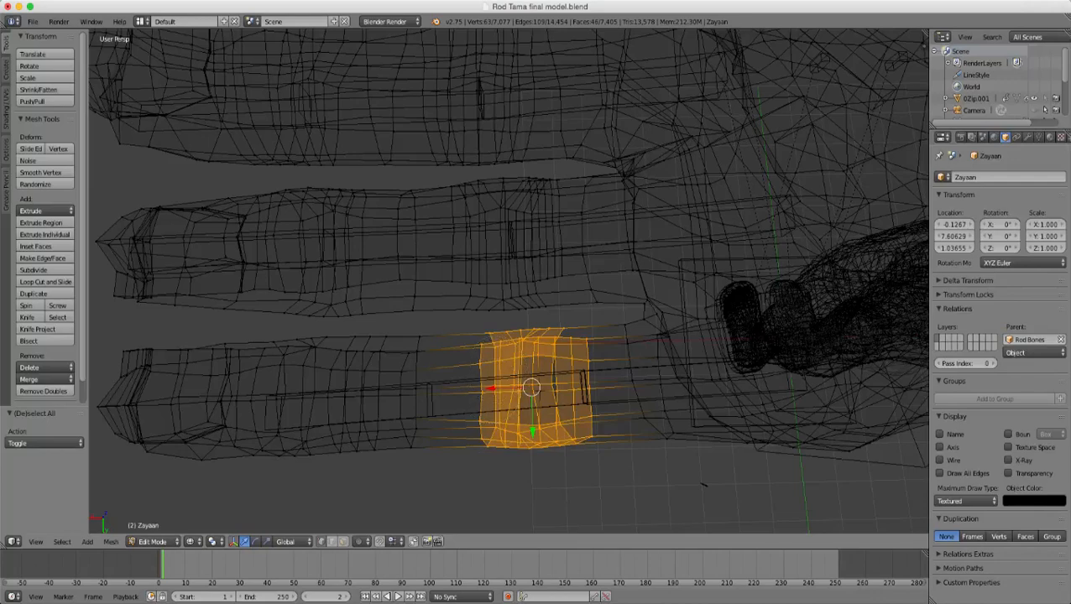
key(z)
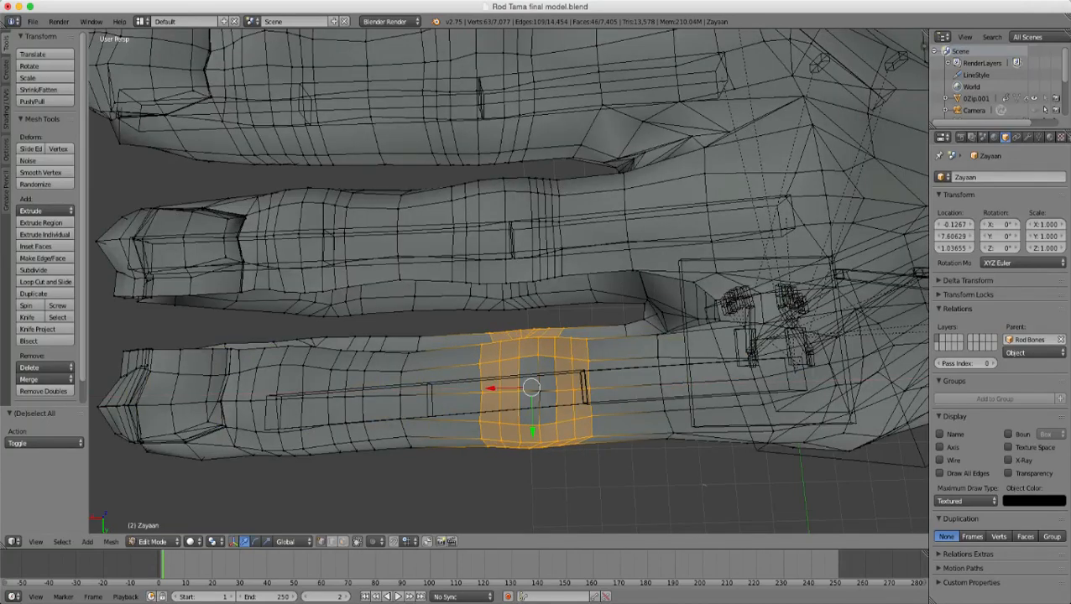
shift+right_click(538, 391)
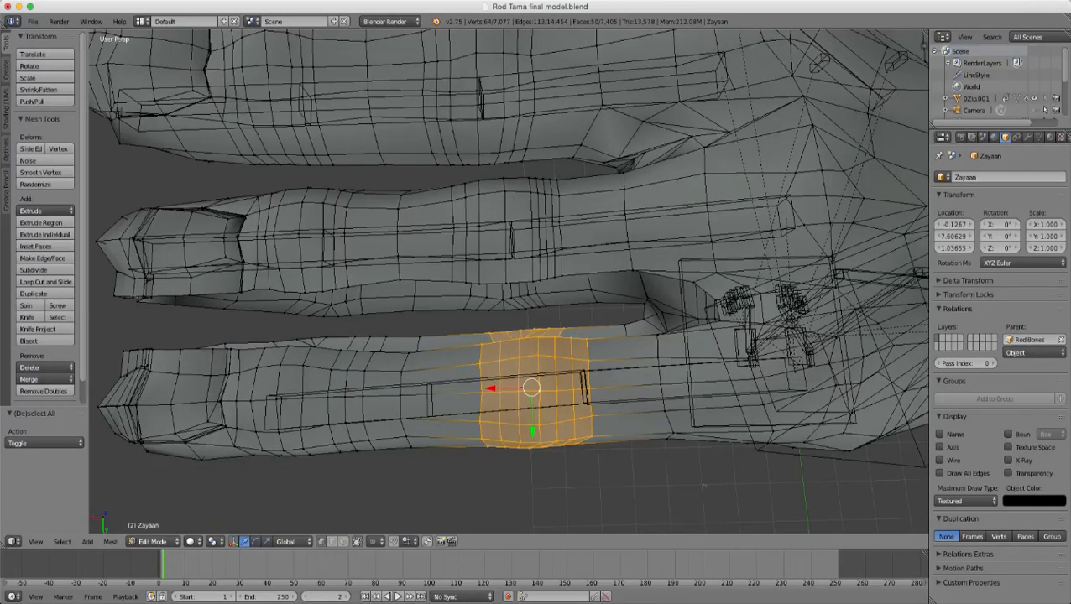
- Enable proportional editing and move the selected joint band 0.040 along the X axis
click(375, 542)
click(408, 487)
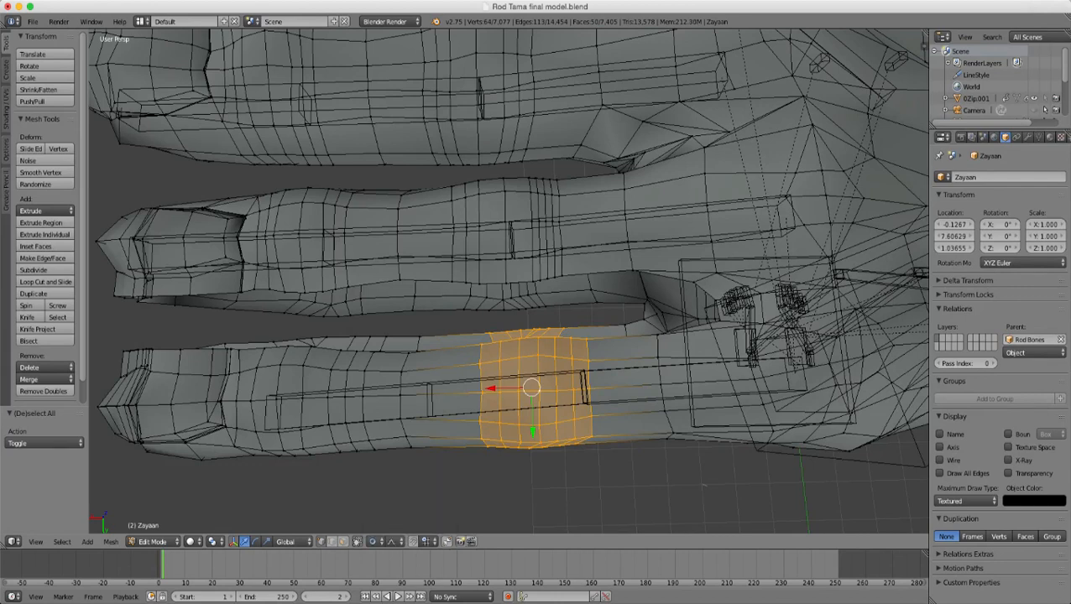
key(g)
key(x)
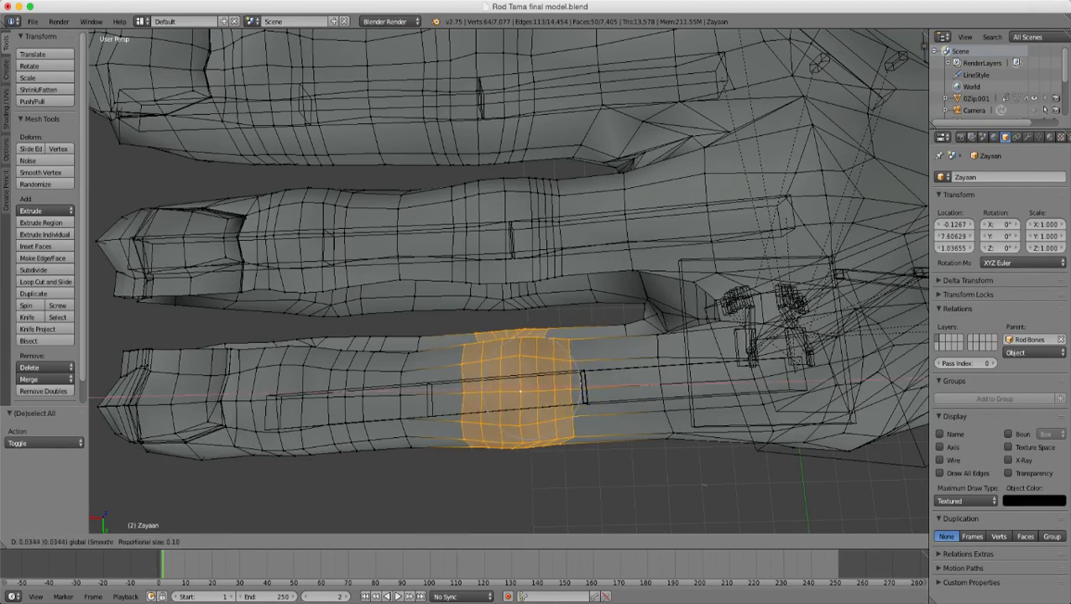
click(704, 485)
scroll(704, 485, up, 3)
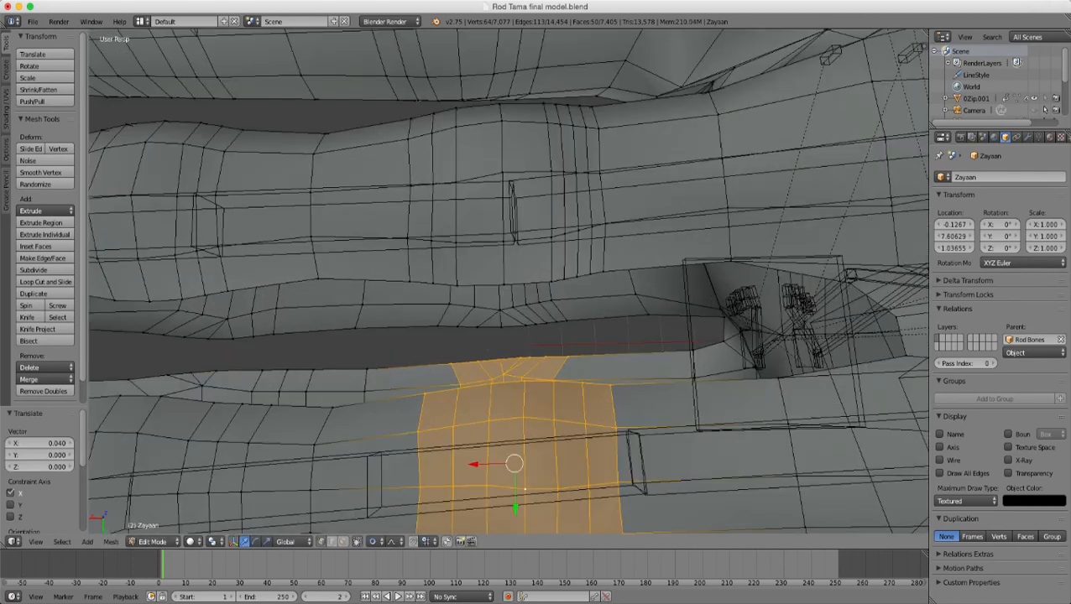
middle_drag(704, 470, 699, 506)
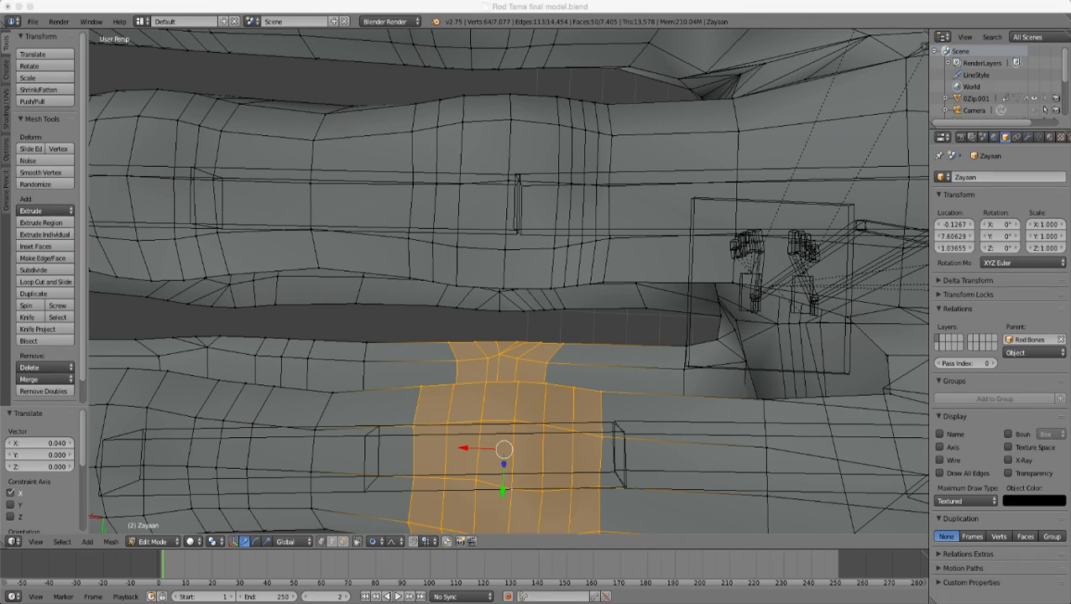
middle_drag(698, 495, 690, 456)
- Delete the surplus edge loop on the palm side of the neighbouring finger's joint with the Edge Loops option
alt+right_click(566, 266)
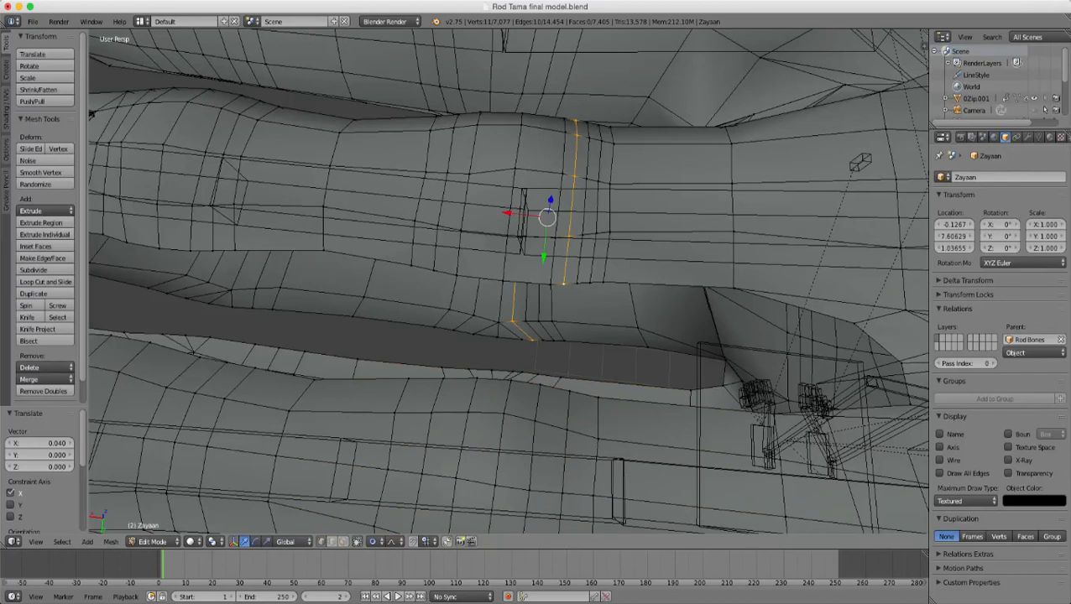
alt+right_click(592, 264)
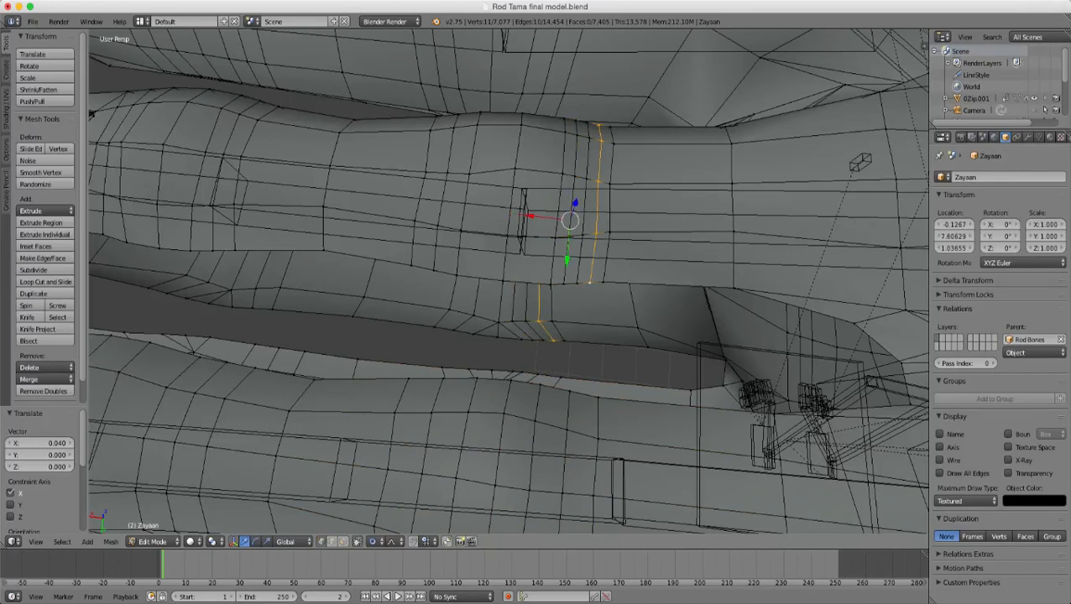
middle_drag(593, 264, 606, 274)
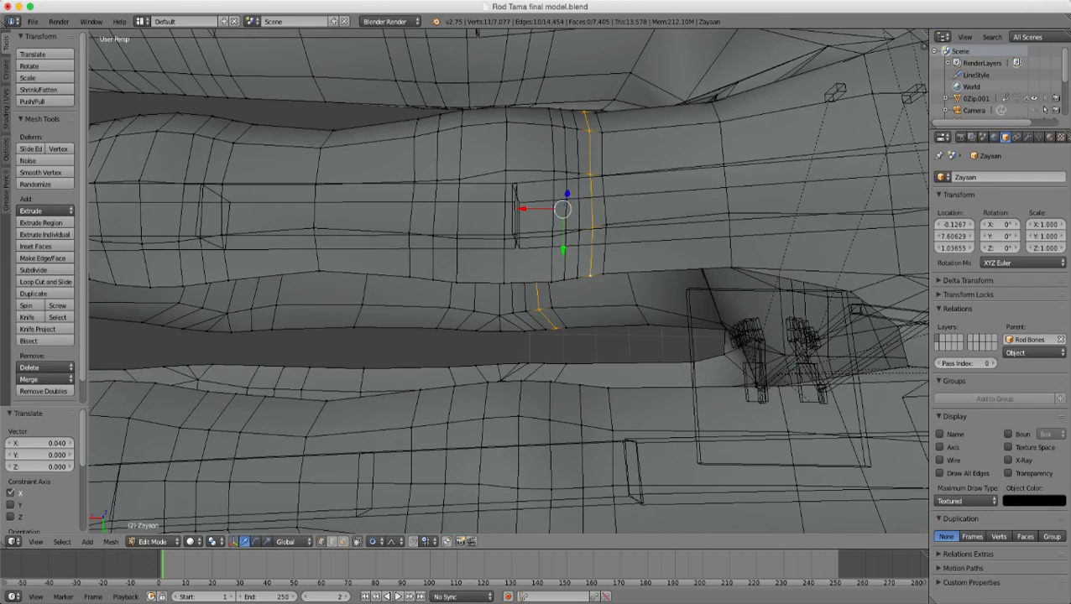
scroll(508, 281, down, 1)
scroll(509, 281, up, 1)
scroll(508, 281, down, 2)
scroll(509, 281, up, 2)
key(x)
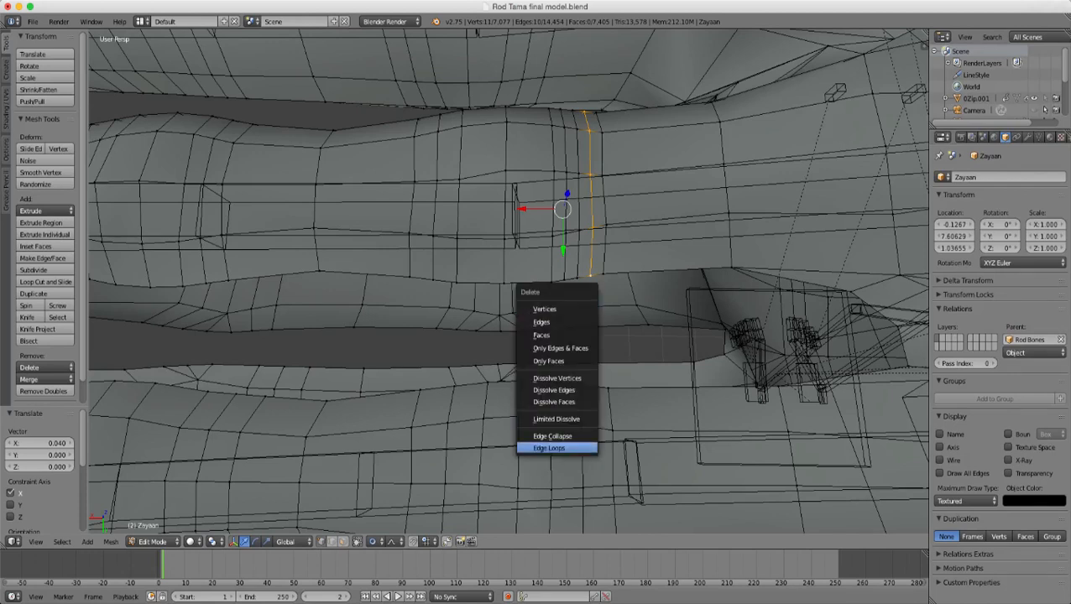
click(551, 449)
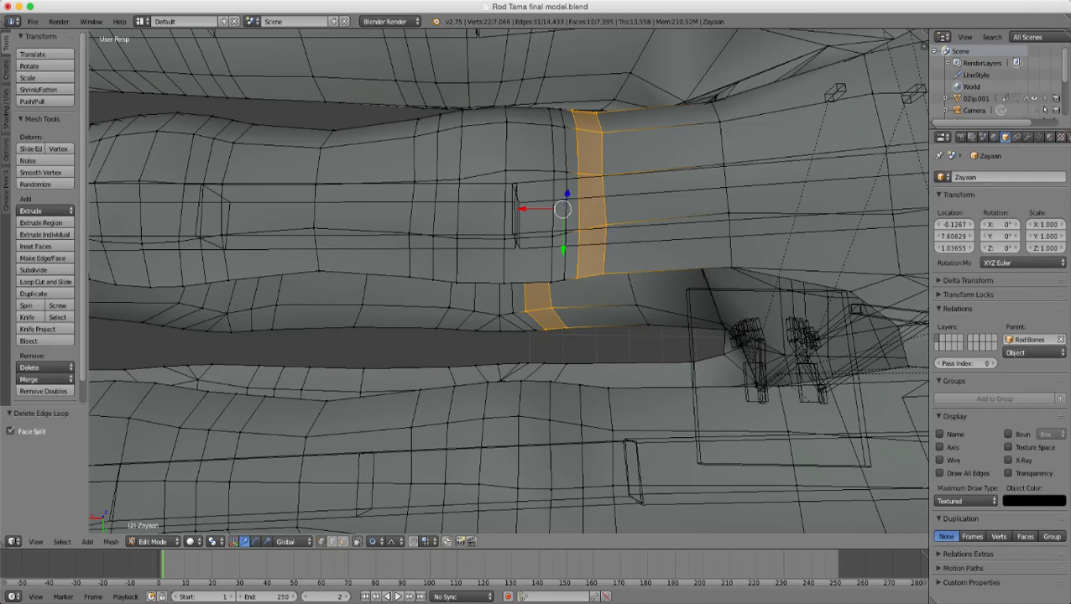
scroll(508, 282, down, 3)
scroll(508, 282, up, 4)
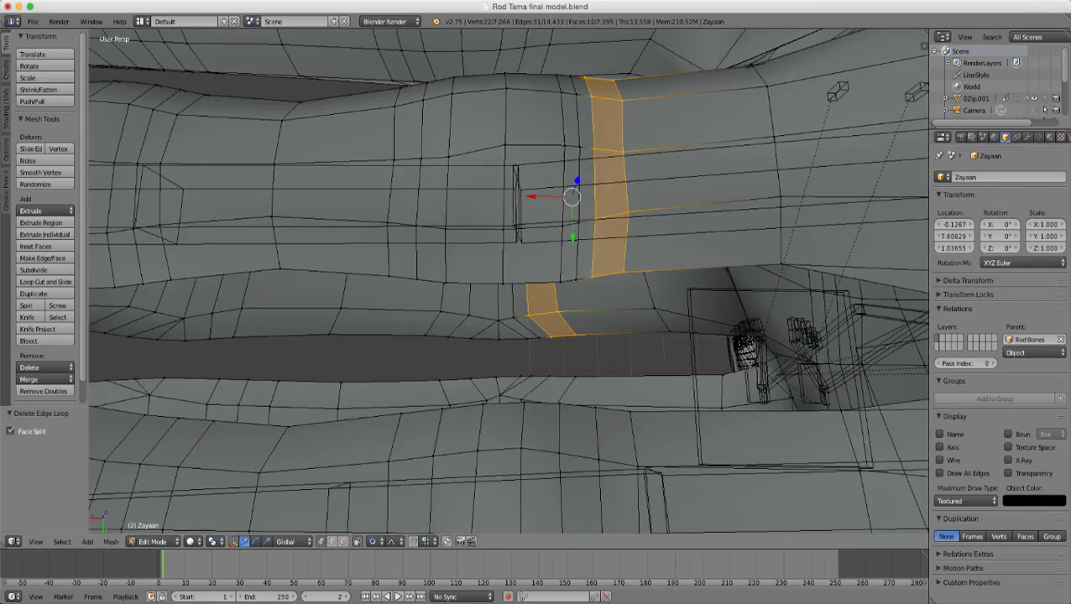
scroll(509, 282, down, 2)
- Clear the selection and circle-select the vertices along the lowest finger's open side, adding the missed ones
key(ctrl+z)
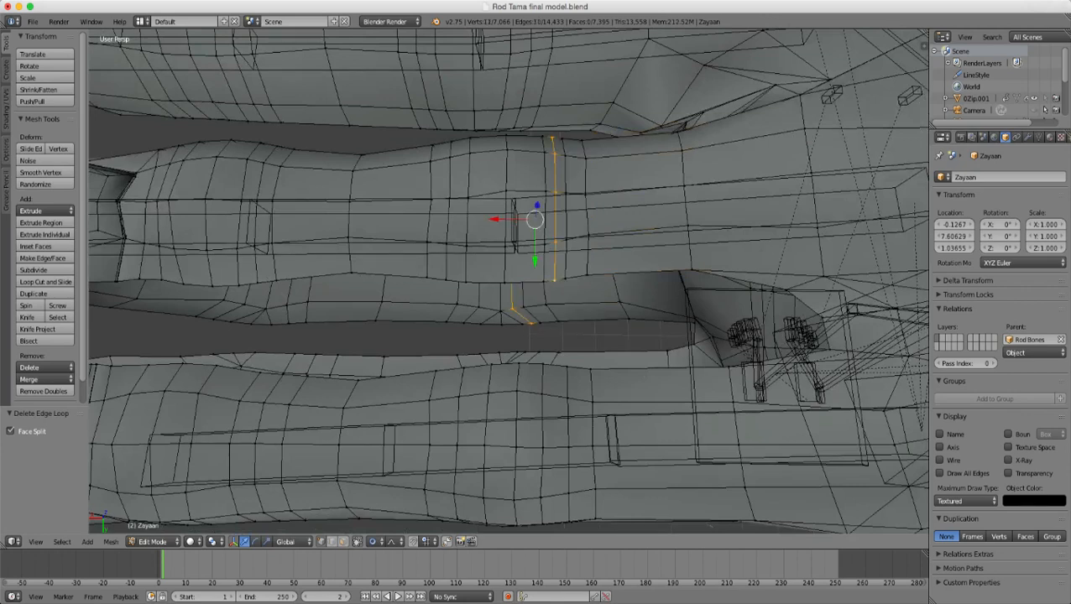
key(a)
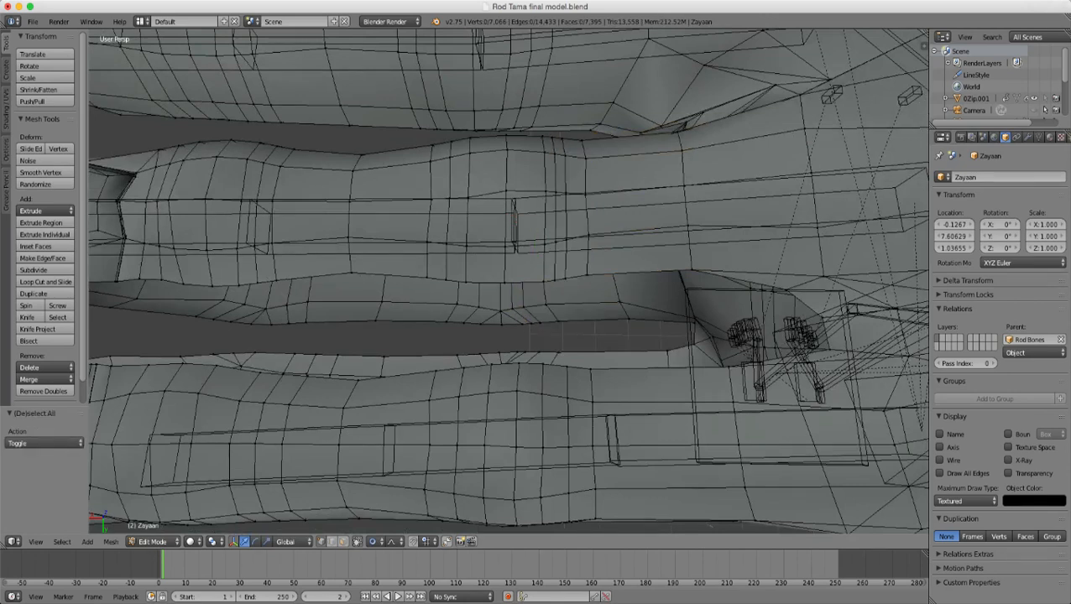
key(c)
scroll(449, 363, up, 4)
drag(434, 362, 579, 363)
key(Escape)
key(z)
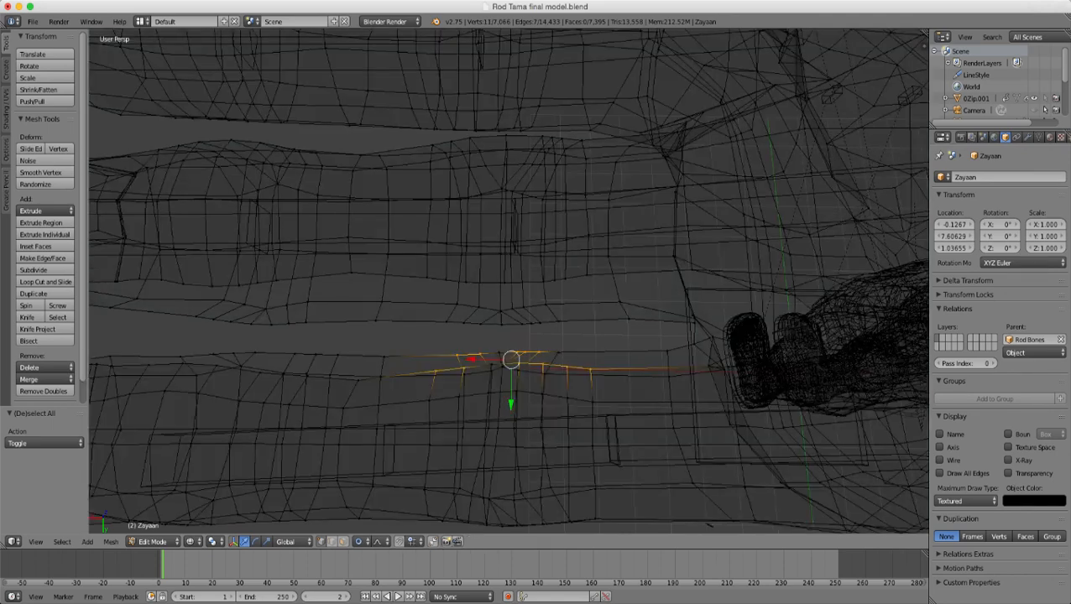
key(z)
shift+right_click(559, 352)
shift+right_click(499, 352)
shift+right_click(491, 364)
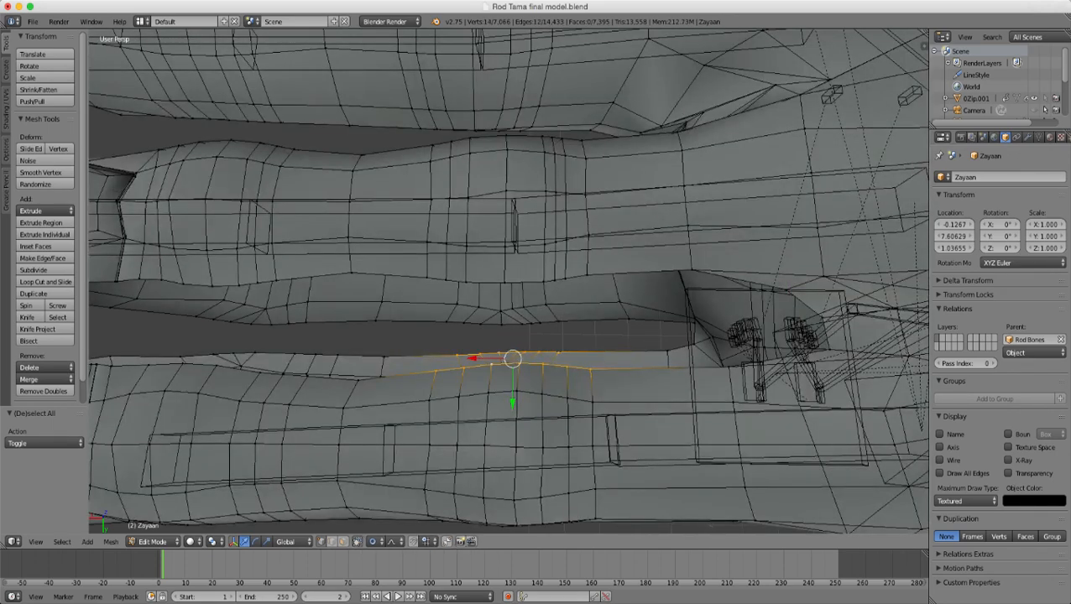
key(z)
key(z)
- Replace the selection with the seven vertices along the lowest finger's upper open edge at the joint
right_click(463, 368)
shift+right_click(435, 371)
shift+right_click(491, 364)
shift+right_click(518, 362)
shift+right_click(543, 364)
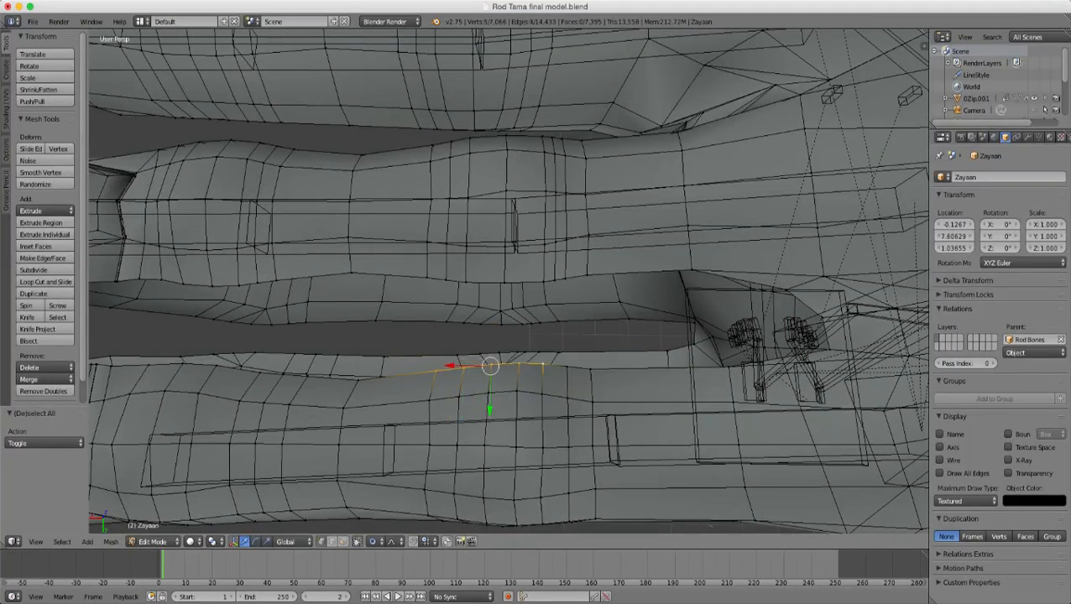
shift+right_click(567, 367)
shift+right_click(590, 370)
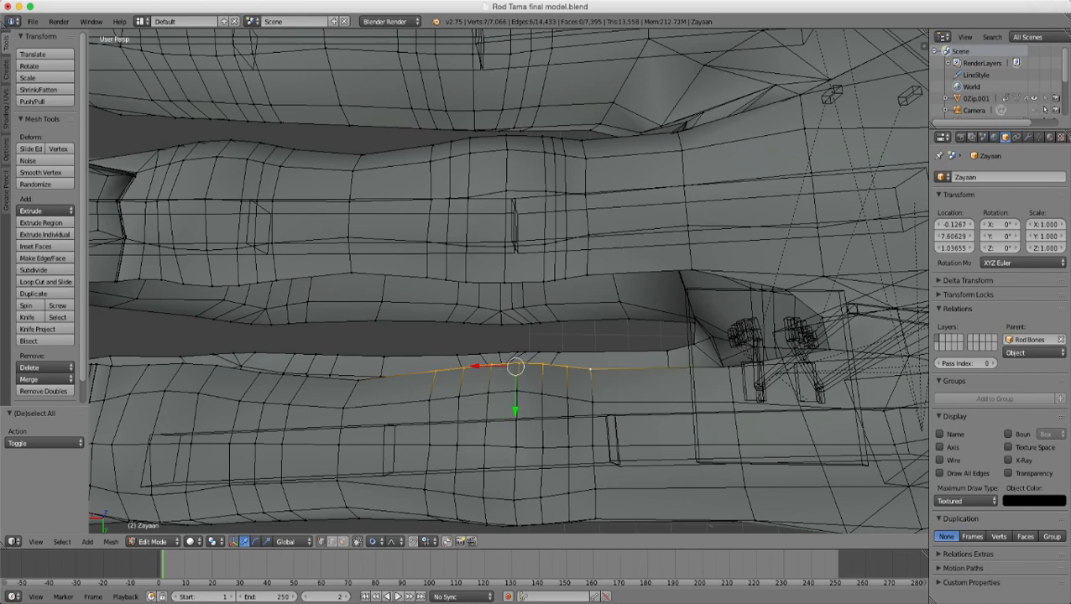
mouse_move(590, 369)
middle_down()
mouse_move(597, 415)
mouse_move(589, 384)
middle_up()
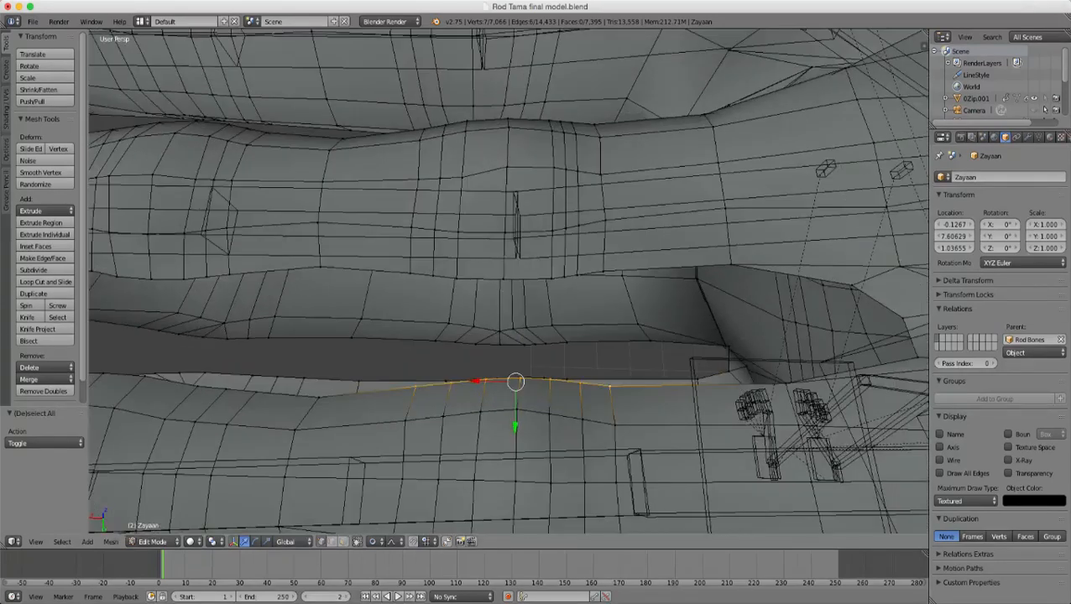
- Add the facing vertices on the neighbouring finger's edge and try to connect both rows with Bridge Edge Loops
shift+right_click(603, 271)
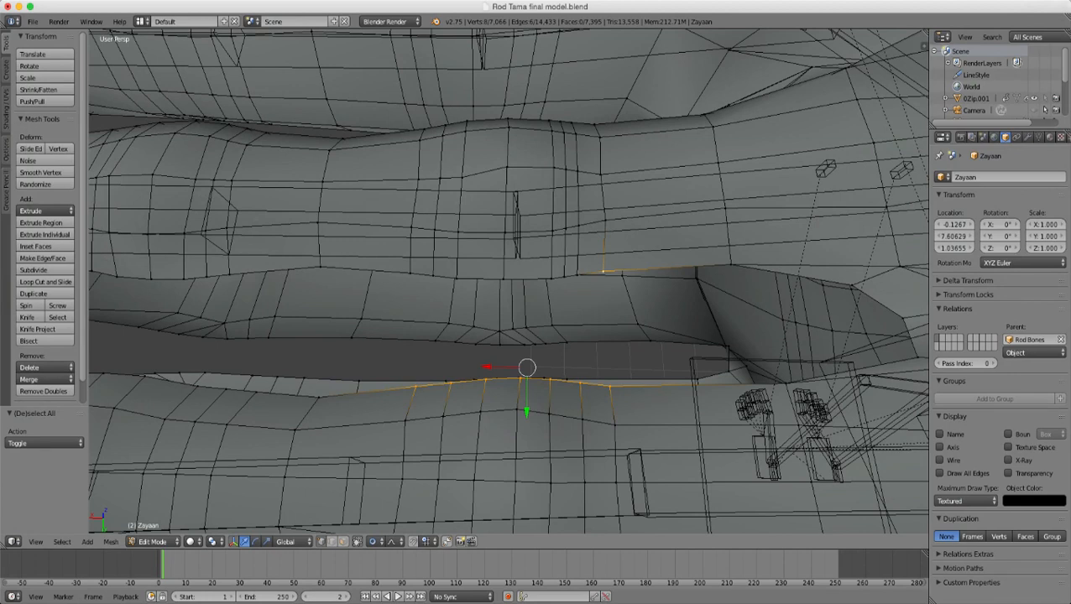
shift+right_click(578, 275)
shift+right_click(565, 277)
shift+right_click(552, 279)
shift+right_click(504, 279)
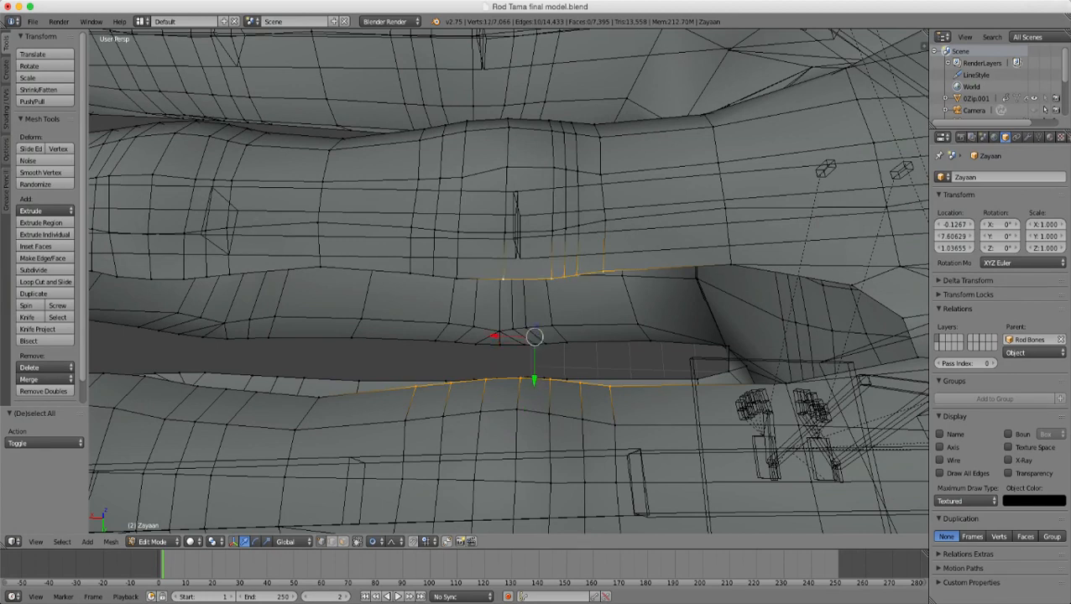
shift+right_click(457, 278)
shift+right_click(433, 276)
shift+right_click(409, 272)
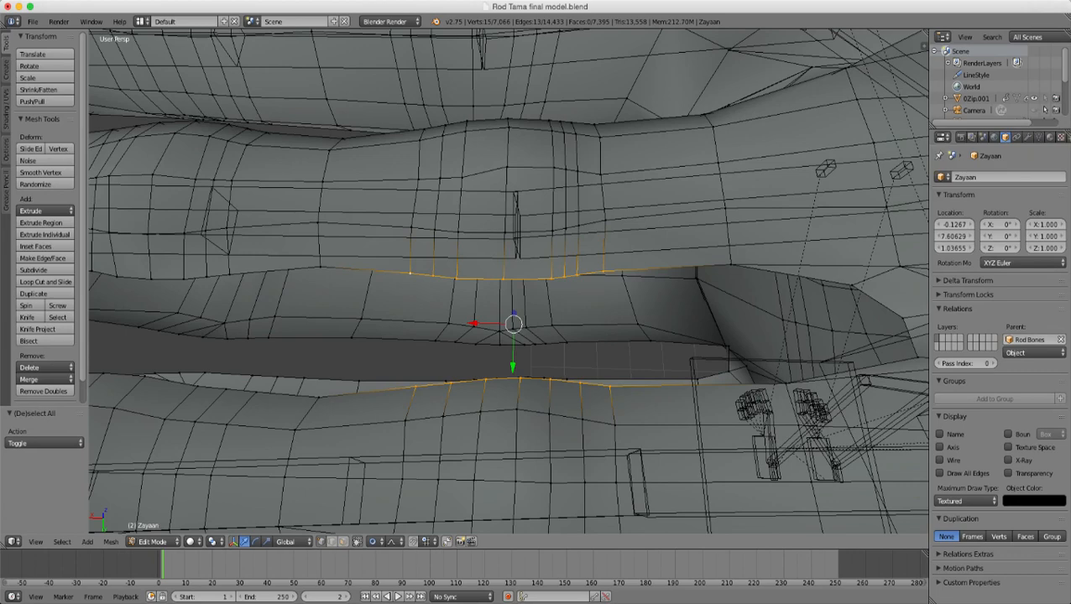
middle_drag(614, 295, 615, 324)
key(w)
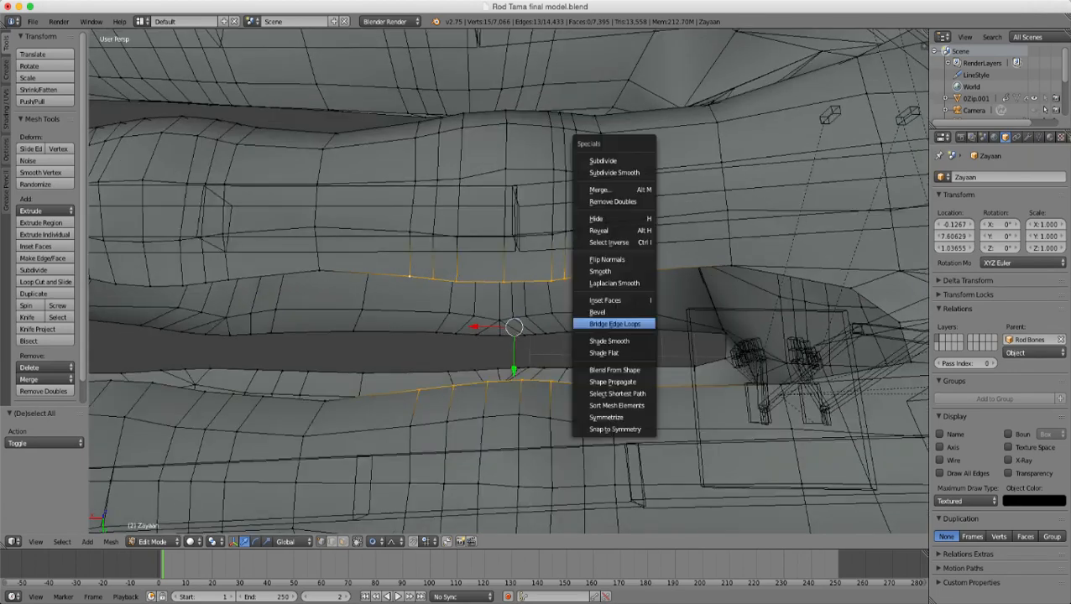
click(614, 324)
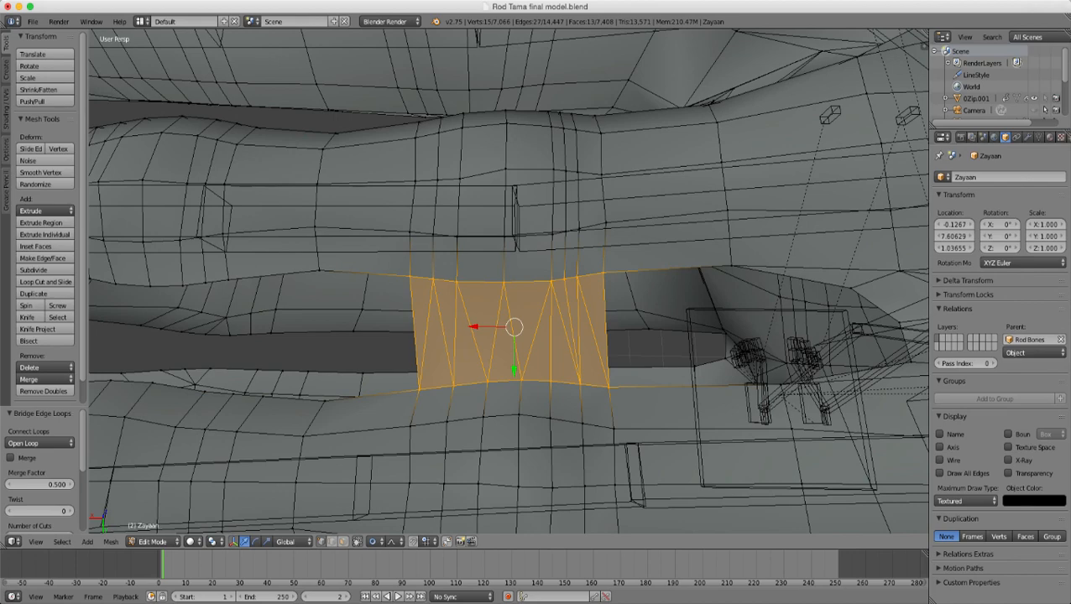
- Undo the bridge and its vertex selection, and delete the surplus edge loop still selected on the neighbouring finger's joint
key(ctrl+z)
key(ctrl+z)
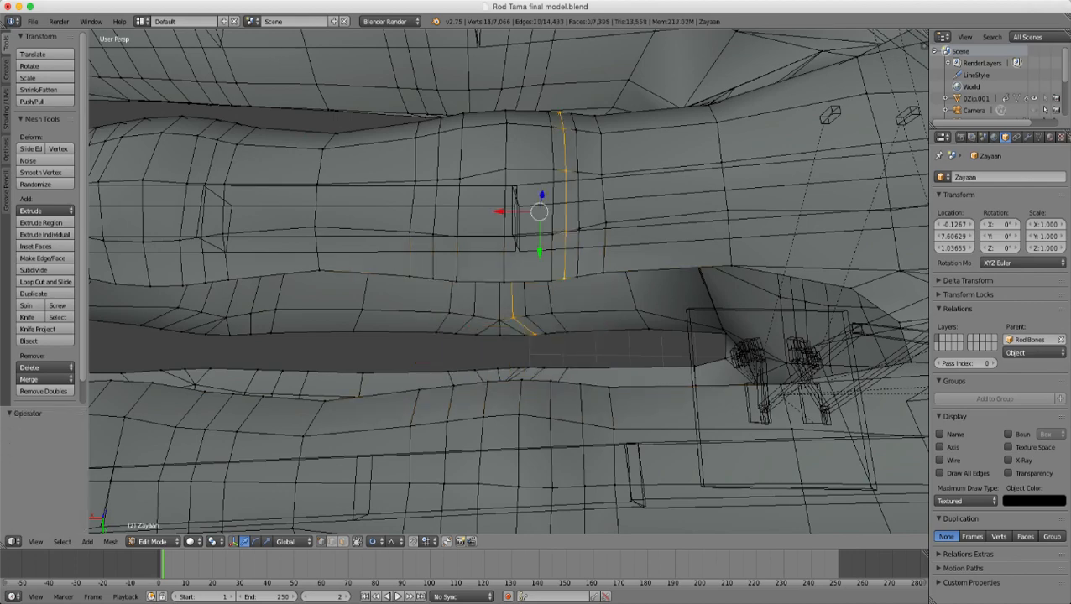
key(w)
click(585, 296)
- Clear the selection and circle-select the vertices along the neighbouring finger's open edge at the joint, adding the missed ones
middle_drag(586, 297, 586, 356)
key(a)
key(c)
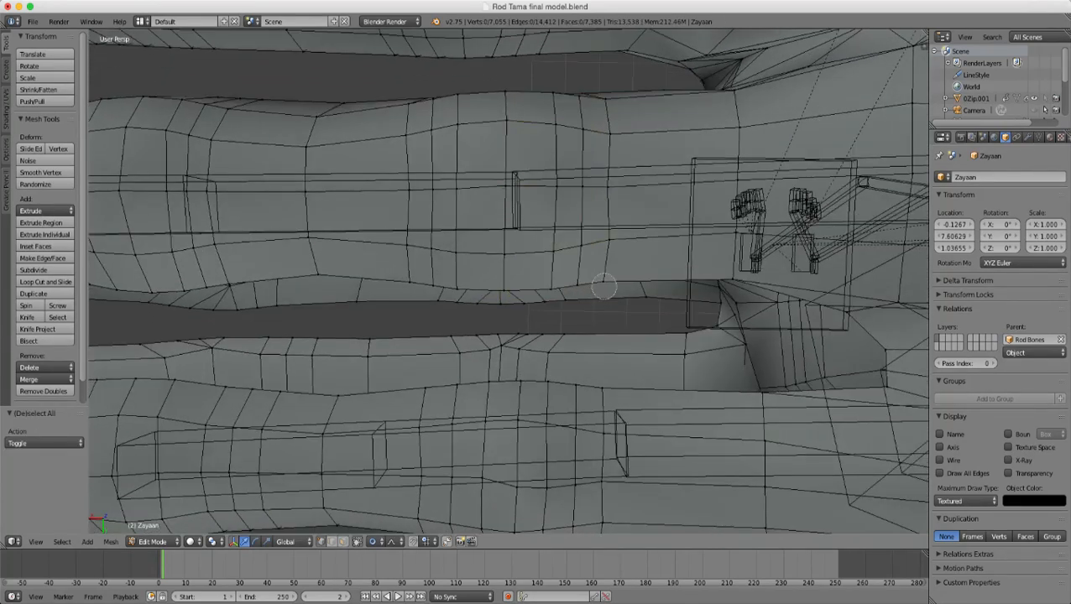
click(603, 282)
click(550, 298)
drag(550, 298, 429, 298)
right_click(418, 296)
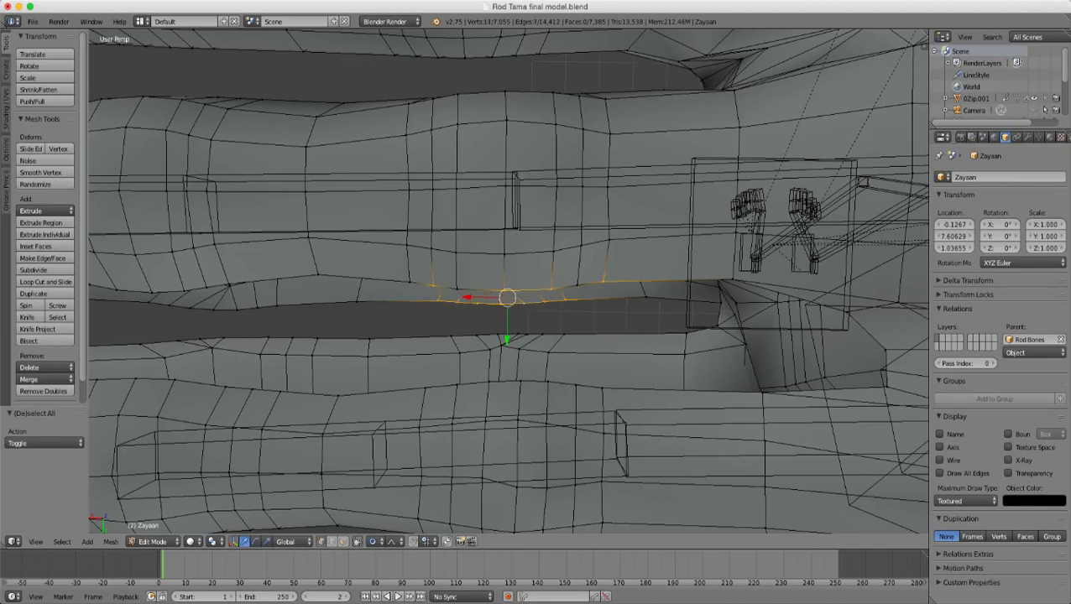
shift+right_click(410, 282)
shift+right_click(457, 290)
shift+right_click(577, 286)
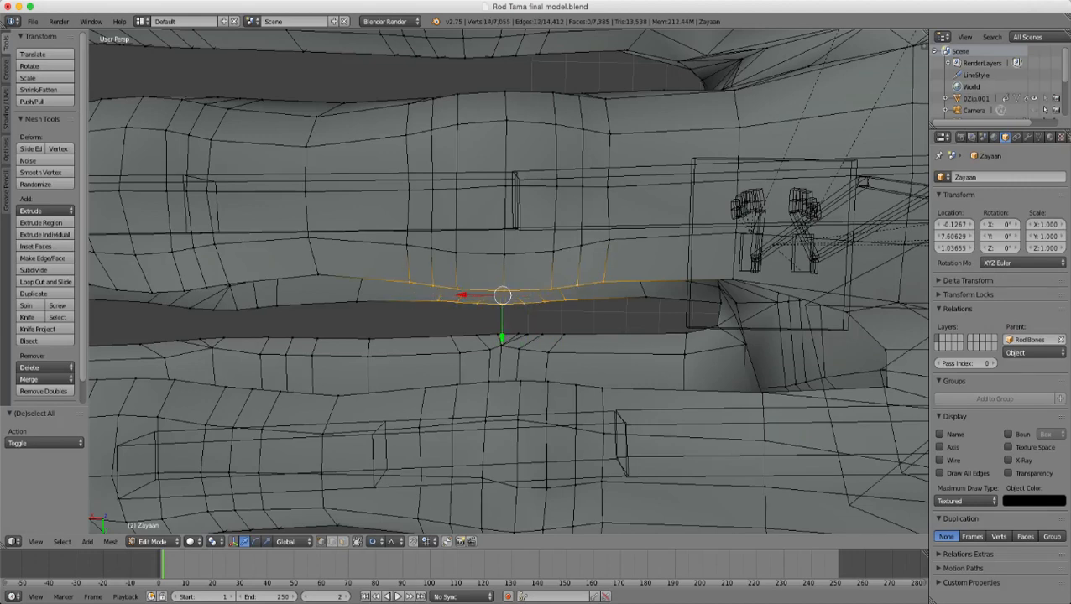
- Deselect the stray vertices on the neighbouring finger's underside and check the remaining row in wireframe display
key(KP_5)
key(KP_5)
key(KP_5)
key(KP_5)
key(z)
middle_drag(577, 285, 577, 263)
key(z)
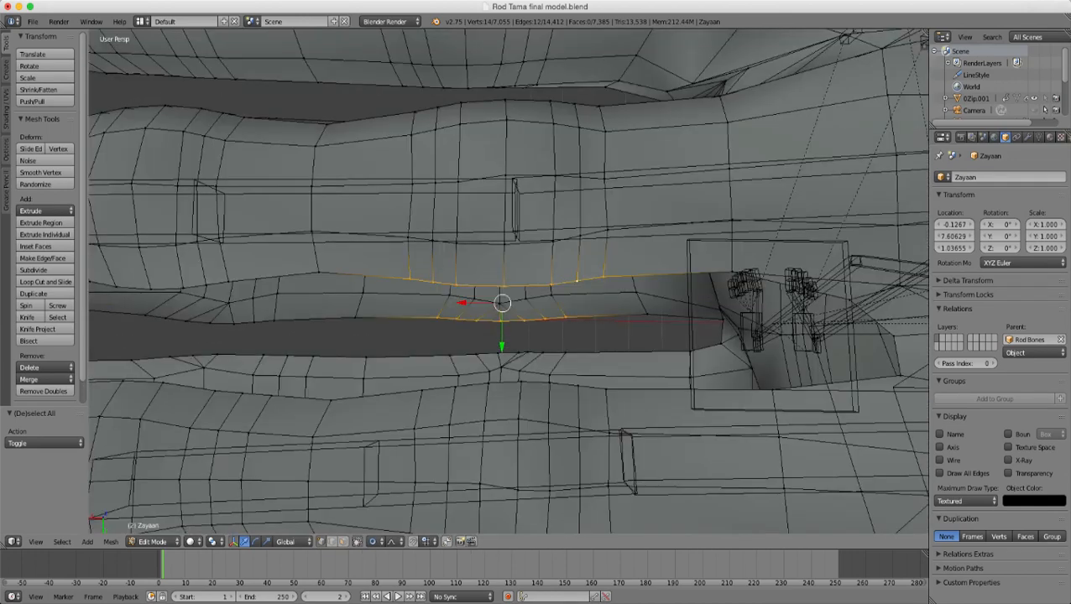
key(c)
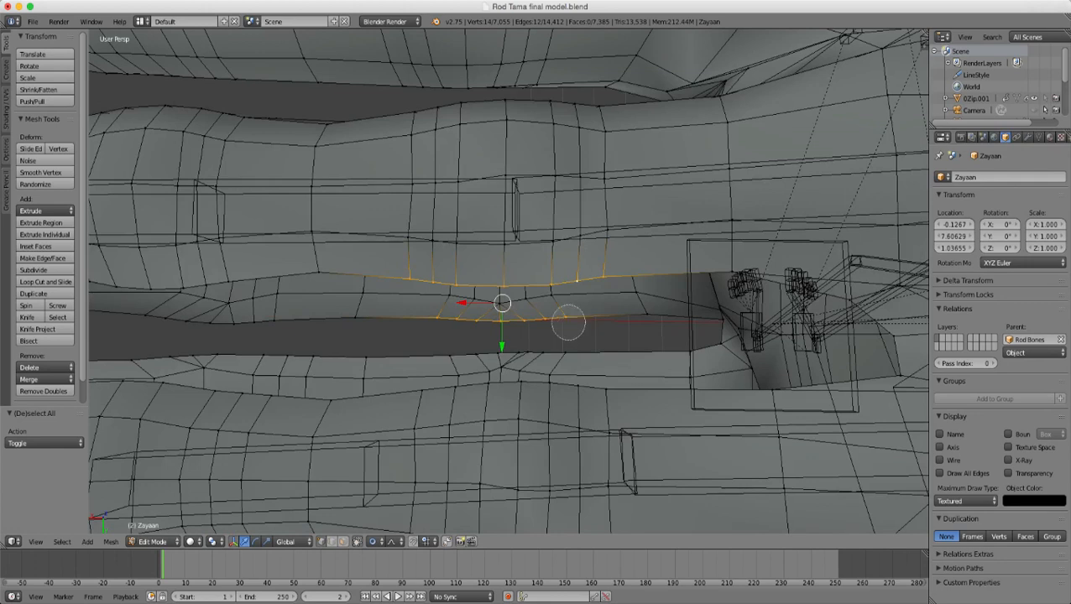
mouse_move(566, 319)
middle_down()
mouse_move(423, 319)
mouse_move(544, 320)
middle_up()
key(Escape)
key(z)
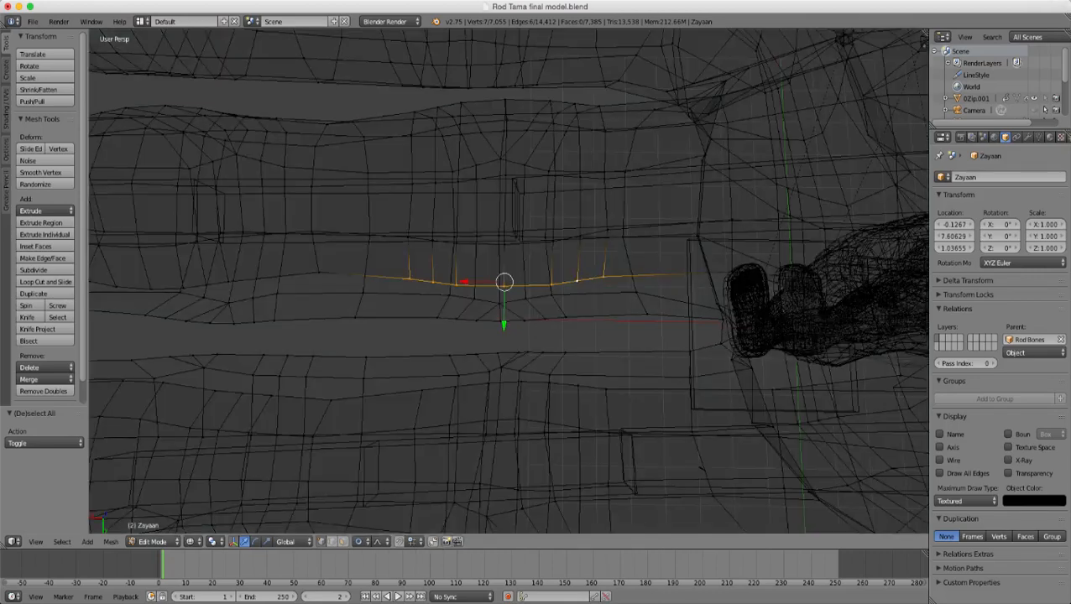
key(z)
- Add the seven facing vertices on the lowest finger's edge and connect both rows with Bridge Edge Loops
shift+right_click(606, 389)
shift+right_click(579, 386)
shift+right_click(550, 383)
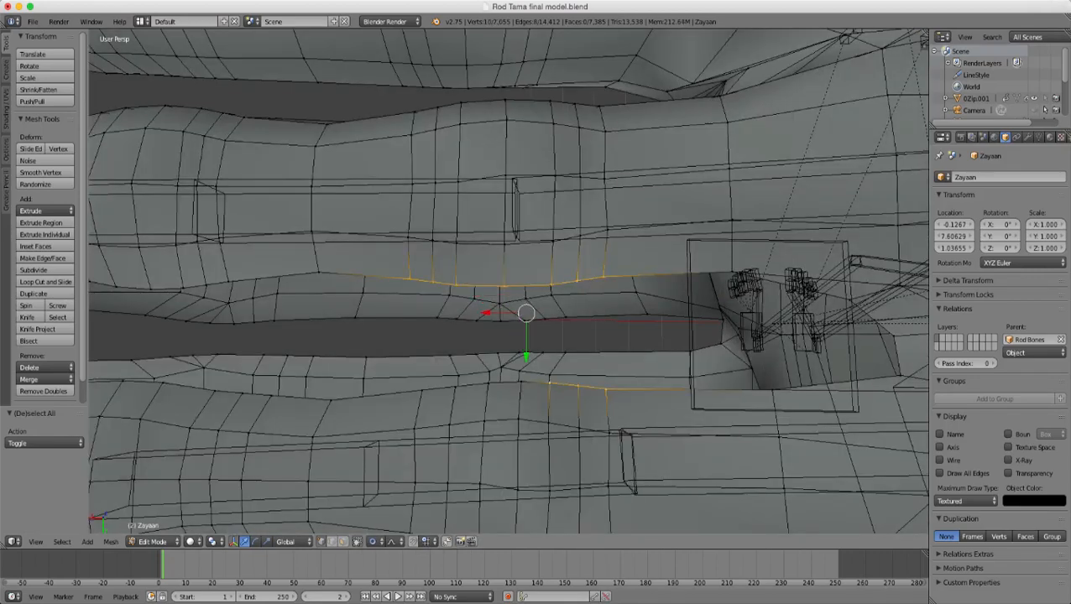
shift+right_click(521, 381)
shift+right_click(488, 384)
shift+right_click(456, 386)
shift+right_click(422, 390)
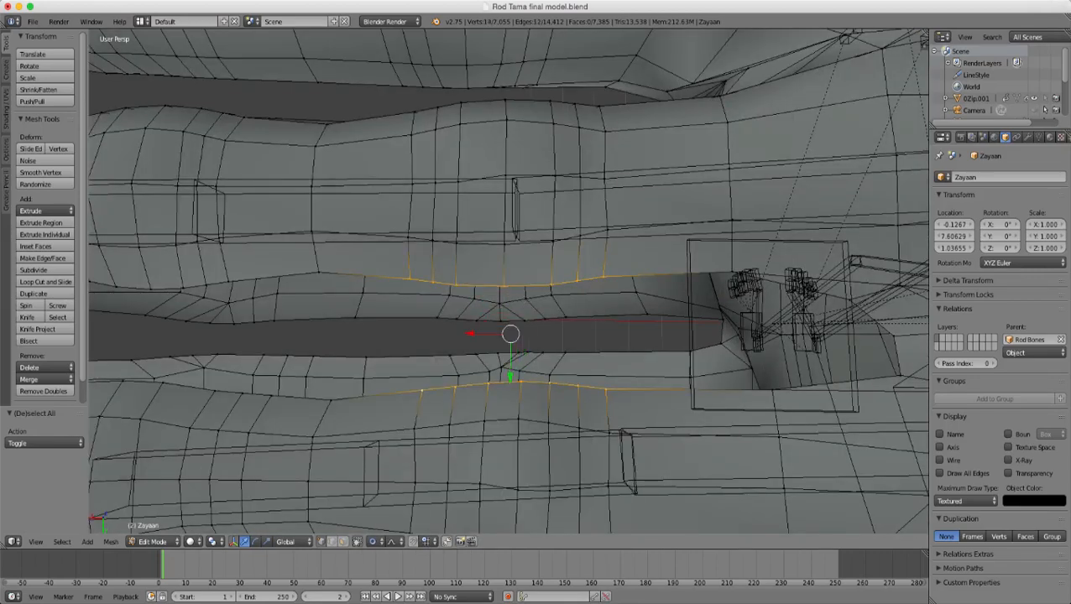
key(w)
click(610, 433)
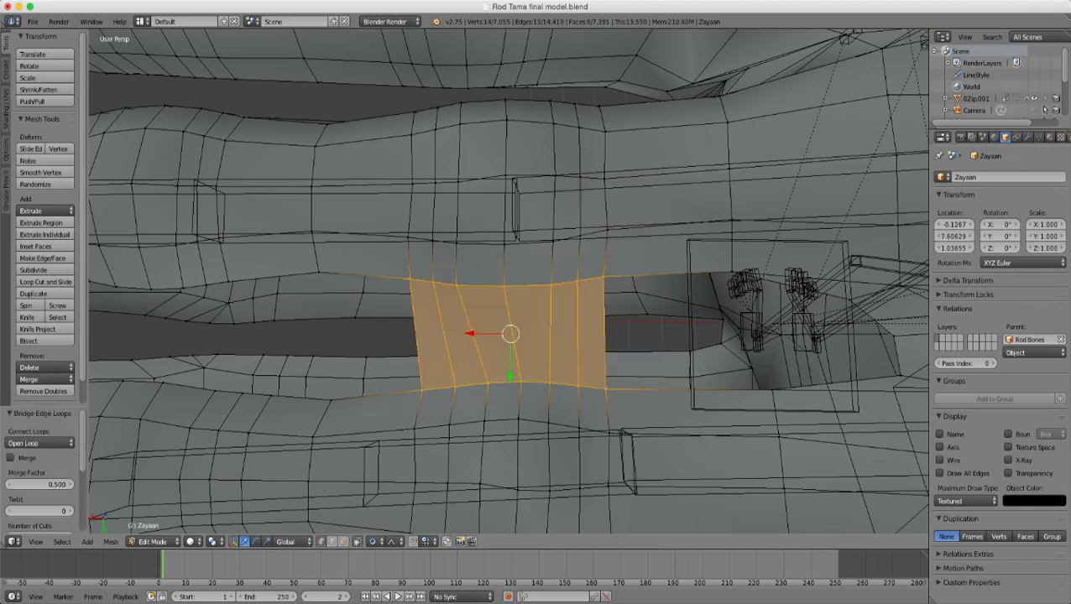
- Examine the new bridge between the two fingers from several angles and distances
scroll(508, 282, down, 3)
scroll(509, 282, up, 3)
middle_drag(537, 336, 516, 360)
scroll(493, 314, up, 1)
scroll(493, 314, down, 2)
scroll(494, 314, up, 2)
scroll(411, 328, down, 5)
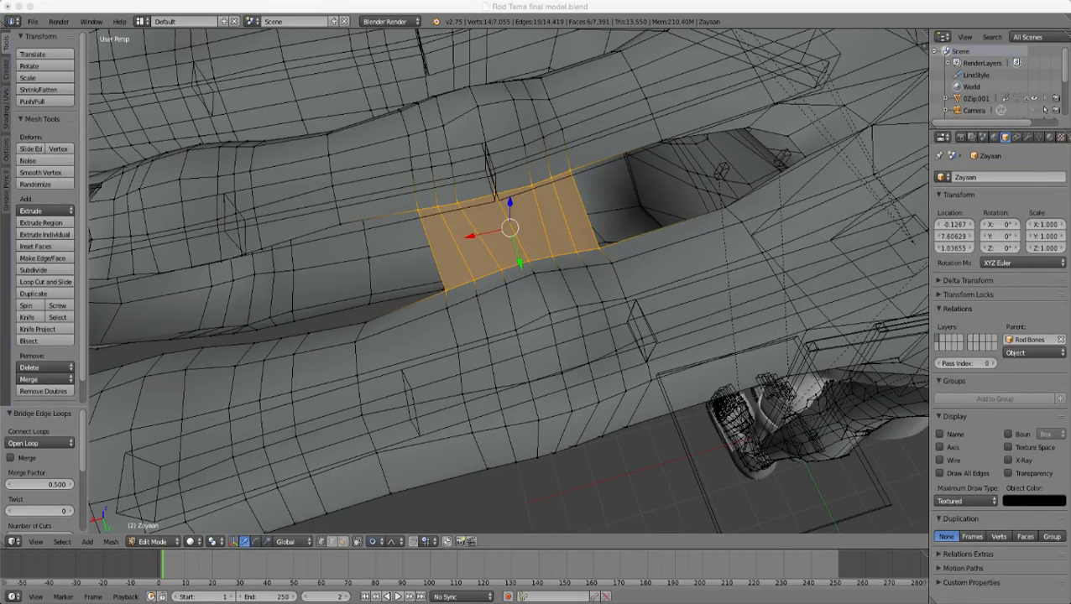
scroll(509, 281, down, 5)
middle_drag(509, 281, 490, 321)
scroll(490, 321, up, 2)
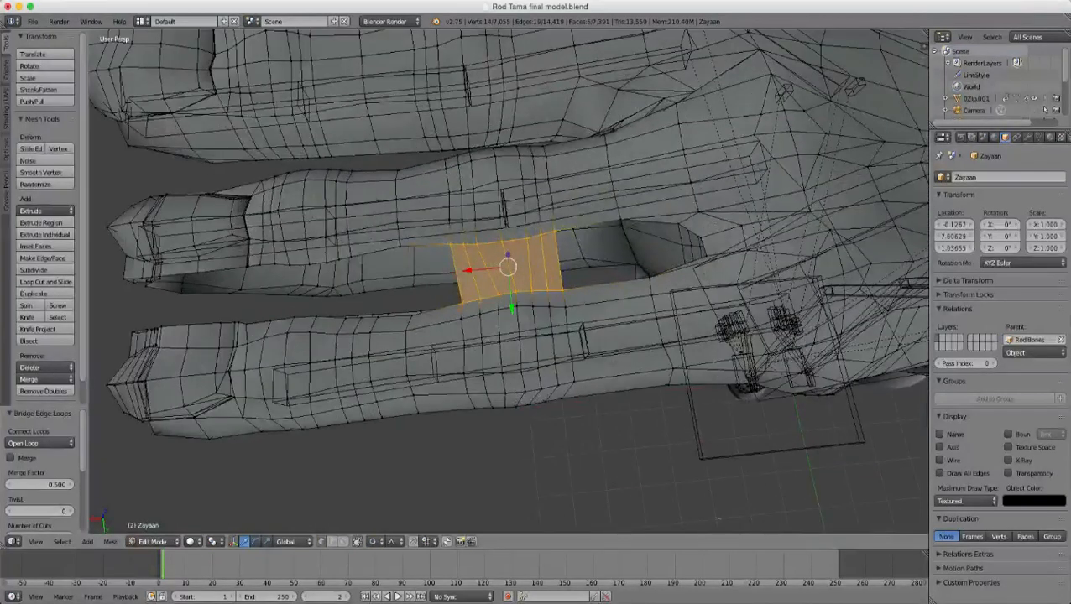
- Select the open boundary loop running from the bridge to the fingertips and circle-deselect its underside vertices in wireframe display
middle_drag(509, 281, 601, 275)
right_click(545, 346)
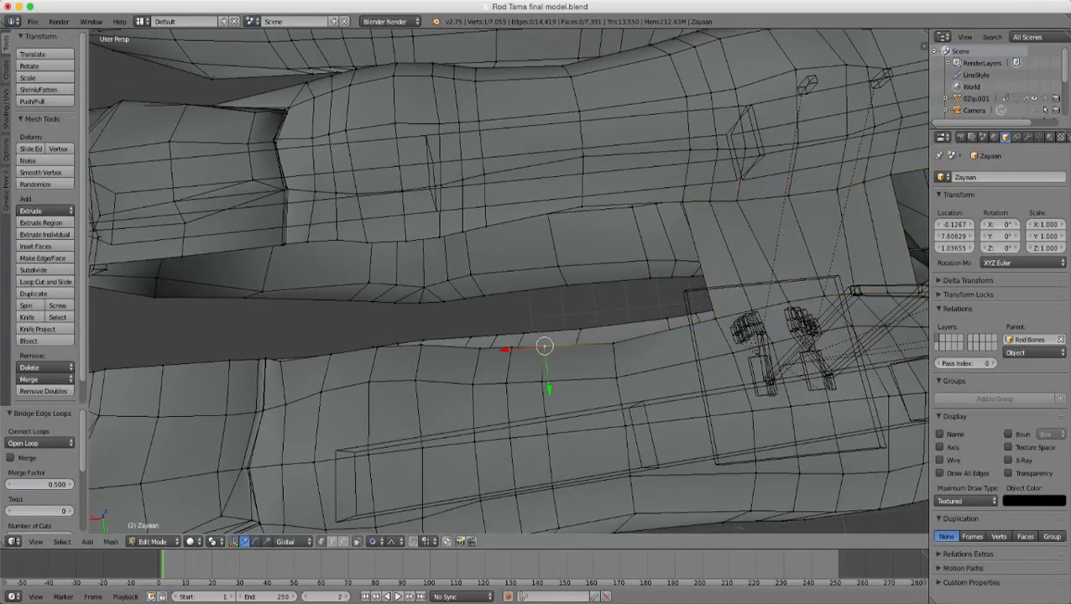
scroll(544, 346, down, 5)
mouse_move(545, 345)
middle_down()
mouse_move(537, 351)
mouse_move(567, 346)
mouse_move(588, 298)
mouse_move(596, 195)
middle_up()
scroll(567, 347, up, 1)
alt+right_click(588, 317)
key(z)
scroll(588, 317, down, 2)
key(c)
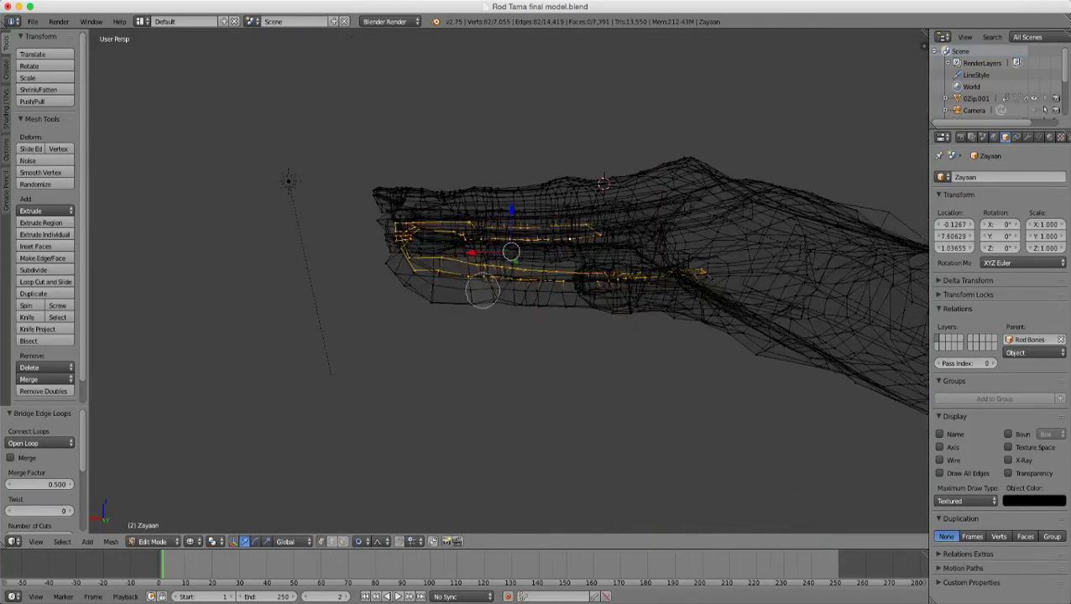
middle_click(494, 273)
mouse_move(493, 273)
middle_down()
mouse_move(604, 279)
mouse_move(694, 269)
mouse_move(623, 276)
middle_up()
key(Escape)
key(z)
scroll(503, 252, up, 5)
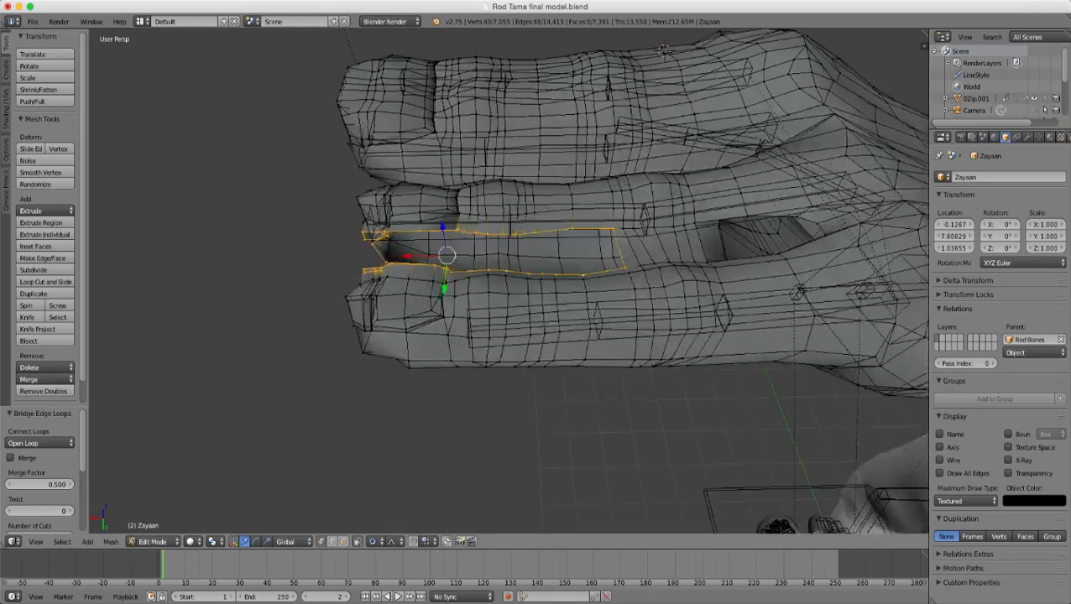
- Try to bridge the selected boundary between the fingers with Bridge Edge Loops
key(w)
click(590, 317)
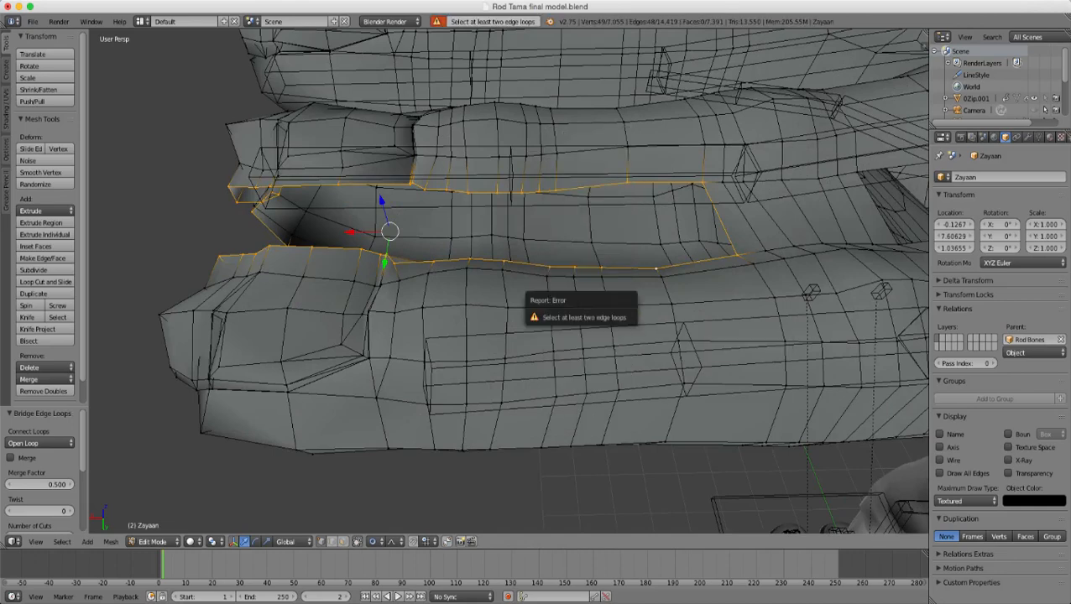
key(w)
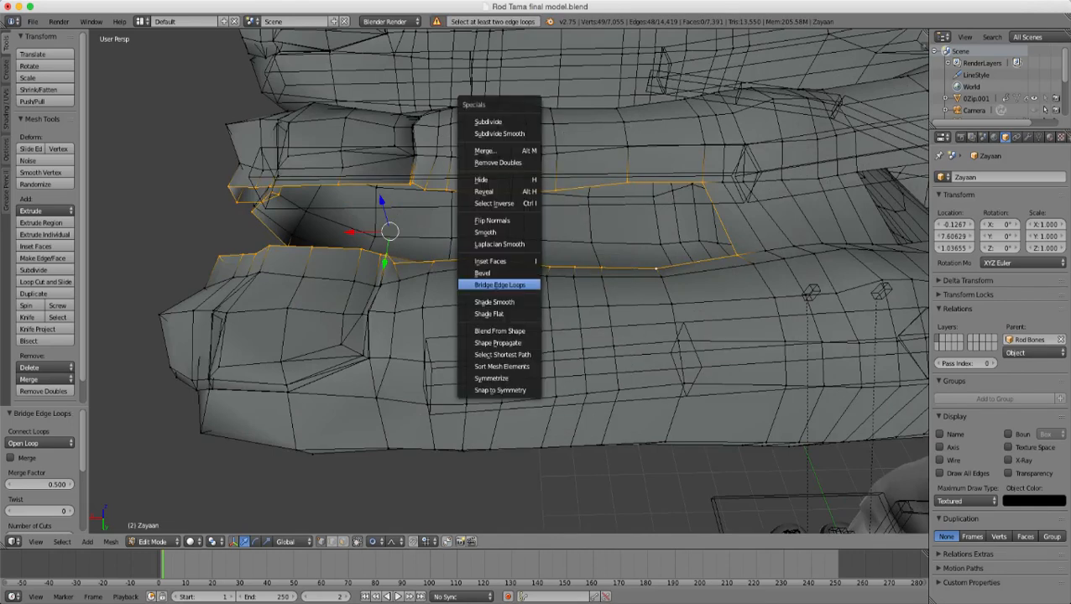
key(Escape)
- Circle-deselect the fingertip vertices on both fingers in wireframe display, keeping only the boundary between the bridge and the fingertip joints
key(z)
key(c)
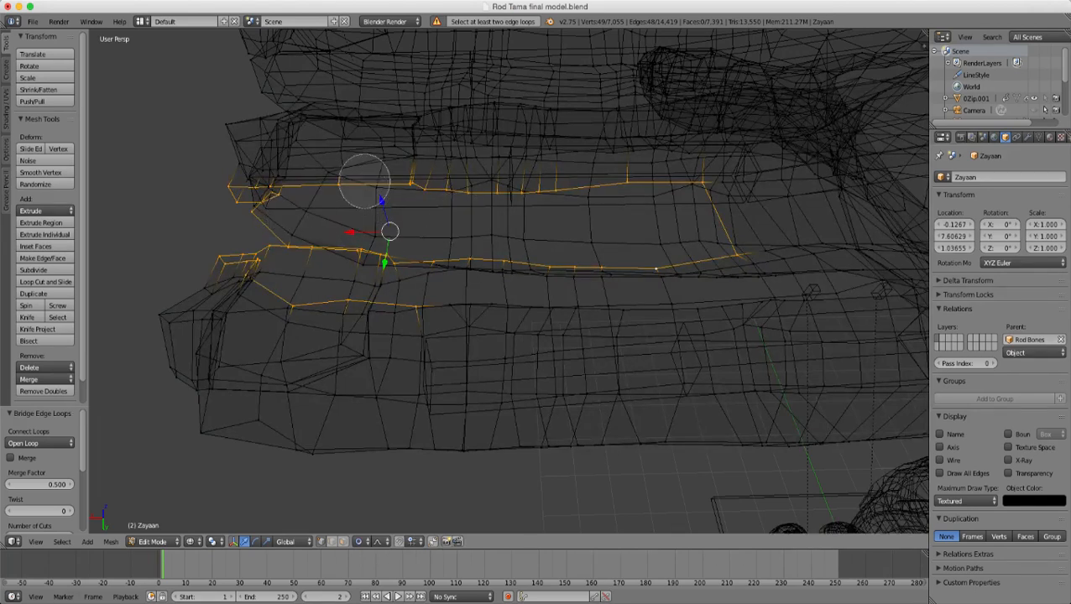
key(Escape)
middle_drag(347, 175, 341, 213)
key(c)
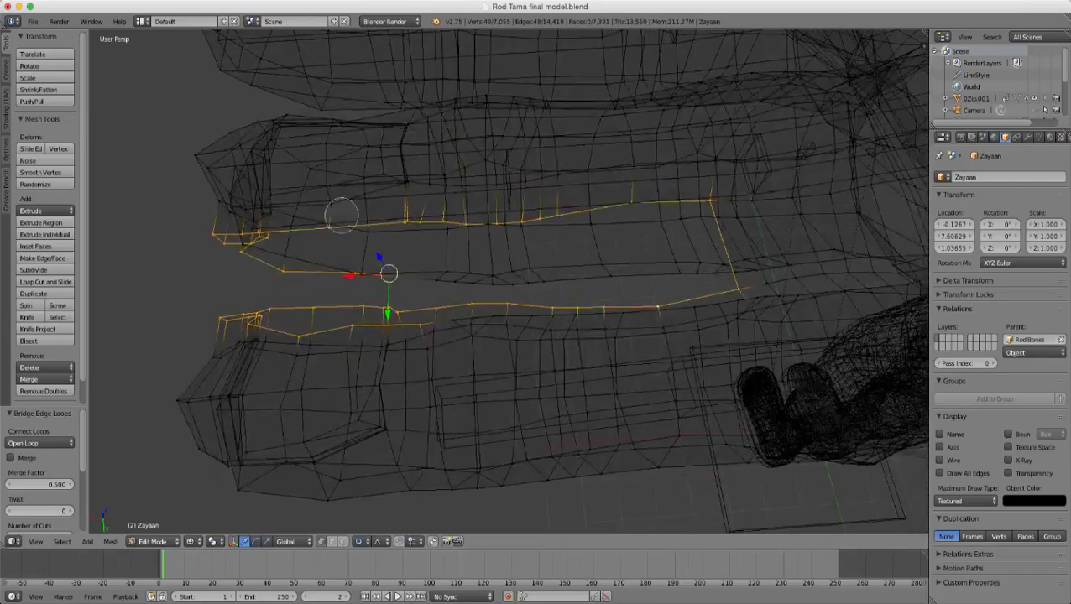
scroll(338, 228, down, 4)
middle_click(334, 231)
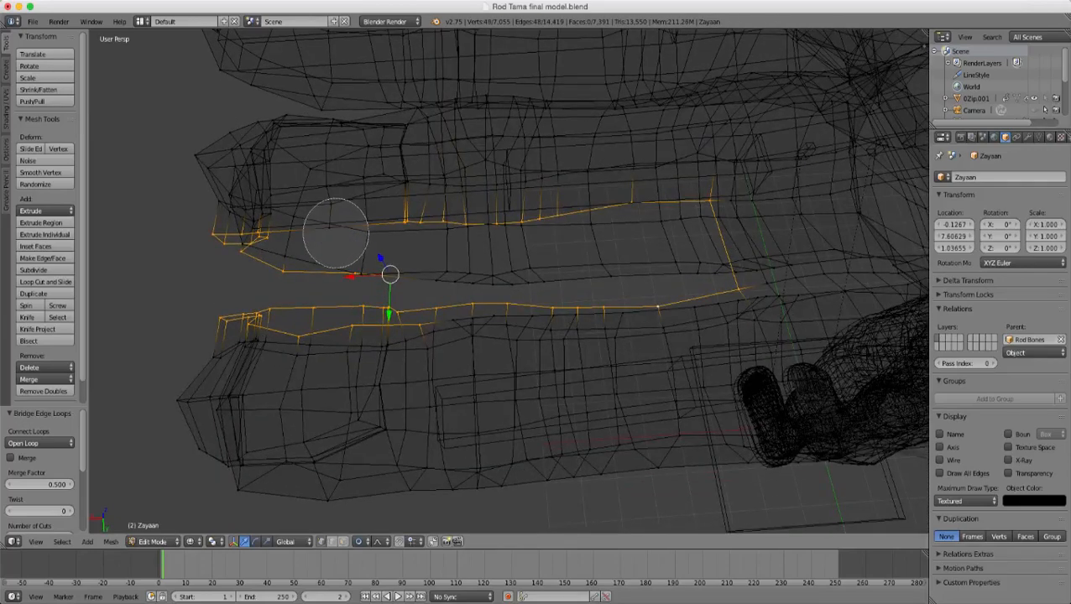
middle_click(372, 264)
middle_drag(371, 265, 203, 232)
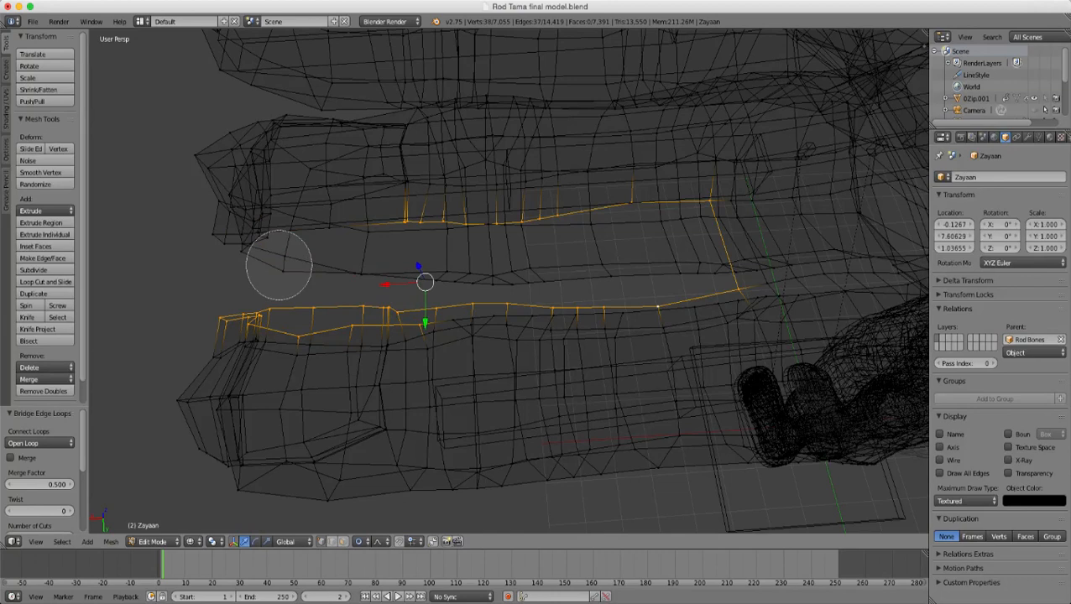
middle_drag(260, 298, 220, 310)
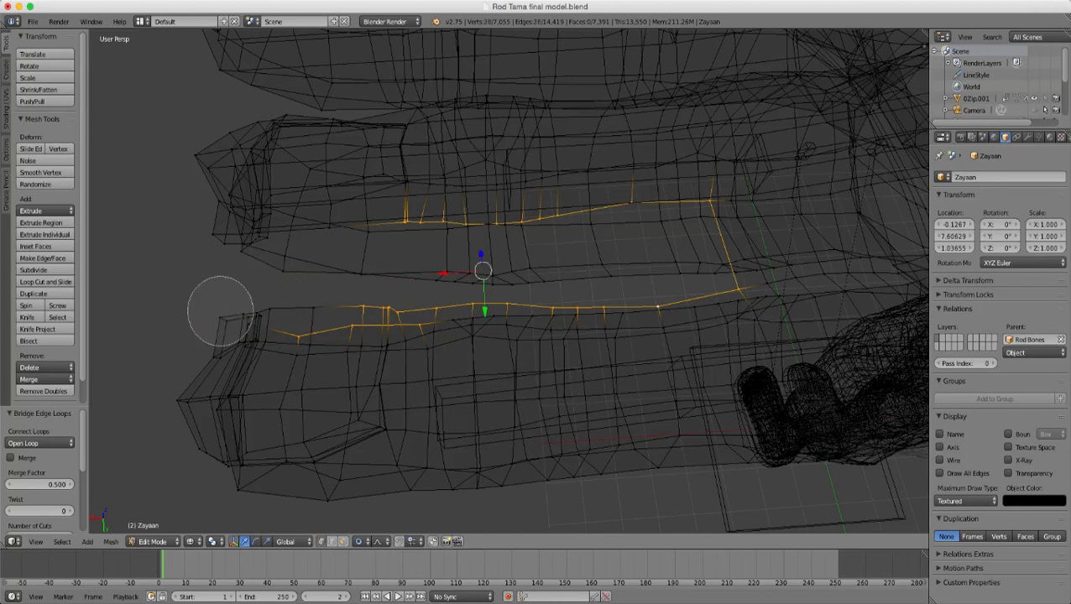
middle_click(375, 220)
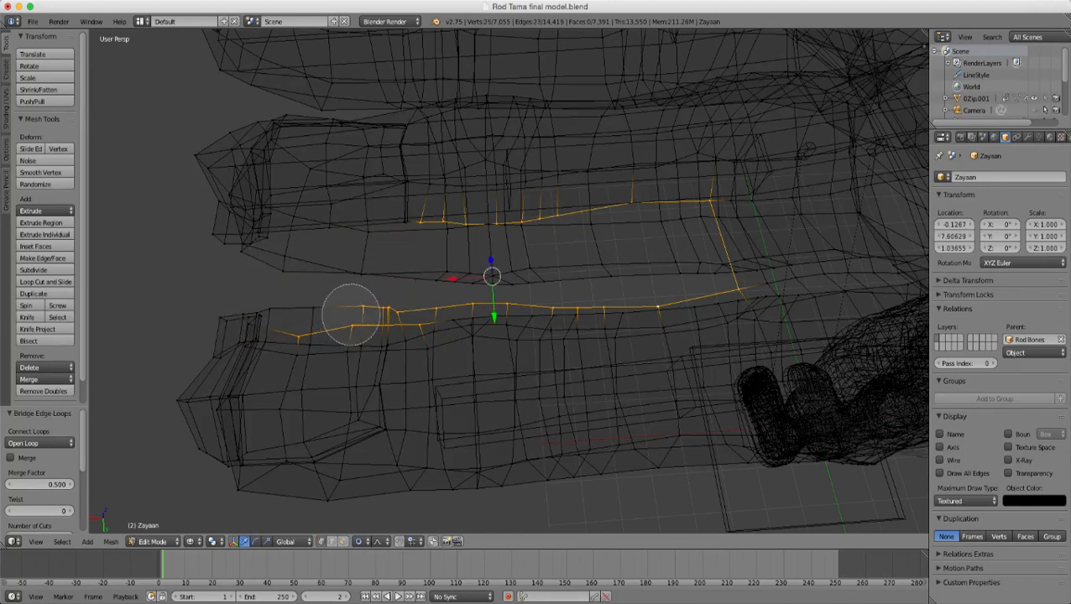
middle_drag(351, 315, 358, 313)
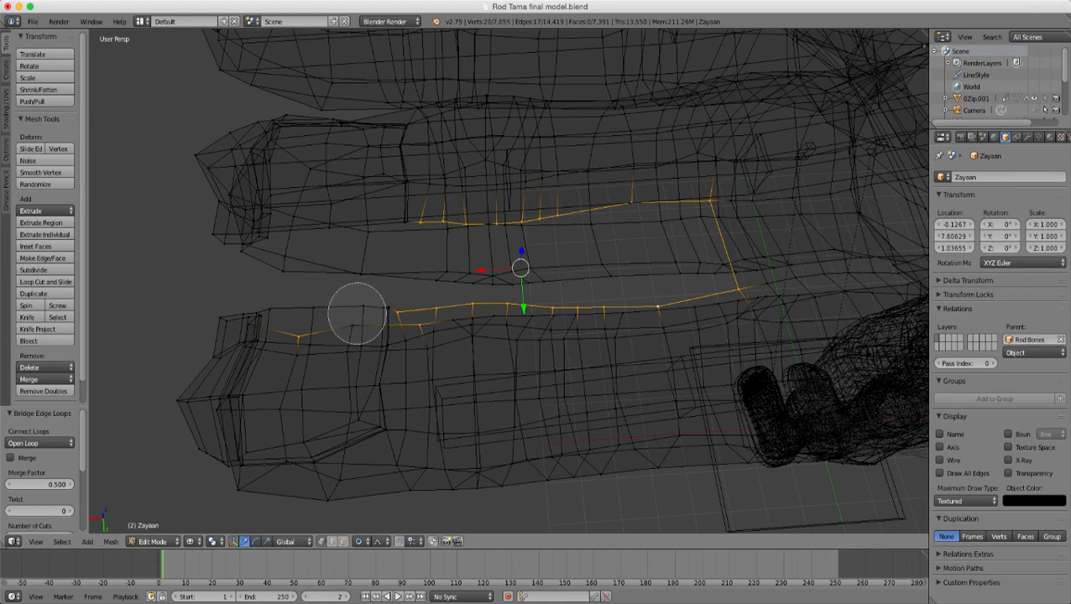
middle_click(299, 335)
middle_click(421, 350)
right_click(421, 350)
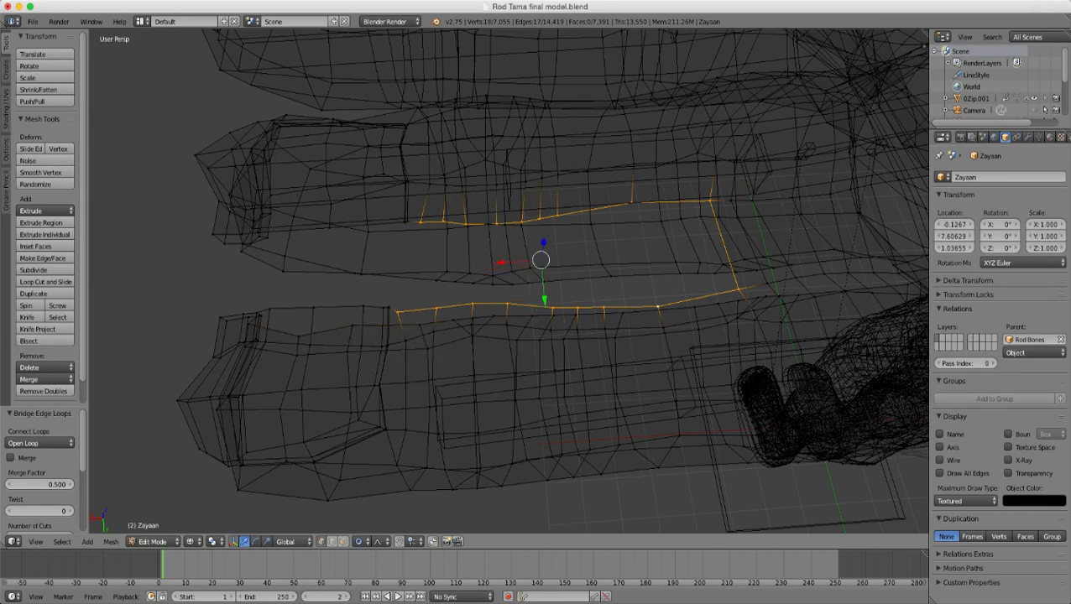
- In edge selection, circle-deselect the edge along the existing bridge's end and bridge the remaining boundary edges between the two fingers
click(332, 542)
key(c)
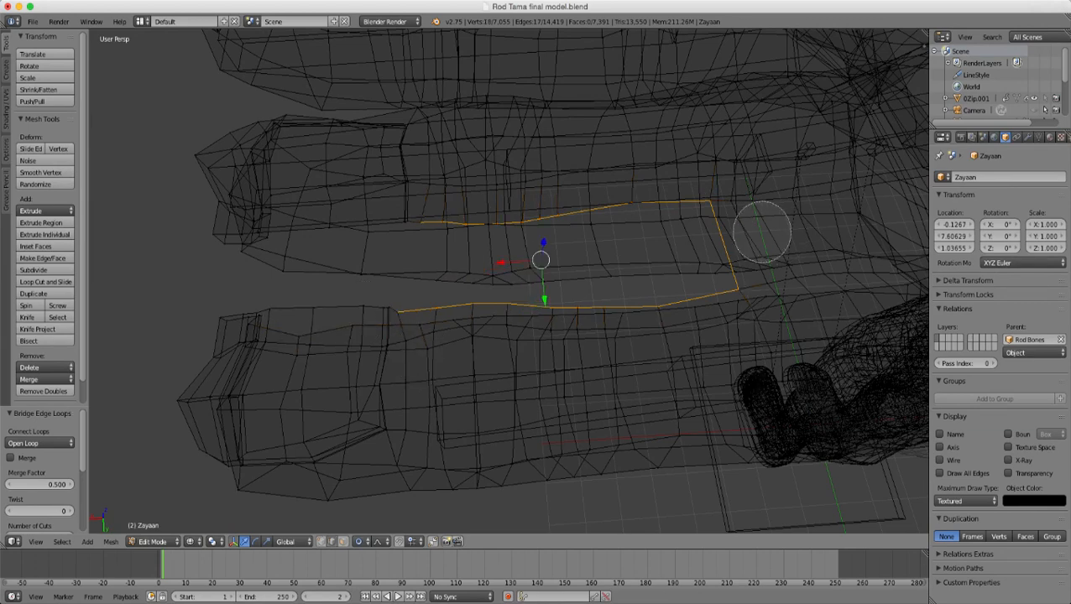
middle_click(724, 243)
right_click(724, 242)
key(z)
key(w)
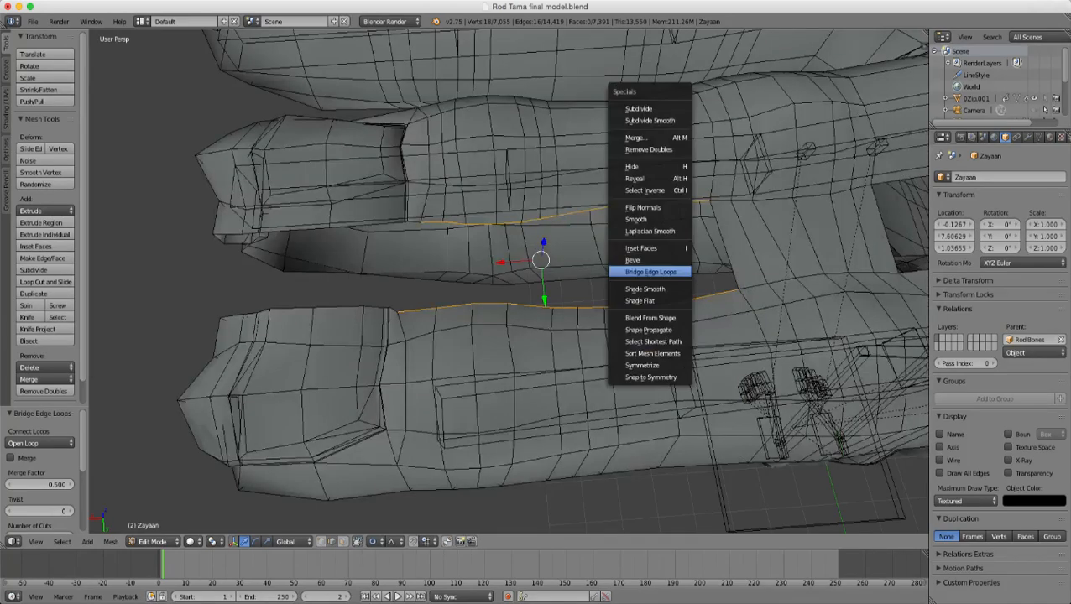
key(Return)
- Select the upper finger's open boundary edges across the fingertip joint, circle-selecting the short crease edges in wireframe display
scroll(509, 281, down, 3)
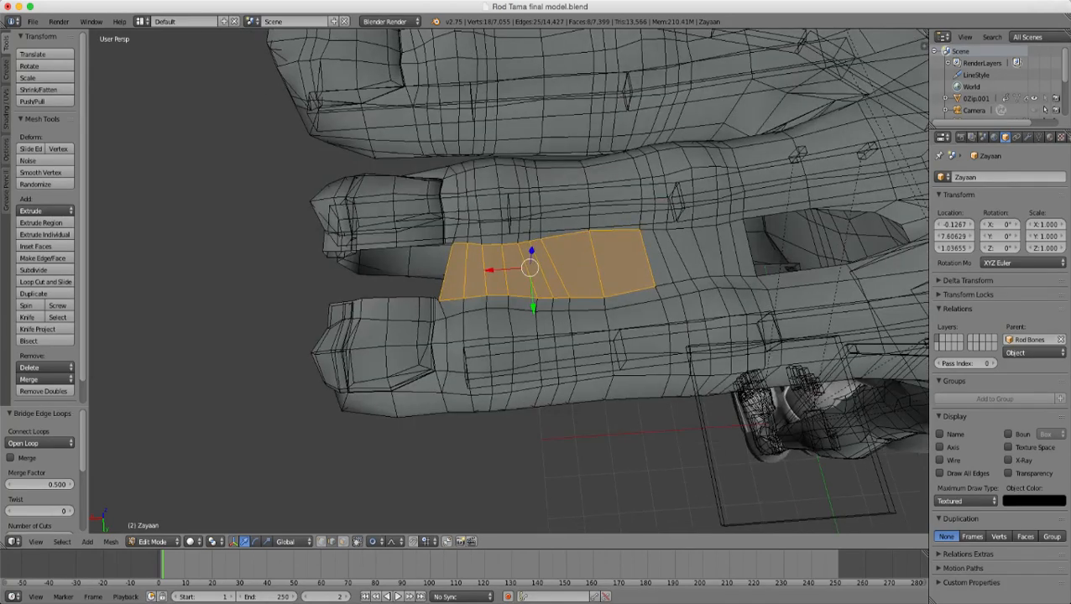
shift+middle_drag(530, 268, 606, 282)
scroll(606, 283, up, 3)
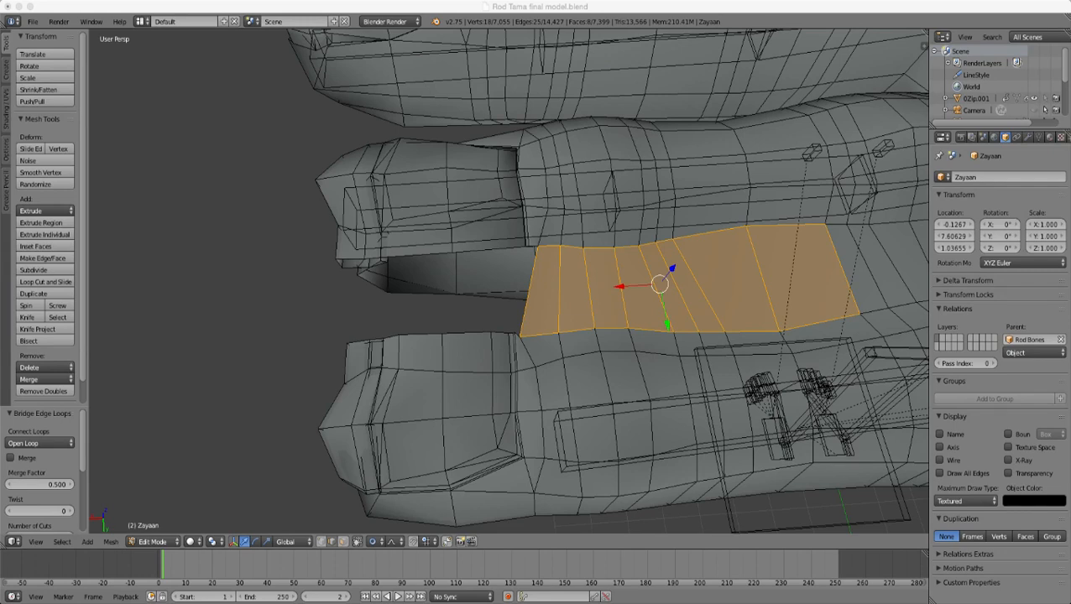
scroll(509, 282, down, 3)
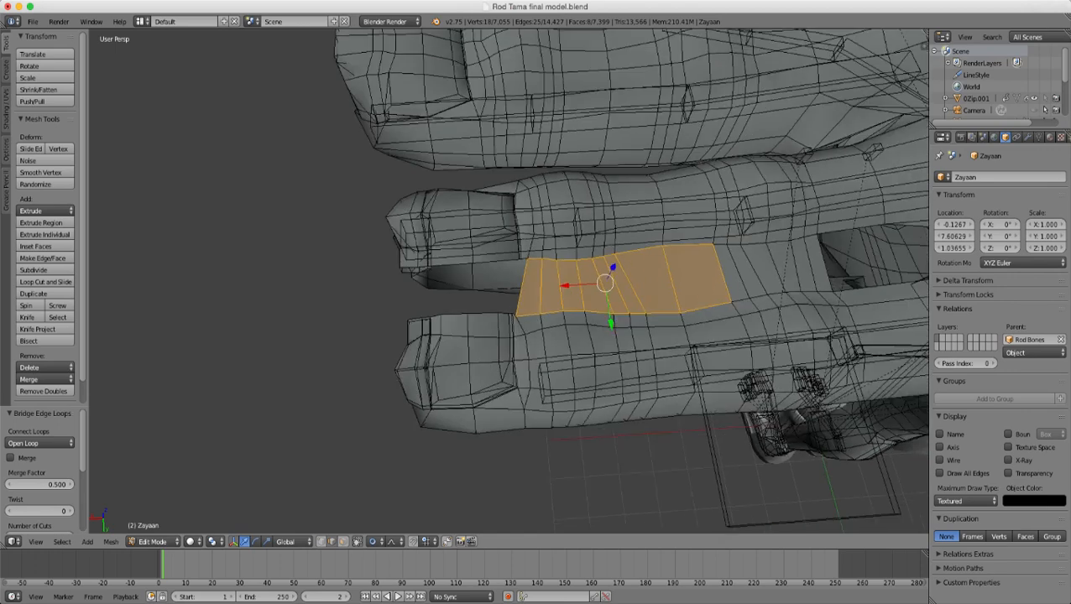
scroll(509, 282, up, 4)
scroll(508, 282, up, 5)
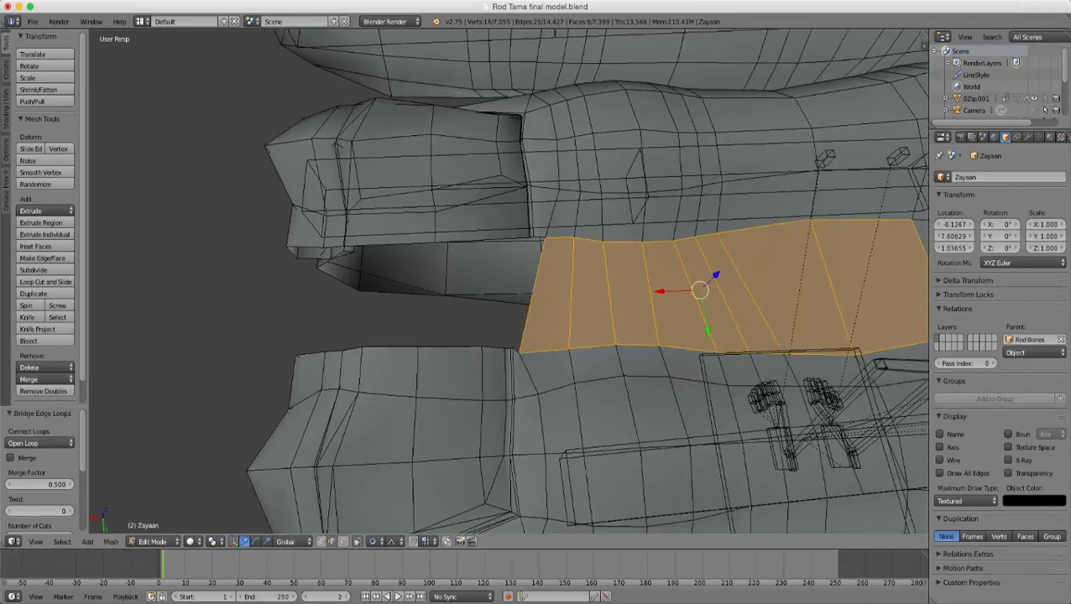
right_click(576, 195)
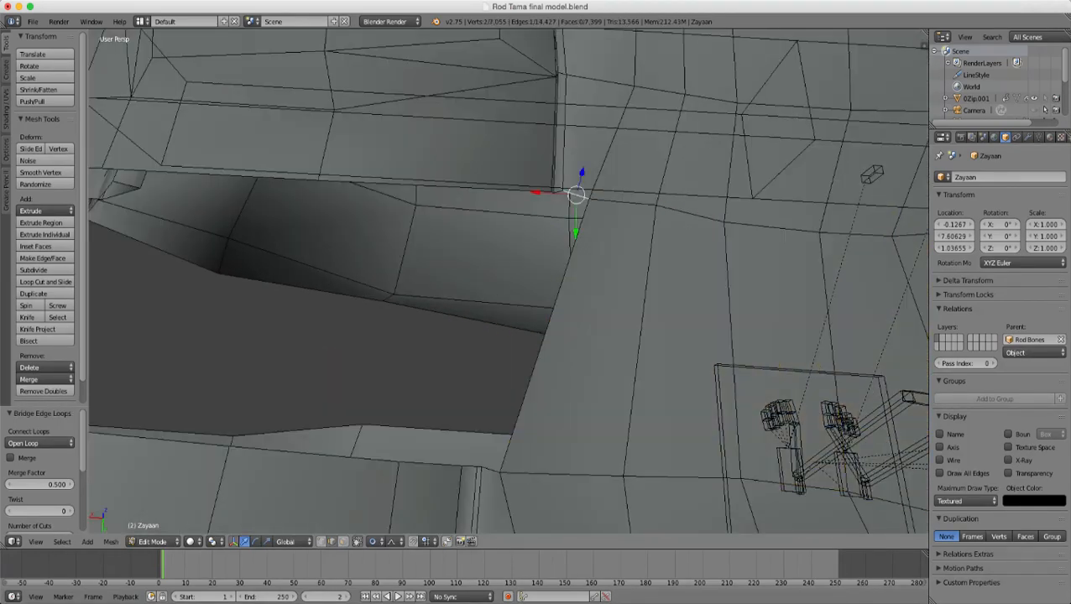
middle_drag(576, 195, 534, 245)
key(z)
key(c)
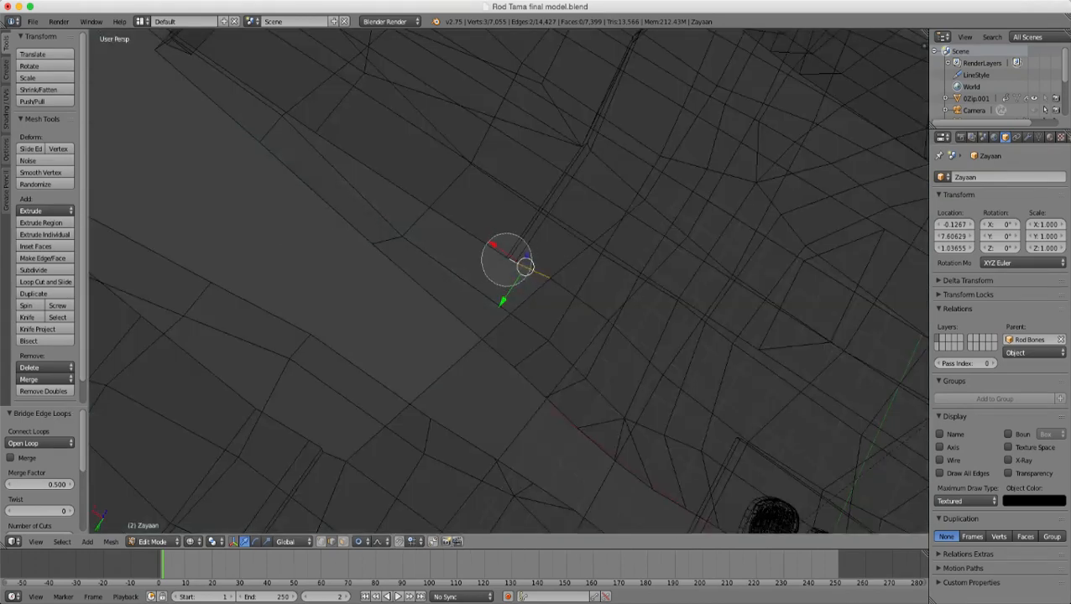
scroll(506, 259, up, 3)
click(503, 257)
right_click(503, 258)
key(z)
- Circle-deselect the joint crease edges running up the finger, keeping only the open boundary edges
key(c)
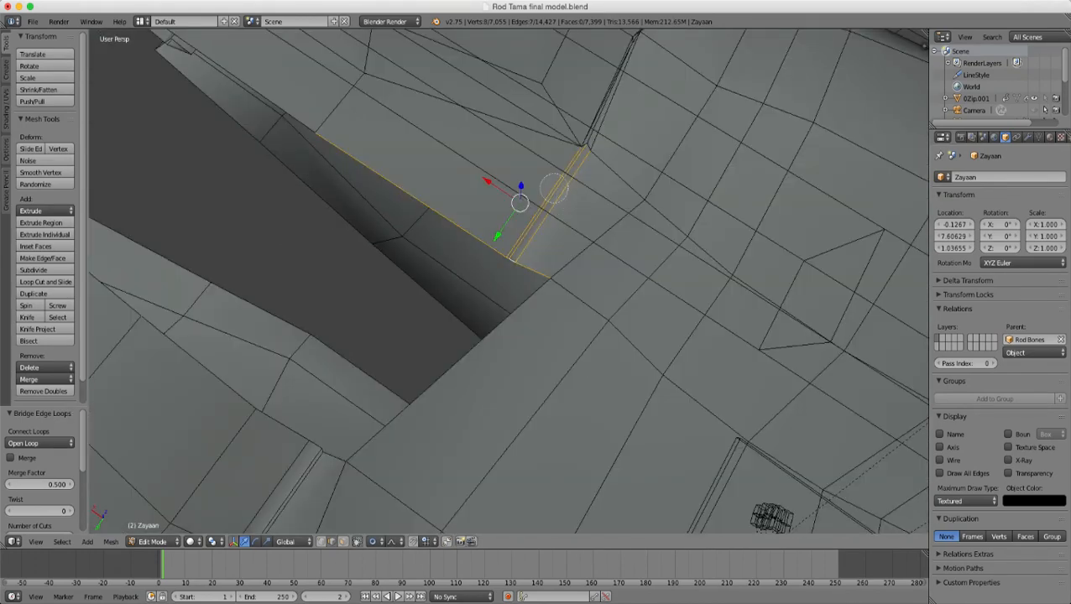
scroll(549, 191, down, 2)
middle_click(548, 192)
right_click(548, 192)
key(z)
middle_drag(548, 191, 603, 179)
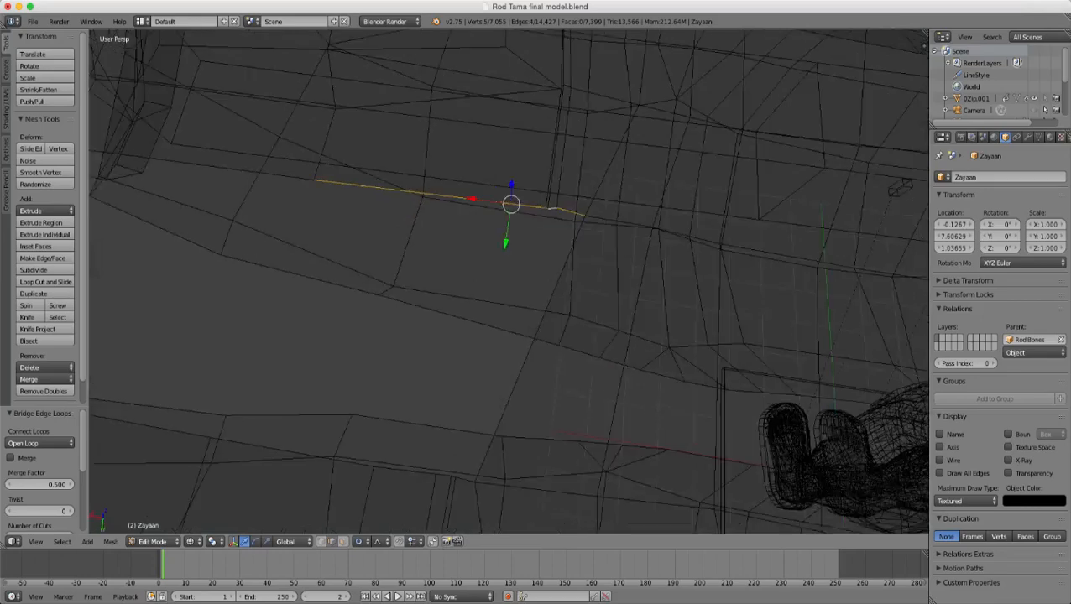
- Add the lower finger's matching boundary edges across its fingertip joint to the selection and bridge the two edge rows
key(z)
shift+right_click(465, 479)
middle_drag(465, 480, 470, 514)
shift+right_click(464, 513)
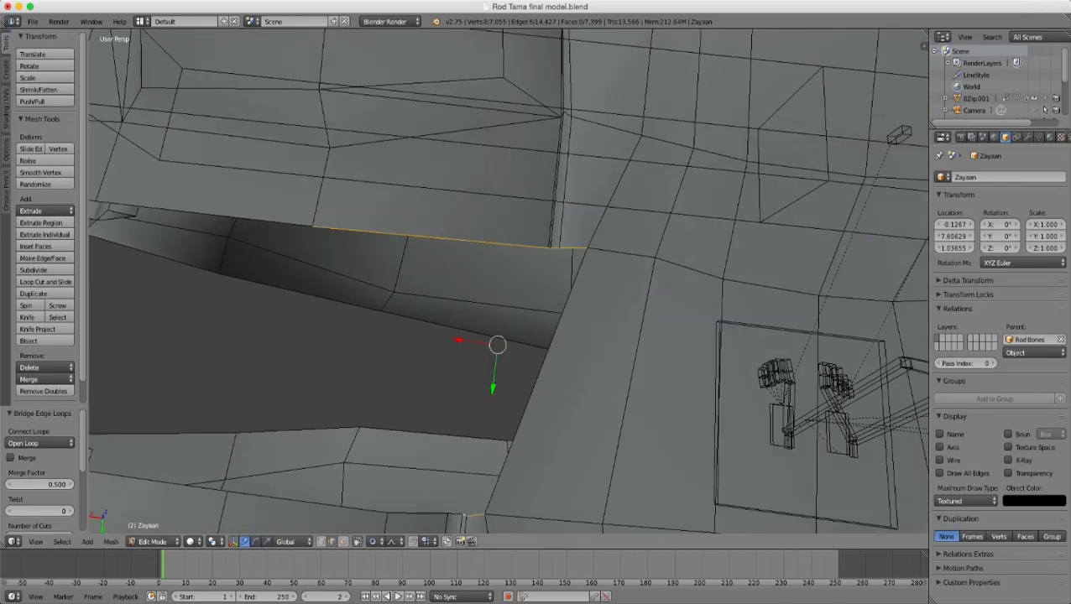
shift+right_click(454, 512)
shift+right_click(423, 513)
middle_drag(423, 513, 426, 481)
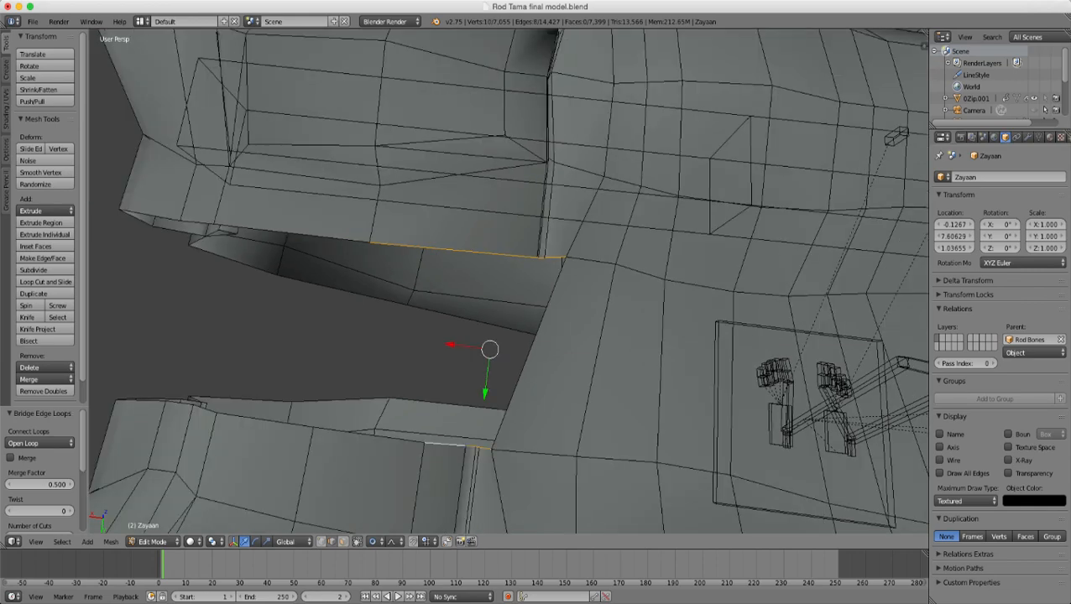
key(w)
key(Return)
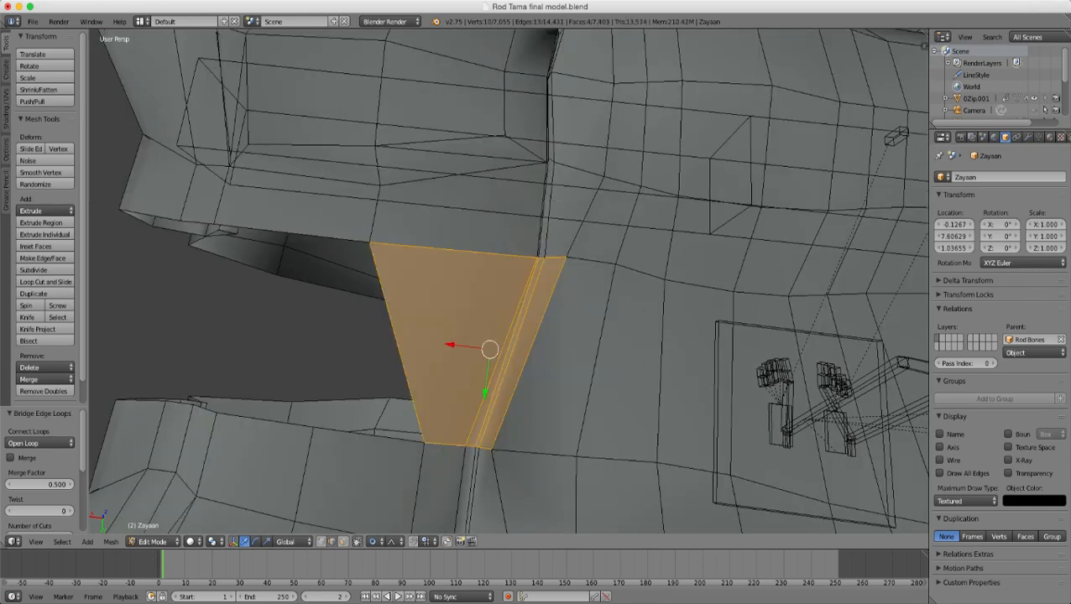
- Cut an edge loop around the upper fingertip, between the new bridge and the nail end
scroll(426, 481, down, 5)
middle_drag(426, 481, 455, 465)
scroll(455, 465, up, 1)
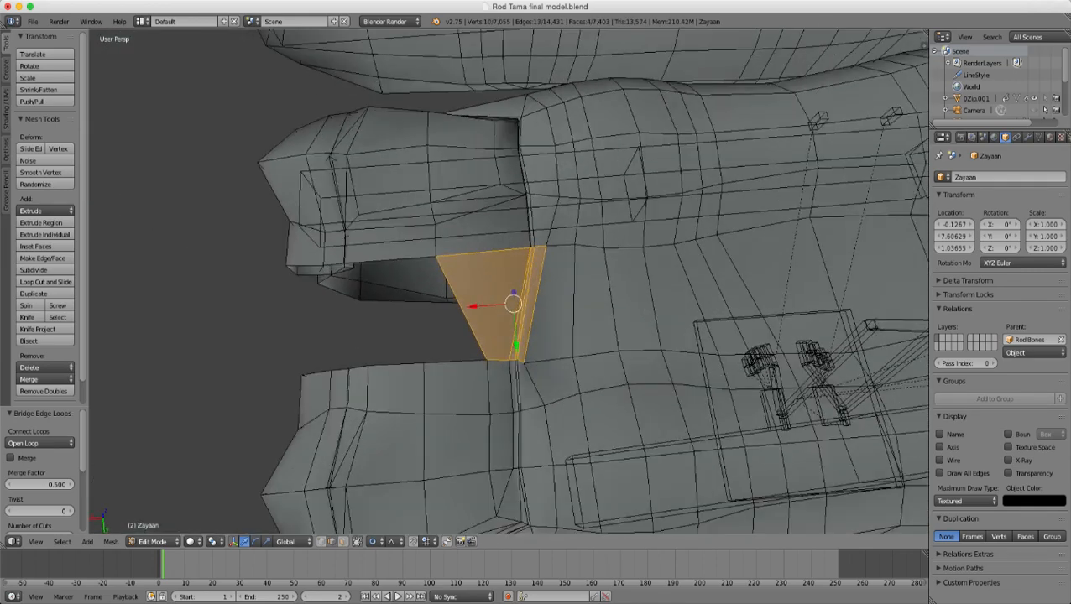
key(ctrl+r)
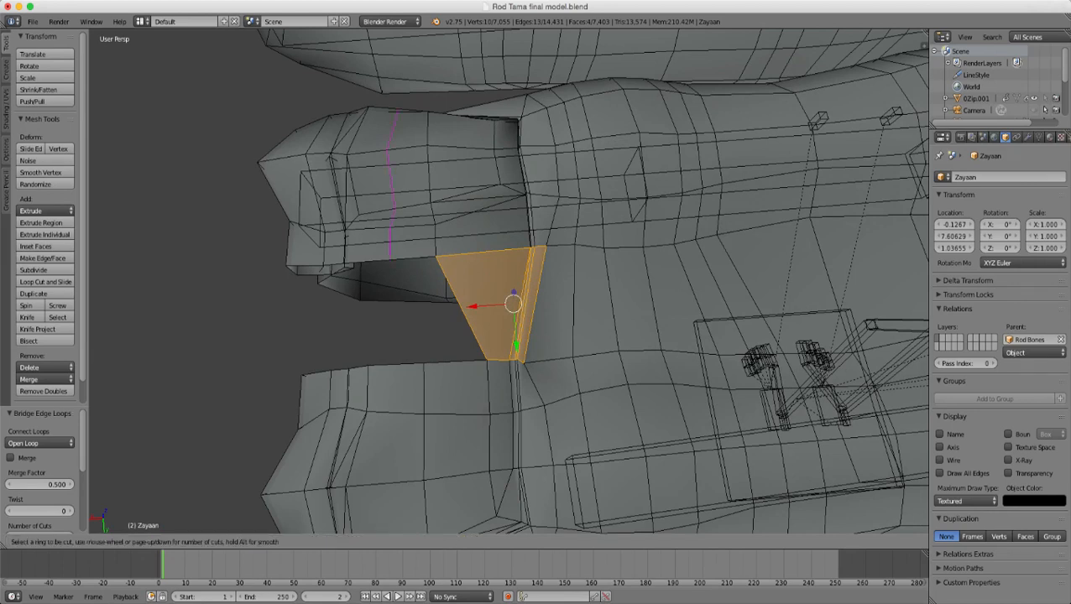
click(390, 188)
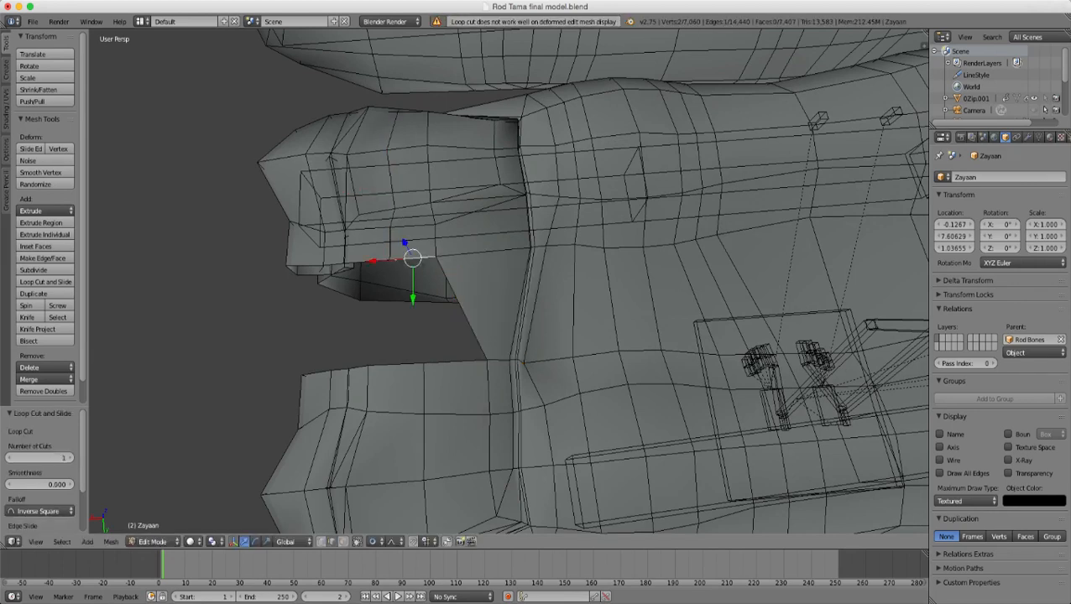
shift+right_click(454, 362)
shift+right_click(396, 364)
shift+right_click(367, 262)
shift+middle_drag(367, 262, 477, 256)
scroll(477, 256, up, 1)
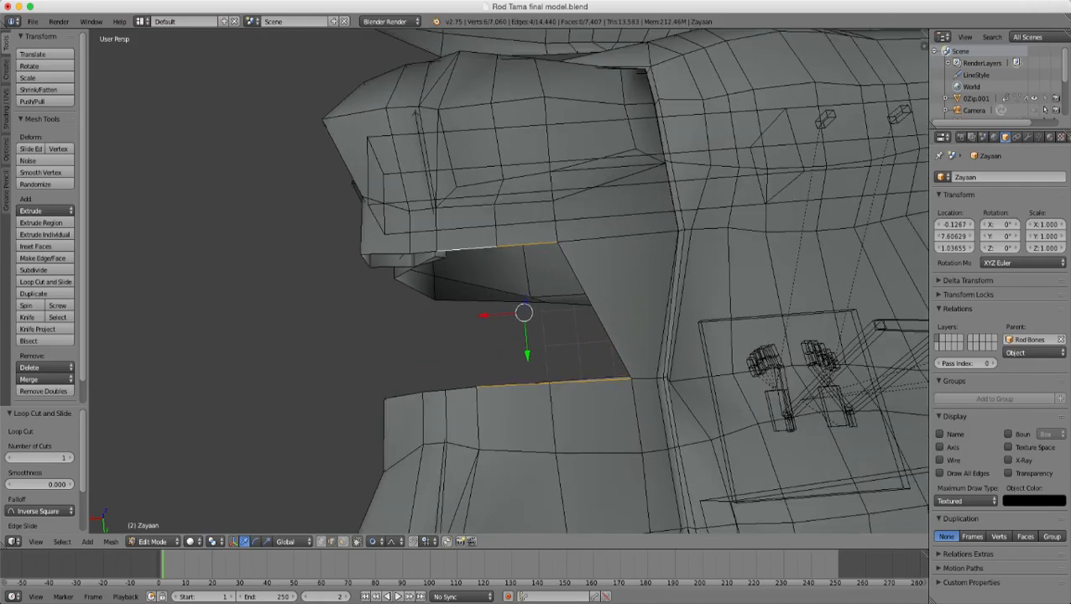
key(ctrl+z)
- Add another single loop cut around the upper fingertip, closer to its tip
key(ctrl+r)
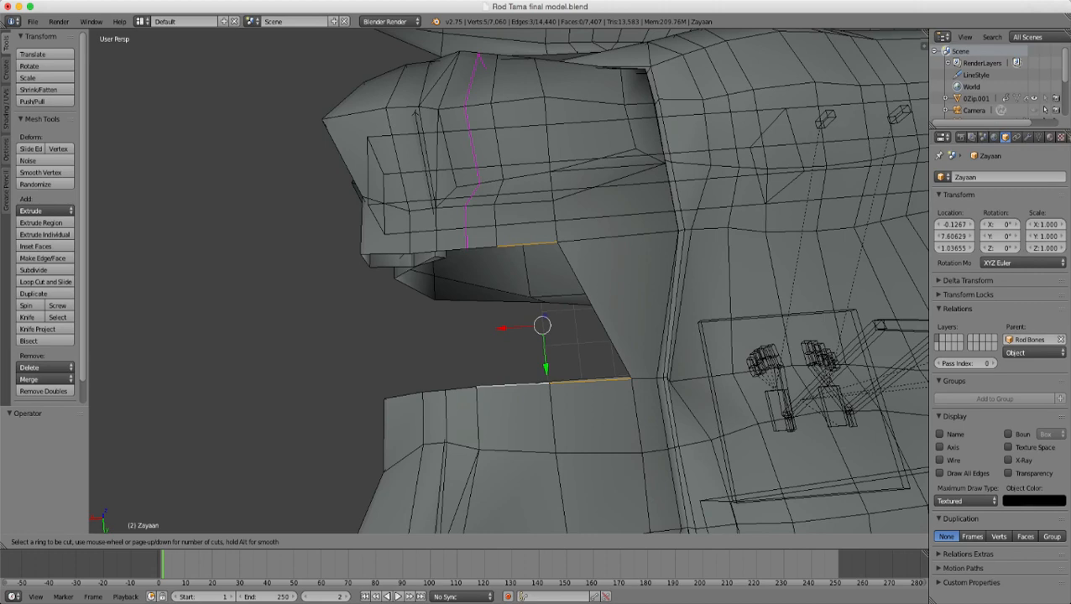
click(475, 251)
click(475, 251)
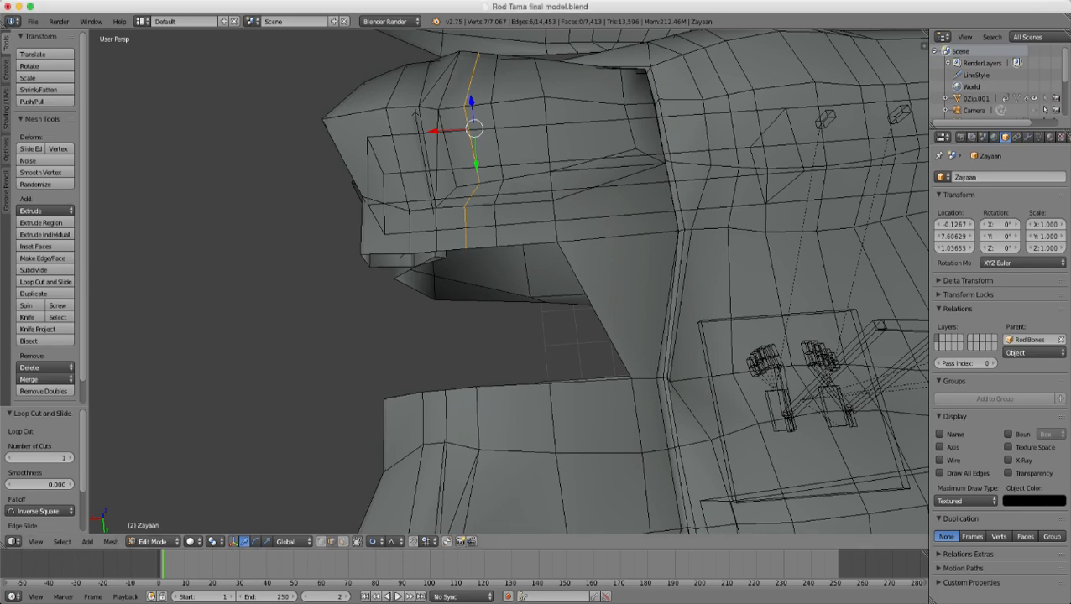
- In vertex selection, clear the selection and circle-select the crease vertices where the bridge meets the lower finger's joint
middle_drag(509, 281, 428, 265)
scroll(510, 281, up, 3)
right_click(574, 266)
key(z)
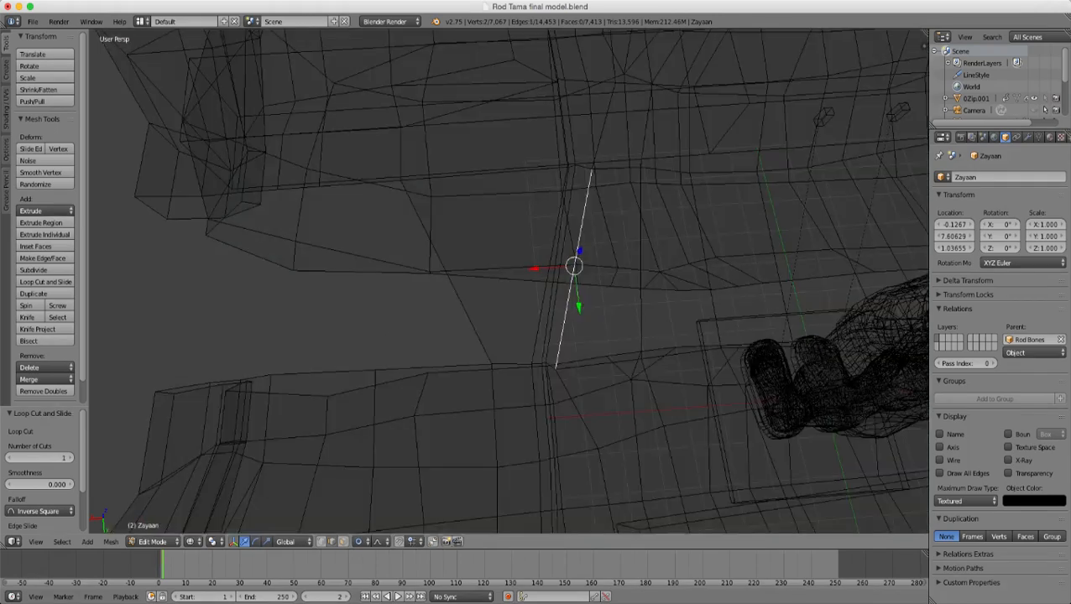
middle_drag(509, 281, 508, 265)
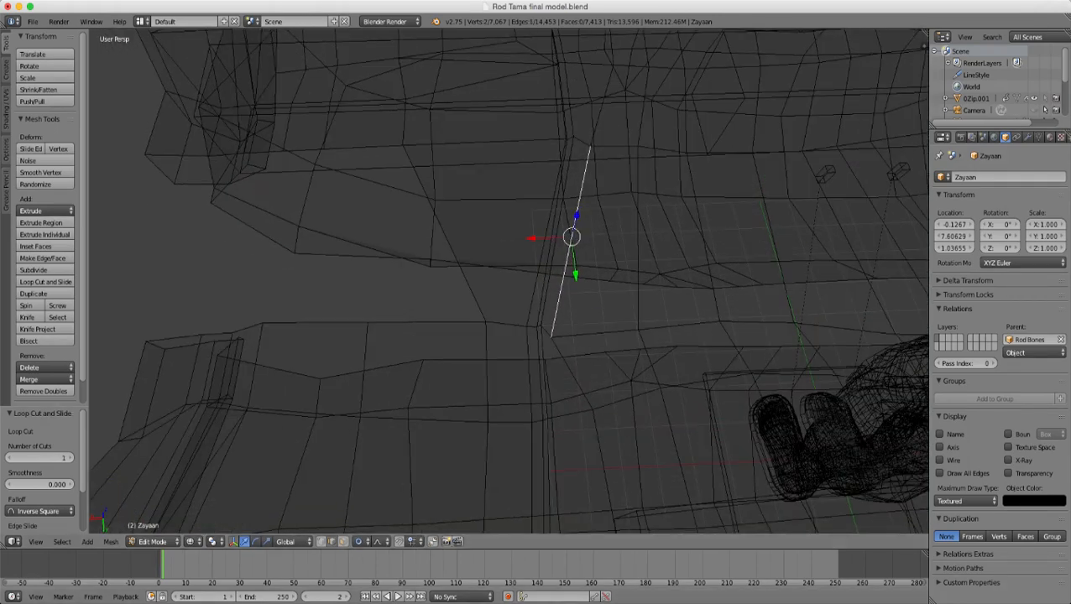
click(321, 542)
key(a)
key(c)
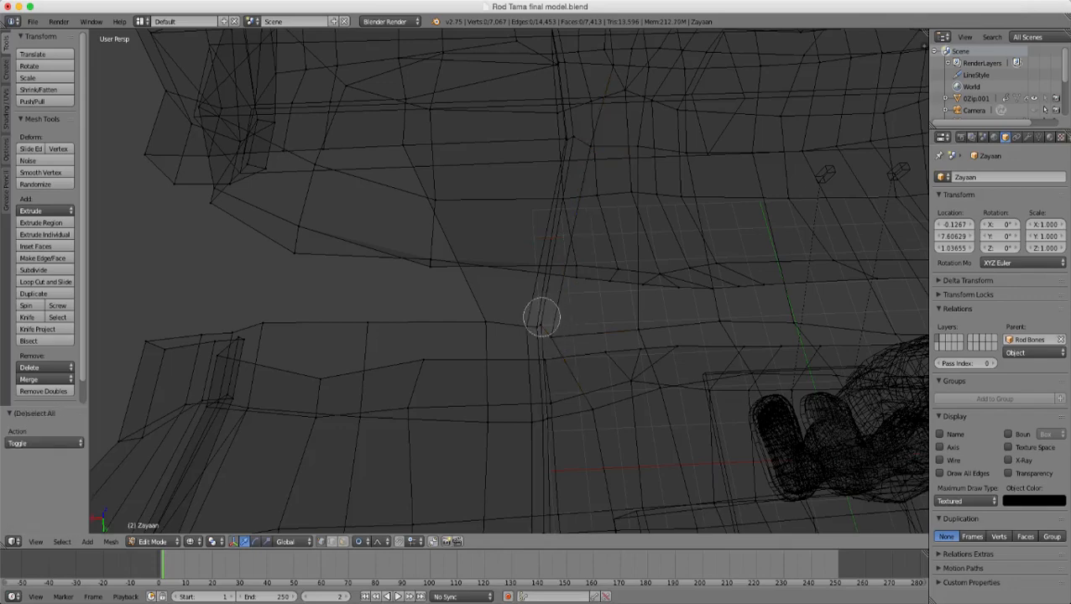
drag(537, 317, 542, 324)
key(Escape)
key(z)
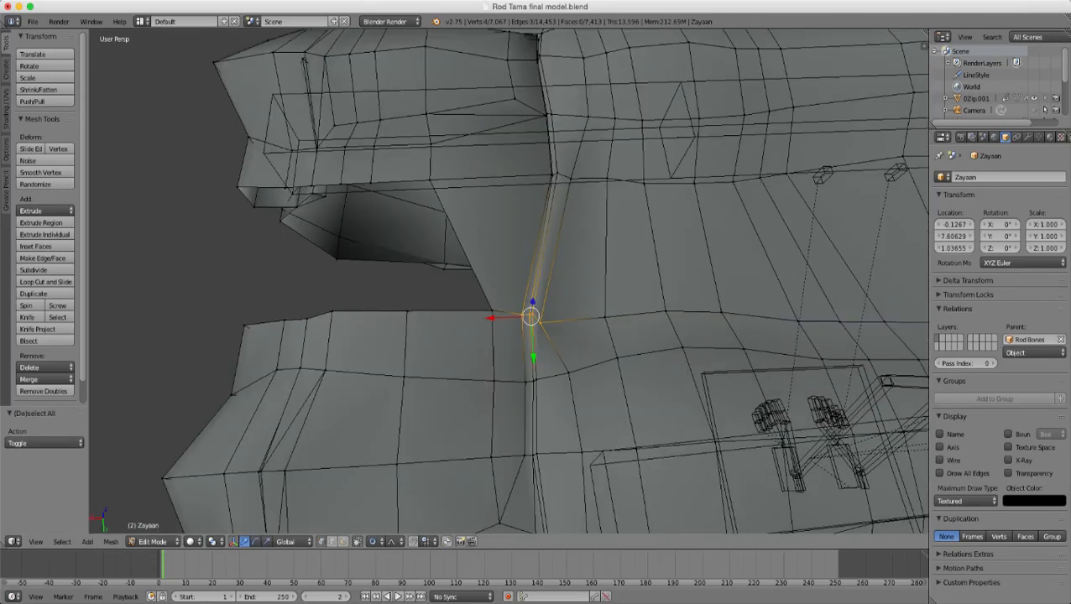
- Move the selected joint crease vertices -0.014 along X with smooth proportional editing at size 0.04
key(g)
key(x)
key(Escape)
key(g)
scroll(1045, 109, up, 2)
key(x)
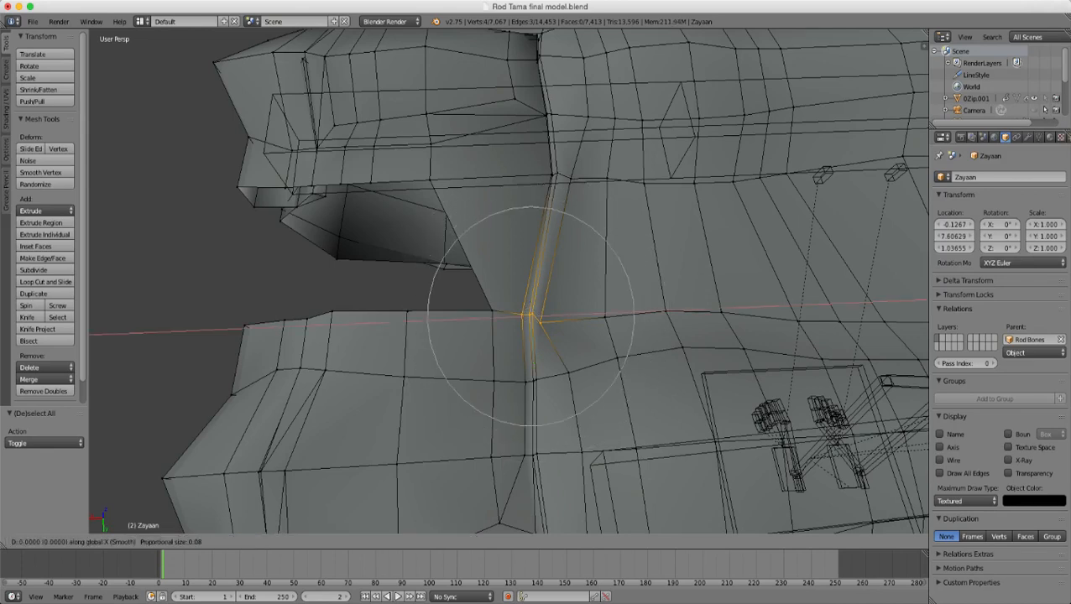
scroll(1045, 109, up, 2)
scroll(1045, 109, up, 2)
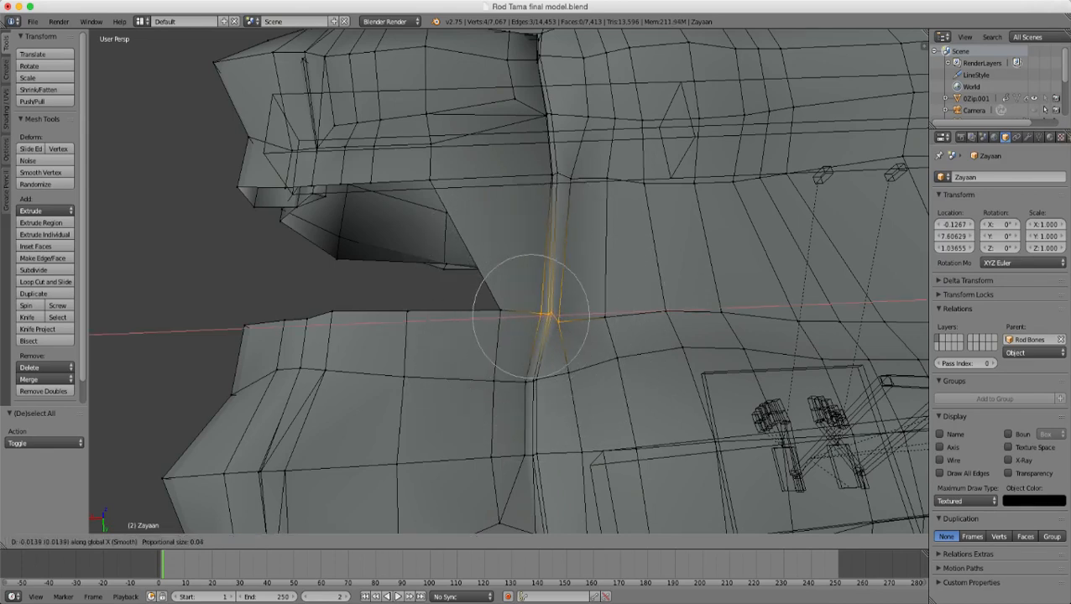
click(1045, 109)
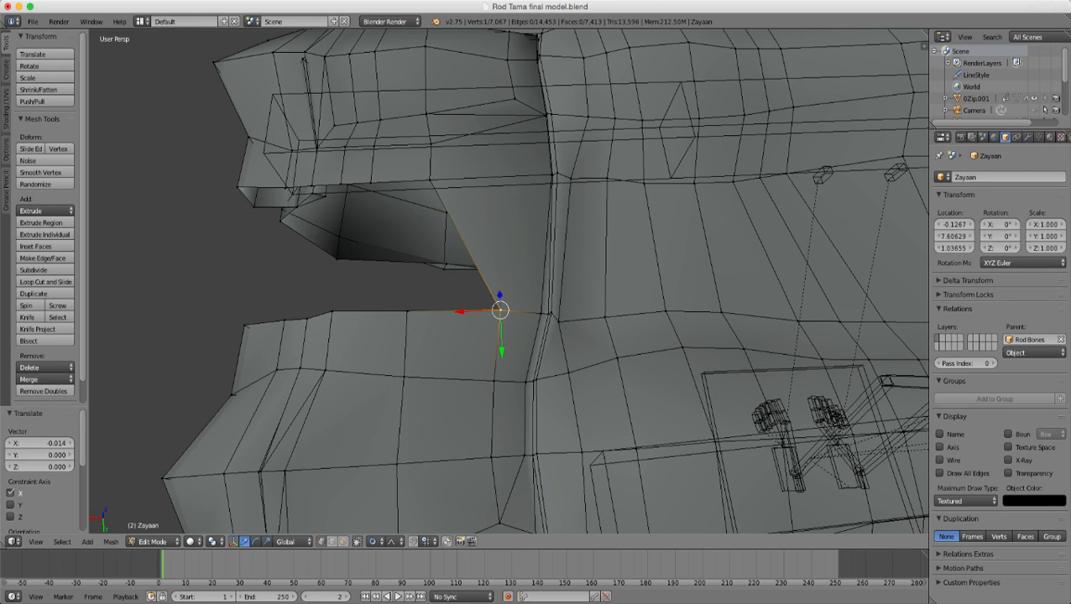
- Move the bridge's lower corner vertex 0.020 along X and the lower finger's vertex just below it 0.015 along X
key(g)
key(x)
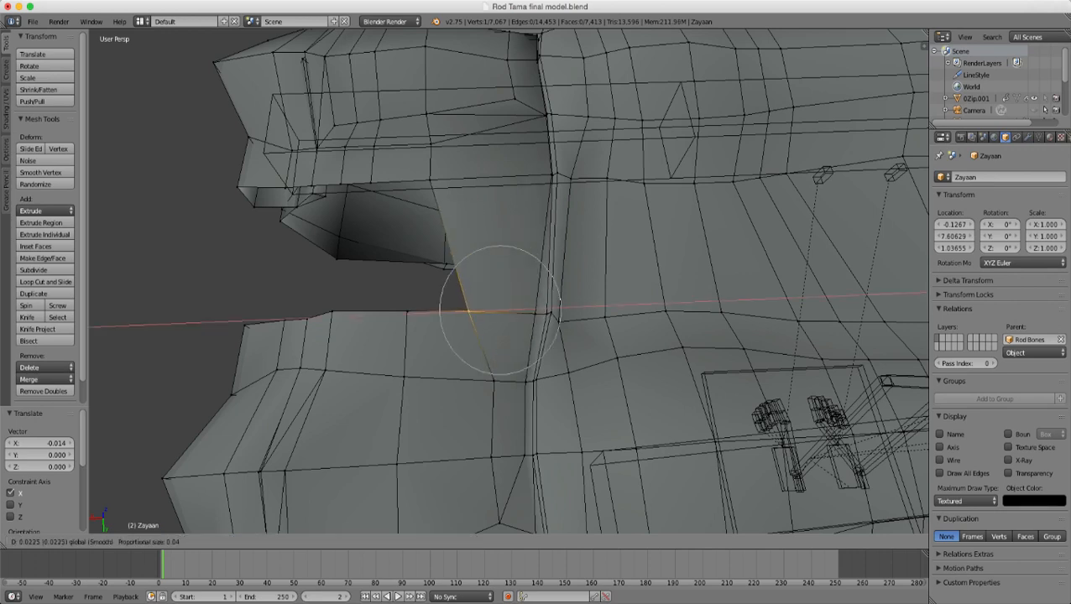
click(472, 311)
right_click(493, 381)
key(g)
key(x)
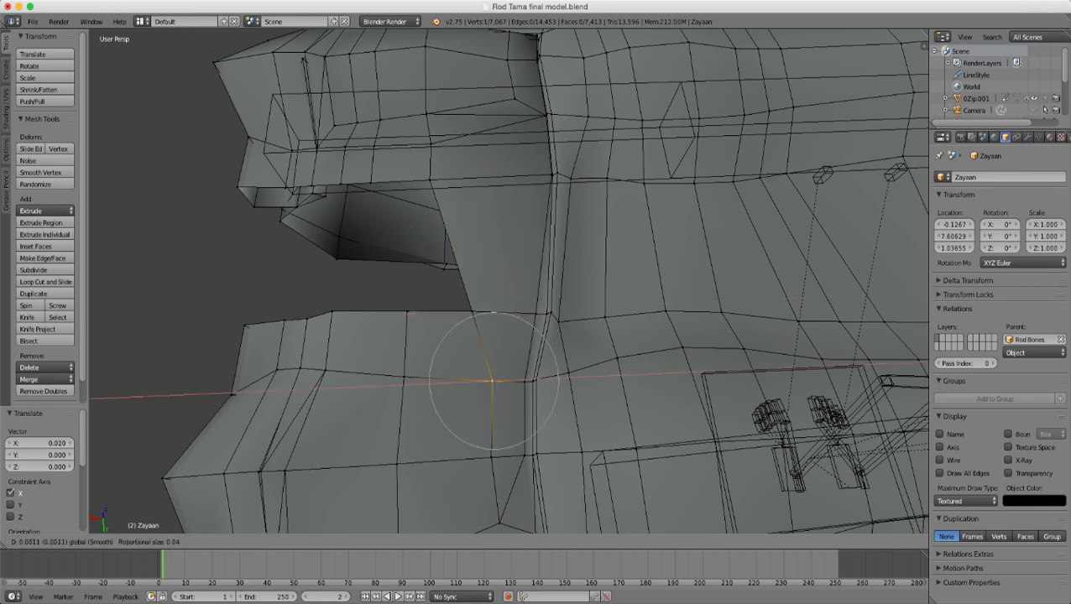
key(Return)
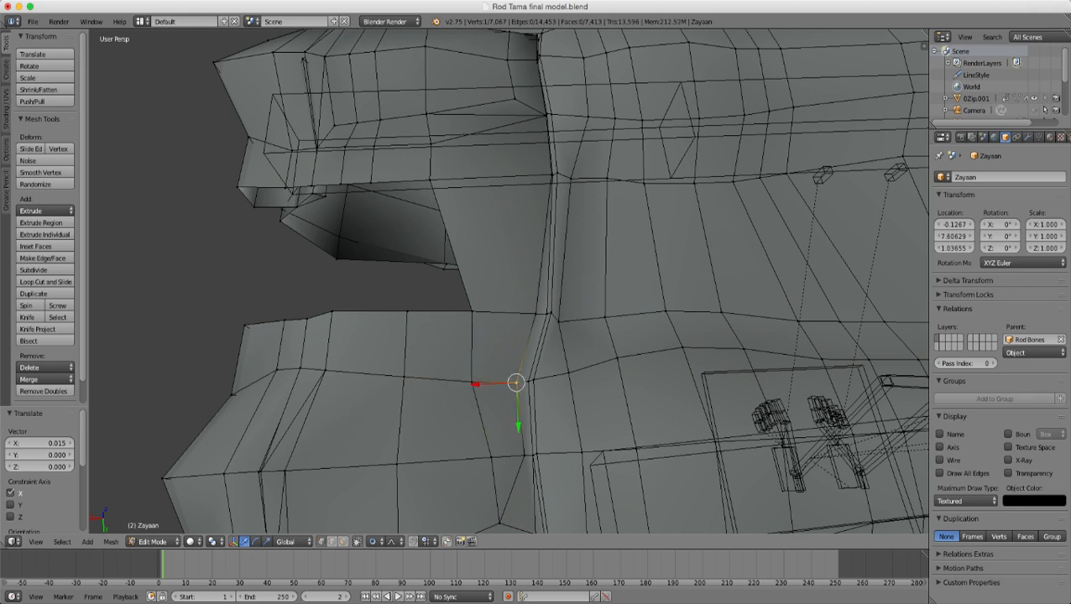
- Move the vertex beside the lower finger's joint crease -0.009 along X with proportional size 0.03
key(g)
key(x)
scroll(516, 383, down, 2)
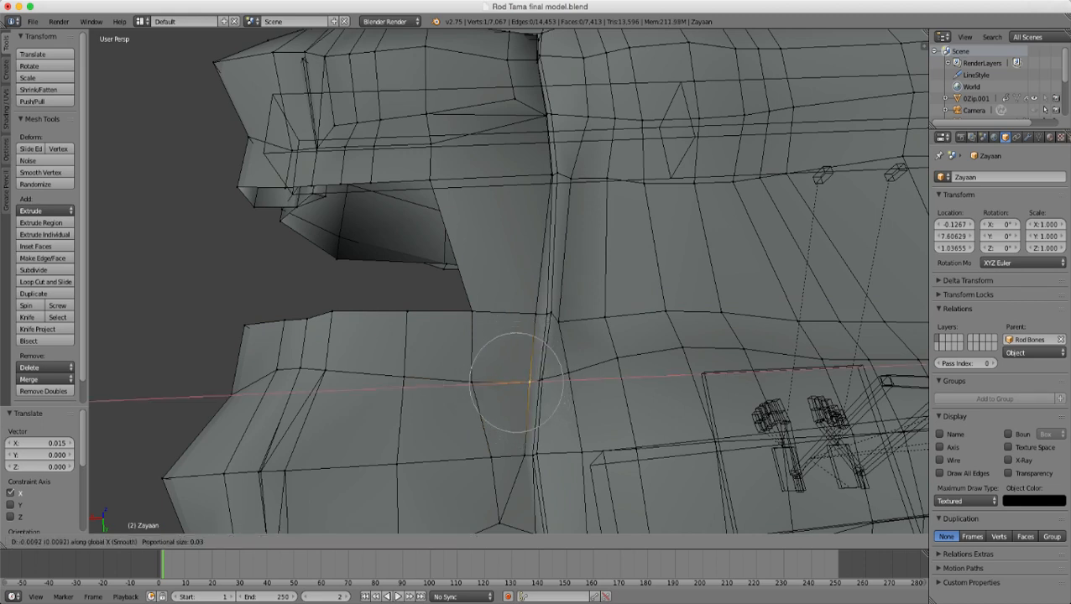
key(Return)
- Examine the bridged fingers in Object Mode, return to Edit Mode and clear the vertex selection
scroll(545, 281, down, 5)
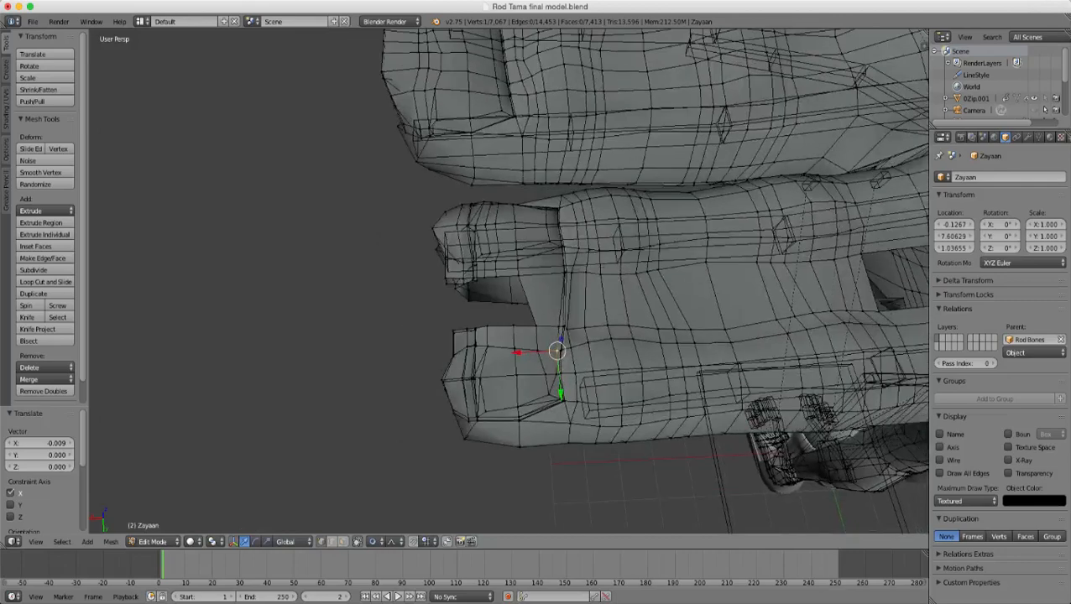
key(Tab)
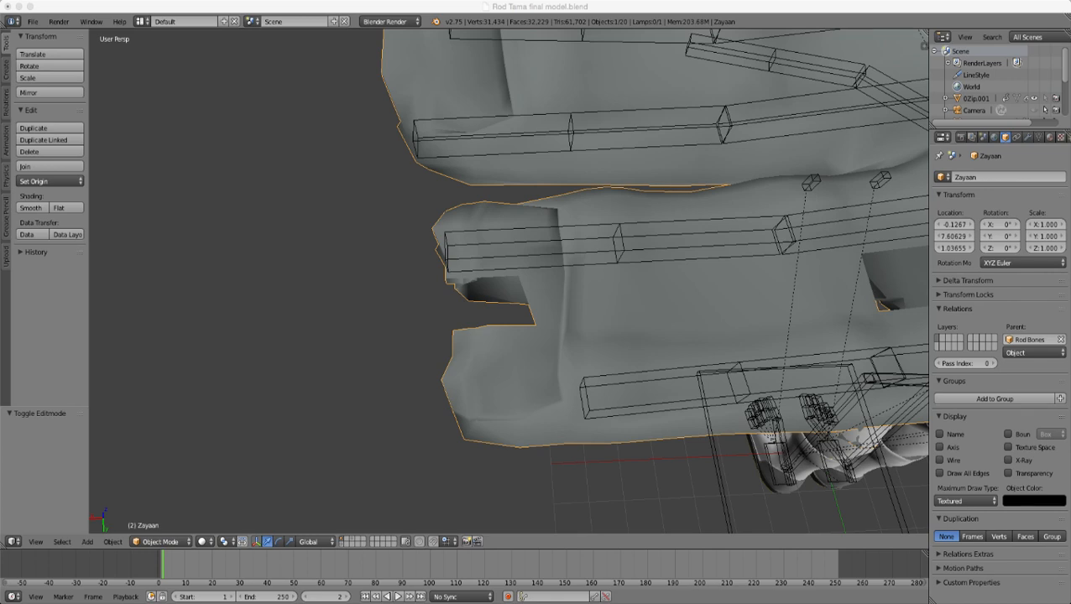
scroll(509, 281, up, 5)
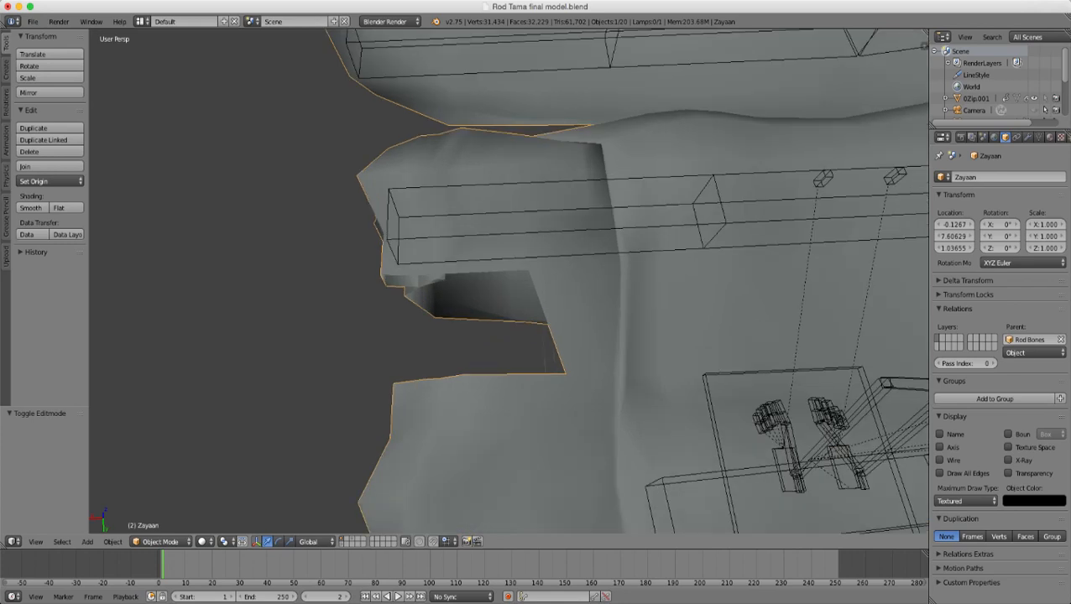
key(Tab)
scroll(509, 281, down, 2)
middle_drag(508, 281, 528, 284)
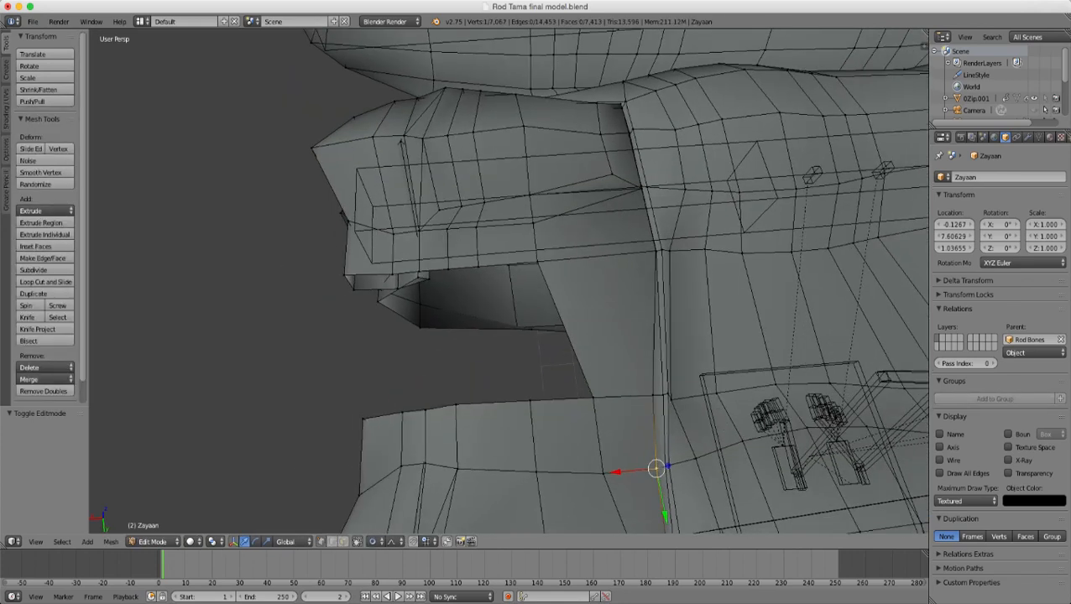
key(a)
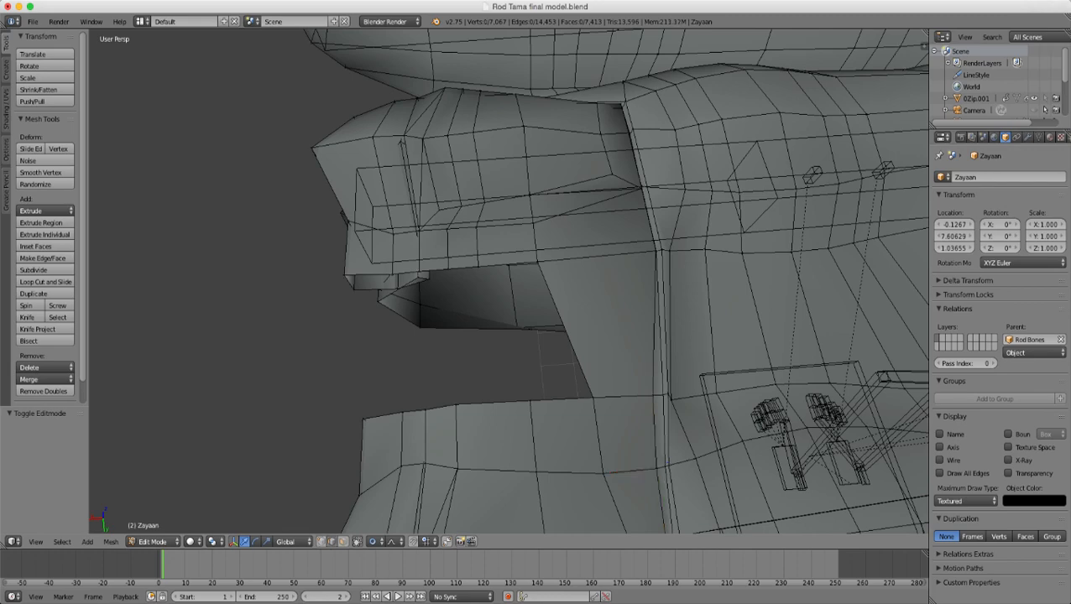
- Select the gap's boundary edges between the two fingers, leave out the palm-side portion, and bridge the fingertip-side edge loops
alt+right_click(568, 332)
key(z)
middle_drag(568, 333, 617, 437)
key(c)
scroll(831, 315, down, 3)
key(Escape)
scroll(820, 313, down, 2)
key(c)
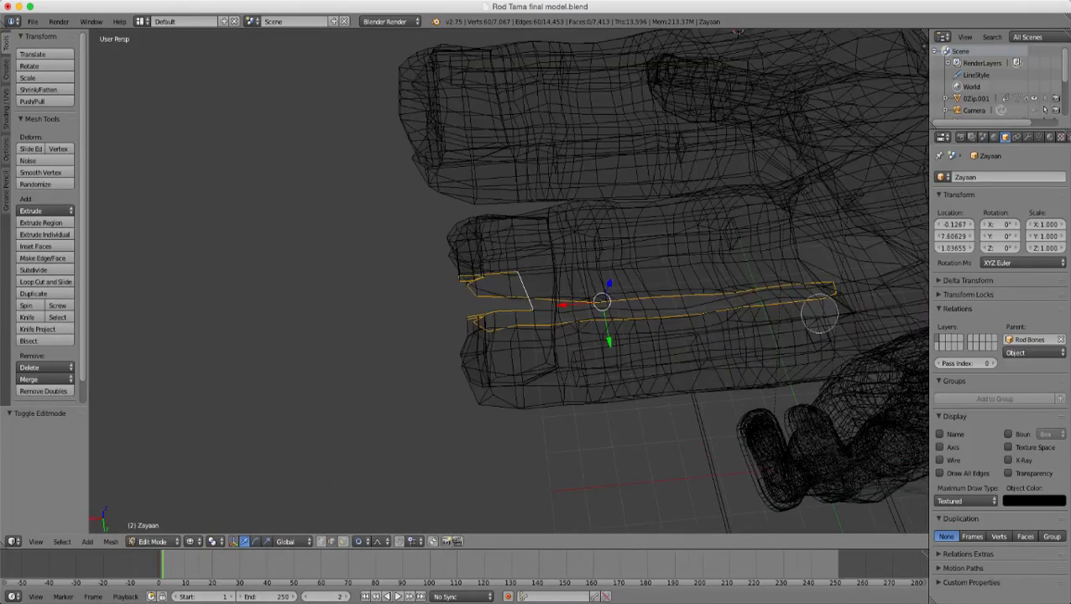
scroll(750, 300, down, 6)
middle_drag(742, 300, 809, 295)
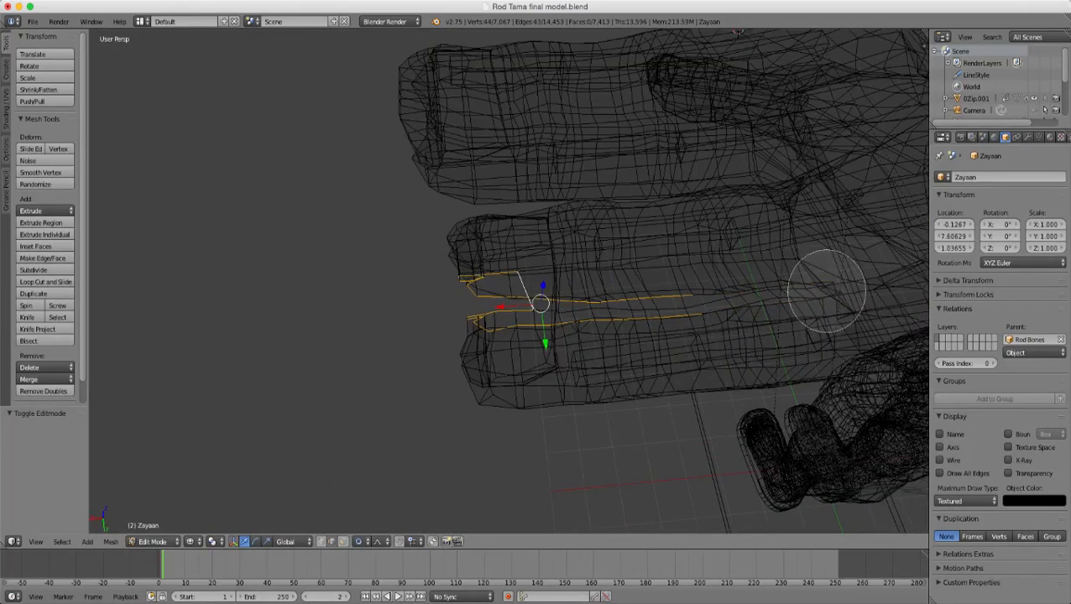
key(Escape)
scroll(713, 299, up, 3)
key(z)
key(z)
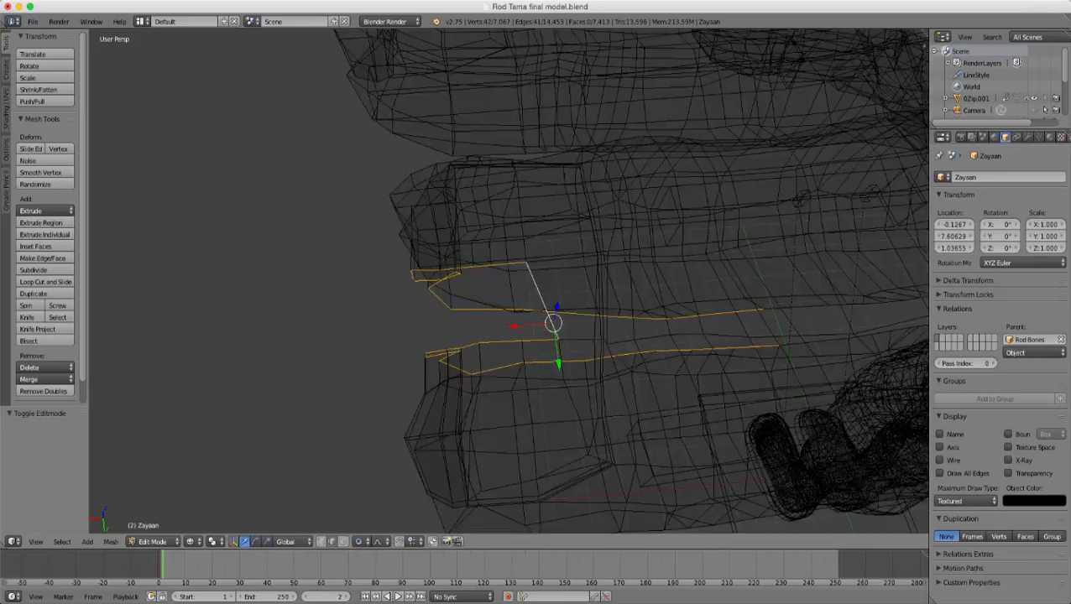
middle_drag(564, 289, 588, 298)
key(c)
scroll(561, 335, up, 6)
key(z)
key(w)
click(632, 326)
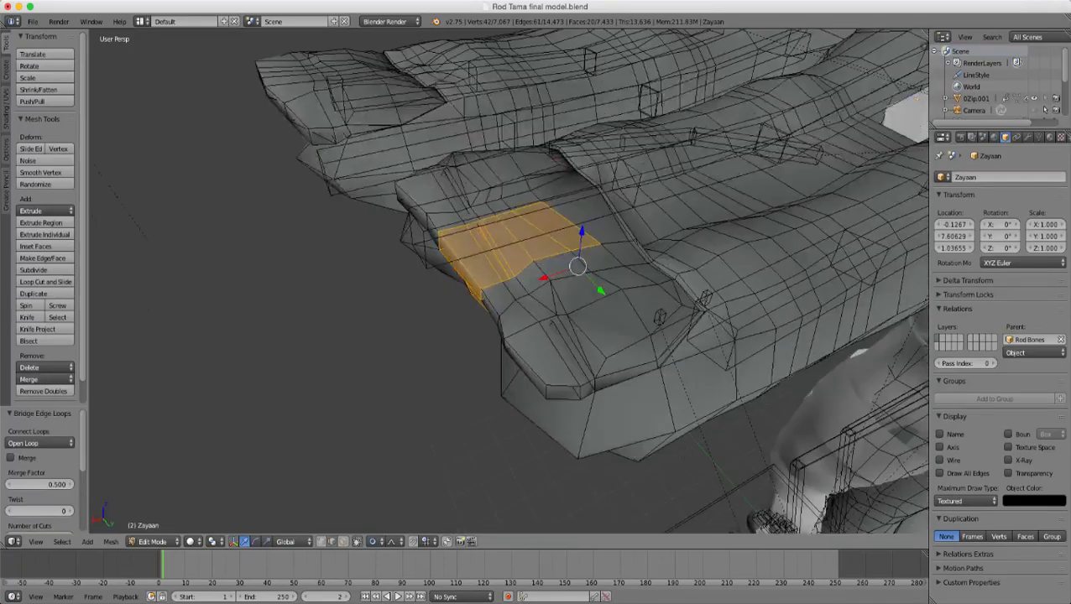
- Examine the bridged fingers and the remaining hole between them in Object Mode from several angles
key(Tab)
scroll(579, 302, down, 5)
middle_drag(504, 411, 675, 512)
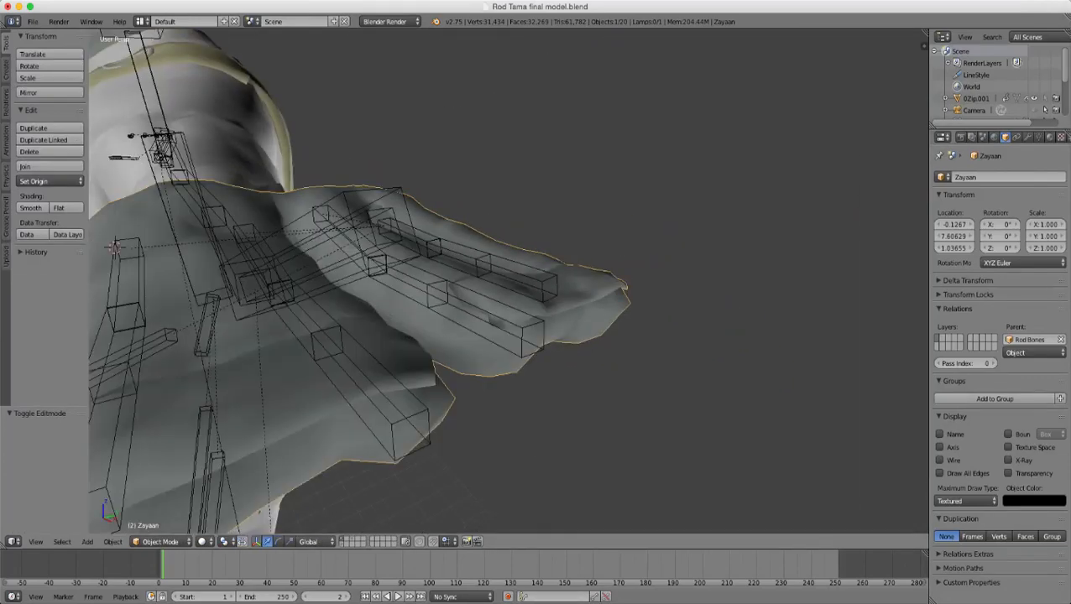
middle_drag(587, 277, 529, 487)
middle_drag(529, 420, 596, 294)
middle_drag(504, 286, 600, 226)
scroll(558, 298, up, 3)
shift+middle_drag(470, 327, 595, 290)
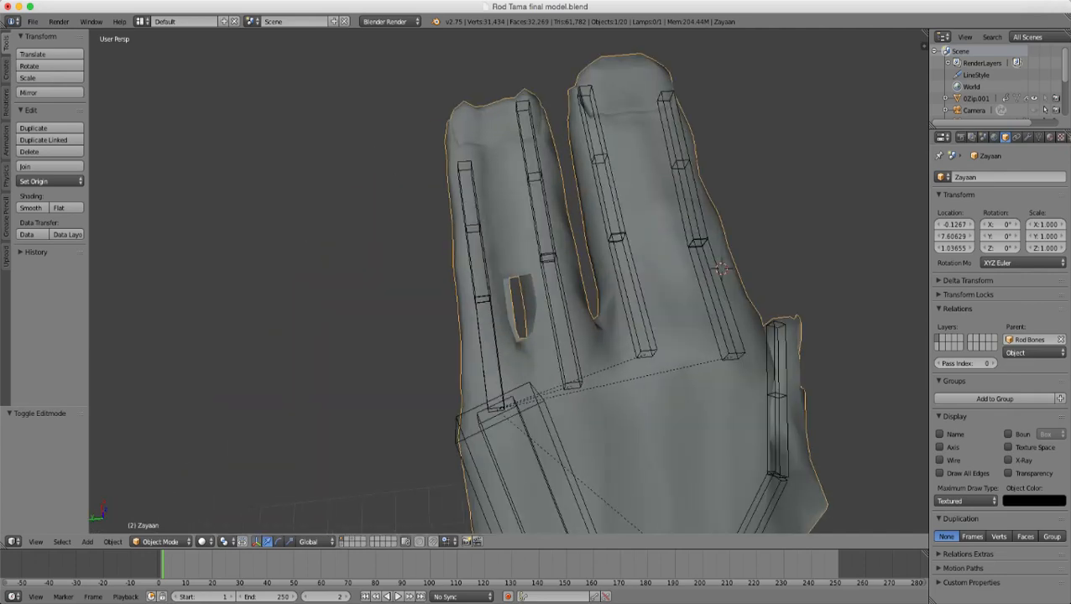
scroll(537, 302, up, 5)
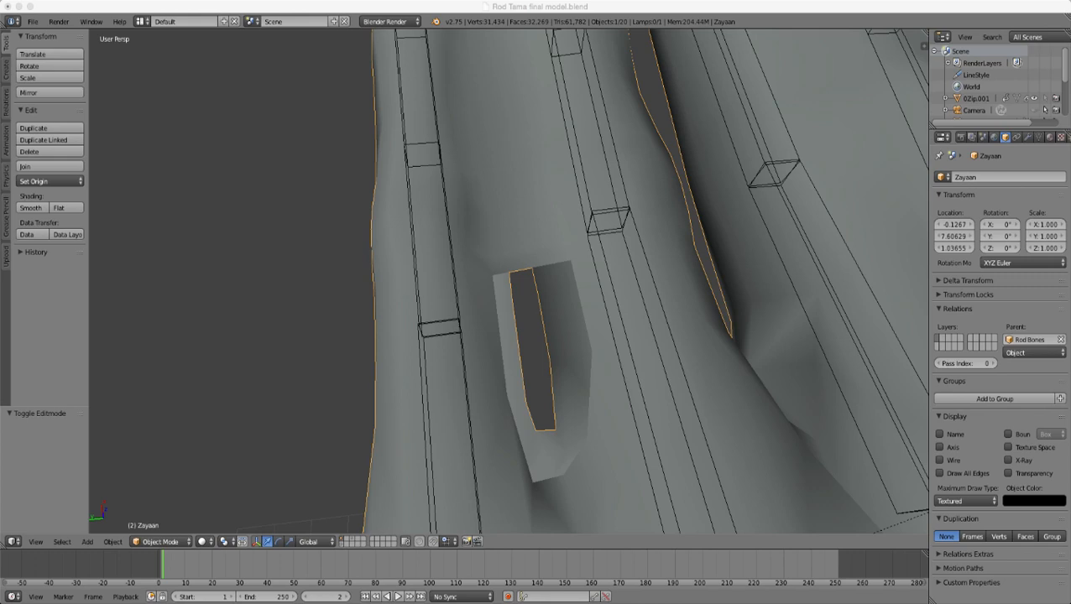
scroll(509, 282, down, 5)
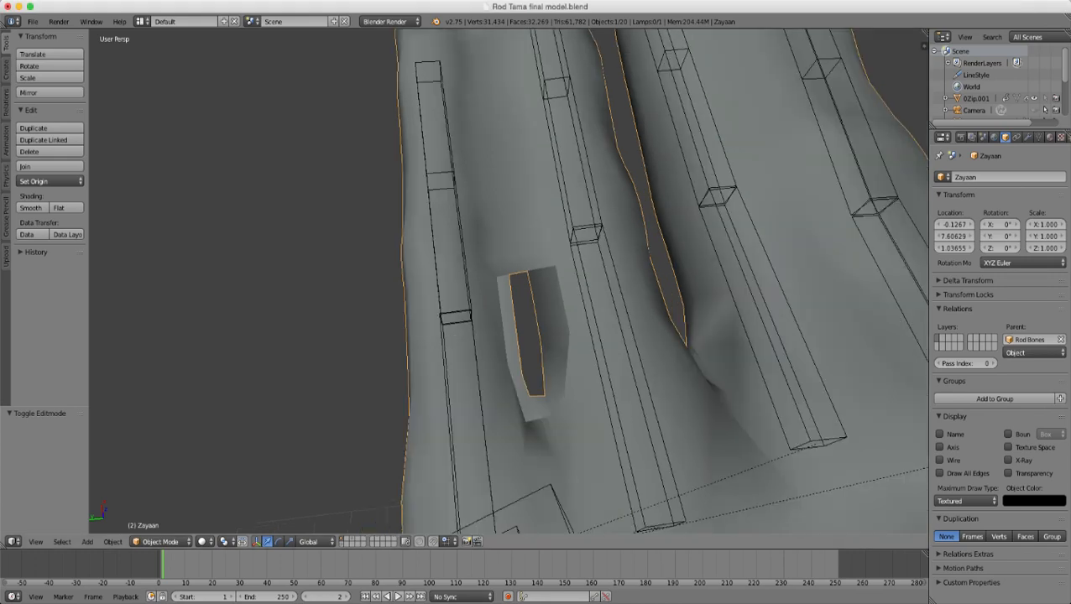
middle_drag(509, 281, 524, 222)
scroll(509, 281, up, 4)
- In Edit Mode, fill the fingertip-side part of the remaining hole with a face between its two opposite side edges
key(Tab)
scroll(509, 281, up, 6)
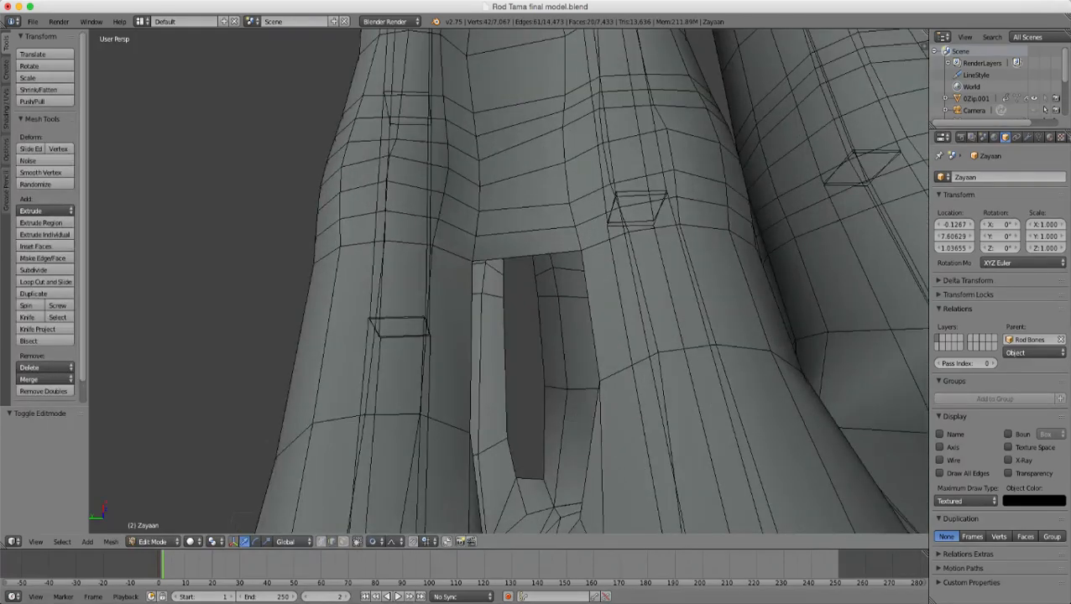
right_click(452, 253)
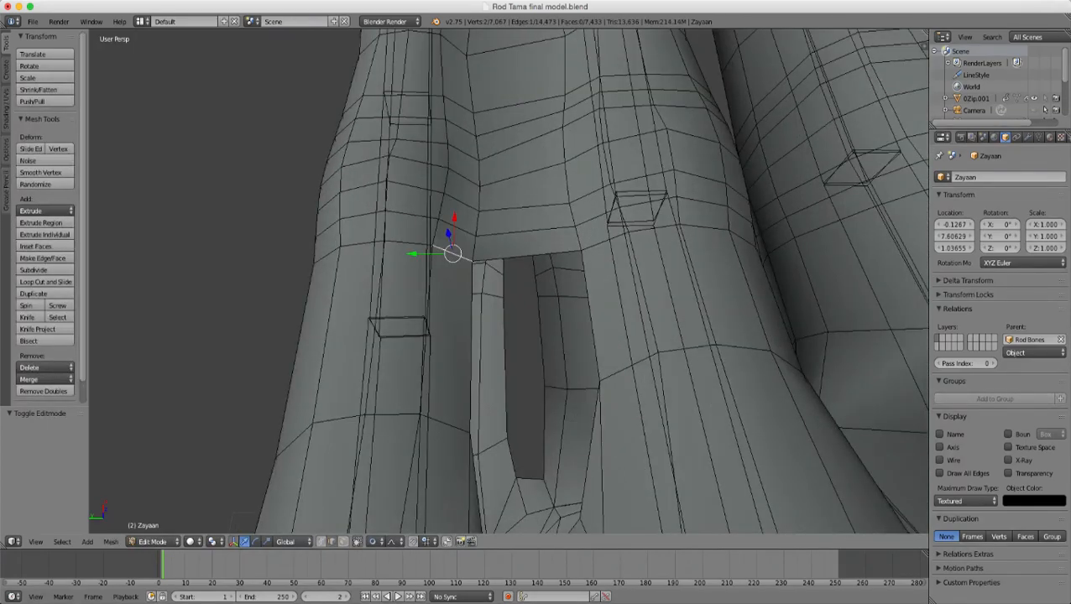
right_click(471, 339)
shift+right_click(591, 316)
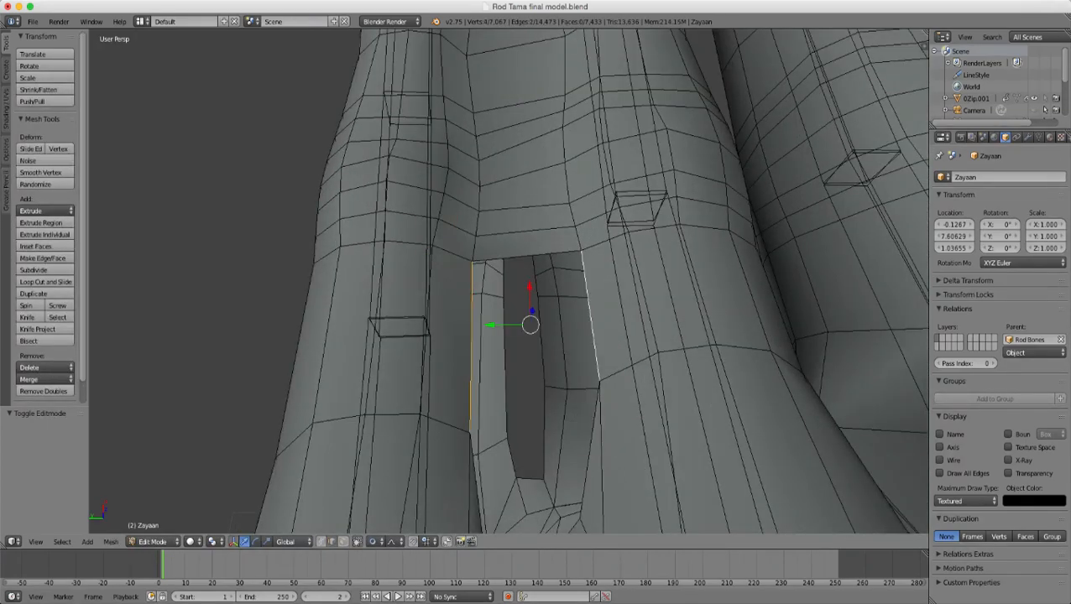
middle_drag(591, 315, 574, 215)
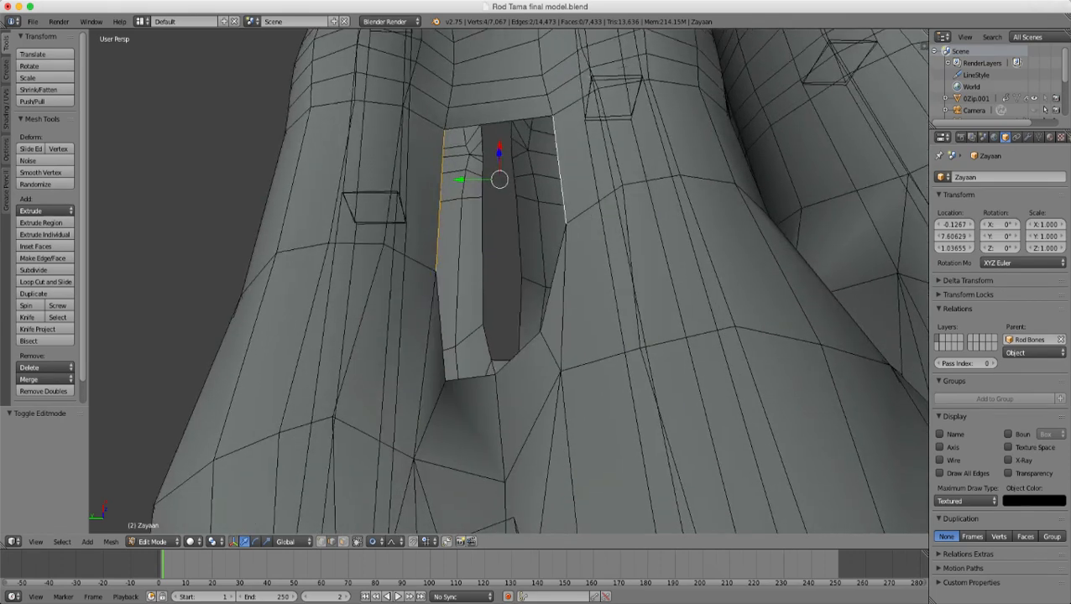
key(f)
middle_drag(537, 316, 540, 277)
scroll(509, 281, down, 2)
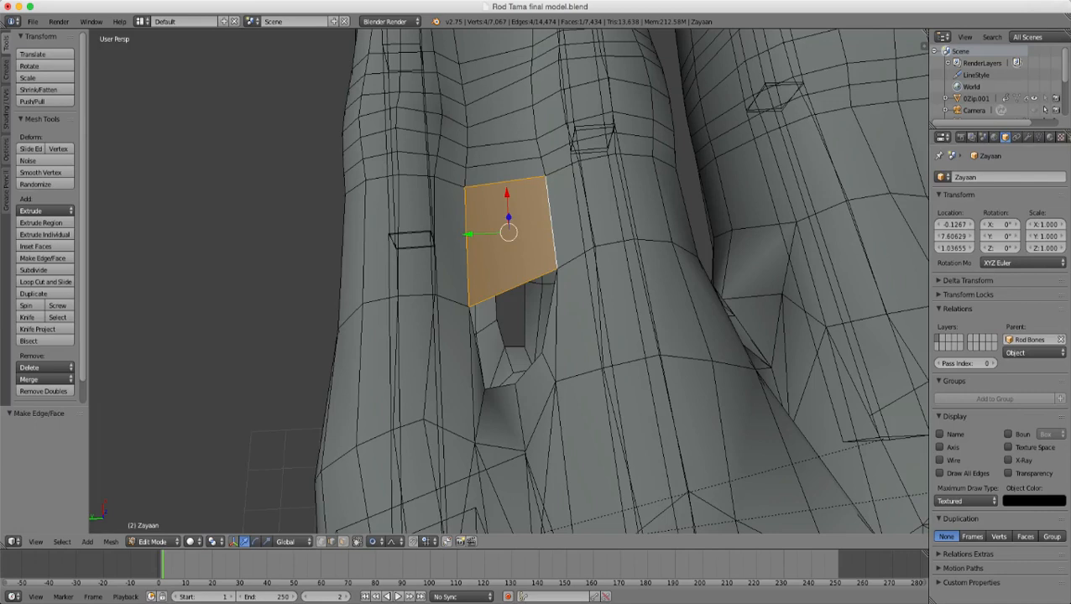
- Fill the next section of the hole toward the palm with a face between its two side edges, and clear the selection
right_click(549, 310)
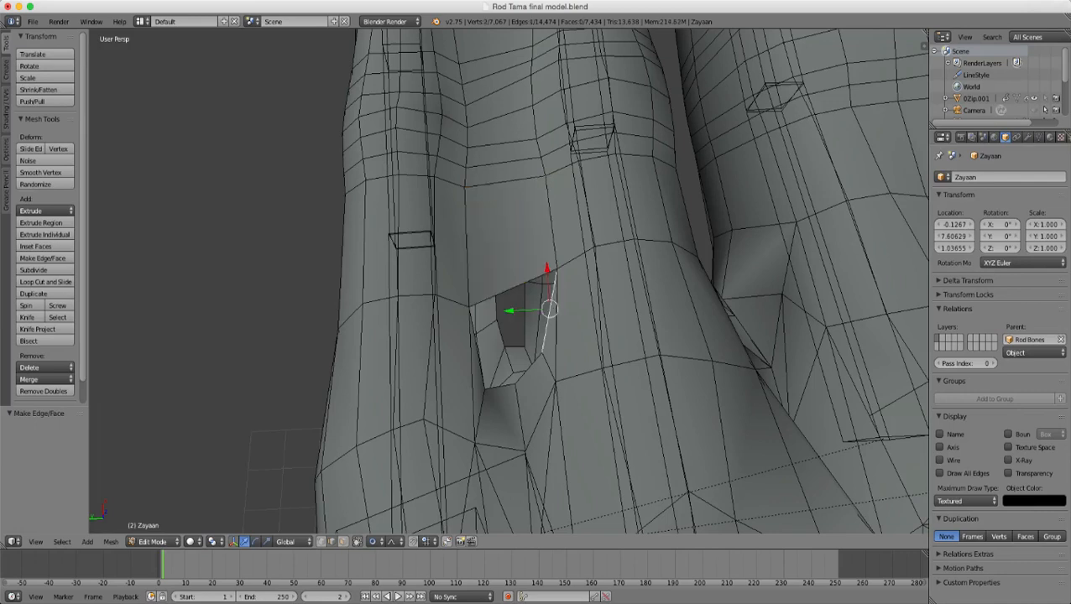
shift+right_click(478, 348)
middle_drag(478, 347, 456, 343)
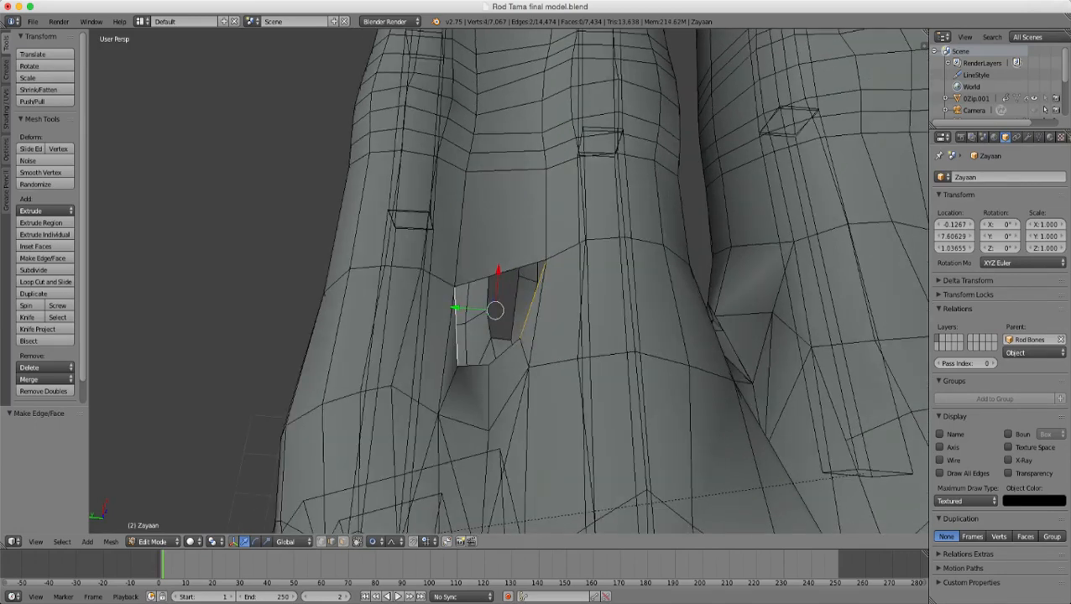
key(f)
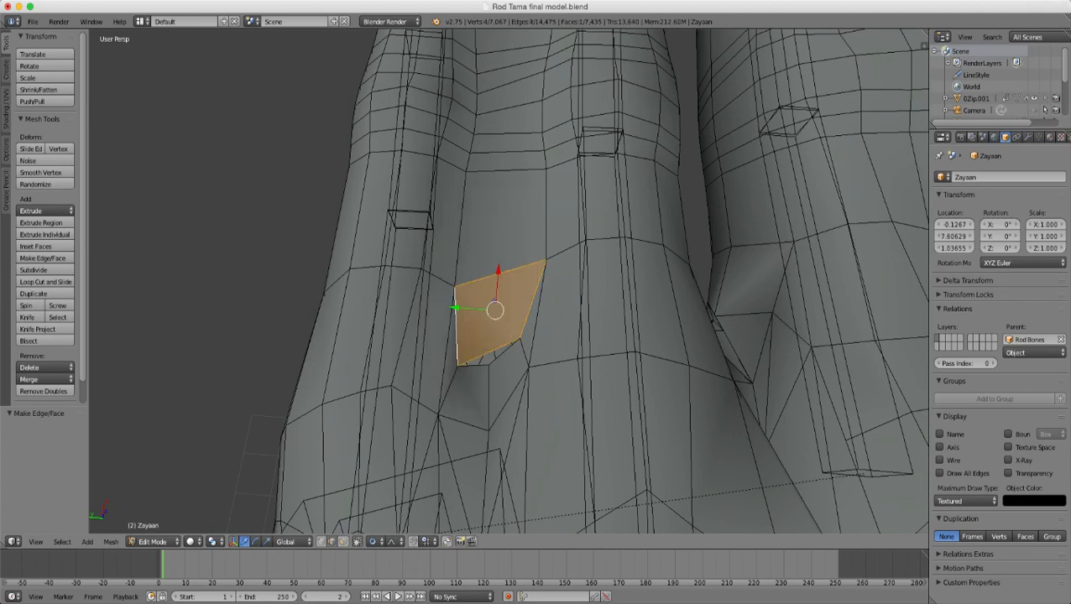
key(a)
- Bridge the two long sides of the open gap on the other side of the fingers, leaving its end edges out of the selection
scroll(470, 336, down, 7)
middle_drag(470, 335, 503, 378)
scroll(579, 290, up, 4)
scroll(428, 277, up, 4)
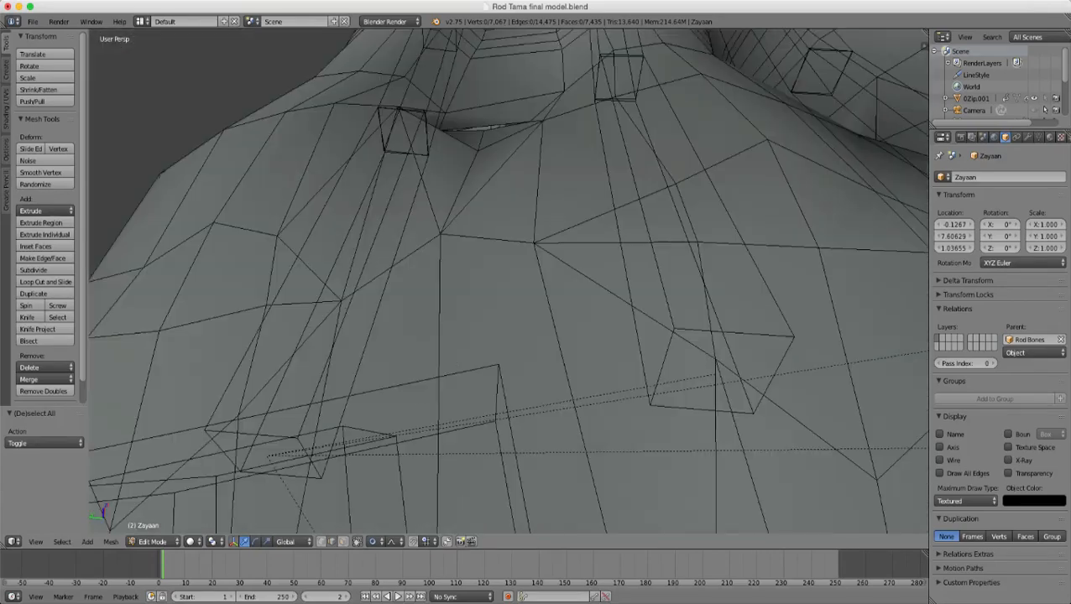
scroll(503, 335, up, 4)
middle_drag(503, 336, 507, 281)
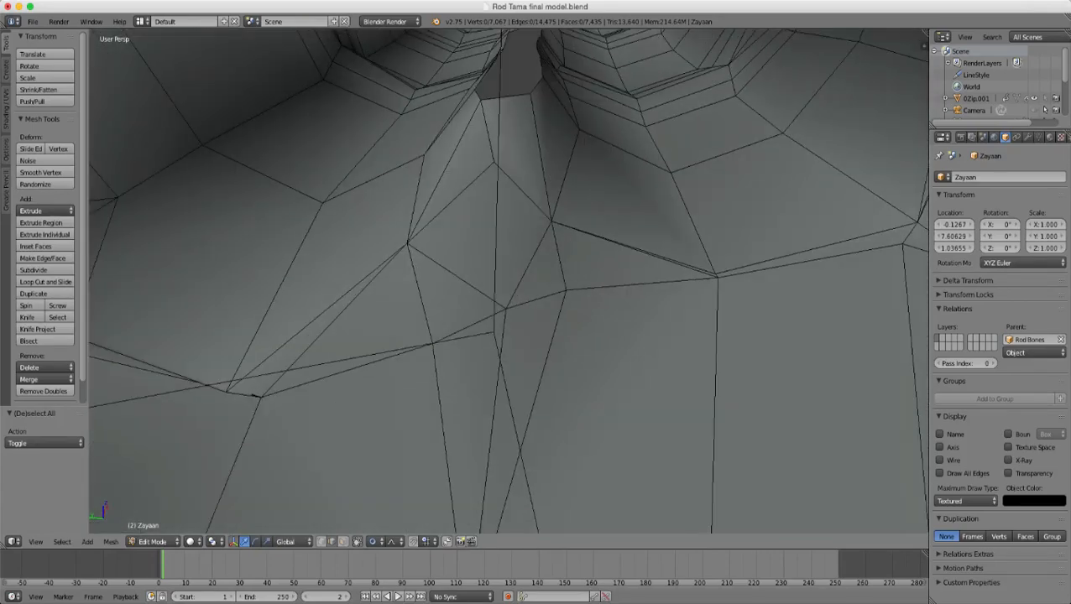
shift+middle_drag(508, 218, 504, 437)
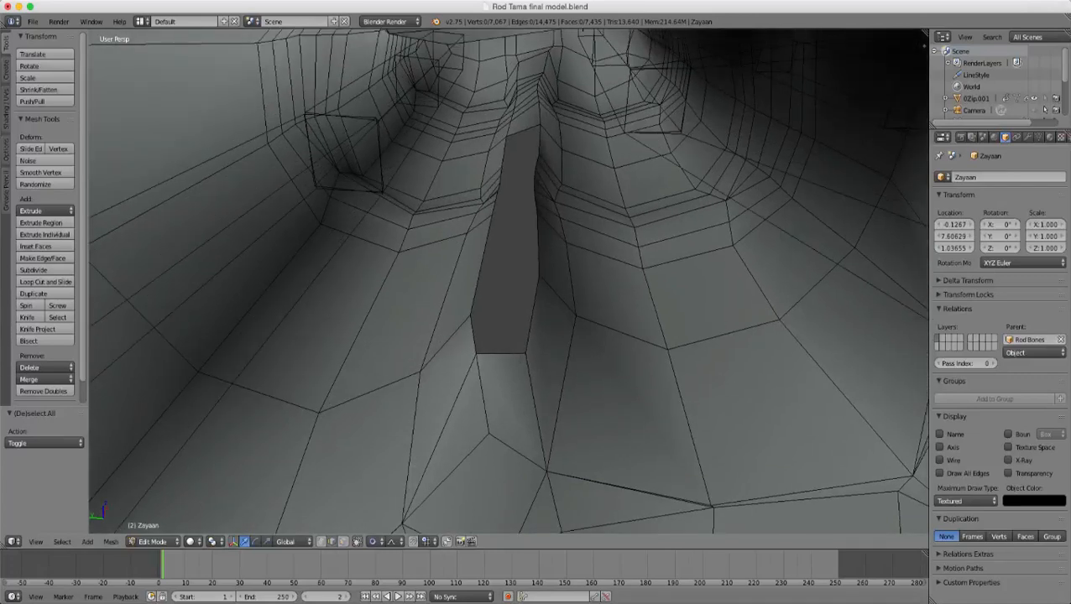
alt+right_click(482, 265)
shift+right_click(473, 335)
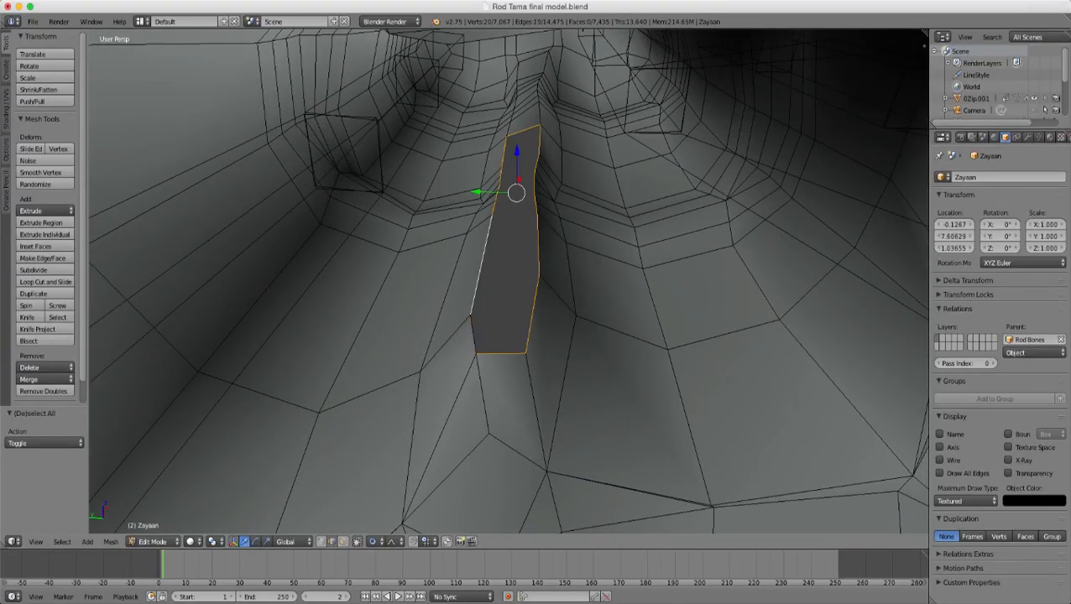
shift+right_click(474, 334)
shift+right_click(500, 353)
shift+right_click(532, 316)
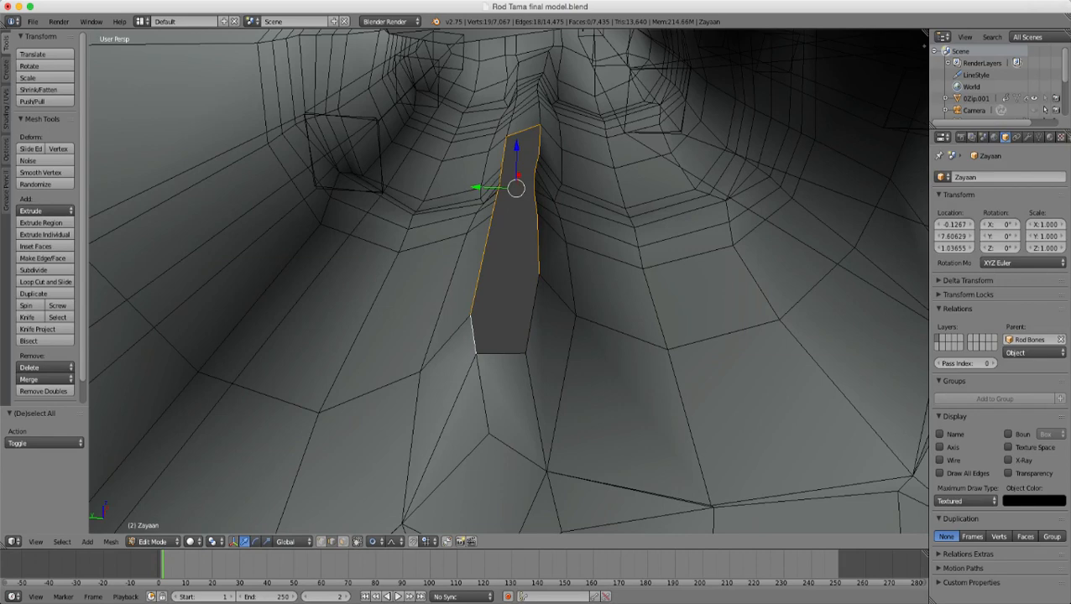
shift+right_click(532, 314)
shift+right_click(523, 130)
middle_drag(523, 131, 567, 156)
key(w)
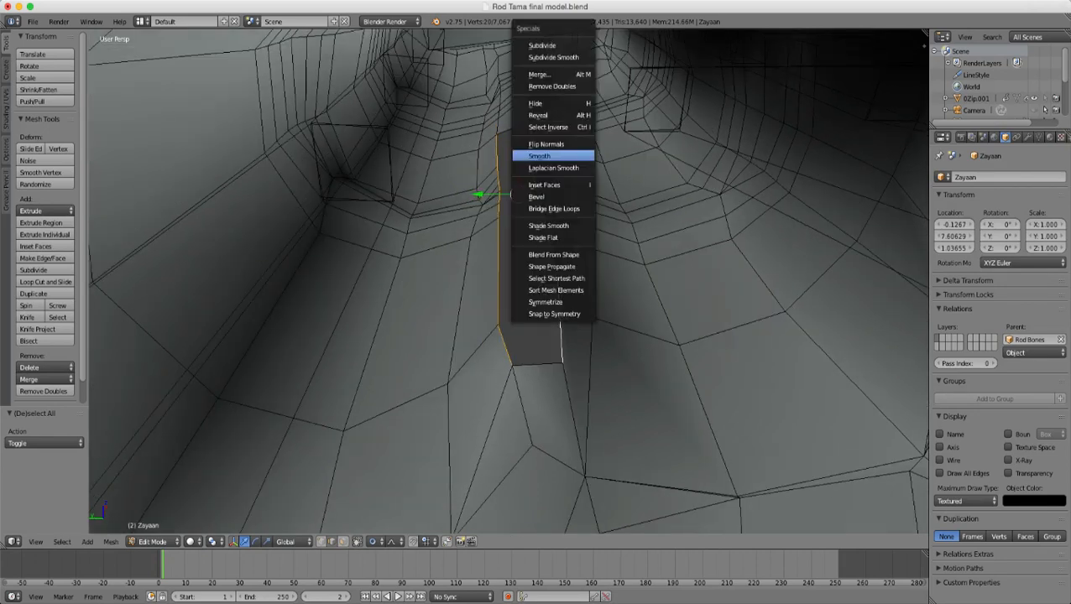
click(553, 208)
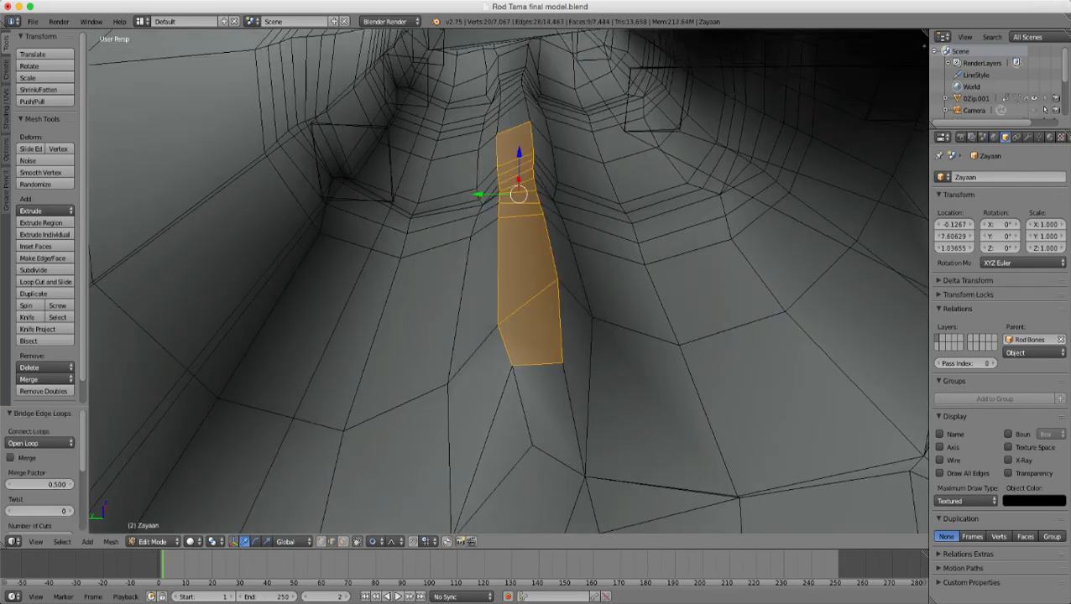
key(z)
key(z)
key(a)
- Add one lengthwise loop cut along the middle of the bridged strip between the two fingers
scroll(509, 282, down, 5)
scroll(508, 281, down, 3)
middle_drag(508, 281, 510, 357)
scroll(510, 357, up, 3)
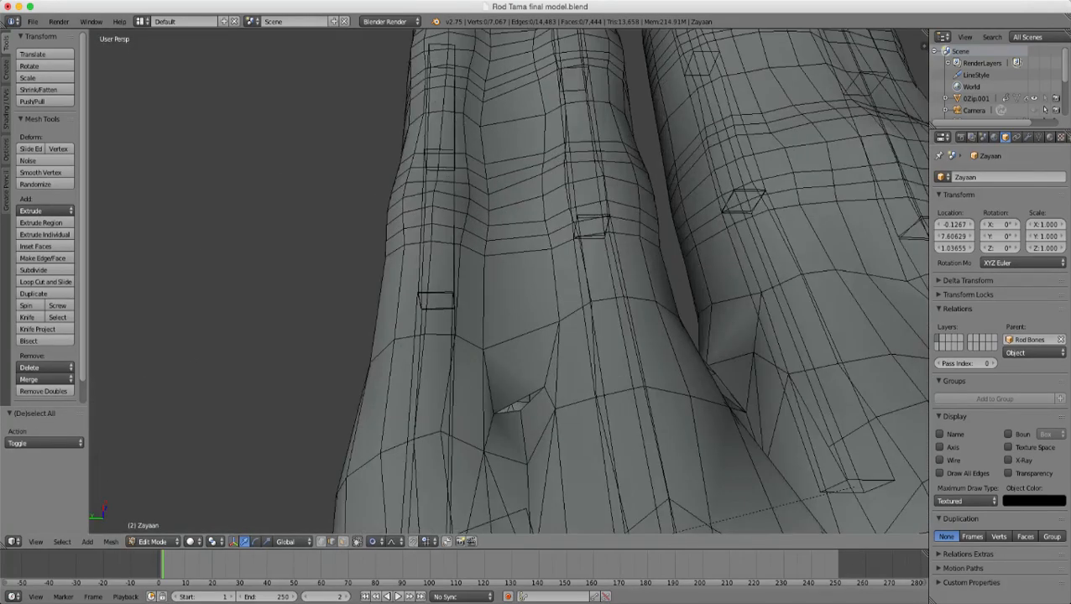
key(ctrl+r)
double_click(518, 336)
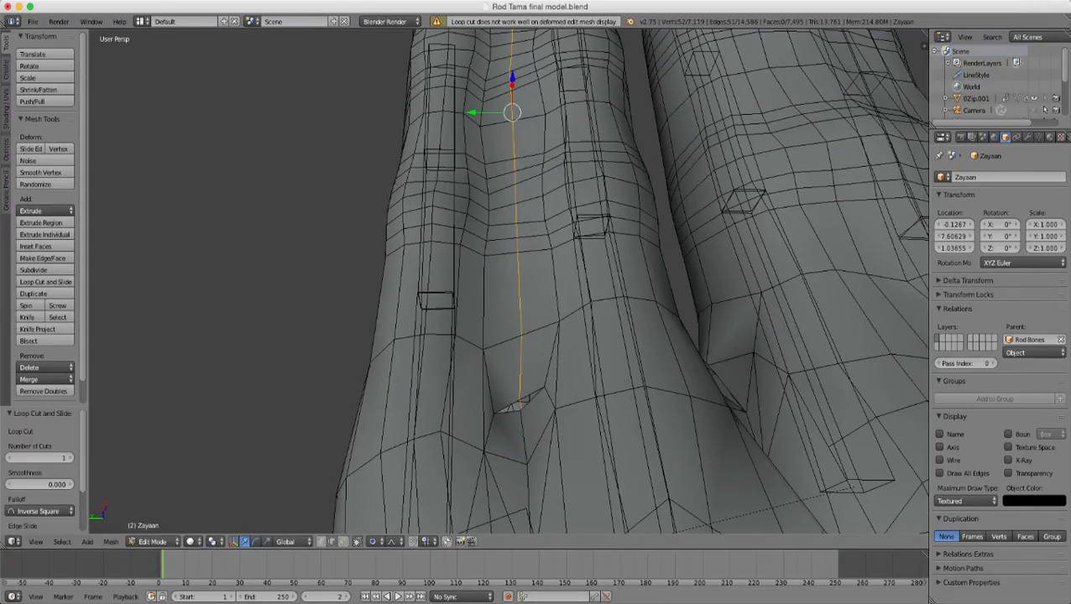
middle_drag(520, 336, 491, 327)
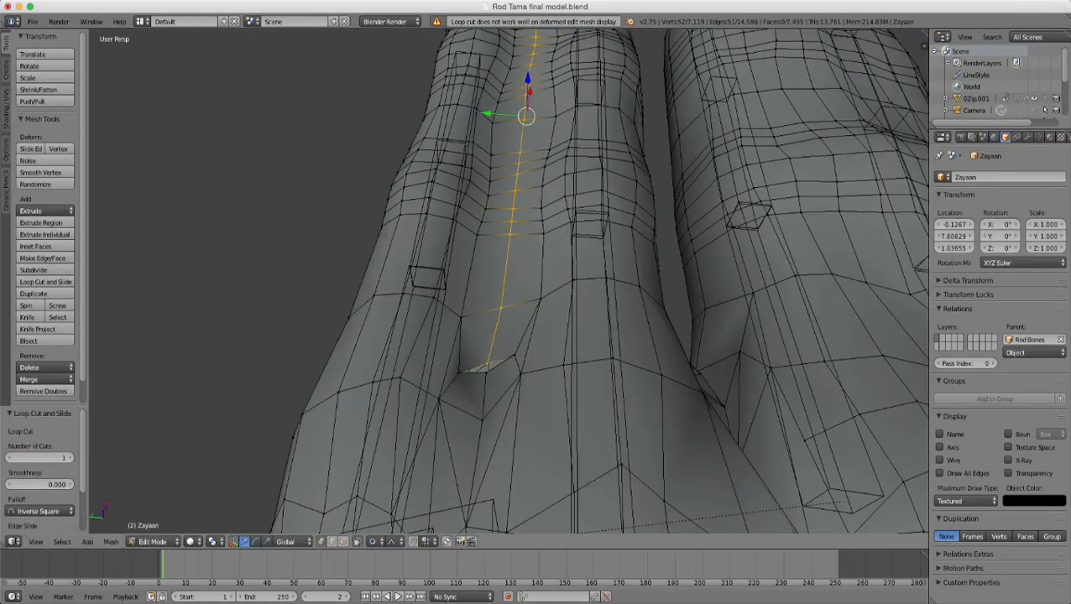
- Merge the two neighbouring vertices at the small gap near the base of the fingers at their center
right_click(487, 363)
shift+right_click(487, 373)
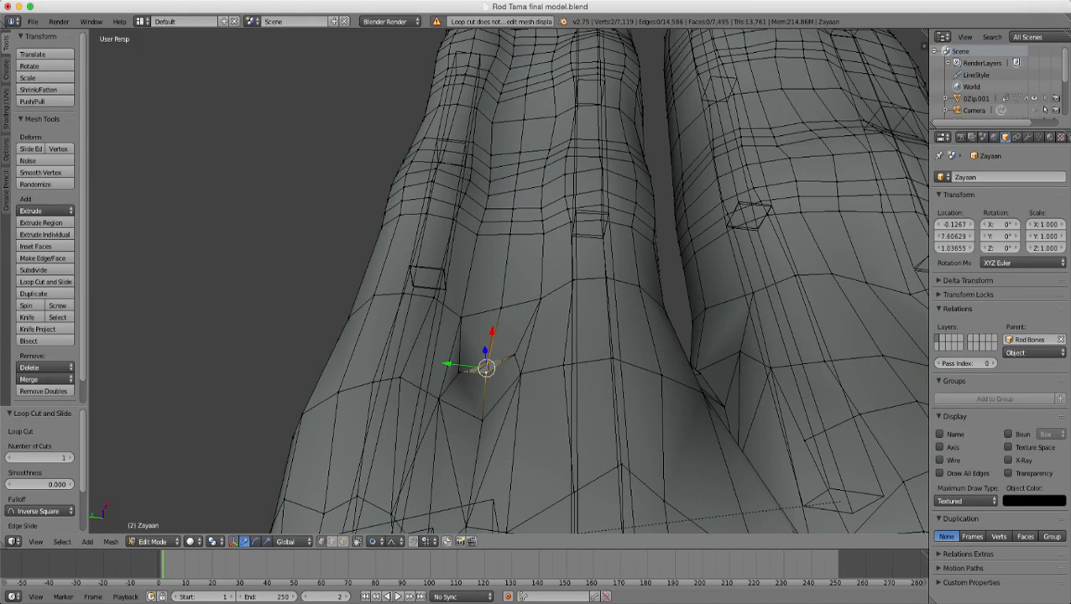
key(alt+m)
click(465, 383)
scroll(504, 336, down, 5)
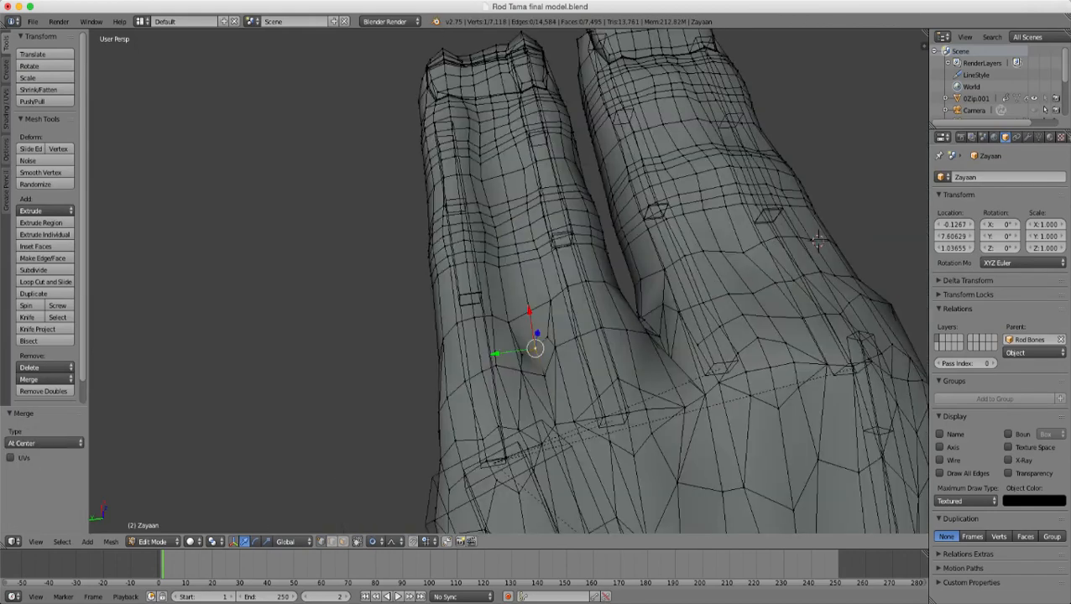
- Examine the joined fingers in Object Mode and compare both of the character's hands
key(Tab)
scroll(638, 263, down, 3)
middle_drag(638, 264, 436, 332)
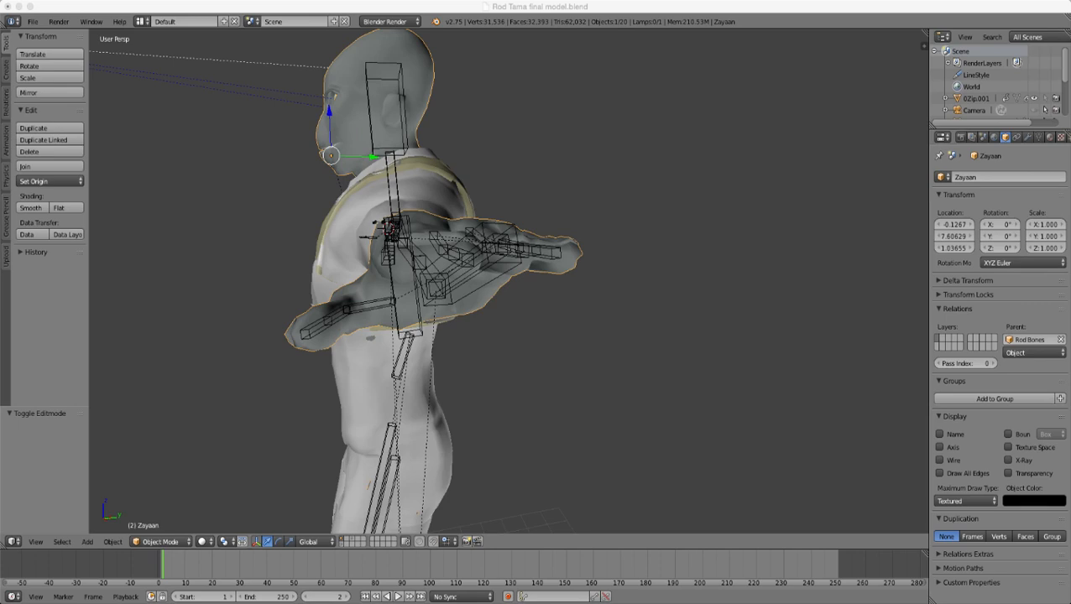
scroll(509, 281, down, 2)
middle_drag(419, 281, 596, 294)
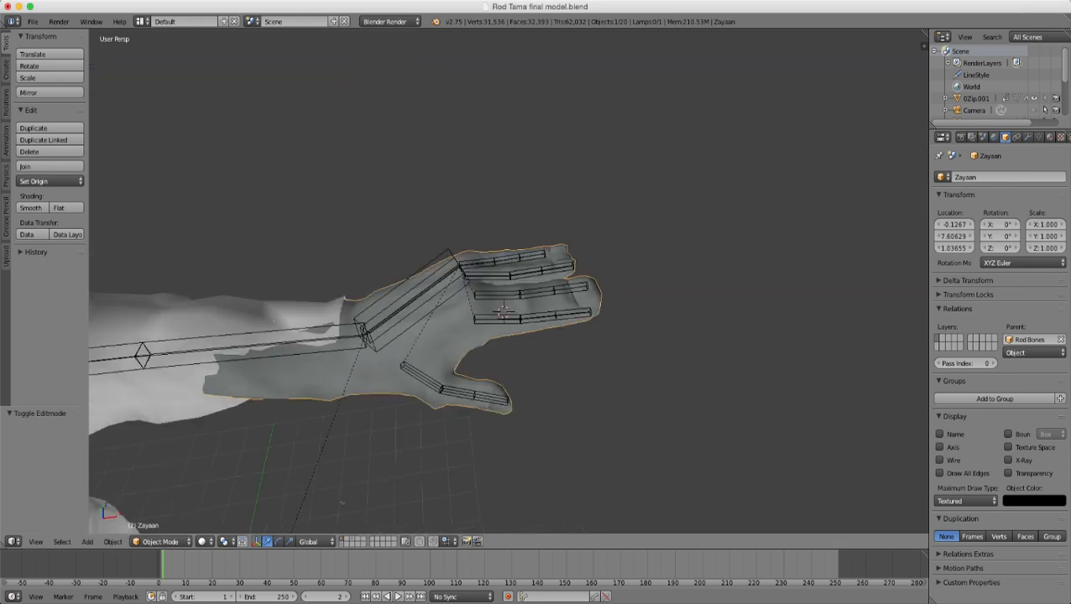
scroll(508, 281, down, 2)
shift+middle_drag(420, 311, 642, 257)
scroll(508, 282, down, 6)
shift+middle_drag(419, 311, 632, 258)
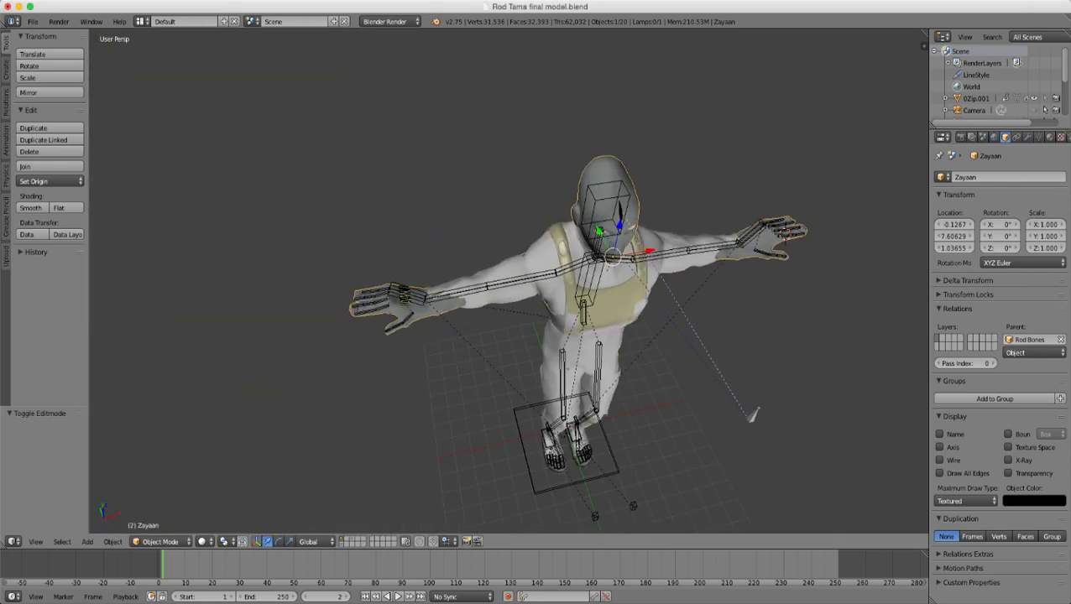
scroll(509, 282, up, 4)
middle_drag(420, 252, 420, 332)
shift+middle_drag(378, 311, 630, 257)
scroll(508, 281, up, 6)
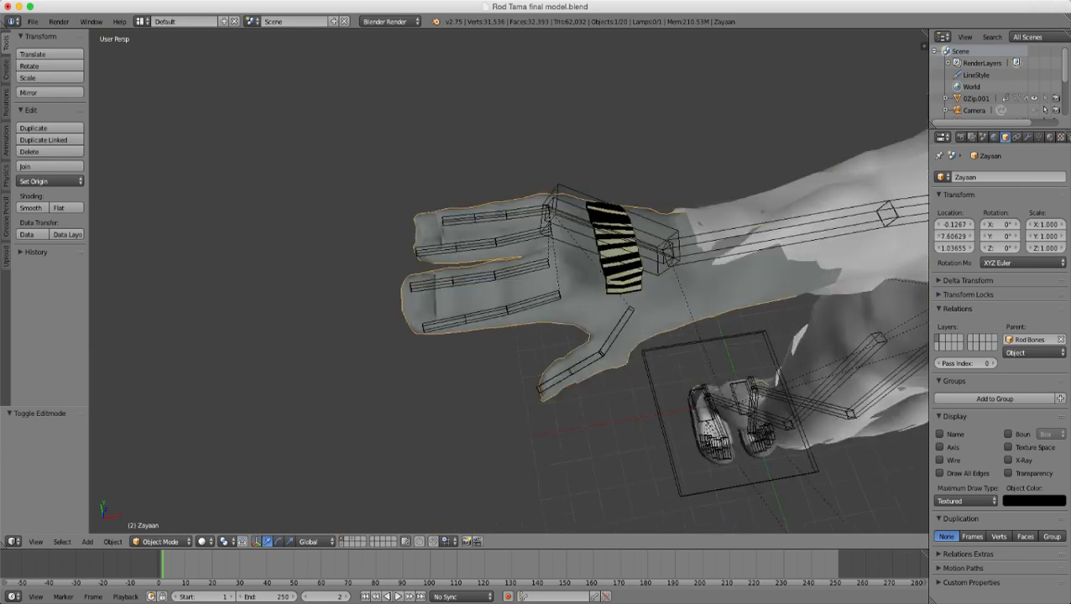
middle_drag(509, 282, 472, 329)
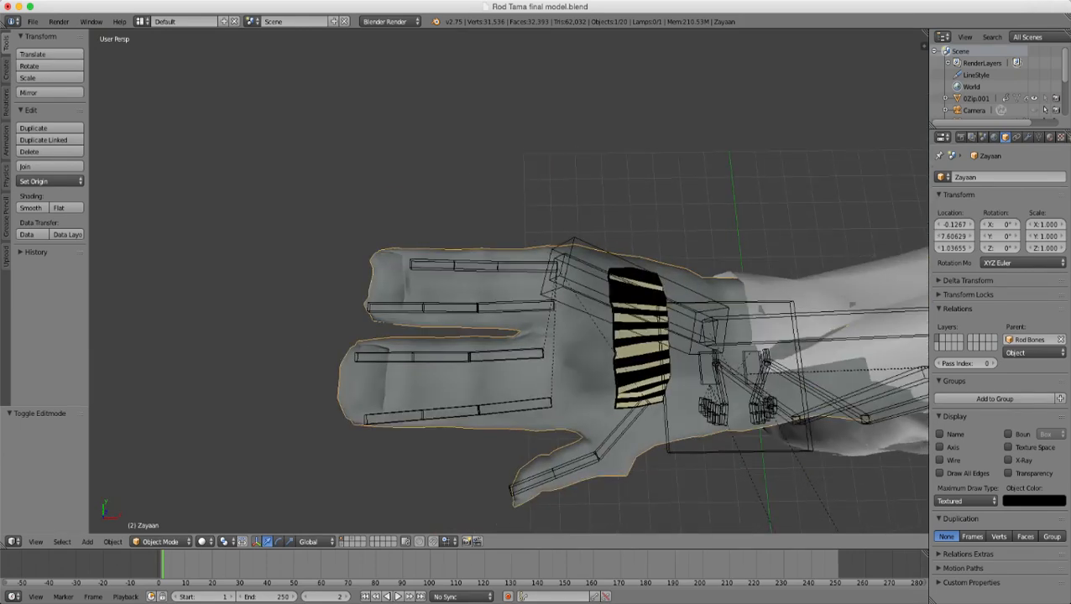
scroll(509, 282, down, 6)
shift+middle_drag(642, 281, 348, 290)
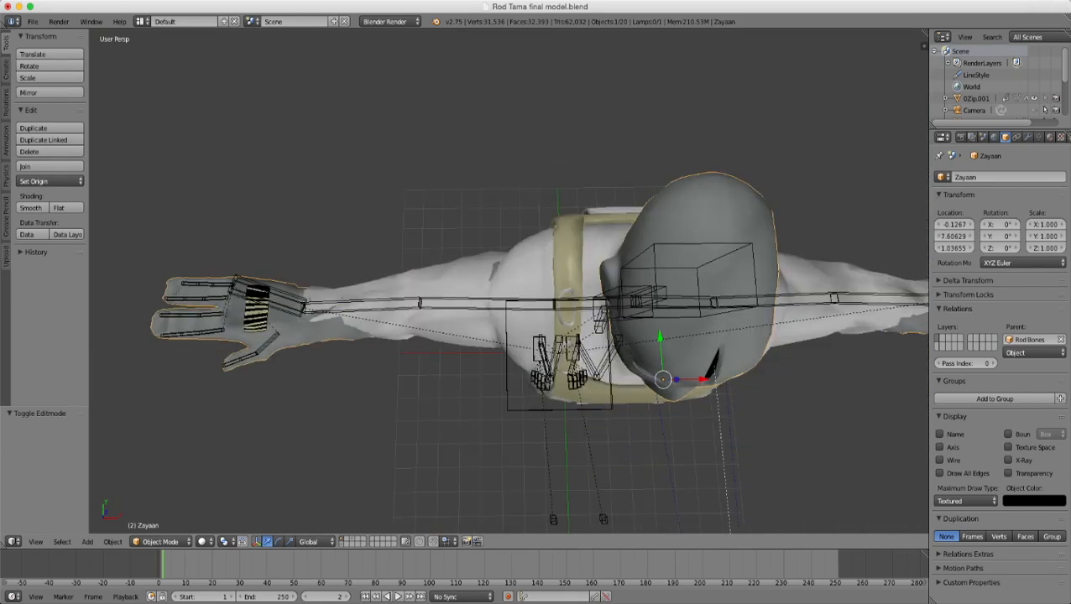
shift+middle_drag(705, 294, 231, 277)
scroll(509, 281, up, 5)
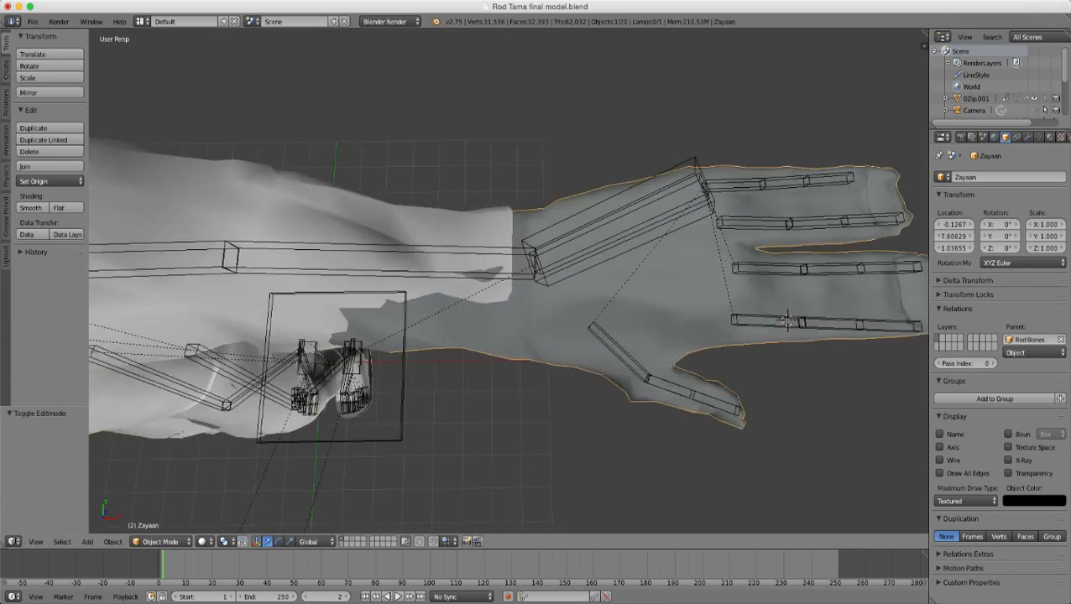
- Examine the mesh of the joined fingers in Edit Mode from several sides, from the knuckles to the fingertips
scroll(509, 281, down, 2)
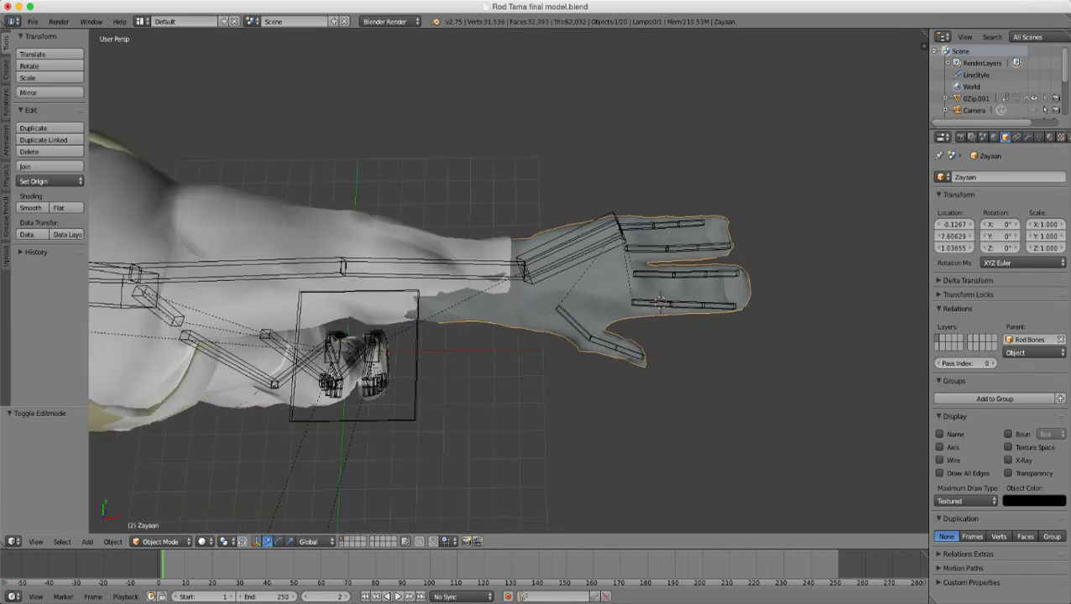
scroll(509, 281, up, 3)
shift+middle_drag(661, 294, 713, 209)
key(Tab)
scroll(529, 290, up, 7)
scroll(555, 284, down, 7)
scroll(537, 252, down, 3)
middle_drag(537, 252, 714, 226)
scroll(539, 302, up, 7)
shift+middle_drag(671, 185, 520, 416)
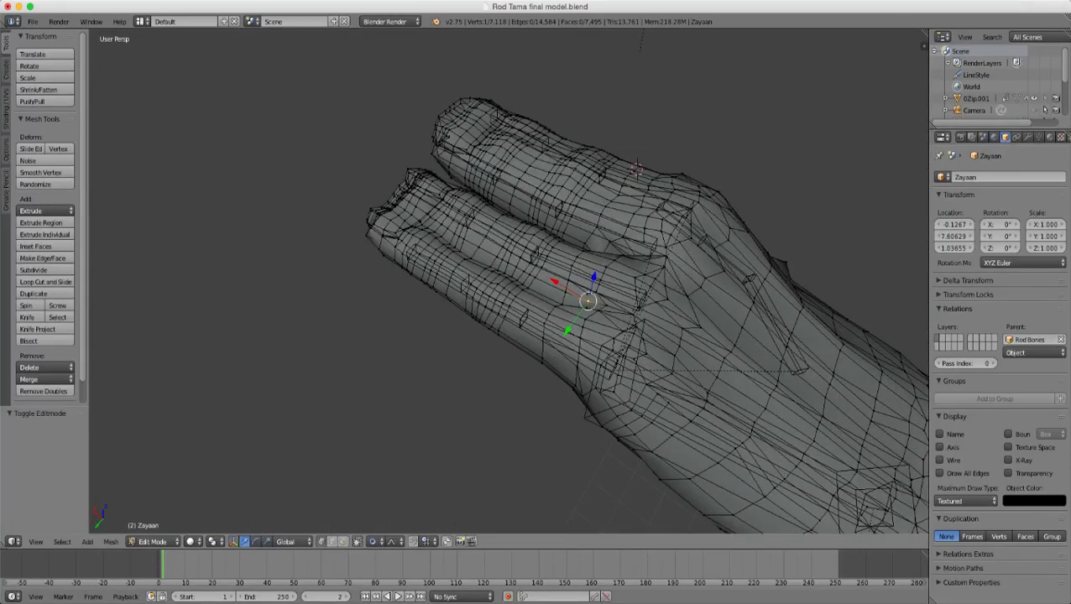
scroll(538, 276, down, 4)
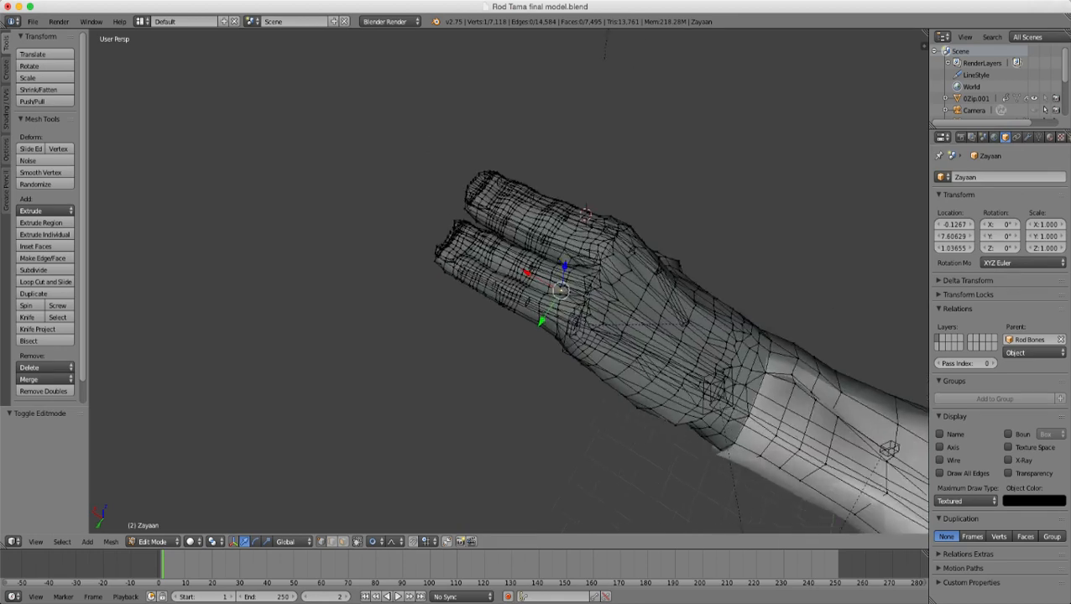
middle_drag(503, 277, 445, 286)
scroll(701, 235, up, 3)
shift+middle_drag(444, 252, 562, 420)
scroll(562, 419, up, 3)
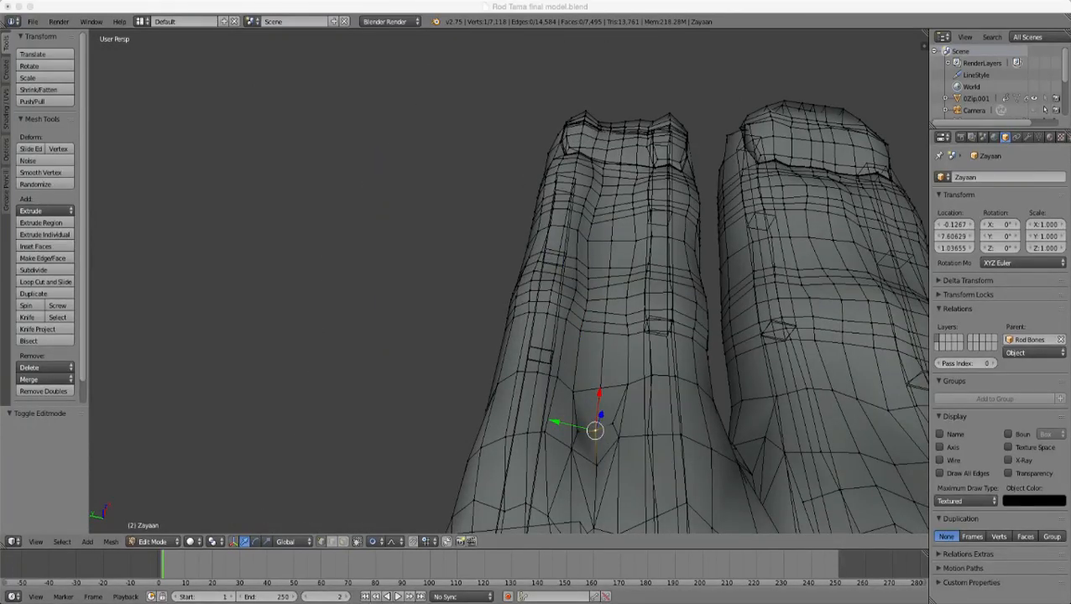
scroll(562, 420, down, 2)
middle_drag(562, 420, 676, 432)
middle_drag(656, 162, 576, 115)
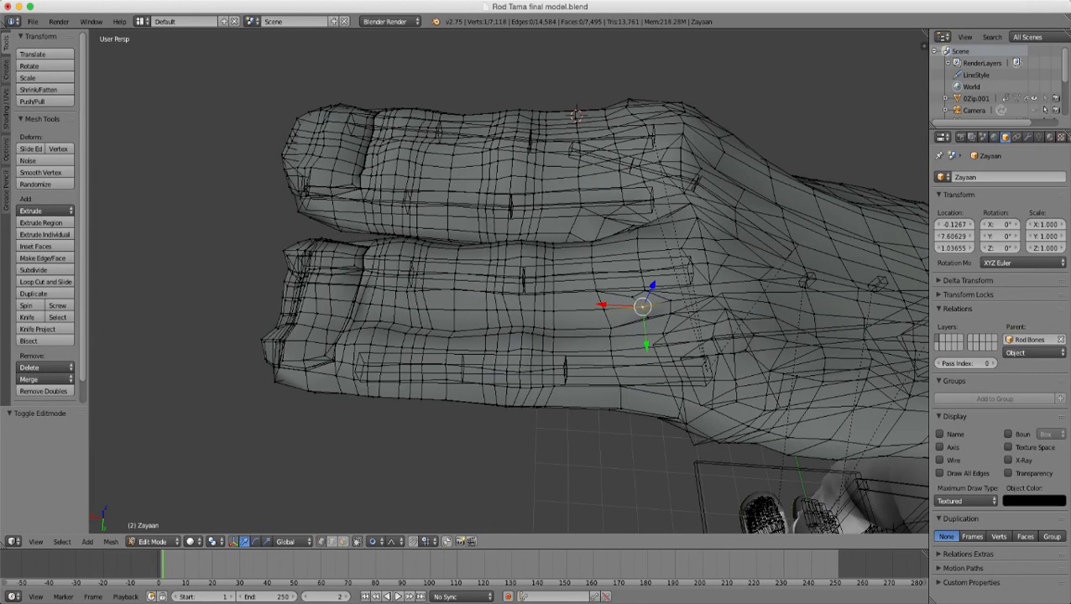
- Select two neighbouring vertices in the dip at the end of the joined finger pair with the notched tip
shift+middle_drag(512, 289, 747, 283)
scroll(509, 281, up, 4)
middle_drag(509, 281, 655, 315)
scroll(587, 281, up, 2)
right_click(586, 277)
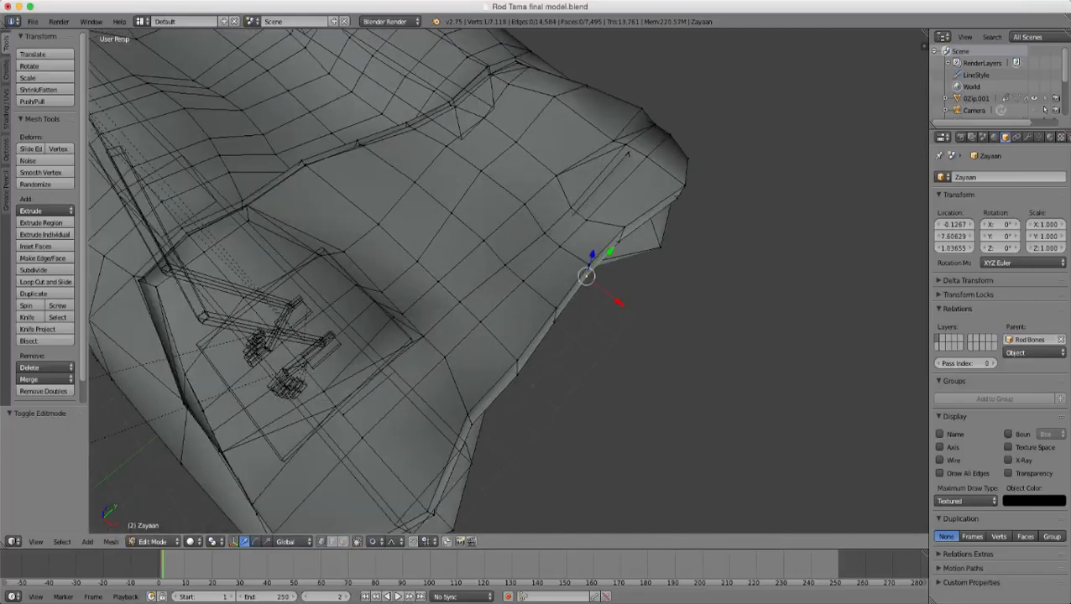
shift+right_click(591, 264)
middle_drag(590, 267, 658, 334)
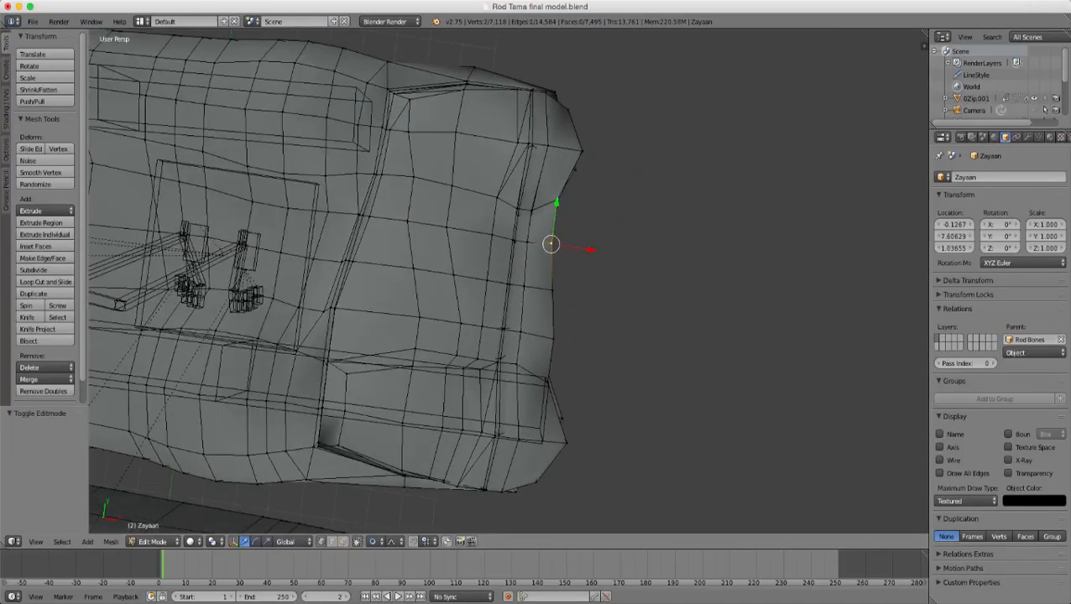
- Examine the shape of both joined finger pairs and their tips in Object Mode
middle_drag(574, 337, 638, 336)
scroll(437, 332, down, 3)
key(Tab)
middle_drag(504, 319, 554, 293)
scroll(504, 335, down, 4)
scroll(504, 319, up, 2)
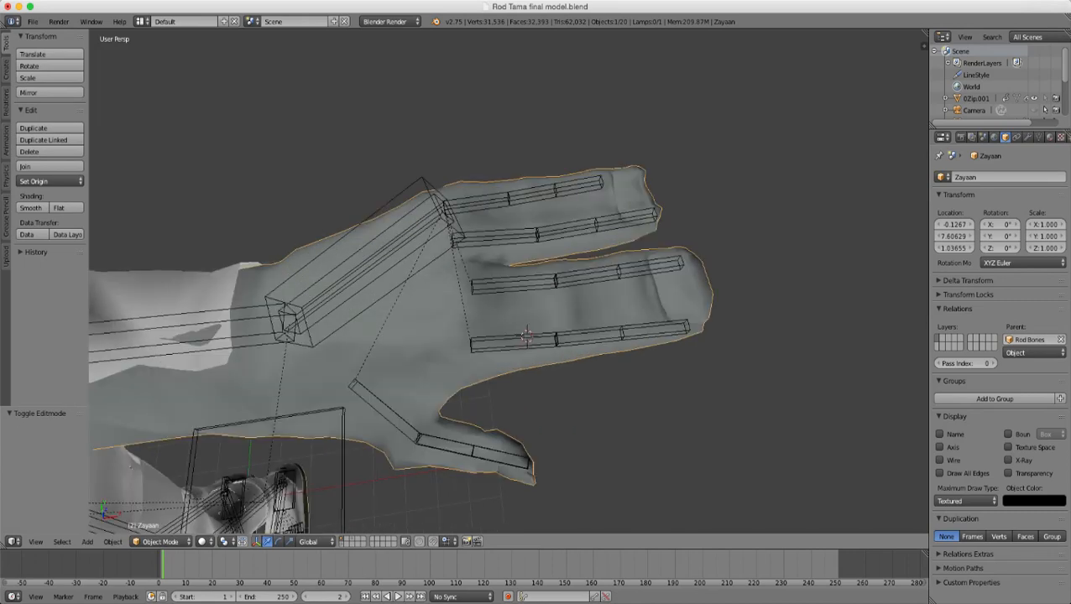
middle_drag(503, 310, 502, 386)
scroll(501, 386, up, 1)
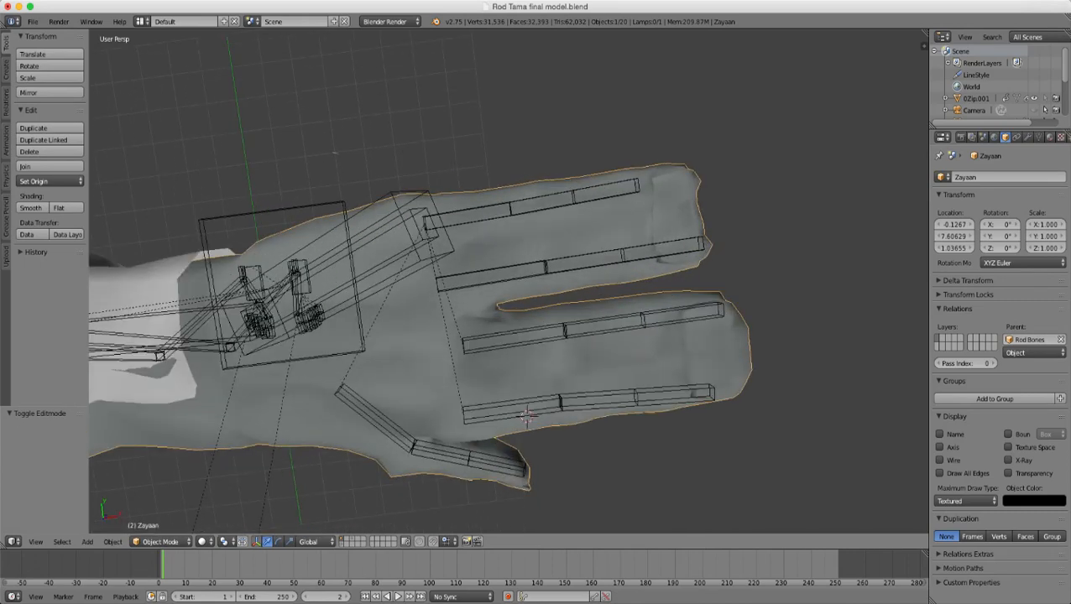
shift+middle_drag(604, 319, 426, 361)
scroll(426, 361, up, 4)
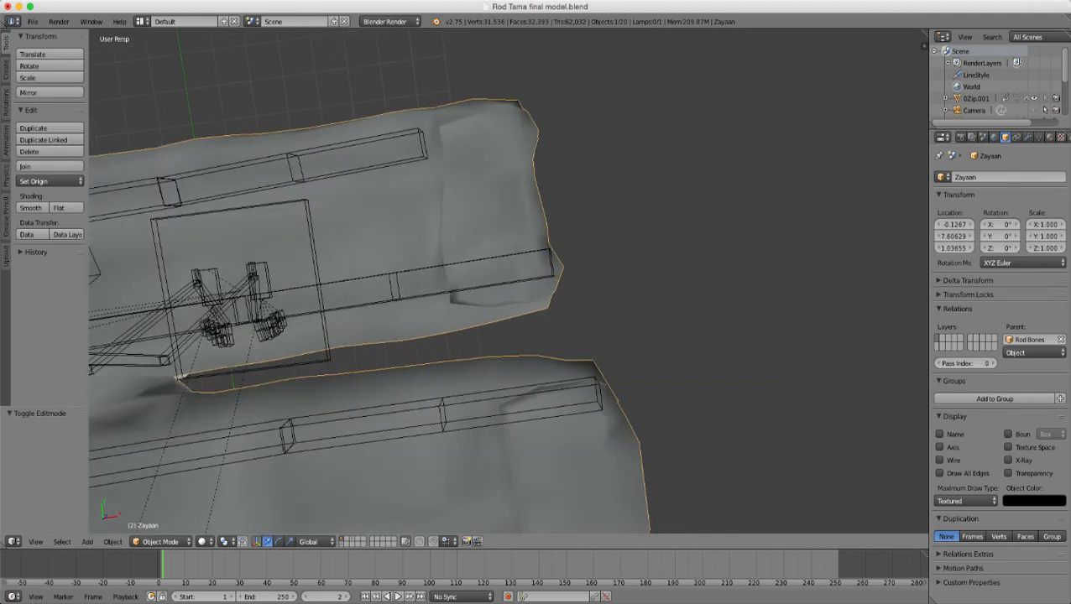
- Extend the vertex selection in the fingertip's dip to all four corners of one face in Edit Mode
key(Tab)
shift+middle_drag(470, 294, 485, 348)
scroll(485, 348, up, 1)
shift+right_click(570, 245)
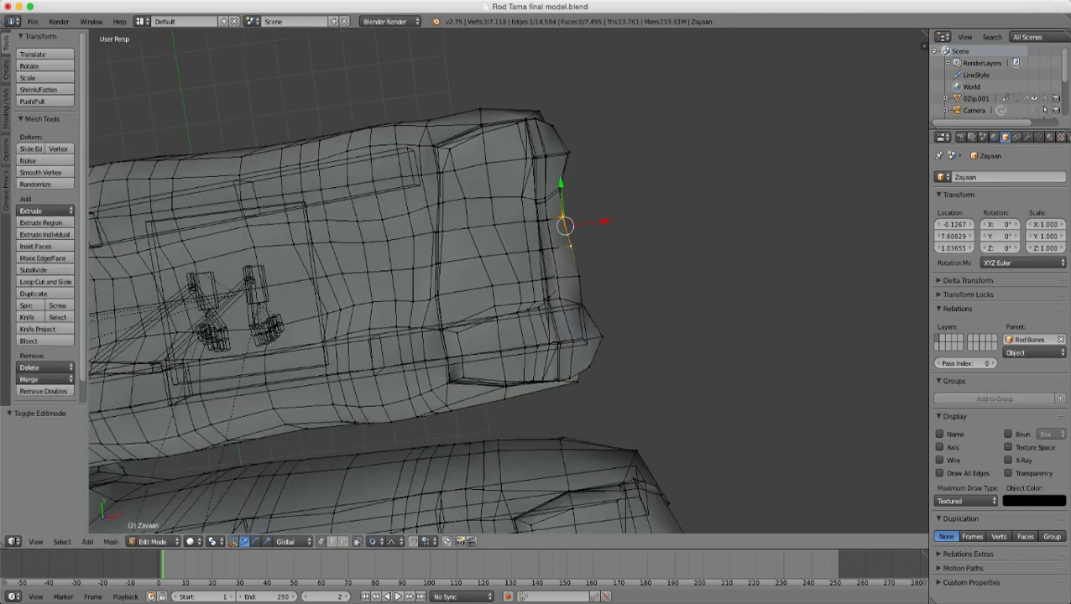
middle_drag(570, 245, 670, 143)
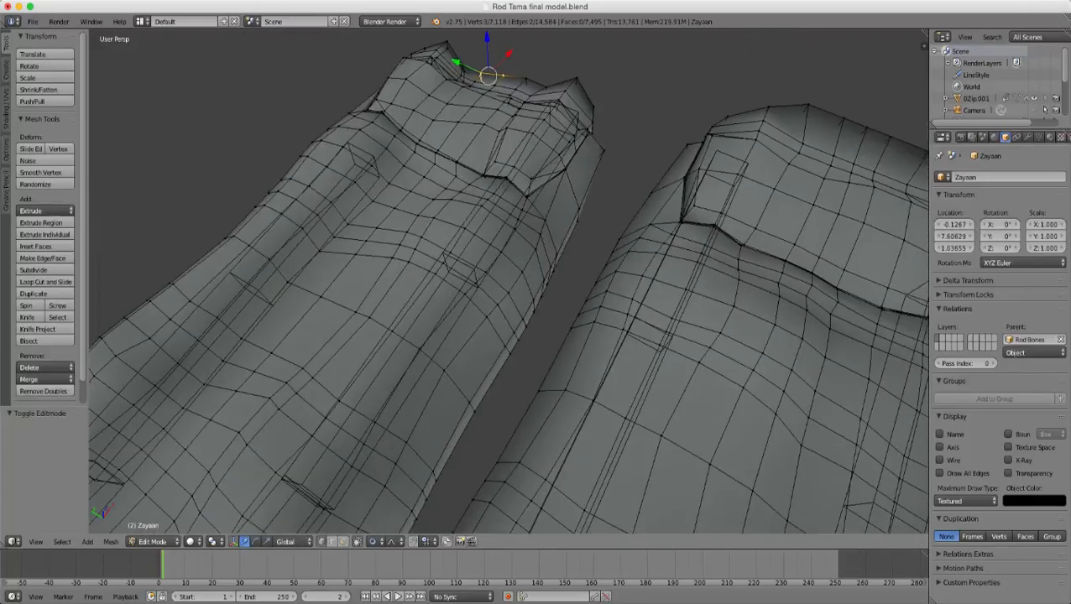
scroll(509, 281, down, 4)
middle_drag(420, 281, 789, 230)
middle_drag(509, 281, 529, 299)
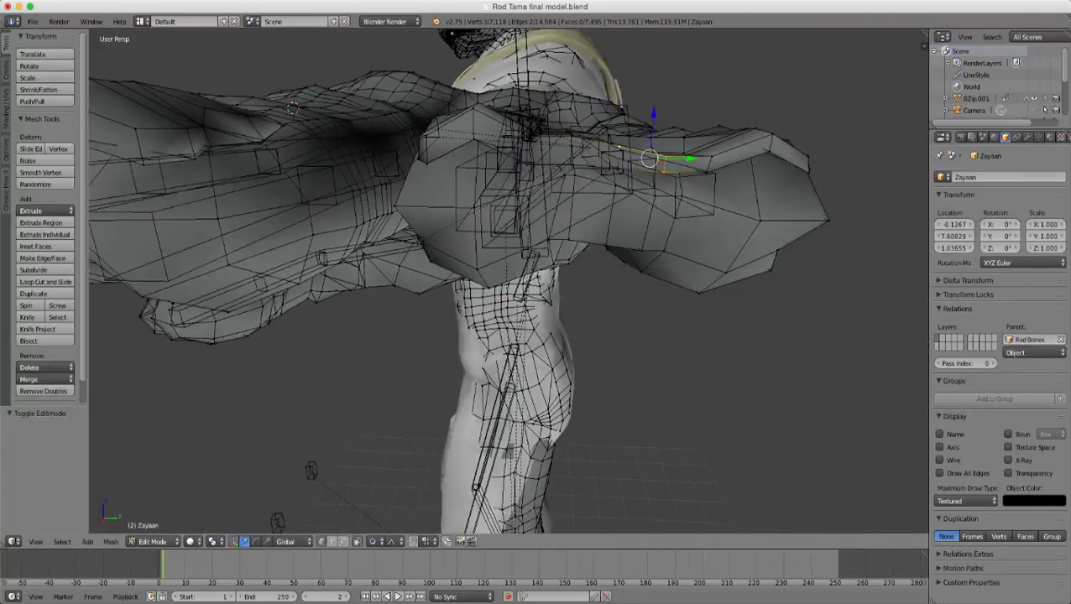
shift+right_click(619, 164)
middle_drag(619, 165, 718, 369)
middle_drag(508, 281, 495, 314)
scroll(509, 281, up, 3)
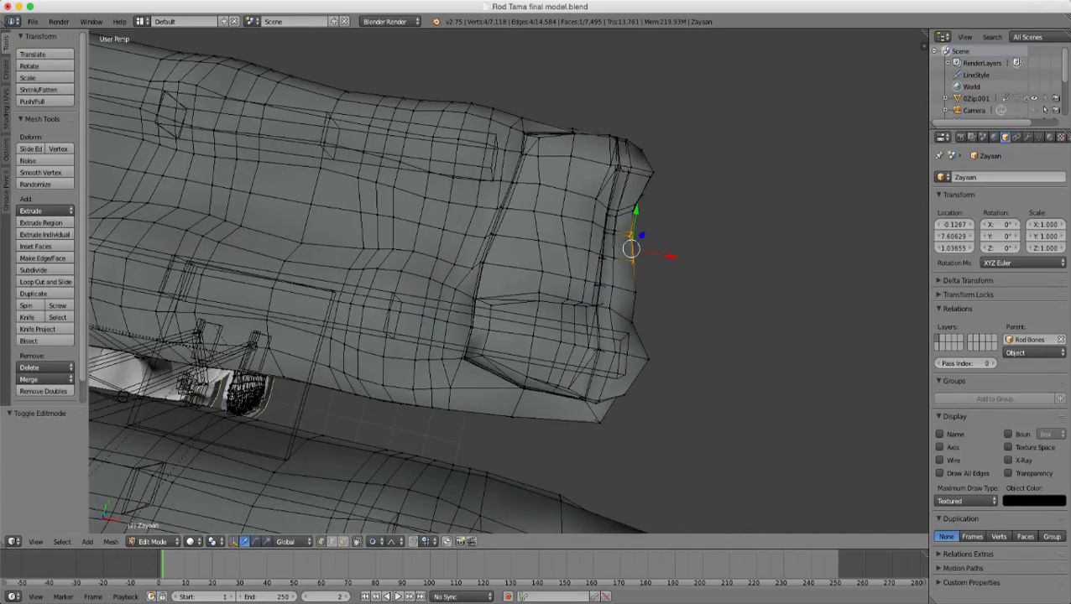
- Add the next two vertices along the dip to the selection, covering a second adjoining face
shift+right_click(635, 291)
middle_drag(635, 291, 581, 266)
scroll(508, 281, up, 3)
key(z)
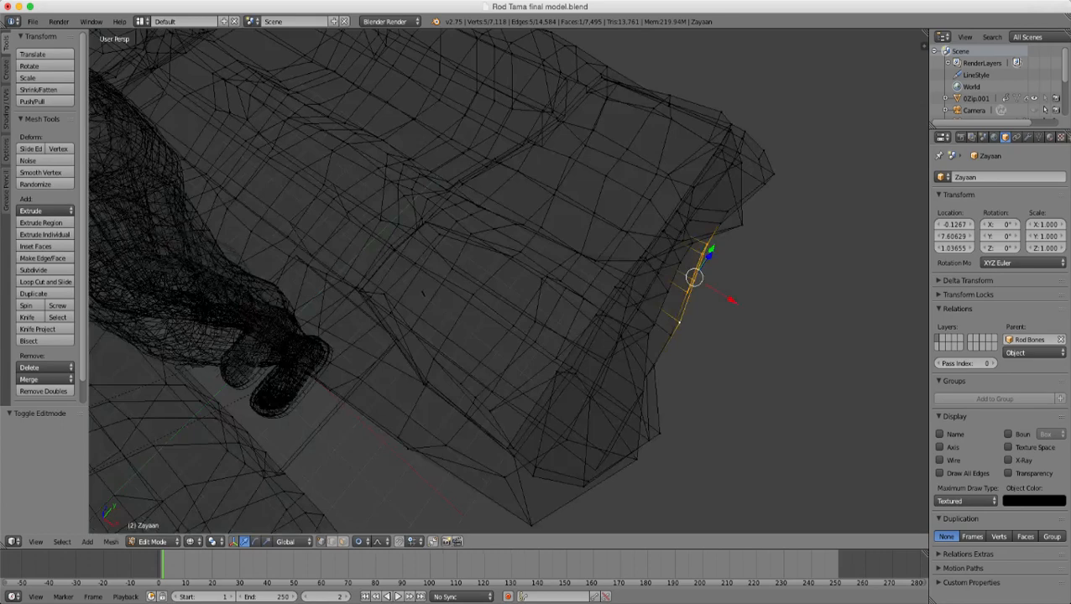
shift+right_click(674, 329)
key(z)
key(z)
middle_drag(674, 329, 722, 378)
key(z)
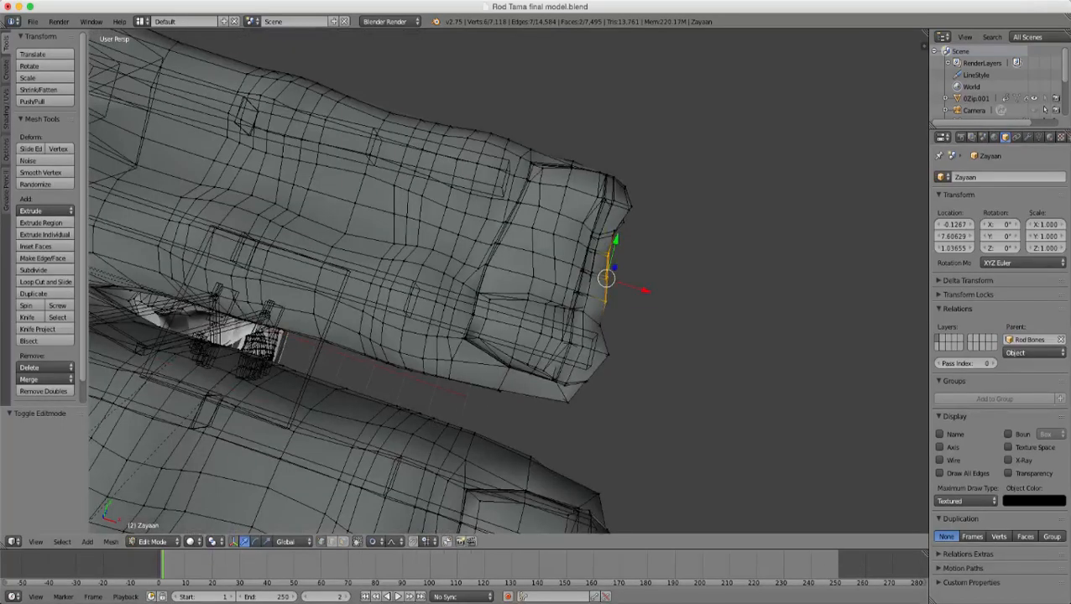
scroll(509, 281, up, 1)
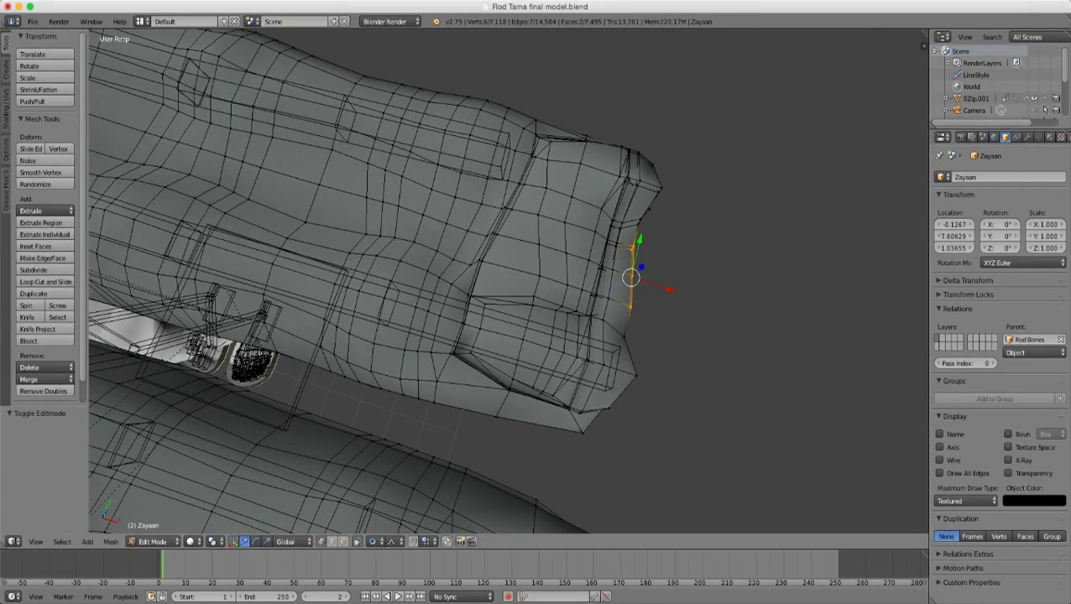
key(g)
key(x)
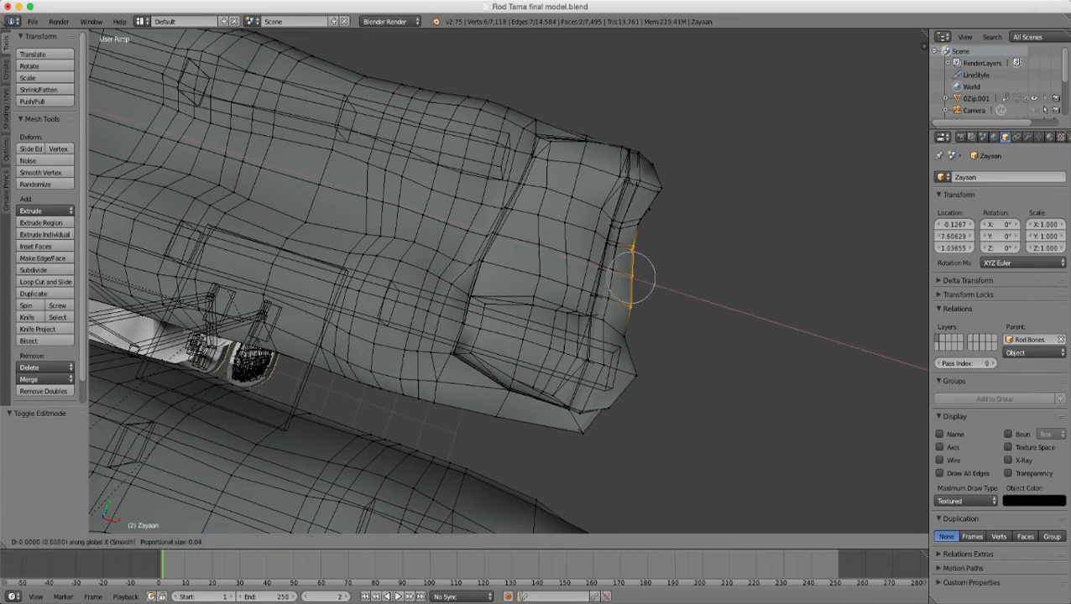
scroll(635, 277, down, 4)
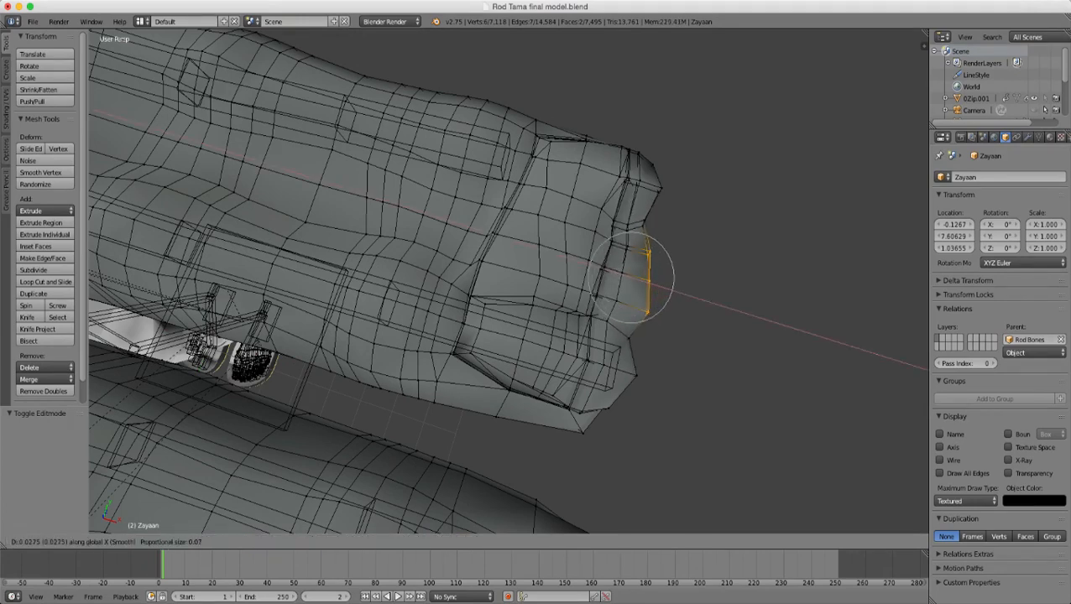
scroll(632, 277, down, 1)
key(Escape)
- Add two more vertices at each end of the selected strip across the fingertip's dip
middle_drag(483, 256, 340, 59)
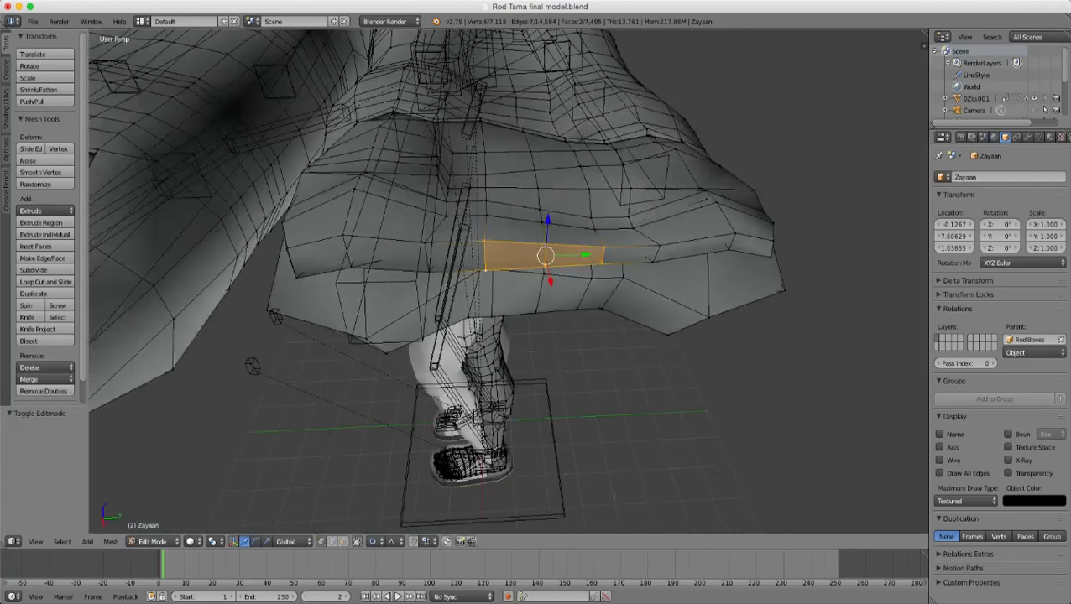
shift+right_click(661, 246)
shift+right_click(653, 261)
shift+right_click(423, 242)
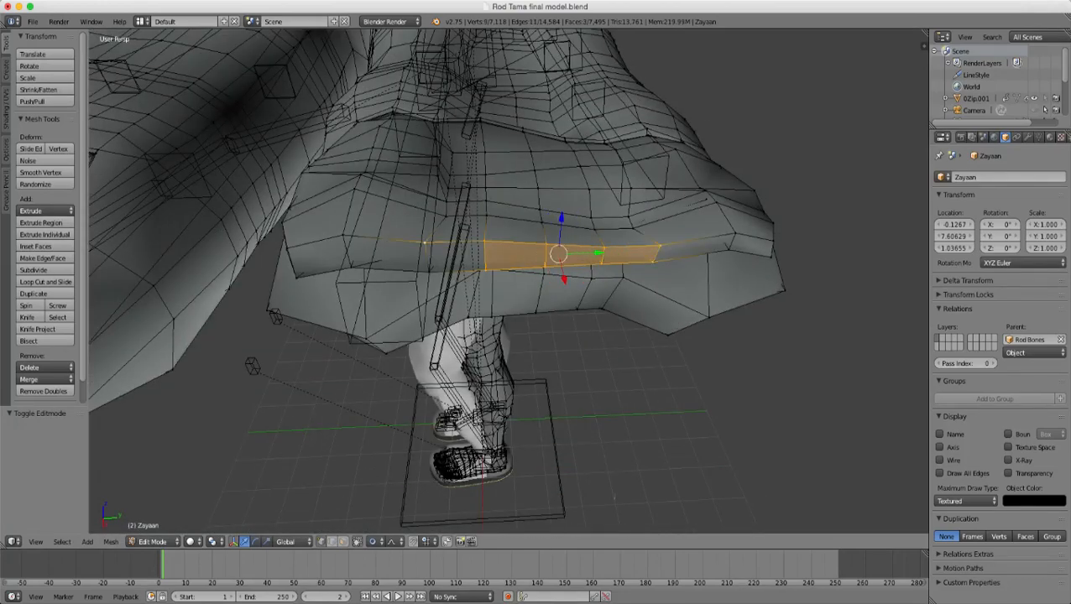
shift+right_click(425, 271)
middle_drag(425, 271, 634, 408)
scroll(545, 352, up, 4)
key(g)
key(y)
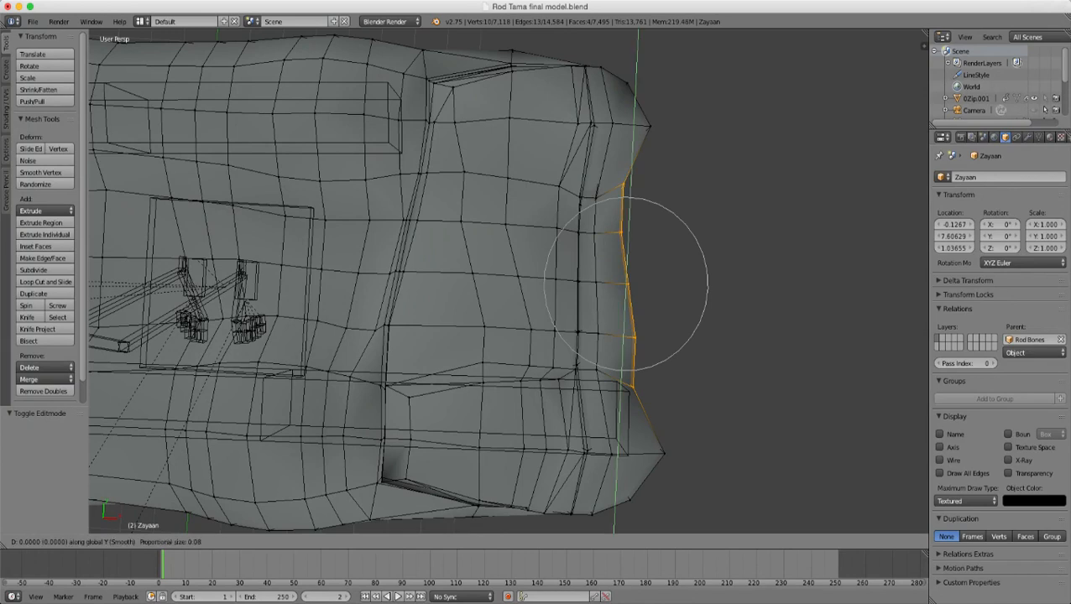
scroll(626, 283, up, 2)
key(Escape)
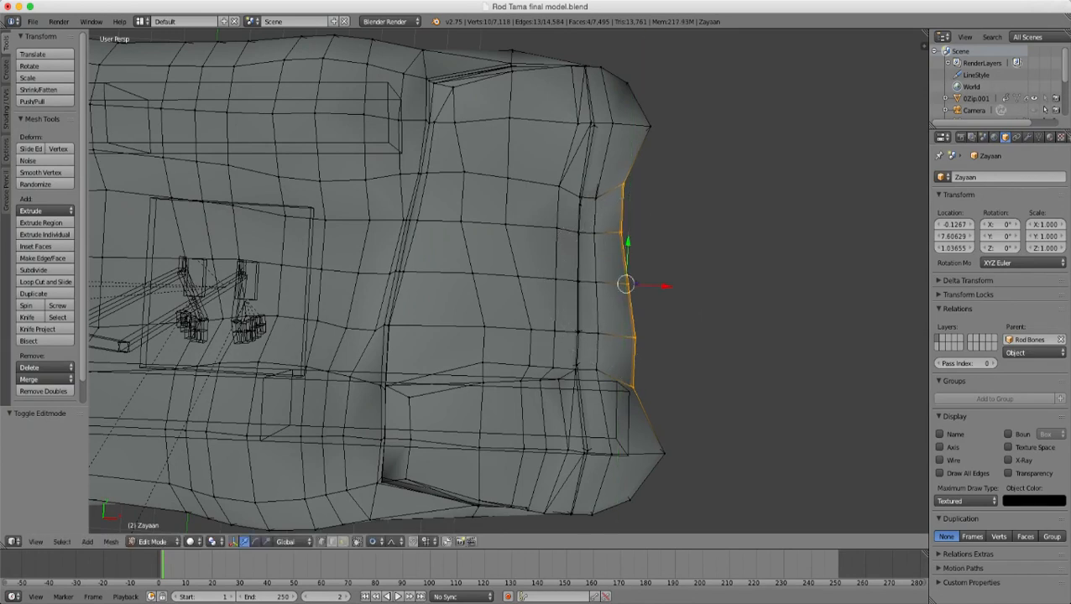
- Move the selected strip of fingertip vertices outward by 0.057 along X with proportional editing to fill the dip
key(g)
key(x)
scroll(626, 284, down, 2)
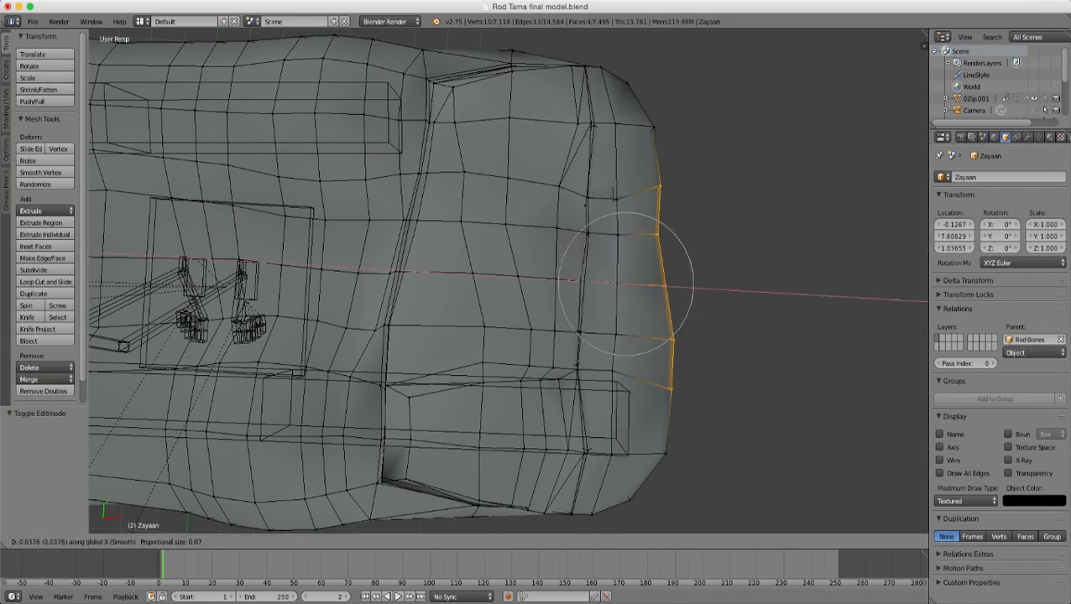
click(644, 284)
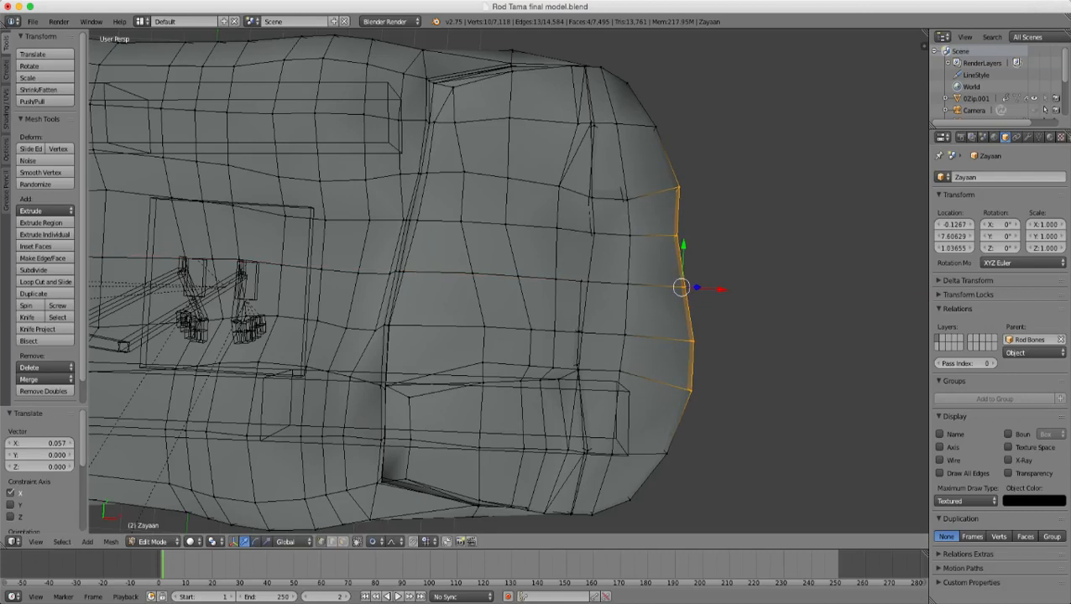
- Circle-deselect the fingertip strip in wireframe, keeping only the pair of vertices where its outline is still slightly indented
key(z)
key(c)
middle_drag(679, 166, 676, 198)
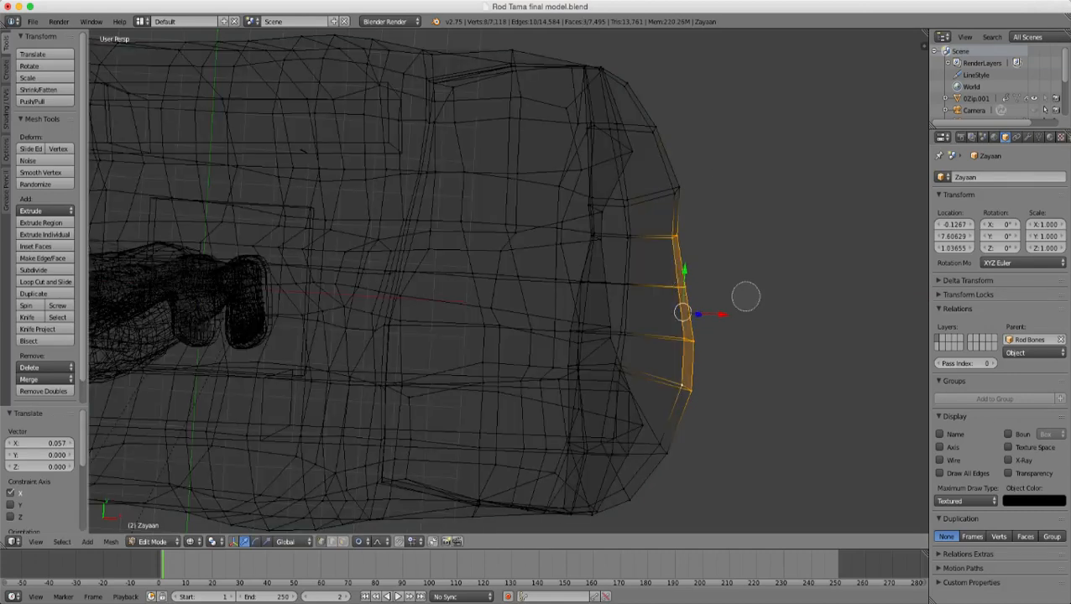
scroll(707, 311, down, 4)
middle_click(696, 312)
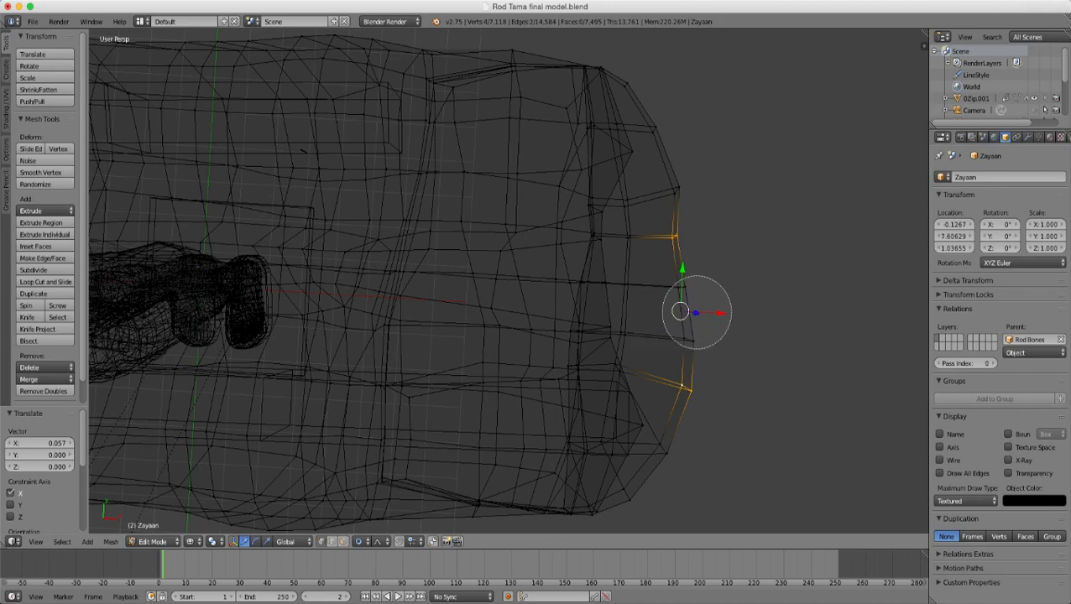
middle_drag(682, 361, 677, 375)
key(Escape)
key(z)
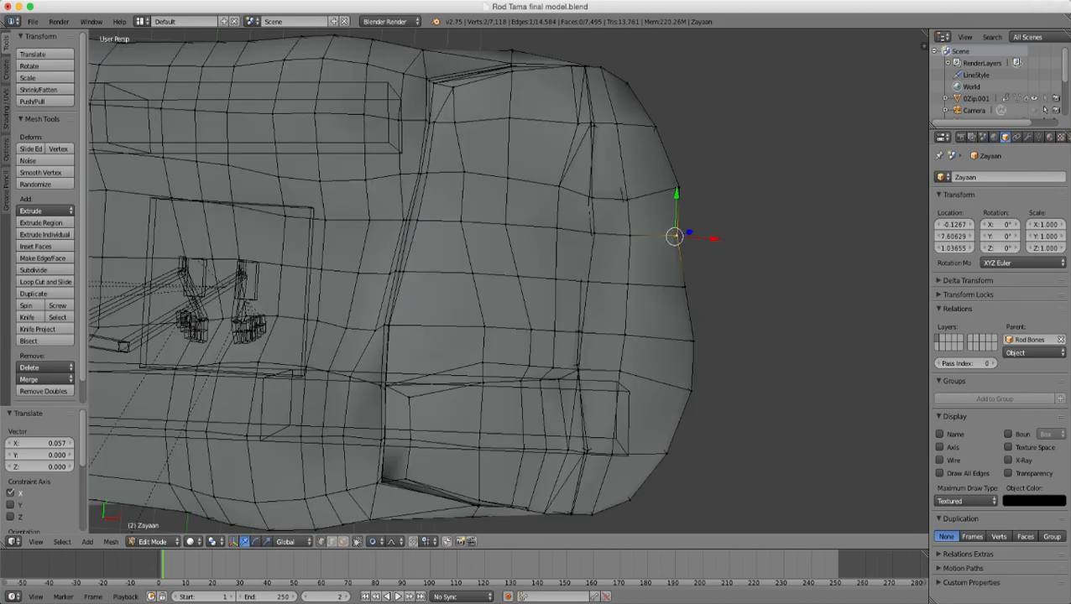
- Move the remaining vertex pair outward about 0.01 along X with proportional editing to round the fingertip's outline
key(g)
key(x)
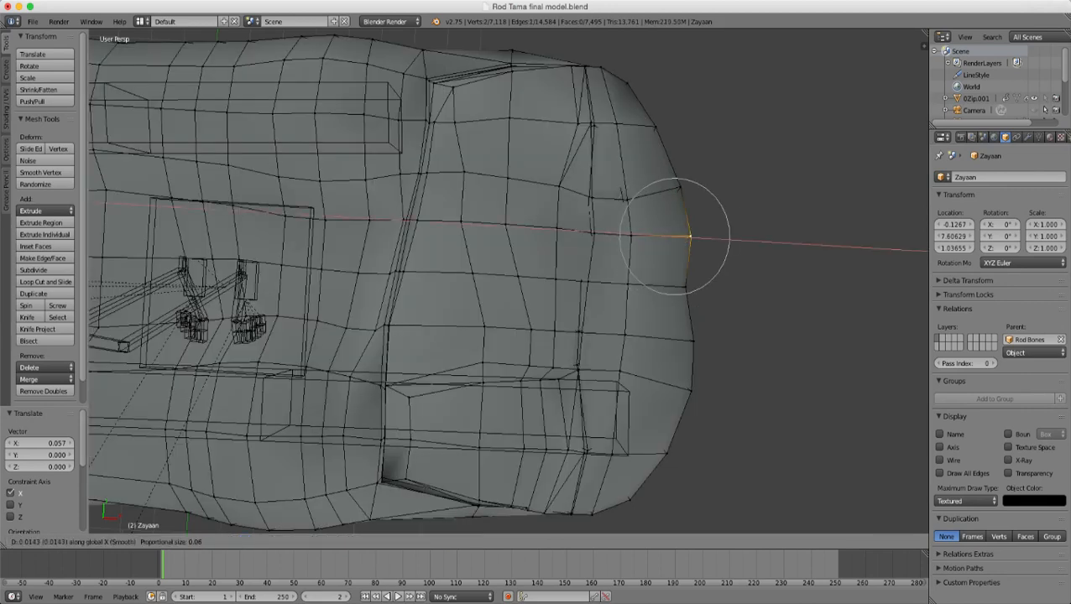
scroll(675, 236, down, 2)
scroll(684, 240, down, 2)
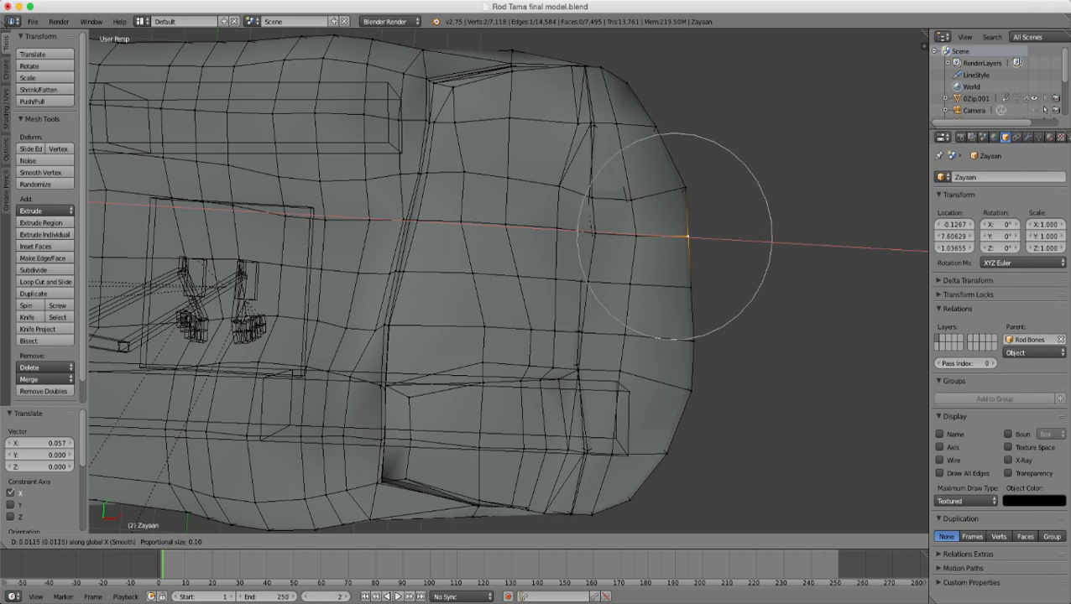
click(686, 238)
- Examine the rounded fingertip in Object Mode from both sides of the hand
scroll(686, 238, down, 4)
scroll(686, 238, up, 3)
key(z)
shift+middle_drag(686, 238, 907, 163)
key(z)
key(Tab)
middle_drag(755, 185, 688, 201)
scroll(579, 261, down, 4)
middle_drag(638, 243, 369, 210)
scroll(509, 281, up, 3)
- Move a vertex on the merged nail's base edge by -0.006 along X with a reduced proportional editing radius
key(Tab)
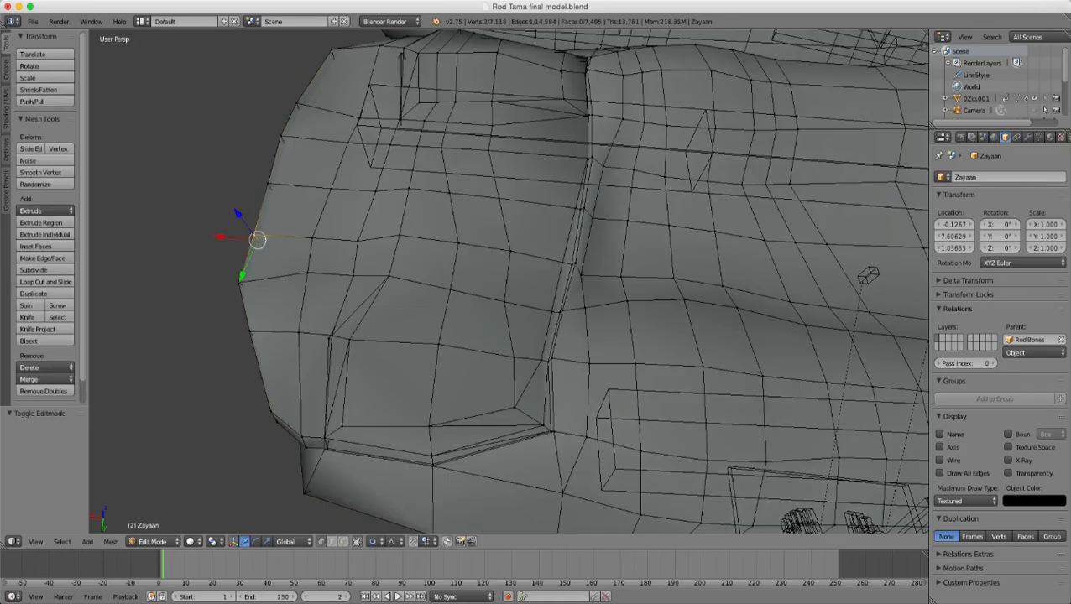
click(547, 361)
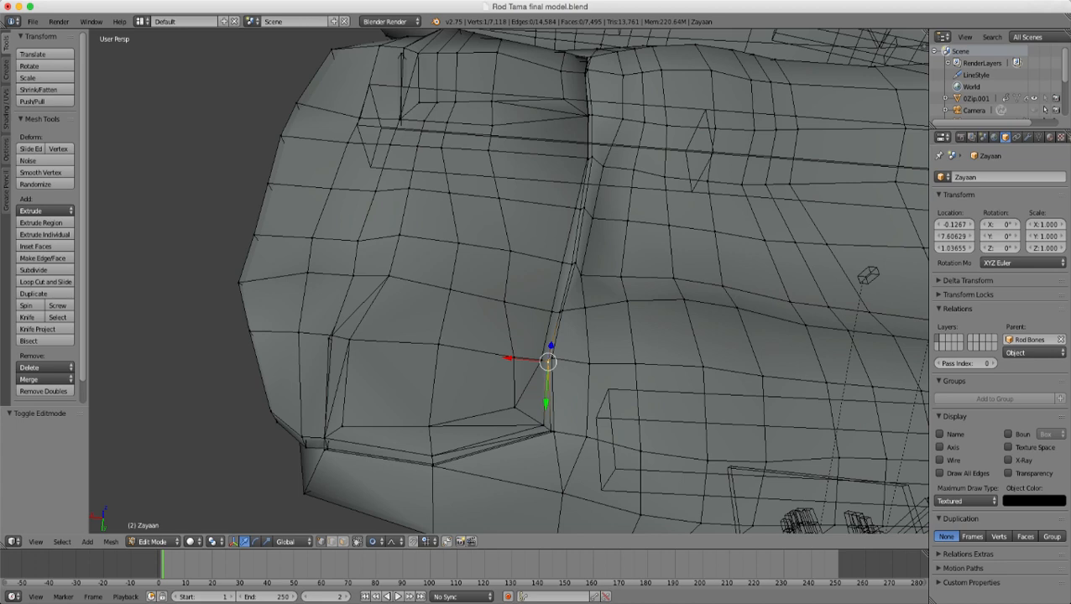
key(g)
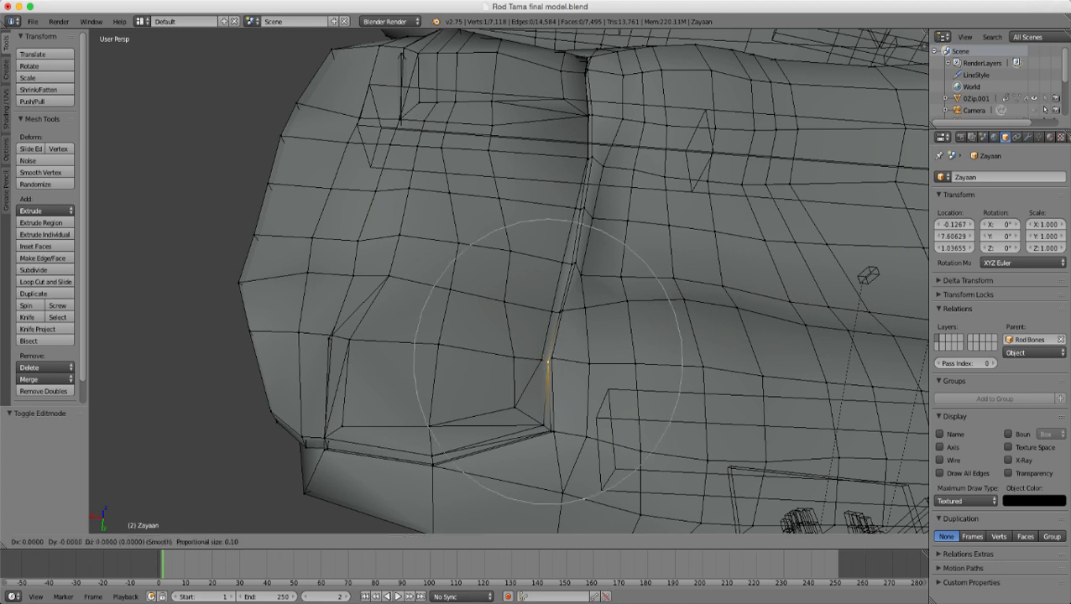
key(x)
scroll(547, 360, up, 4)
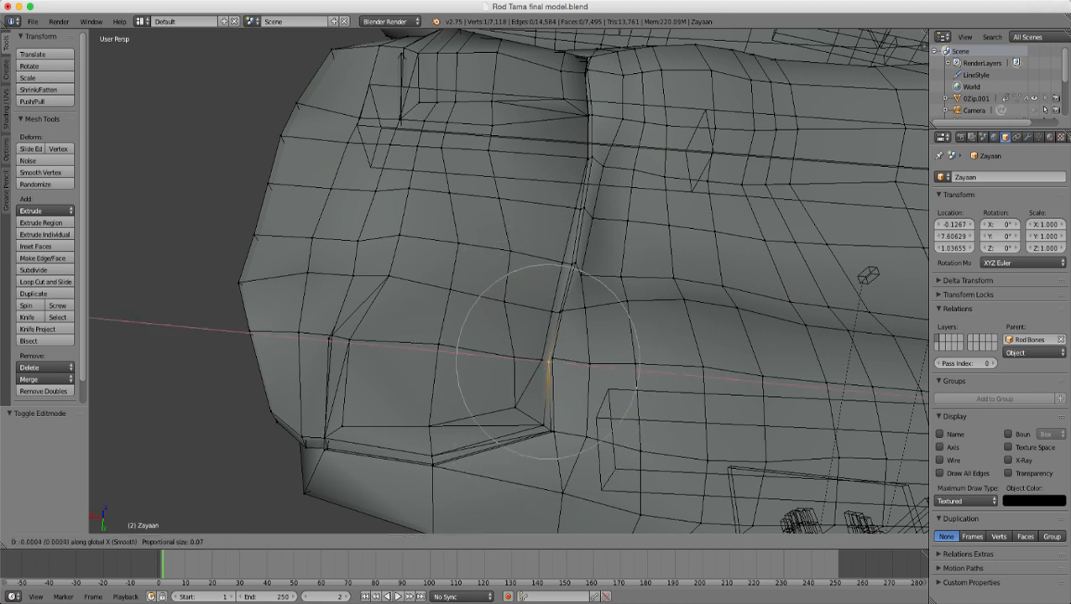
scroll(547, 361, up, 4)
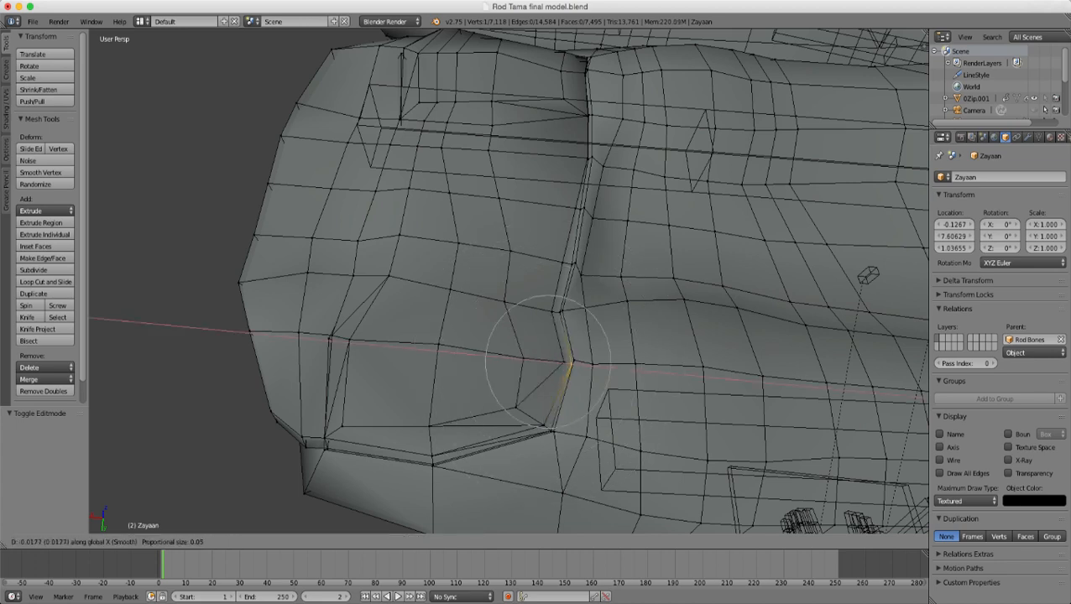
click(547, 361)
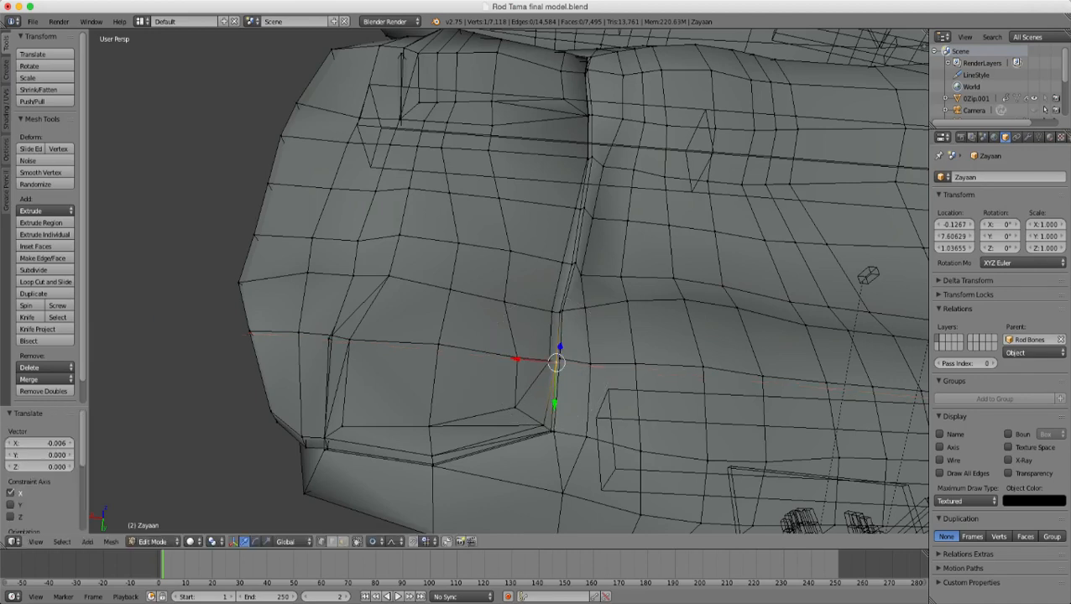
- Add the neighbouring vertices down to the nail's corner and move the five by -0.020 along X with proportional editing to straighten the base edge
middle_drag(548, 361, 547, 399)
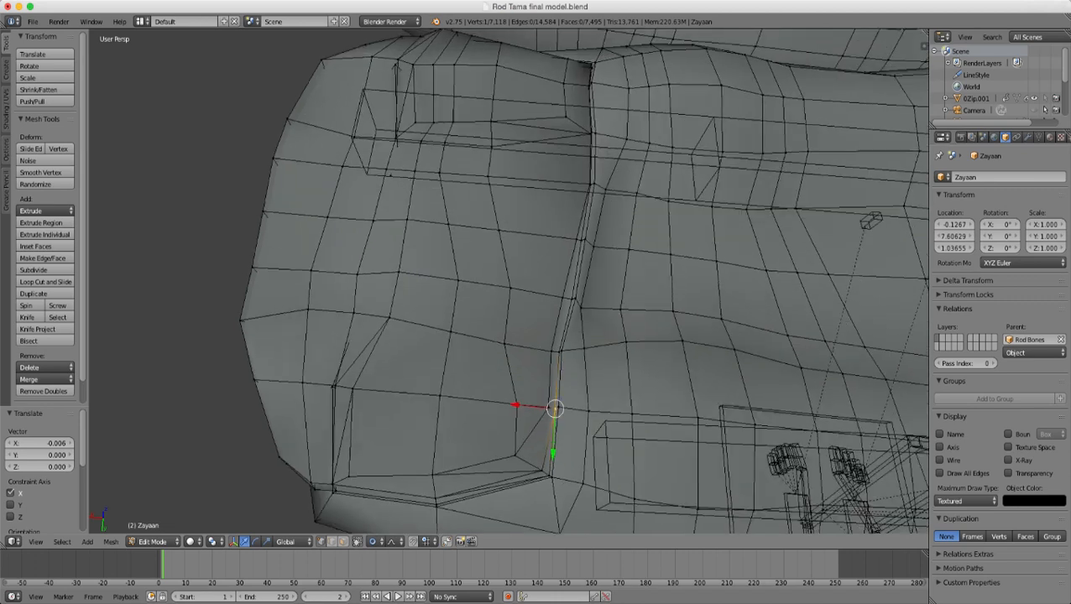
shift+right_click(561, 350)
shift+right_click(558, 407)
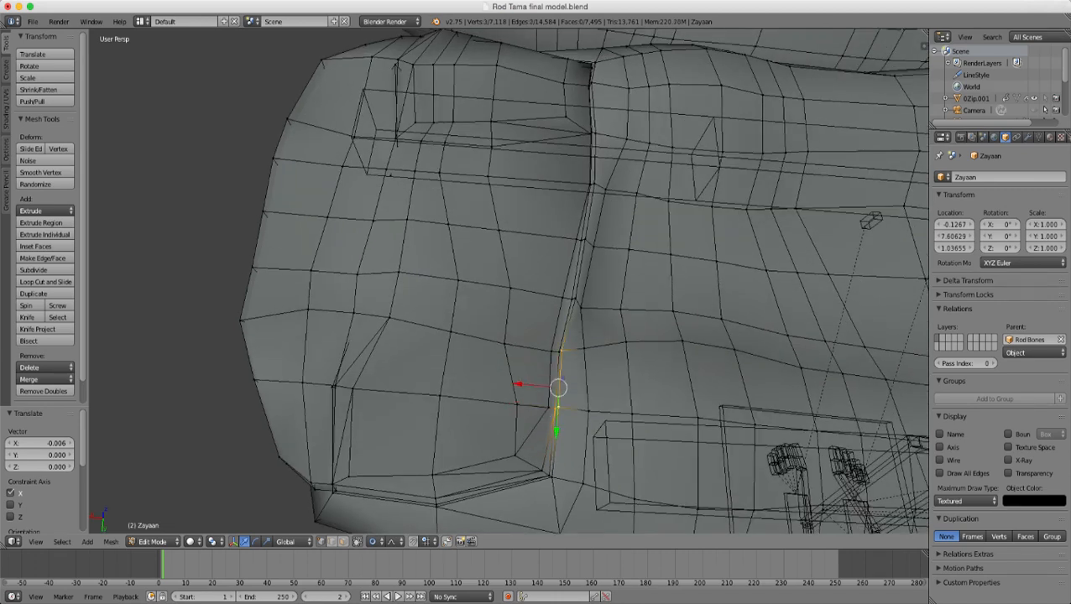
key(g)
key(x)
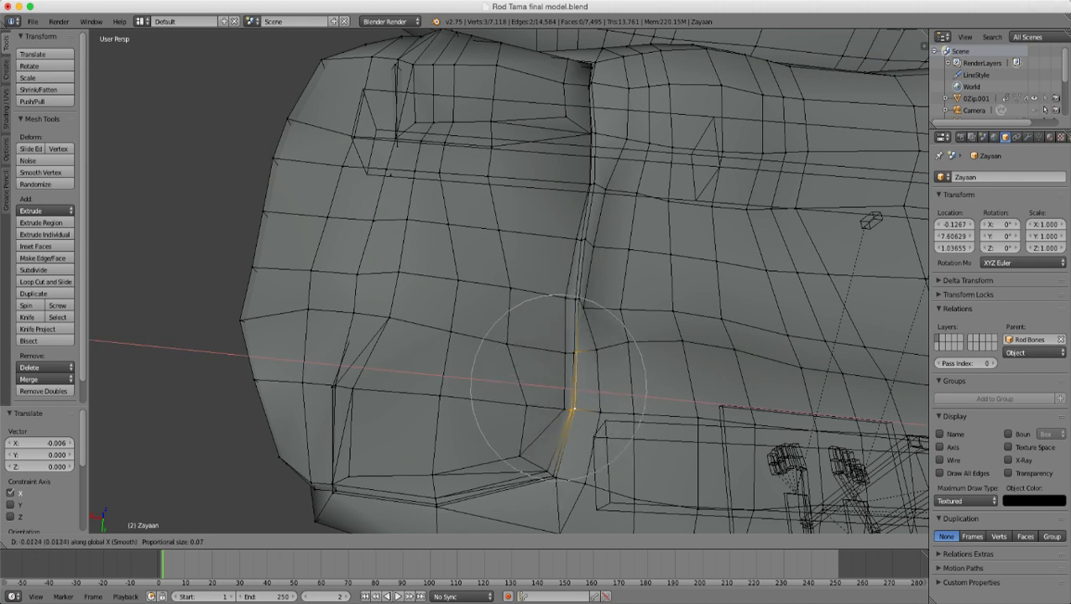
key(Return)
scroll(509, 281, down, 2)
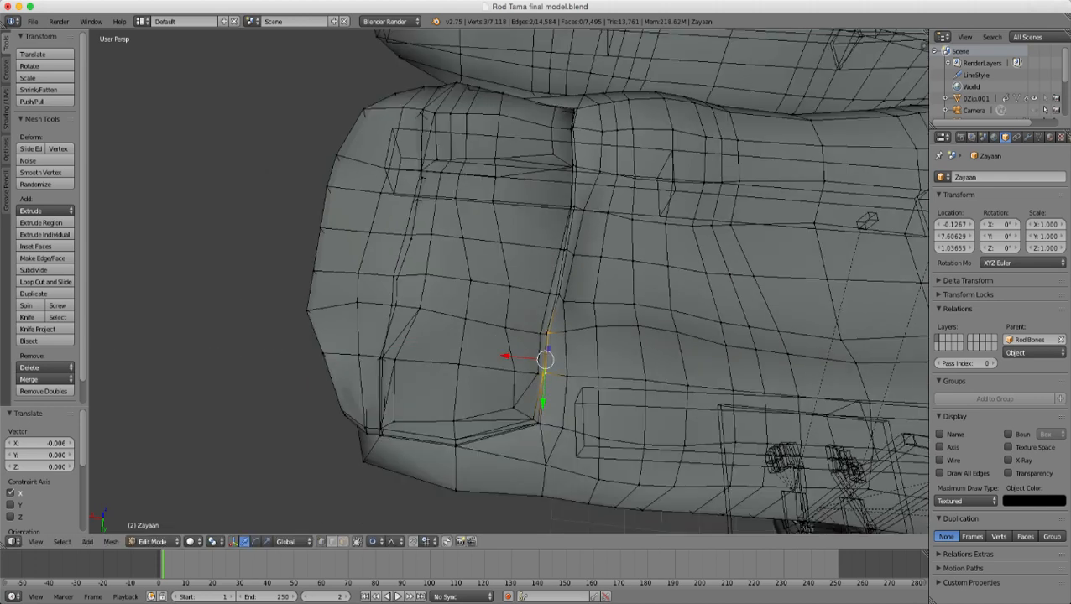
shift+right_click(537, 421)
shift+right_click(540, 425)
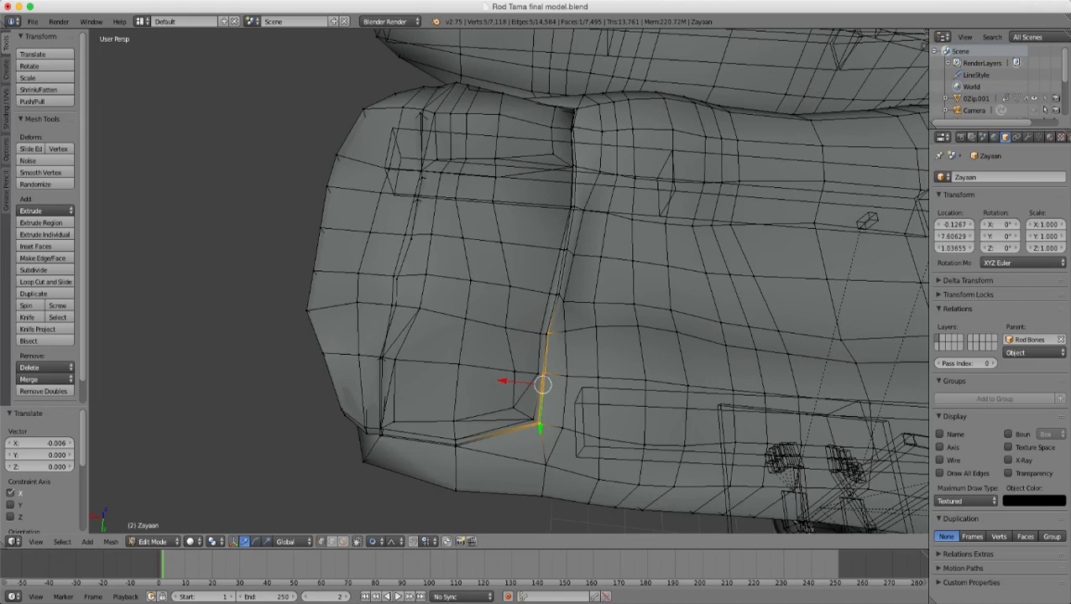
key(g)
key(x)
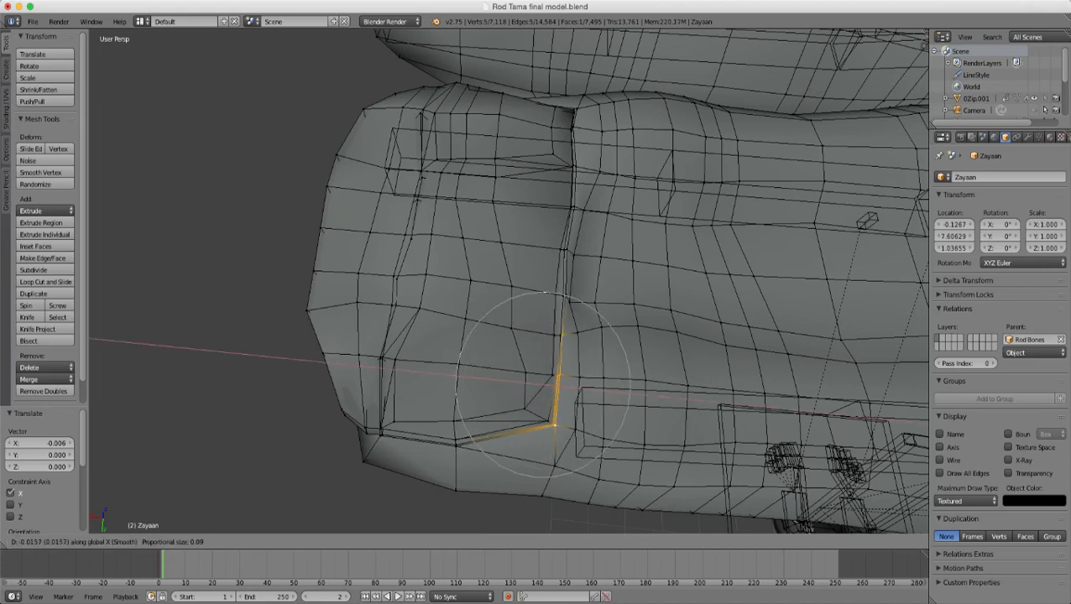
scroll(541, 382, down, 2)
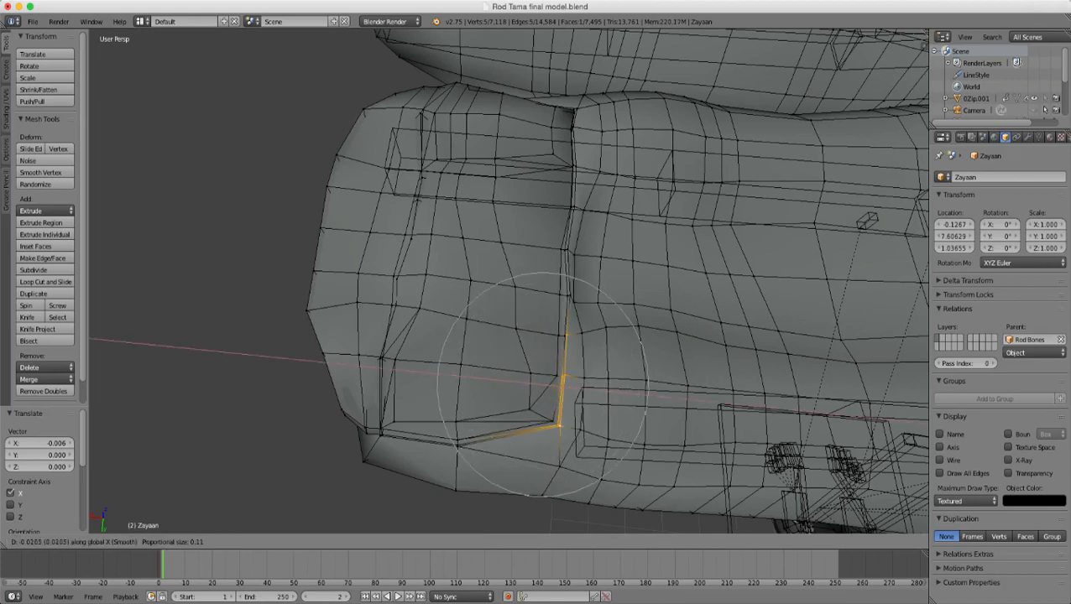
click(561, 387)
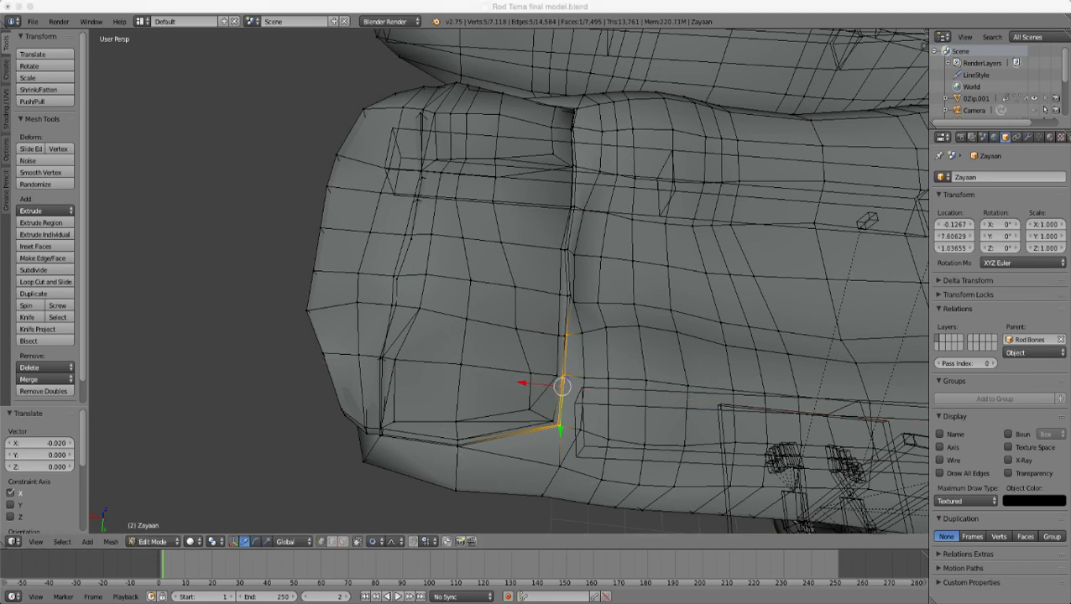
- Move the single vertex protruding farther up the nail's base edge about -0.008 along X with proportional editing
scroll(509, 281, up, 3)
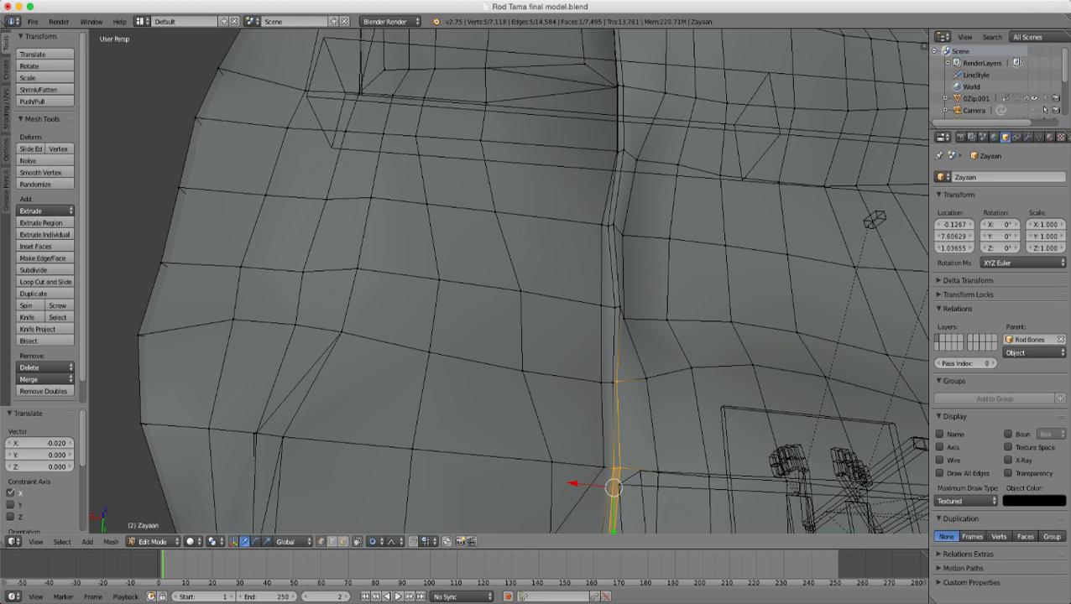
middle_drag(610, 227, 608, 266)
right_click(609, 266)
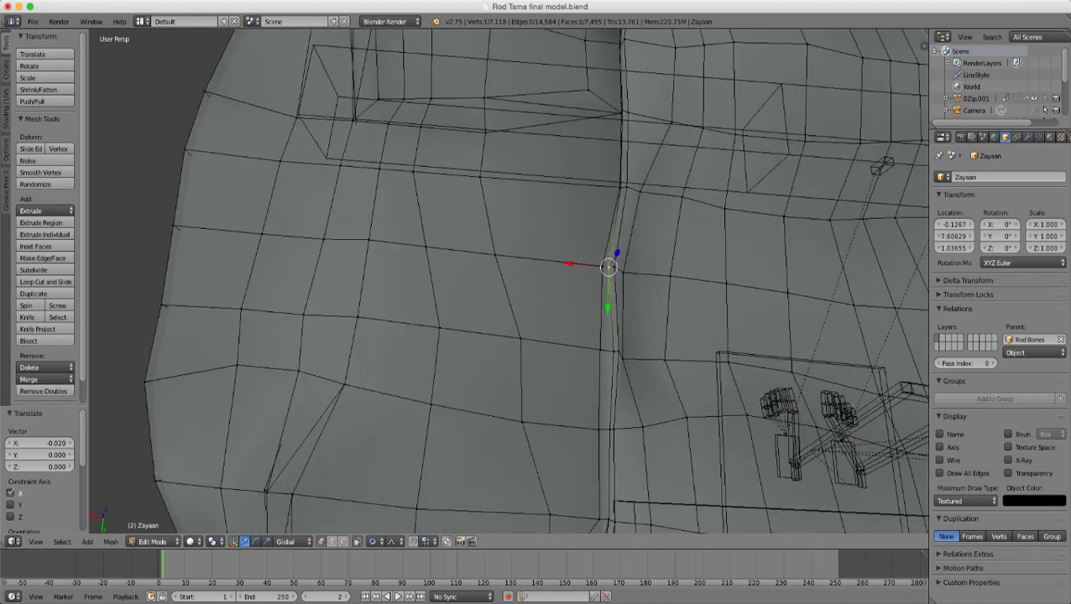
key(g)
key(x)
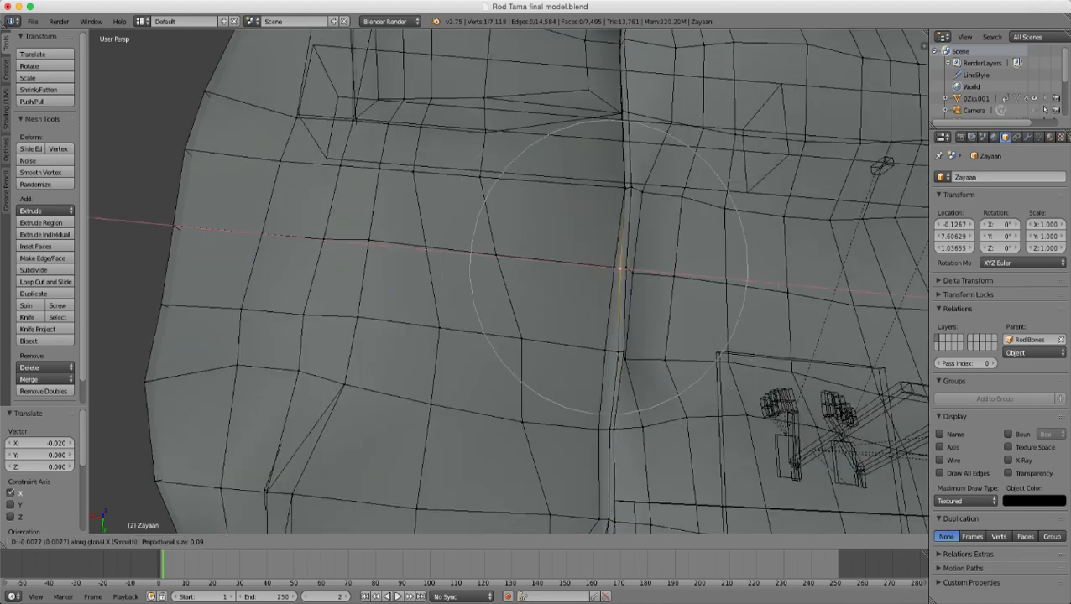
key(Return)
- Inspect the merged nails in Object Mode, and check how far the edge loop beside the fingertip seam continues
scroll(508, 281, down, 3)
middle_drag(512, 281, 747, 265)
key(Tab)
scroll(502, 317, down, 5)
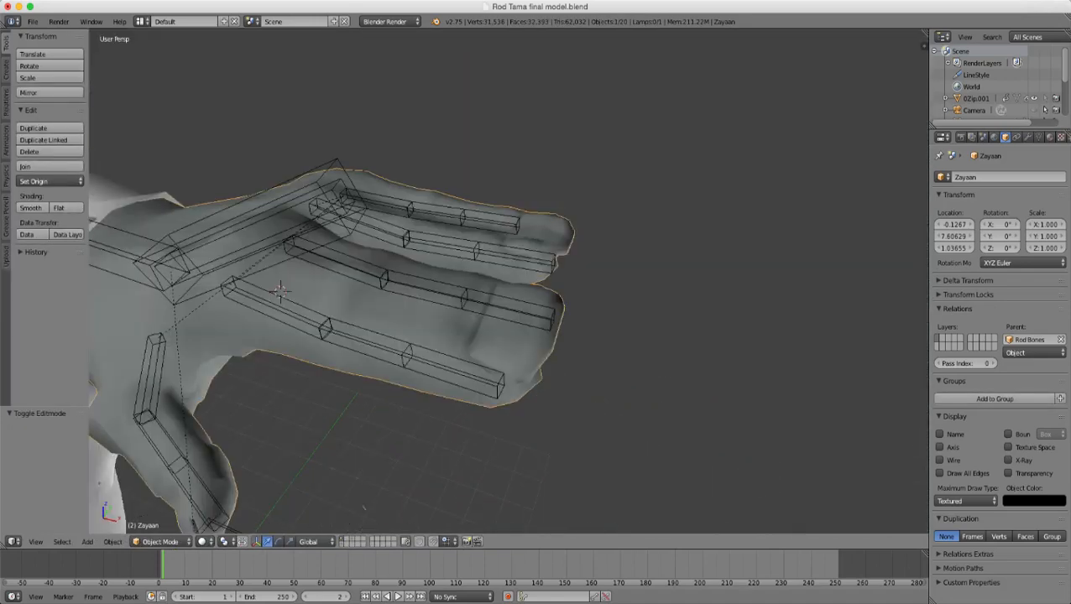
middle_drag(638, 273, 399, 336)
key(Tab)
scroll(398, 335, up, 5)
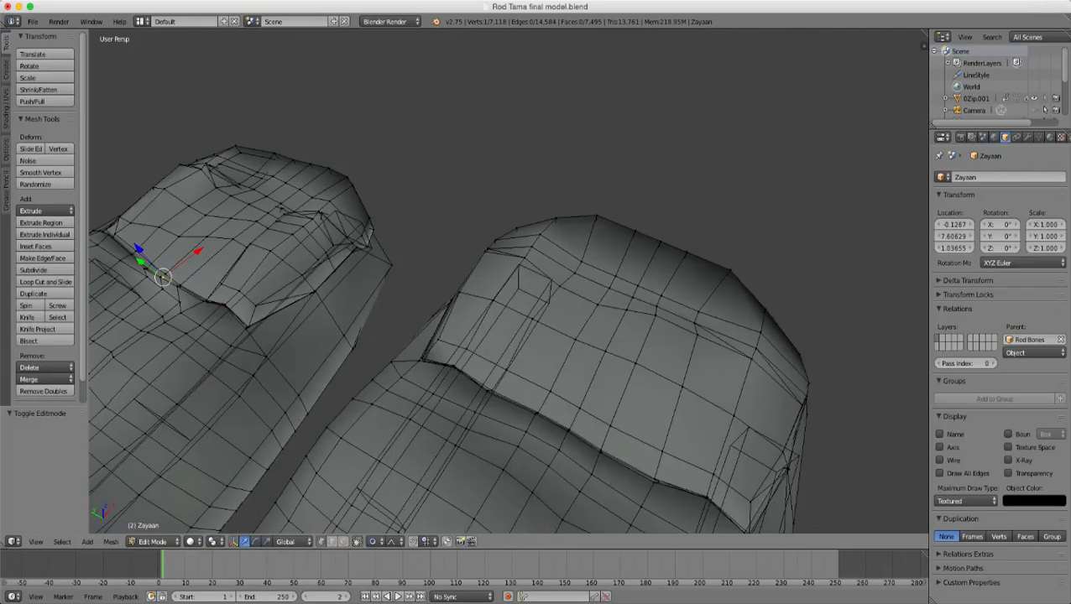
alt+right_click(616, 288)
key(z)
scroll(615, 288, down, 2)
middle_drag(616, 288, 521, 321)
key(z)
scroll(521, 320, up, 2)
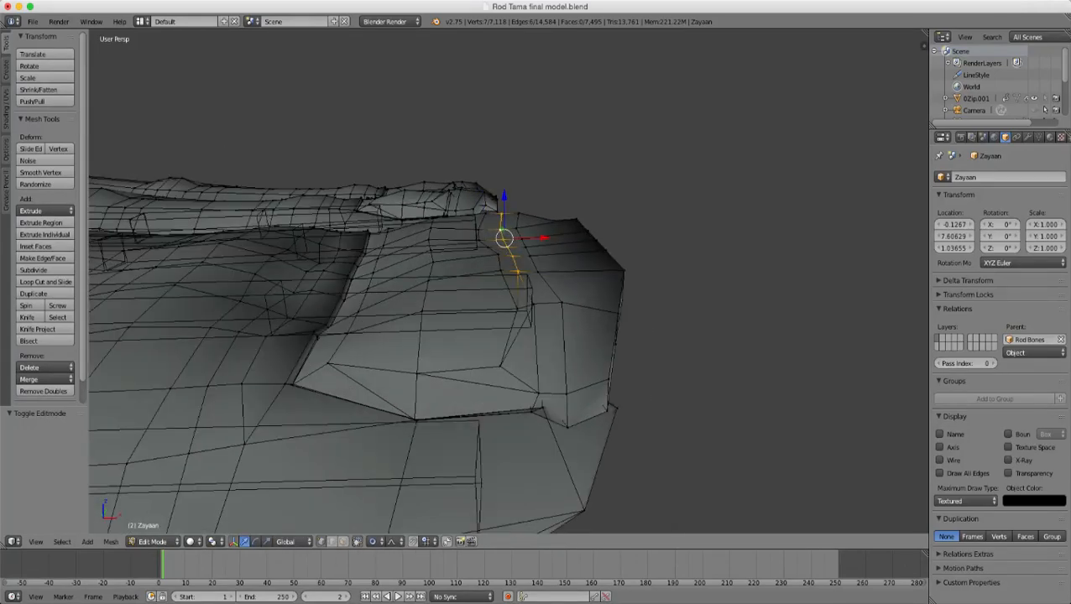
- Join the two triangles at the near end of the narrow strip by the nail's tip into one quad, and clear the selection
right_click(533, 304)
shift+right_click(518, 310)
shift+right_click(501, 366)
shift+right_click(539, 393)
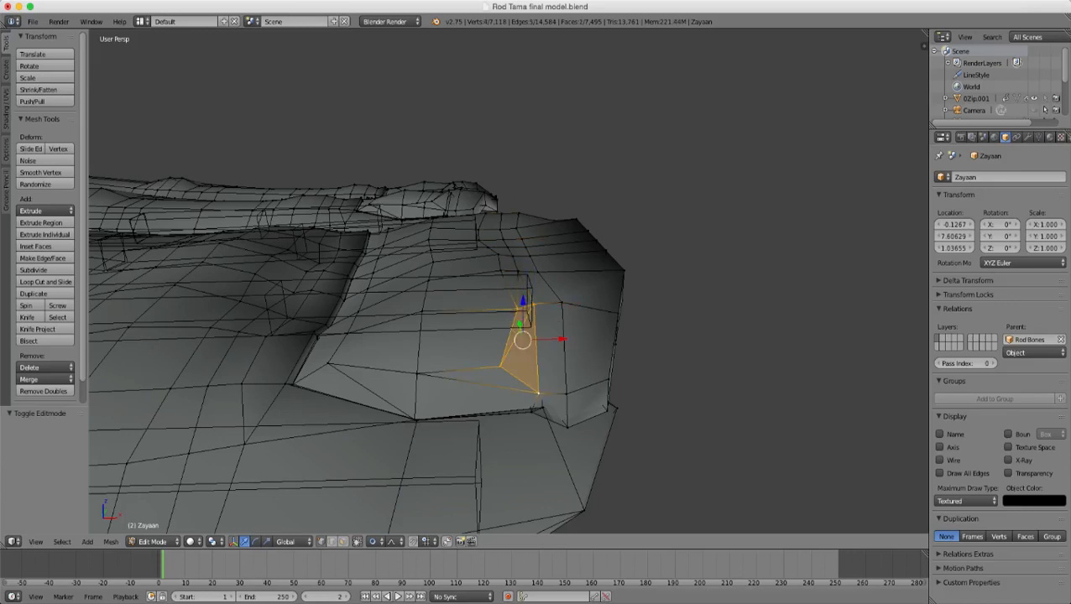
key(alt+j)
key(a)
- Check the seam's edge loop from the opposite side of the nail, and join the two triangles at that end into one quad
middle_drag(539, 393, 524, 436)
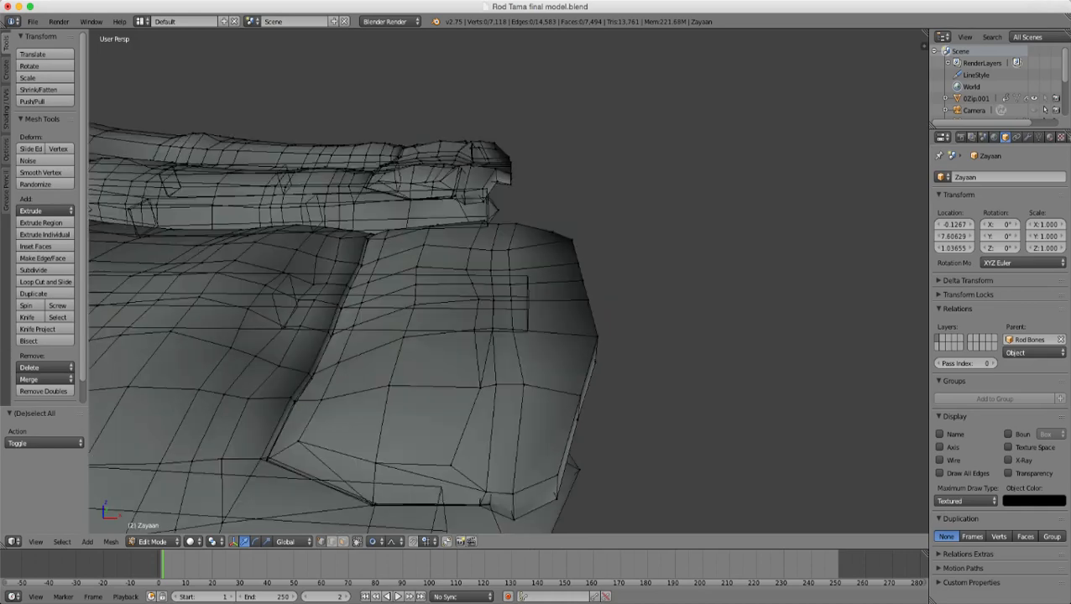
middle_drag(504, 361, 735, 315)
alt+right_click(486, 378)
key(z)
scroll(486, 377, down, 2)
key(z)
scroll(489, 324, up, 3)
middle_drag(587, 336, 567, 319)
right_click(548, 303)
shift+right_click(543, 202)
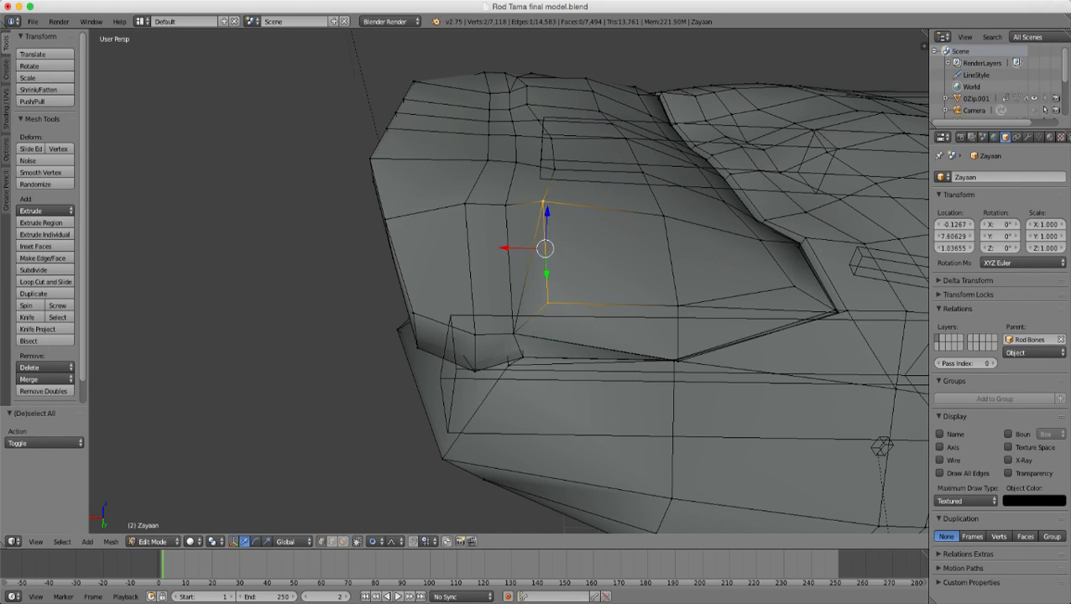
shift+right_click(506, 204)
shift+right_click(514, 333)
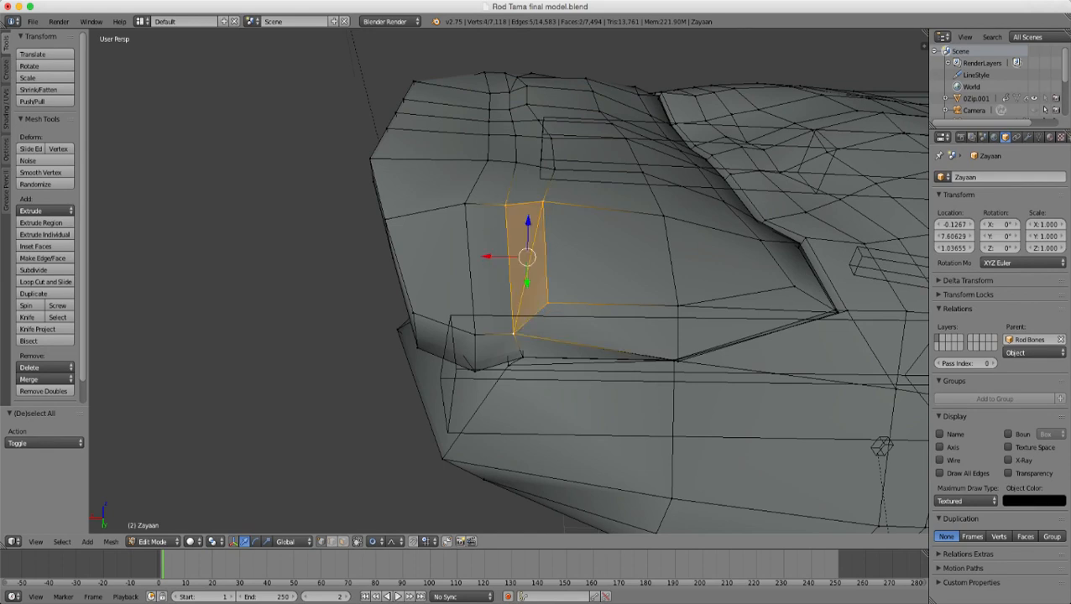
key(alt+j)
- Recheck the seam's edge loop and join the remaining pair of triangles interrupting the narrow strip near the nail's tip into one quad
alt+right_click(547, 270)
key(z)
scroll(547, 270, down, 2)
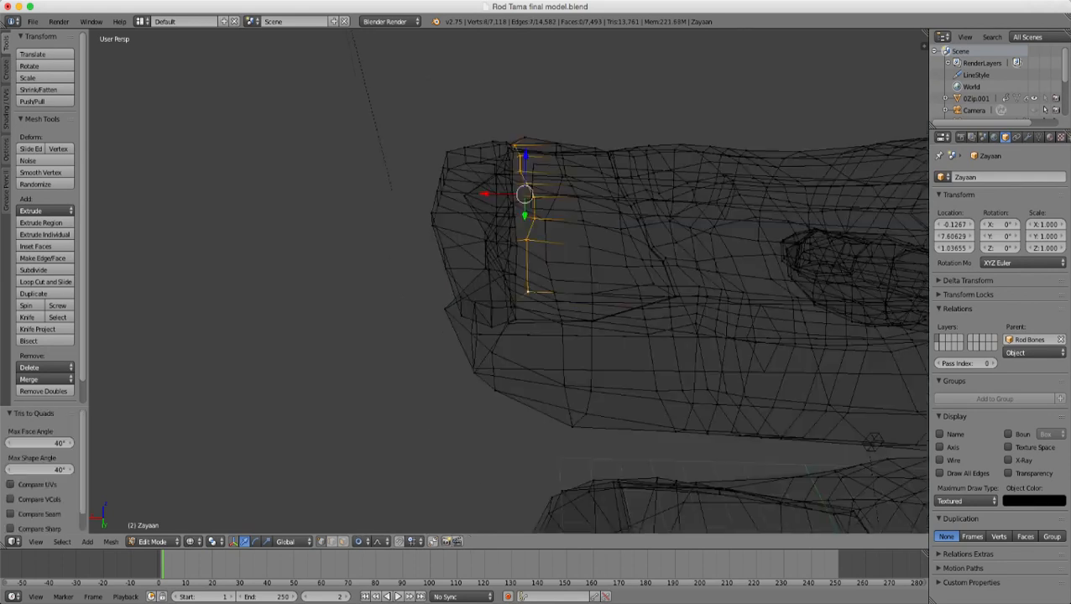
mouse_move(546, 270)
middle_down()
mouse_move(277, 277)
mouse_move(252, 267)
middle_up()
key(z)
mouse_move(504, 336)
middle_down()
mouse_move(522, 280)
mouse_move(454, 273)
middle_up()
scroll(454, 273, up, 1)
right_click(511, 275)
shift+right_click(506, 377)
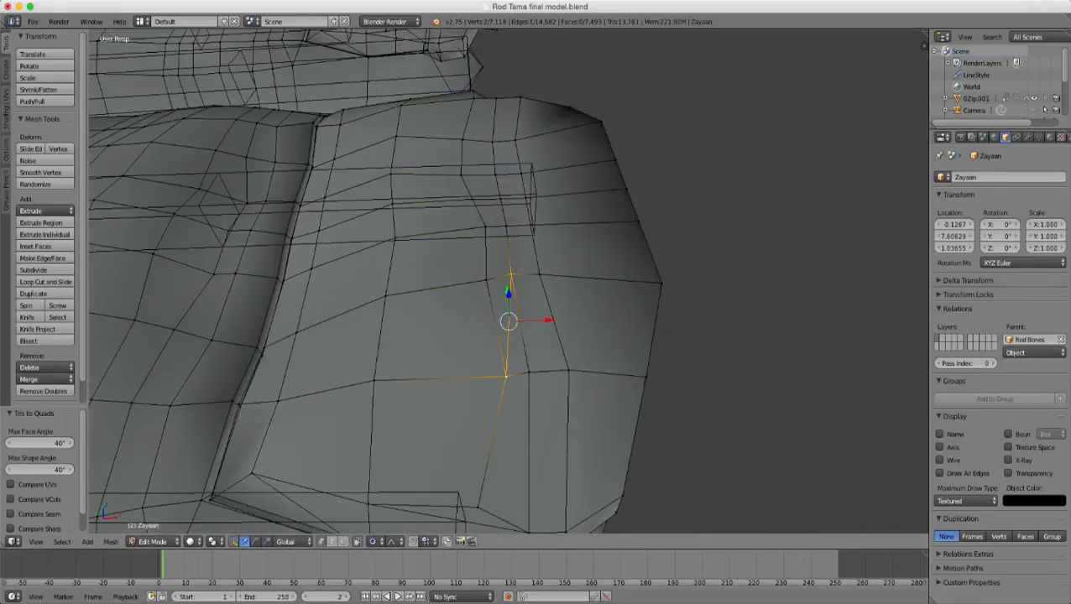
shift+right_click(528, 372)
shift+right_click(487, 281)
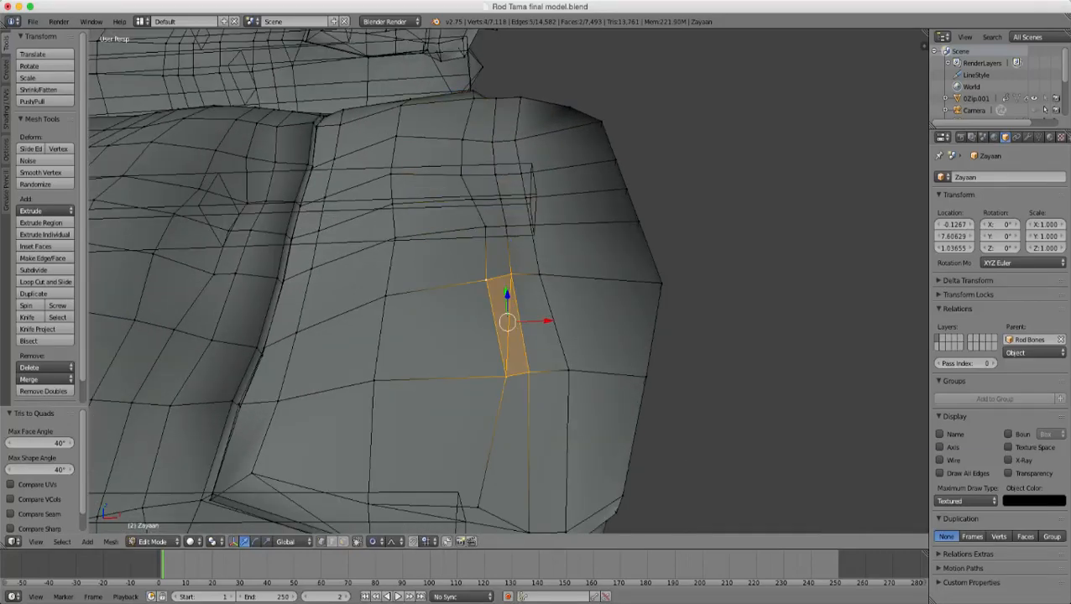
key(alt+j)
- Select the whole edge loop across the nail near its tip and edge-slide it by a factor of 1.000 onto the adjacent loop
alt+right_click(496, 329)
scroll(496, 329, down, 3)
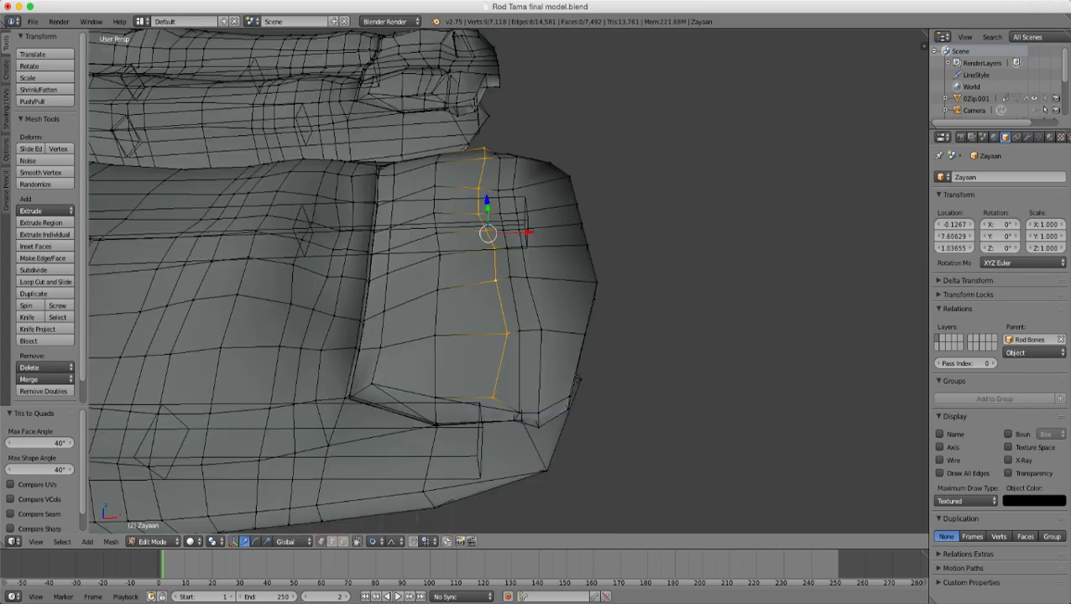
scroll(504, 294, up, 1)
key(z)
key(z)
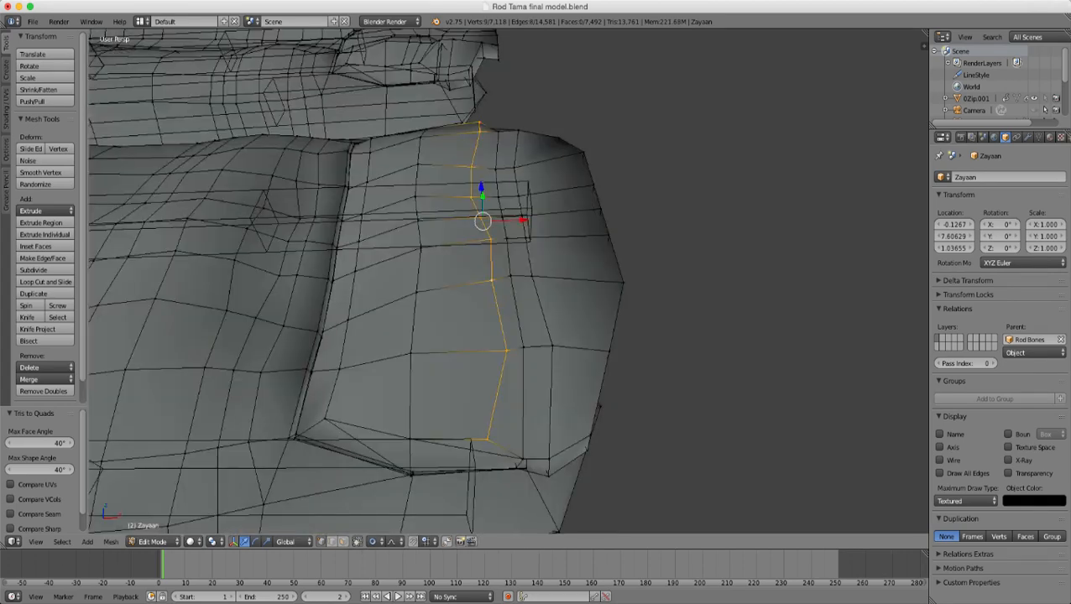
key(ctrl+e)
click(507, 313)
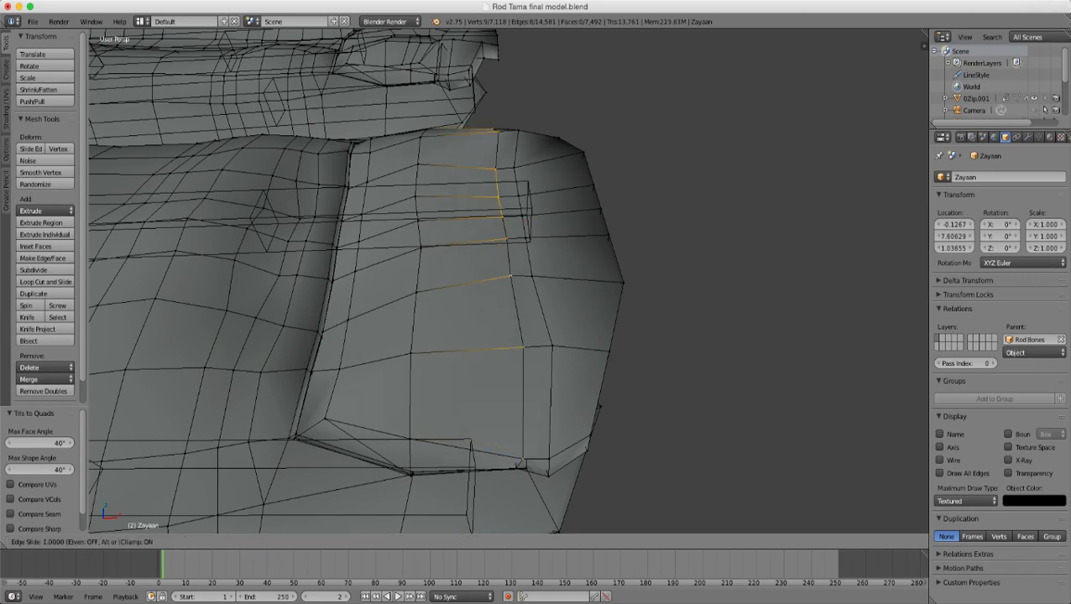
click(545, 289)
- Circle-select the vertices of the fingertip seam through the mesh in wireframe, and remove the doubled vertices
key(z)
scroll(537, 277, down, 4)
middle_drag(534, 185, 538, 268)
key(c)
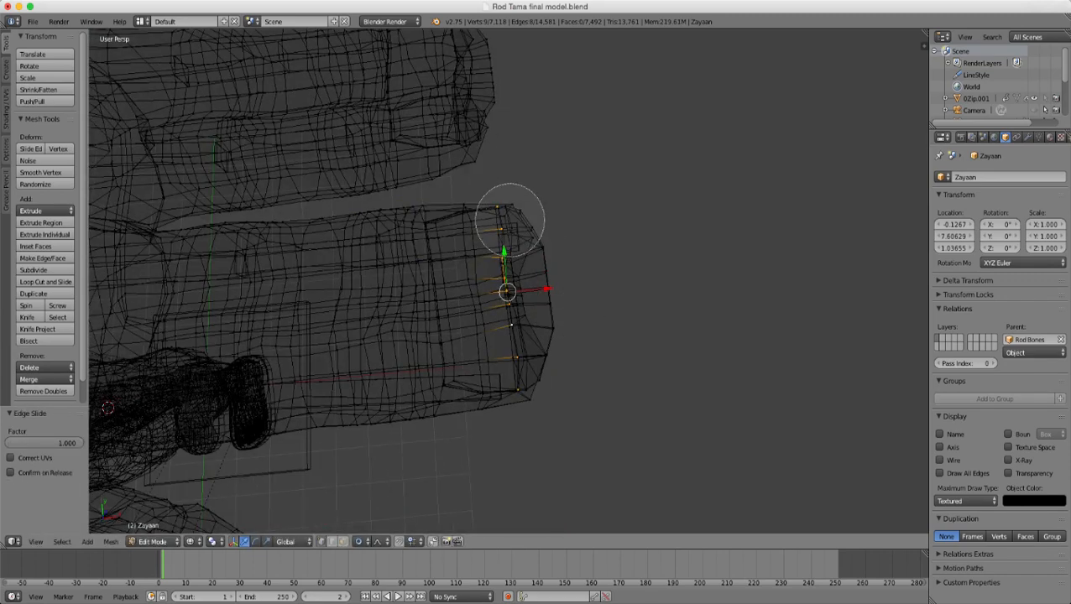
drag(510, 220, 520, 382)
right_click(521, 382)
key(z)
scroll(521, 382, up, 2)
middle_drag(628, 342, 633, 292)
key(w)
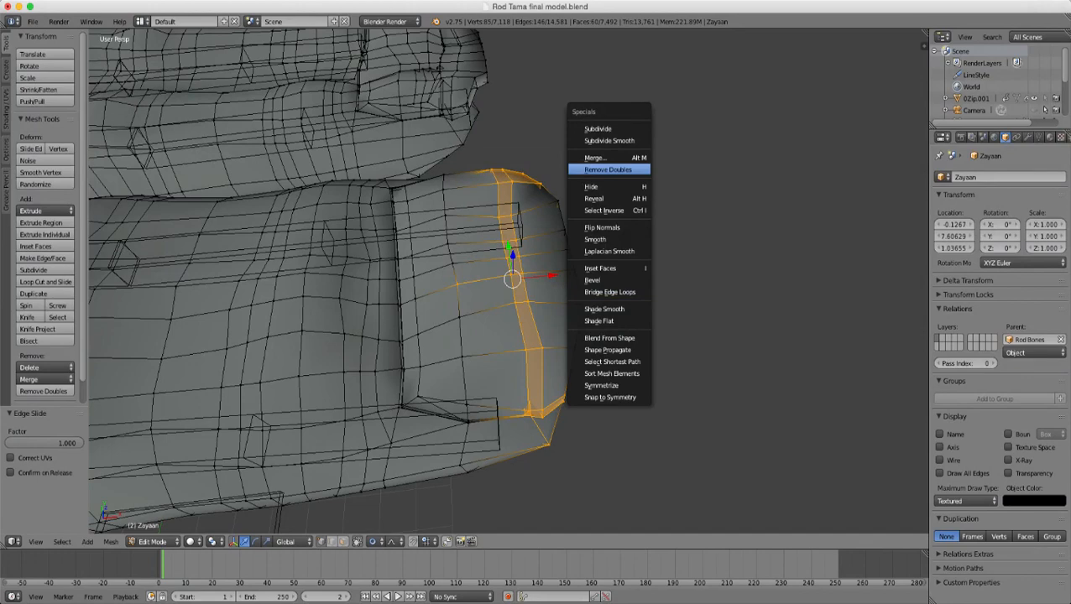
click(607, 170)
- Examine the cleaned-up fingertip and nail closely in Object Mode for remaining unevenness
mouse_move(608, 171)
middle_down()
mouse_move(613, 190)
mouse_move(710, 257)
middle_up()
scroll(710, 257, up, 3)
key(z)
key(a)
key(Tab)
key(z)
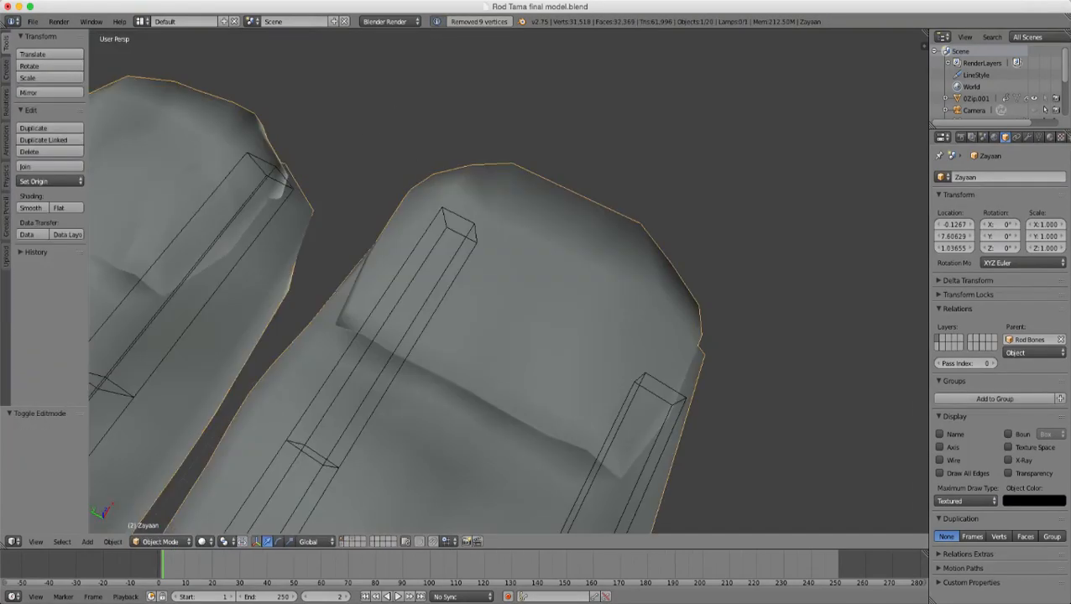
middle_drag(604, 277, 444, 336)
scroll(509, 281, up, 2)
scroll(509, 281, up, 1)
scroll(509, 281, up, 2)
- In Edit Mode, select two adjacent rows of five vertices across the nail's tip and raise them 0.019 along global Z with proportional editing
key(Tab)
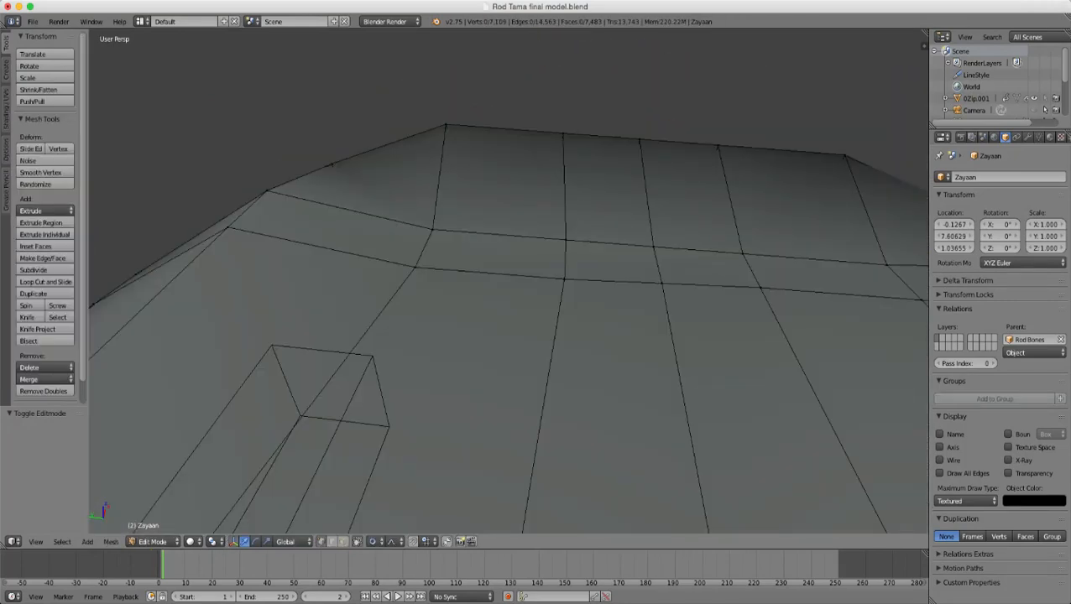
scroll(509, 281, down, 3)
shift+right_click(536, 262)
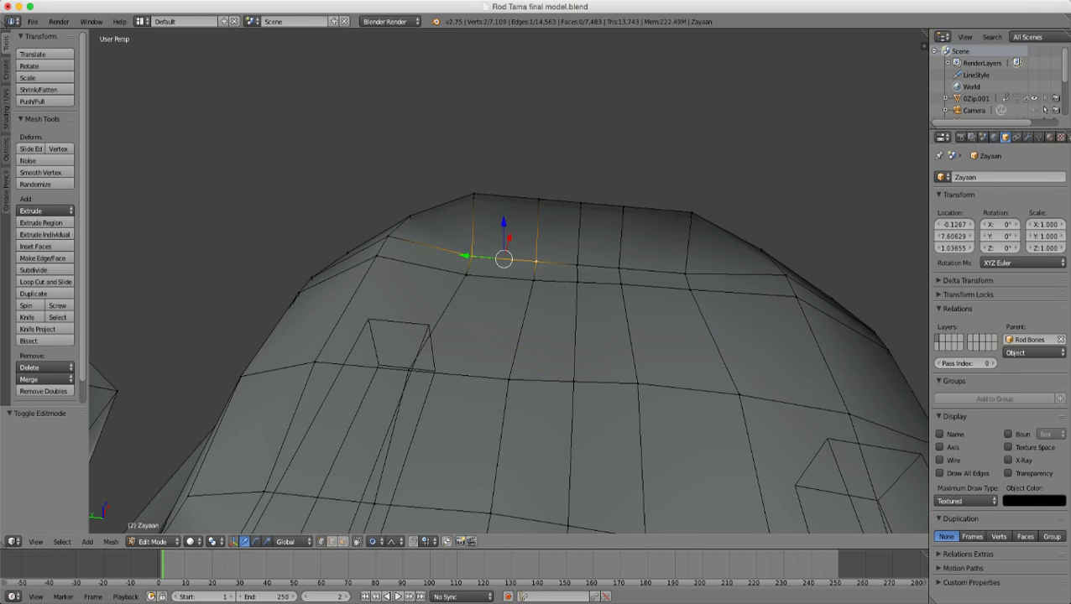
shift+right_click(578, 266)
shift+right_click(619, 268)
scroll(509, 281, down, 3)
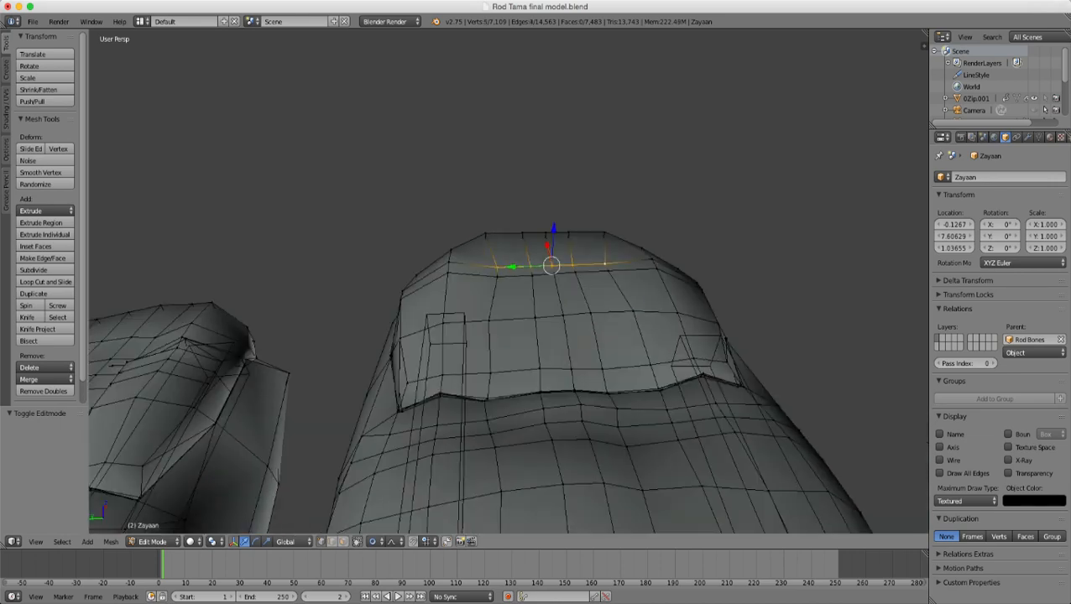
middle_drag(509, 281, 663, 281)
shift+middle_drag(547, 232, 505, 287)
scroll(509, 282, up, 2)
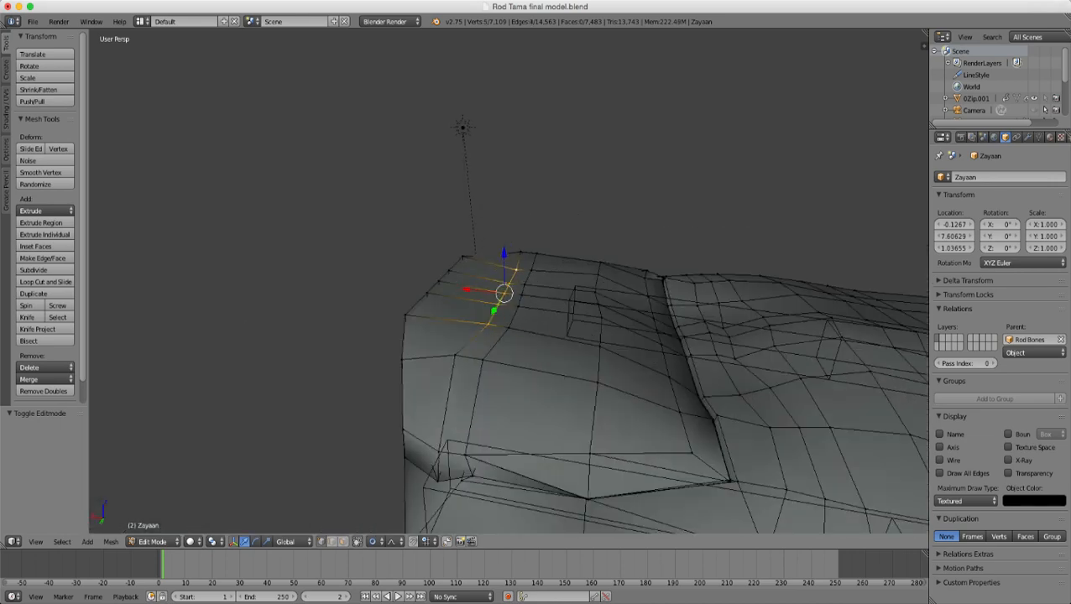
shift+right_click(509, 328)
shift+right_click(518, 306)
shift+right_click(521, 295)
shift+right_click(525, 284)
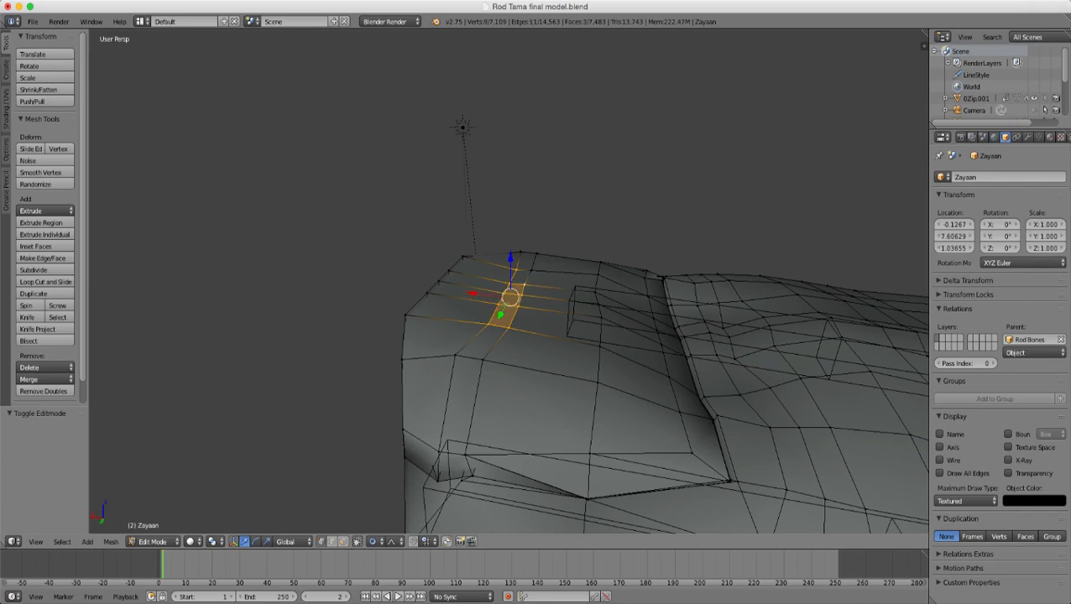
middle_drag(524, 284, 445, 262)
scroll(444, 261, up, 2)
shift+right_click(584, 293)
key(g)
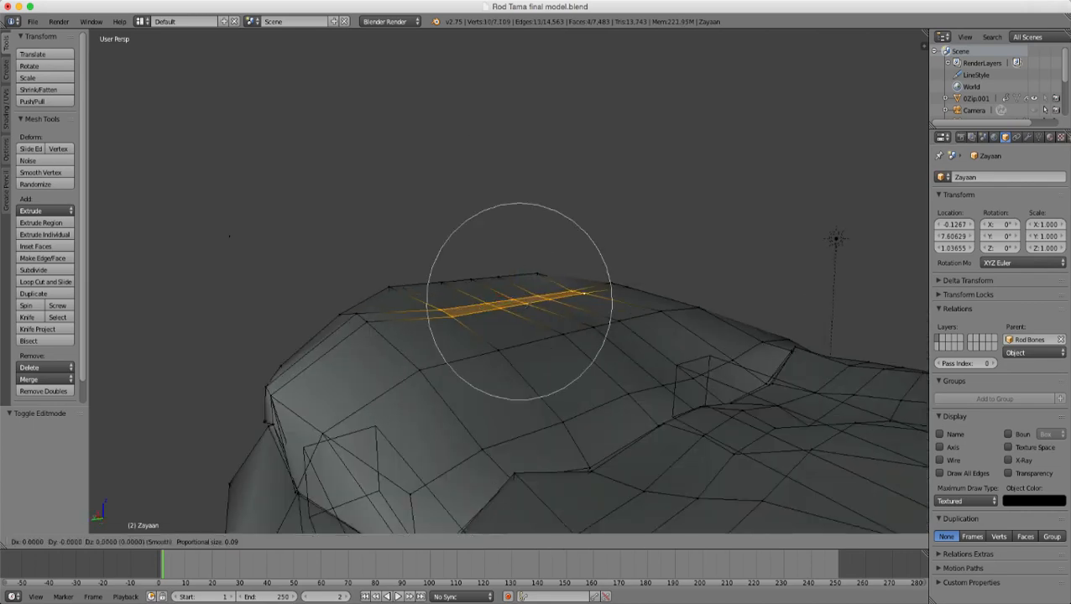
key(z)
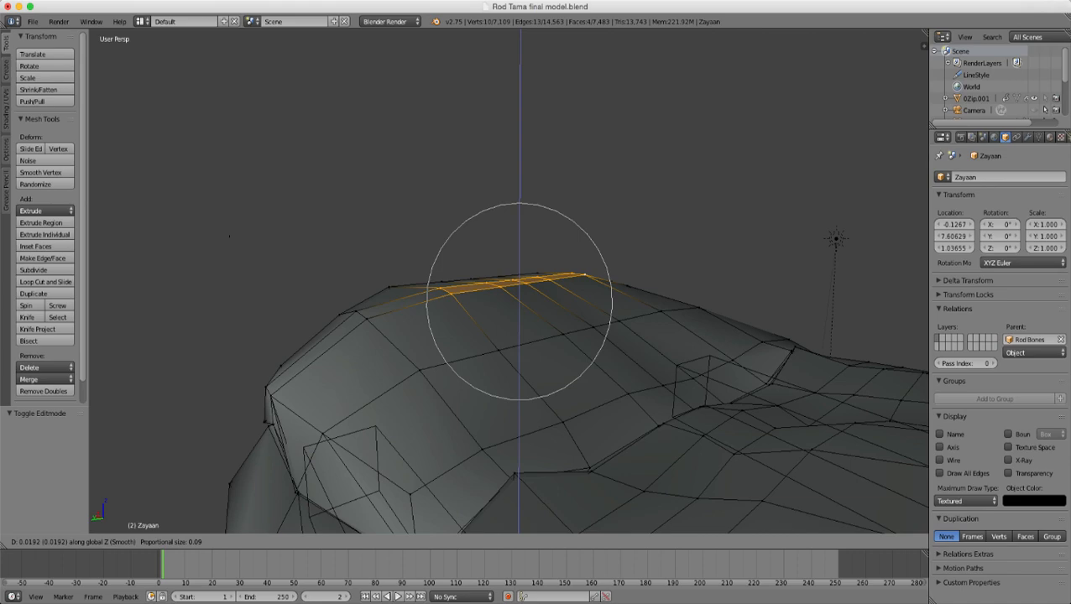
scroll(584, 275, down, 2)
click(585, 275)
- Select the two overlapping vertices at the low point of the nail's base edge and raise them 0.017 along global Z with a smaller proportional radius
scroll(584, 275, down, 2)
middle_drag(584, 274, 445, 222)
scroll(508, 281, up, 2)
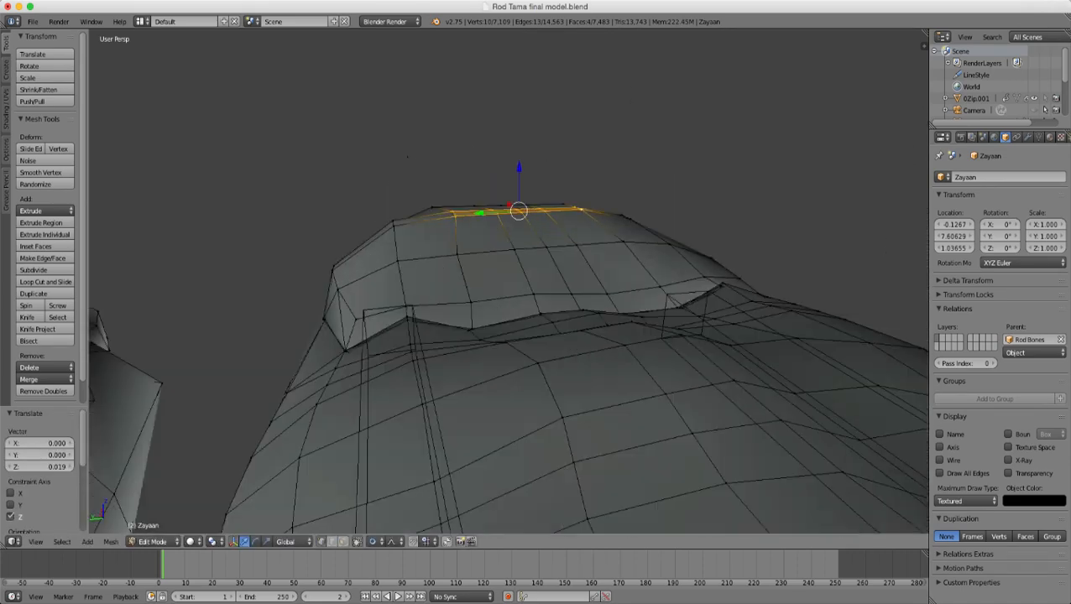
right_click(471, 329)
key(z)
shift+right_click(467, 332)
key(z)
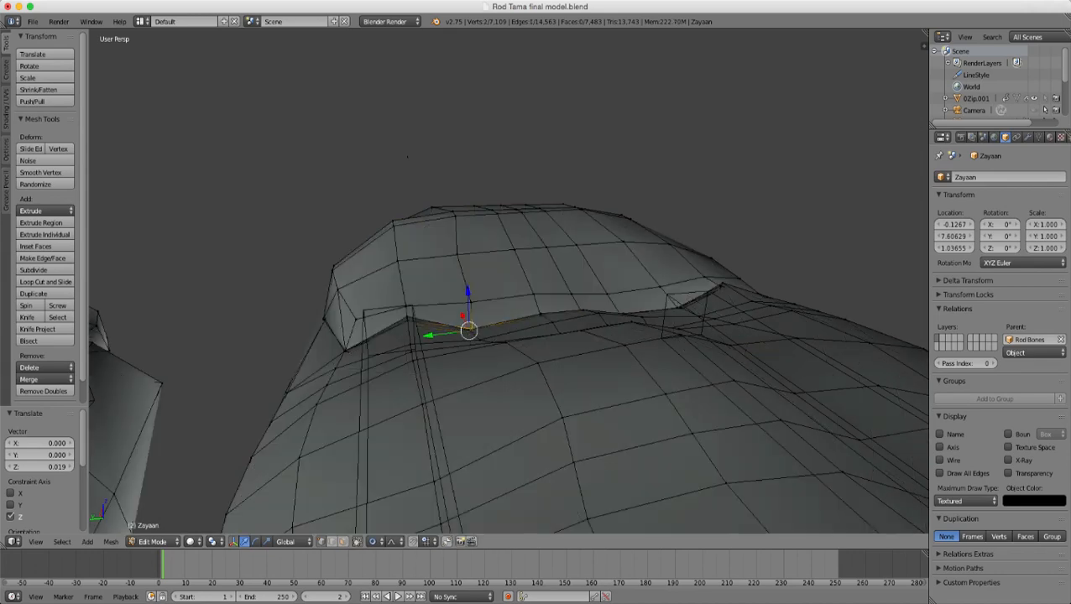
scroll(508, 282, up, 1)
key(g)
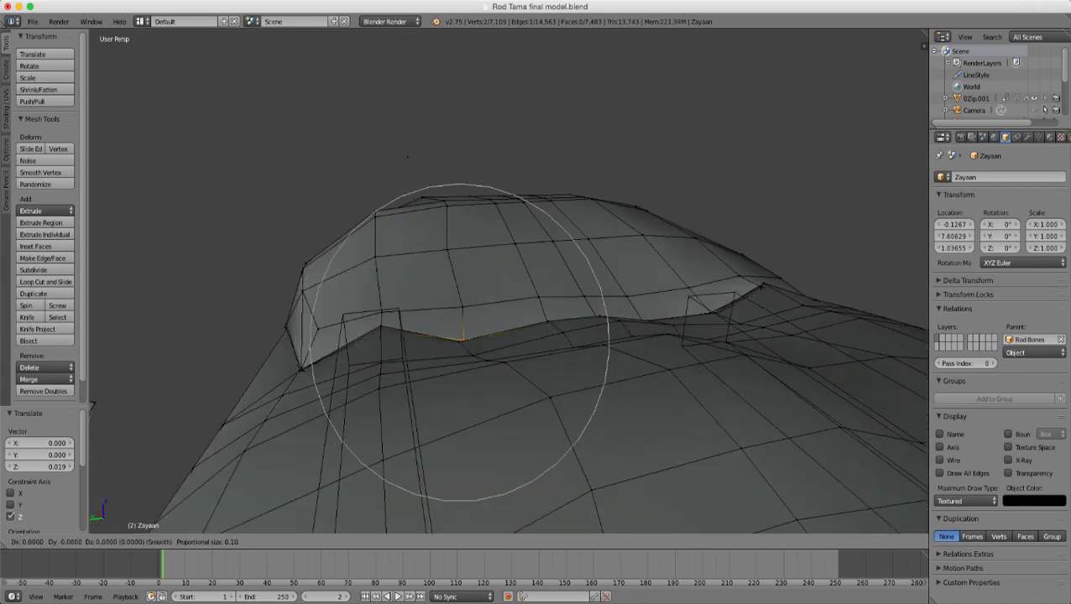
key(z)
scroll(460, 323, up, 5)
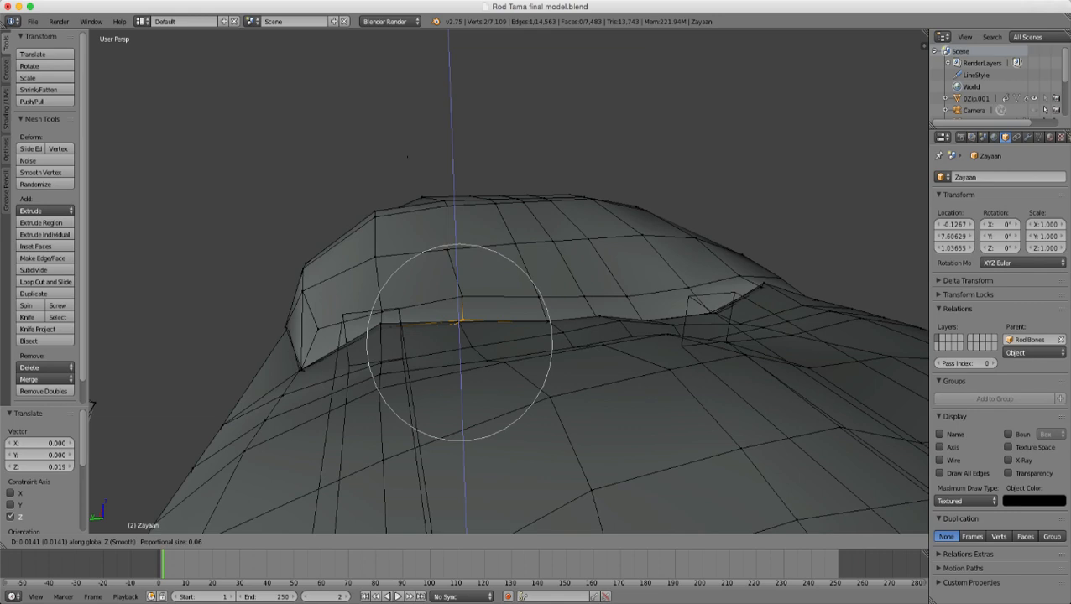
click(462, 322)
- Select the two overlapping vertices past the middle of the nail's base edge and raise them 0.013 along global Z with proportional editing
middle_drag(537, 325, 398, 338)
right_click(554, 338)
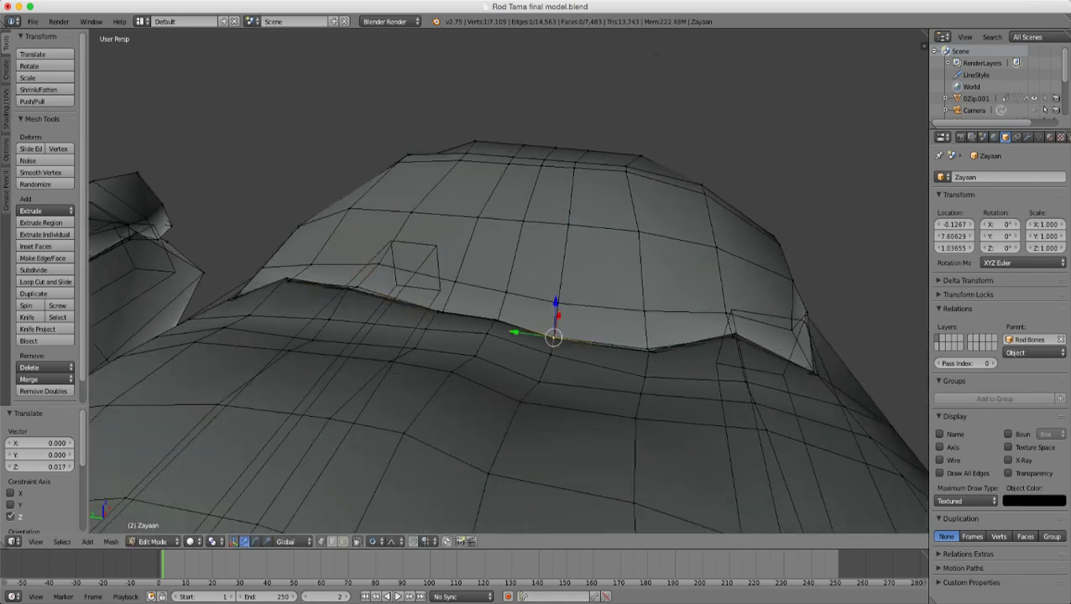
key(z)
shift+right_click(554, 337)
key(z)
middle_drag(554, 337, 586, 326)
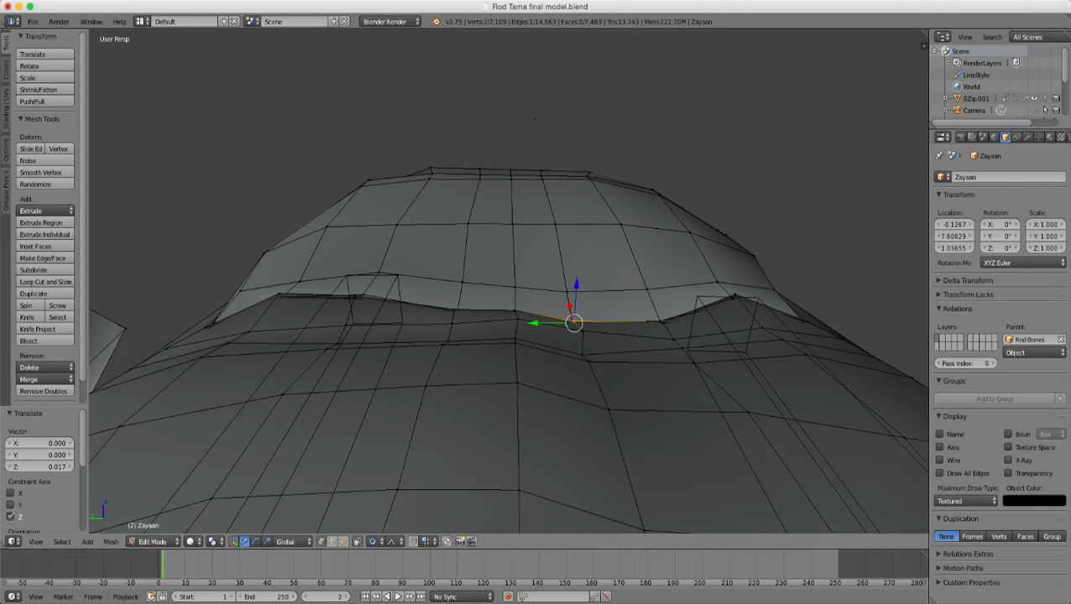
key(g)
key(z)
scroll(574, 322, down, 4)
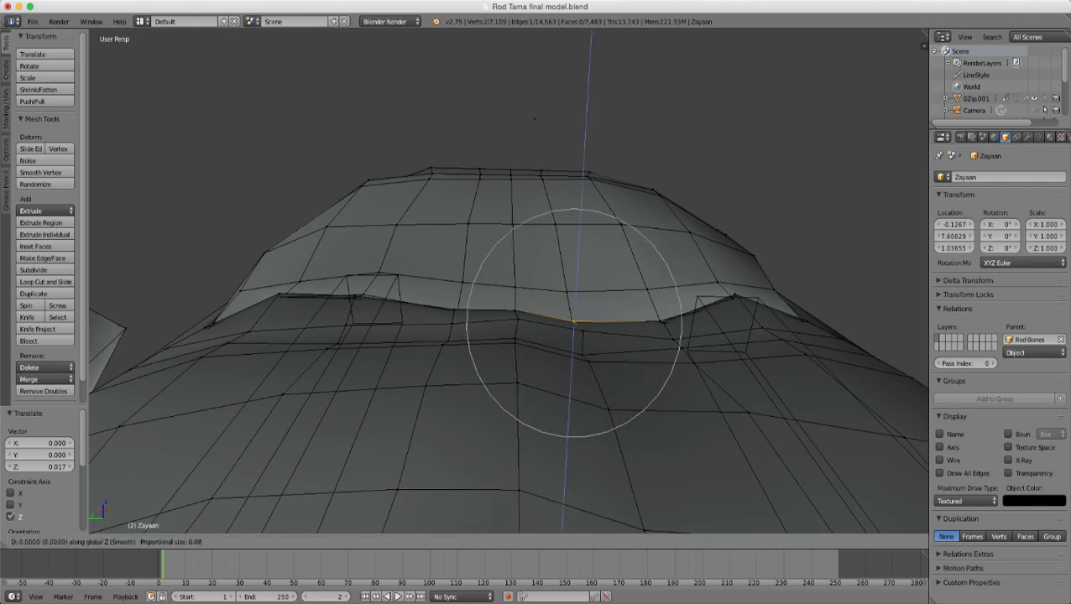
key(Return)
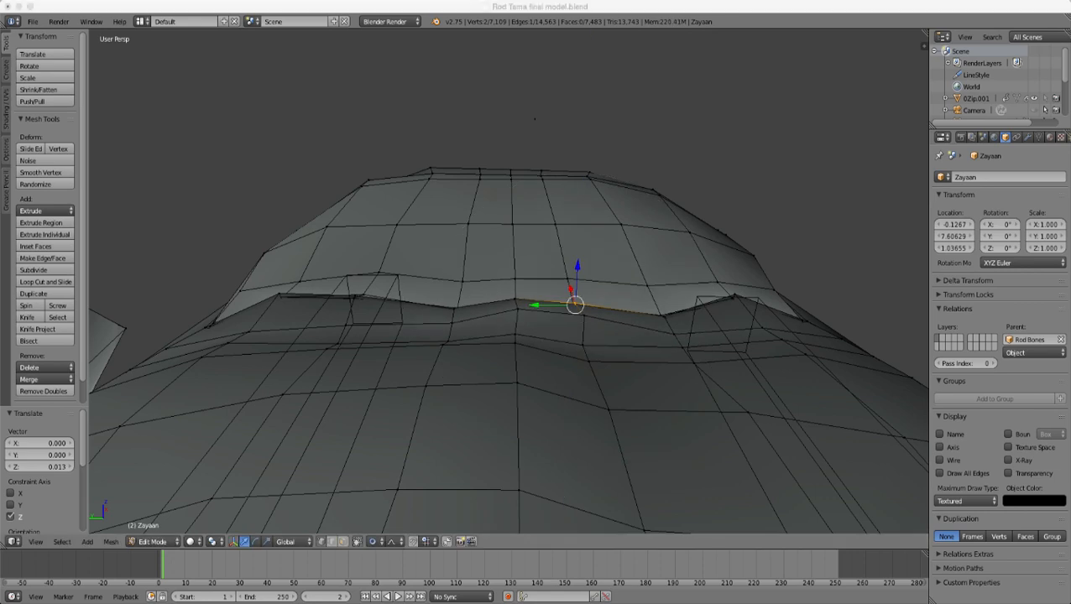
- Pick the low vertex on the opposite half of the nail's base edge and raise it 0.014 along global Z in wireframe
scroll(508, 281, down, 4)
middle_drag(509, 281, 517, 296)
scroll(517, 296, up, 3)
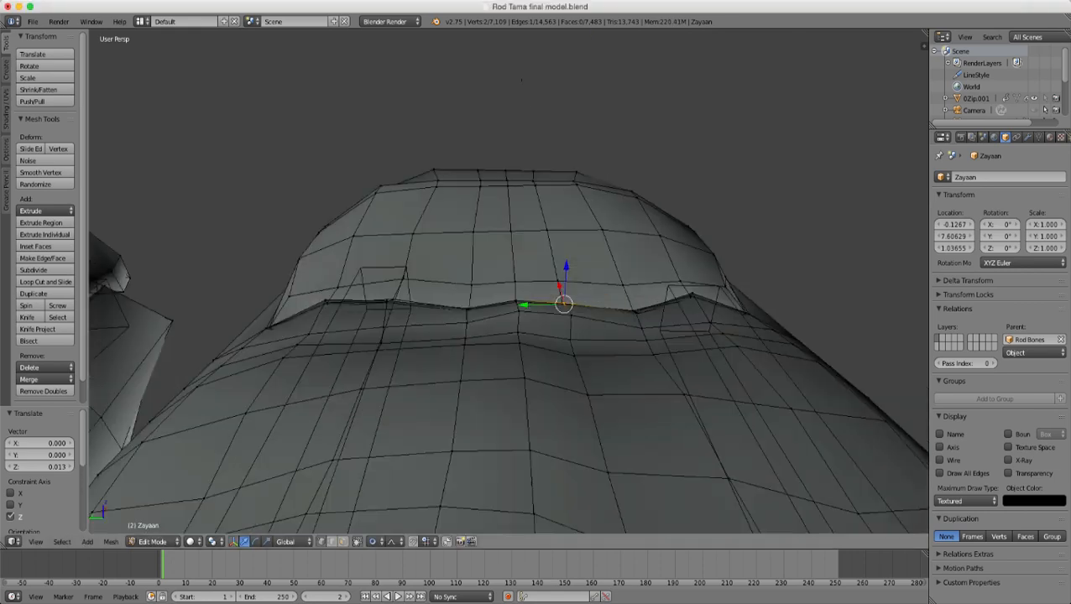
right_click(468, 309)
key(z)
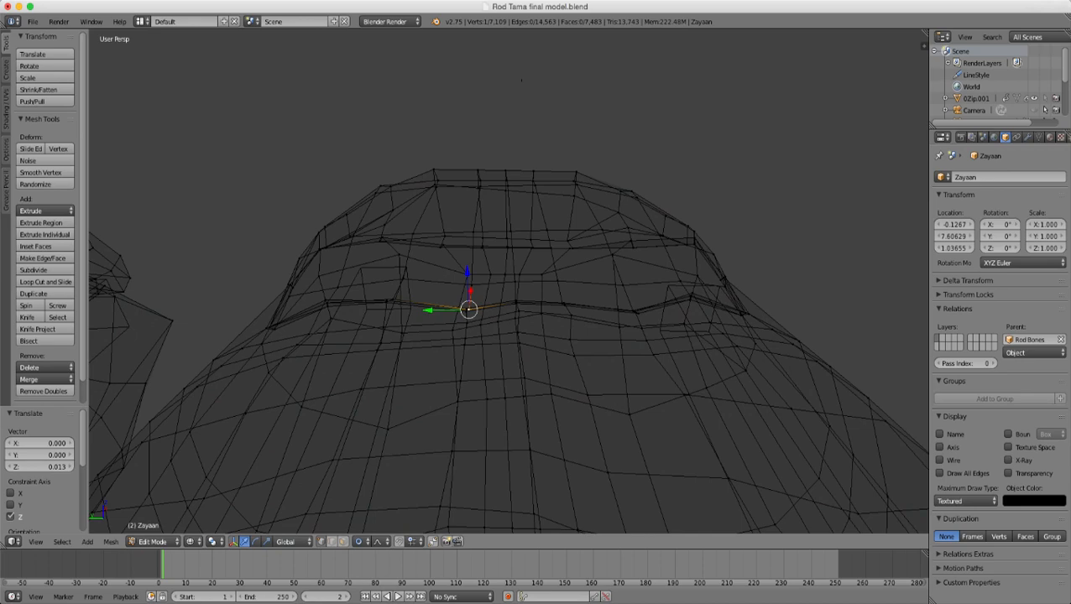
key(g)
key(z)
scroll(469, 309, up, 4)
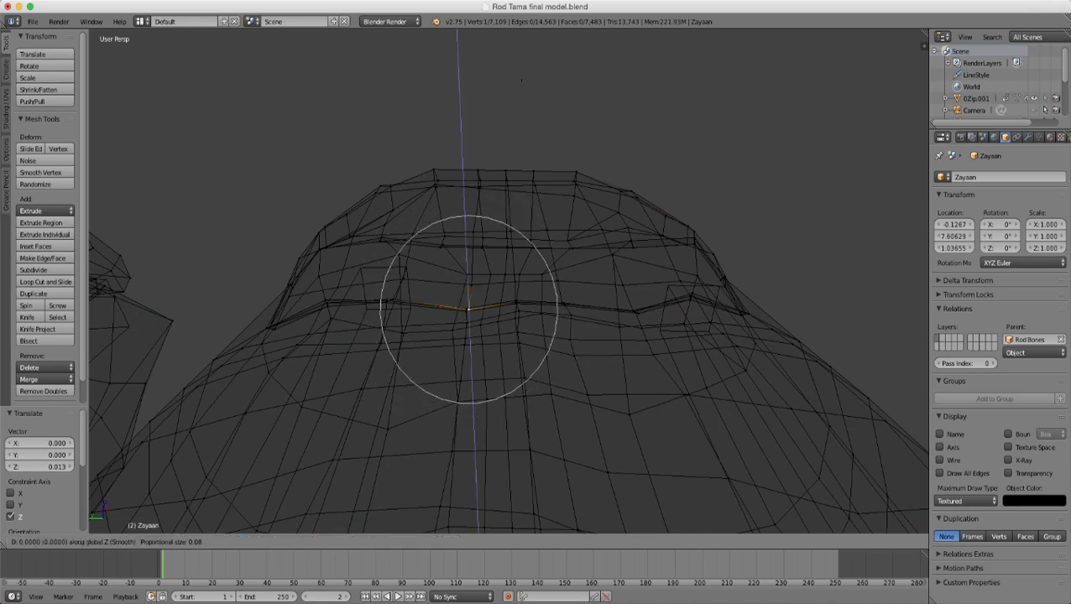
scroll(468, 309, up, 1)
click(468, 294)
key(z)
- Raise the low vertex beside the far corner peak of the nail's base edge by 0.012 along global Z with proportional editing
right_click(638, 311)
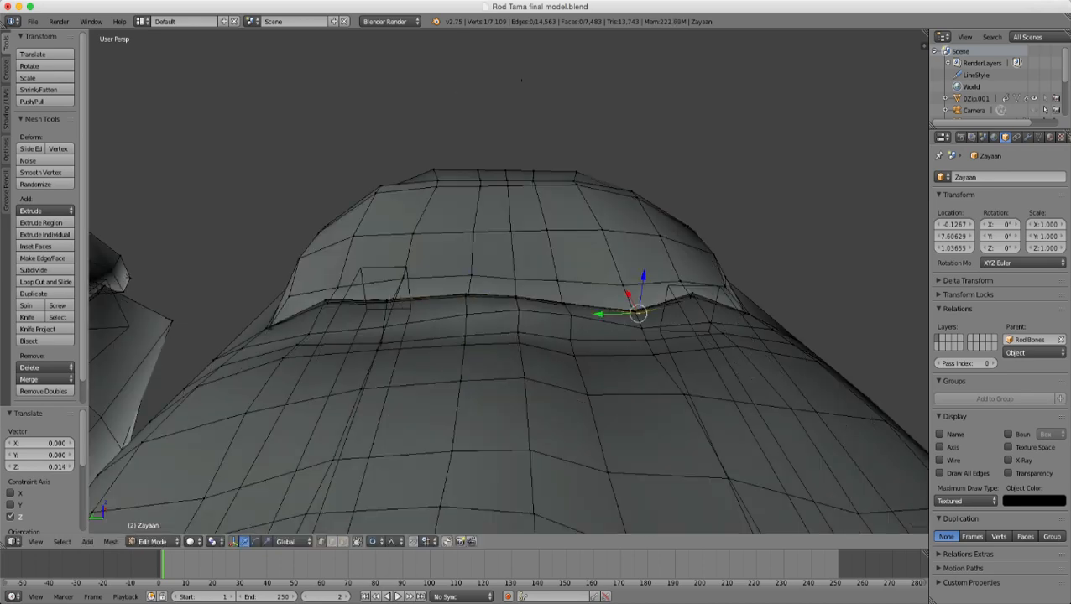
key(z)
middle_drag(638, 310, 643, 323)
key(z)
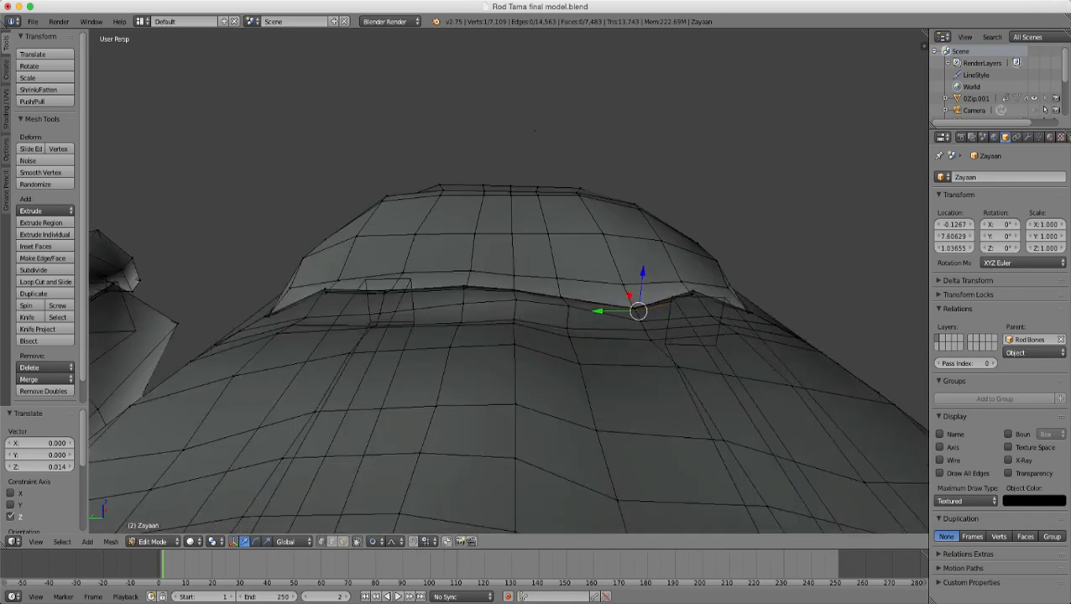
key(g)
key(z)
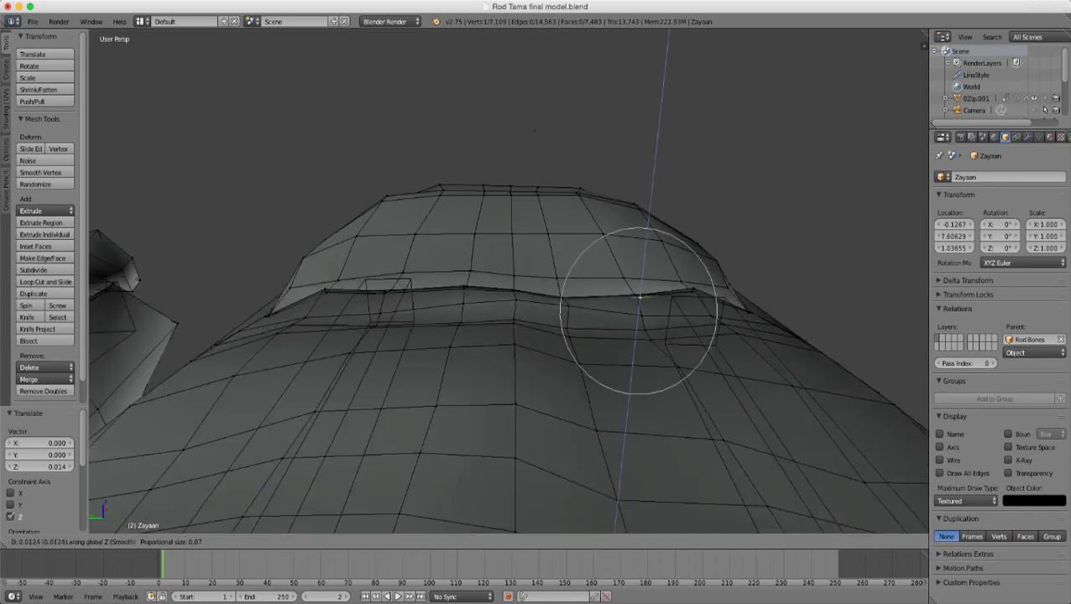
click(639, 297)
- Raise the neighbouring vertex closer to the middle of the nail's base edge by 0.010 along global Z to even out the line
right_click(561, 295)
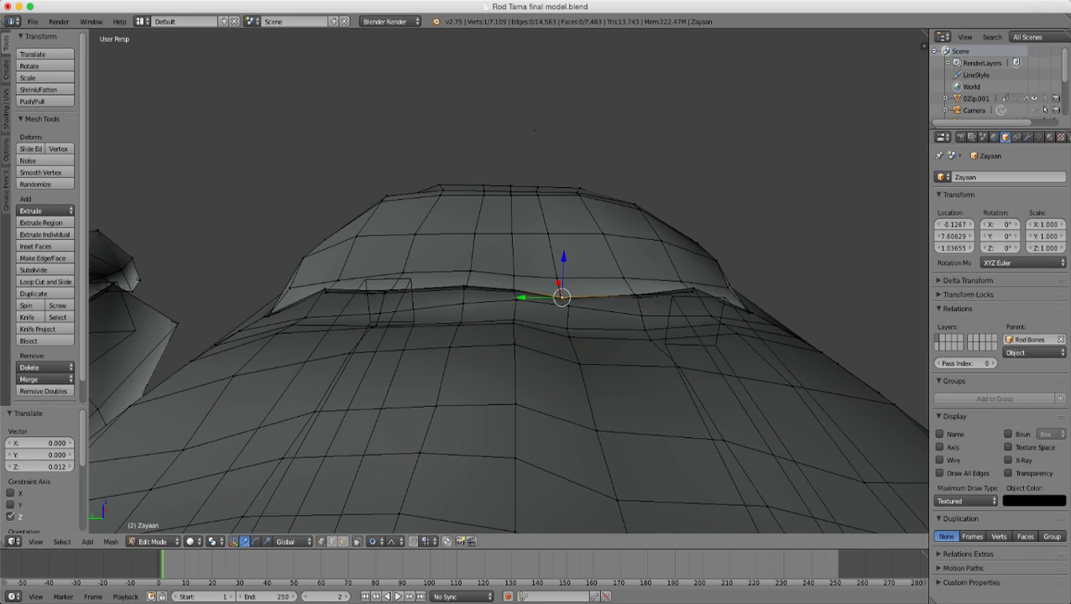
key(g)
key(z)
scroll(562, 295, up, 2)
click(562, 285)
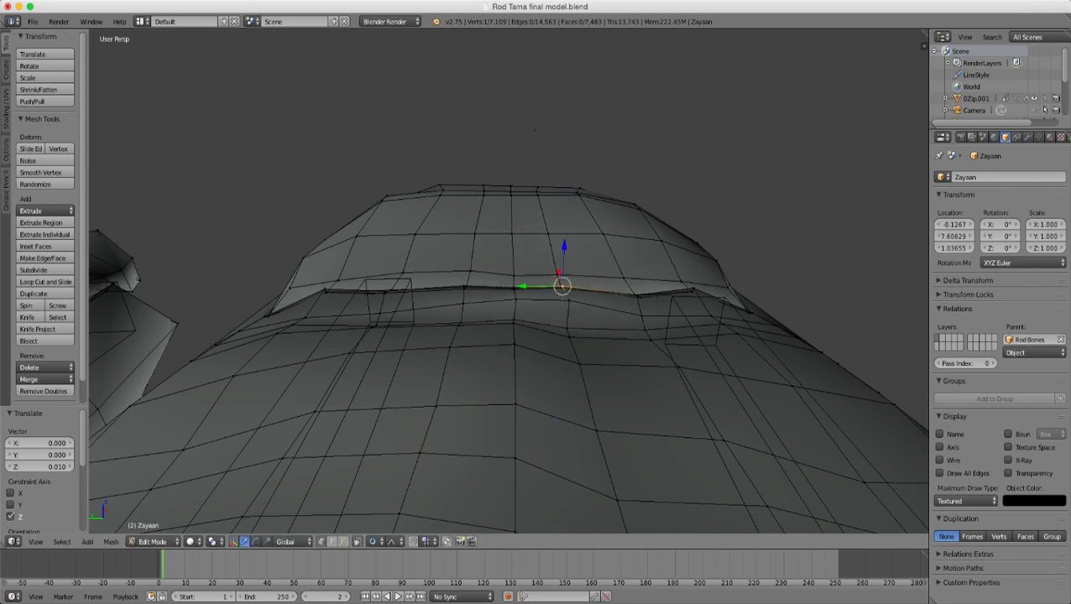
- Inspect the reshaped nail and merged fingertip from above in Object Mode
key(Tab)
middle_drag(562, 287, 415, 365)
scroll(416, 365, up, 3)
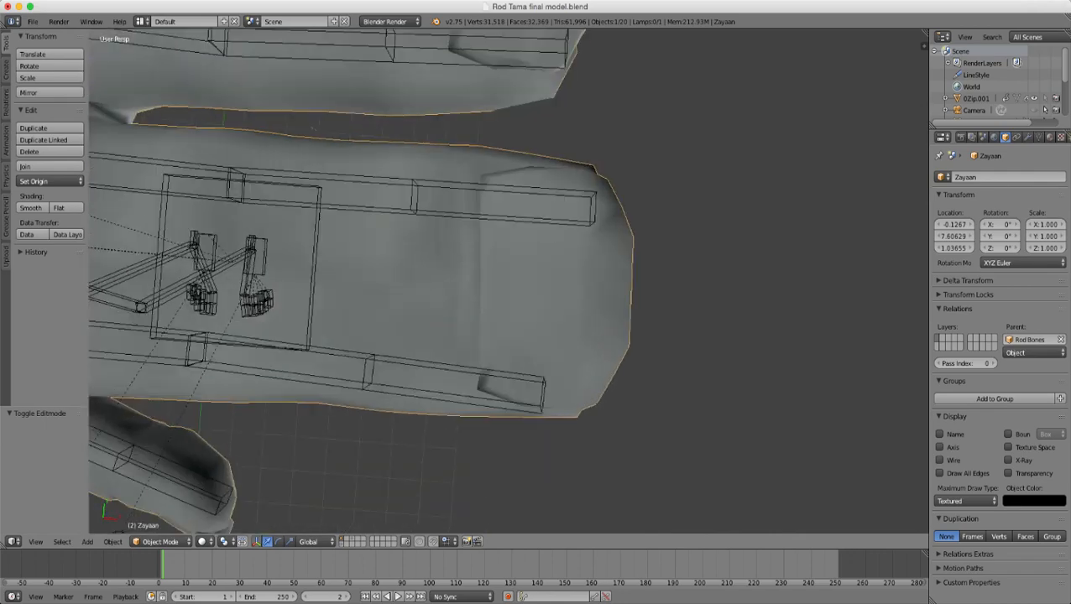
- Select the four faces in the dip between the merged fingertip's two bumps and move them 0.045 along global X with proportional editing
key(Tab)
key(z)
key(c)
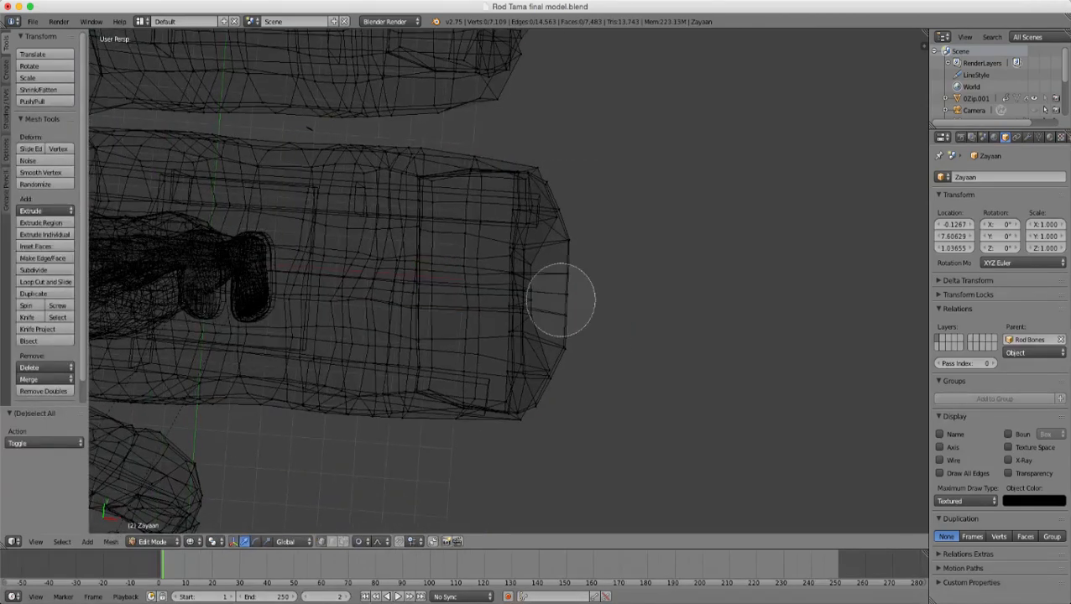
key(Escape)
middle_drag(504, 336, 353, 277)
key(z)
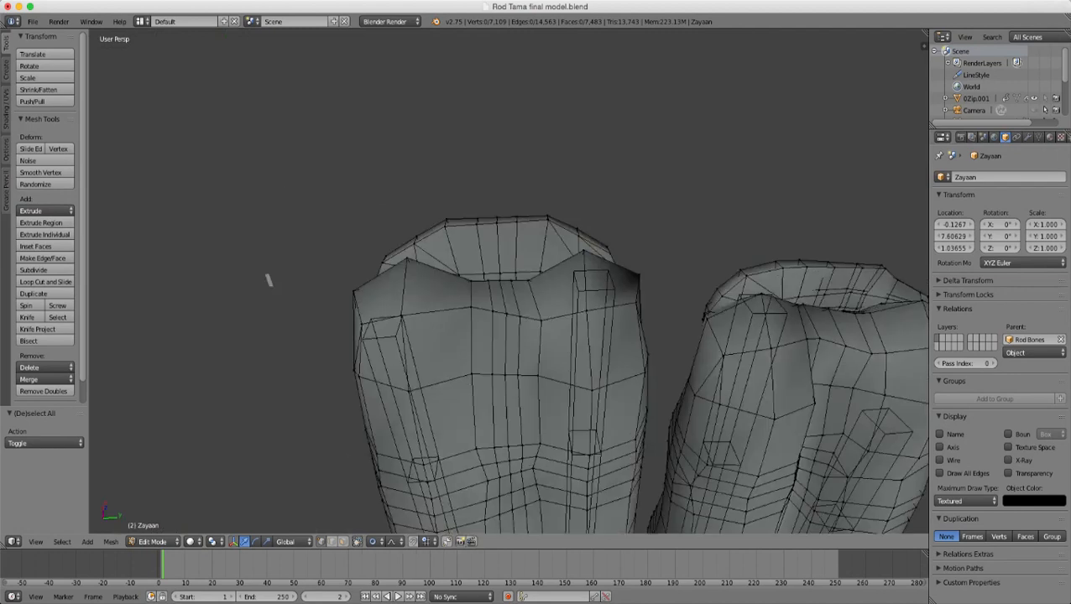
scroll(509, 282, up, 3)
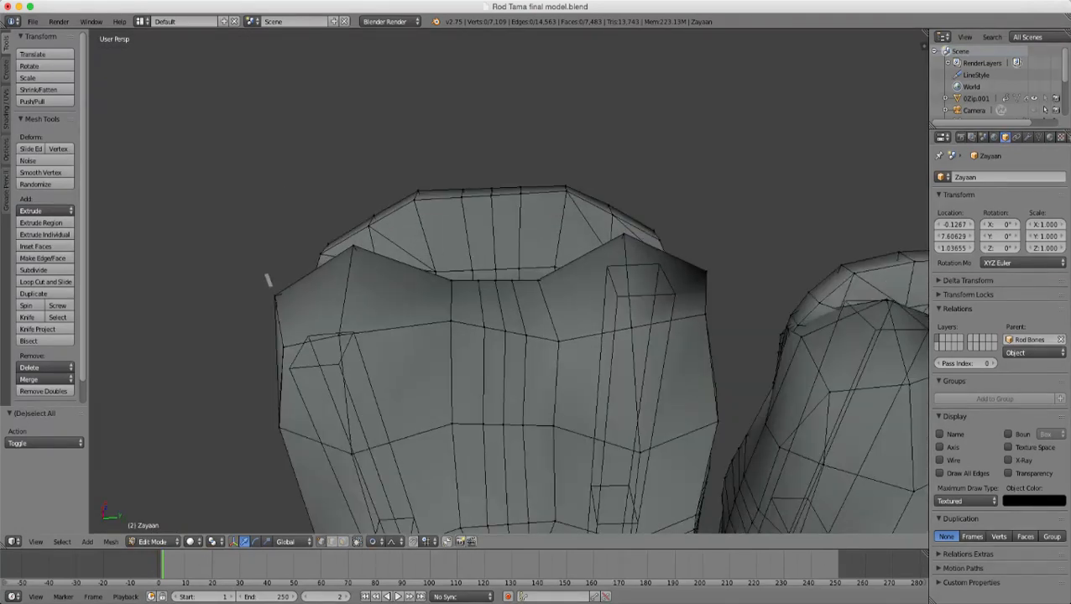
key(3)
right_click(534, 308)
shift+right_click(510, 306)
middle_drag(269, 279, 95, 136)
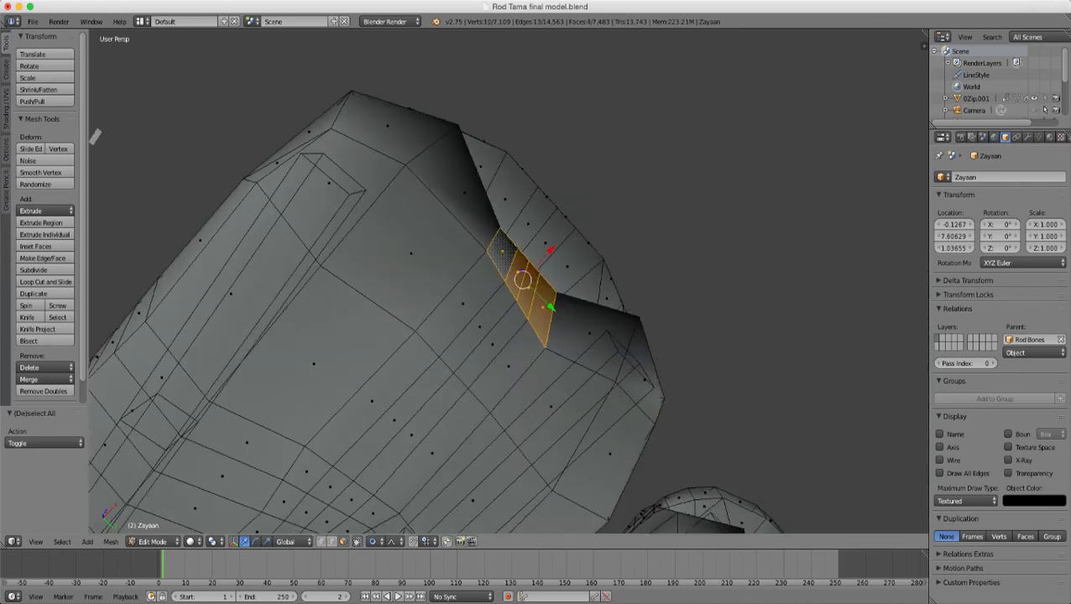
key(g)
key(x)
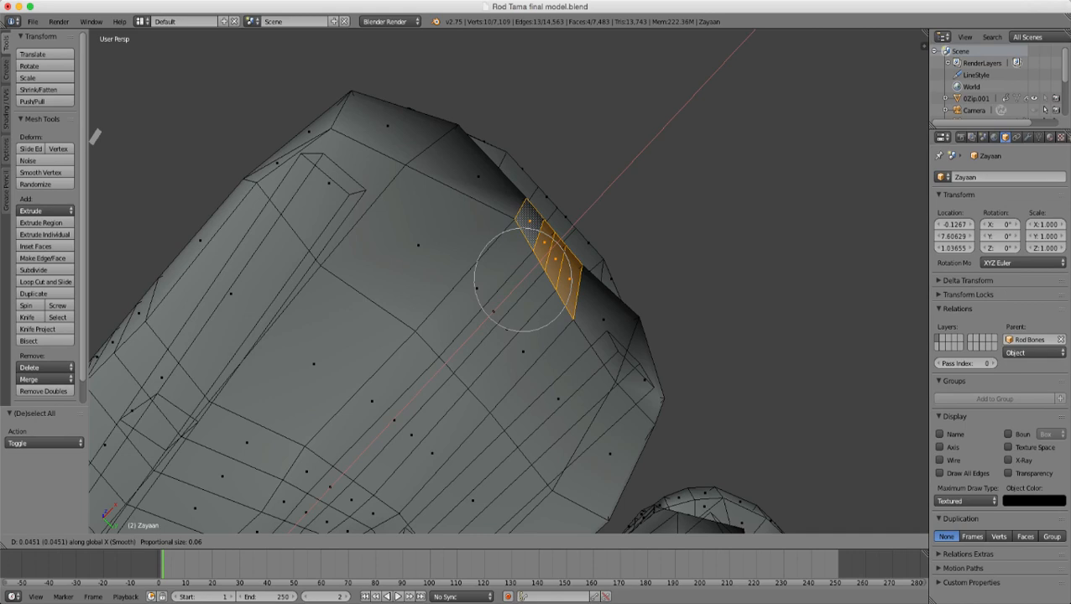
click(537, 252)
- Rotate the four selected fingertip faces by about -1.948° to level them with the surrounding edge
middle_drag(538, 268, 403, 281)
middle_drag(205, 509, 208, 517)
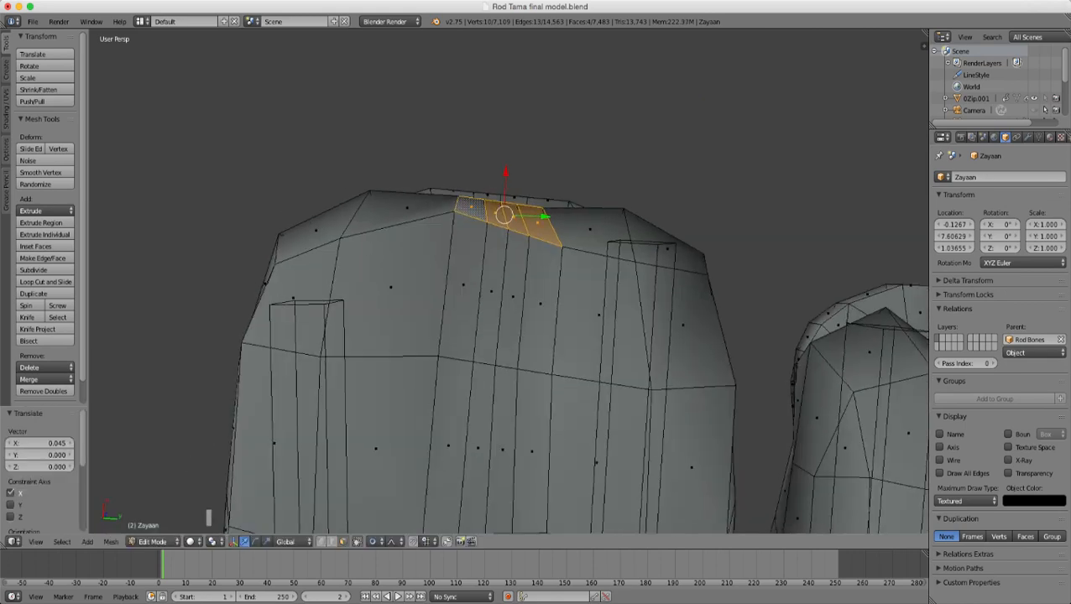
key(r)
click(609, 326)
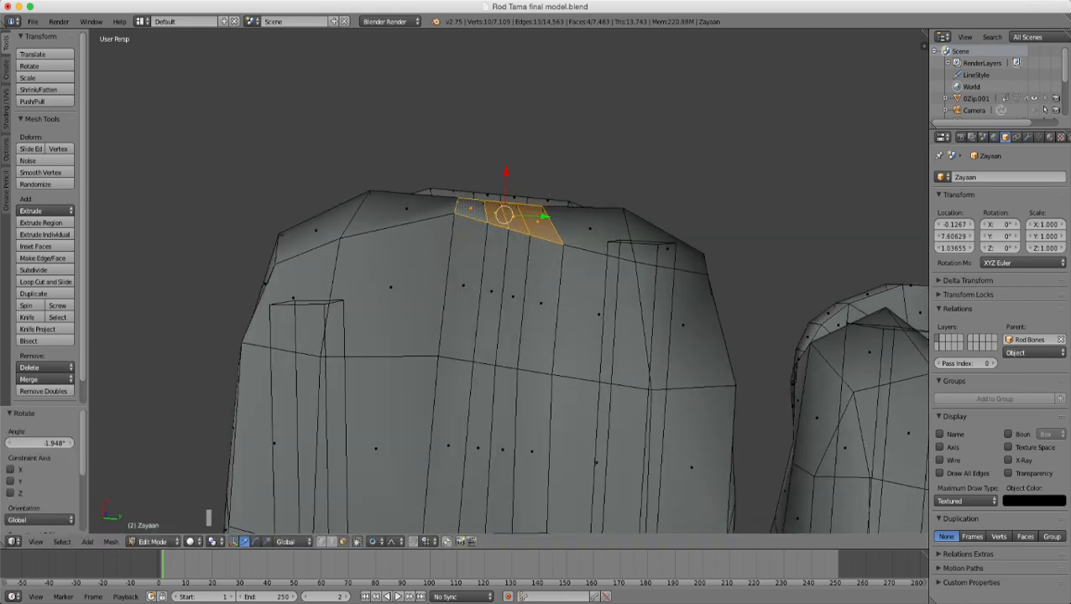
- Move the corner vertex at the end of the fingertip's inner edge row by -0.010 along global X with proportional editing
right_click(454, 214)
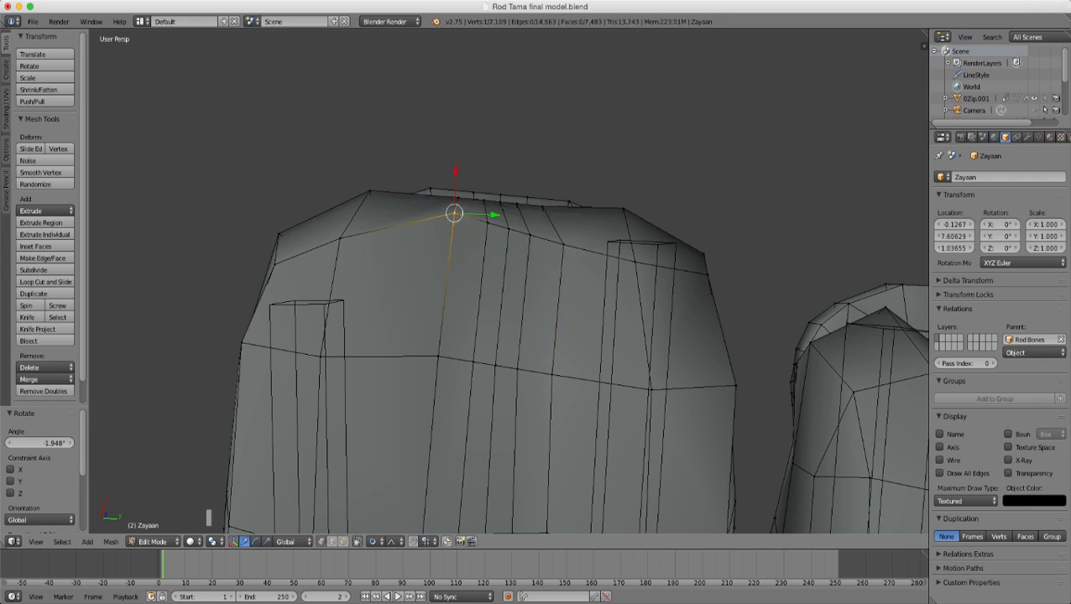
key(g)
key(x)
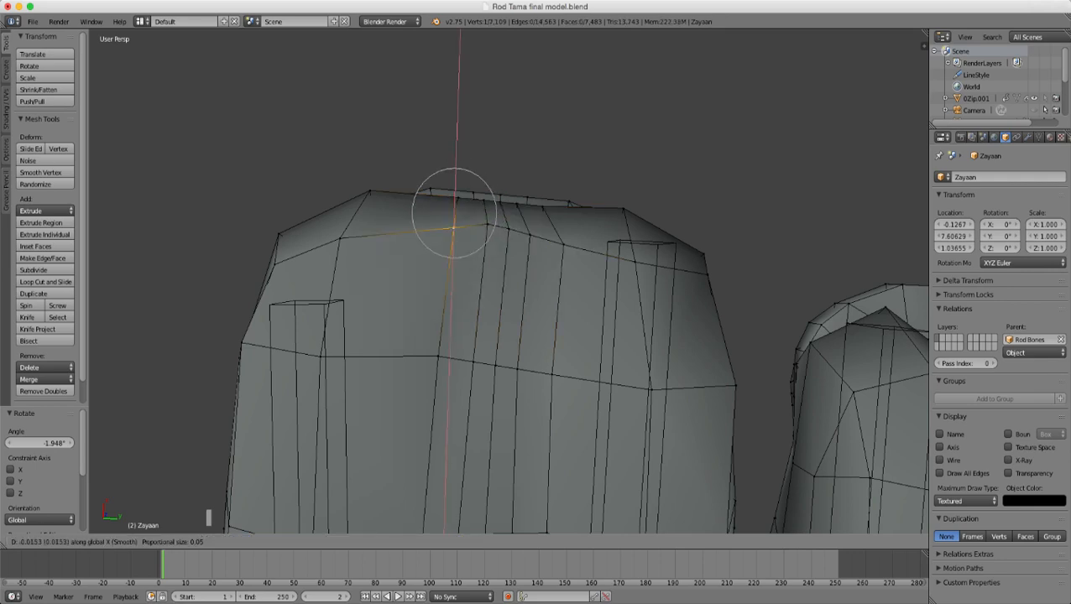
click(454, 224)
- Add the neighbouring vertex on the fingertip's edge row to the selection and move both -0.008 along global X with proportional editing
shift+right_click(487, 224)
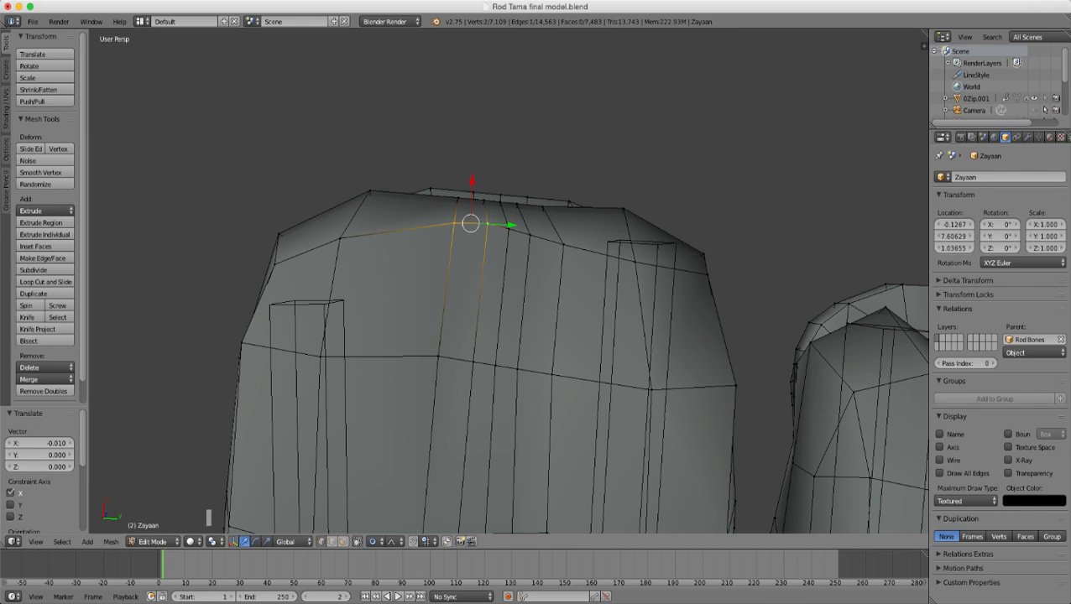
shift+right_click(509, 229)
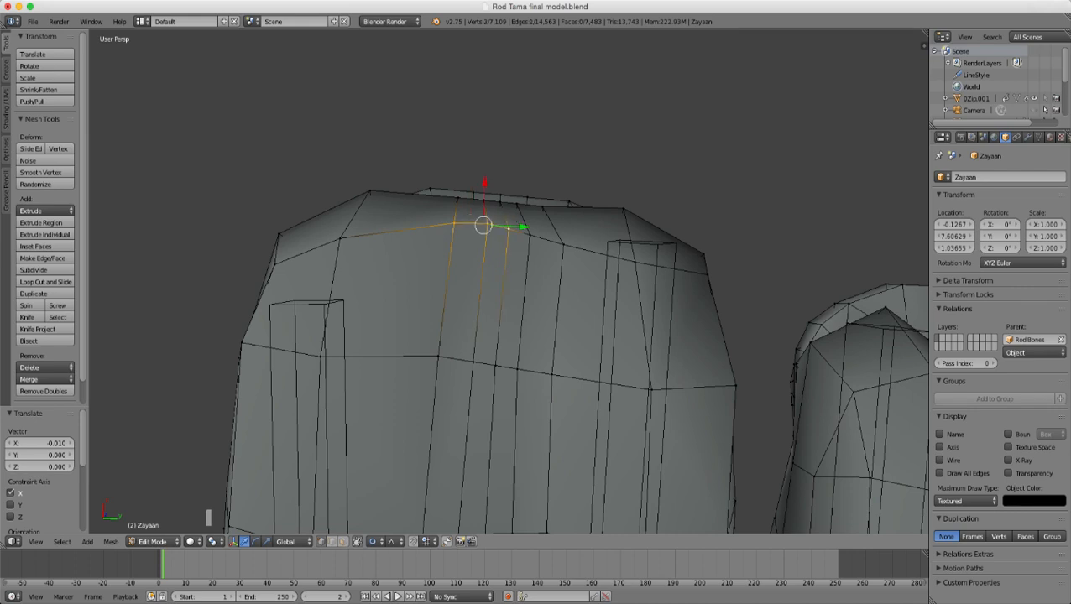
key(ctrl+z)
key(g)
key(x)
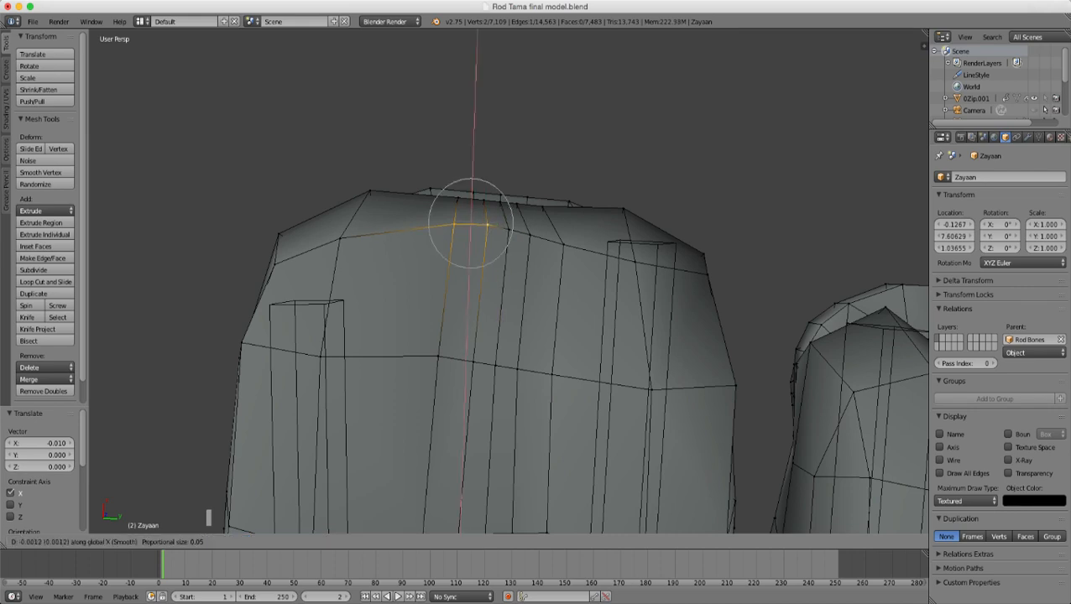
scroll(471, 224, down, 1)
click(471, 223)
- Select the five middle vertices of the fingertip edge row below the nail and raise them along global Z, finishing with a -0.007 correction
middle_drag(471, 223, 484, 109)
middle_drag(346, 428, 394, 457)
shift+right_click(476, 307)
shift+right_click(505, 308)
shift+right_click(532, 308)
shift+right_click(575, 300)
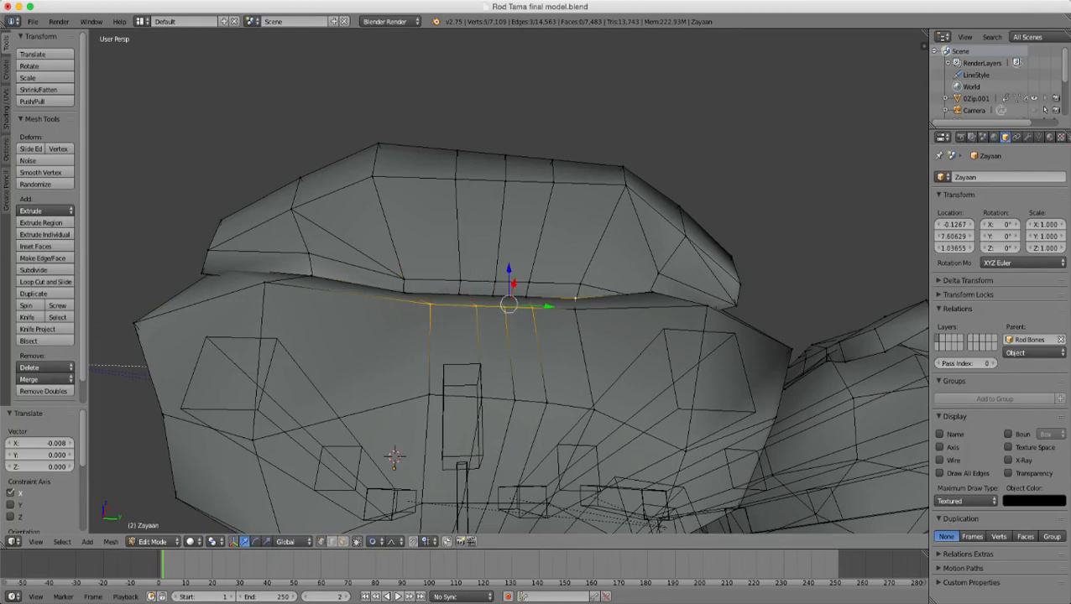
scroll(576, 300, down, 1)
middle_drag(576, 300, 576, 294)
middle_drag(401, 453, 406, 386)
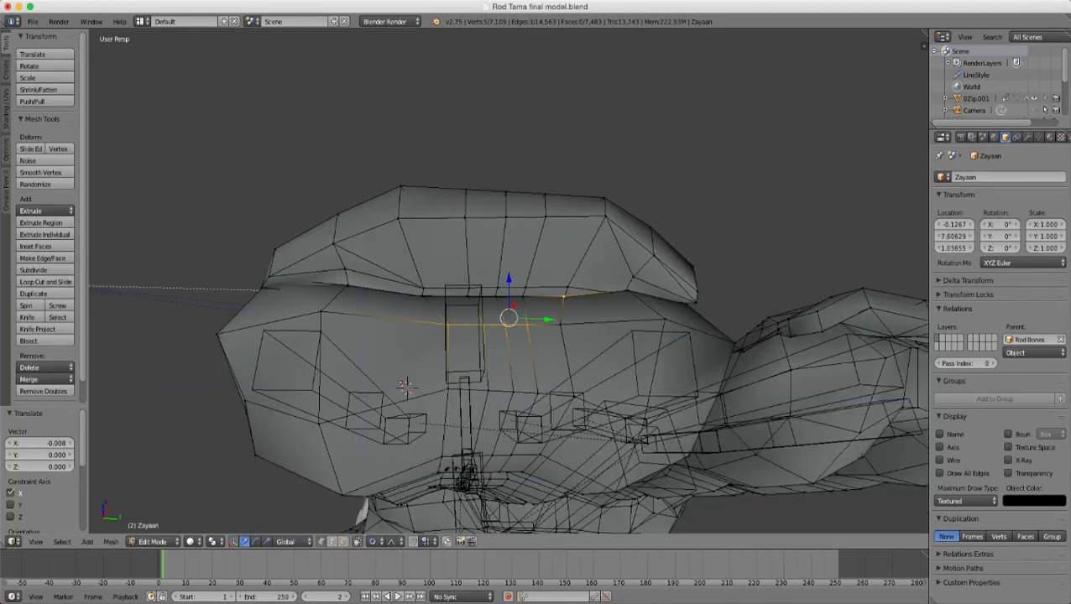
shift+right_click(563, 297)
shift+right_click(561, 325)
mouse_move(560, 325)
middle_down()
mouse_move(559, 404)
mouse_move(563, 340)
middle_up()
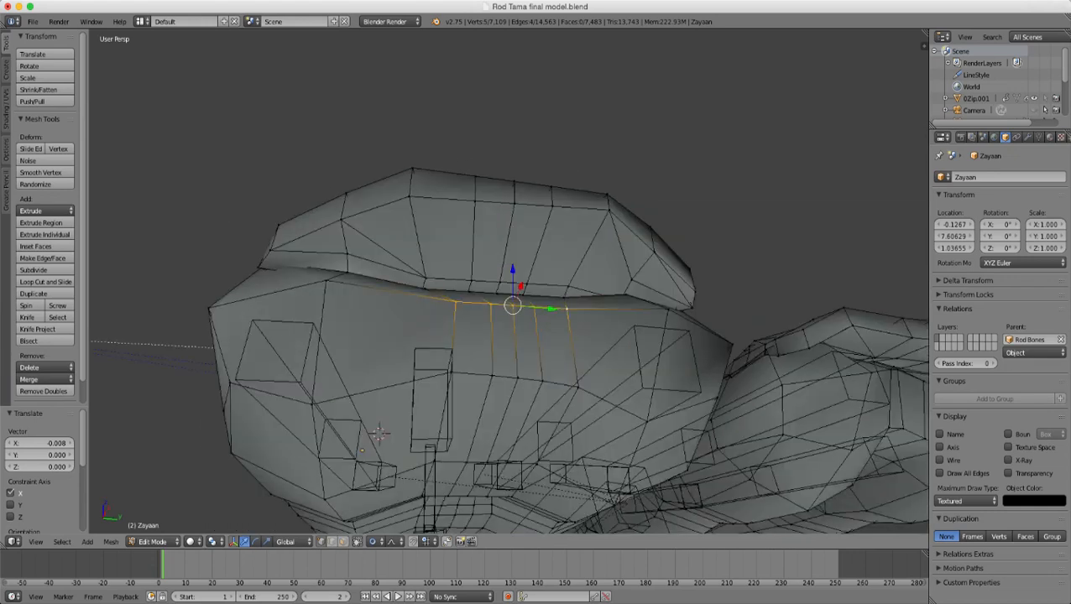
middle_drag(377, 434, 383, 375)
key(g)
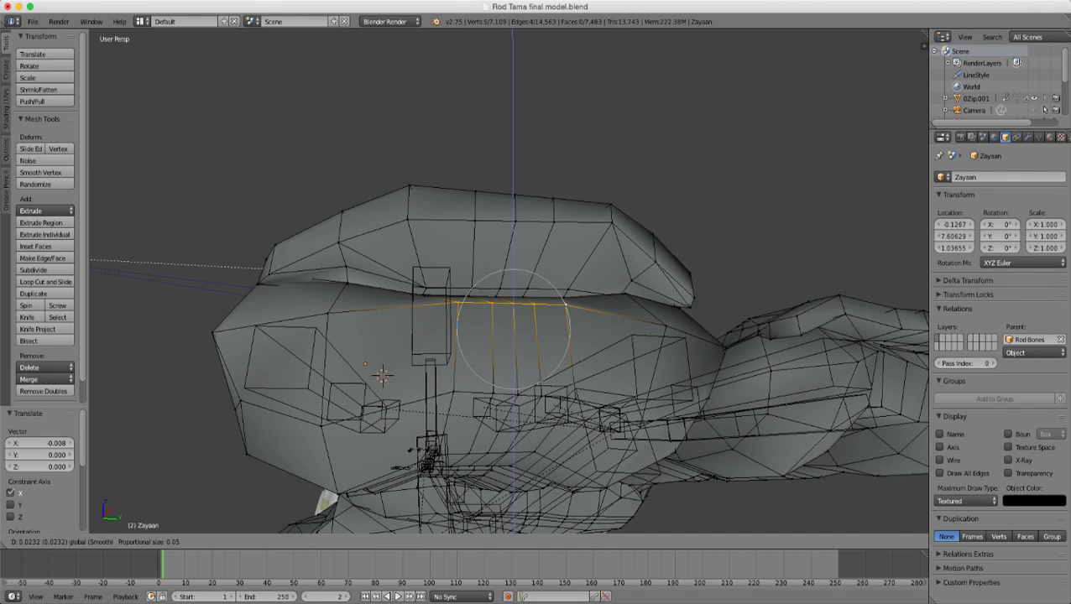
drag(514, 262, 514, 280)
- Select the five middle vertices in the crease between nail and fingertip and move them 0.041 along global X with proportional editing
scroll(514, 282, up, 3)
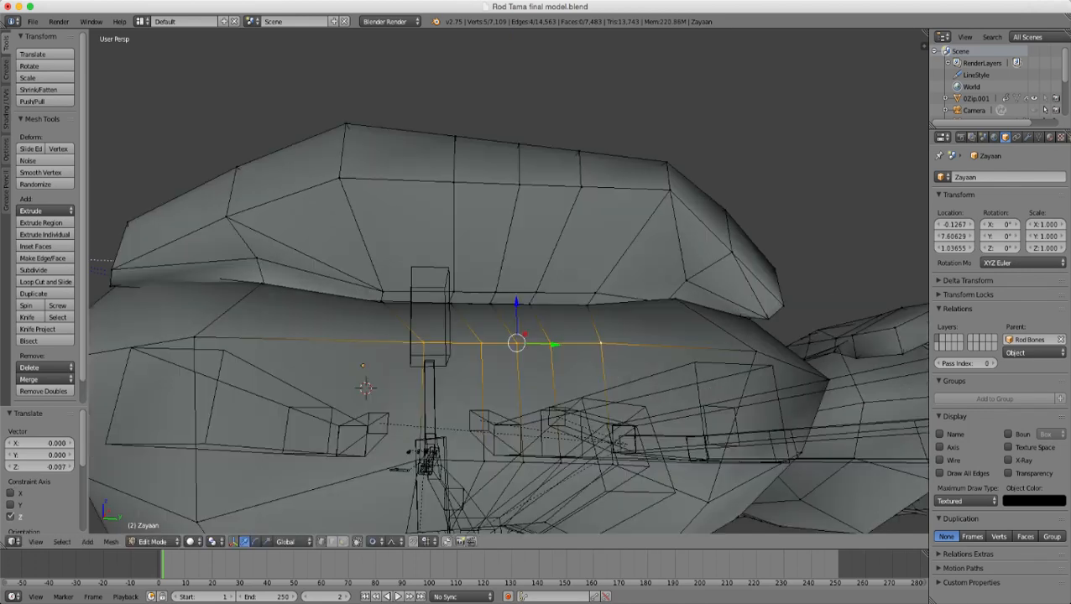
right_click(383, 303)
middle_drag(385, 305, 380, 338)
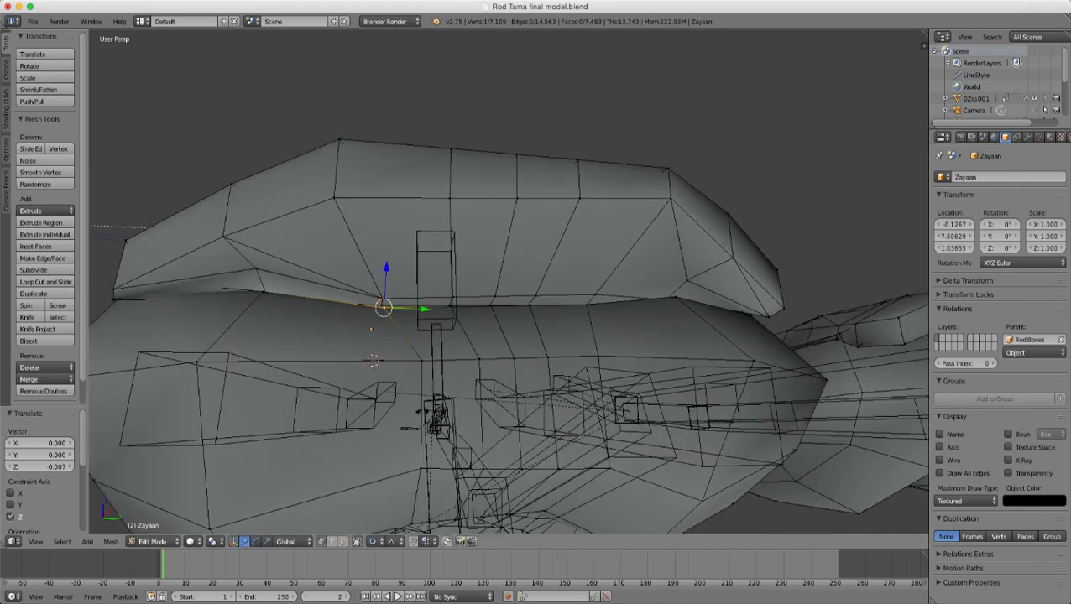
shift+right_click(452, 307)
shift+right_click(488, 308)
shift+right_click(531, 305)
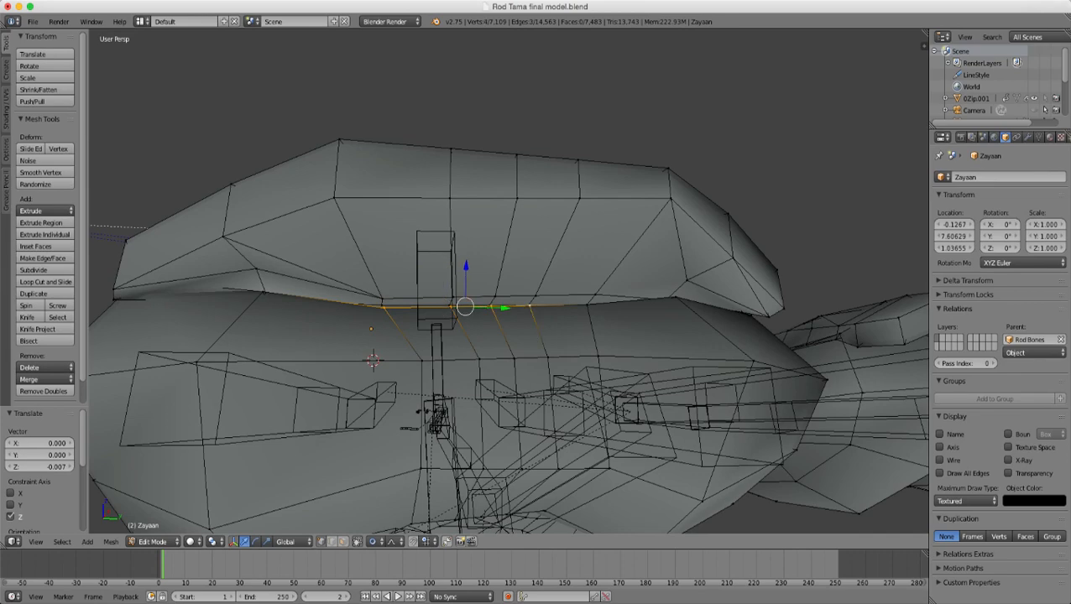
shift+right_click(587, 304)
scroll(588, 304, down, 4)
middle_drag(587, 304, 747, 299)
scroll(588, 302, up, 3)
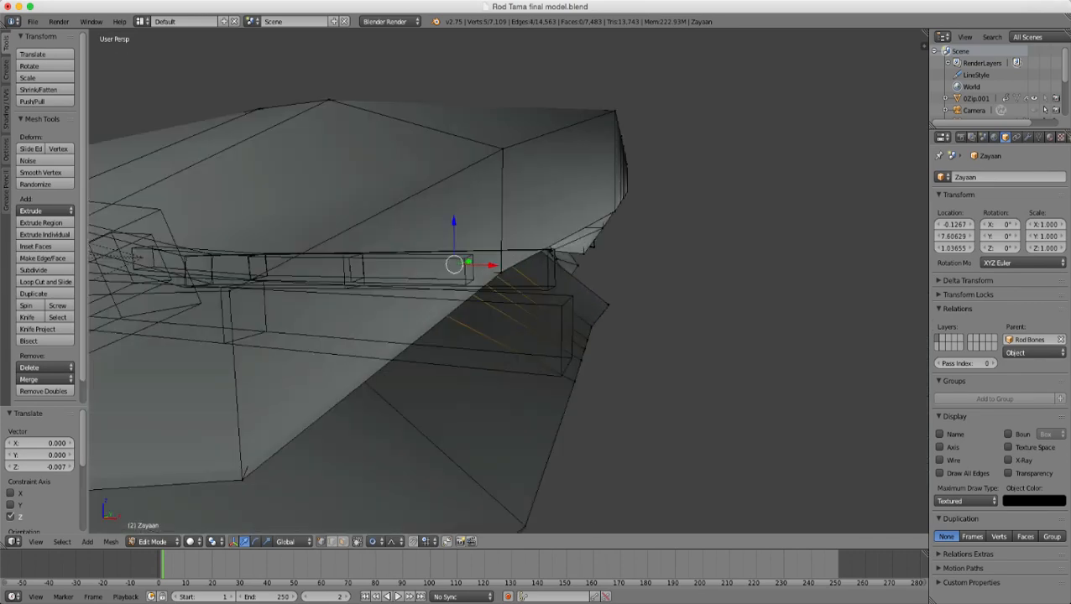
middle_drag(587, 302, 575, 261)
key(g)
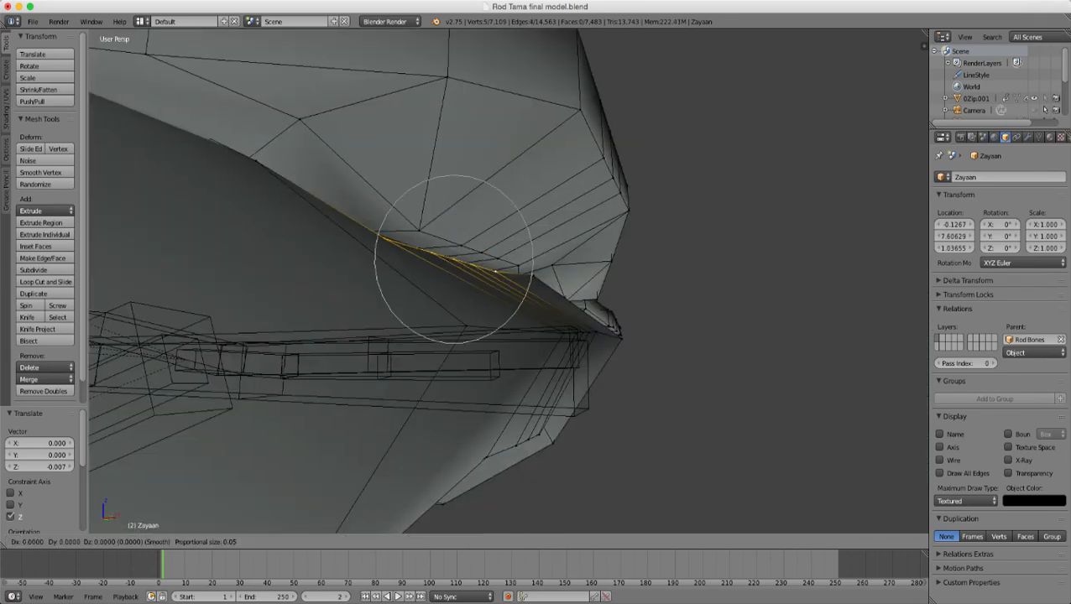
key(x)
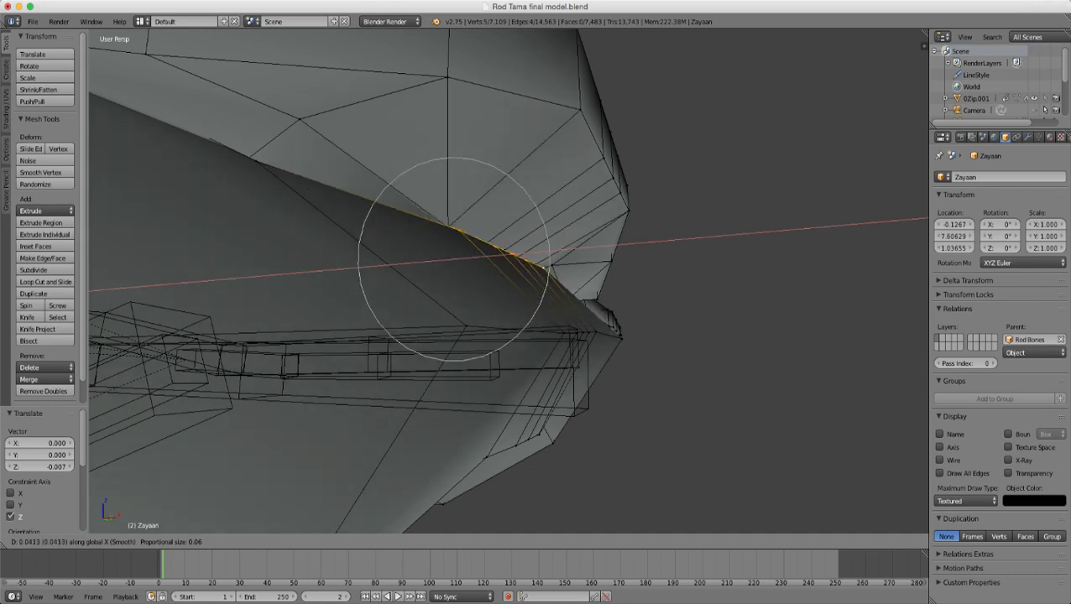
click(579, 277)
- Select one vertex near each side of the nail's underside and move both -0.007 along global Z with proportional editing
middle_drag(579, 276, 485, 295)
scroll(411, 273, down, 1)
right_click(260, 246)
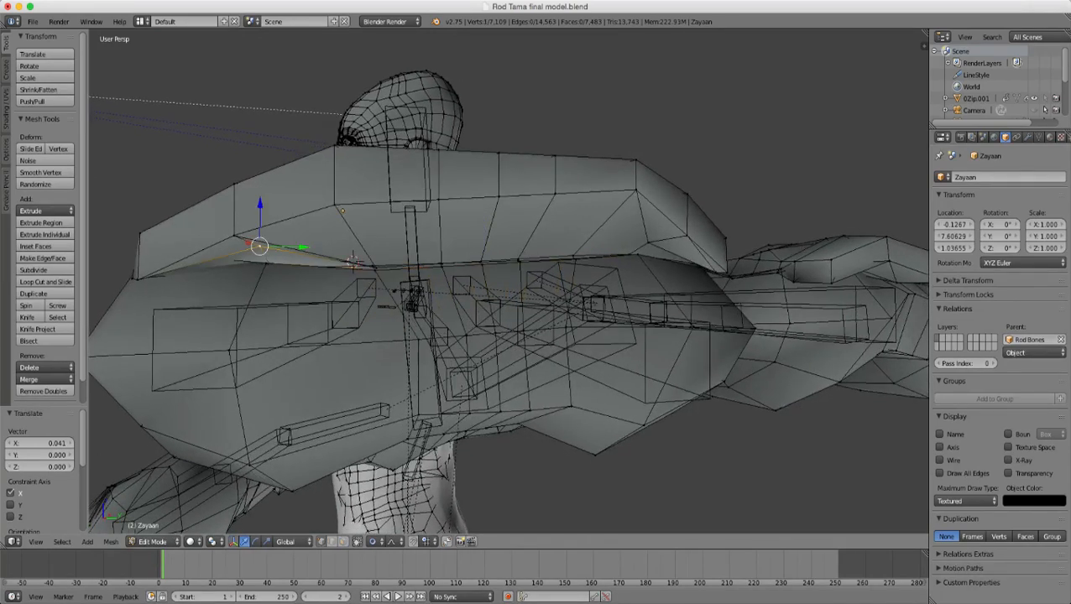
shift+right_click(649, 242)
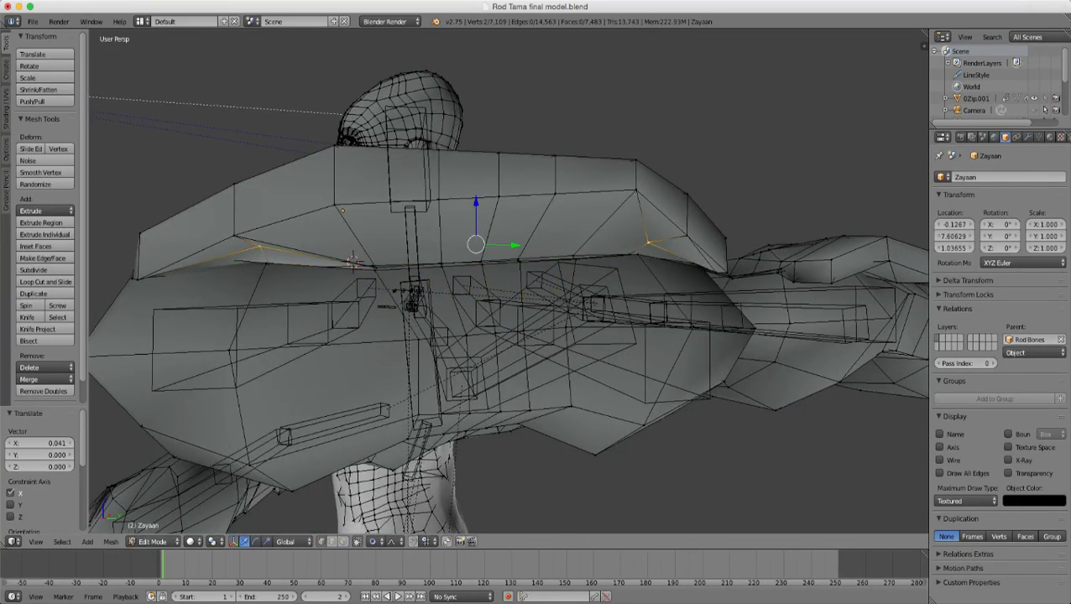
key(g)
key(z)
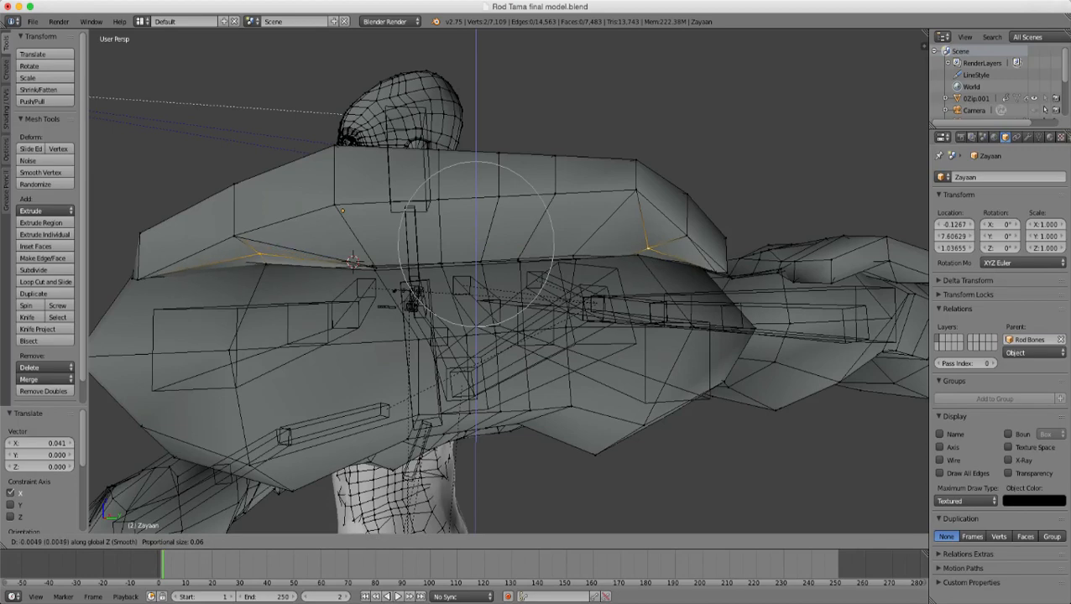
scroll(1045, 110, up, 2)
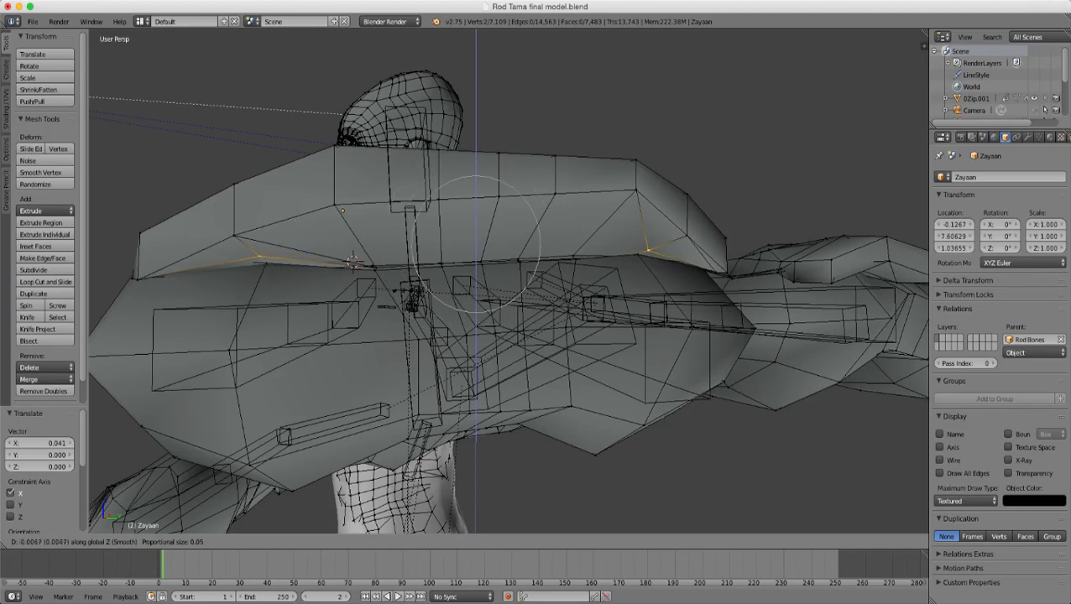
click(649, 250)
- Select two adjacent vertices on the nail's lower front edge row and move them -0.008 along global Z
middle_drag(588, 202, 592, 248)
right_click(552, 206)
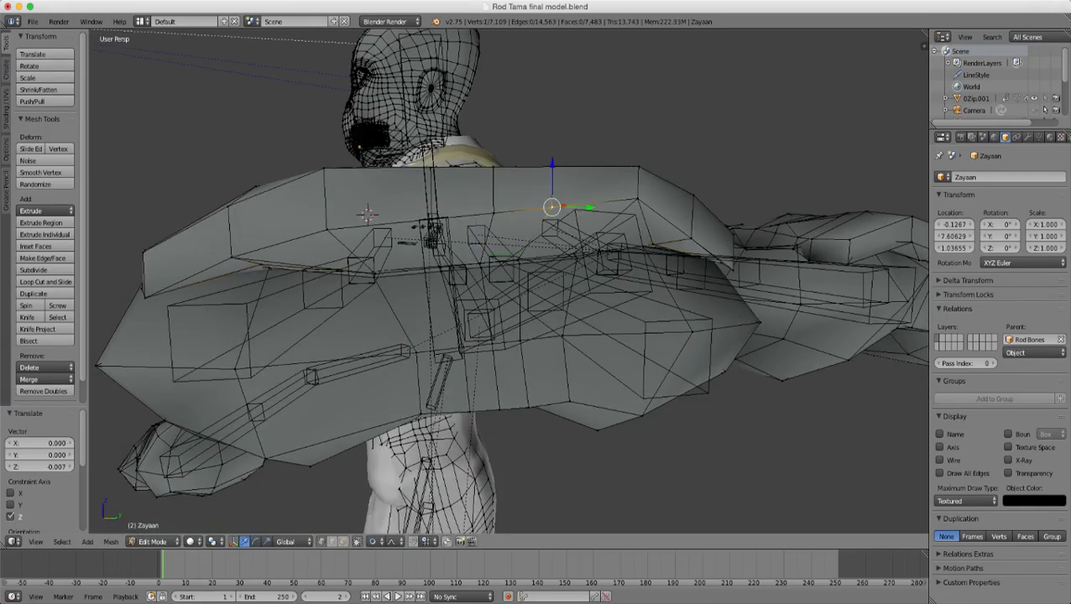
shift+right_click(638, 199)
drag(596, 160, 597, 173)
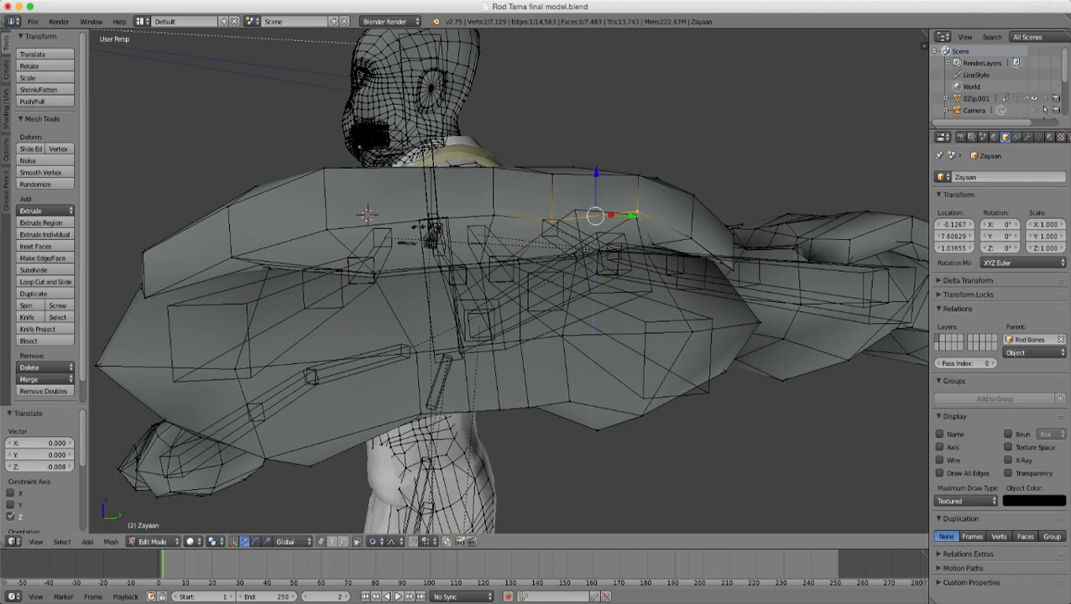
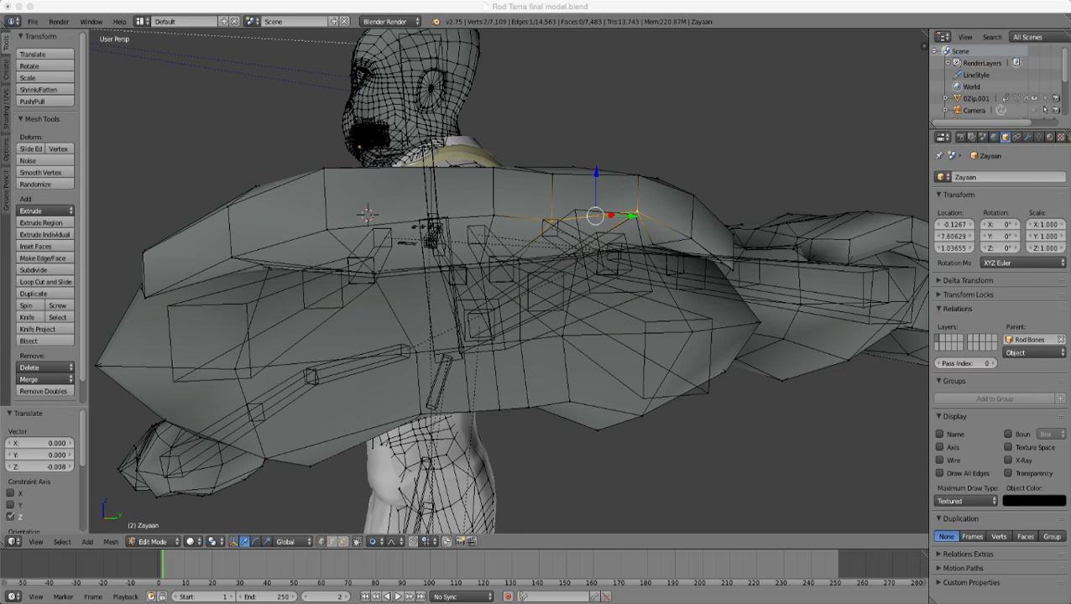
- Select five adjacent vertices across the middle of the merged finger's underside and move them -0.045 along global Z with proportional editing
middle_drag(504, 285, 508, 160)
scroll(470, 277, up, 2)
right_click(404, 296)
shift+right_click(440, 299)
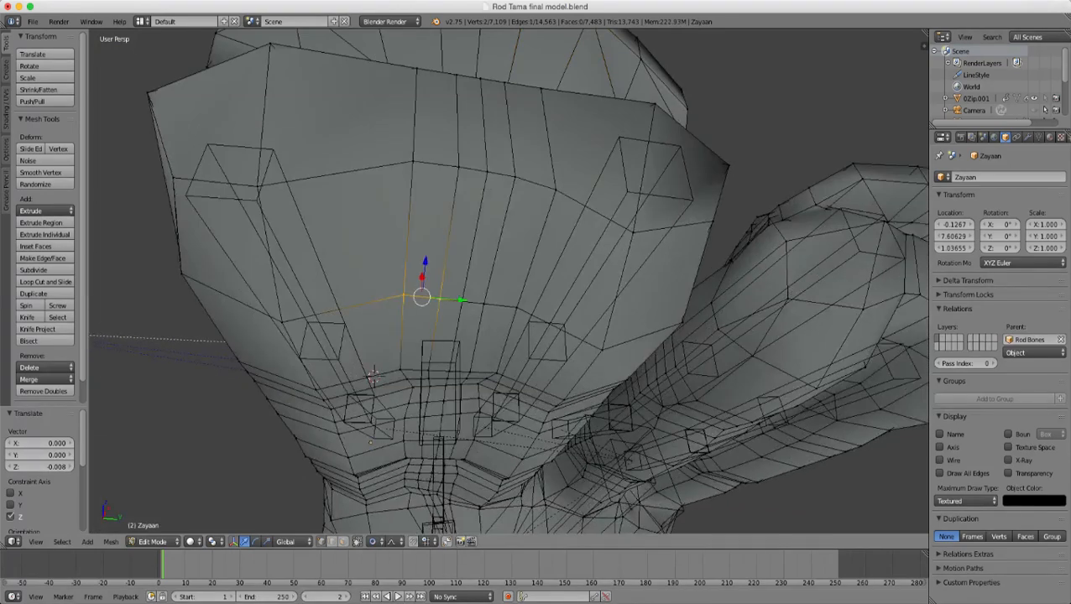
shift+right_click(463, 301)
shift+right_click(484, 304)
shift+right_click(517, 308)
middle_drag(517, 308, 554, 366)
middle_drag(269, 214, 103, 168)
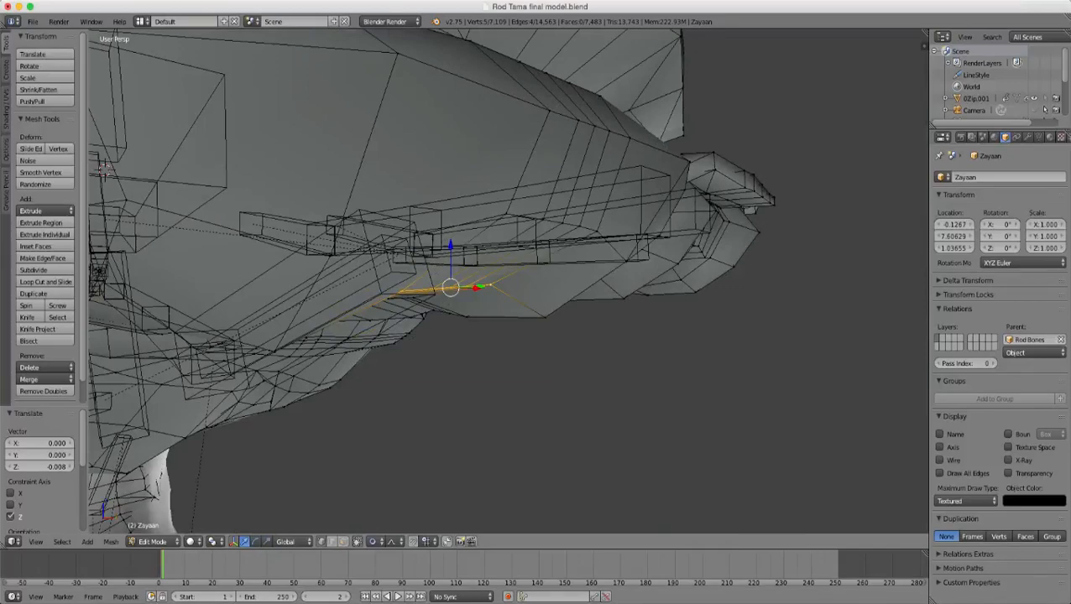
key(g)
key(z)
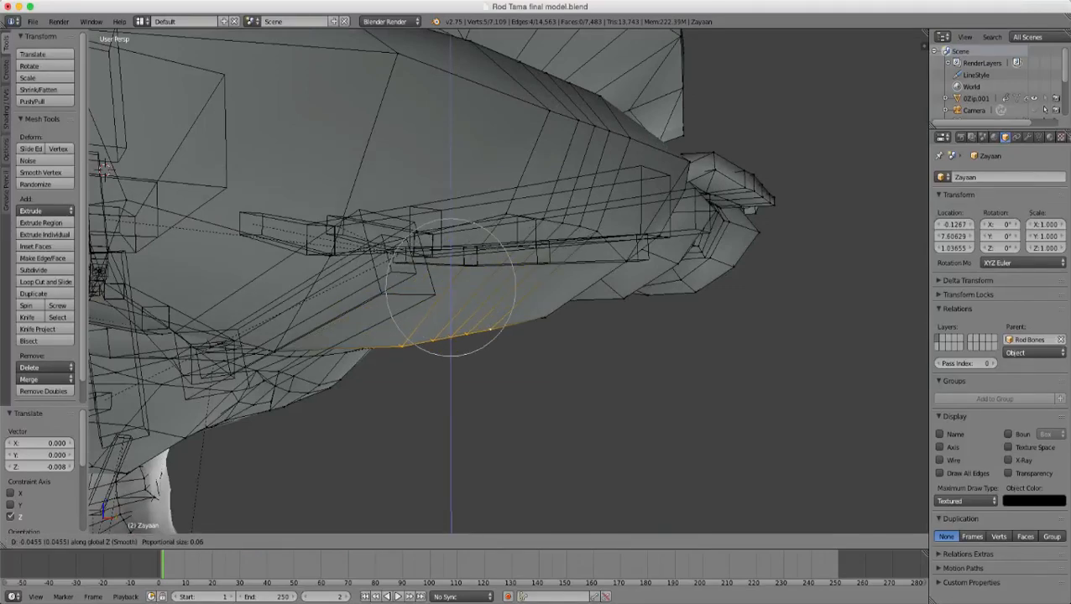
click(495, 356)
- Move the five middle vertices of the next underside row toward the tip about -0.031 along global Z and check the shape in Object Mode
middle_drag(495, 357, 416, 352)
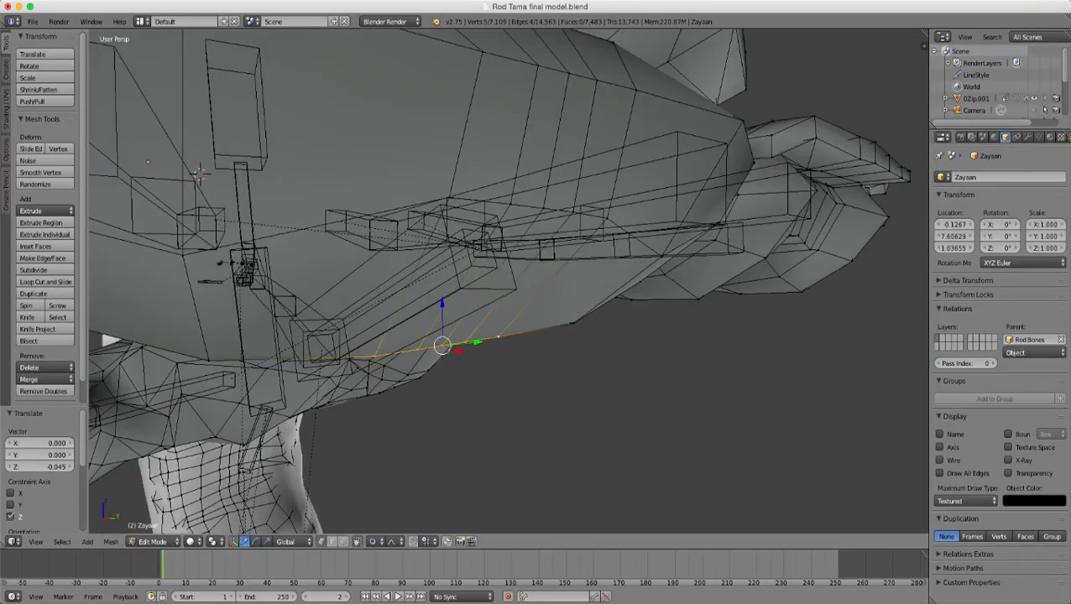
right_click(450, 197)
shift+right_click(511, 203)
shift+right_click(544, 208)
shift+right_click(573, 211)
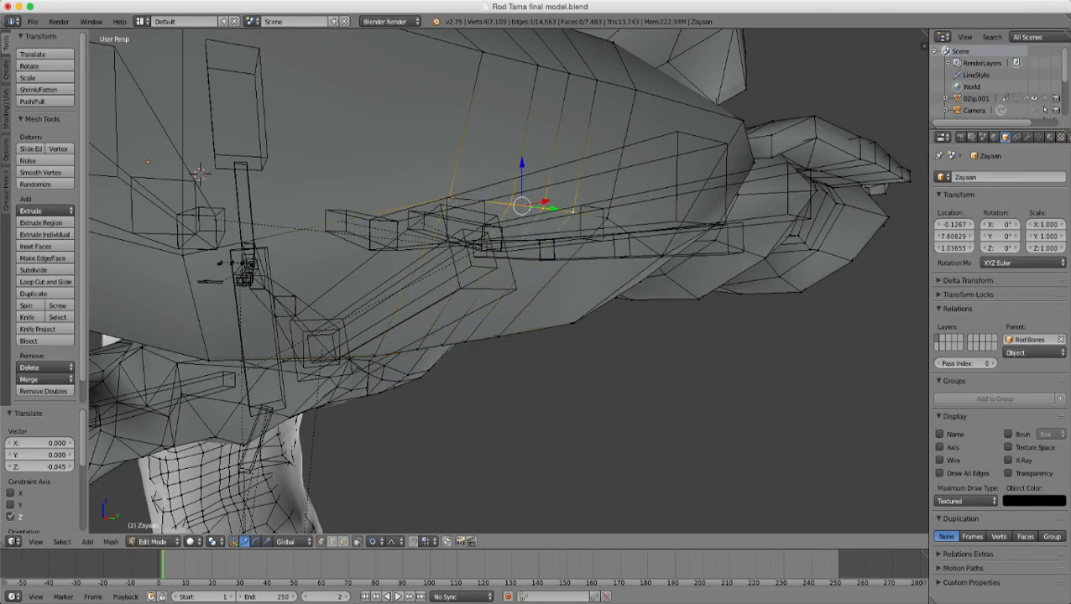
shift+right_click(606, 219)
middle_drag(606, 218, 671, 223)
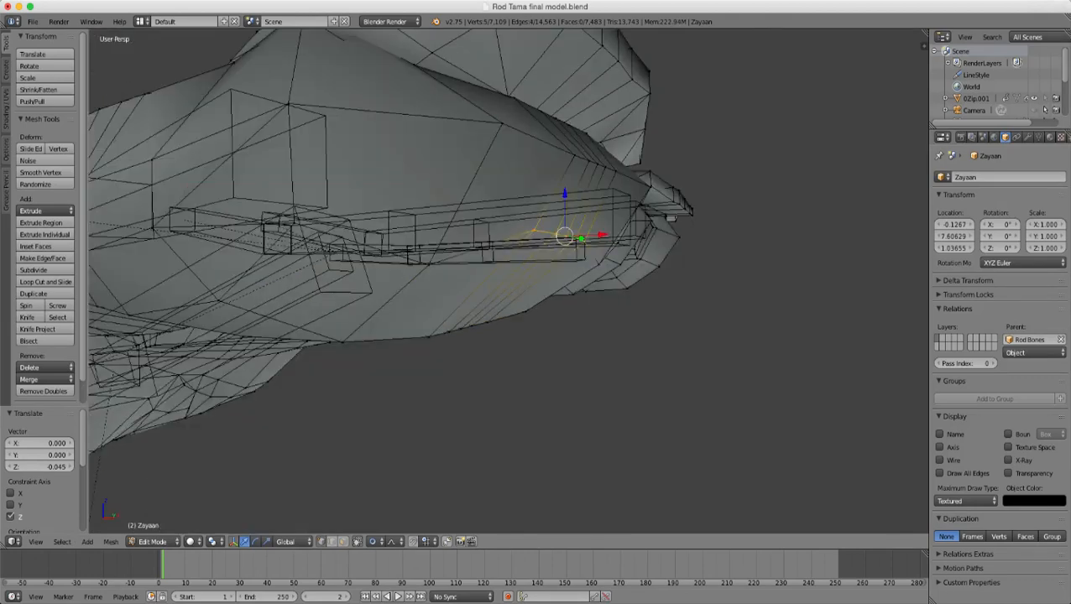
key(g)
key(z)
scroll(565, 235, up, 2)
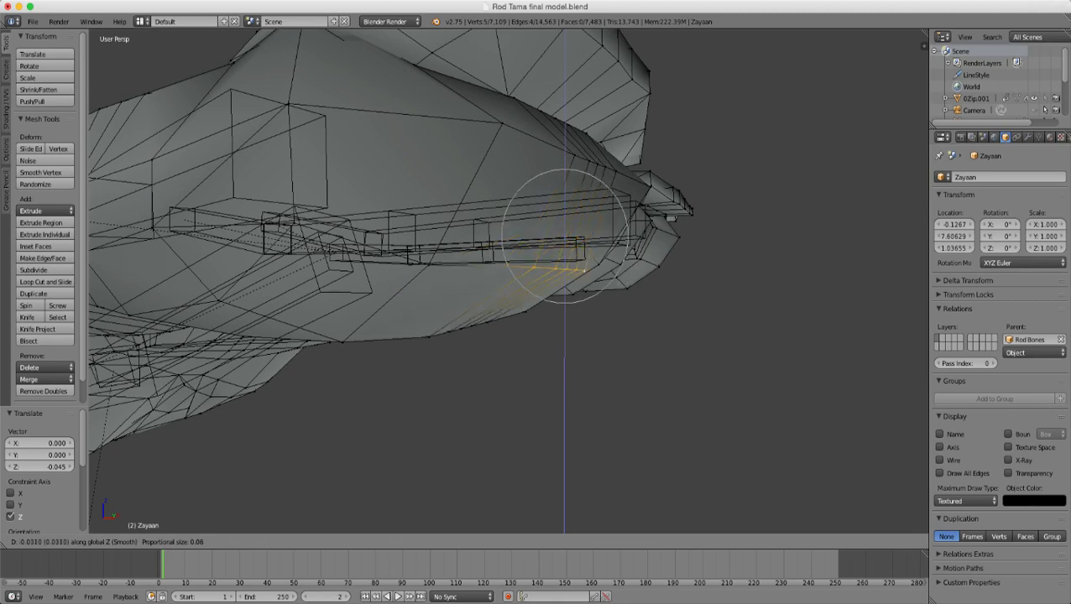
click(565, 273)
scroll(565, 273, down, 3)
middle_drag(565, 273, 402, 357)
key(Tab)
scroll(386, 270, down, 3)
key(Tab)
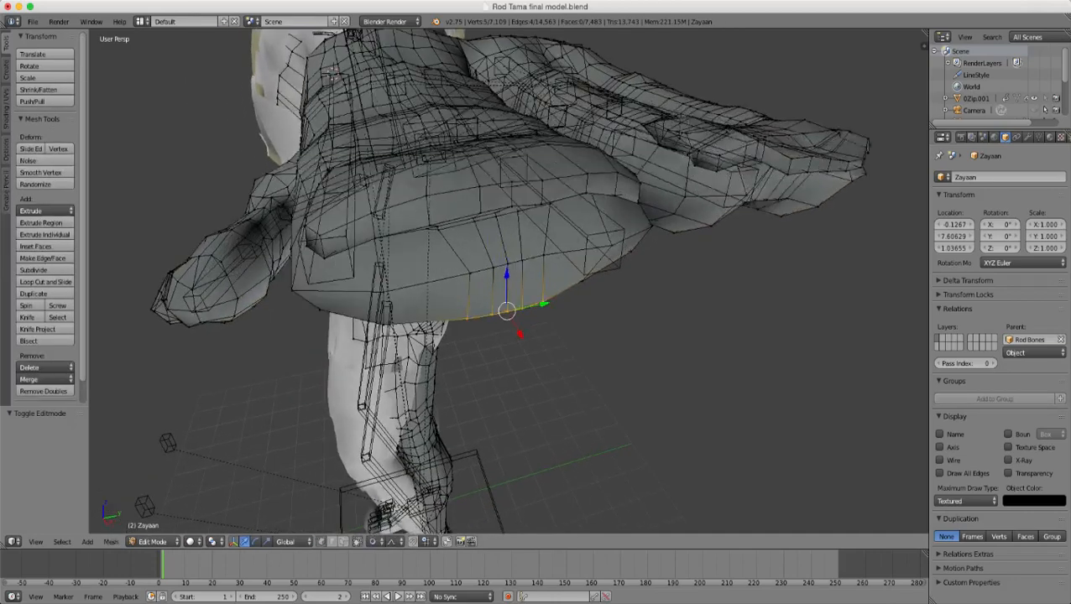
- Circle-select the middle vertices at the merged fingertip's end in wireframe and move them about 0.156 along global X with proportional size 0.29
key(c)
scroll(524, 268, up, 3)
drag(548, 253, 478, 267)
key(Escape)
key(z)
scroll(478, 267, down, 1)
middle_drag(478, 267, 537, 368)
key(z)
scroll(539, 349, up, 4)
key(z)
middle_drag(587, 321, 574, 335)
key(c)
mouse_move(519, 333)
mouse_down()
mouse_move(567, 381)
mouse_move(533, 397)
mouse_move(504, 359)
mouse_up()
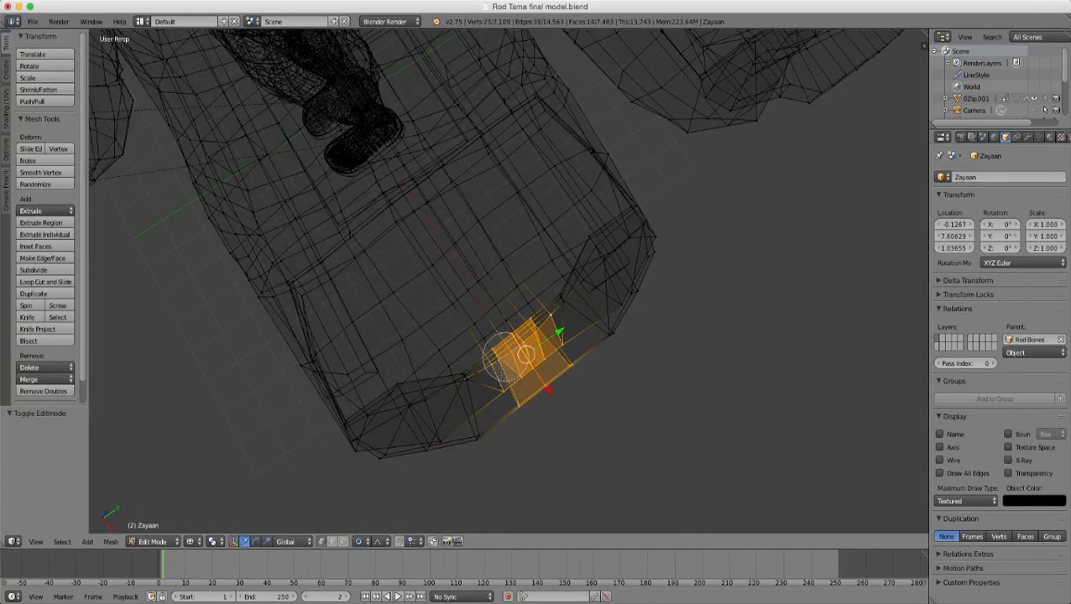
key(Escape)
key(z)
scroll(504, 359, down, 3)
middle_drag(504, 359, 623, 401)
key(g)
key(x)
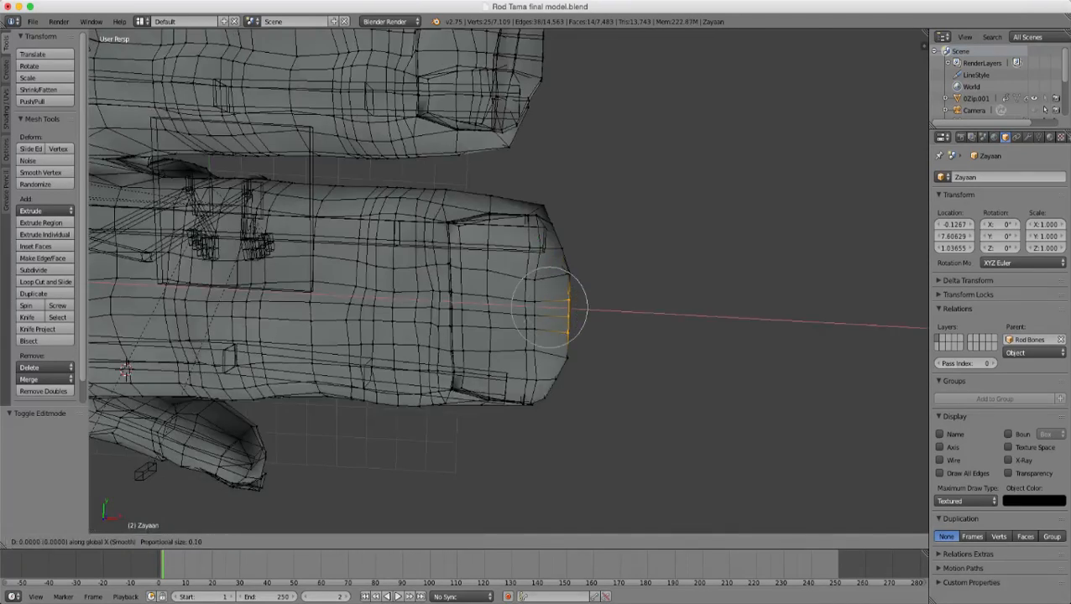
scroll(550, 309, down, 6)
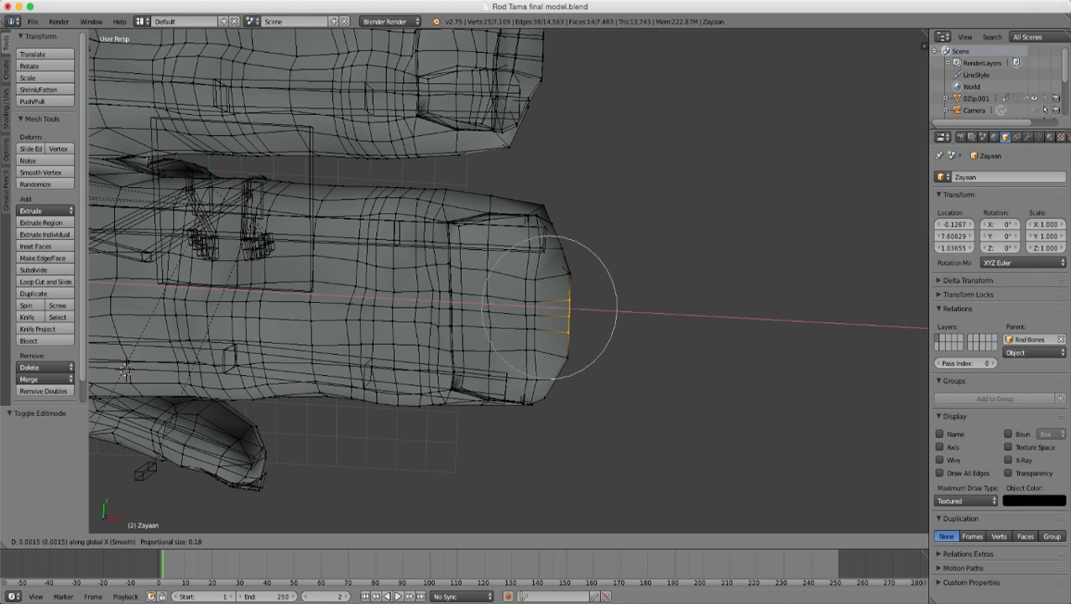
scroll(549, 308, down, 3)
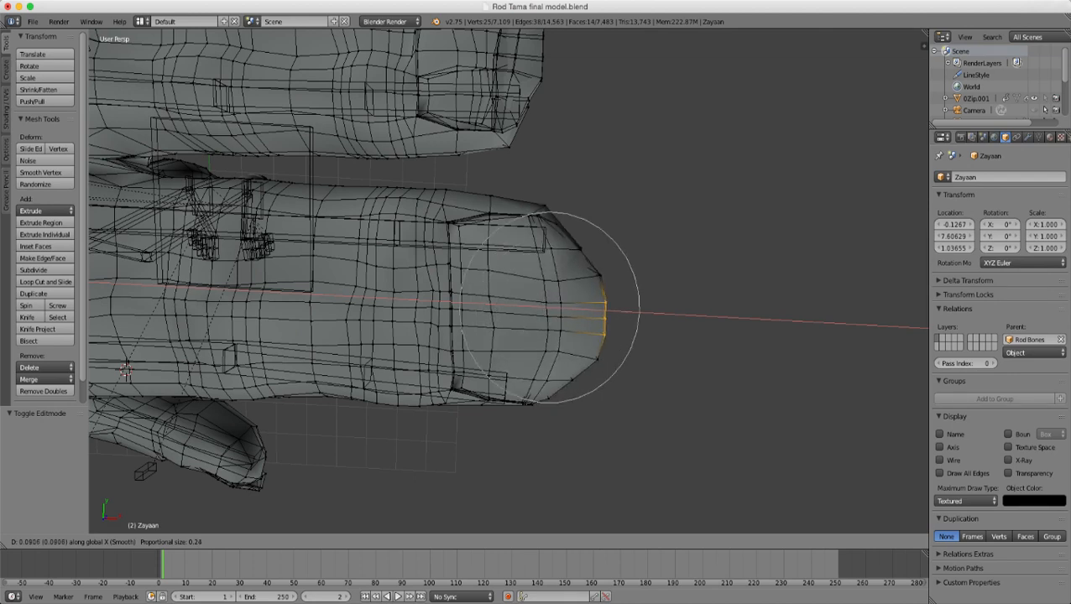
scroll(549, 308, down, 2)
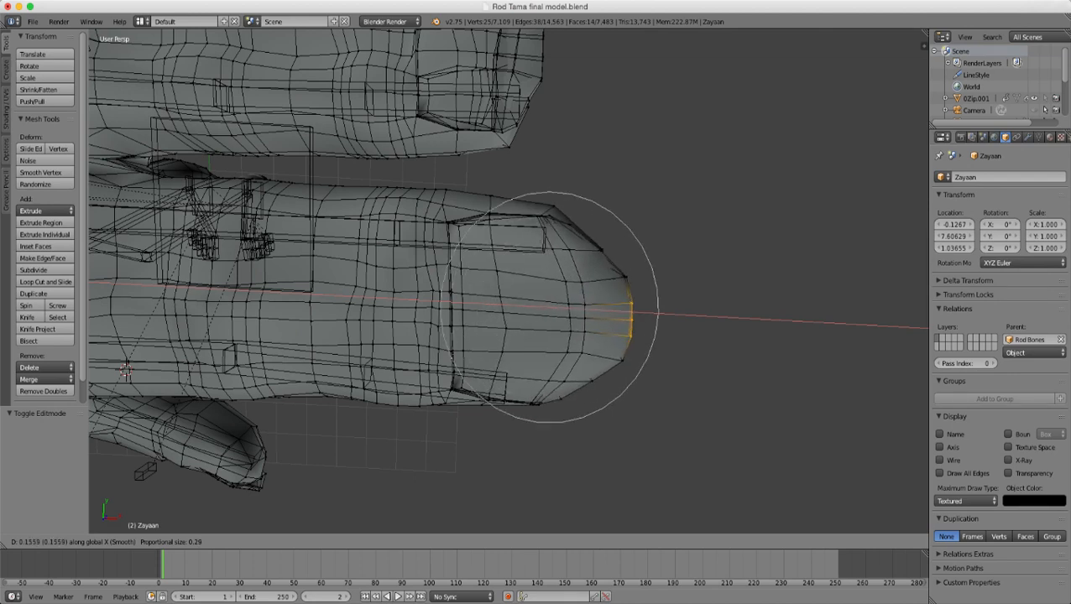
click(550, 308)
- Inspect the lengthened, rounded fingertip from above and from the side in Object Mode
scroll(550, 308, down, 3)
middle_drag(550, 308, 714, 243)
key(Tab)
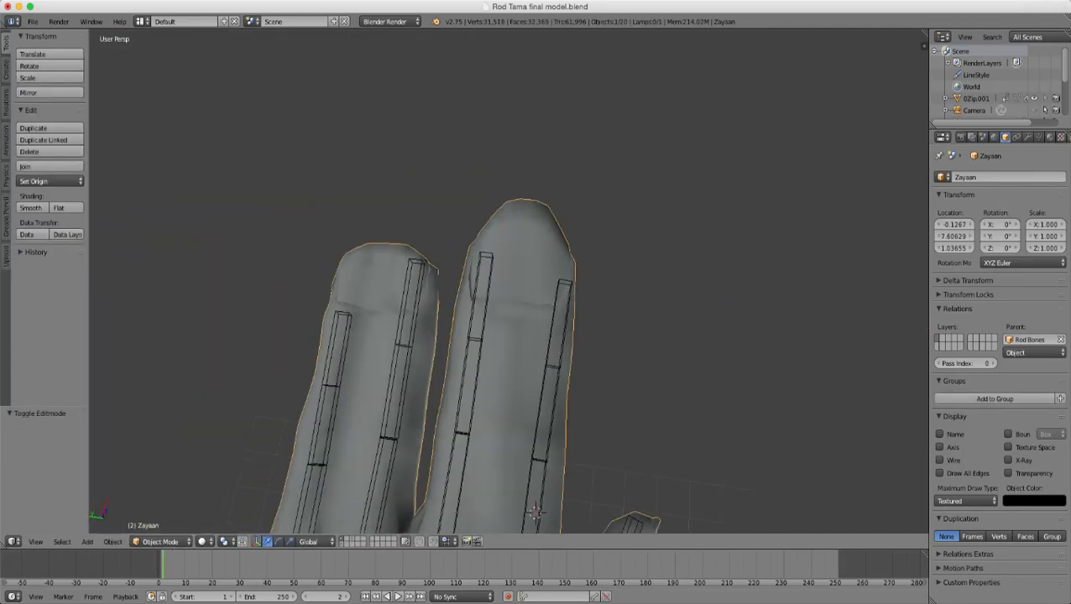
scroll(538, 302, down, 8)
middle_drag(537, 302, 378, 239)
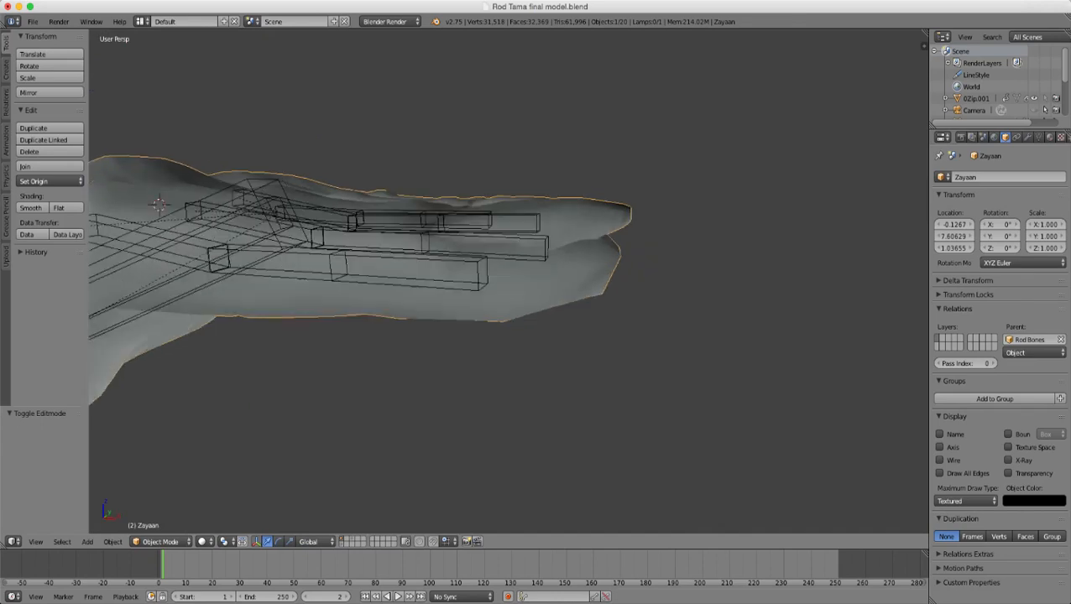
middle_drag(537, 302, 470, 277)
scroll(470, 277, up, 2)
key(Tab)
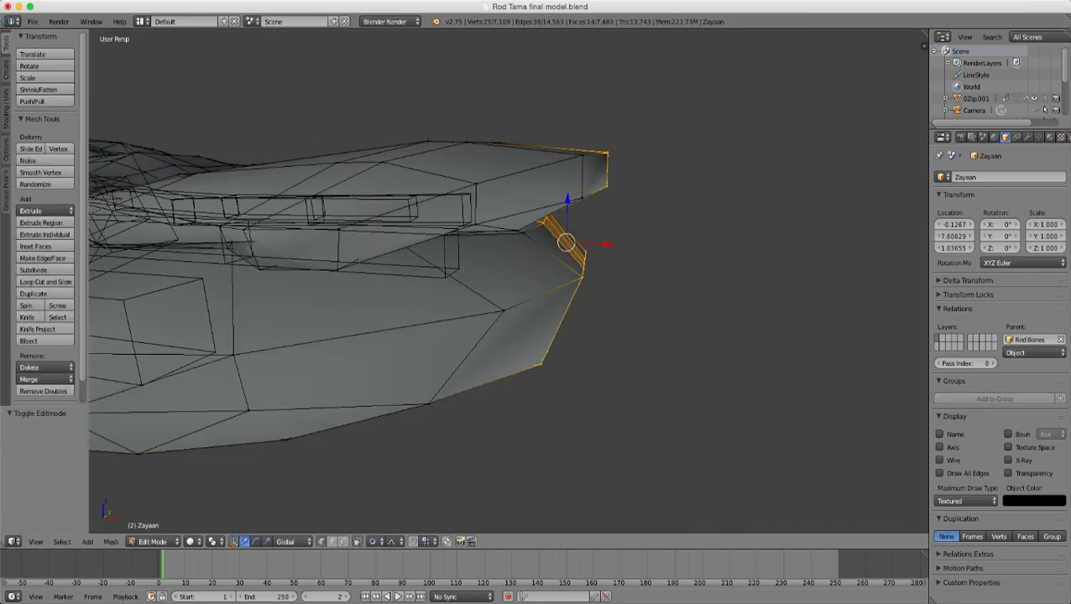
right_click(522, 232)
middle_drag(522, 233, 433, 242)
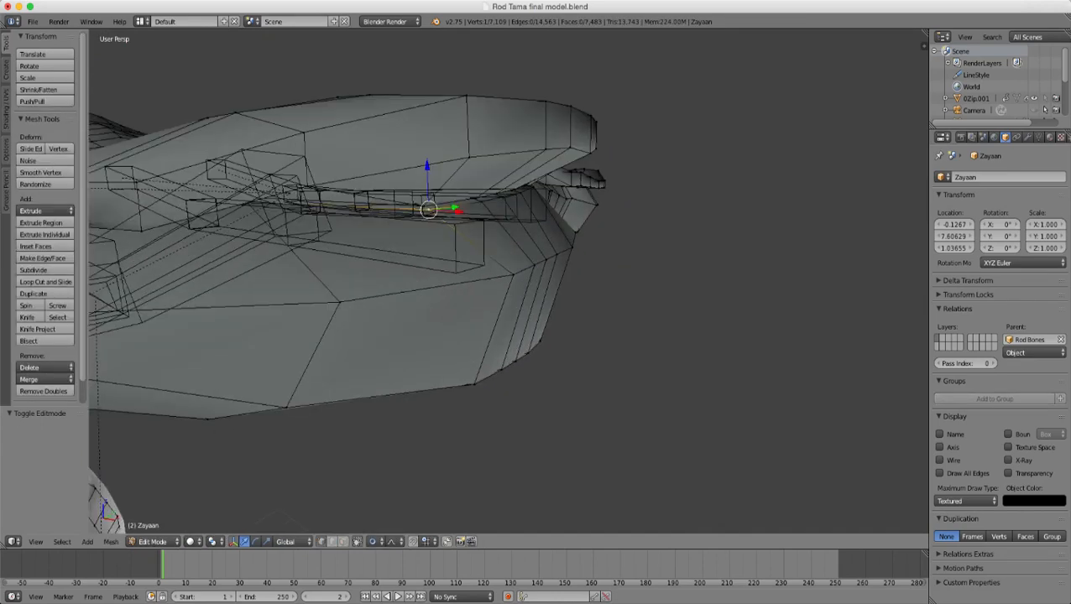
right_click(415, 204)
shift+right_click(479, 198)
middle_drag(479, 198, 533, 201)
key(g)
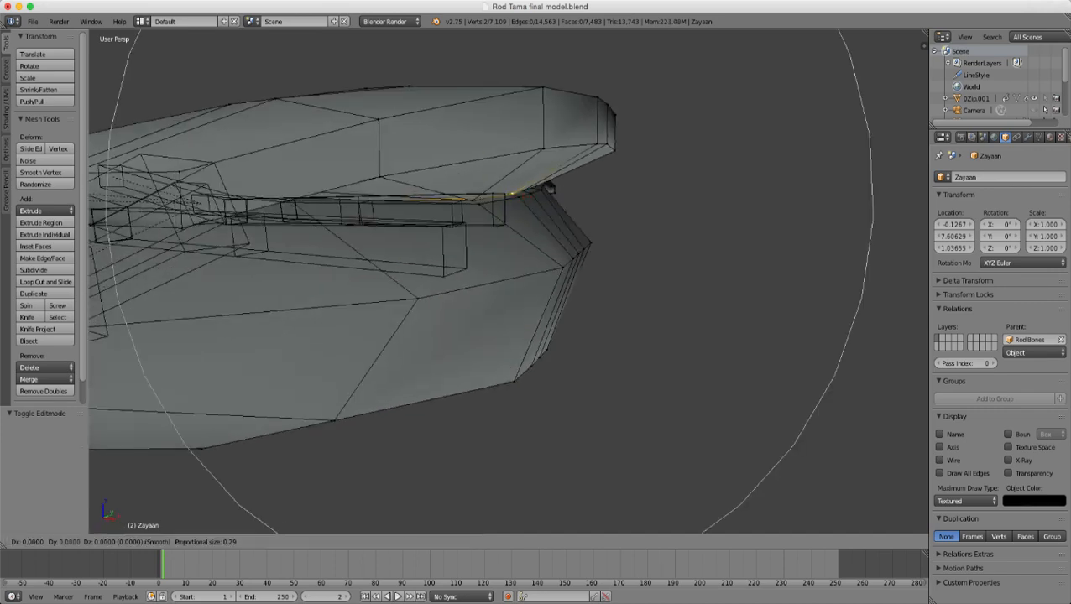
scroll(487, 200, up, 5)
key(Escape)
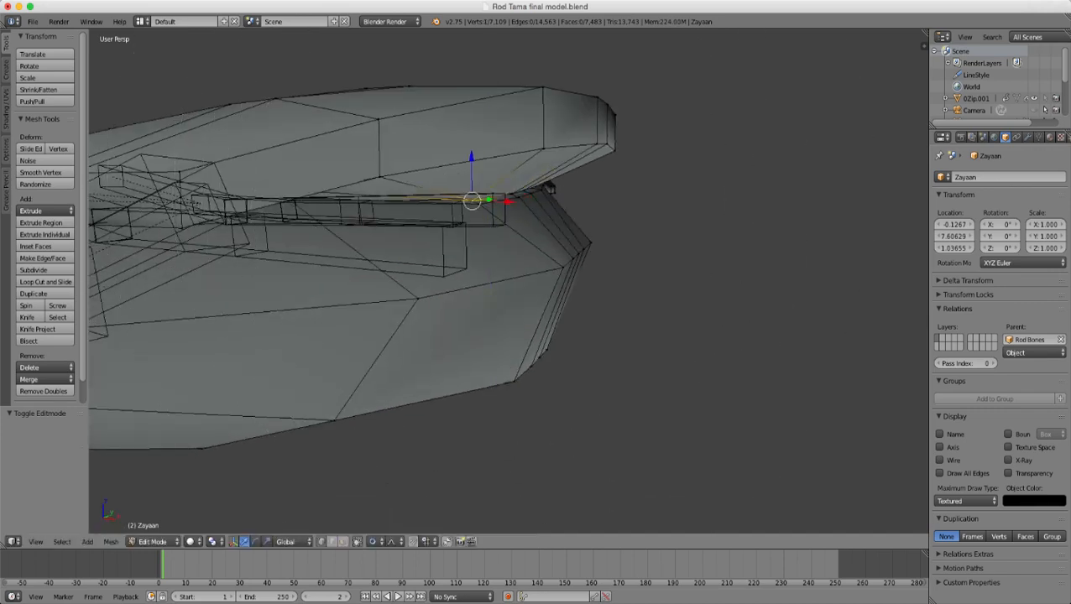
- Try to raise two adjacent vertices on the merged fingertip along global Z with proportional size 0.04
shift+right_click(514, 195)
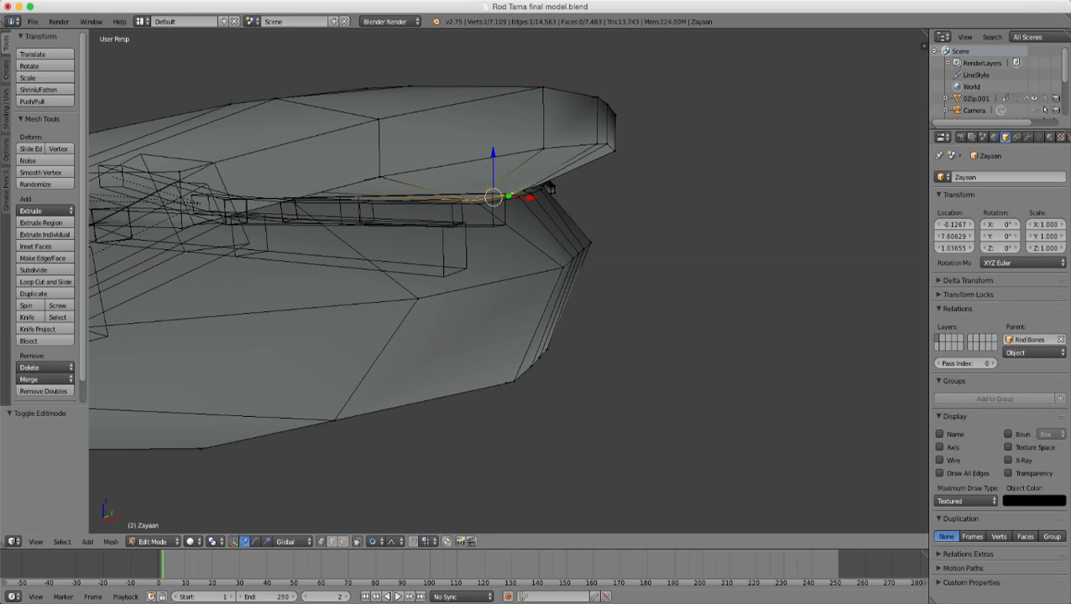
key(g)
key(z)
scroll(1045, 109, up, 3)
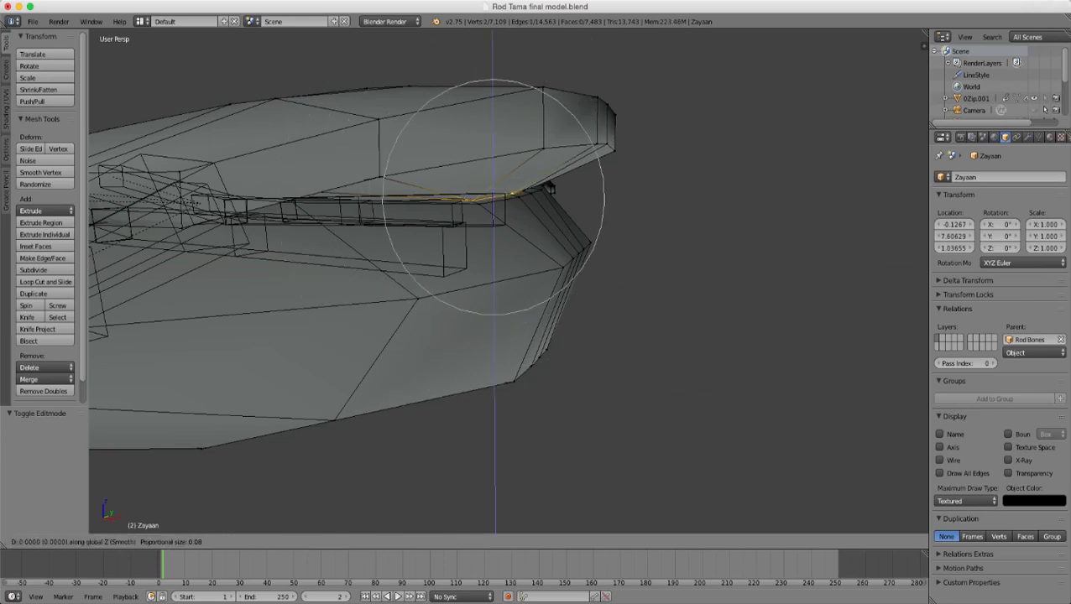
scroll(1045, 109, up, 4)
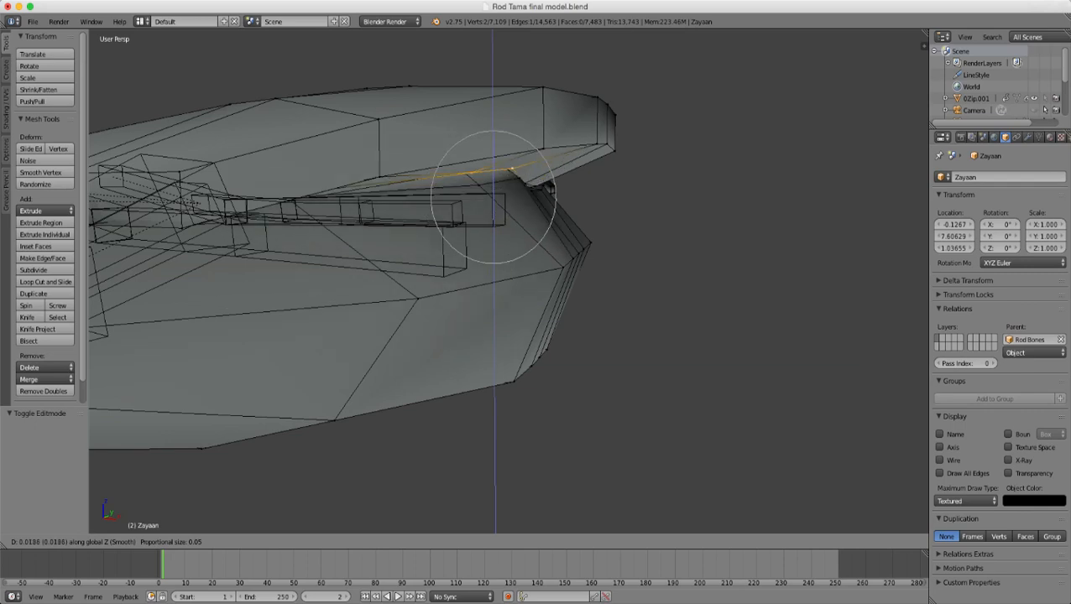
scroll(1045, 109, up, 1)
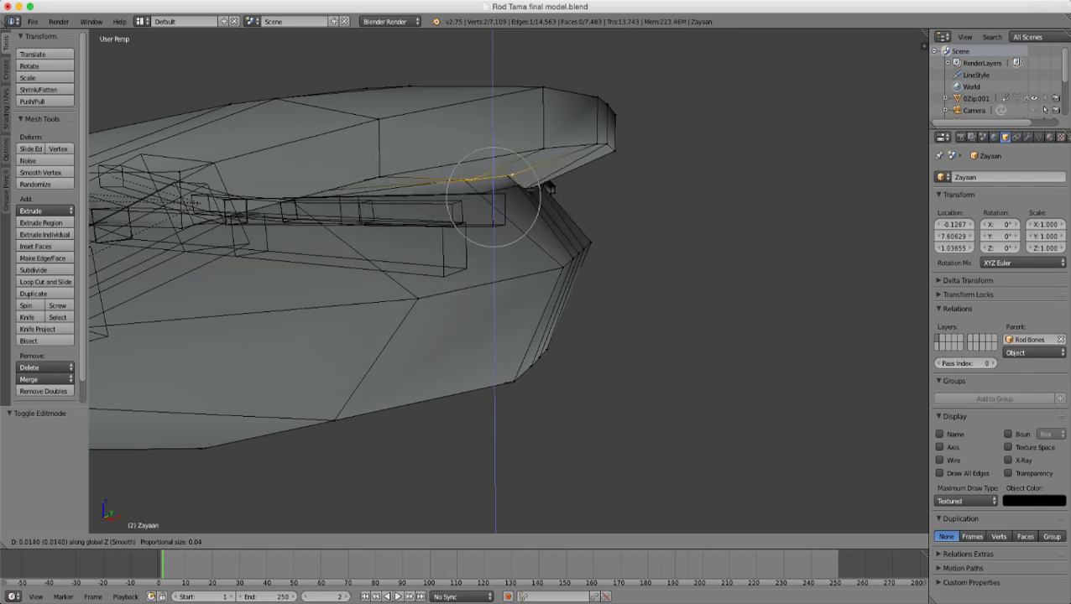
key(Escape)
- Inspect the tips of both merged fingers from several angles in Object Mode and Edit Mode
scroll(509, 282, down, 5)
key(Tab)
middle_drag(504, 252, 579, 307)
scroll(509, 282, up, 5)
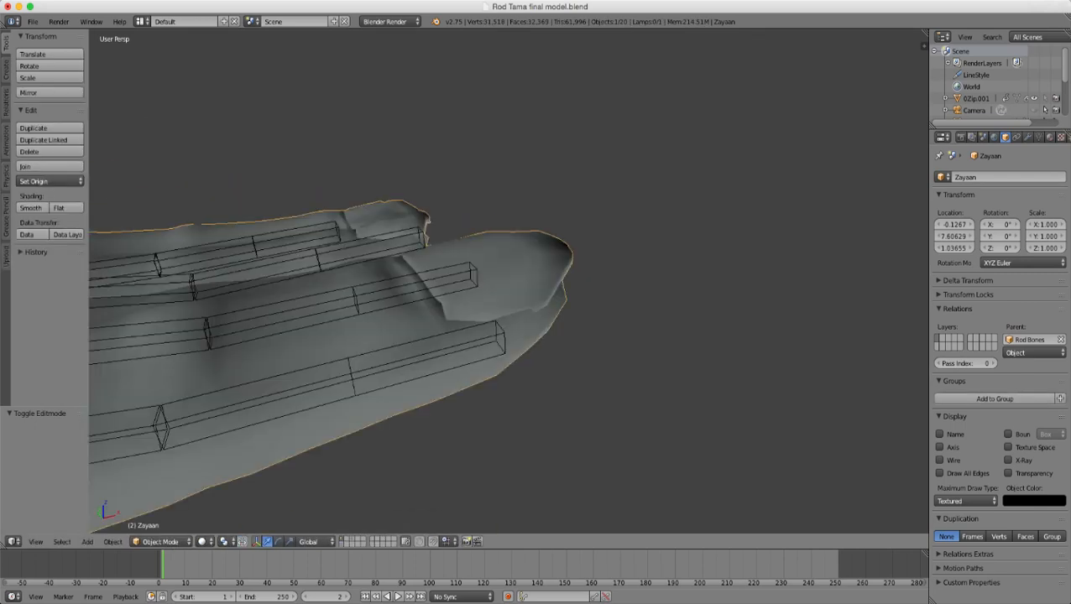
middle_drag(470, 268, 554, 319)
scroll(509, 282, down, 5)
scroll(508, 282, up, 5)
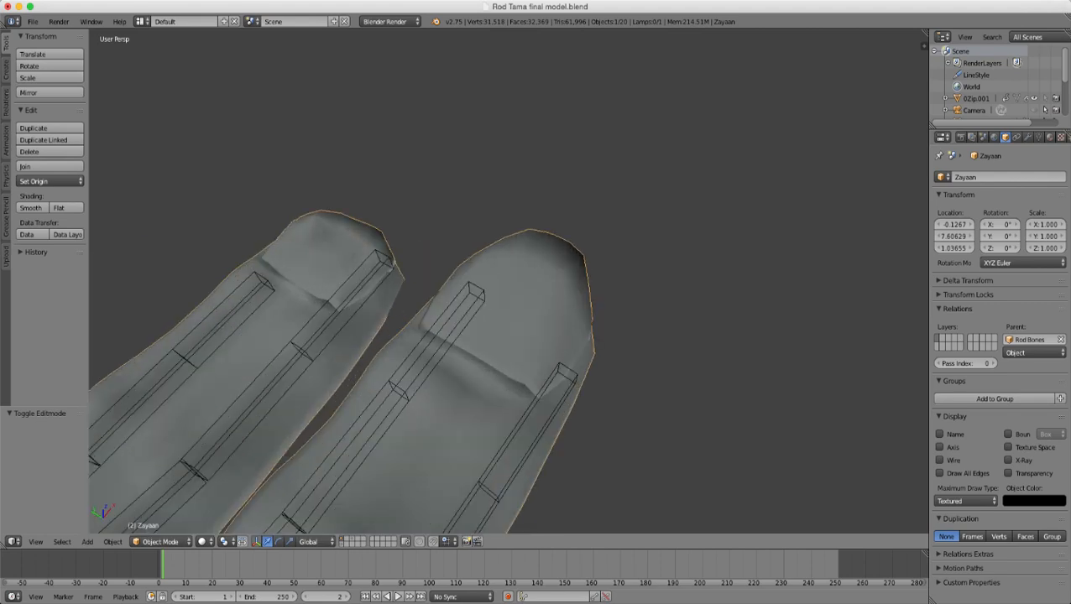
key(Tab)
scroll(509, 282, down, 3)
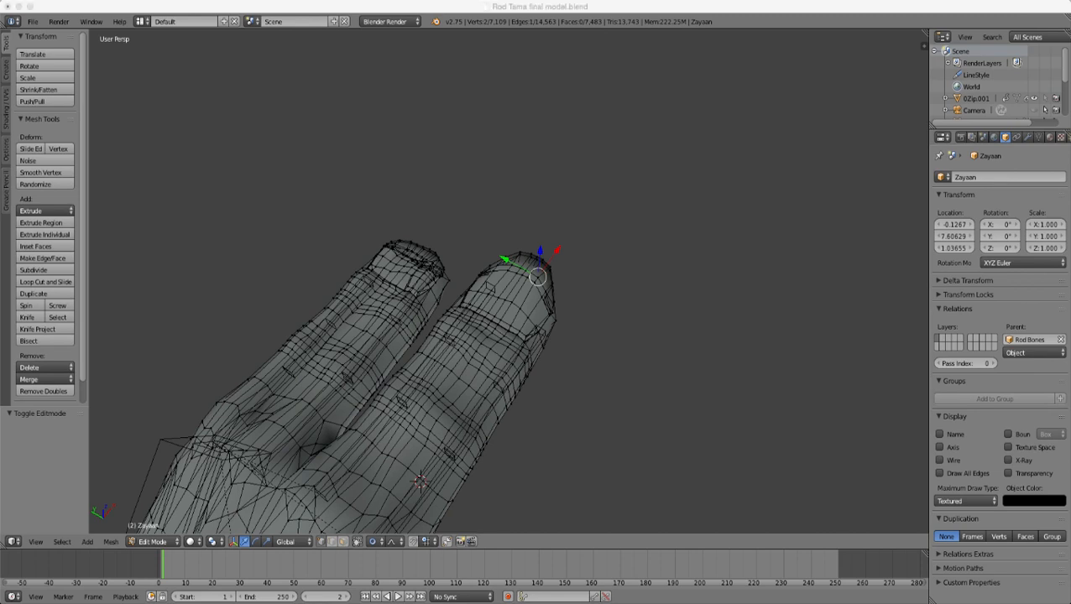
middle_drag(508, 282, 546, 287)
scroll(509, 282, up, 2)
key(Tab)
scroll(508, 282, down, 3)
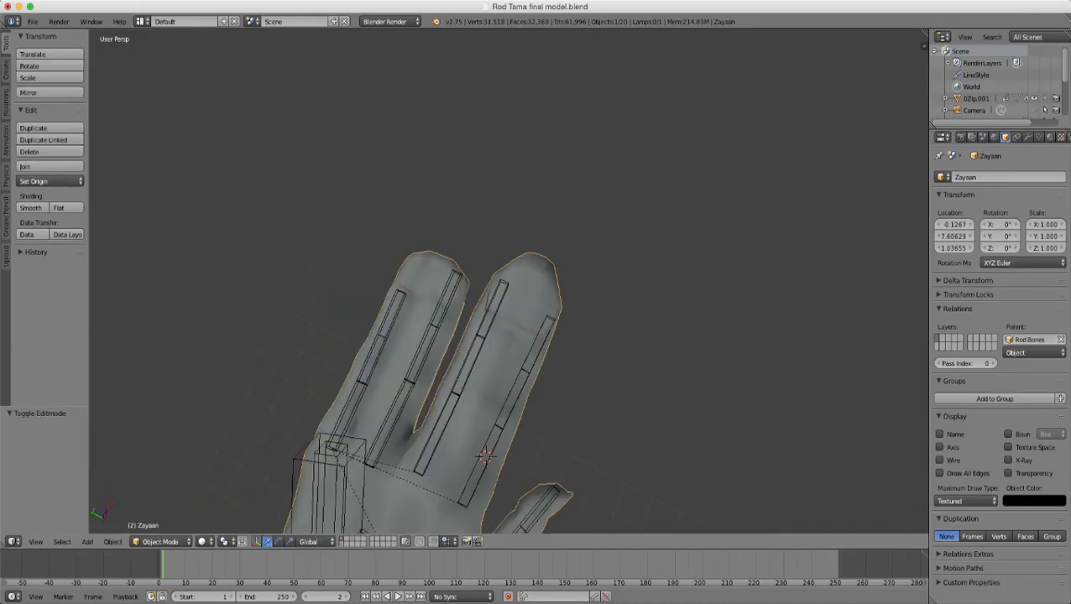
- Move the sunken vertex just behind the other merged finger's nail base 0.021 along global Z with proportional size 0.08
middle_drag(546, 287, 789, 267)
scroll(509, 282, up, 5)
scroll(508, 282, up, 3)
key(Tab)
right_click(448, 325)
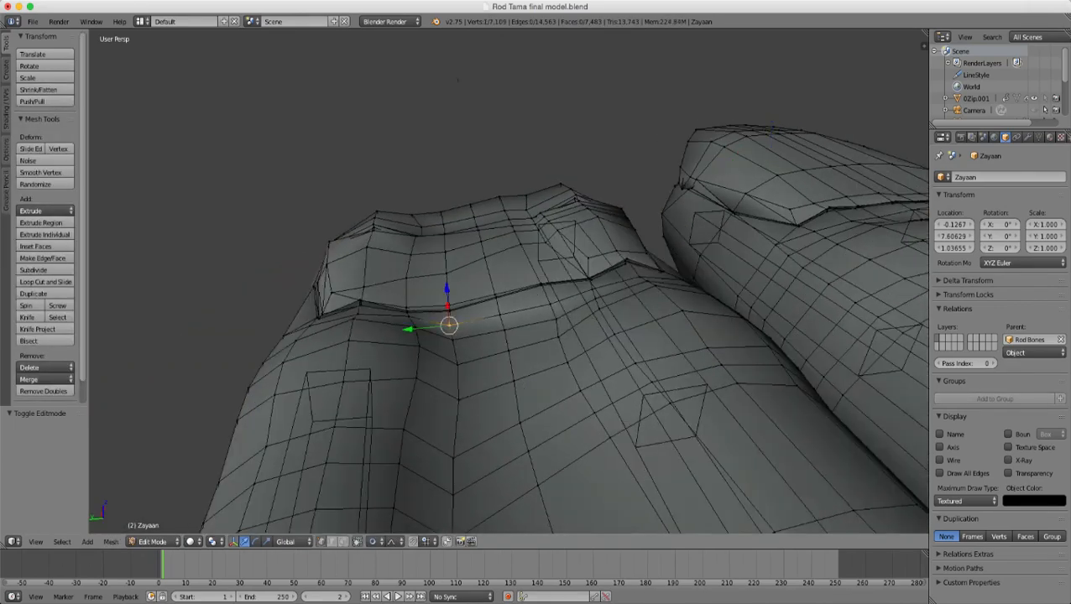
key(g)
key(z)
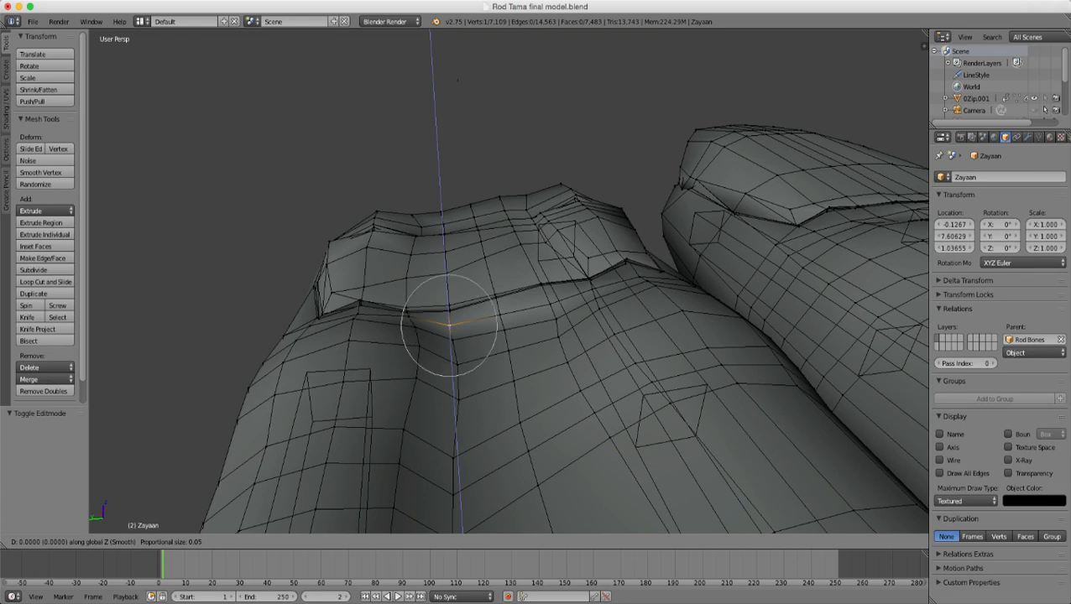
scroll(449, 323, down, 5)
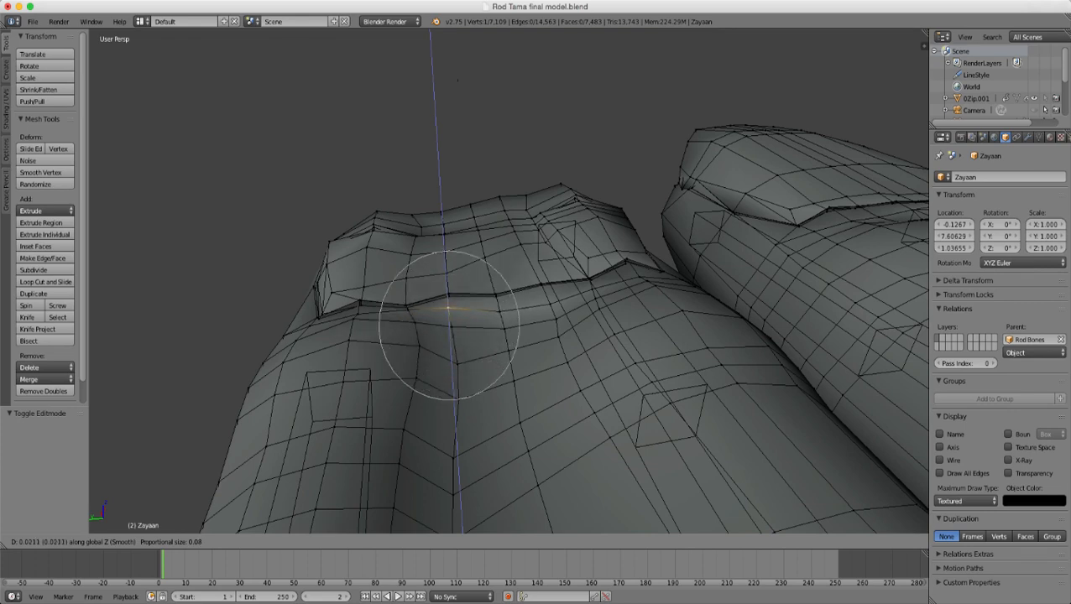
click(449, 323)
- Select the next two vertices in the row behind the nail base and move them 0.006 along global Z
right_click(500, 312)
shift+right_click(551, 304)
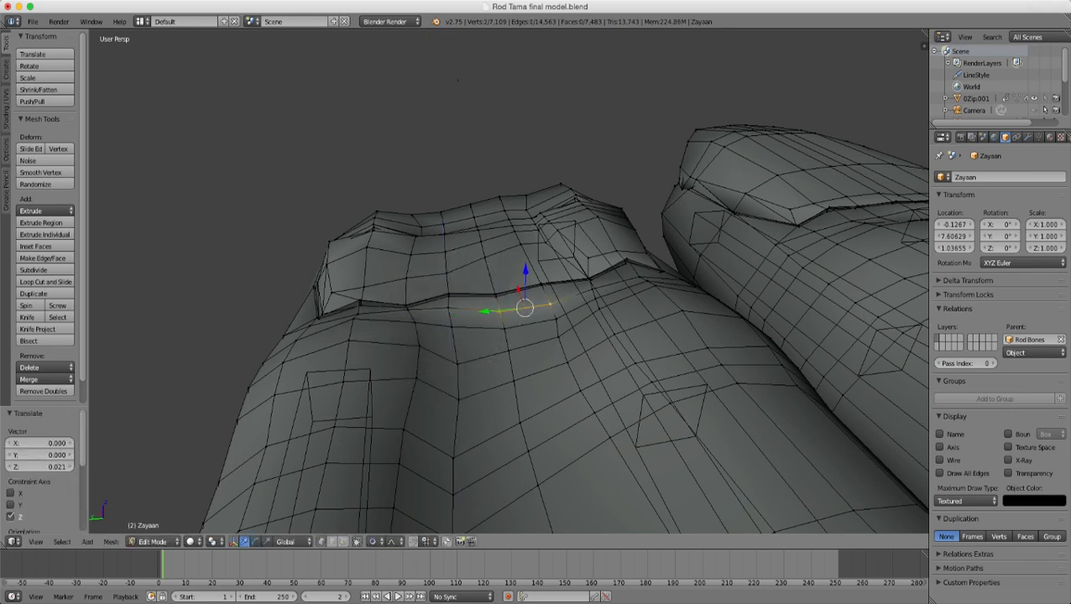
key(g)
key(z)
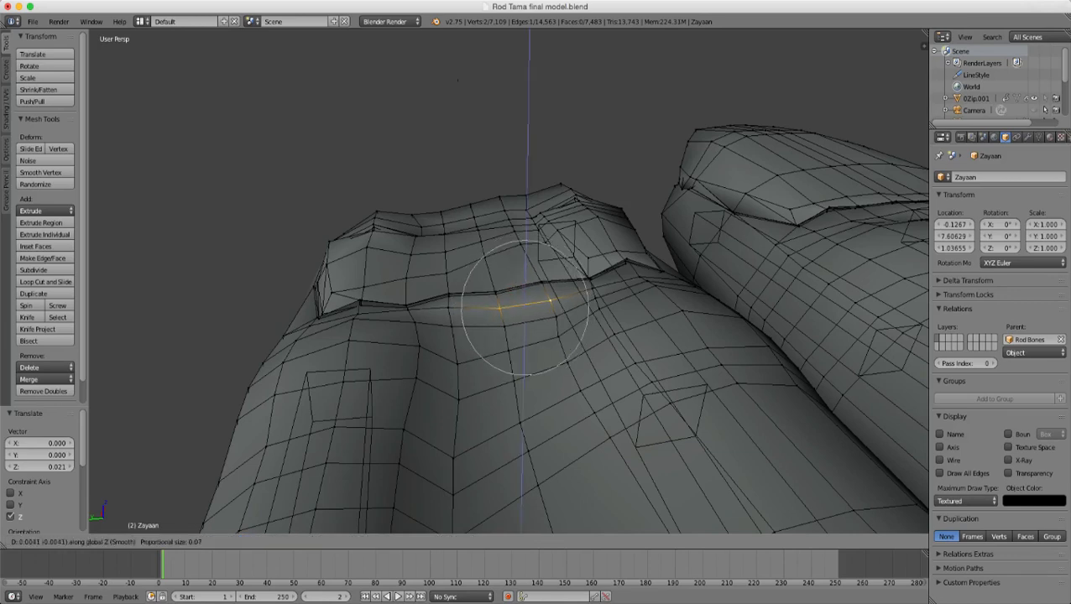
key(Return)
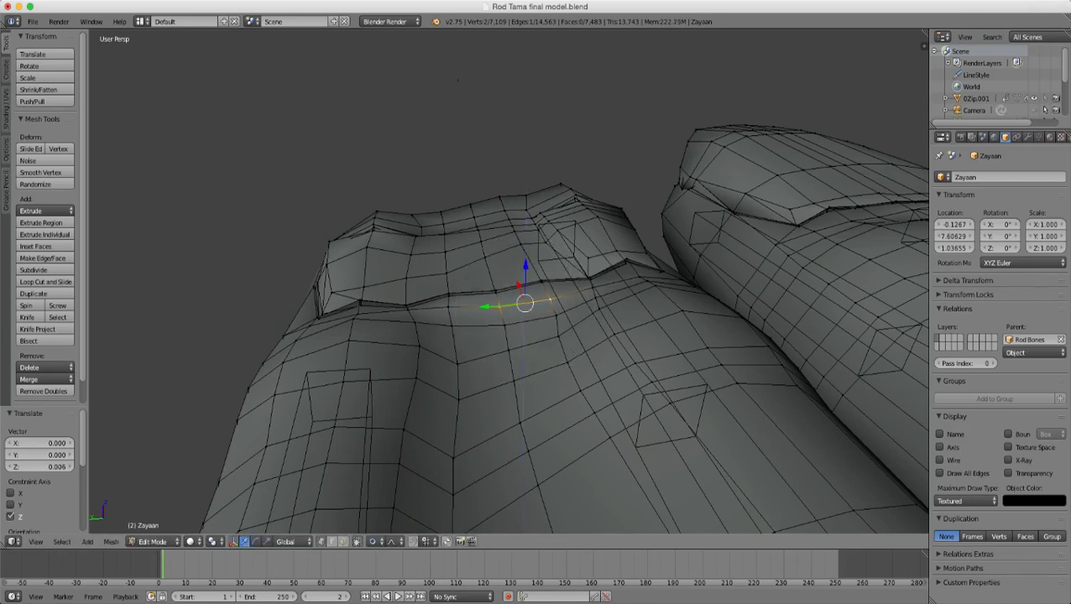
- Raise the dipped vertex on the nail's base edge 0.009 along global Z with proportional size 0.04
right_click(407, 307)
key(g)
key(z)
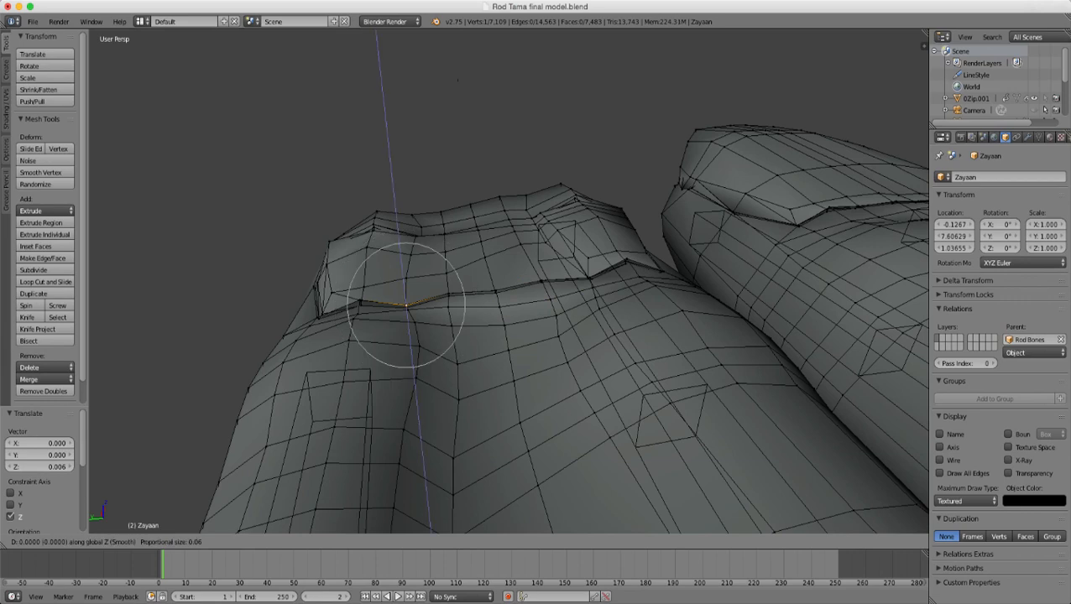
scroll(406, 306, up, 2)
scroll(406, 302, up, 2)
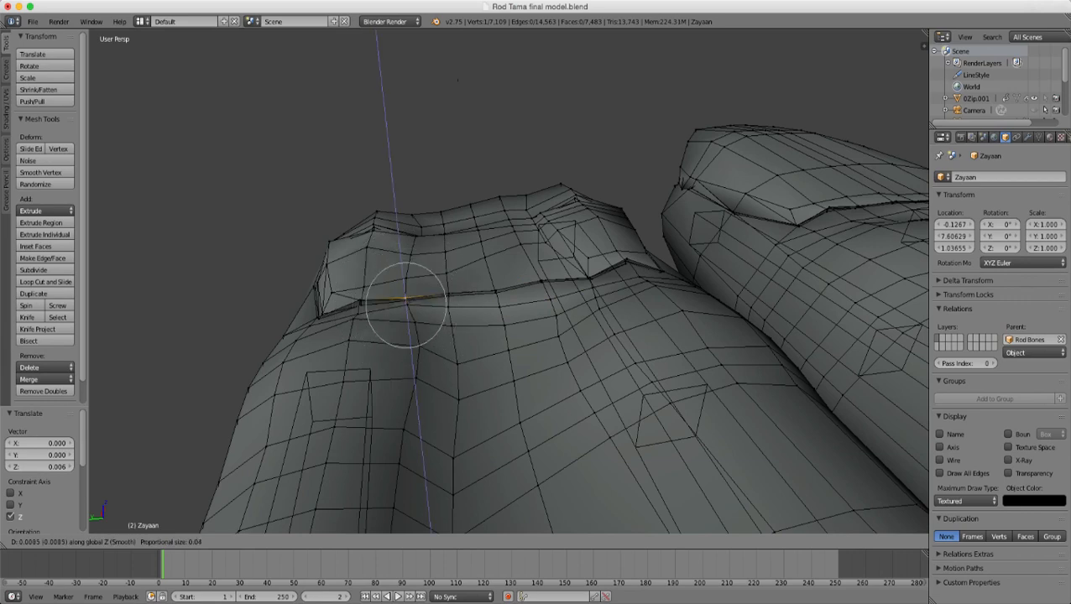
click(406, 300)
- Raise the low vertex near the other end of the nail's base edge 0.012 along global Z and check the shape in Object Mode
middle_drag(457, 80, 558, 76)
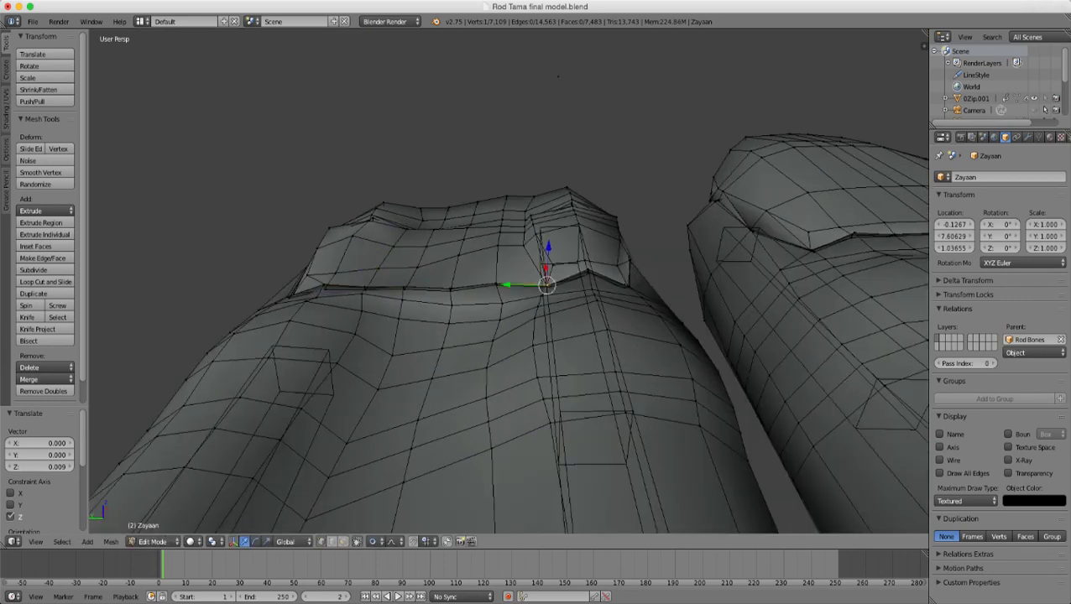
key(g)
key(z)
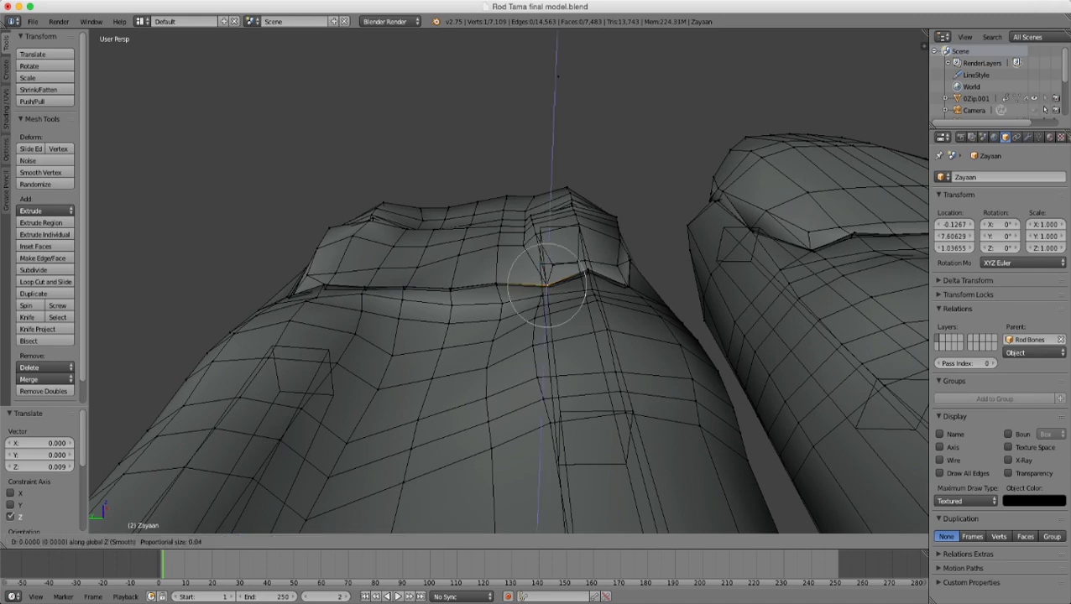
click(557, 76)
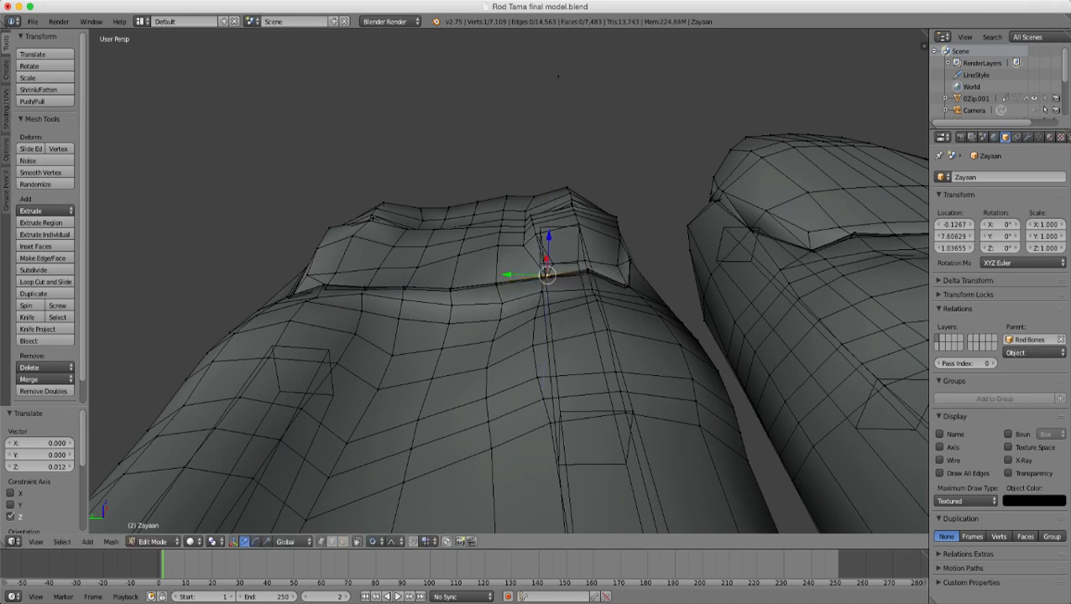
key(Tab)
scroll(558, 76, down, 4)
middle_drag(559, 77, 556, 126)
scroll(555, 126, up, 5)
key(Tab)
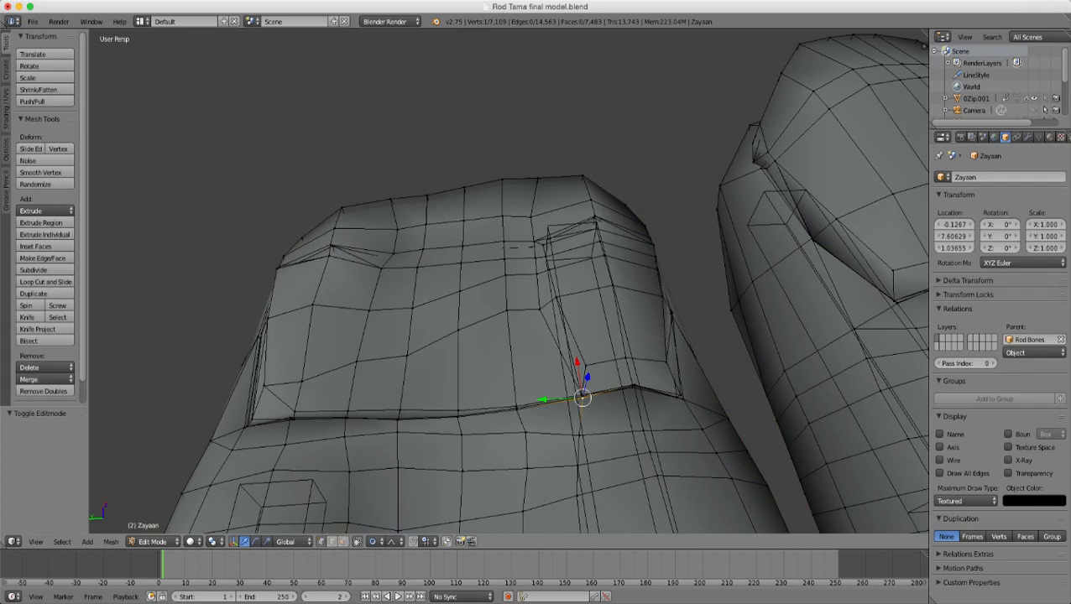
- Try to select and reposition a lengthwise column of five vertices running down the merged nail from its tip
middle_drag(518, 247, 518, 147)
scroll(519, 118, up, 2)
right_click(559, 237)
middle_drag(560, 237, 560, 270)
shift+right_click(551, 241)
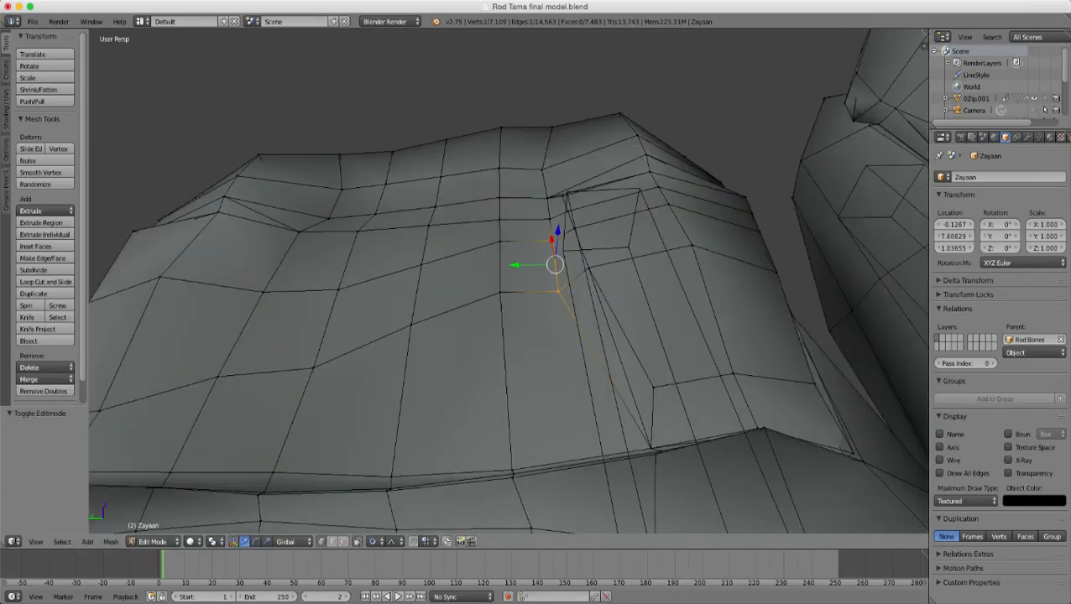
shift+right_click(549, 219)
shift+right_click(547, 198)
shift+right_click(547, 198)
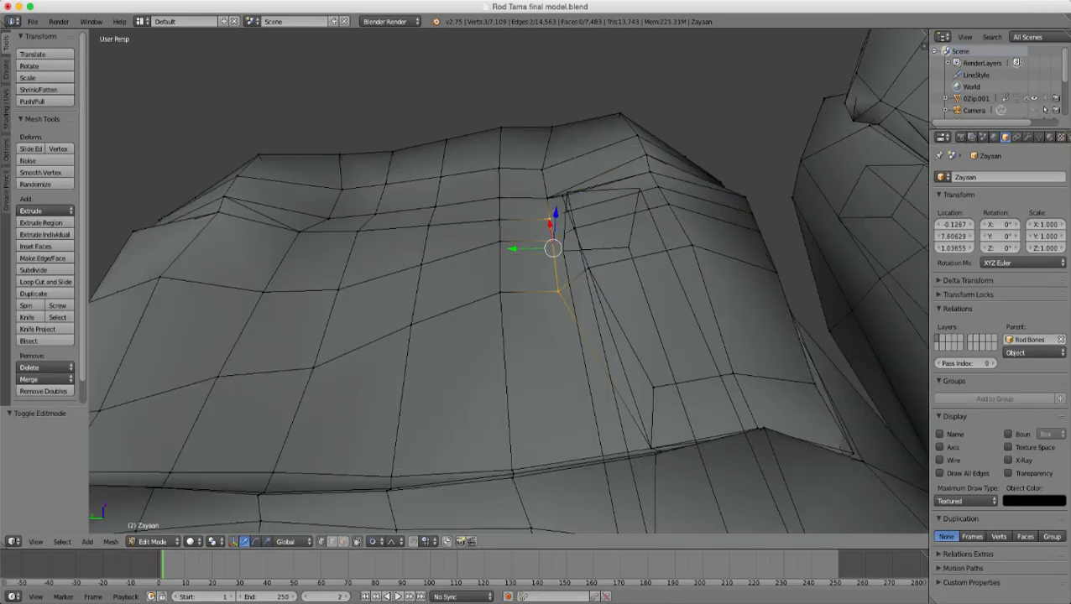
shift+right_click(548, 198)
scroll(547, 198, down, 2)
middle_drag(548, 198, 550, 226)
key(g)
click(545, 178)
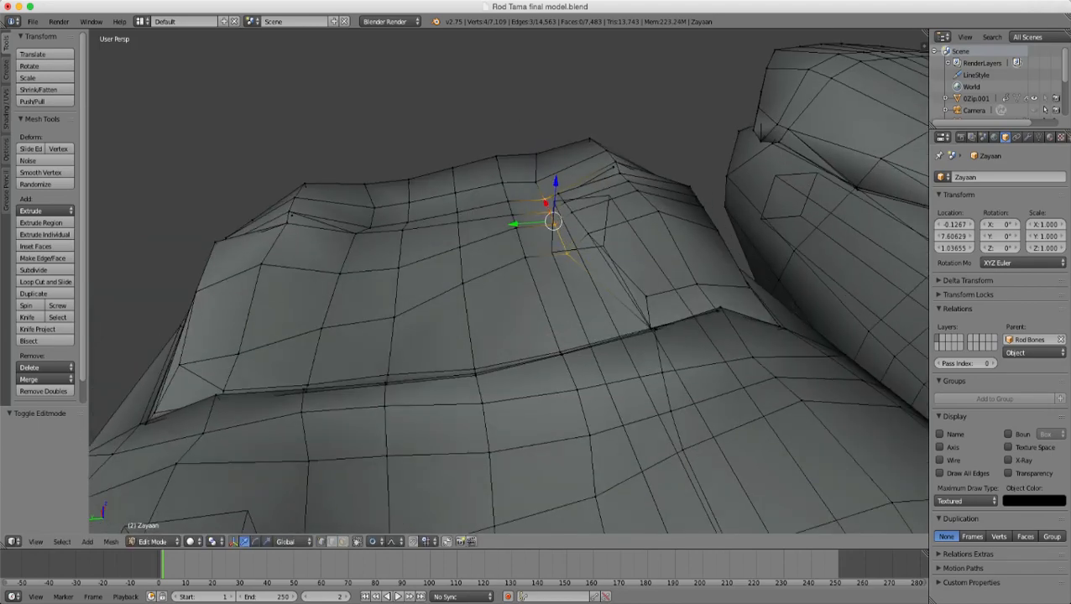
shift+right_click(536, 182)
middle_drag(536, 182, 542, 240)
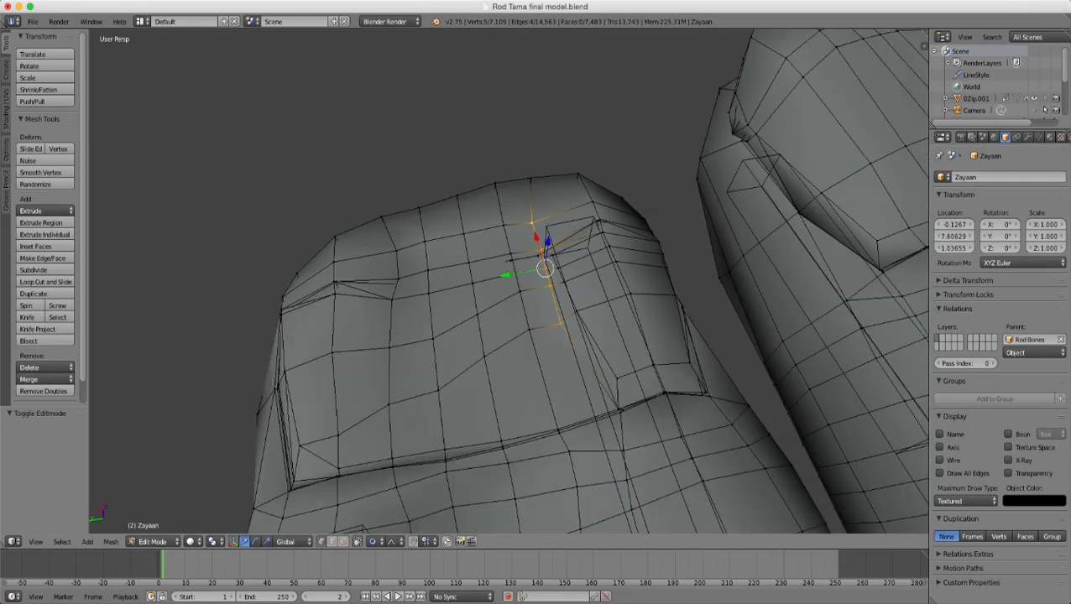
- Select the adjacent lengthwise column of five vertices on the nail and try to shift it with Edge Slide
right_click(616, 379)
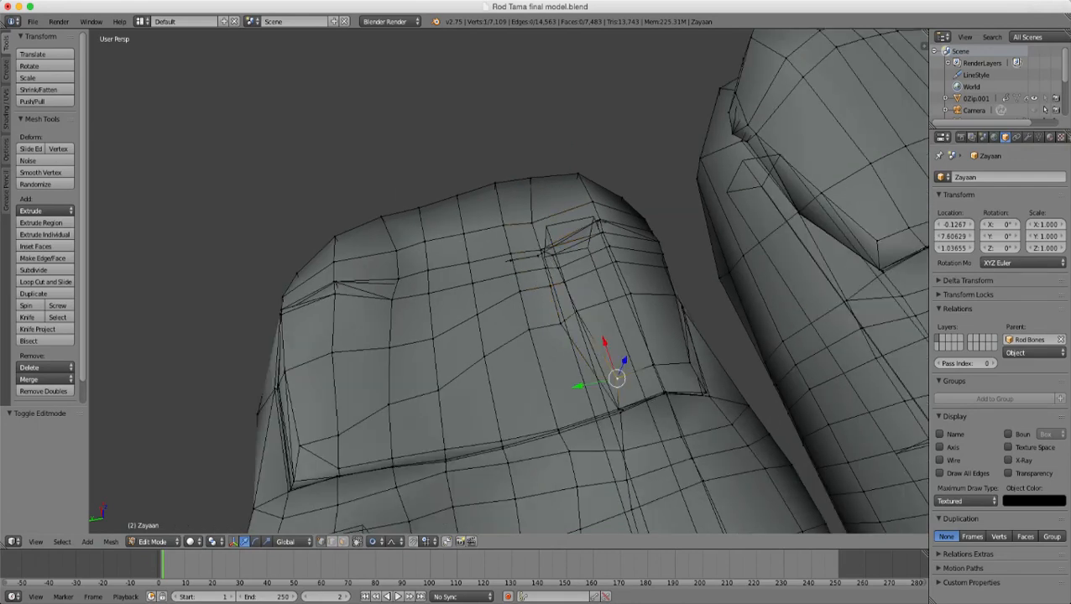
middle_drag(617, 378, 624, 401)
shift+right_click(583, 336)
scroll(583, 336, up, 3)
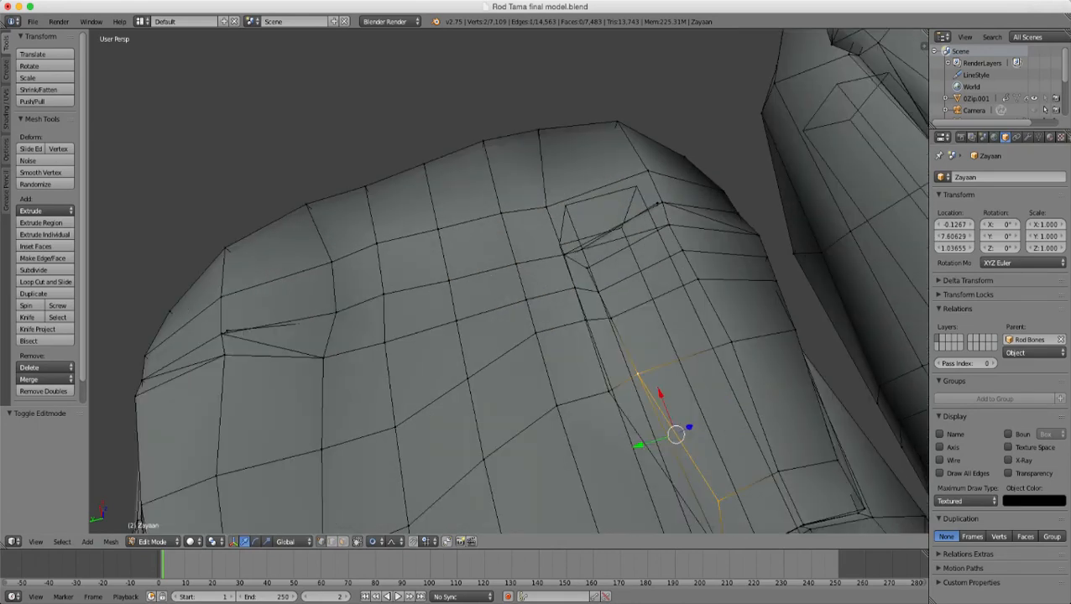
shift+right_click(610, 318)
shift+right_click(598, 292)
shift+right_click(587, 268)
scroll(587, 268, down, 5)
middle_drag(588, 268, 589, 216)
scroll(589, 217, up, 1)
key(ctrl+e)
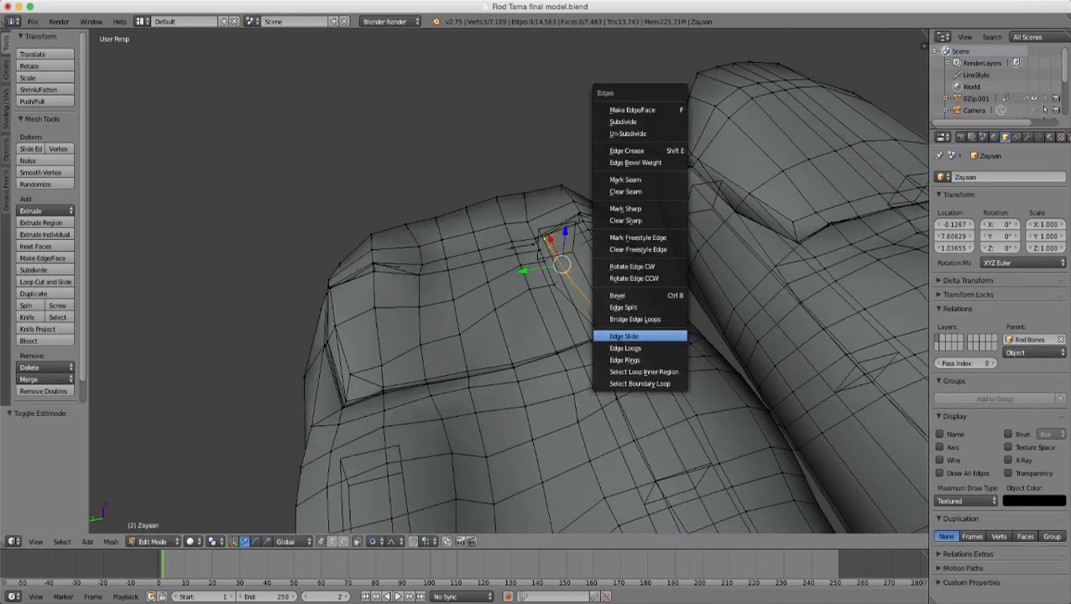
click(638, 334)
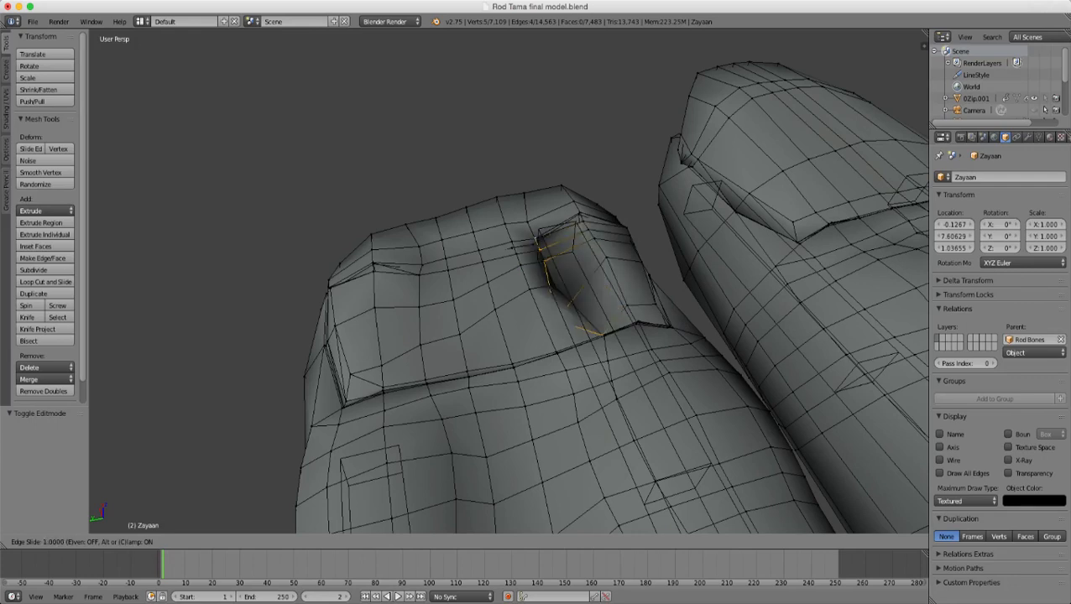
key(Escape)
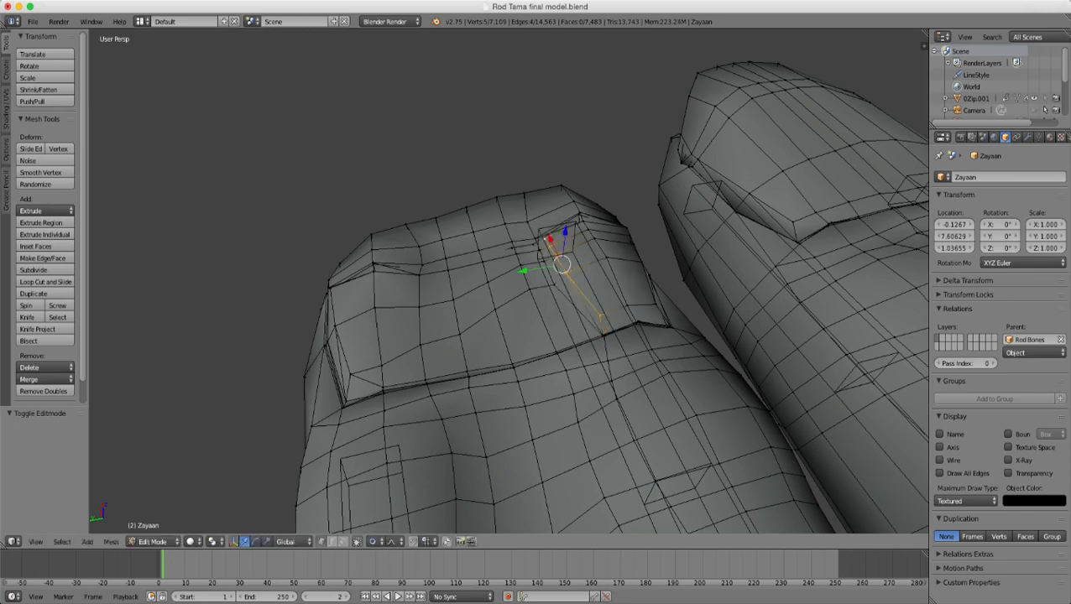
- Examine the nail's lengthwise edges and the surrounding mesh up close from the side
scroll(509, 281, down, 3)
middle_drag(509, 282, 446, 309)
scroll(509, 281, up, 5)
scroll(509, 281, up, 3)
middle_drag(508, 281, 497, 245)
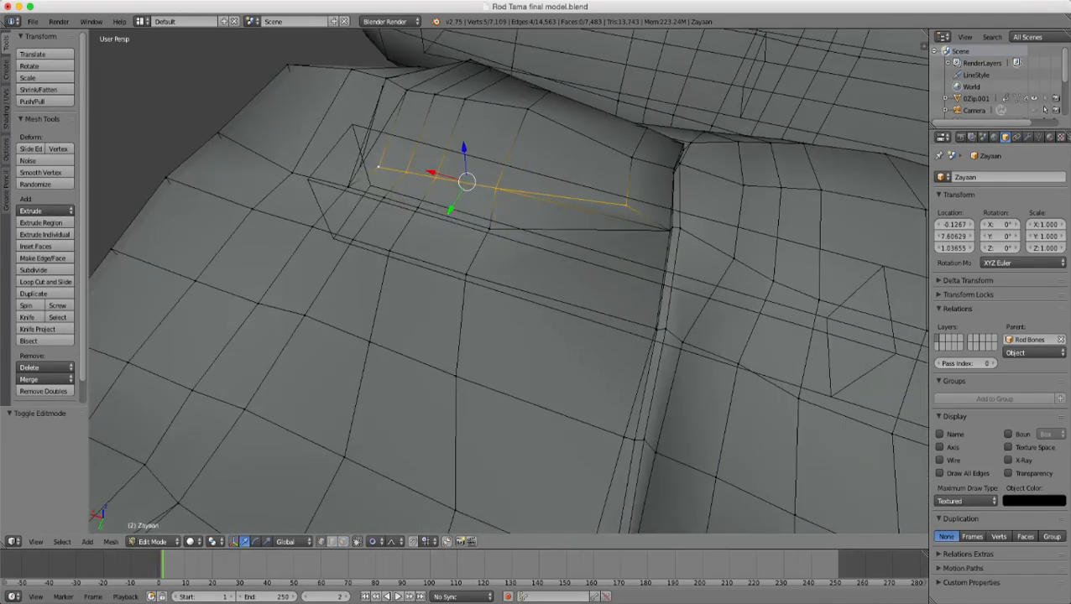
middle_drag(508, 282, 463, 299)
right_click(468, 294)
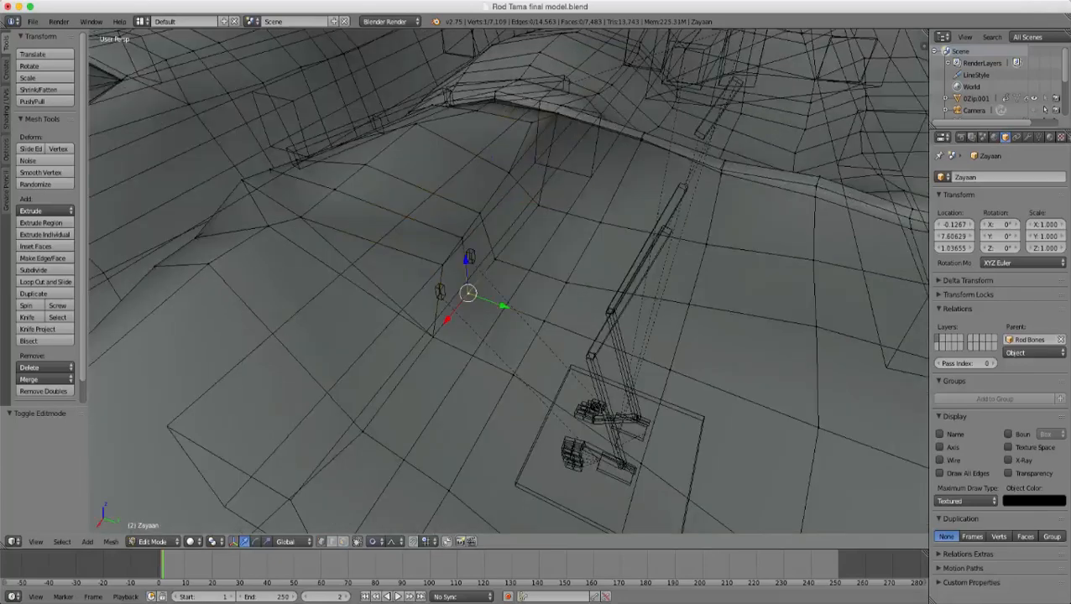
- Raise the row of four vertices in the dip about 0.0127 along global Z, with the proportional size reduced to 0.02
shift+right_click(433, 336)
shift+right_click(495, 260)
shift+right_click(538, 206)
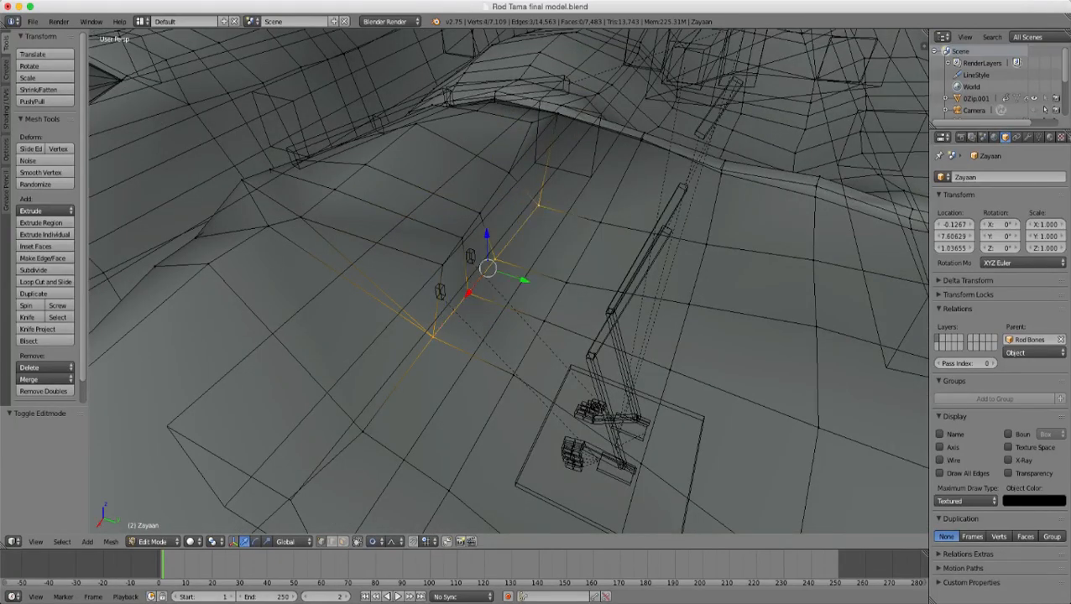
middle_drag(538, 206, 573, 141)
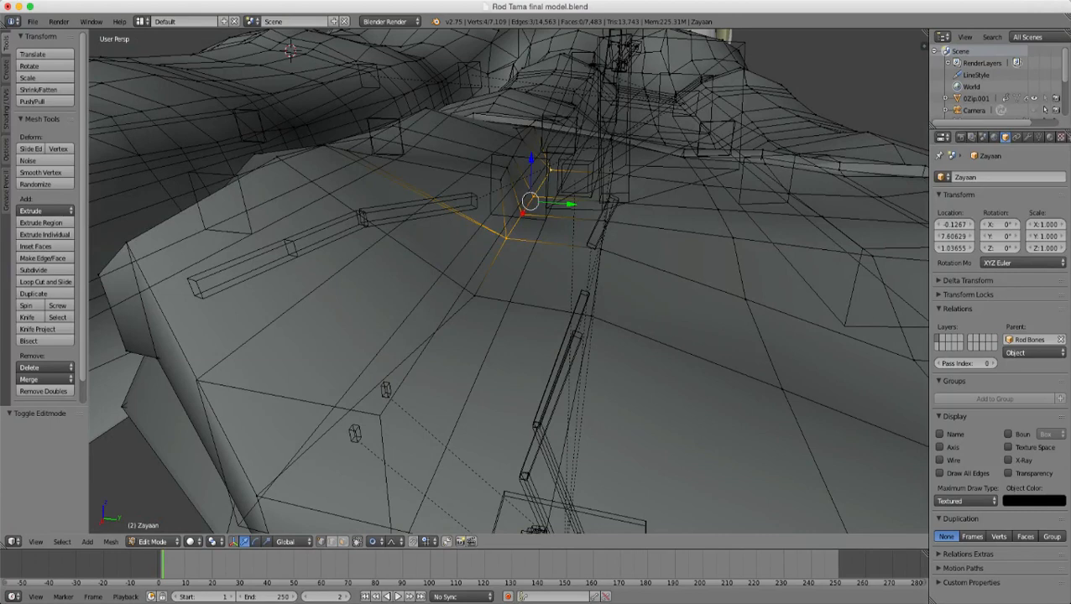
key(g)
scroll(1045, 109, up, 6)
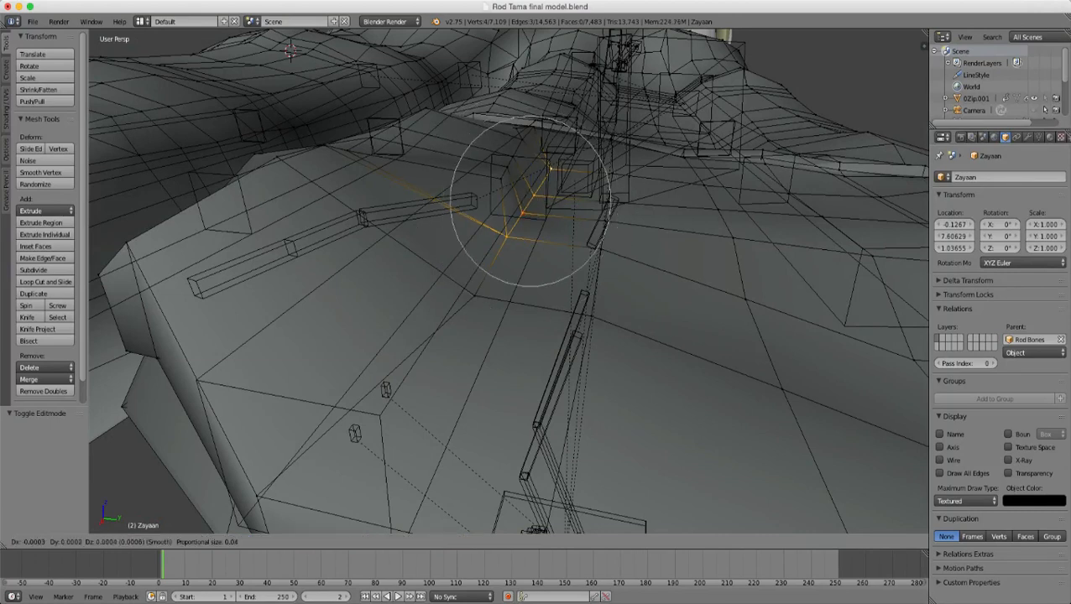
scroll(1045, 109, up, 4)
key(z)
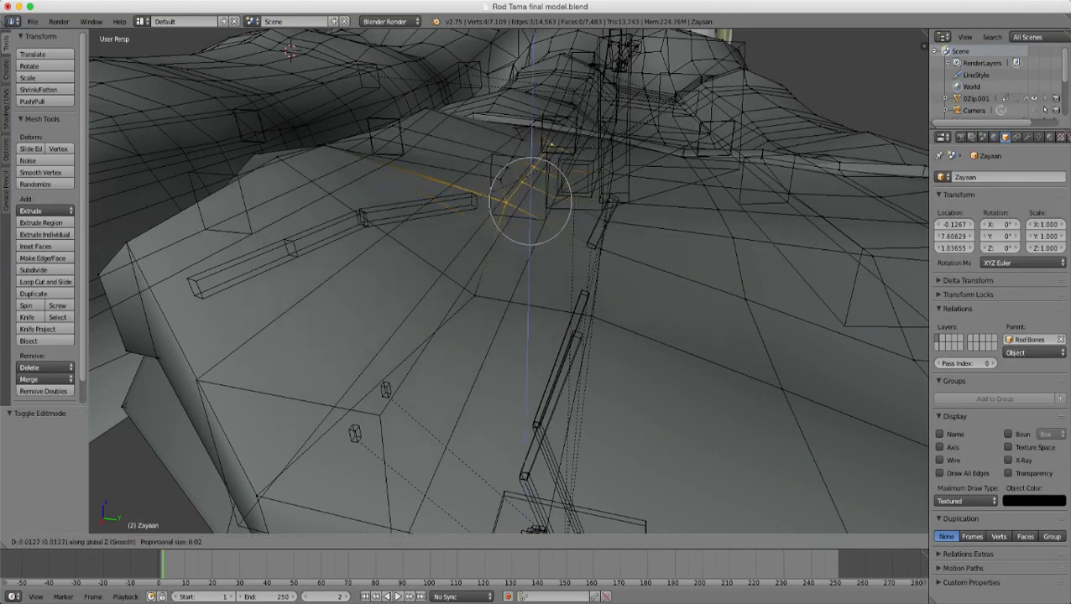
click(537, 197)
- Raise a single vertex near the upper ridge of the merged fingertip 0.004 along global Z
middle_drag(537, 198, 571, 348)
middle_drag(570, 348, 585, 356)
scroll(509, 282, up, 1)
right_click(394, 220)
mouse_move(394, 221)
middle_down()
mouse_move(396, 172)
mouse_move(390, 229)
middle_up()
key(g)
key(z)
click(382, 172)
- Join the two narrow triangles running down from the raised vertex into one quad with Tris to Quads
shift+right_click(489, 342)
shift+right_click(444, 389)
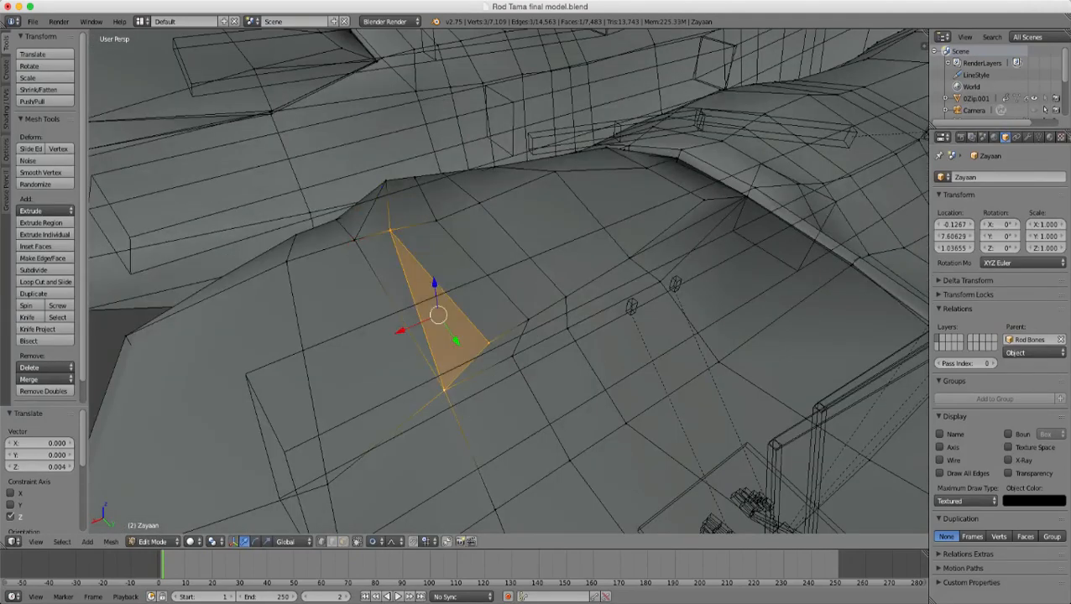
shift+right_click(355, 239)
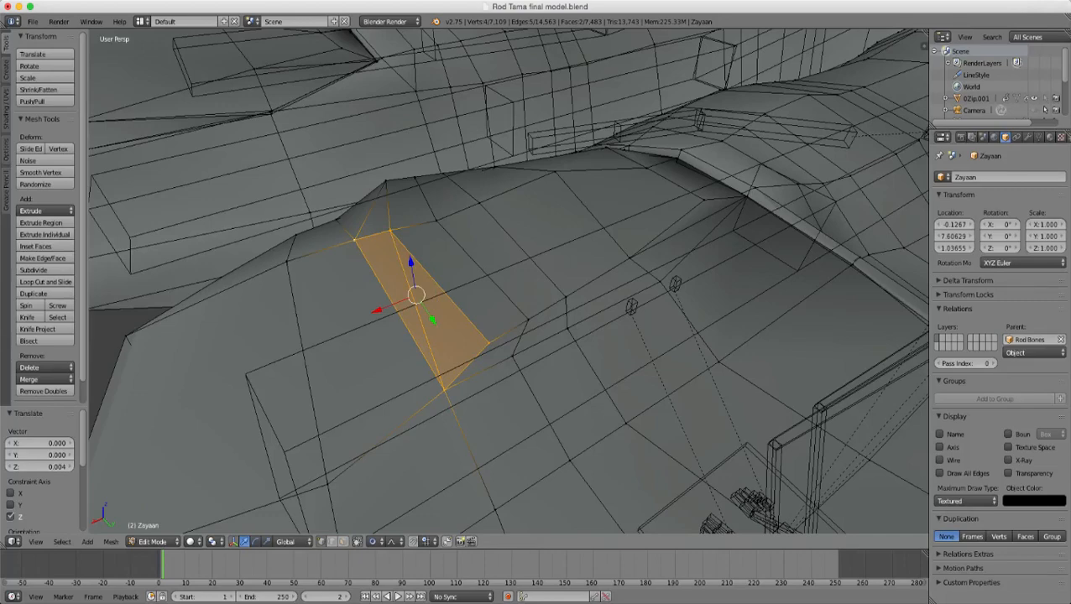
key(alt+j)
- Convert the pair of triangles at the side edge of the merged fingertip into a quad with Tris to Quads
middle_drag(355, 239, 555, 225)
right_click(448, 342)
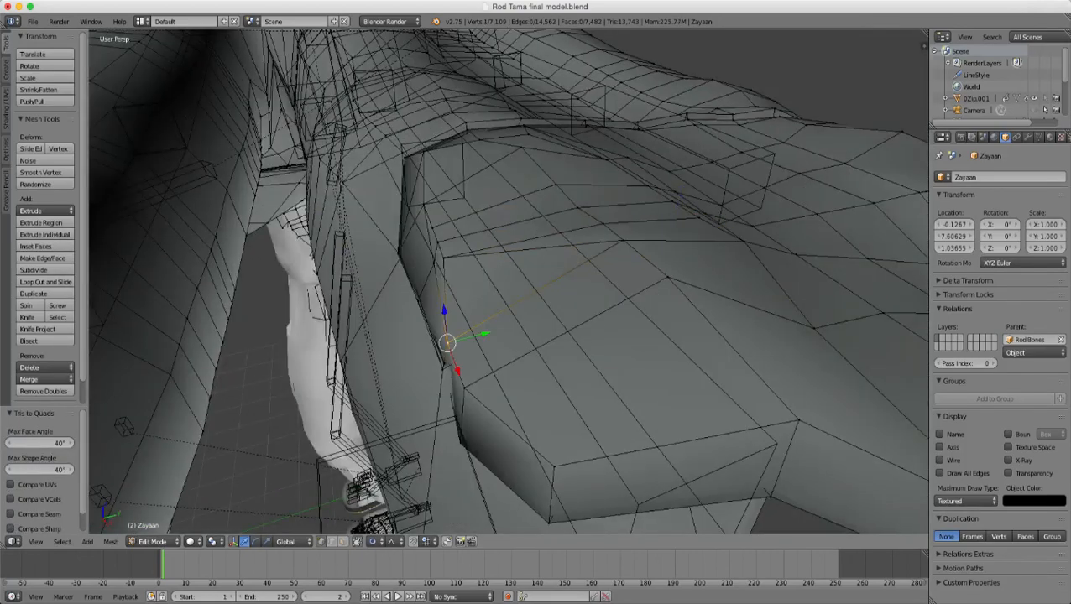
shift+right_click(443, 257)
shift+right_click(603, 225)
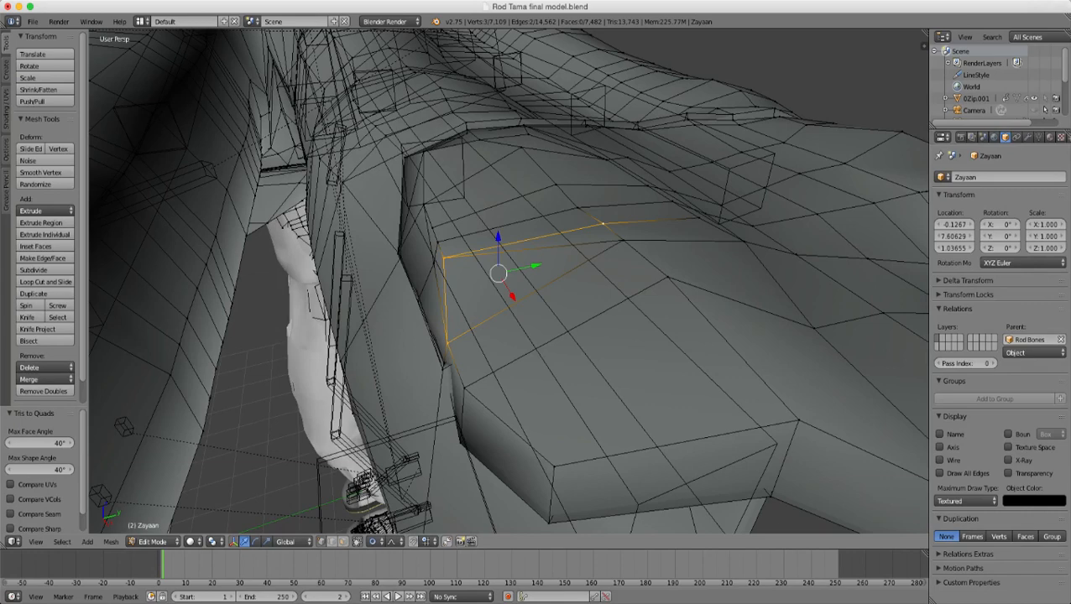
shift+right_click(622, 241)
key(alt+j)
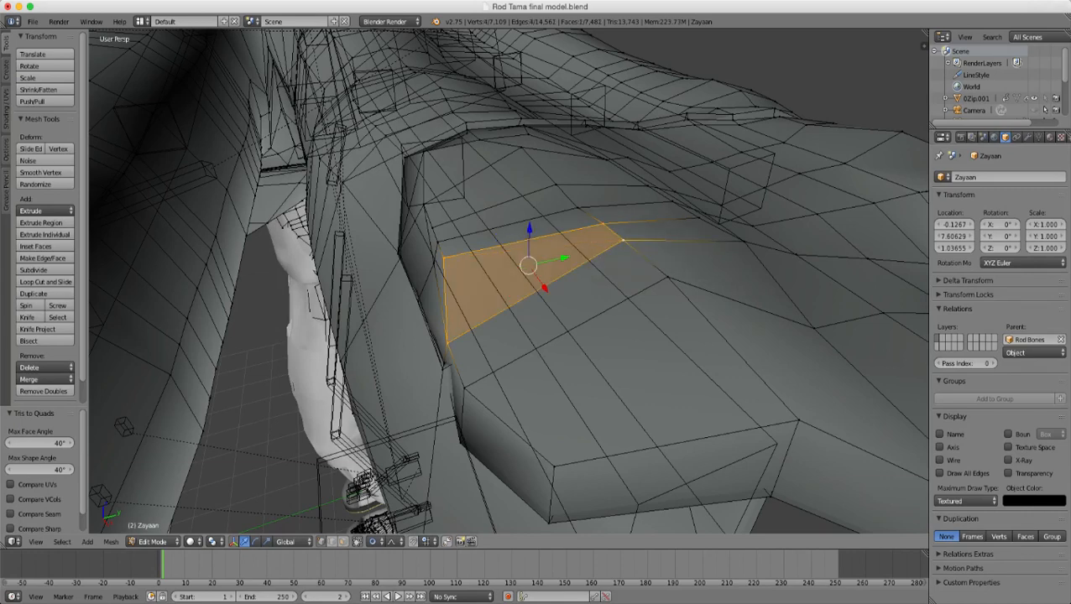
- Try Edge Slide at full factor on the column of three vertices near the fingertip, and undo it
scroll(621, 252, down, 3)
middle_drag(621, 252, 688, 235)
scroll(688, 235, up, 2)
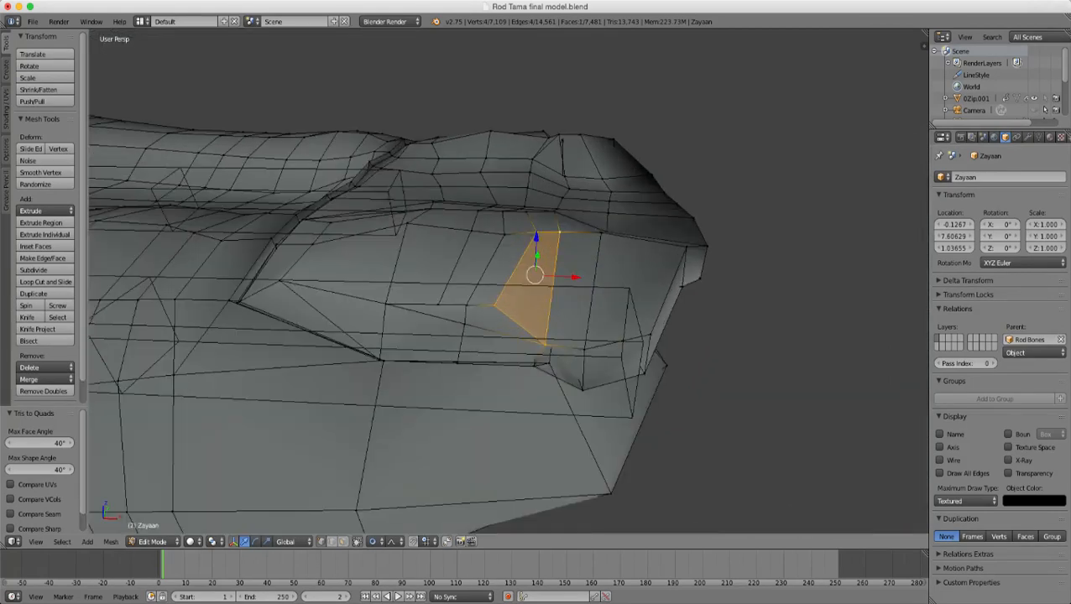
scroll(509, 282, up, 2)
scroll(509, 282, down, 1)
right_click(491, 311)
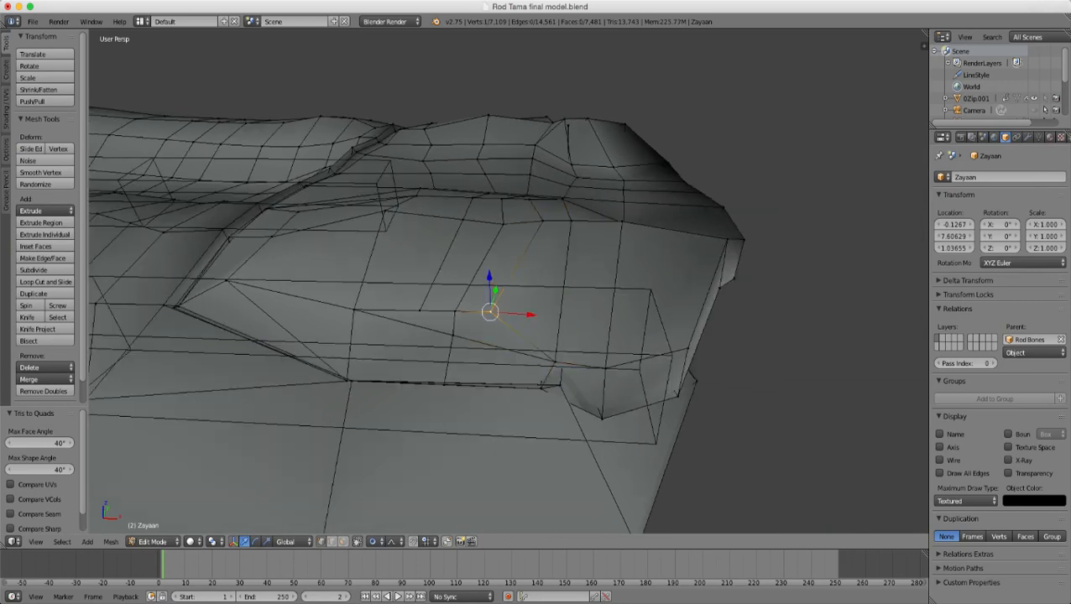
shift+right_click(543, 221)
middle_drag(543, 221, 535, 347)
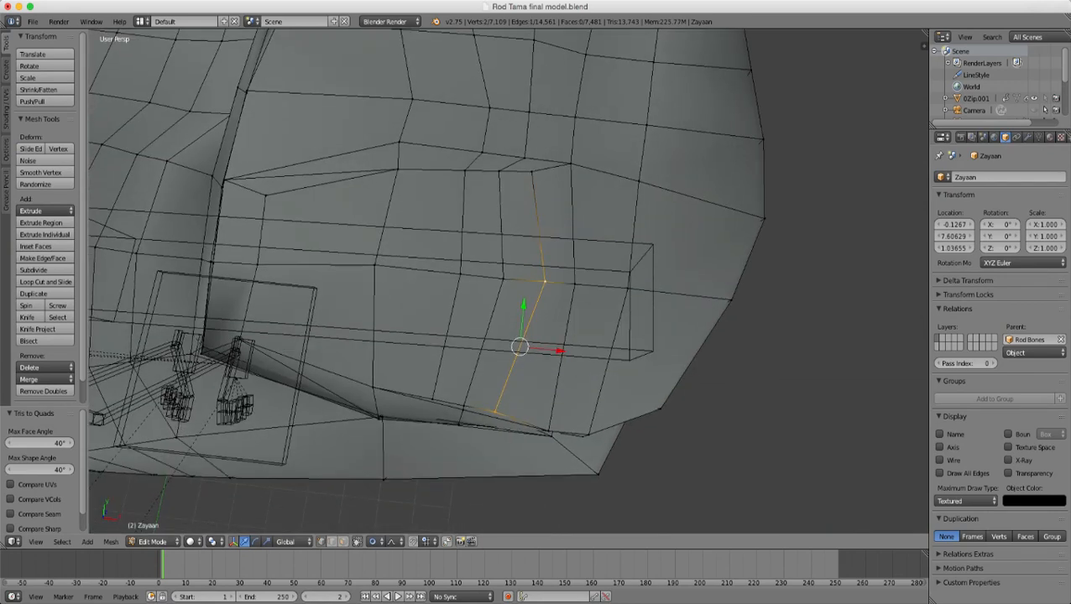
shift+right_click(532, 171)
key(ctrl+e)
click(546, 299)
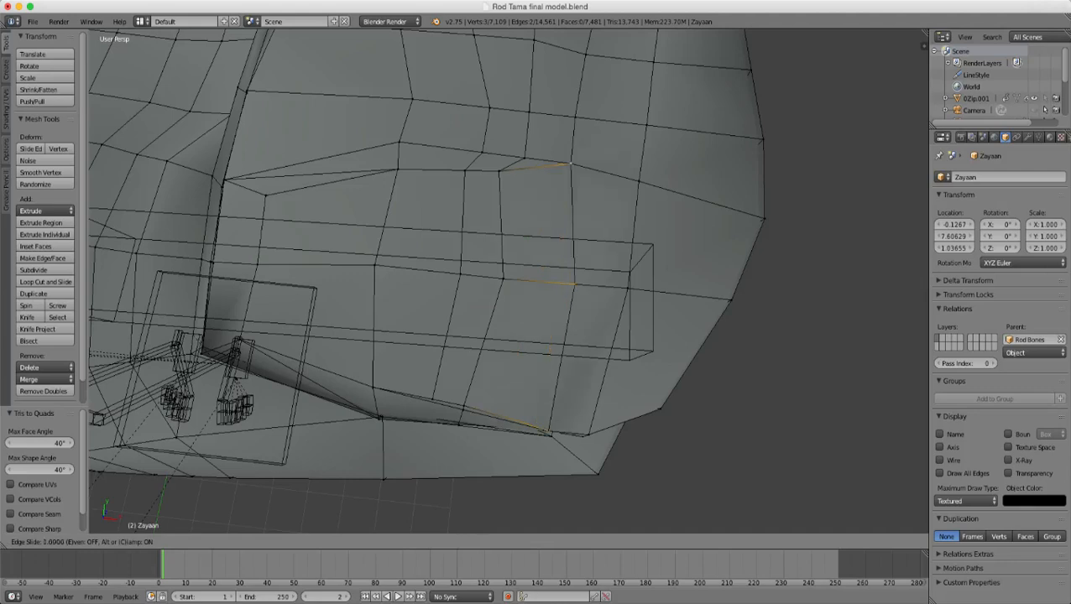
key(Return)
key(ctrl+z)
- Join the two thin triangles beside the gap between the fingers, at the end of the vertex row, with Tris to Quads
right_click(533, 172)
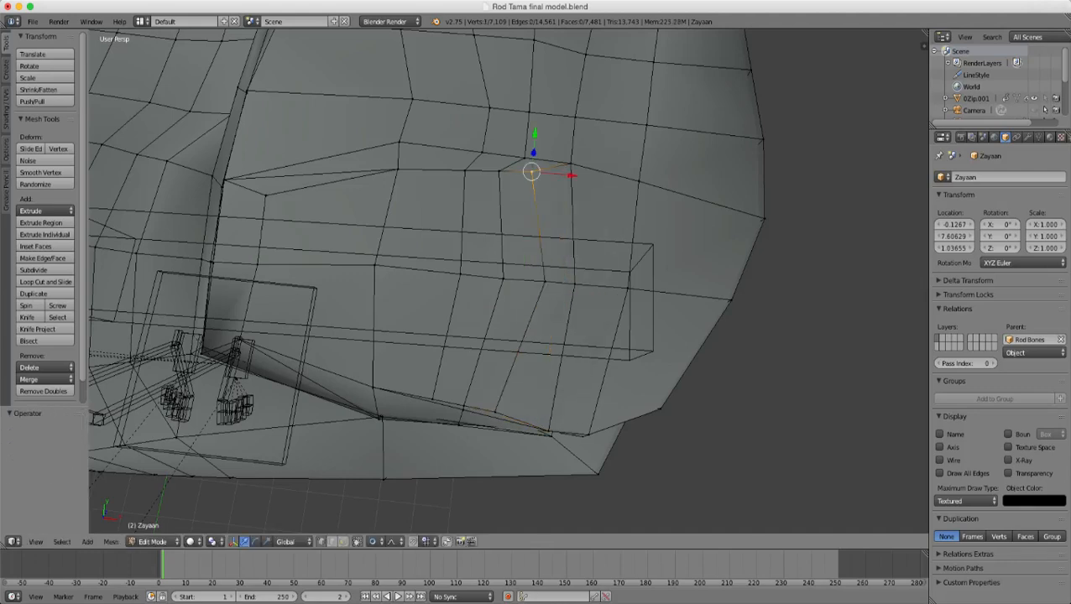
shift+right_click(500, 173)
shift+right_click(464, 172)
shift+right_click(398, 170)
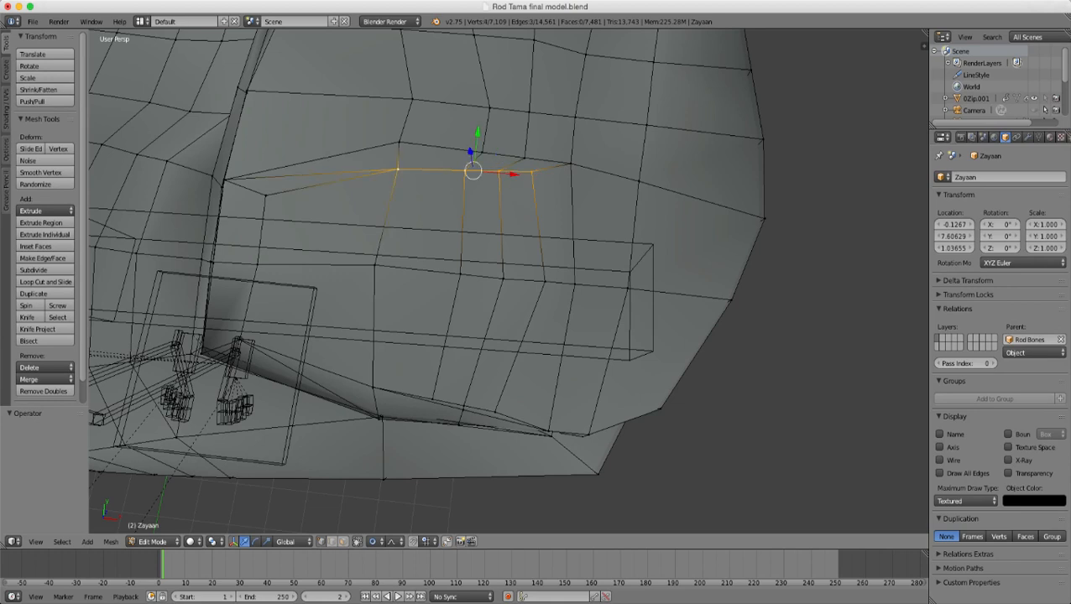
middle_drag(398, 170, 373, 186)
right_click(389, 177)
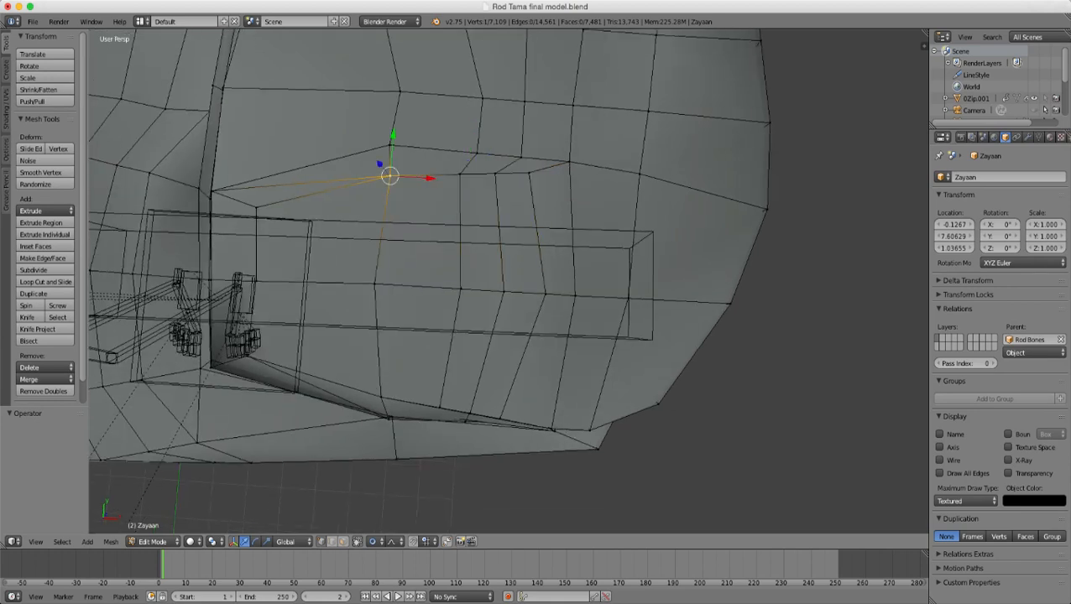
shift+right_click(389, 145)
shift+right_click(256, 208)
shift+right_click(211, 191)
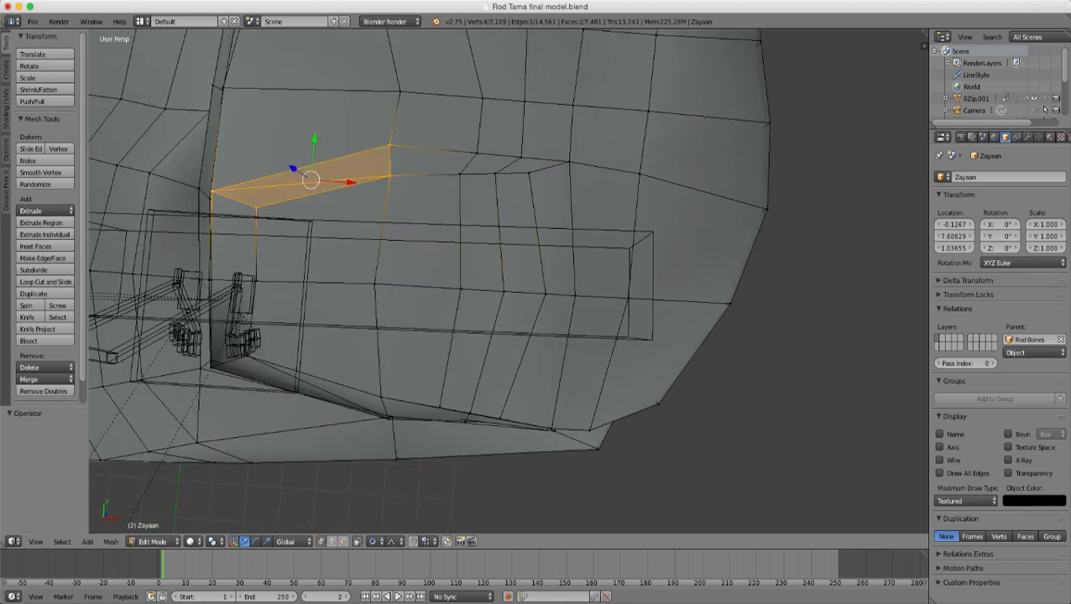
key(alt+j)
- Select the edge loop of five vertices leading from the new quad toward the fingertip and try Edge Slide on it
right_click(256, 207)
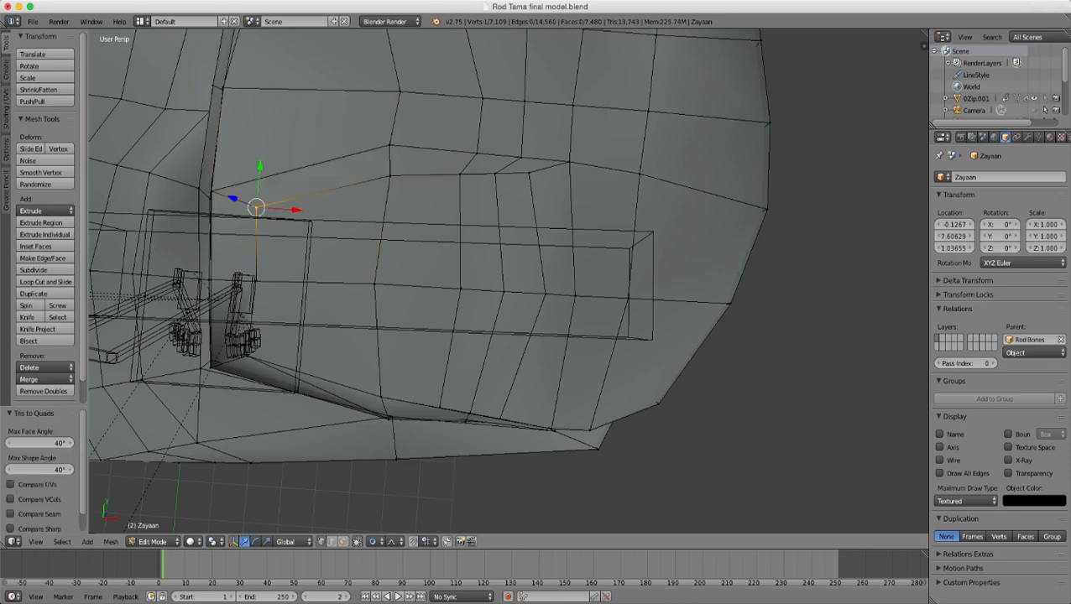
alt+right_click(376, 179)
key(ctrl+e)
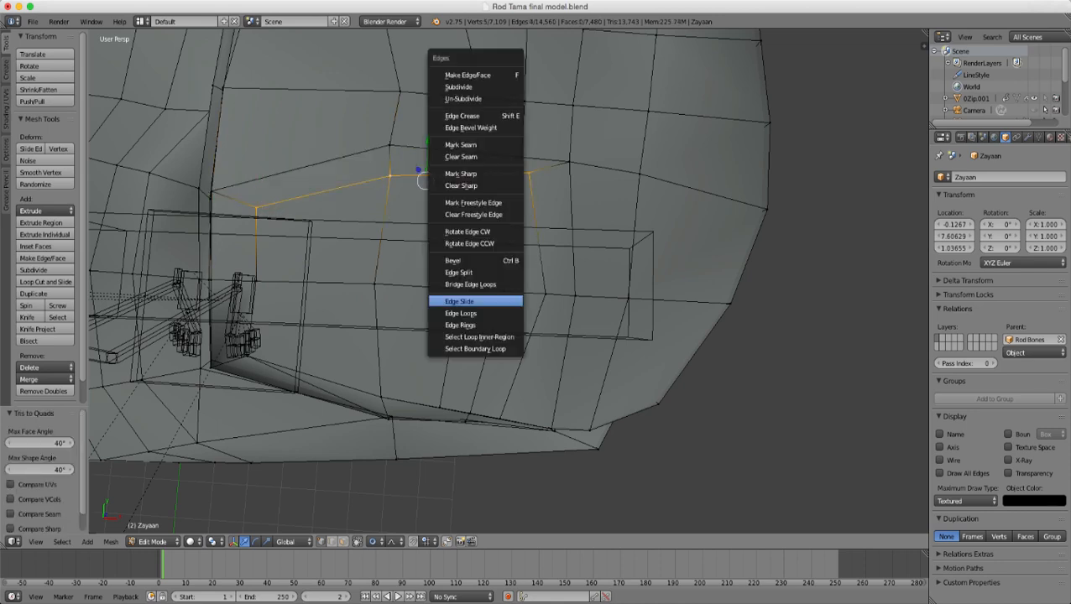
click(459, 301)
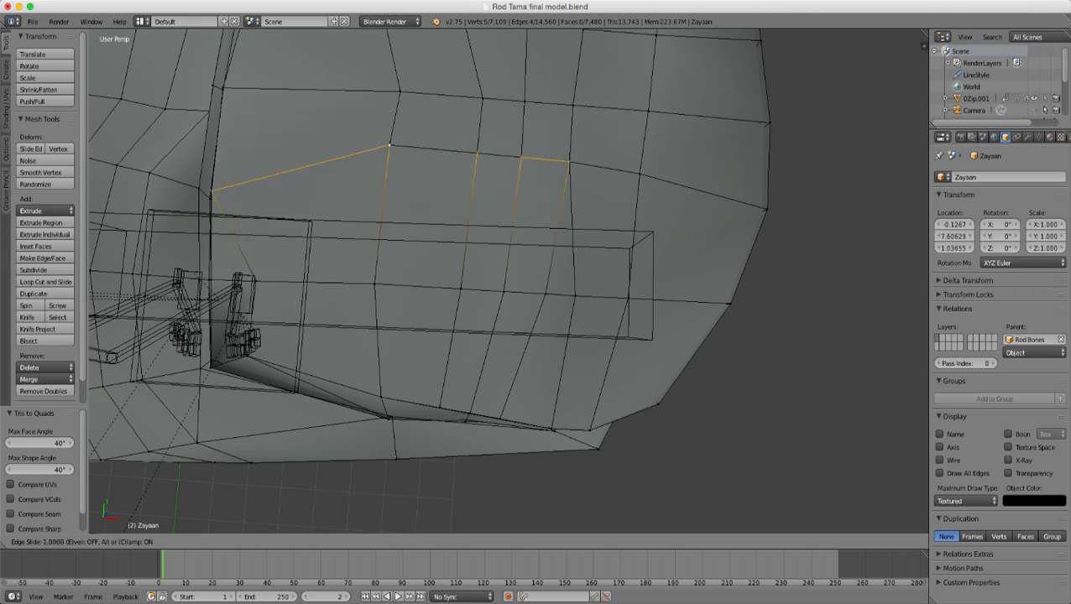
key(Escape)
scroll(509, 281, down, 3)
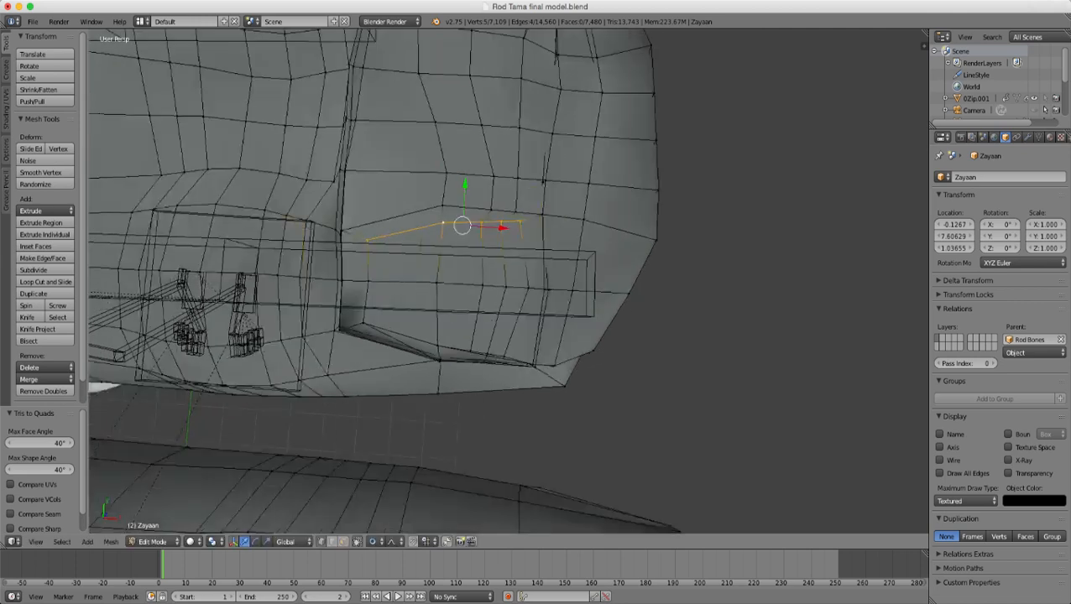
- Delete the selected five-vertex edge loop from the merged finger
middle_drag(496, 294, 601, 130)
scroll(508, 281, up, 4)
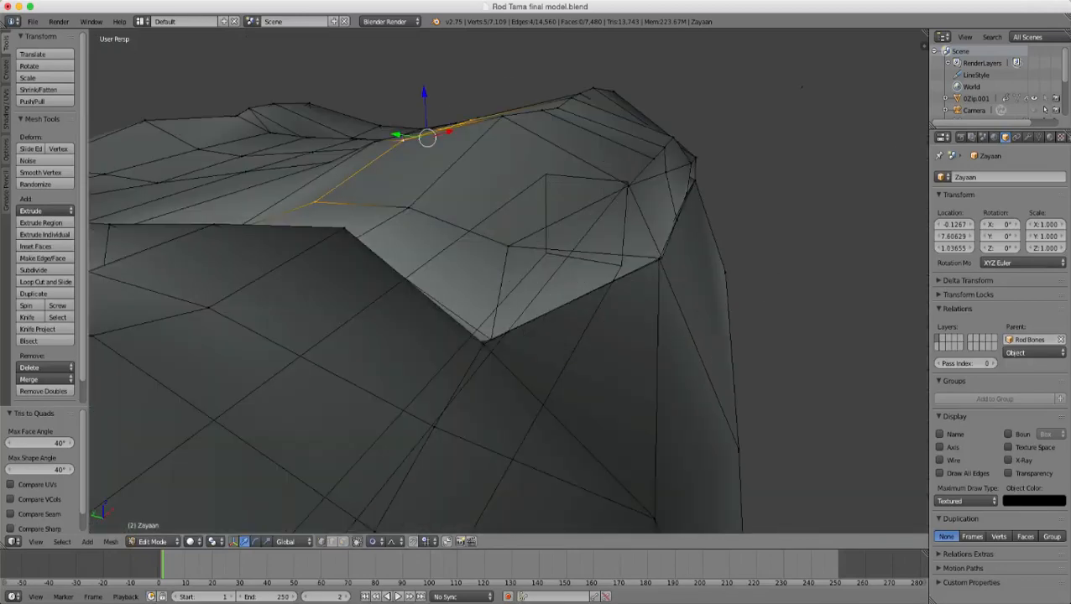
scroll(509, 281, down, 3)
middle_drag(509, 281, 571, 429)
key(x)
key(Return)
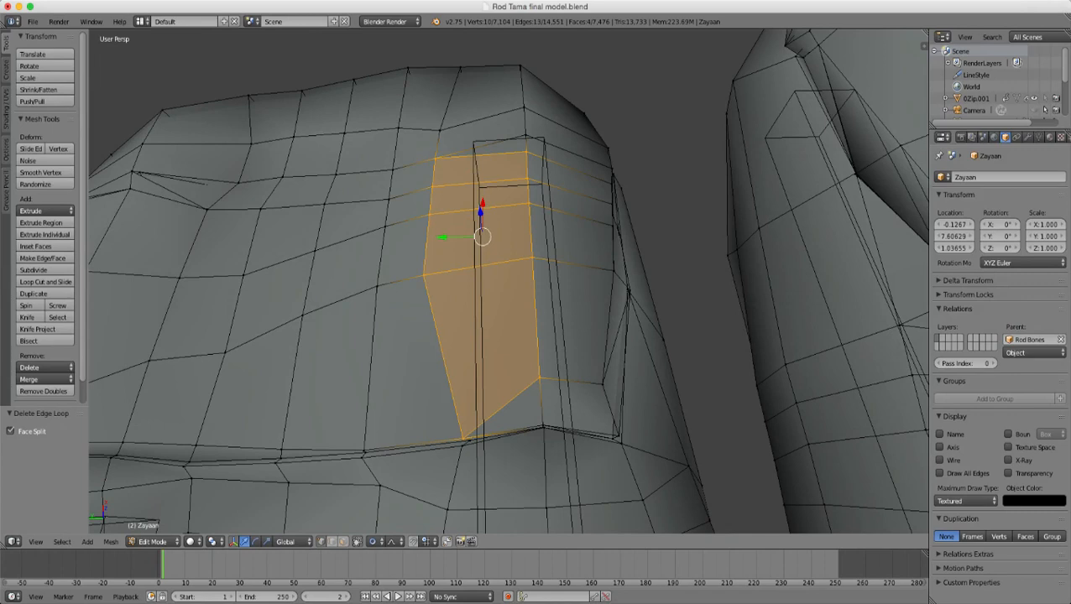
- Select the four corners of the two triangles along the finger's lower side edge and convert them into one quad
middle_drag(558, 352, 428, 294)
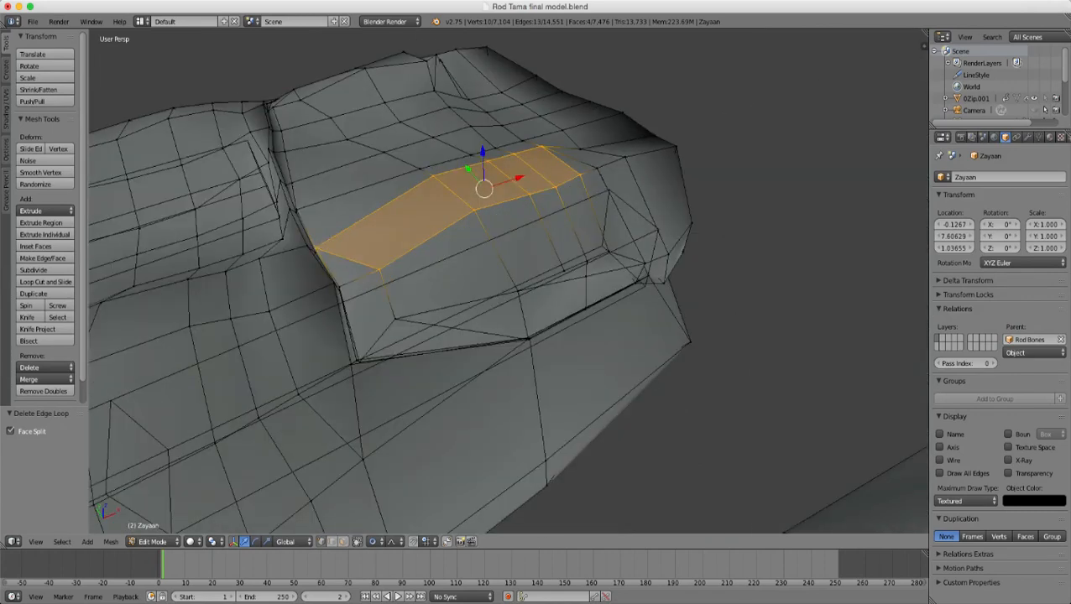
right_click(517, 291)
shift+right_click(526, 338)
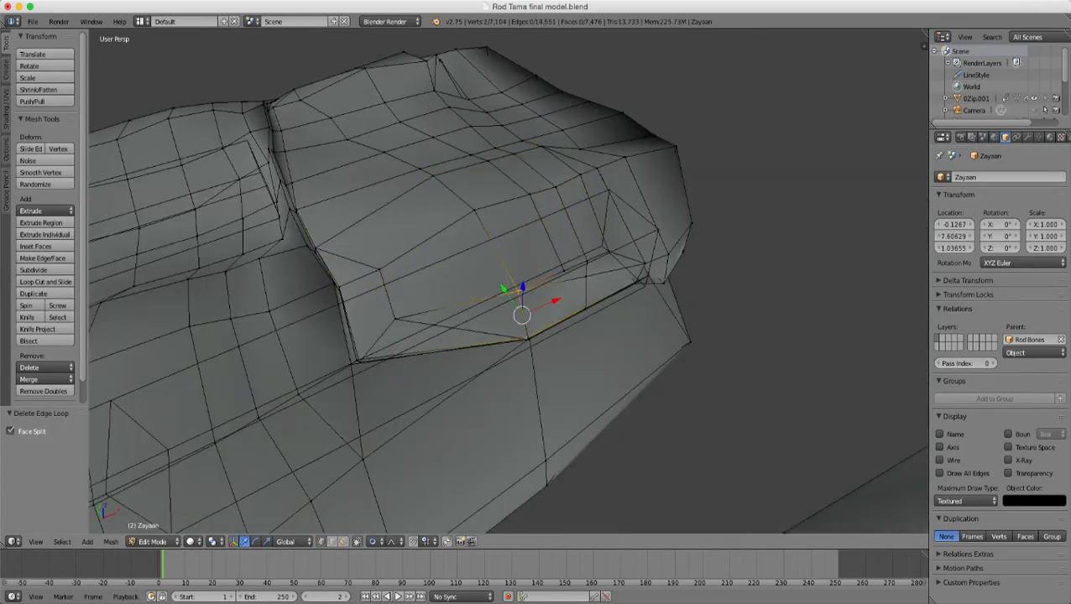
right_click(527, 339)
key(z)
right_click(530, 339)
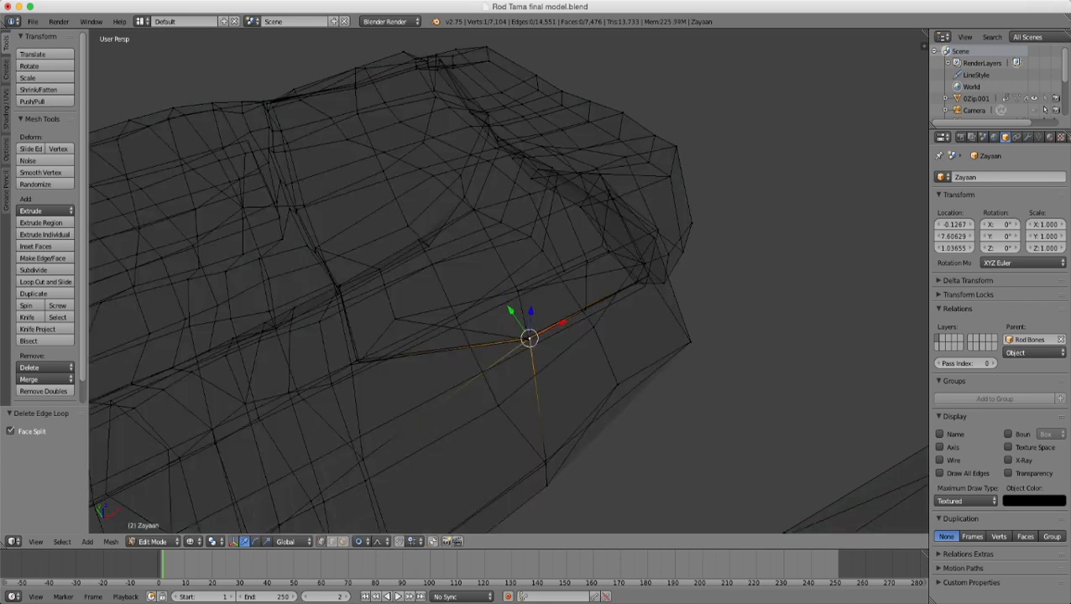
key(z)
key(z)
shift+right_click(527, 338)
key(z)
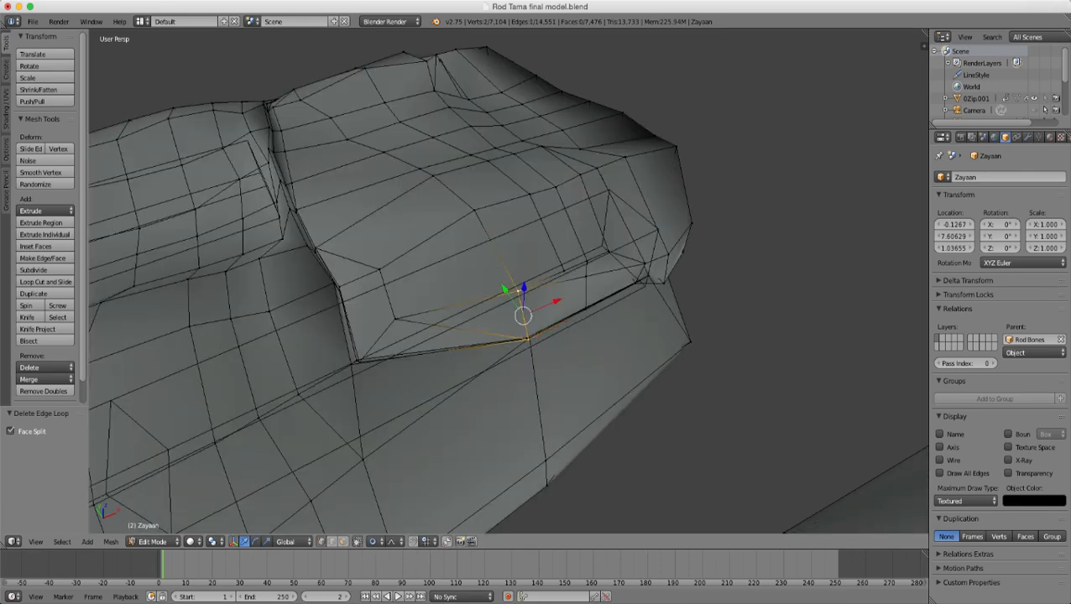
shift+right_click(394, 319)
shift+right_click(356, 361)
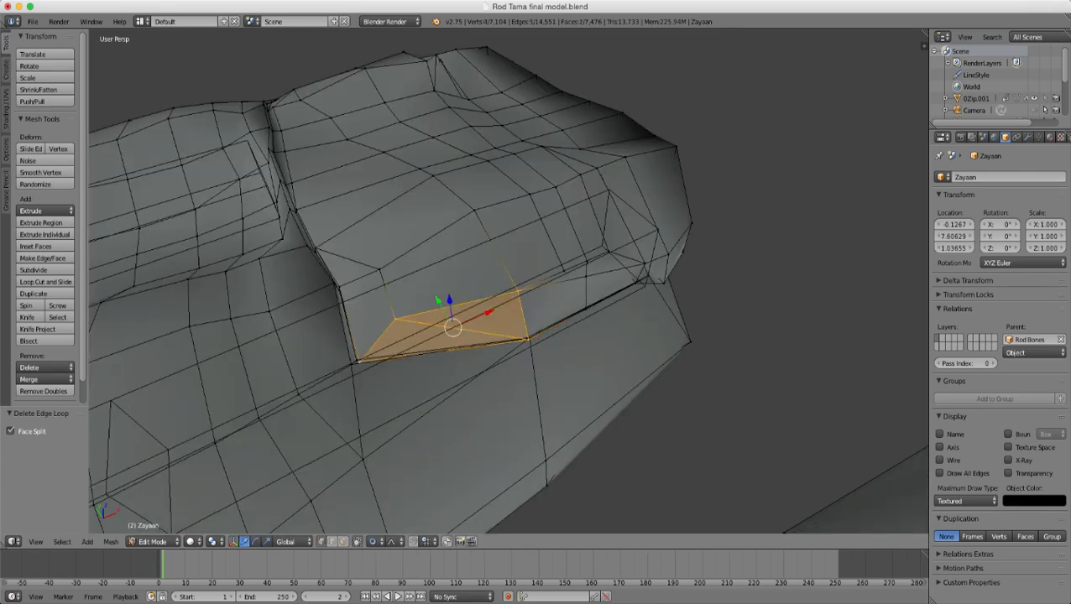
key(alt+j)
- Select the short two-vertex edge near the fingertip and edge-slide it fully onto the neighbouring edge with factor -1.000
middle_drag(357, 360, 253, 316)
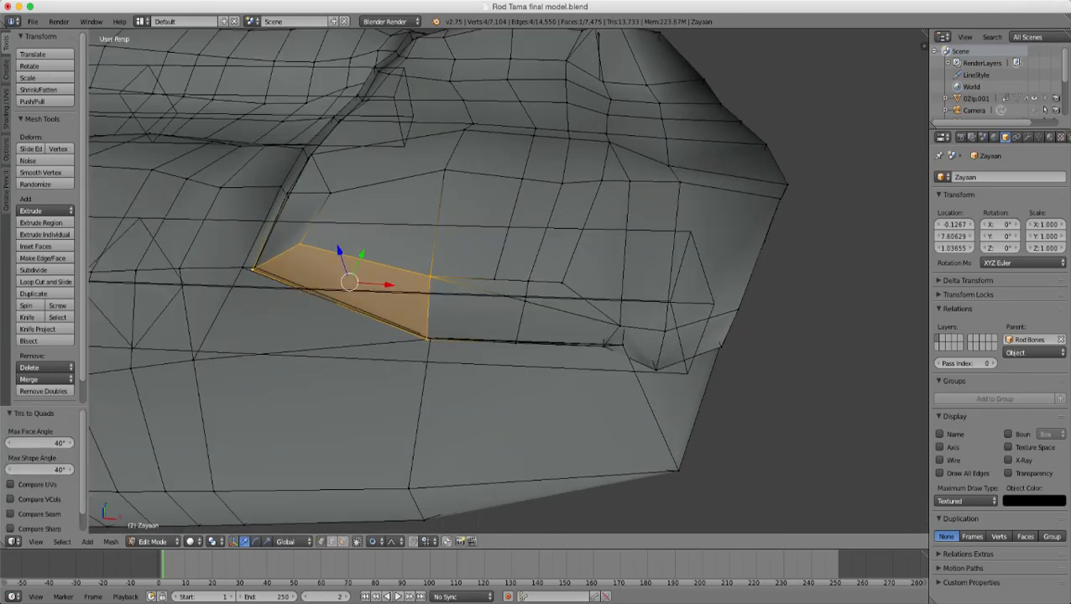
alt+right_click(539, 250)
scroll(538, 250, down, 3)
scroll(539, 251, up, 3)
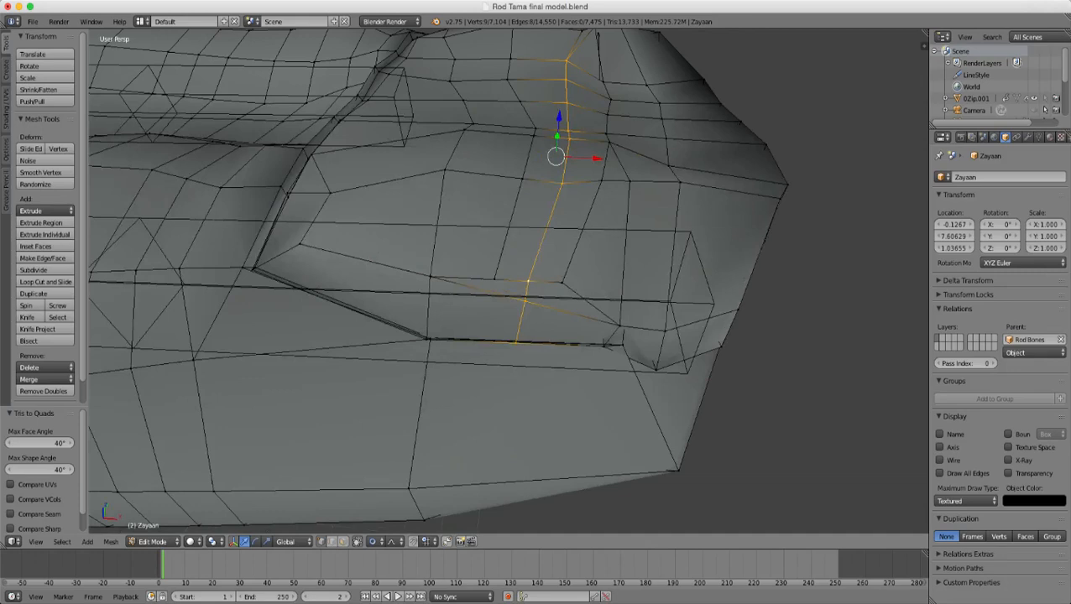
right_click(563, 283)
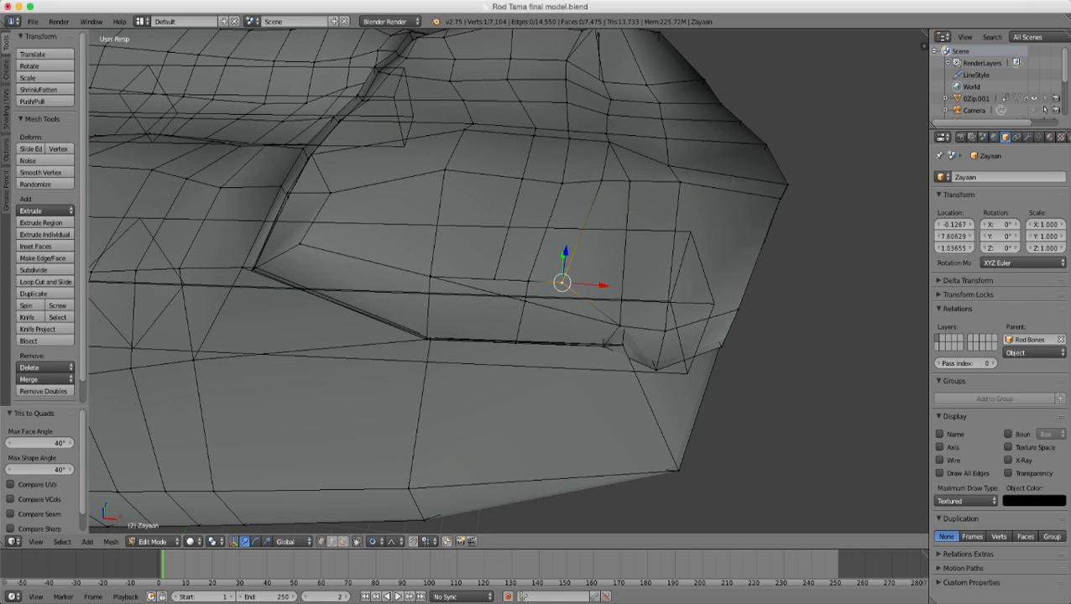
scroll(509, 282, down, 4)
scroll(508, 282, up, 4)
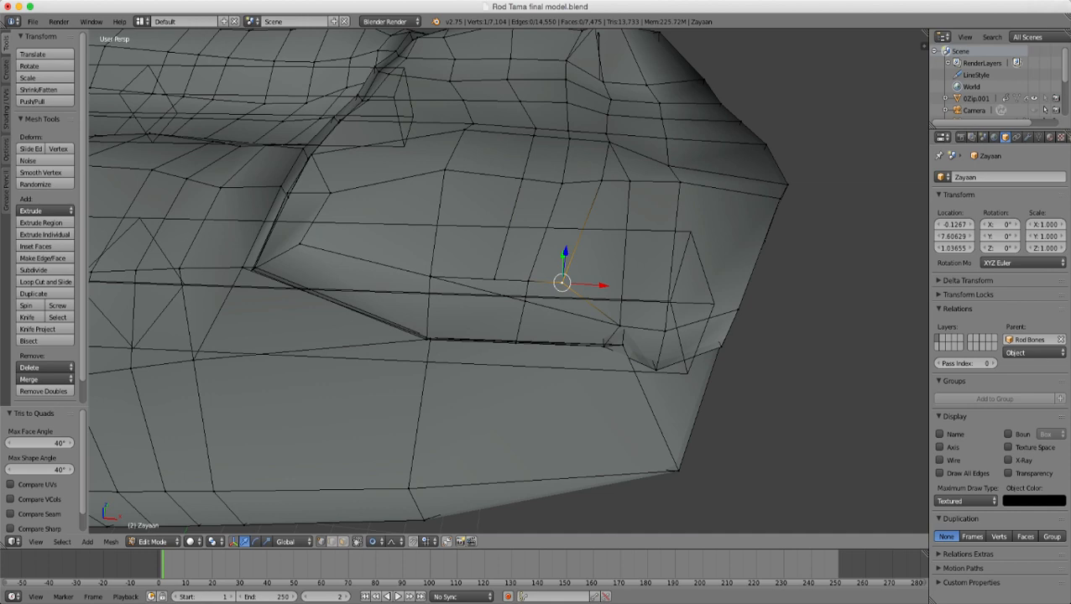
middle_drag(579, 251, 584, 288)
shift+right_click(606, 210)
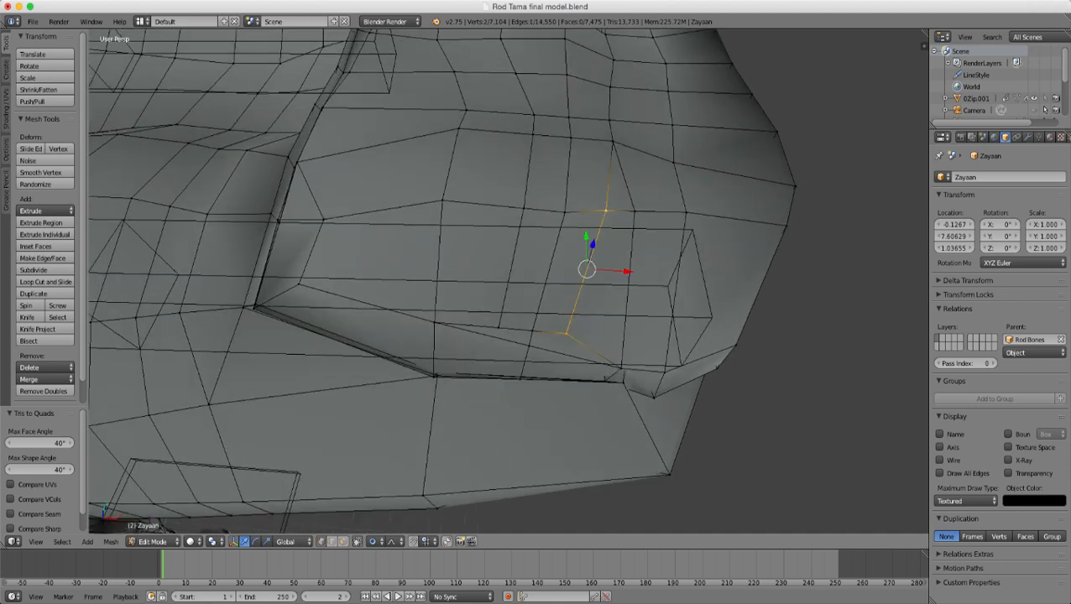
key(ctrl+e)
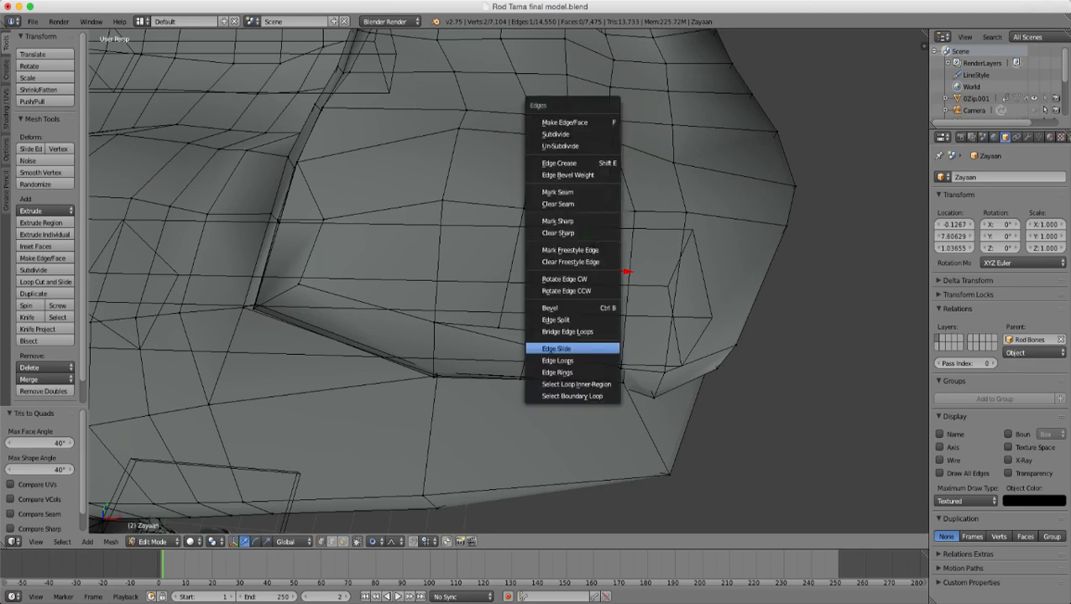
key(Return)
click(1045, 109)
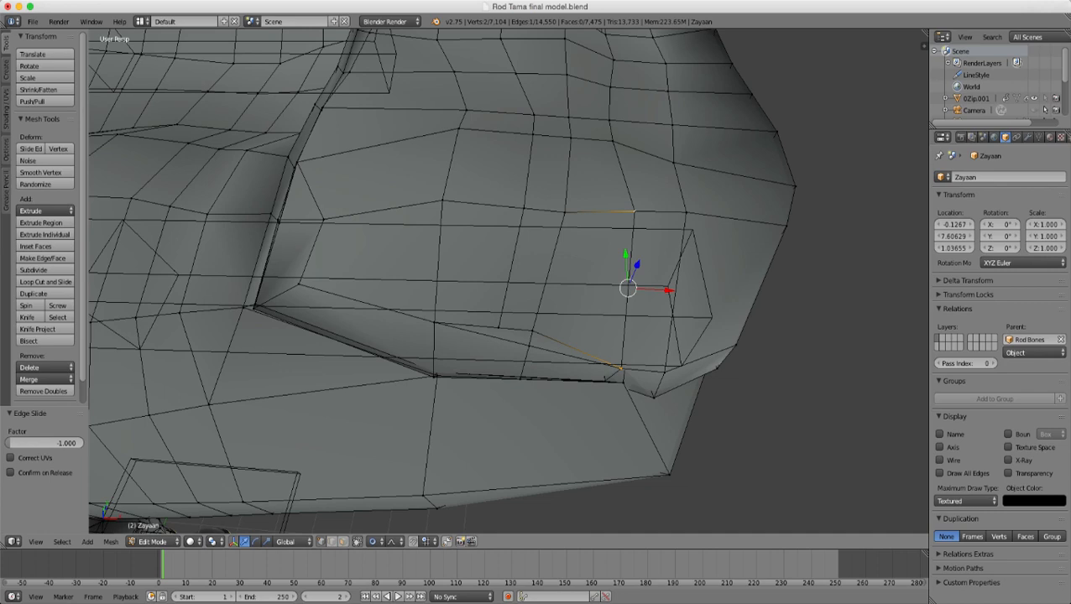
- Select the overlapping vertices at both ends of the slid edge near the fingertip and remove their doubles
key(z)
key(c)
scroll(642, 235, up, 4)
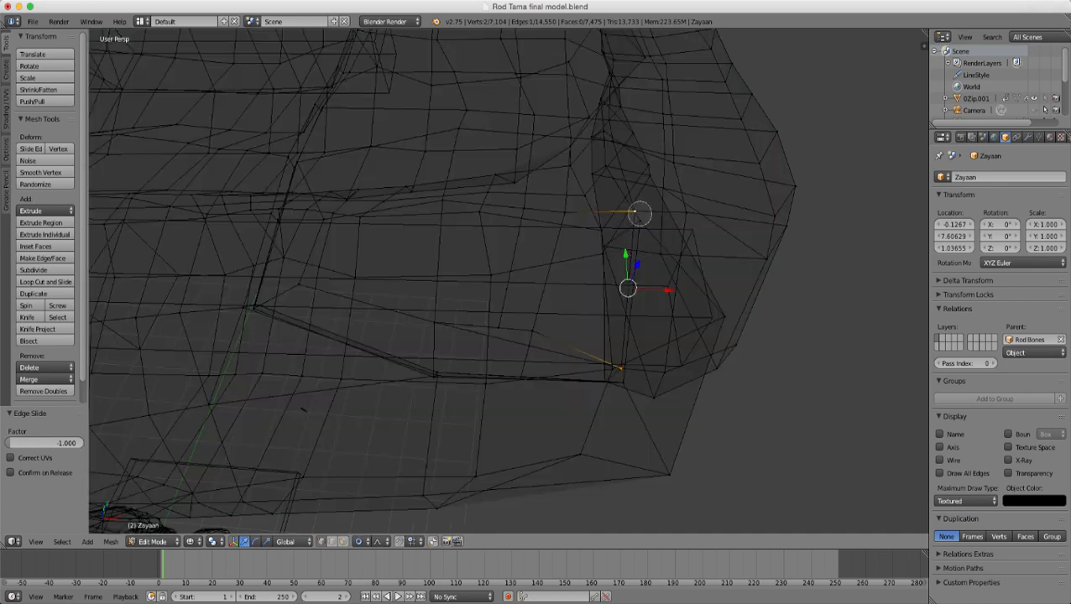
click(639, 213)
click(620, 366)
key(w)
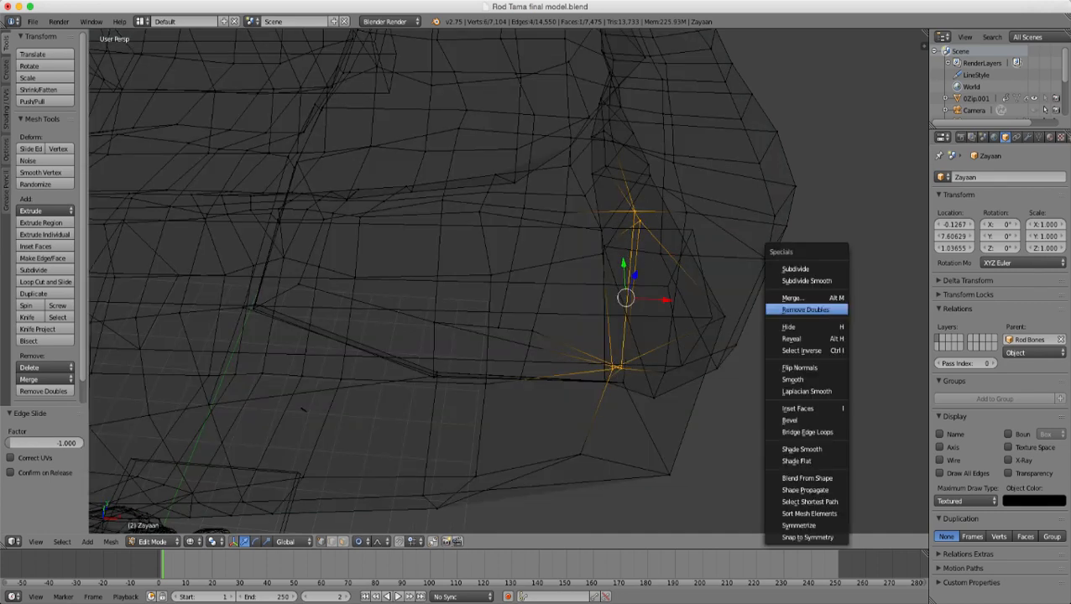
click(806, 310)
key(z)
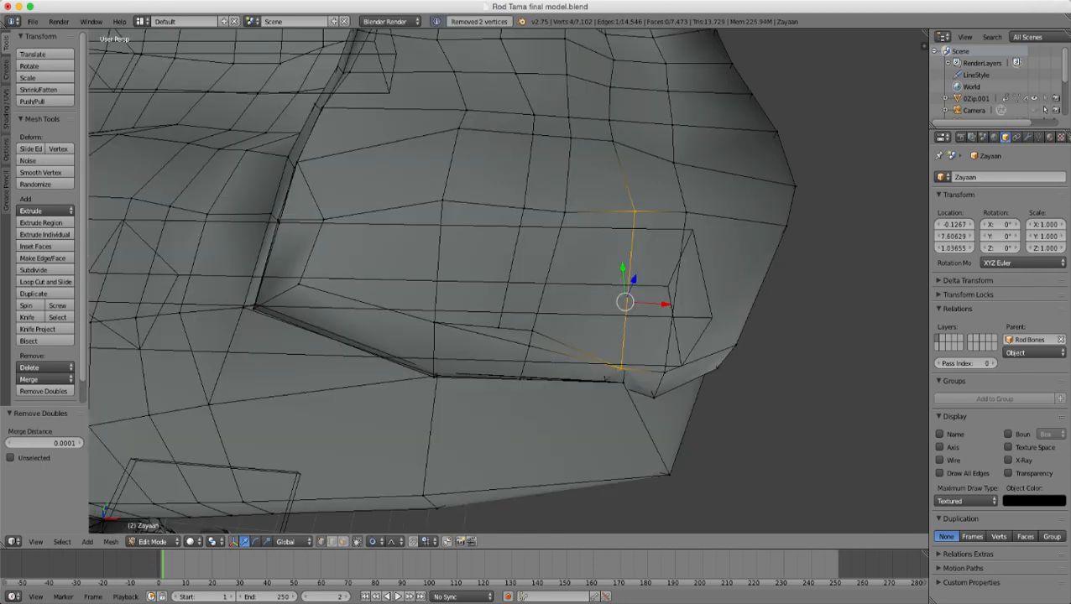
- Merge the two close vertices on the finger's lower side edge at their center
right_click(532, 331)
shift+right_click(529, 346)
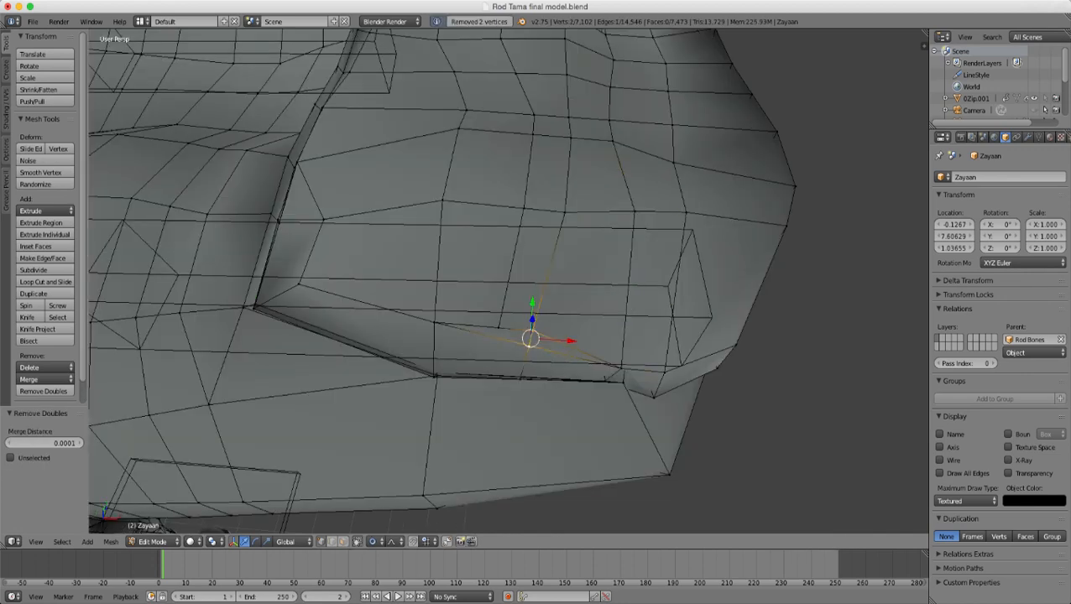
key(alt+m)
key(Return)
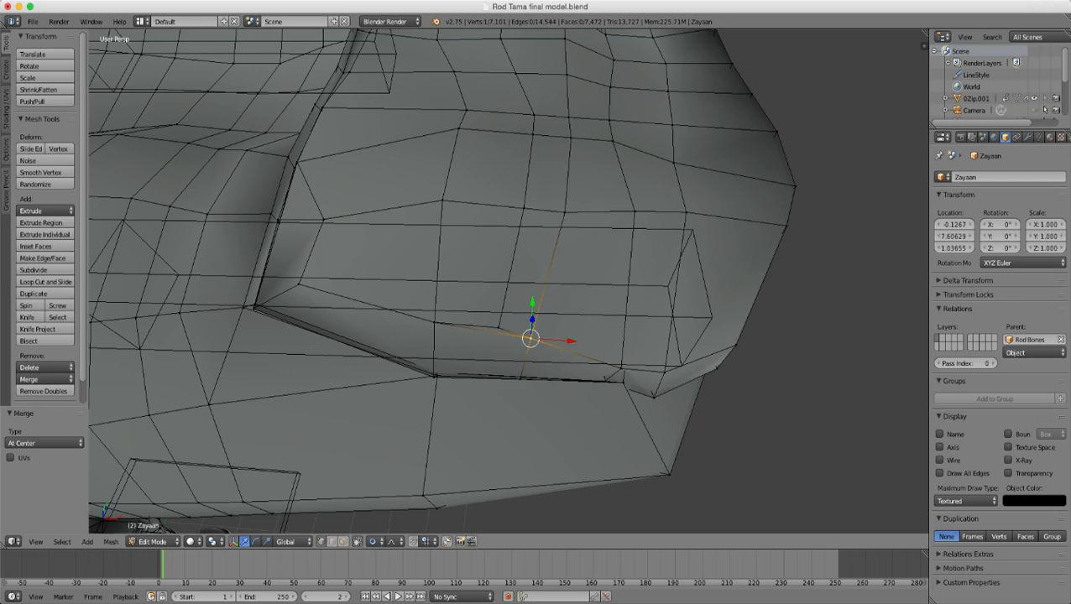
- Examine the edge loop ending at the finger's lower side and the two neighbouring vertices where it stops
alt+right_click(506, 294)
scroll(506, 294, down, 3)
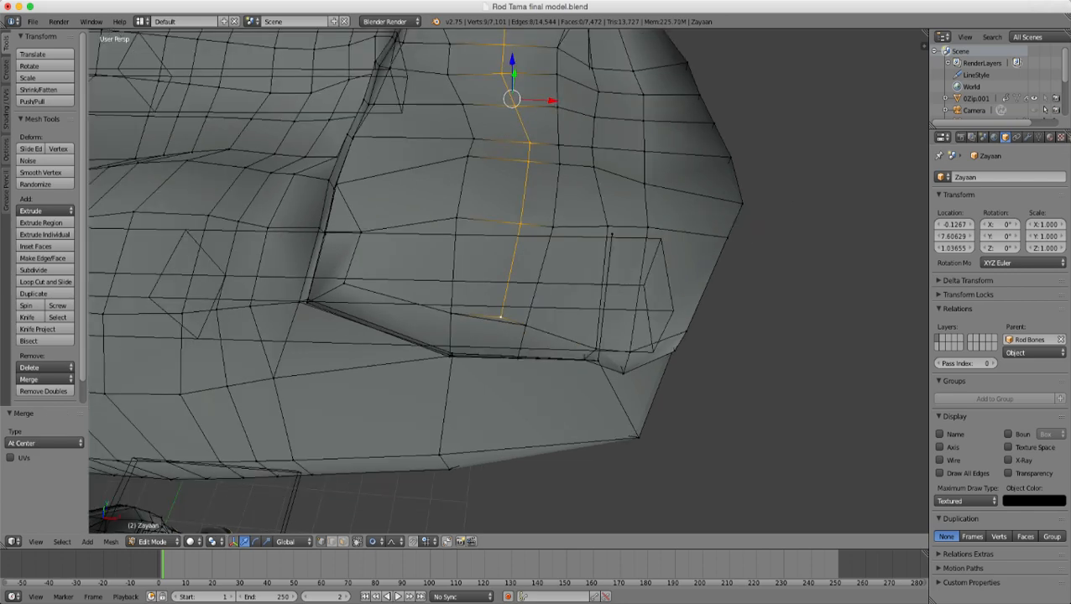
key(z)
scroll(506, 294, down, 1)
key(z)
mouse_move(506, 294)
middle_down()
mouse_move(600, 248)
mouse_move(819, 267)
mouse_move(852, 167)
mouse_move(837, 197)
mouse_move(588, 323)
mouse_move(550, 336)
mouse_move(562, 319)
mouse_move(497, 272)
mouse_move(502, 290)
middle_up()
scroll(588, 323, up, 3)
right_click(540, 302)
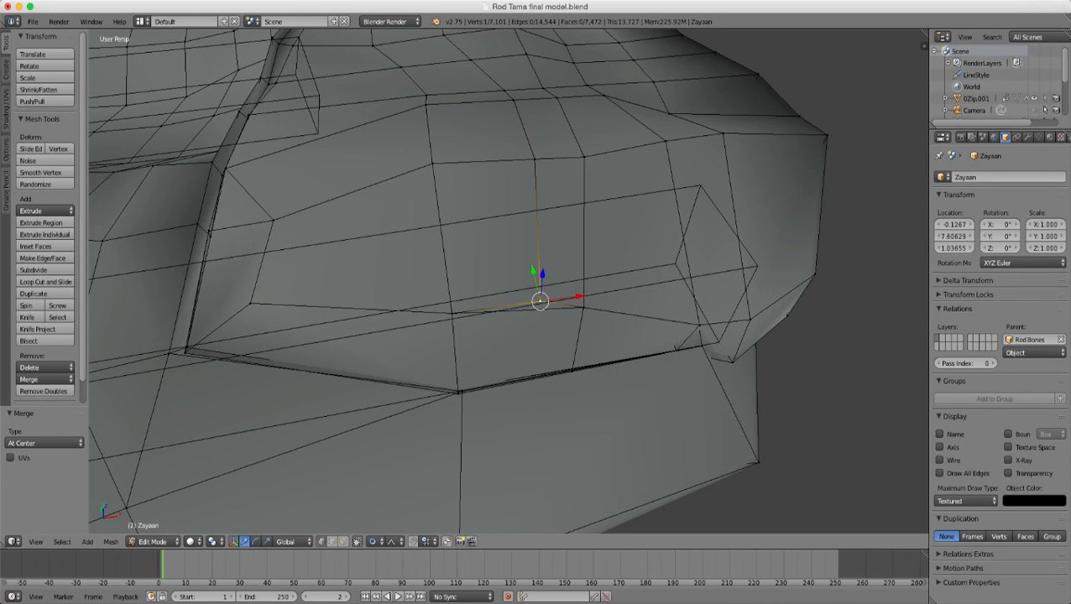
shift+right_click(583, 308)
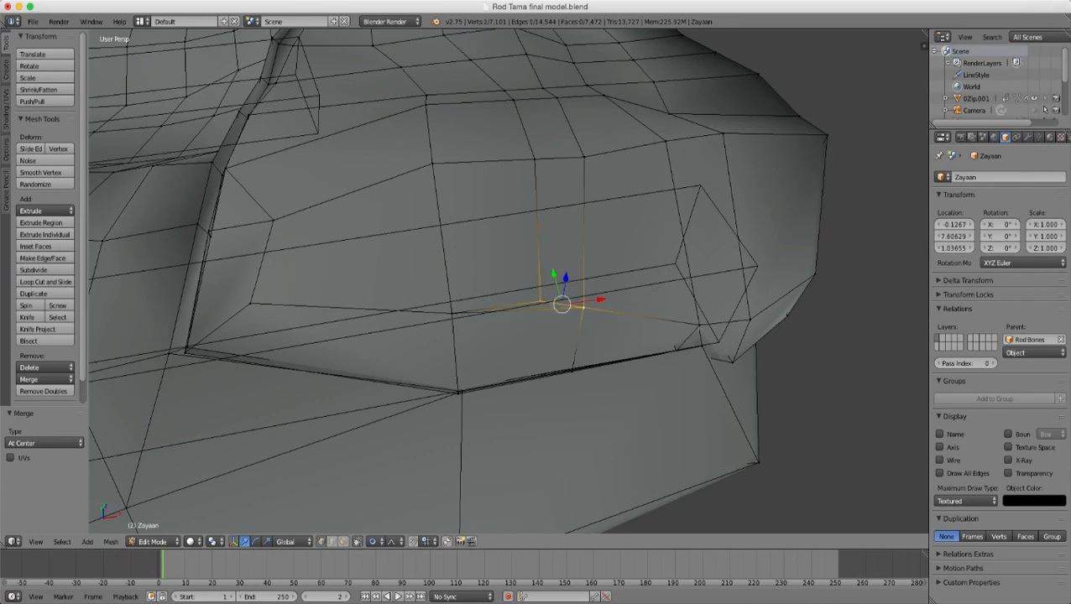
middle_drag(583, 308, 619, 273)
scroll(619, 273, up, 2)
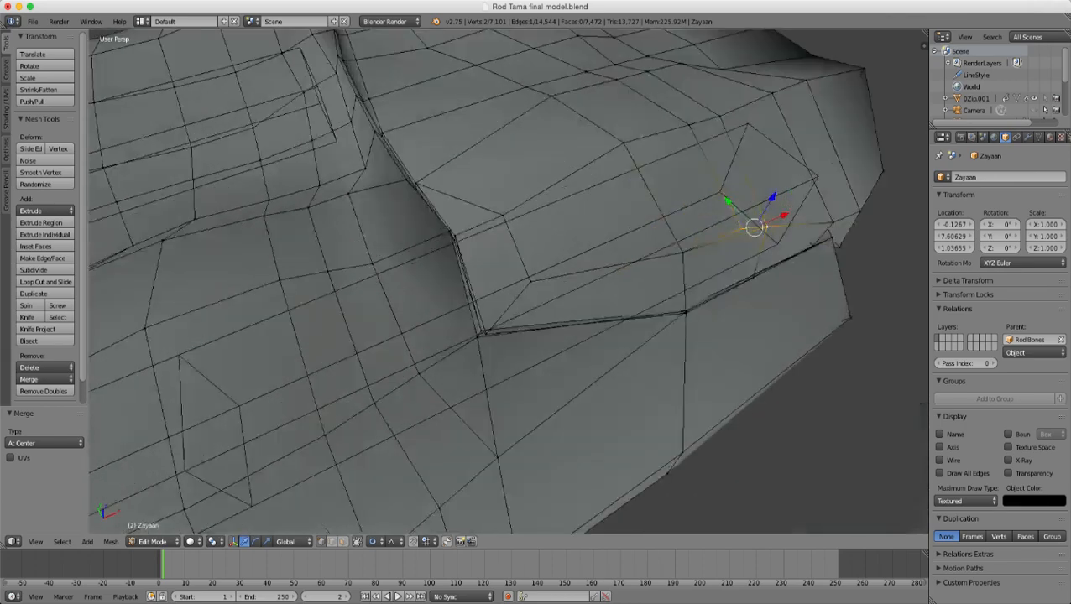
- Edge-slide the two-vertex edge at the inner end of the finger's side fully onto the crease with factor -1.000
right_click(503, 215)
shift+right_click(530, 281)
middle_drag(530, 281, 507, 273)
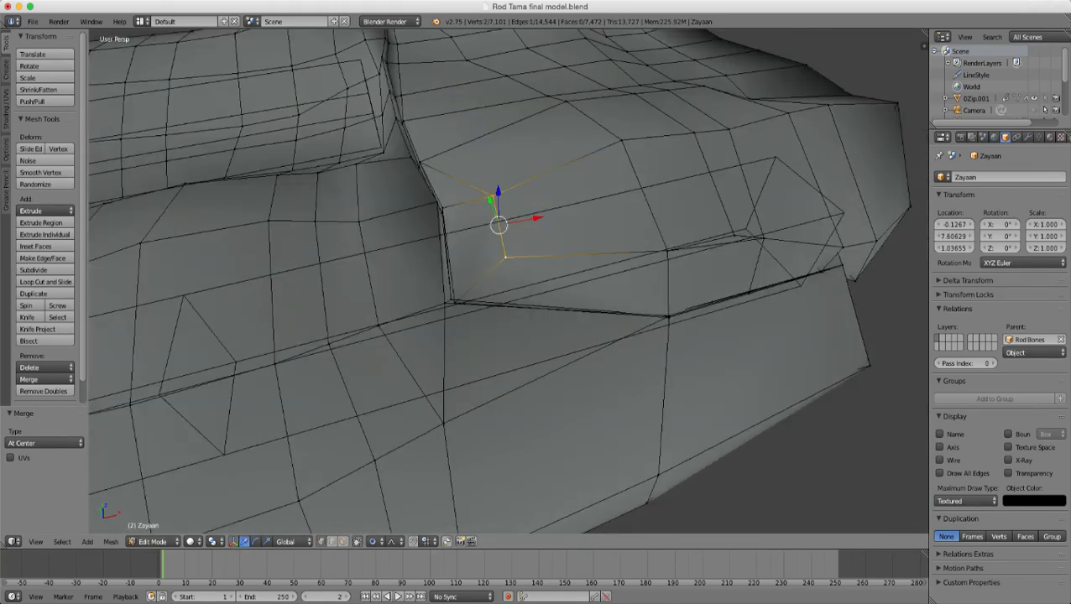
key(ctrl+e)
click(520, 292)
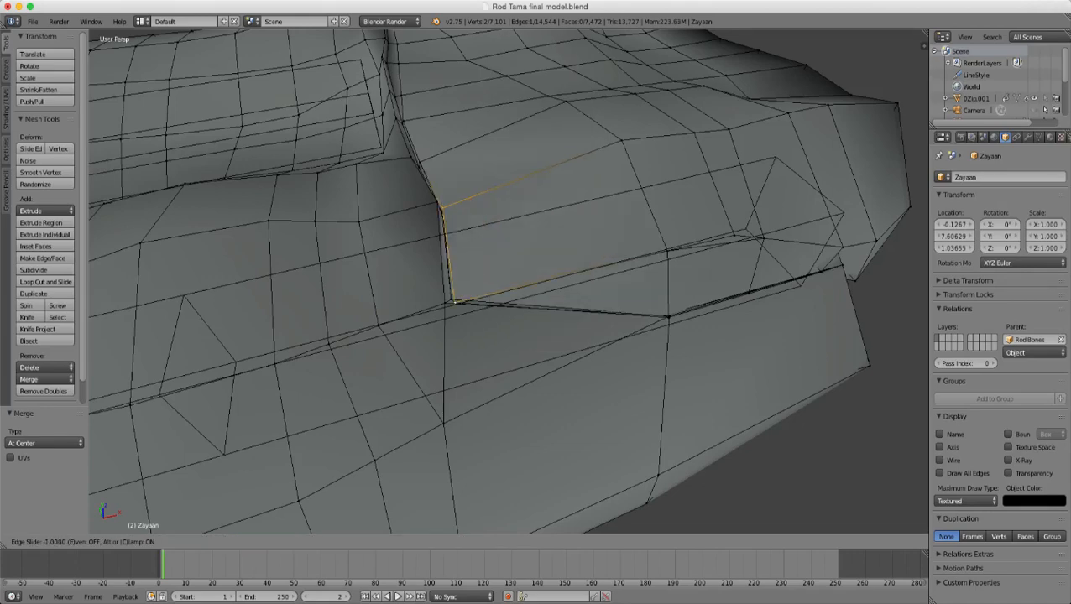
click(464, 250)
- Select the overlapping vertices at both ends of the edge on the crease and remove their doubles
key(z)
scroll(465, 250, down, 3)
key(c)
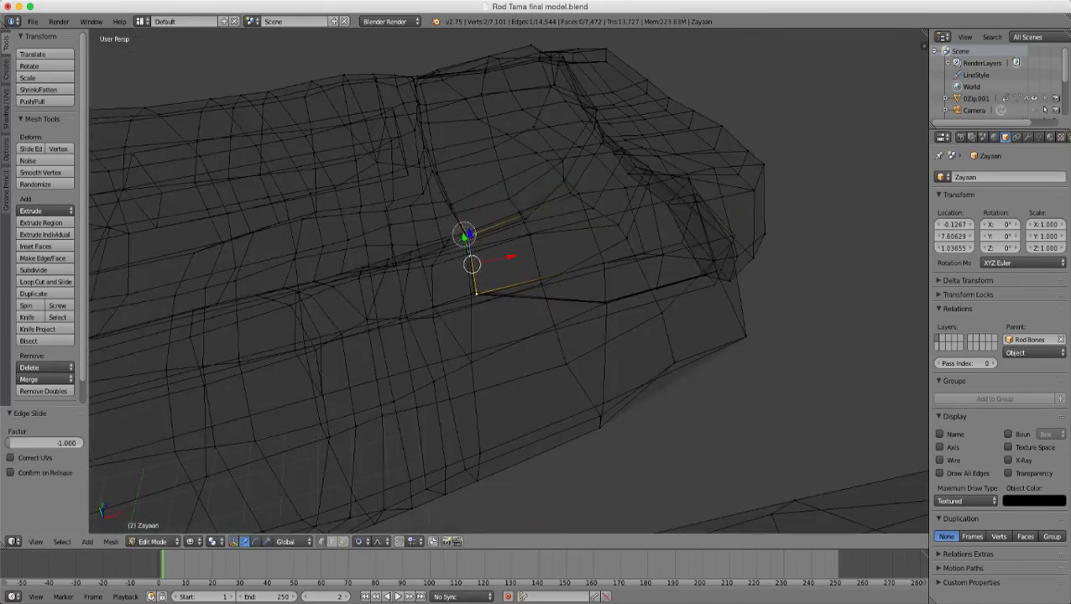
click(464, 236)
click(473, 297)
right_click(472, 297)
key(w)
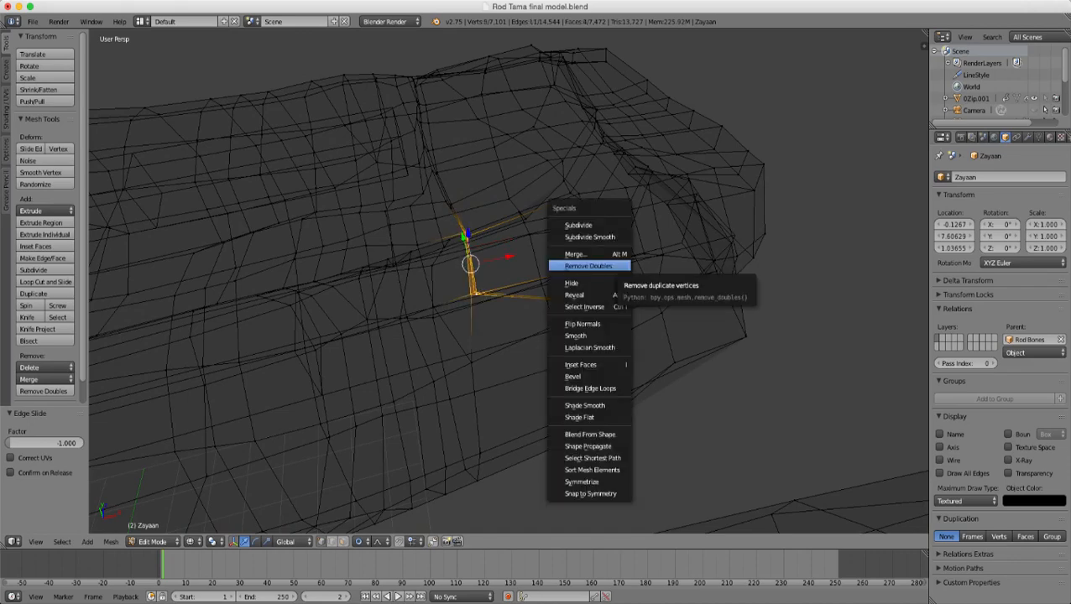
click(588, 265)
key(z)
scroll(470, 264, up, 3)
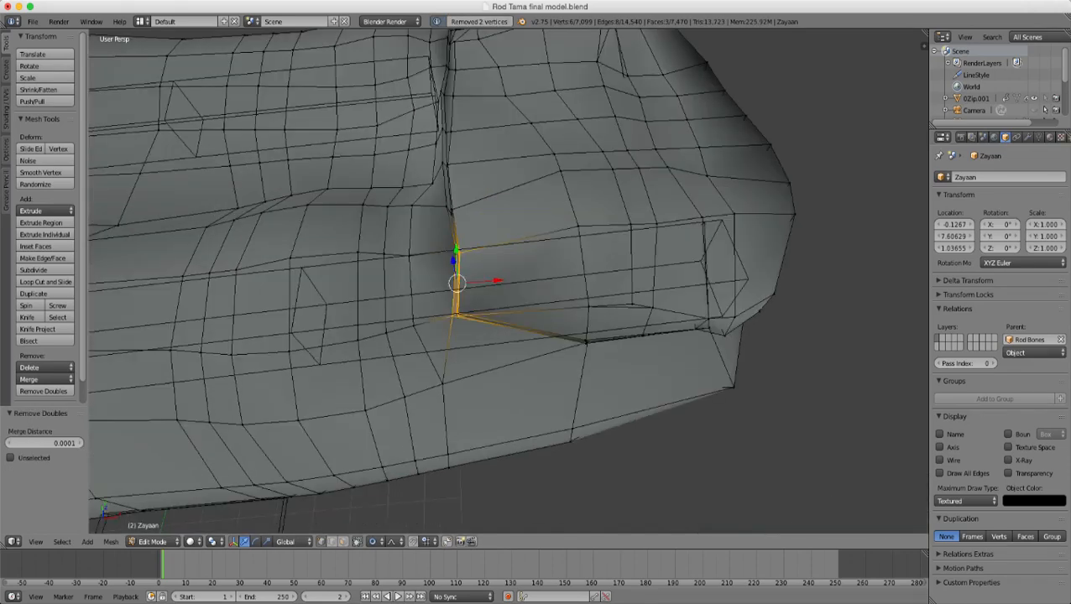
key(a)
middle_drag(537, 294, 509, 347)
right_click(492, 286)
- Undo the crease edge slide, the center merge and both removals of doubles on the finger
key(ctrl+z)
key(ctrl+z)
key(ctrl+z)
key(ctrl+z)
key(ctrl+z)
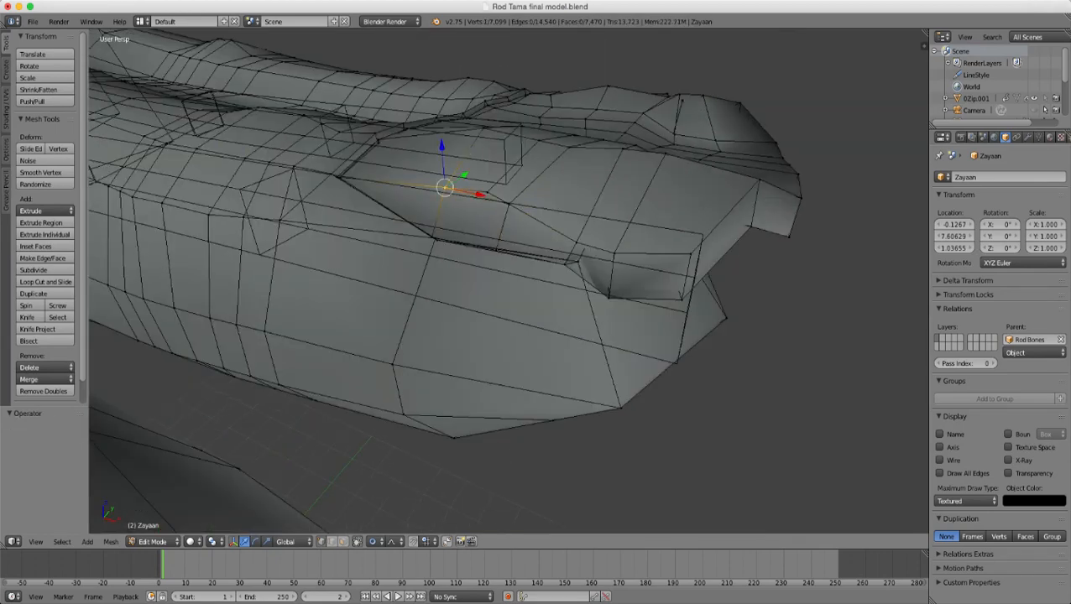
key(ctrl+z)
key(ctrl+z)
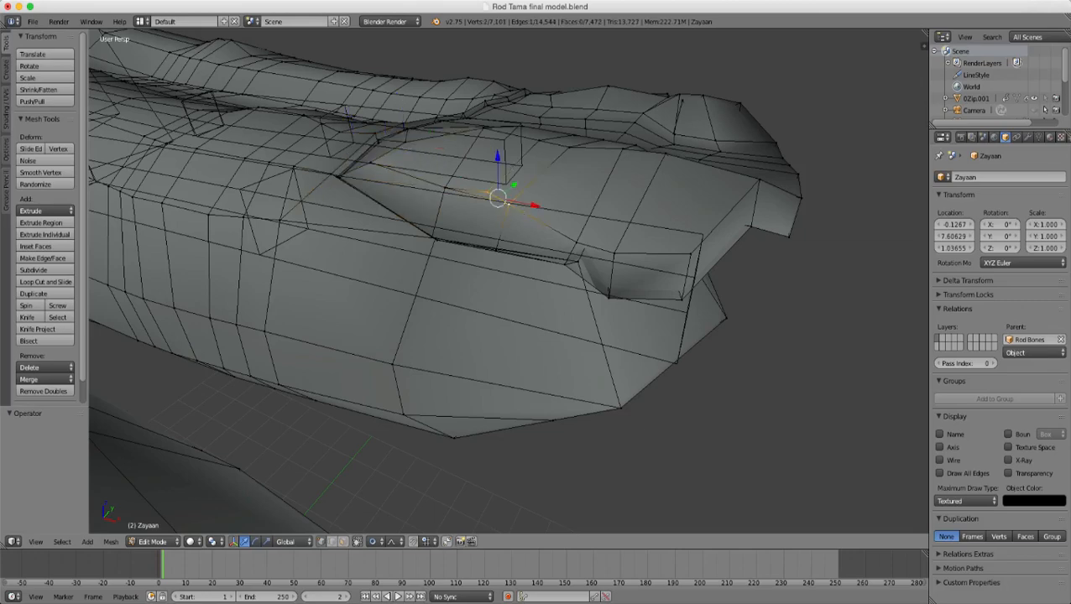
middle_drag(509, 302, 584, 365)
key(ctrl+z)
key(ctrl+z)
key(ctrl+z)
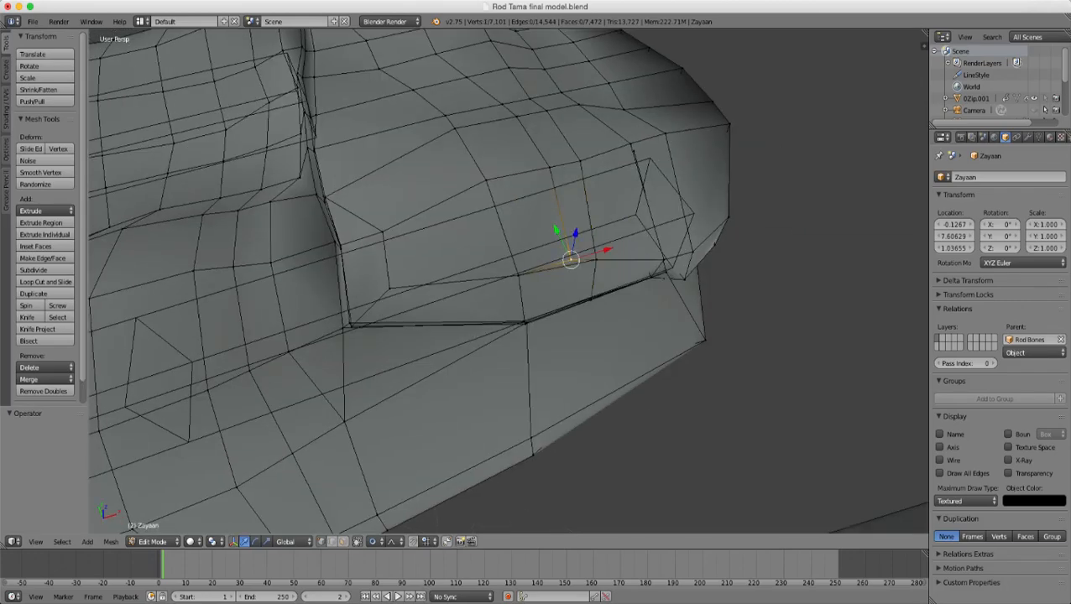
scroll(509, 281, down, 4)
middle_drag(470, 281, 584, 293)
key(ctrl+z)
key(ctrl+z)
key(ctrl+z)
key(ctrl+z)
key(ctrl+z)
key(ctrl+z)
key(ctrl+z)
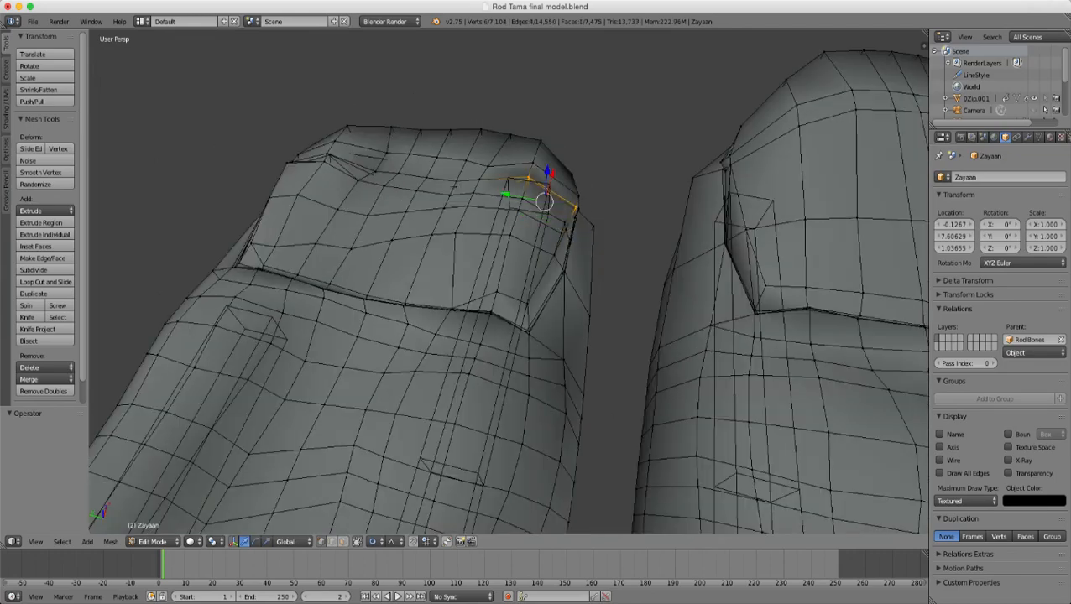
- Undo the earlier edge slide, the triangle-to-quad conversion and the five-vertex edge loop deletion on the merged finger
middle_drag(537, 281, 407, 264)
scroll(509, 282, up, 3)
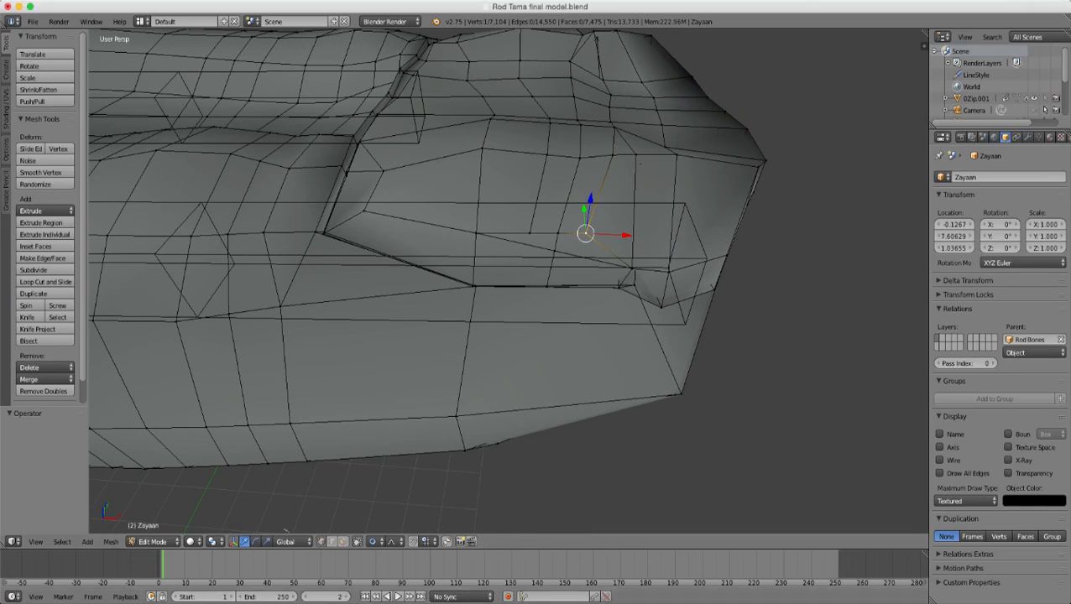
middle_drag(470, 277, 672, 281)
key(ctrl+z)
key(ctrl+z)
key(ctrl+z)
key(ctrl+z)
key(ctrl+z)
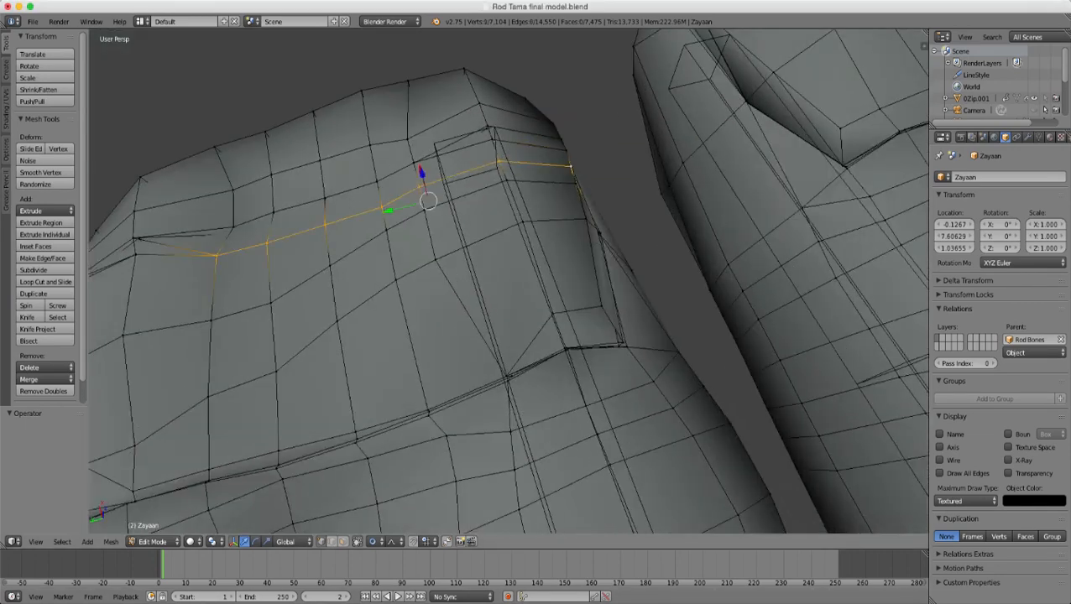
key(ctrl+z)
key(ctrl+z)
key(ctrl+z)
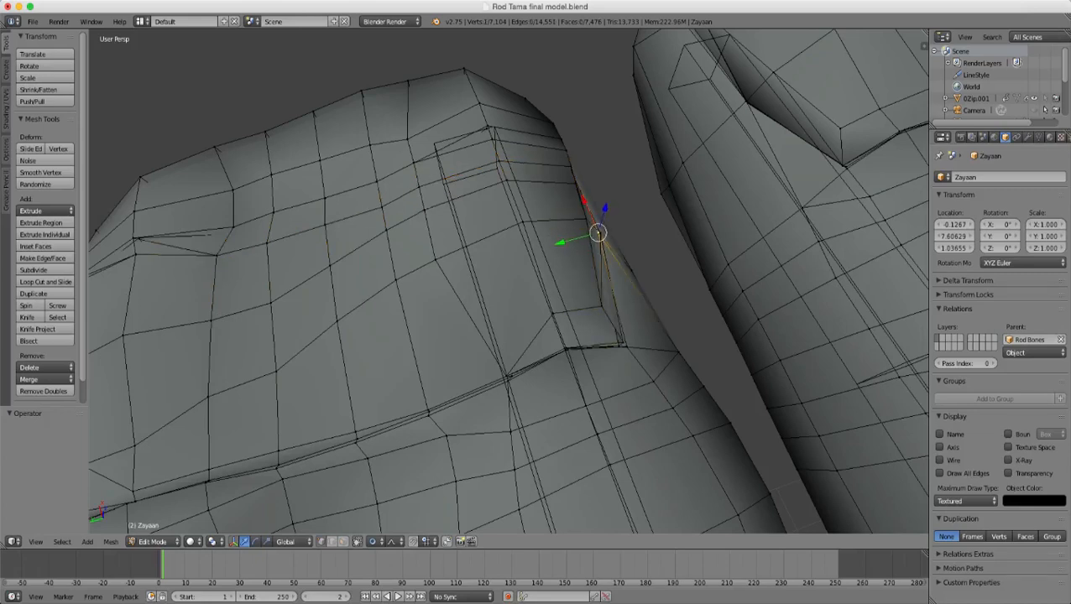
key(ctrl+z)
key(ctrl+z)
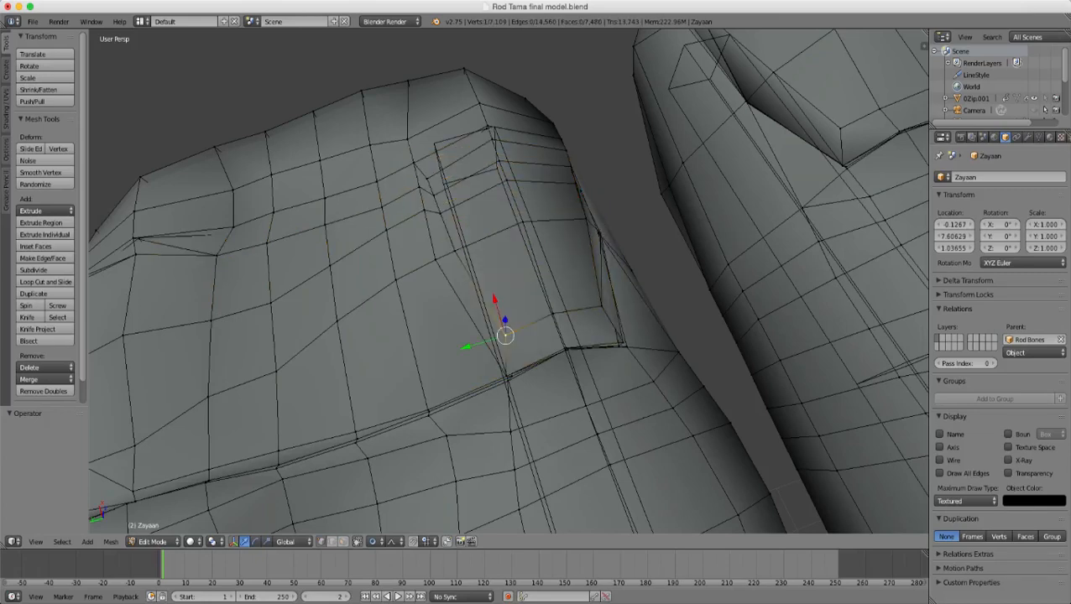
- Merge the end vertex of the extra edge loop into the neighbouring vertex on the finger's side using At Last
scroll(509, 281, down, 2)
middle_drag(509, 281, 720, 293)
scroll(545, 286, up, 3)
key(Tab)
key(Tab)
scroll(546, 227, down, 2)
right_click(487, 247)
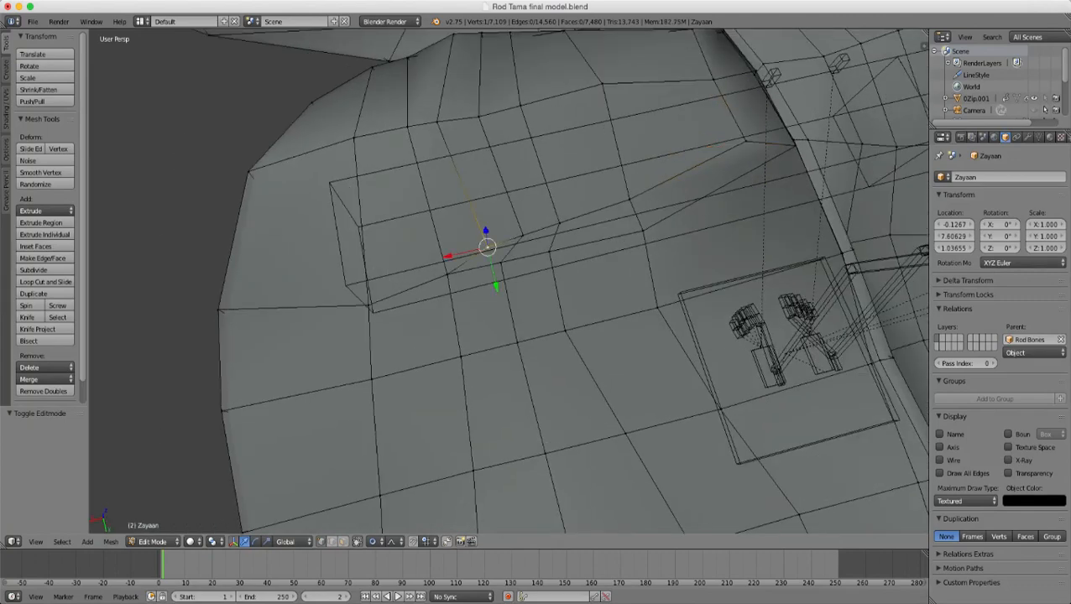
shift+right_click(446, 275)
middle_drag(447, 274, 423, 209)
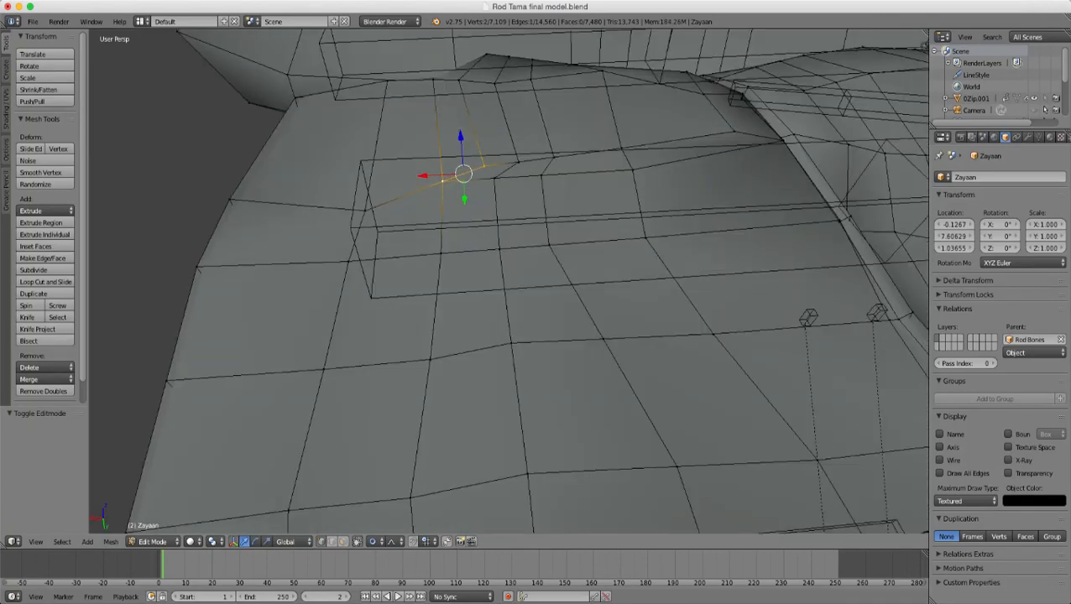
key(alt+m)
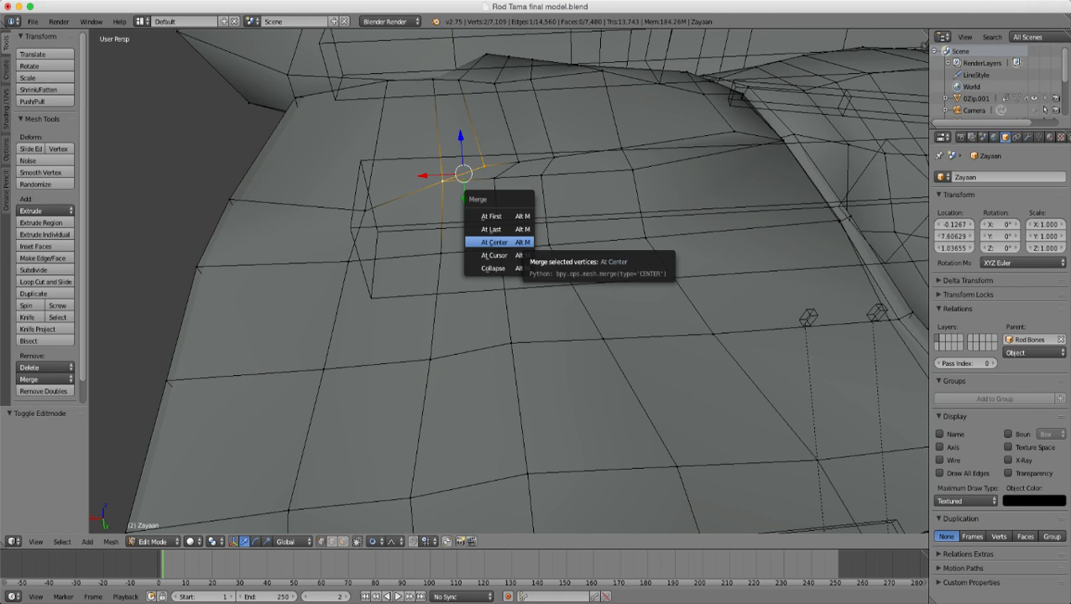
key(Return)
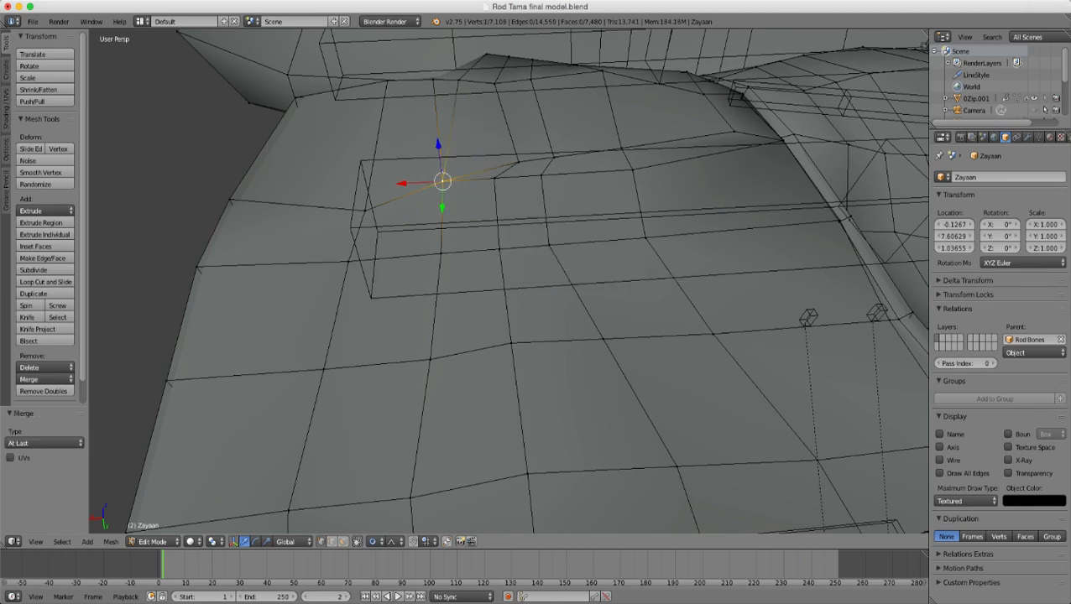
- Merge the loop's opposite end vertex beside the crease into the adjacent corner vertex using At Last
middle_drag(503, 209, 509, 390)
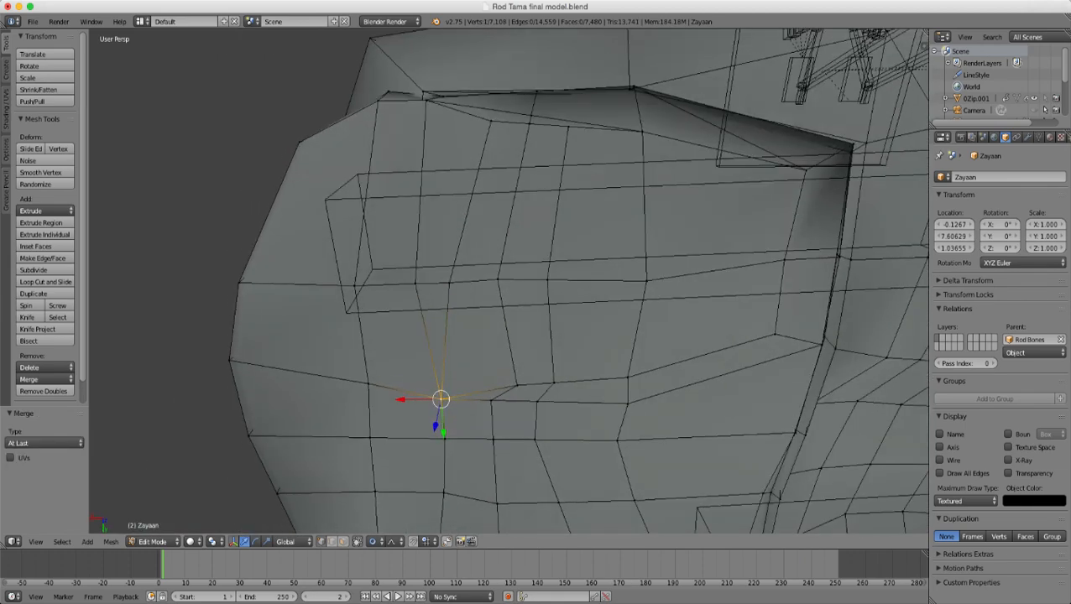
right_click(491, 121)
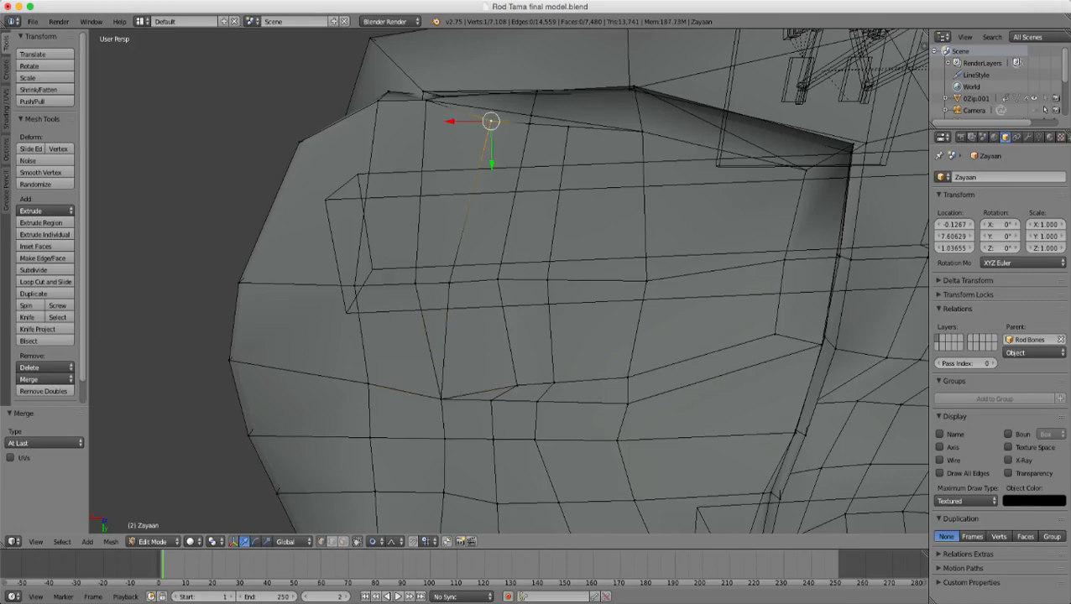
shift+right_click(423, 98)
key(alt+m)
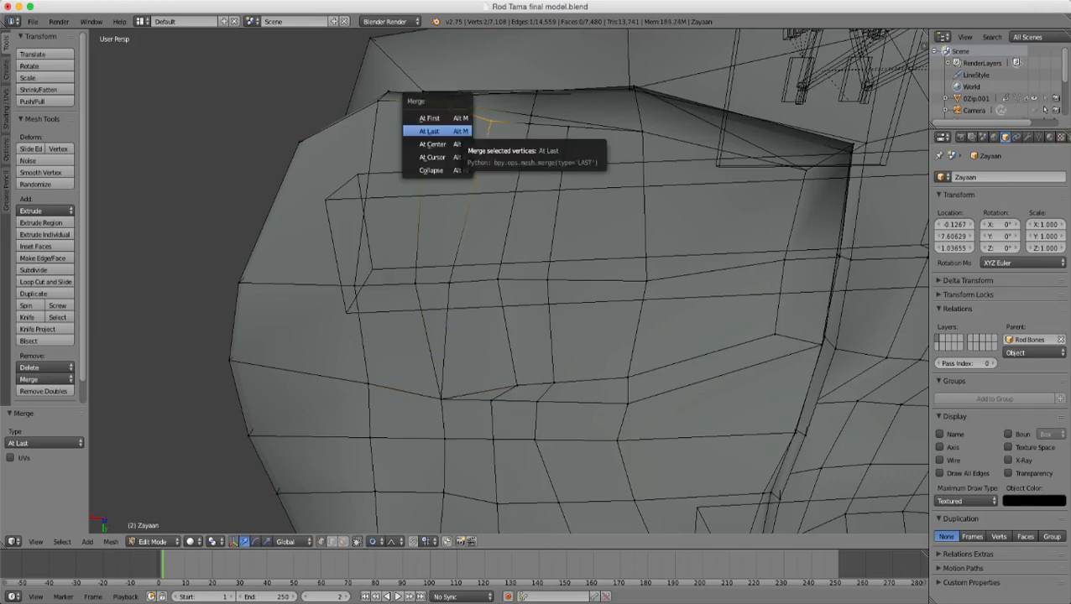
click(436, 129)
- Merge the two middle vertices between the joined ends of the edge loops at their center
right_click(449, 283)
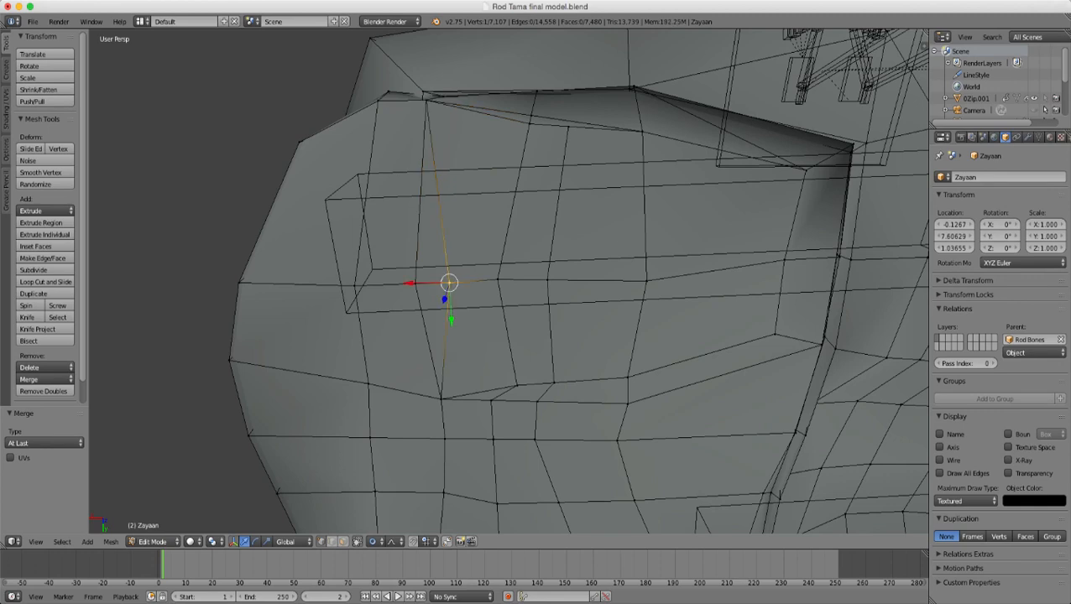
shift+right_click(416, 284)
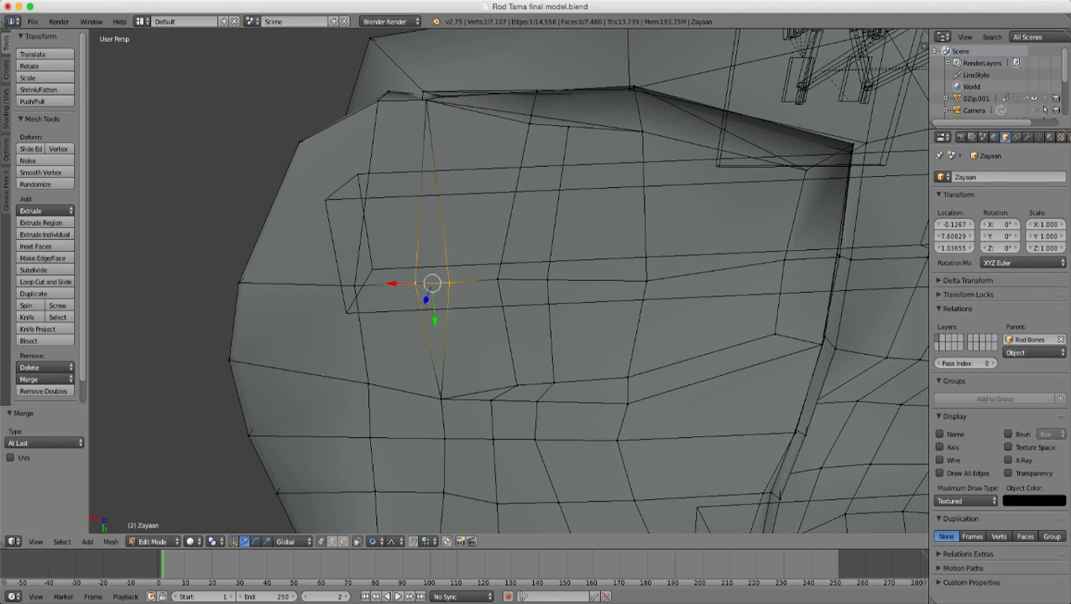
key(alt+m)
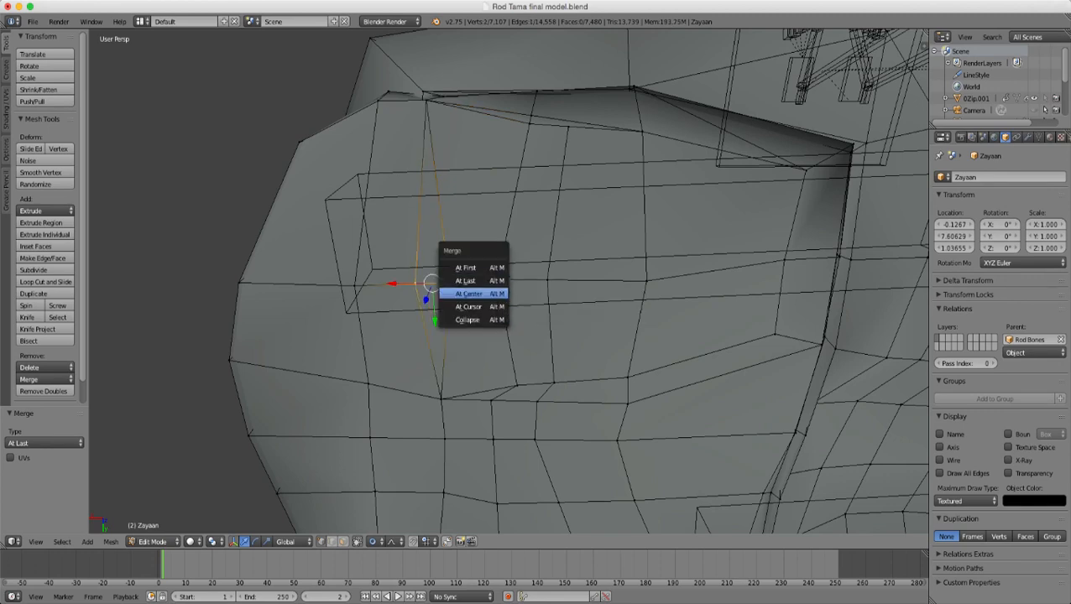
click(473, 293)
- Examine the merged fingertips in Object Mode from several angles and return to editing the hand mesh
scroll(473, 294, down, 3)
middle_drag(474, 294, 470, 210)
key(Tab)
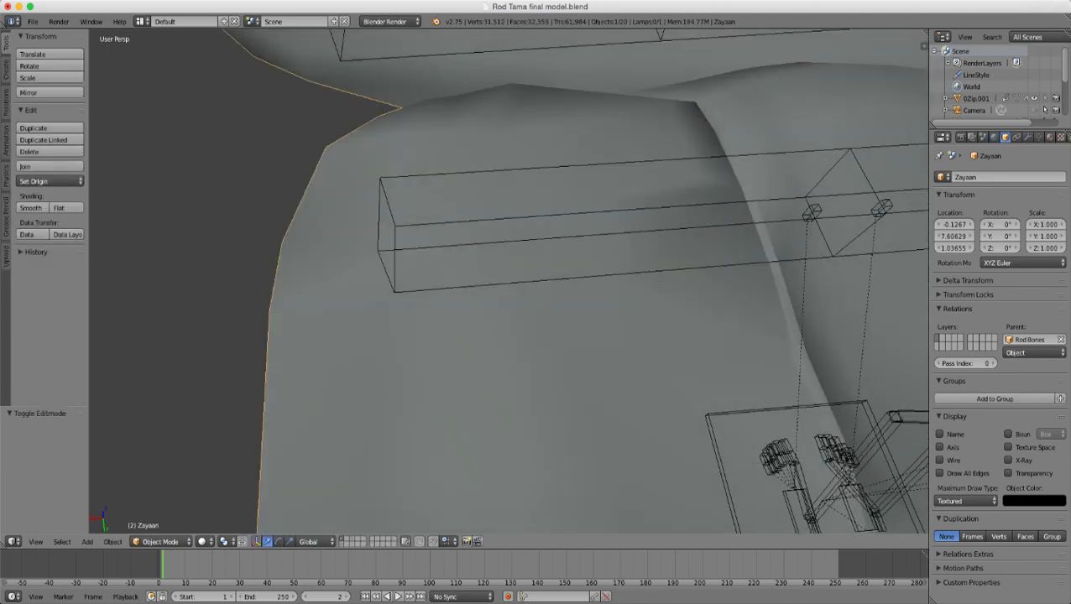
scroll(470, 210, down, 4)
middle_drag(537, 260, 354, 267)
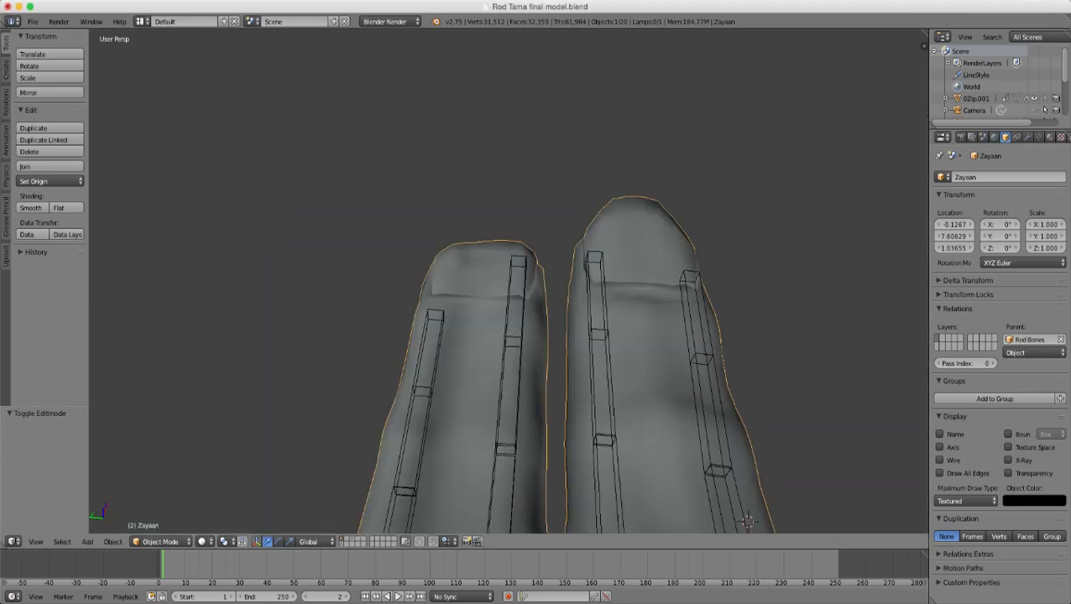
key(Tab)
scroll(509, 281, down, 6)
middle_drag(470, 277, 621, 319)
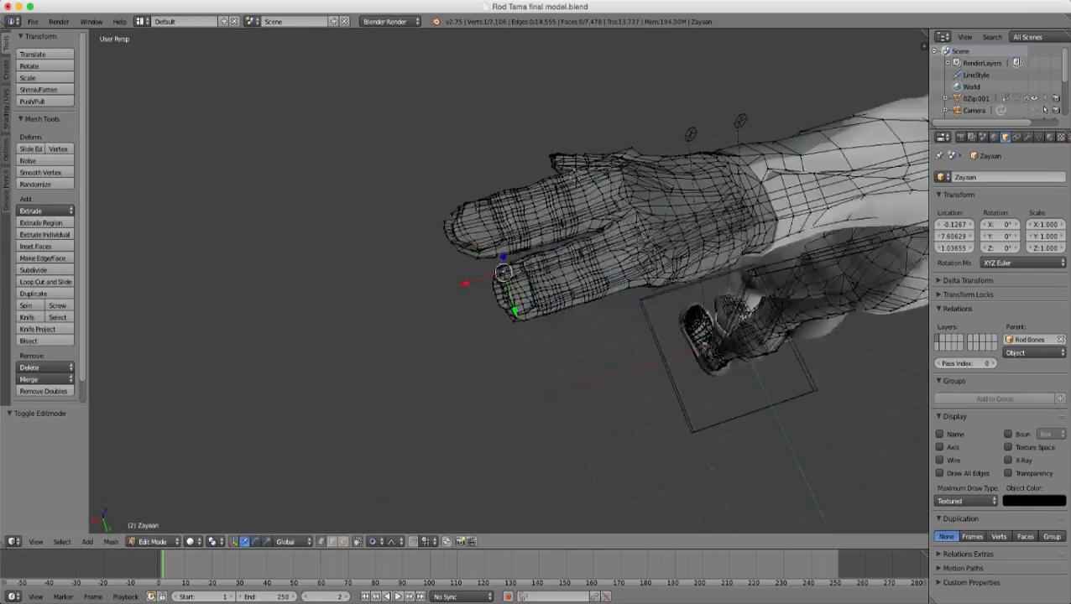
- Lower the three adjacent vertices in the middle of the merged fingertip's underside by about 0.051 along the global Z axis
scroll(509, 281, up, 5)
middle_drag(509, 281, 587, 290)
middle_drag(508, 336, 503, 243)
scroll(509, 281, up, 3)
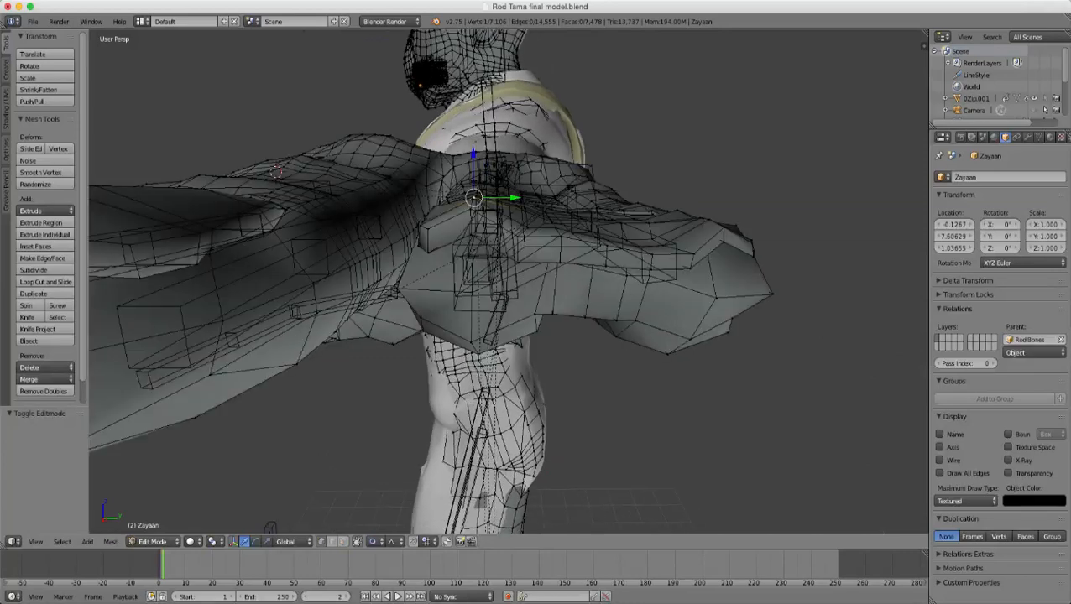
middle_drag(508, 319, 516, 193)
shift+middle_drag(508, 282, 435, 238)
middle_drag(508, 252, 517, 370)
scroll(509, 281, up, 3)
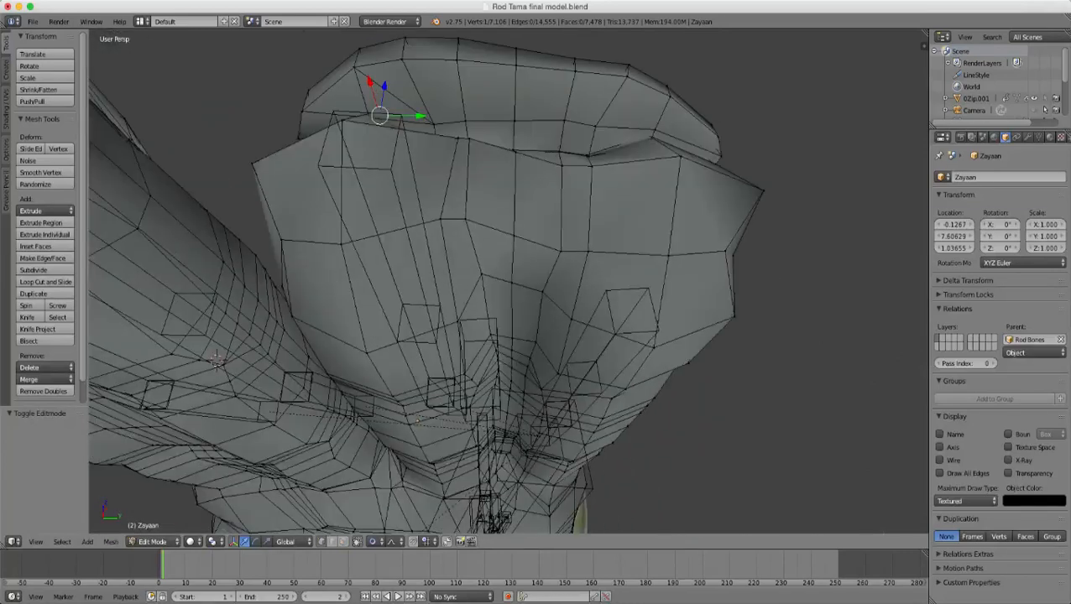
right_click(476, 272)
shift+right_click(512, 283)
shift+right_click(550, 293)
middle_drag(550, 293, 553, 357)
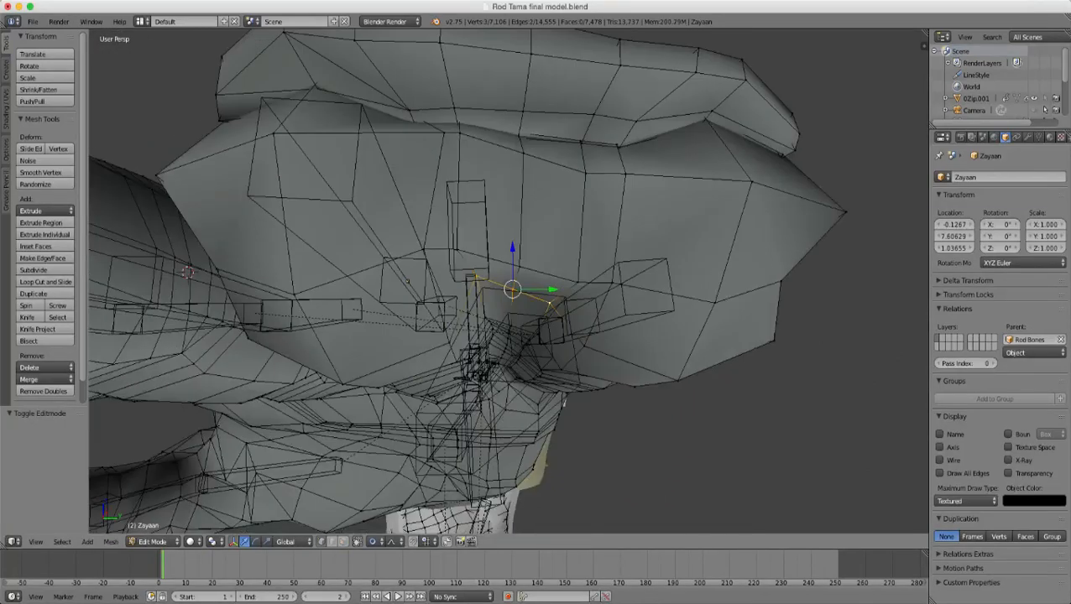
key(g)
key(z)
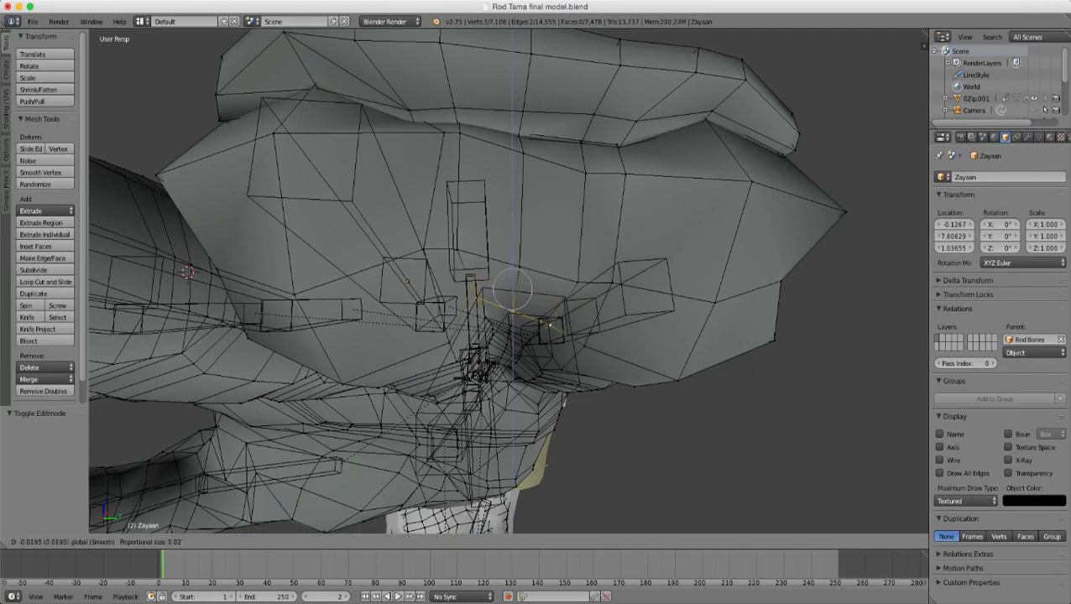
click(512, 315)
- Rotate the three underside vertices about 15° around the global X axis and inspect the fingertip in Object Mode
middle_drag(513, 315, 515, 351)
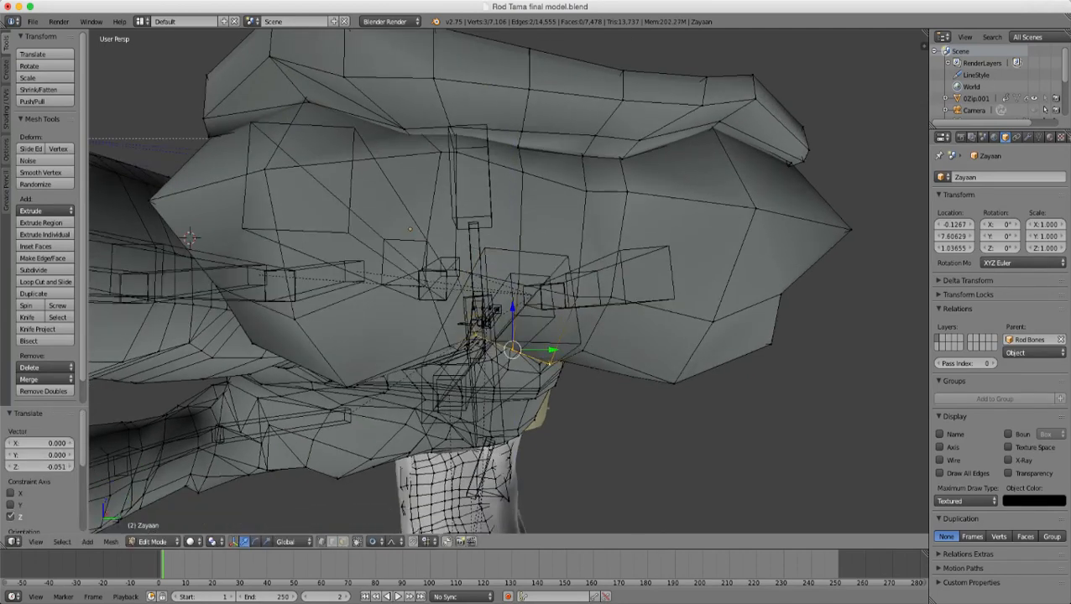
key(r)
key(x)
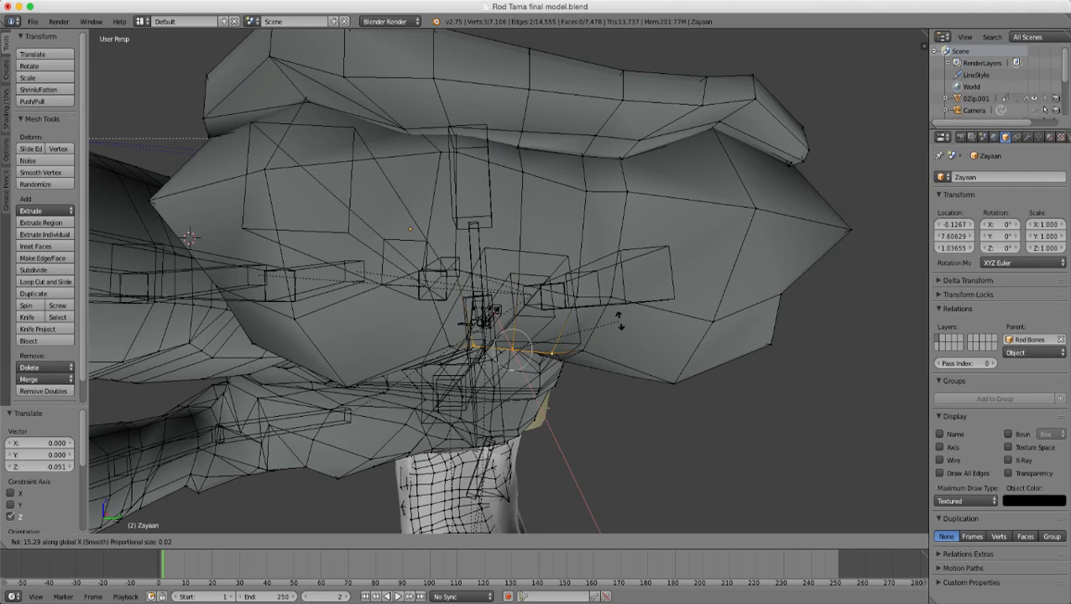
click(620, 322)
scroll(620, 322, down, 4)
key(Tab)
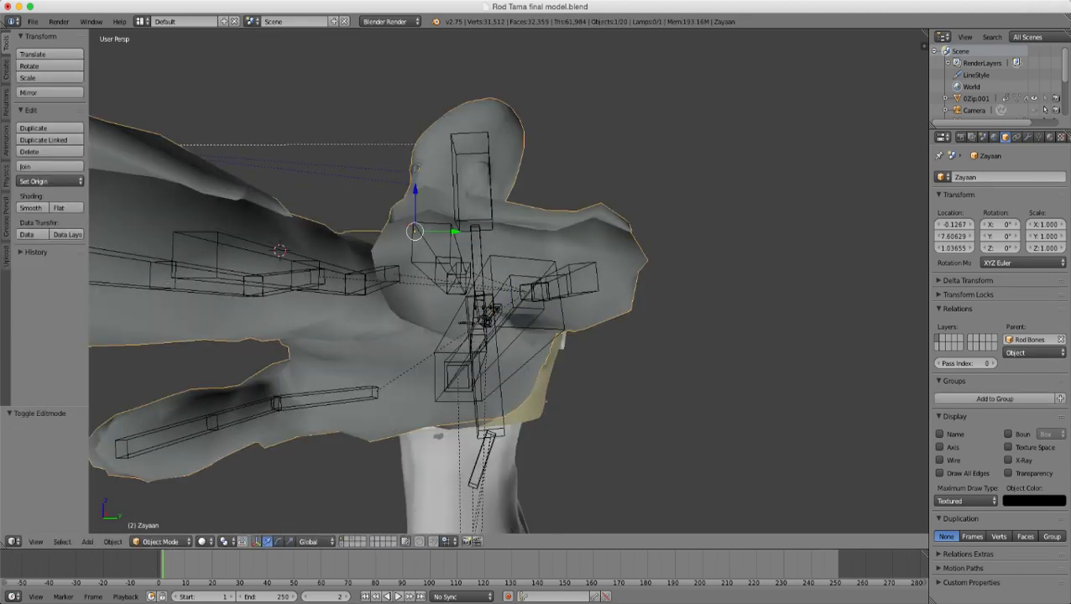
middle_drag(620, 321, 630, 384)
- Raise the four middle faces along the merged fingertip's upper front edge along the global Z axis with smooth proportional editing
key(Tab)
right_click(418, 296)
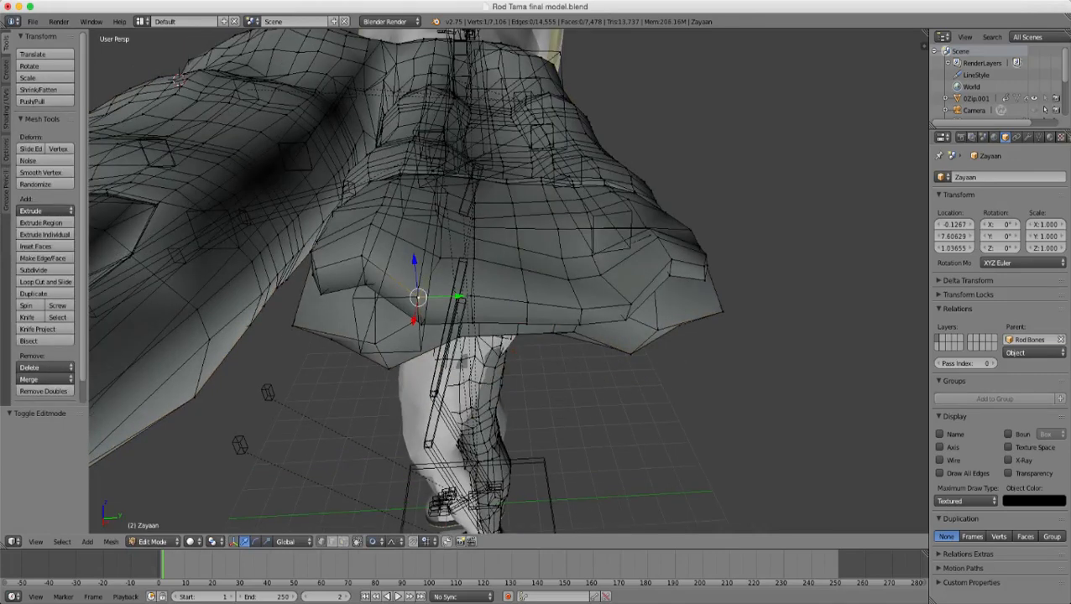
key(a)
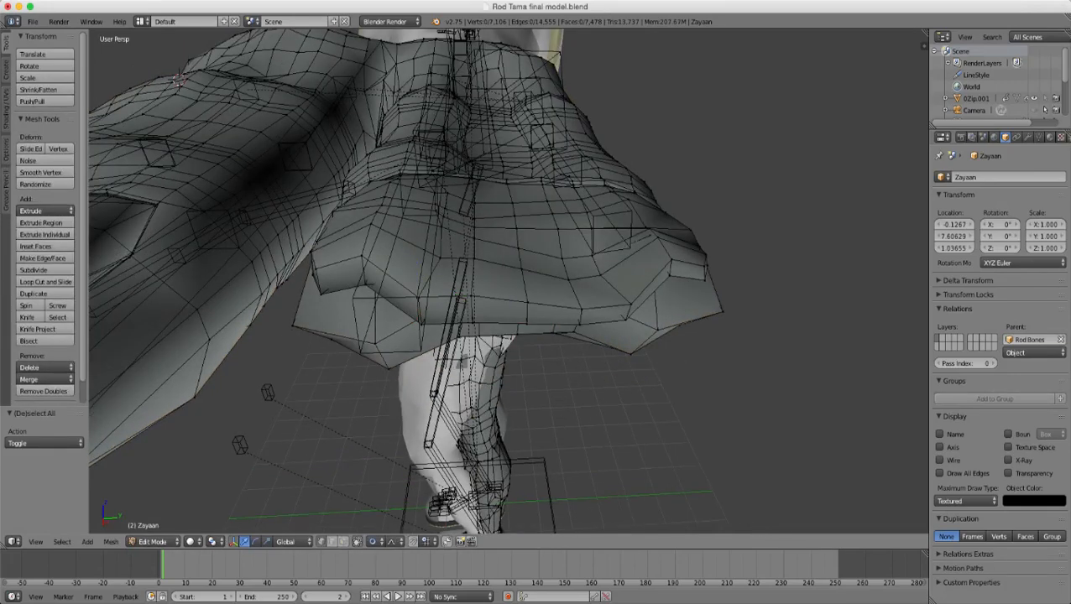
key(3)
right_click(445, 310)
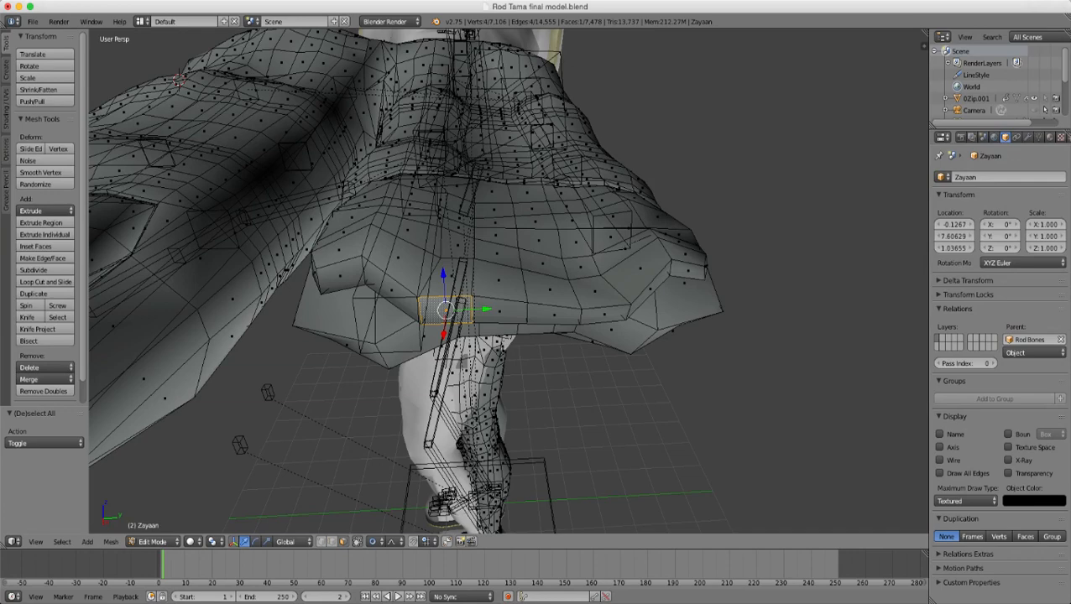
shift+right_click(501, 311)
shift+right_click(554, 314)
shift+right_click(606, 315)
middle_drag(605, 314, 590, 212)
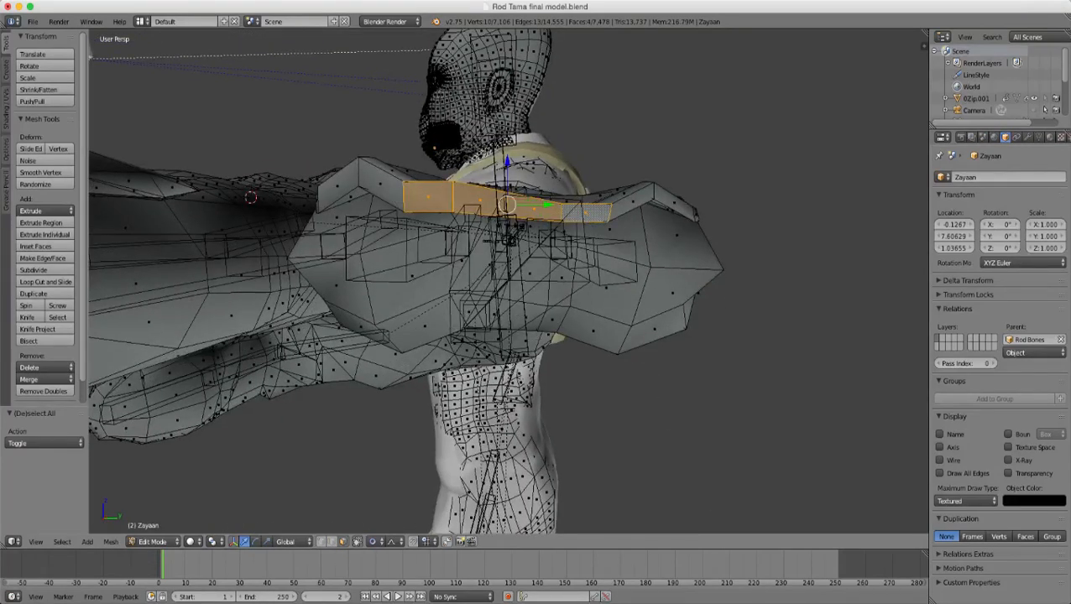
key(g)
key(z)
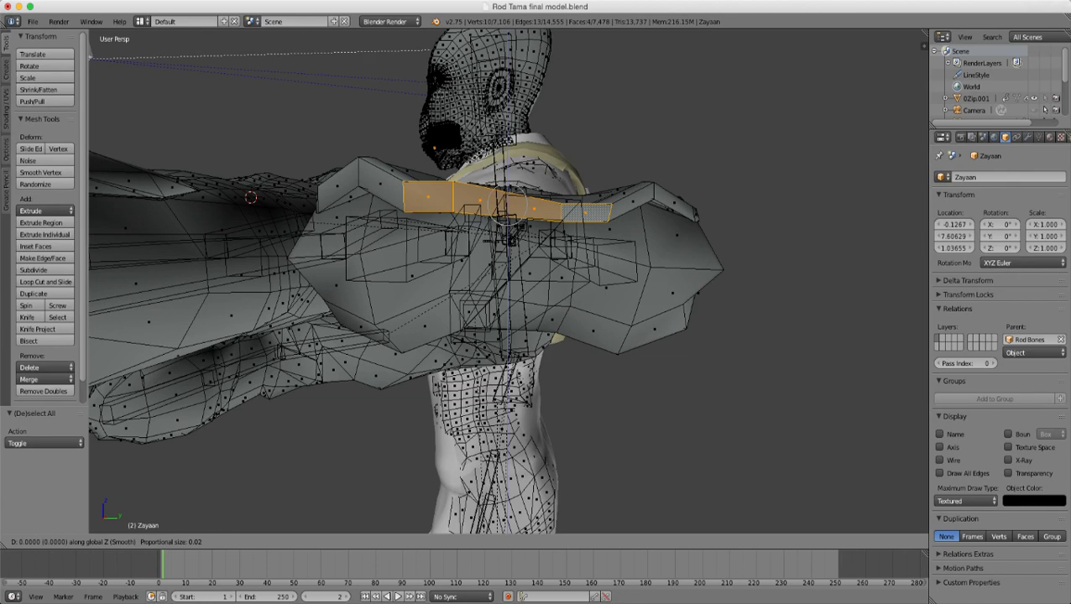
scroll(507, 206, down, 3)
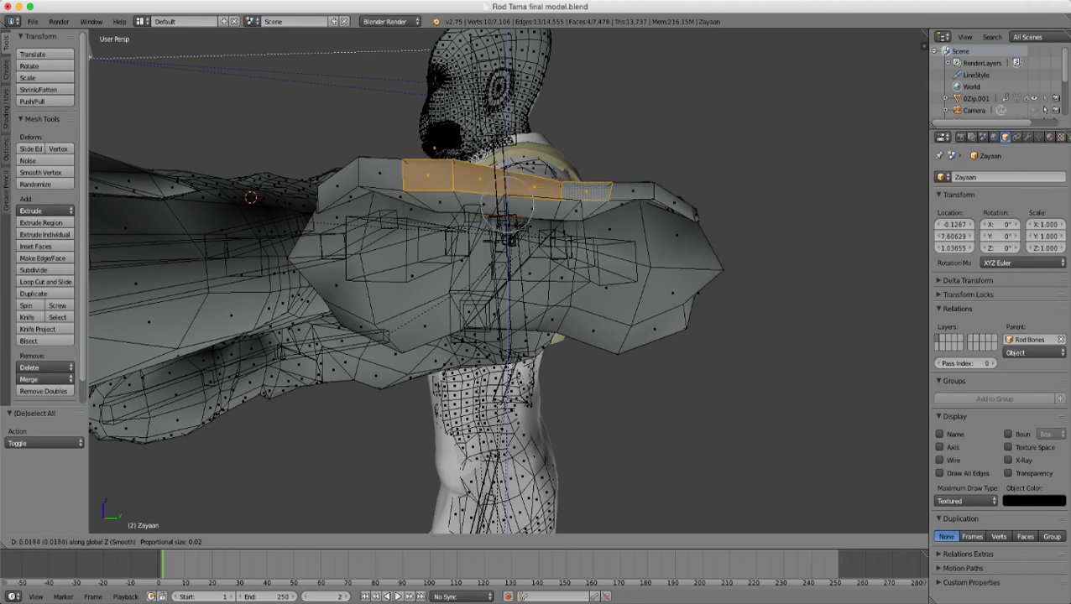
- Raise the four selected faces along the sleeve end's upper rim by 0.018 along Z with proportional editing
click(507, 143)
mouse_move(507, 143)
middle_down()
mouse_move(509, 92)
mouse_move(506, 154)
middle_up()
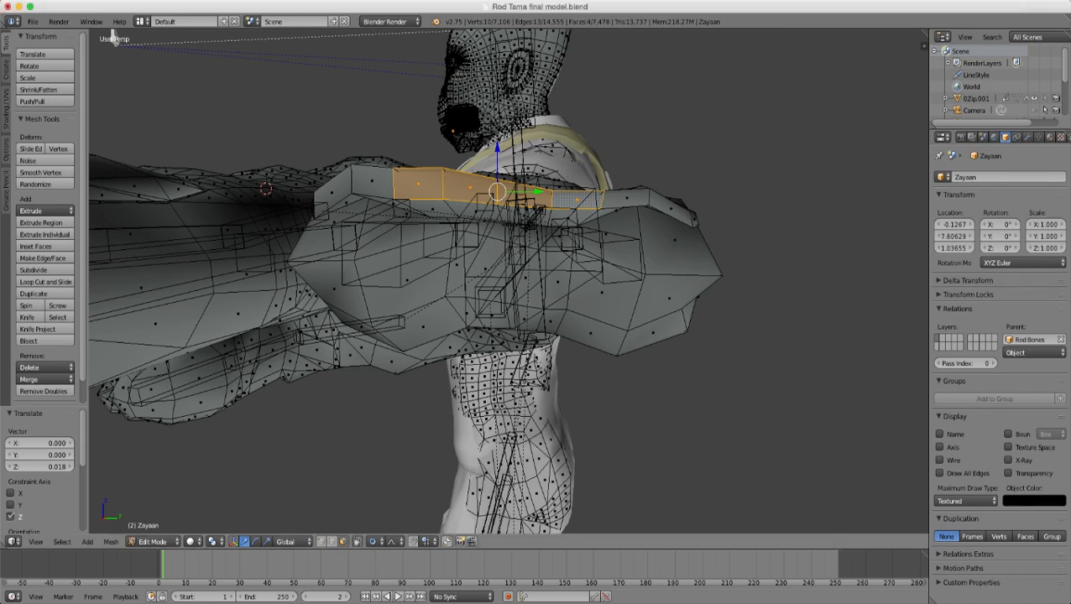
middle_drag(508, 302, 510, 252)
scroll(511, 252, up, 1)
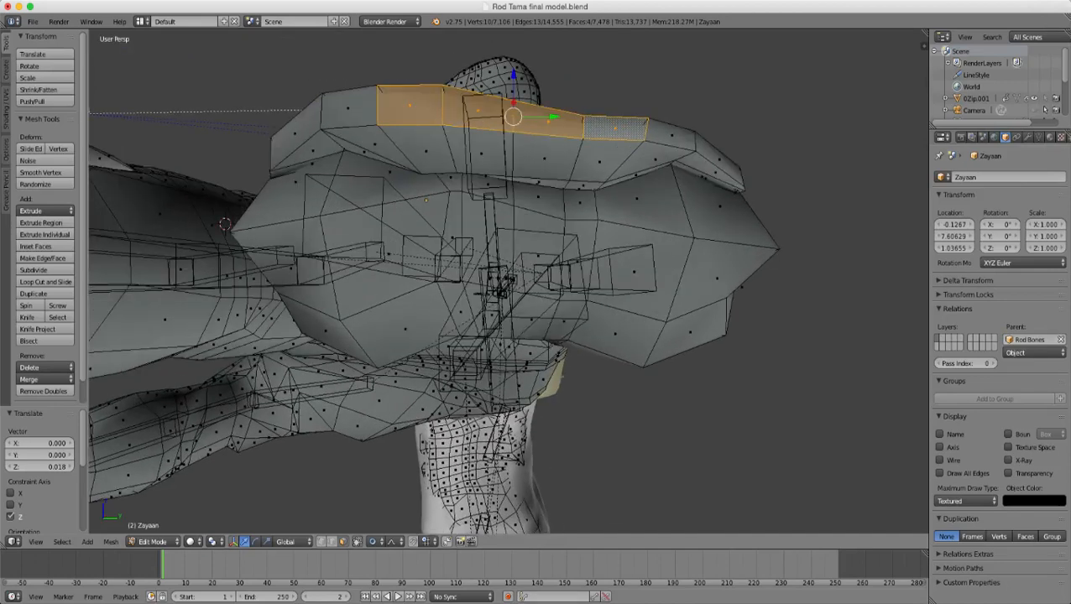
- In vertex mode, select five vertices across the middle of the sleeve end below the rim and lower them 0.019 along Z
click(322, 542)
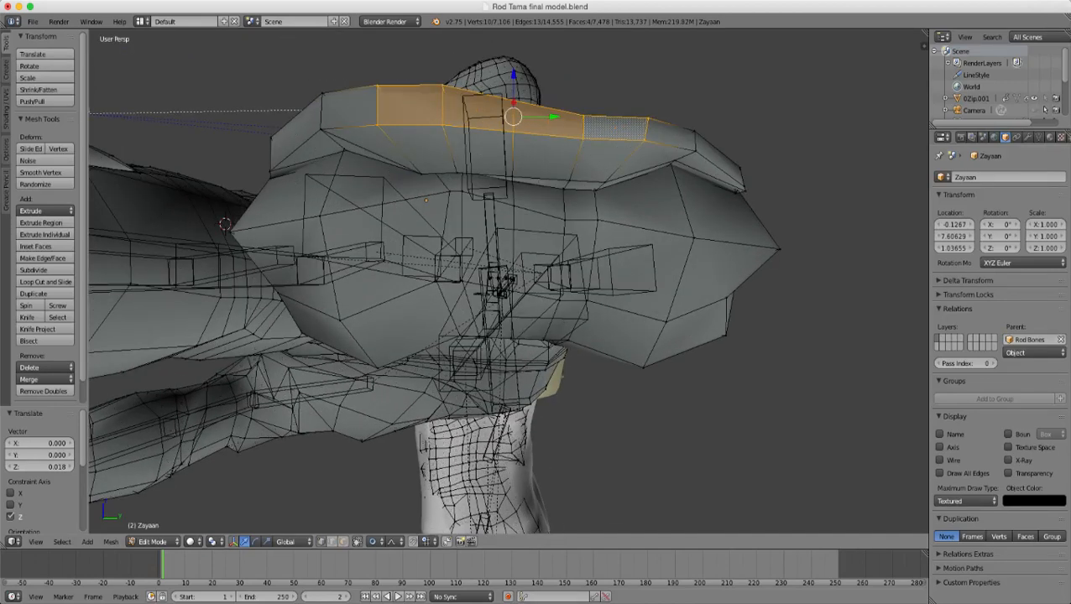
right_click(437, 281)
shift+right_click(462, 281)
shift+right_click(560, 300)
shift+right_click(587, 300)
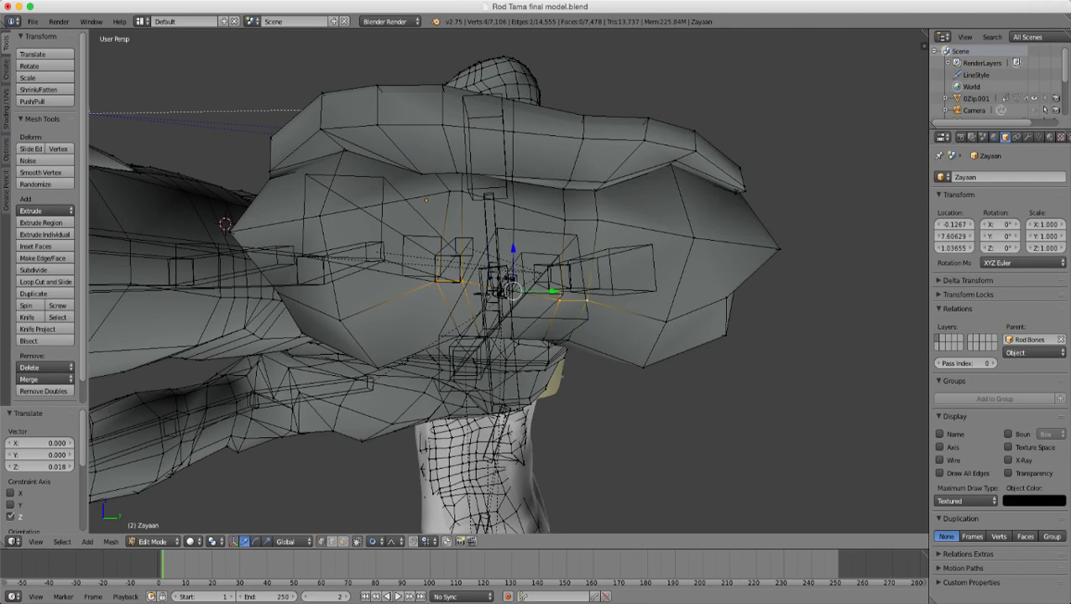
shift+right_click(513, 291)
key(z)
key(z)
key(g)
key(z)
scroll(512, 291, down, 9)
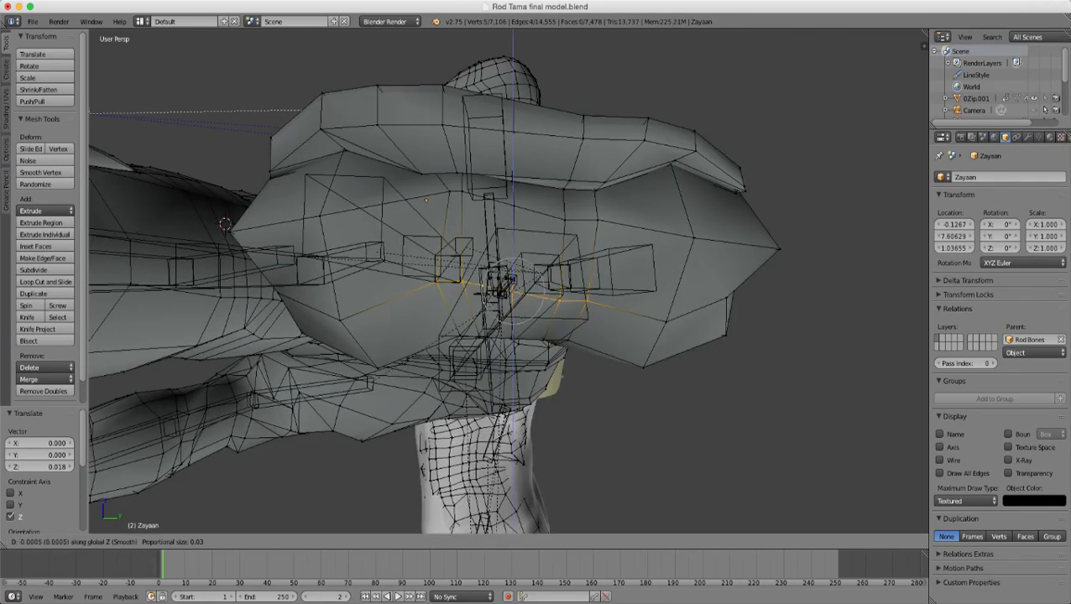
click(513, 298)
- Add the row of vertices beneath to the selection and lower the whole group 0.031 along Z with a larger proportional size
middle_drag(513, 303, 510, 227)
shift+right_click(459, 325)
shift+right_click(477, 330)
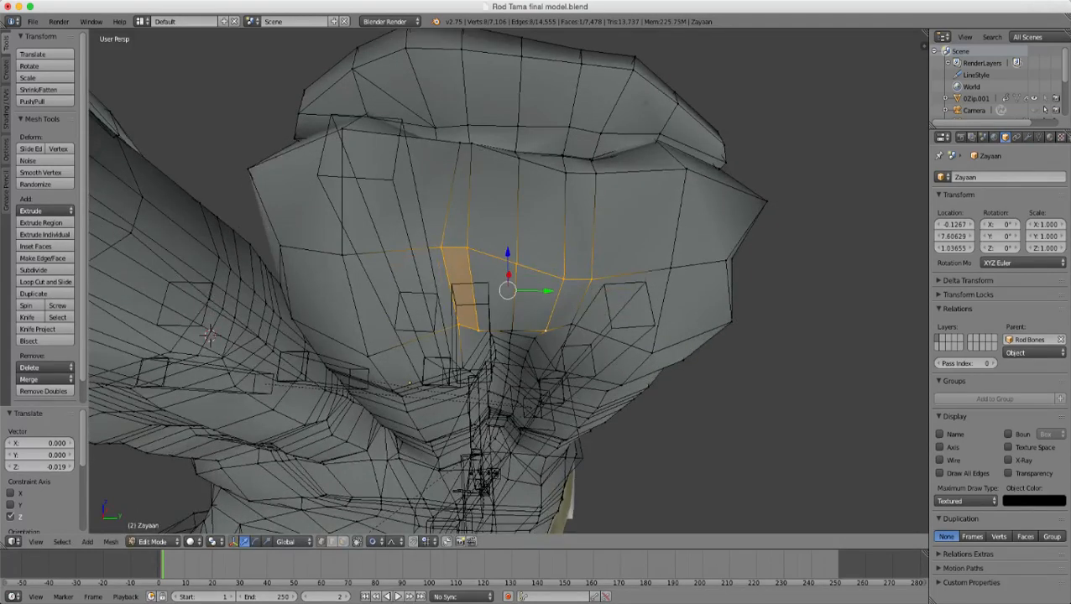
shift+right_click(573, 325)
shift+right_click(547, 330)
shift+right_click(512, 332)
middle_drag(512, 332, 513, 396)
key(g)
key(z)
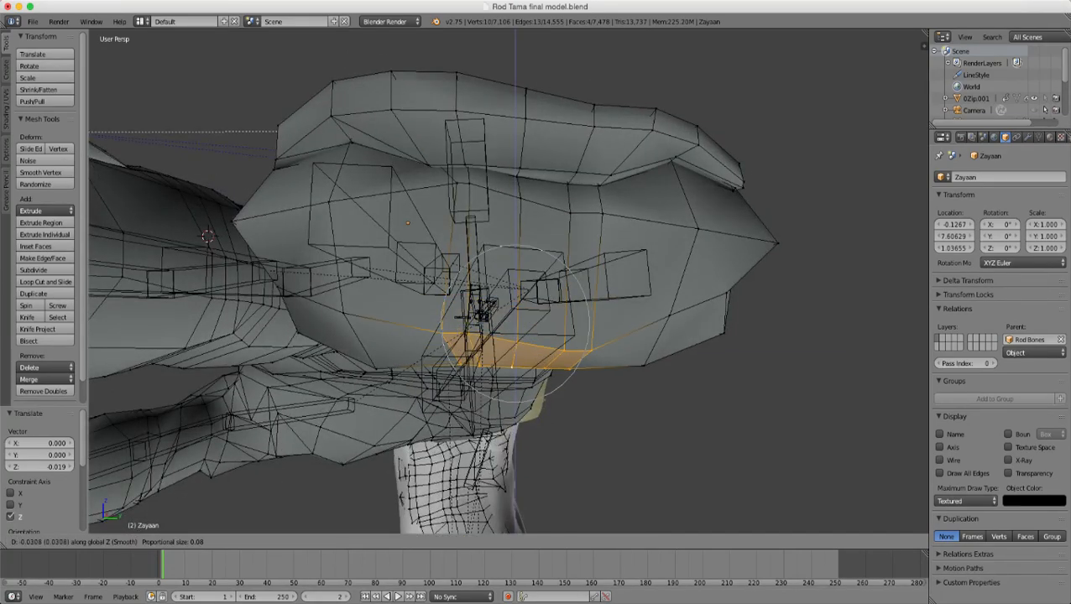
click(515, 356)
right_click(592, 350)
shift+right_click(564, 351)
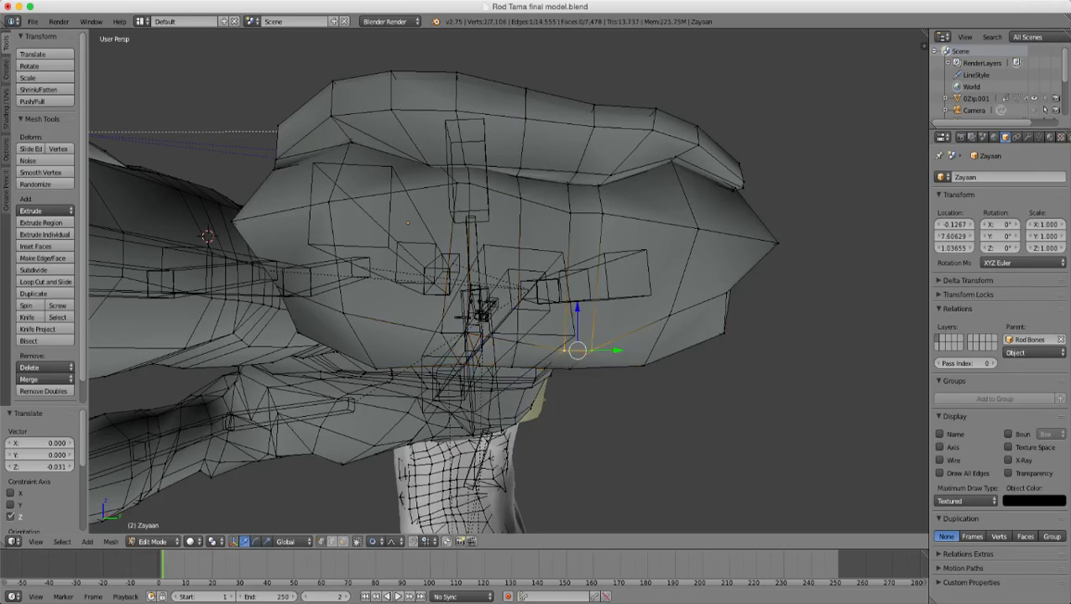
shift+right_click(517, 342)
shift+right_click(481, 334)
shift+right_click(443, 334)
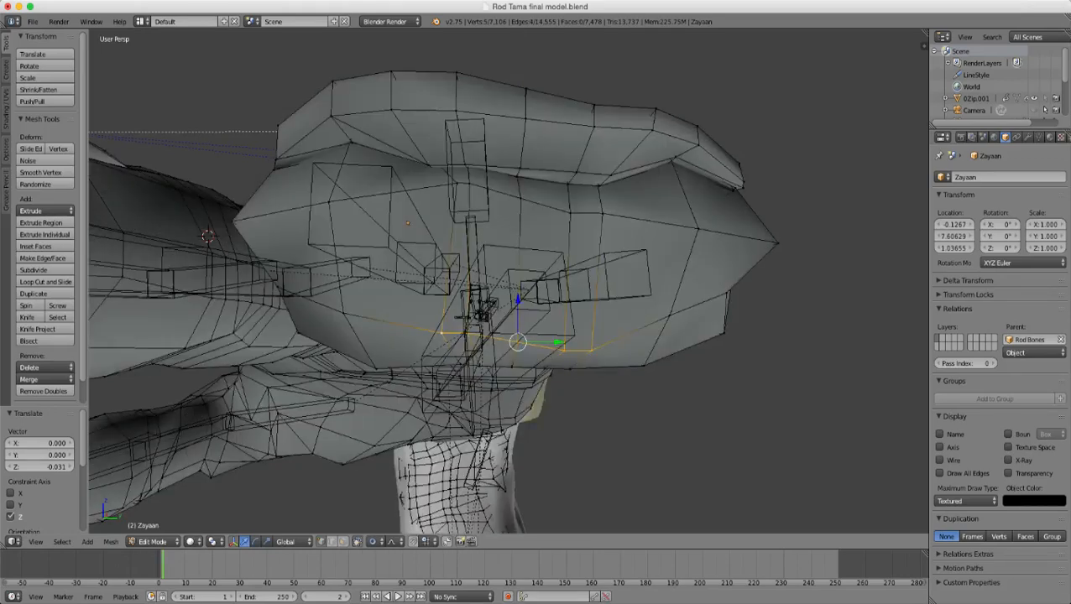
middle_drag(470, 335, 526, 351)
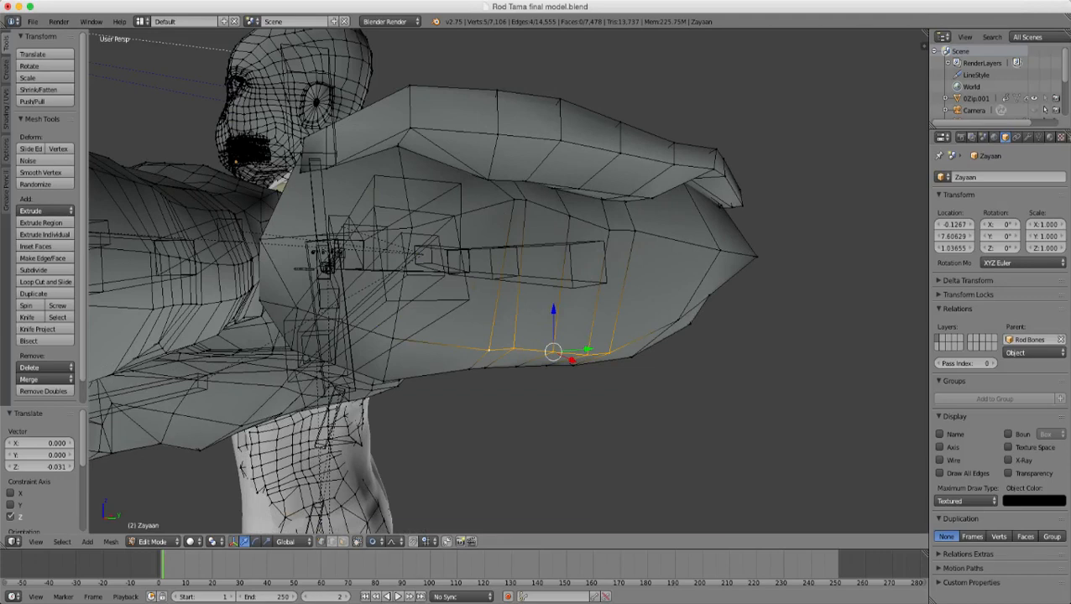
- Raise the single vertex just under the sleeve's upper rim by 0.016 along Z with proportional editing
right_click(610, 230)
middle_drag(610, 230, 554, 205)
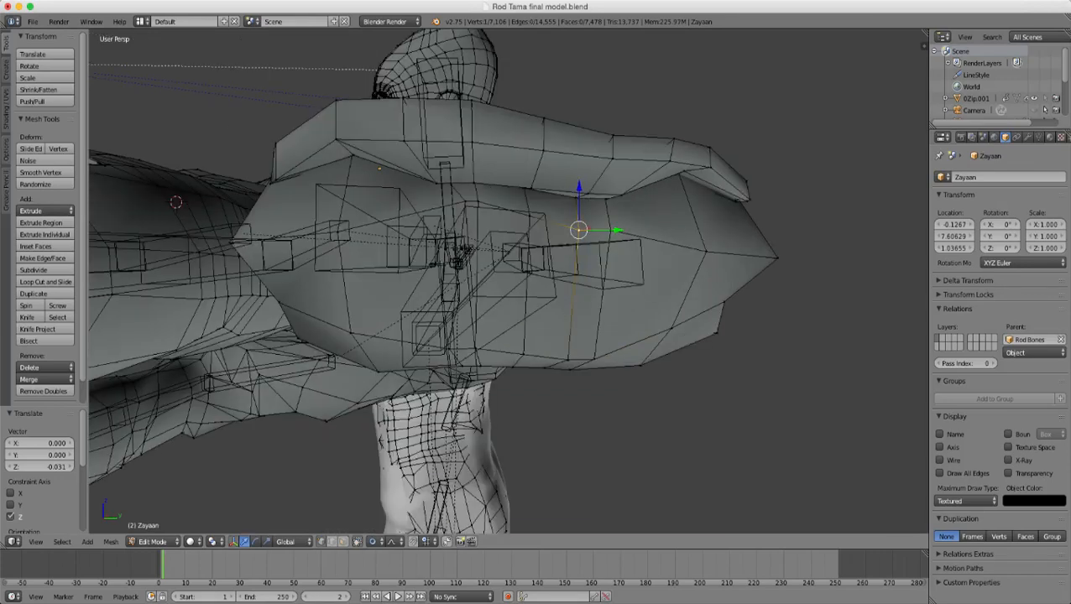
key(g)
key(z)
scroll(579, 230, up, 1)
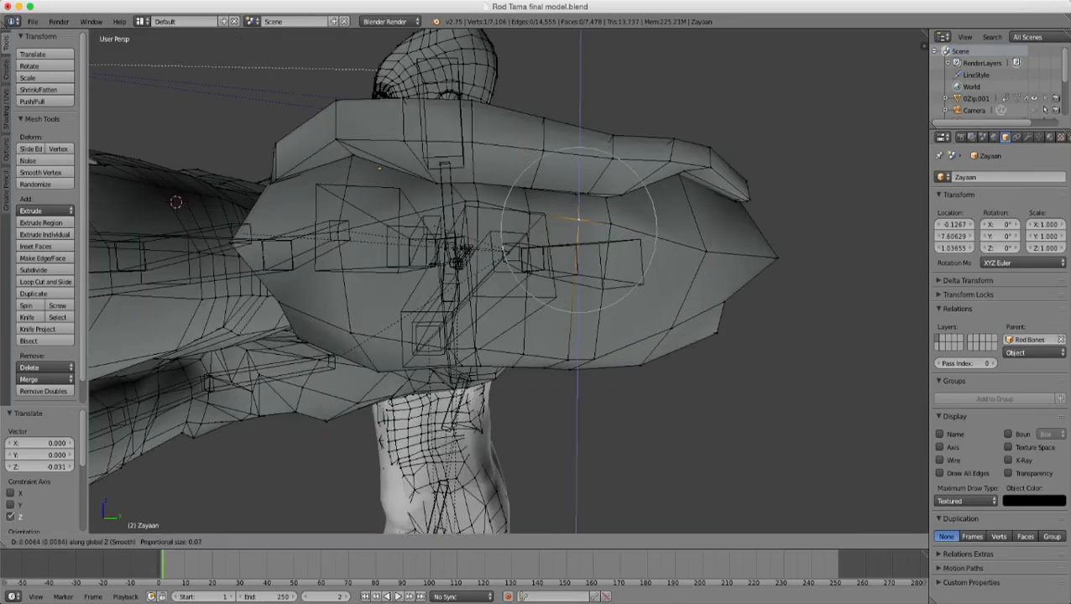
click(580, 220)
- Examine the sleeve's rim and upper surface from several angles in wireframe and solid shading
middle_drag(579, 220, 521, 208)
right_click(576, 186)
key(z)
key(z)
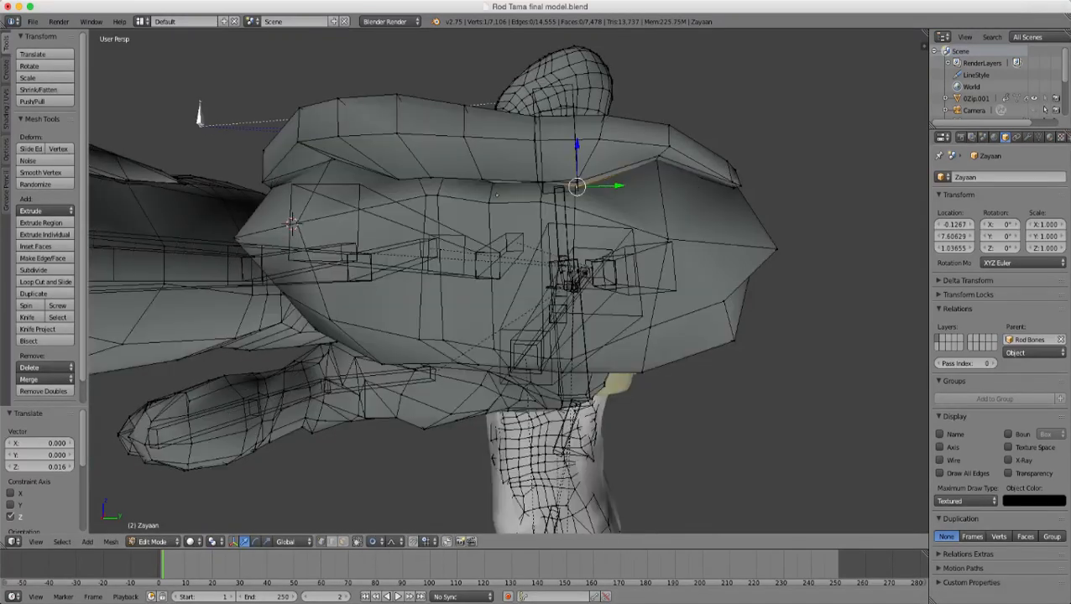
key(z)
key(z)
middle_drag(576, 187, 601, 195)
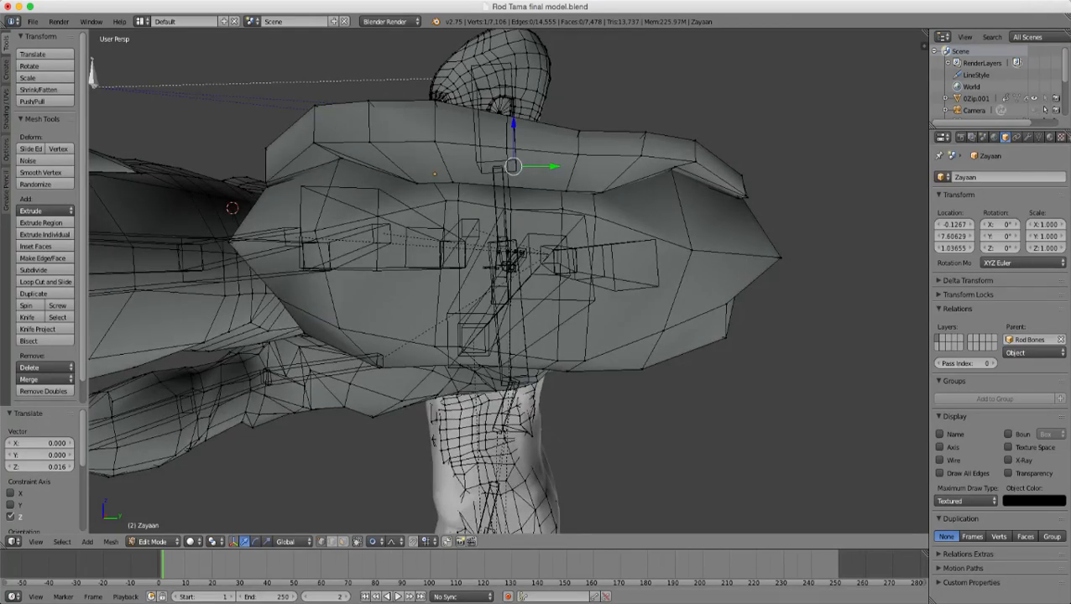
middle_drag(579, 192, 594, 259)
middle_drag(591, 221, 579, 273)
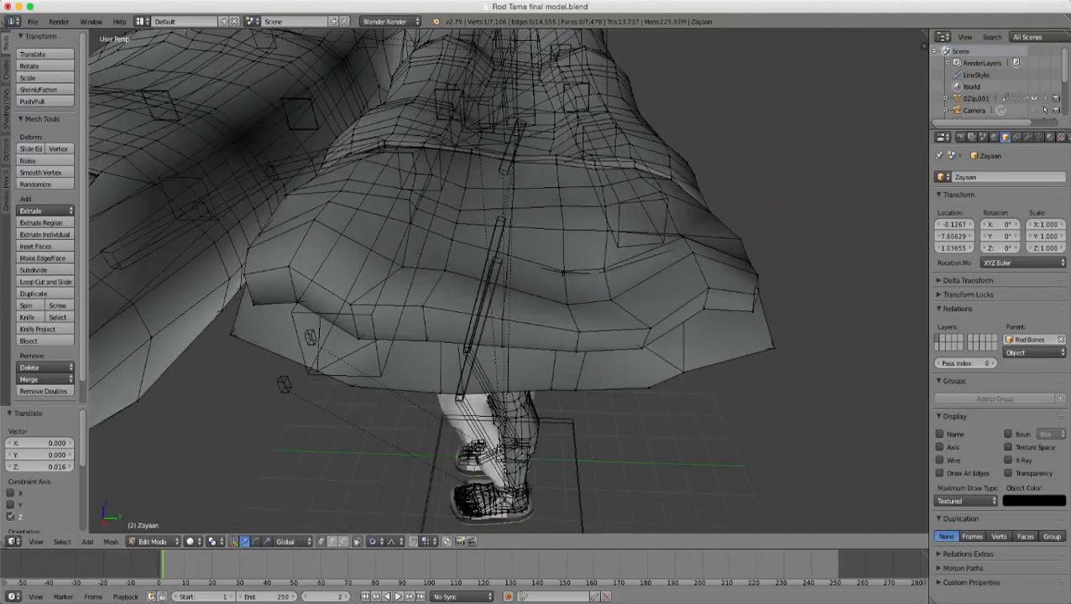
- Select the four corner vertices of a face on top of the sleeve and raise them 0.028 along Z with proportional editing
right_click(562, 271)
shift+right_click(569, 304)
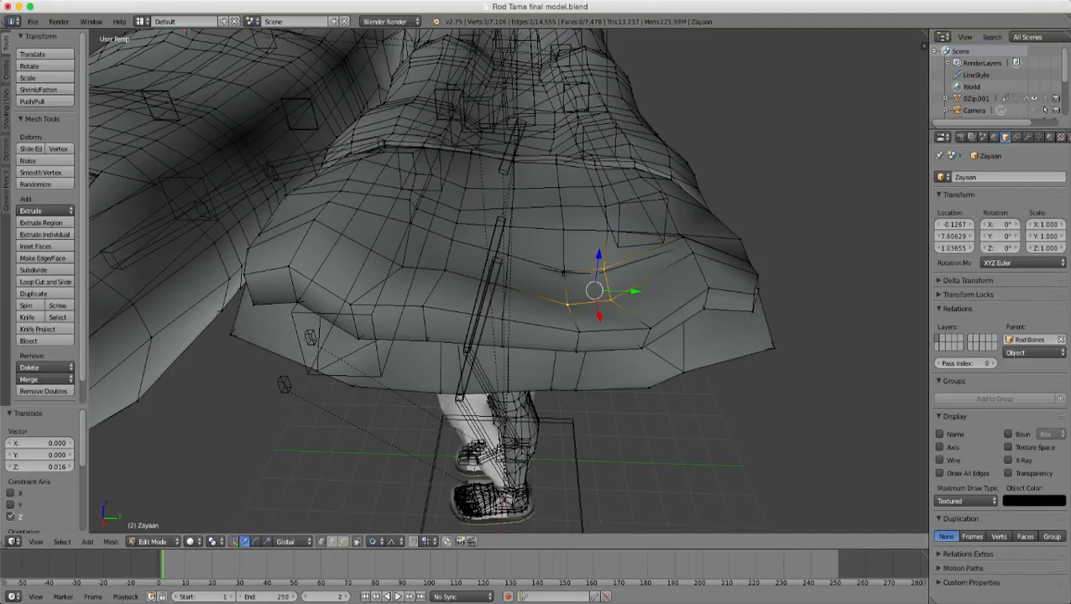
shift+right_click(562, 271)
key(z)
middle_drag(562, 271, 571, 241)
key(z)
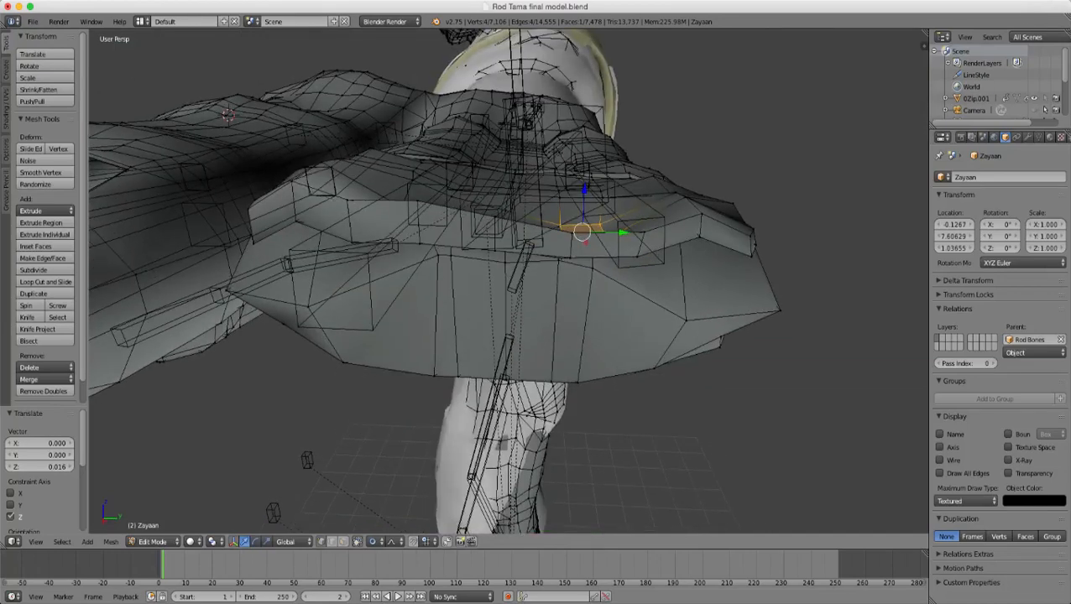
key(g)
key(z)
scroll(584, 226, up, 5)
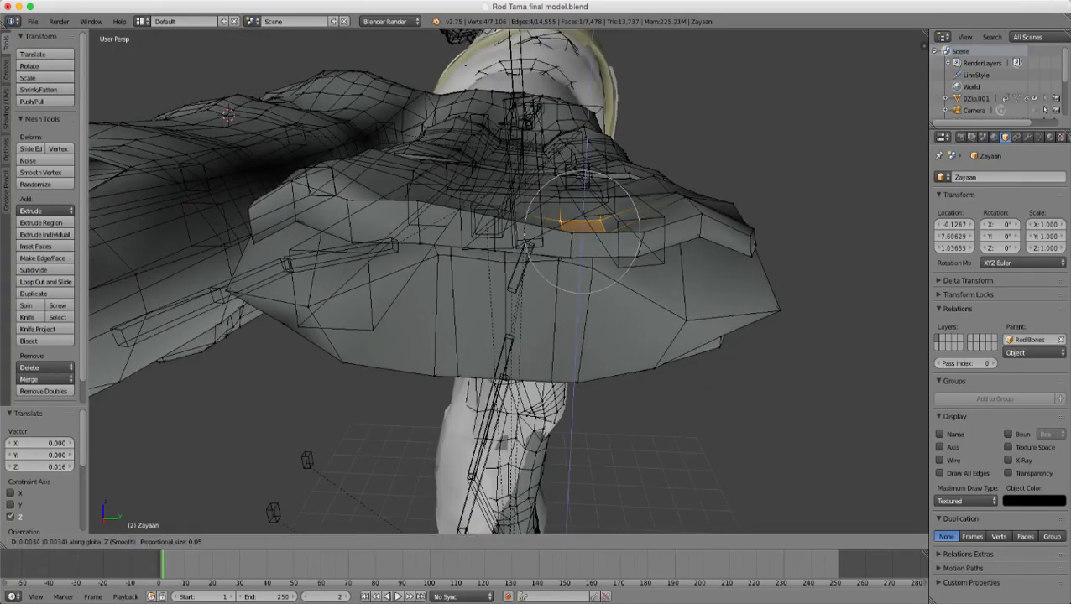
click(583, 229)
- Select four vertices around the central bone on top of the sleeve and raise them 0.020 along Z
middle_drag(584, 228, 587, 281)
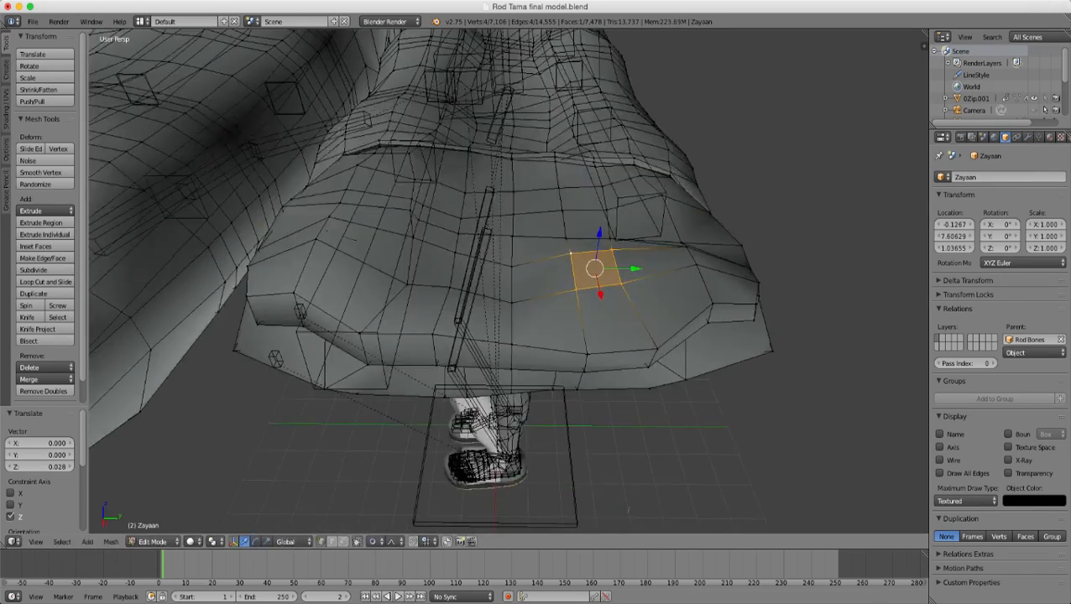
right_click(512, 303)
shift+right_click(512, 266)
shift+right_click(457, 252)
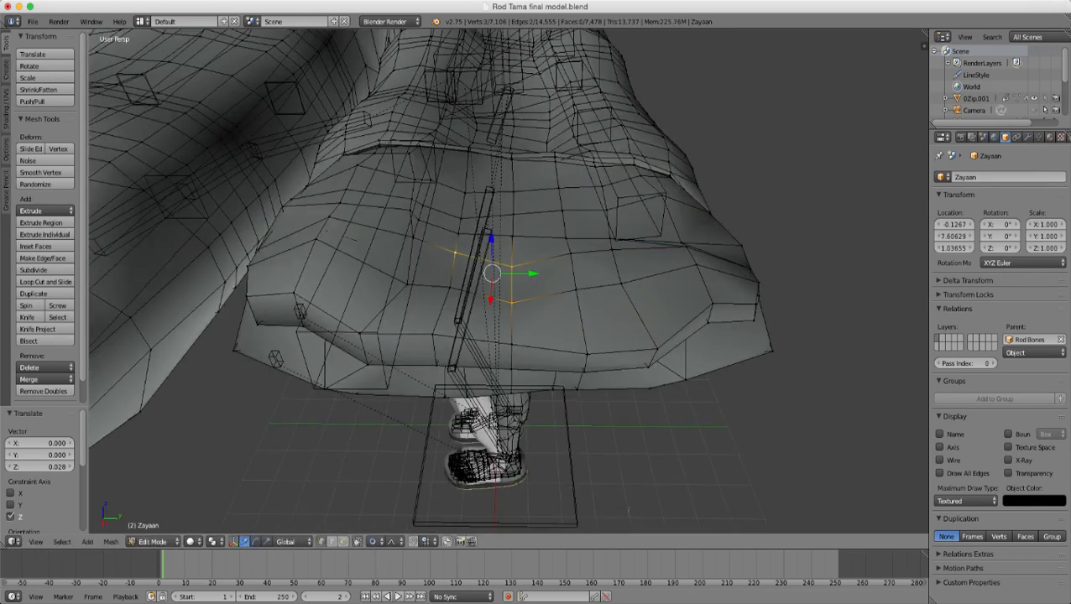
shift+right_click(457, 290)
middle_drag(457, 289, 454, 252)
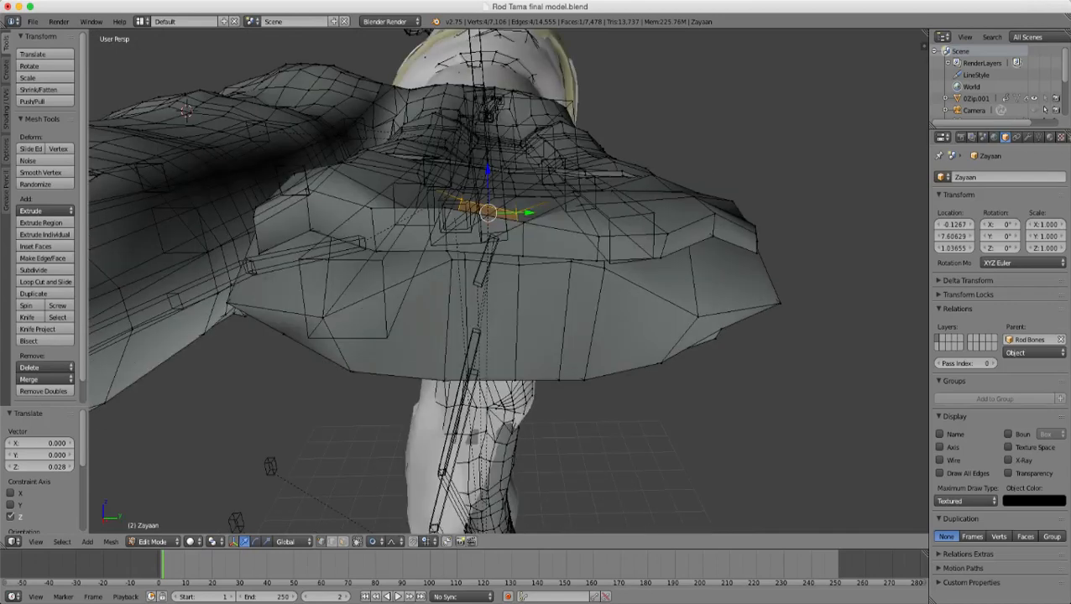
drag(487, 170, 488, 143)
- Raise two adjacent vertices on top of the sleeve by 0.009 along Z and lift the farther one again
middle_drag(487, 143, 491, 198)
shift+right_click(422, 216)
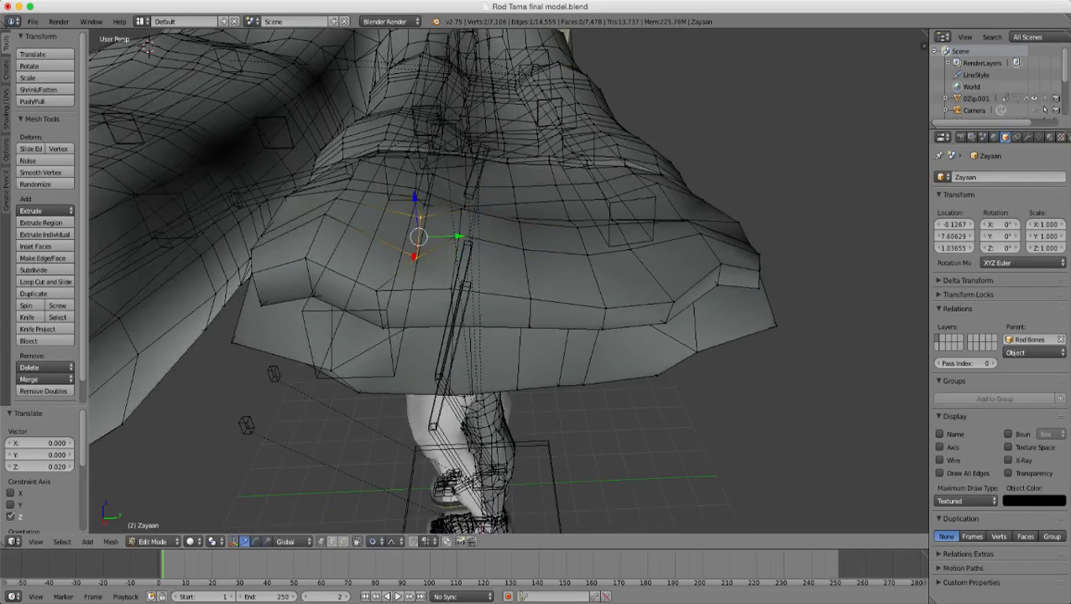
middle_drag(423, 216, 425, 174)
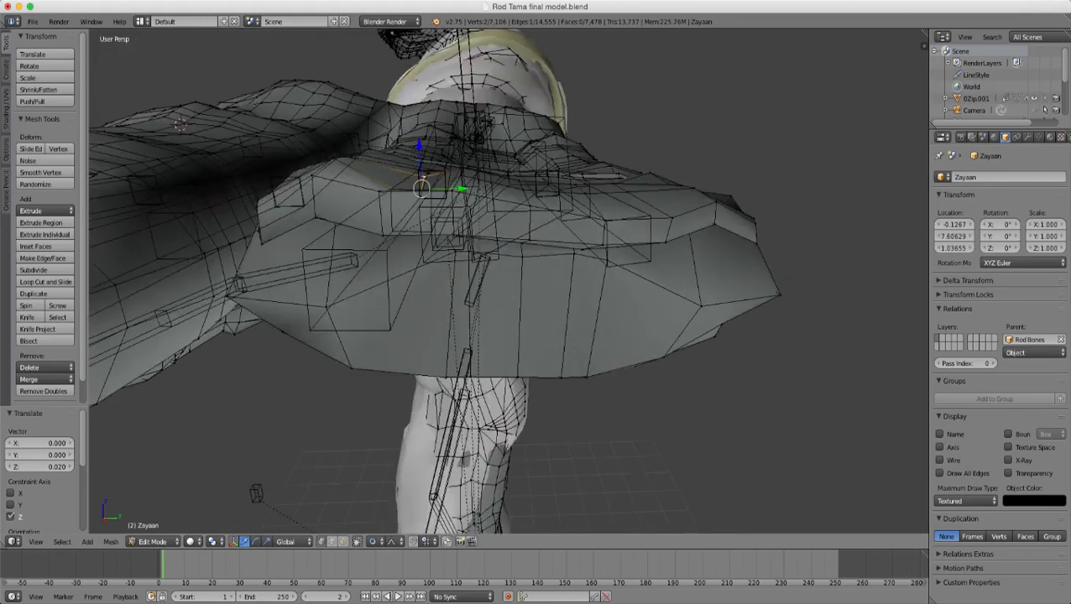
drag(418, 146, 418, 132)
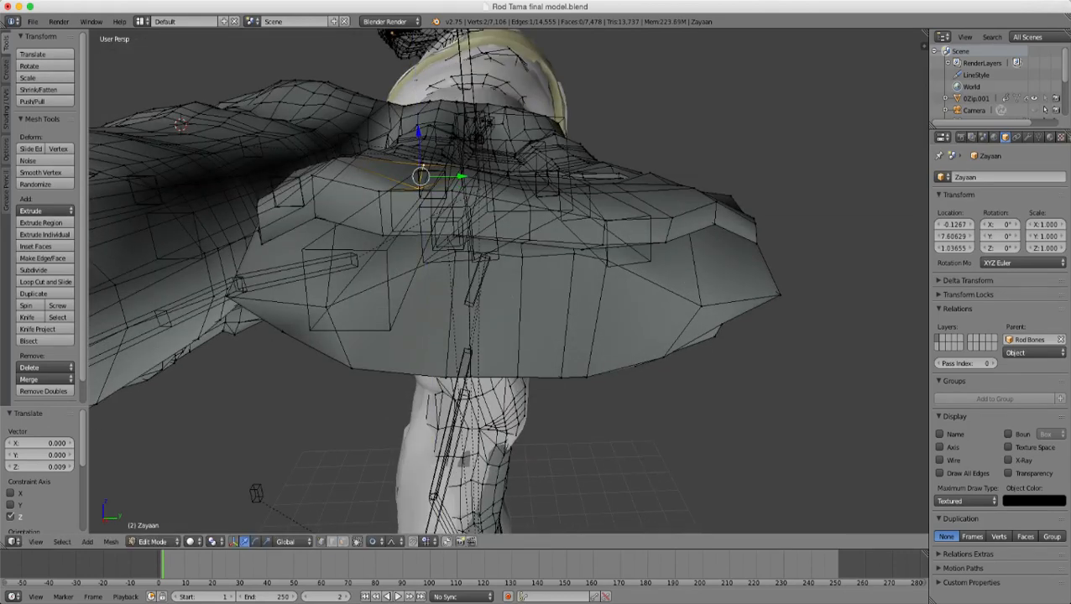
right_click(419, 172)
key(g)
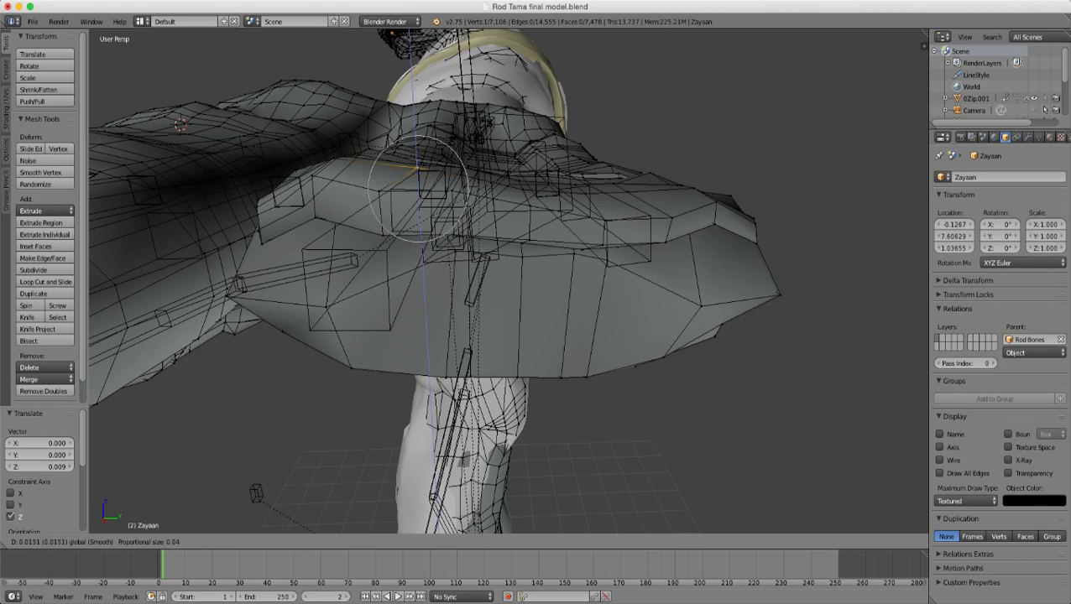
middle_drag(418, 127, 420, 201)
- Examine the reshaped sleeve in Object Mode and check the vertices along its outer edge in Edit Mode
key(Tab)
middle_drag(424, 252, 558, 323)
scroll(509, 281, up, 4)
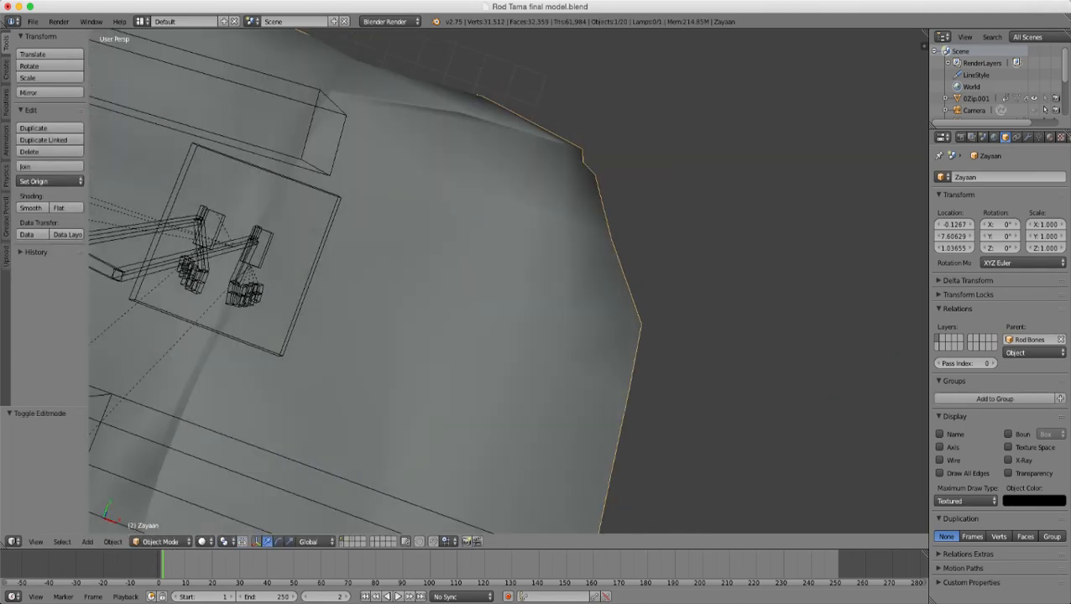
key(Tab)
key(z)
right_click(610, 243)
shift+right_click(611, 240)
key(z)
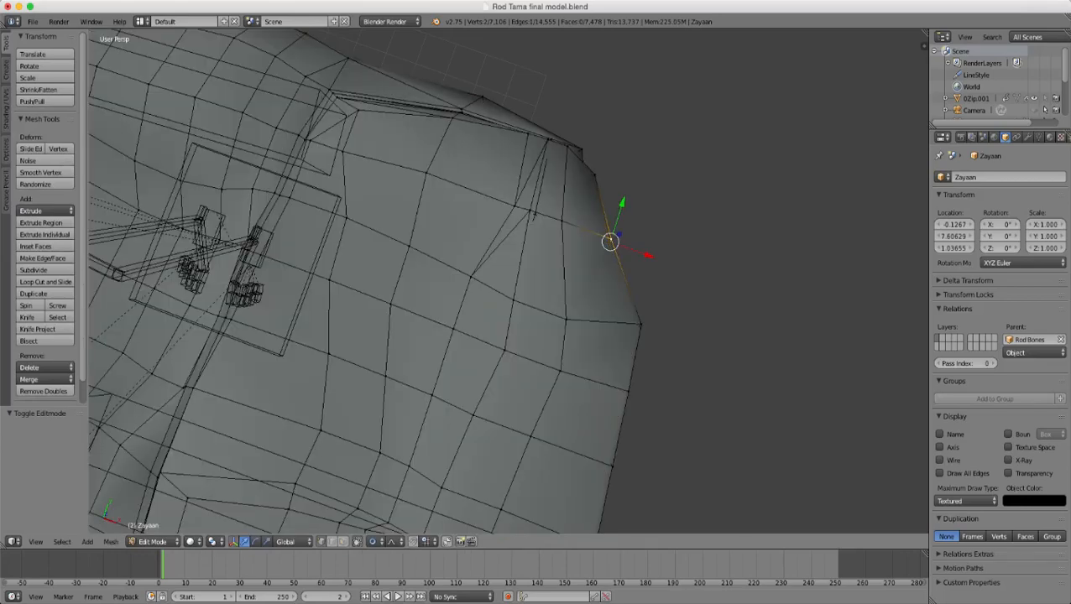
key(z)
middle_drag(535, 216, 554, 105)
key(z)
mouse_move(558, 289)
middle_down()
mouse_move(583, 250)
mouse_move(558, 268)
middle_up()
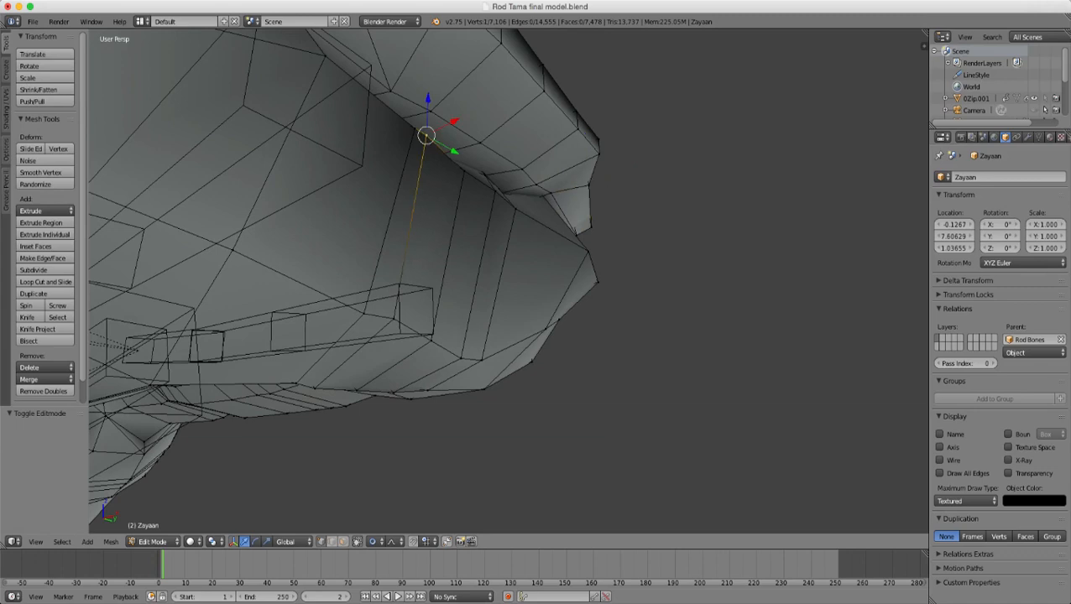
- Select the five vertices in the crease under the sleeve's upper rim and move them 0.051 along X
key(a)
right_click(414, 128)
shift+right_click(427, 135)
shift+right_click(464, 172)
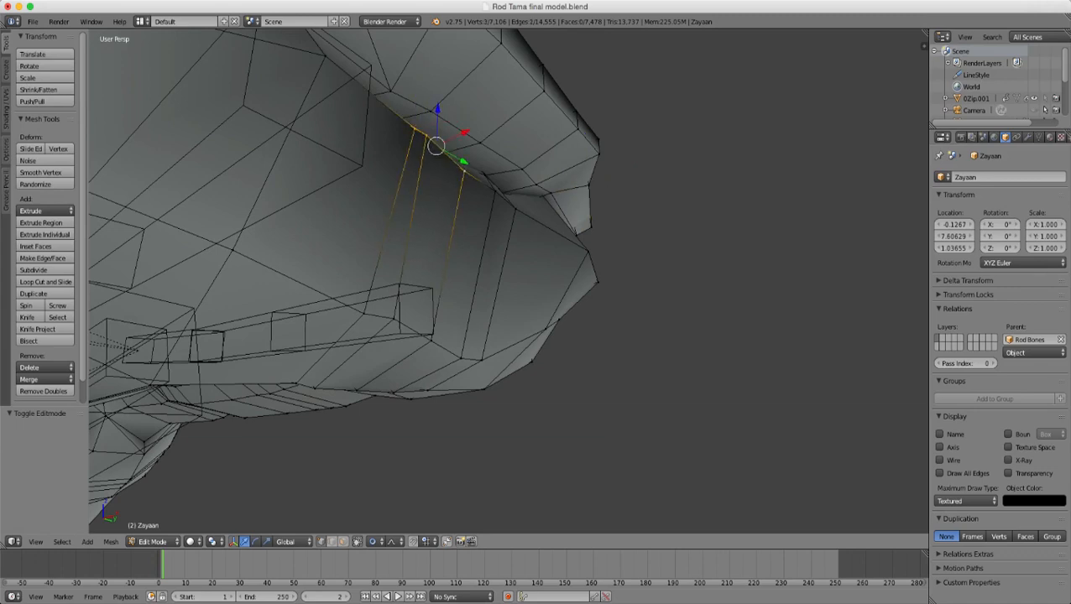
shift+right_click(503, 193)
key(z)
key(c)
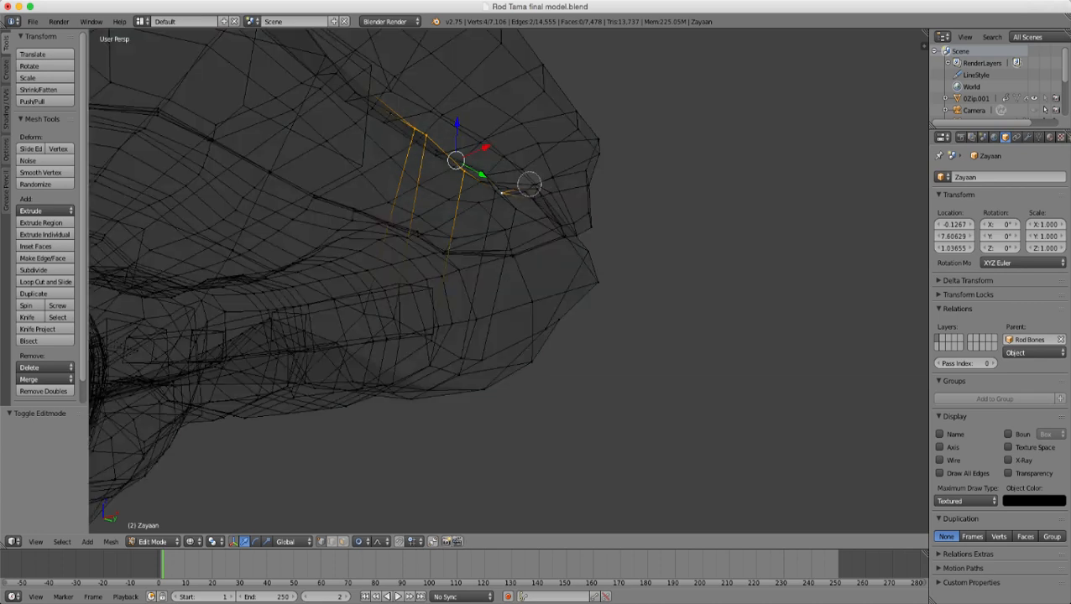
middle_click(507, 190)
key(Escape)
key(z)
shift+right_click(495, 193)
shift+right_click(516, 209)
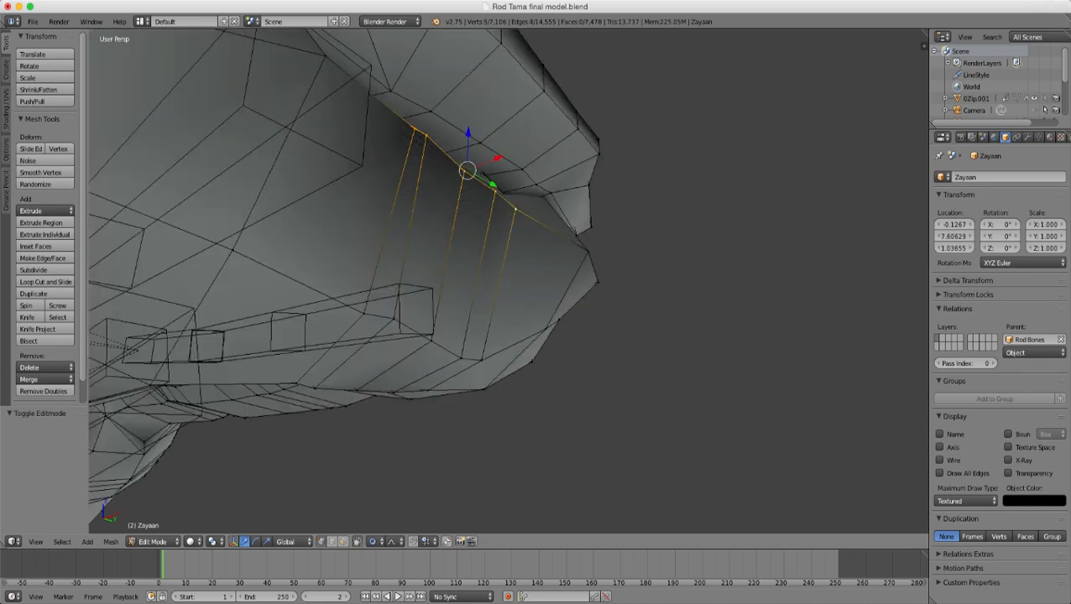
middle_drag(516, 209, 446, 198)
key(g)
key(x)
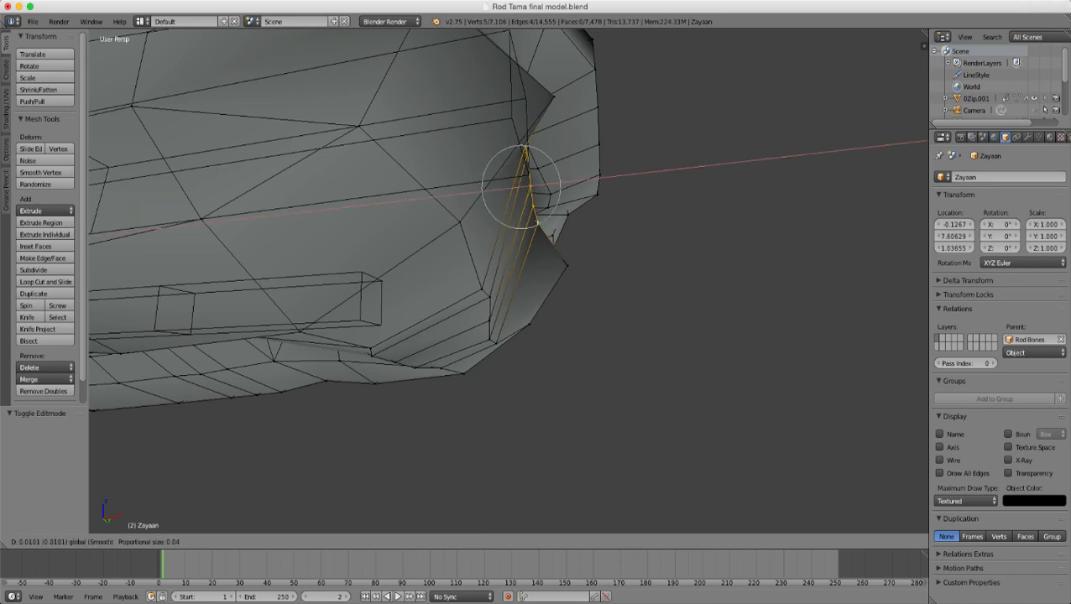
drag(611, 176, 611, 176)
- Select the single vertex in the crease beneath the sleeve's upper rim and lower it 0.027 along Z
mouse_move(611, 176)
middle_down()
mouse_move(499, 161)
mouse_move(436, 197)
mouse_move(550, 183)
mouse_move(562, 192)
mouse_move(512, 201)
mouse_move(579, 203)
mouse_move(636, 231)
mouse_move(611, 240)
middle_up()
scroll(562, 191, up, 3)
key(z)
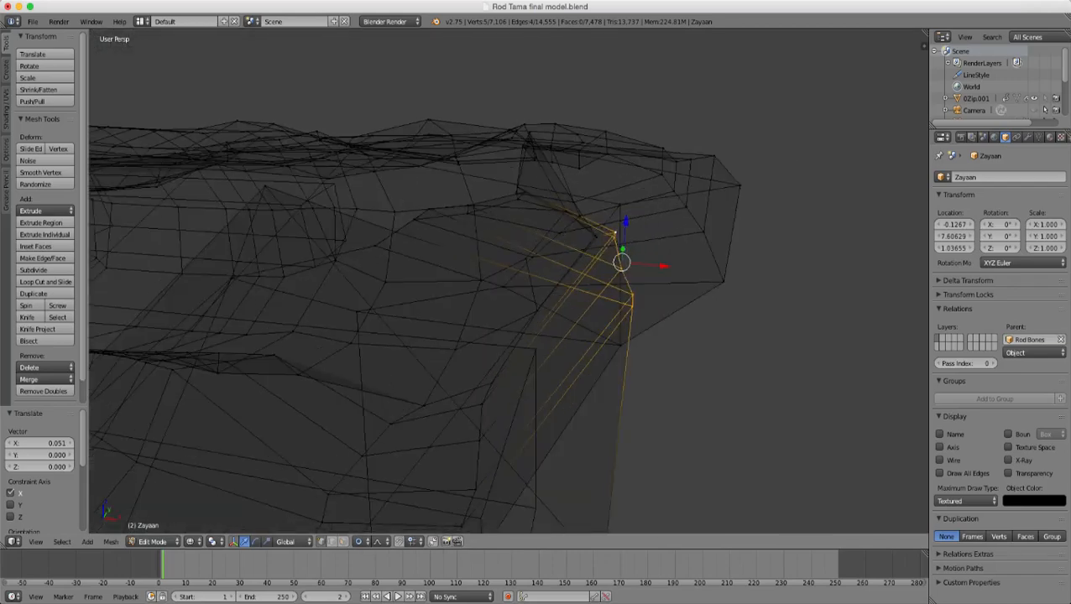
right_click(395, 232)
shift+right_click(414, 220)
shift+right_click(430, 209)
right_click(265, 186)
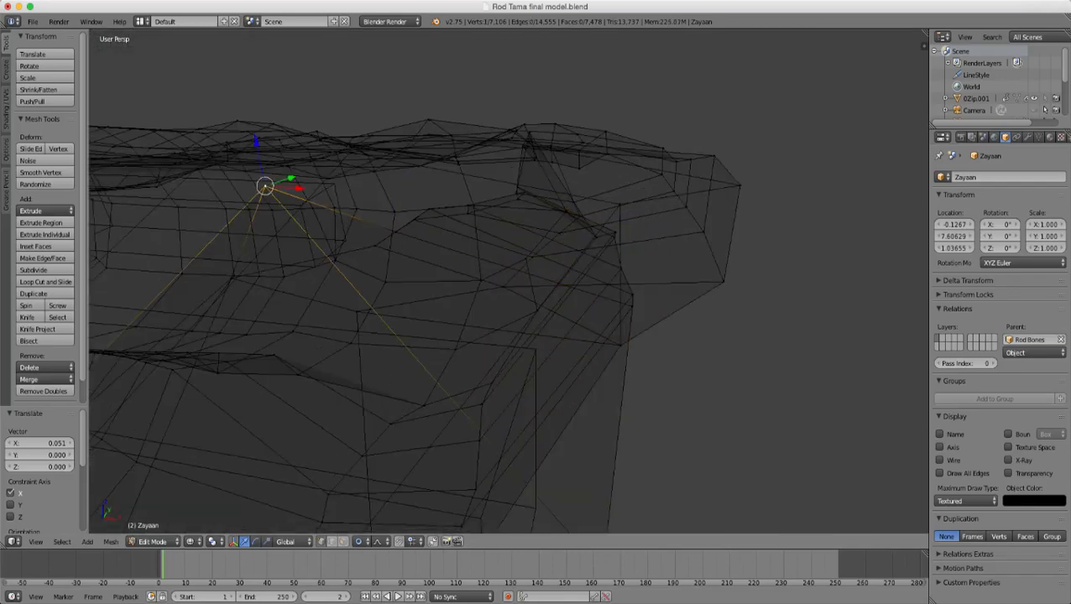
key(z)
mouse_move(266, 185)
middle_down()
mouse_move(230, 195)
mouse_move(100, 152)
middle_up()
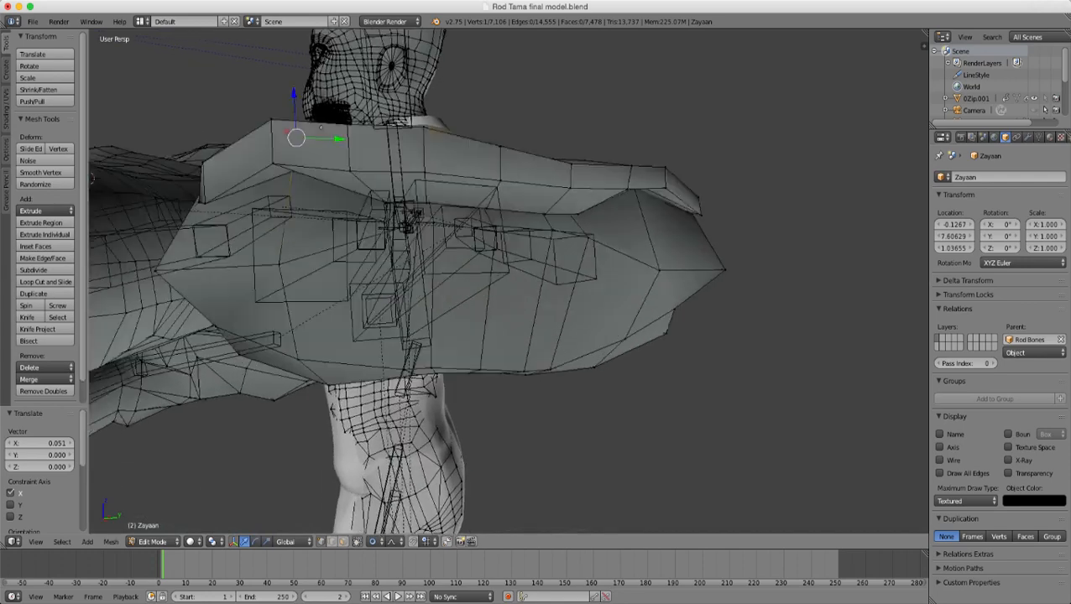
key(z)
key(z)
key(g)
key(z)
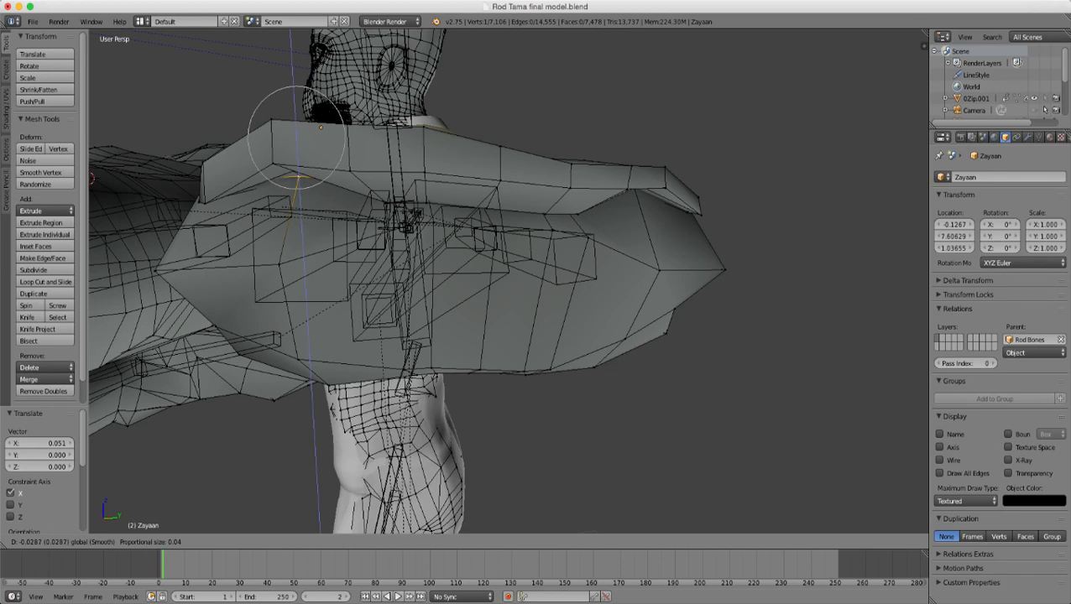
click(298, 176)
- Lower the crease vertex at the opposite end of the sleeve 0.024 along Z and the rim vertex just above it 0.017
mouse_move(298, 176)
middle_down()
mouse_move(252, 190)
mouse_move(293, 195)
middle_up()
key(z)
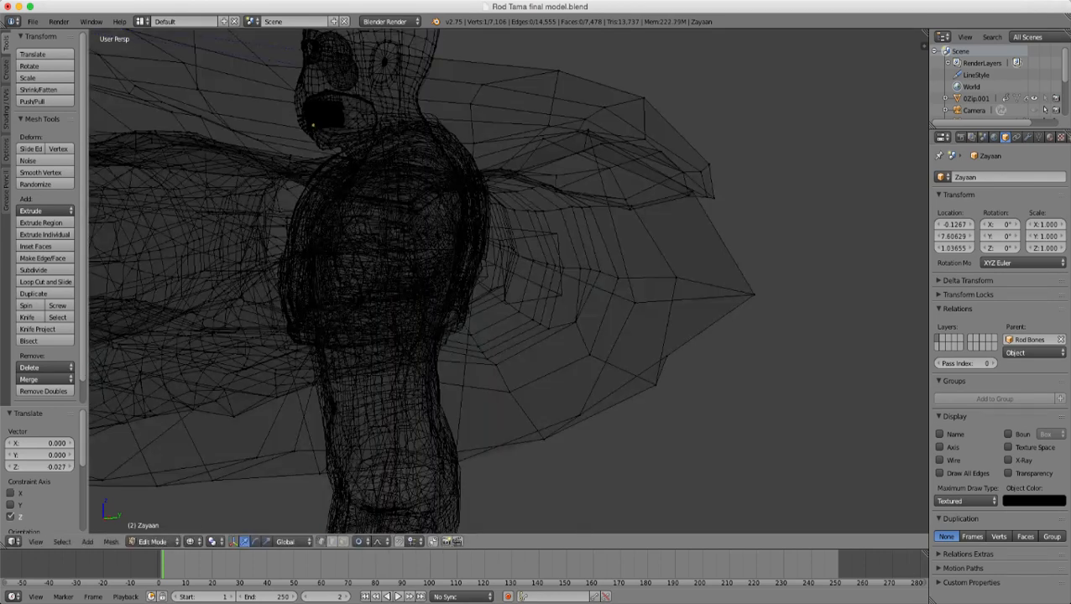
key(z)
key(g)
key(z)
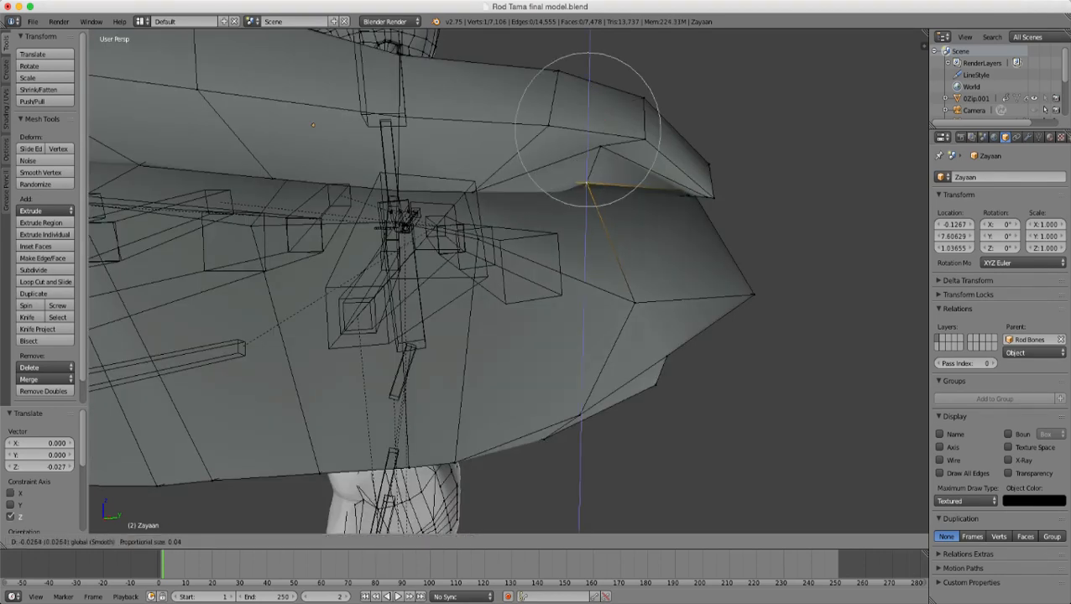
key(Return)
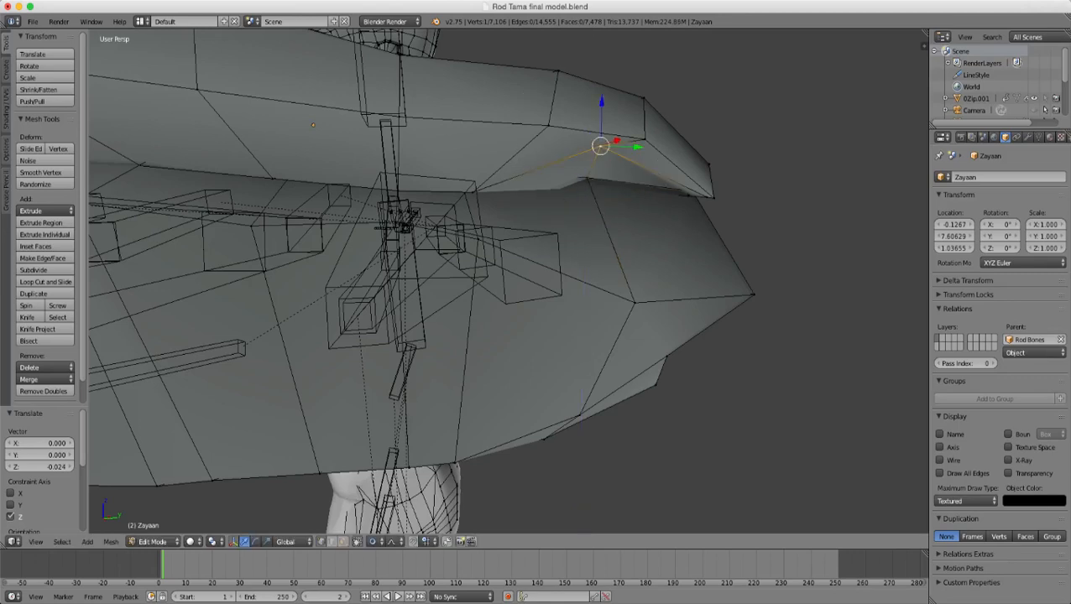
key(g)
key(z)
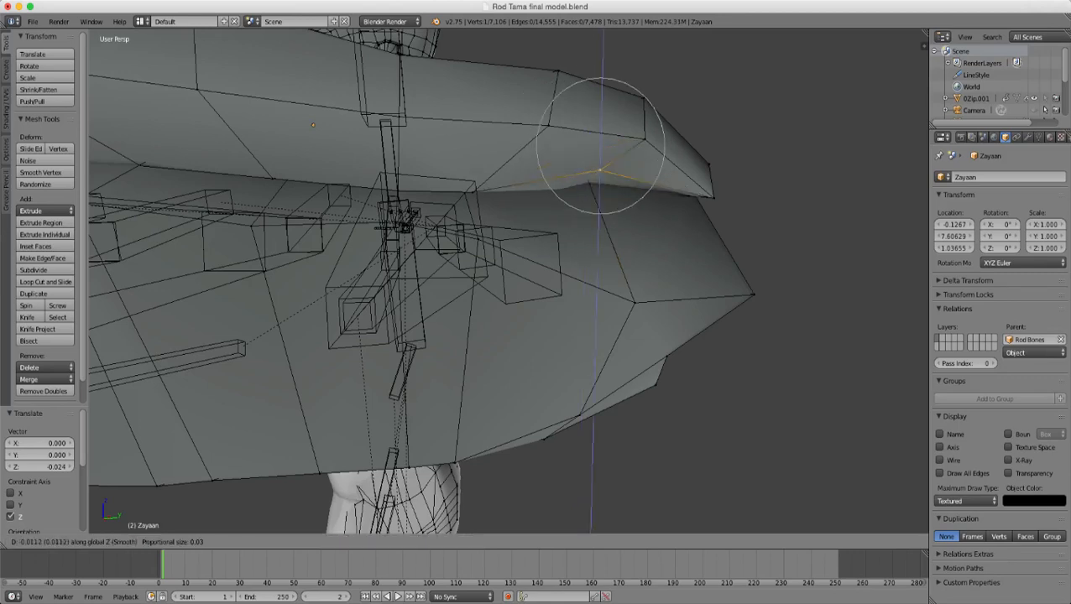
key(Return)
- Select the two nearly coincident vertices at the peak of the rim's underside and lower them 0.010 along Z with proportional size 0.04
middle_drag(509, 281, 612, 273)
scroll(509, 281, up, 2)
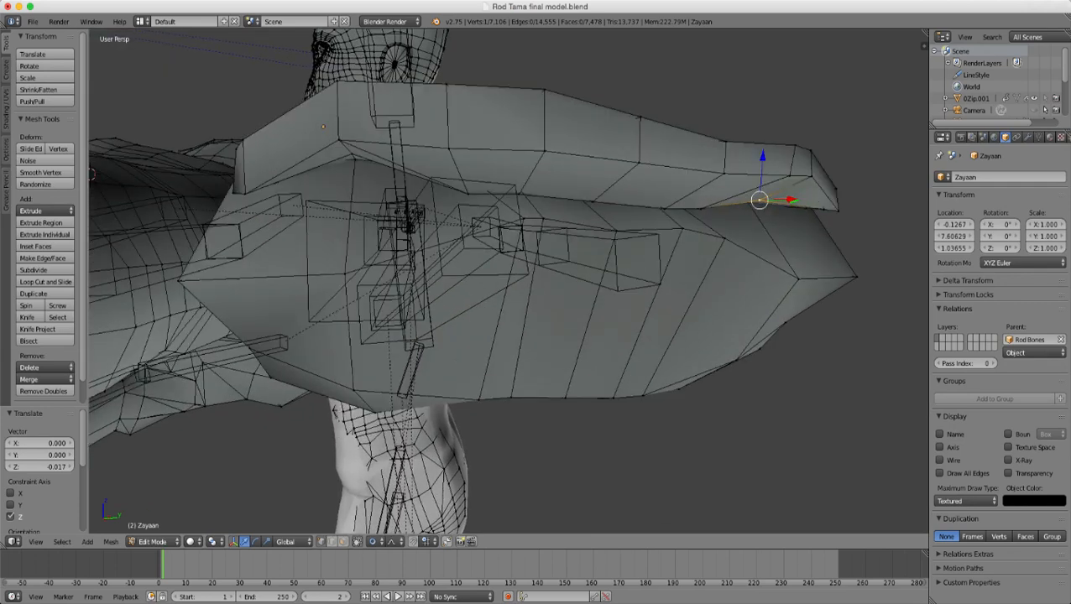
right_click(355, 160)
right_click(352, 154)
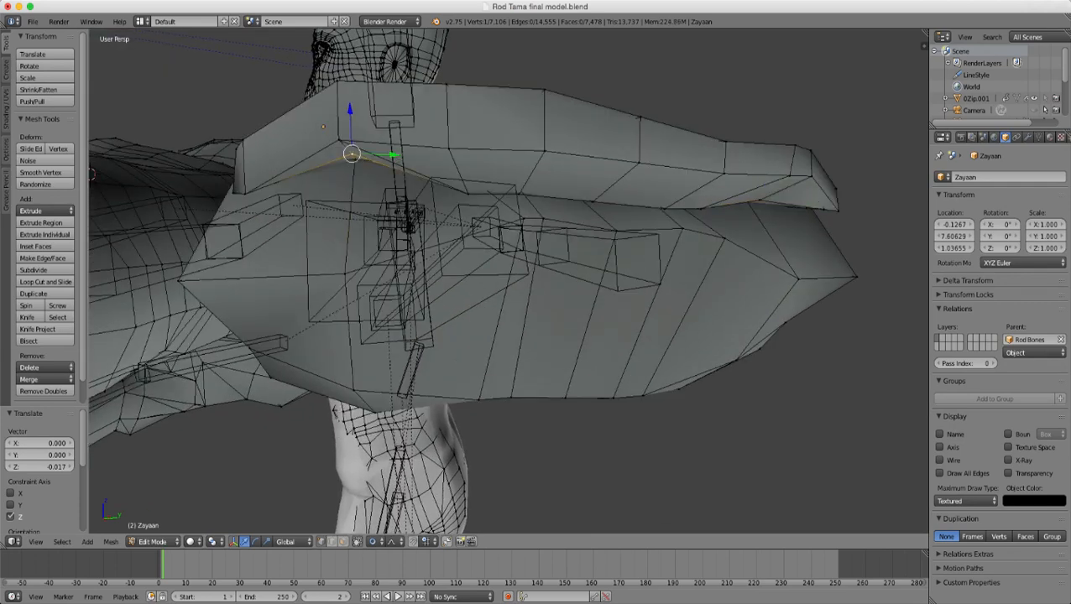
shift+right_click(355, 159)
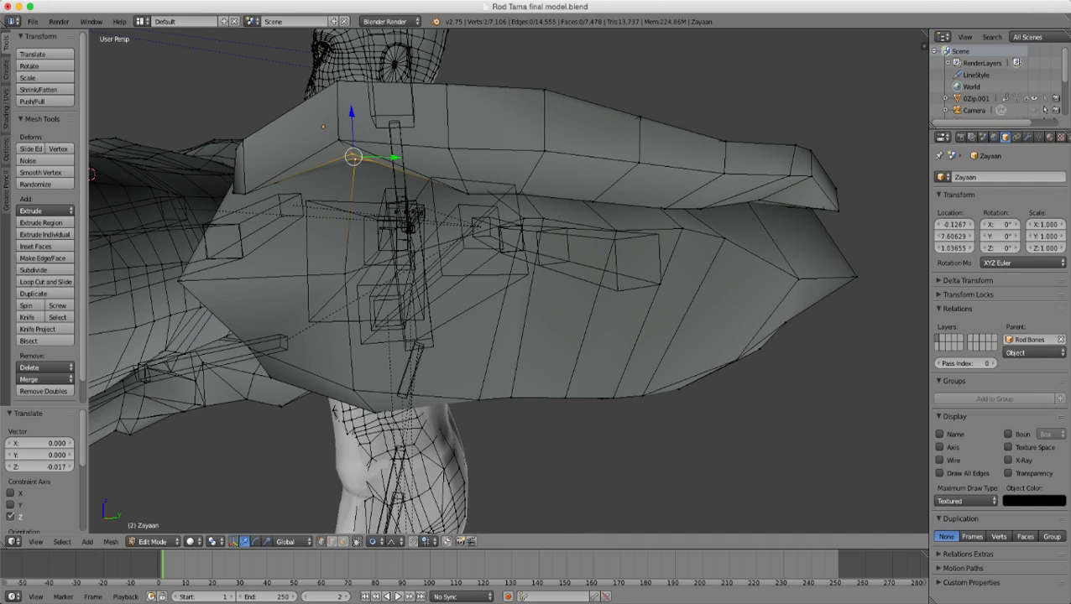
key(g)
key(z)
scroll(355, 173, down, 5)
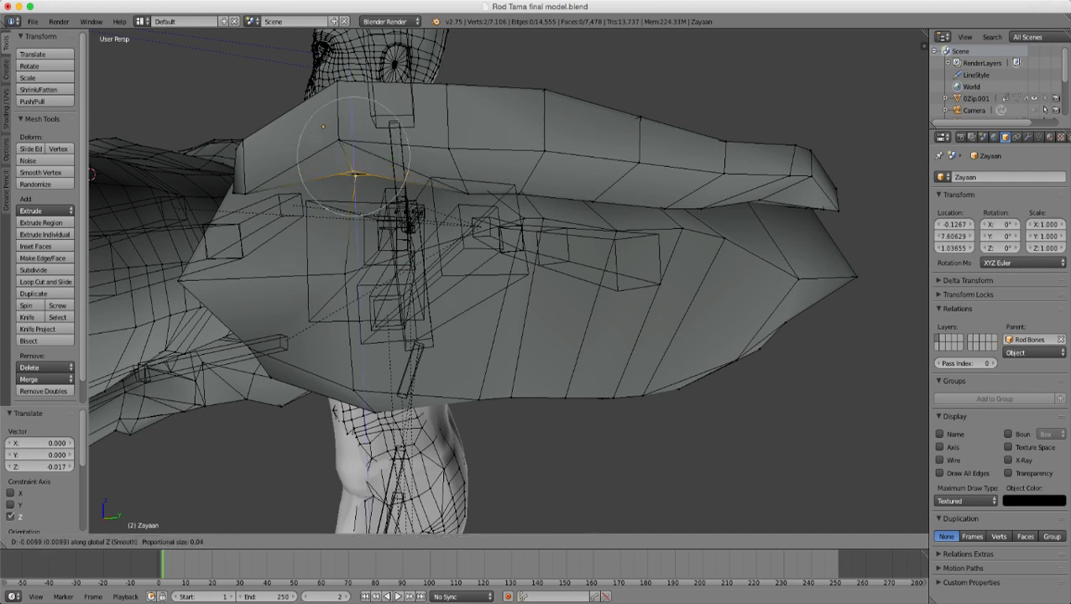
click(355, 174)
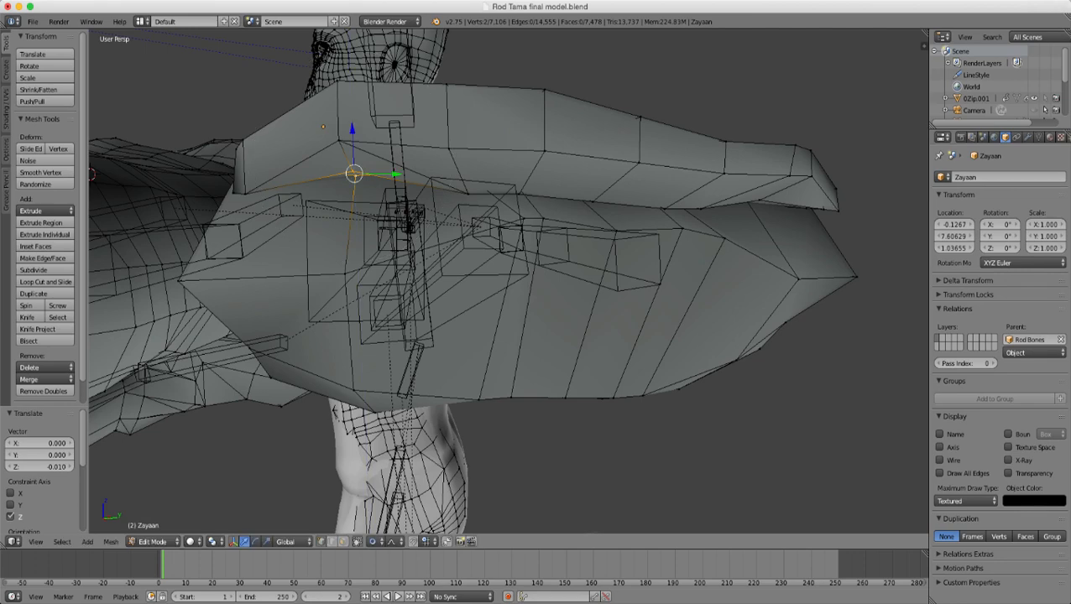
- Select two adjacent vertices on the sleeve's outer edge and move them 0.013 along X
middle_drag(355, 174, 294, 200)
right_click(591, 203)
shift+right_click(683, 200)
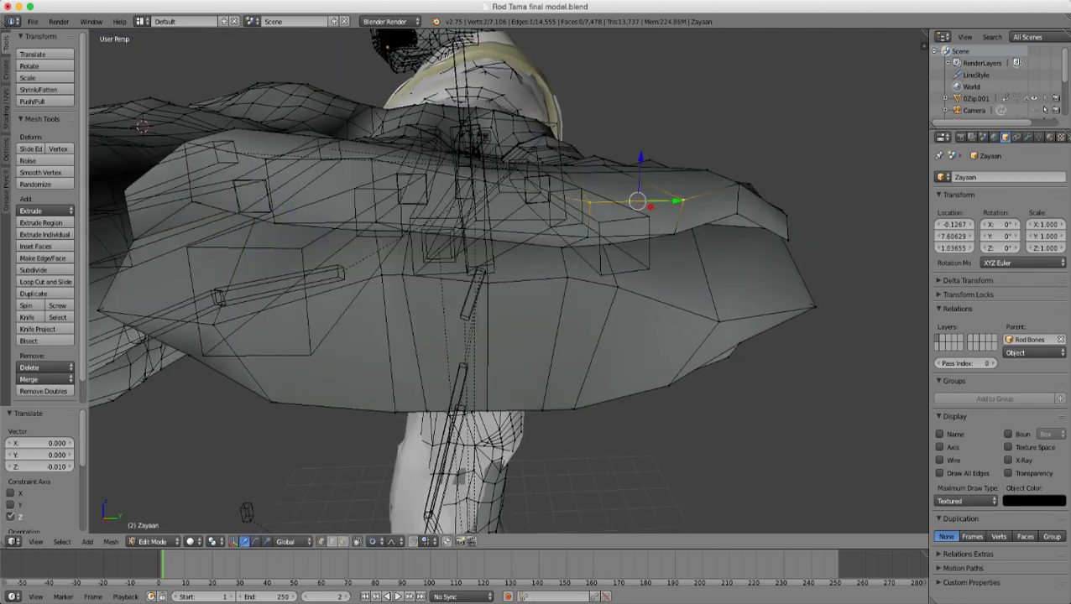
shift+right_click(587, 236)
middle_drag(587, 237, 819, 197)
key(g)
key(x)
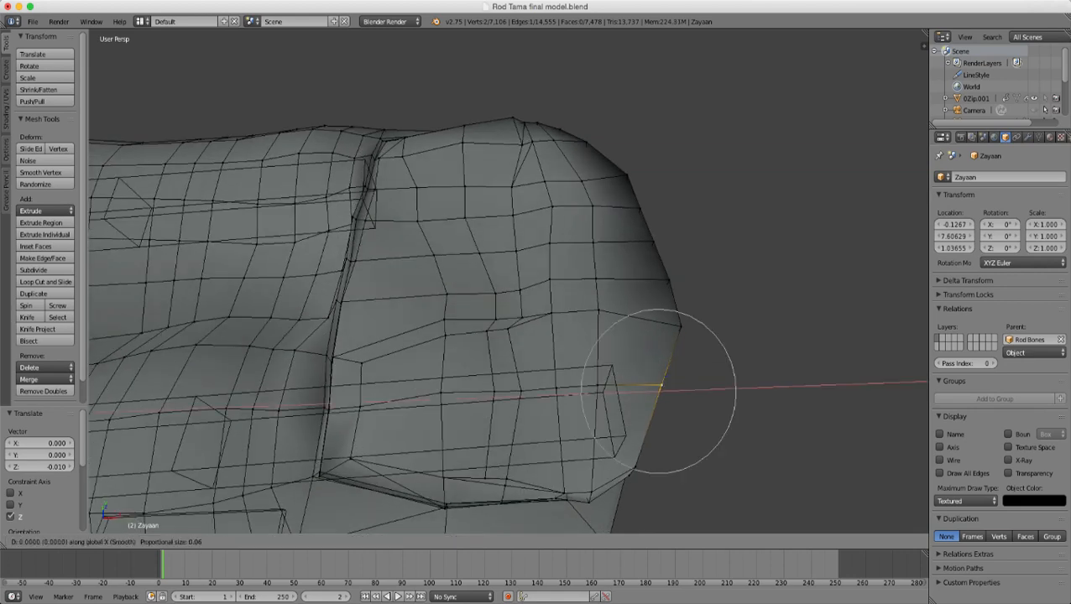
key(Return)
- Circle-select the dented patch of faces on top of the sleeve end and smooth its vertices
middle_drag(705, 335, 705, 277)
middle_drag(503, 251, 571, 220)
scroll(514, 207, up, 2)
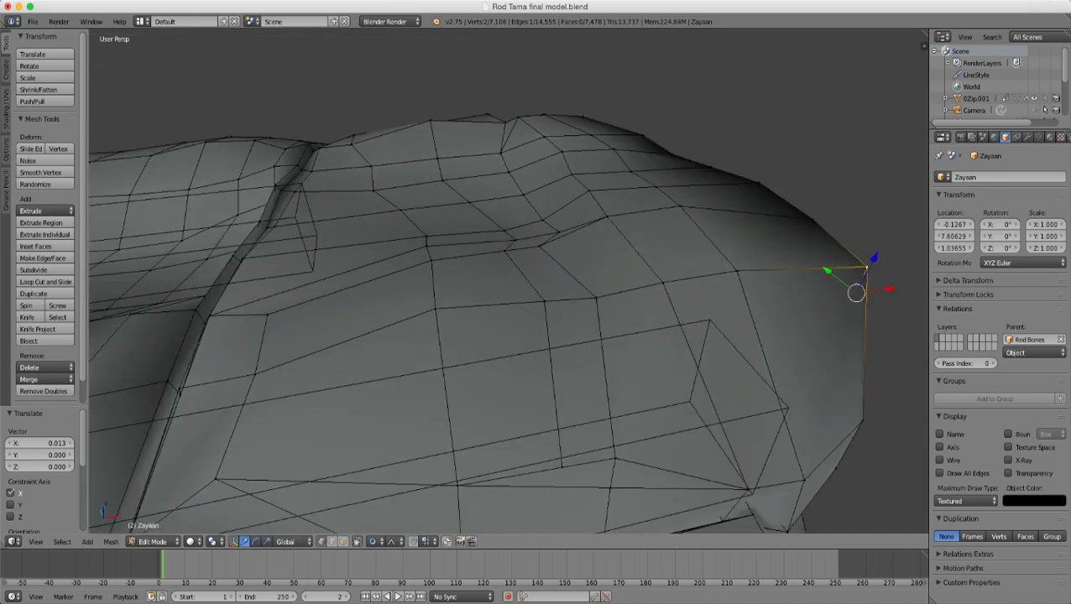
key(a)
key(c)
mouse_move(448, 201)
mouse_down()
mouse_move(395, 198)
mouse_move(390, 187)
mouse_up()
mouse_move(495, 179)
mouse_down()
mouse_move(509, 203)
mouse_move(466, 238)
mouse_move(453, 228)
mouse_up()
key(Escape)
scroll(504, 252, down, 2)
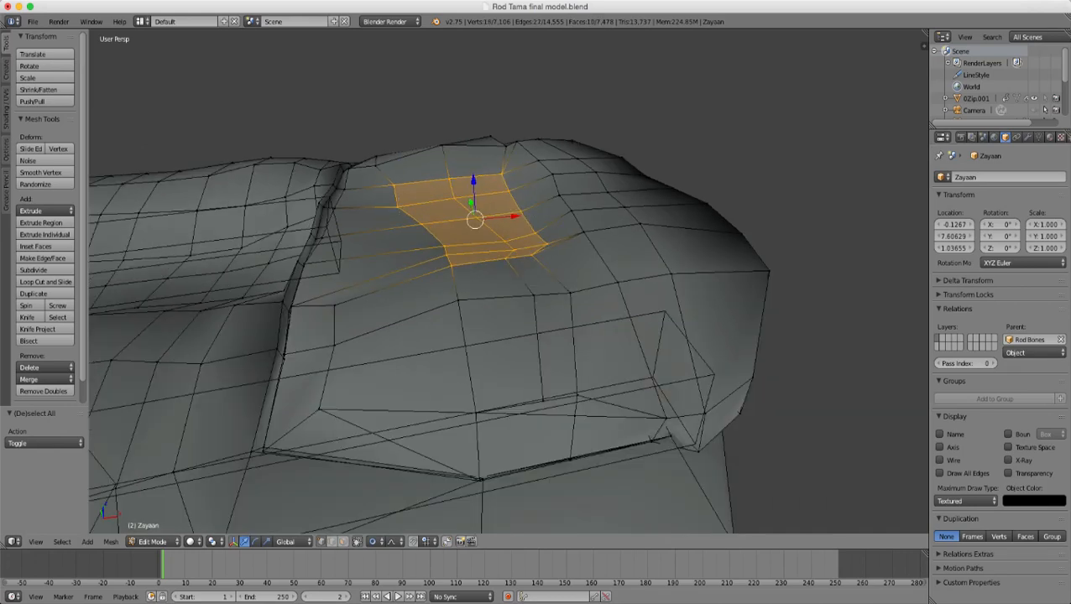
middle_drag(542, 262, 550, 289)
scroll(550, 289, up, 2)
key(w)
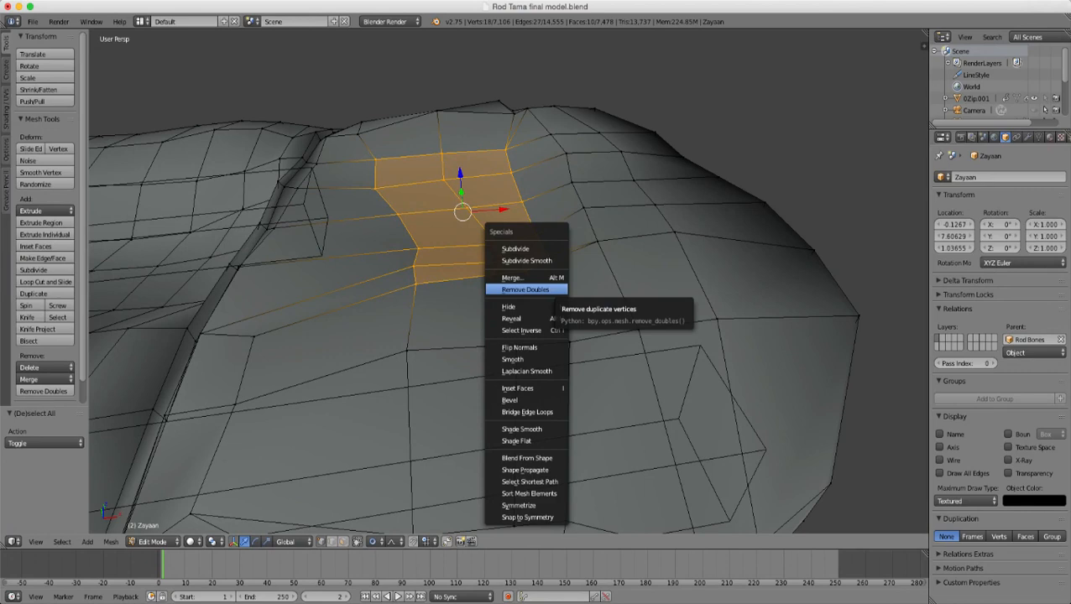
click(516, 359)
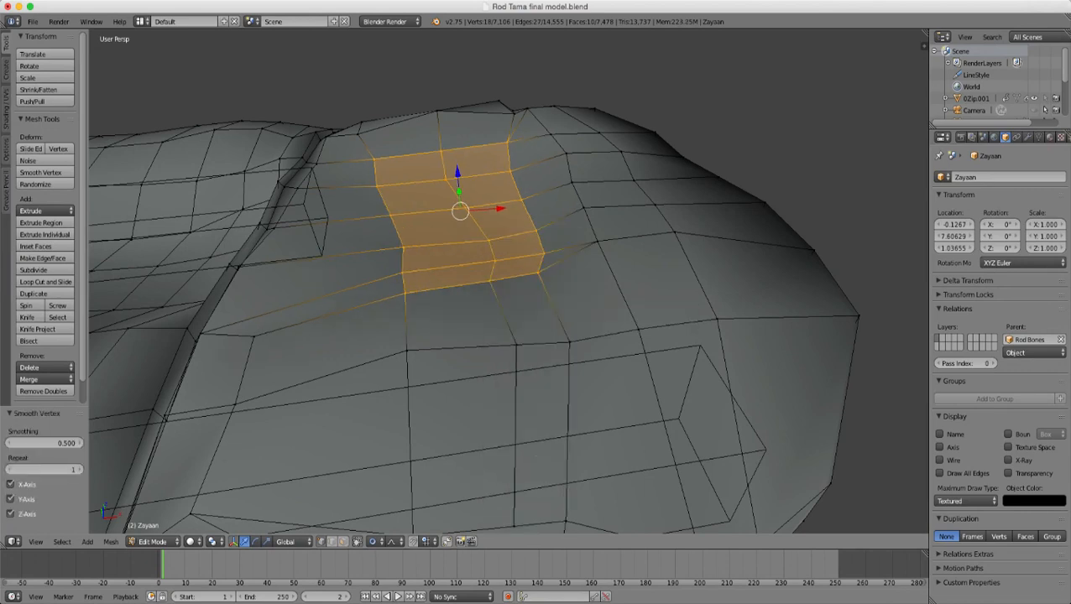
- Raise the smoothed patch of faces 0.011 along Z with proportional editing
middle_drag(544, 359, 520, 251)
key(g)
key(z)
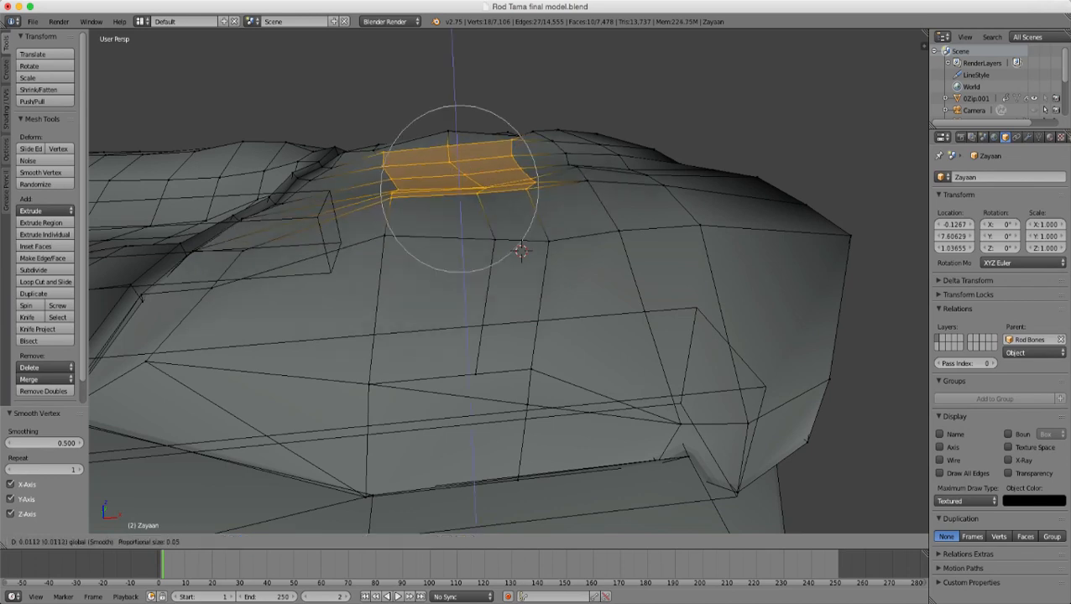
click(520, 251)
- Select three vertices in a row across the smoothed patch and raise them 0.009 along Z
middle_drag(521, 251, 522, 316)
right_click(482, 208)
shift+right_click(531, 199)
shift+right_click(396, 211)
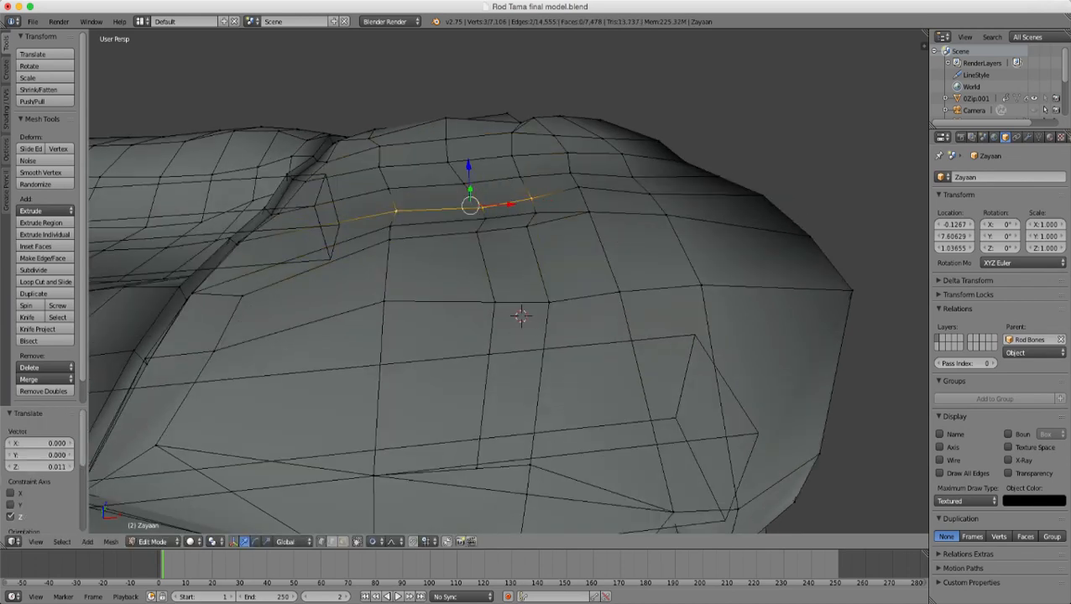
middle_drag(396, 211, 400, 187)
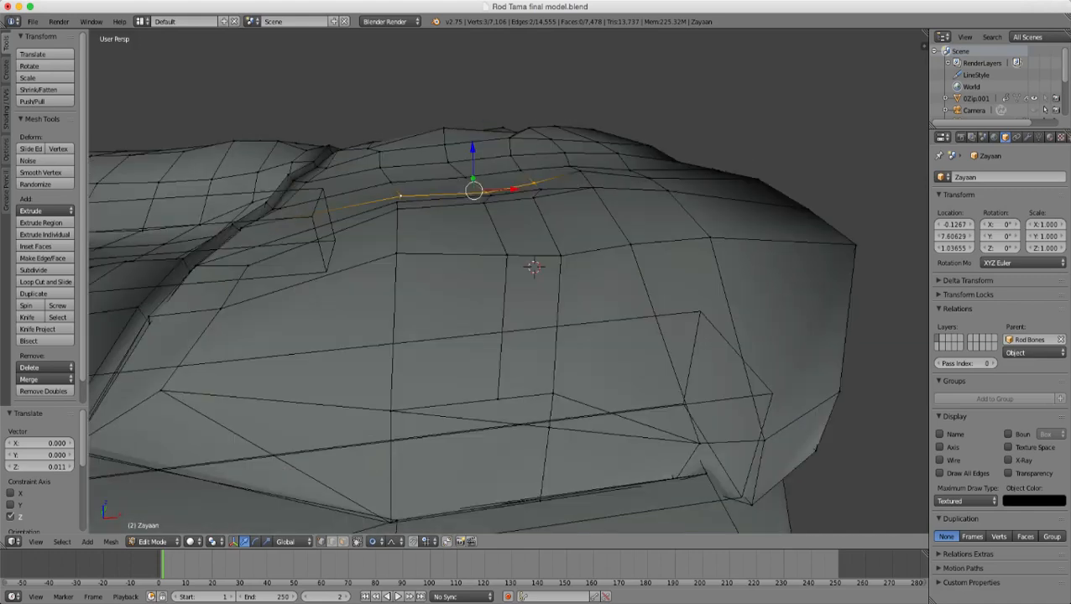
key(g)
key(z)
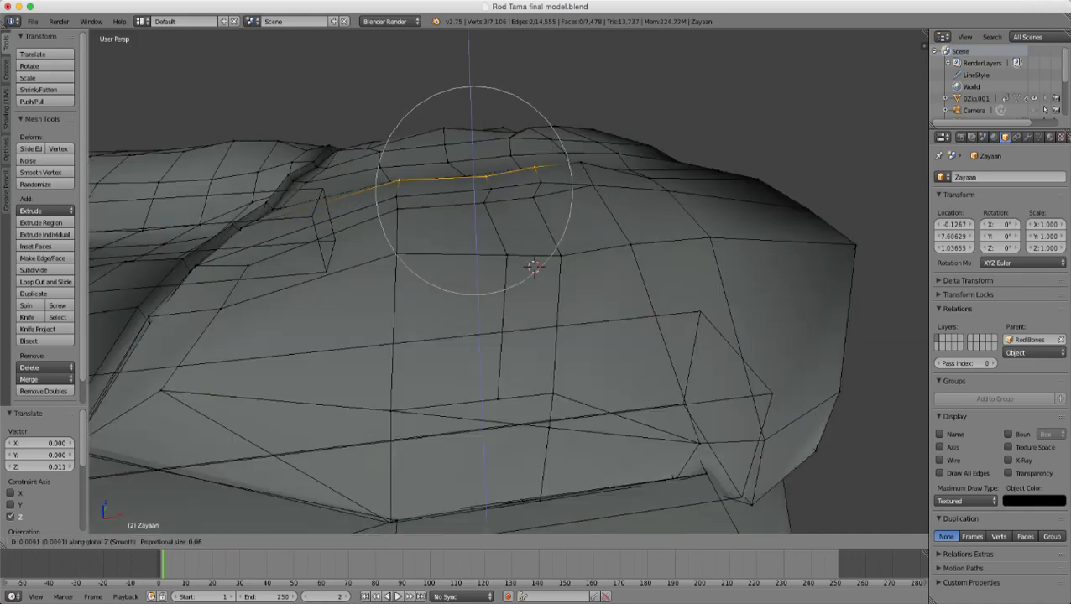
click(525, 269)
- Examine the sleeve's smoothed top and its rim from several angles in Object Mode
middle_drag(526, 268, 591, 409)
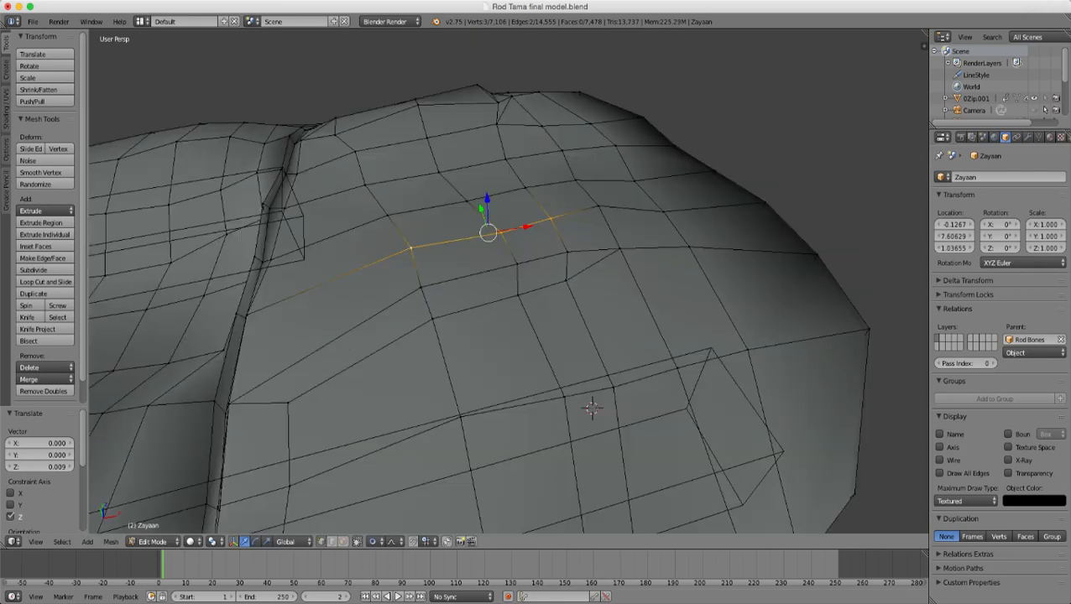
key(Tab)
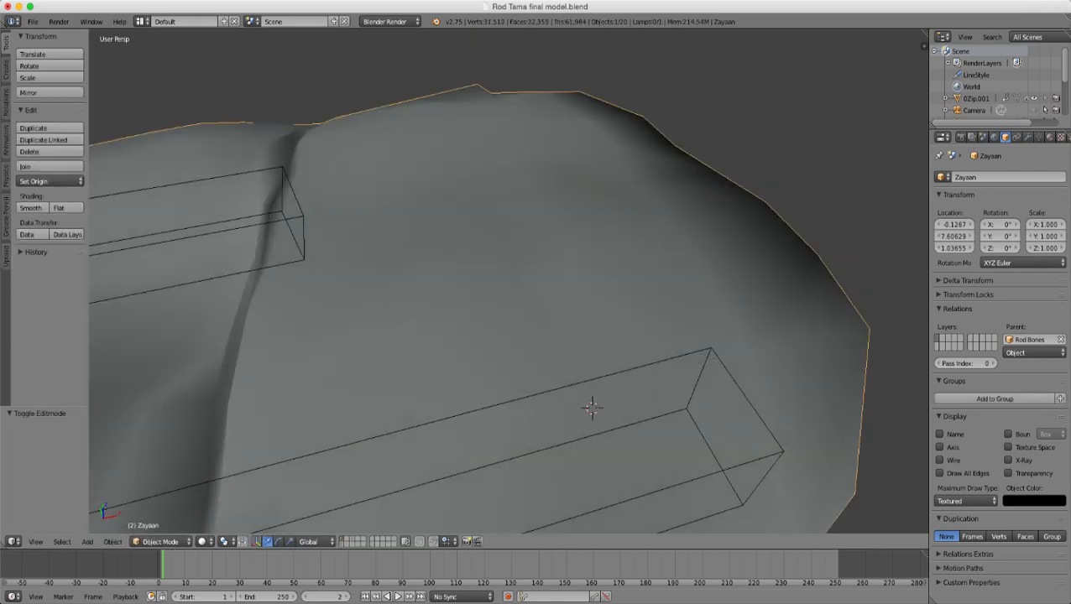
scroll(527, 312, down, 4)
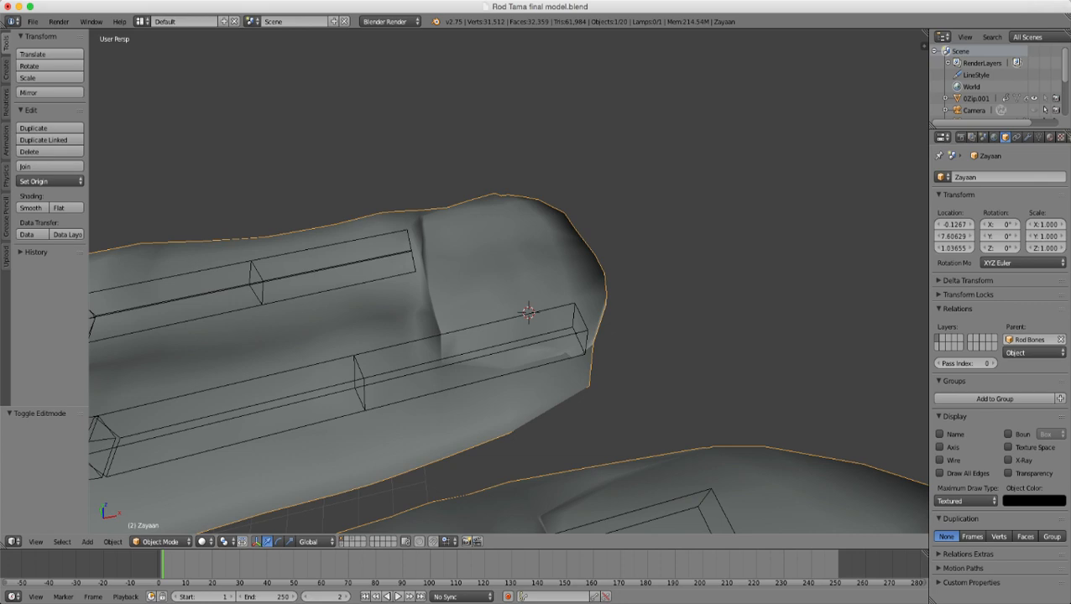
middle_drag(527, 312, 537, 180)
scroll(524, 301, up, 3)
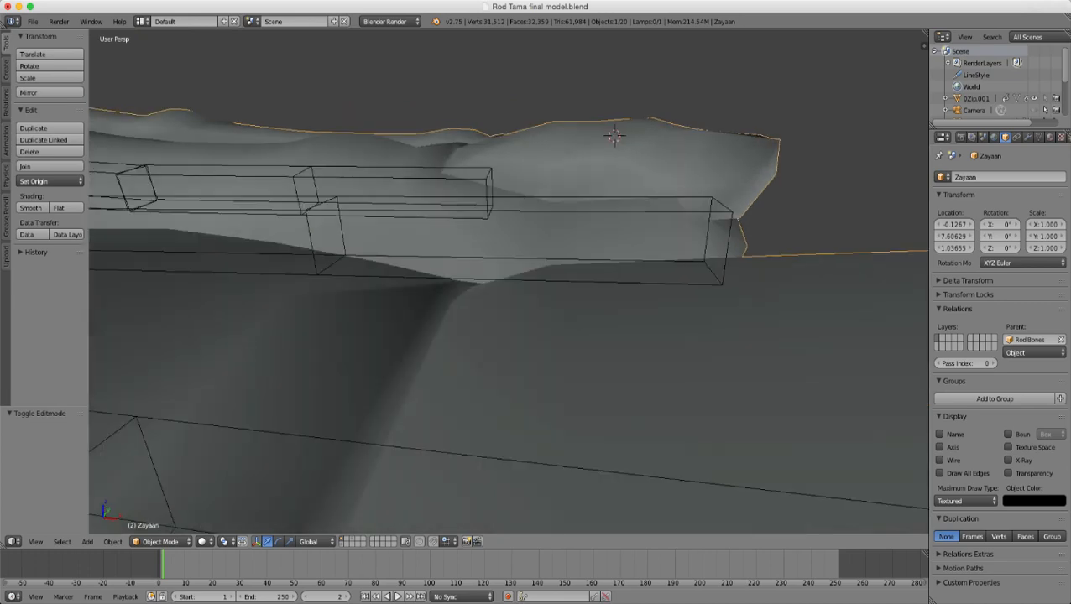
scroll(537, 302, down, 6)
middle_drag(537, 302, 500, 338)
scroll(549, 315, up, 6)
scroll(516, 323, up, 3)
- In Edit Mode, select the two lower vertices of the sleeve's overhanging rim and raise them 0.012 along Z with proportional size 0.04
key(Tab)
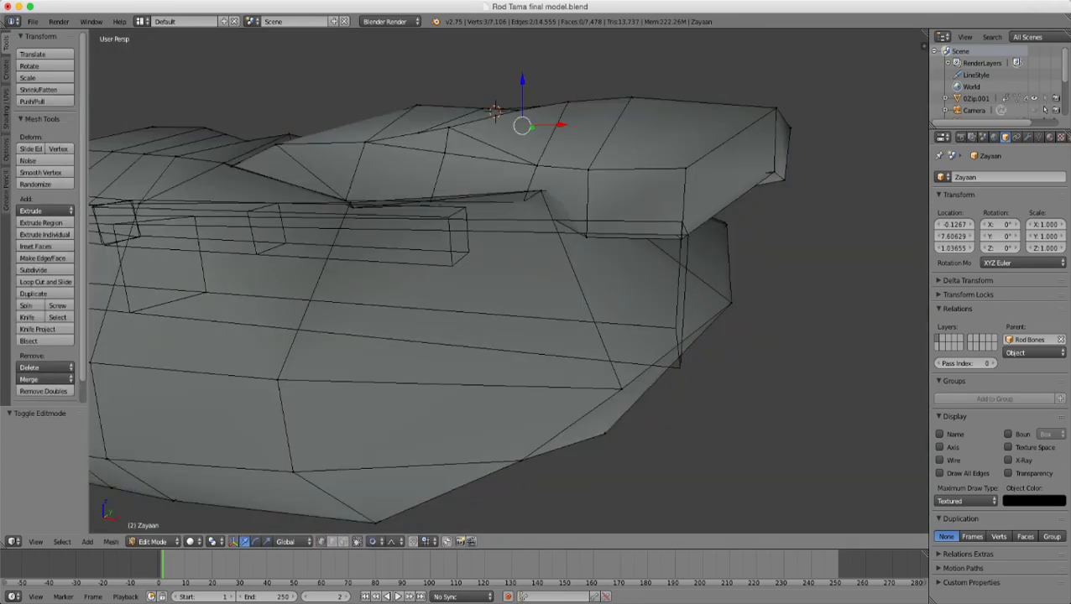
right_click(681, 240)
shift+right_click(587, 236)
key(z)
key(z)
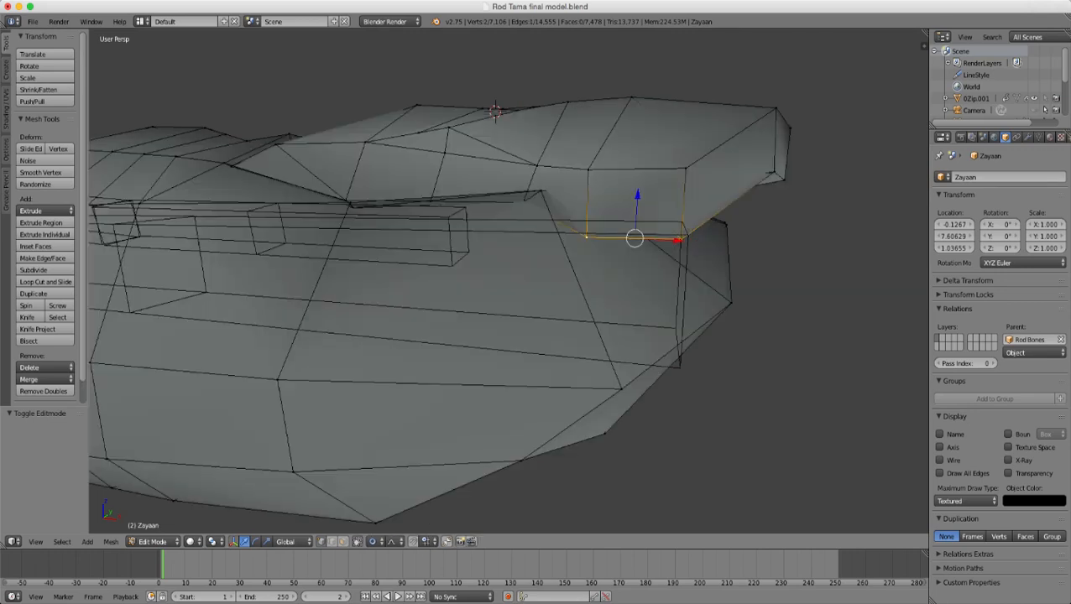
key(g)
key(z)
scroll(636, 237, up, 4)
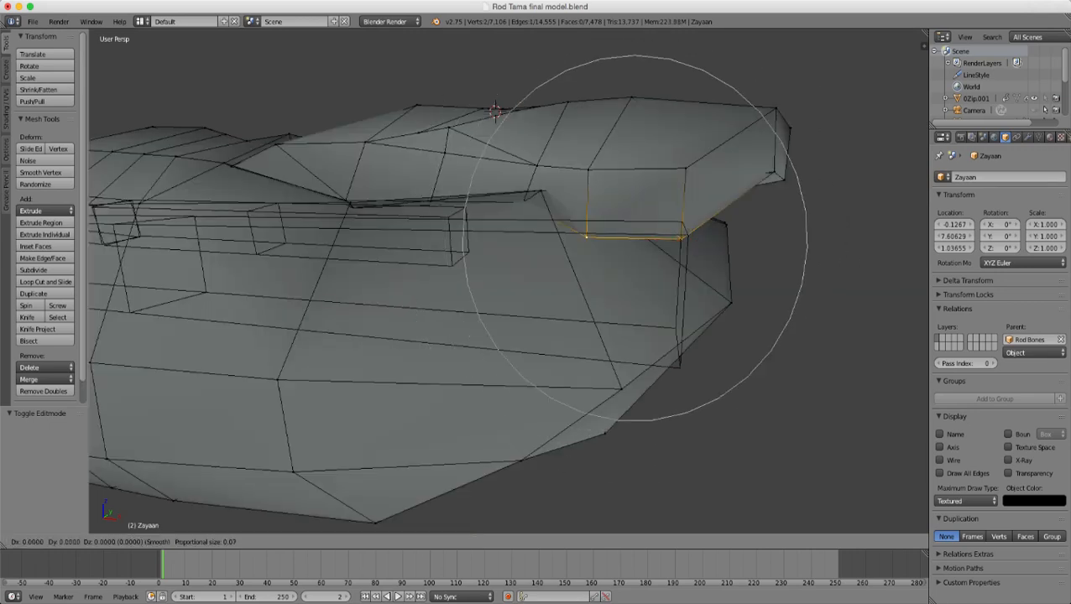
scroll(636, 238, up, 7)
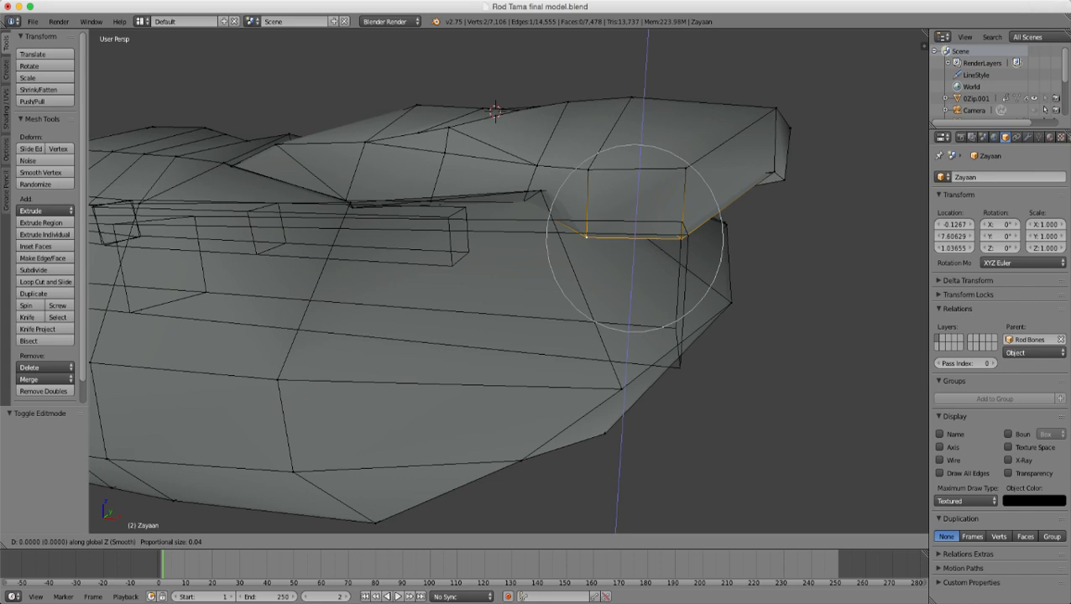
click(636, 209)
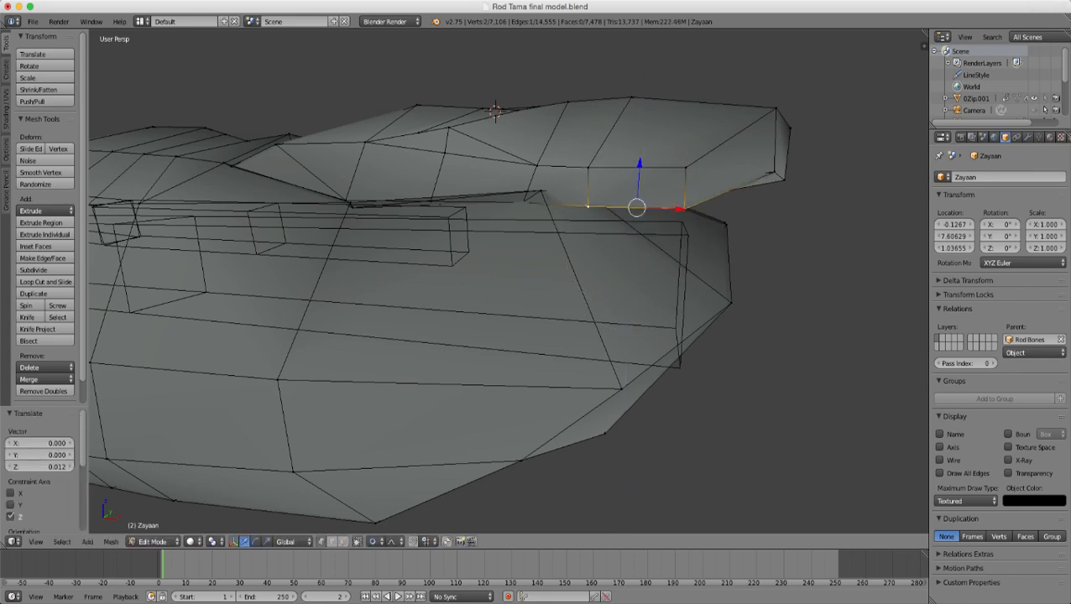
- Select the four vertices of the rim face and raise them 0.005 along Z with proportional size 0.03
scroll(635, 210, down, 7)
middle_drag(635, 210, 293, 223)
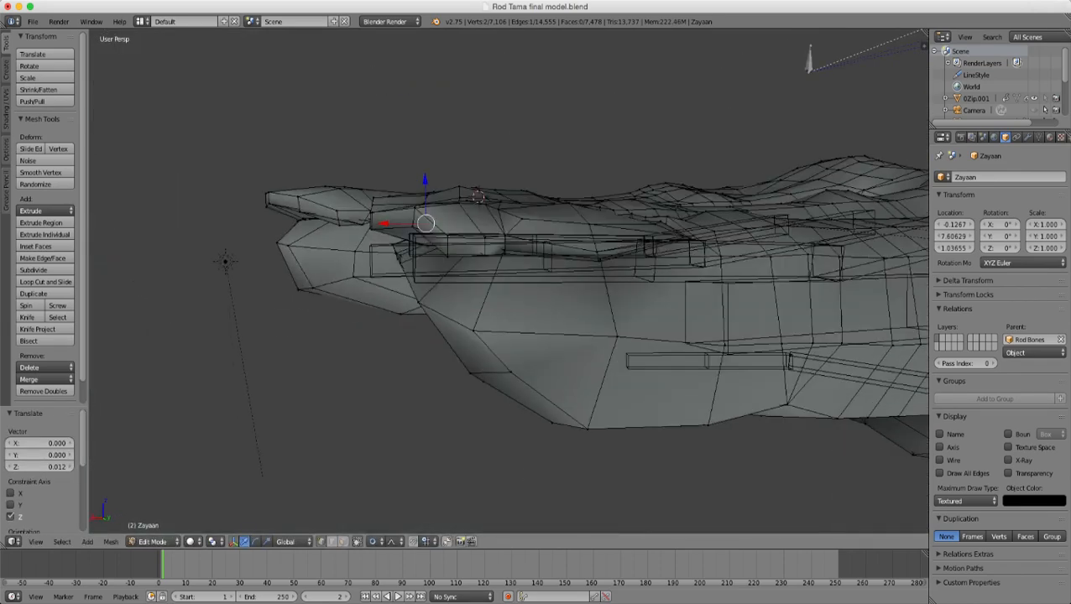
scroll(294, 224, up, 2)
scroll(474, 239, up, 2)
middle_drag(475, 239, 481, 245)
right_click(489, 255)
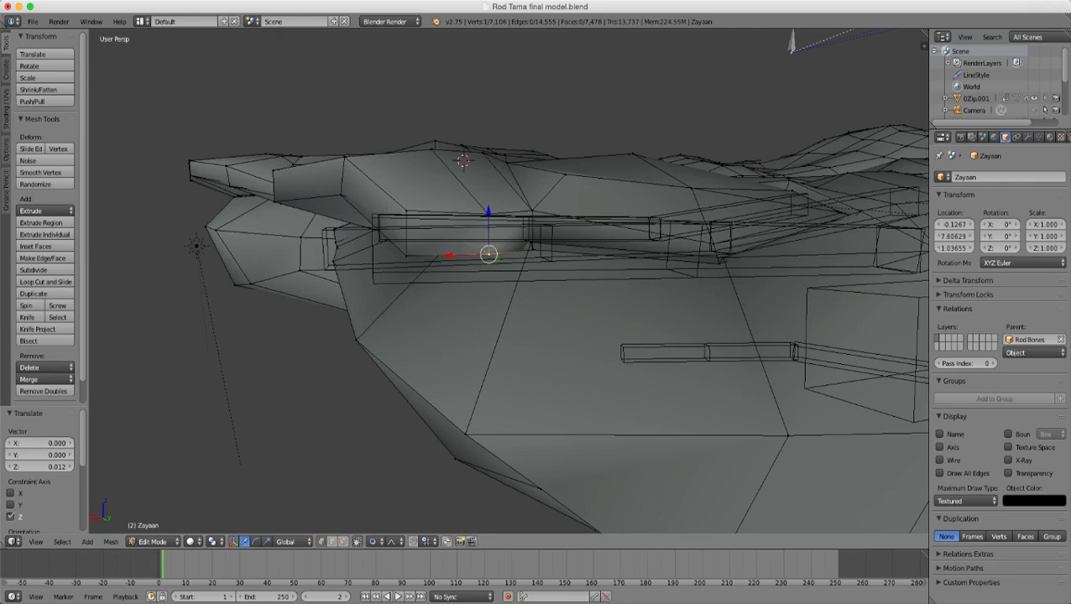
shift+right_click(488, 213)
shift+right_click(406, 212)
shift+right_click(407, 254)
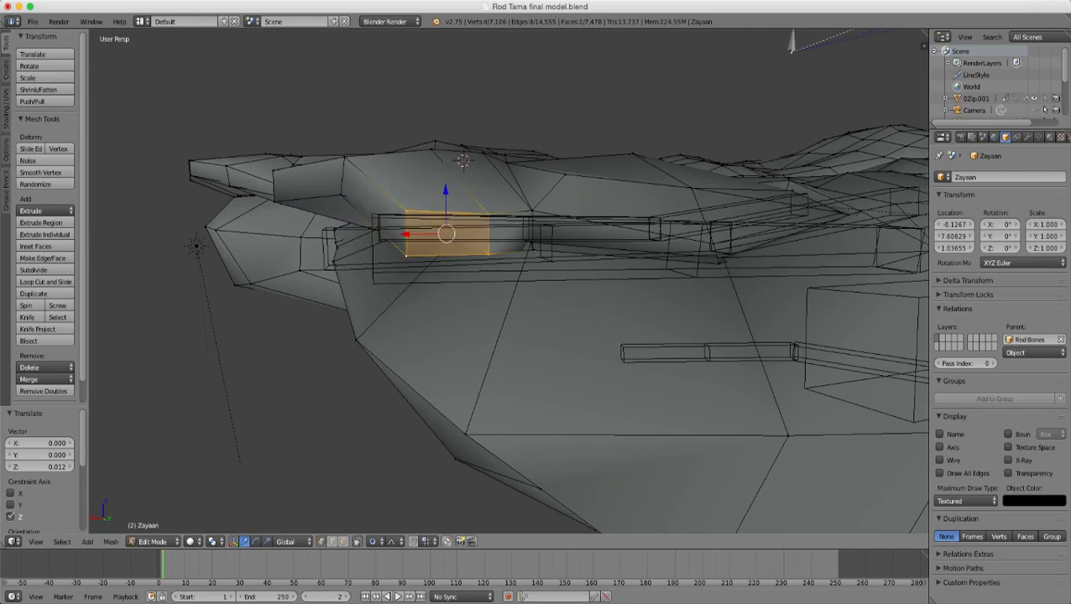
key(g)
key(z)
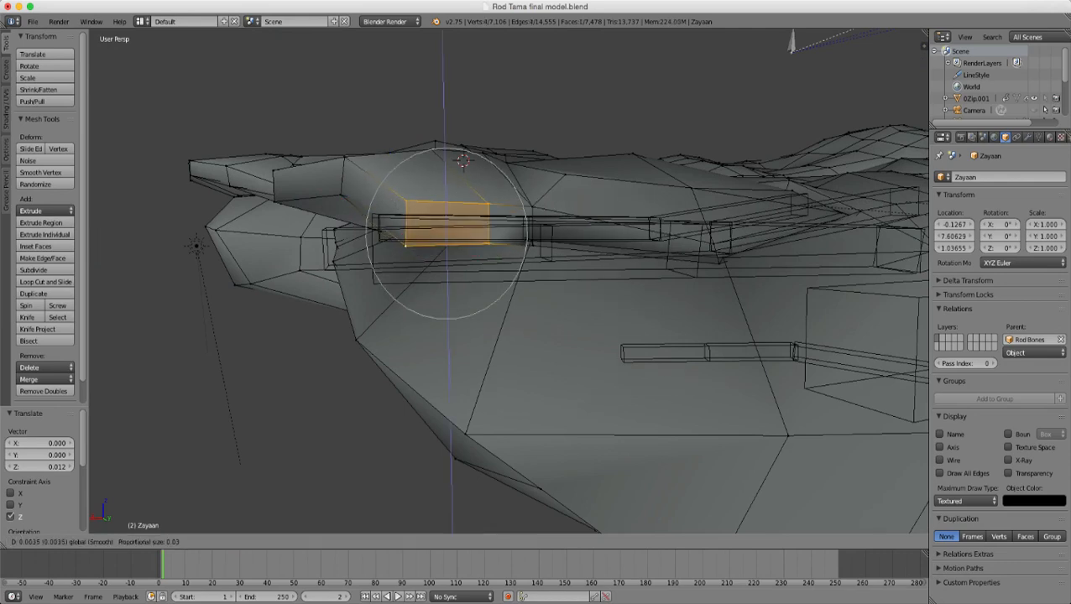
click(408, 245)
- Select a row of vertices along the lower edge of the sleeve's rim and raise them 0.013 along Z
scroll(411, 246, down, 6)
middle_drag(412, 245, 583, 213)
scroll(522, 244, up, 3)
right_click(566, 211)
shift+right_click(516, 211)
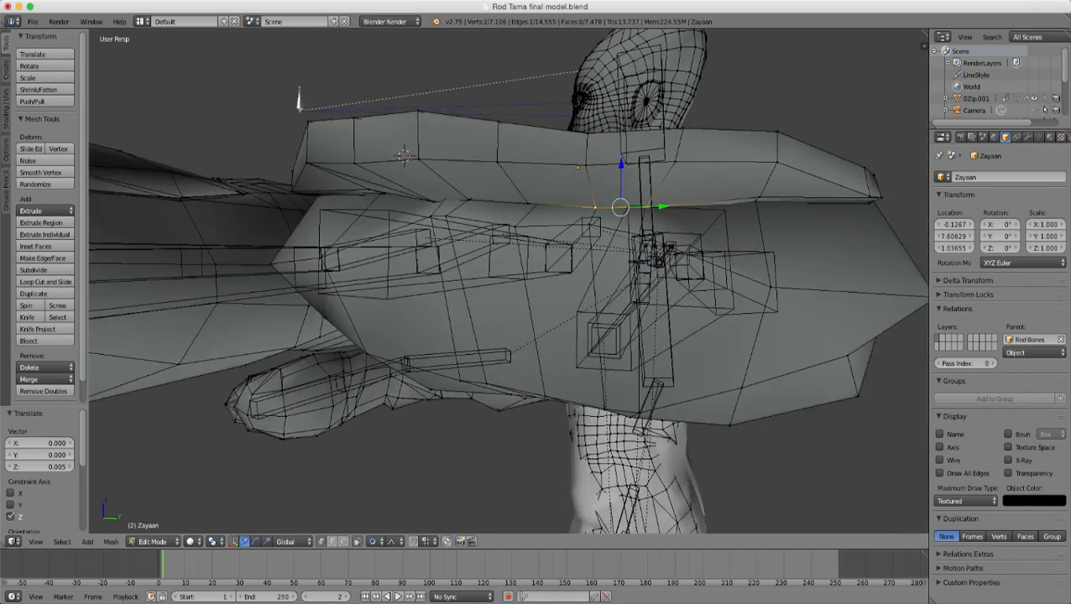
shift+right_click(526, 203)
shift+right_click(469, 199)
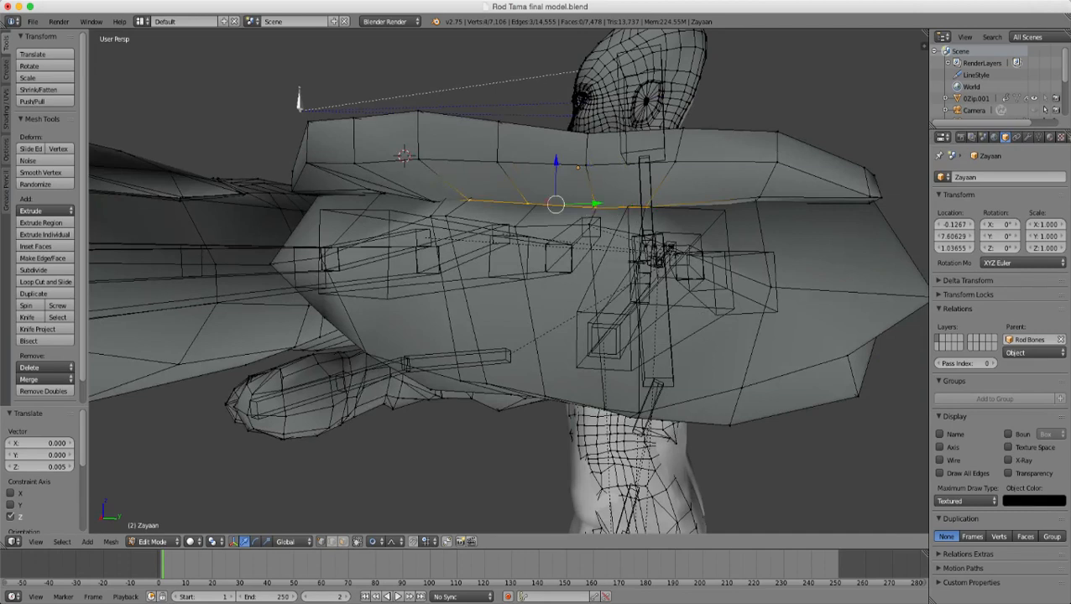
drag(555, 162, 556, 140)
- Raise the next vertex on the rim's lower edge 0.013 along Z and shift it -0.013 along Y
right_click(435, 202)
middle_drag(435, 202, 484, 203)
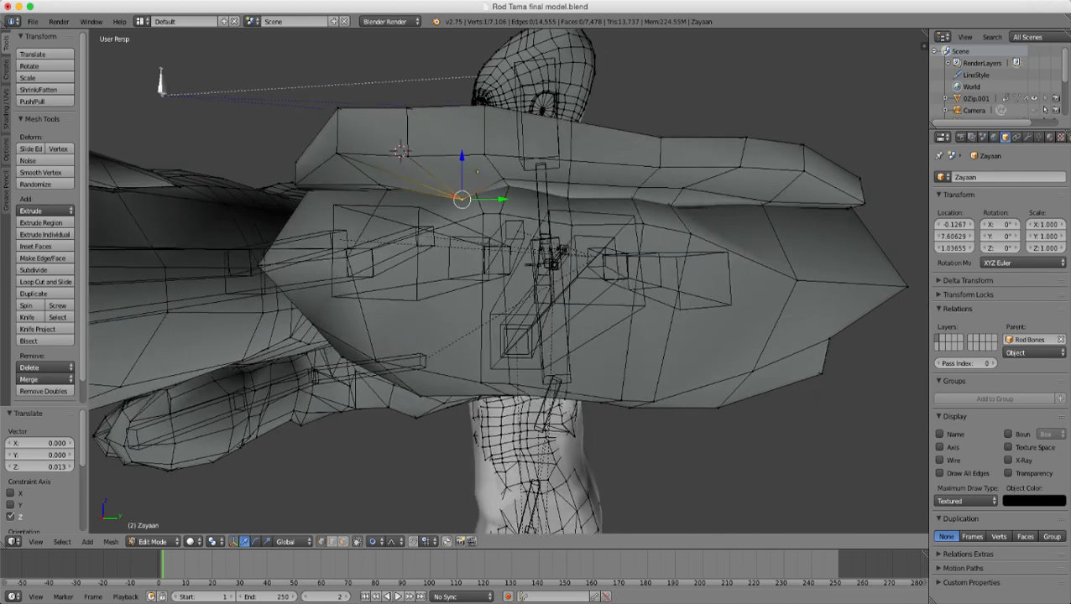
drag(462, 157, 461, 138)
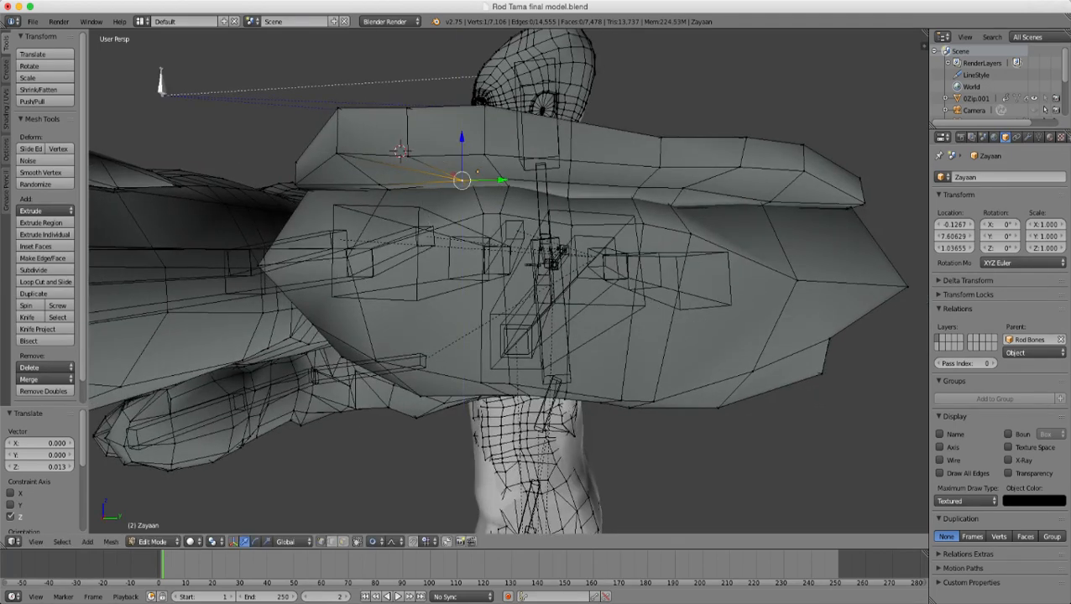
drag(501, 180, 483, 179)
- Raise two neighbouring vertices on the upper edge of the rim along Z, one by 0.007 and the next by 0.005
middle_drag(483, 180, 472, 219)
right_click(605, 231)
mouse_move(604, 232)
middle_down()
mouse_move(601, 275)
mouse_move(598, 218)
middle_up()
scroll(601, 275, up, 1)
shift+right_click(606, 243)
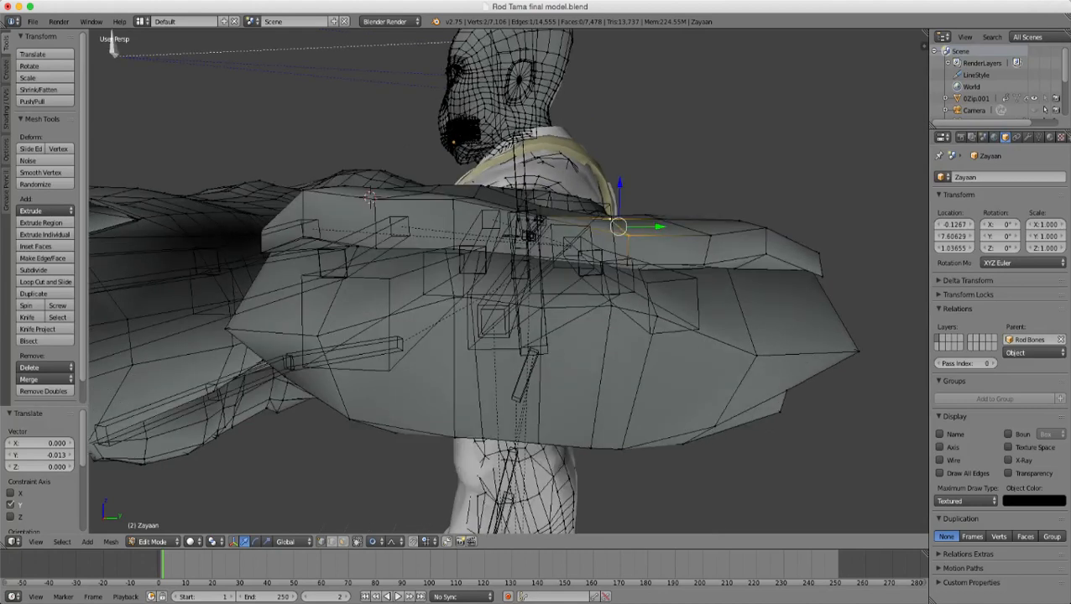
right_click(627, 236)
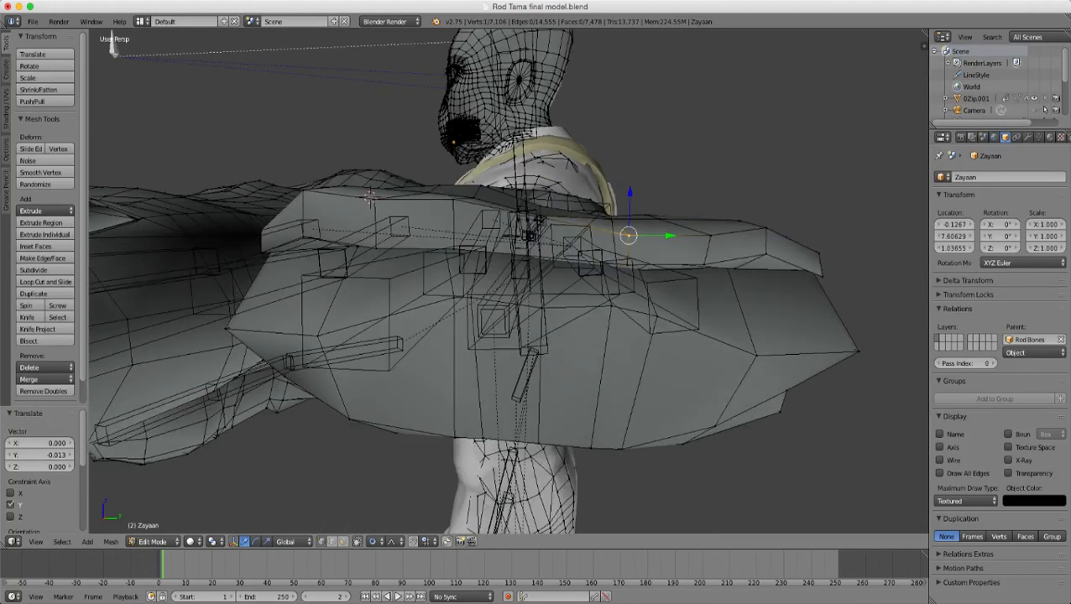
key(g)
key(z)
drag(630, 171, 629, 180)
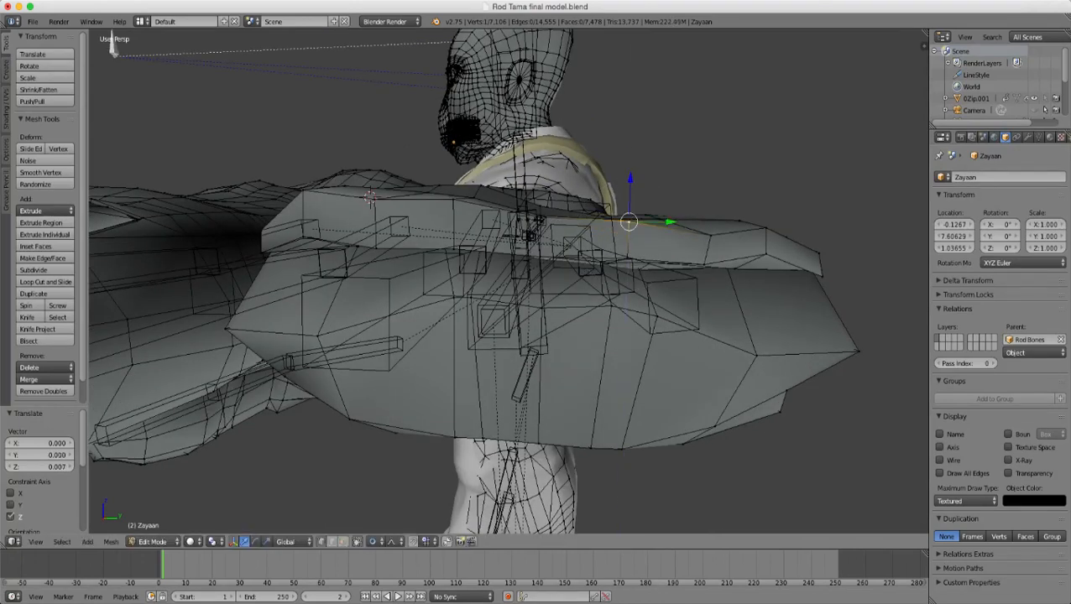
right_click(711, 236)
drag(714, 192, 713, 183)
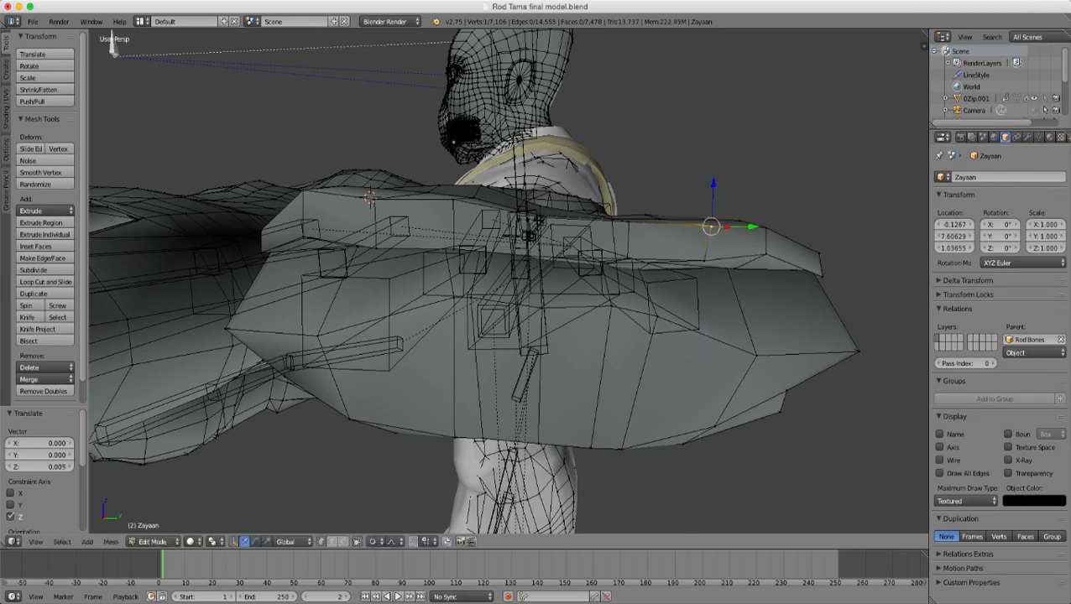
- Select two vertices in line across the middle of the sleeve's top and raise them 0.005 along Z
middle_drag(714, 183, 710, 236)
right_click(553, 251)
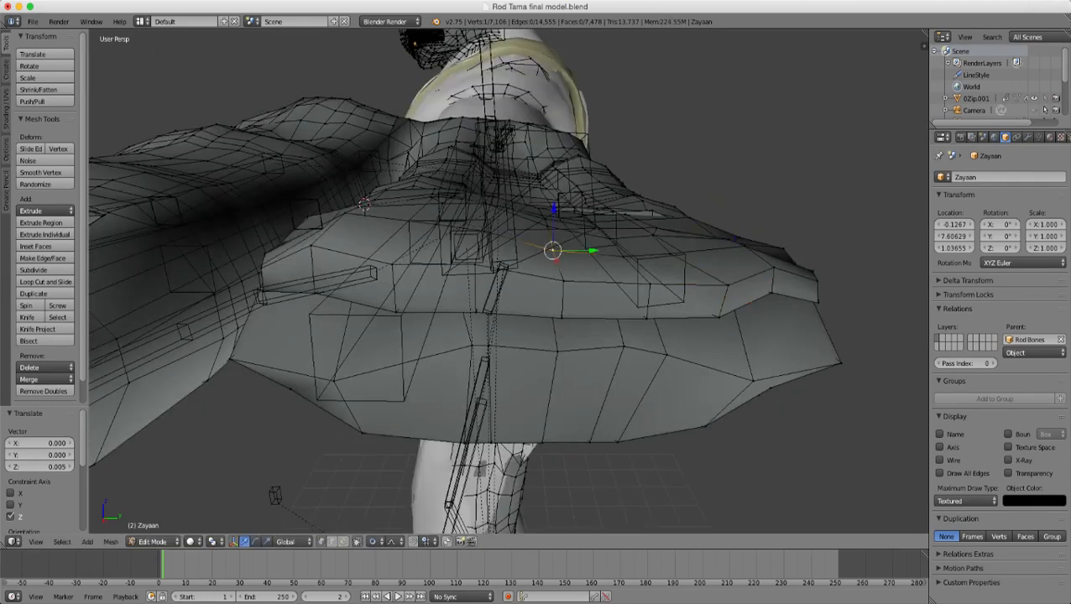
shift+right_click(563, 281)
middle_drag(563, 281, 565, 200)
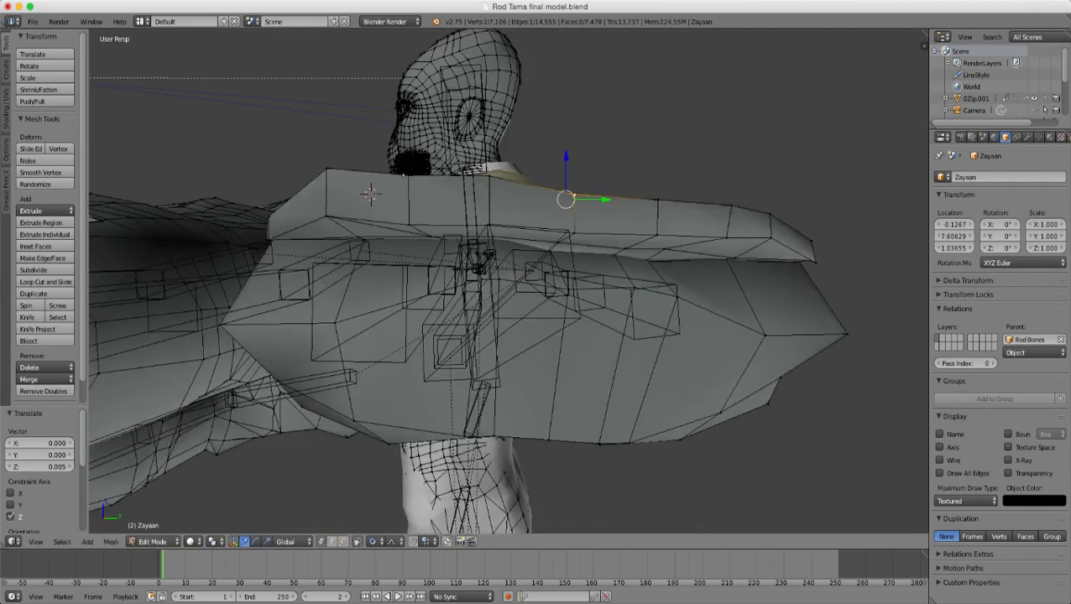
key(g)
key(z)
drag(565, 159, 565, 158)
middle_drag(566, 159, 554, 267)
scroll(554, 257, up, 3)
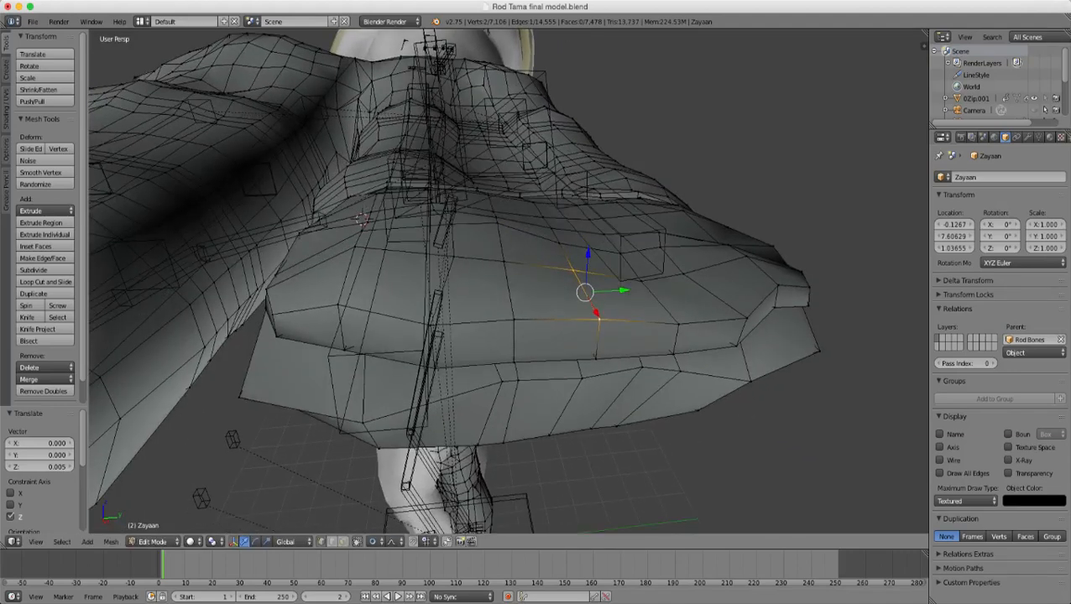
- Select two neighbouring vertices on the sleeve's top, beyond the raised pair, and raise them 0.009 along Z
right_click(642, 280)
shift+right_click(683, 274)
drag(668, 239, 669, 226)
- Select the four vertices of a face further up the sleeve's top and raise them 0.008 along Z
right_click(621, 252)
shift+right_click(661, 248)
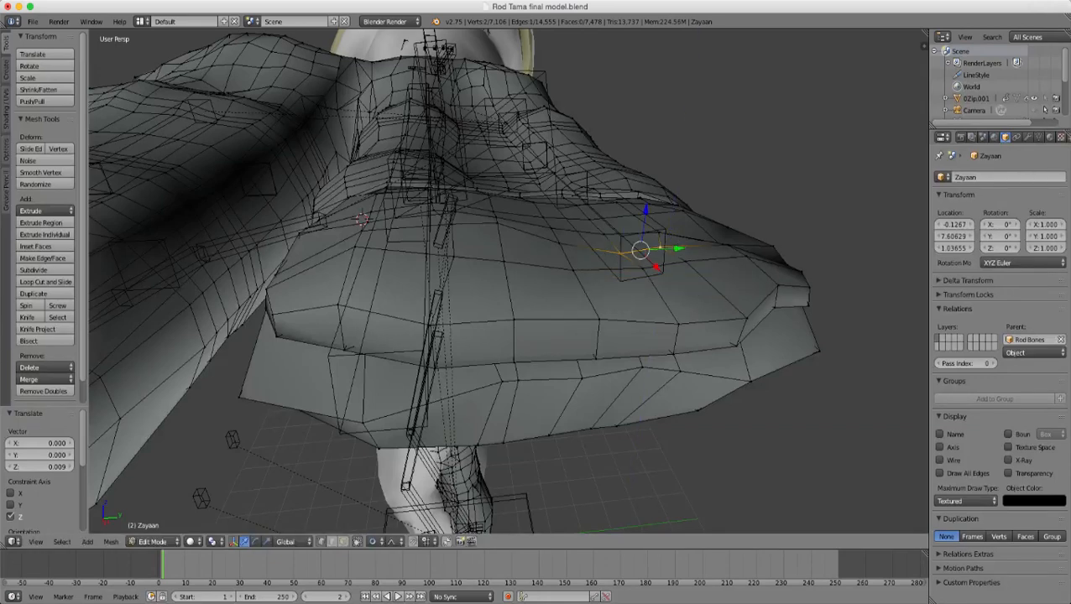
middle_drag(661, 248, 661, 276)
shift+right_click(662, 238)
shift+right_click(603, 241)
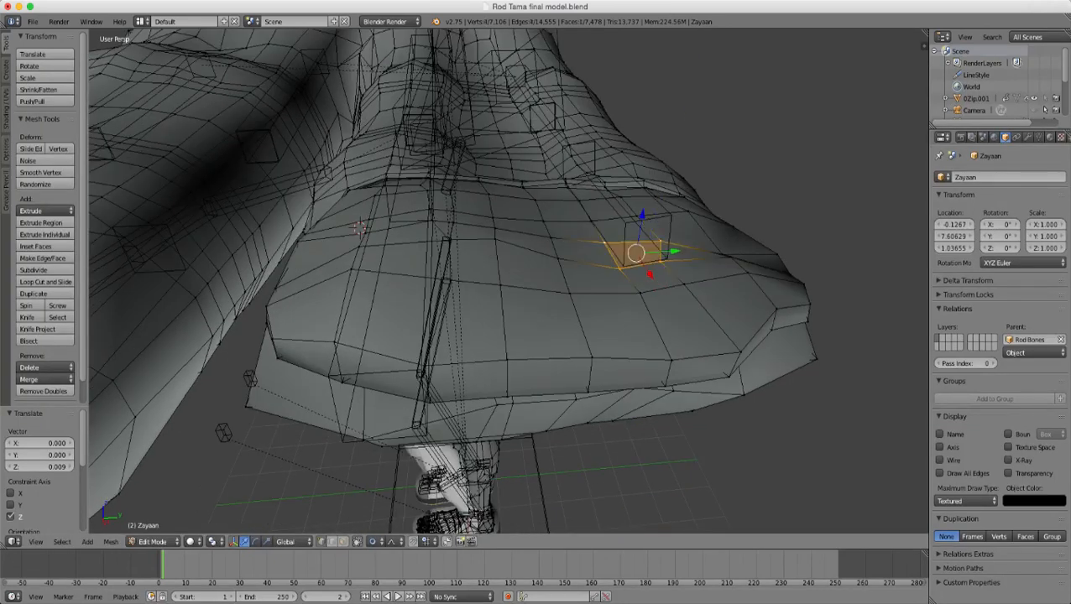
middle_drag(604, 241, 603, 195)
drag(637, 191, 638, 172)
- Examine the sleeve's smoothed top, crease and open end from several angles in Object Mode
scroll(637, 182, down, 3)
scroll(638, 182, down, 7)
scroll(638, 174, down, 2)
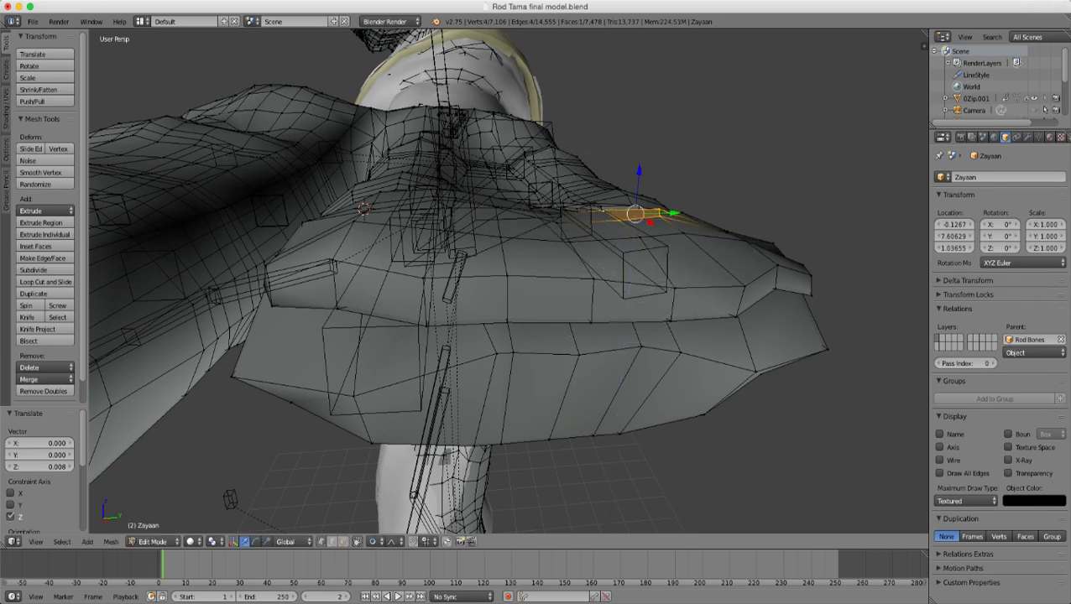
middle_drag(537, 218, 705, 344)
key(Tab)
middle_drag(588, 286, 654, 260)
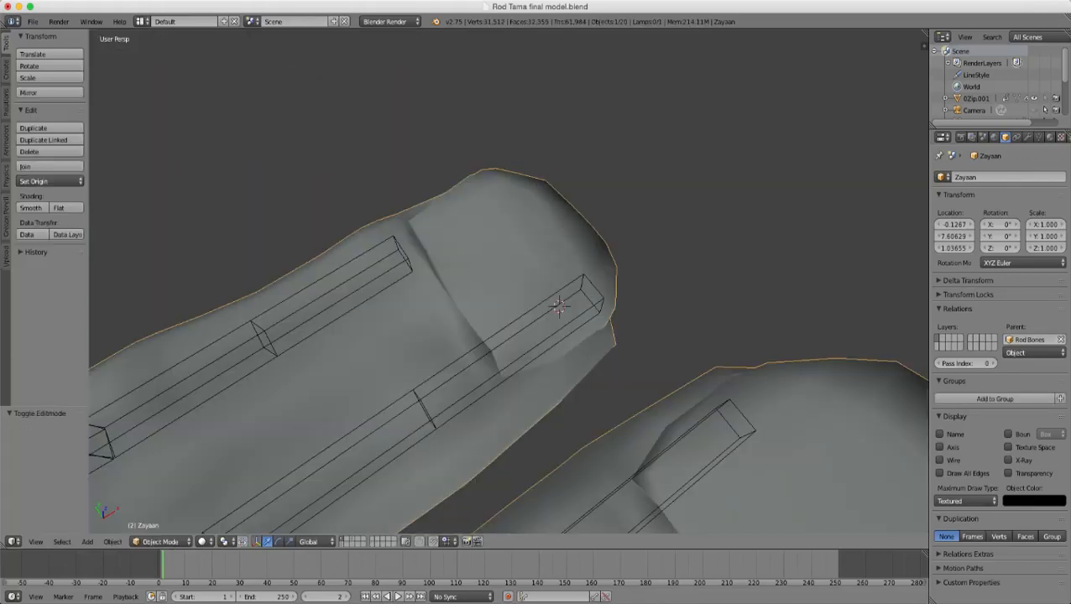
middle_drag(521, 302, 680, 264)
scroll(509, 281, up, 7)
middle_drag(587, 285, 654, 269)
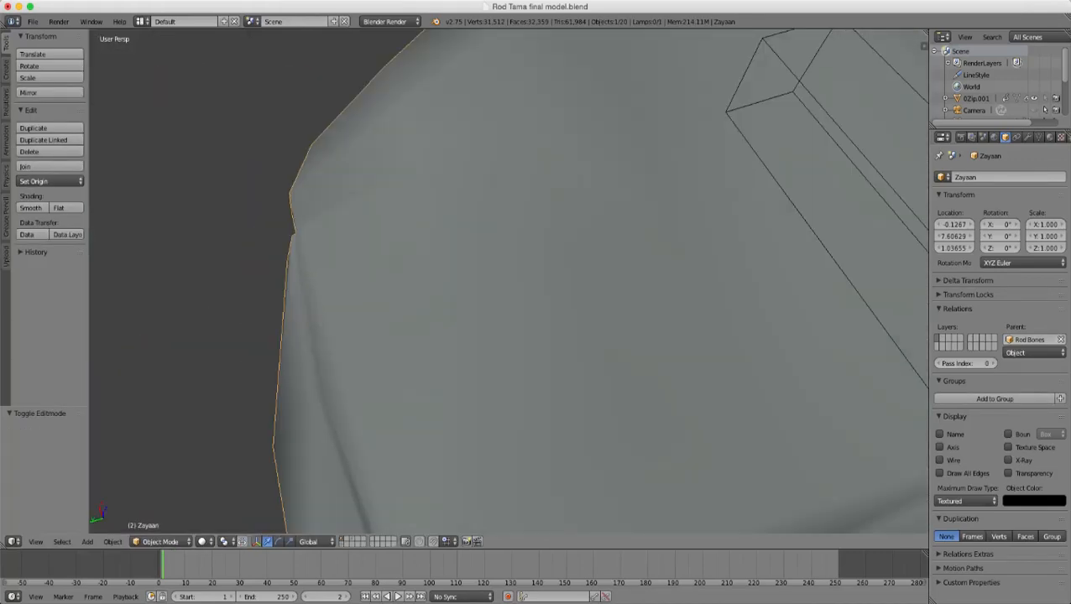
- In Edit Mode, select the four vertices around the narrow faces near the sleeve's end and convert their triangles to quads
key(Tab)
right_click(416, 168)
shift+right_click(410, 141)
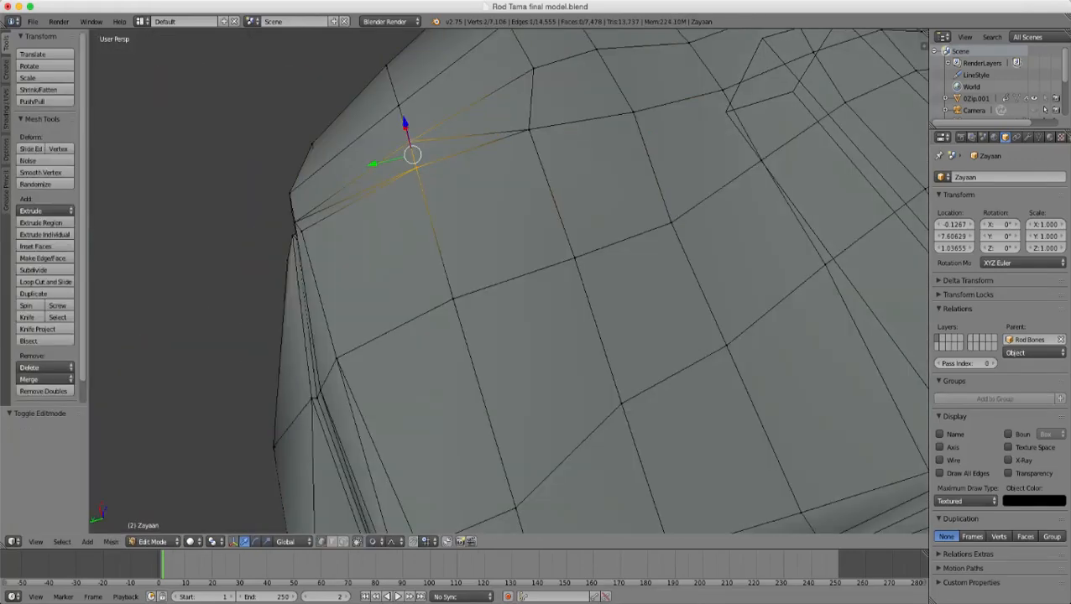
shift+right_click(533, 69)
shift+right_click(529, 130)
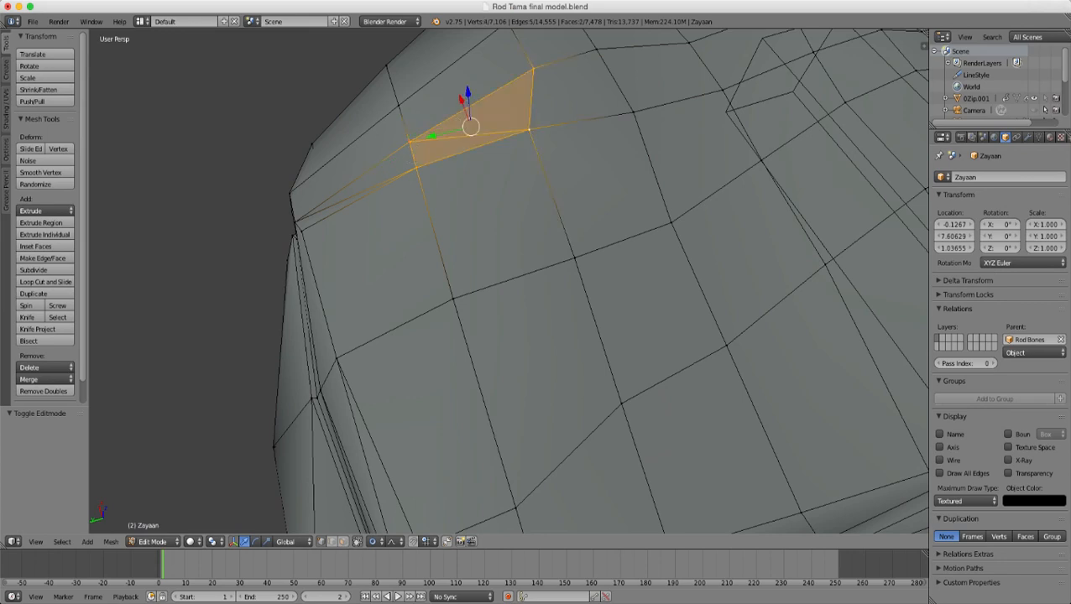
key(alt+j)
- Select the four vertices around the narrow triangles beside the rim's corner and convert them to a single quad
middle_drag(529, 130, 695, 80)
right_click(484, 299)
shift+right_click(439, 332)
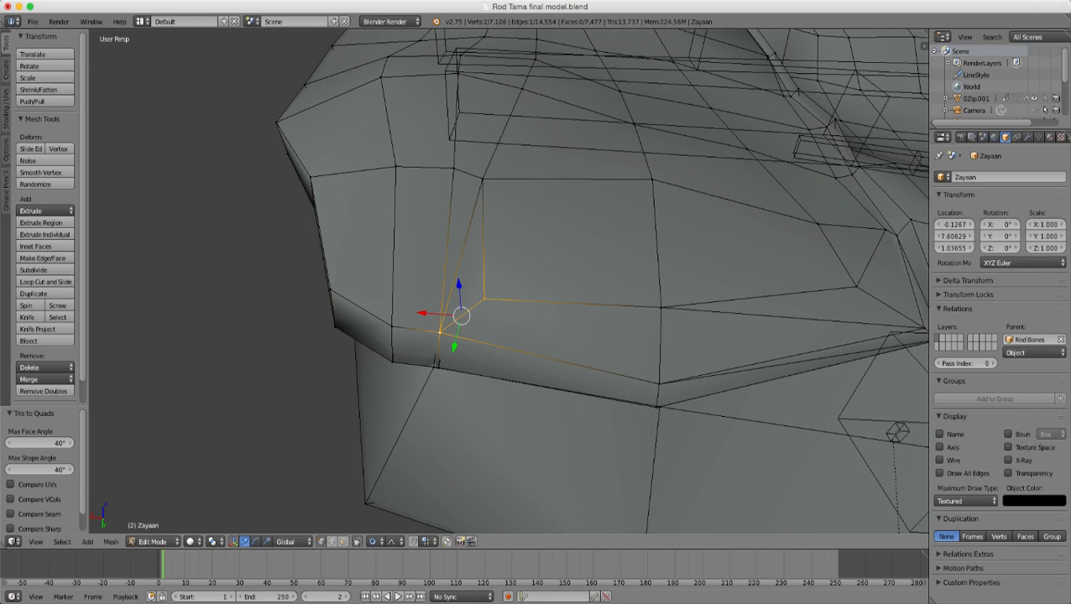
shift+right_click(454, 168)
shift+right_click(483, 179)
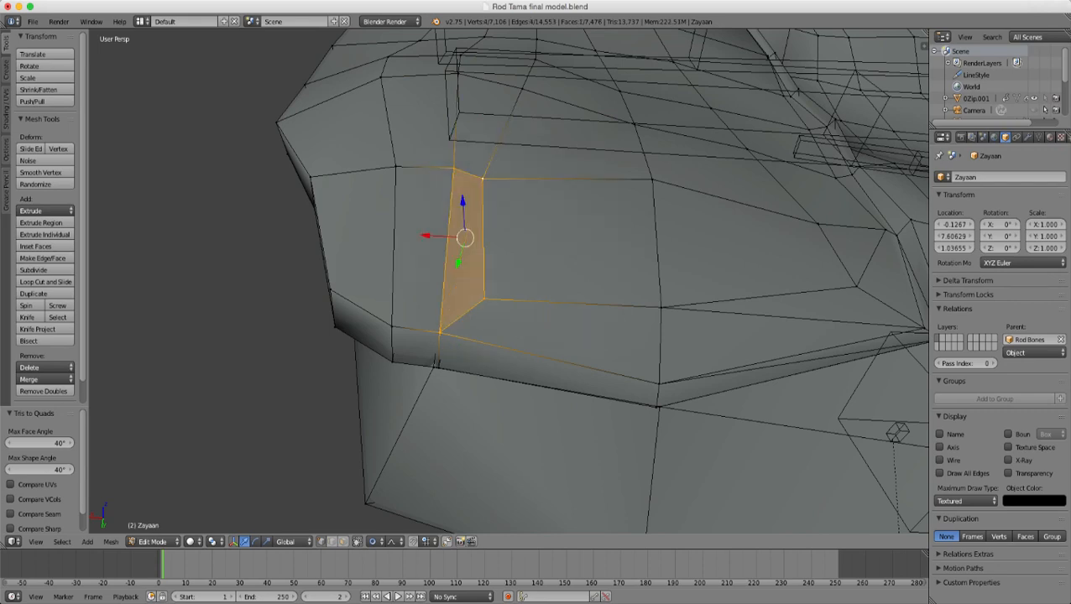
scroll(509, 282, down, 3)
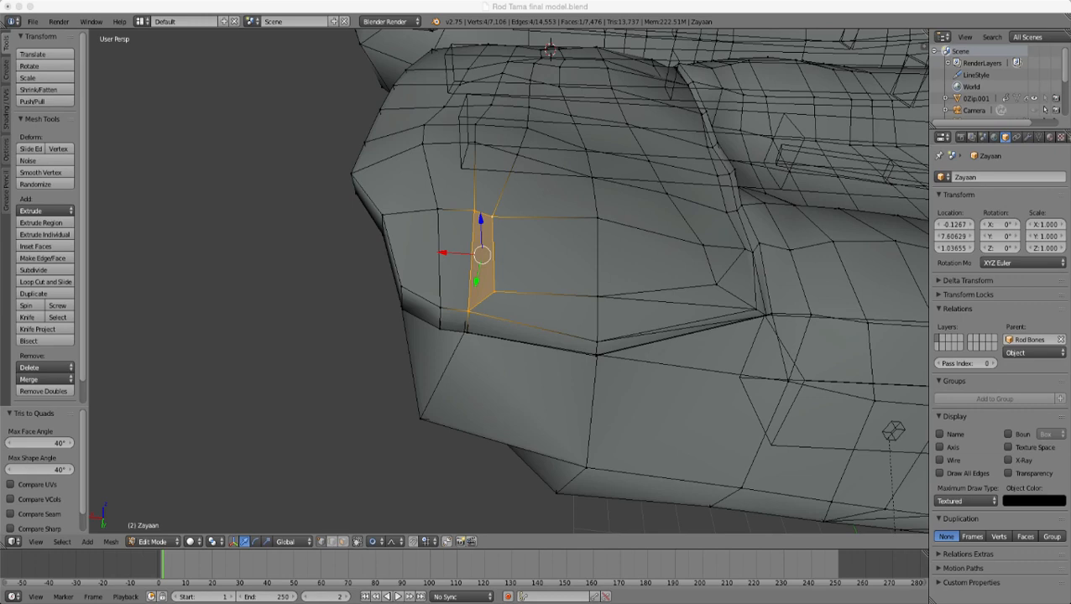
scroll(509, 281, up, 1)
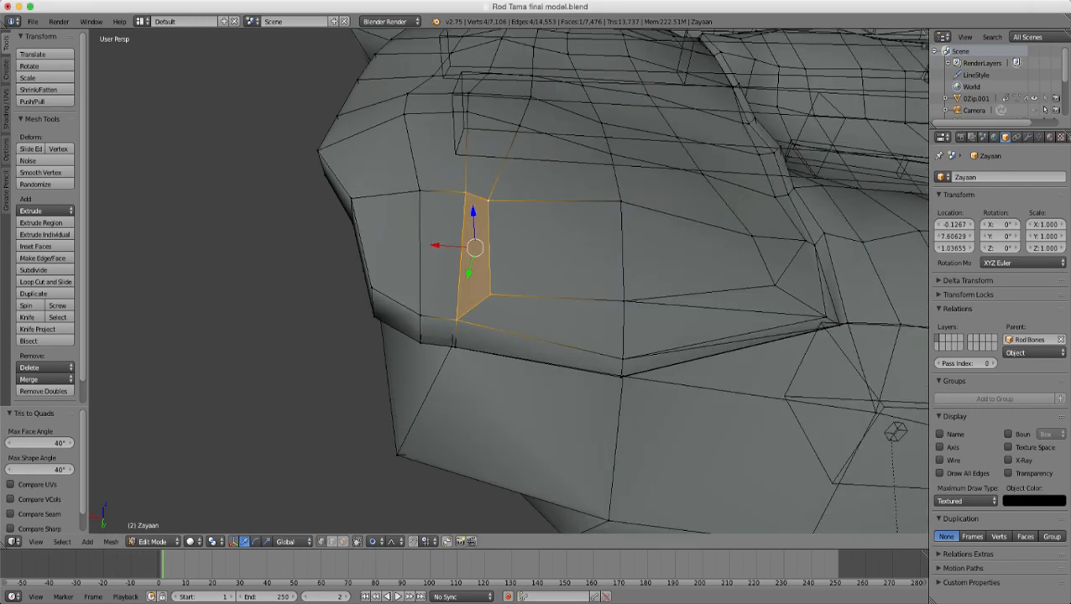
- Select the two inner vertices of the narrow quad and move them -0.022 along X with a reduced proportional size
scroll(509, 281, down, 1)
right_click(493, 217)
shift+right_click(494, 292)
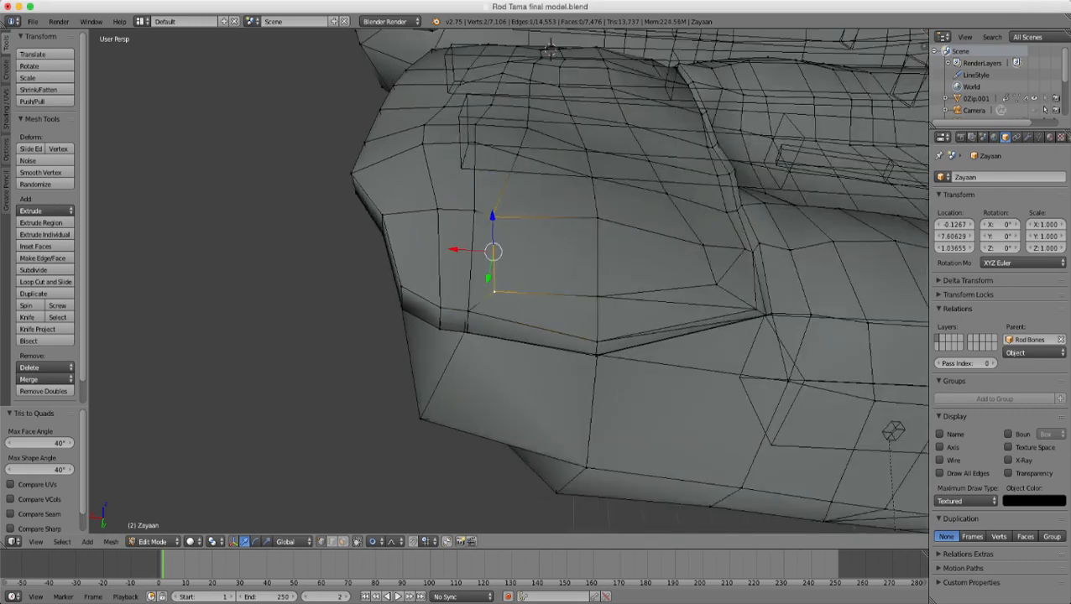
key(g)
key(x)
scroll(496, 292, up, 4)
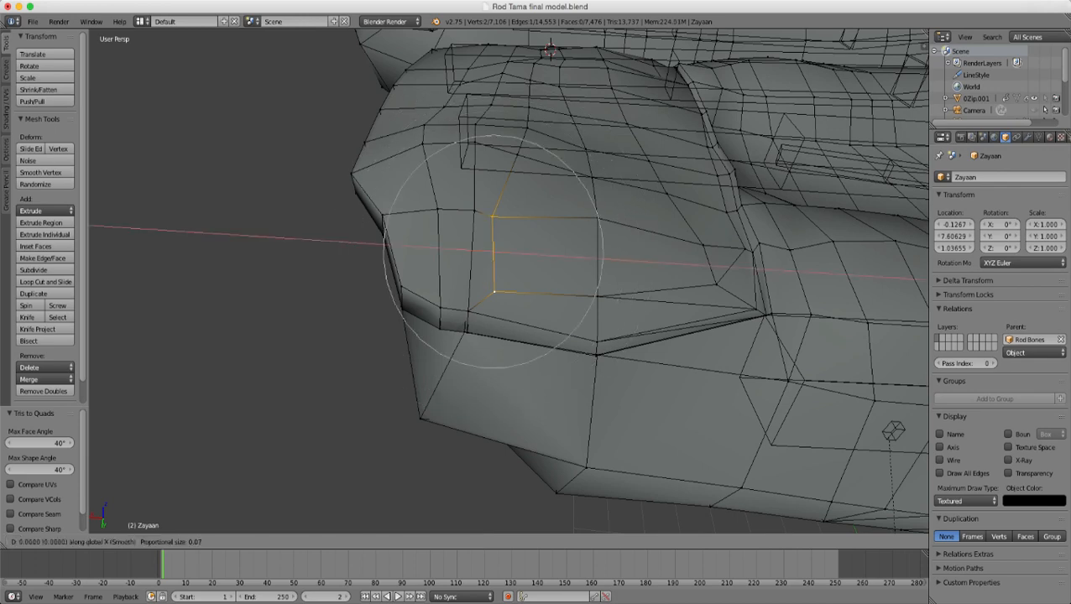
scroll(499, 293, up, 4)
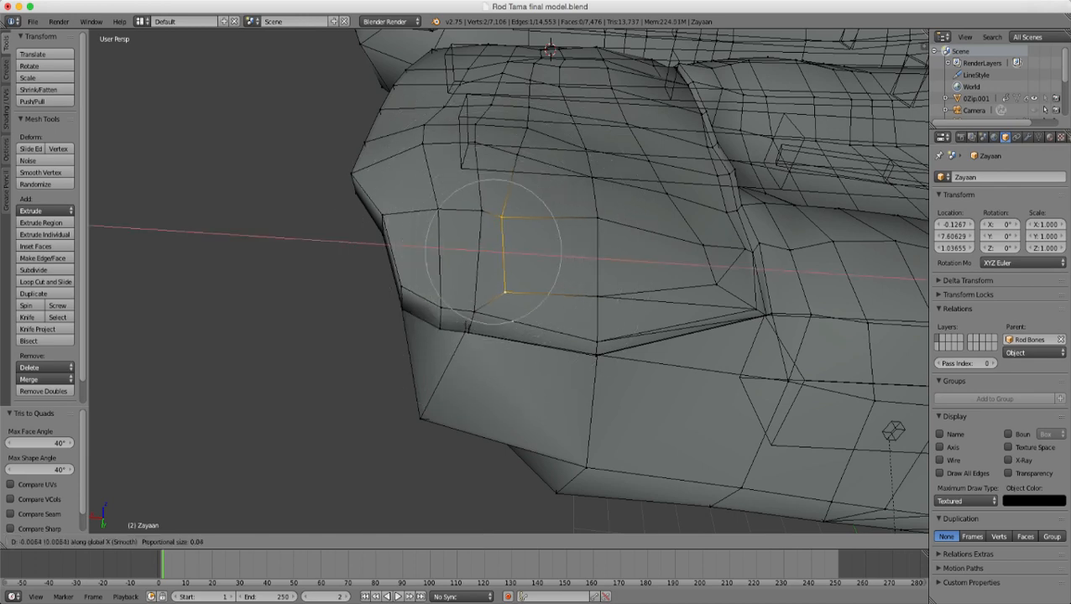
scroll(504, 251, up, 4)
click(495, 252)
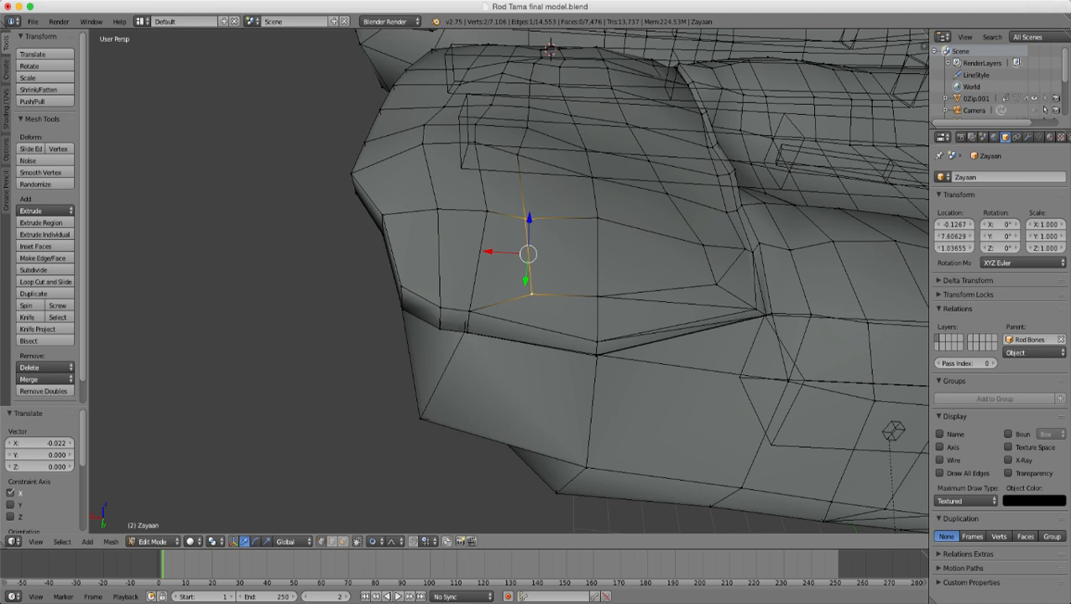
- Select two neighbouring vertices in the row toward the sleeve's outer edge and move them 0.009 along X
right_click(487, 211)
shift+right_click(438, 209)
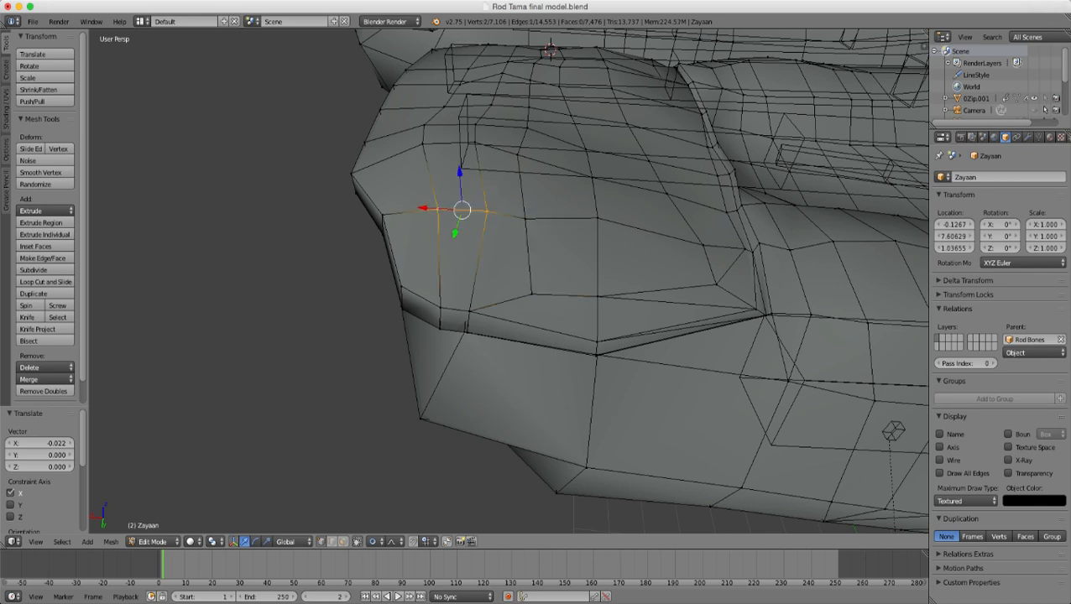
key(g)
key(x)
click(425, 209)
- Move the two vertices on the sleeve's outer edge outward along X, and inspect the sleeve's shape in Object Mode
right_click(382, 215)
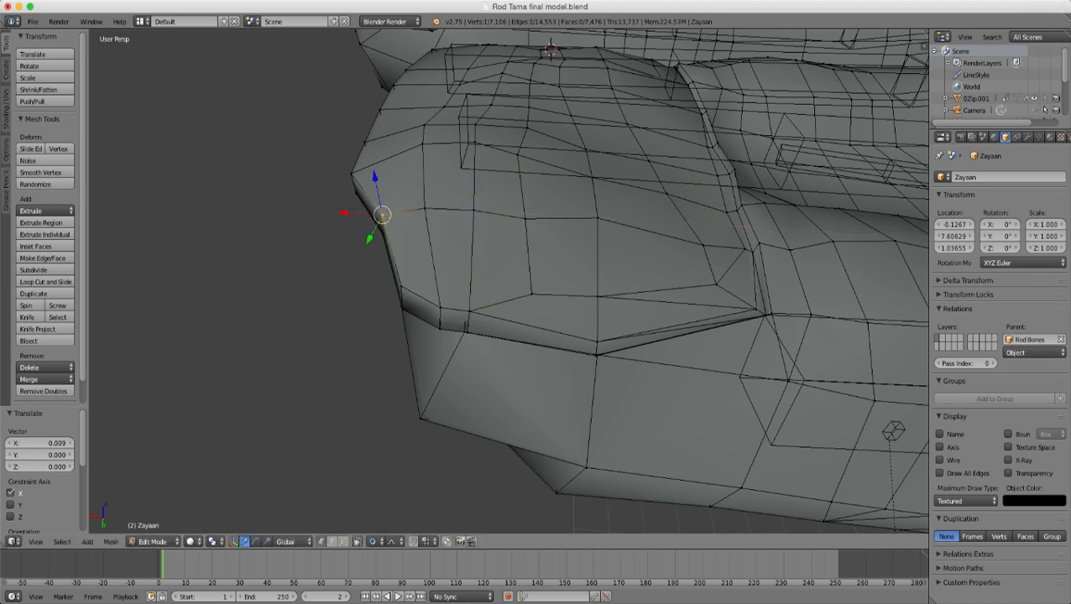
shift+right_click(383, 234)
key(g)
key(x)
click(366, 232)
scroll(365, 232, down, 2)
middle_drag(366, 232, 554, 256)
key(Tab)
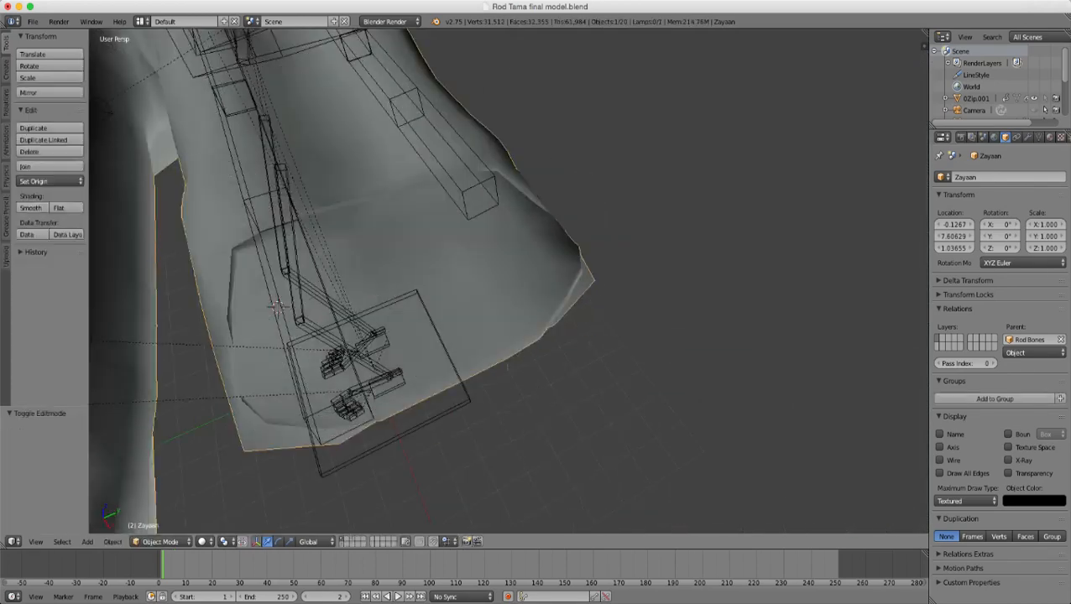
middle_drag(436, 269, 580, 273)
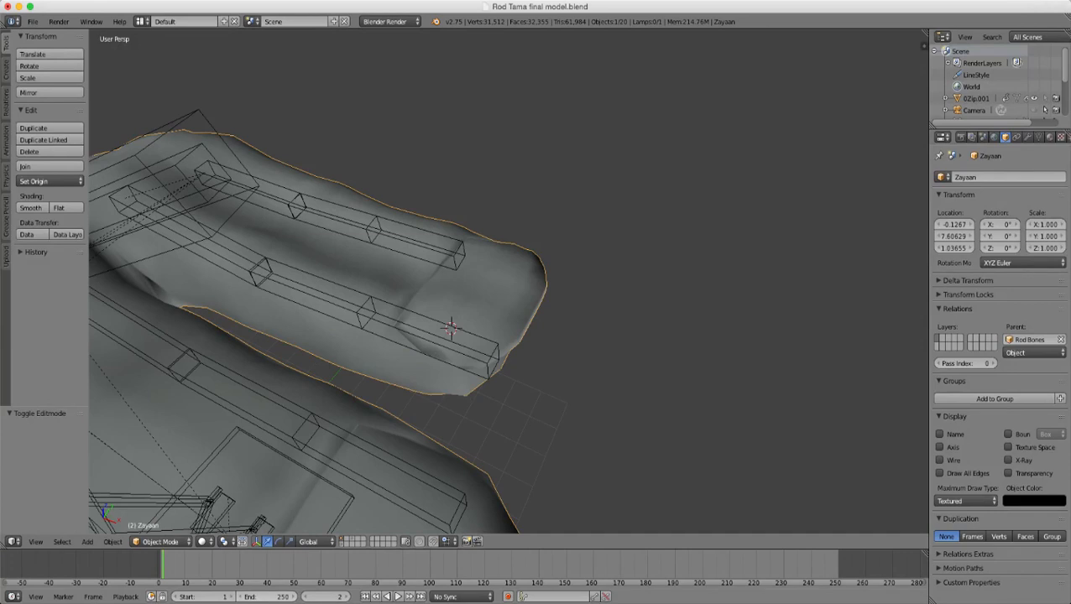
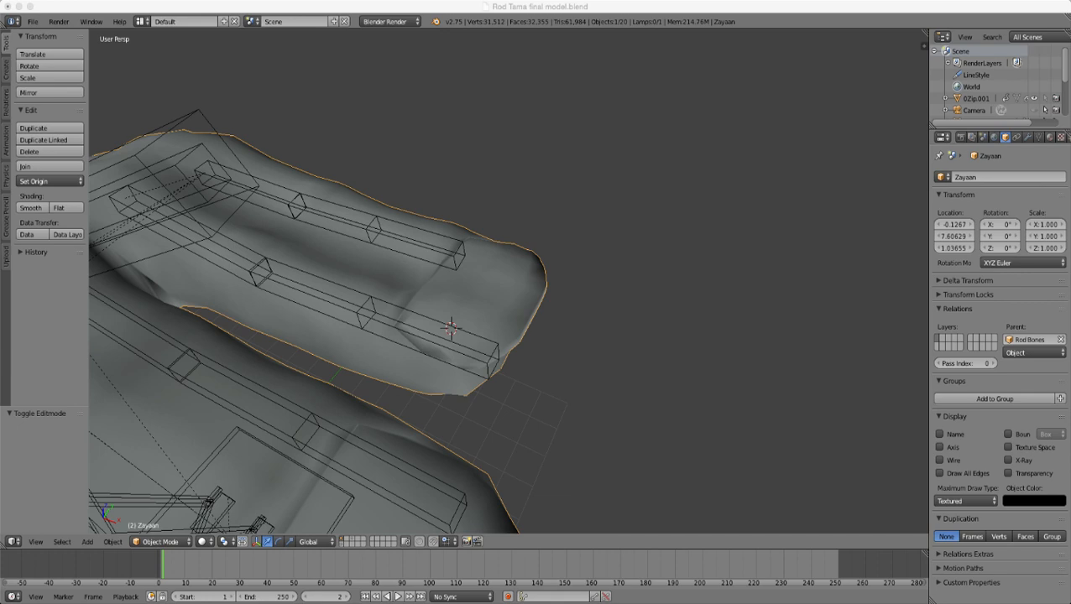
- Select the strip of faces along the groove between the two joined fingers, ending just short of the fingertip section
scroll(508, 281, down, 3)
middle_drag(509, 281, 604, 335)
scroll(509, 282, up, 3)
scroll(509, 281, down, 3)
key(Tab)
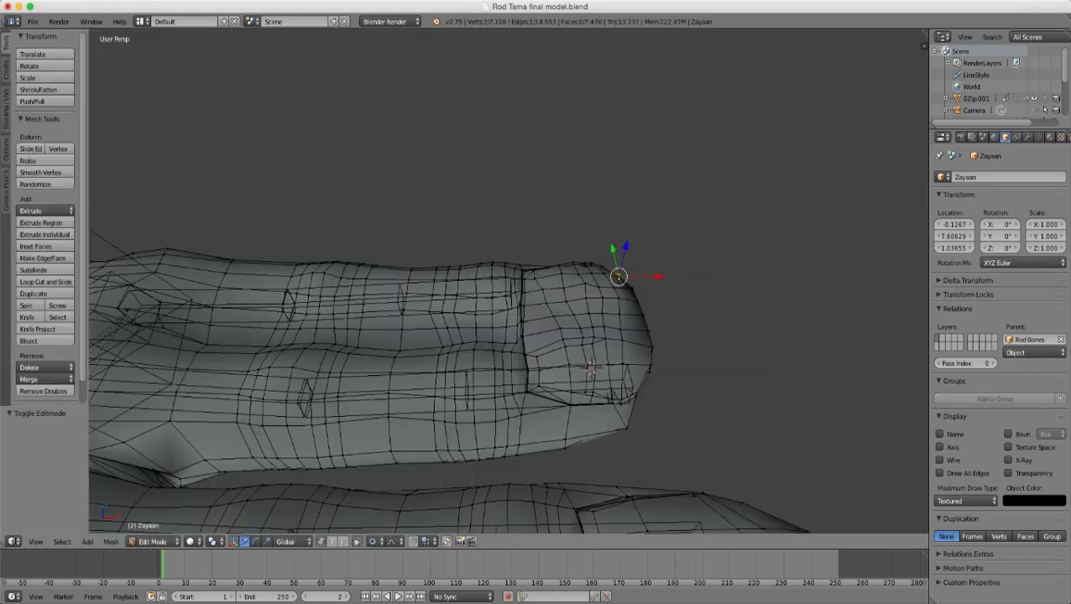
middle_drag(509, 281, 605, 260)
scroll(509, 281, up, 2)
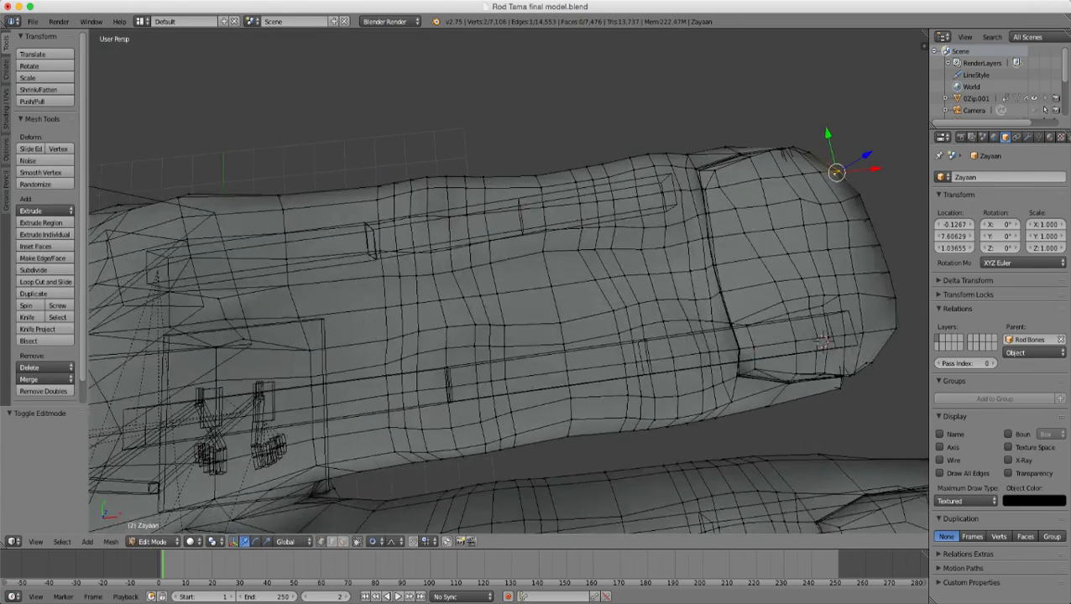
key(a)
key(a)
key(c)
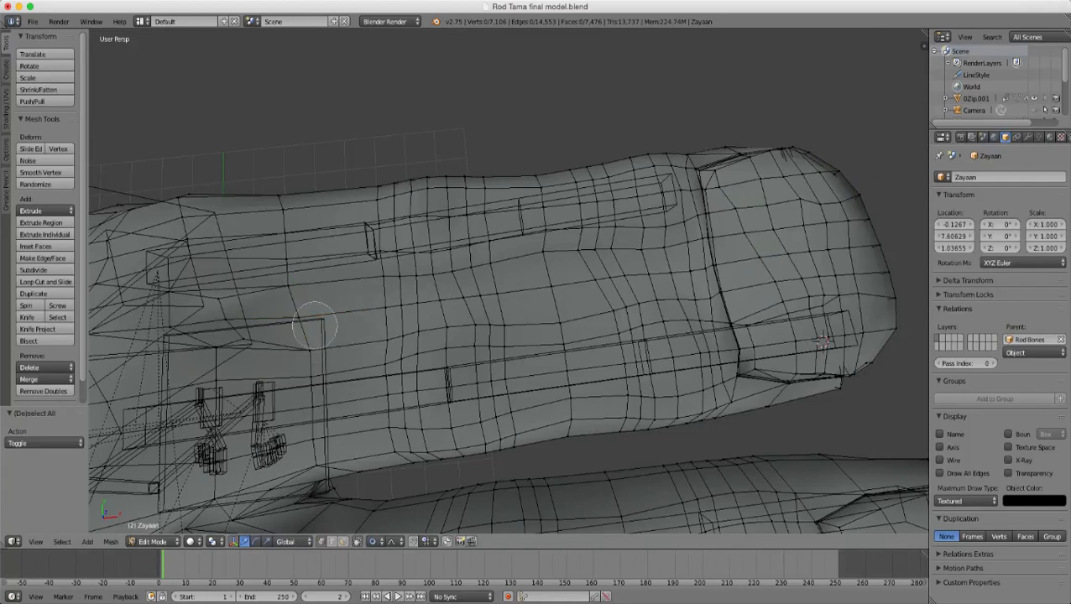
drag(303, 327, 308, 343)
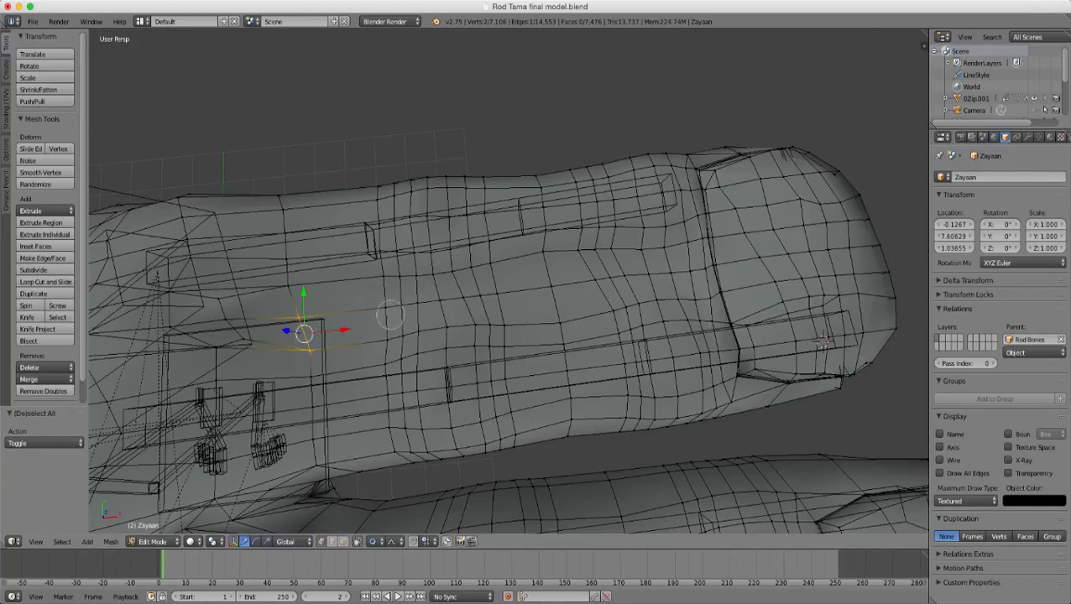
mouse_move(388, 315)
mouse_down()
mouse_move(386, 337)
mouse_move(445, 314)
mouse_move(541, 303)
mouse_move(492, 320)
mouse_move(664, 287)
mouse_up()
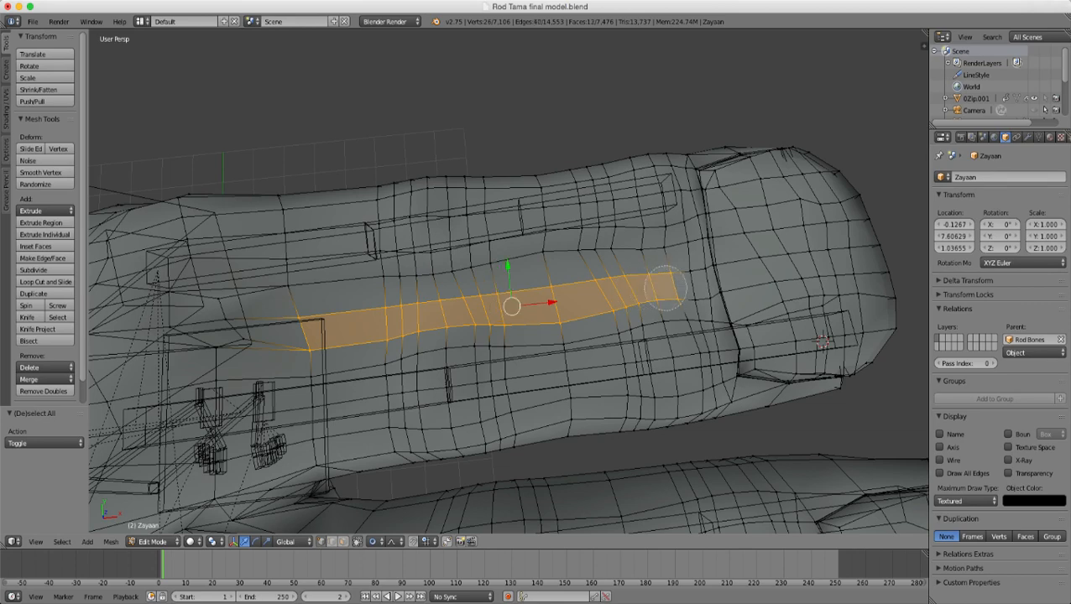
key(Escape)
- Move the selected groove strip 0.023 along Z with a proportional size of 0.11
scroll(664, 287, down, 5)
middle_drag(664, 287, 617, 239)
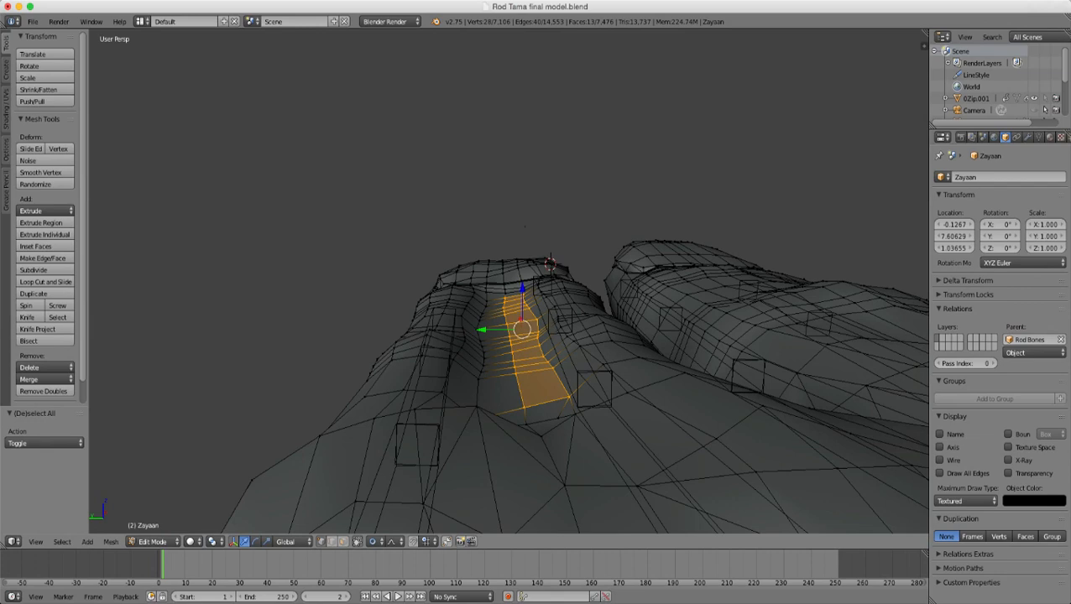
key(g)
key(z)
scroll(550, 263, down, 10)
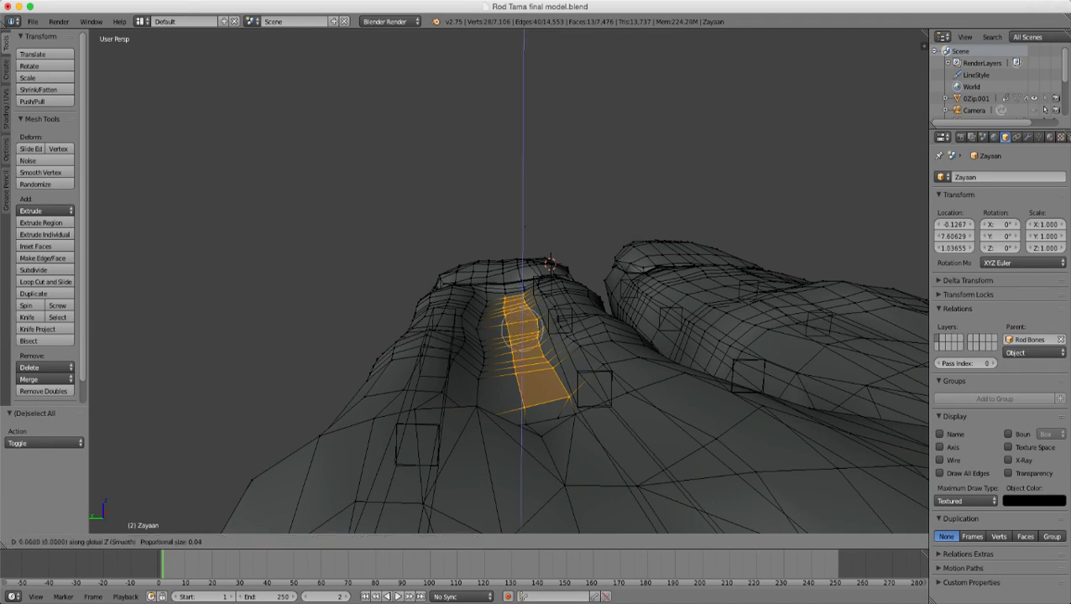
scroll(549, 262, down, 6)
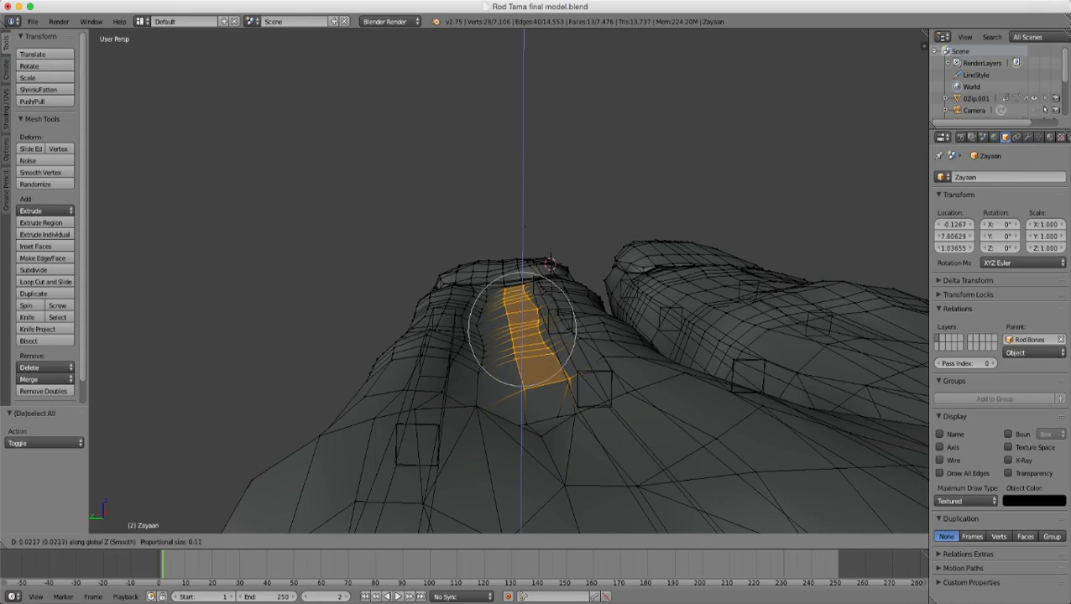
click(549, 263)
- Select the edge loop running lengthwise beside the raised strip on the joined fingers
middle_drag(550, 263, 554, 234)
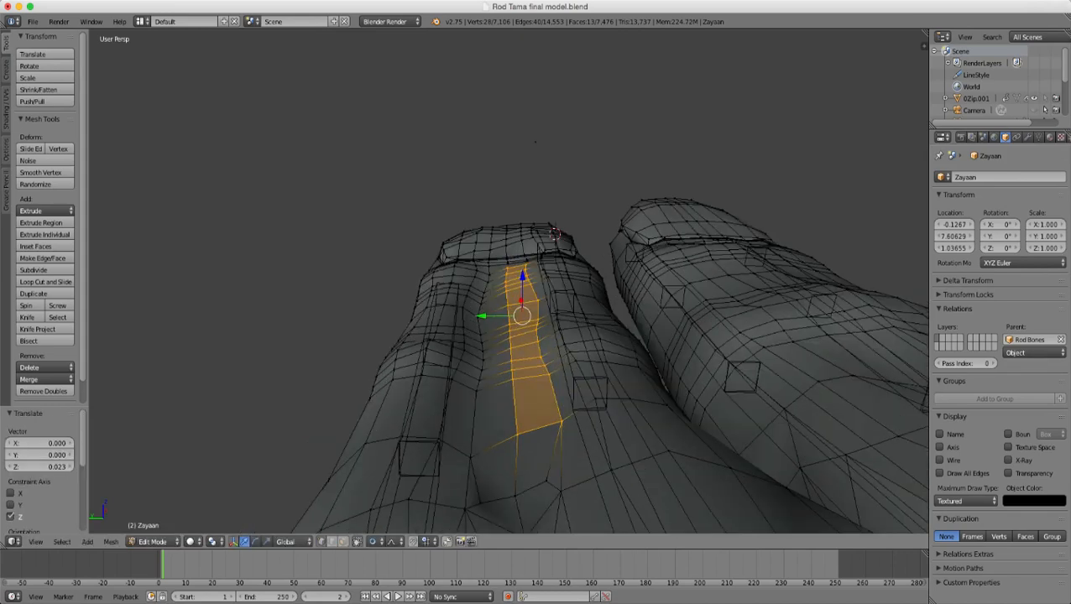
alt+right_click(488, 315)
key(z)
key(z)
alt+right_click(480, 322)
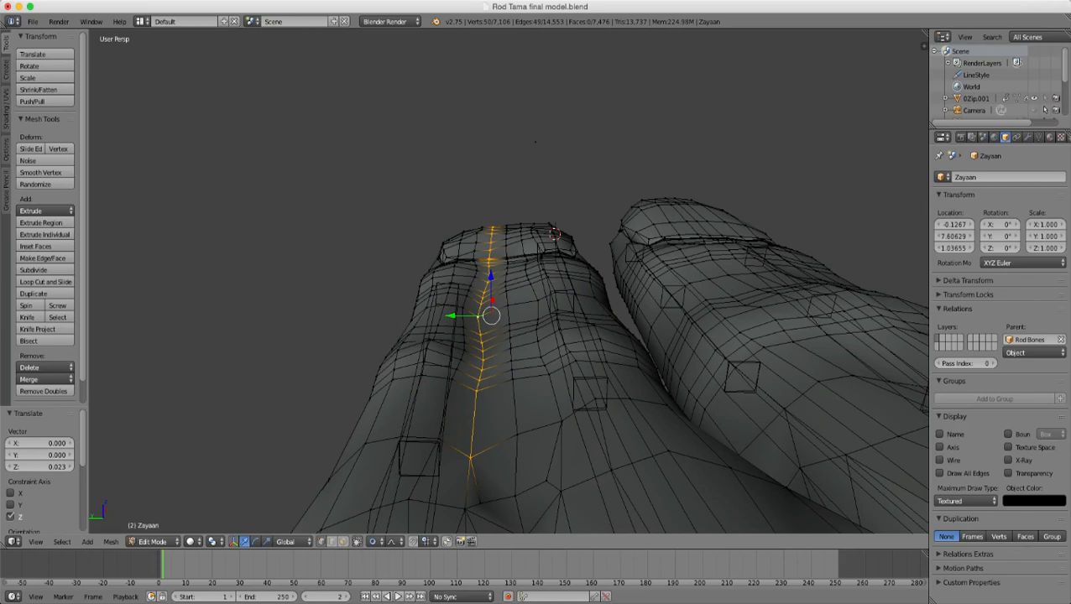
- Deselect the part of the edge loop that runs along the opposite side of the joined fingers
key(z)
scroll(482, 321, down, 3)
mouse_move(485, 317)
middle_down()
mouse_move(619, 350)
mouse_move(584, 260)
middle_up()
key(c)
key(Escape)
scroll(608, 339, down, 3)
scroll(584, 261, up, 4)
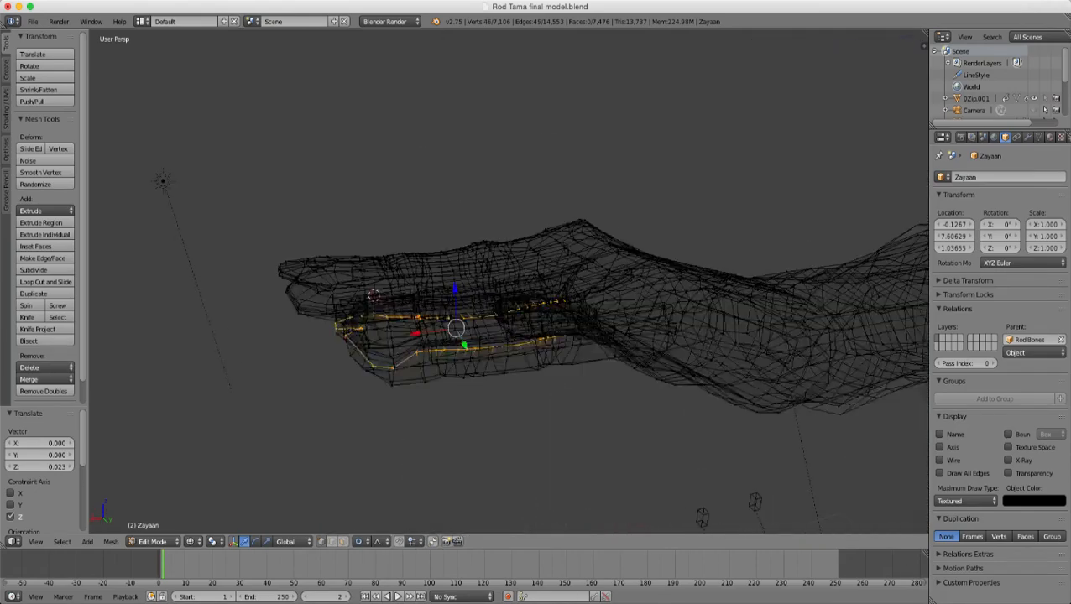
key(c)
mouse_move(451, 352)
middle_down()
mouse_move(406, 369)
mouse_move(557, 349)
mouse_move(352, 351)
mouse_move(346, 323)
mouse_move(220, 346)
middle_up()
key(Escape)
key(z)
key(z)
- Deselect the remaining loop vertices on the fingertip section, keeping only the row along the groove
key(c)
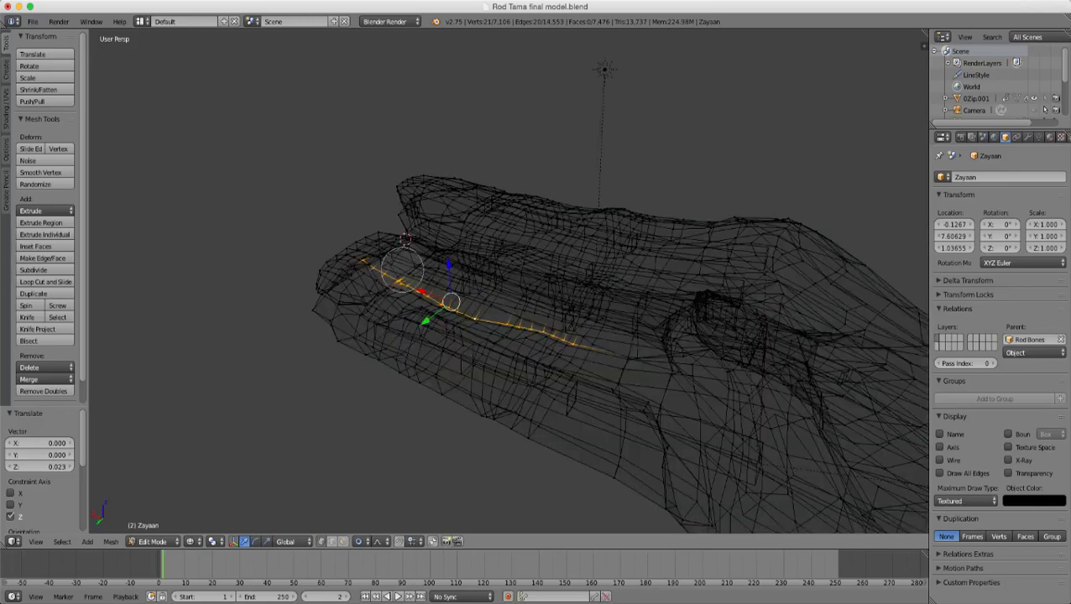
middle_drag(397, 271, 358, 261)
key(Escape)
key(z)
scroll(508, 281, up, 3)
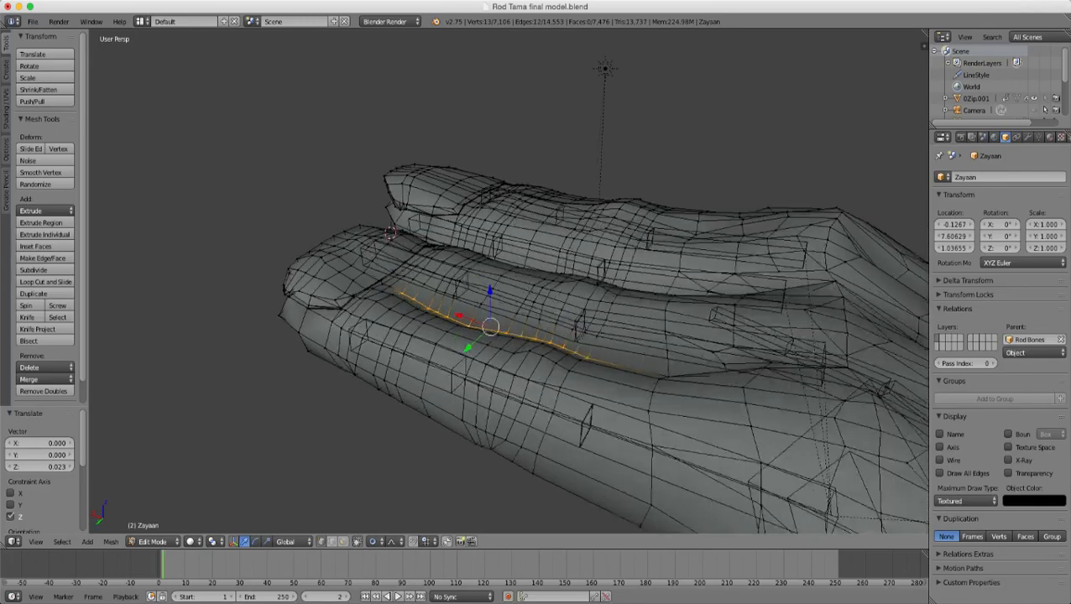
- Move the row of groove vertices upward along Z with a reduced proportional size
key(z)
middle_drag(504, 335, 380, 256)
key(z)
scroll(508, 282, up, 1)
key(z)
scroll(543, 296, up, 1)
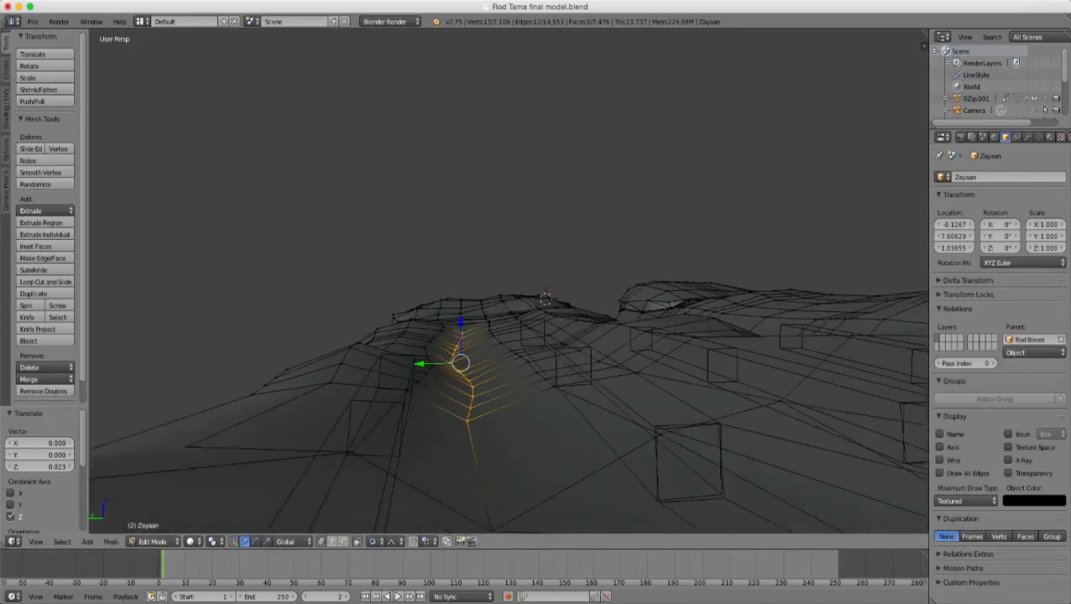
key(z)
key(g)
key(Escape)
middle_drag(504, 310, 487, 345)
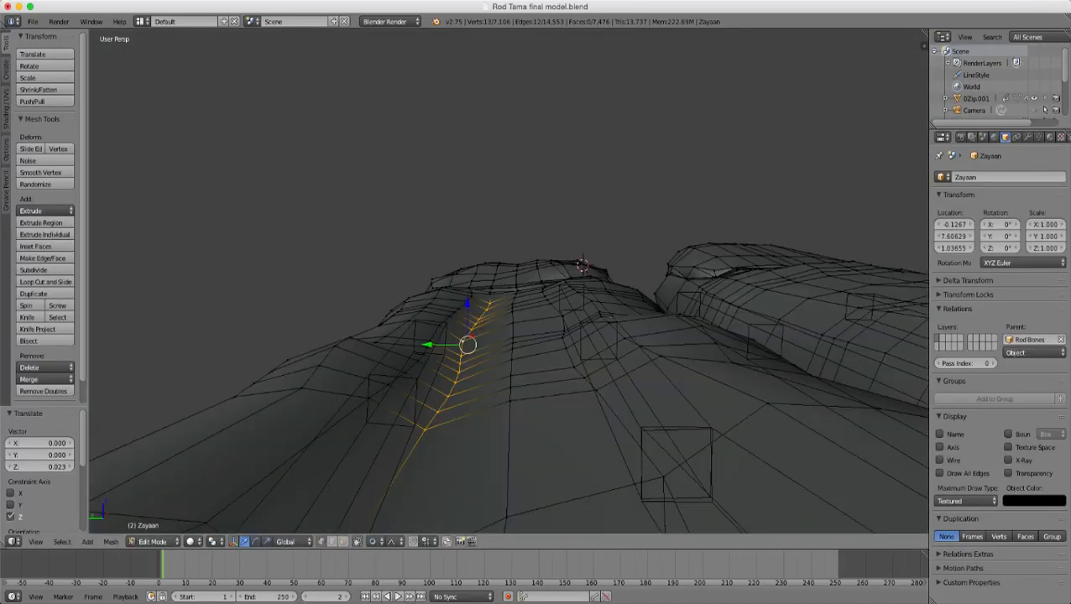
scroll(509, 282, up, 1)
key(g)
key(z)
scroll(451, 369, up, 5)
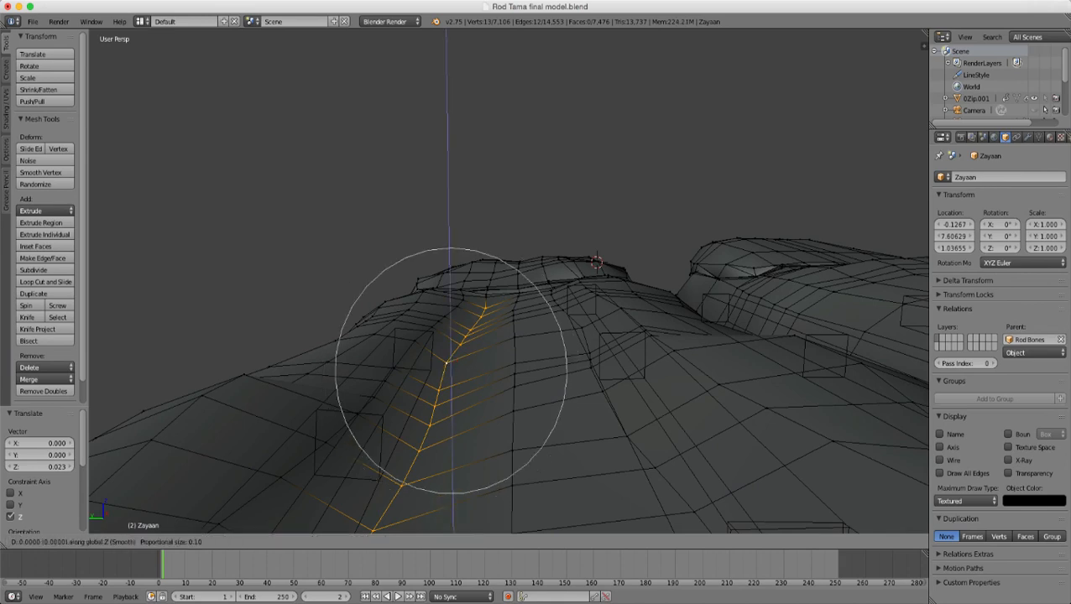
scroll(451, 369, up, 3)
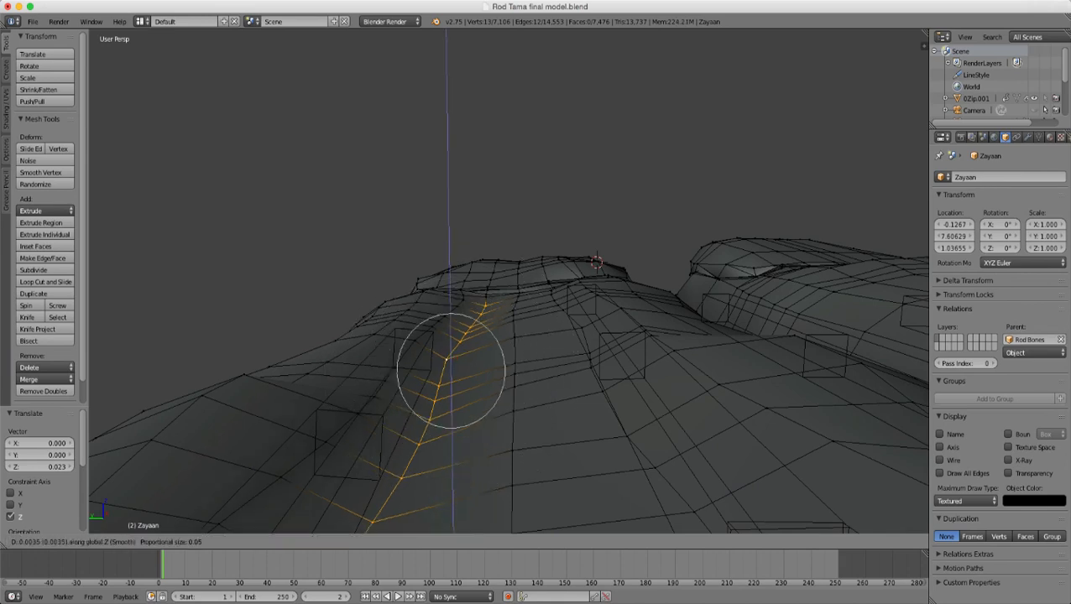
scroll(451, 369, down, 5)
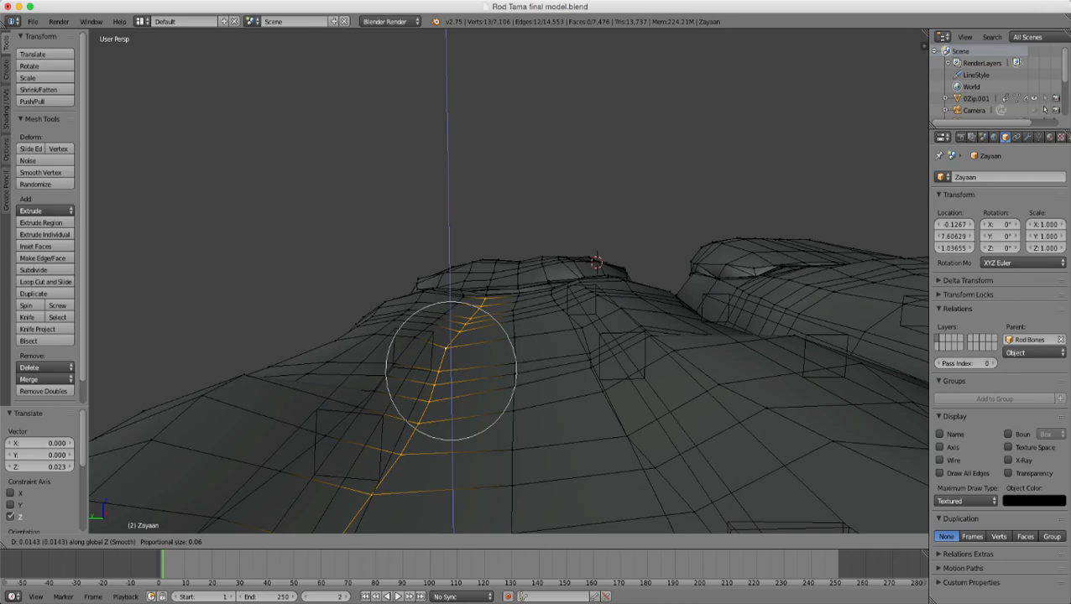
scroll(450, 369, up, 4)
key(Return)
- Inspect the hand in Object Mode, and select the neighbouring lengthwise edge loop on the joined fingers without its two vertices near the palm
key(Tab)
middle_drag(451, 369, 537, 428)
scroll(537, 428, down, 4)
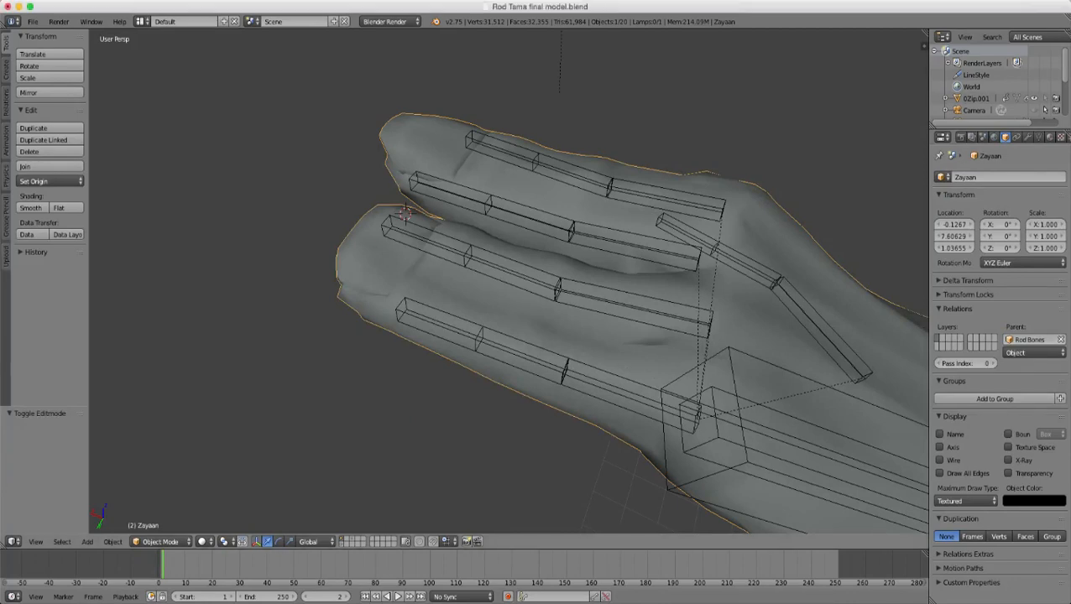
middle_drag(621, 336, 454, 328)
key(Tab)
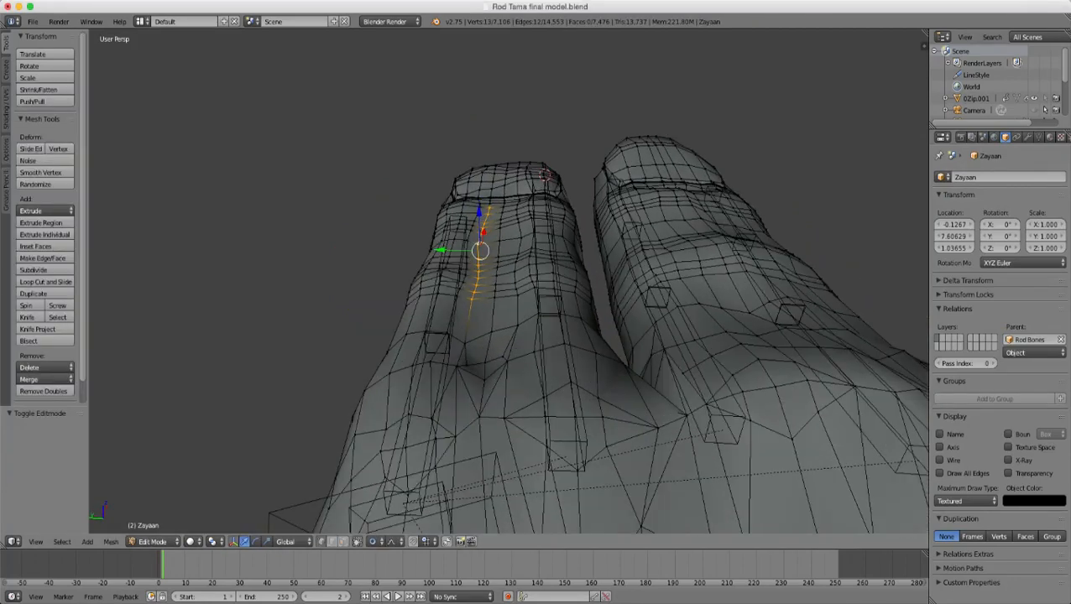
alt+right_click(486, 359)
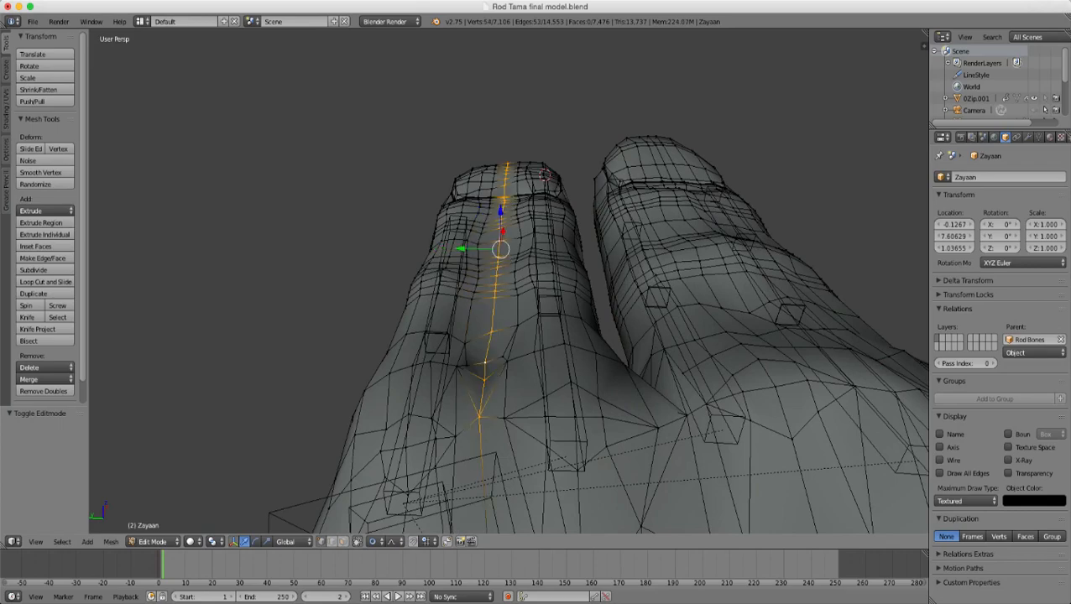
shift+right_click(484, 380)
shift+right_click(480, 417)
- Deselect the loop's fingertip vertices and its part on the opposite side of the joined fingers
key(z)
middle_drag(534, 128, 536, 189)
key(c)
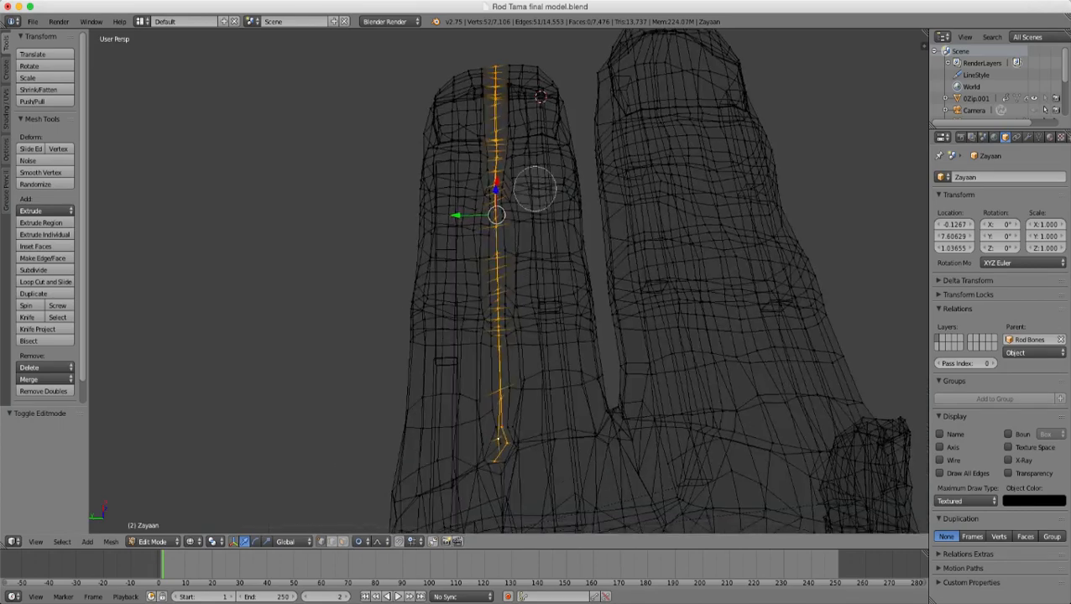
scroll(516, 158, down, 6)
mouse_move(501, 117)
middle_down()
mouse_move(507, 87)
mouse_move(637, 87)
mouse_move(708, 54)
middle_up()
right_click(507, 87)
key(c)
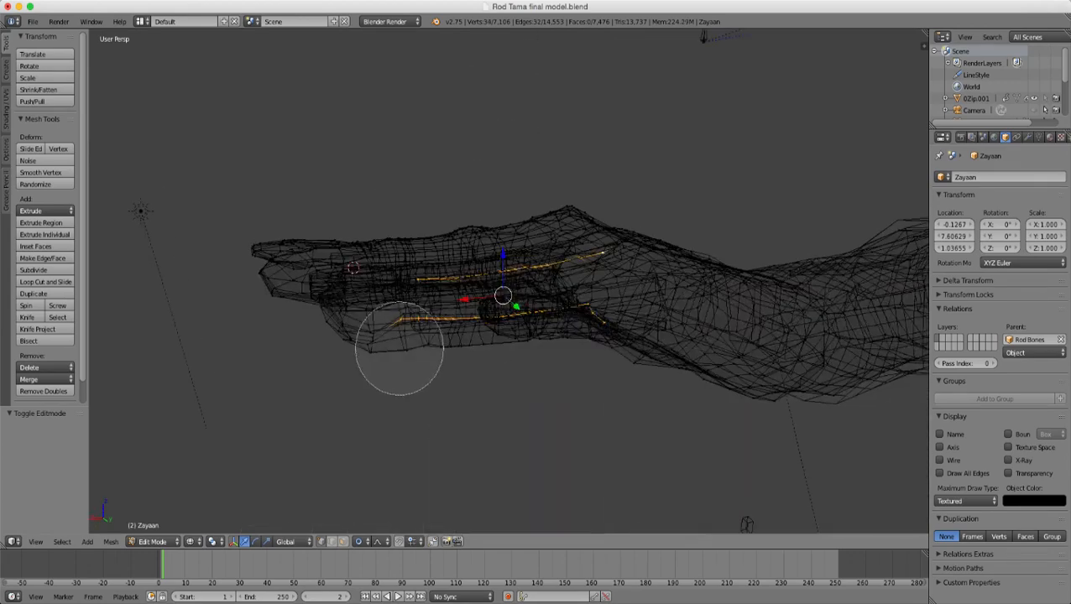
mouse_move(400, 347)
middle_down()
mouse_move(582, 335)
mouse_move(717, 376)
middle_up()
right_click(583, 335)
- Move the remaining row of vertices about 0.039 along Z with the proportional size enlarged to 0.22
key(z)
scroll(582, 335, up, 2)
middle_drag(264, 399, 154, 448)
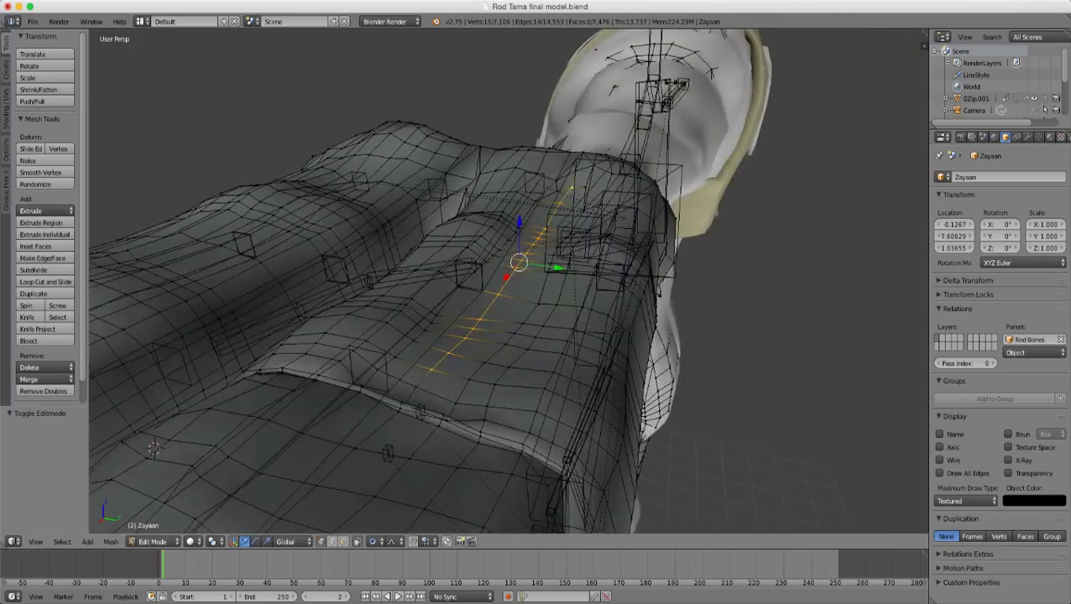
key(g)
key(z)
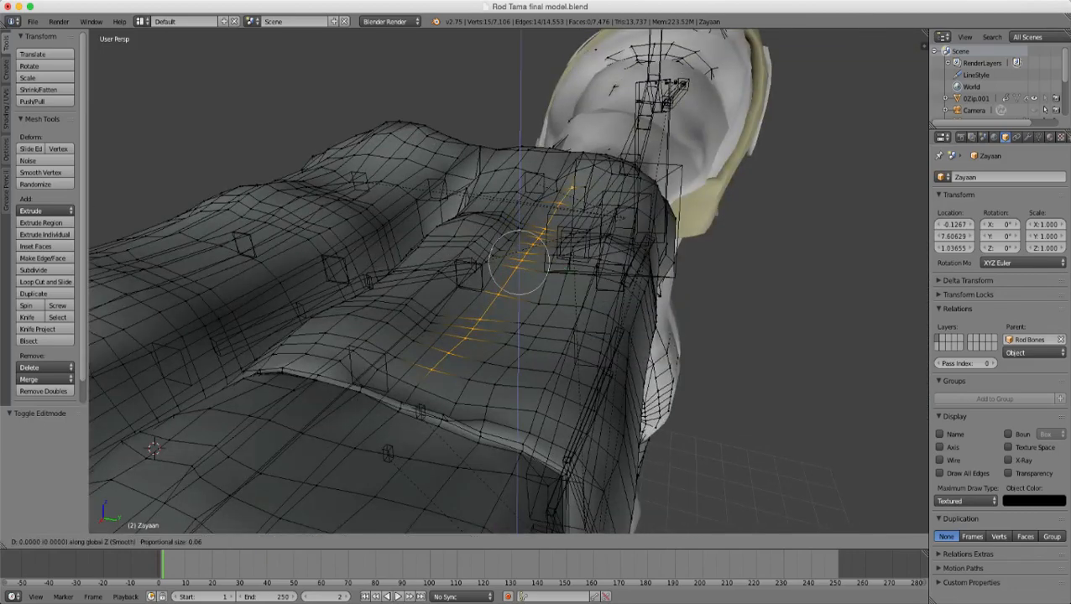
scroll(517, 262, down, 6)
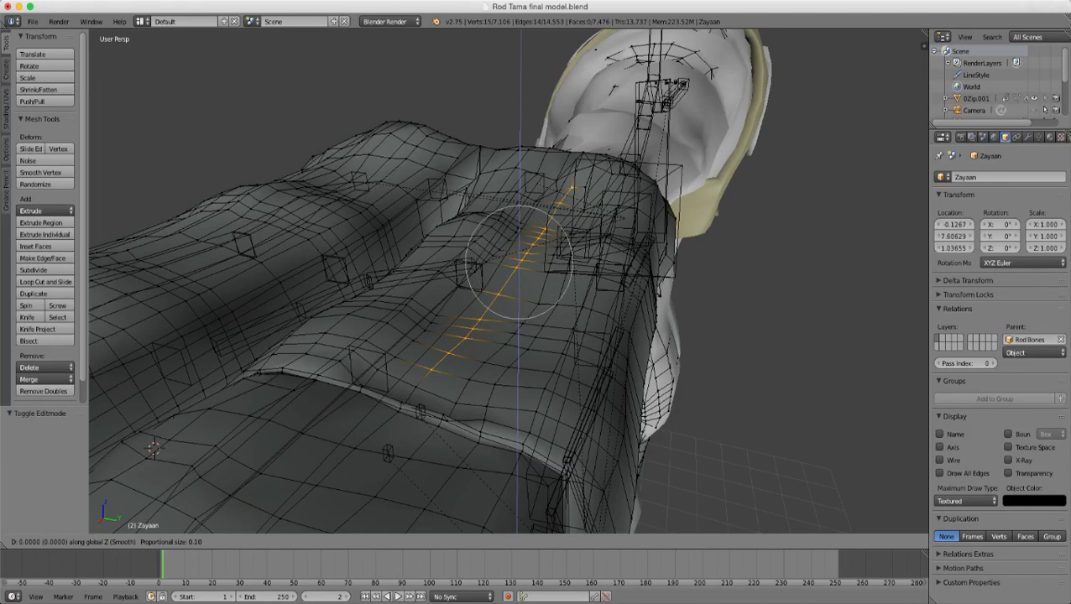
scroll(518, 263, down, 3)
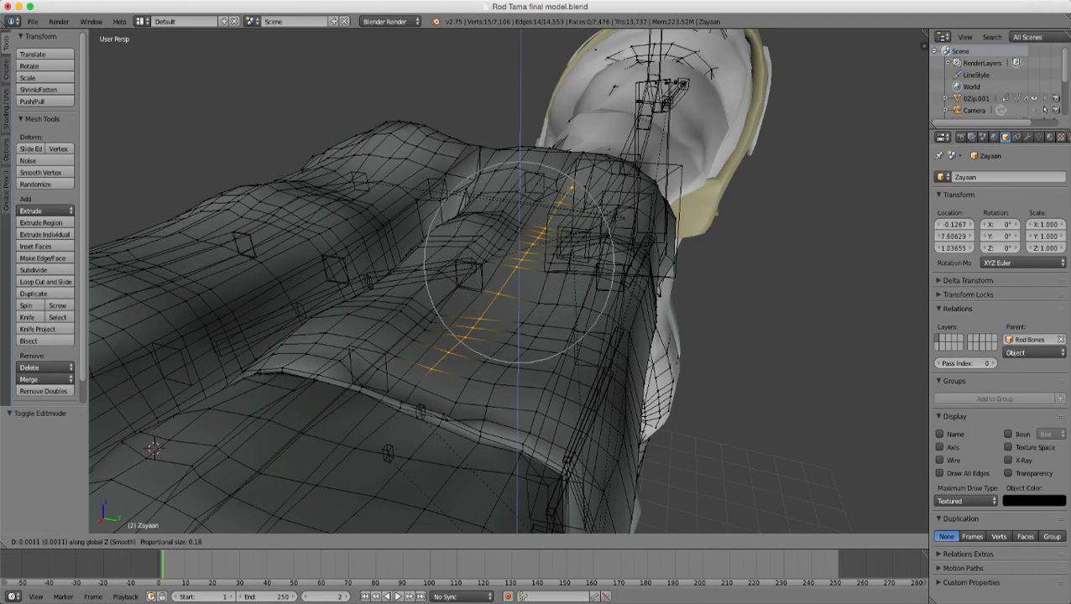
scroll(518, 262, down, 3)
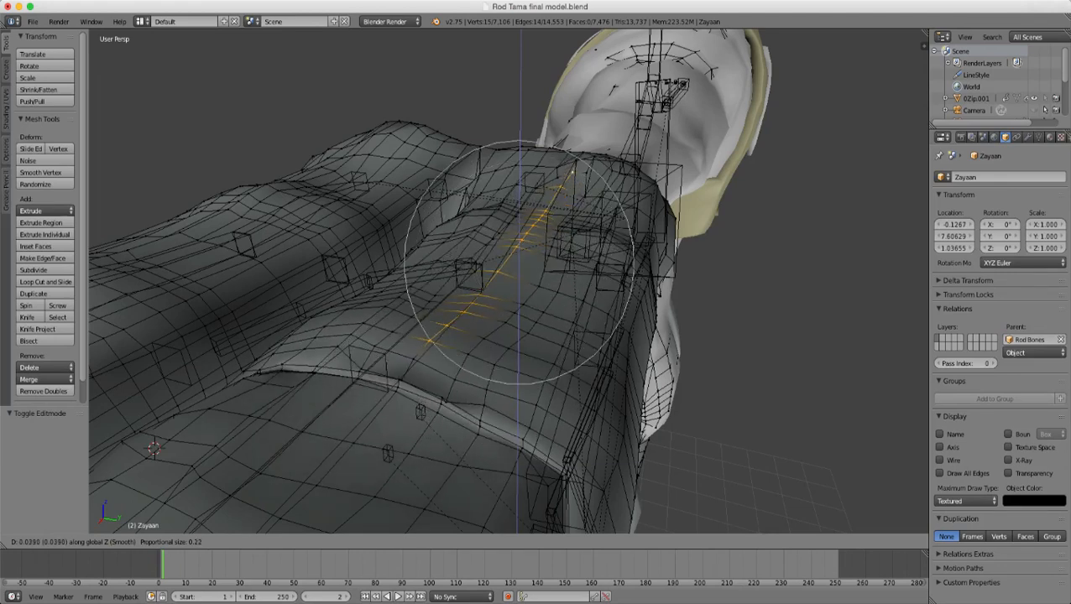
key(Return)
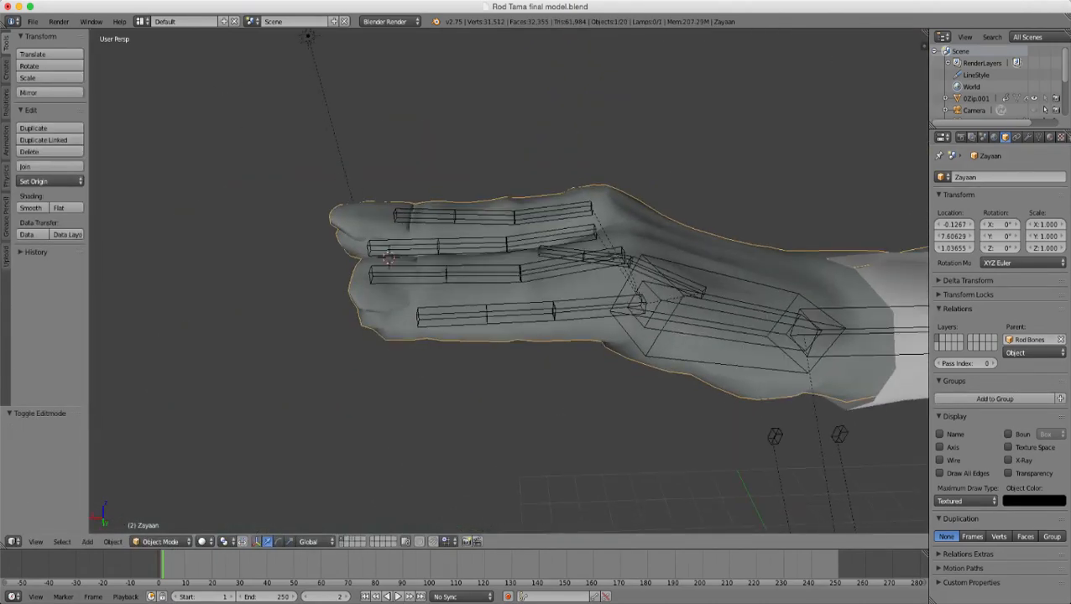
- Deselect the two vertices at the row's palm end and move the rest 0.043 along Z with a proportional size of 0.26
middle_drag(470, 285, 588, 290)
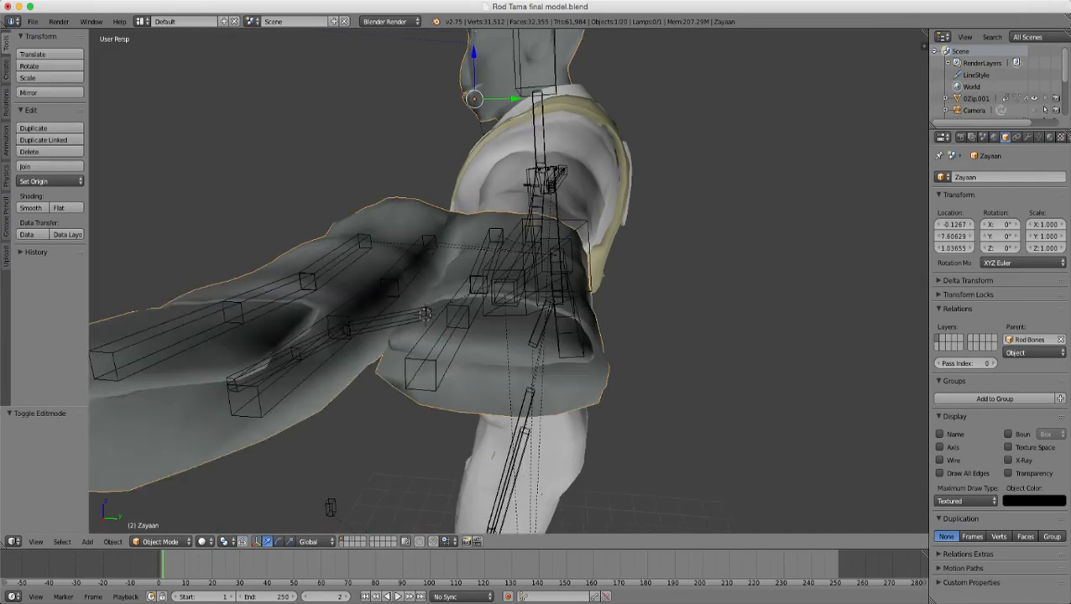
key(Tab)
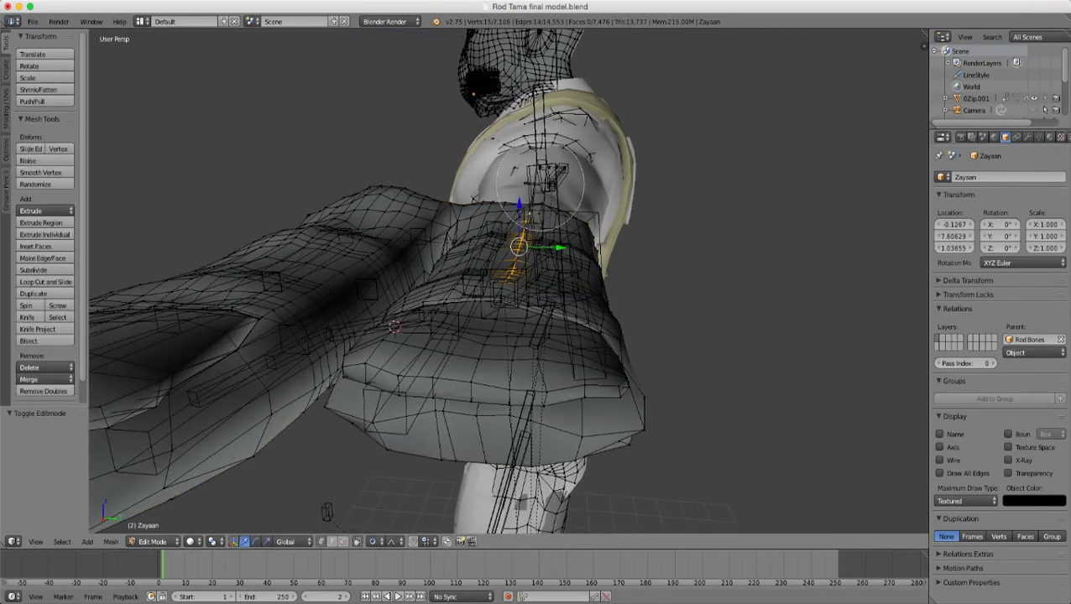
key(z)
key(z)
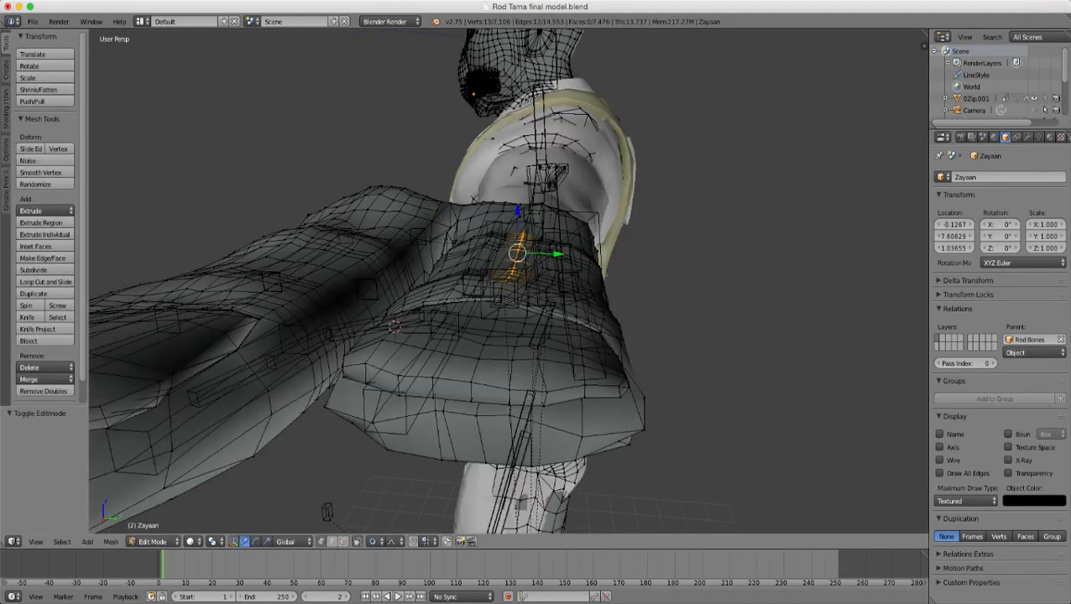
key(g)
key(z)
scroll(1045, 109, down, 2)
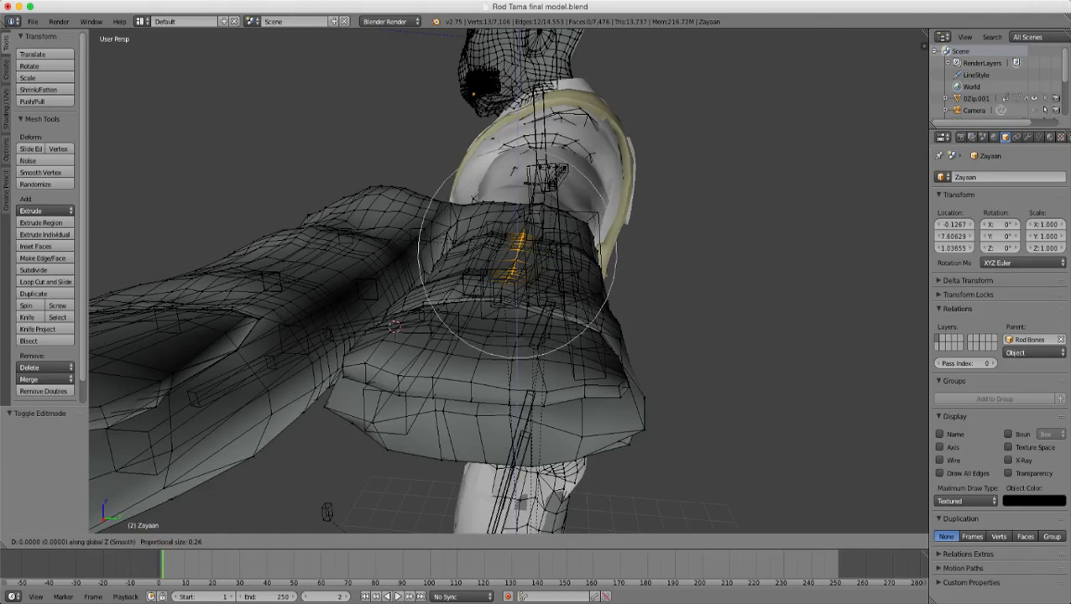
click(519, 235)
- Move three neighbouring vertices in the middle of the joined fingers, near the fingertip crease, 0.030 along Z with a reduced proportional size
right_click(492, 330)
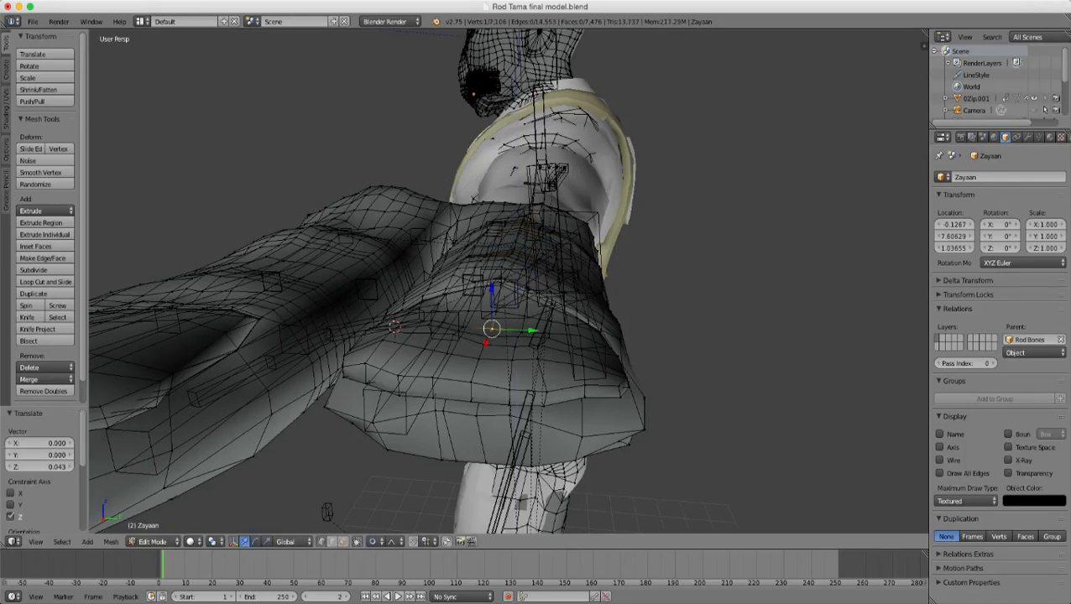
shift+right_click(484, 344)
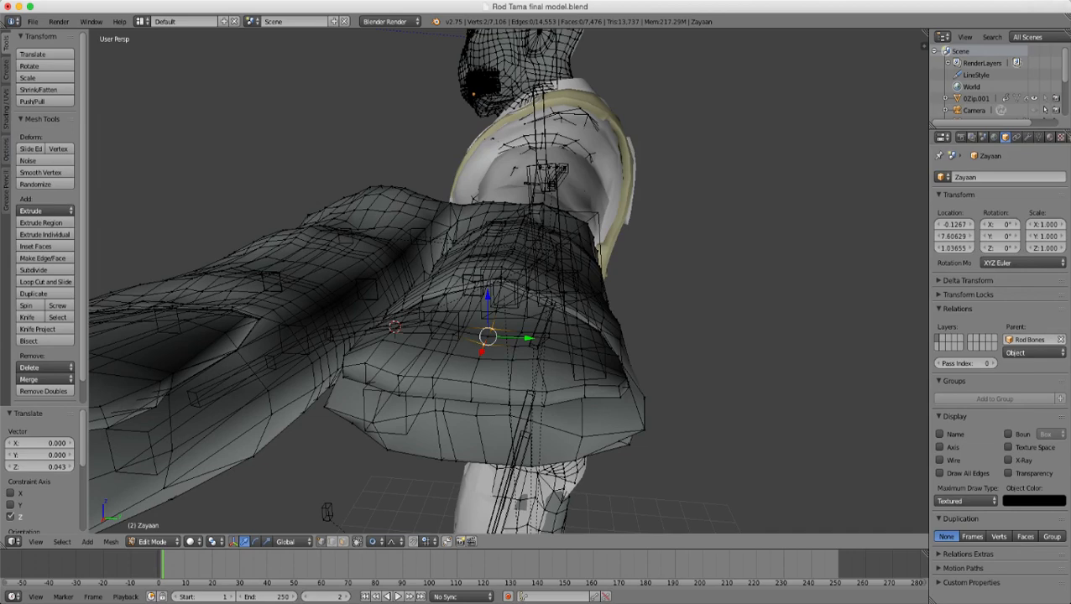
shift+right_click(488, 337)
key(g)
key(z)
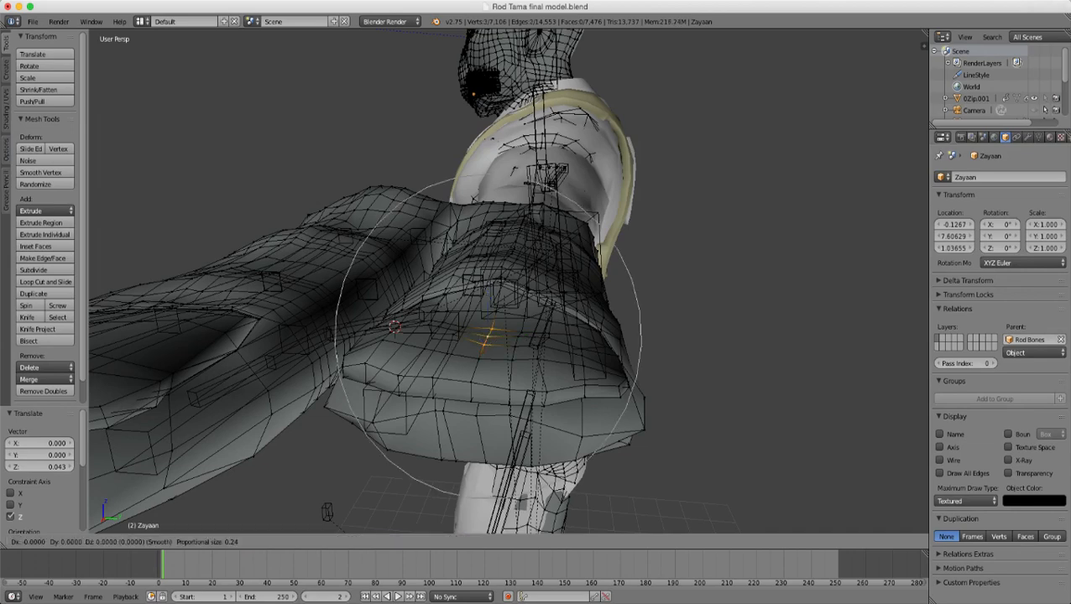
scroll(488, 337, up, 2)
click(488, 316)
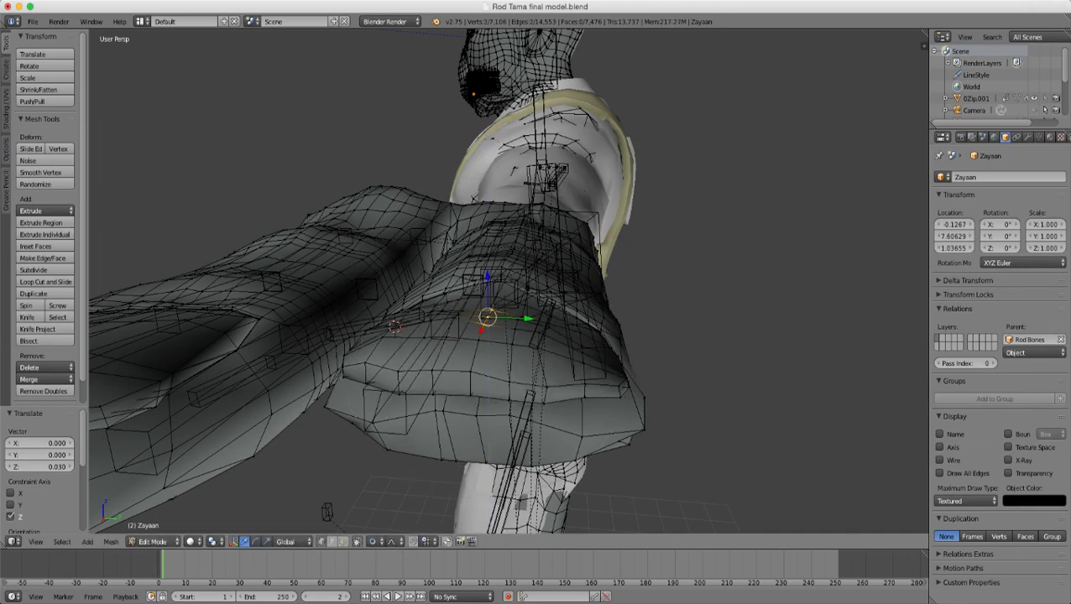
- Move one vertex on the joined fingers' crease about 0.017 along Z with a proportional size of 0.16
middle_drag(487, 317, 514, 369)
key(Tab)
scroll(506, 285, down, 4)
scroll(514, 369, up, 4)
key(Tab)
right_click(517, 431)
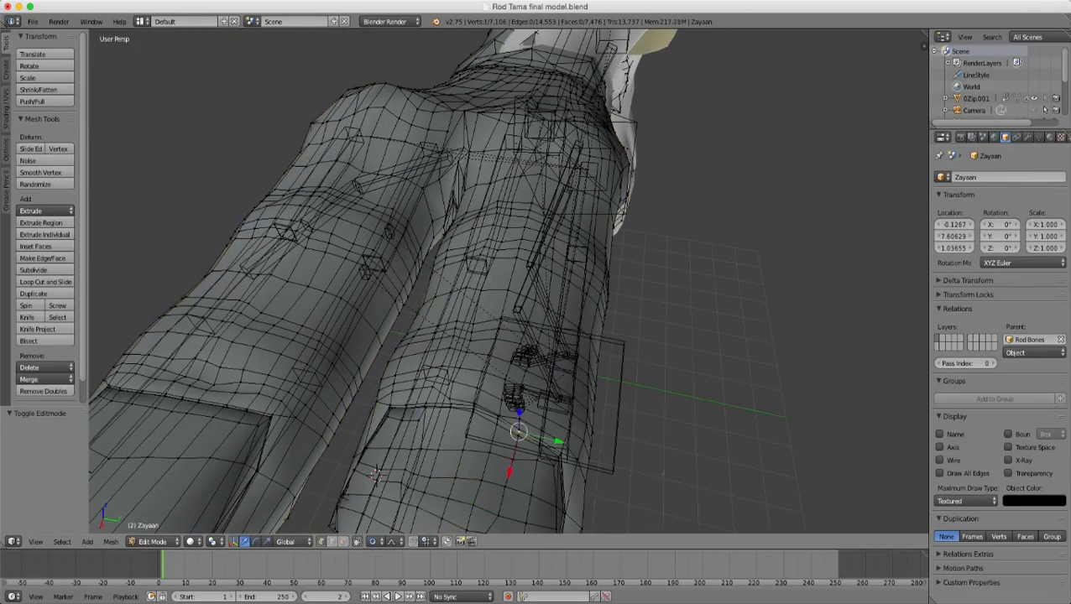
middle_drag(517, 431, 527, 336)
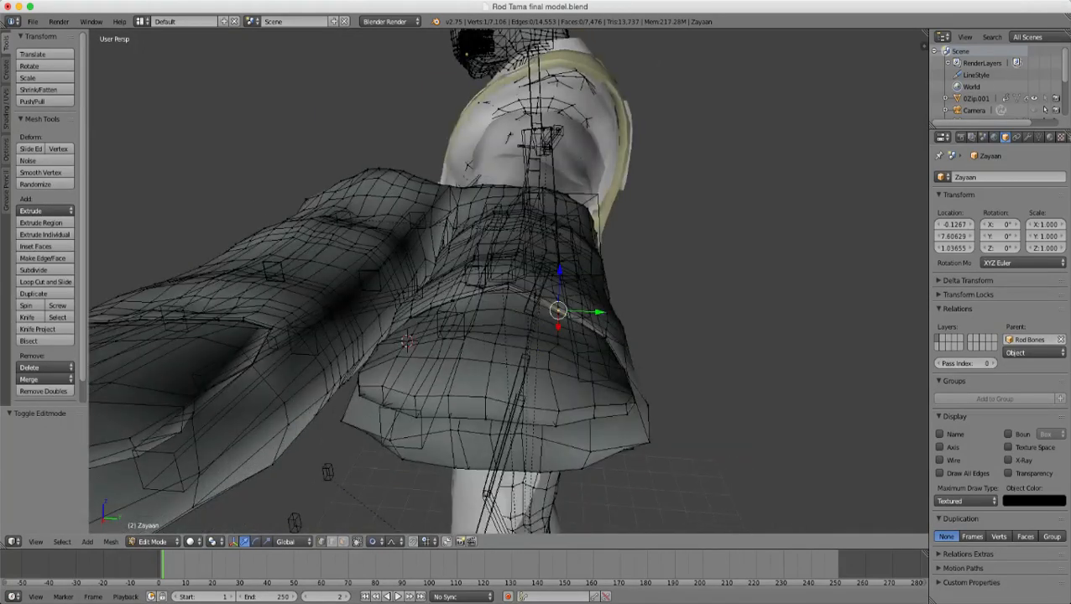
key(g)
key(z)
scroll(558, 314, up, 2)
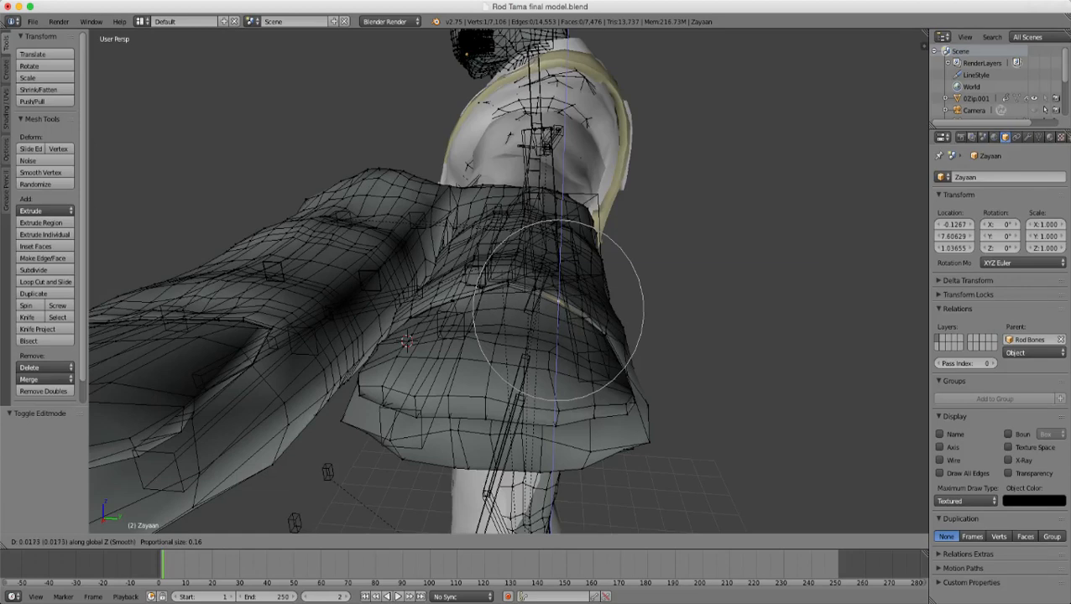
click(558, 307)
- Move the two vertices at the crease's end beside the gap between the finger pairs 0.020 along Z with a proportional size of 0.14
right_click(452, 300)
right_click(430, 311)
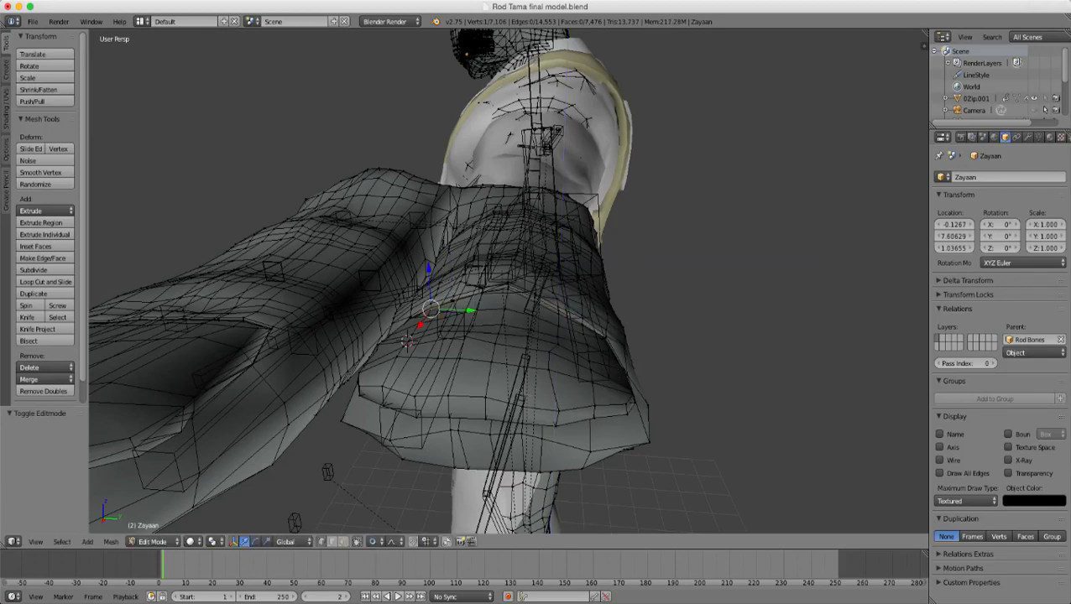
shift+right_click(451, 301)
key(g)
key(z)
scroll(438, 305, up, 3)
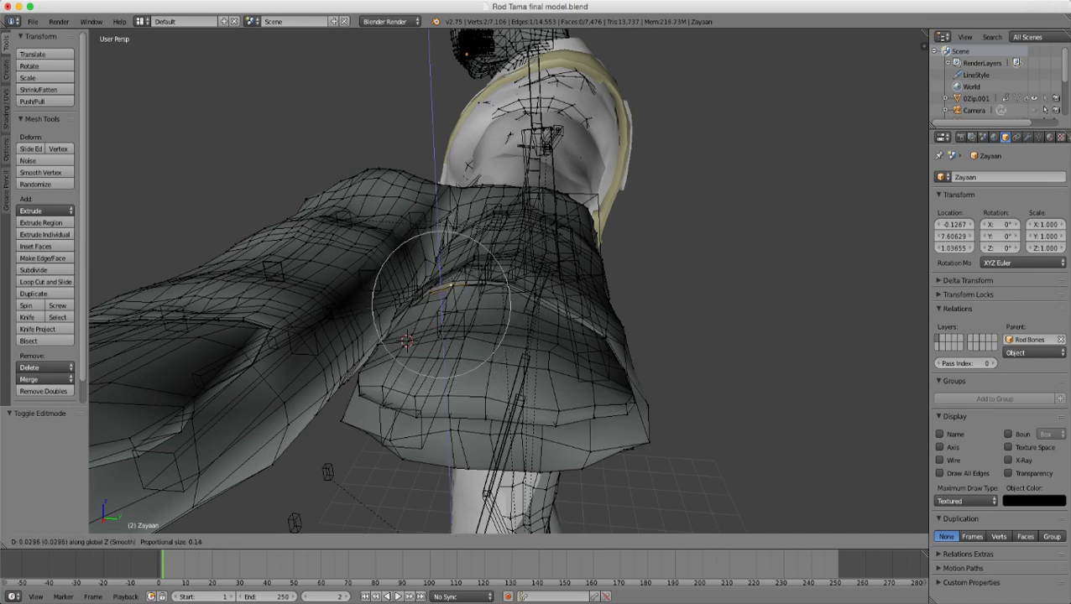
key(Return)
- Select three neighbouring vertices on the crease's outer part and raise them along Z with a proportional size of 0.14
right_click(581, 315)
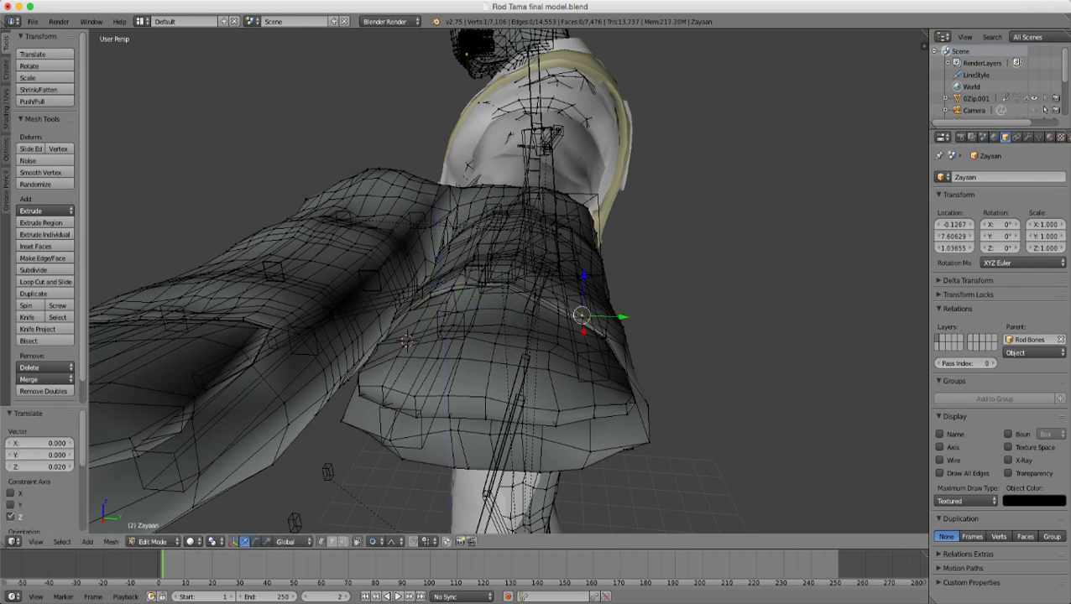
shift+right_click(559, 324)
shift+right_click(559, 325)
shift+right_click(559, 315)
shift+right_click(559, 315)
middle_drag(559, 315, 519, 307)
scroll(518, 307, up, 3)
shift+right_click(577, 369)
shift+right_click(579, 360)
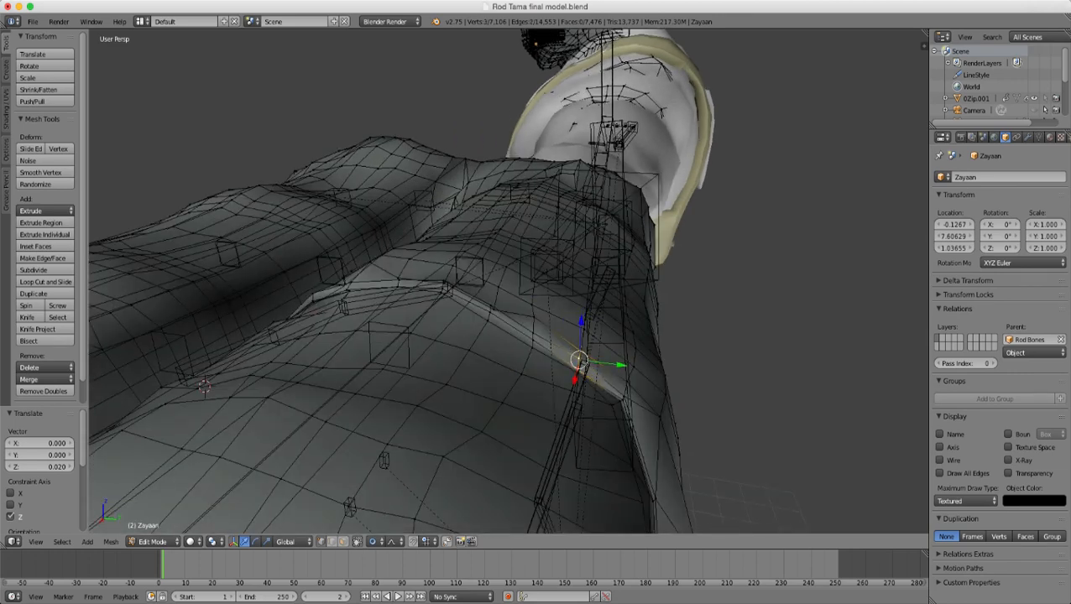
scroll(579, 360, down, 4)
middle_drag(579, 360, 599, 336)
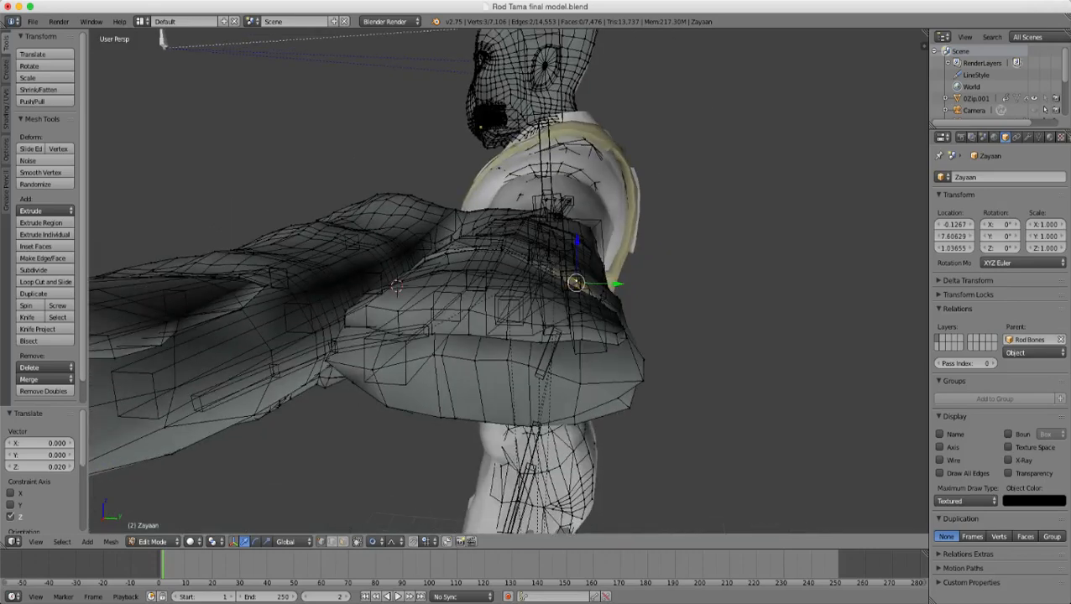
key(g)
key(z)
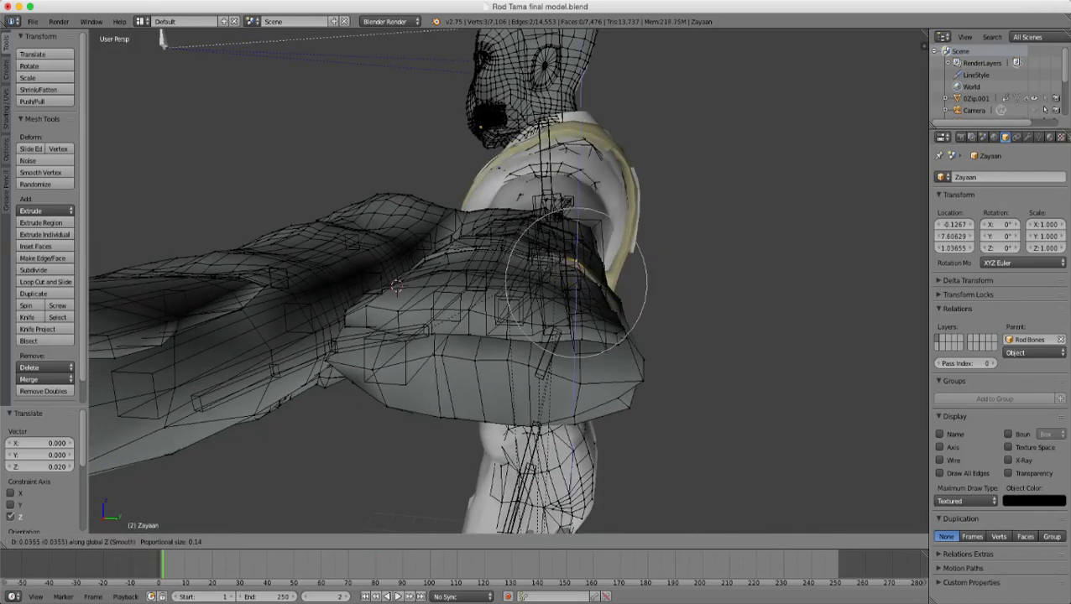
click(579, 273)
- Move three adjoining vertices near the crease's outer half 0.009 along Z with a smaller proportional size
middle_drag(580, 273, 554, 235)
key(Tab)
key(Tab)
right_click(564, 313)
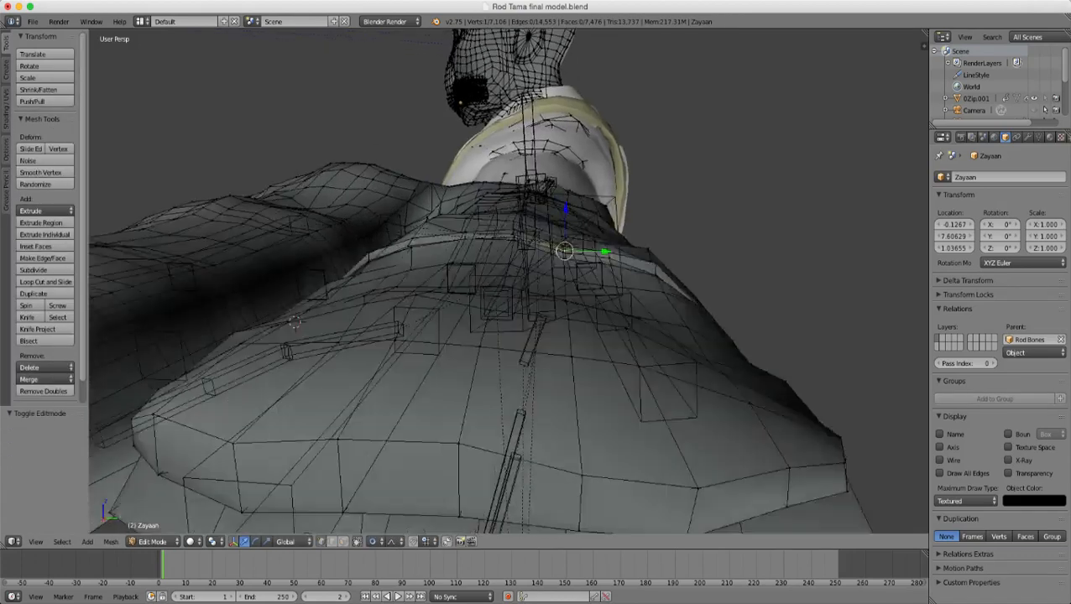
shift+right_click(564, 255)
shift+right_click(563, 257)
key(g)
key(z)
scroll(562, 252, up, 5)
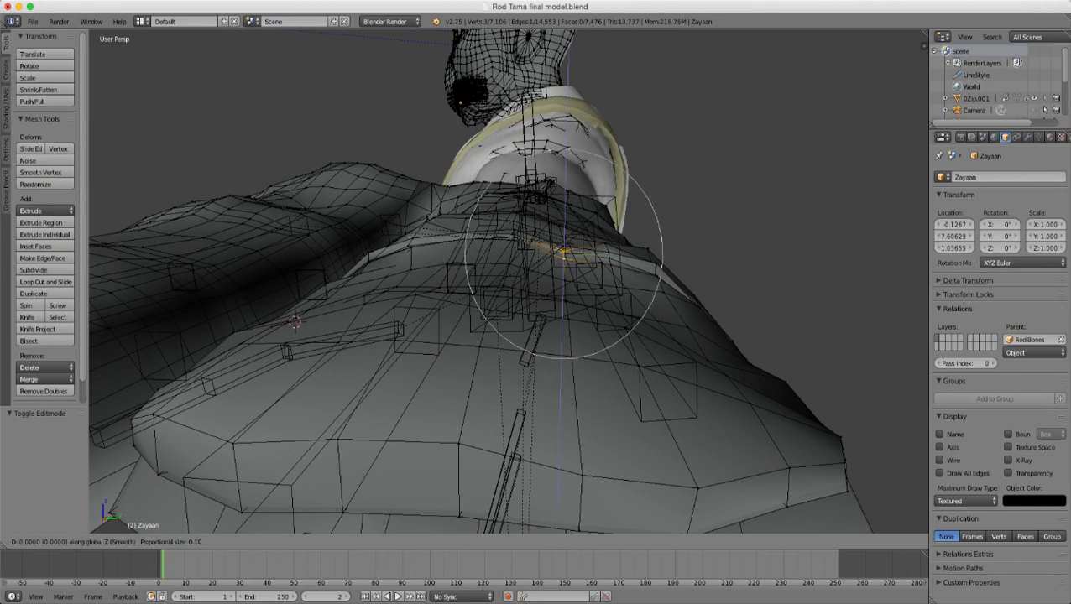
scroll(563, 252, up, 1)
click(564, 244)
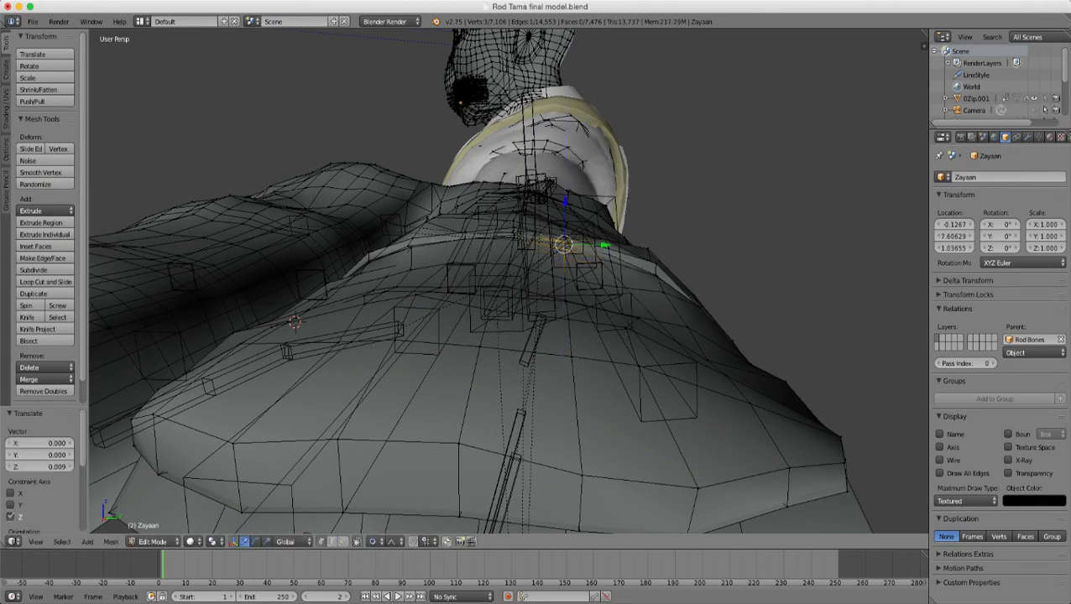
- Examine the smoothed hand in Object Mode from several angles and look closely at the tip of the narrower finger pair
key(Tab)
middle_drag(563, 244, 444, 268)
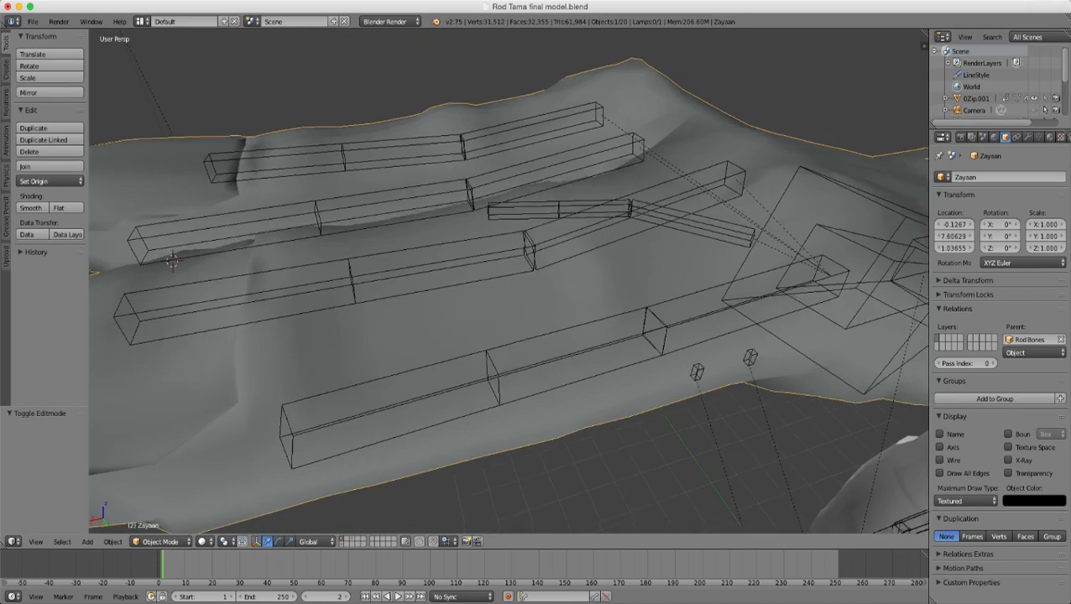
scroll(445, 268, down, 6)
middle_drag(501, 298, 860, 378)
scroll(632, 382, up, 1)
scroll(632, 382, down, 1)
scroll(509, 282, up, 4)
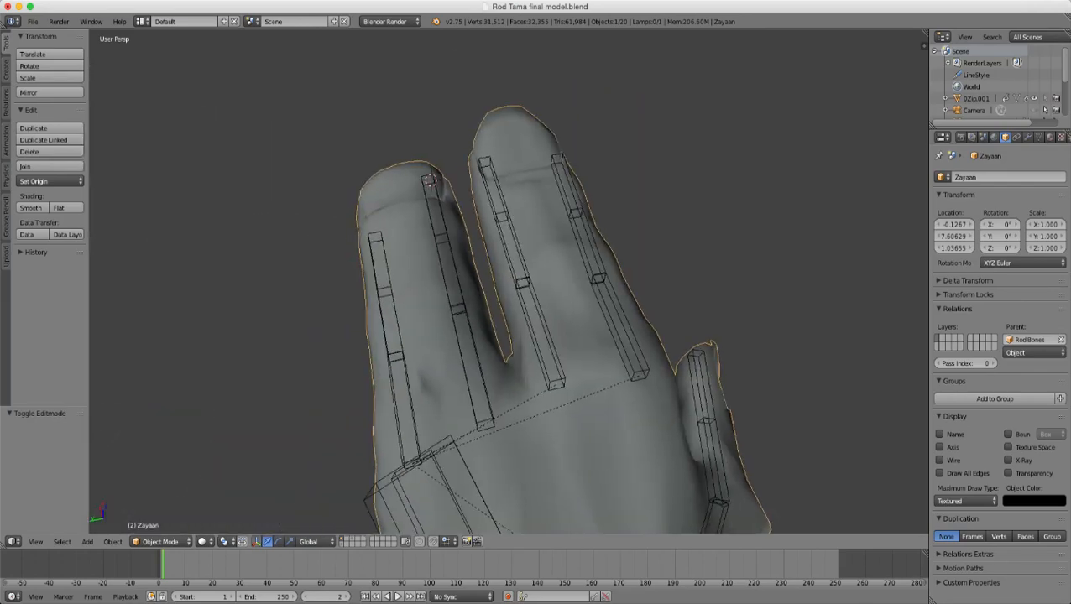
middle_drag(547, 227, 478, 252)
middle_drag(629, 235, 576, 344)
middle_drag(470, 281, 638, 273)
shift+middle_drag(593, 222, 491, 275)
scroll(491, 275, up, 3)
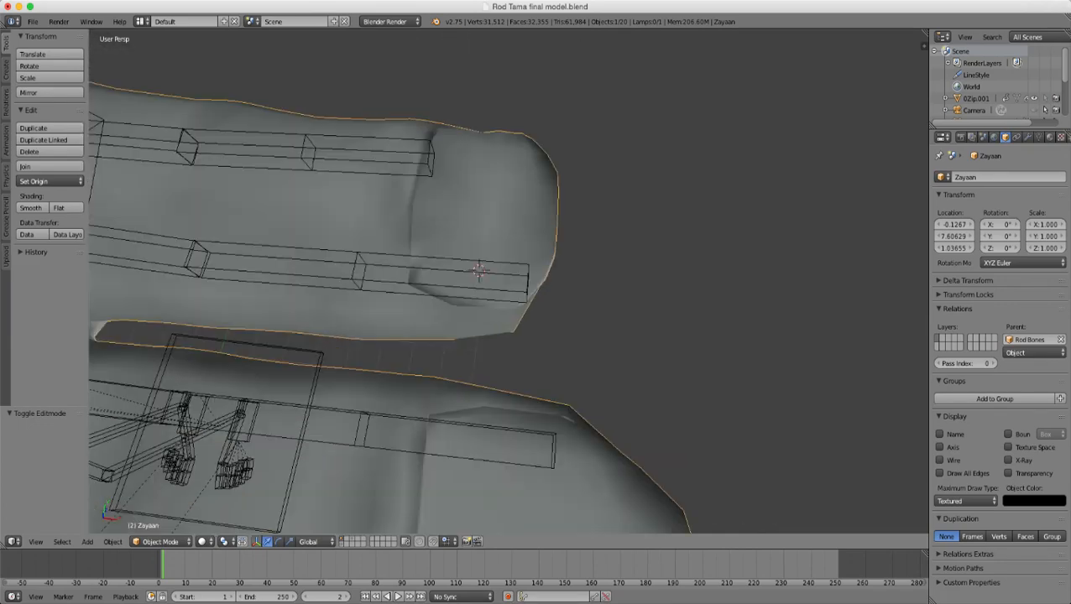
- Select the vertices at the narrower finger pair's tip through the mesh and move them about 0.10 along X with a proportional size of 0.18
key(Tab)
key(z)
key(a)
key(c)
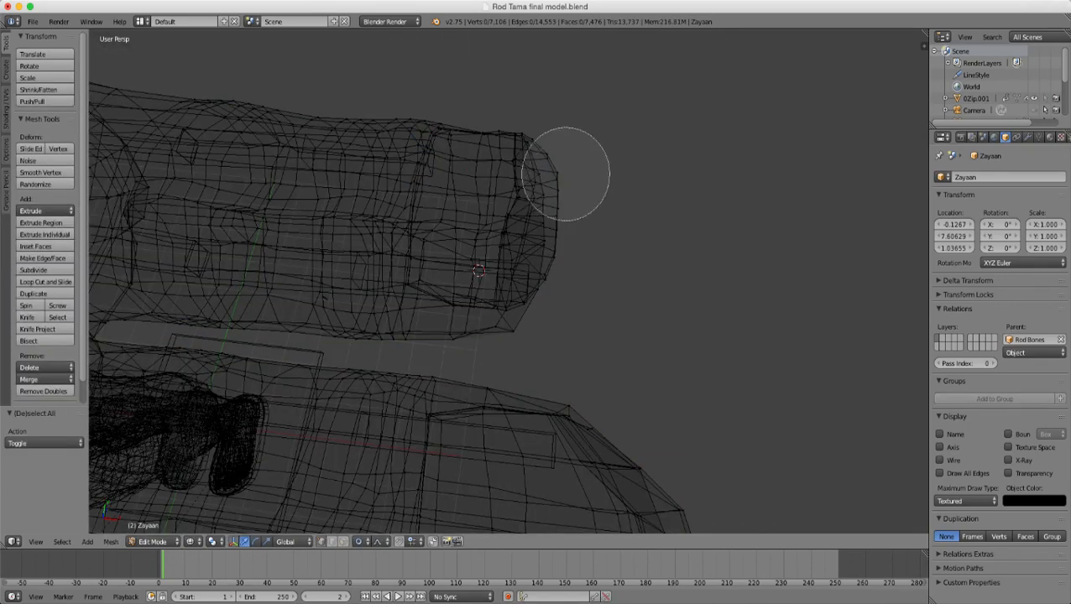
drag(559, 179, 562, 256)
right_click(563, 256)
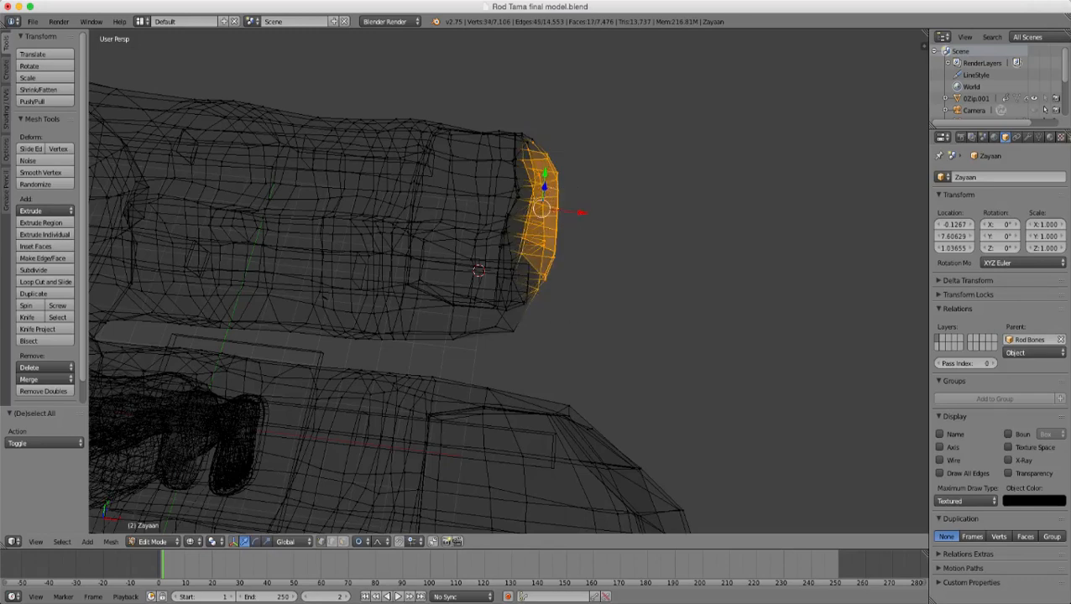
key(z)
key(g)
key(x)
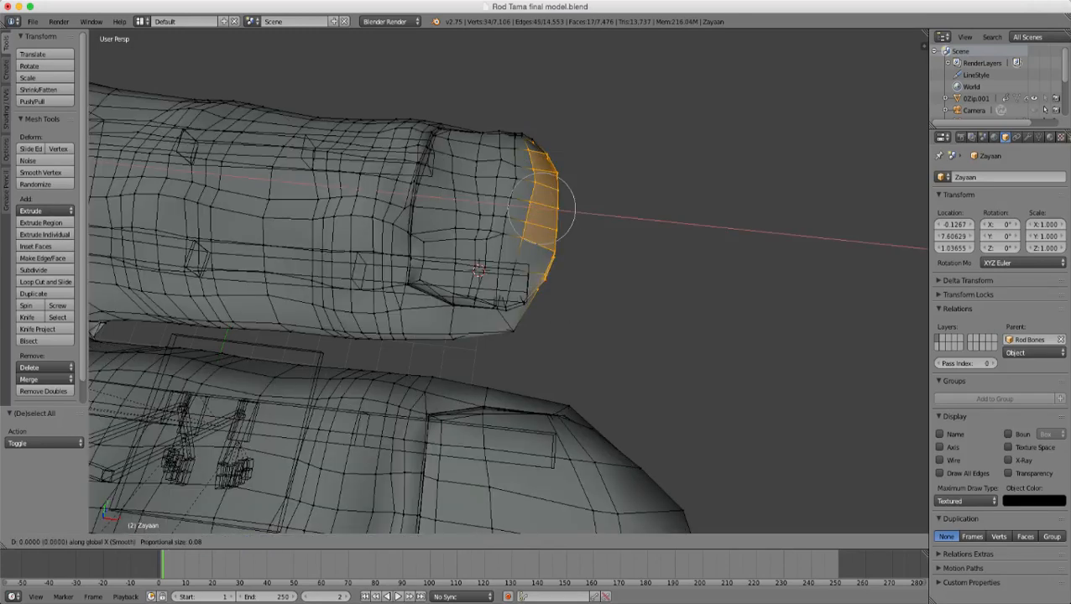
scroll(542, 209, down, 3)
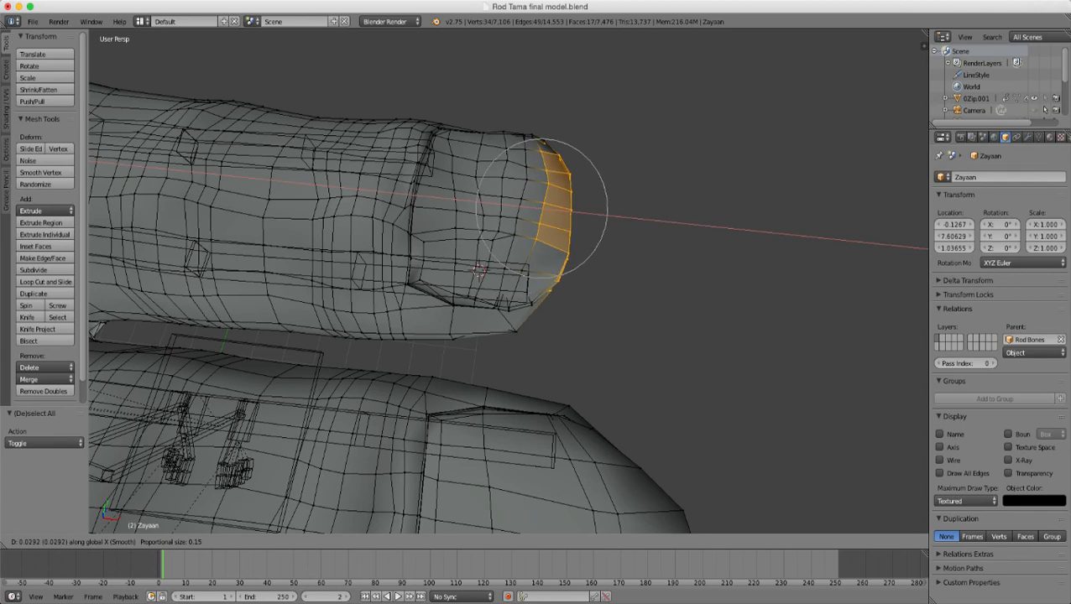
scroll(542, 210, down, 3)
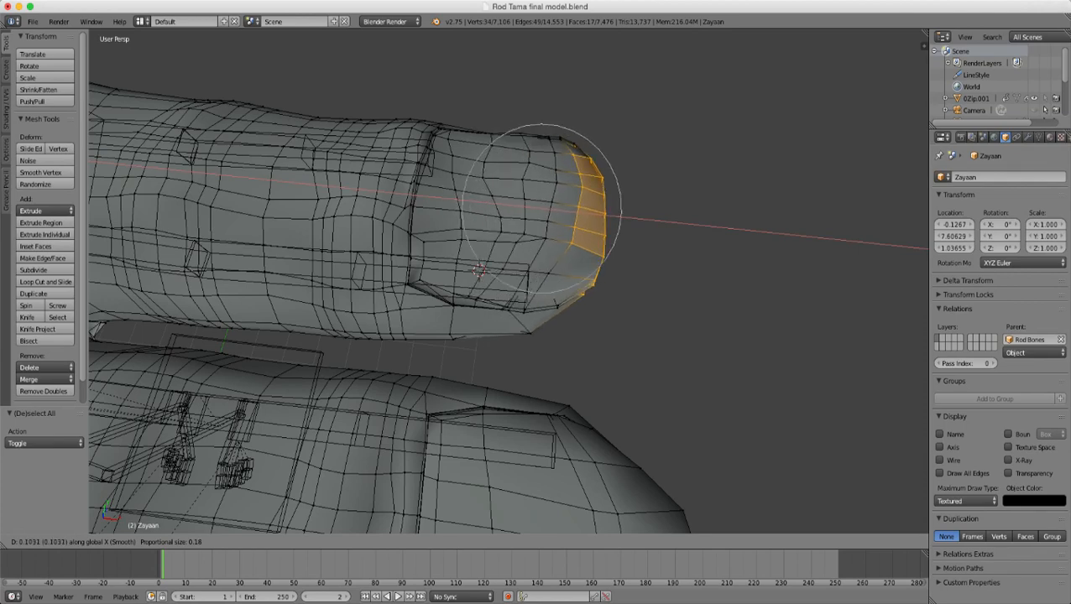
key(Return)
- Deselect the tip's outer vertices on both sides and move the middle ones 0.030 along X with a proportional size of 0.20
scroll(508, 281, down, 6)
key(Tab)
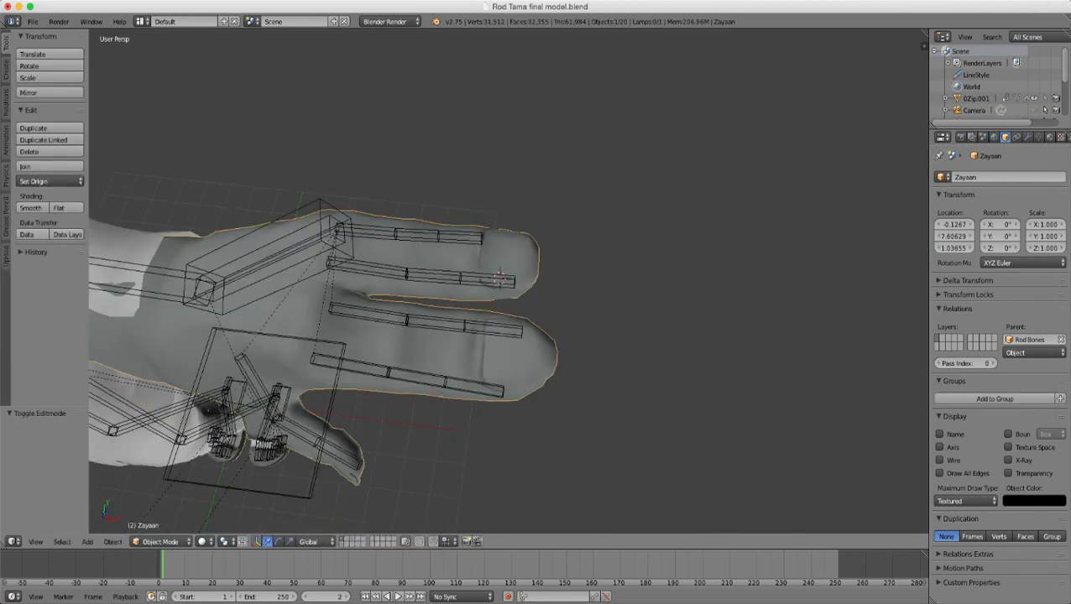
scroll(508, 281, up, 3)
key(Tab)
scroll(508, 281, up, 4)
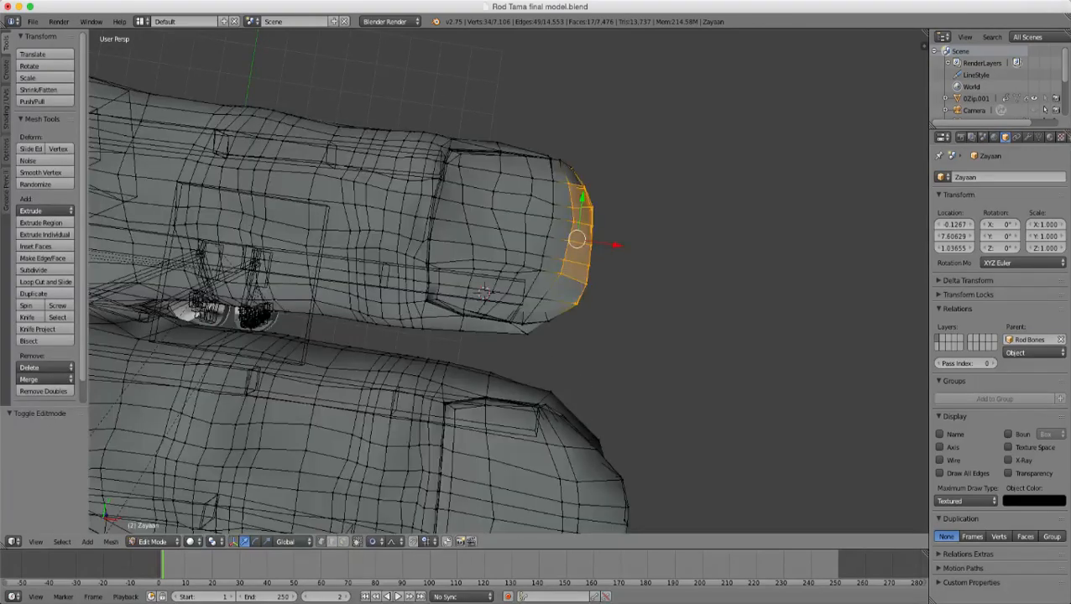
key(c)
key(Escape)
key(z)
key(c)
middle_click(572, 316)
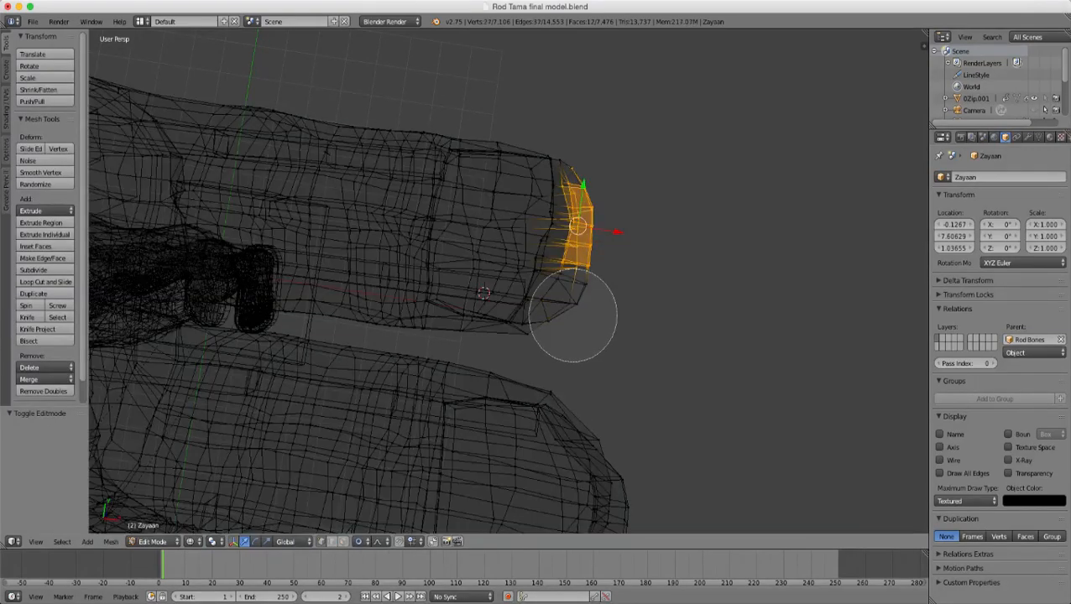
middle_drag(573, 316, 574, 148)
key(Escape)
key(z)
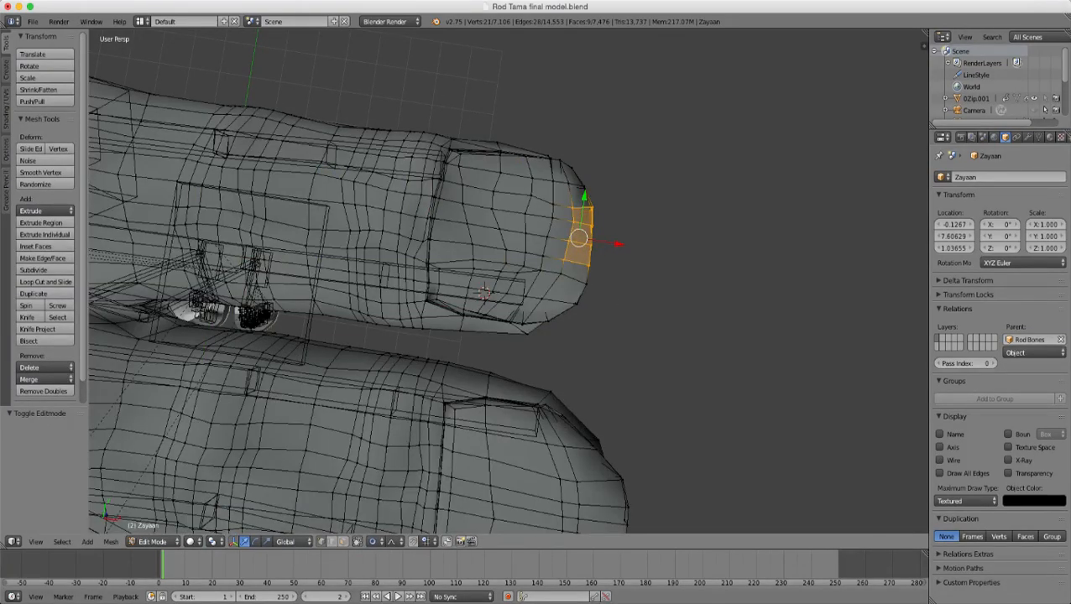
key(g)
key(x)
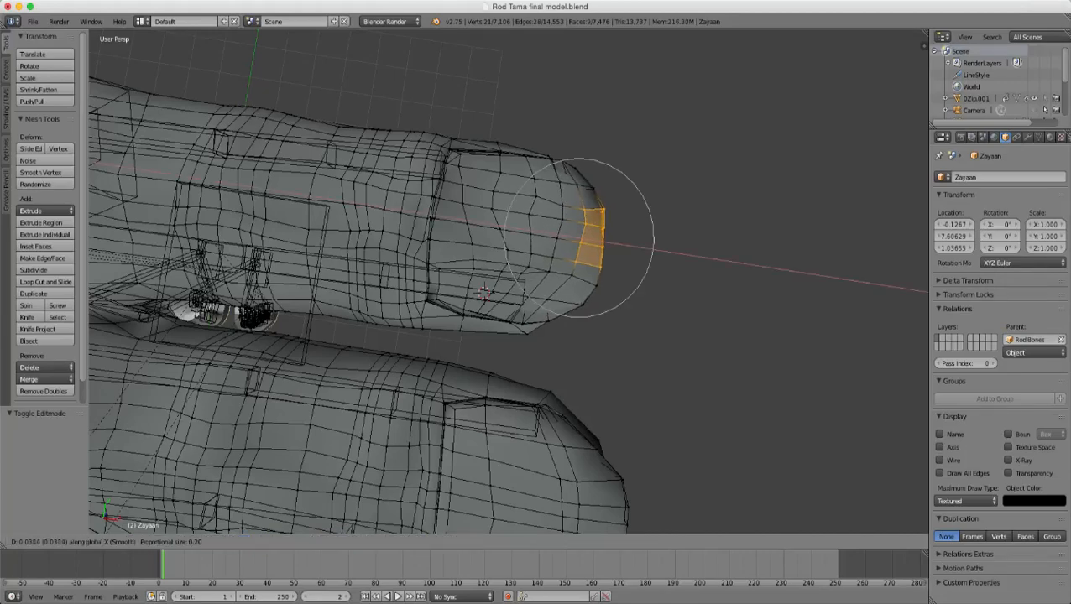
key(Return)
- Keep only the tip vertices nearest the finger gap selected and move them 0.045 along X with a proportional size of 0.24
key(z)
key(c)
middle_drag(603, 195, 583, 208)
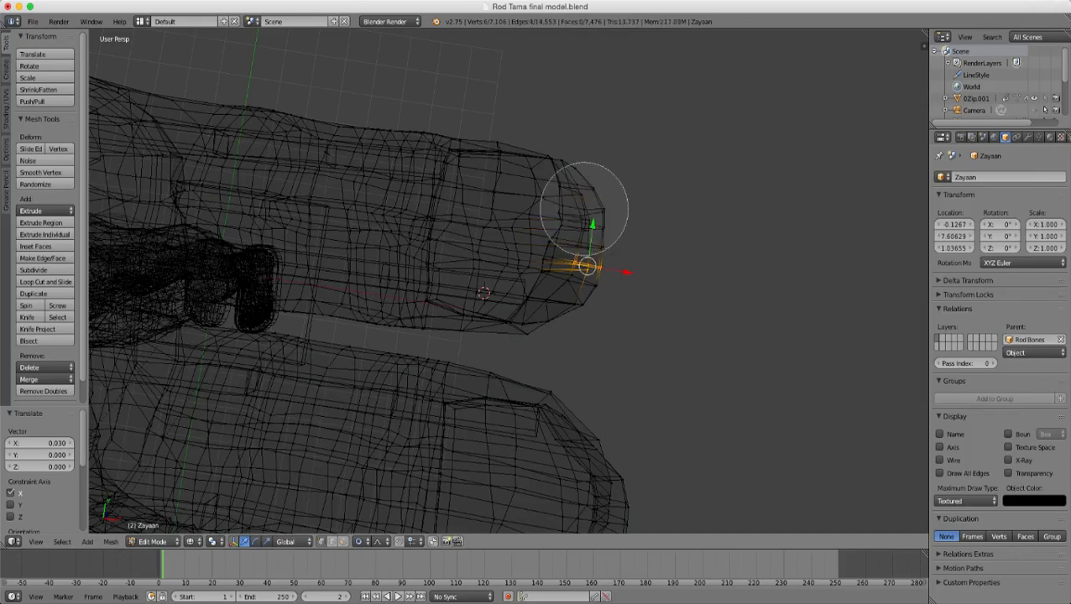
key(Escape)
key(z)
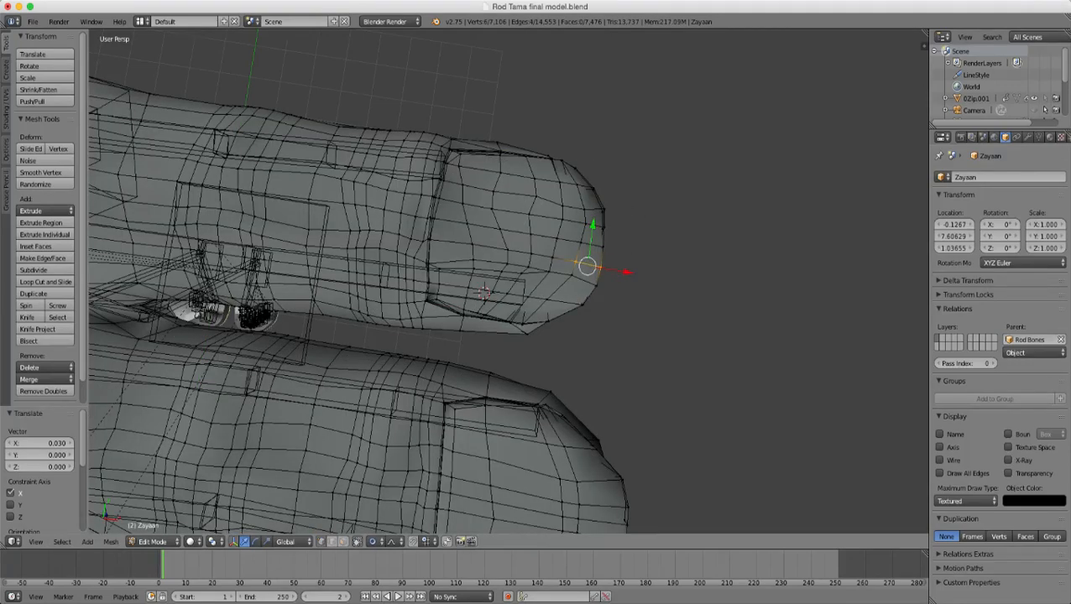
key(g)
key(x)
scroll(588, 264, down, 2)
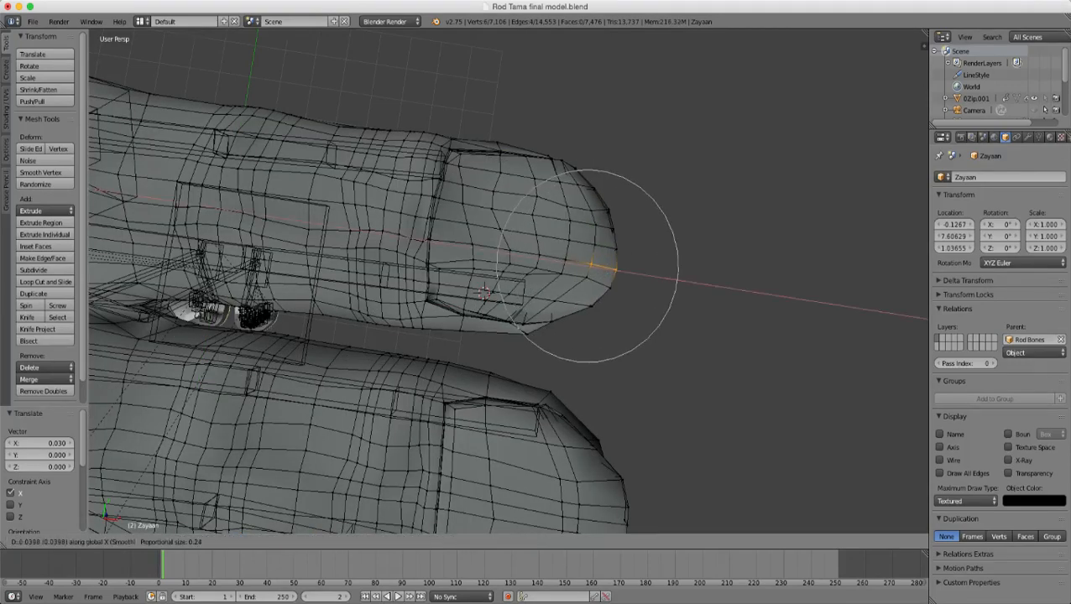
click(593, 266)
- Examine the reshaped fingertips and the groove between the joined fingers in Object Mode from several angles
scroll(588, 264, down, 4)
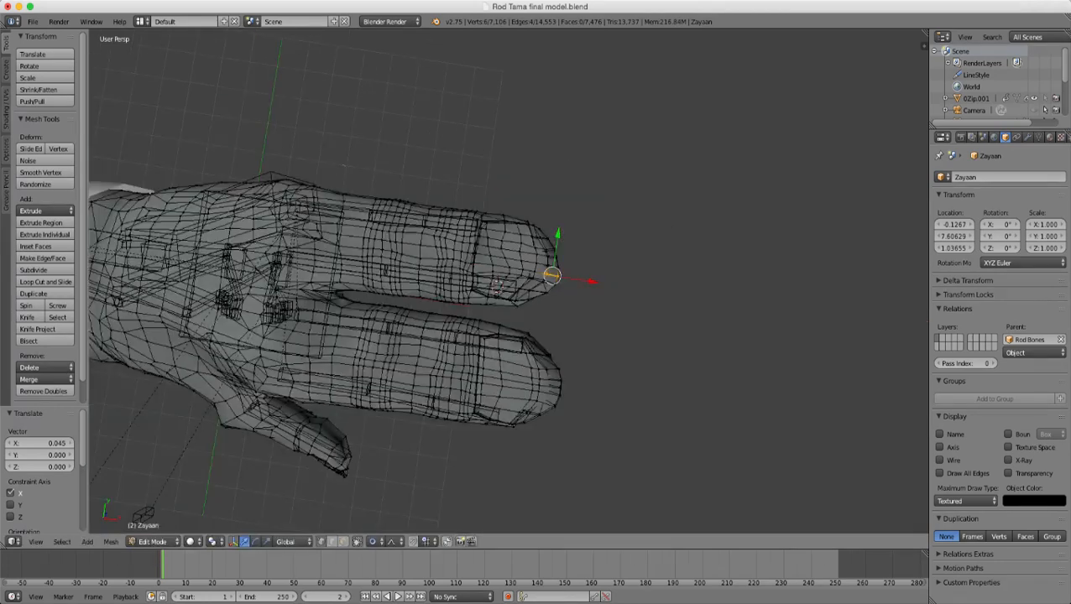
key(Tab)
middle_drag(587, 265, 564, 134)
scroll(537, 252, up, 7)
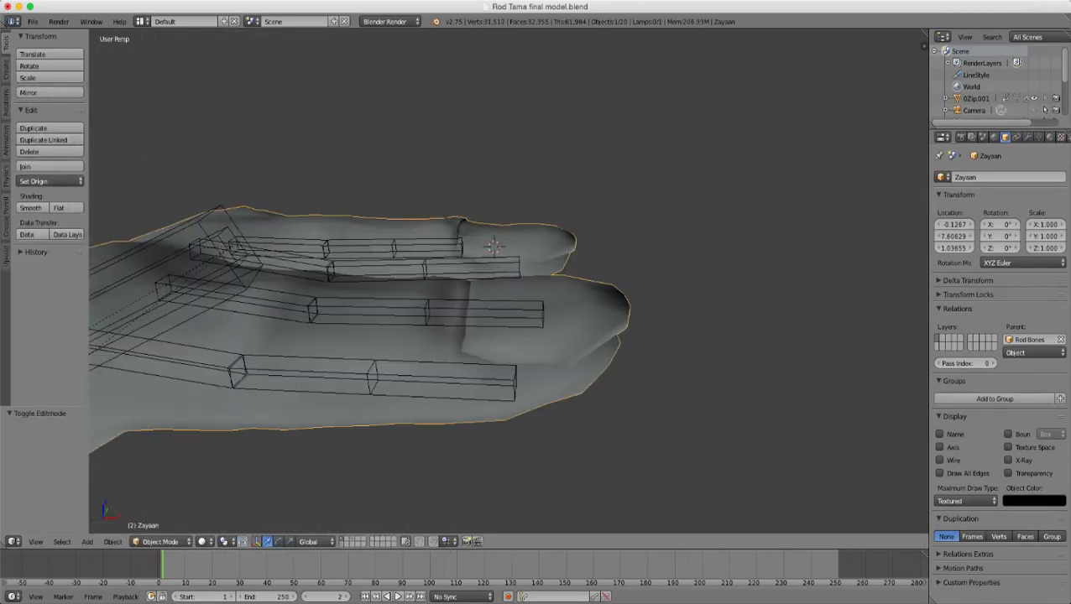
middle_drag(537, 252, 672, 336)
scroll(538, 277, down, 2)
scroll(537, 277, down, 4)
middle_drag(604, 285, 453, 210)
scroll(503, 268, up, 6)
middle_drag(504, 252, 554, 285)
scroll(537, 277, up, 4)
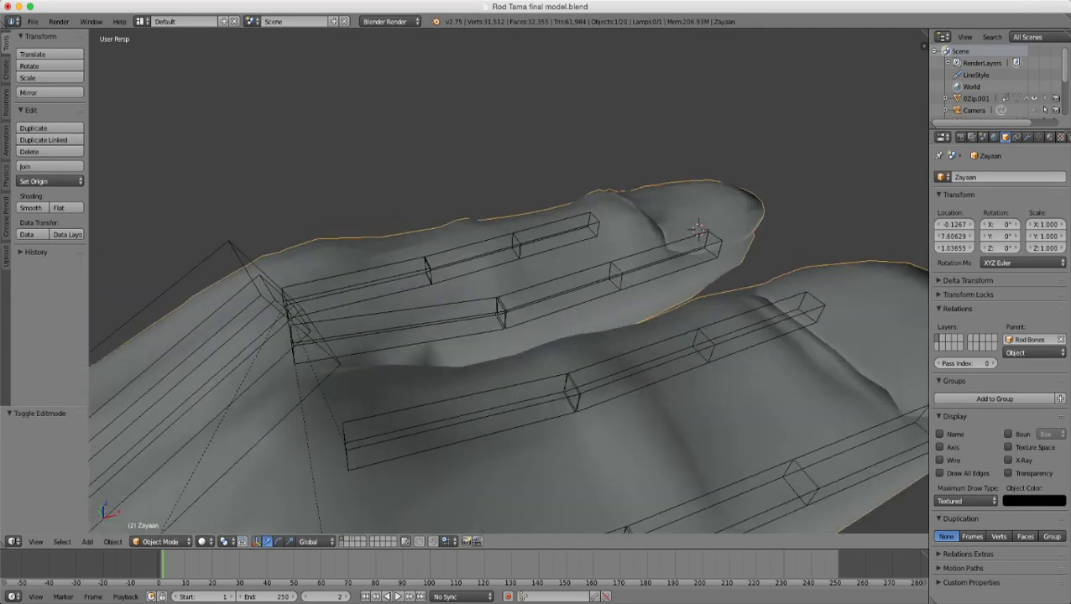
- Select three adjacent vertices across the narrower finger pair's middle knuckle and raise them about 0.028 along Z with a proportional size of 0.08
key(Tab)
right_click(445, 204)
shift+right_click(461, 231)
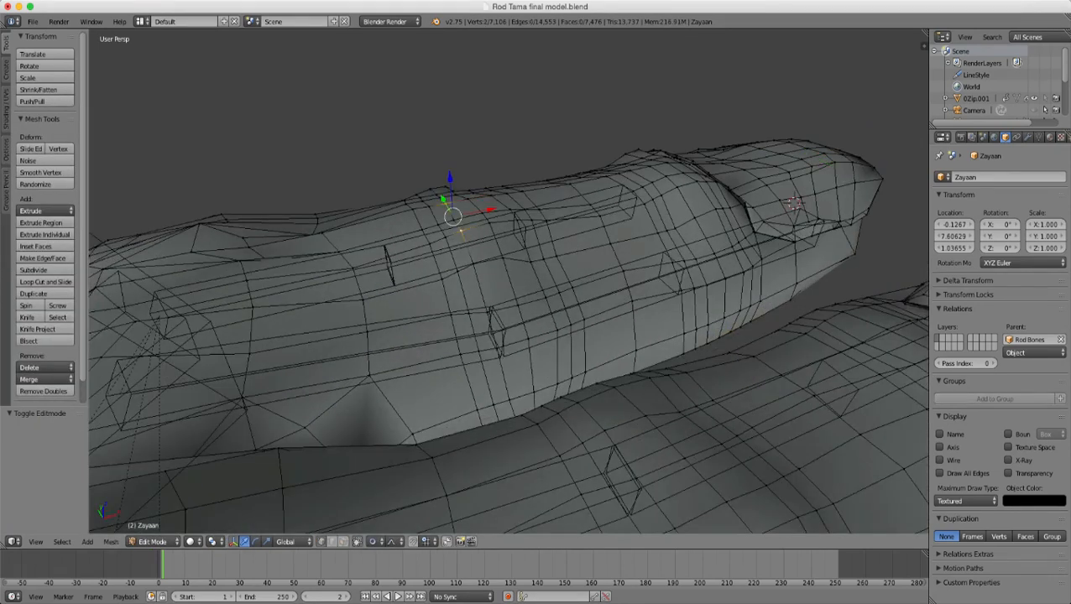
shift+right_click(453, 218)
scroll(453, 220, up, 3)
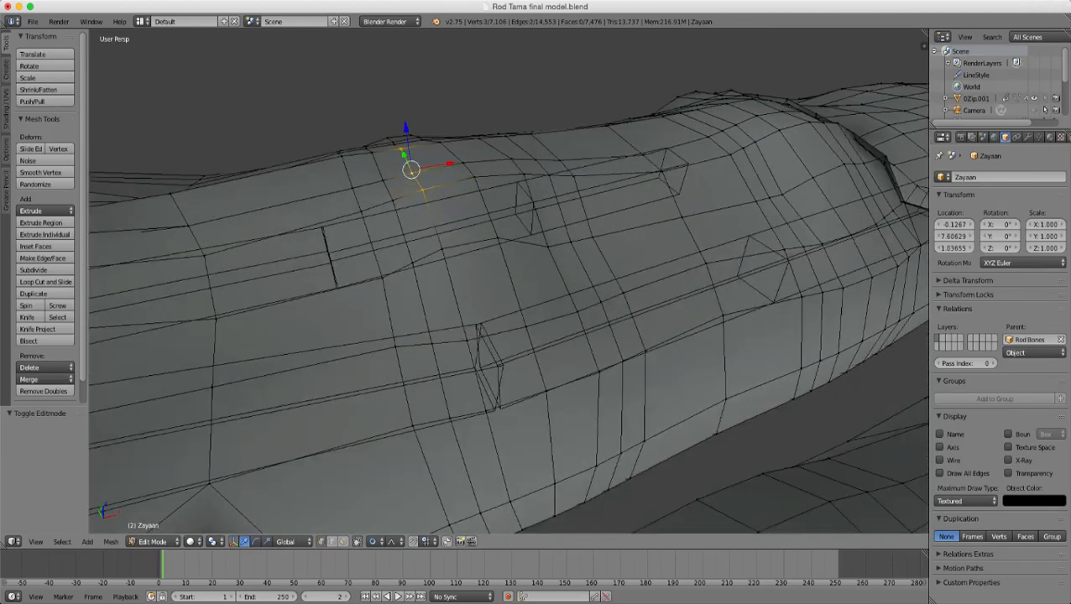
key(g)
key(z)
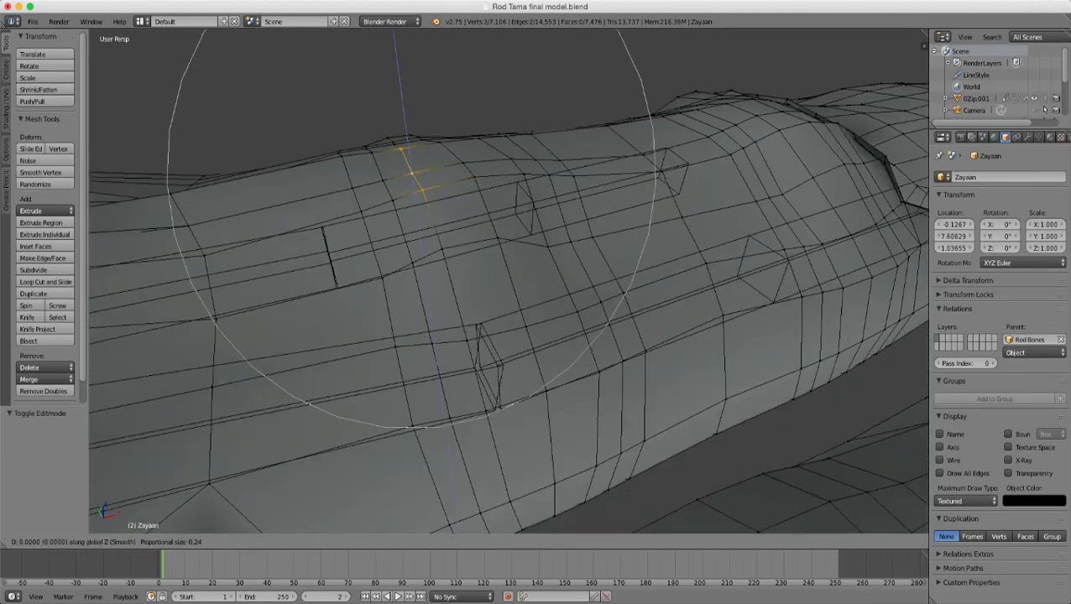
scroll(411, 169, up, 8)
scroll(411, 170, up, 6)
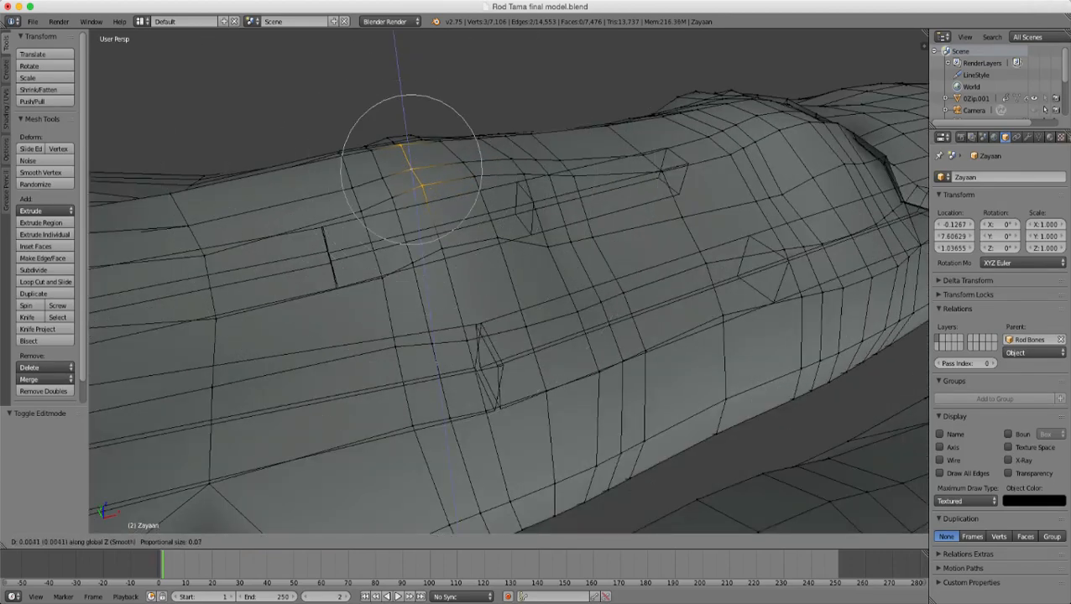
scroll(412, 170, down, 3)
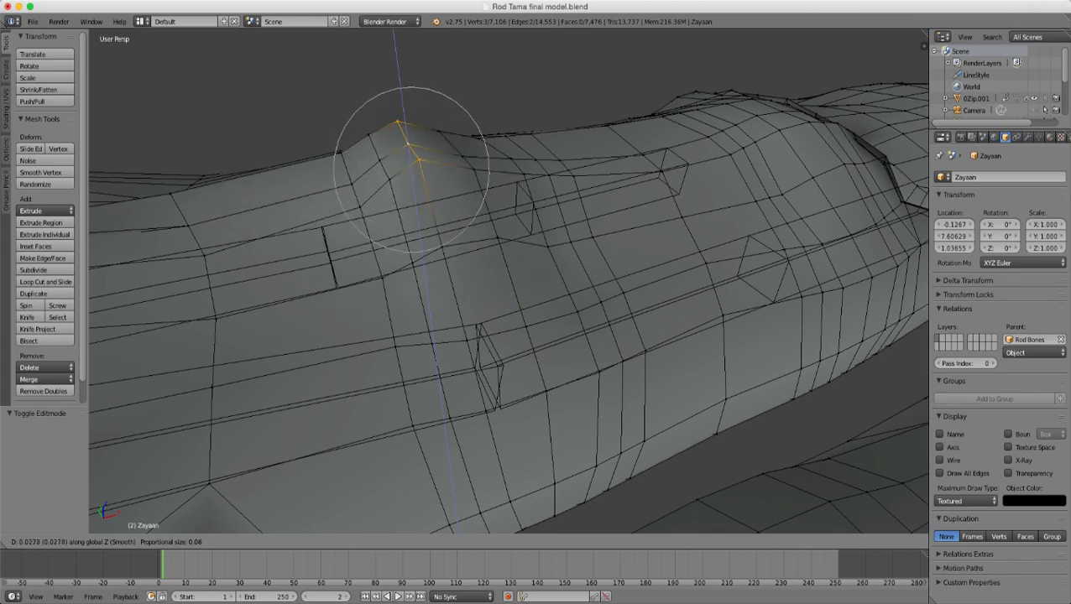
click(412, 170)
key(Tab)
scroll(411, 170, down, 6)
middle_drag(411, 170, 592, 261)
scroll(508, 281, up, 1)
- Select two neighbouring vertices on the outer half of the same knuckle, raise them 0.022 along Z and shift them along Y
key(Tab)
right_click(531, 277)
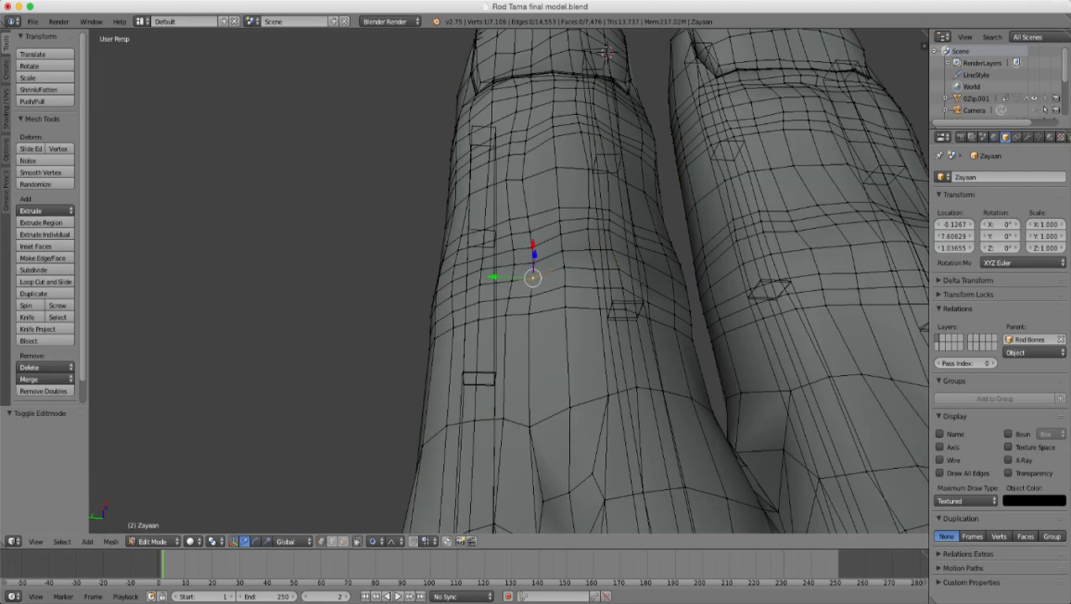
shift+right_click(507, 282)
middle_drag(507, 282, 483, 210)
key(g)
key(z)
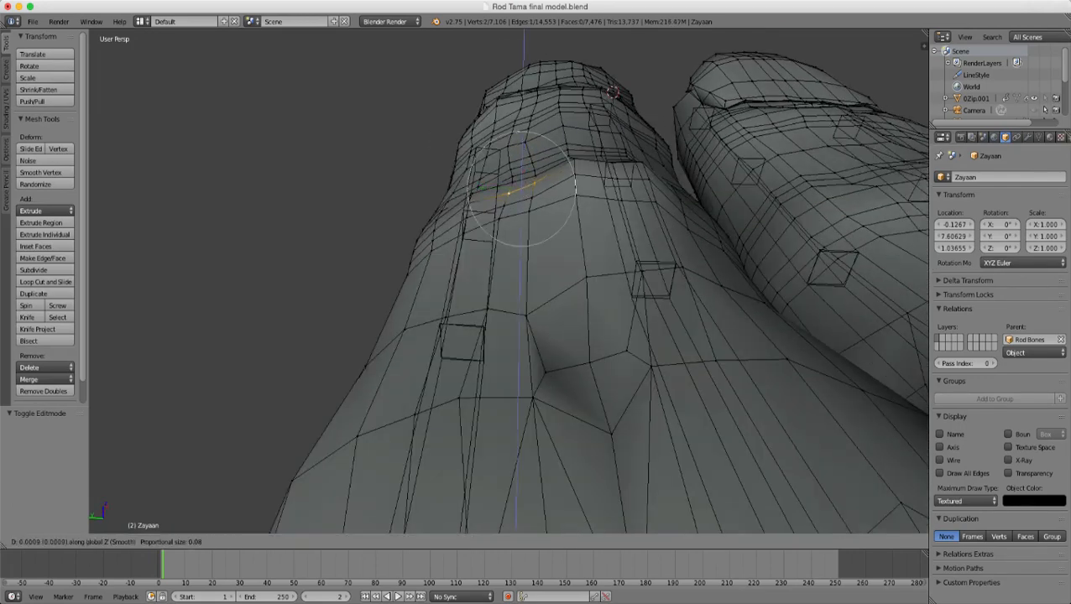
key(Return)
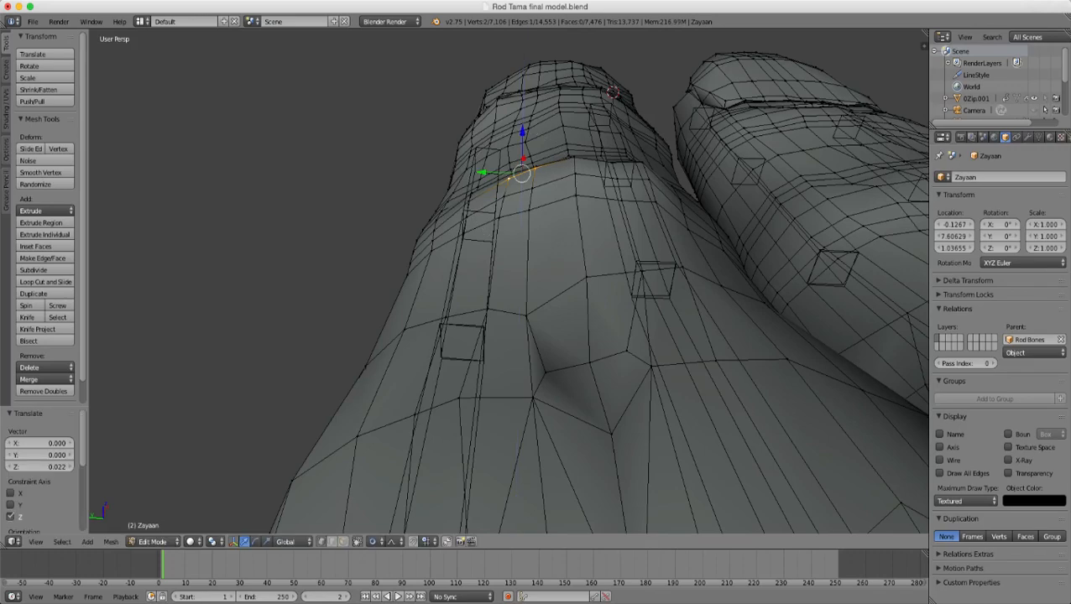
key(g)
key(y)
key(Tab)
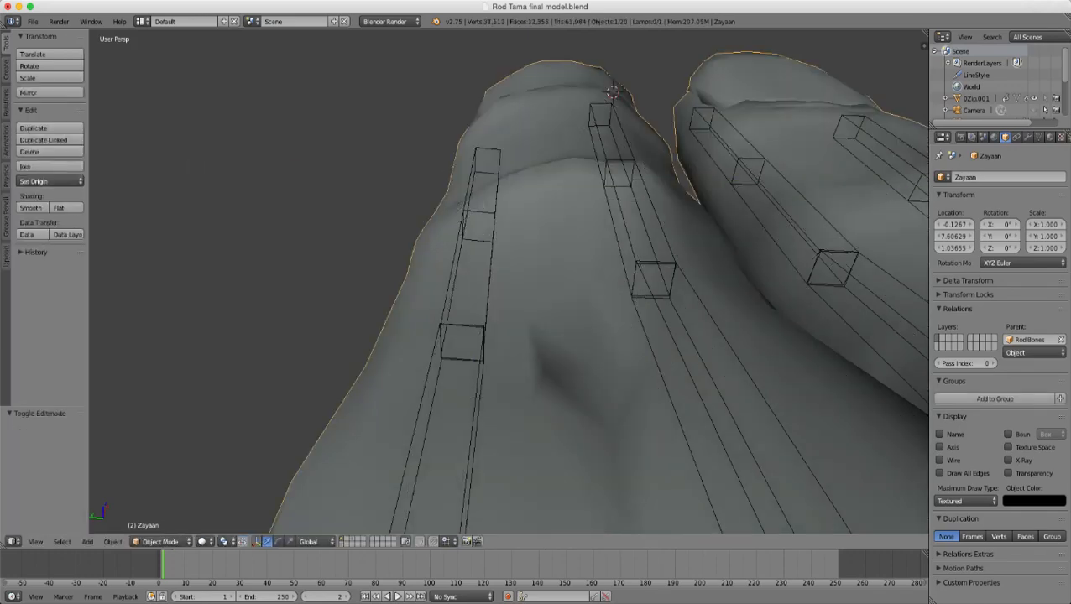
middle_drag(508, 281, 432, 315)
- Select two vertices on the knuckle's slope toward the finger gap and move them -0.013 along Y with proportional editing
key(Tab)
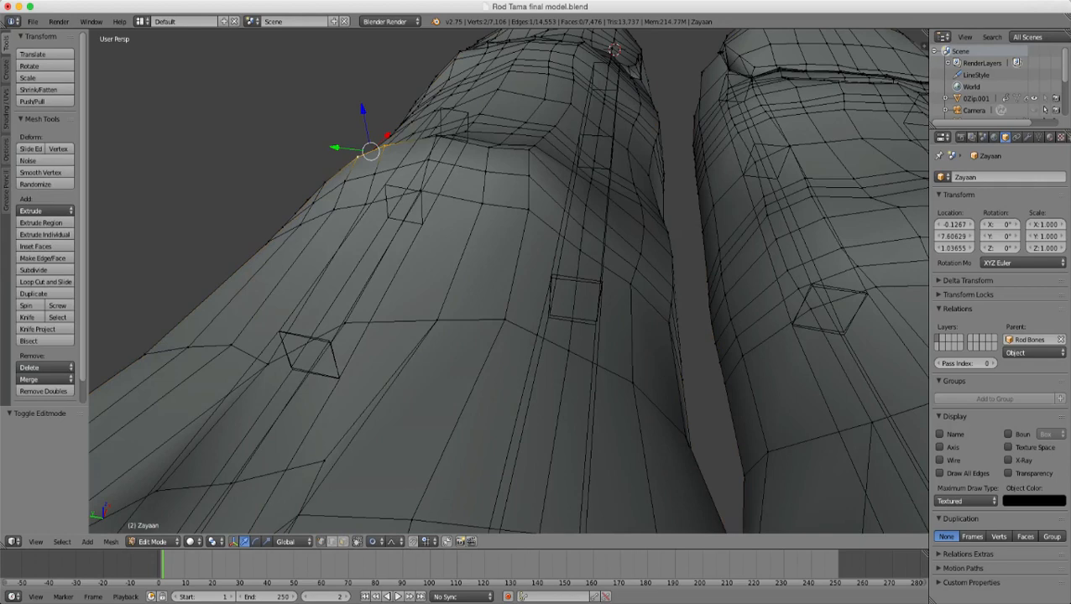
right_click(586, 205)
shift+right_click(645, 227)
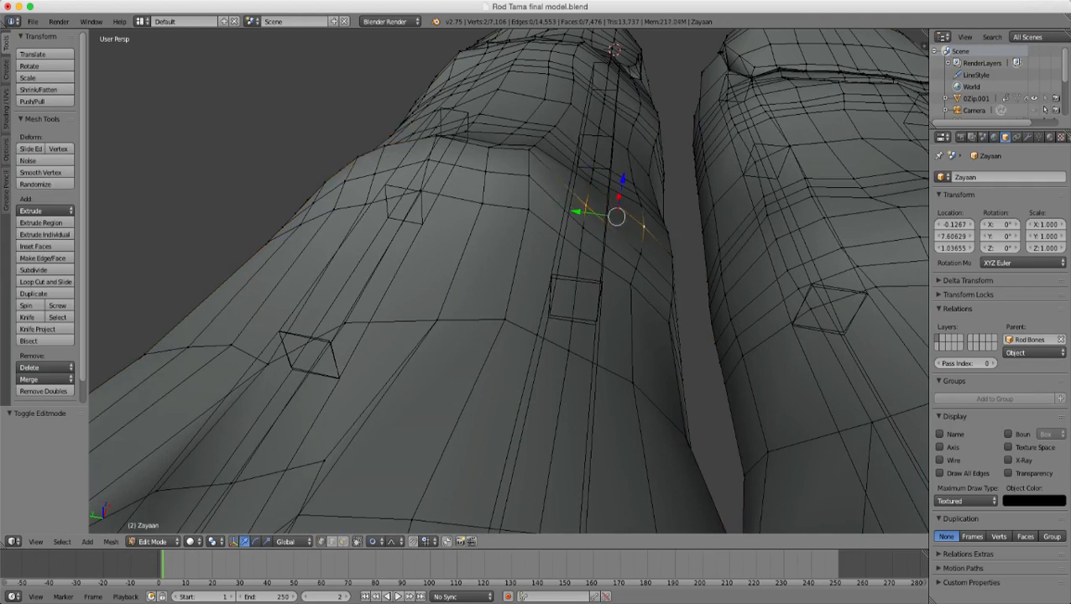
shift+right_click(644, 226)
shift+right_click(641, 254)
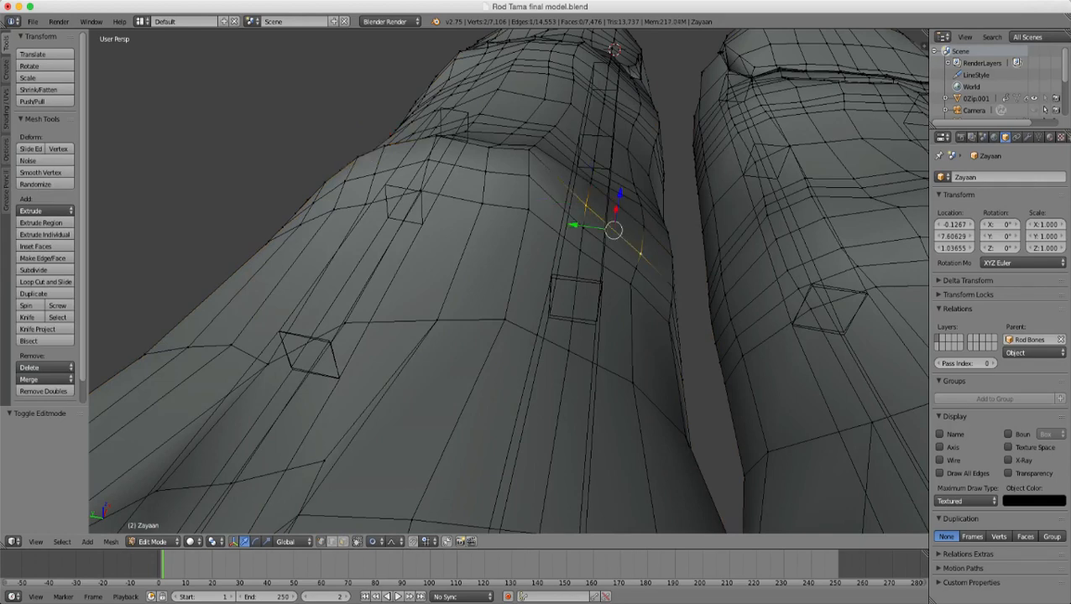
key(g)
key(y)
scroll(613, 230, up, 2)
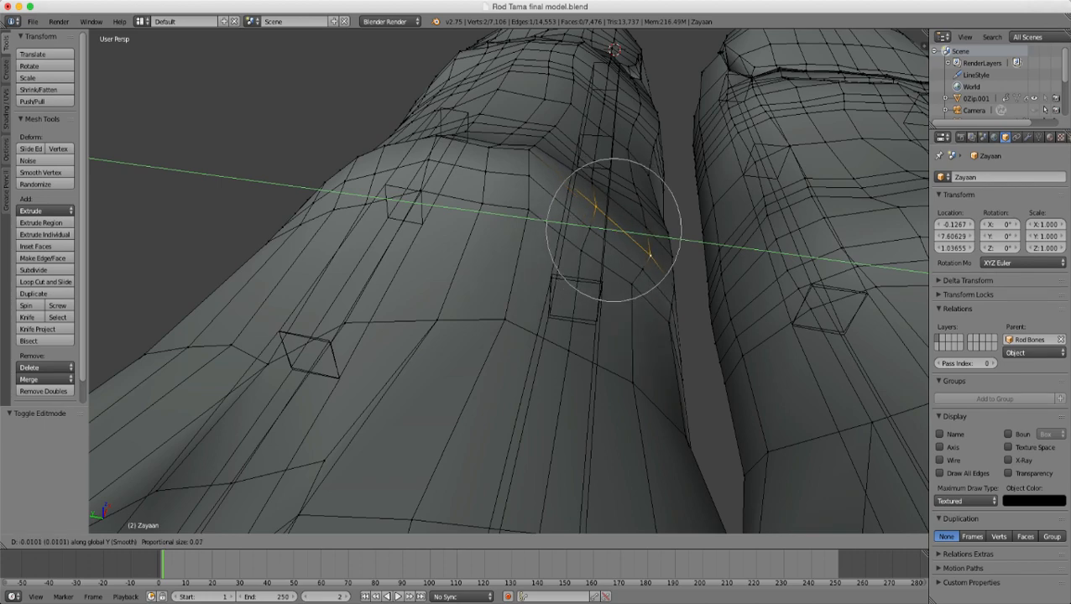
click(598, 232)
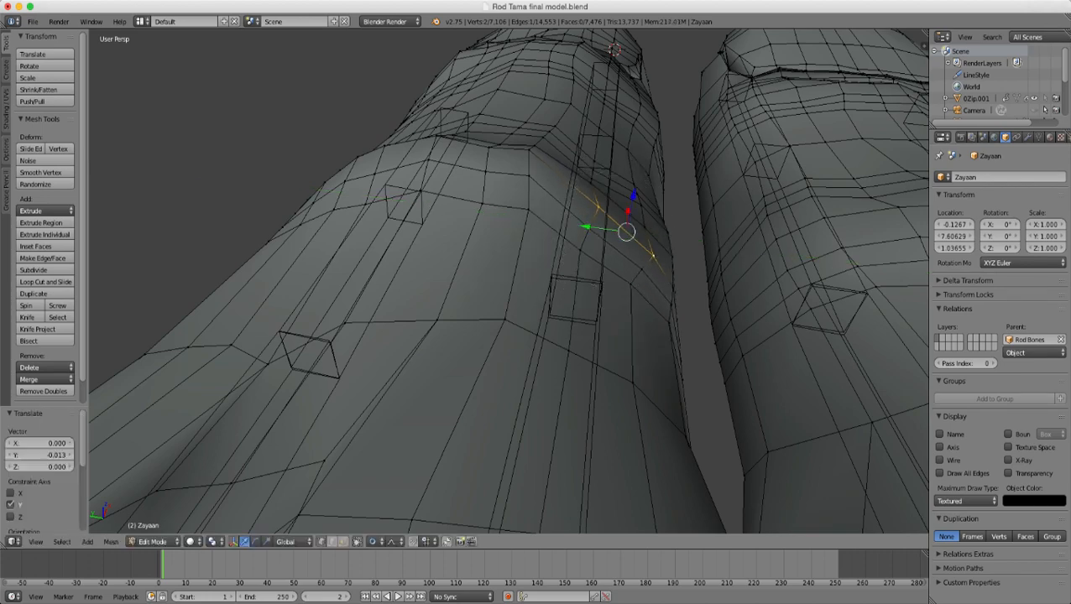
- Raise the two selected gap-side knuckle vertices 0.015 along Z and check the knuckle in Object Mode
key(g)
key(z)
click(597, 220)
scroll(598, 220, down, 8)
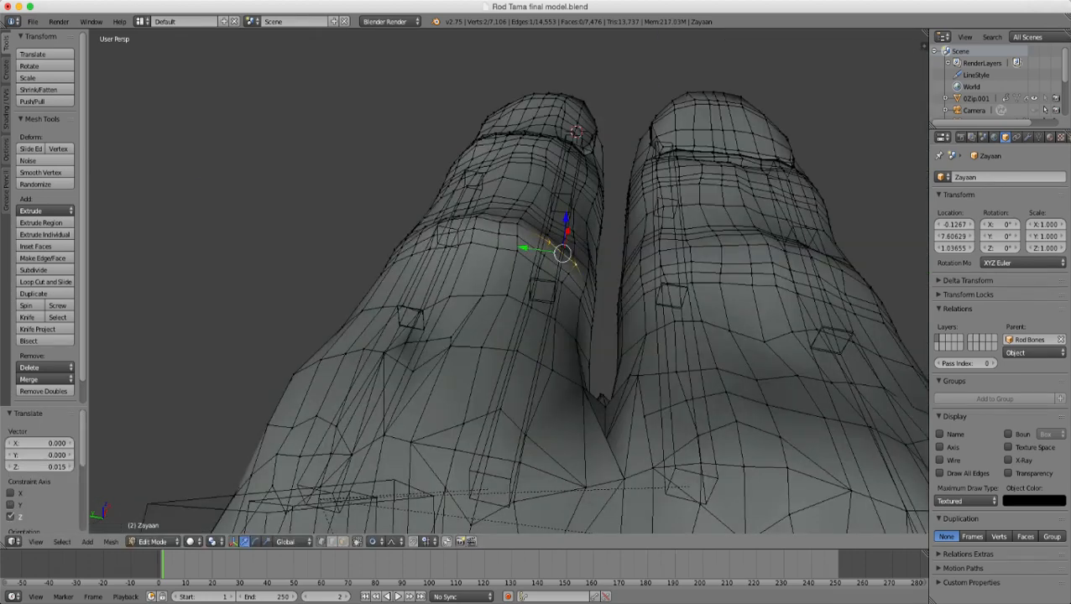
key(Tab)
middle_drag(597, 220, 534, 235)
scroll(543, 212, up, 2)
middle_drag(626, 247, 399, 146)
middle_drag(521, 303, 437, 210)
scroll(508, 282, up, 4)
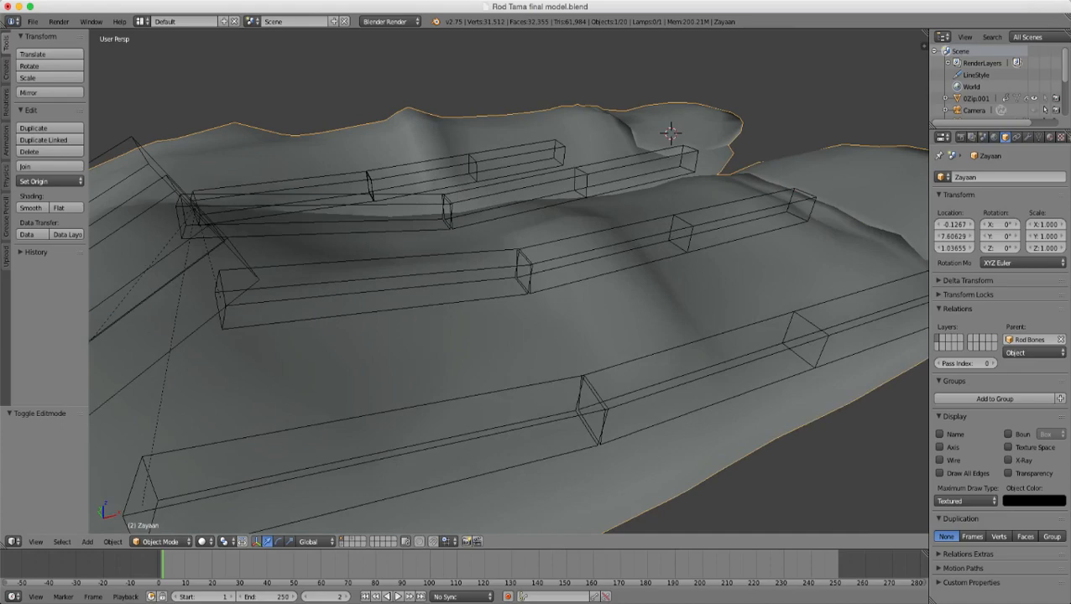
- Select a row of six vertices across the wider finger pair's end knuckle behind the nail and raise it along Z with proportional size 0.11
key(Tab)
scroll(509, 282, down, 4)
shift+middle_drag(562, 277, 496, 323)
scroll(508, 282, up, 4)
right_click(629, 274)
shift+right_click(646, 318)
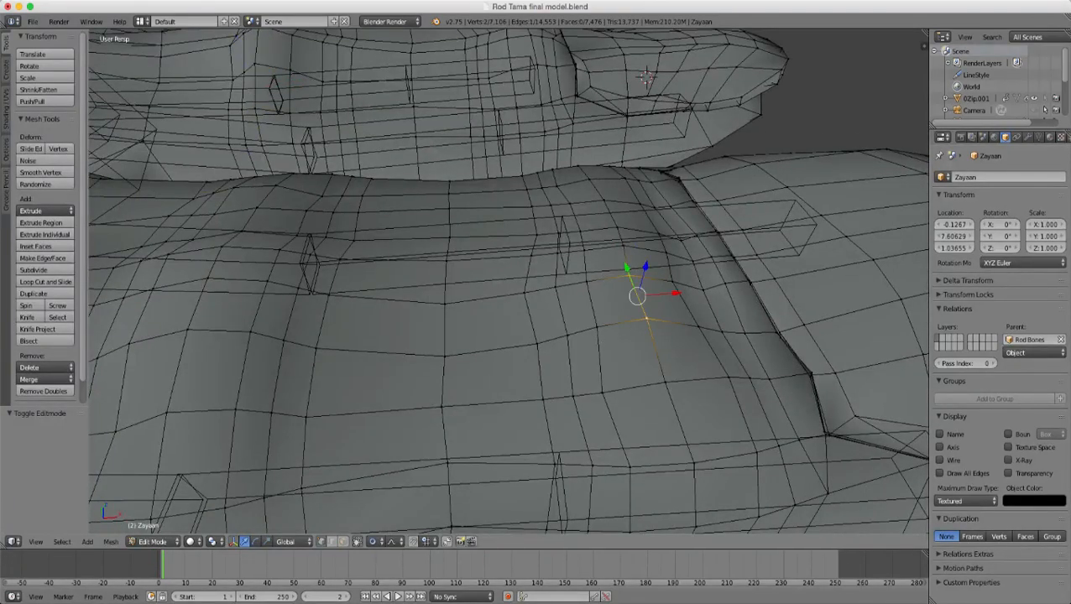
shift+right_click(664, 383)
shift+right_click(623, 246)
shift+right_click(615, 230)
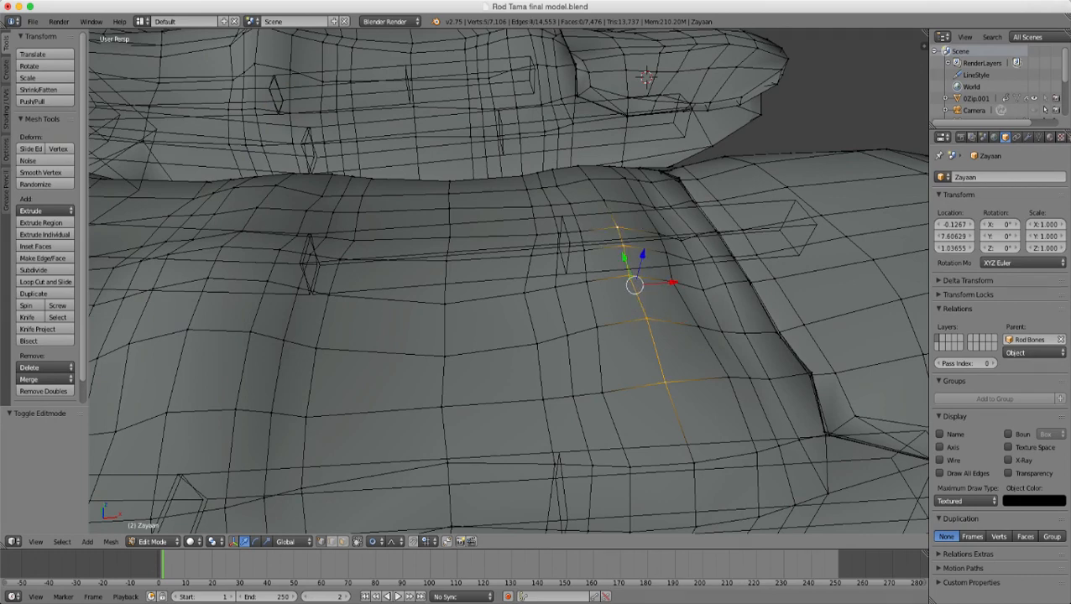
shift+right_click(616, 229)
shift+right_click(603, 200)
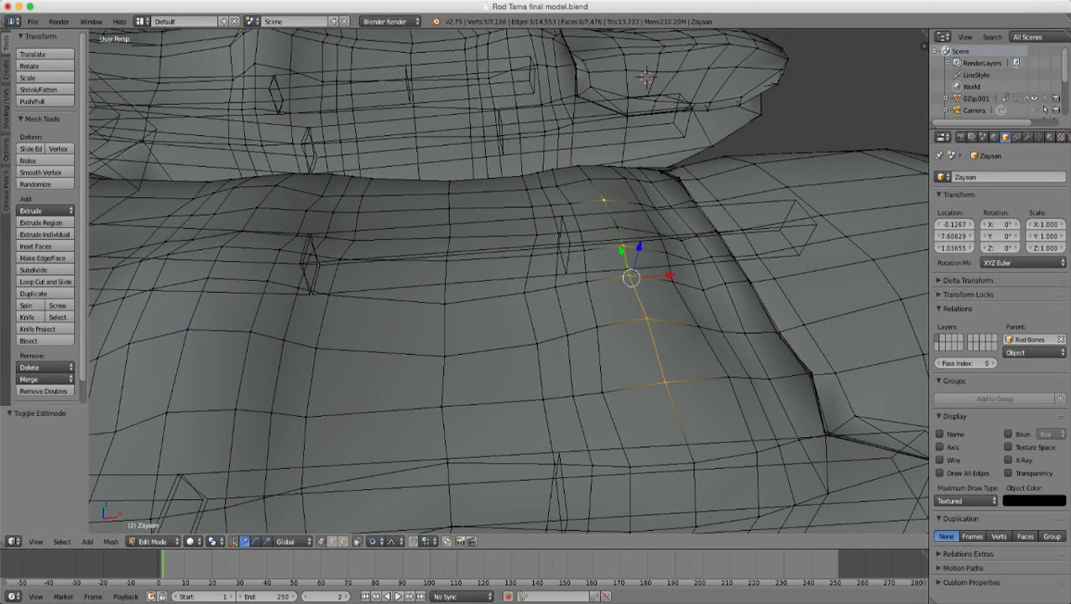
shift+right_click(617, 228)
scroll(617, 228, down, 3)
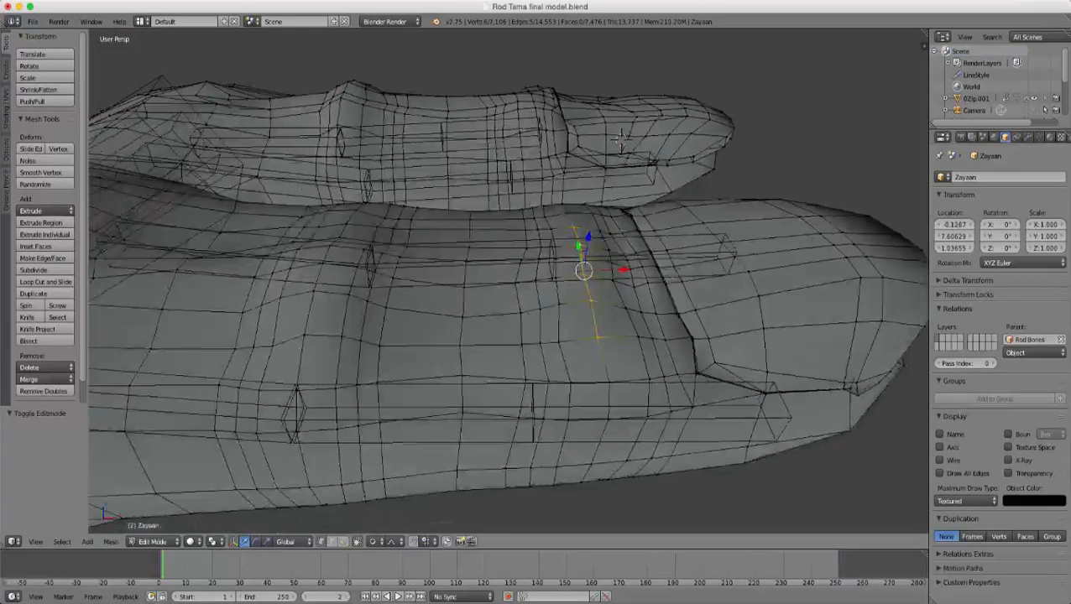
middle_drag(617, 227, 613, 151)
scroll(612, 151, up, 1)
key(o)
middle_drag(653, 208, 657, 177)
key(g)
key(z)
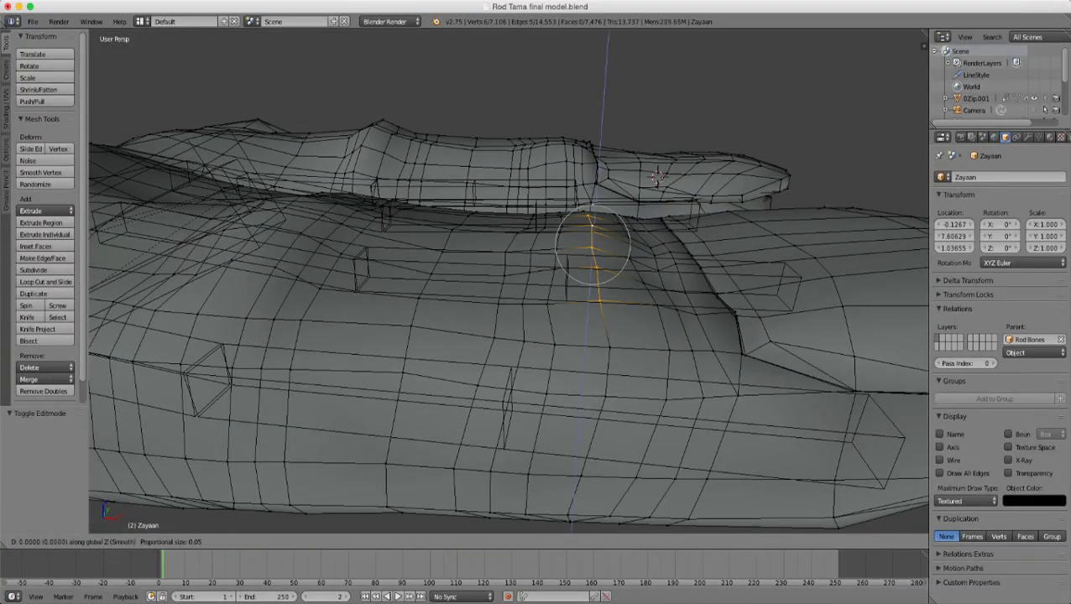
scroll(593, 252, down, 5)
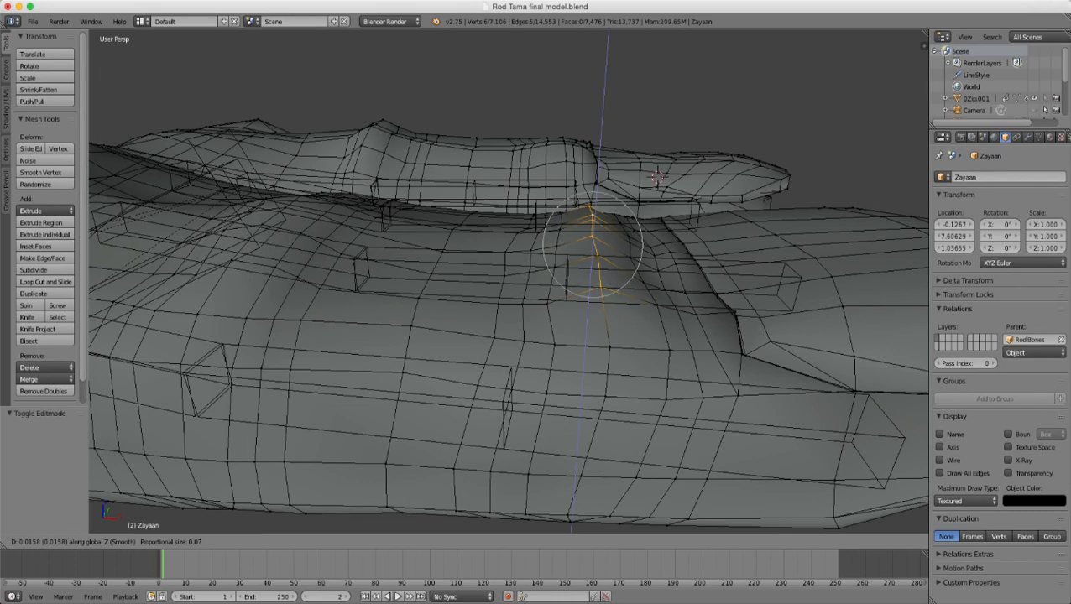
scroll(593, 244, down, 4)
click(592, 244)
- Examine the whole hand and its finger knuckles in Object Mode from the side, above and the front
key(Tab)
scroll(592, 244, down, 4)
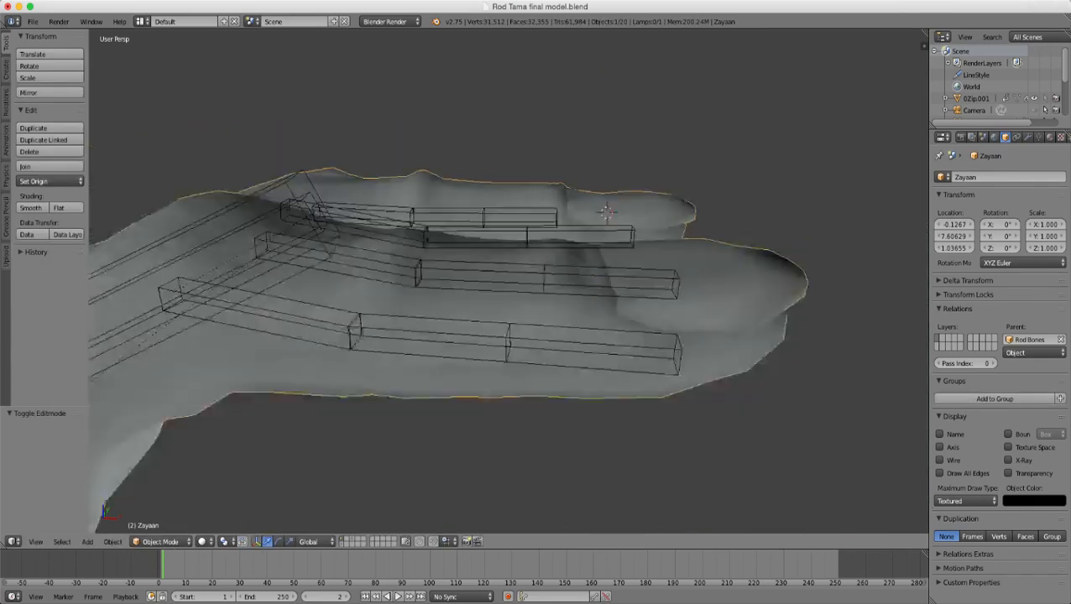
middle_drag(592, 245, 810, 286)
scroll(593, 245, down, 4)
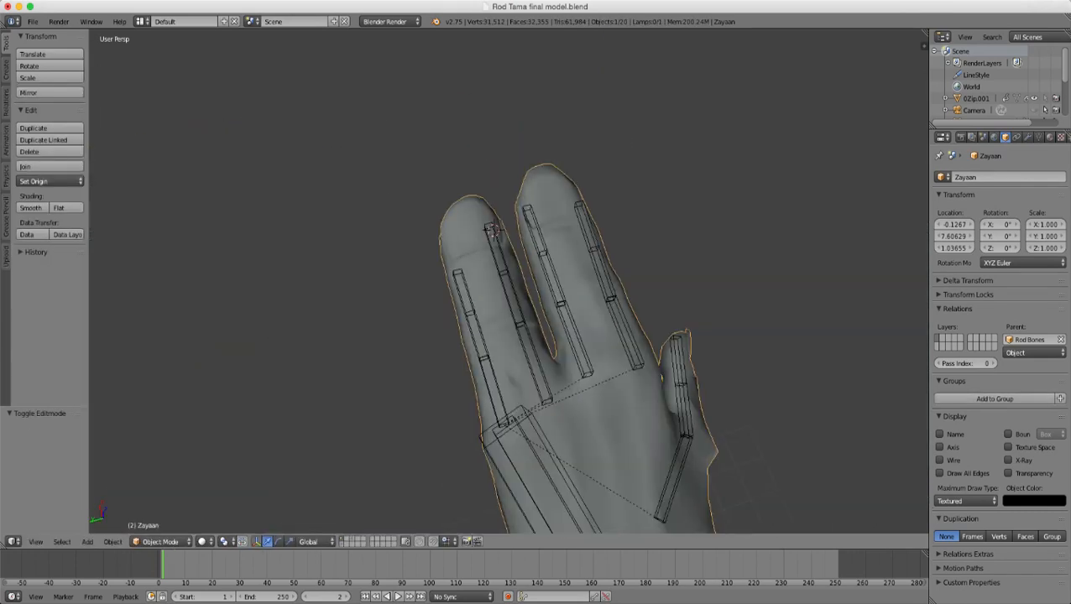
middle_drag(592, 244, 377, 303)
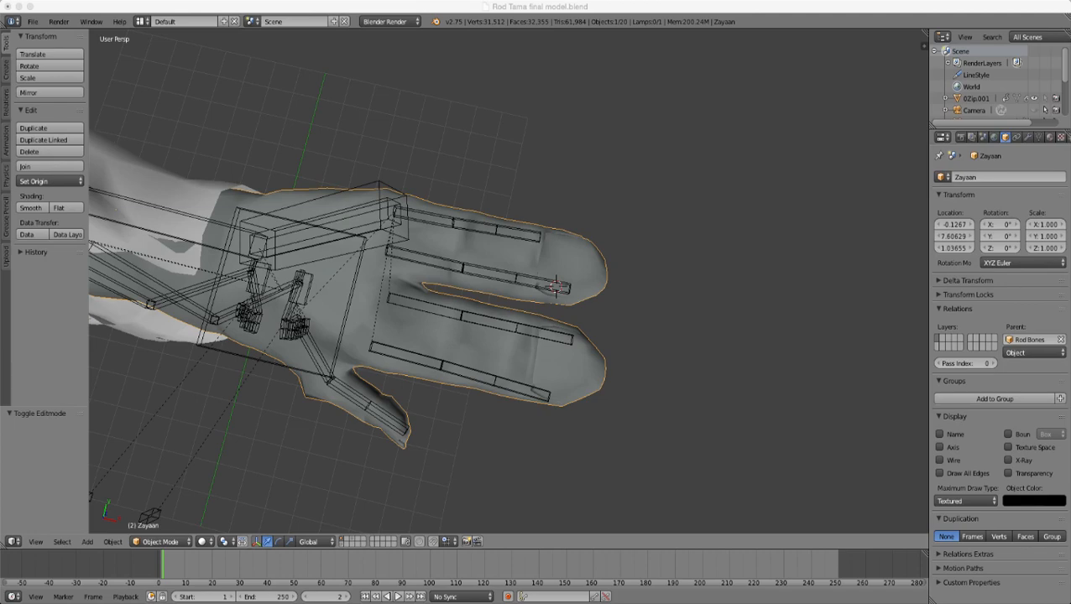
scroll(508, 285, down, 3)
middle_drag(454, 293, 538, 290)
scroll(508, 285, up, 4)
scroll(508, 286, up, 4)
- Select the edge loop between the wider finger pair's end and middle knuckles and scale it to 0.930 along Y with proportional size 0.29
key(Tab)
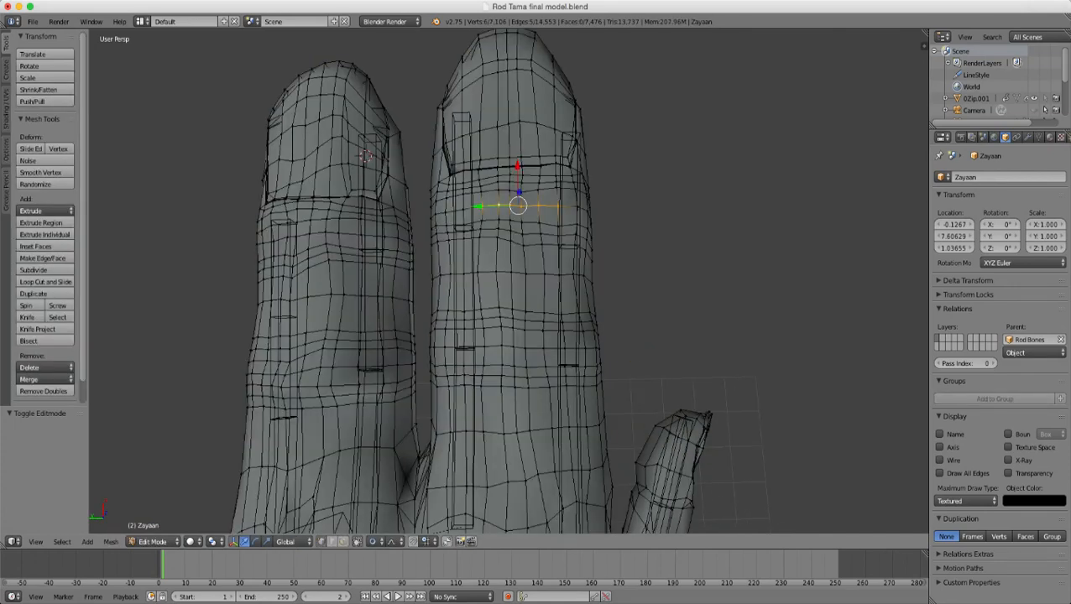
alt+right_click(502, 274)
key(s)
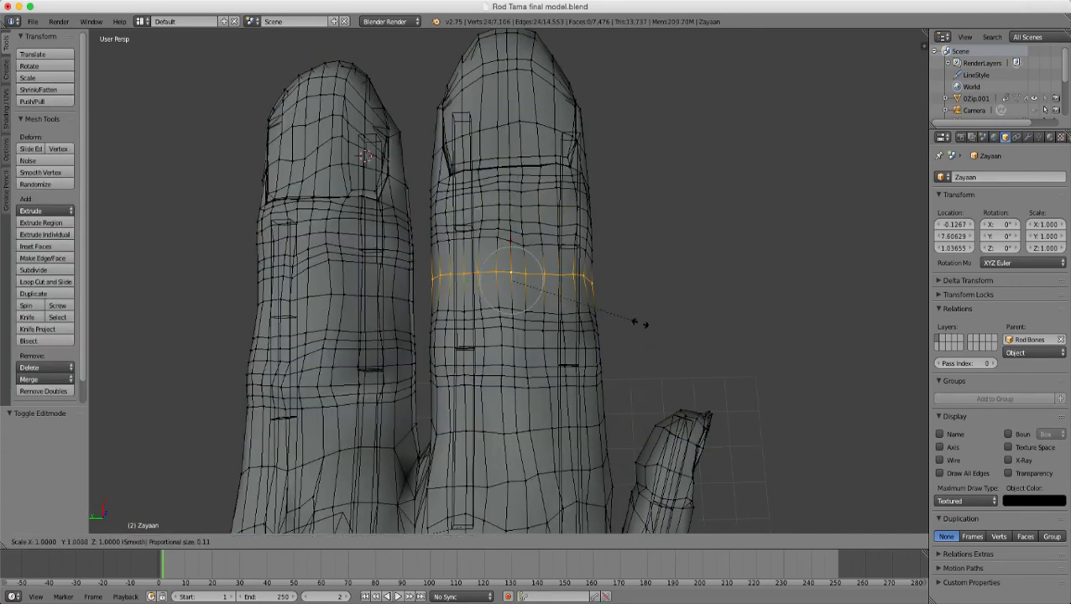
key(y)
scroll(636, 323, down, 3)
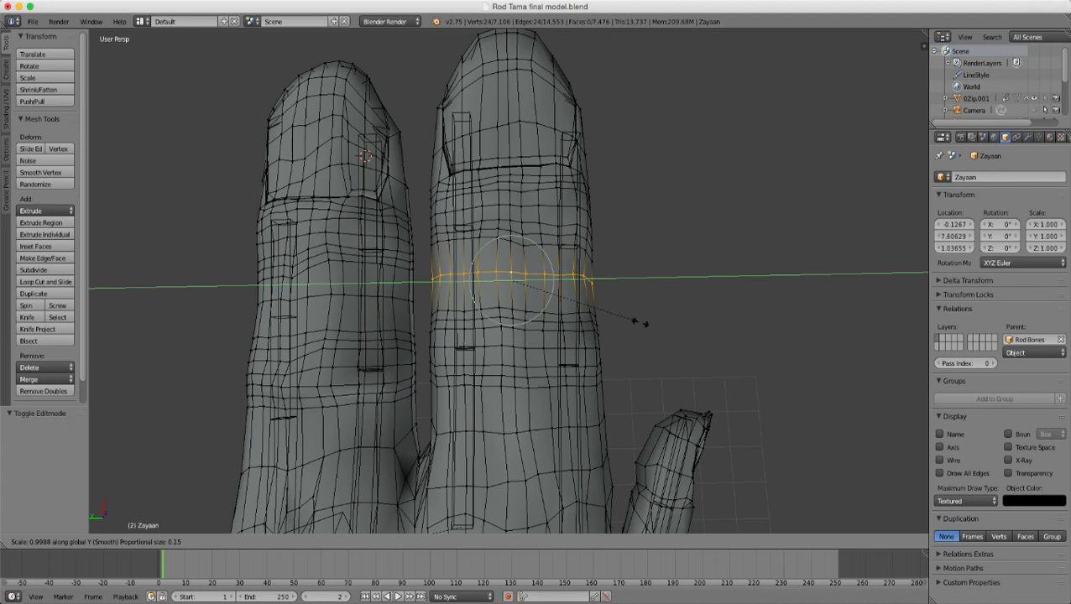
scroll(631, 309, down, 6)
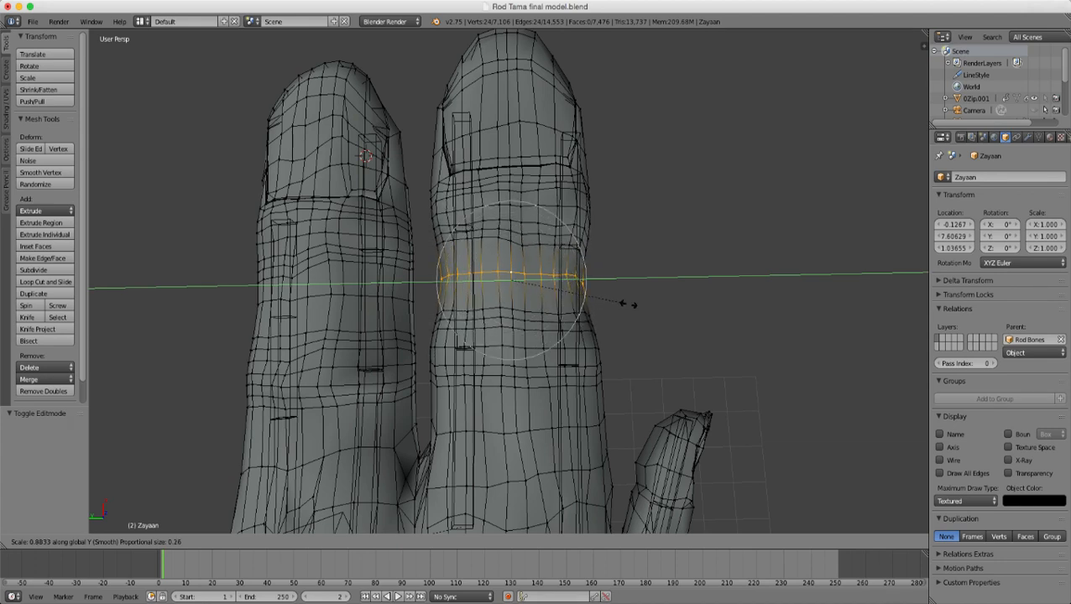
scroll(628, 305, down, 1)
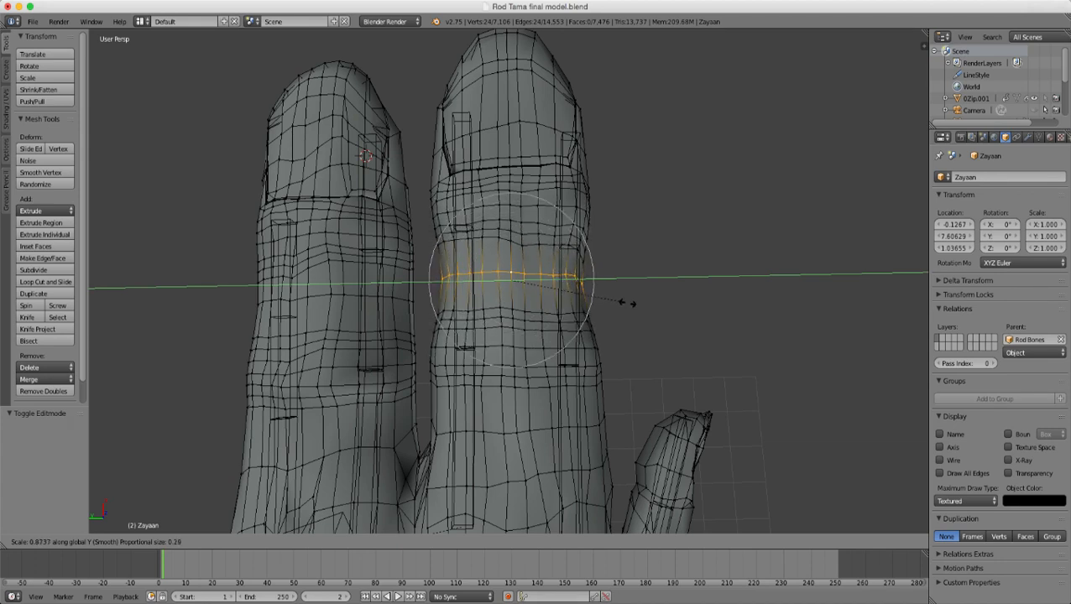
click(629, 305)
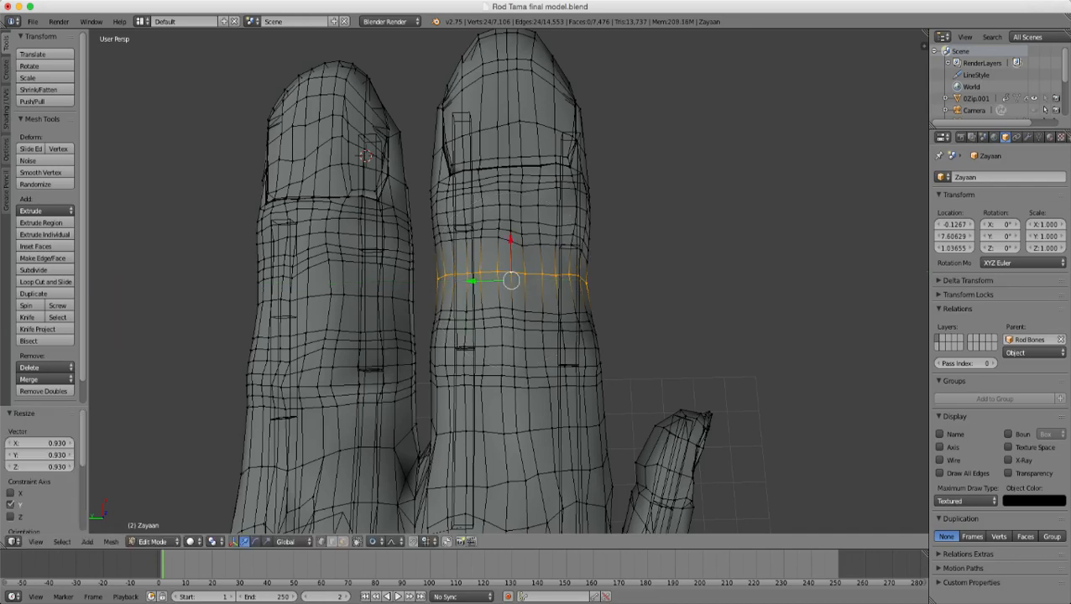
- Select the edge loop below the wider finger pair's middle knuckle and scale it to 0.951 along Y with proportional size 0.29
alt+right_click(531, 431)
key(s)
key(y)
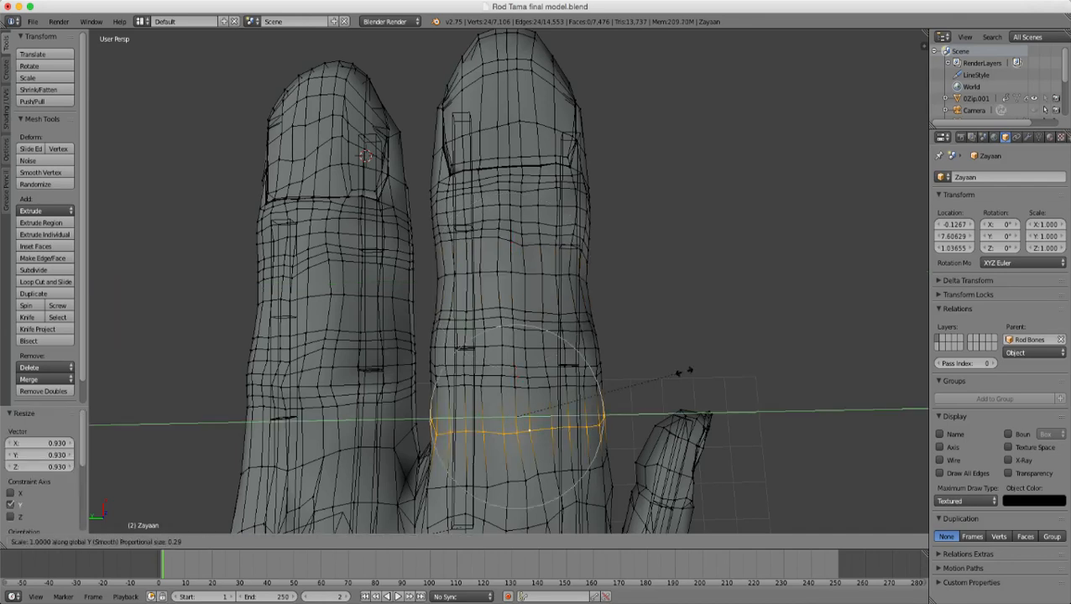
click(676, 361)
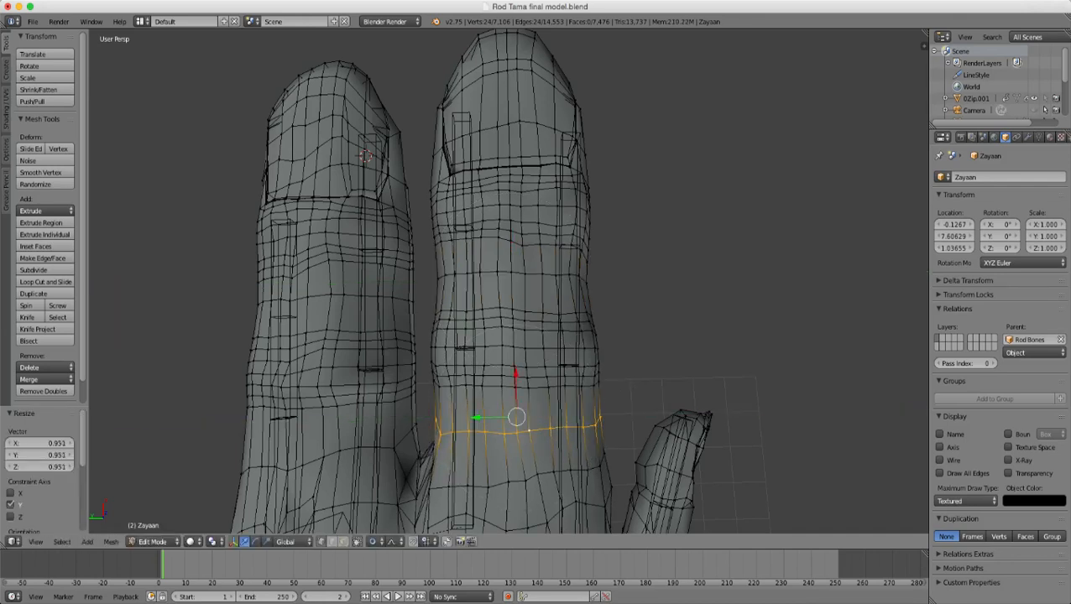
key(Tab)
scroll(508, 281, down, 5)
middle_drag(509, 281, 623, 272)
scroll(462, 214, up, 5)
scroll(623, 272, up, 2)
- Select the edge loop between the narrower finger pair's end and middle knuckles and scale it to 0.943 along Y with proportional size 0.32
key(Tab)
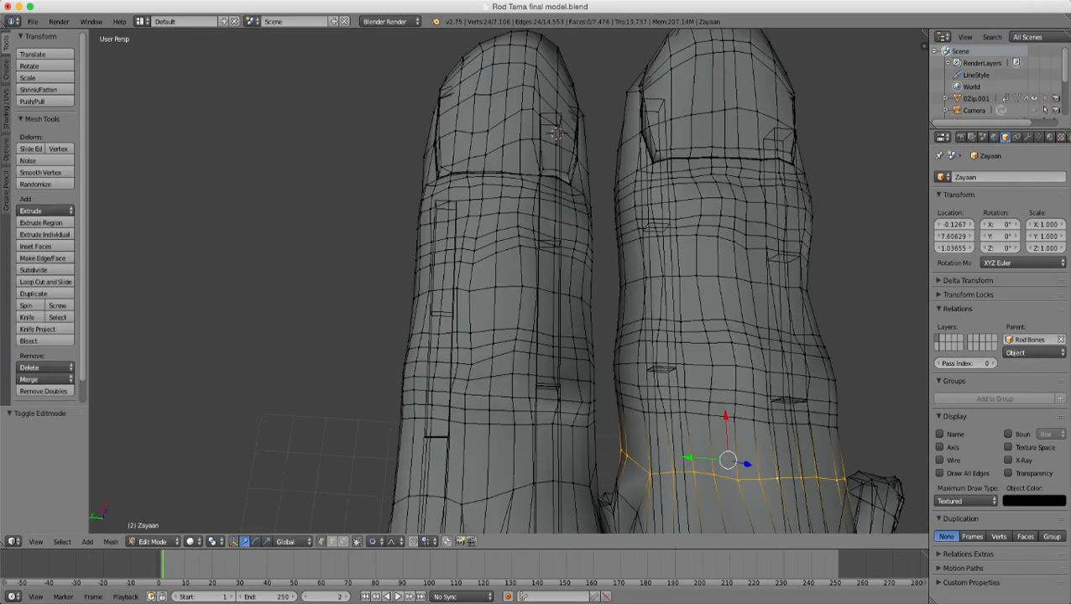
alt+right_click(505, 291)
middle_drag(505, 292, 493, 316)
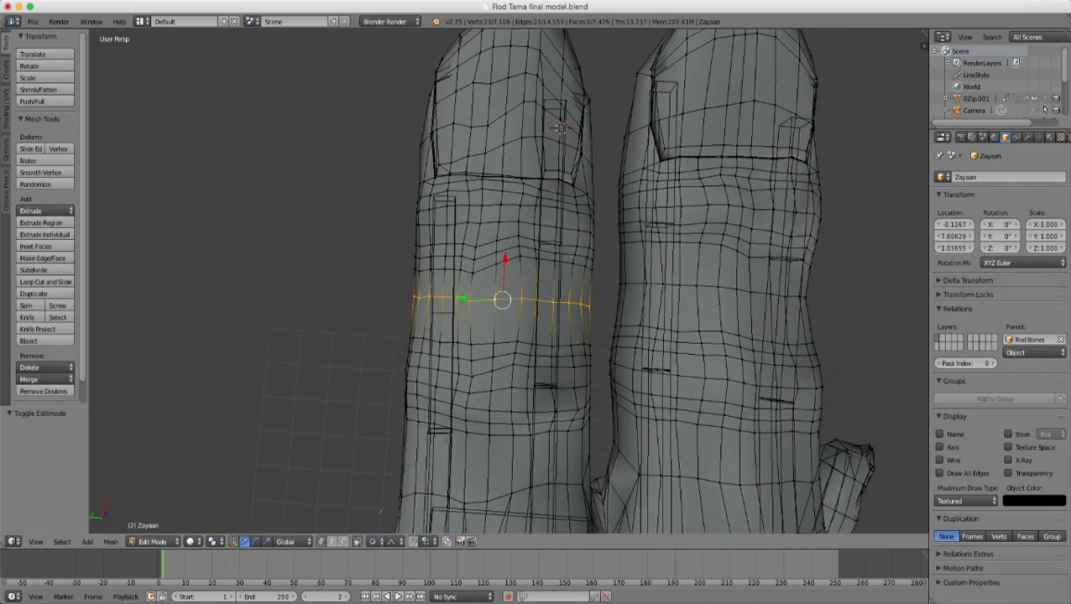
key(y)
key(ctrl+z)
key(s)
key(y)
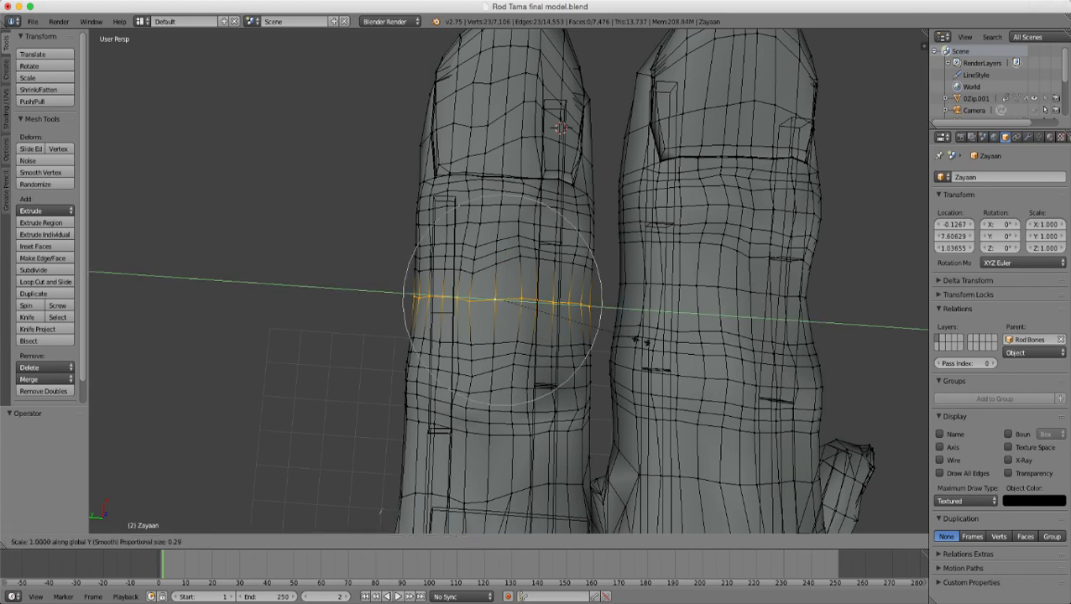
scroll(631, 327, down, 1)
click(635, 327)
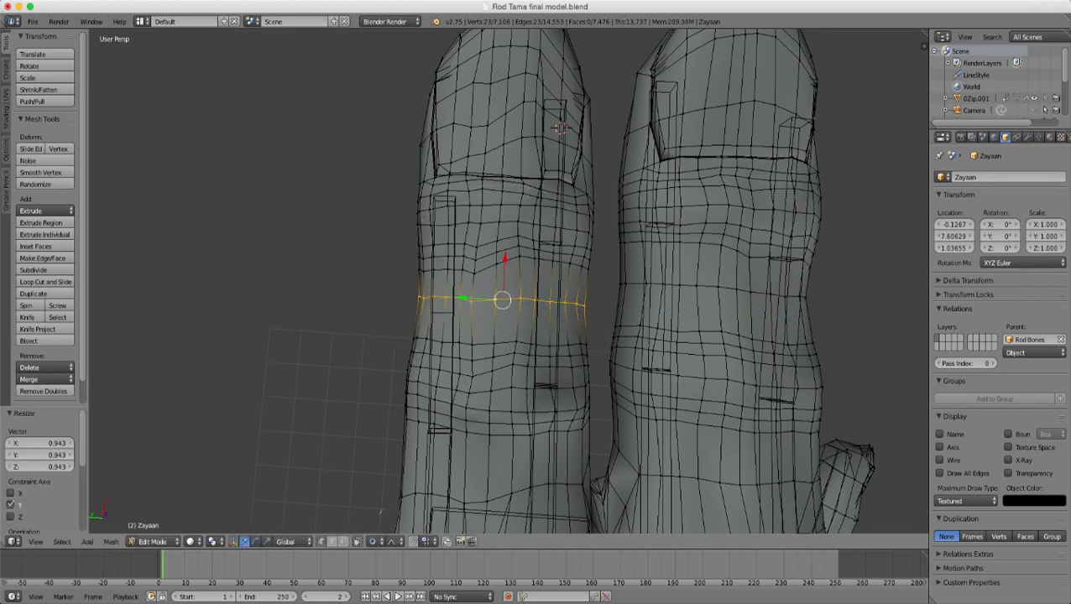
- Select the uneven edge loop below the narrower finger pair's middle knuckle and scale it to 0.963 along Y with proportional size 0.32
middle_drag(635, 328, 639, 281)
alt+right_click(522, 410)
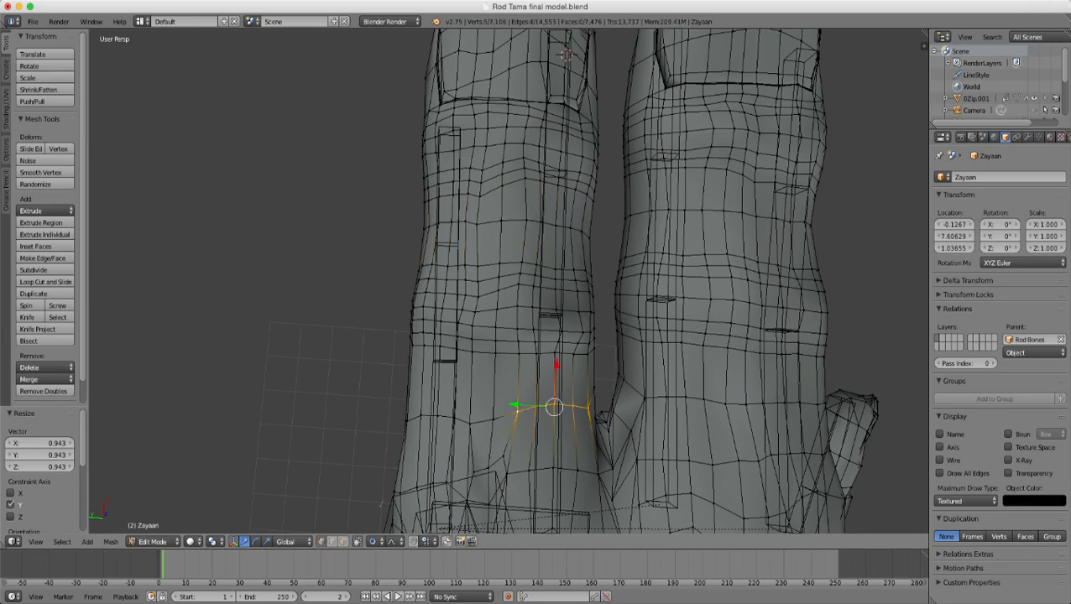
ctrl+right_click(470, 423)
key(z)
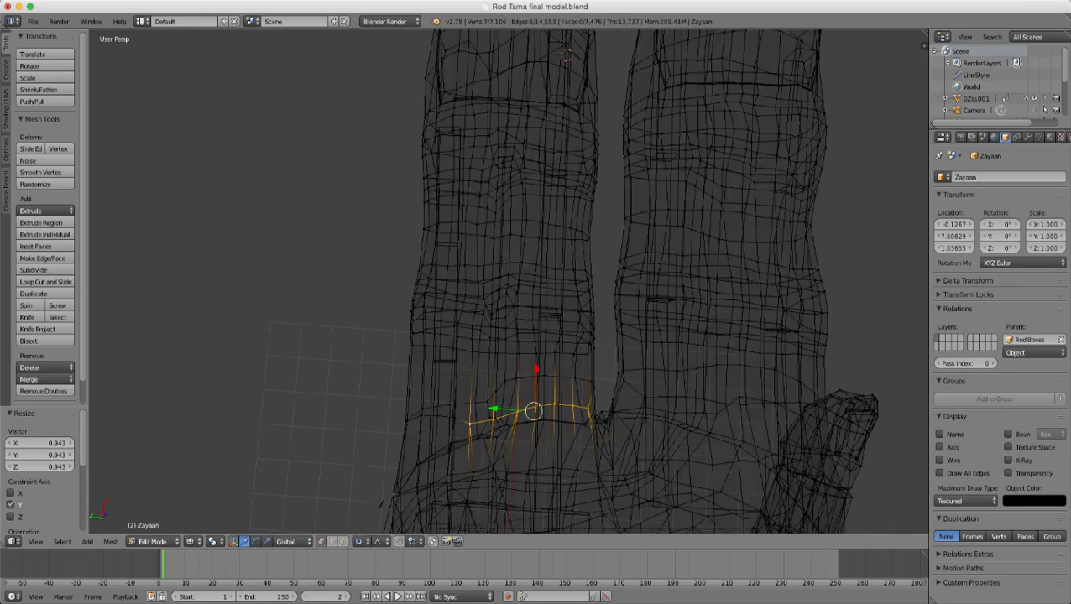
alt+shift+right_click(572, 377)
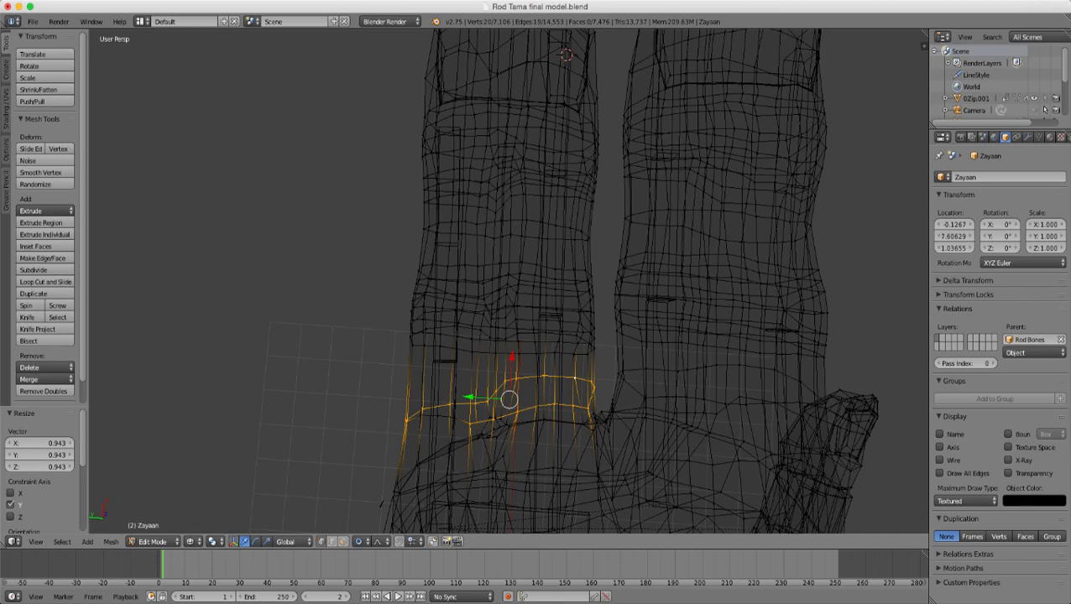
ctrl+right_click(437, 416)
key(z)
ctrl+right_click(420, 416)
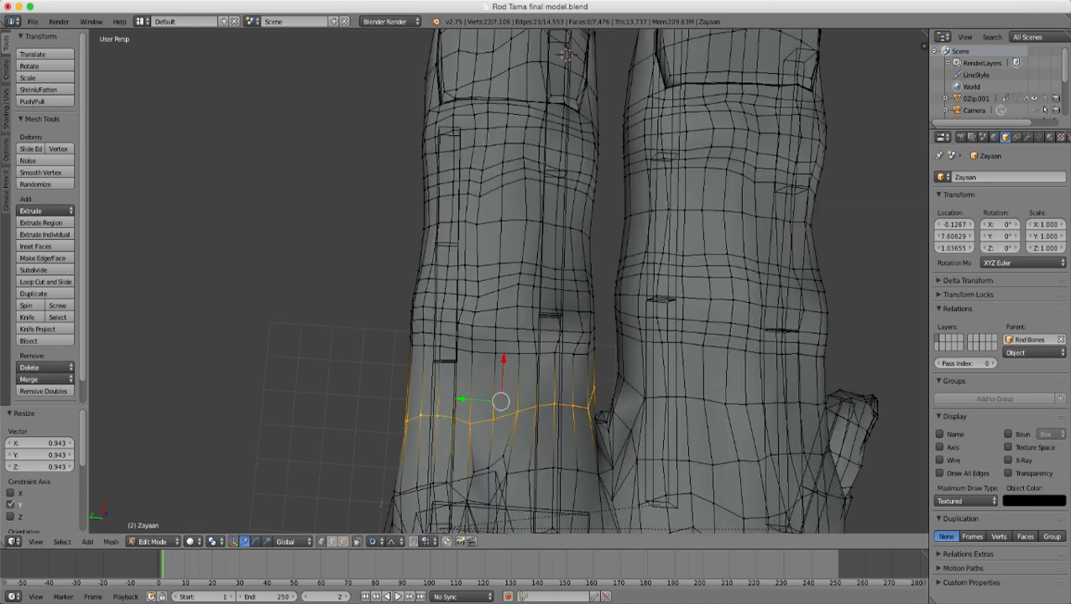
key(s)
key(y)
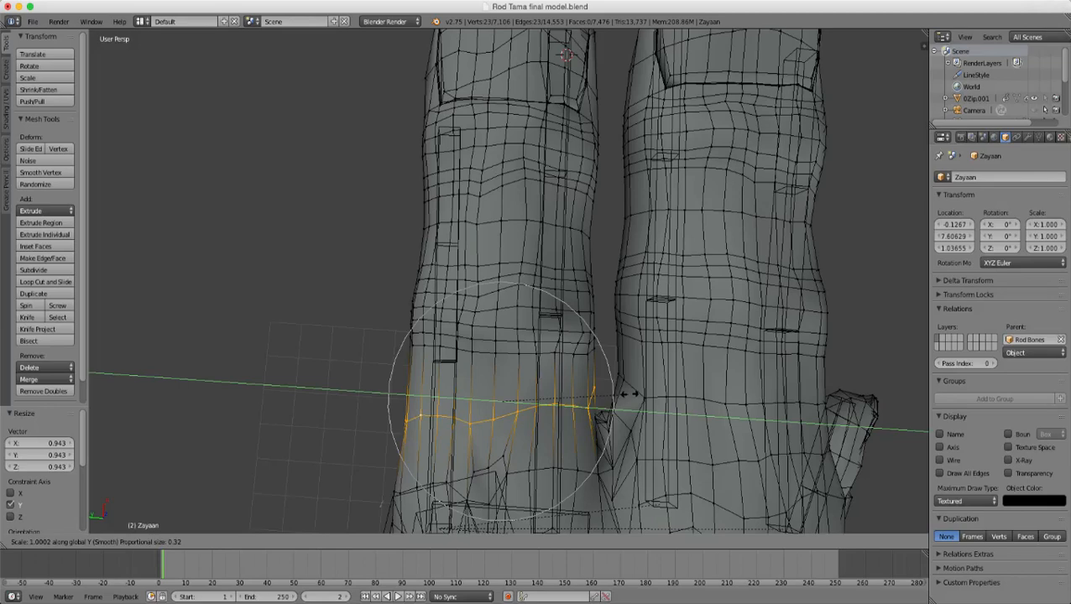
click(625, 382)
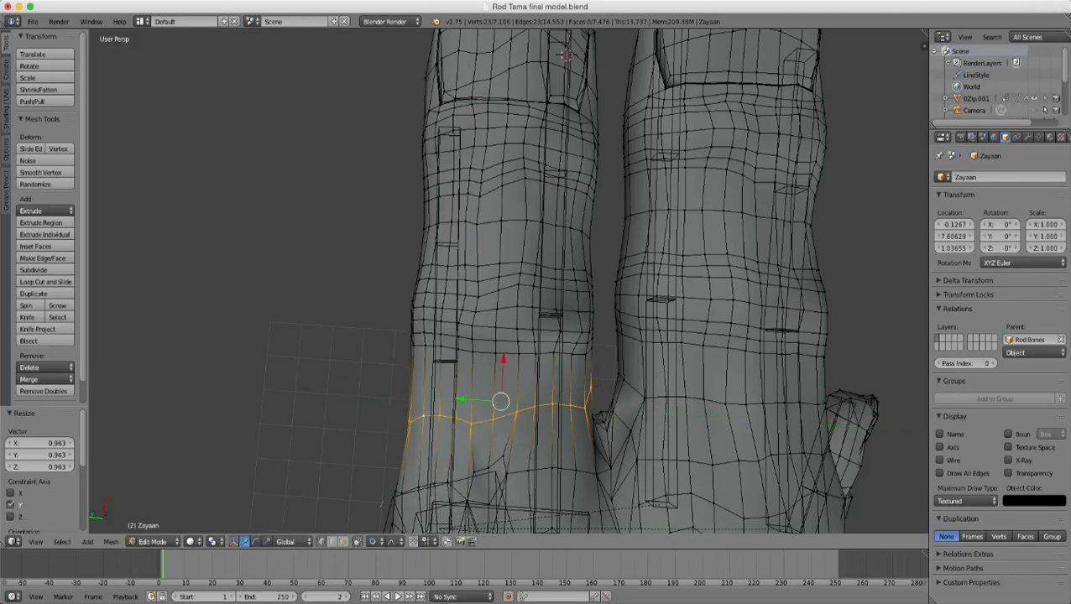
- Examine the narrowed fingers and the thumb in Object Mode from the back of the hand and the side
key(Tab)
scroll(625, 381, down, 6)
scroll(625, 382, up, 3)
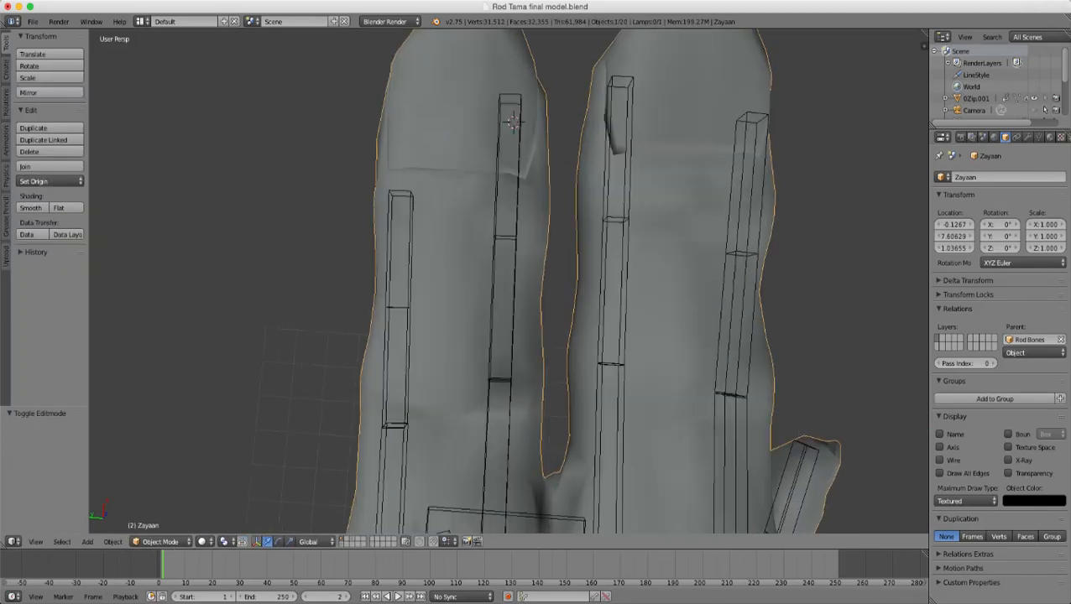
key(Tab)
middle_drag(624, 381, 554, 361)
key(Tab)
scroll(554, 361, down, 3)
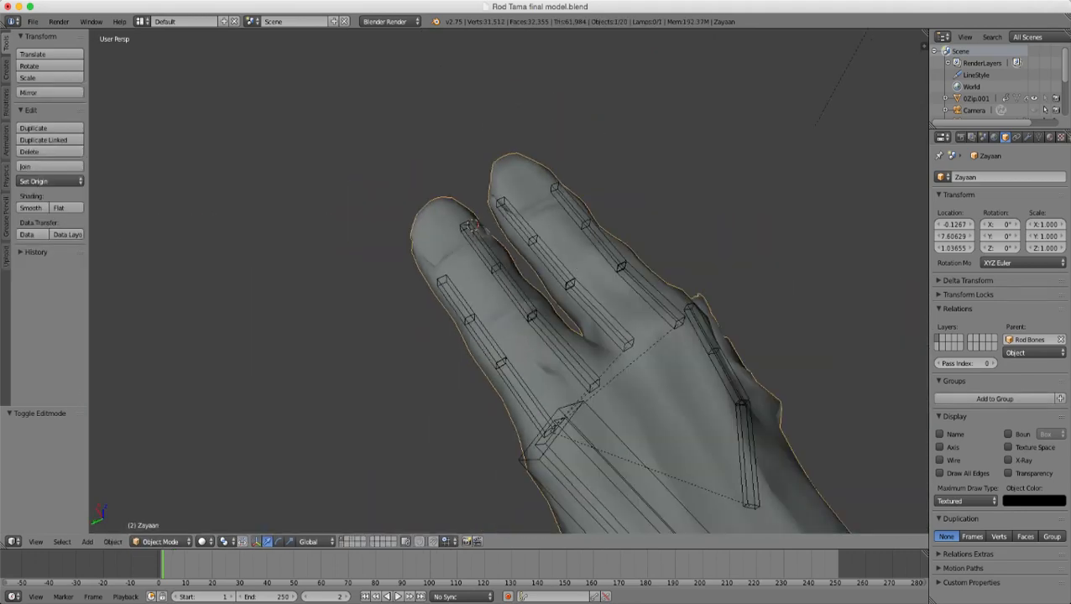
scroll(504, 335, down, 2)
middle_drag(503, 336, 370, 252)
shift+middle_drag(470, 319, 537, 256)
scroll(537, 256, up, 2)
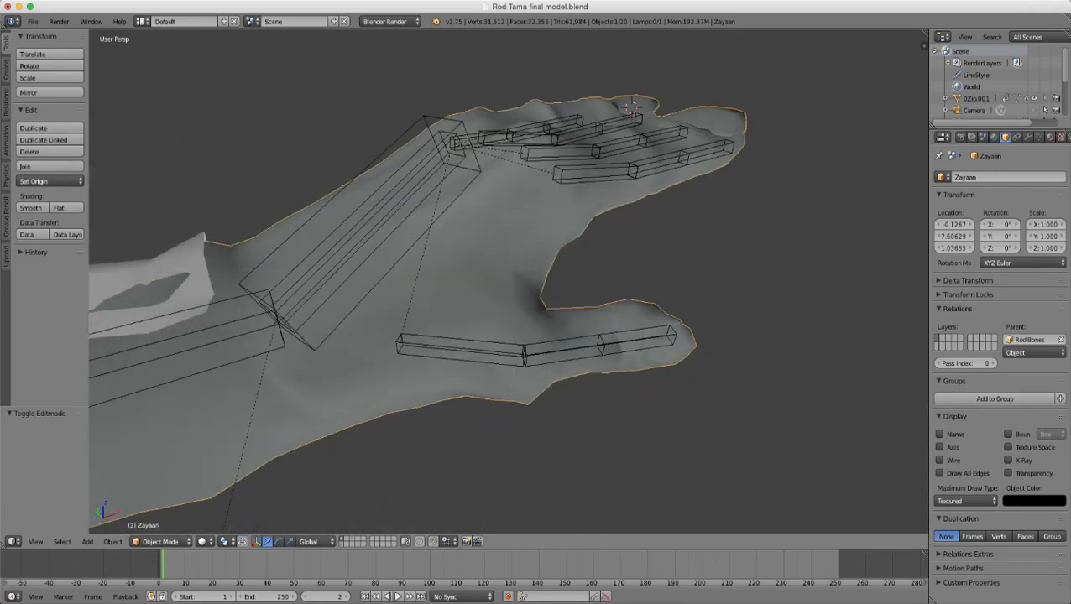
mouse_move(537, 336)
middle_down()
mouse_move(521, 264)
mouse_move(478, 260)
mouse_move(495, 332)
mouse_move(483, 265)
mouse_move(504, 281)
middle_up()
- Select the thumb's whole tip and move it outward by X 0.570, Y -0.224, Z -0.053 with proportional size 0.47
key(Tab)
key(z)
key(a)
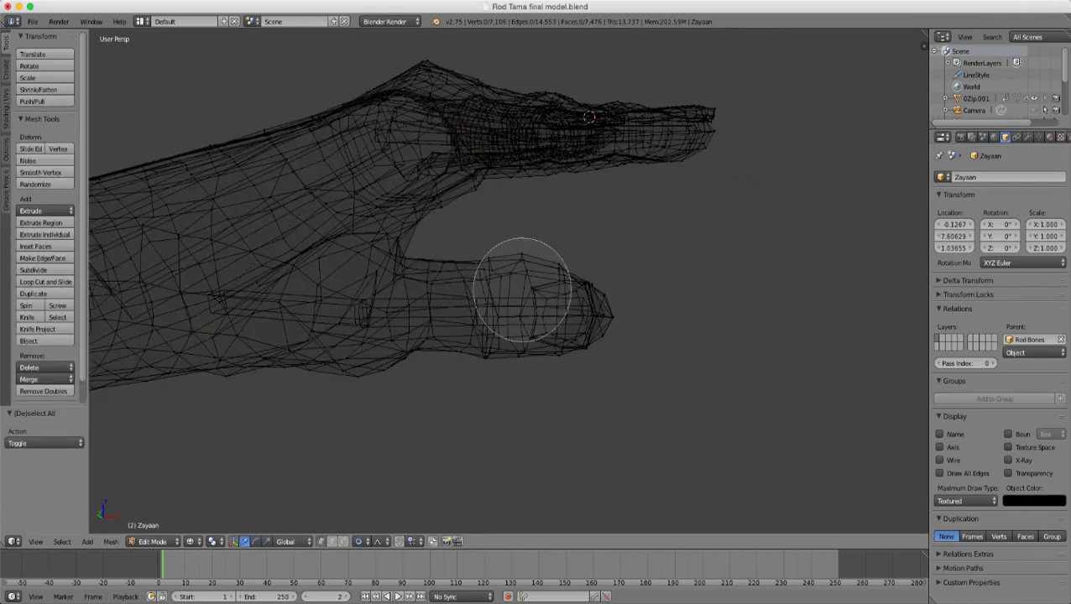
mouse_move(522, 290)
mouse_down()
mouse_move(544, 332)
mouse_move(579, 330)
mouse_move(514, 286)
mouse_move(505, 346)
mouse_up()
key(Escape)
key(z)
scroll(506, 336, down, 2)
mouse_move(506, 335)
middle_down()
mouse_move(495, 319)
mouse_move(483, 330)
middle_up()
key(g)
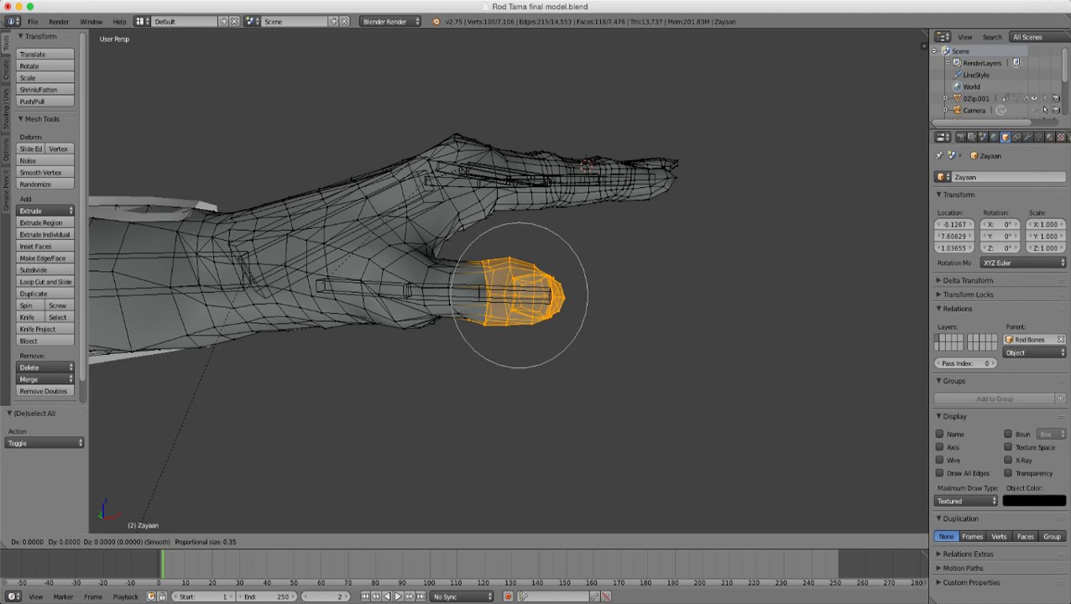
scroll(521, 298, down, 1)
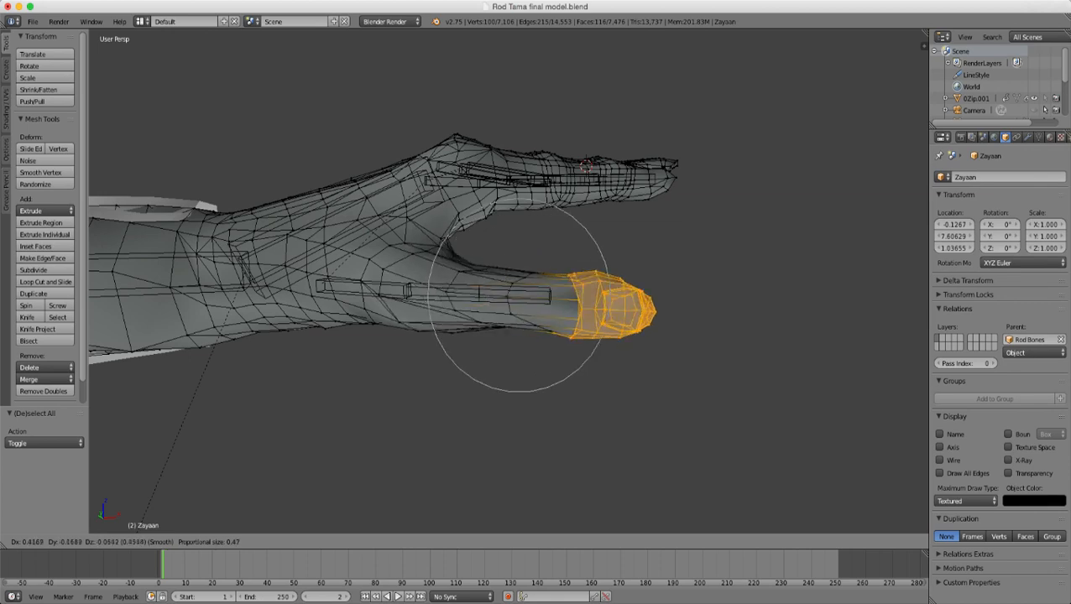
click(639, 306)
- Scale the selected thumb tip to 1.850 along Z with proportional size 0.47
middle_drag(639, 306, 631, 335)
key(s)
key(z)
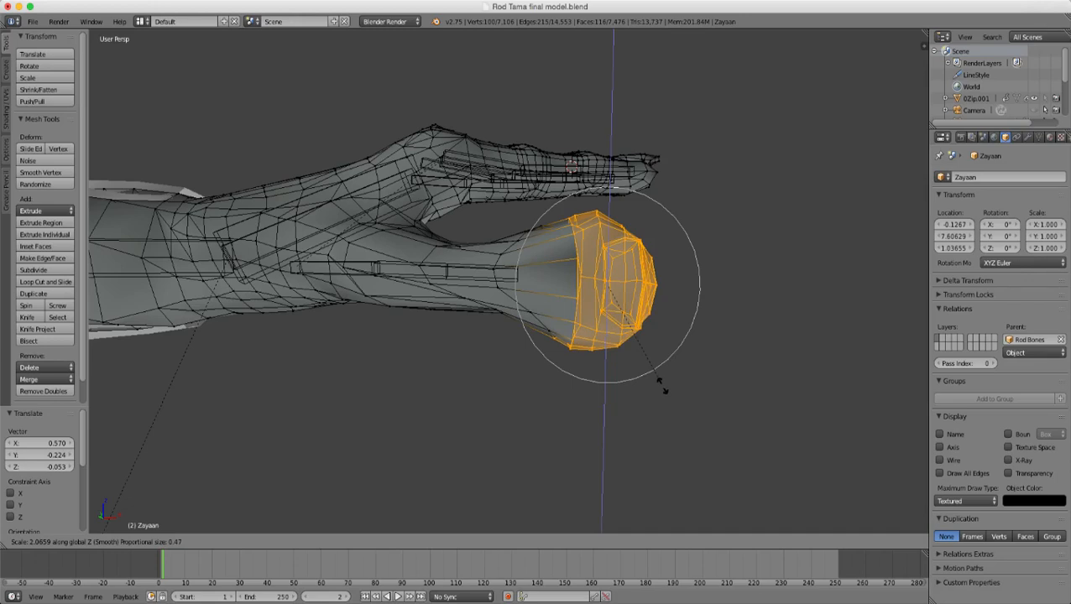
click(660, 371)
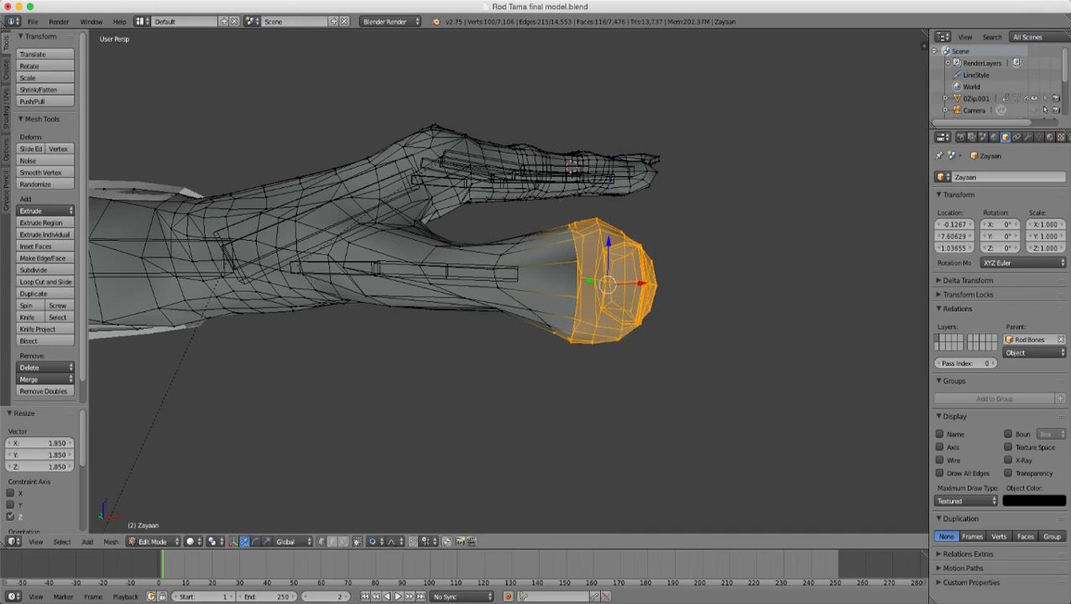
- Select the ring of vertices around the thumb's middle and scale it to about 1.53 along Z with proportional size 0.47
alt+right_click(502, 269)
middle_drag(502, 268, 542, 282)
key(z)
key(z)
key(z)
key(a)
key(c)
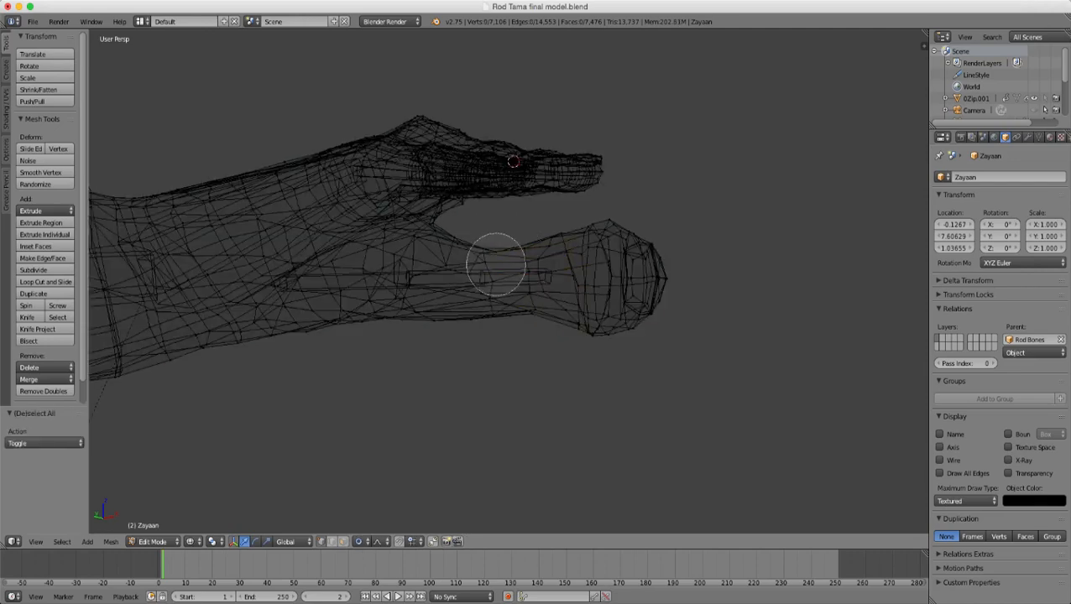
drag(487, 261, 497, 318)
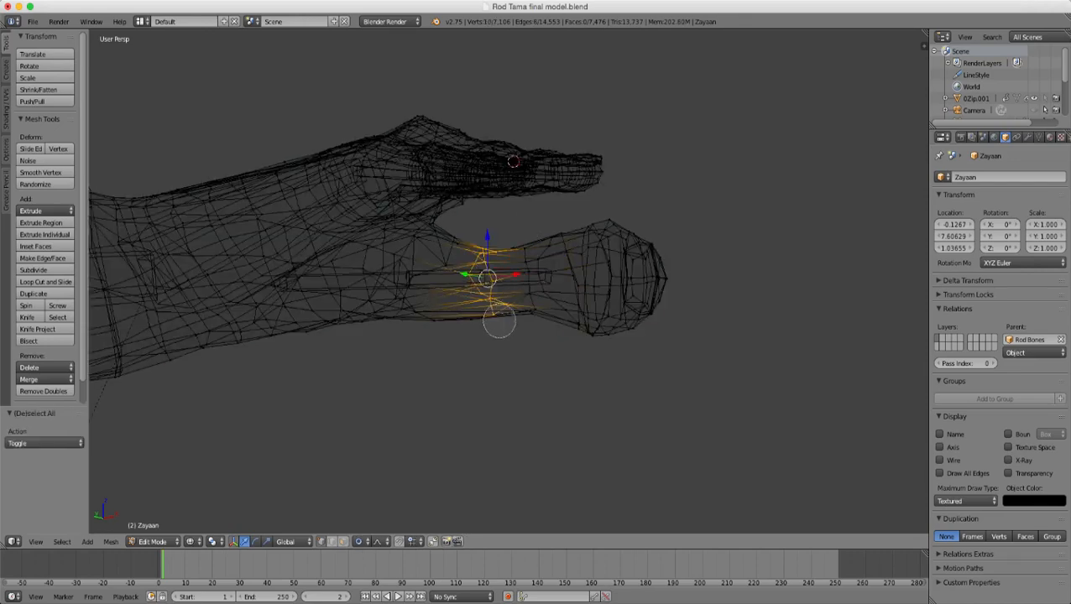
key(z)
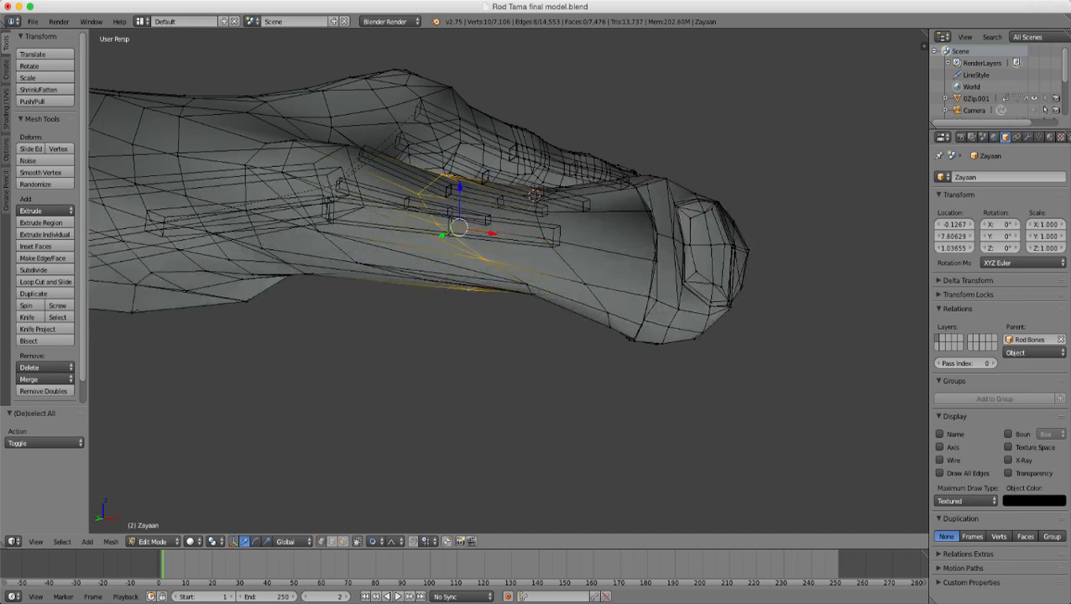
shift+right_click(527, 287)
middle_drag(527, 287, 524, 340)
key(s)
key(z)
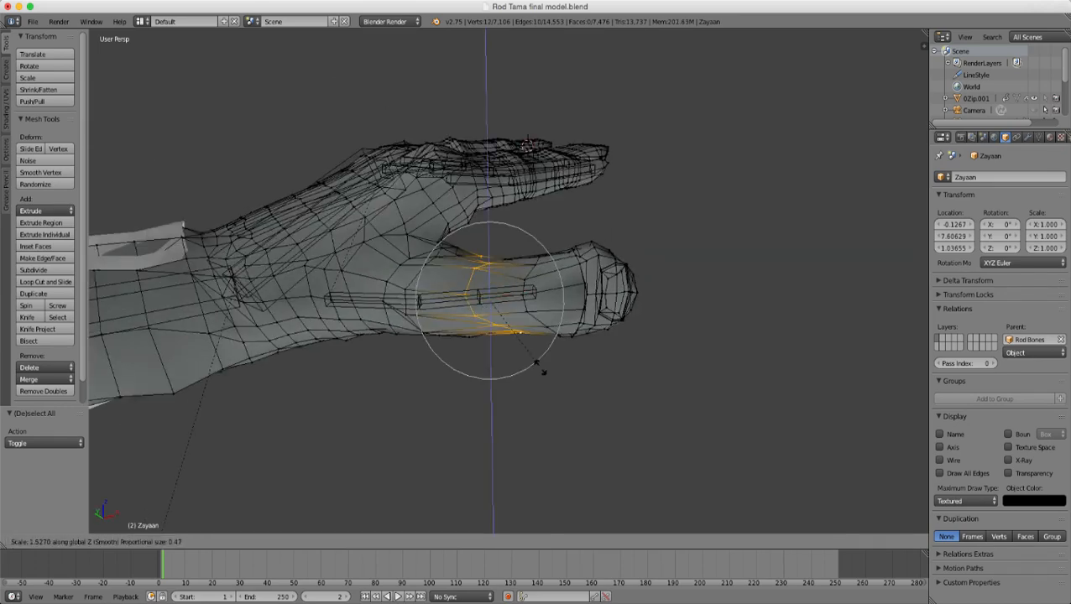
click(541, 368)
- Examine the enlarged thumb against the fingers and the whole character in Object Mode
key(Tab)
middle_drag(541, 368, 528, 345)
scroll(505, 428, up, 2)
scroll(546, 396, up, 3)
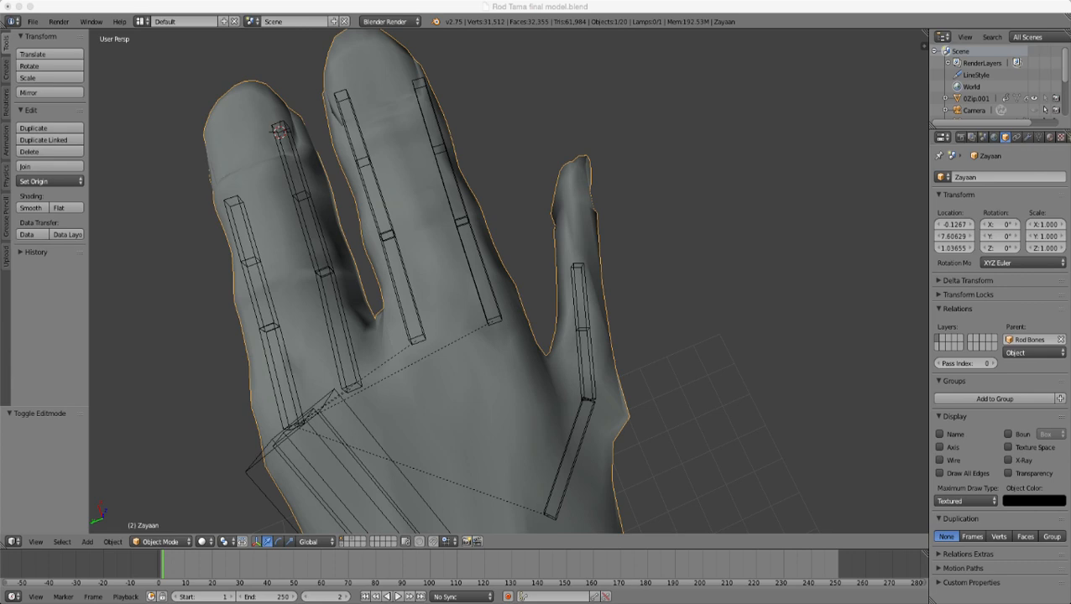
middle_drag(529, 344, 537, 329)
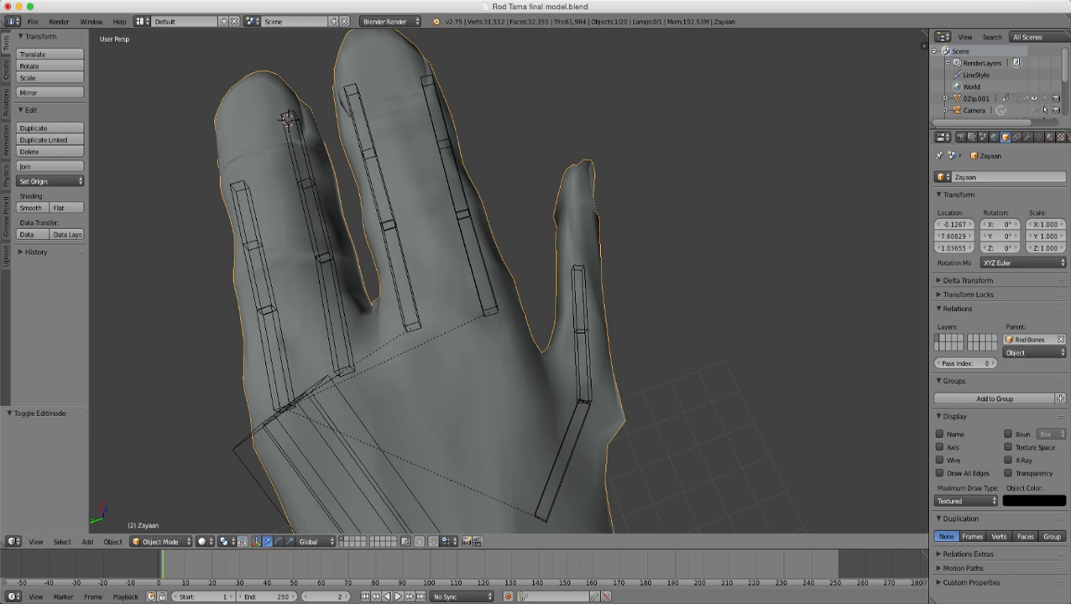
scroll(537, 329, down, 10)
middle_drag(538, 329, 399, 274)
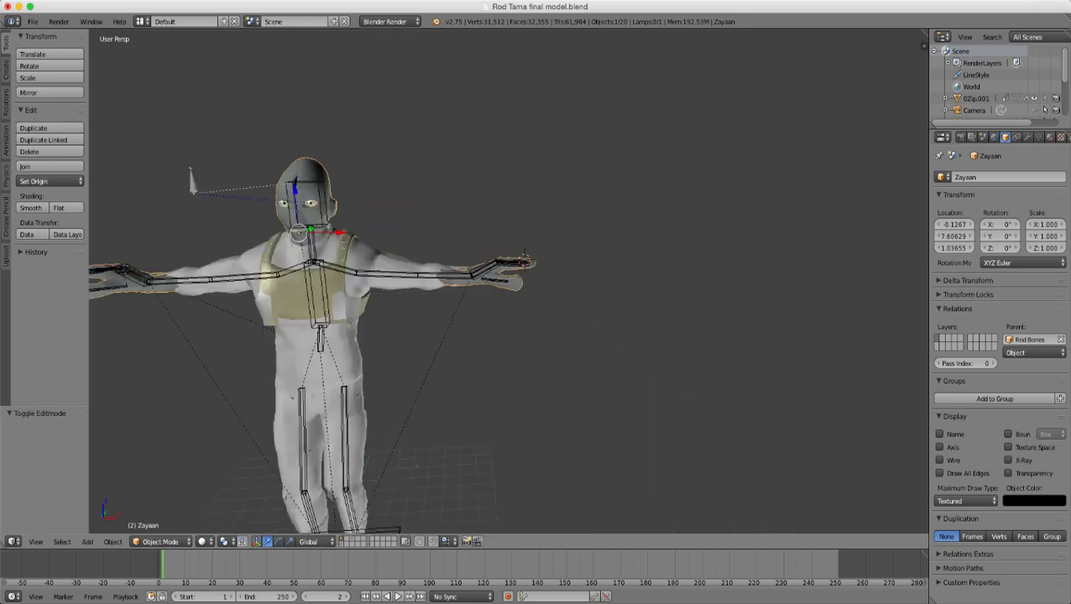
scroll(509, 282, up, 10)
- Select the ring of vertices around the thumb tip behind the nail and scale it to about 0.73 along Z with proportional size 0.47
key(Tab)
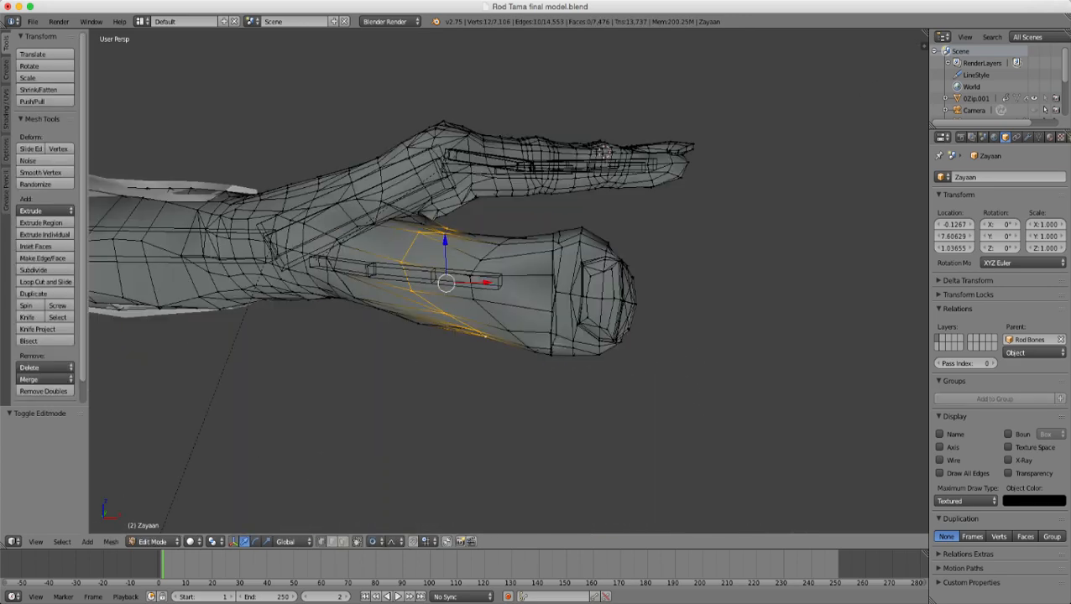
key(z)
key(a)
key(c)
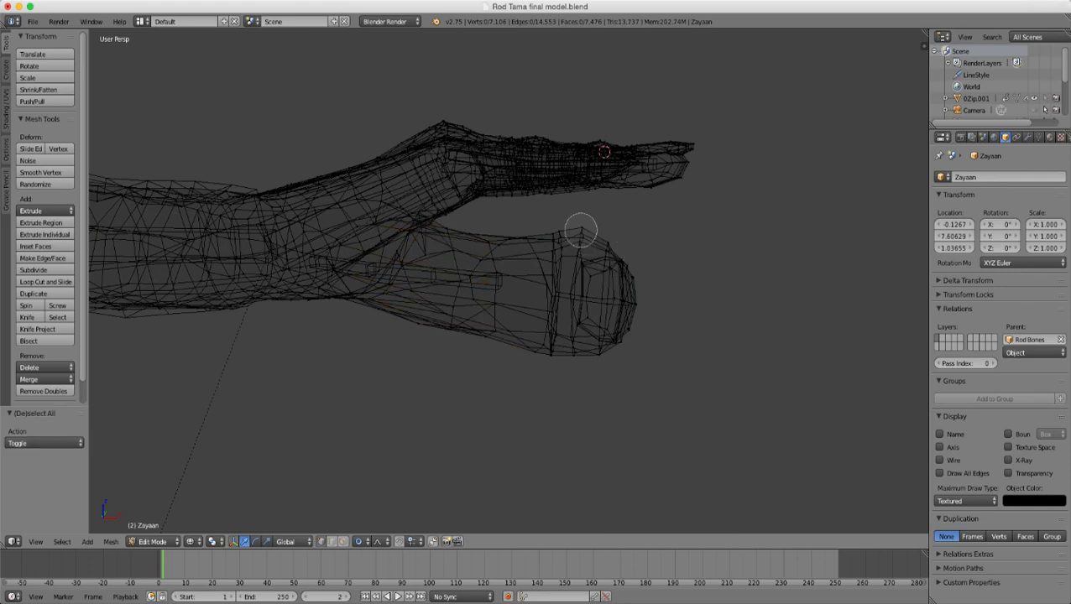
drag(578, 232, 582, 366)
key(Escape)
key(z)
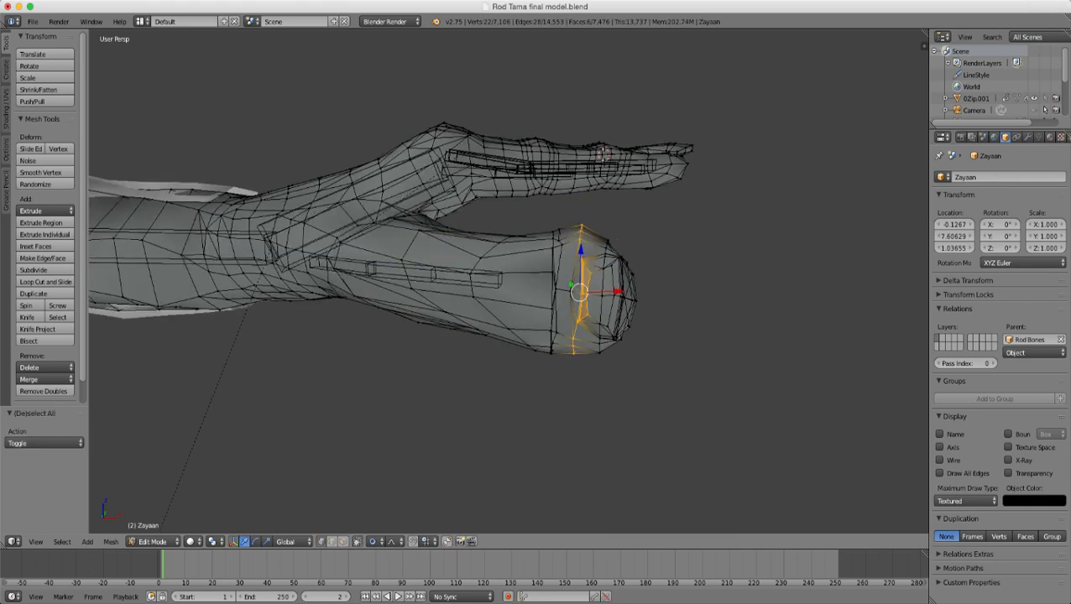
key(s)
key(z)
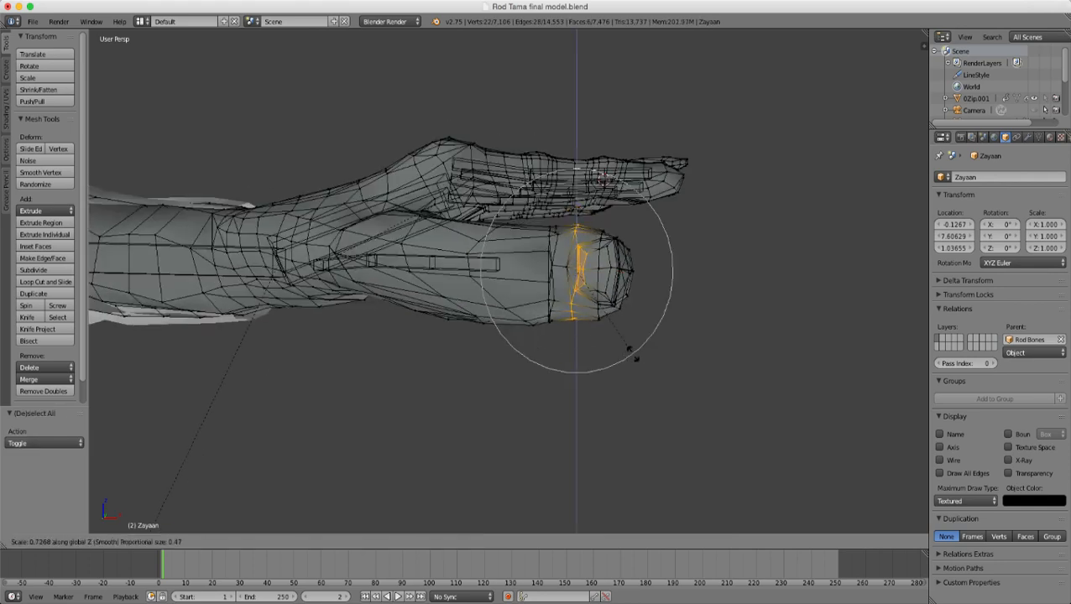
click(633, 355)
key(Tab)
- Select the four corner vertices of a face on the thumb's inner side and move them 0.080 along Y with proportional size 0.35
scroll(629, 352, down, 10)
middle_drag(629, 353, 386, 378)
scroll(541, 470, up, 4)
key(Tab)
scroll(386, 378, up, 4)
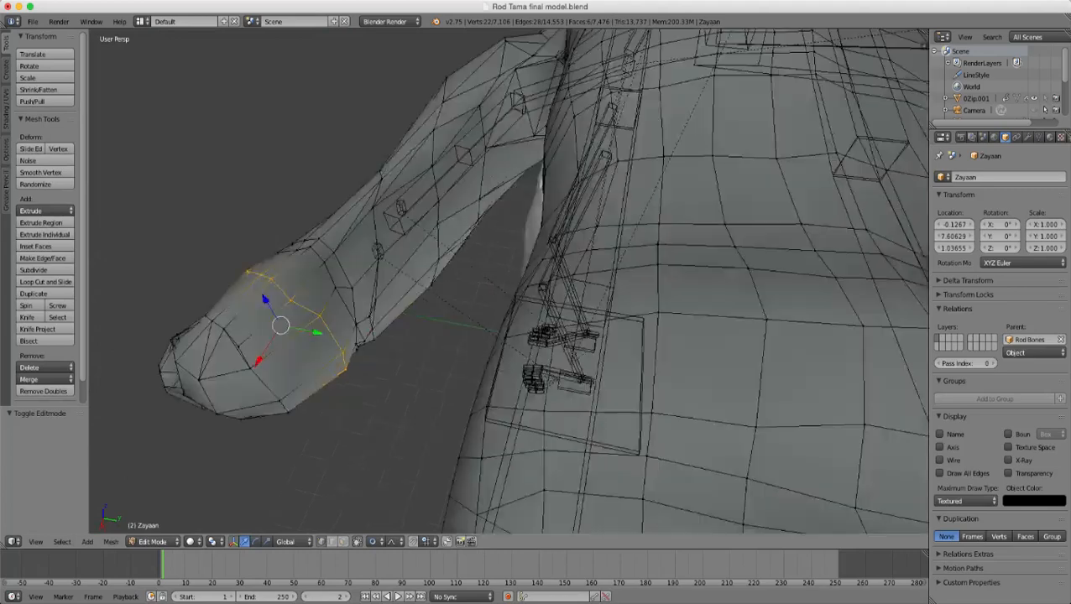
middle_drag(638, 336, 501, 270)
right_click(488, 260)
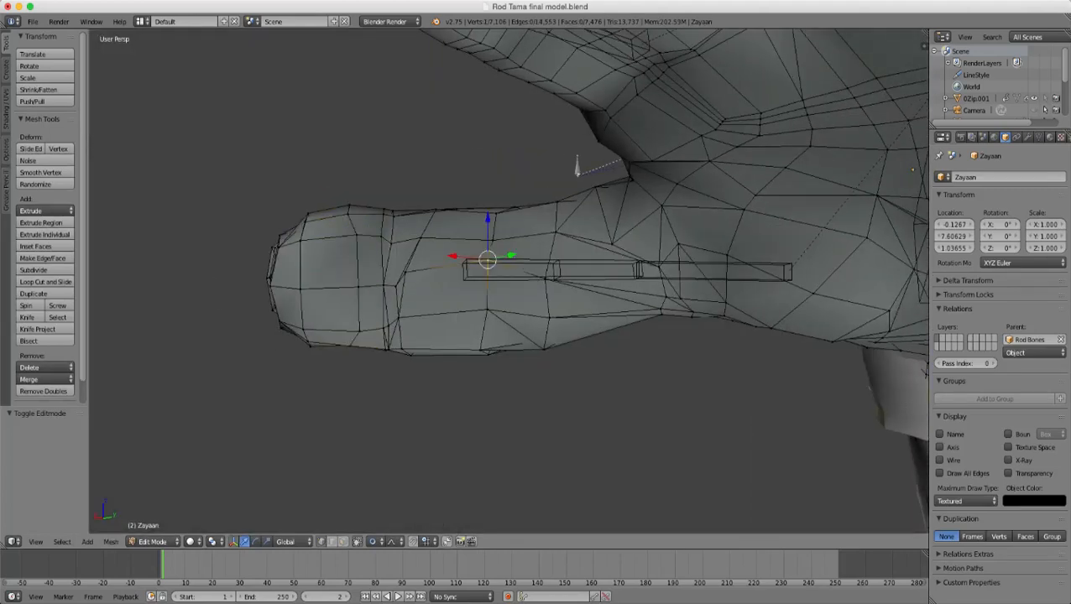
shift+right_click(488, 310)
middle_drag(489, 313, 513, 327)
shift+right_click(375, 314)
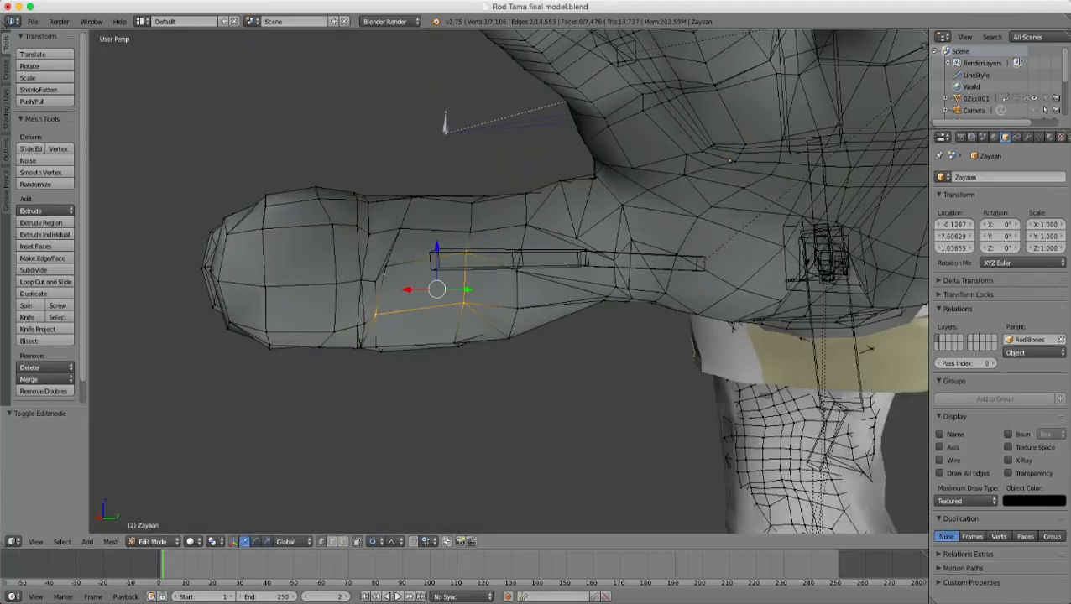
shift+right_click(386, 266)
middle_drag(389, 268, 520, 378)
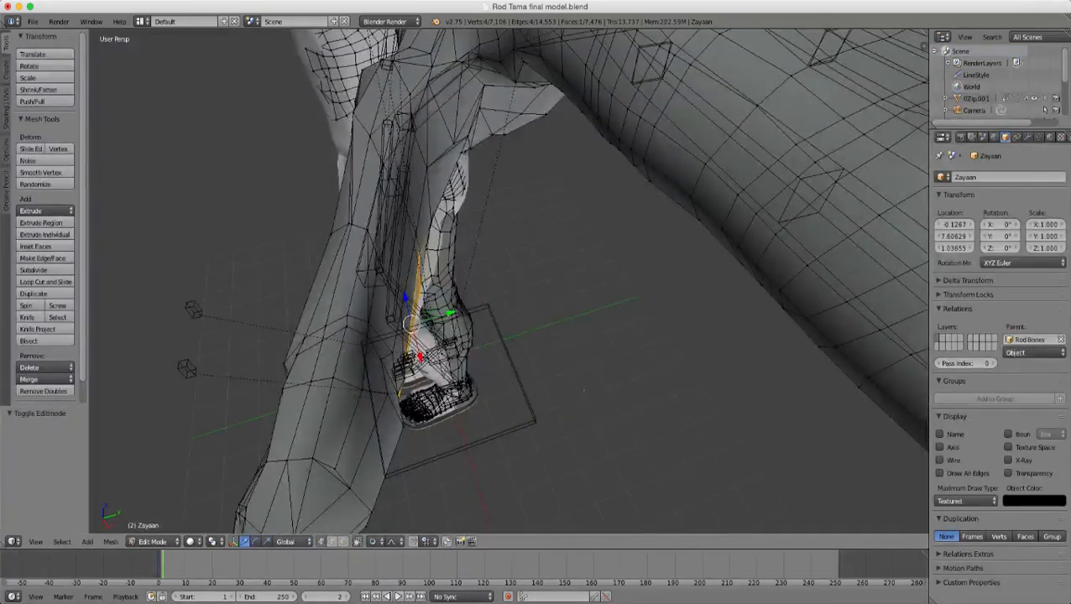
key(g)
key(y)
scroll(583, 390, up, 4)
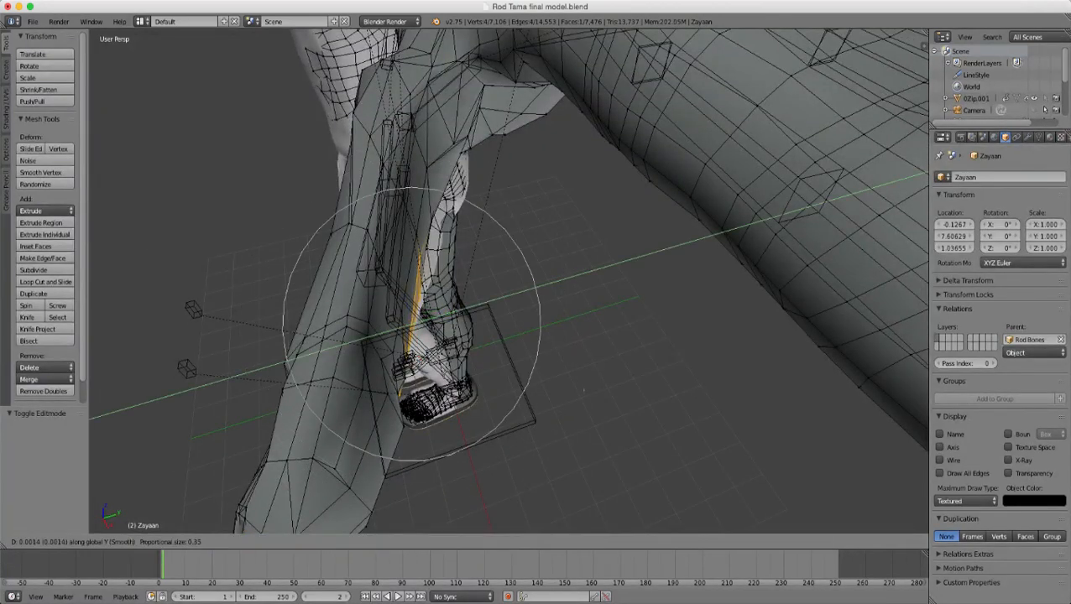
click(610, 381)
middle_drag(611, 381, 486, 315)
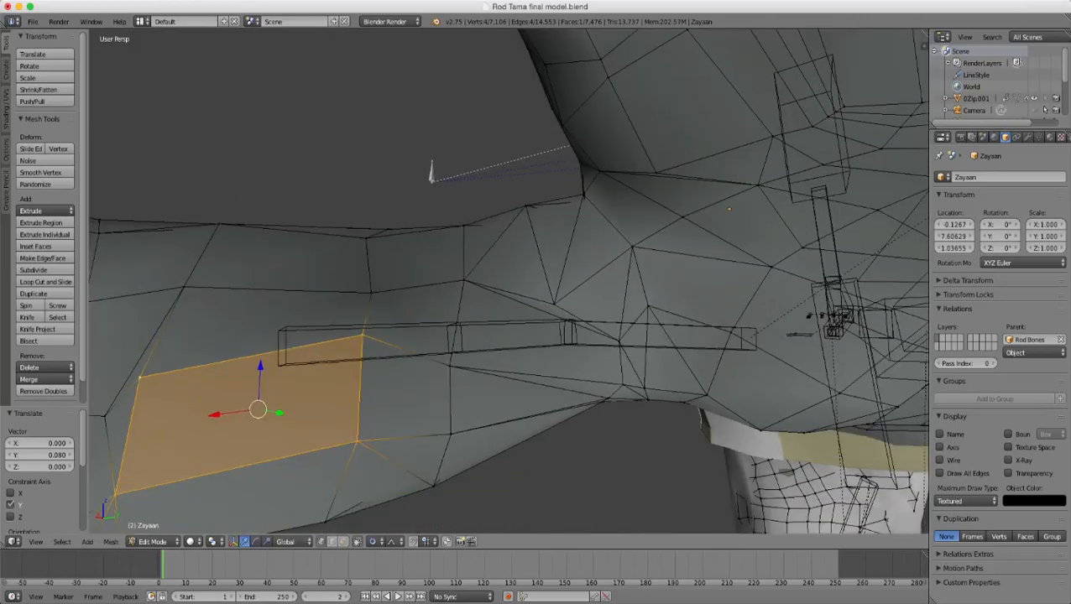
- Select two vertices at the thumb's inner base and move them 0.032 in X, 0.085 in Y and -0.007 in Z with proportional size 0.26
right_click(464, 280)
shift+right_click(451, 366)
middle_drag(450, 366, 570, 472)
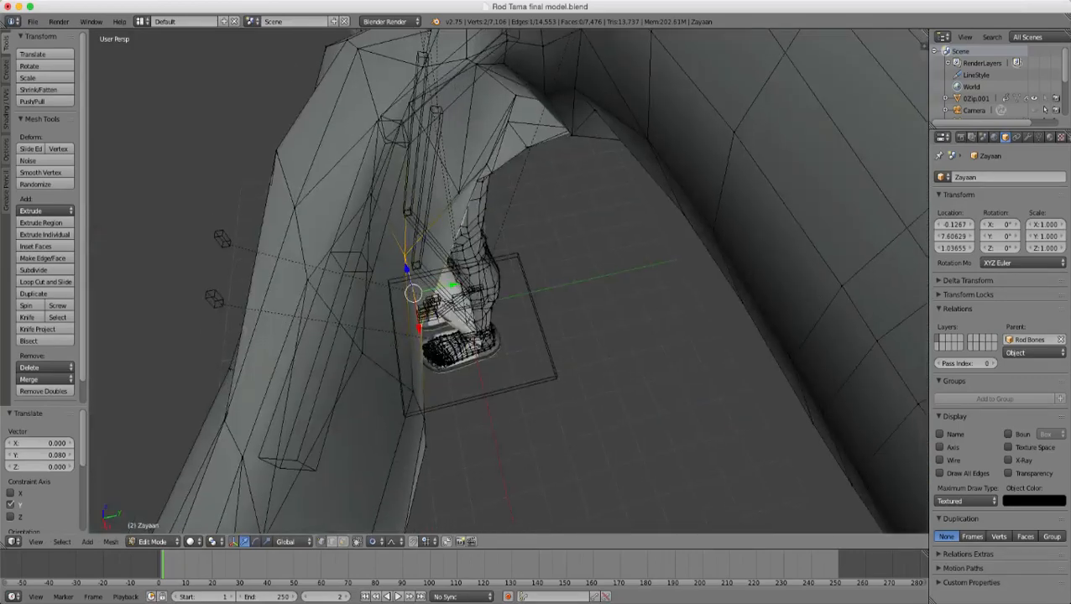
key(g)
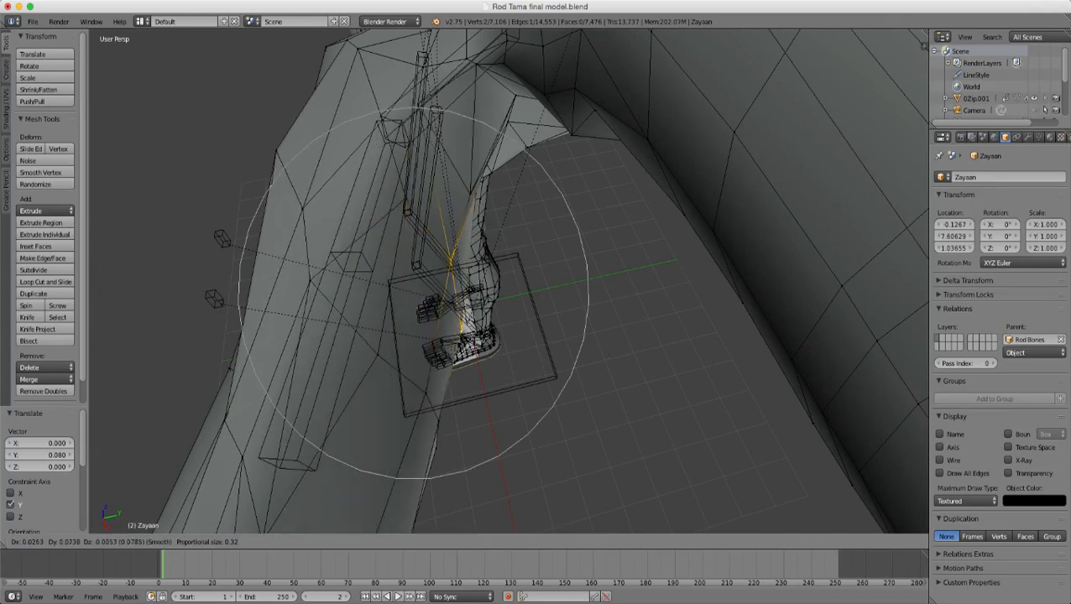
scroll(617, 478, up, 2)
click(619, 479)
- Select two vertices in the web between thumb and fingers and move them 0.080 in X, 0.048 in Y and -0.008 in Z
right_click(465, 194)
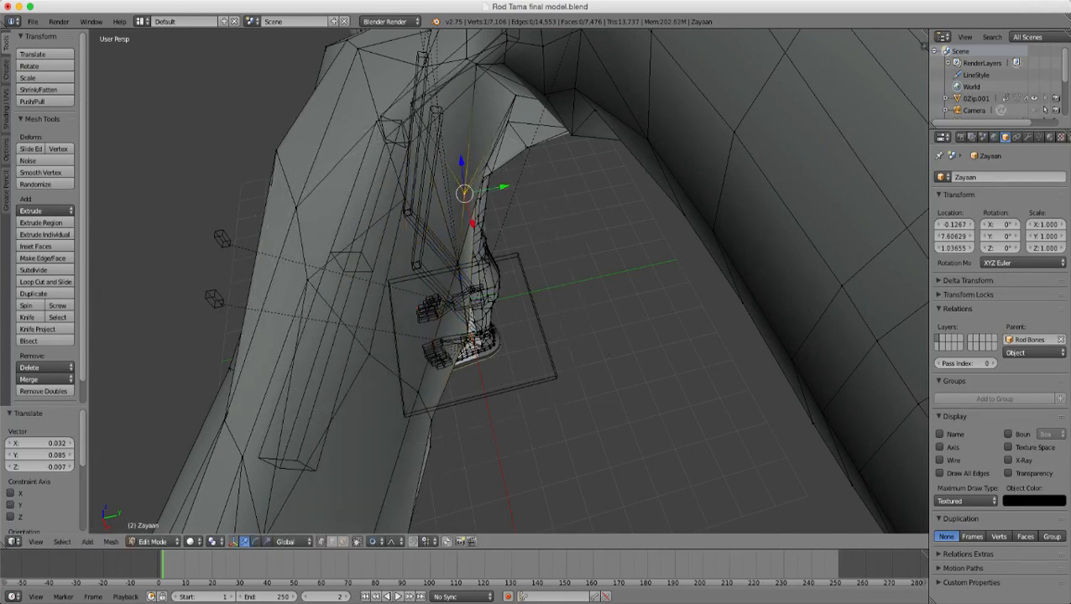
middle_drag(464, 194, 537, 150)
shift+right_click(460, 127)
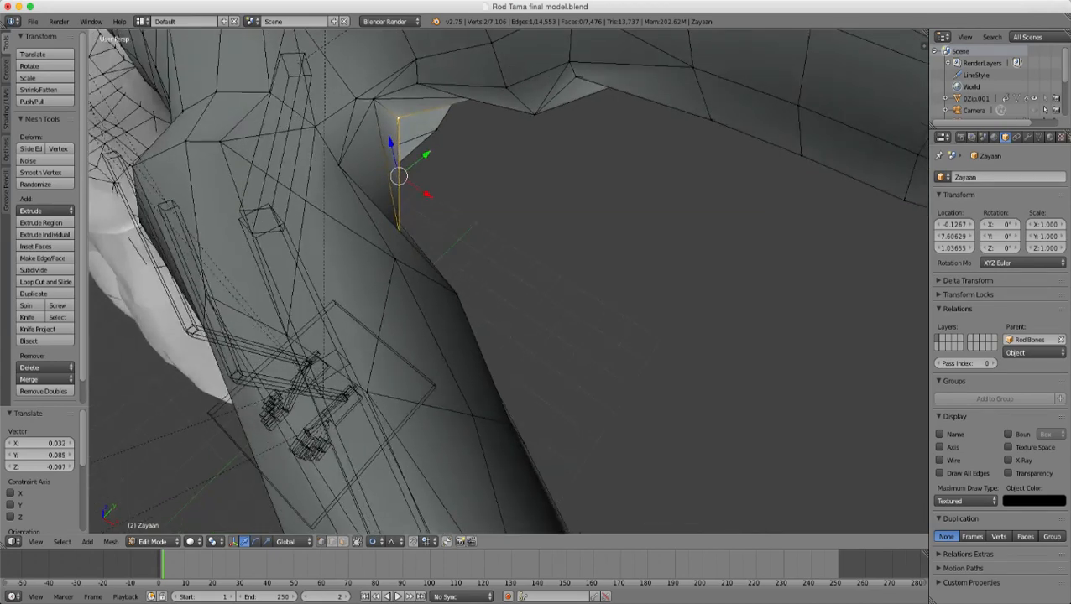
key(g)
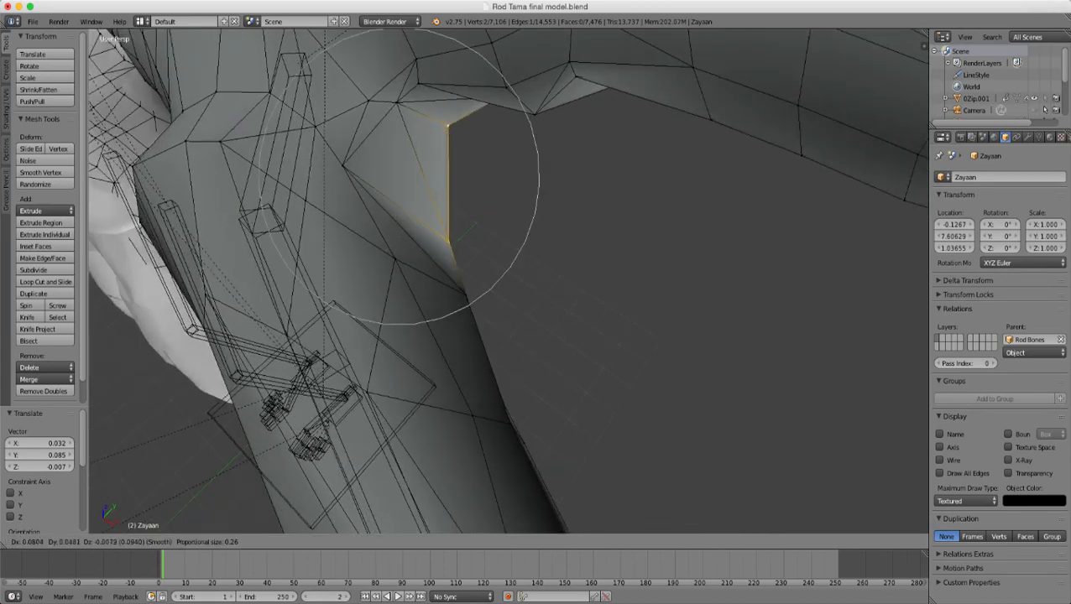
scroll(545, 160, down, 2)
click(546, 159)
scroll(546, 160, down, 4)
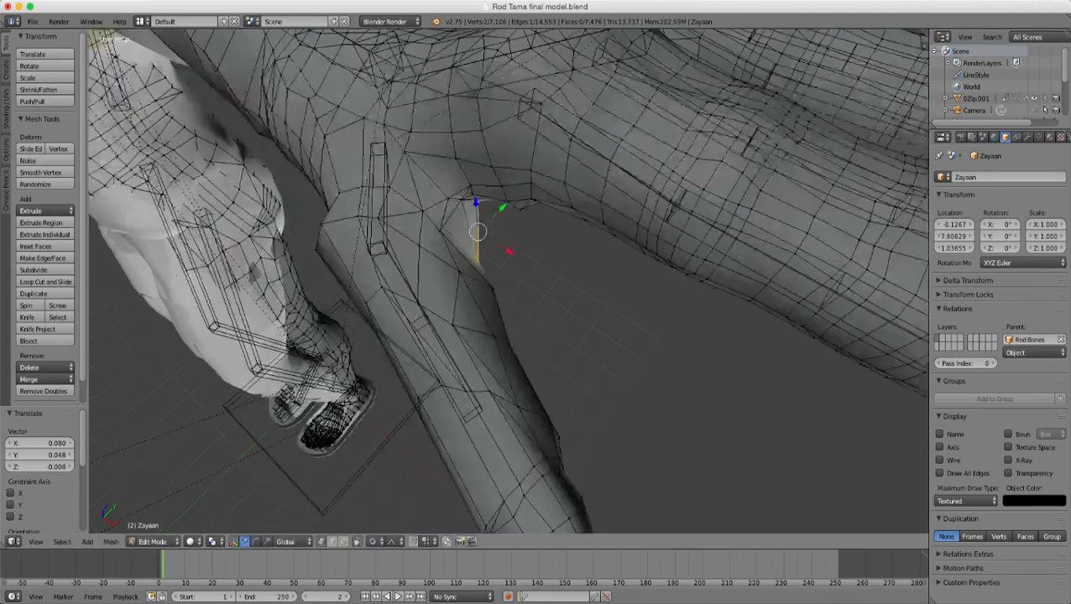
- Move the single vertex at the base of the thumb web 0.070 along Z with proportional size 0.35
middle_drag(545, 159, 705, 138)
middle_drag(399, 315, 470, 287)
right_click(472, 286)
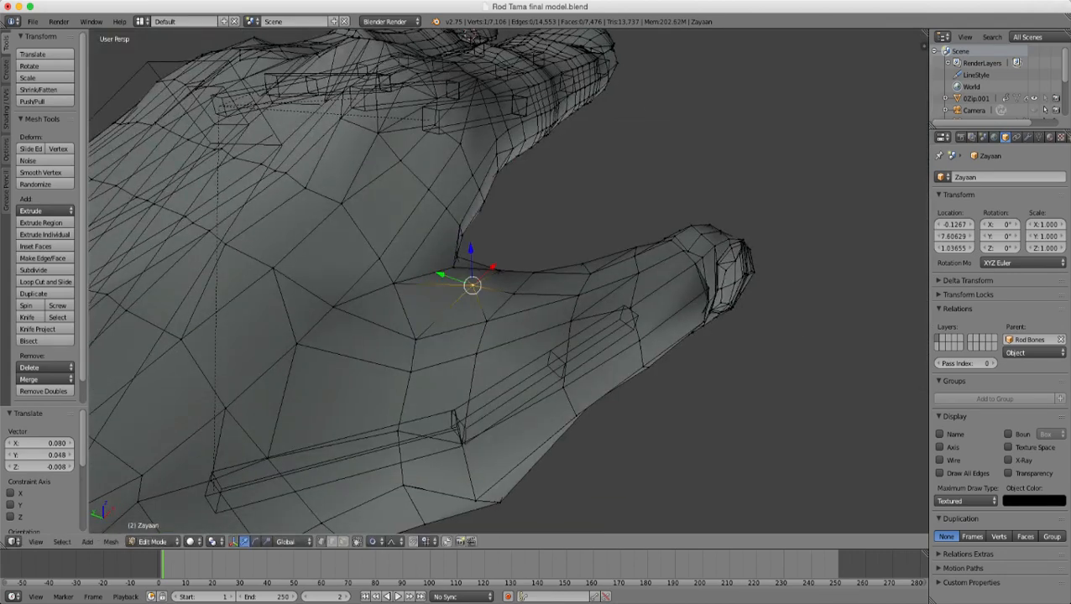
shift+right_click(415, 339)
middle_drag(415, 339, 460, 317)
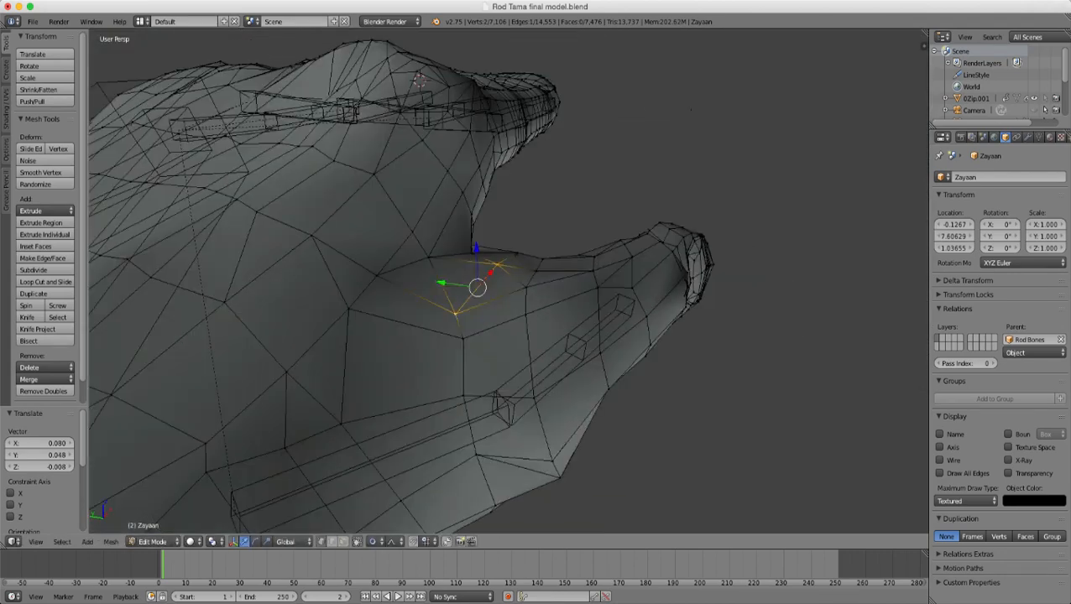
right_click(454, 313)
key(g)
key(z)
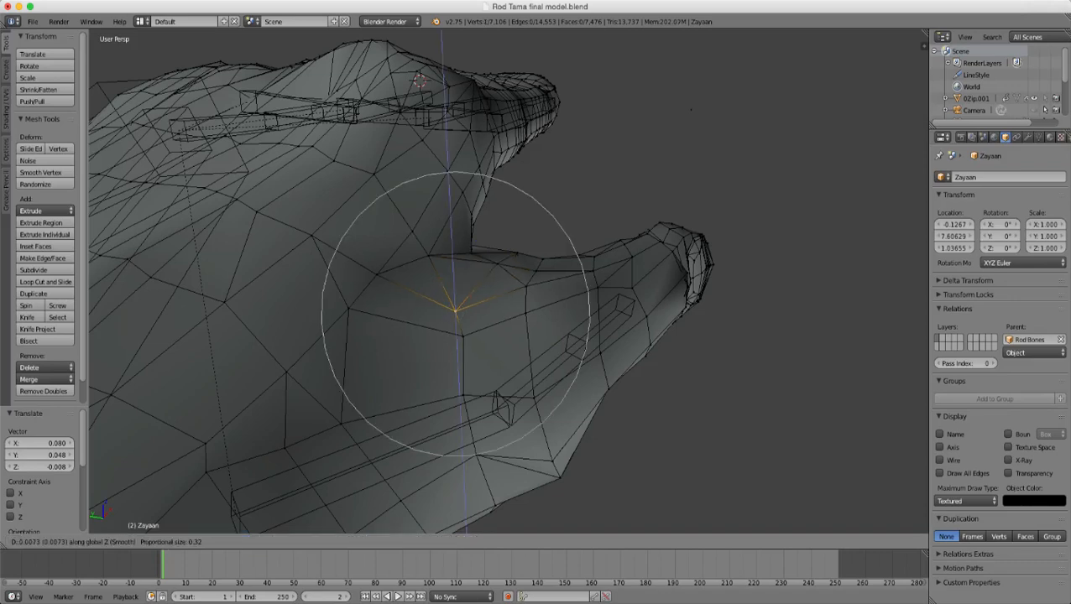
scroll(455, 285, down, 1)
click(454, 285)
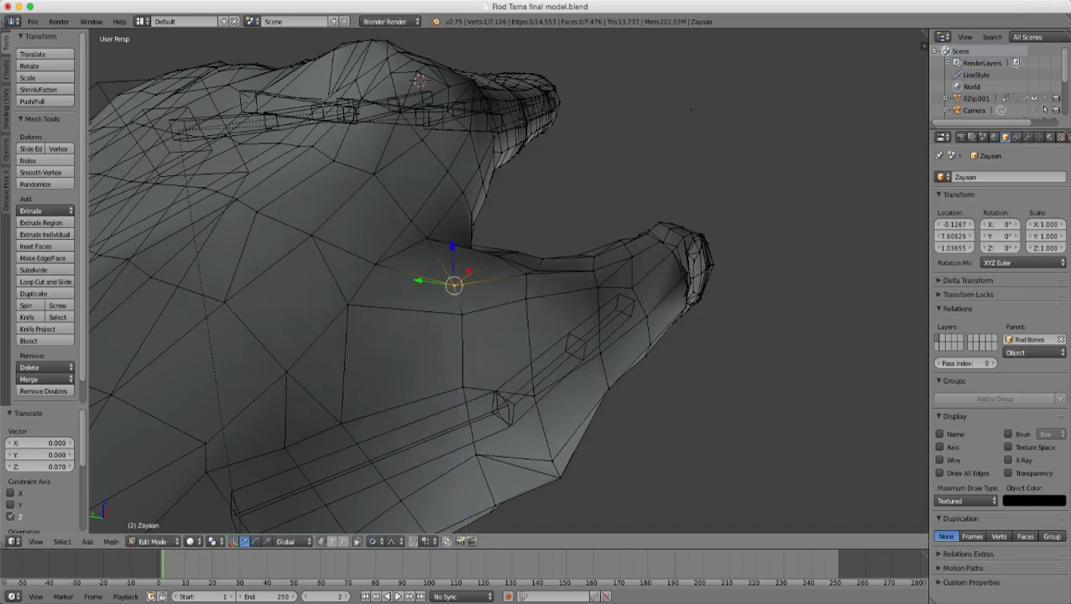
- Select the row of vertices across the back of the hand behind the knuckles and move it 0.014 in X, 0.016 in Y and 0.093 in Z
key(Tab)
scroll(454, 285, down, 3)
middle_drag(454, 285, 577, 334)
key(Tab)
alt+right_click(380, 242)
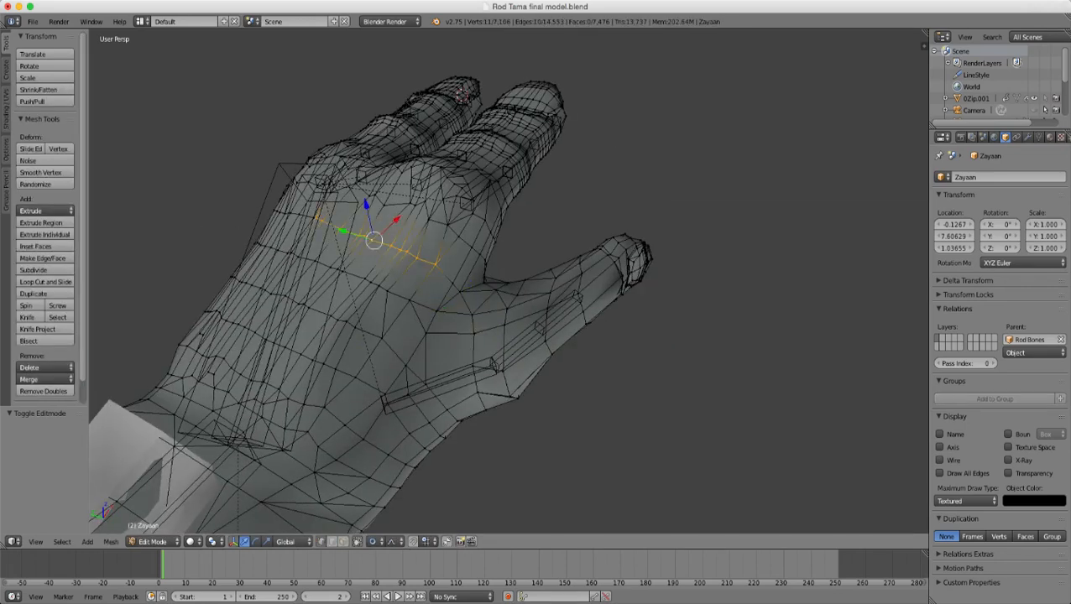
shift+right_click(299, 215)
middle_drag(436, 265, 333, 195)
key(g)
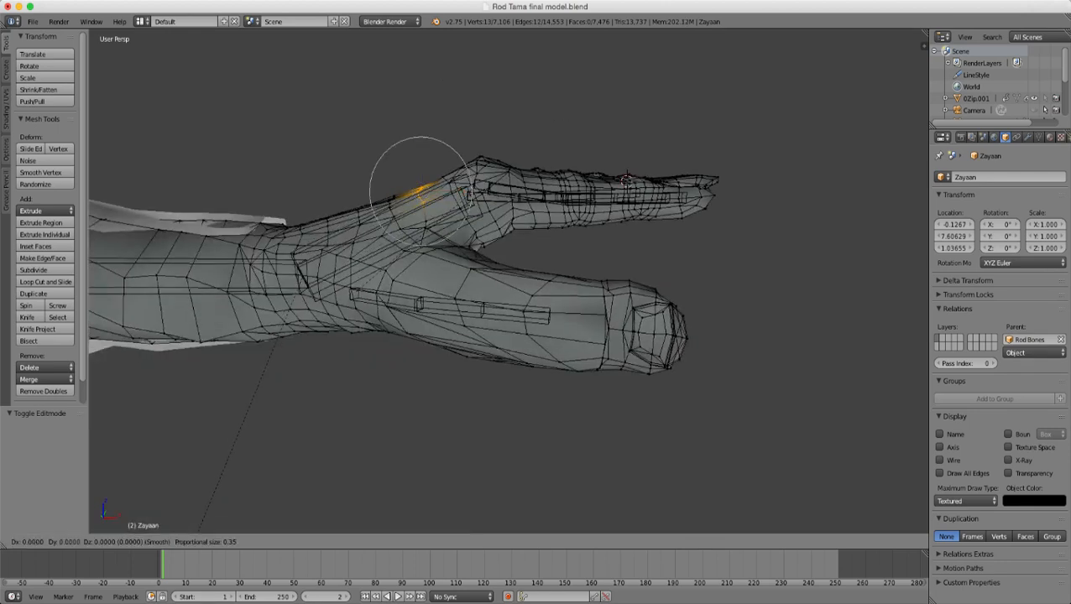
scroll(420, 193, down, 5)
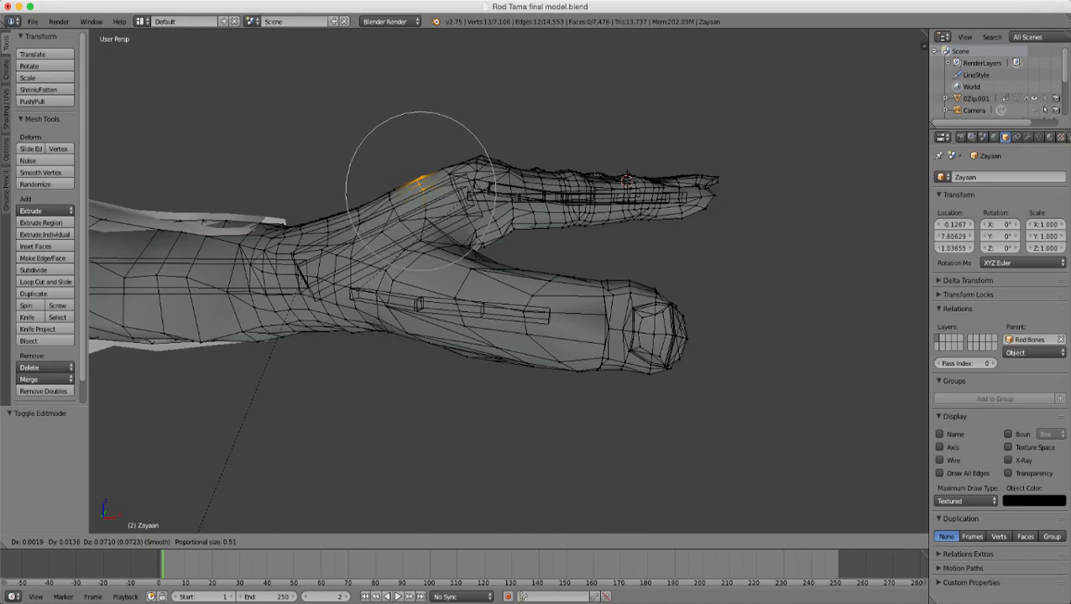
scroll(422, 189, up, 2)
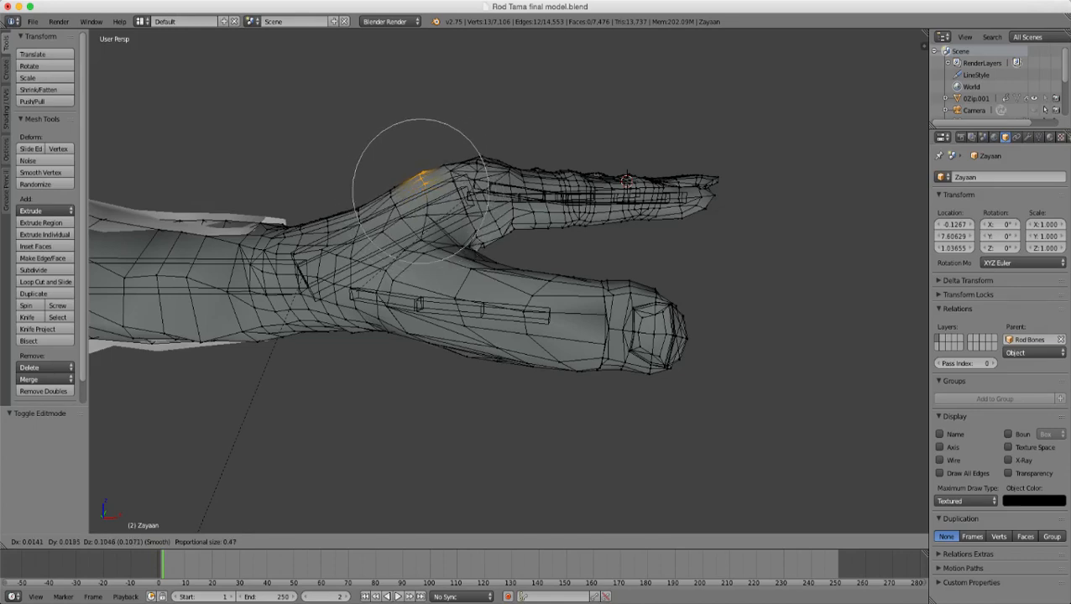
click(423, 177)
middle_drag(422, 182, 470, 223)
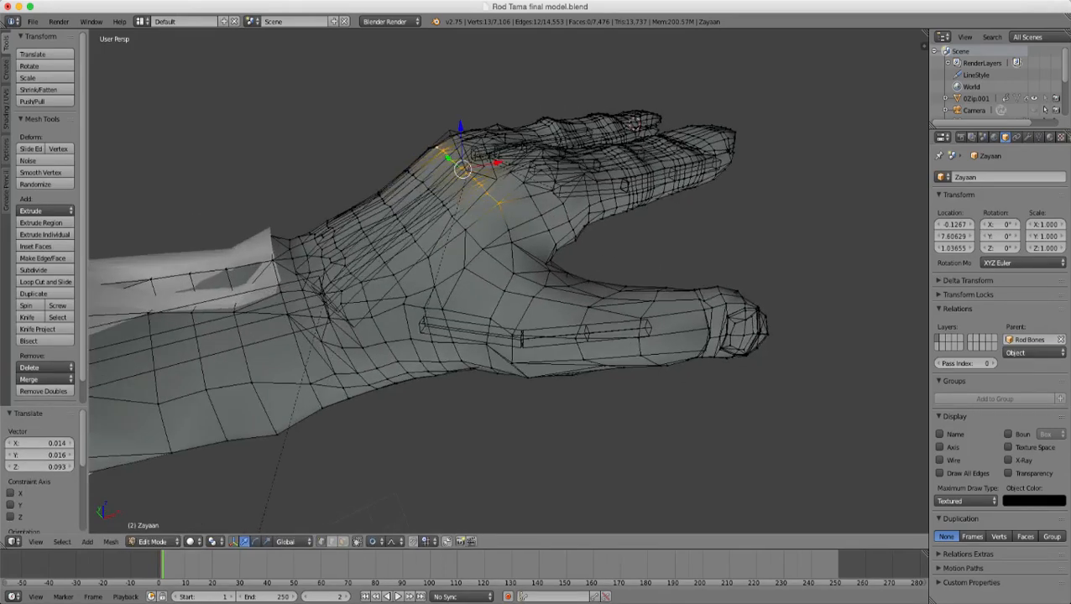
- Circle-select the row of vertices across the back of the wrist and raise it along Z with proportional size 0.75
key(a)
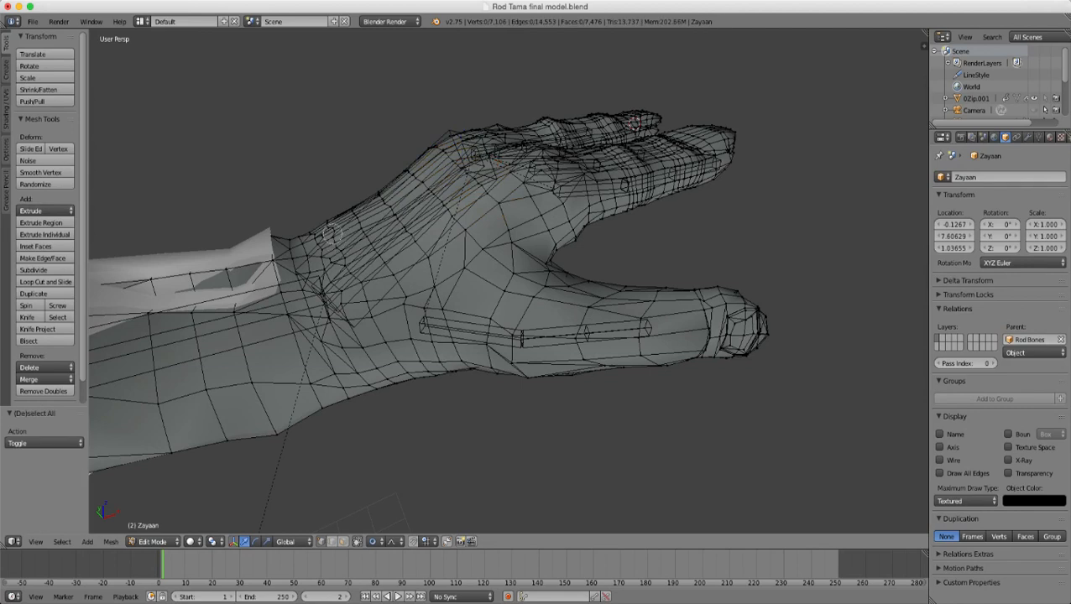
drag(331, 233, 351, 280)
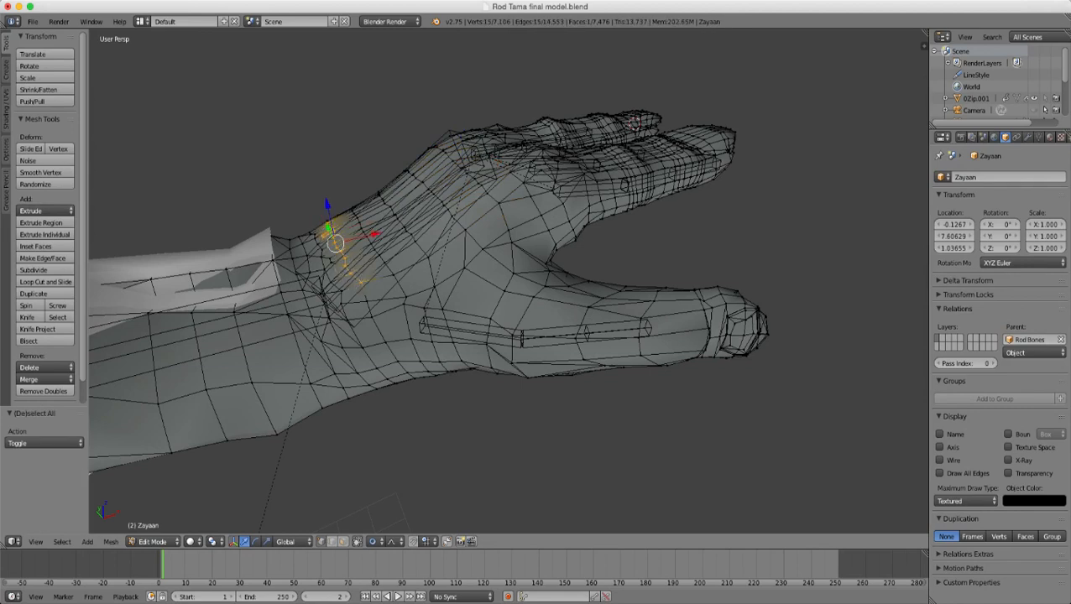
middle_drag(336, 244, 356, 227)
key(g)
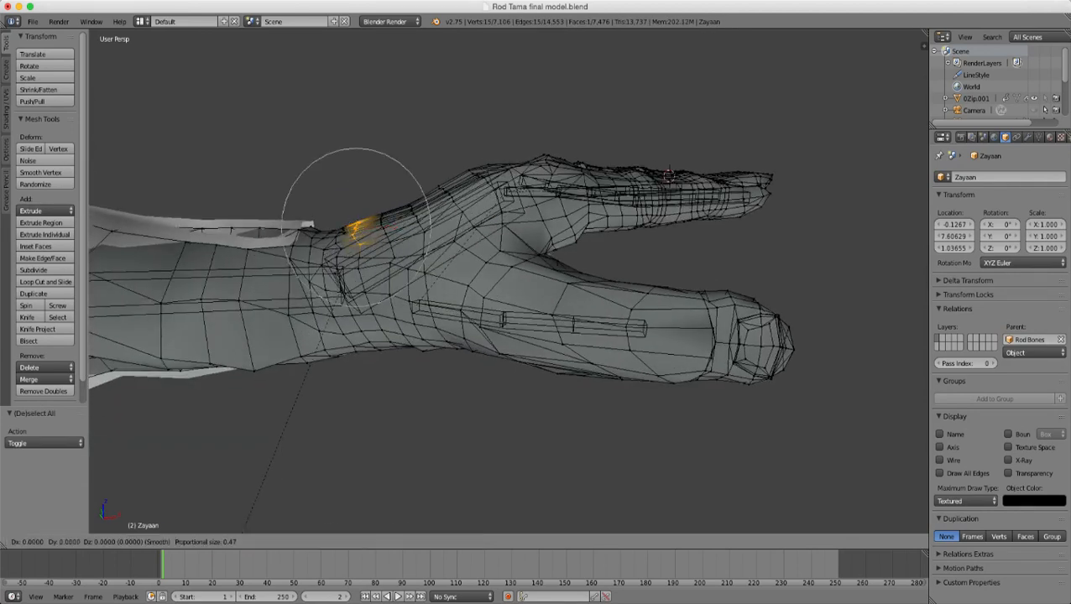
key(z)
scroll(356, 222, down, 4)
scroll(356, 227, down, 3)
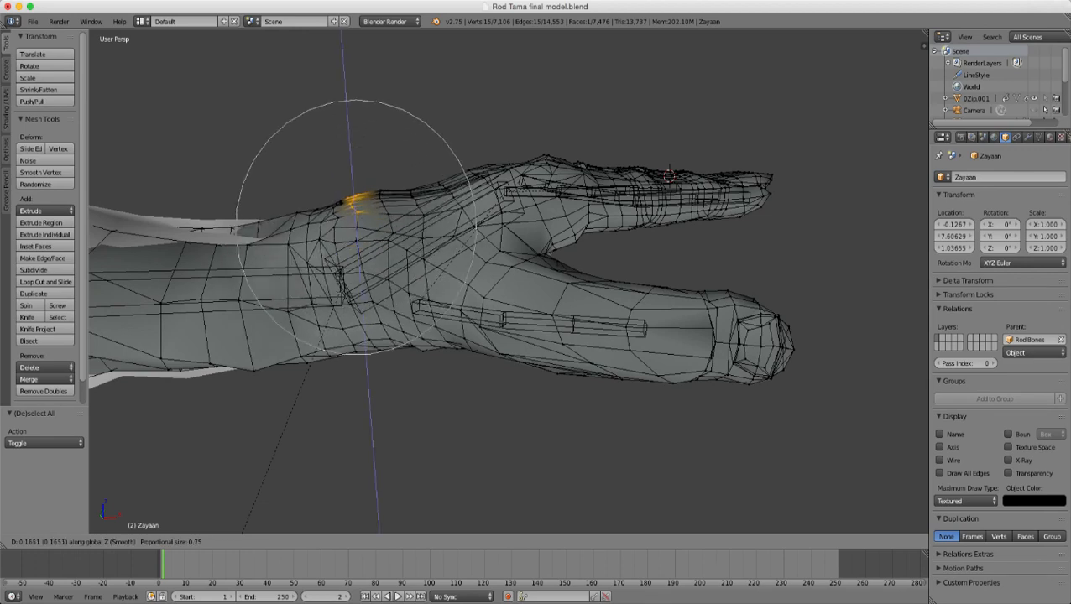
click(353, 203)
- Examine the reshaped wrist and hand against the whole character in Object Mode
key(Tab)
scroll(355, 220, down, 4)
middle_drag(356, 219, 462, 286)
scroll(586, 488, down, 5)
middle_drag(373, 512, 395, 361)
scroll(298, 394, up, 1)
shift+middle_drag(667, 369, 413, 437)
scroll(414, 438, up, 2)
scroll(533, 253, up, 3)
middle_drag(533, 254, 220, 214)
- Inspect the deselected hand and forearm mesh in Edit Mode, in both wireframe and solid display
key(Tab)
scroll(369, 248, down, 5)
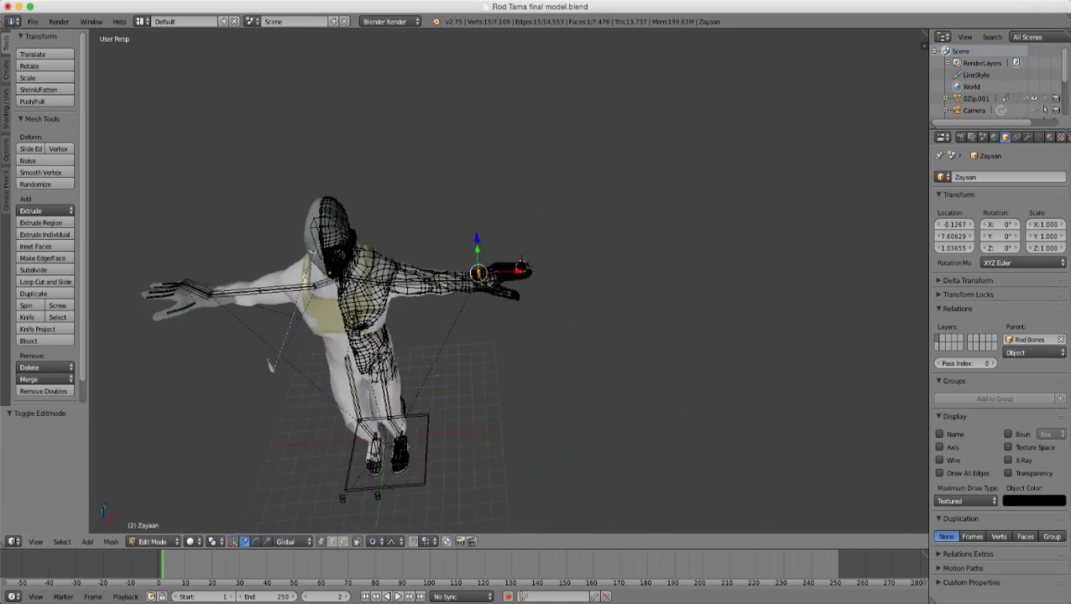
scroll(437, 375, up, 6)
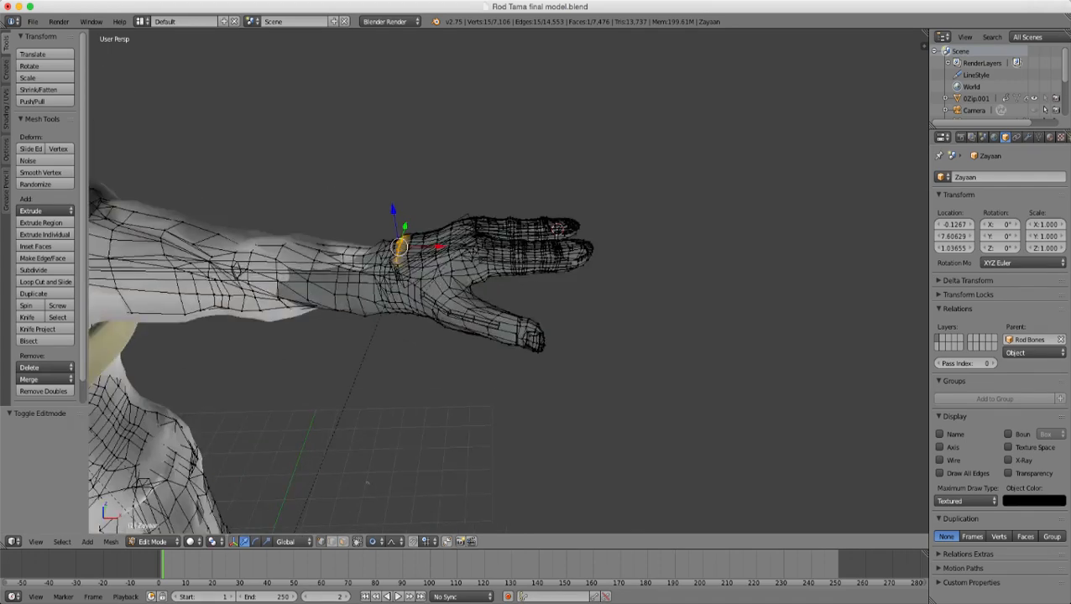
mouse_move(437, 375)
middle_down()
mouse_move(445, 419)
mouse_move(503, 457)
mouse_move(453, 386)
mouse_move(449, 335)
middle_up()
scroll(453, 386, up, 3)
key(z)
key(a)
scroll(403, 275, down, 2)
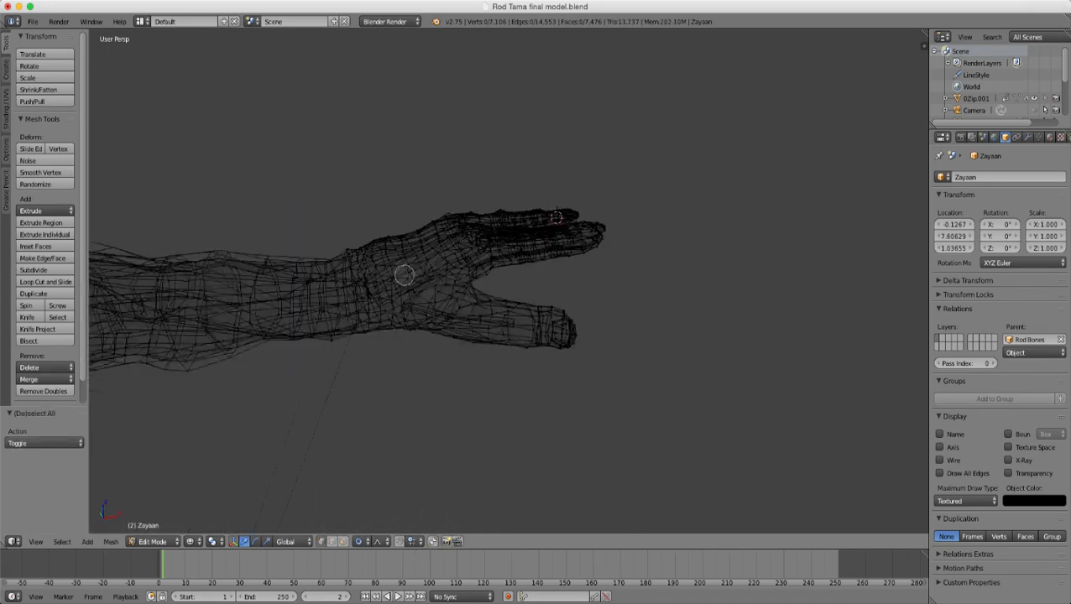
key(Escape)
key(z)
mouse_move(452, 287)
middle_down()
mouse_move(451, 252)
mouse_move(598, 226)
mouse_move(399, 231)
mouse_move(400, 245)
mouse_move(797, 244)
middle_up()
scroll(452, 252, down, 8)
scroll(599, 227, up, 3)
scroll(398, 231, up, 3)
middle_drag(587, 243, 419, 185)
scroll(587, 344, down, 4)
scroll(411, 269, up, 6)
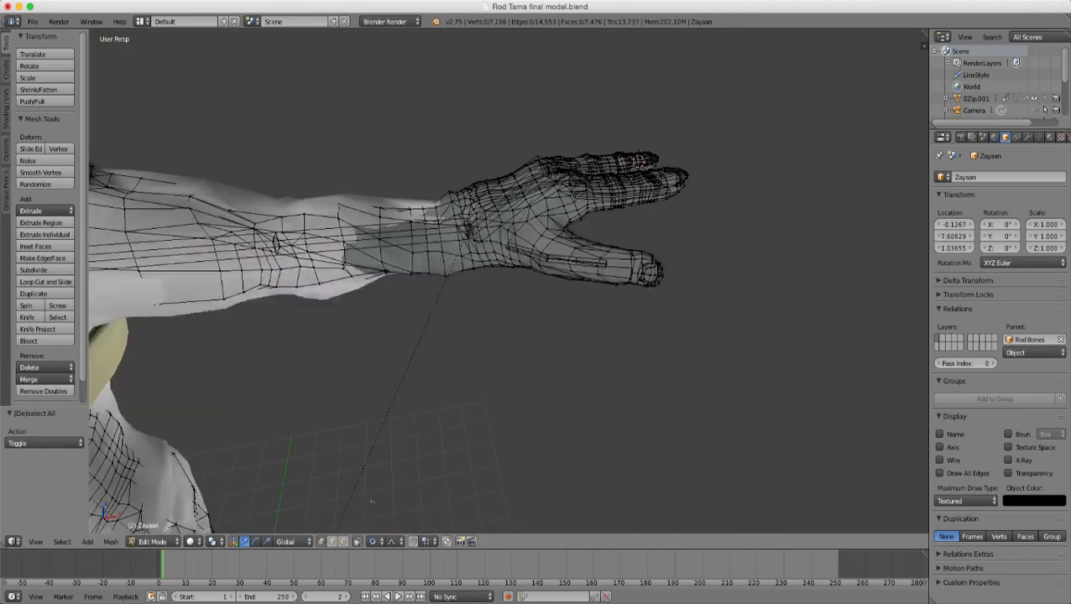
middle_drag(372, 502, 361, 510)
scroll(361, 511, up, 2)
- Circle-select the whole thumb tip in wireframe and move it about -0.22 in X, 0.07 in Y and 0.06 in Z with proportional editing
key(a)
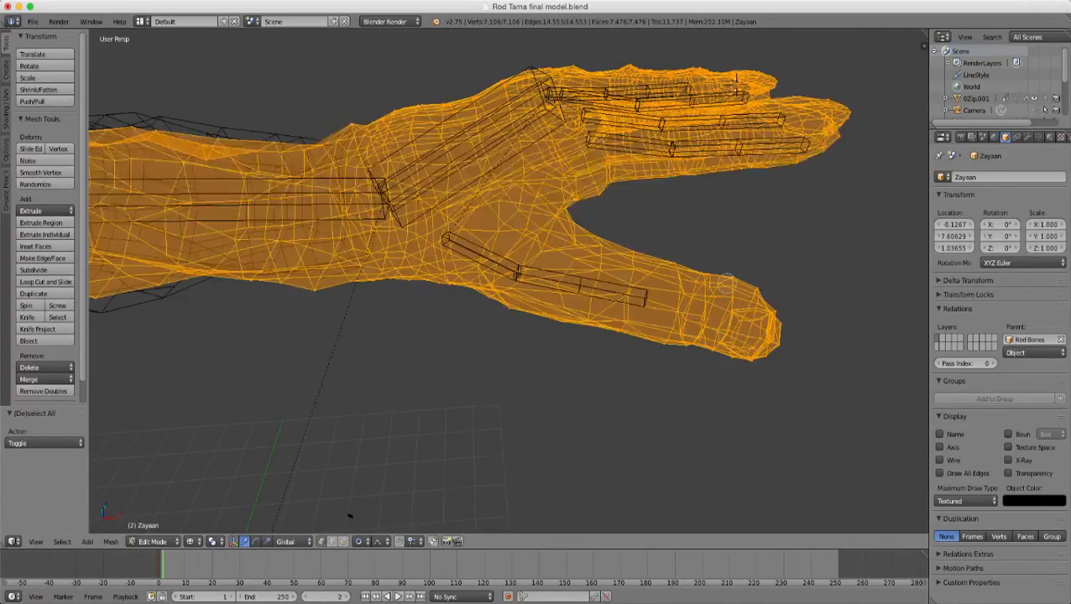
middle_drag(663, 227, 659, 180)
shift+middle_drag(714, 109, 641, 266)
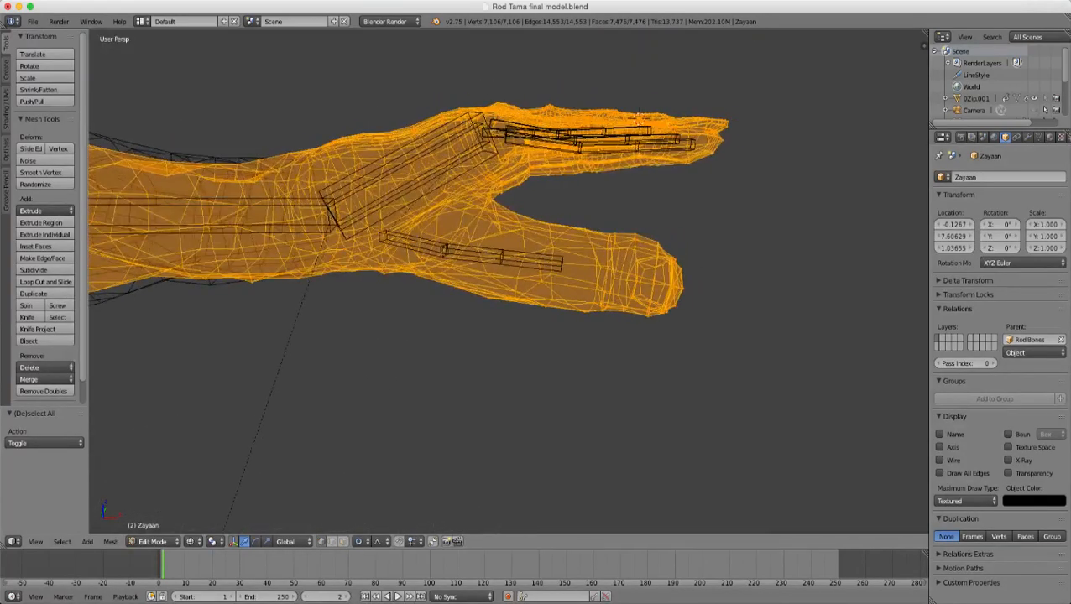
key(a)
key(c)
scroll(641, 265, down, 4)
drag(634, 274, 661, 300)
right_click(661, 300)
mouse_move(660, 300)
middle_down()
mouse_move(672, 264)
mouse_move(656, 282)
middle_up()
key(g)
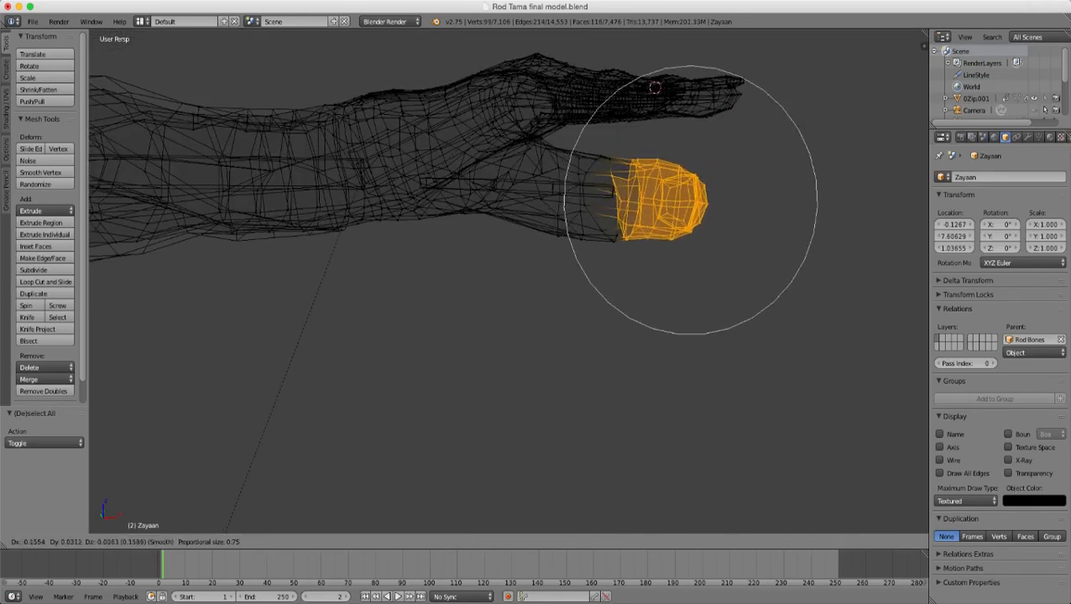
scroll(690, 199, down, 2)
scroll(690, 199, down, 1)
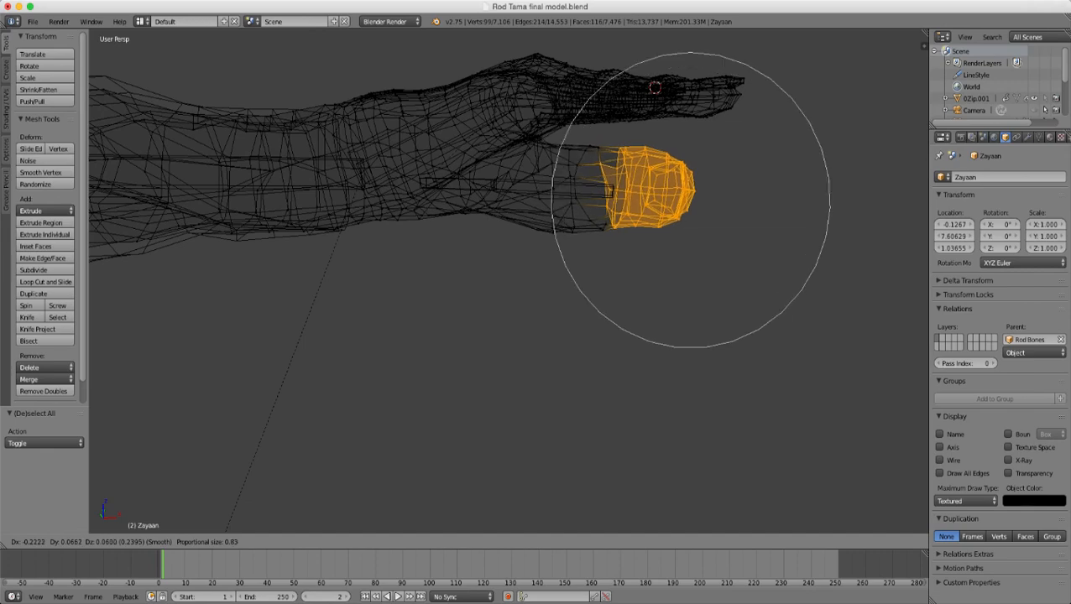
click(639, 277)
- Return to solid display in Object Mode and compare both hands with the whole character's proportions
middle_drag(639, 277, 641, 357)
key(z)
key(Tab)
scroll(641, 357, down, 5)
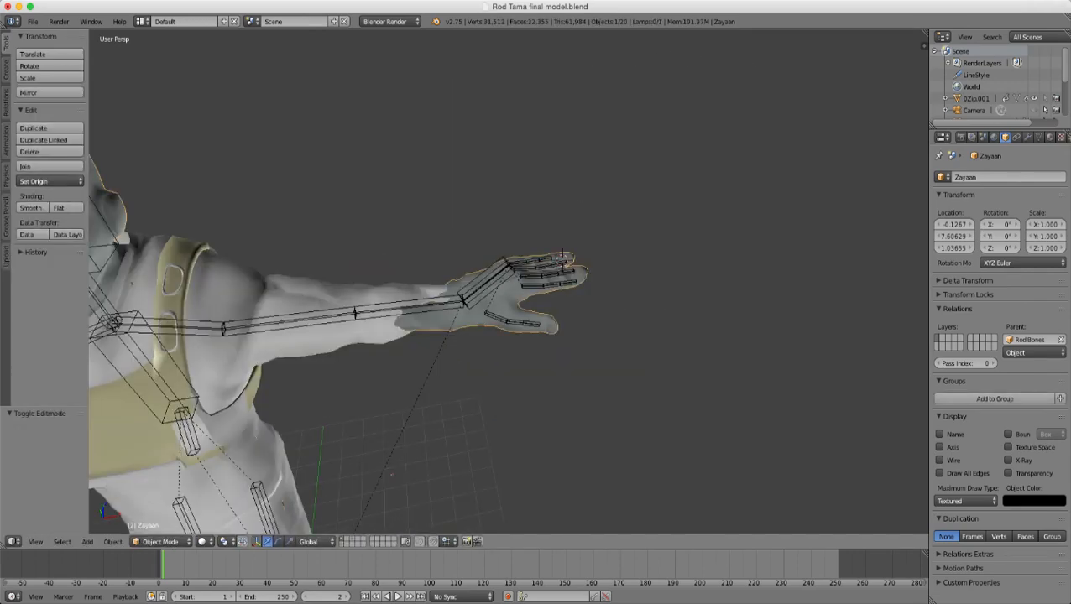
scroll(508, 282, down, 3)
shift+middle_drag(444, 319, 694, 265)
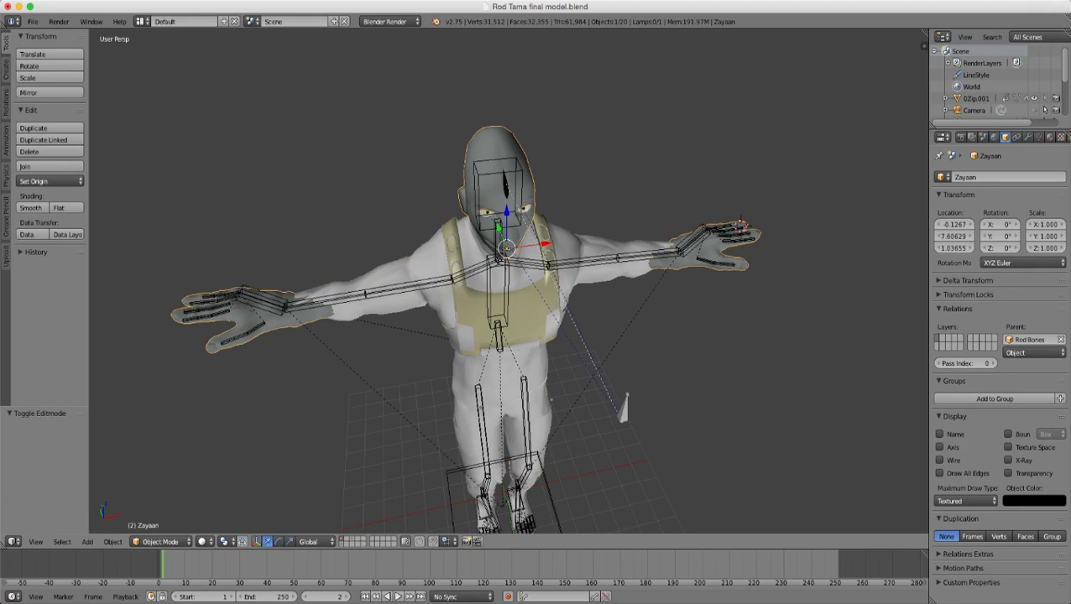
middle_drag(552, 400, 502, 366)
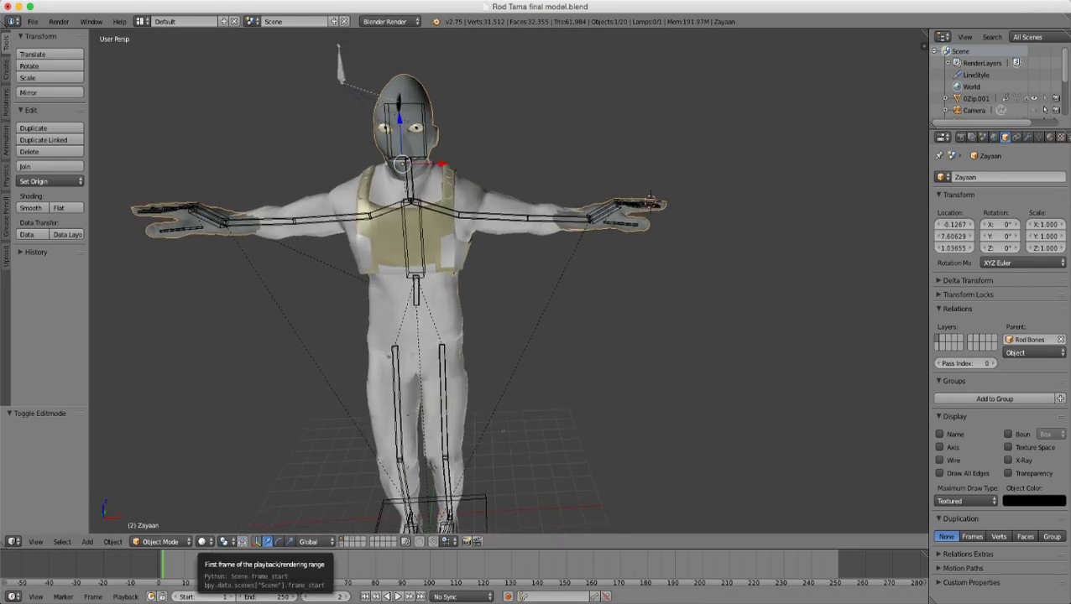
key(super+Tab)
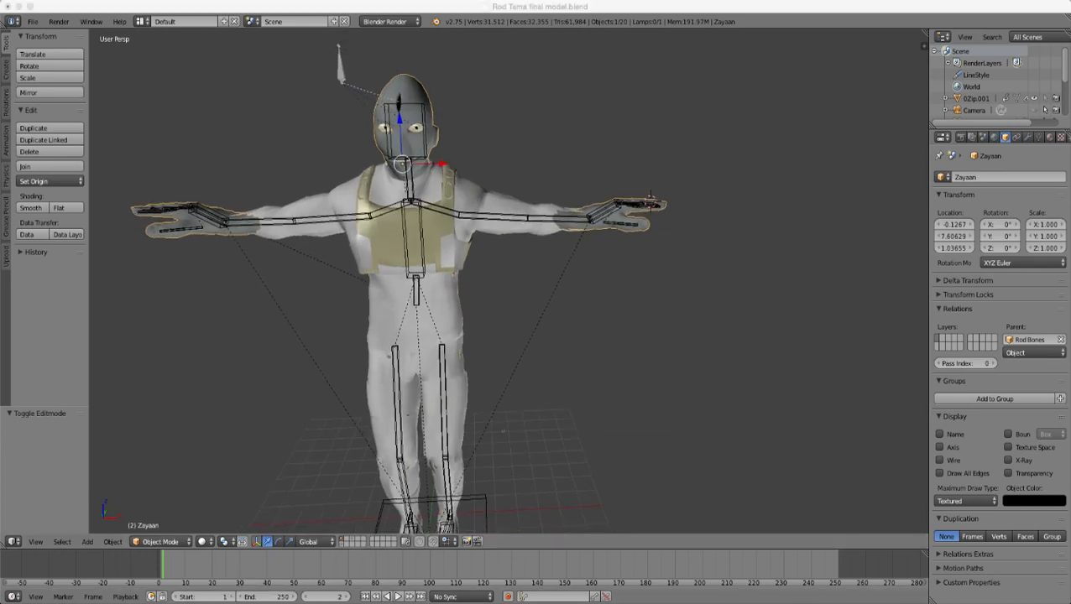
key(super+Tab)
- Examine the thumb and joined fingers up close from several angles in Object Mode
scroll(504, 336, down, 1)
middle_drag(504, 336, 430, 383)
scroll(508, 281, up, 4)
middle_drag(509, 294, 594, 357)
scroll(508, 336, up, 5)
shift+middle_drag(595, 336, 413, 424)
middle_drag(504, 335, 709, 269)
scroll(503, 328, up, 4)
- Circle-select both joined fingertips in wireframe and move them -0.159 in X using a proportional size of about 1.95
key(Tab)
scroll(588, 294, down, 2)
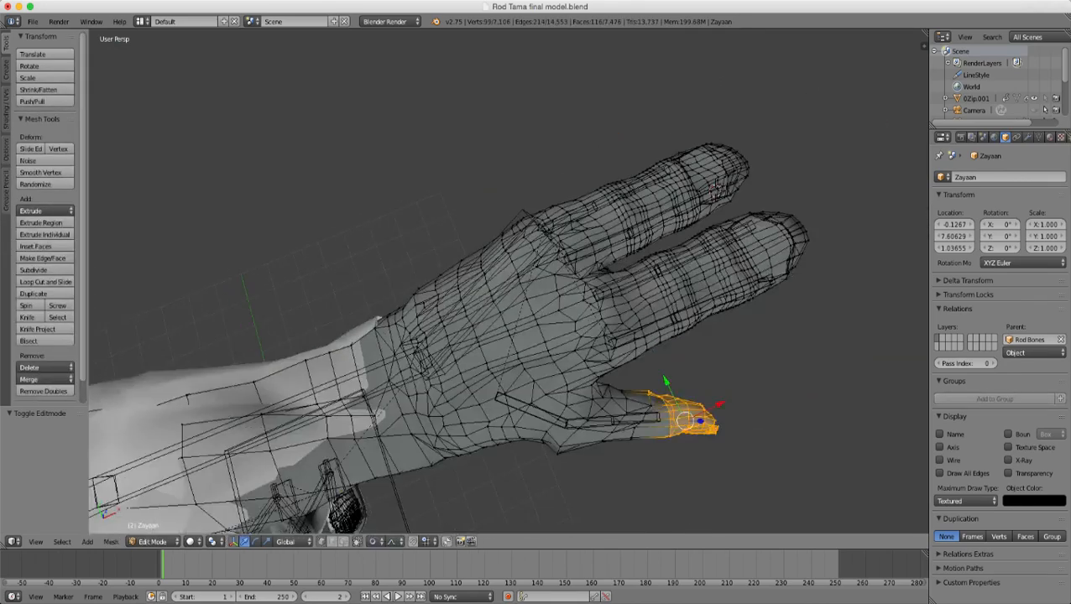
middle_drag(520, 311, 504, 356)
key(z)
middle_drag(588, 277, 504, 314)
key(a)
key(c)
mouse_move(520, 249)
mouse_down()
mouse_move(530, 231)
mouse_move(538, 277)
mouse_up()
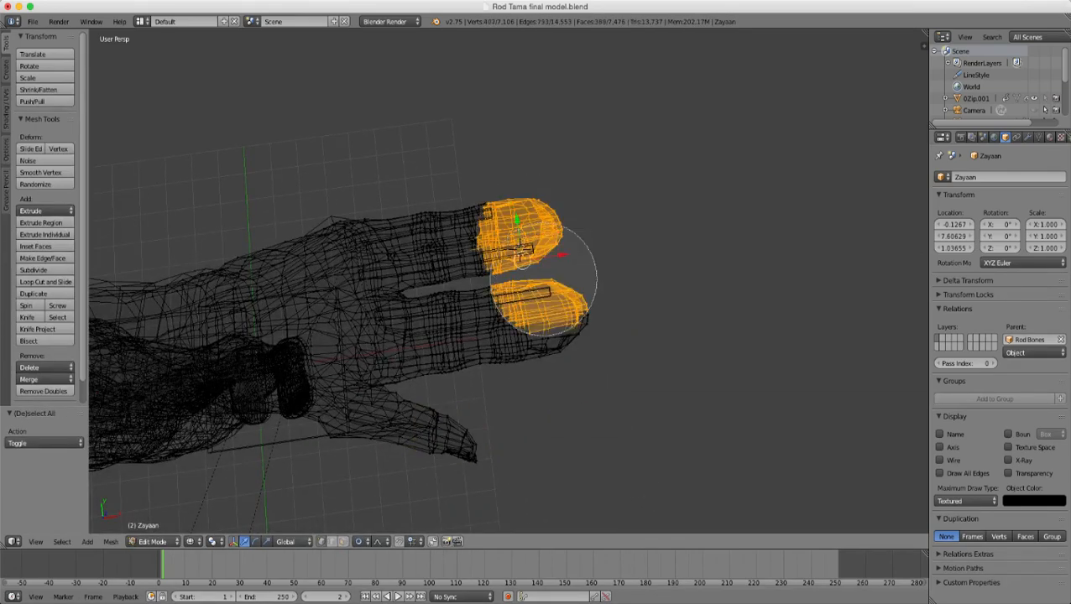
key(Escape)
key(z)
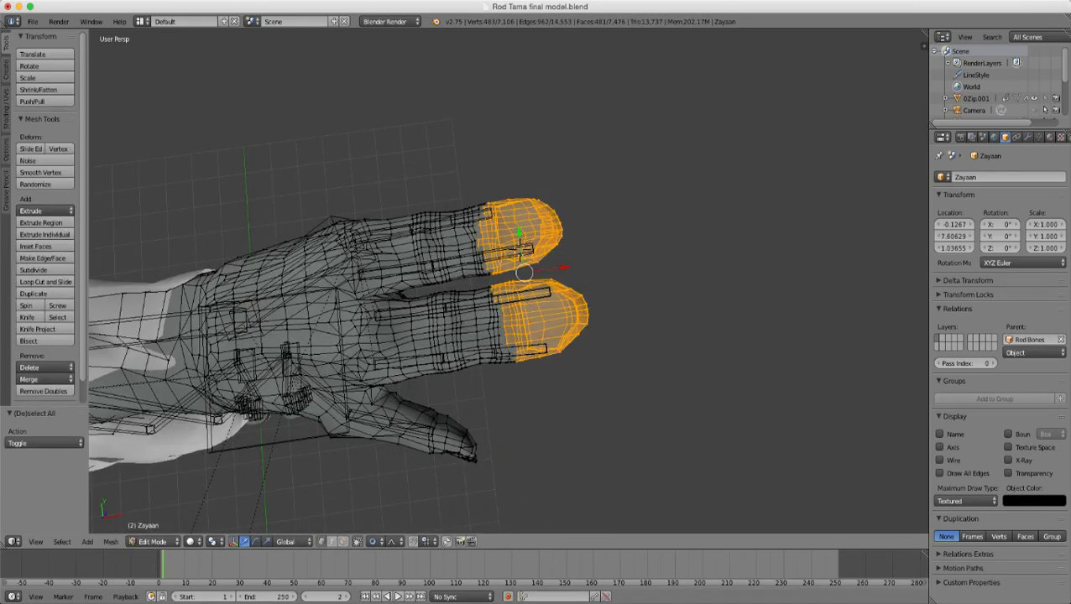
key(g)
key(x)
scroll(521, 248, down, 5)
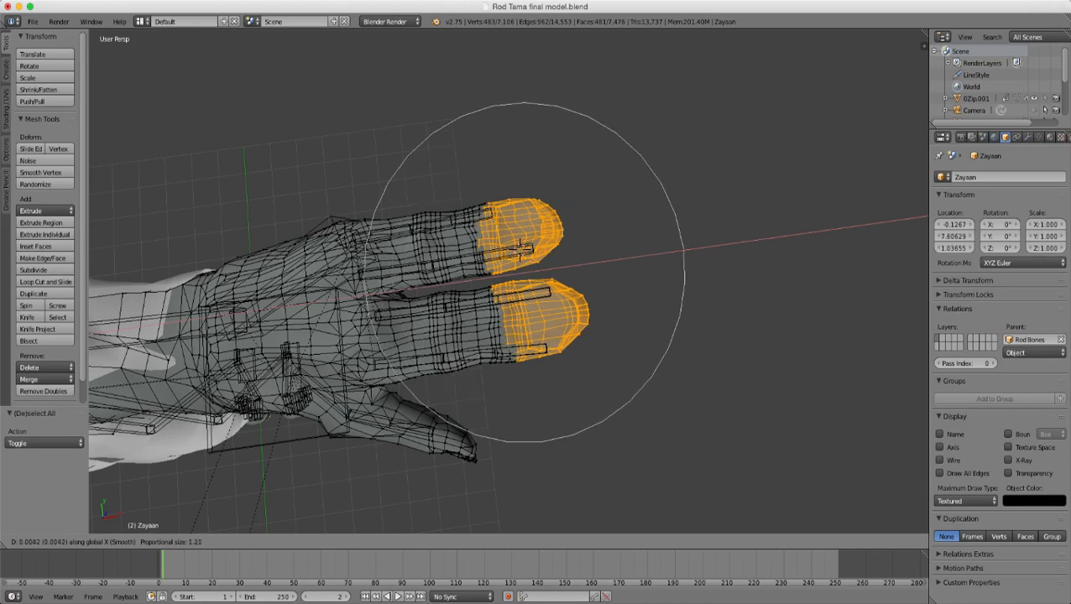
scroll(521, 248, down, 5)
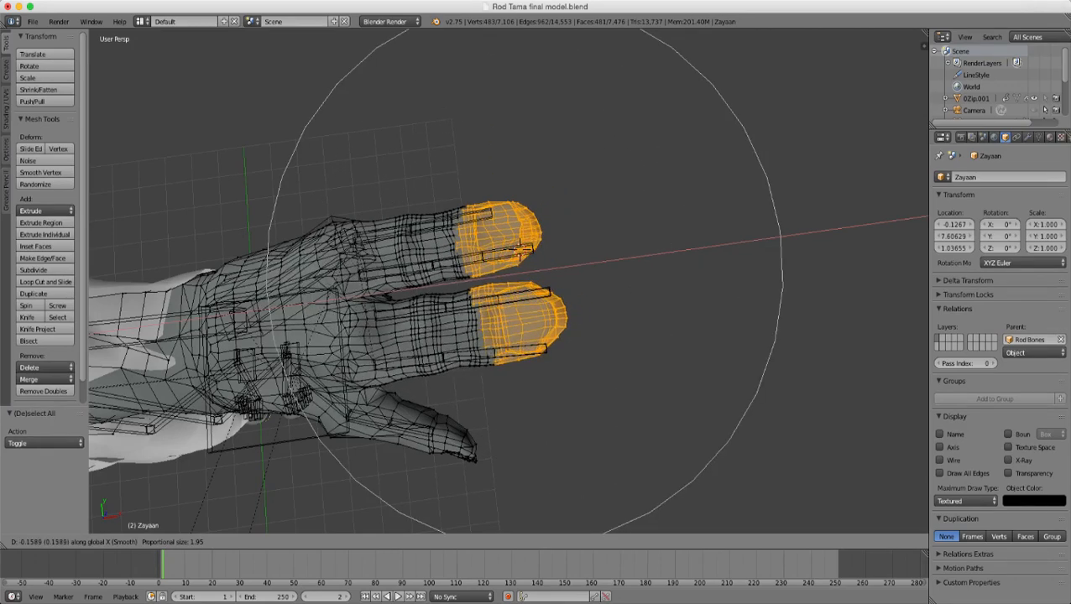
click(520, 249)
- Select the vertices at the base of the gap between the joined fingers and move them -0.118 in X with proportional editing
shift+middle_drag(520, 249, 663, 223)
scroll(663, 223, up, 2)
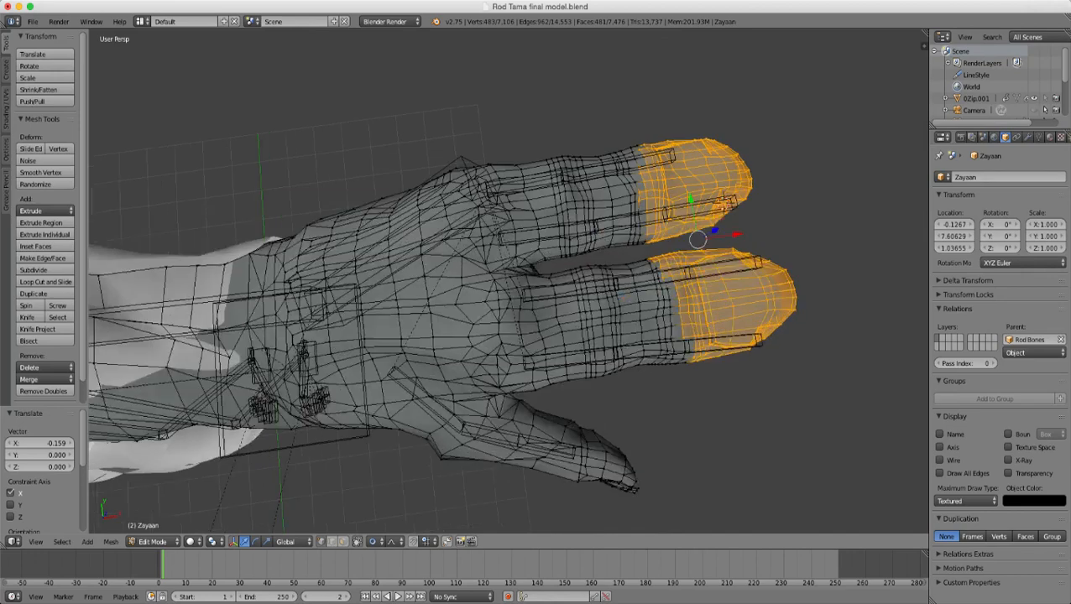
right_click(509, 277)
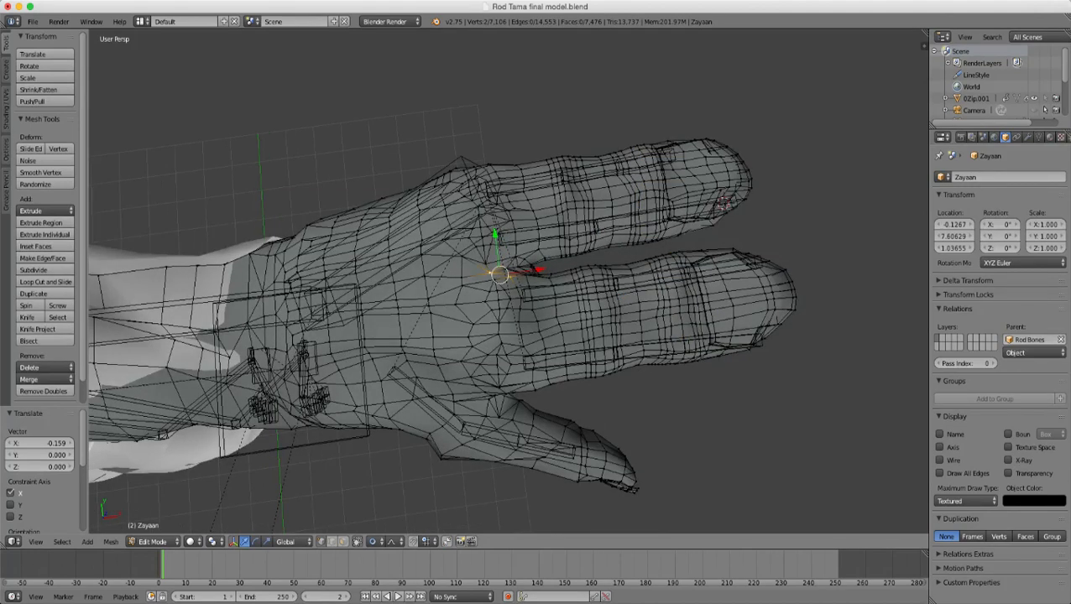
key(g)
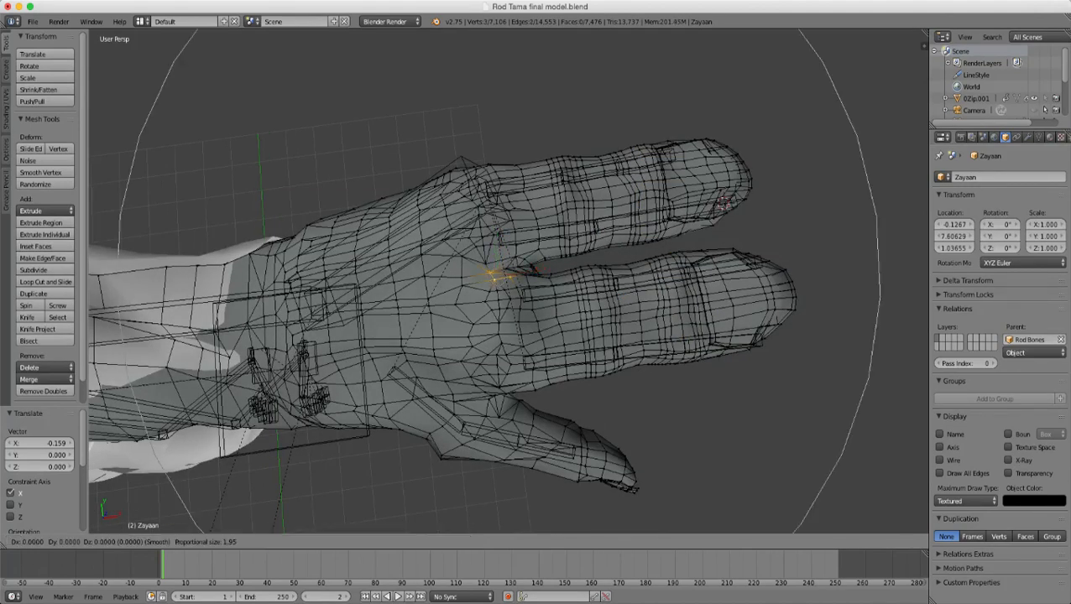
key(x)
scroll(509, 276, up, 3)
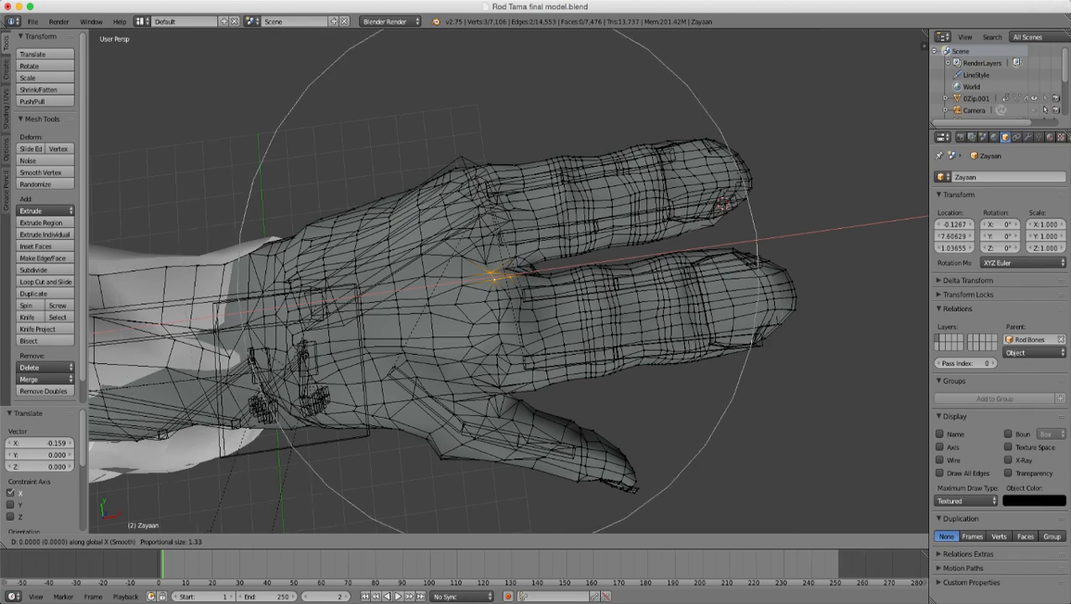
scroll(475, 277, up, 4)
scroll(475, 277, down, 1)
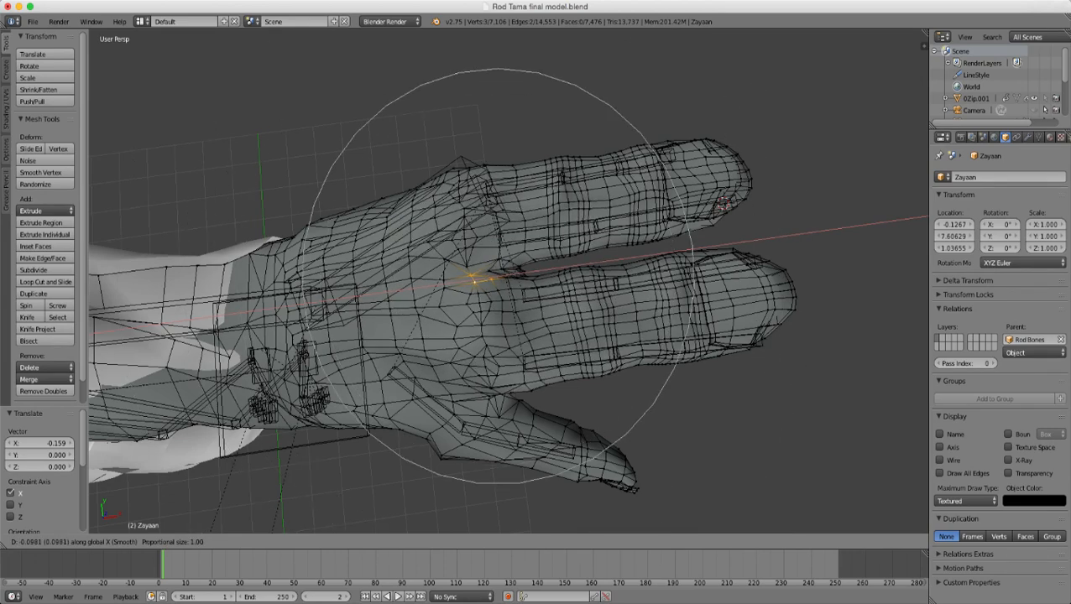
click(475, 278)
- Select a palm-side vertex just below the finger gap and move it -0.068 in X using a proportional size of 1.10
scroll(475, 279, down, 1)
middle_drag(475, 279, 274, 386)
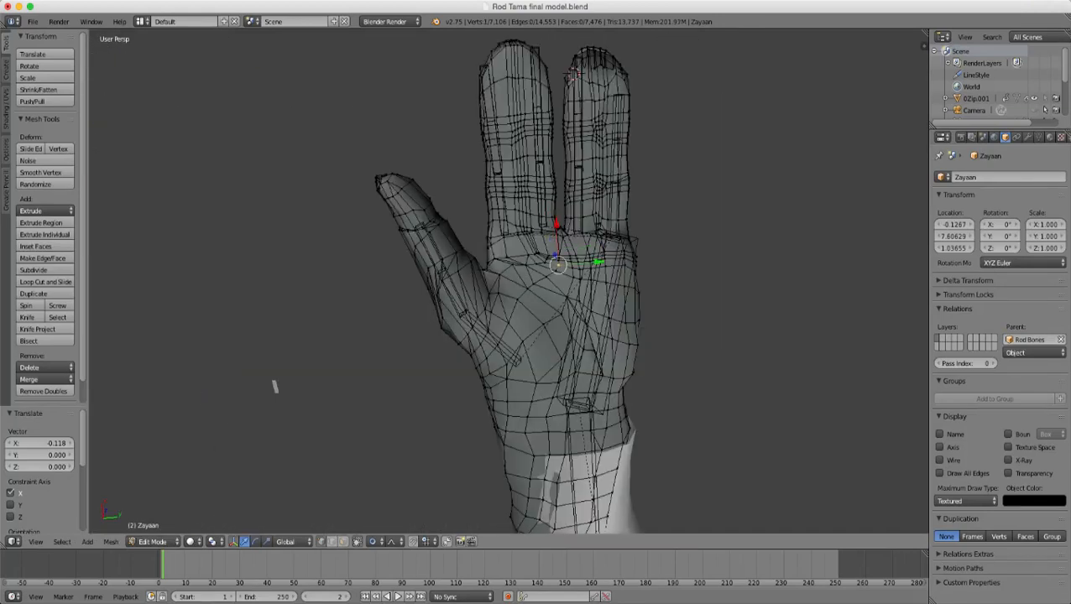
key(g)
key(x)
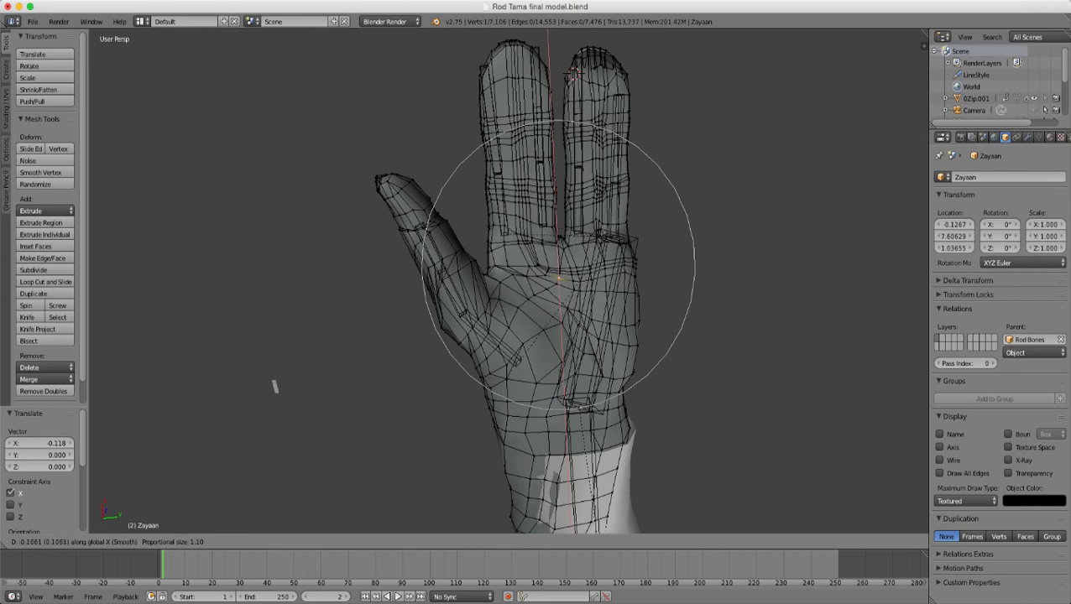
key(Return)
- Select the thumb web vertex beside the finger base and move it about 0.1 in X using a proportional size of 0.62
scroll(274, 386, up, 2)
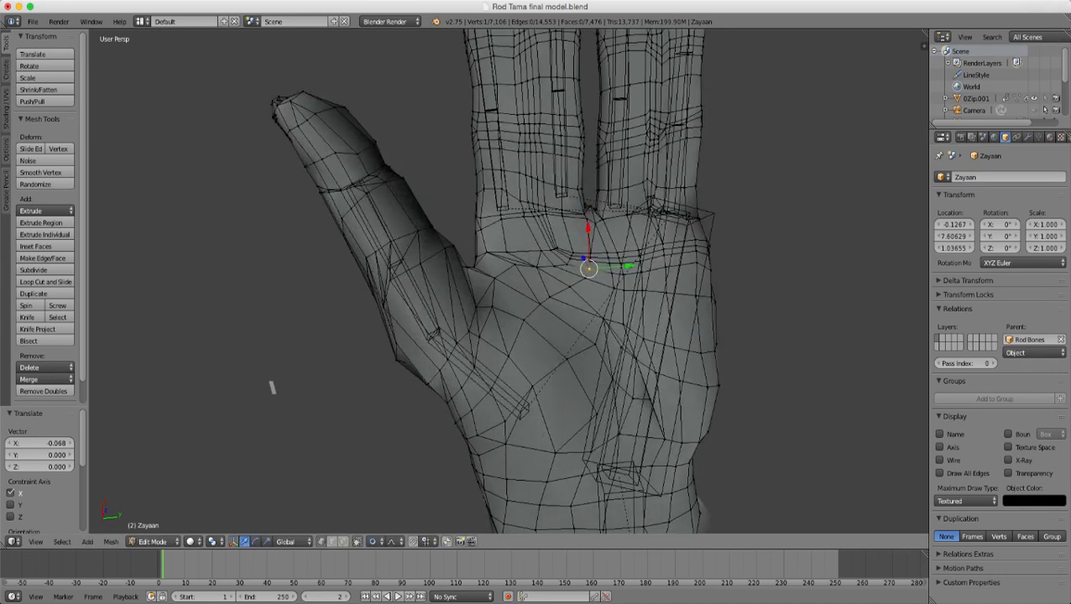
key(g)
key(x)
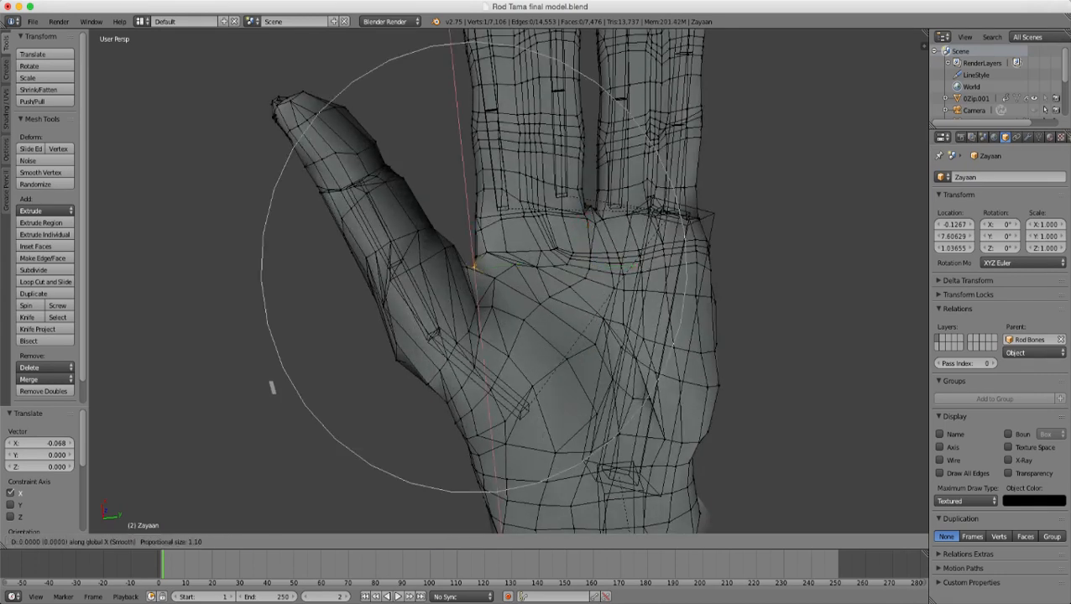
scroll(271, 386, up, 4)
scroll(271, 386, up, 2)
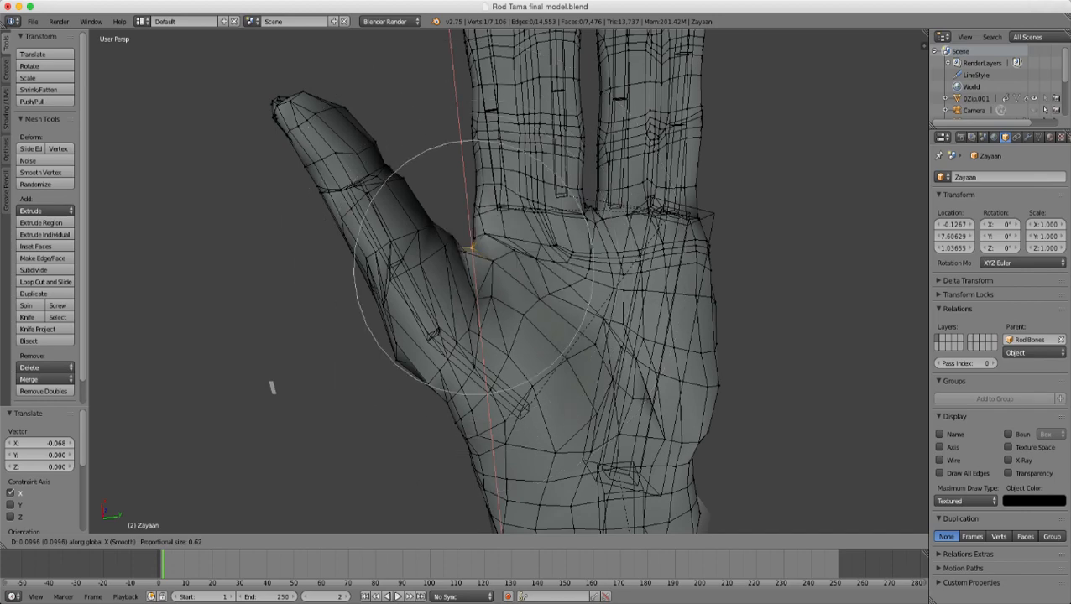
click(271, 386)
- Return to Object Mode and compare the hands with the proportions of the whole character
scroll(265, 376, down, 3)
middle_drag(504, 277, 592, 272)
key(Tab)
scroll(537, 277, down, 6)
scroll(509, 282, down, 3)
mouse_move(503, 285)
shift+middle_down()
mouse_move(606, 287)
mouse_move(503, 281)
shift+middle_up()
scroll(537, 286, up, 4)
scroll(508, 281, down, 3)
shift+middle_drag(587, 286, 361, 273)
middle_drag(546, 281, 466, 289)
scroll(509, 281, up, 5)
shift+middle_drag(570, 252, 644, 275)
scroll(509, 281, down, 5)
middle_drag(504, 286, 510, 285)
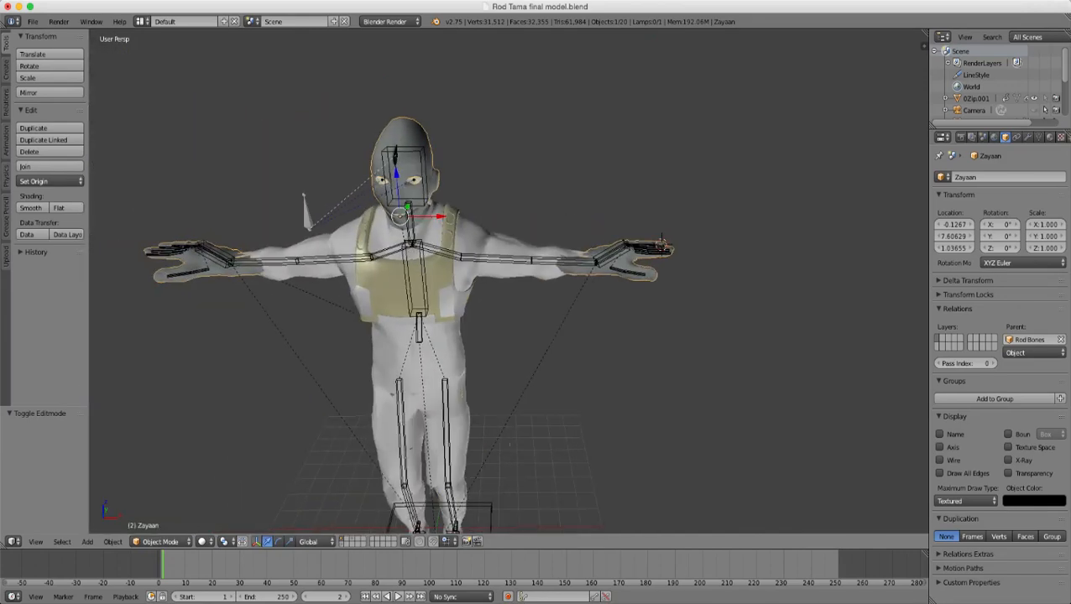
- Examine the hand and arm from raised and oblique angles in Object Mode
mouse_move(663, 243)
middle_down()
mouse_move(649, 246)
mouse_move(648, 235)
mouse_move(663, 227)
middle_up()
middle_drag(507, 281, 445, 181)
scroll(507, 280, up, 2)
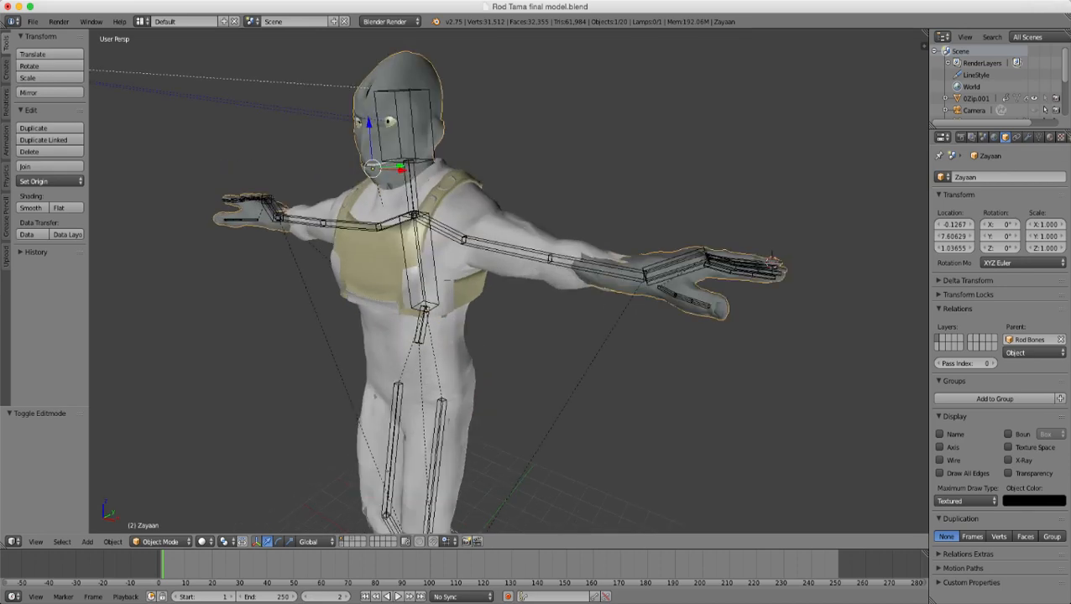
middle_drag(507, 280, 537, 282)
middle_drag(760, 244, 701, 206)
scroll(606, 343, down, 2)
middle_drag(625, 340, 468, 378)
scroll(525, 354, up, 4)
scroll(467, 379, up, 3)
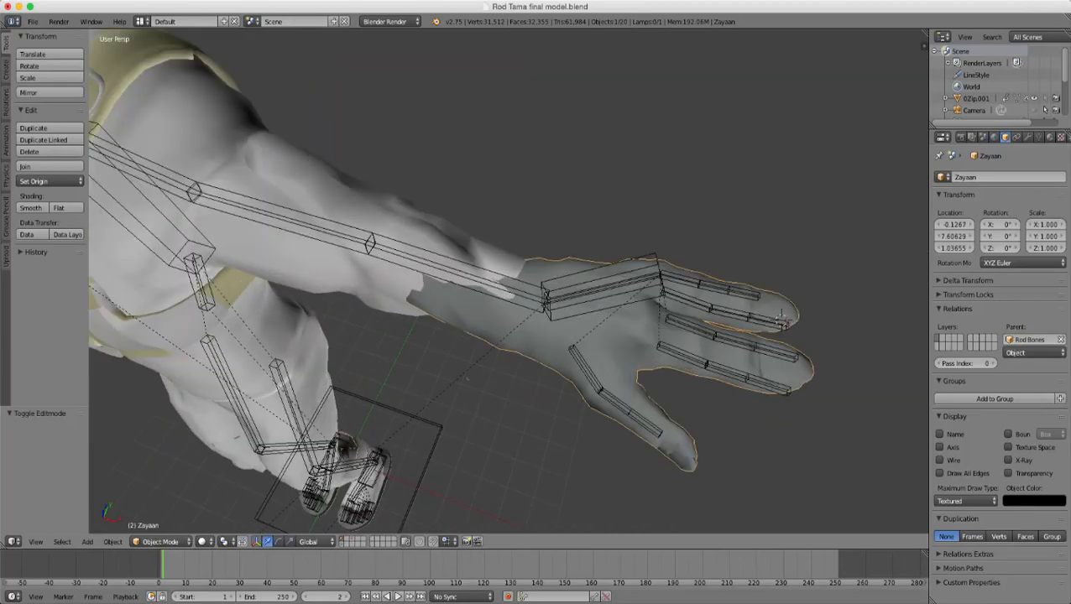
- Enter Edit Mode in wireframe and circle-select the whole hand from the fingertips to the wrist
key(Tab)
shift+middle_drag(655, 319, 583, 315)
key(a)
key(z)
key(c)
scroll(630, 315, down, 5)
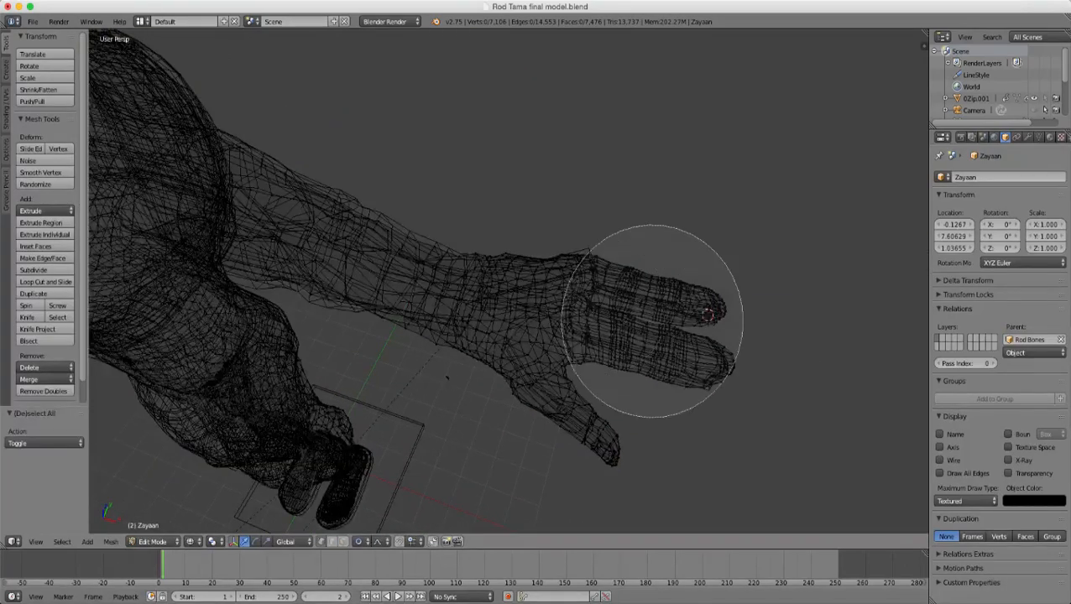
click(688, 329)
mouse_move(688, 328)
mouse_down()
mouse_move(569, 381)
mouse_move(557, 330)
mouse_move(634, 425)
mouse_up()
right_click(634, 425)
middle_drag(633, 425, 694, 284)
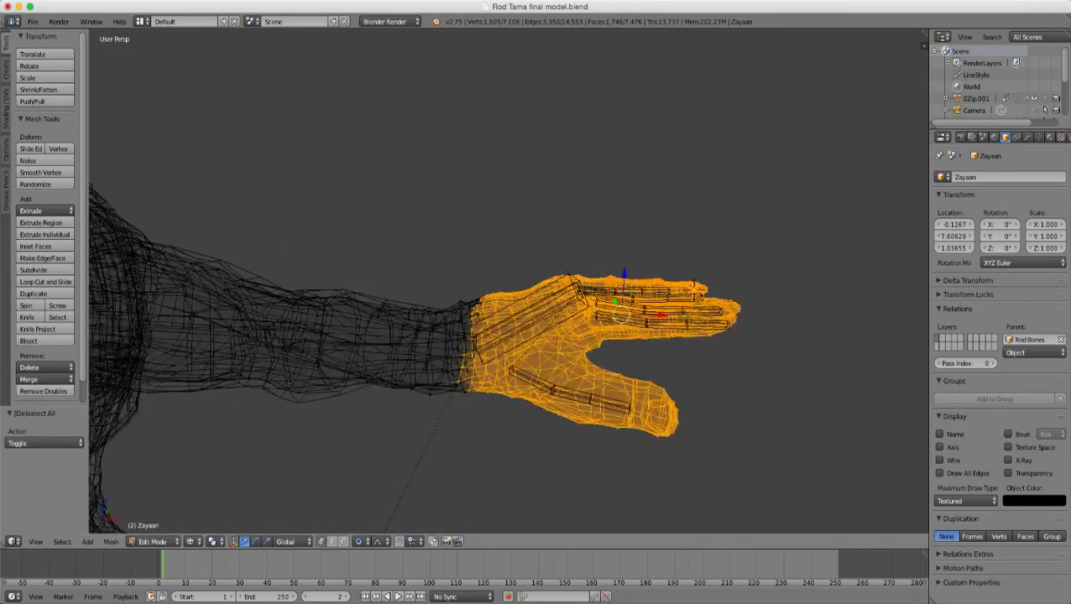
- Replace the hand selection with the ring of vertices around the wrist, circle-selecting it in wireframe
key(z)
key(z)
alt+right_click(447, 354)
key(z)
mouse_move(448, 354)
middle_down()
mouse_move(419, 340)
mouse_move(412, 269)
middle_up()
scroll(411, 270, up, 3)
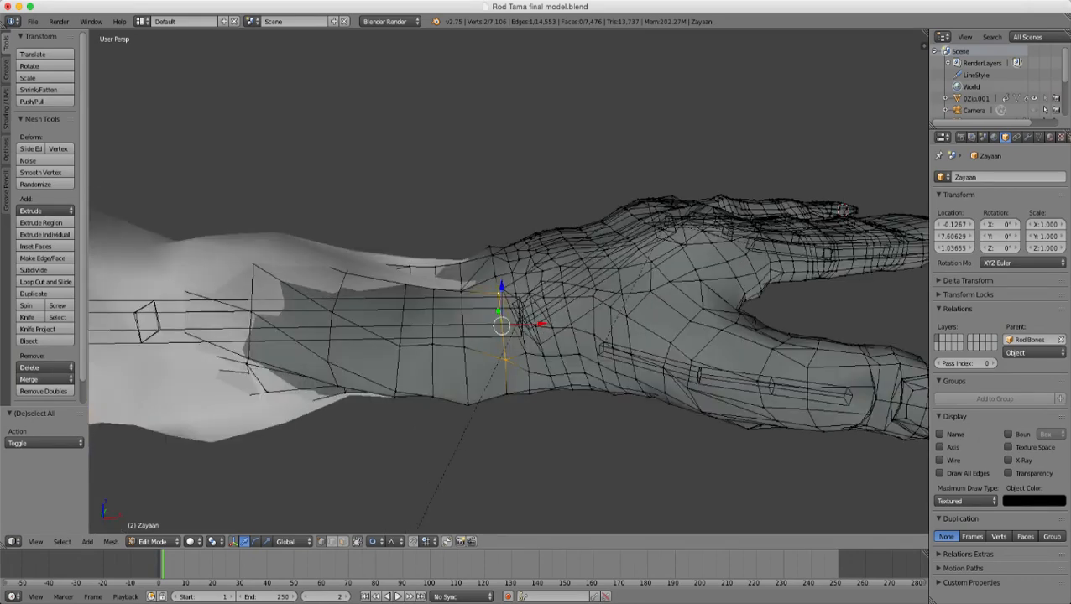
key(z)
key(c)
scroll(488, 277, up, 10)
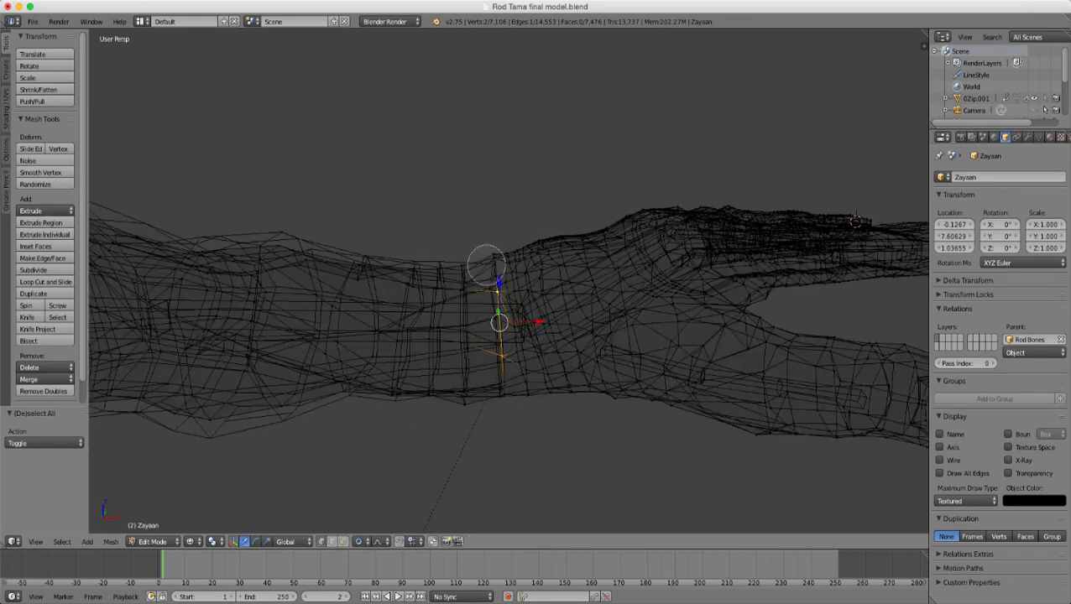
mouse_move(491, 338)
mouse_down()
mouse_move(502, 393)
mouse_move(491, 273)
mouse_up()
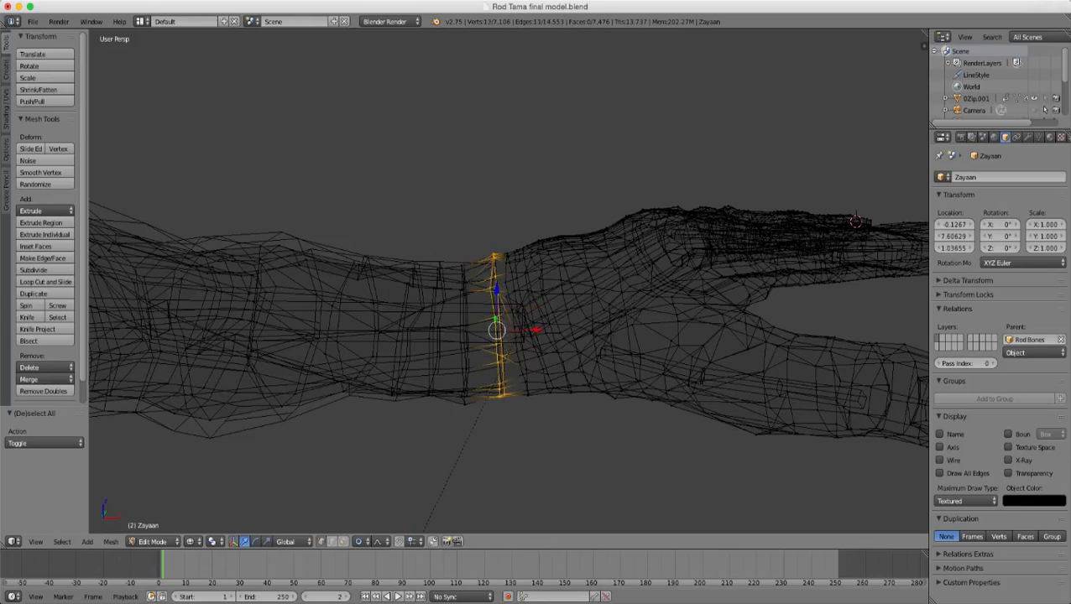
- Snap the 3D cursor to the selected wrist ring
middle_drag(503, 336, 549, 335)
key(shift+s)
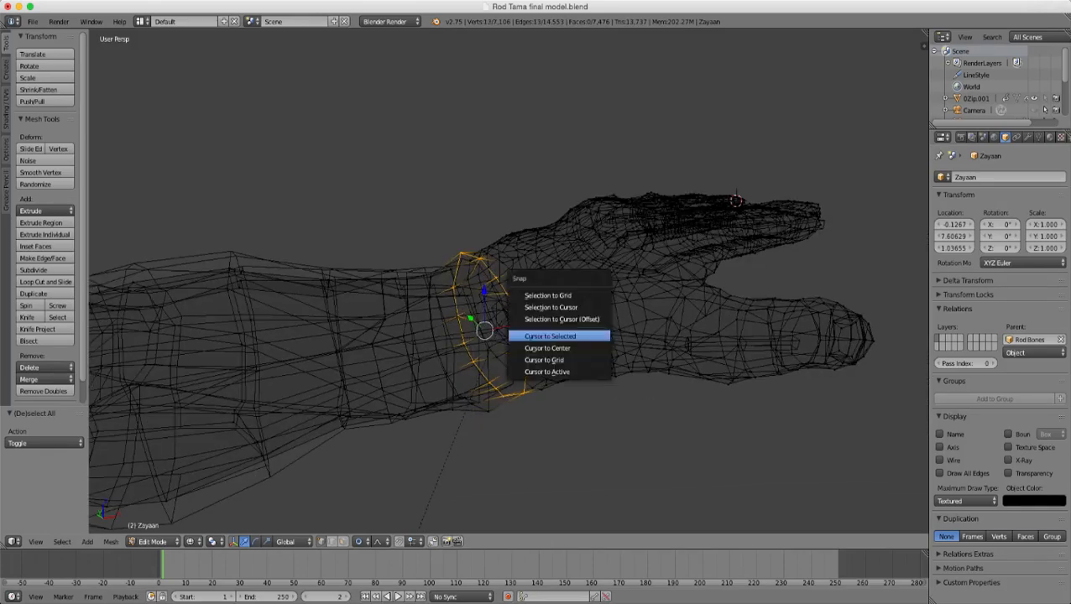
click(551, 336)
- Circle-select all hand vertices beyond the wrist ring in wireframe and return to solid display
scroll(504, 319, down, 6)
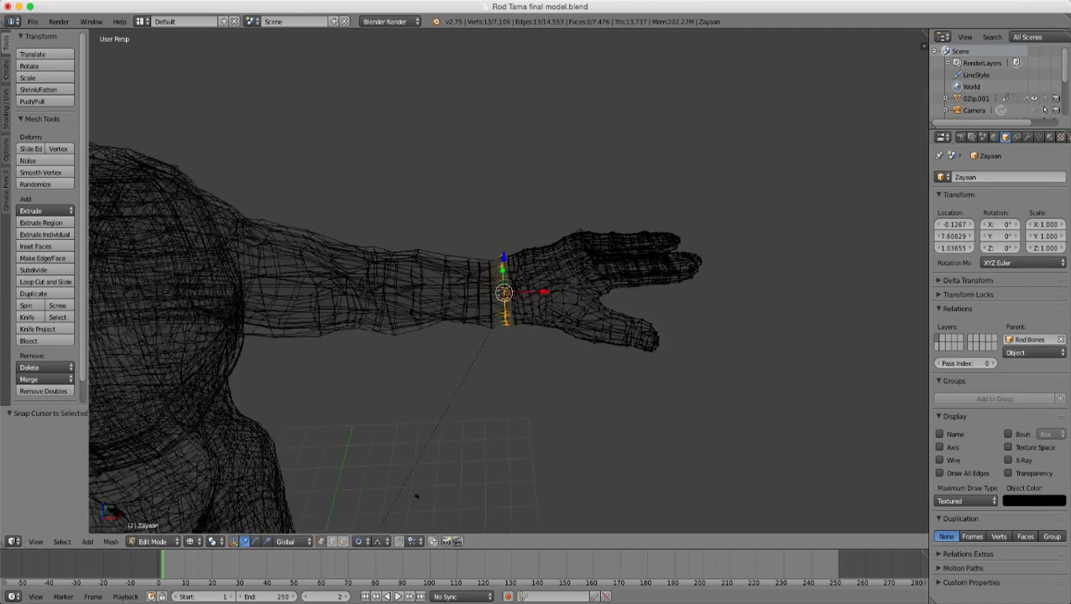
key(a)
key(c)
scroll(621, 282, down, 8)
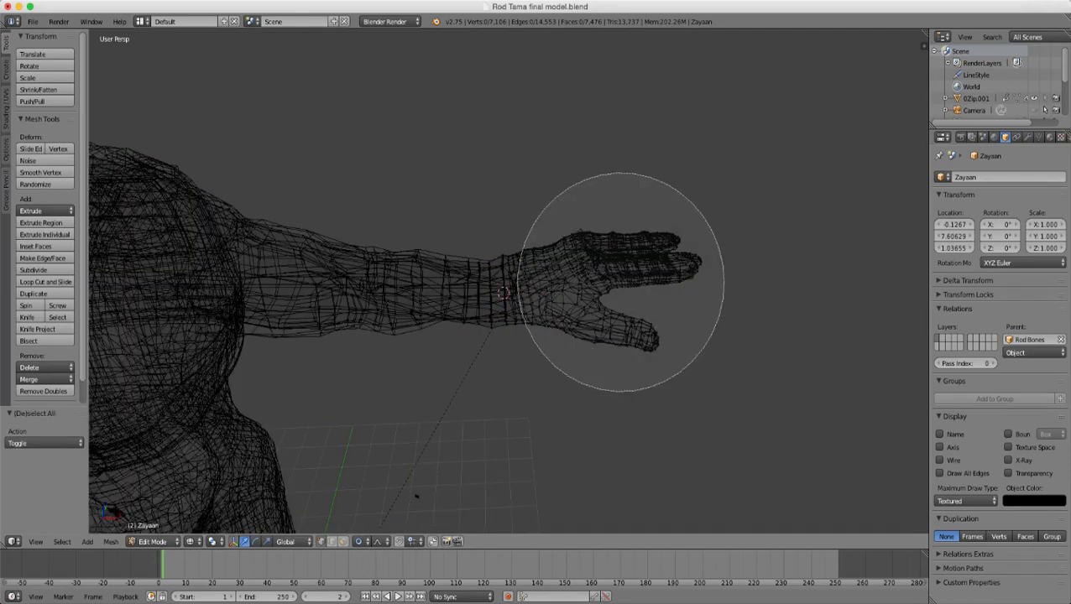
drag(623, 282, 610, 282)
key(Escape)
key(z)
scroll(611, 282, up, 4)
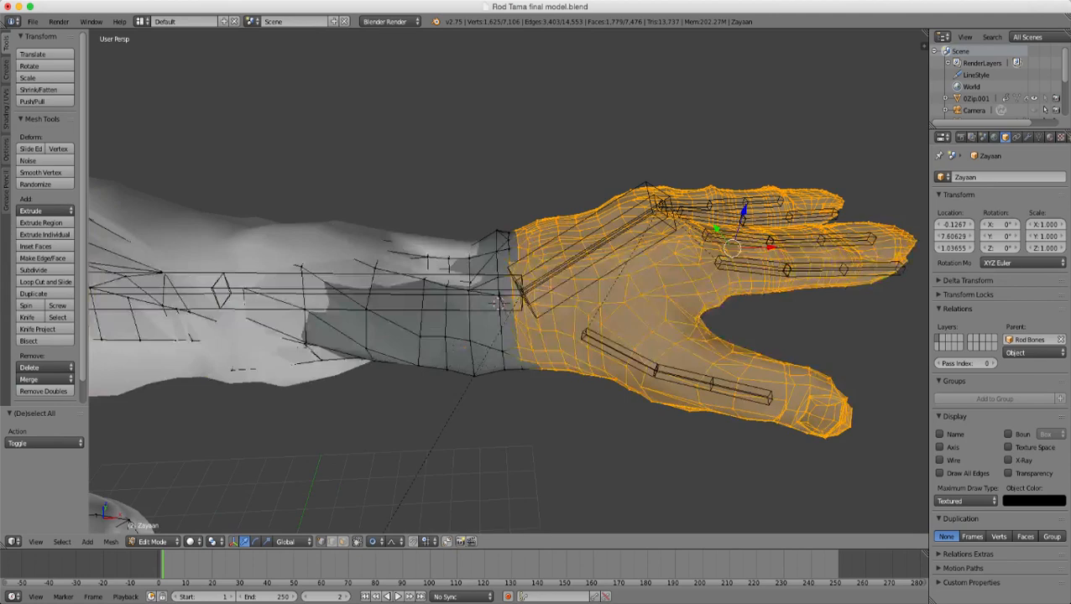
- Set the pivot point to 3D Cursor and scale the selected hand to about 0.87 with proportional editing
click(212, 542)
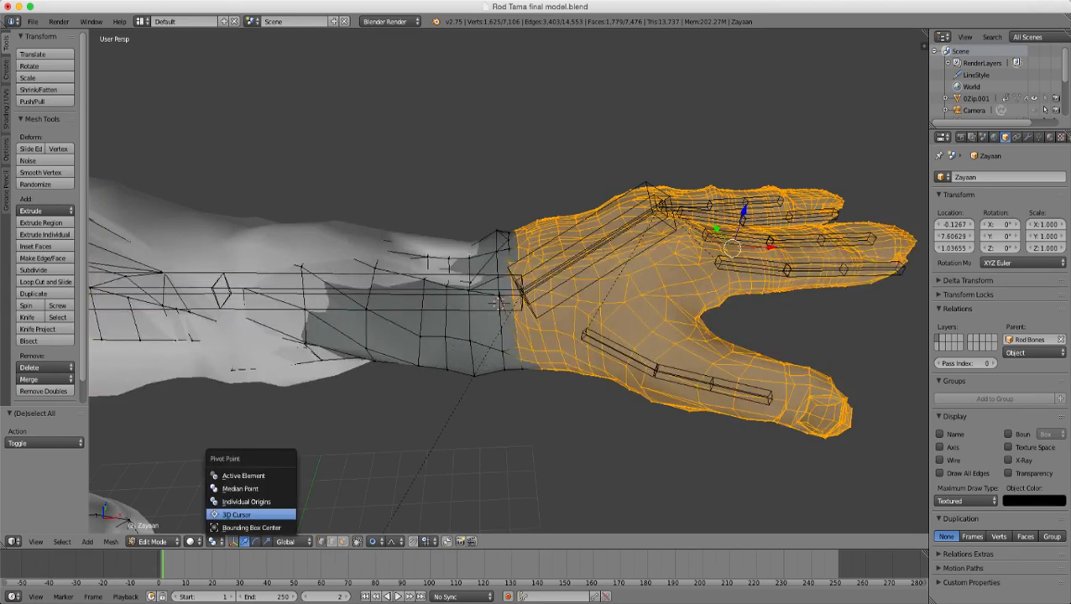
click(238, 515)
scroll(509, 282, down, 3)
middle_drag(508, 319, 432, 300)
scroll(432, 301, up, 1)
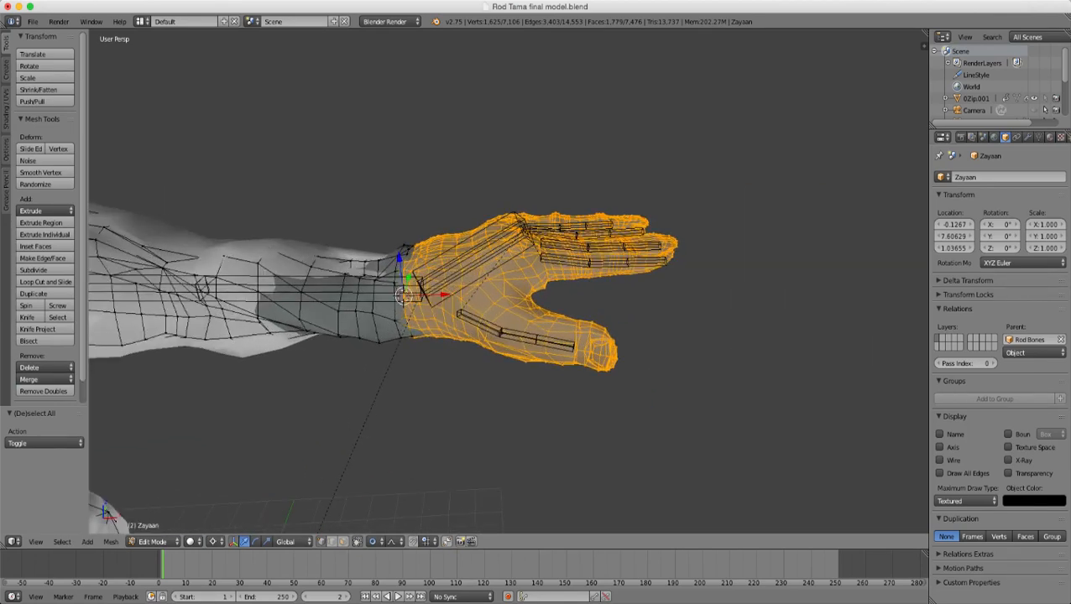
key(s)
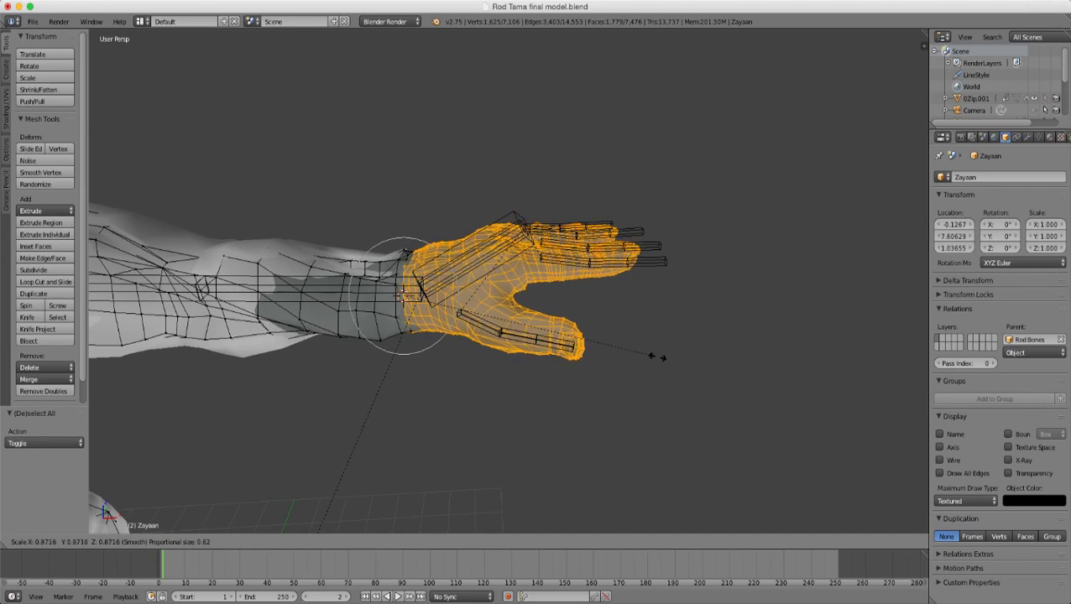
scroll(657, 357, down, 4)
click(657, 357)
- Replace the hand selection with the outer halves of both fingers by circle-selecting them in wireframe, and return to solid display
key(Tab)
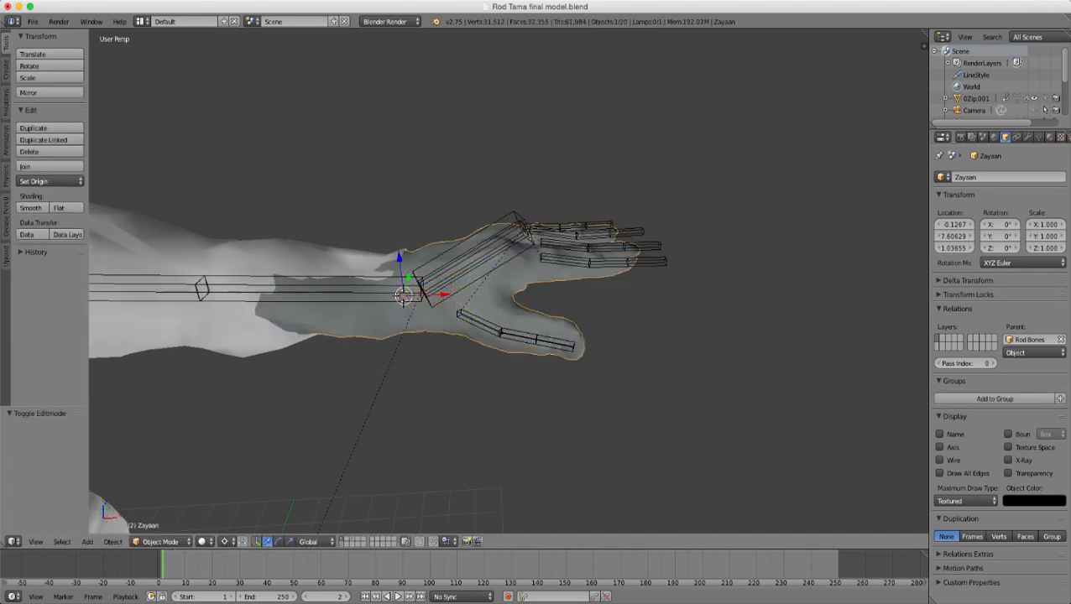
scroll(508, 282, down, 8)
shift+middle_drag(470, 319, 554, 281)
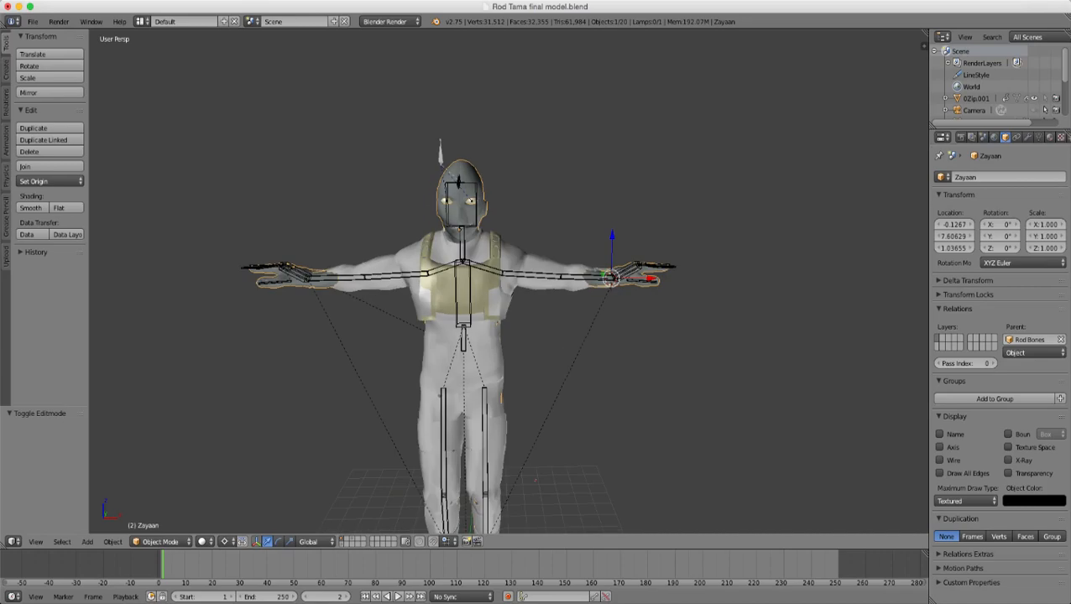
middle_drag(503, 319, 362, 450)
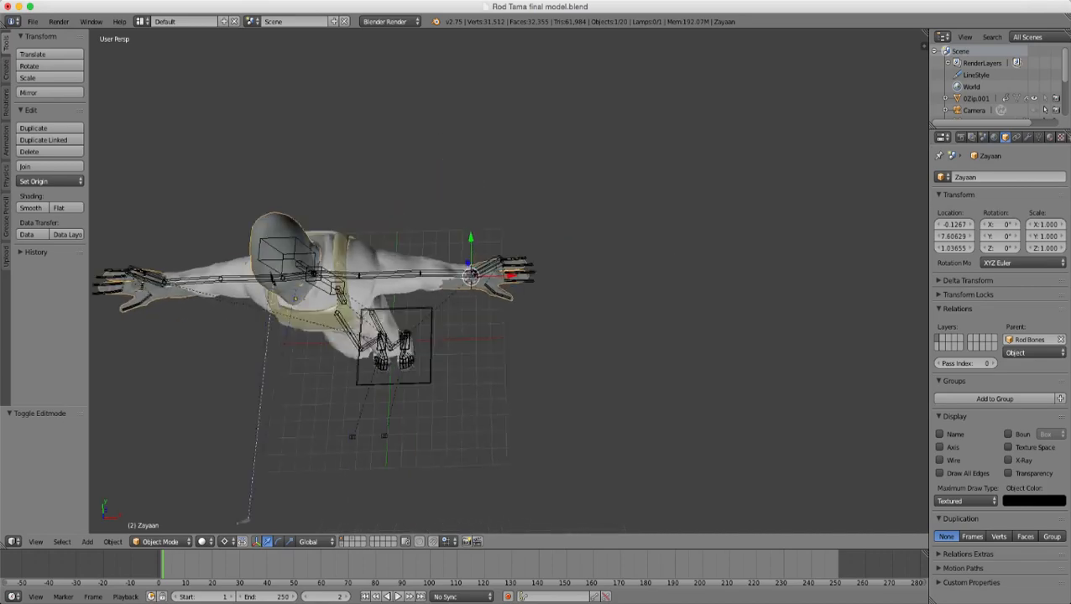
scroll(508, 282, up, 10)
key(Tab)
key(z)
middle_drag(508, 293, 490, 323)
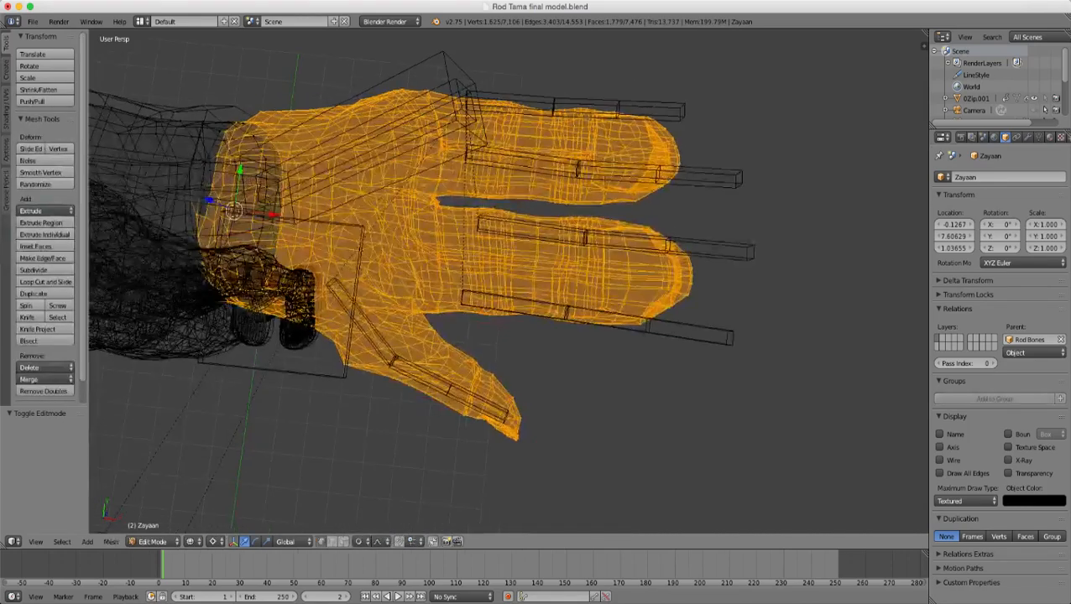
key(a)
key(c)
drag(645, 167, 669, 290)
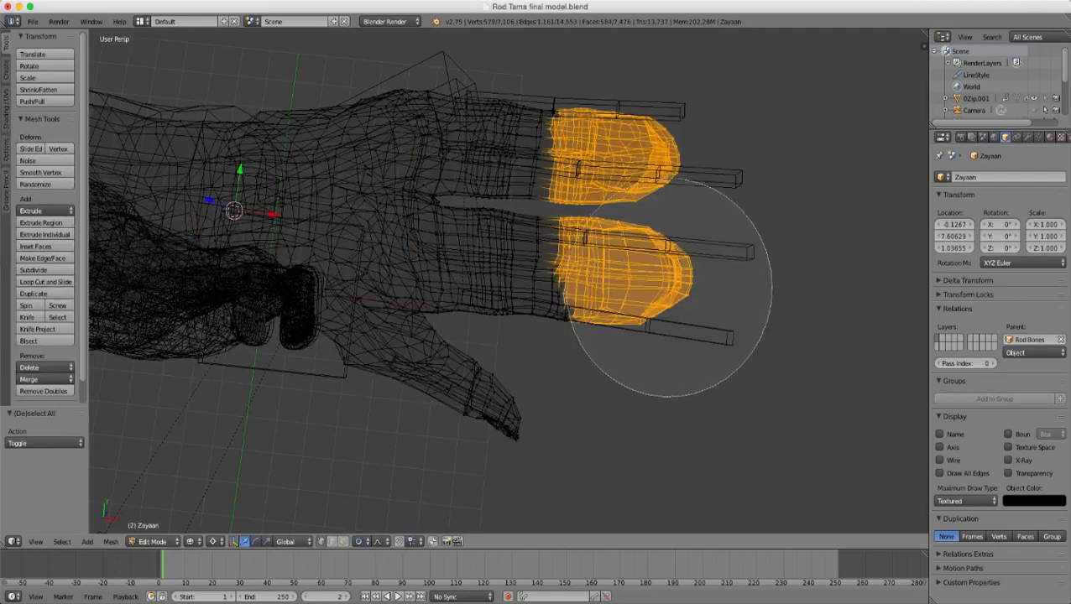
key(Escape)
key(z)
- Set the pivot point to Median Point and lengthen the fingers about 0.15 along X, using a proportional size of about 0.75
click(212, 541)
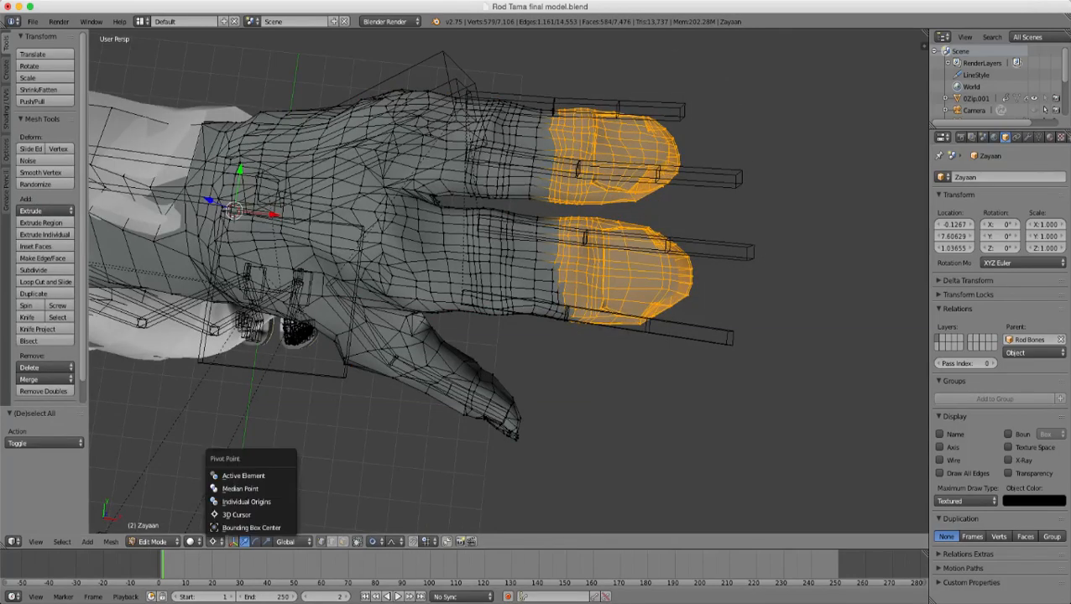
click(244, 491)
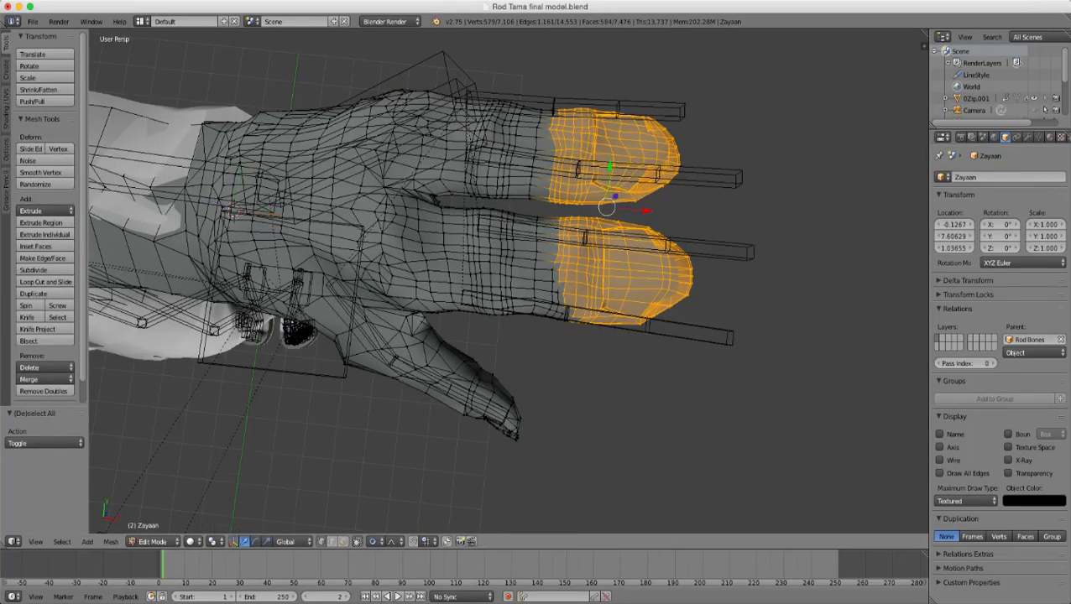
key(g)
key(x)
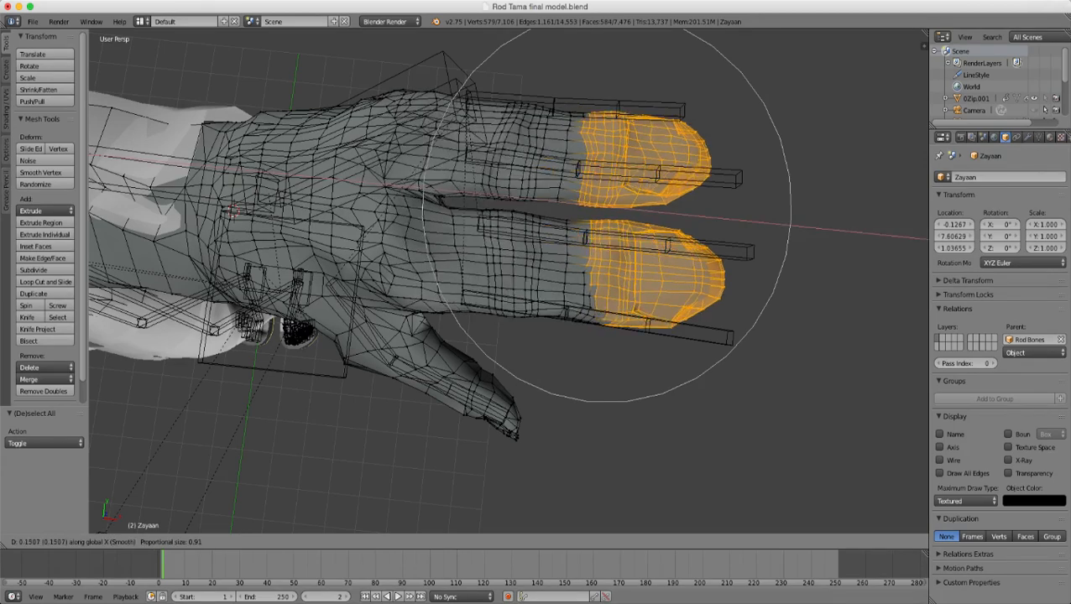
scroll(1045, 110, up, 2)
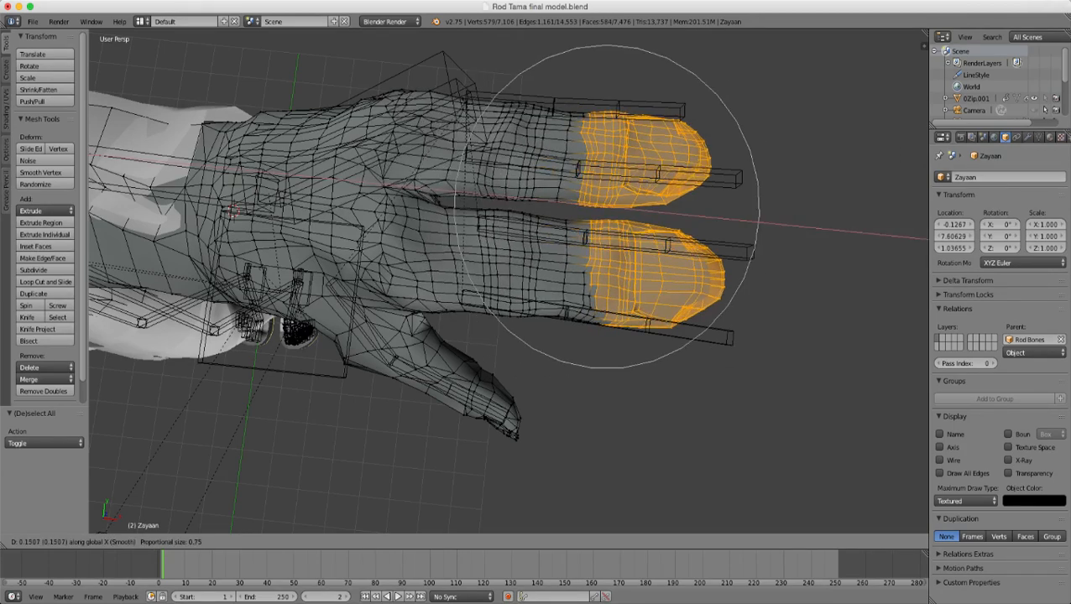
key(Return)
- Try to move two vertices on the hand's lower edge along Z, reducing the proportional size to about 0.47
scroll(509, 282, down, 2)
key(Tab)
middle_drag(509, 281, 509, 130)
scroll(509, 281, up, 3)
middle_drag(509, 281, 493, 230)
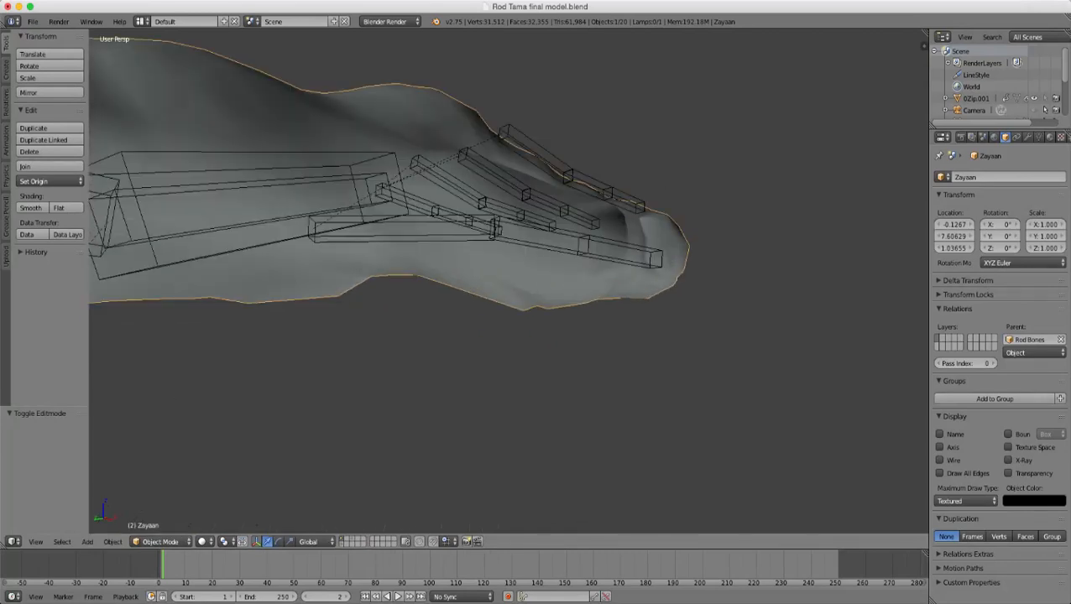
key(Tab)
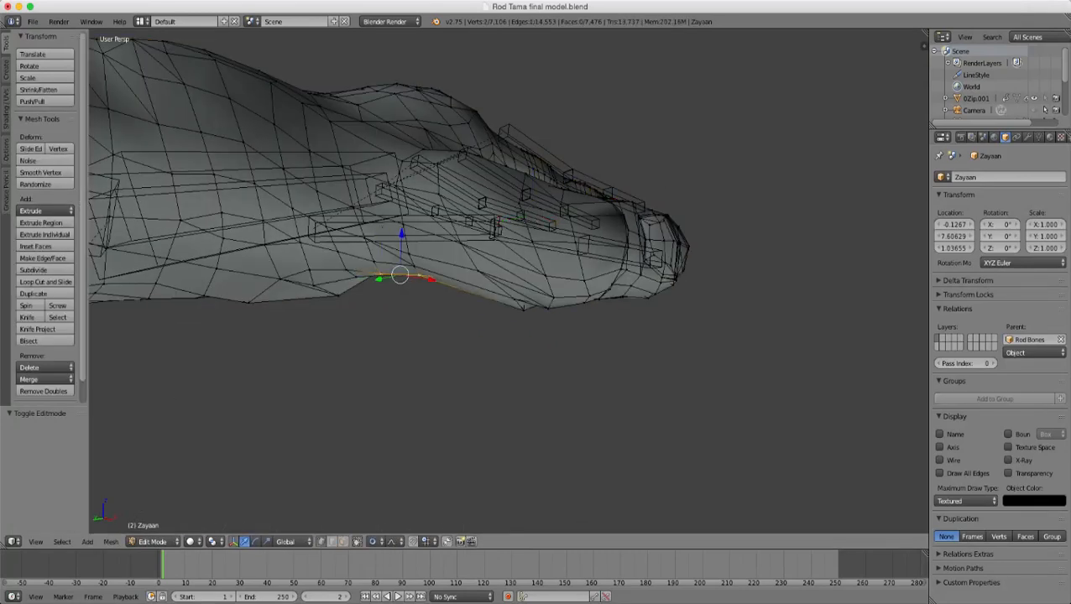
key(g)
key(z)
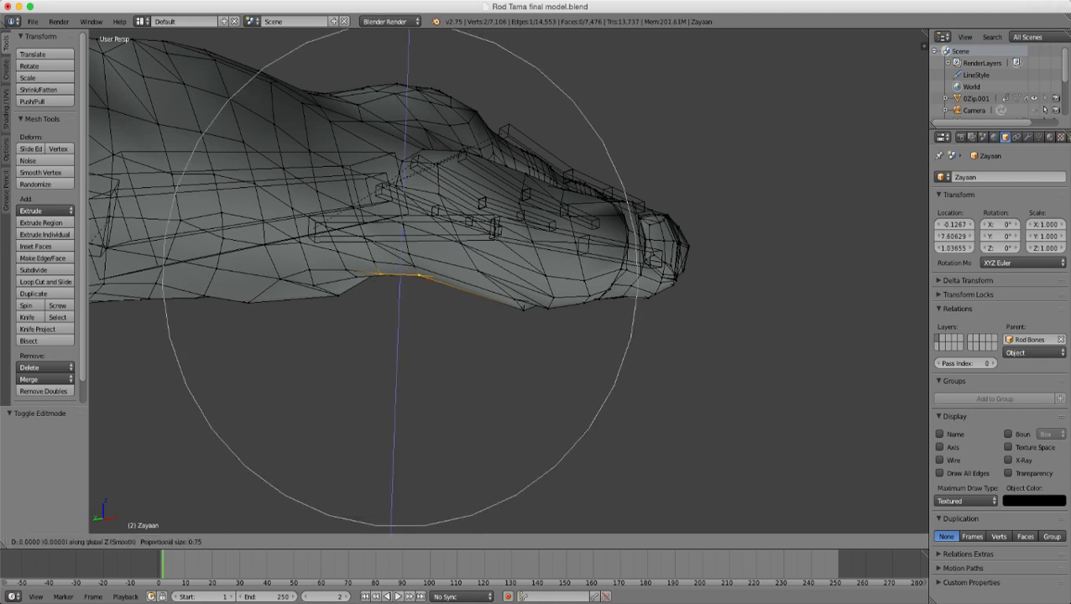
scroll(400, 274, up, 3)
scroll(399, 275, up, 2)
click(403, 256)
- Extend the selection along the hand's indented lower edge and lower it about 0.15 along Z with proportional editing
middle_drag(403, 256, 424, 267)
shift+right_click(430, 183)
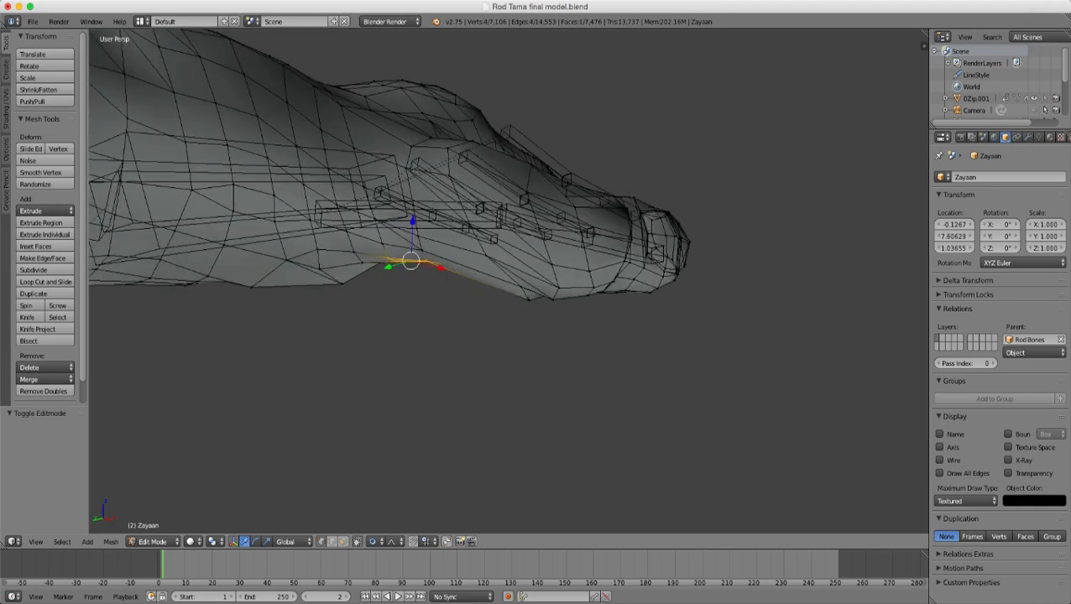
key(g)
key(z)
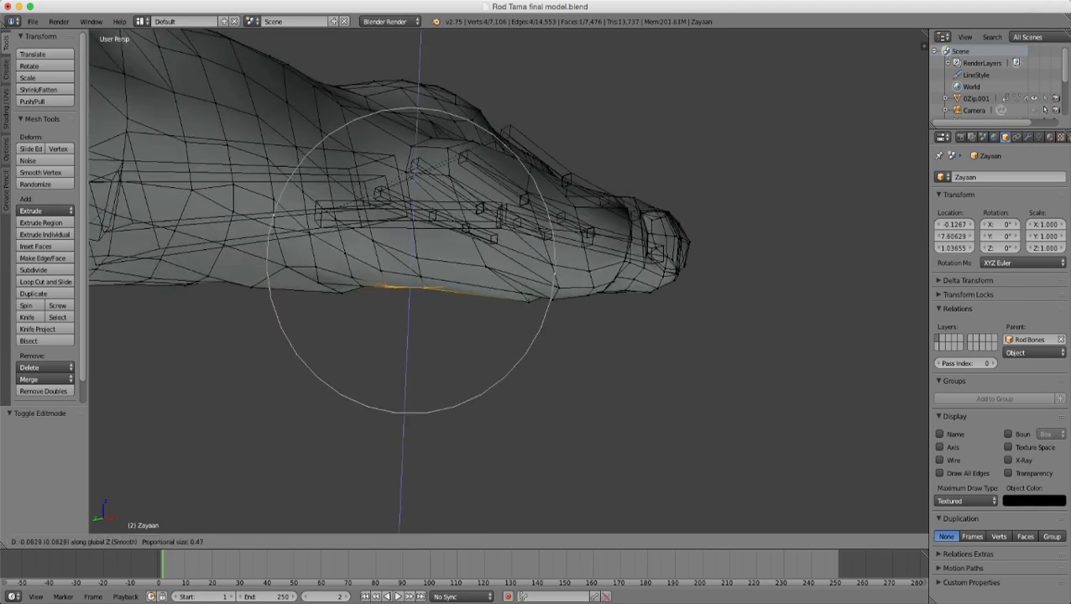
scroll(1044, 109, up, 2)
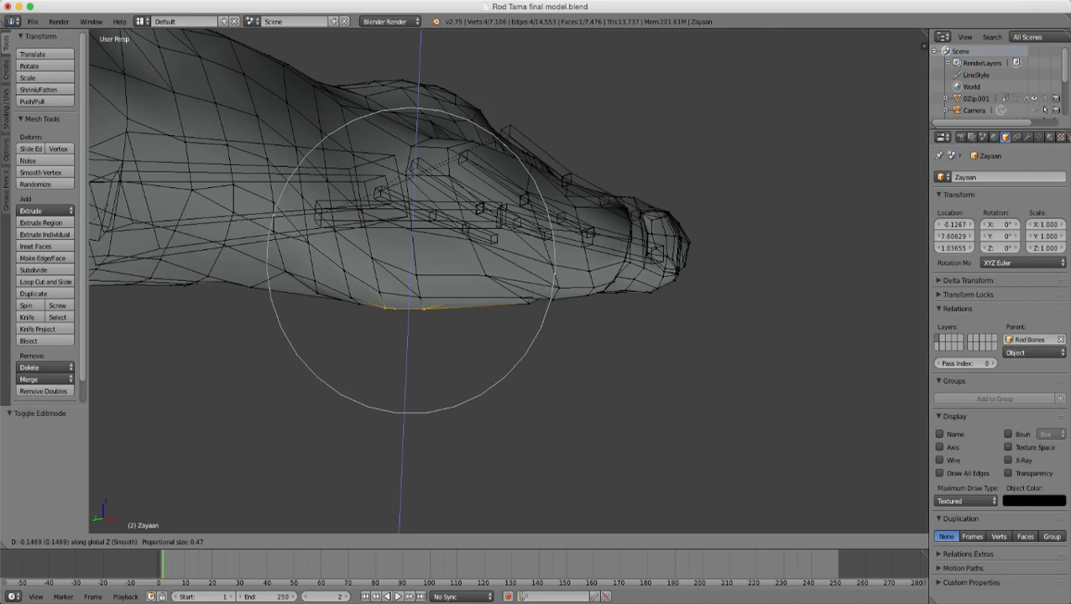
click(1045, 109)
- Select two vertices on the underside of the hand near the wrist and move them -0.13 along Z with proportional editing
key(Tab)
scroll(508, 282, down, 4)
middle_drag(508, 282, 424, 345)
scroll(457, 302, up, 3)
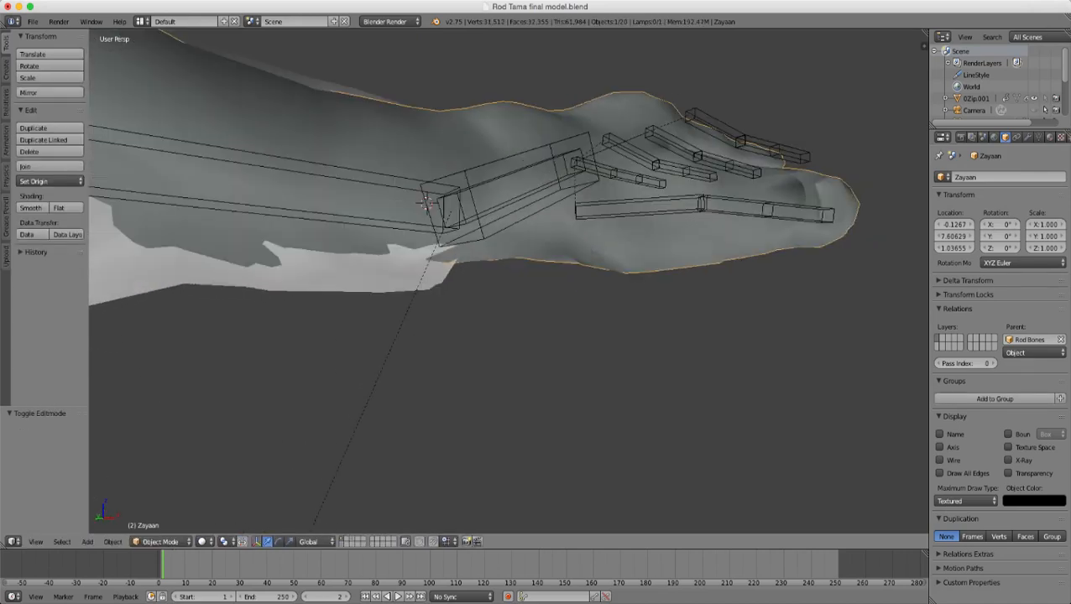
key(Tab)
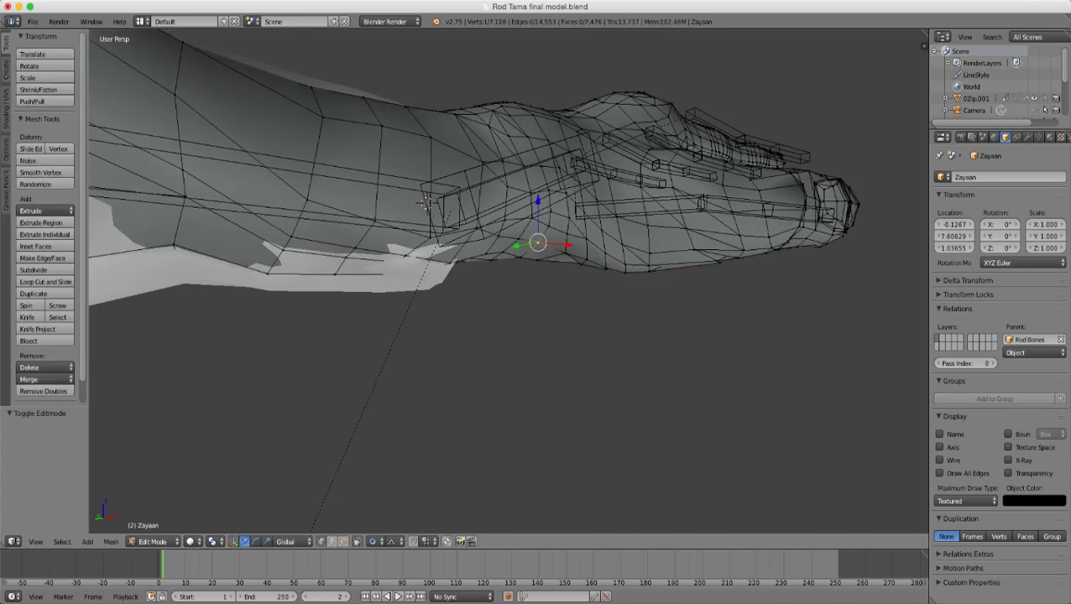
middle_drag(503, 251, 514, 286)
key(g)
key(z)
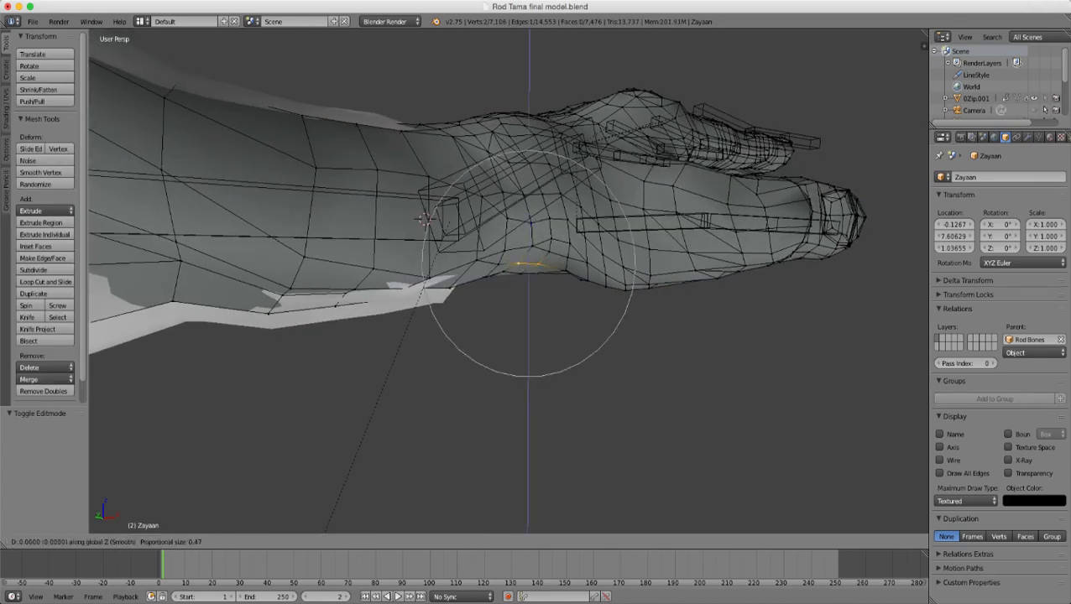
click(425, 219)
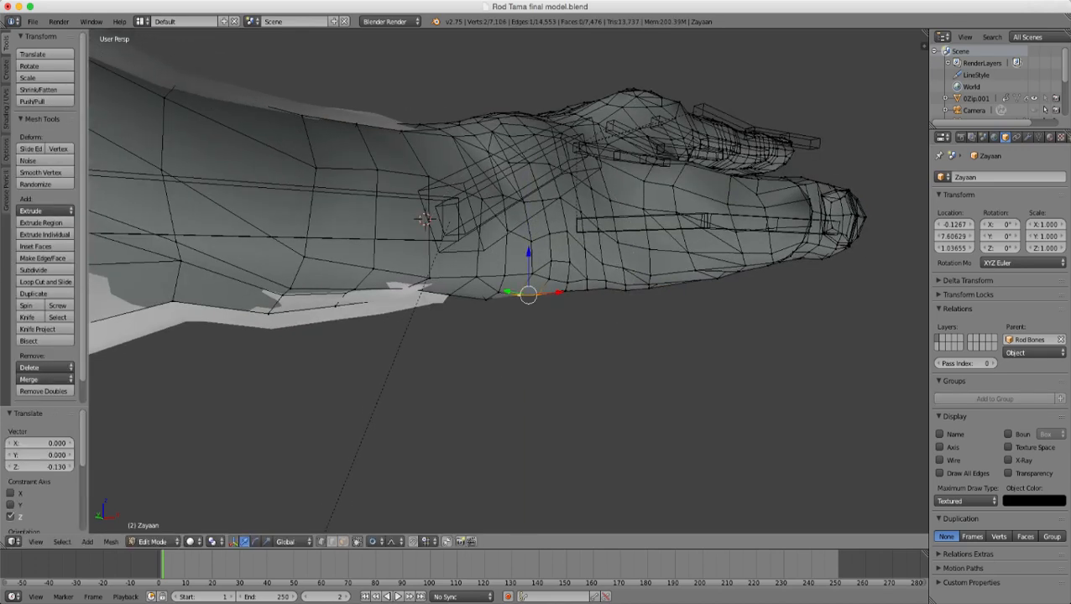
- Examine the reshaped hand in Object Mode from several angles and compare its proportions with the arm and whole body
key(Tab)
middle_drag(426, 219, 424, 245)
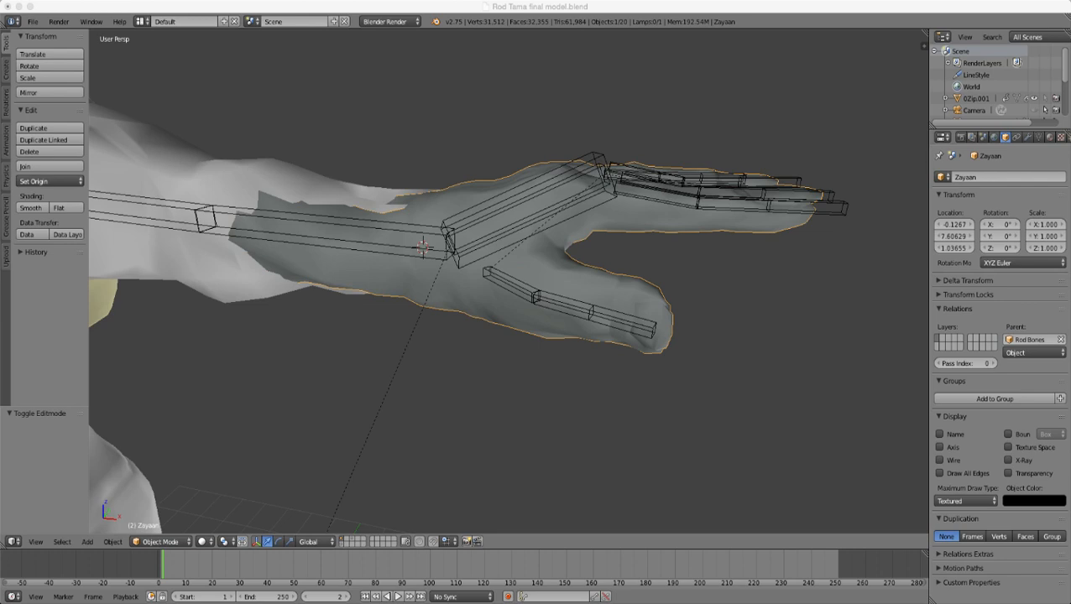
scroll(403, 470, down, 6)
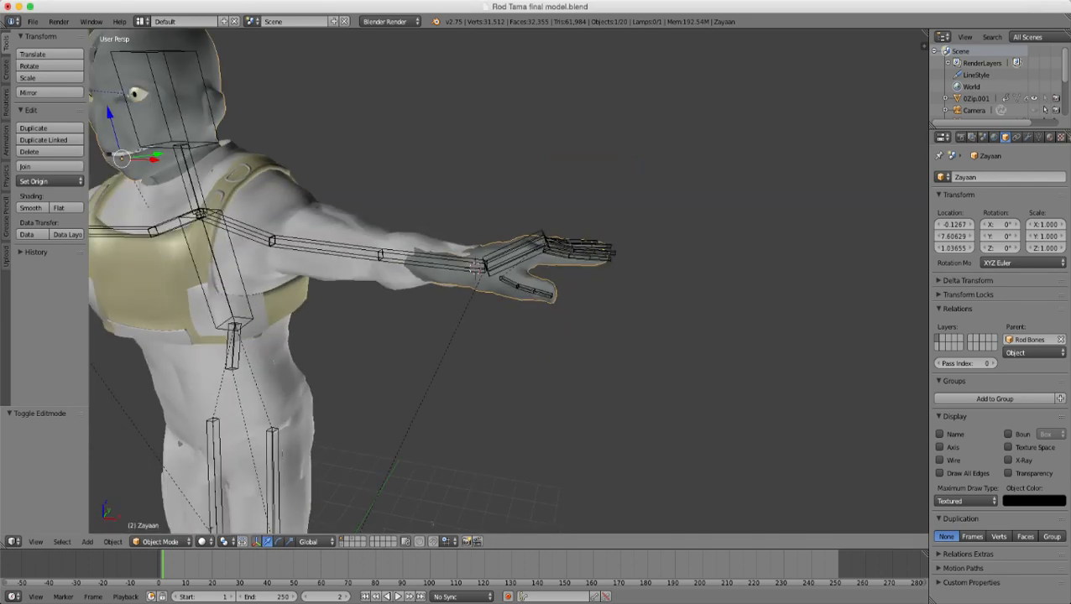
middle_drag(361, 462, 403, 493)
scroll(403, 492, up, 4)
key(super+Tab)
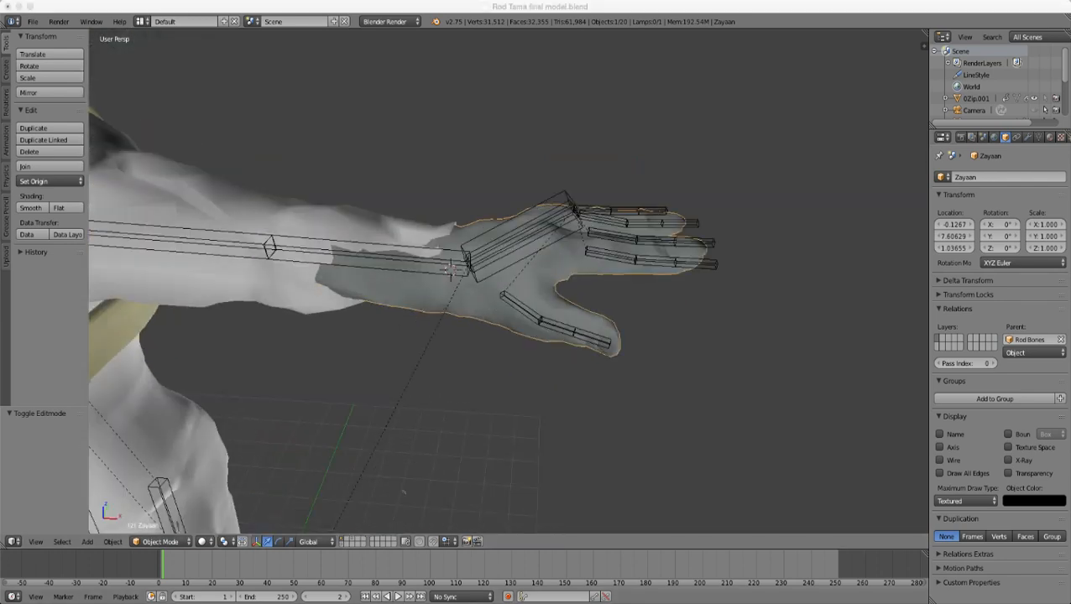
scroll(403, 492, down, 6)
middle_drag(403, 492, 364, 523)
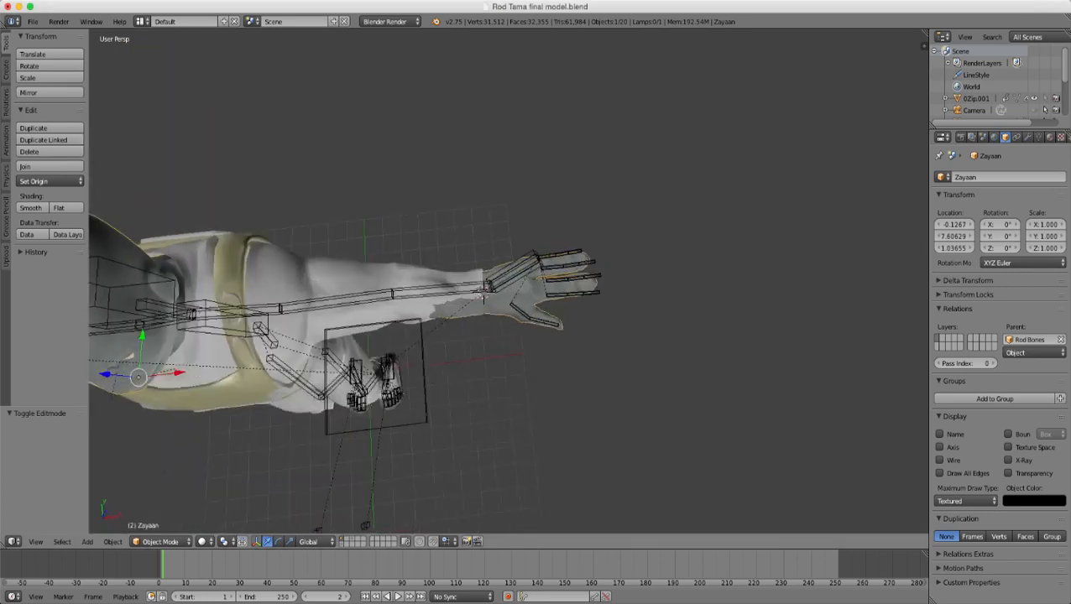
scroll(364, 524, up, 4)
key(Tab)
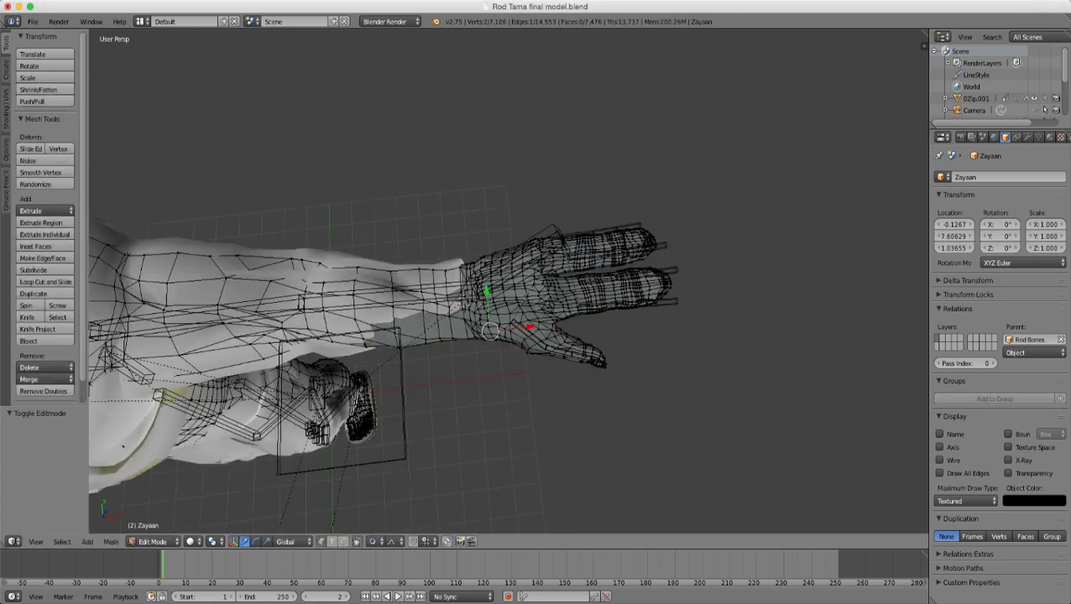
key(Tab)
scroll(378, 495, down, 4)
middle_drag(378, 496, 407, 412)
scroll(390, 382, down, 4)
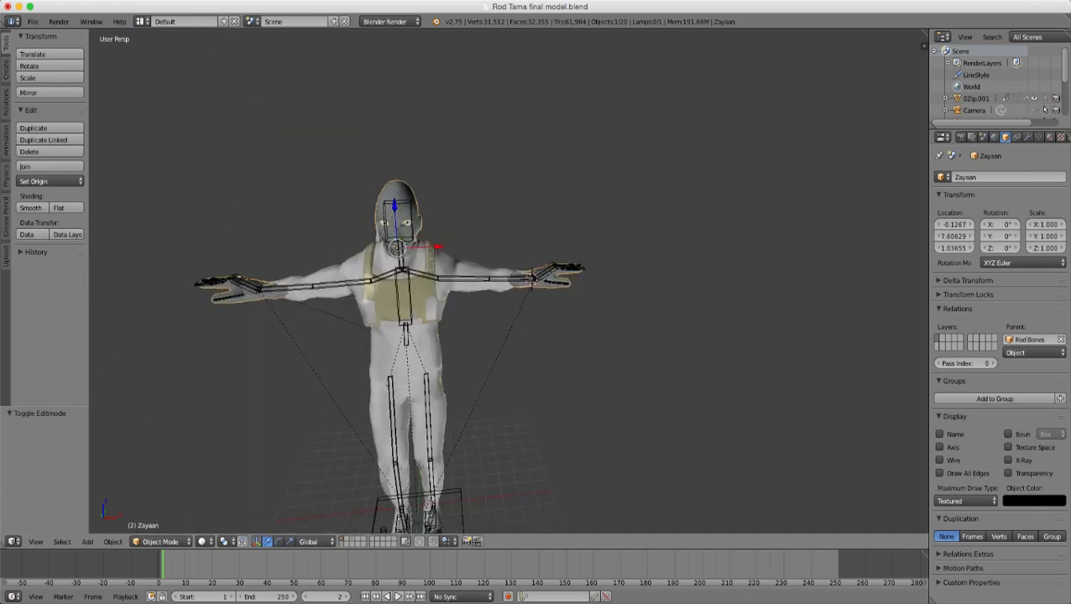
- Turn on Only Render, examine the hand and arm without the bones from several angles, and turn Only Render off again
key(n)
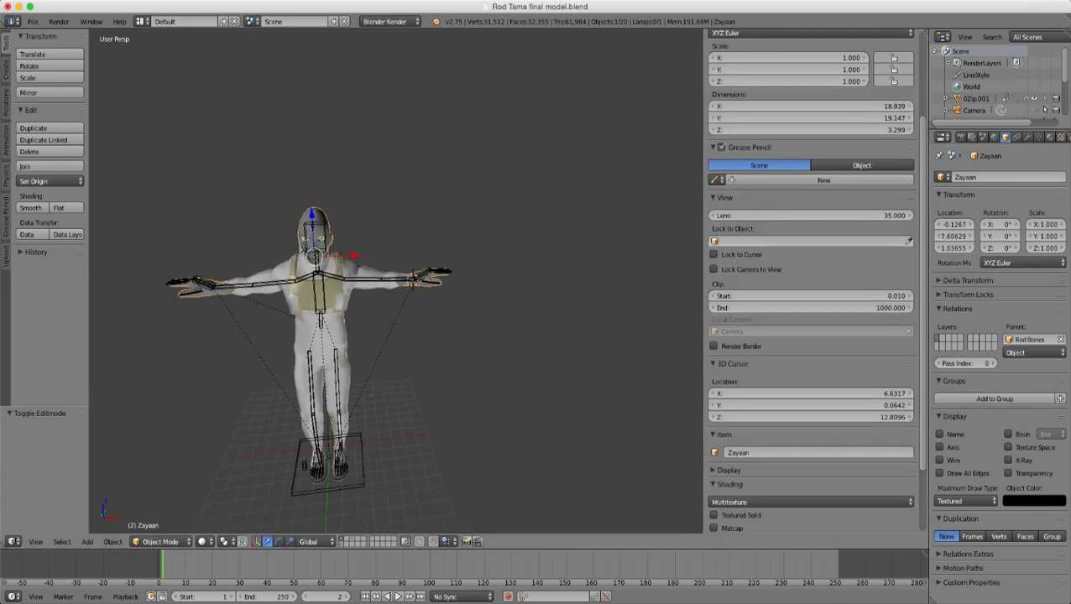
click(728, 471)
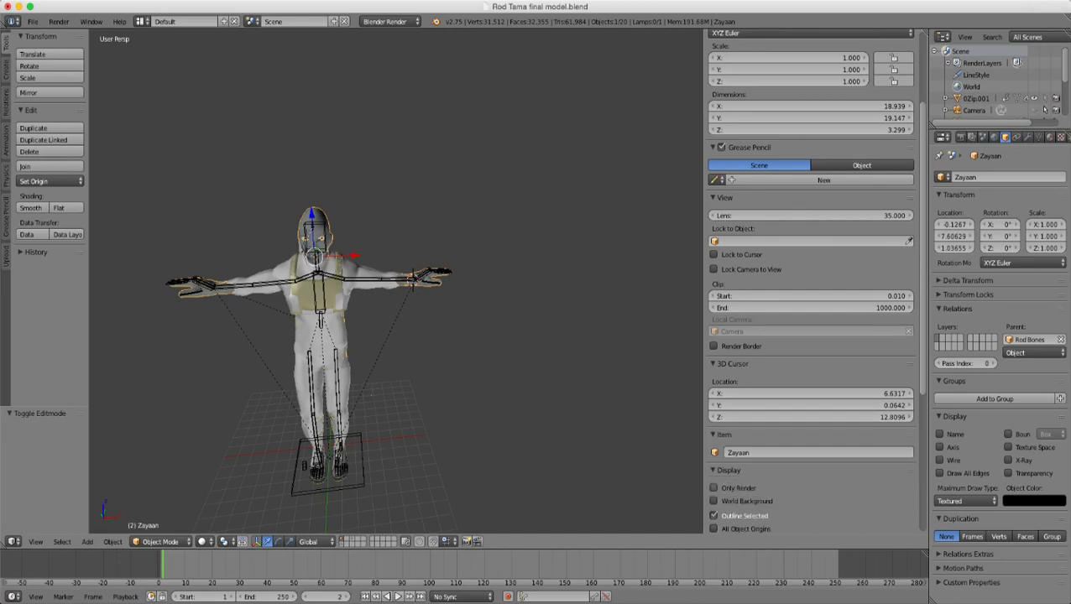
click(714, 489)
middle_drag(520, 361, 419, 419)
scroll(558, 355, up, 5)
scroll(516, 352, down, 4)
scroll(420, 420, up, 6)
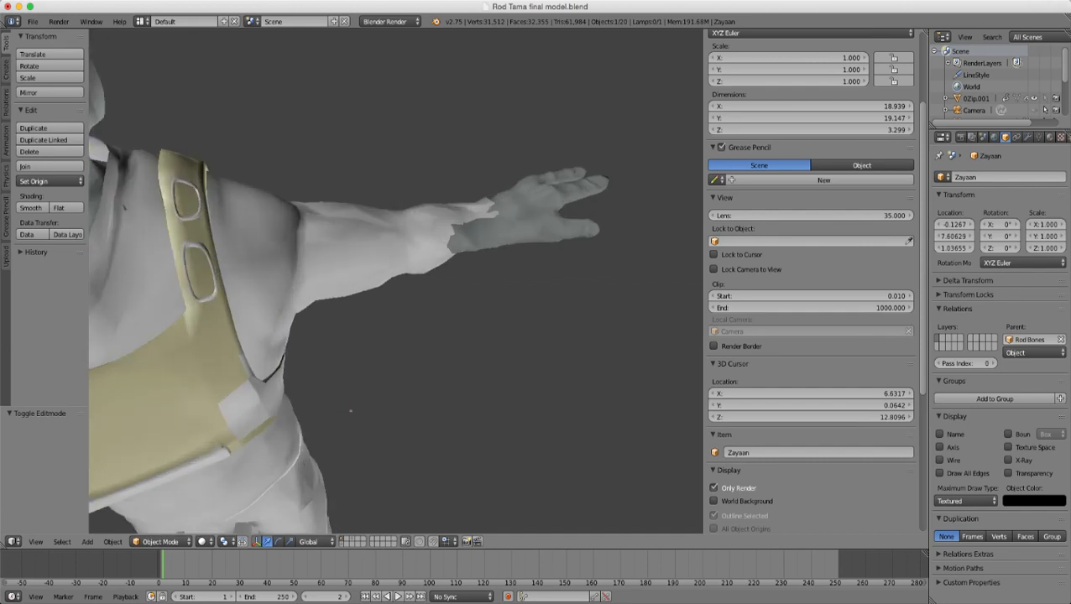
middle_drag(351, 411, 369, 483)
shift+middle_drag(471, 420, 378, 344)
scroll(353, 419, up, 4)
shift+middle_drag(504, 370, 487, 424)
scroll(336, 353, up, 3)
scroll(411, 403, down, 4)
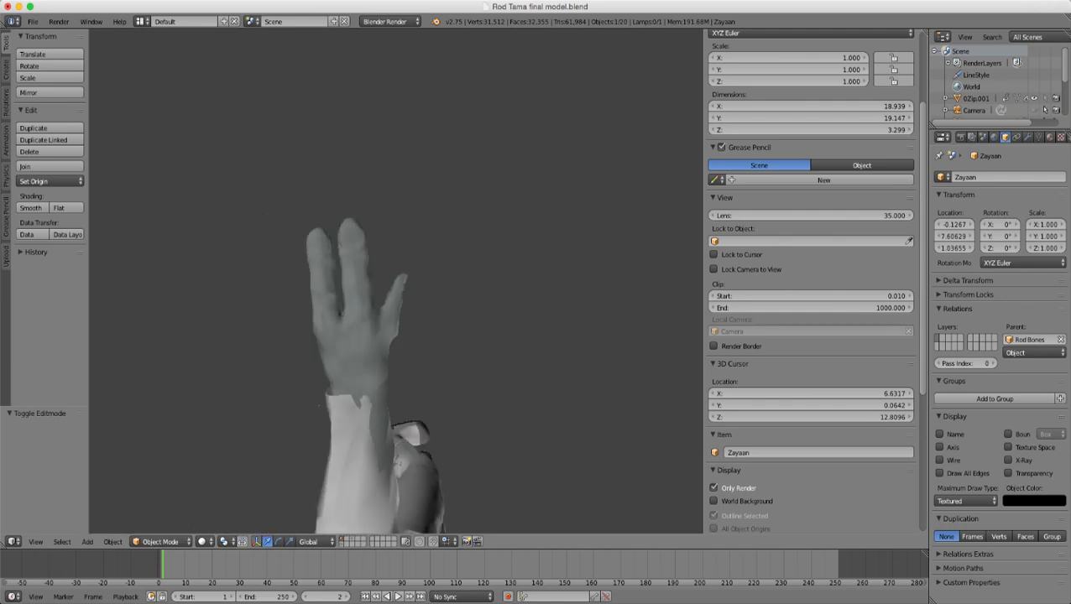
scroll(396, 281, up, 3)
click(715, 489)
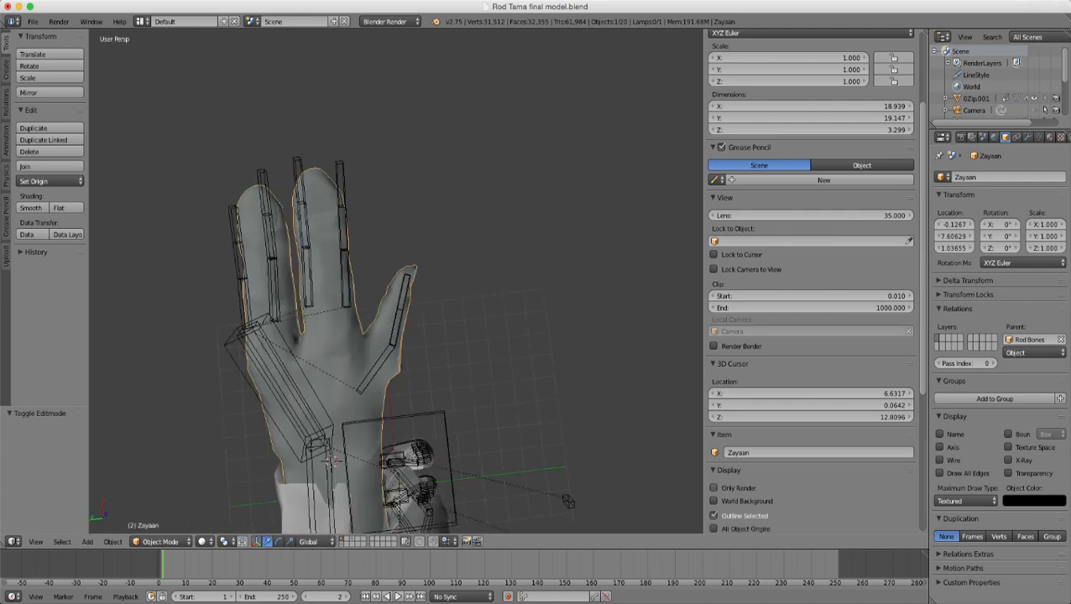
- Select a face midway along the thumb's finger-facing side and move it about 0.024 X, 0.043 Y and -0.003 Z with proportional editing
mouse_move(454, 352)
middle_down()
mouse_move(345, 294)
mouse_move(503, 370)
middle_up()
scroll(396, 281, up, 2)
key(z)
key(z)
scroll(396, 282, up, 3)
middle_drag(413, 308, 457, 201)
key(Tab)
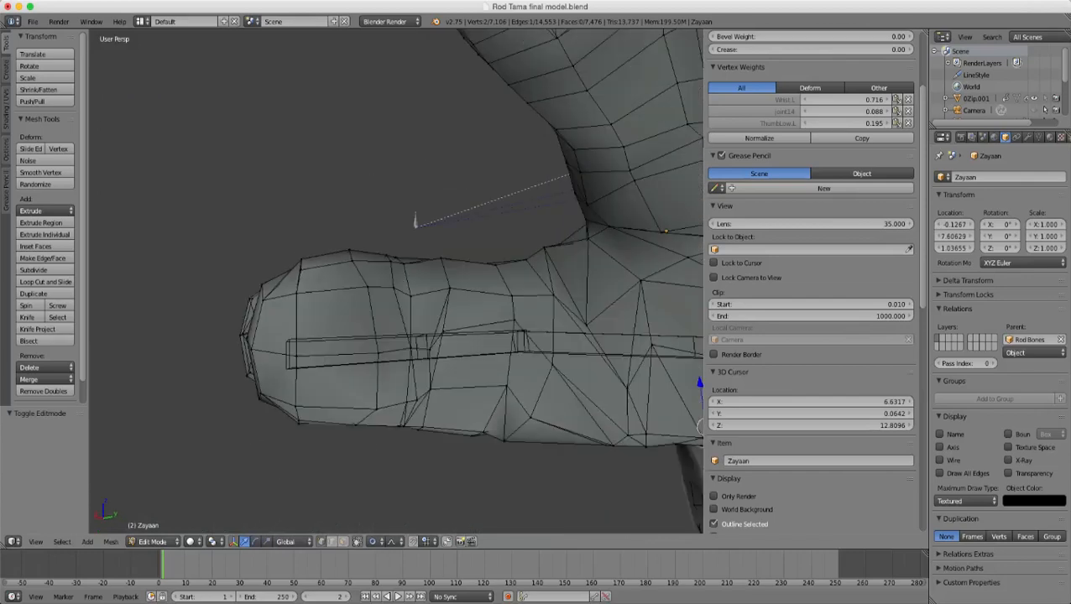
right_click(388, 319)
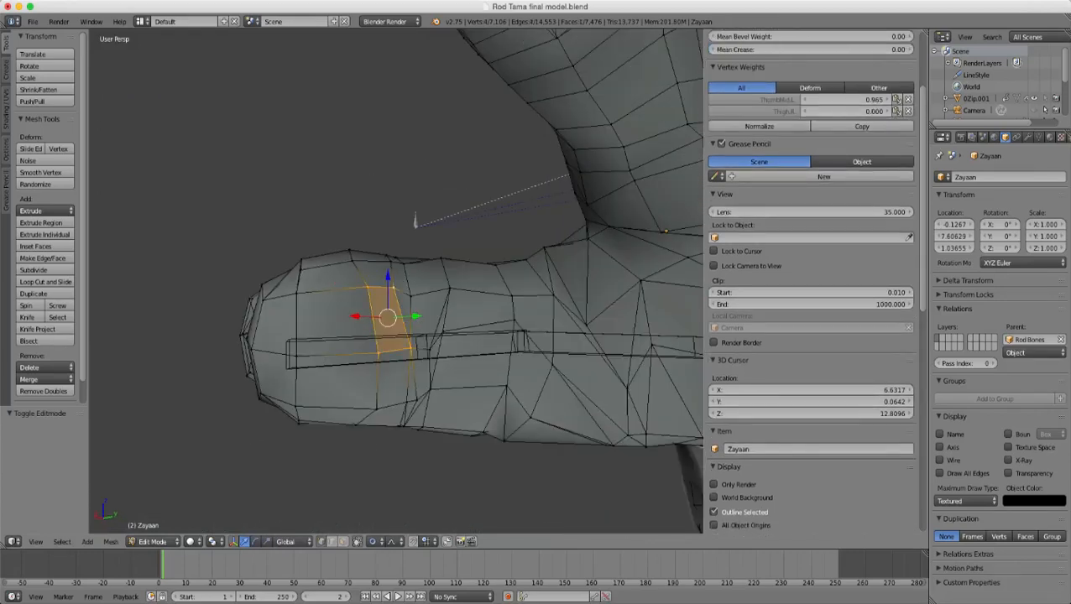
middle_drag(388, 319, 495, 407)
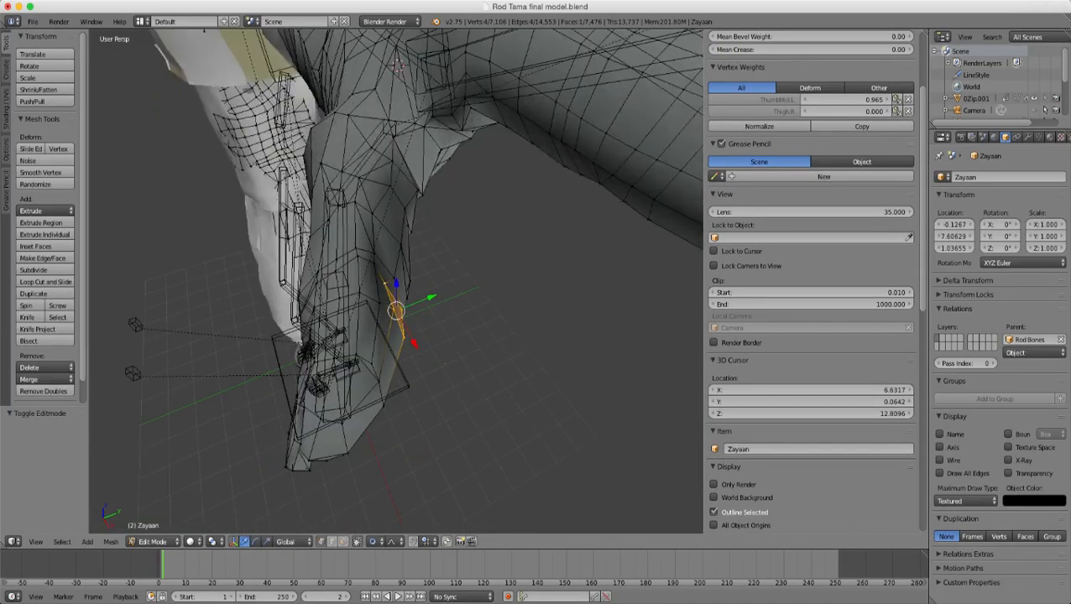
key(g)
scroll(395, 311, up, 4)
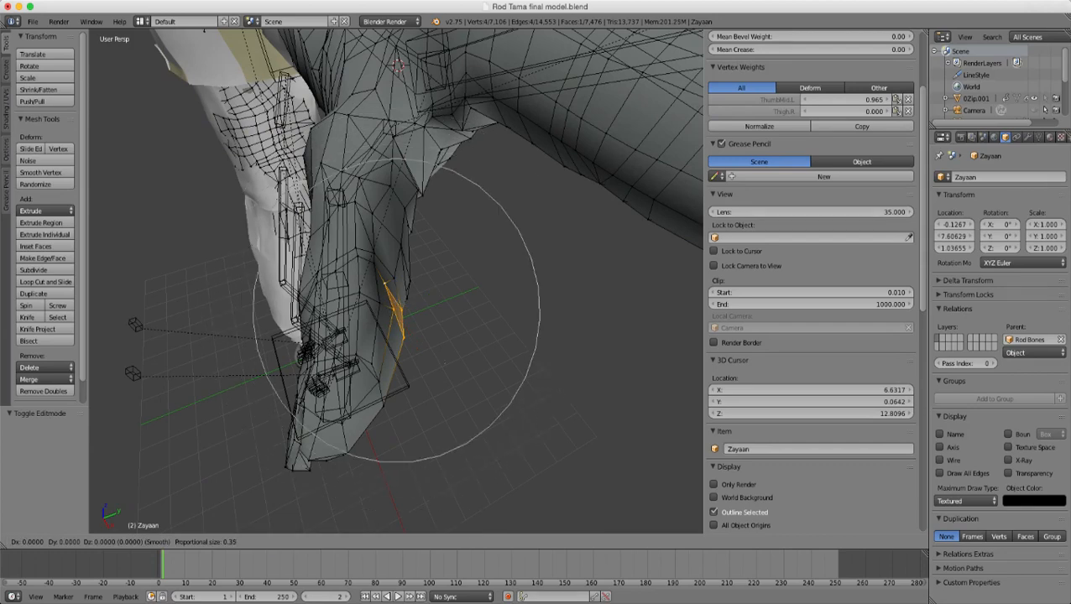
scroll(396, 313, up, 3)
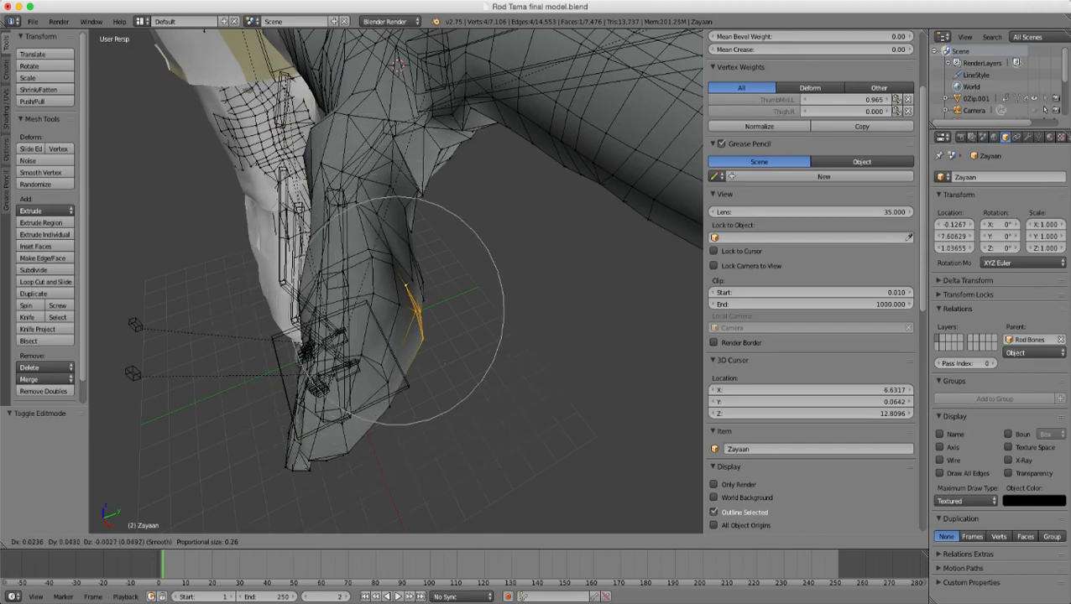
click(445, 364)
- Select three vertices along the thumb's outer side and move them about -0.043 along Y with proportional editing
middle_drag(444, 363, 642, 303)
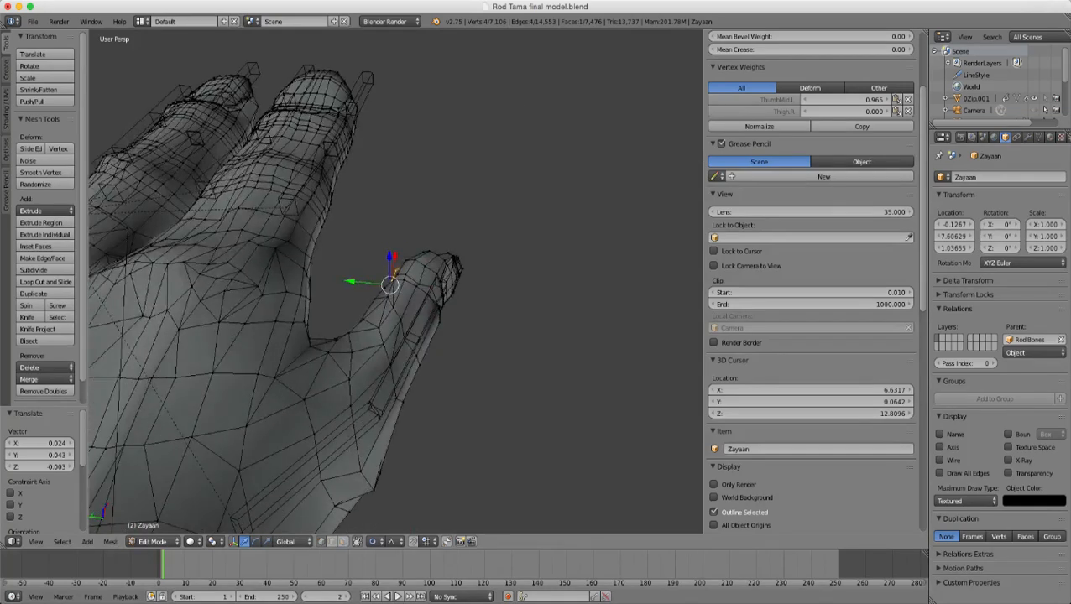
right_click(418, 366)
right_click(415, 359)
shift+right_click(419, 366)
middle_drag(417, 364, 353, 396)
scroll(394, 281, up, 2)
shift+right_click(442, 360)
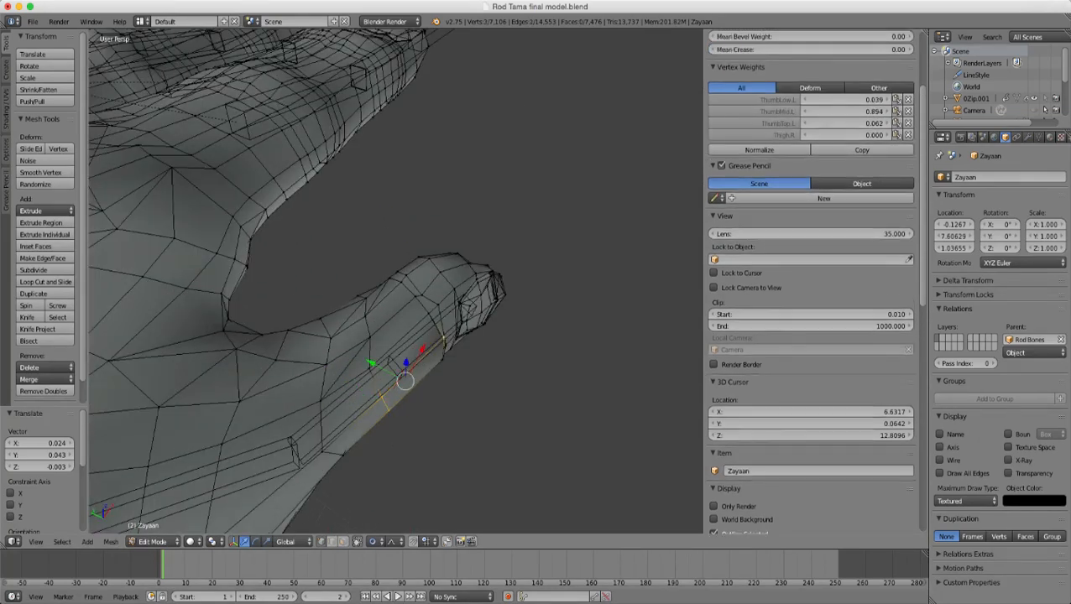
scroll(442, 360, down, 3)
middle_drag(442, 360, 547, 346)
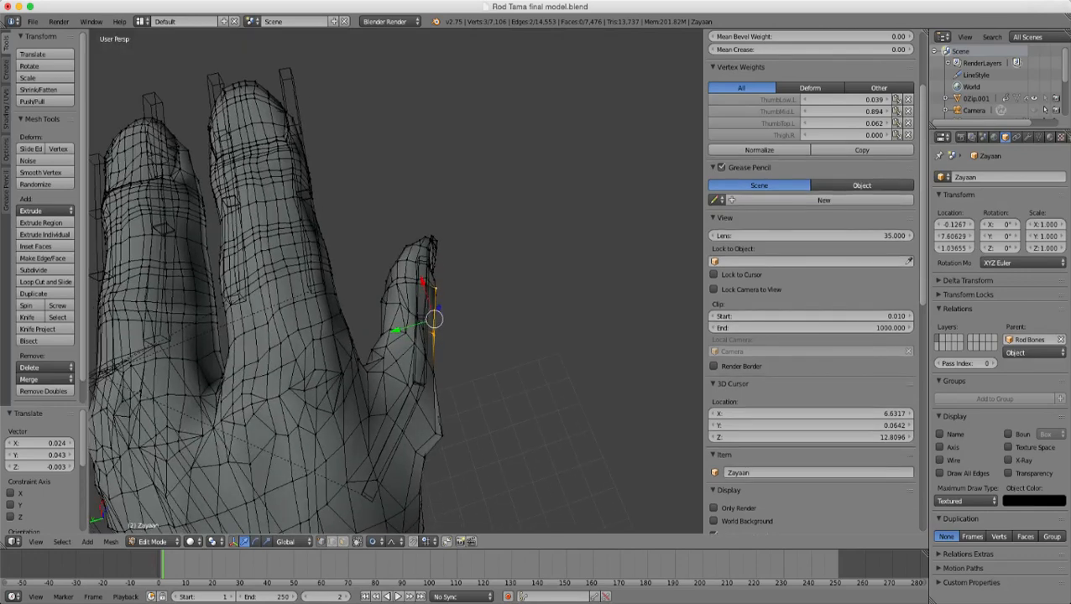
key(g)
key(y)
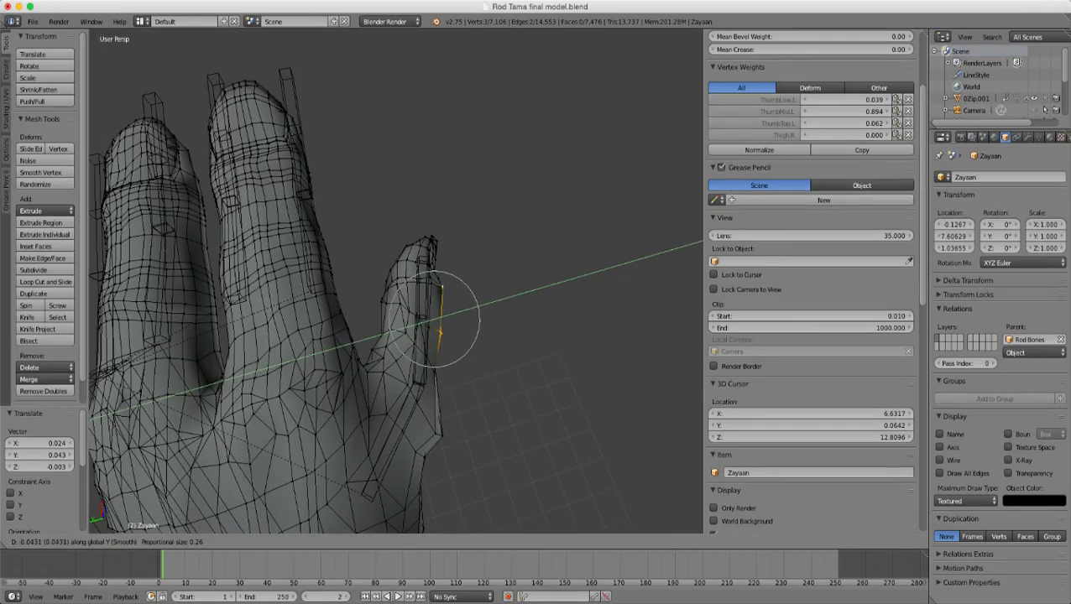
click(503, 334)
- Circle-select the vertex ring just behind the thumbnail and scale it about 1.13 along Z with proportional editing
key(Tab)
scroll(504, 334, down, 4)
middle_drag(503, 334, 372, 256)
scroll(395, 282, up, 3)
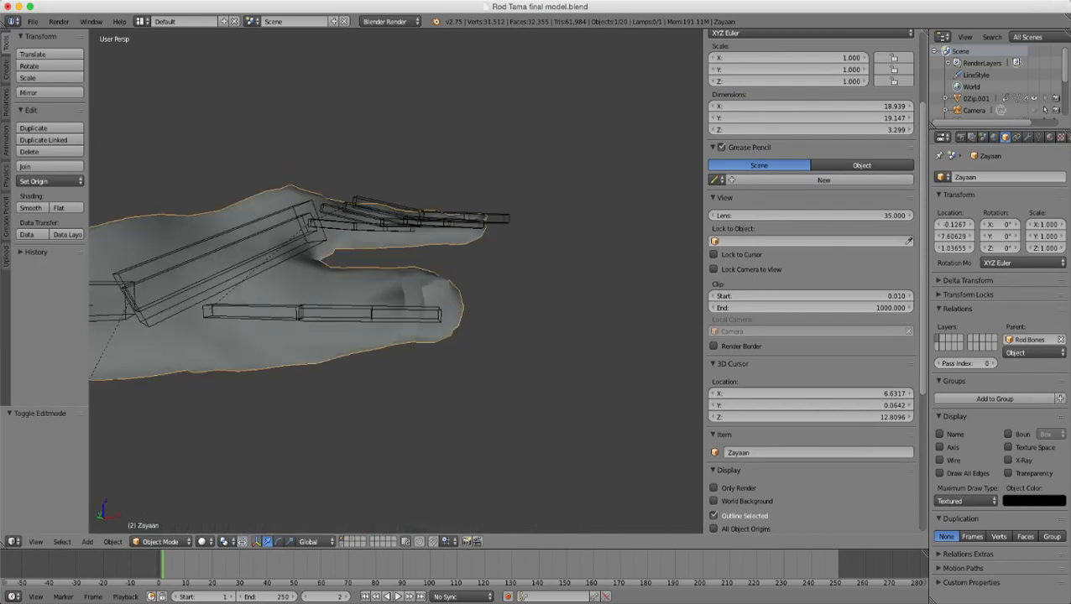
key(Tab)
key(z)
key(a)
key(c)
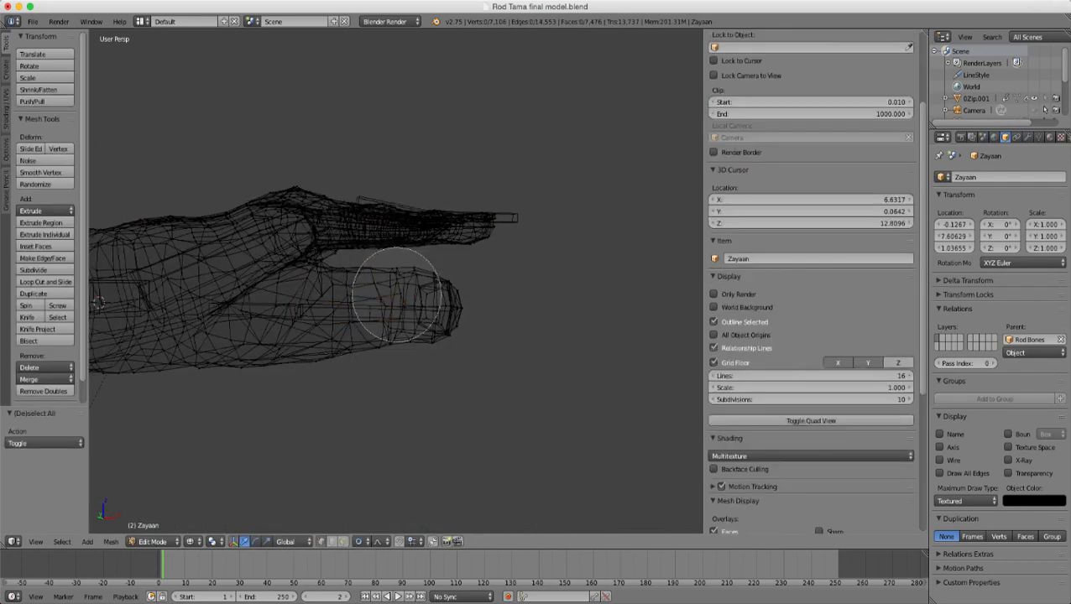
scroll(395, 290, up, 5)
mouse_move(394, 277)
mouse_down()
mouse_move(390, 351)
mouse_move(394, 308)
mouse_up()
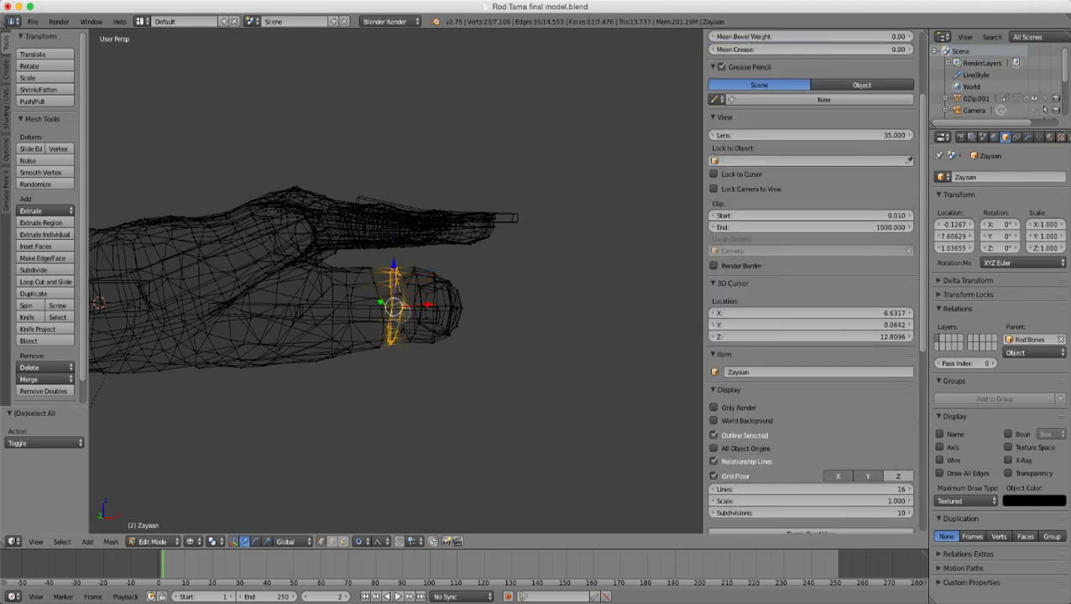
key(z)
key(s)
key(z)
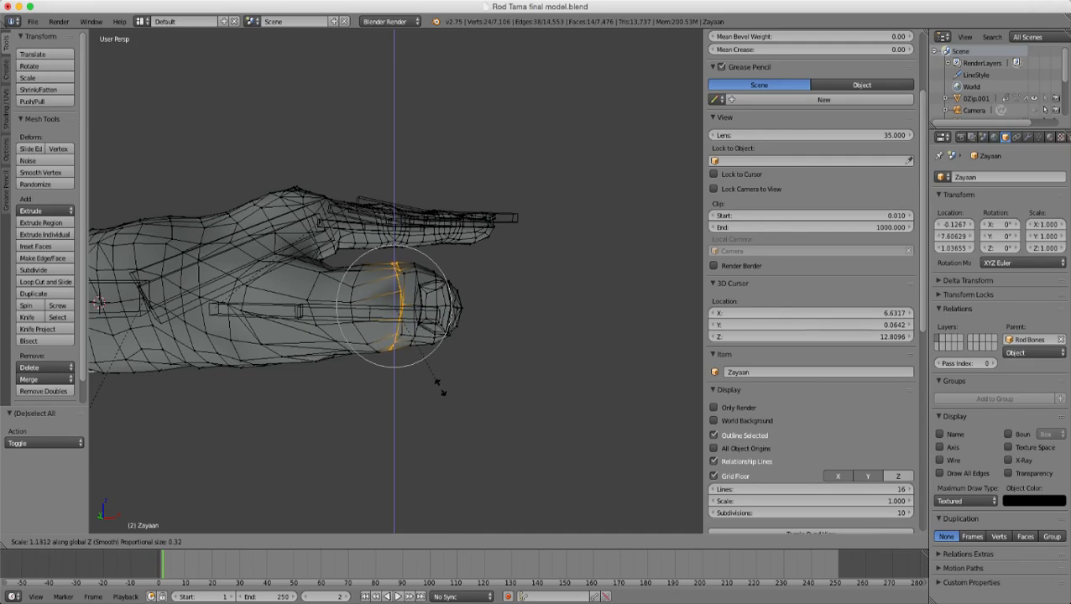
click(437, 384)
- Select the three vertices across the base of the thumbnail and scale them 1.396 along Z with a reduced proportional size of 0.14
scroll(437, 385, up, 5)
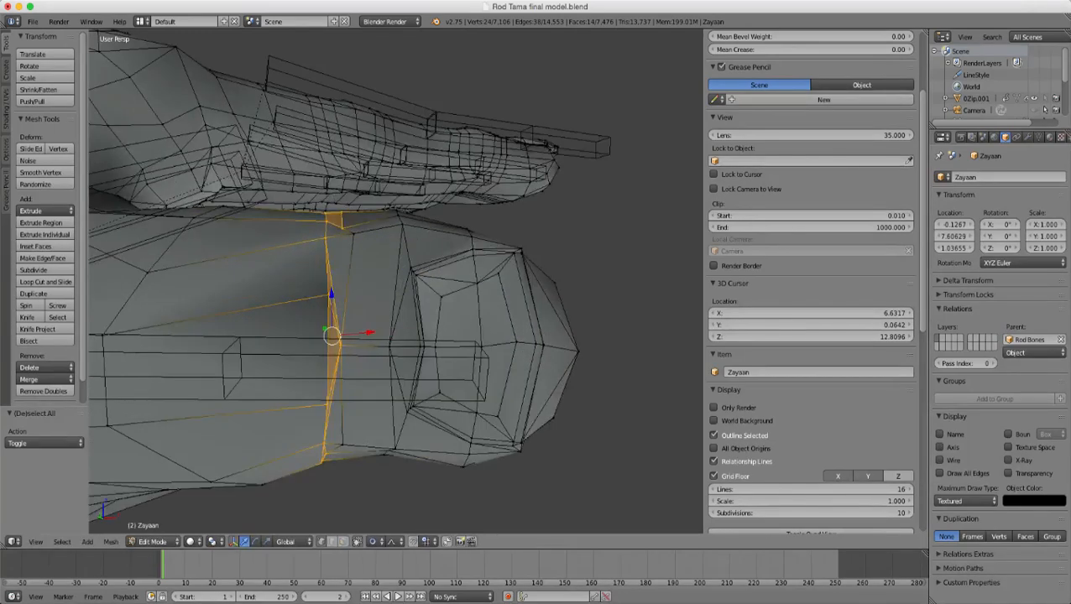
right_click(442, 296)
shift+right_click(435, 345)
shift+right_click(440, 392)
scroll(440, 392, down, 3)
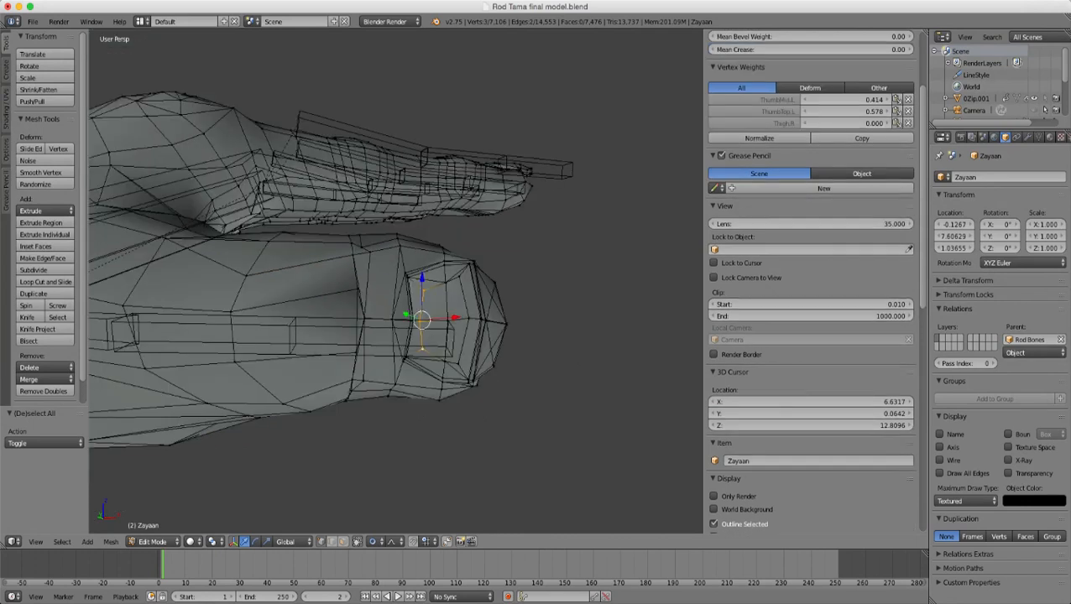
key(s)
key(z)
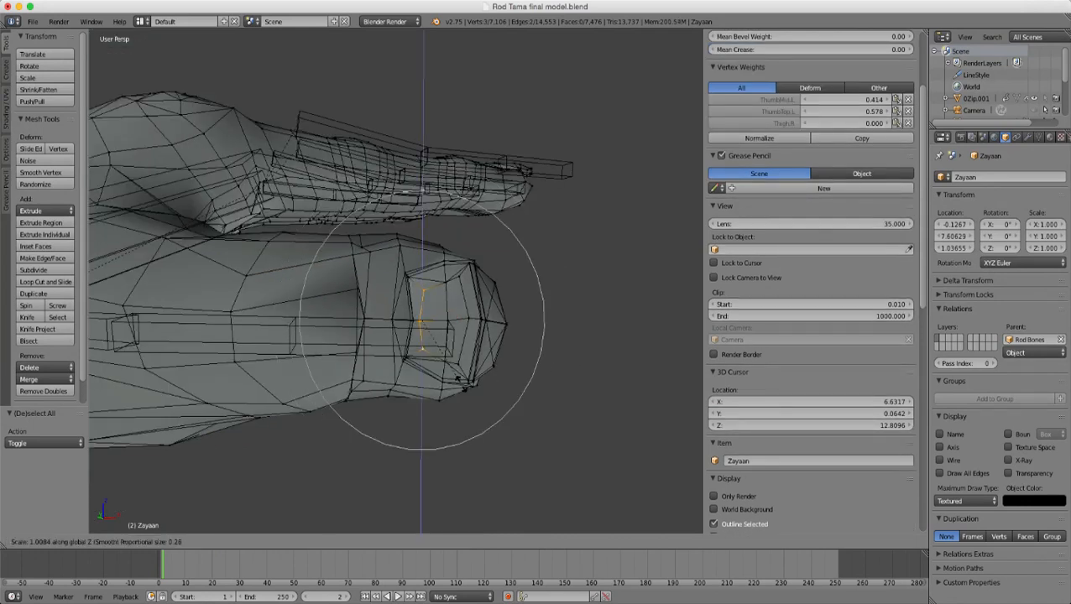
scroll(460, 380, up, 6)
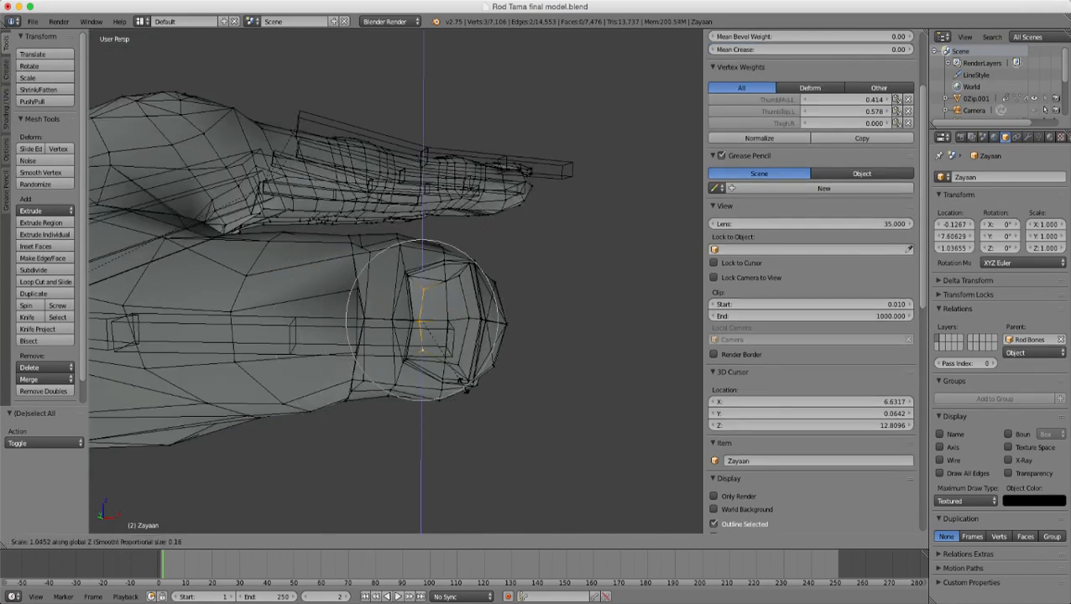
scroll(467, 388, up, 1)
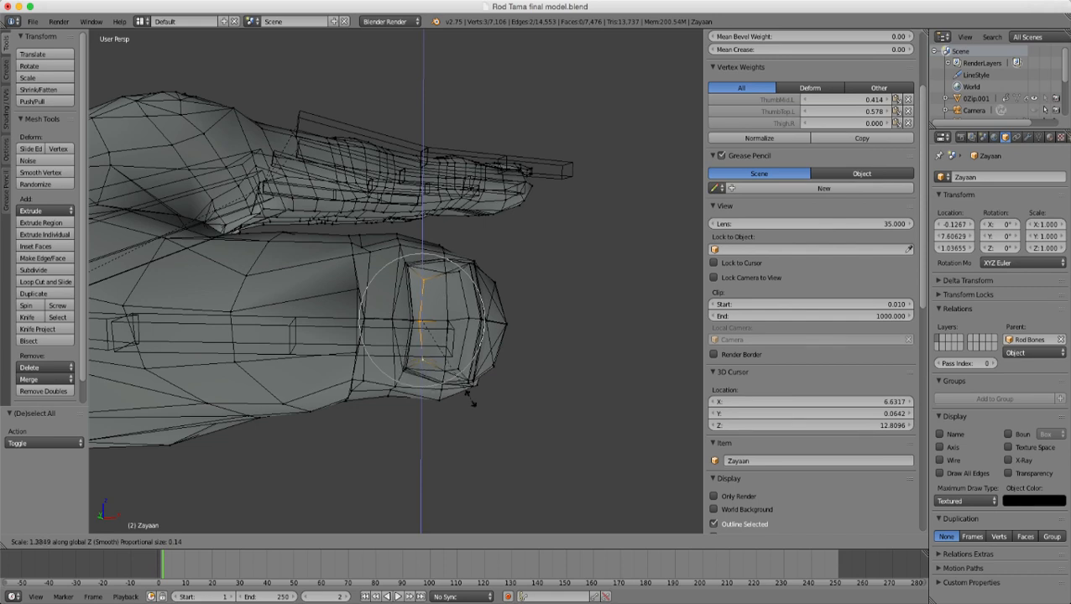
click(471, 402)
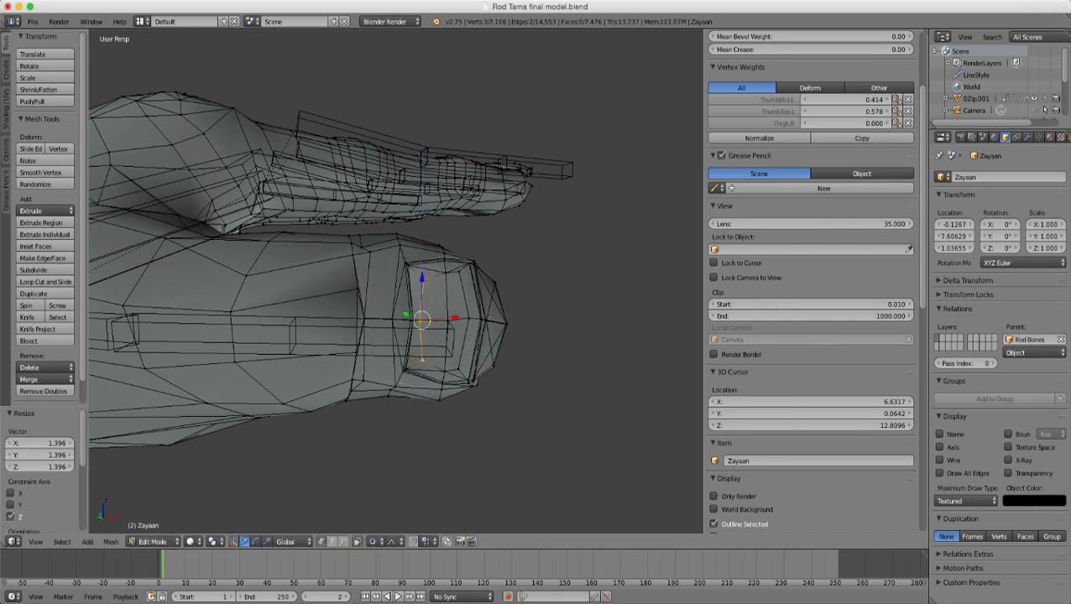
- Extend the selection to the corners and rim of the thumbnail's base and try to move it back toward the knuckle
key(g)
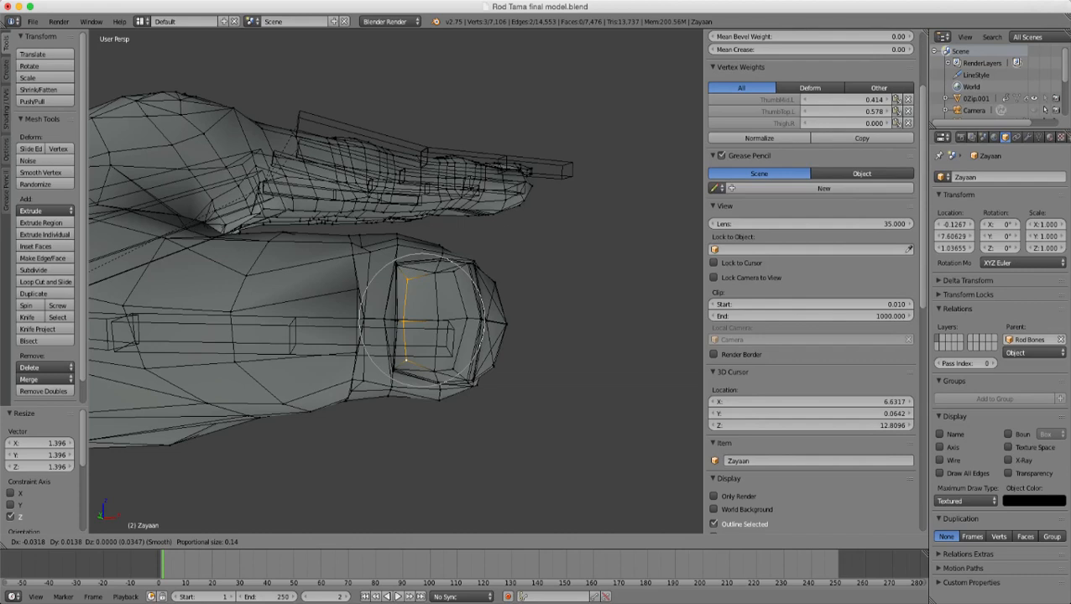
key(Escape)
shift+right_click(407, 369)
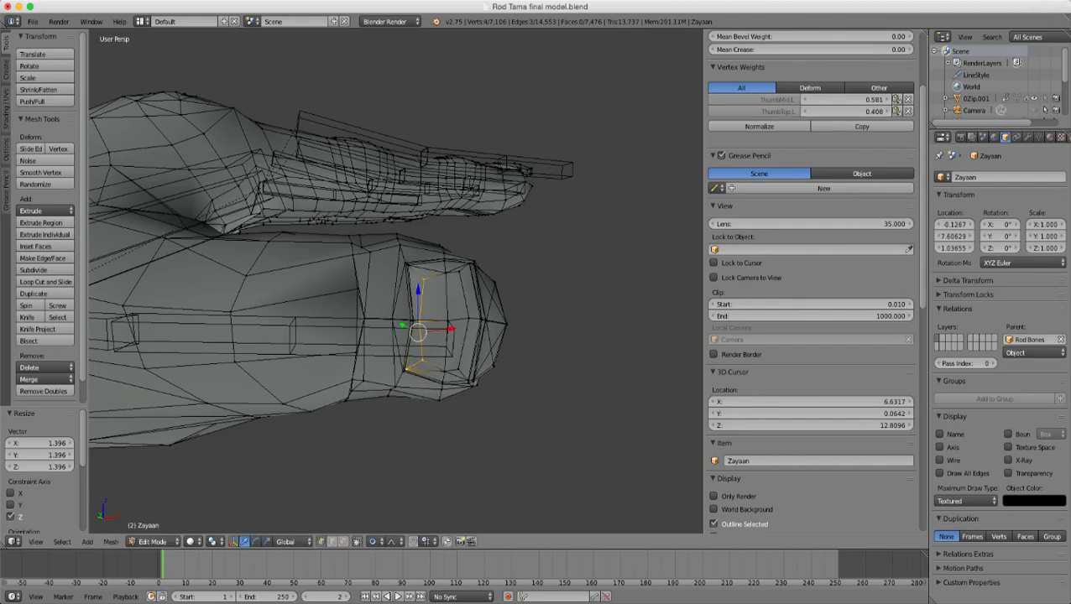
shift+right_click(408, 266)
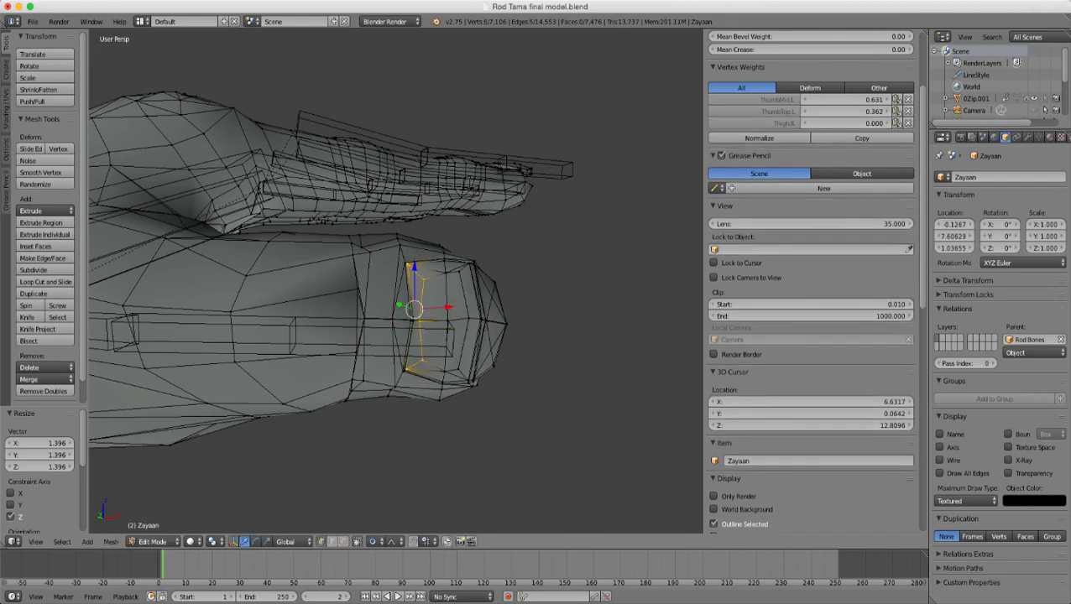
shift+right_click(406, 370)
shift+right_click(412, 320)
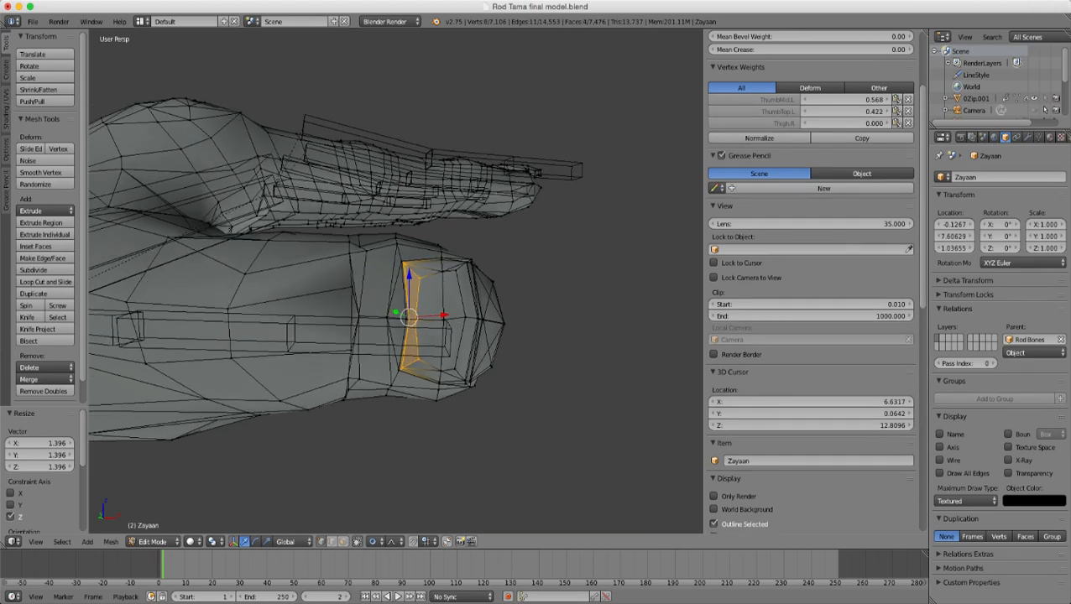
key(g)
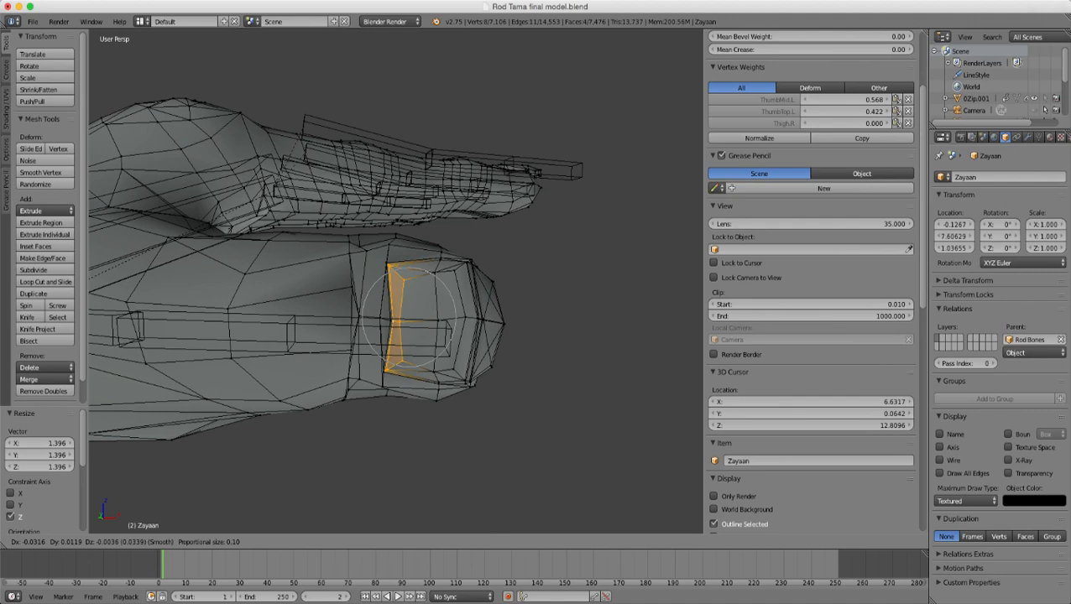
key(Escape)
- Add the surrounding vertices behind the thumbnail to the selection and move it -0.032 X, 0.012 Y and -0.001 Z with proportional editing
shift+right_click(388, 317)
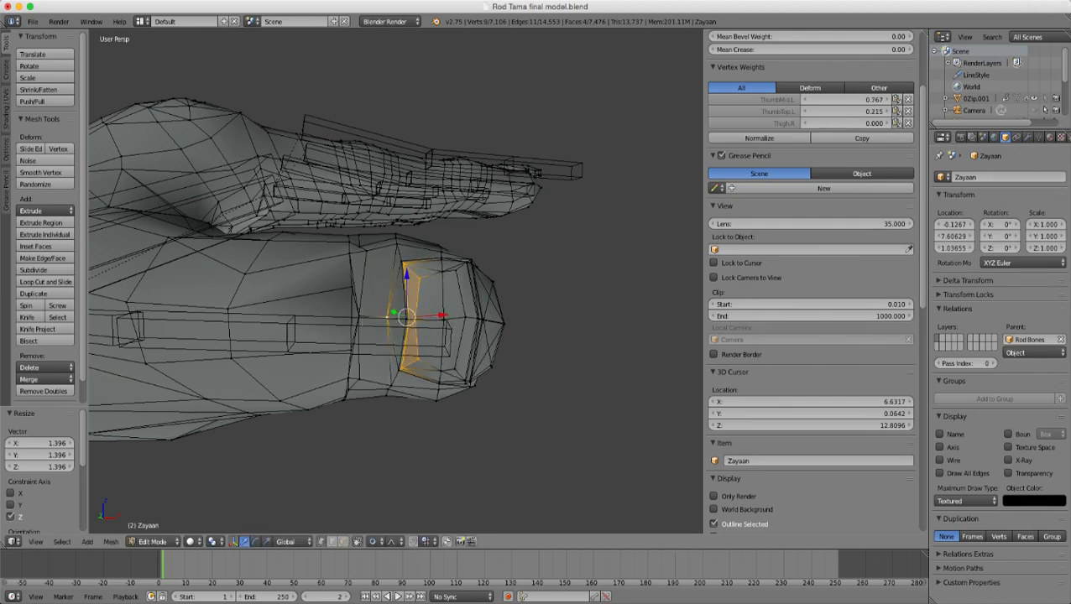
shift+right_click(405, 263)
shift+right_click(397, 244)
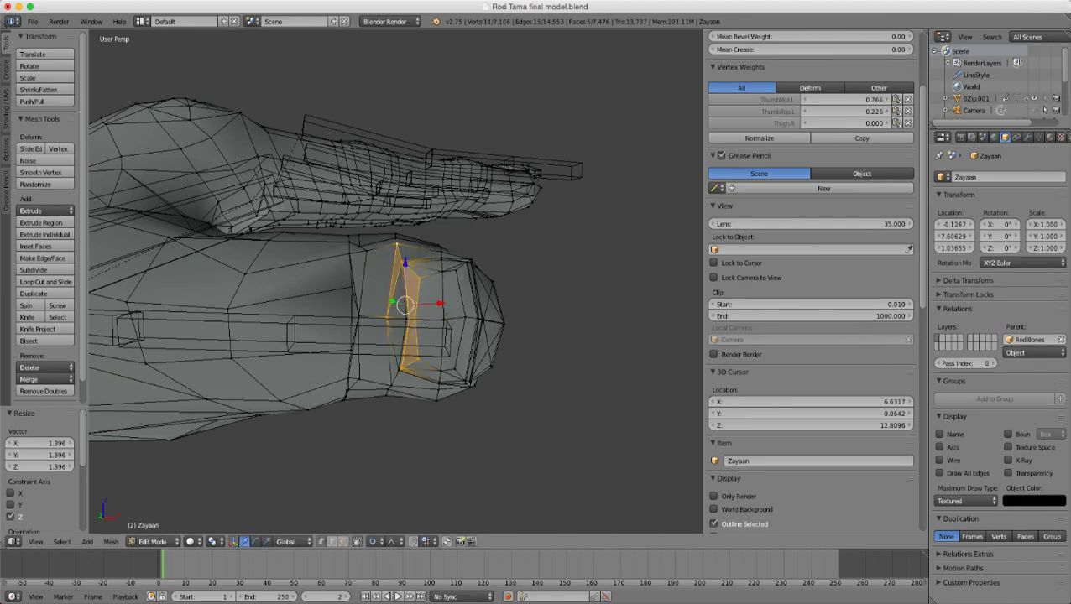
shift+right_click(399, 369)
shift+right_click(391, 386)
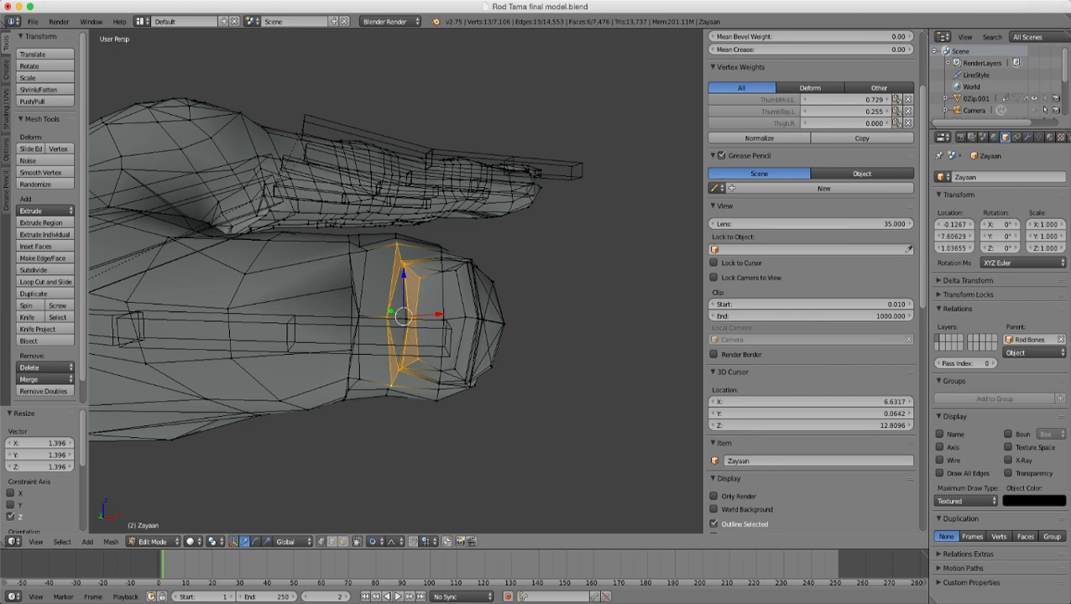
key(g)
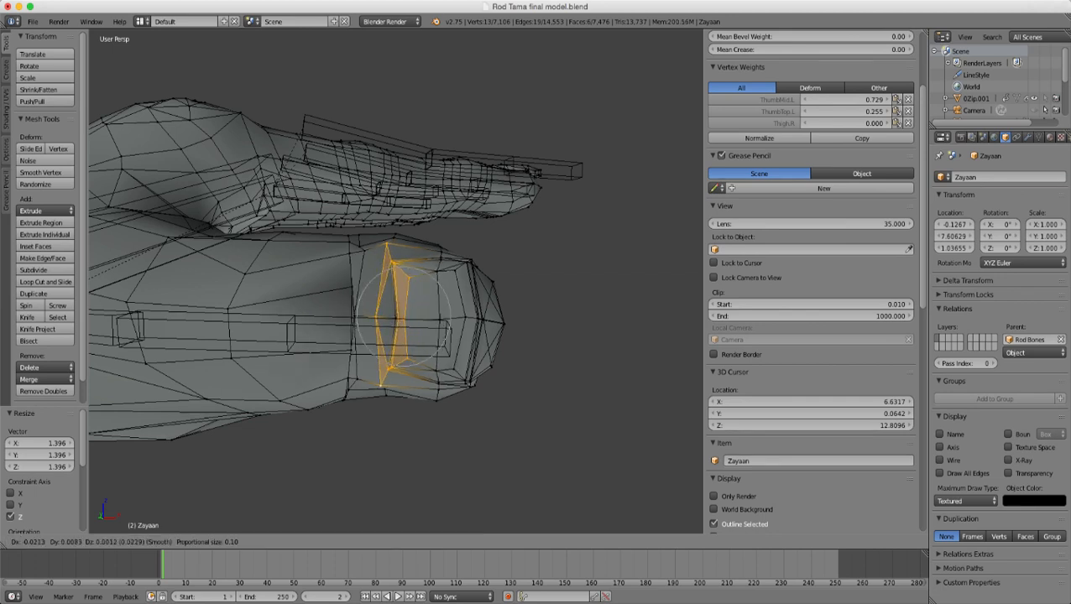
scroll(403, 315, up, 1)
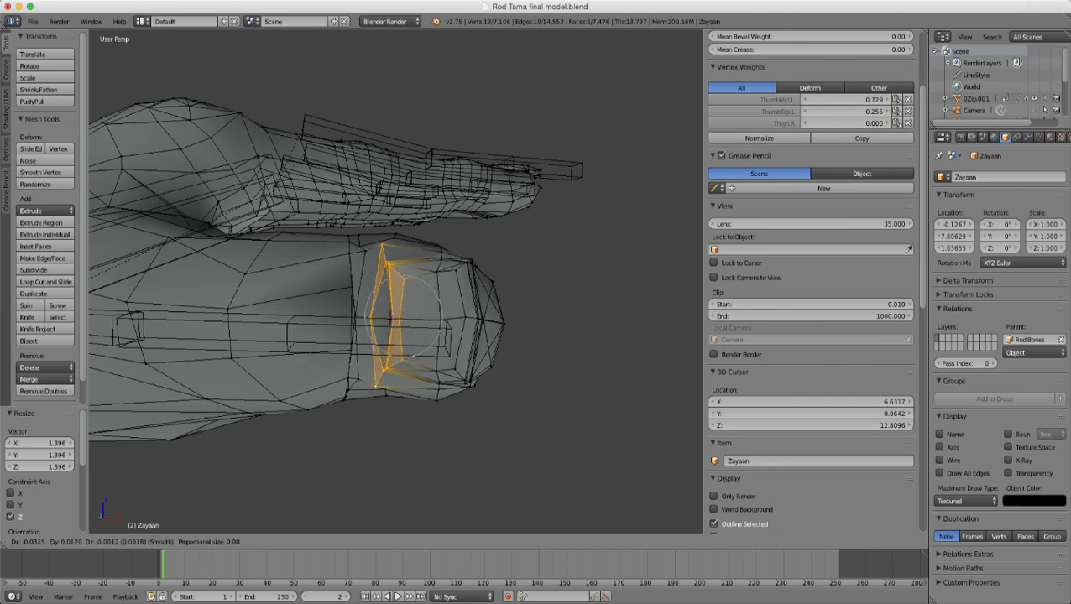
key(Return)
- Scale the selected thumbnail-base vertices down to about 0.86 with proportional editing and return to Object Mode
key(s)
scroll(391, 319, up, 1)
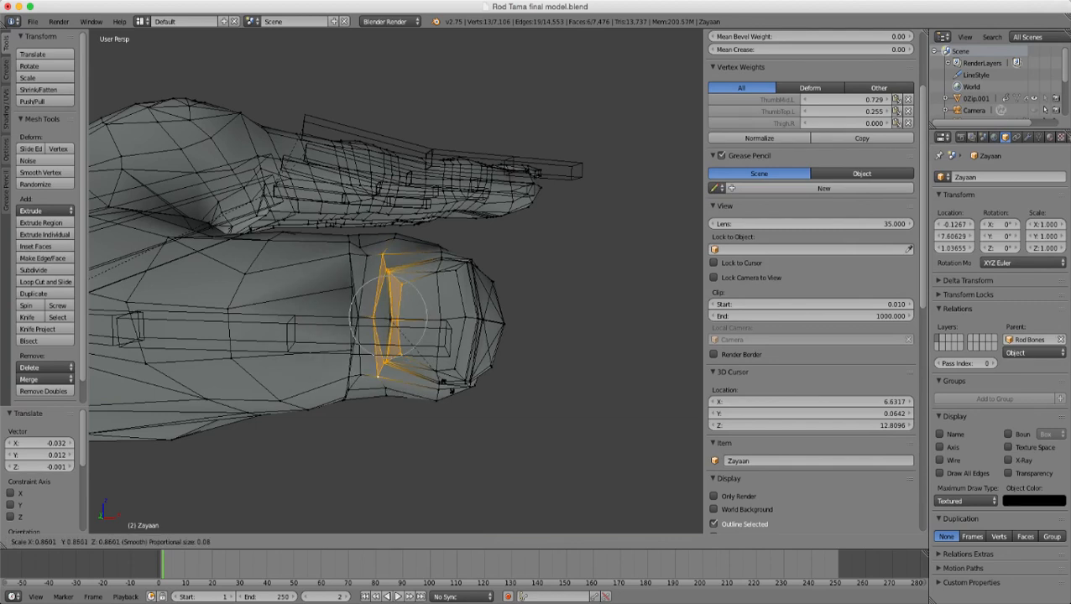
key(Return)
key(Tab)
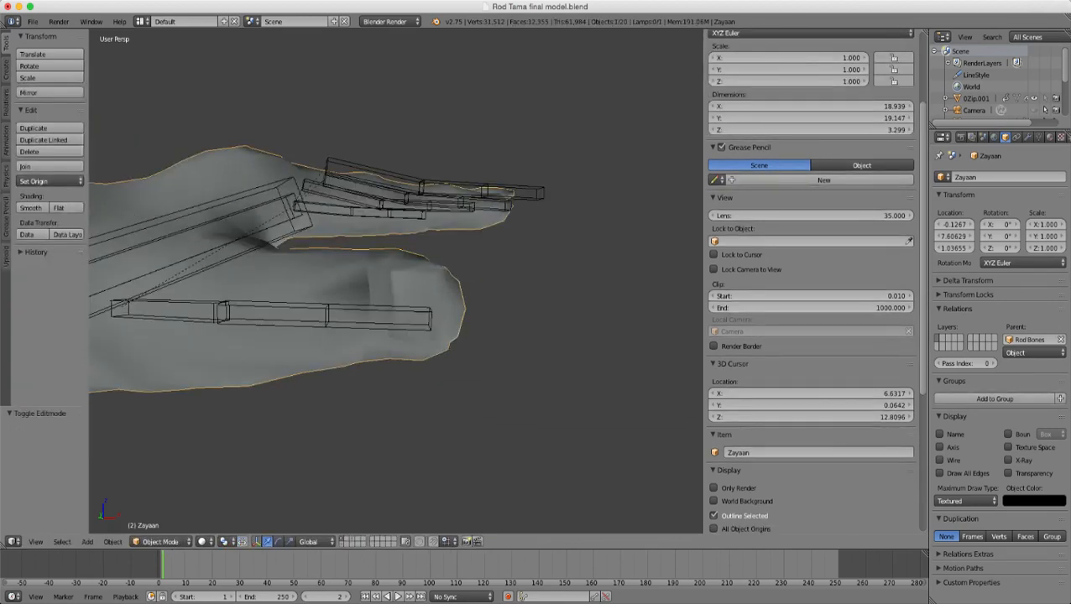
- Enter Edit Mode in wireframe display, clear the selection and circle-select all the vertices of the thumb tip
scroll(397, 282, down, 6)
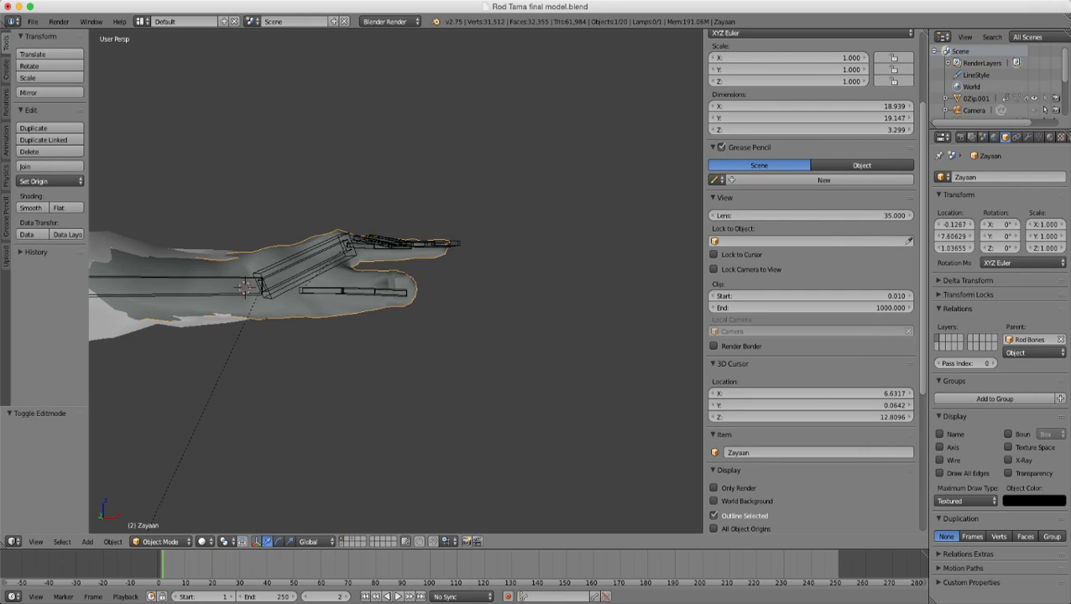
middle_drag(396, 282, 567, 356)
scroll(522, 369, up, 2)
scroll(567, 357, up, 2)
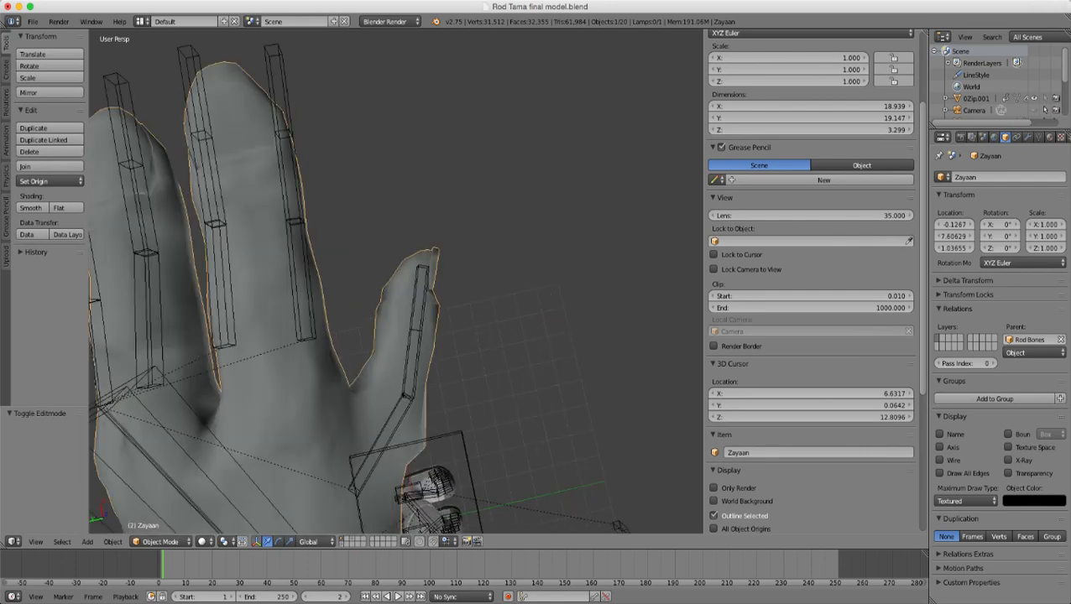
key(Tab)
key(z)
key(a)
key(c)
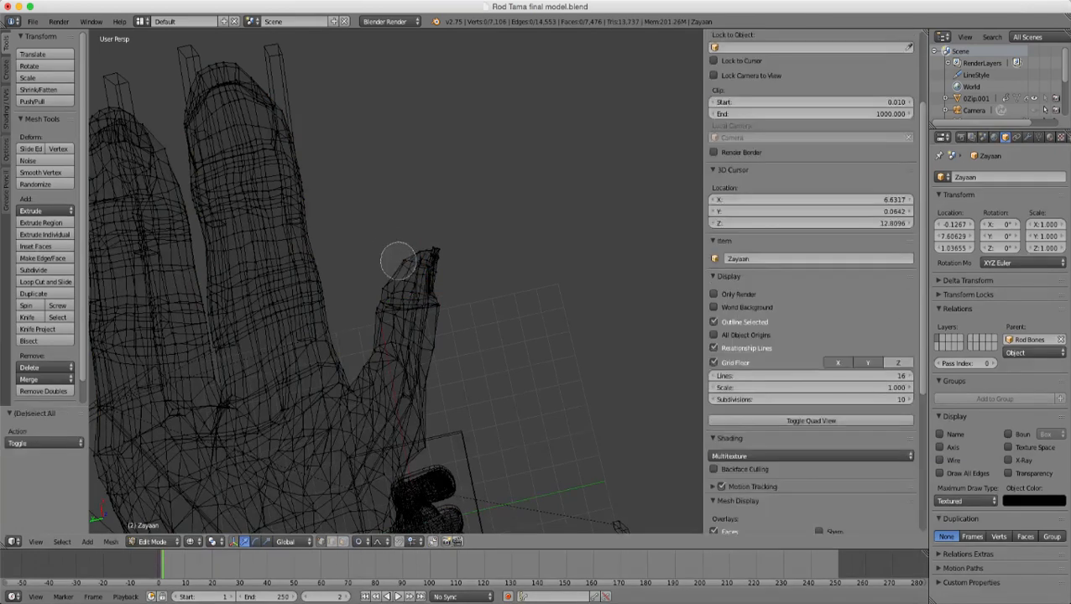
scroll(398, 263, down, 4)
drag(397, 263, 411, 284)
key(Escape)
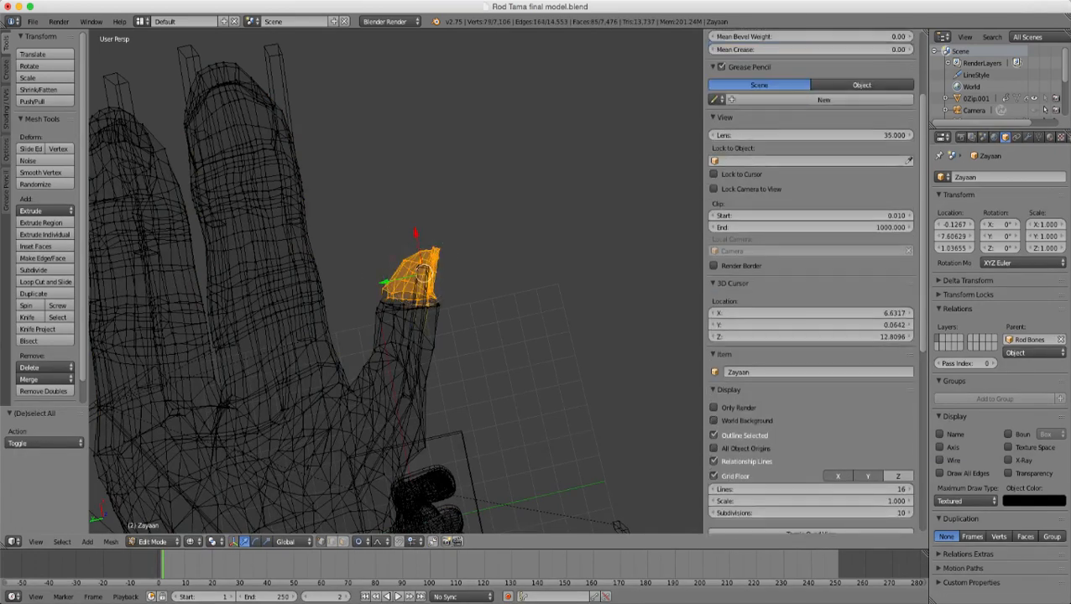
- Rotate the thumb tip -10.357° about global Z with a larger proportional size and move it -0.013 X and -0.031 Y
key(r)
key(z)
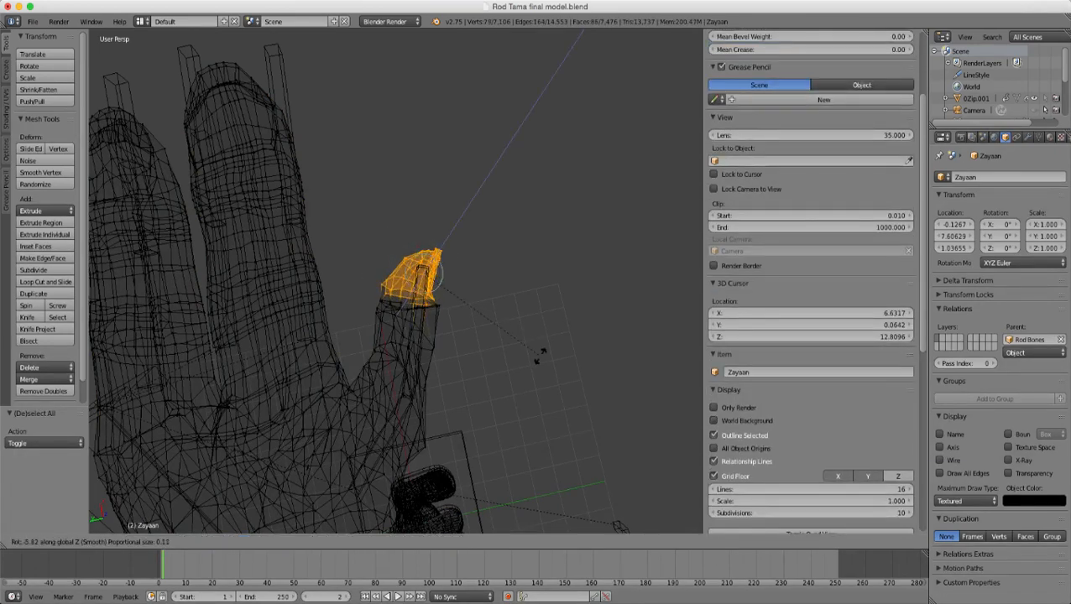
scroll(539, 356, down, 9)
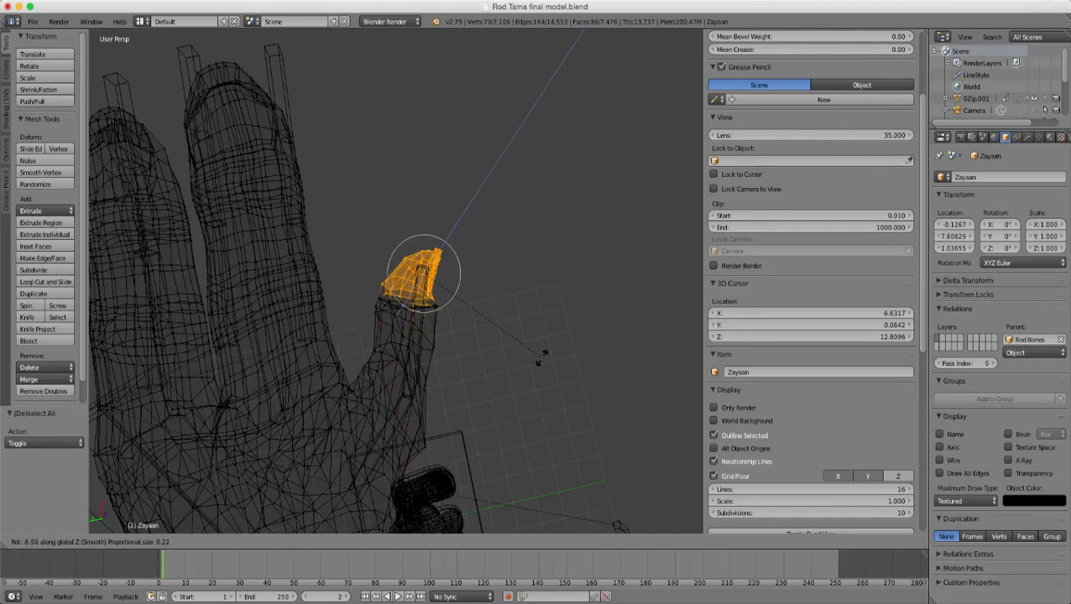
click(545, 369)
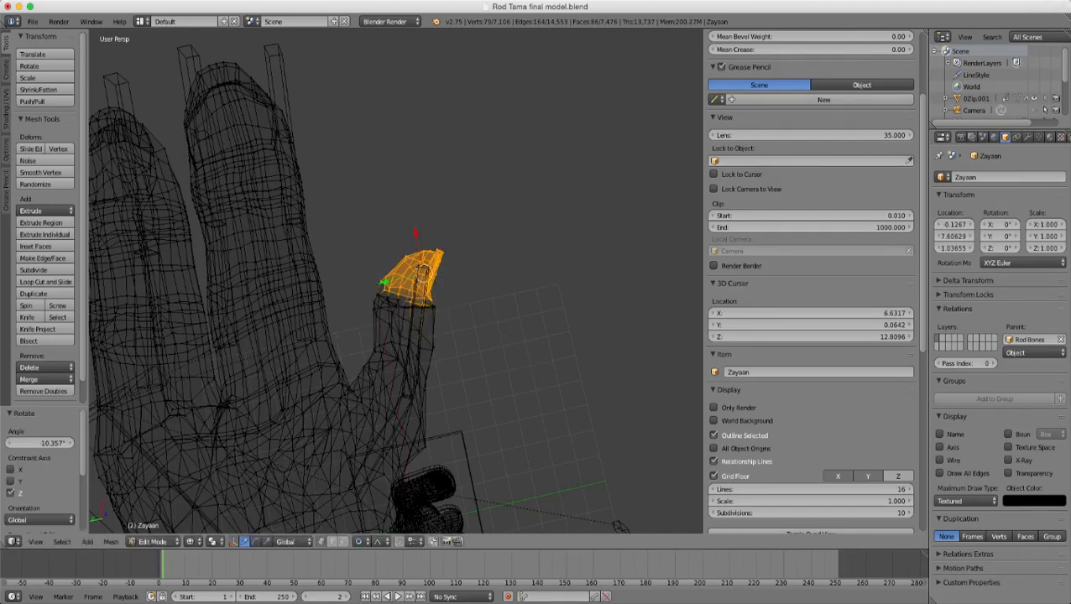
key(g)
key(Return)
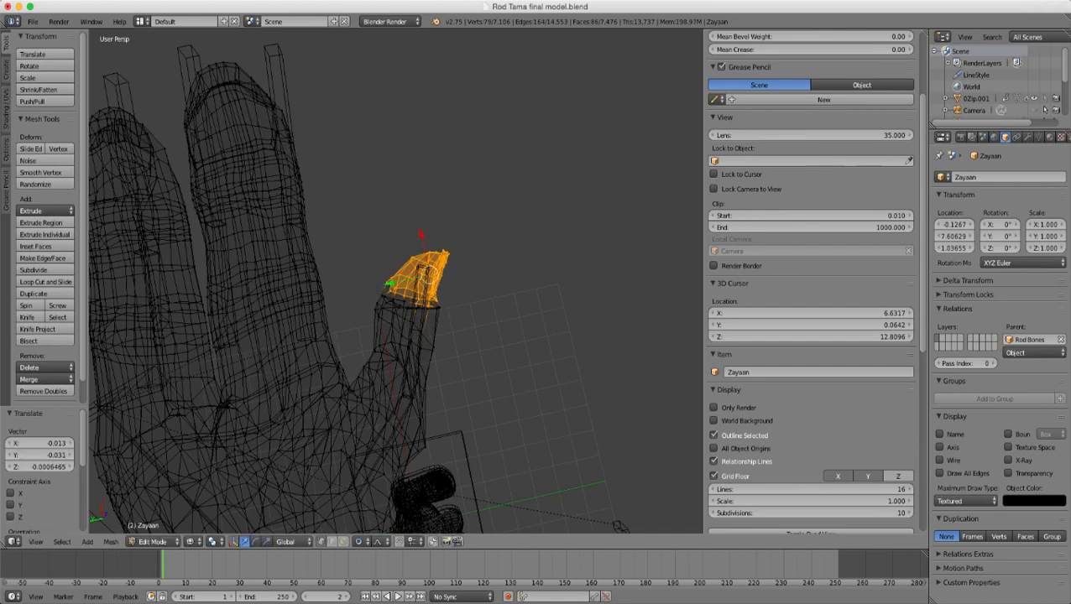
- Return to solid display and rotate the thumb tip about -4° in a side view with proportional size 0.29
key(z)
key(Tab)
middle_drag(537, 361, 355, 210)
key(Tab)
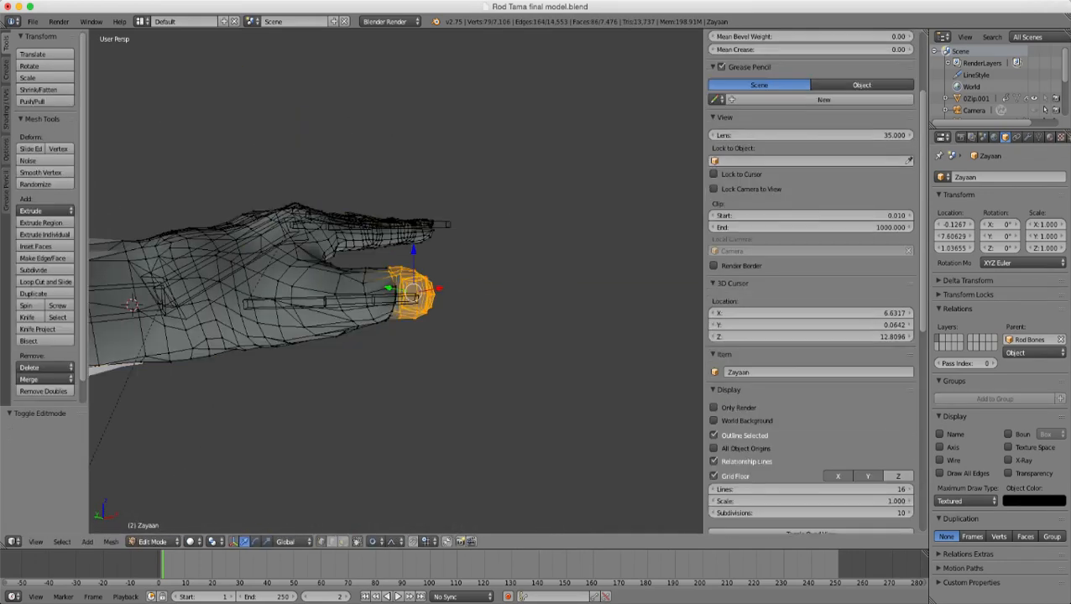
middle_drag(541, 340, 544, 327)
key(r)
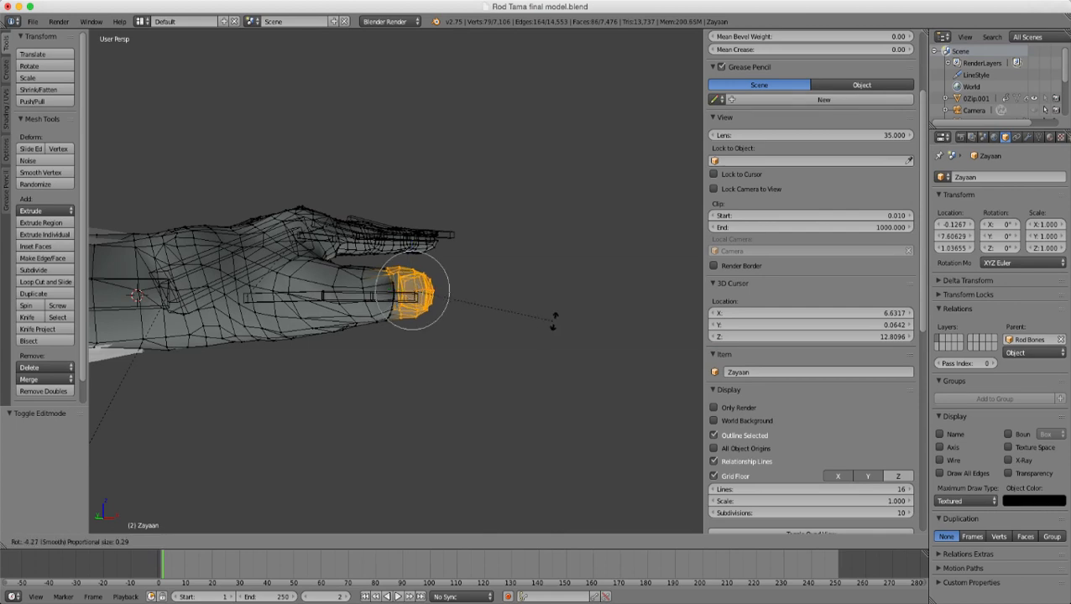
click(552, 321)
- Return to Object Mode and save the Blender file
key(Tab)
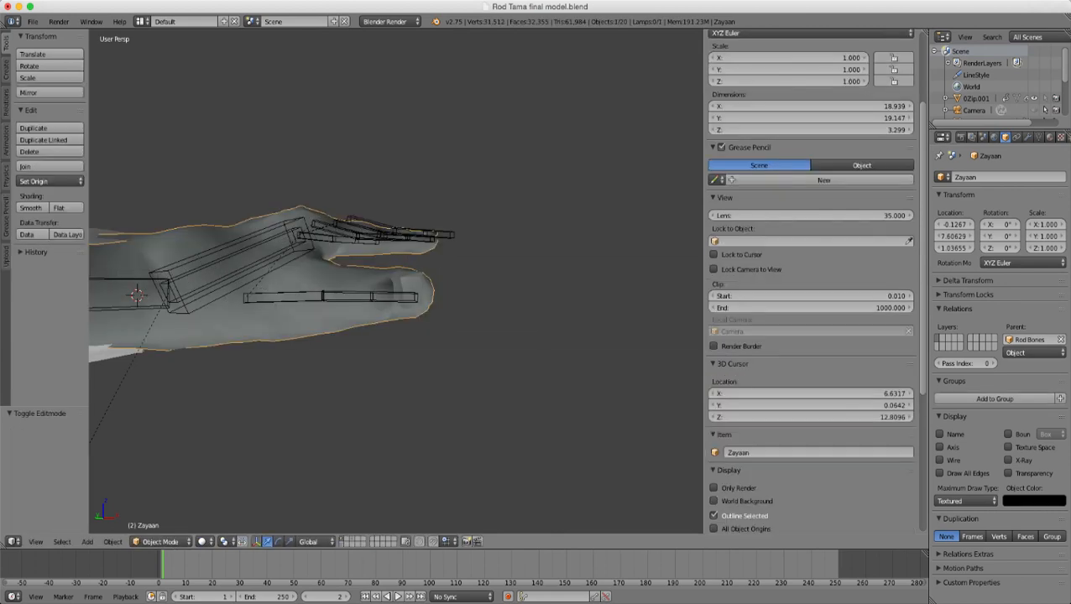
click(33, 21)
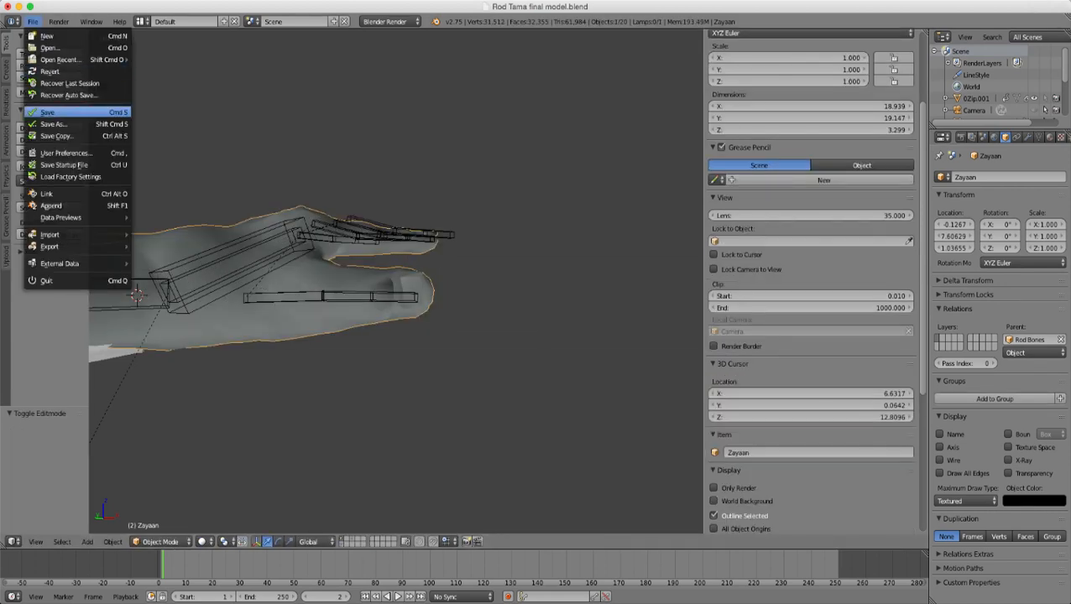
click(48, 112)
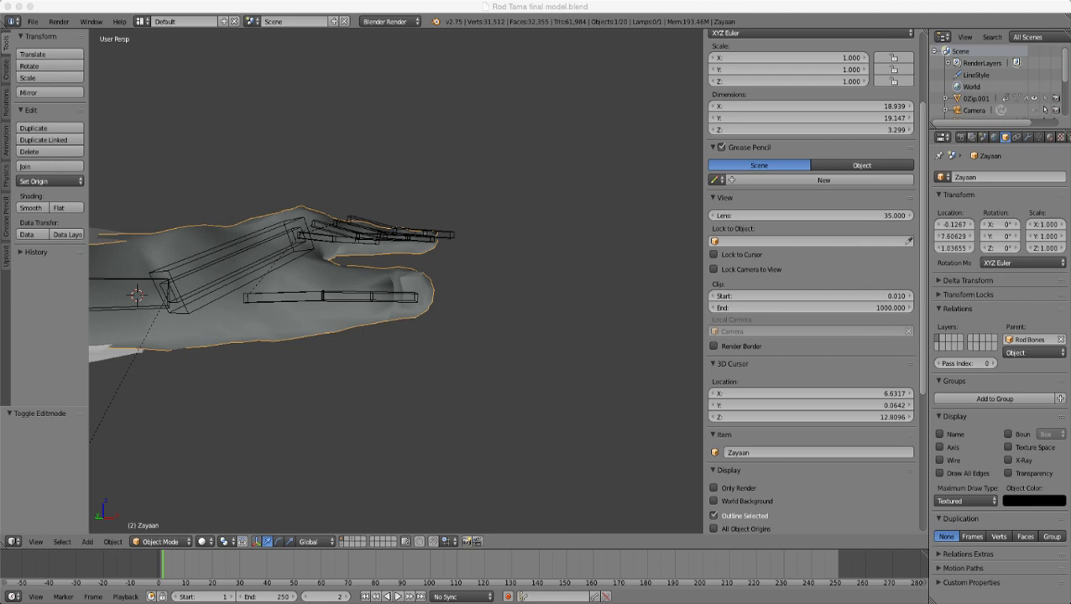
- Select the character's armature and switch it to Pose Mode
scroll(396, 282, down, 6)
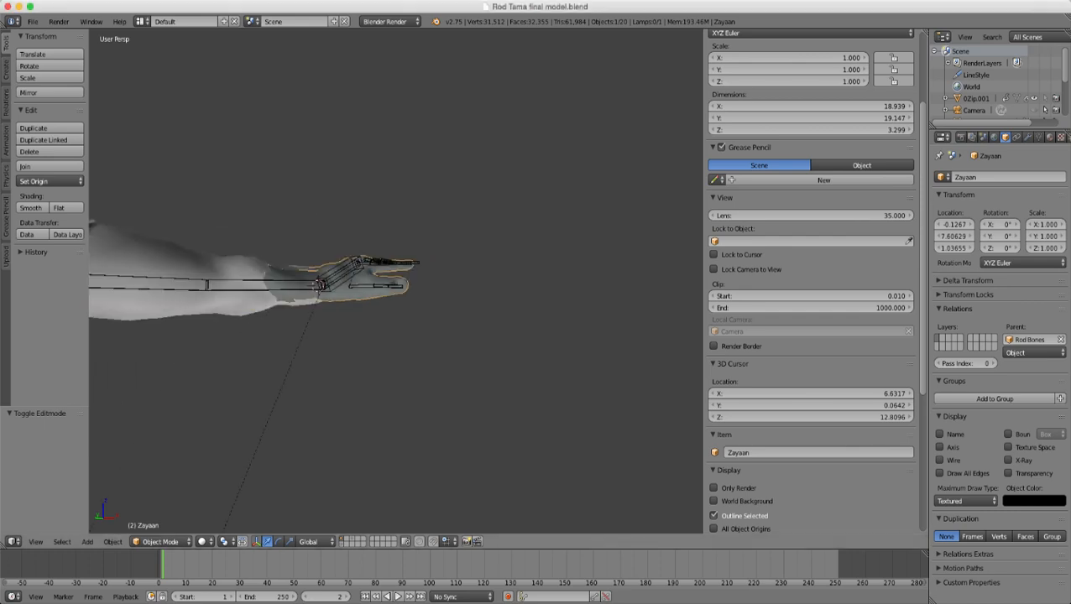
middle_drag(396, 252, 405, 323)
scroll(404, 323, up, 4)
right_click(283, 236)
key(ctrl+Tab)
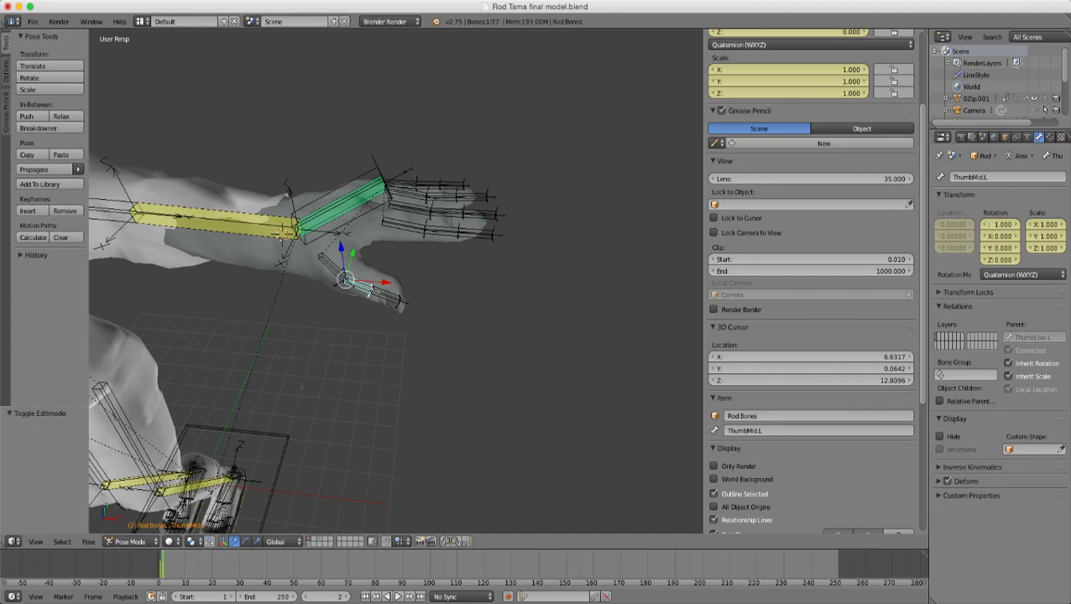
- Examine how the thumb and finger bones of the left hand line up with the reshaped mesh, selecting individual bones
scroll(396, 282, down, 6)
scroll(396, 282, up, 3)
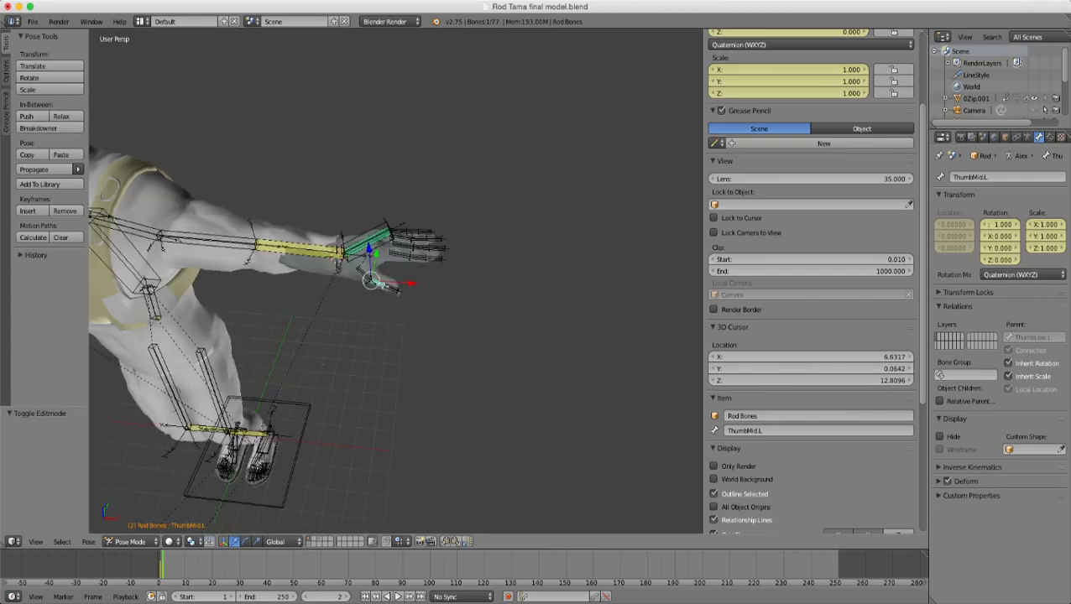
scroll(396, 282, up, 6)
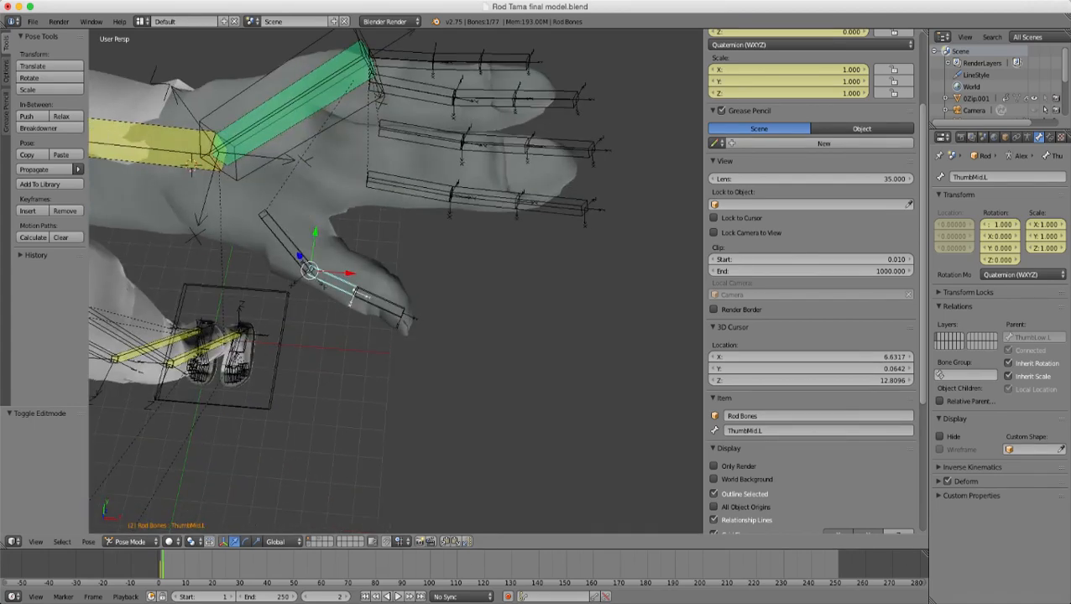
middle_drag(397, 282, 398, 309)
right_click(413, 202)
right_click(496, 199)
right_click(555, 215)
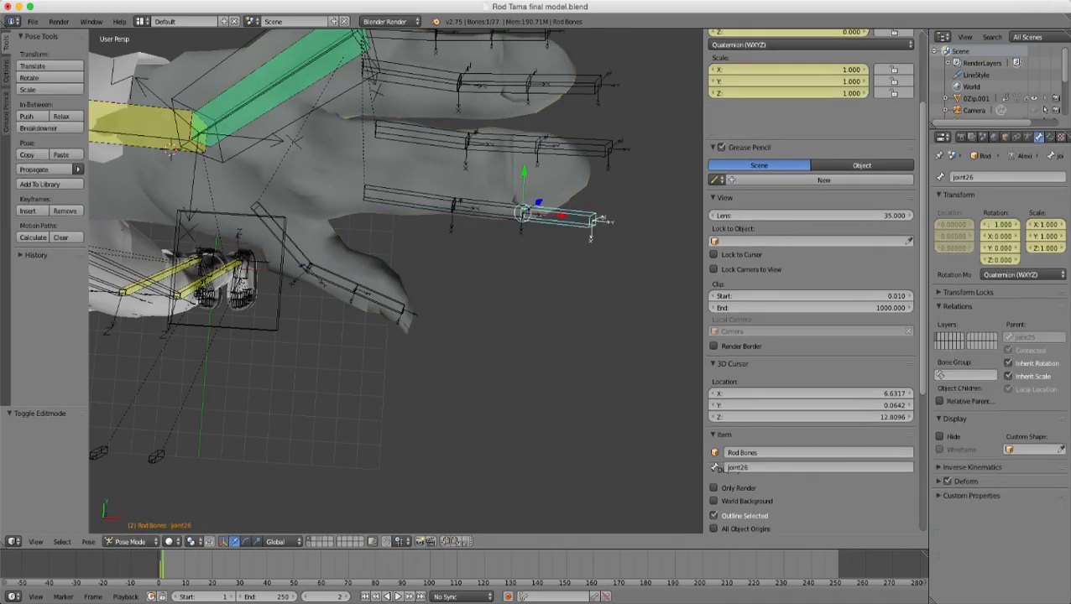
scroll(811, 319, down, 2)
scroll(397, 282, down, 3)
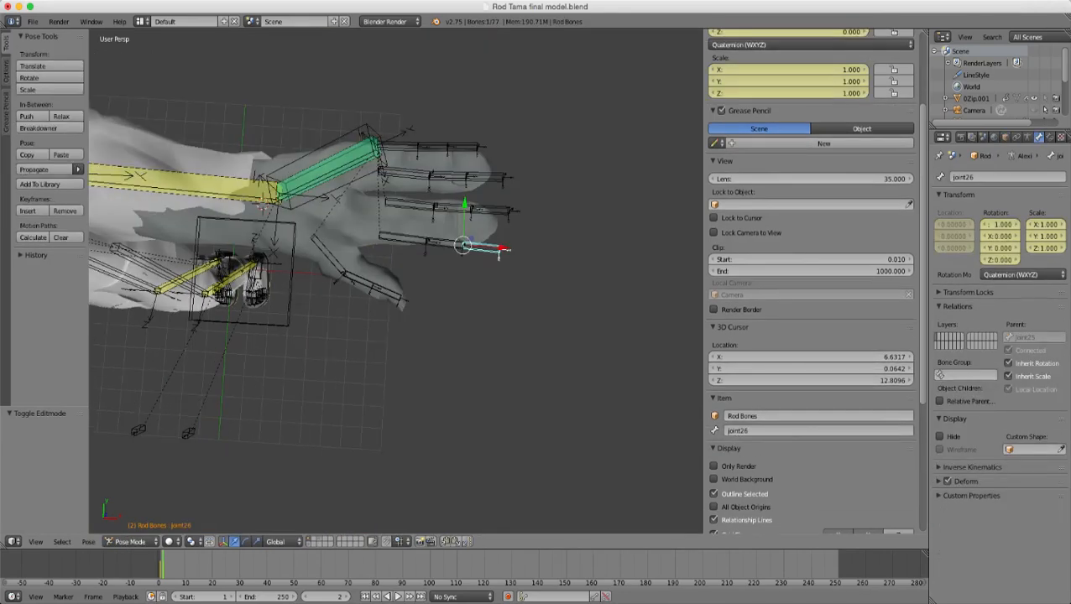
right_click(499, 254)
right_click(331, 170)
scroll(331, 170, down, 3)
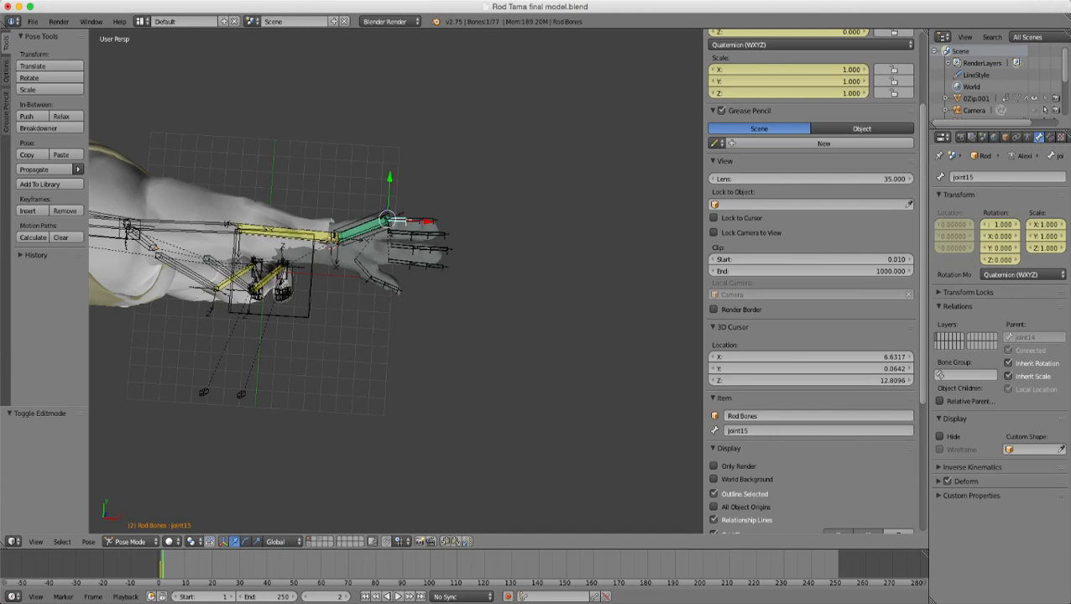
- Compare the bones of the opposite hand and check the whole rig over the body
shift+middle_drag(401, 221, 667, 218)
shift+middle_drag(92, 217, 383, 288)
scroll(384, 287, up, 1)
scroll(383, 288, up, 2)
right_click(316, 283)
scroll(316, 284, down, 6)
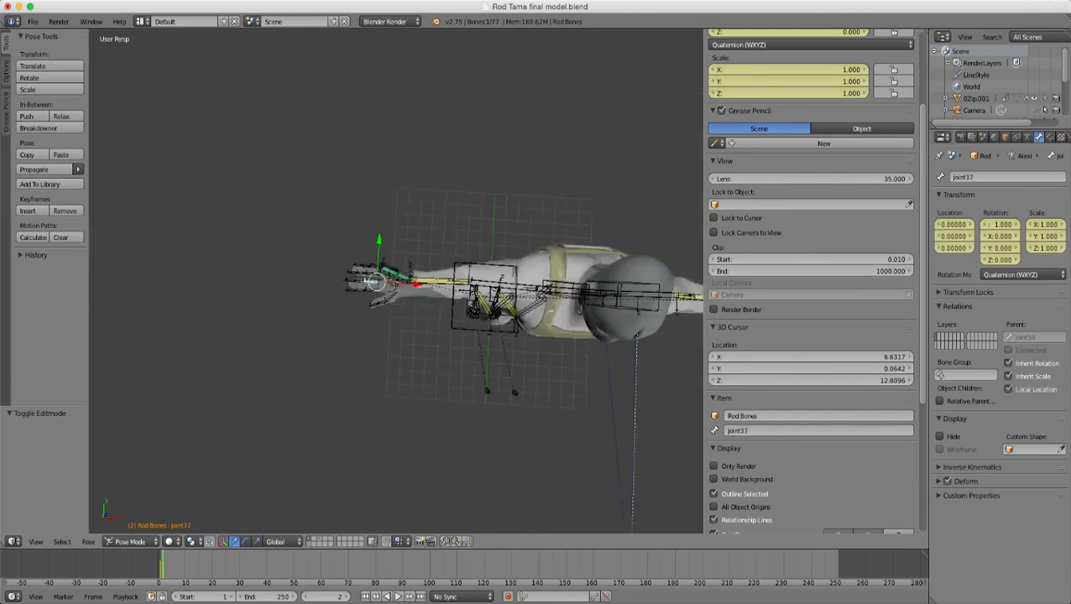
shift+middle_drag(316, 283, 148, 186)
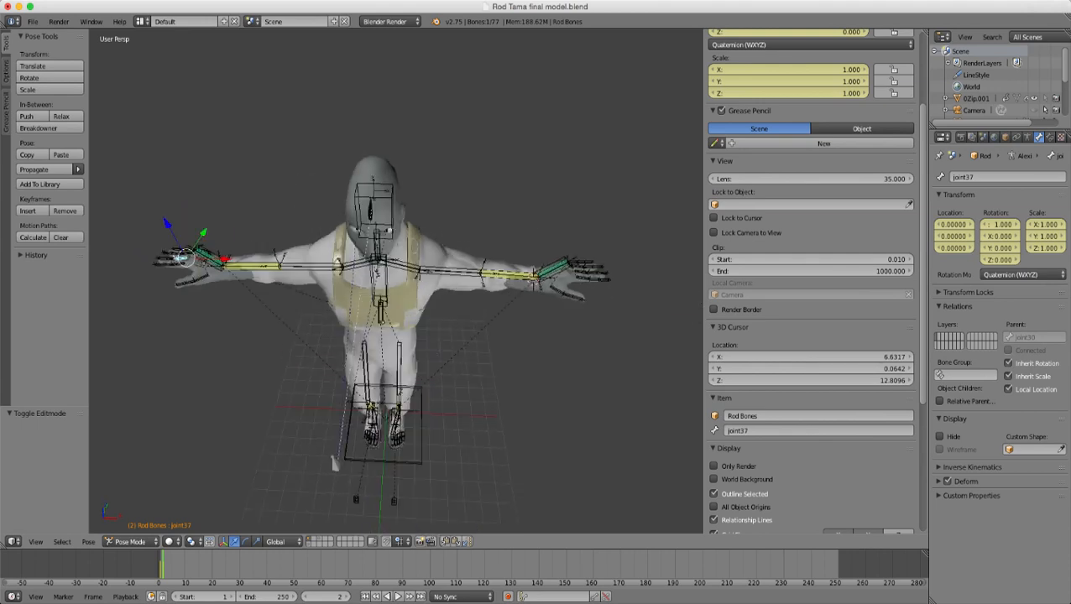
right_click(386, 175)
middle_drag(559, 371, 195, 413)
- Inspect the base bones of the left hand's fingers one by one against the mesh from several angles
scroll(531, 389, up, 4)
scroll(452, 304, up, 4)
right_click(452, 304)
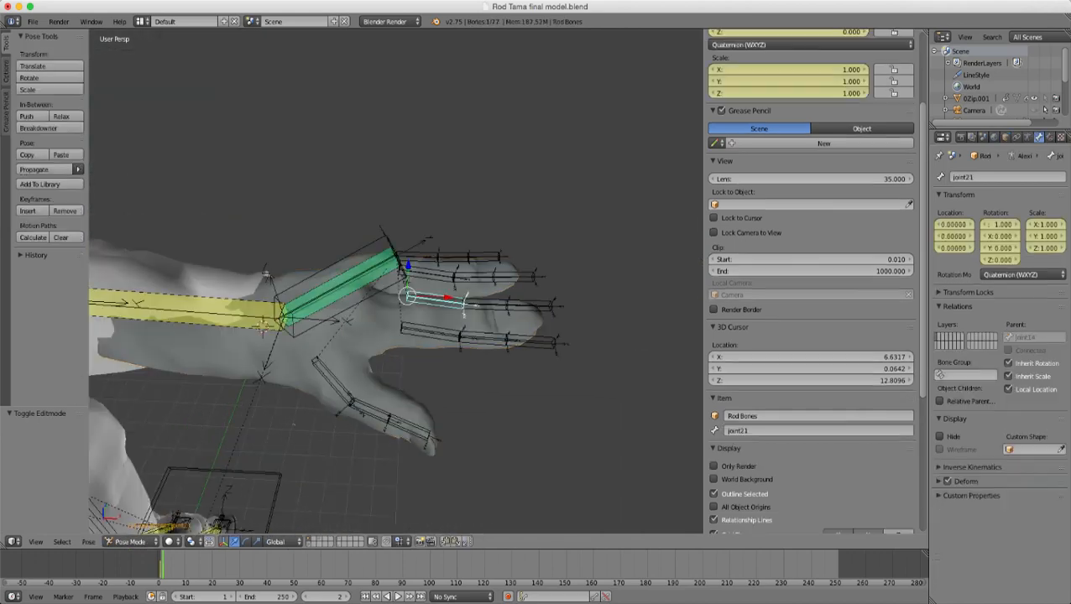
scroll(451, 304, down, 1)
scroll(395, 282, up, 2)
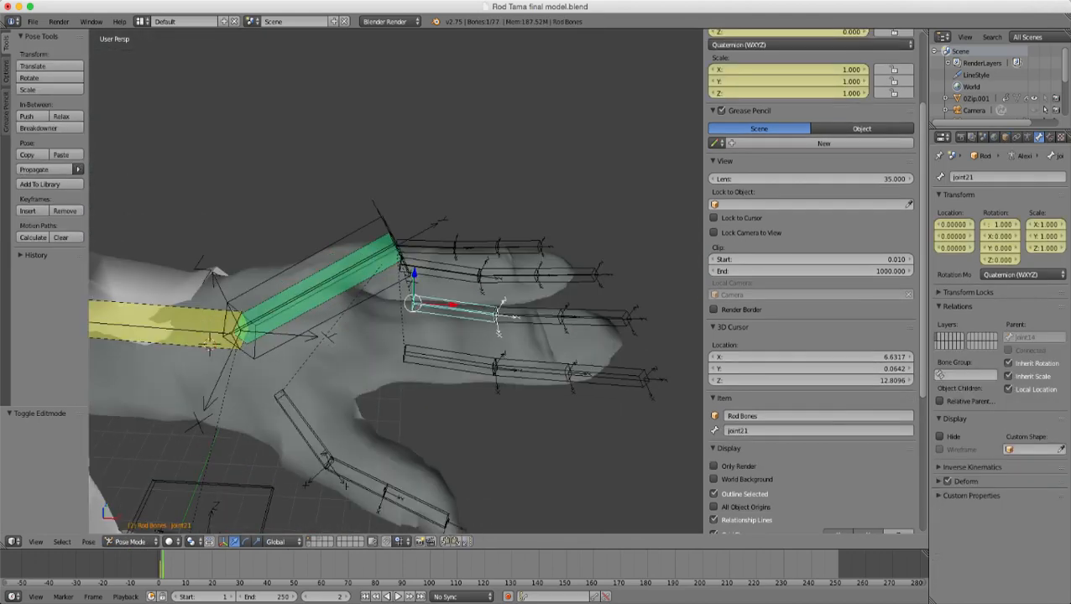
right_click(453, 360)
right_click(443, 284)
right_click(443, 271)
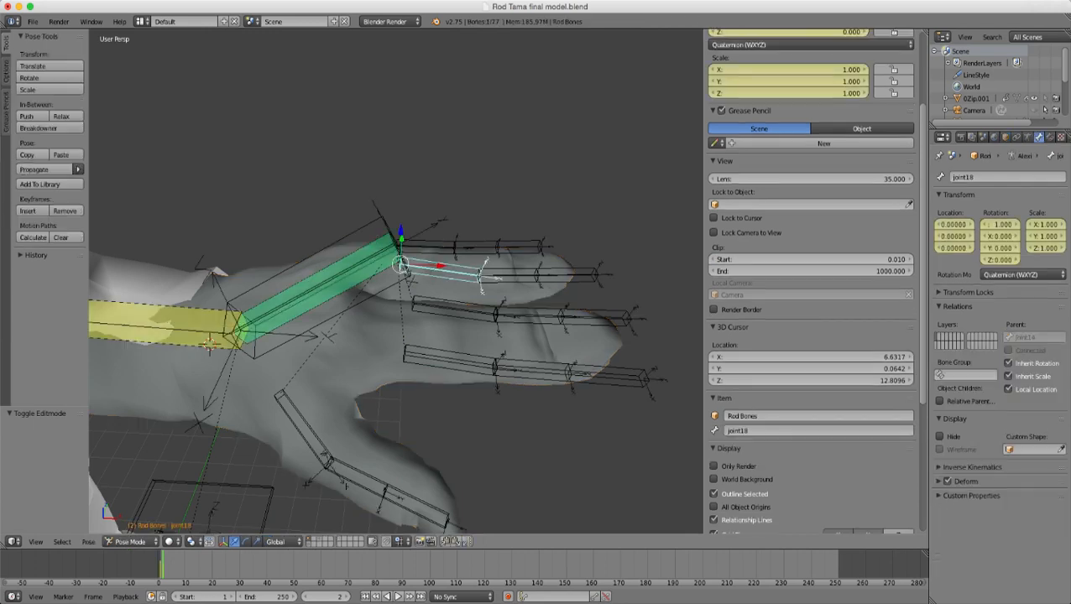
scroll(443, 272, down, 3)
key(z)
key(z)
middle_drag(445, 273, 466, 284)
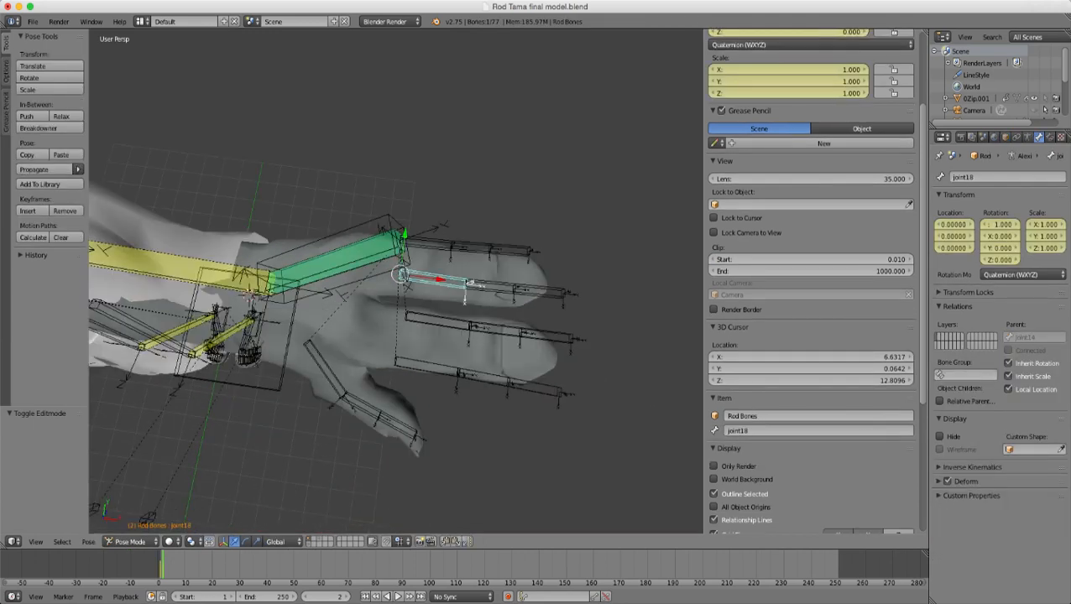